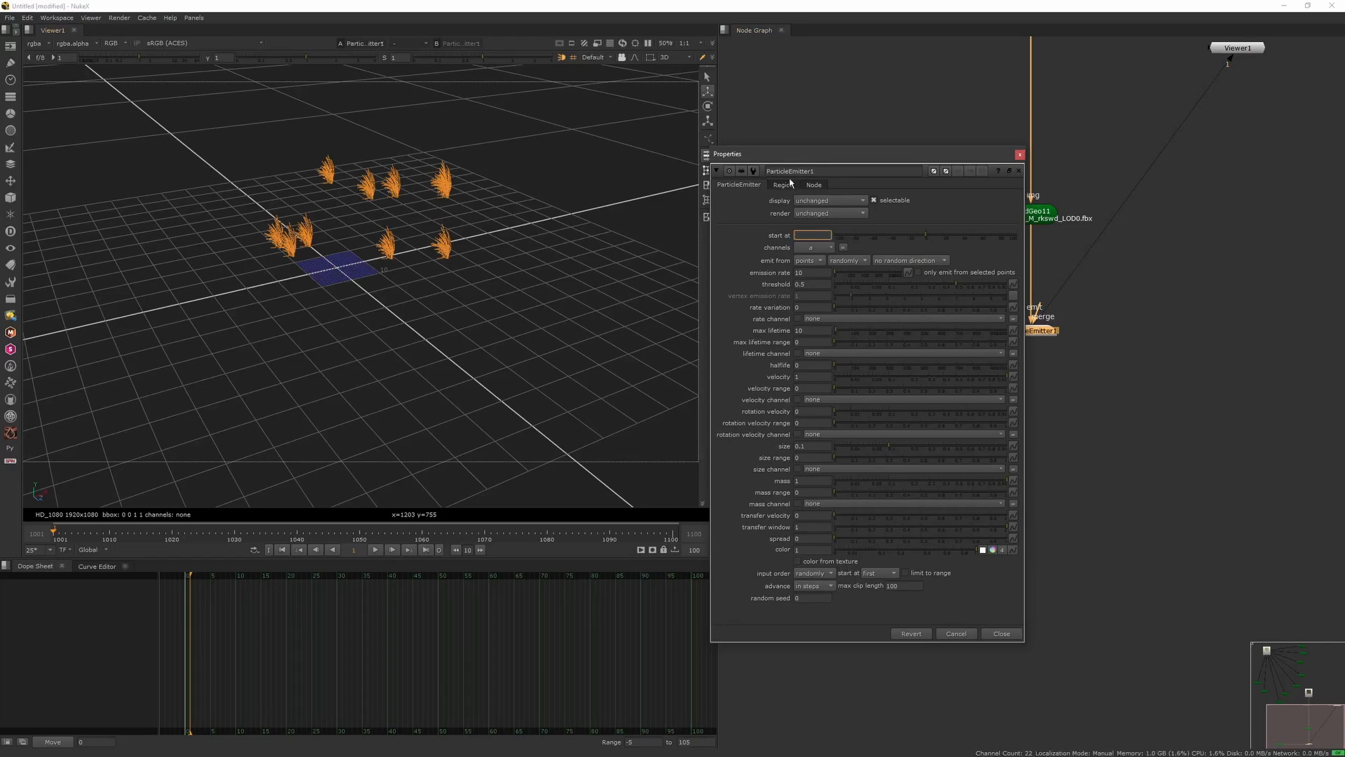
# - Set the particle emitter's start frame to 1000 and scrub the timeline to preview the emission
pyautogui.write('00')
pyautogui.press('Return')
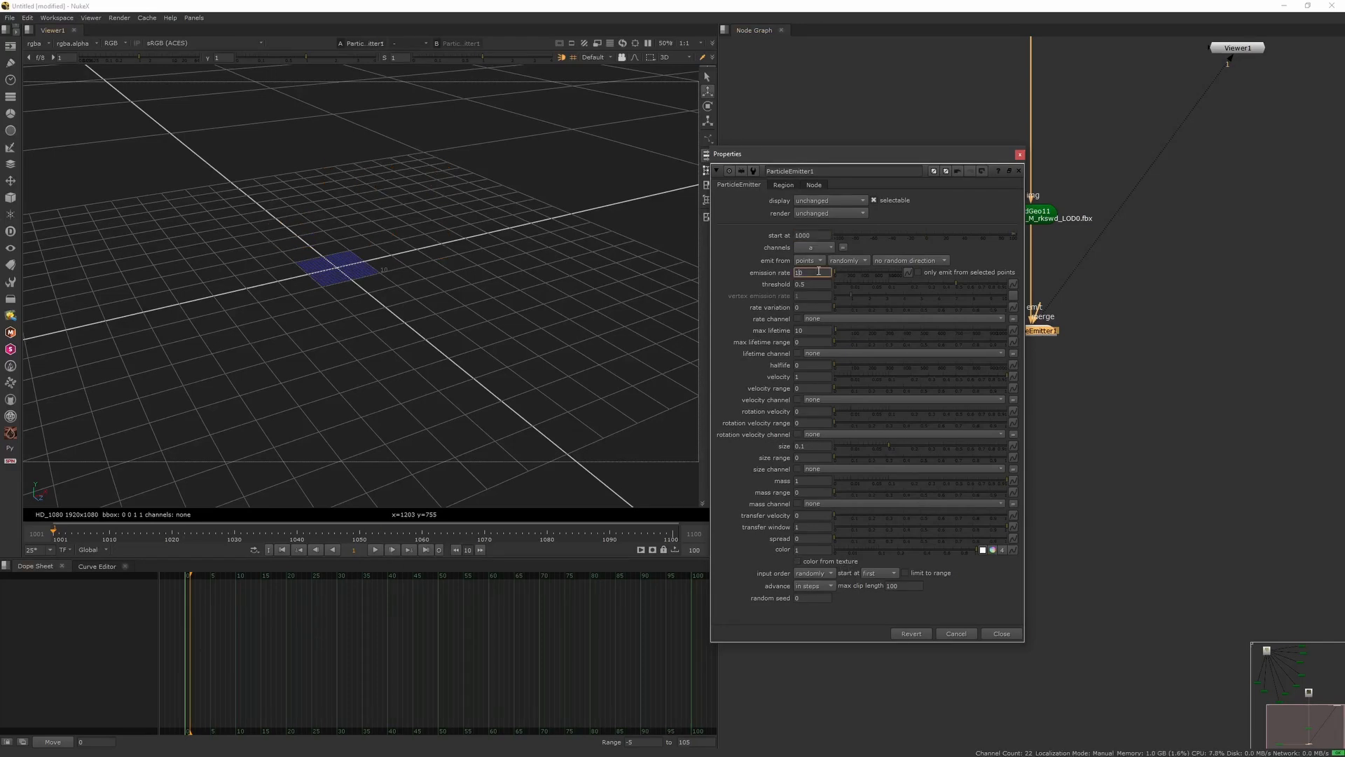
pyautogui.click(392, 549)
pyautogui.moveTo(272, 531); pyautogui.dragTo(136, 546)
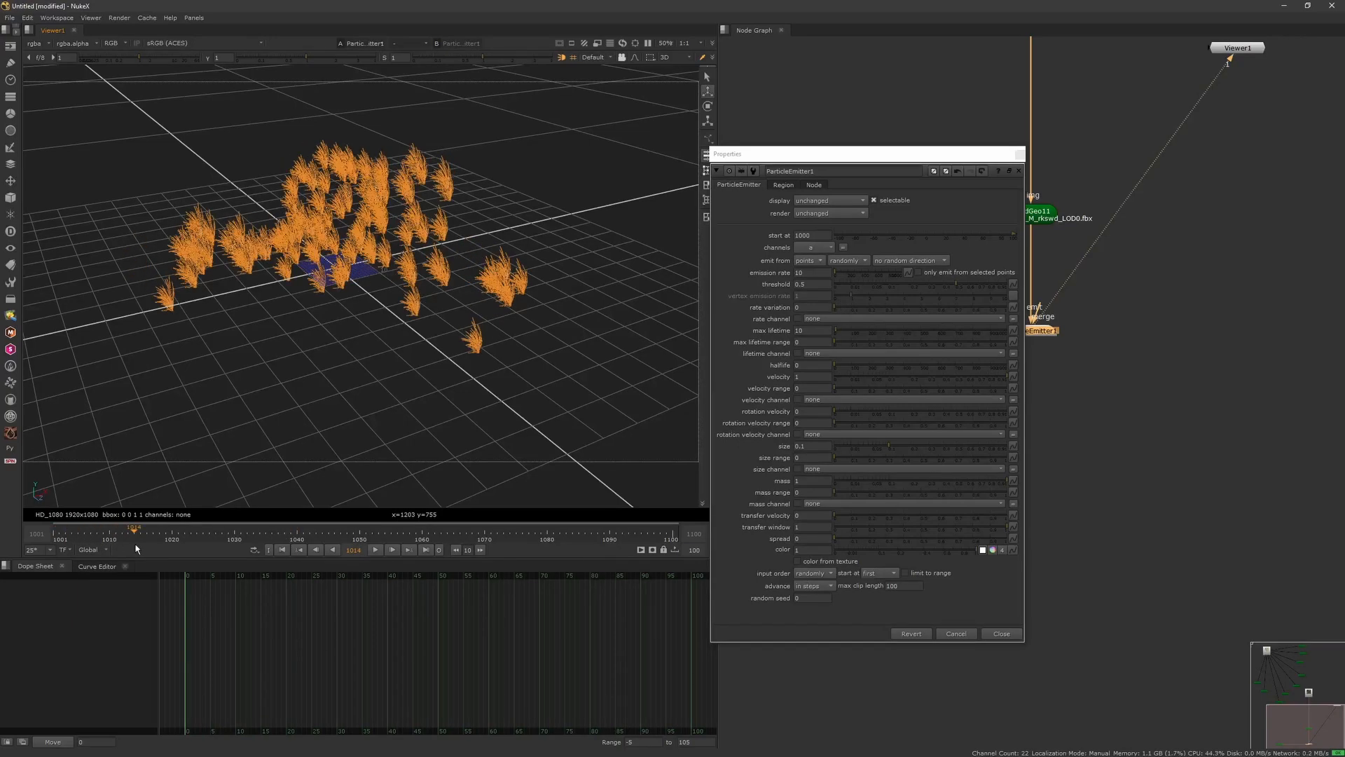
# - Set the particle velocity to 0 and return to the first frame
pyautogui.click(834, 413)
pyautogui.click(835, 378)
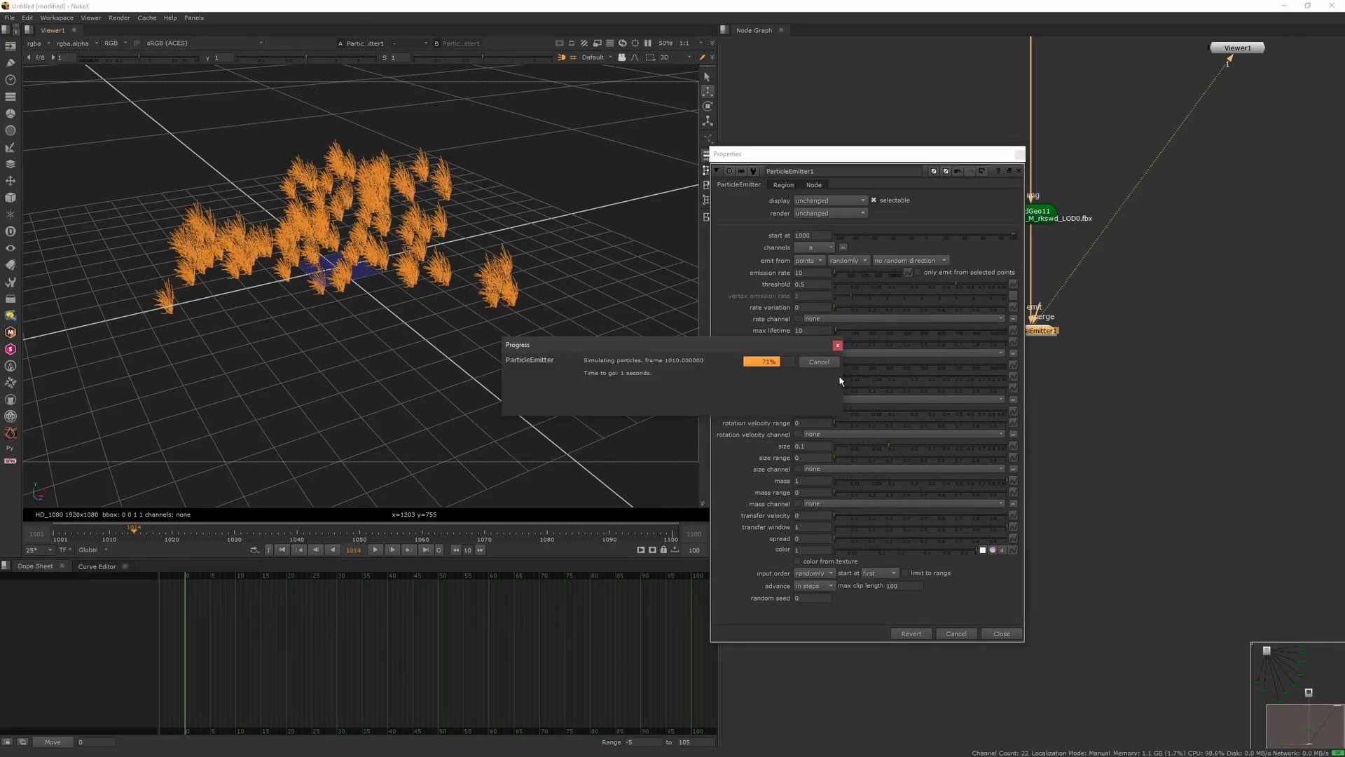
pyautogui.click(286, 550)
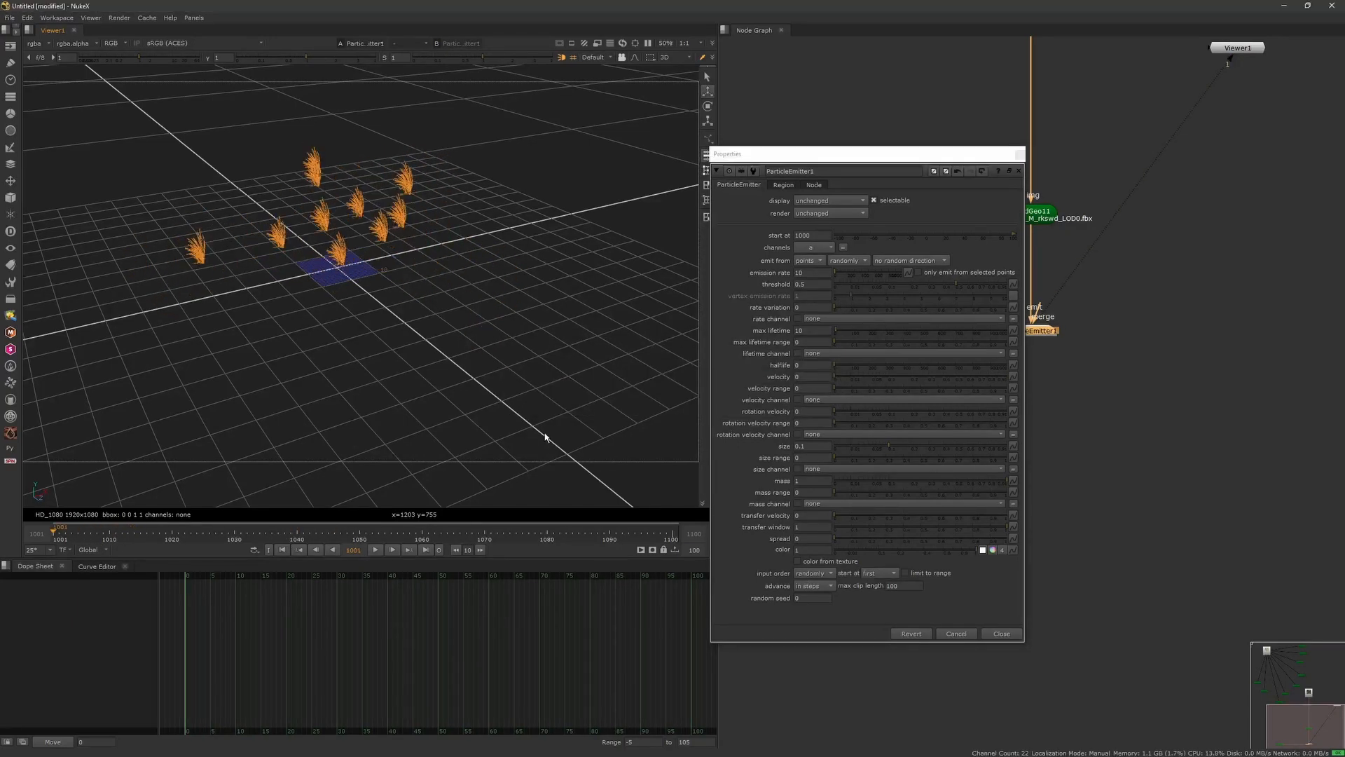
# - Emit the particles uniformly from the points and close the emitter's properties
pyautogui.click(846, 259)
pyautogui.click(861, 279)
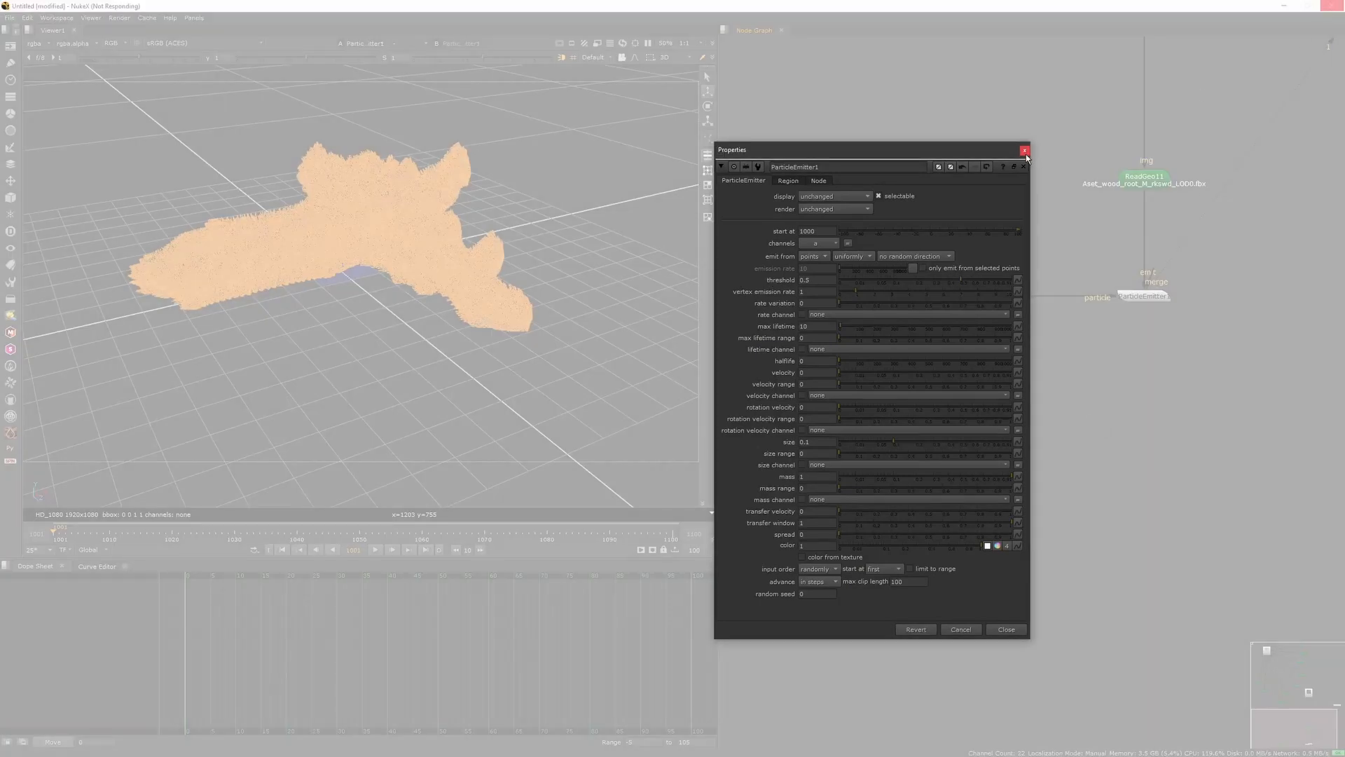
pyautogui.click(1024, 149)
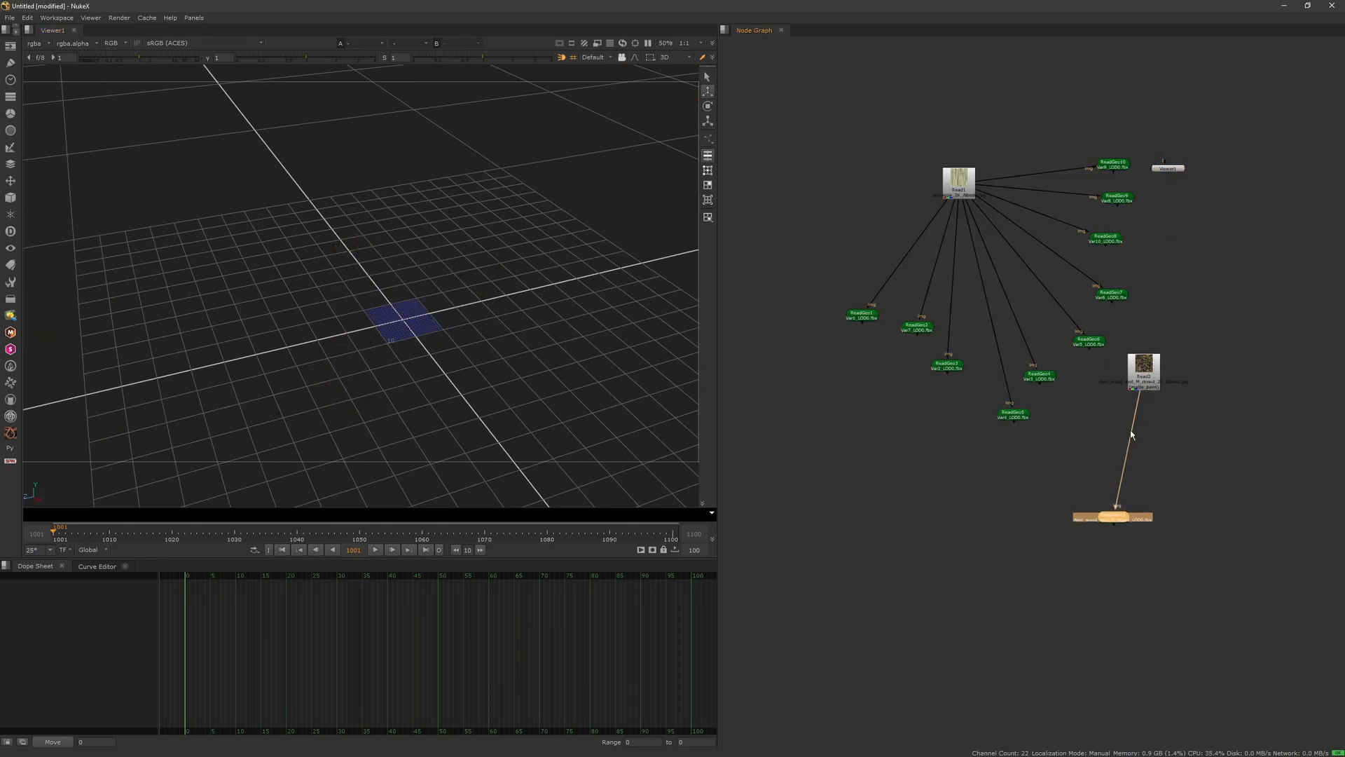
# - Add a ParticleEmitter node, feed its emit input from the wood root geometry ReadGeo11, and place it directly below that node
pyautogui.scroll(3, 1049, 384)
pyautogui.press('Tab')
pyautogui.write('a')
pyautogui.press('BackSpace')
pyautogui.press('BackSpace')
pyautogui.write('particle')
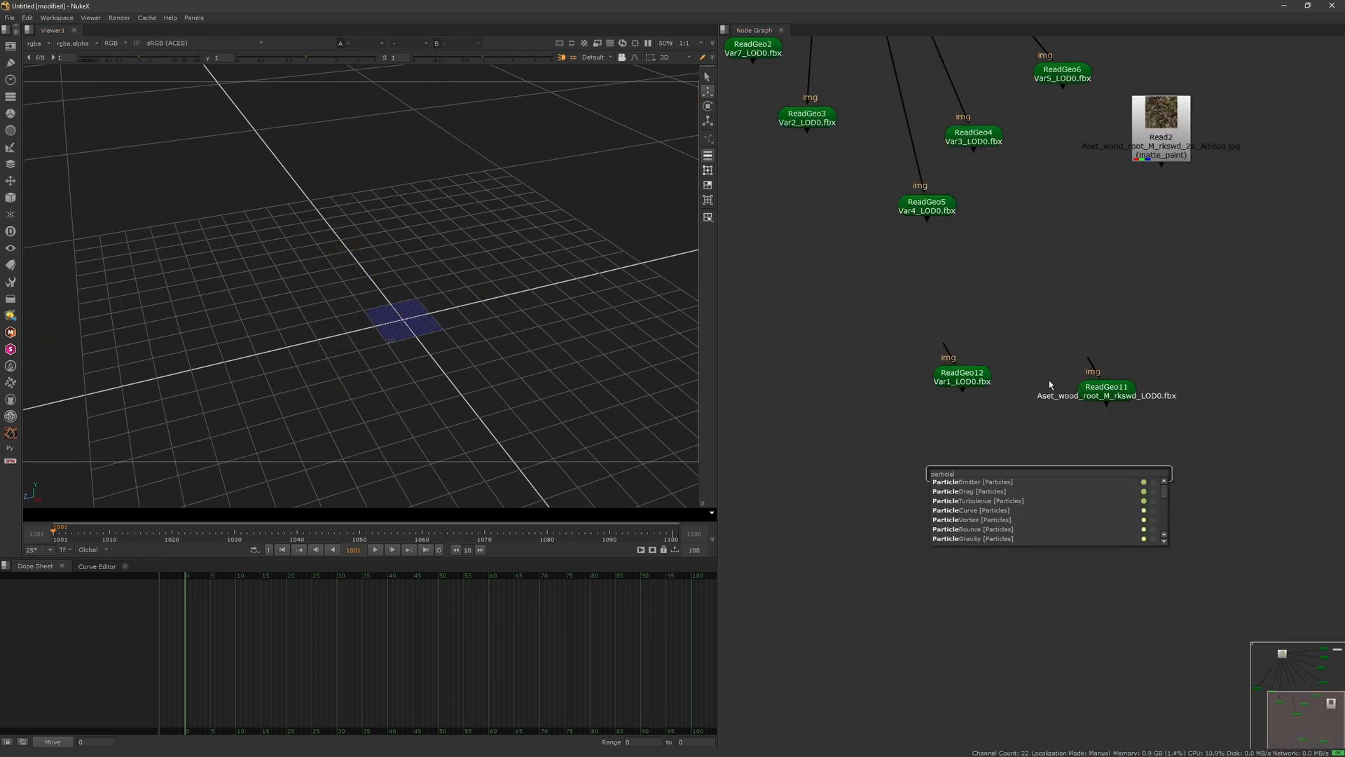
pyautogui.press('Return')
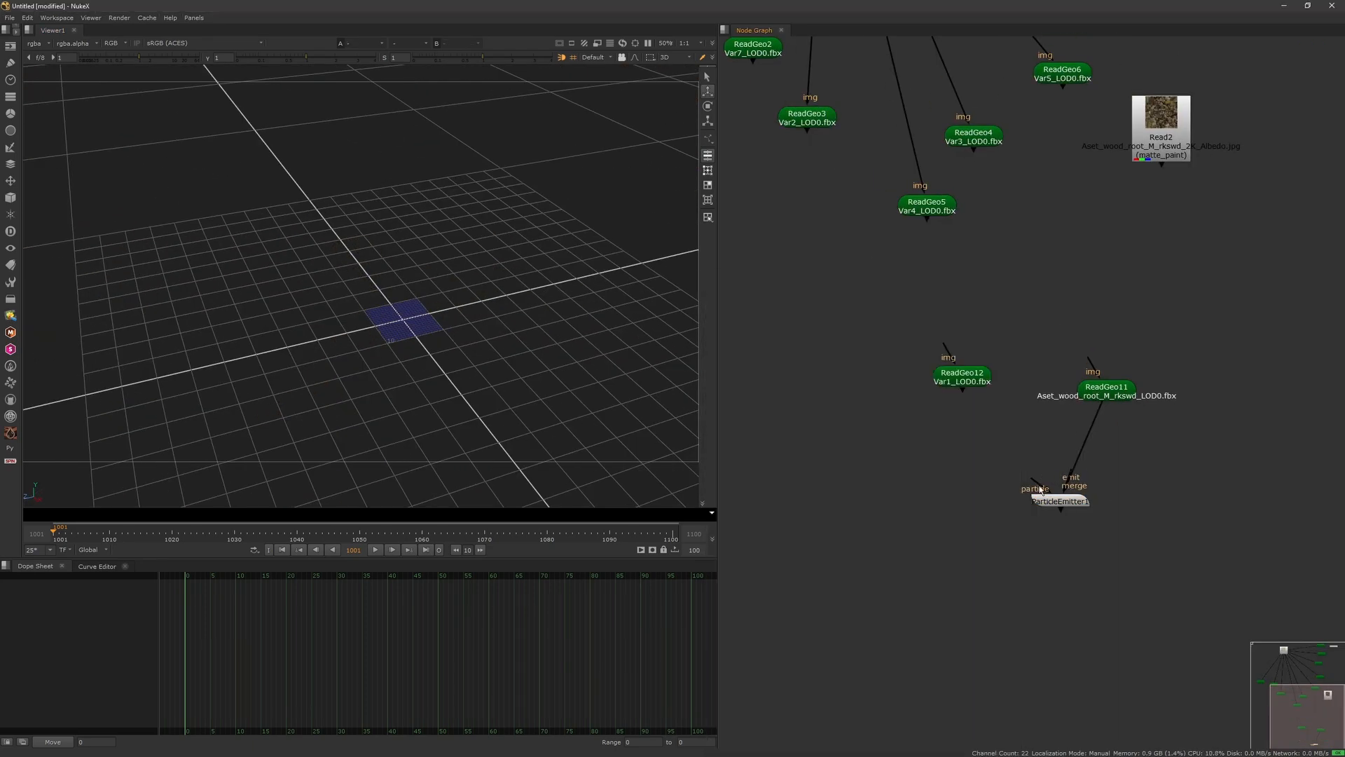
pyautogui.moveTo(1039, 490); pyautogui.dragTo(1116, 485)
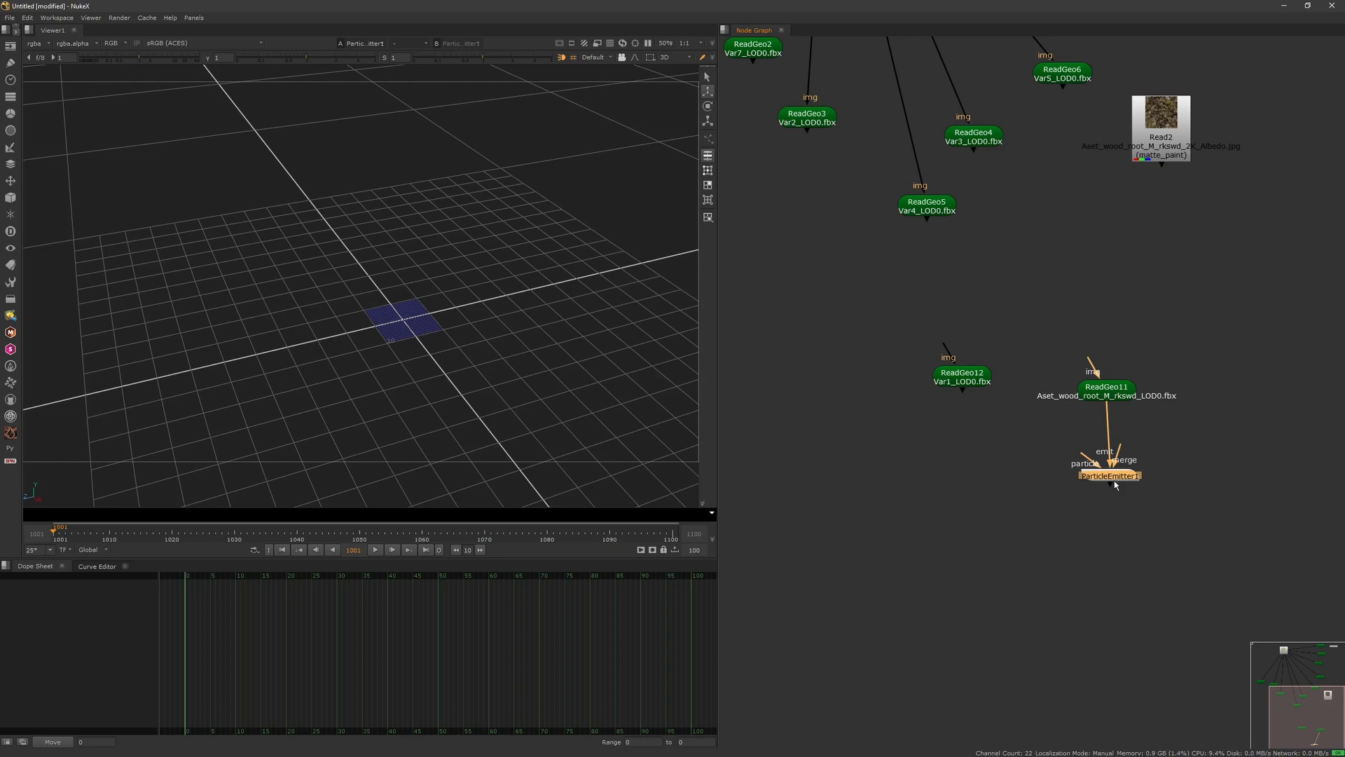
# - Set the new emitter's start frame to 1000 and its velocity to 0
pyautogui.doubleClick(1115, 478)
pyautogui.write('10000')
pyautogui.press('Return')
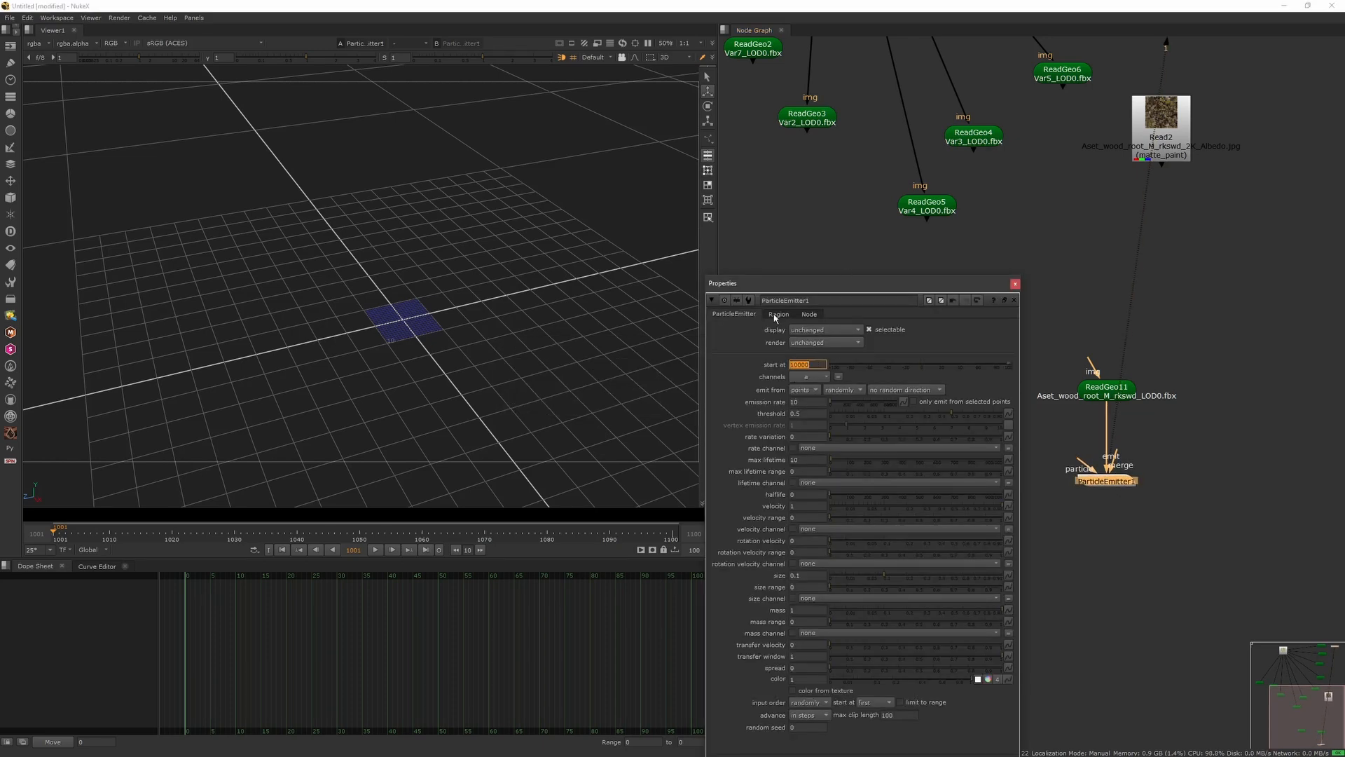
pyautogui.keyDown('ctrl'); pyautogui.moveTo(595, 410); pyautogui.dragTo(494, 391); pyautogui.keyUp('ctrl')
# - Raise the emission rate with random emission from points and orbit the view to inspect the particles
pyautogui.click(857, 391)
pyautogui.click(843, 391)
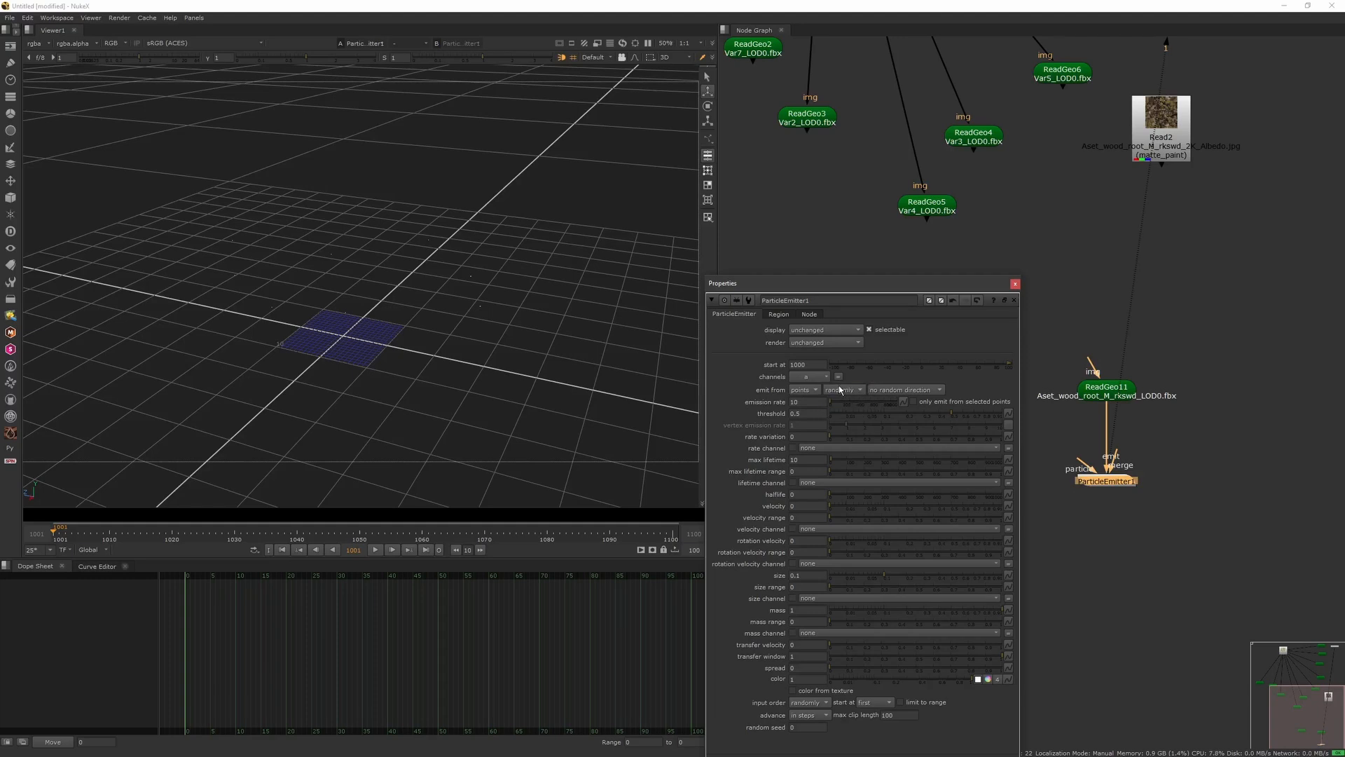
pyautogui.click(848, 402)
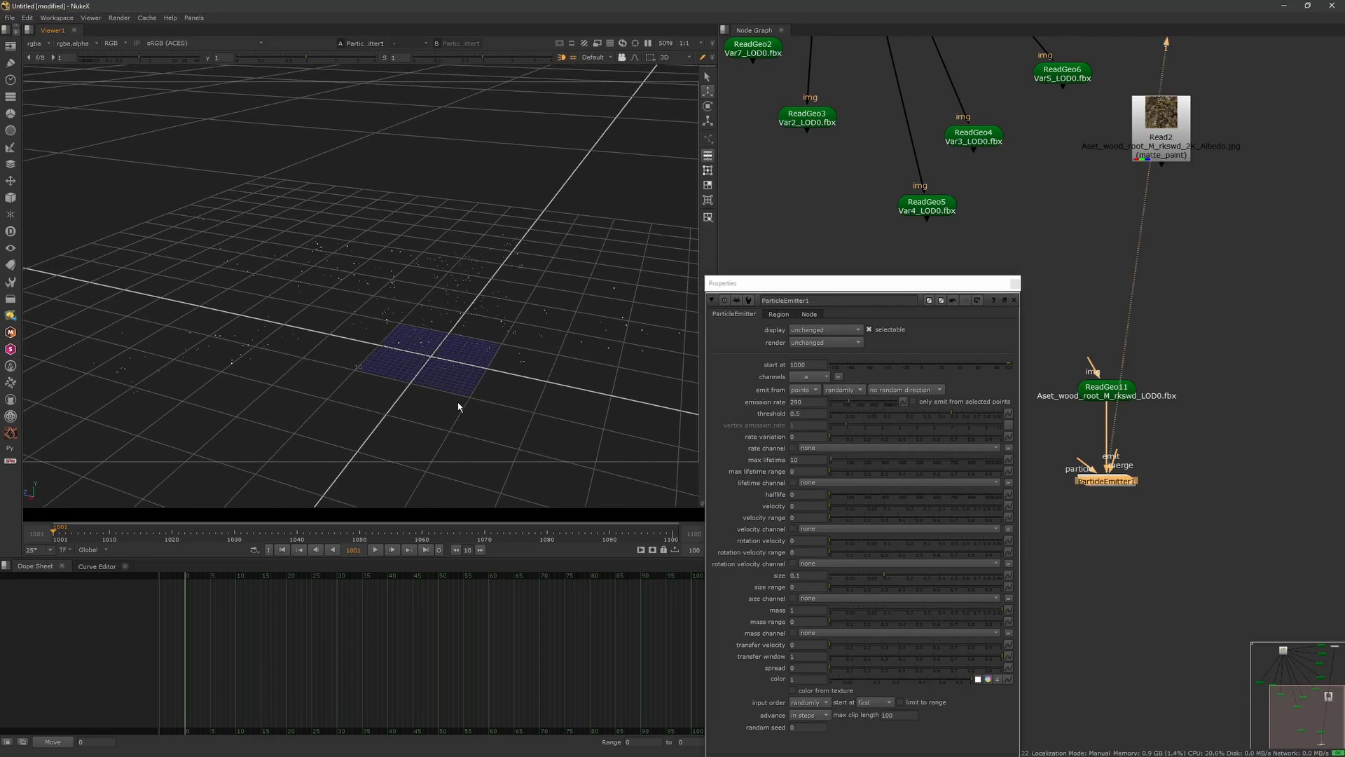
pyautogui.keyDown('ctrl'); pyautogui.moveTo(459, 407); pyautogui.dragTo(395, 344); pyautogui.keyUp('ctrl')
# - Change the emission distribution to in order, play the timeline and return to the first frame
pyautogui.click(842, 390)
pyautogui.click(841, 413)
pyautogui.moveTo(159, 535); pyautogui.dragTo(337, 535)
pyautogui.click(375, 550)
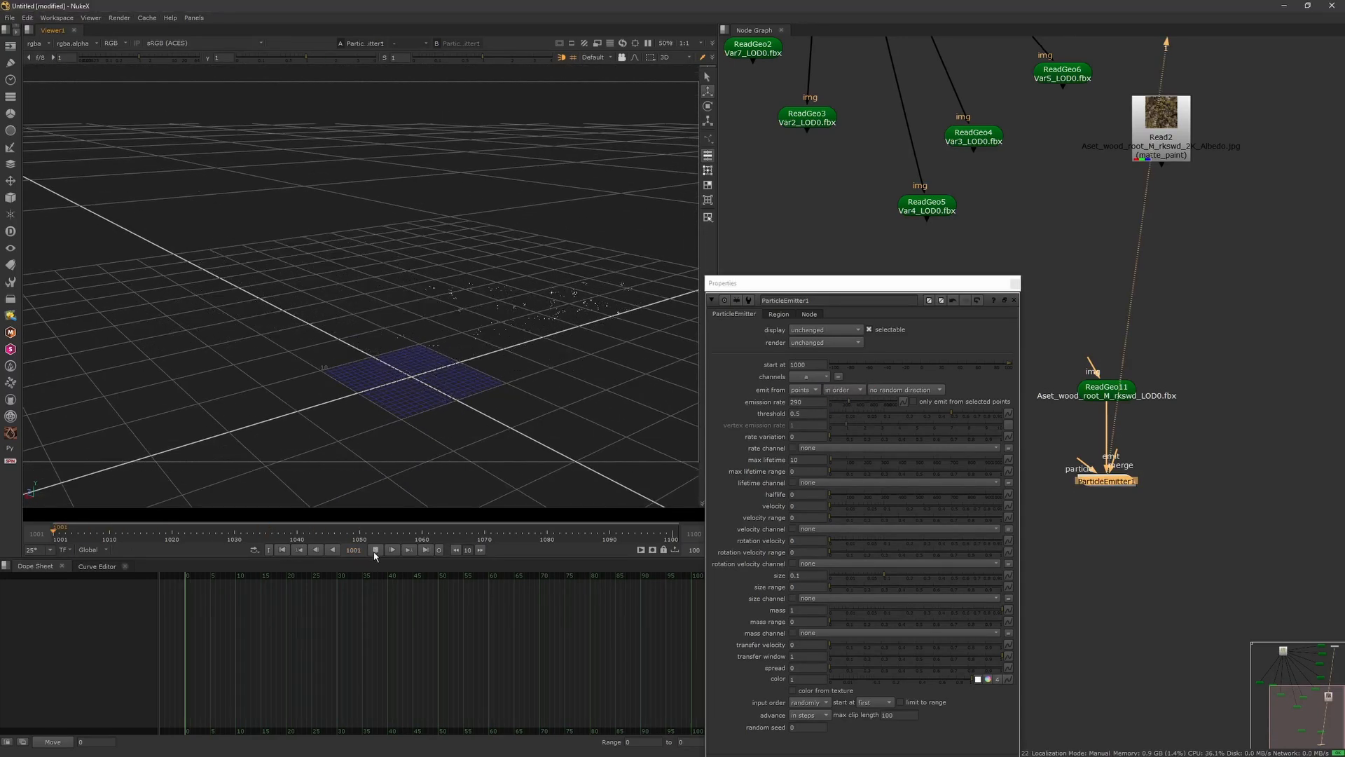
pyautogui.click(375, 550)
pyautogui.click(283, 550)
# - Set the emitter's start frame to 1001 and play the emission from the beginning
pyautogui.click(747, 288)
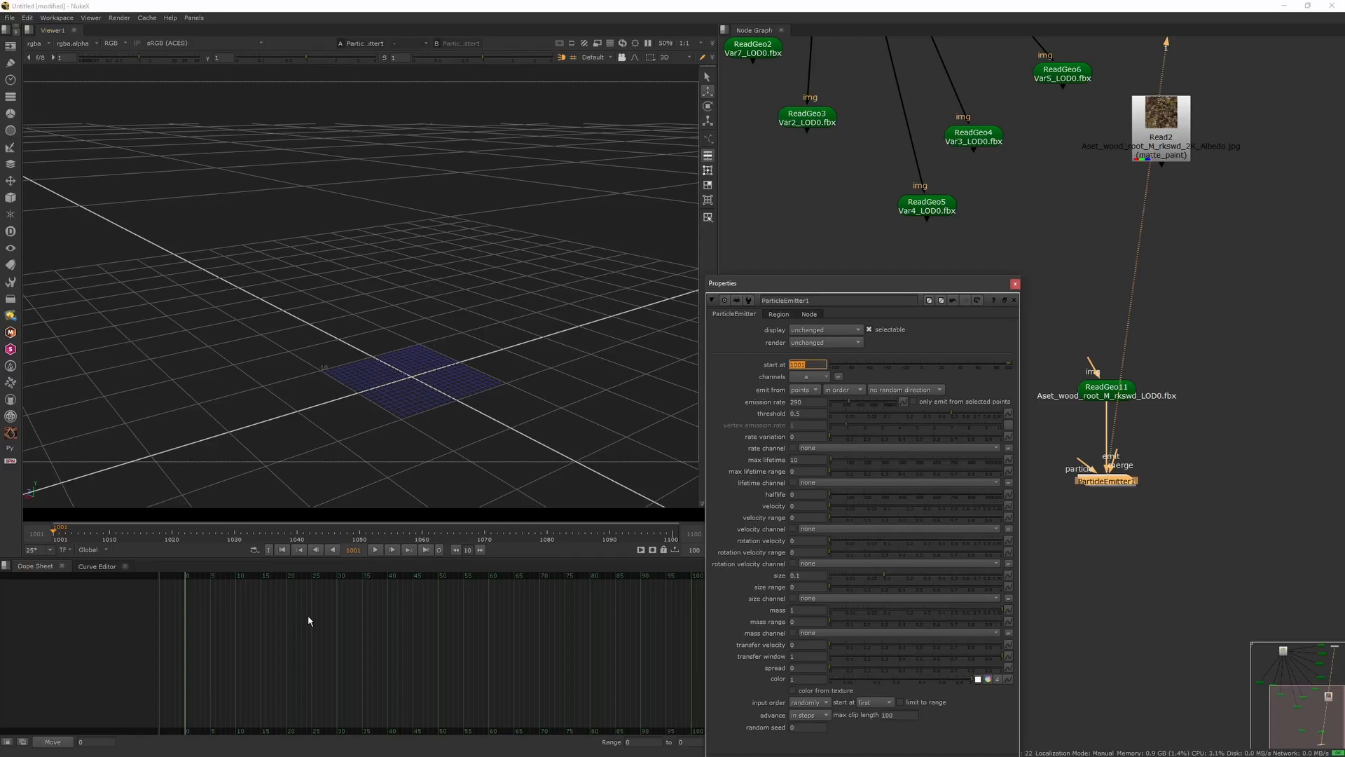
pyautogui.press('Return')
pyautogui.click(375, 550)
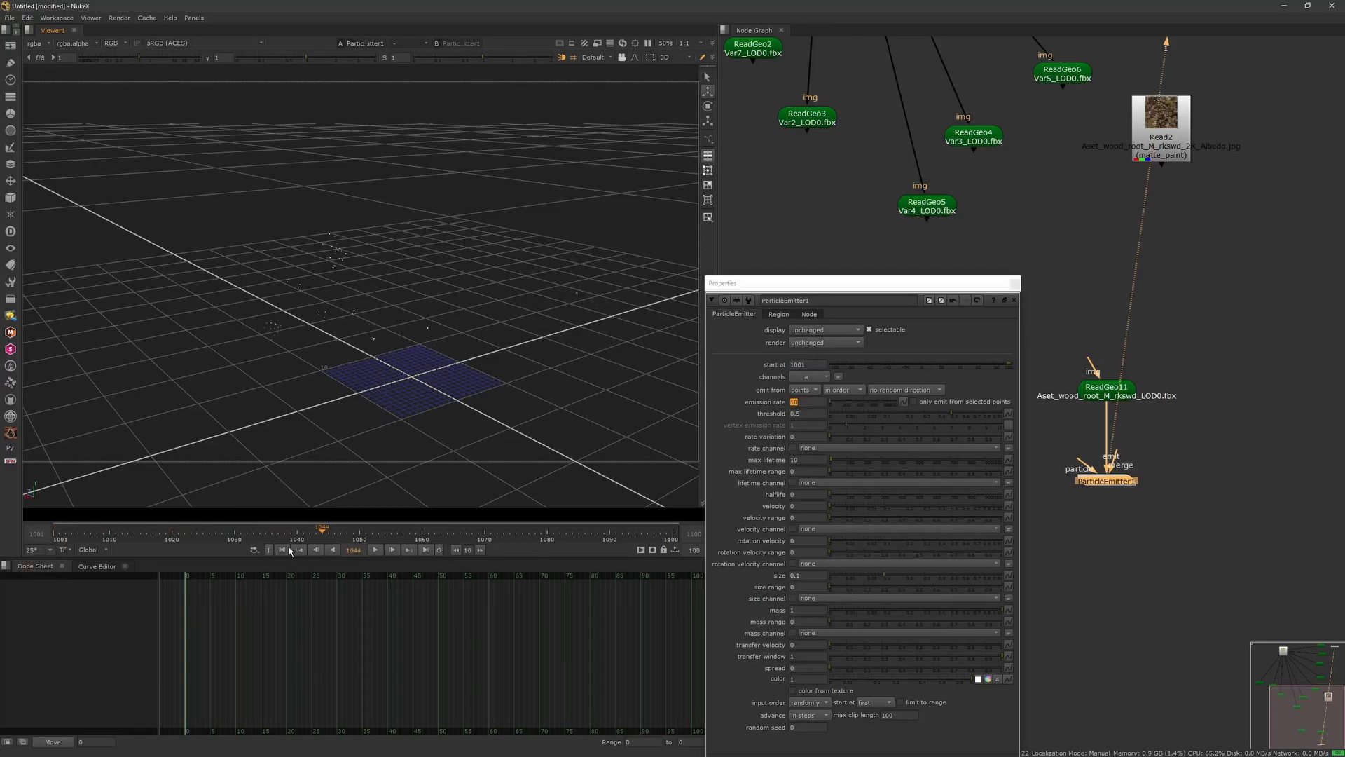
pyautogui.click(290, 550)
# - Switch the emission distribution back to randomly and set the size range to 1
pyautogui.click(843, 390)
pyautogui.click(841, 368)
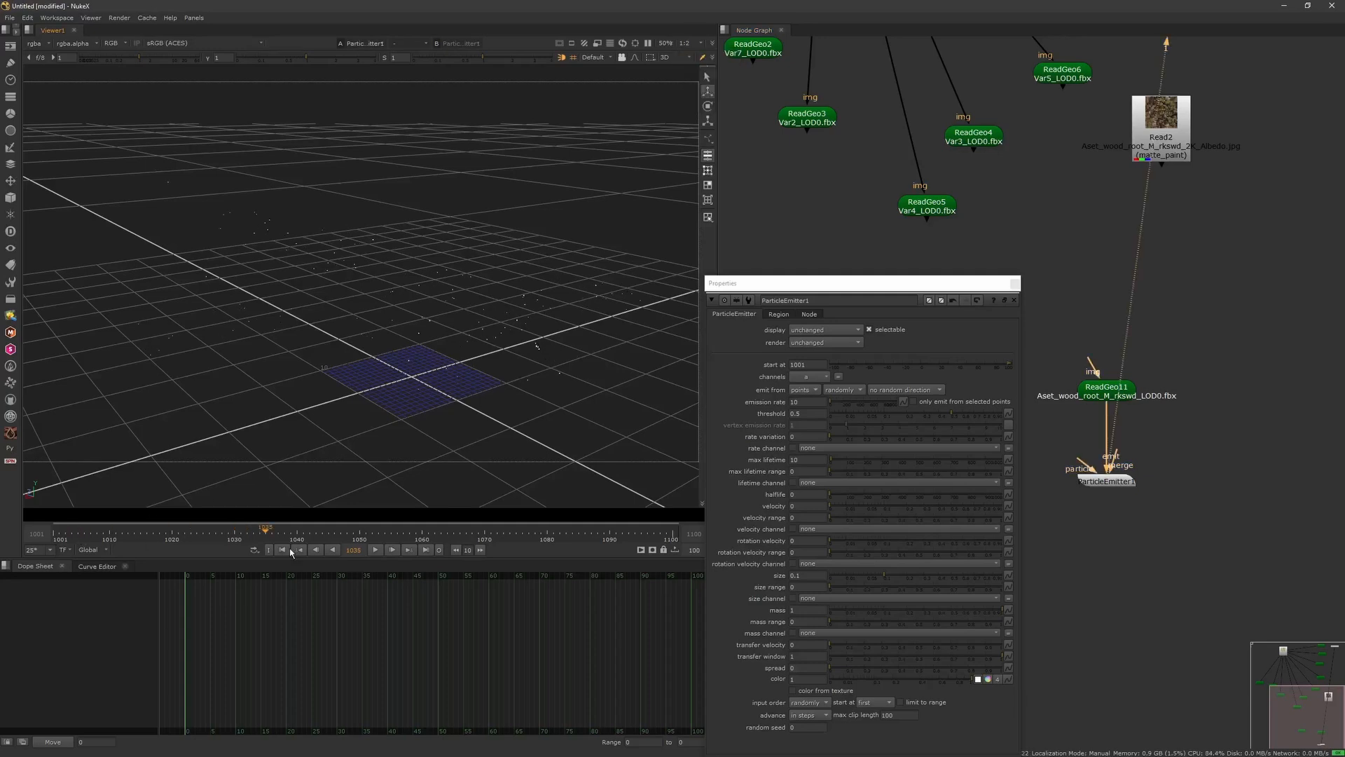
pyautogui.click(847, 586)
pyautogui.click(114, 529)
# - Set the particles' max lifetime to 200
pyautogui.click(804, 459)
pyautogui.write('200')
pyautogui.press('Return')
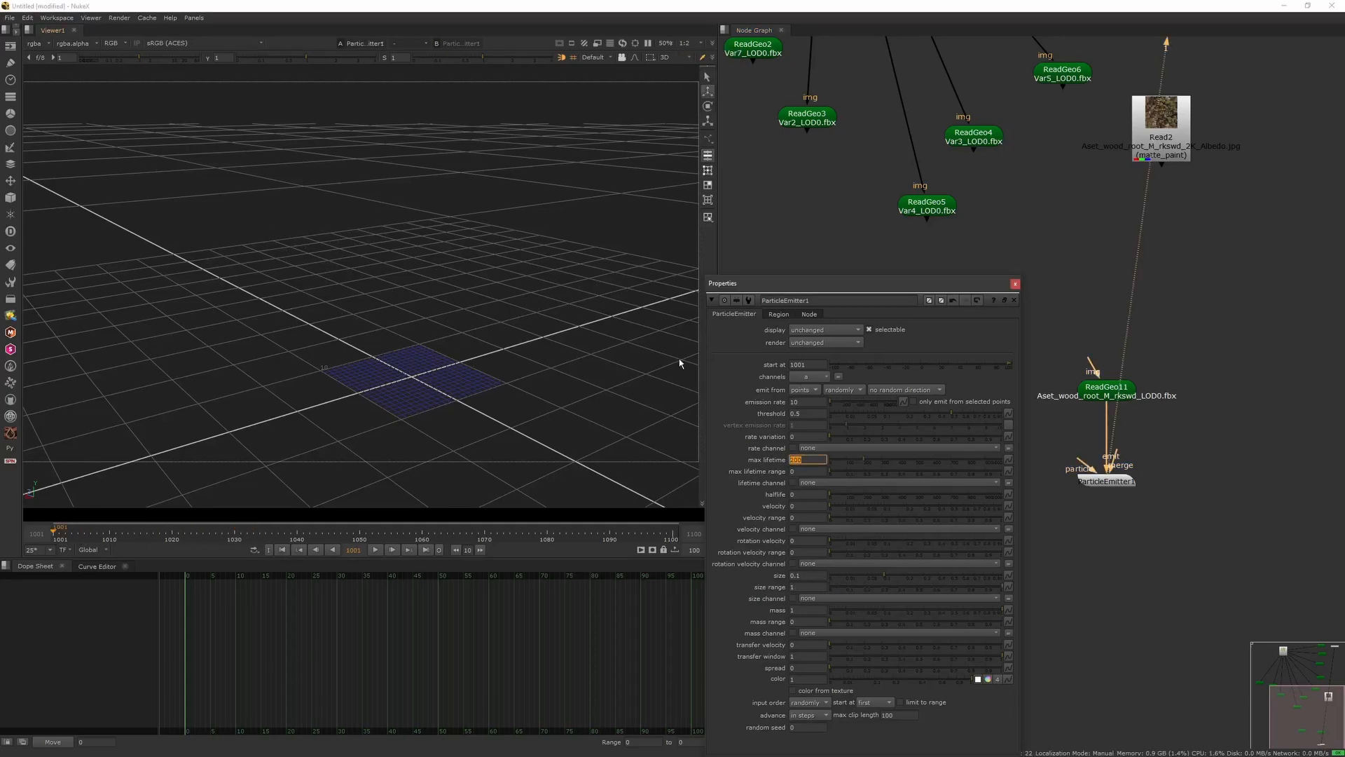
# - Emit the particles uniformly from the geometry's faces and scrub the timeline to check their distribution
pyautogui.click(804, 389)
pyautogui.click(805, 414)
pyautogui.click(839, 390)
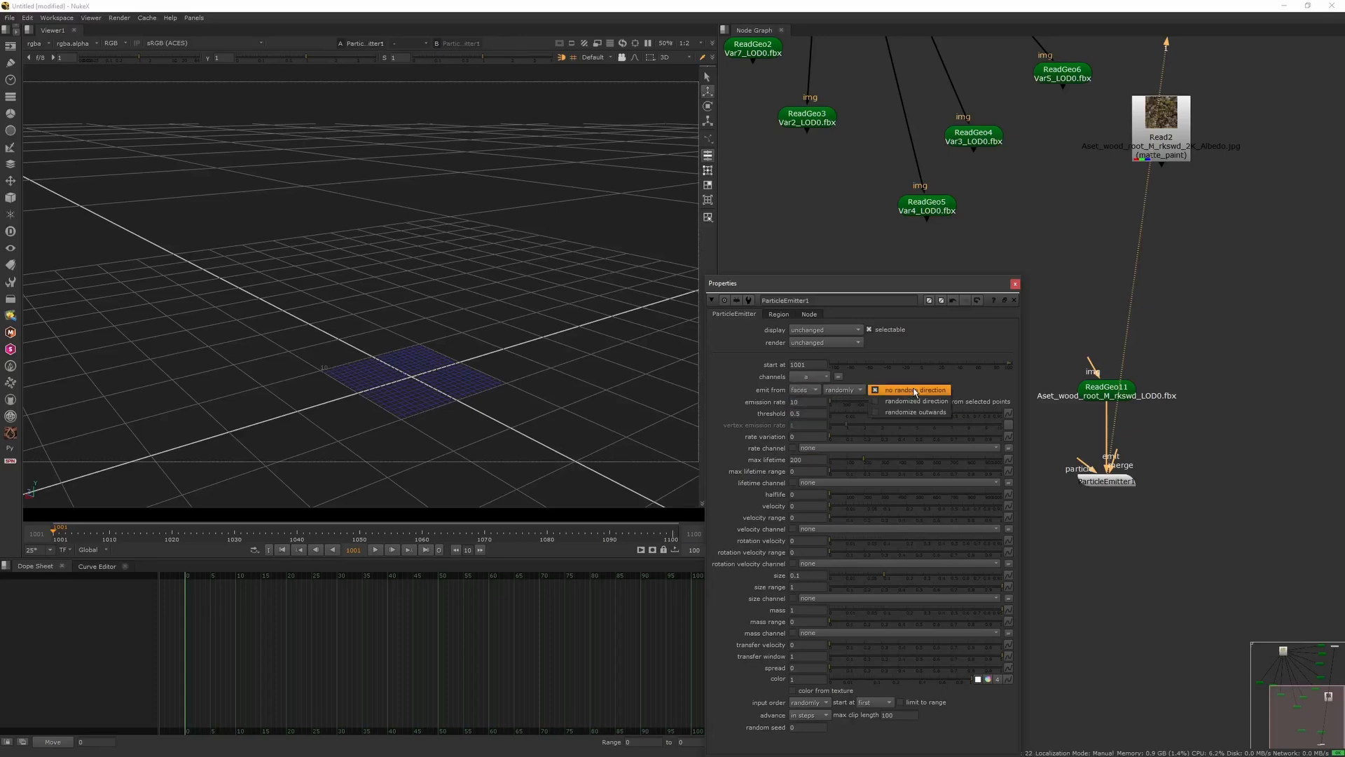
pyautogui.moveTo(878, 289); pyautogui.dragTo(883, 260)
pyautogui.moveTo(82, 532); pyautogui.dragTo(165, 532)
pyautogui.keyDown('ctrl'); pyautogui.moveTo(411, 452); pyautogui.dragTo(350, 407); pyautogui.keyUp('ctrl')
# - Try emitting from edges, return the emission source to faces, and distribute the particles randomly
pyautogui.click(807, 362)
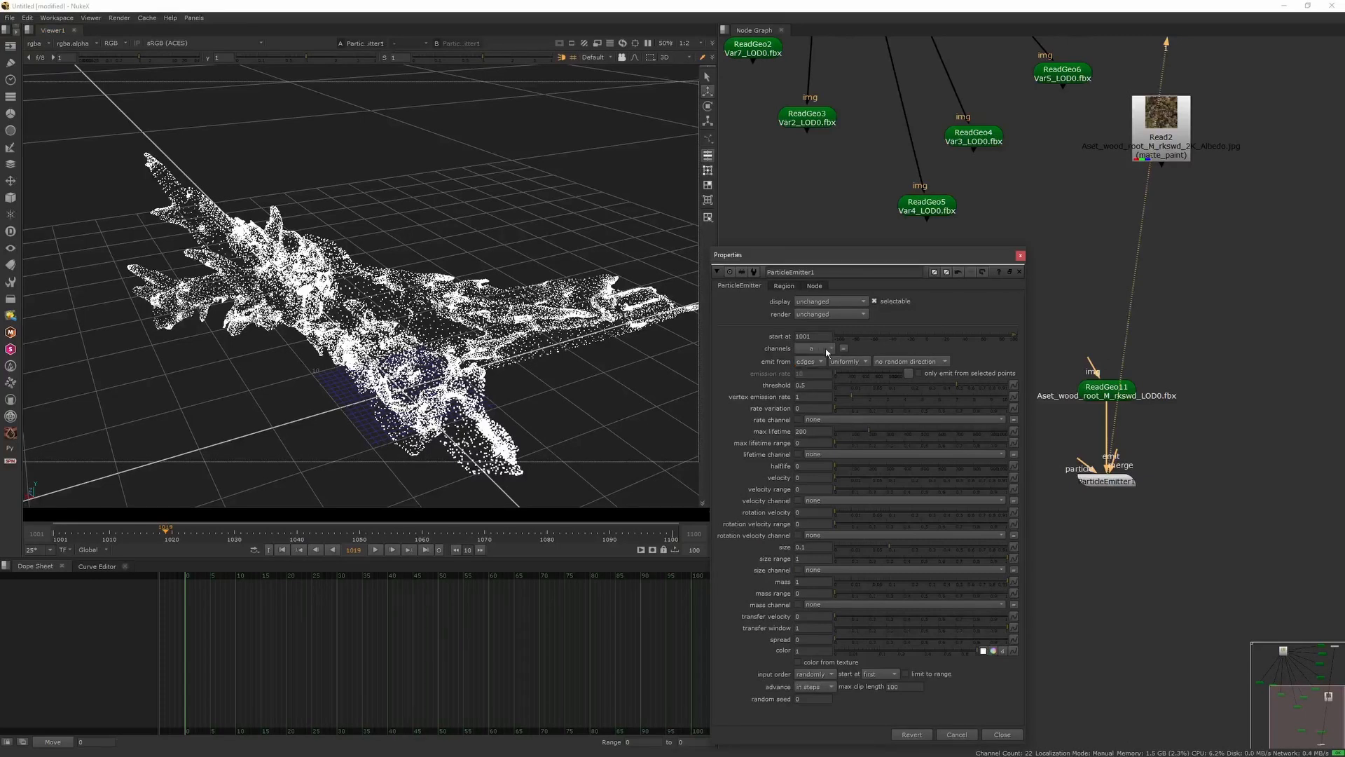
pyautogui.click(809, 338)
pyautogui.click(817, 364)
pyautogui.click(821, 386)
pyautogui.click(848, 361)
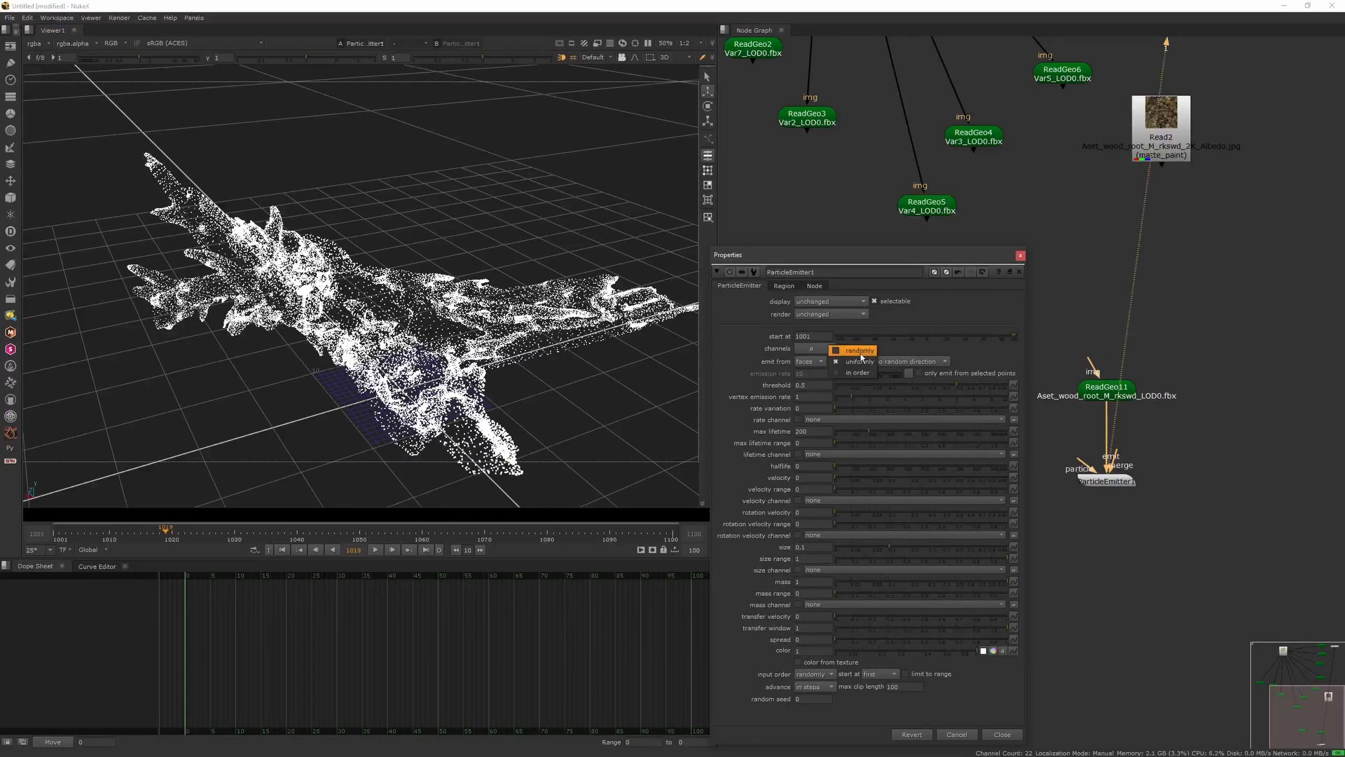
pyautogui.click(859, 373)
# - Set the emitter's start frame to 1000
pyautogui.click(847, 374)
pyautogui.moveTo(817, 374); pyautogui.dragTo(782, 371)
pyautogui.click(282, 550)
pyautogui.write('1000')
pyautogui.press('Return')
# - Keyframe the emission rate at frame 1000 and drop it to 0 at frame 1001
pyautogui.click(316, 551)
pyautogui.rightClick(825, 374)
pyautogui.click(844, 383)
pyautogui.click(392, 550)
pyautogui.write('00')
pyautogui.press('Return')
pyautogui.moveTo(78, 538); pyautogui.dragTo(136, 533)
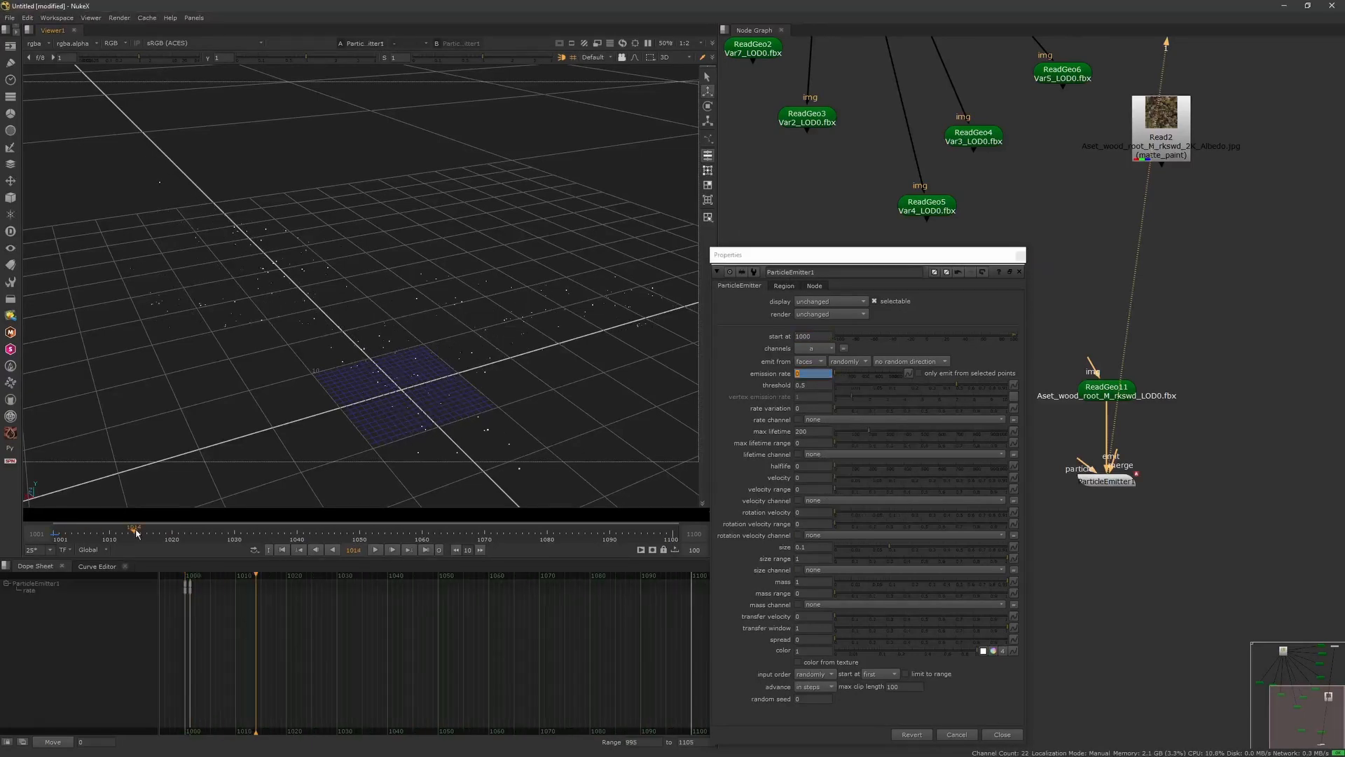
# - Scrub the timeline and orbit the view to check the emitted particles, and close the emitter's properties
pyautogui.moveTo(572, 554); pyautogui.dragTo(253, 549)
pyautogui.scroll(-5, 430, 387)
pyautogui.scroll(5, 430, 387)
pyautogui.keyDown('ctrl'); pyautogui.moveTo(430, 388); pyautogui.dragTo(455, 320); pyautogui.keyUp('ctrl')
pyautogui.click(1021, 256)
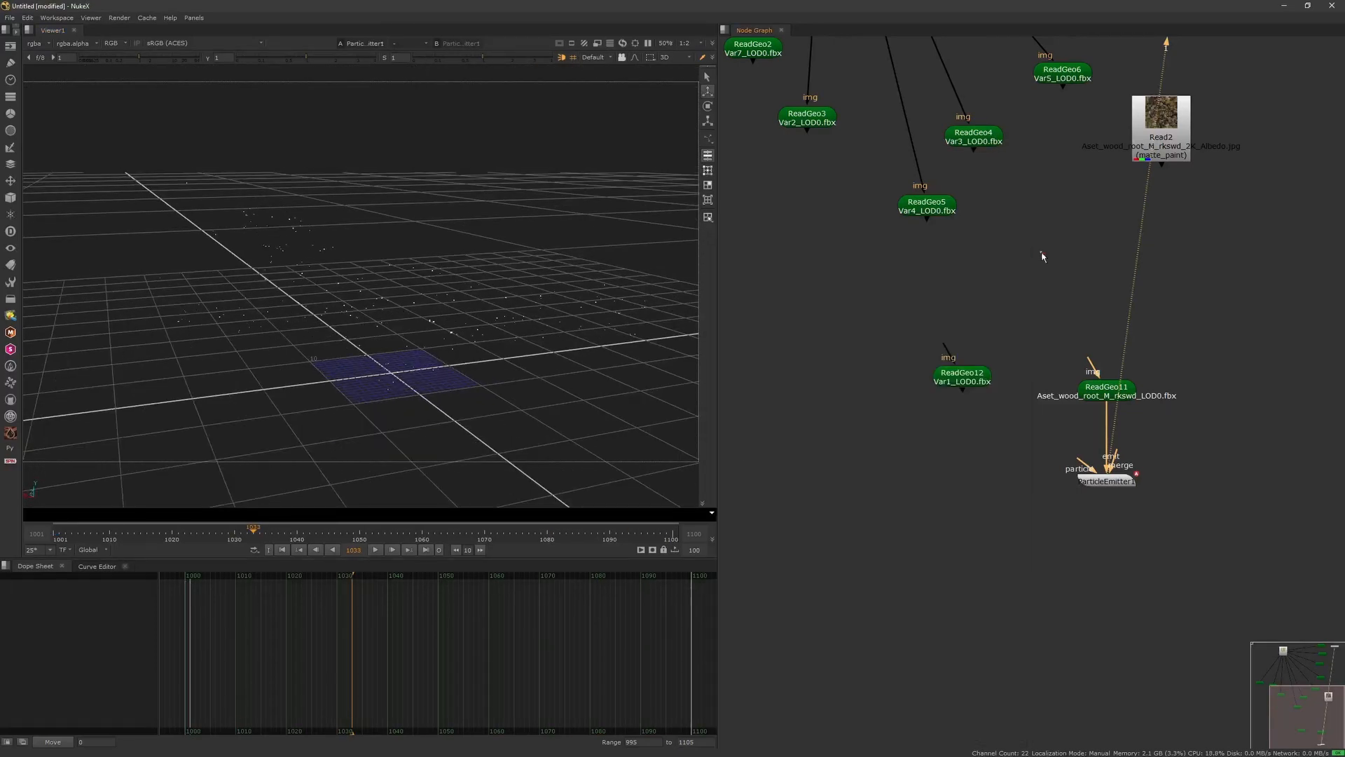
# - Save the script as grass_v01 in the project's nuke folder
pyautogui.hotkey('ctrl', 's')
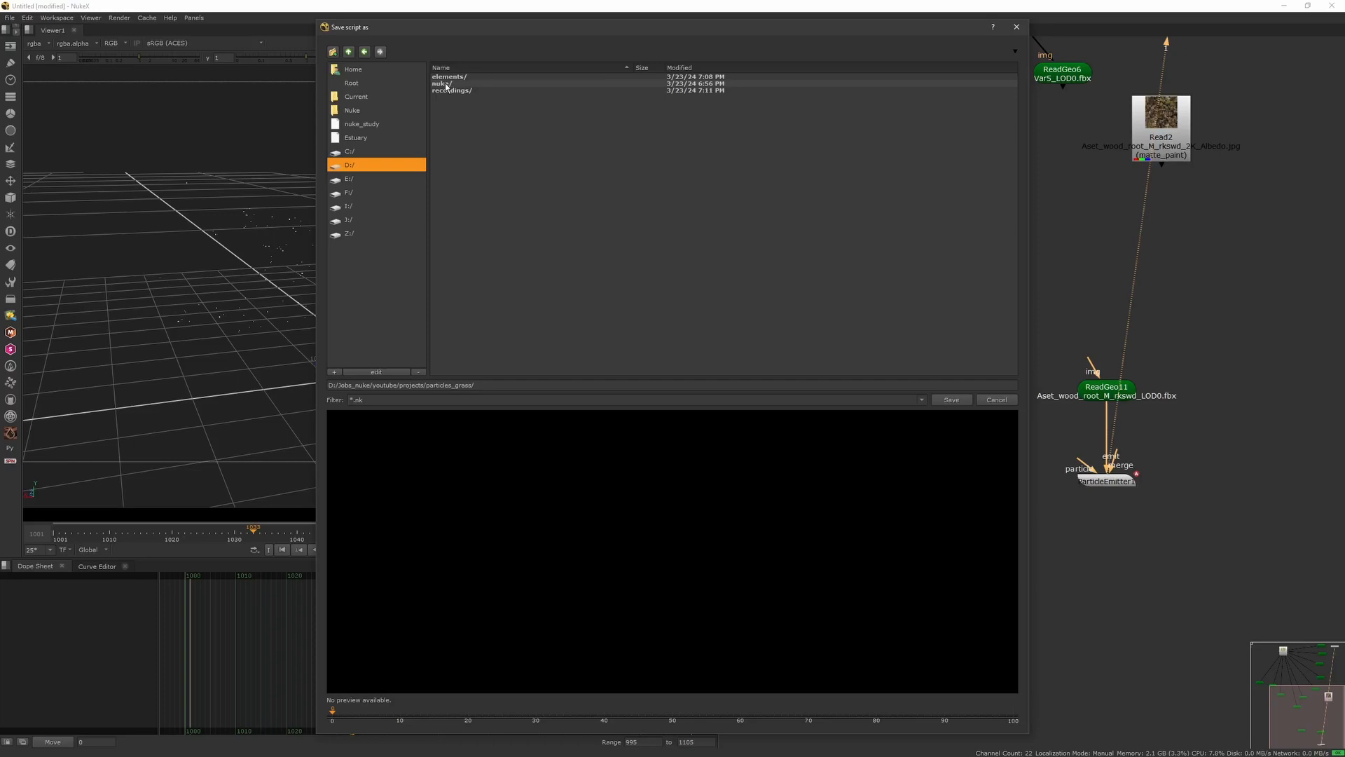
pyautogui.doubleClick(446, 85)
pyautogui.write('grass_v01')
pyautogui.press('Return')
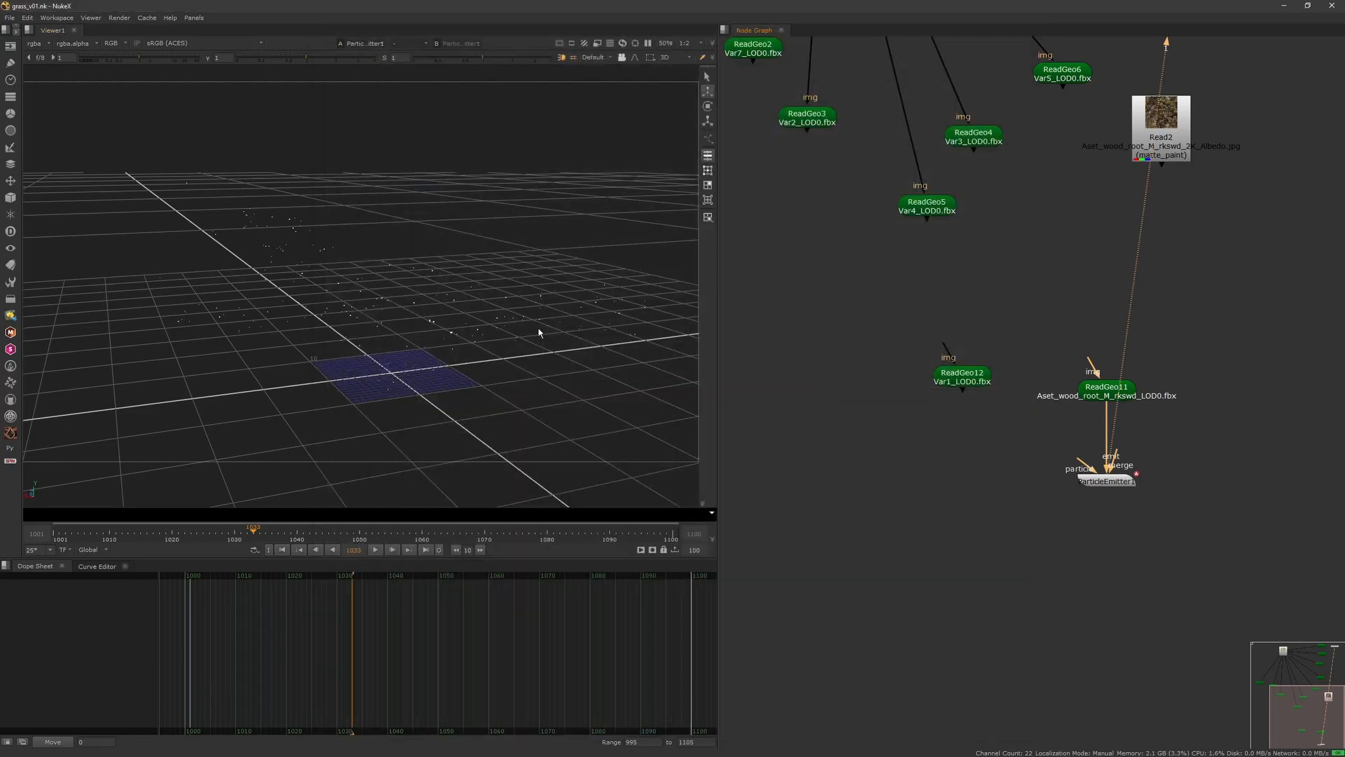
# - Connect the grass geometry ReadGeo12 to the emitter's particle input and set the particle size to 0.01
pyautogui.moveTo(1072, 444); pyautogui.dragTo(996, 459, button='middle')
pyautogui.moveTo(1008, 477); pyautogui.dragTo(874, 497)
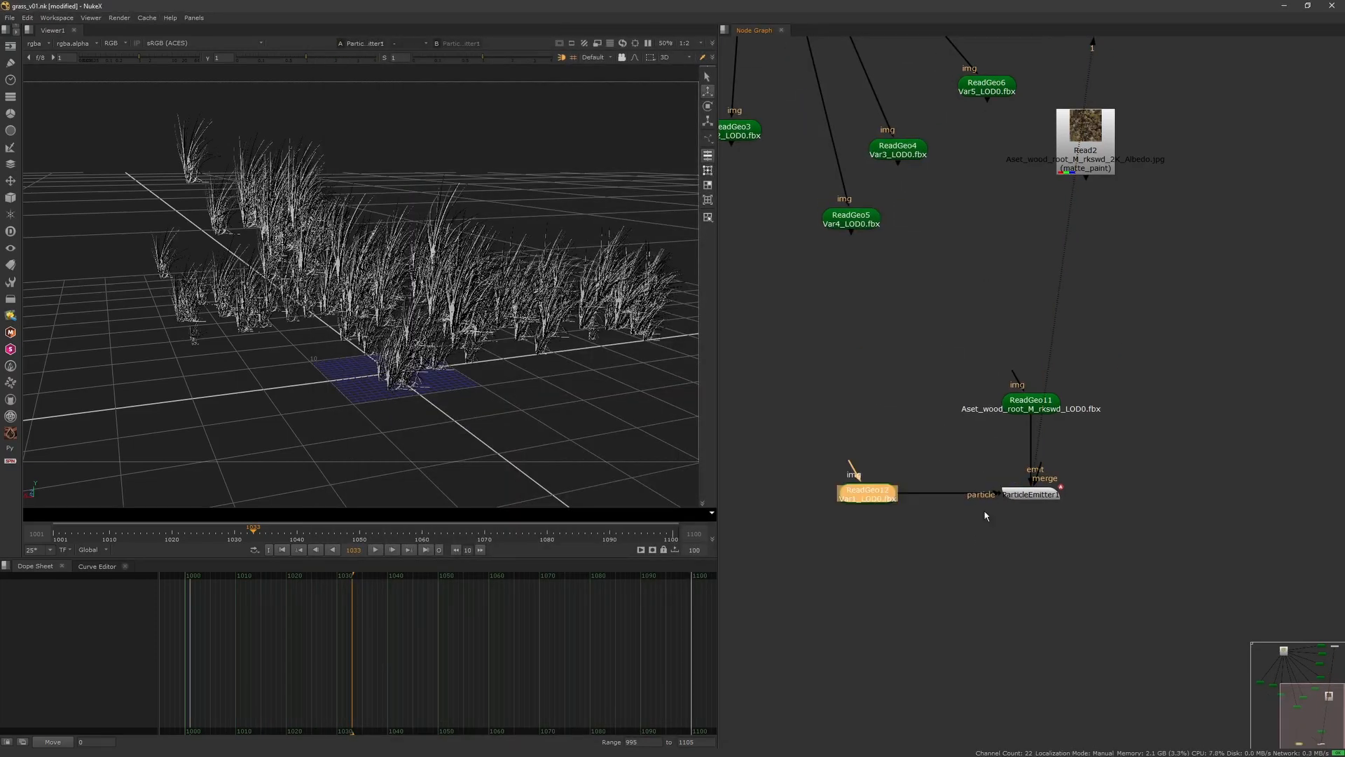
pyautogui.doubleClick(1030, 493)
pyautogui.write('0.01')
pyautogui.press('Return')
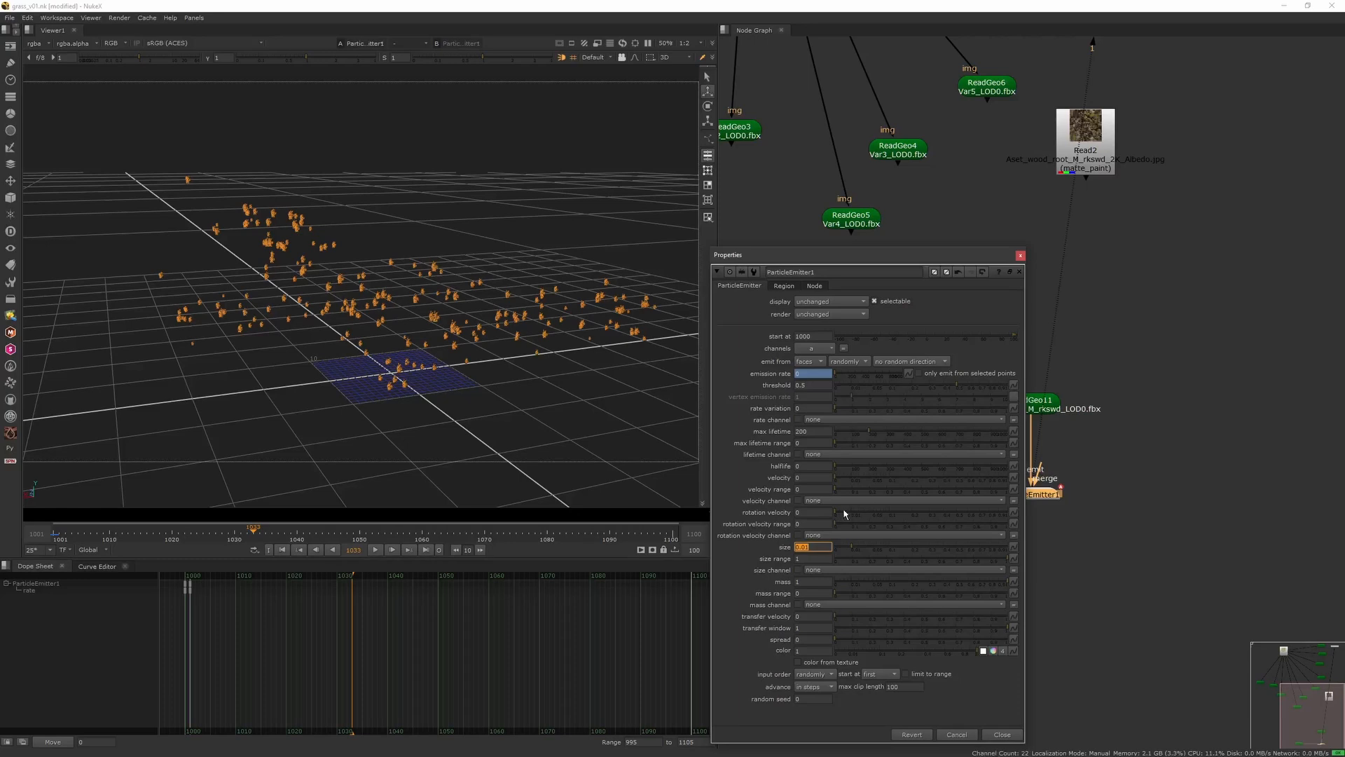
# - Set the emitter's spread to 1 and size range to 2, and inspect the scattered grass from the first frame
pyautogui.moveTo(835, 639); pyautogui.dragTo(904, 646)
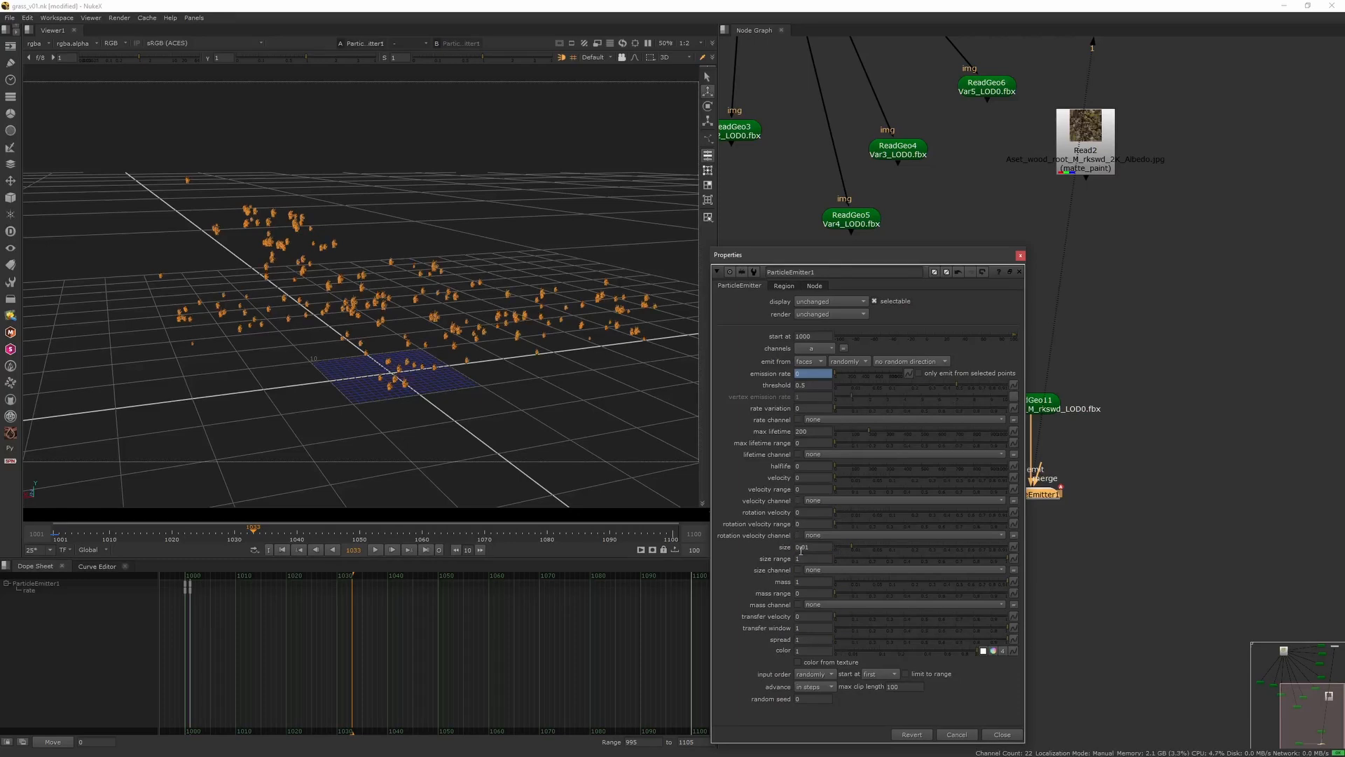
pyautogui.write('2')
pyautogui.press('Return')
pyautogui.click(282, 550)
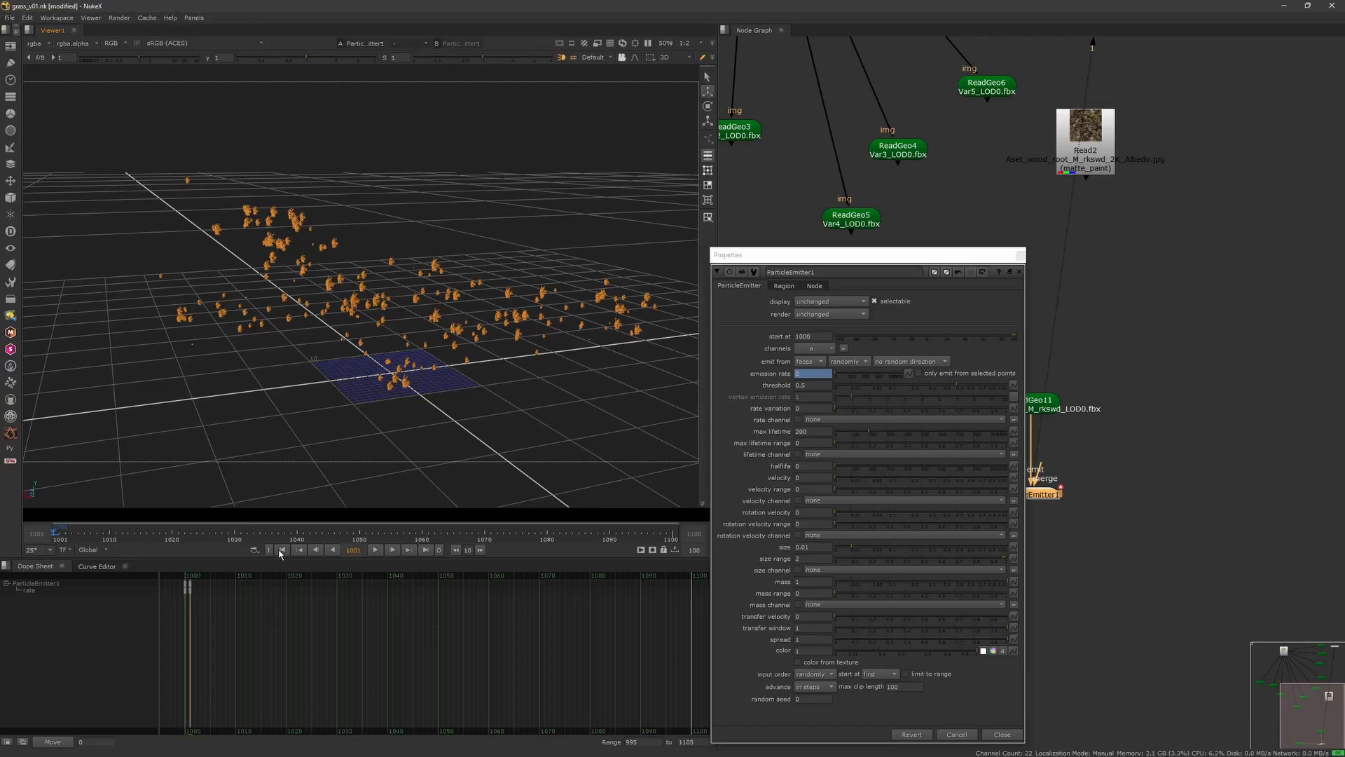
pyautogui.scroll(-2, 334, 378)
pyautogui.click(350, 376)
pyautogui.scroll(3, 375, 370)
pyautogui.moveTo(378, 536); pyautogui.dragTo(356, 537)
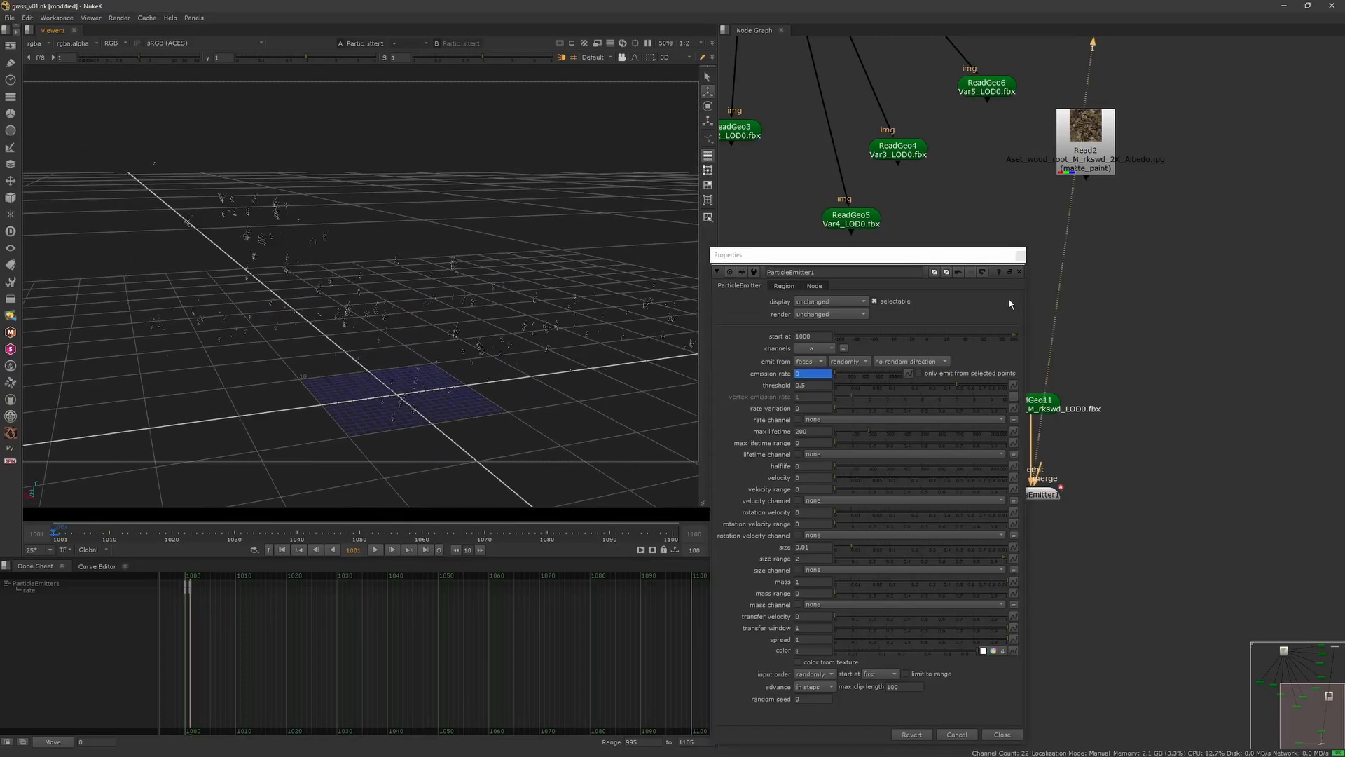
# - Set the emitter's mass range, rotation velocity and rotation velocity range to 1
pyautogui.click(836, 618)
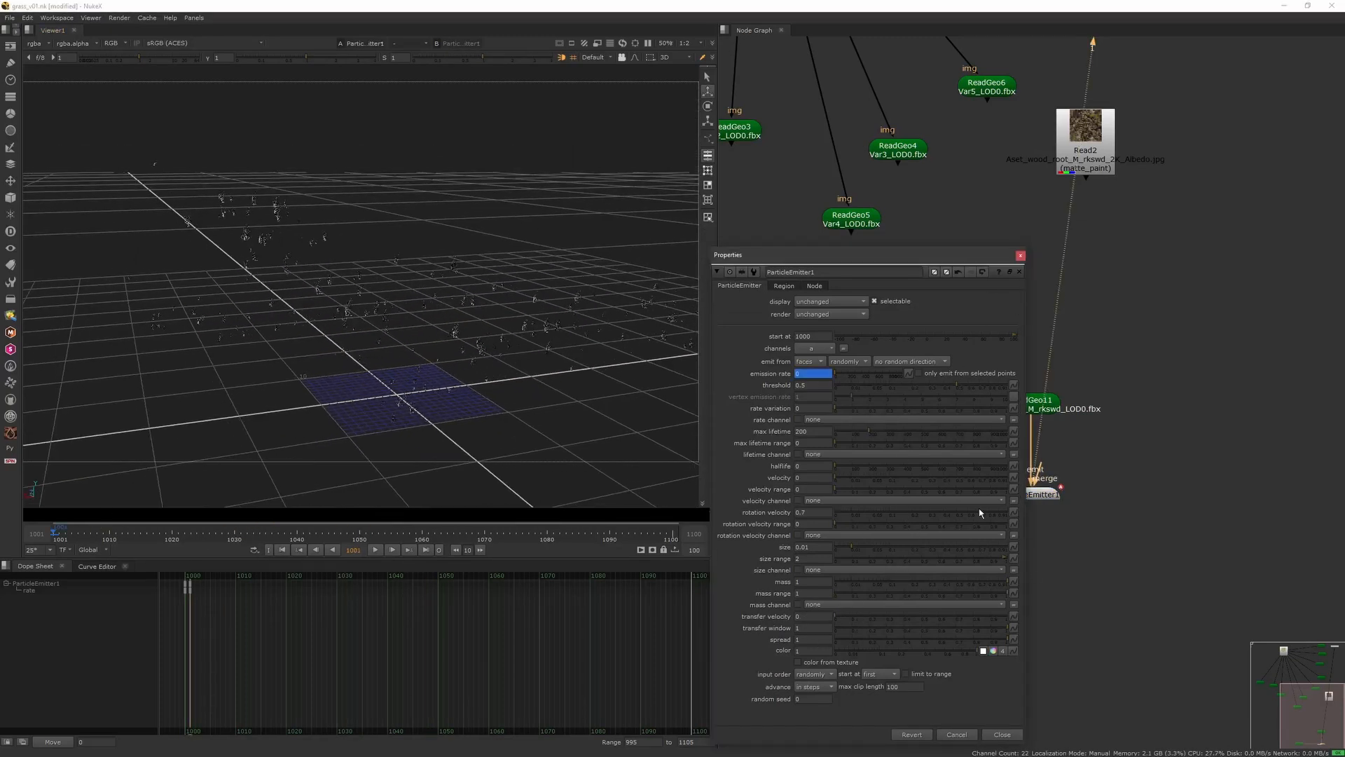
pyautogui.scroll(3, 413, 370)
pyautogui.moveTo(413, 370)
pyautogui.keyDown('ctrl'); pyautogui.mouseDown()
pyautogui.moveTo(324, 366)
pyautogui.moveTo(418, 367)
pyautogui.mouseUp(); pyautogui.keyUp('ctrl')
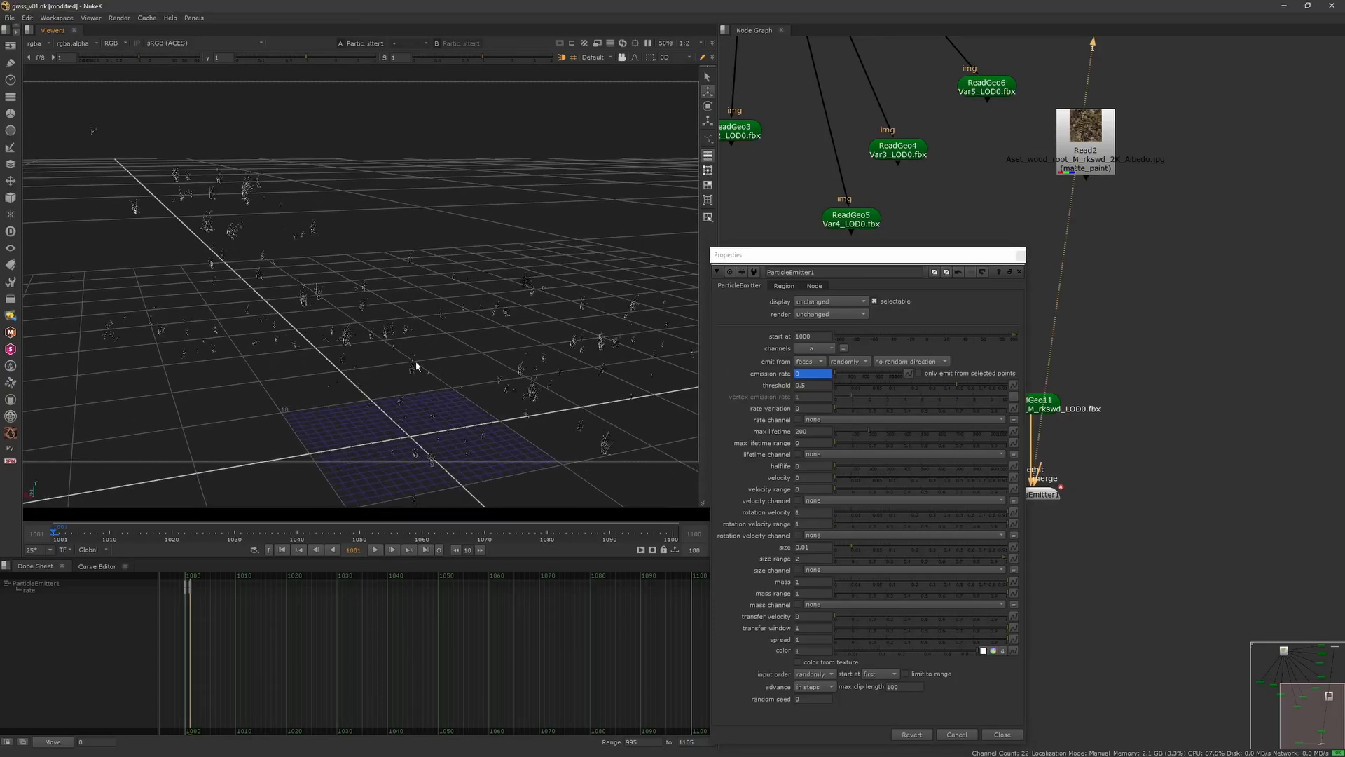
# - Set the rotation velocity to 10 and scrub the timeline to check how the grass spins
pyautogui.doubleClick(800, 512)
pyautogui.write('10')
pyautogui.press('Return')
pyautogui.click(78, 536)
pyautogui.click(282, 550)
pyautogui.moveTo(78, 537); pyautogui.dragTo(309, 543)
pyautogui.press('Left')
# - Try keyframing the emitter's rotation velocity and undo it
pyautogui.rightClick(817, 514)
pyautogui.click(844, 526)
pyautogui.click(845, 527)
pyautogui.hotkey('ctrl', 'z')
# - Reset the rotation velocity and rotation velocity range to 0 and return to the first frame
pyautogui.press('Right')
pyautogui.click(835, 513)
pyautogui.click(282, 550)
pyautogui.keyDown('ctrl'); pyautogui.moveTo(450, 426); pyautogui.dragTo(400, 416); pyautogui.keyUp('ctrl')
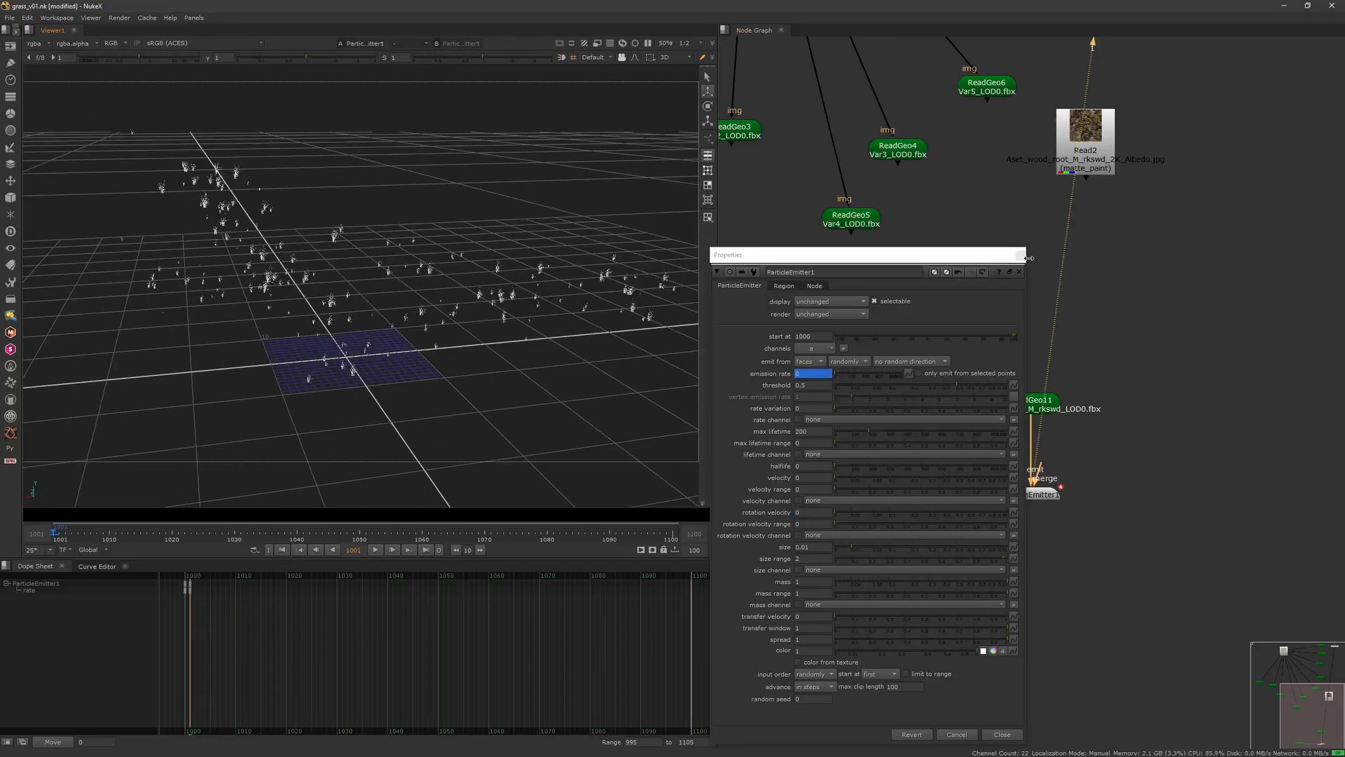
# - Reopen the emitter's properties to view its region settings, and close them
pyautogui.moveTo(1051, 483); pyautogui.dragTo(1069, 420, button='middle')
pyautogui.doubleClick(1051, 434)
pyautogui.moveTo(958, 257); pyautogui.dragTo(969, 138)
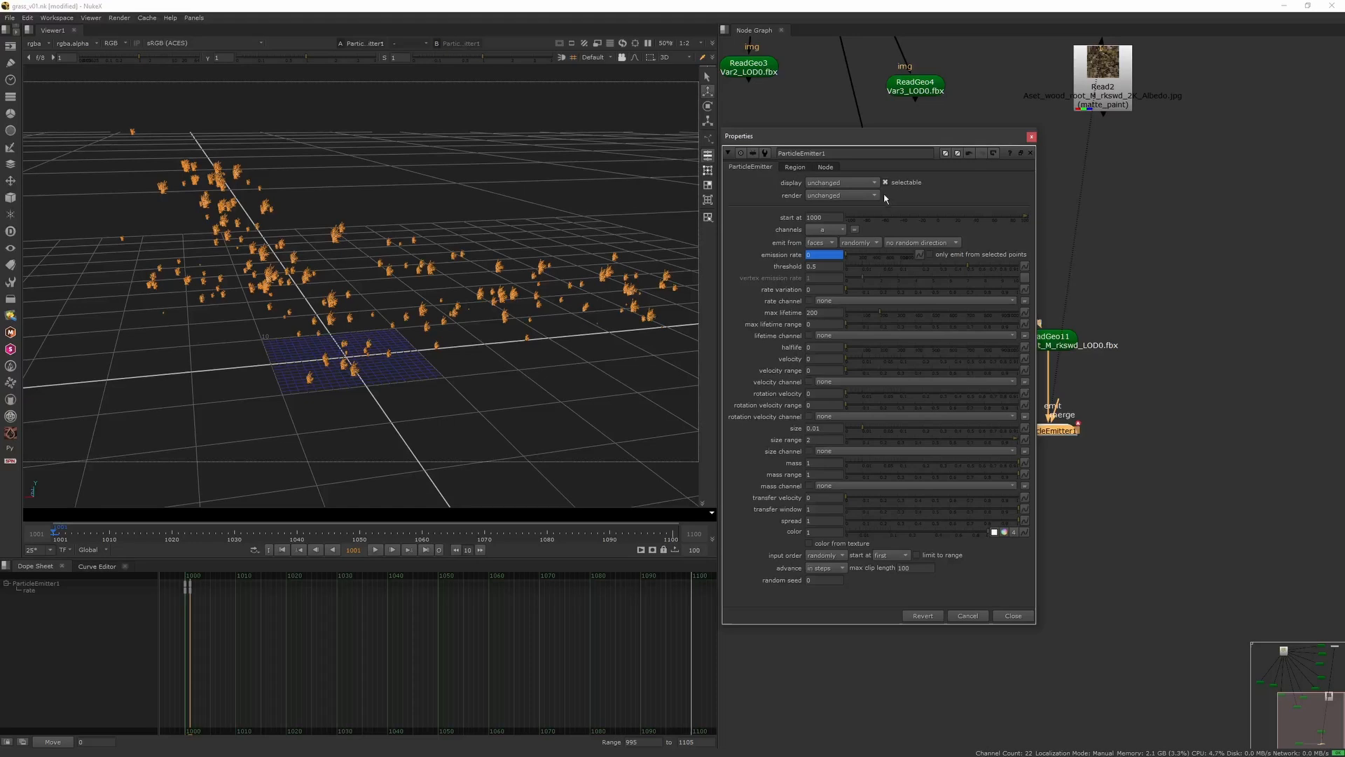
pyautogui.click(795, 166)
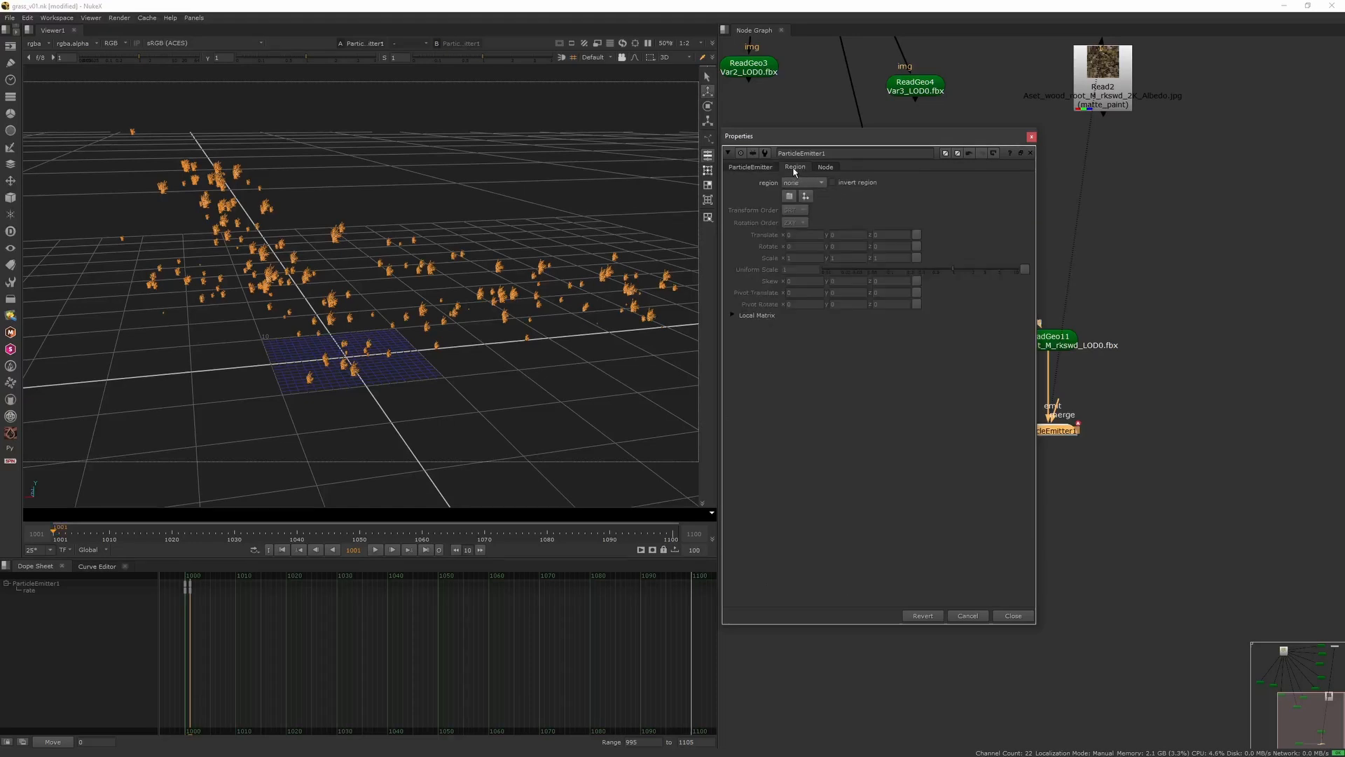
pyautogui.click(750, 167)
pyautogui.click(1030, 152)
# - Cut the ReadGeo1 grass node and paste it near the emitter, moving ReadGeo12 farther from the emitter
pyautogui.scroll(-4, 1010, 332)
pyautogui.click(818, 163)
pyautogui.hotkey('ctrl', 'x')
pyautogui.scroll(2, 855, 345)
pyautogui.hotkey('ctrl', 'v')
pyautogui.moveTo(858, 336); pyautogui.dragTo(769, 316)
pyautogui.moveTo(950, 339); pyautogui.dragTo(1054, 352, button='middle')
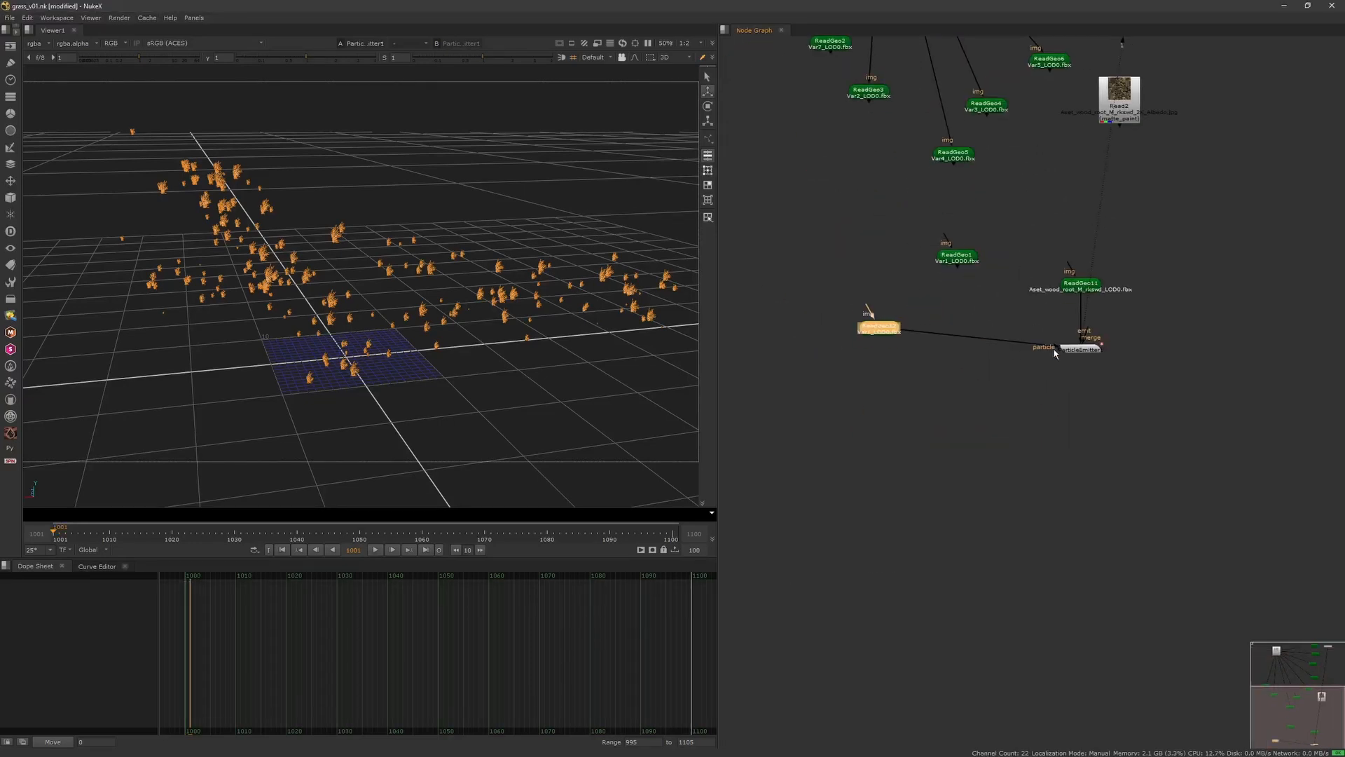
# - Connect ReadGeo1 to another particle input of the emitter and bring a further grass node down beside it
pyautogui.moveTo(876, 328); pyautogui.dragTo(892, 307)
pyautogui.moveTo(1060, 344); pyautogui.dragTo(958, 259)
pyautogui.click(994, 381)
pyautogui.scroll(-3, 980, 351)
pyautogui.moveTo(925, 278); pyautogui.dragTo(940, 352, button='middle')
pyautogui.moveTo(898, 224); pyautogui.dragTo(939, 360)
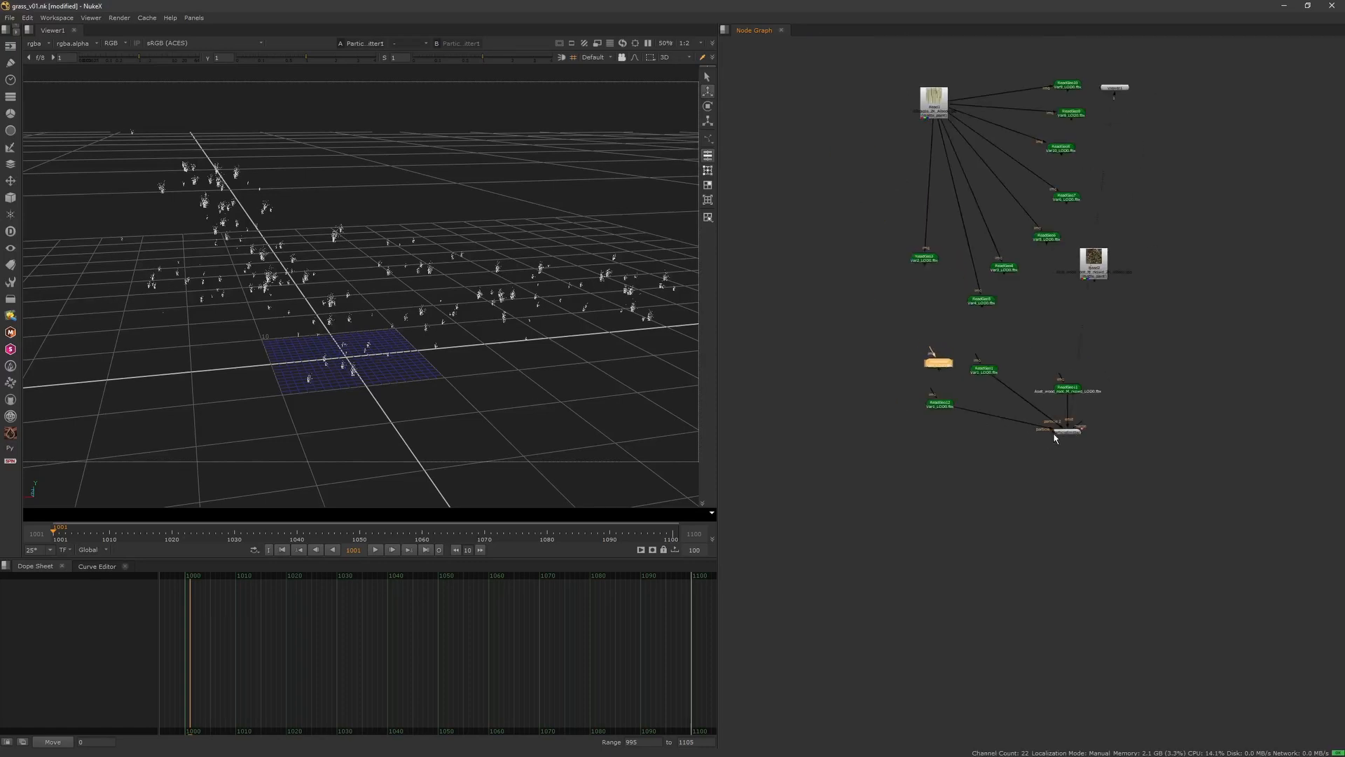
# - Line up six grass ReadGeo nodes in a row above the emitter, feed them into it and move the root texture Read2 aside
pyautogui.click(1058, 427)
pyautogui.moveTo(927, 258); pyautogui.dragTo(883, 323)
pyautogui.moveTo(981, 302); pyautogui.dragTo(923, 326)
pyautogui.moveTo(939, 404); pyautogui.dragTo(775, 329)
pyautogui.moveTo(939, 363); pyautogui.dragTo(826, 329)
pyautogui.moveTo(985, 370); pyautogui.dragTo(958, 330)
pyautogui.moveTo(881, 324); pyautogui.dragTo(895, 300)
pyautogui.moveTo(923, 328); pyautogui.dragTo(959, 327)
pyautogui.moveTo(1004, 266); pyautogui.dragTo(995, 322)
pyautogui.moveTo(1094, 259); pyautogui.dragTo(1203, 279)
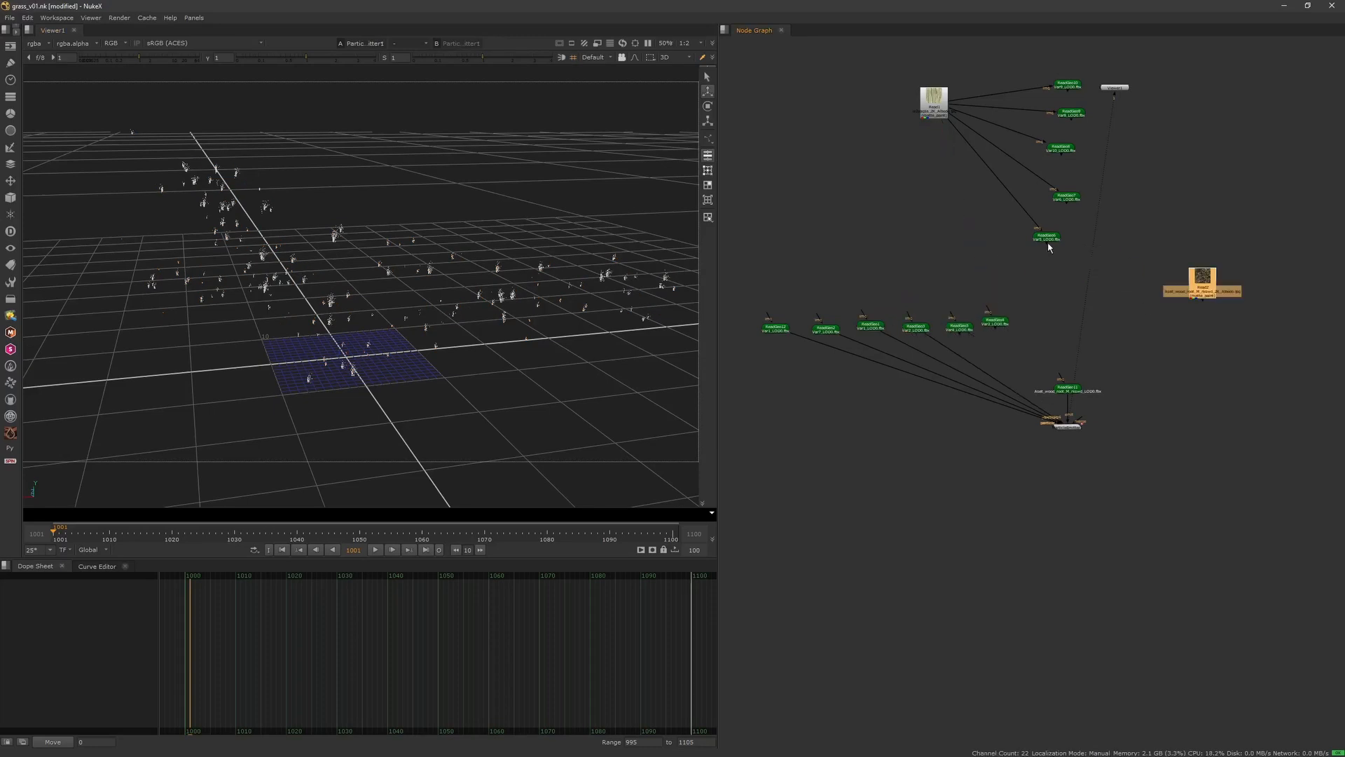
# - Move the five remaining grass ReadGeo nodes into the same row above the emitter
pyautogui.moveTo(1046, 237); pyautogui.dragTo(997, 329)
pyautogui.moveTo(1035, 317); pyautogui.dragTo(1033, 321)
pyautogui.click(1067, 197)
pyautogui.moveTo(1016, 274); pyautogui.dragTo(1030, 249)
pyautogui.moveTo(1039, 178); pyautogui.dragTo(1069, 321)
pyautogui.moveTo(1061, 148); pyautogui.dragTo(1106, 321)
pyautogui.moveTo(1074, 115); pyautogui.dragTo(1146, 322)
pyautogui.moveTo(1067, 84); pyautogui.dragTo(1243, 255)
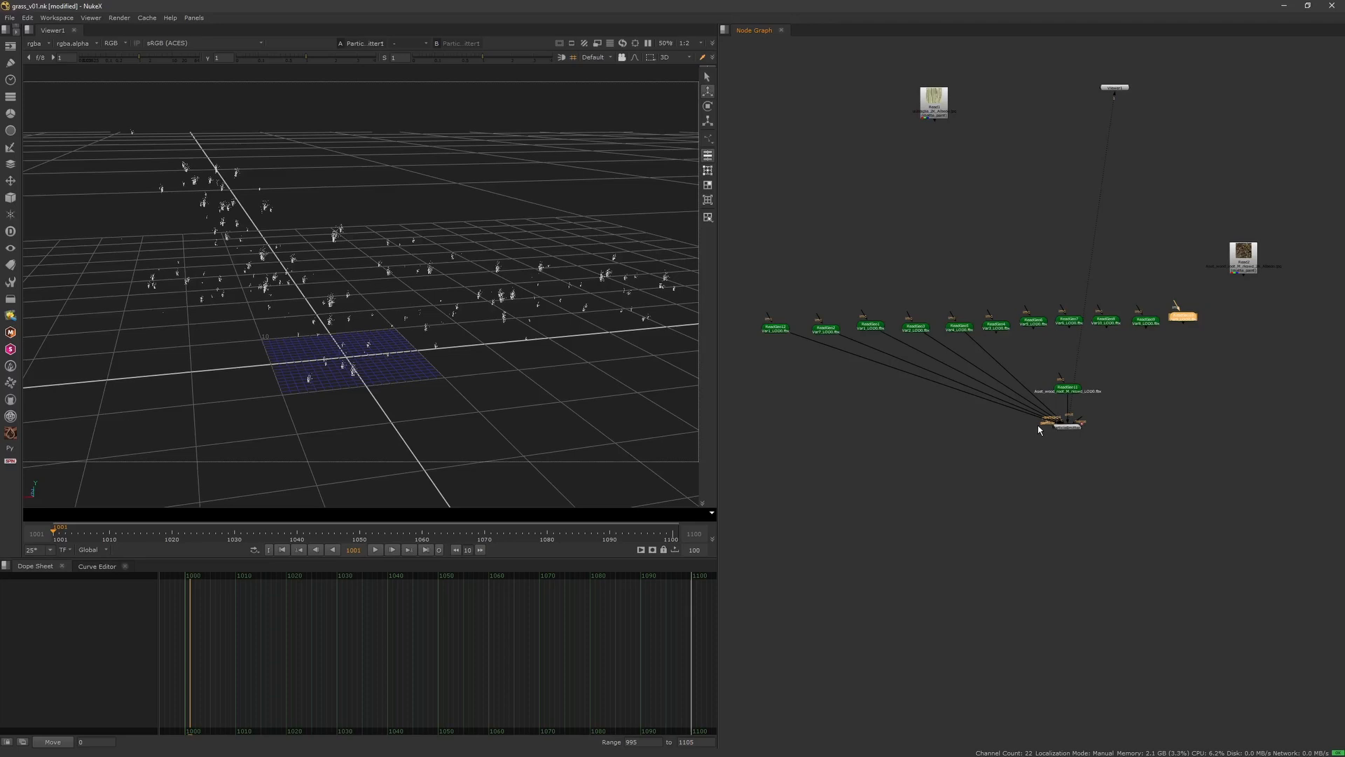
# - Connect the remaining grass nodes to the emitter's particle inputs and move the root geometry ReadGeo11 to the side
pyautogui.moveTo(1030, 322); pyautogui.dragTo(1031, 322)
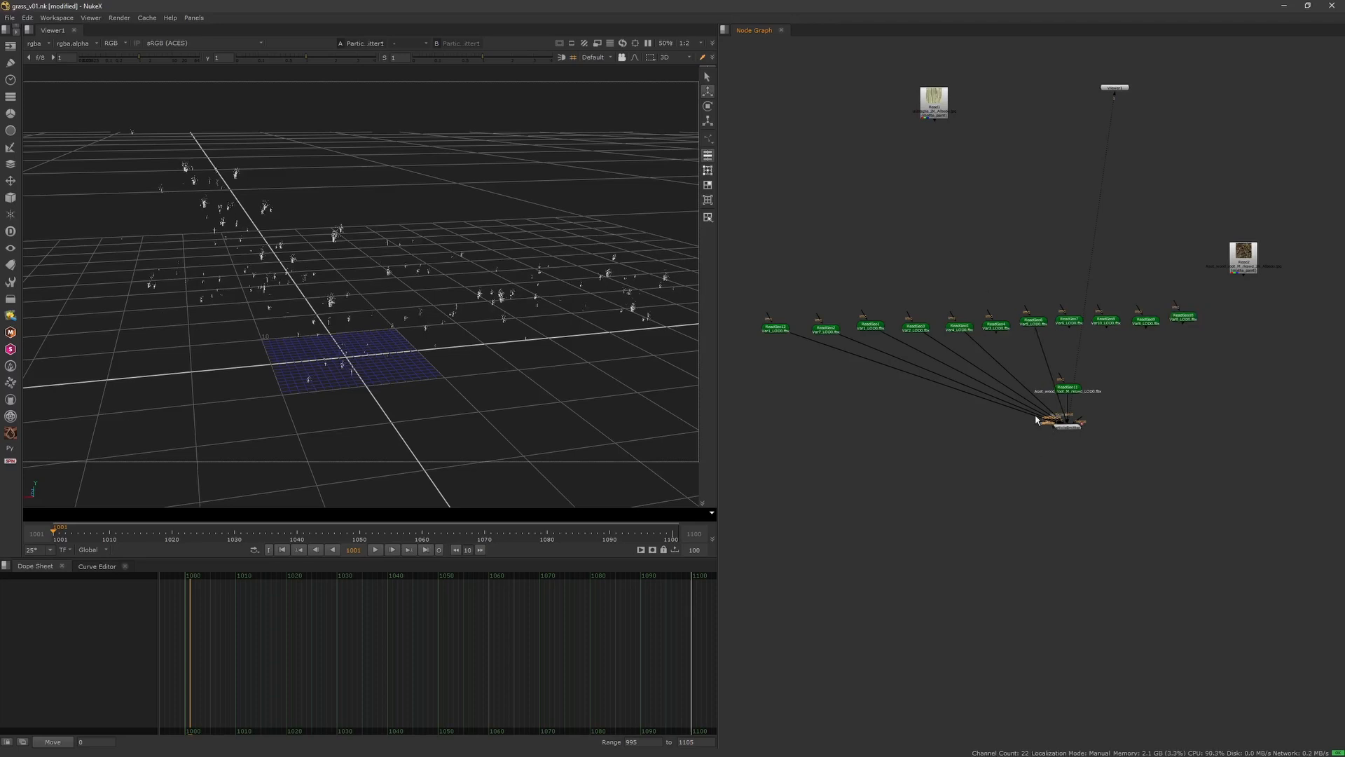
pyautogui.moveTo(1043, 424); pyautogui.dragTo(1002, 325)
pyautogui.moveTo(1078, 394); pyautogui.dragTo(1211, 432)
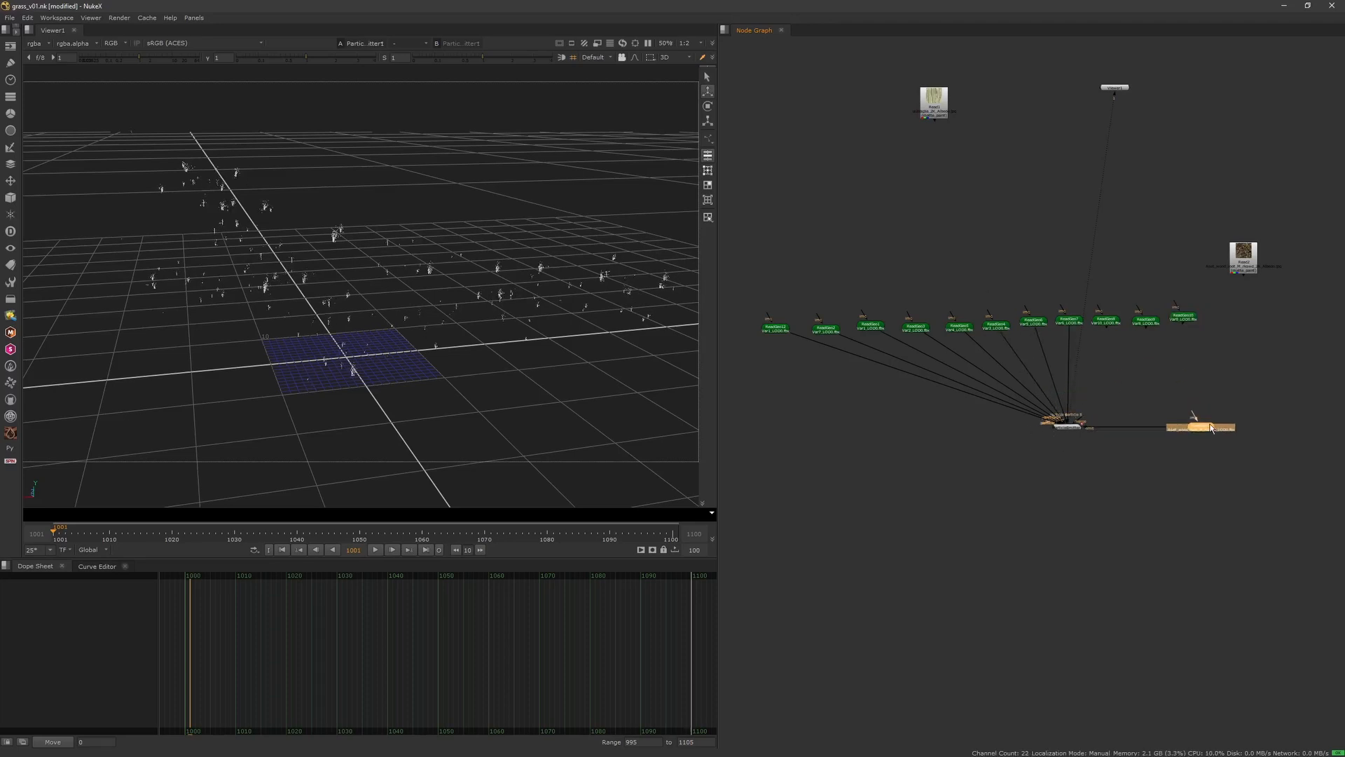
pyautogui.moveTo(1079, 418); pyautogui.dragTo(1105, 322)
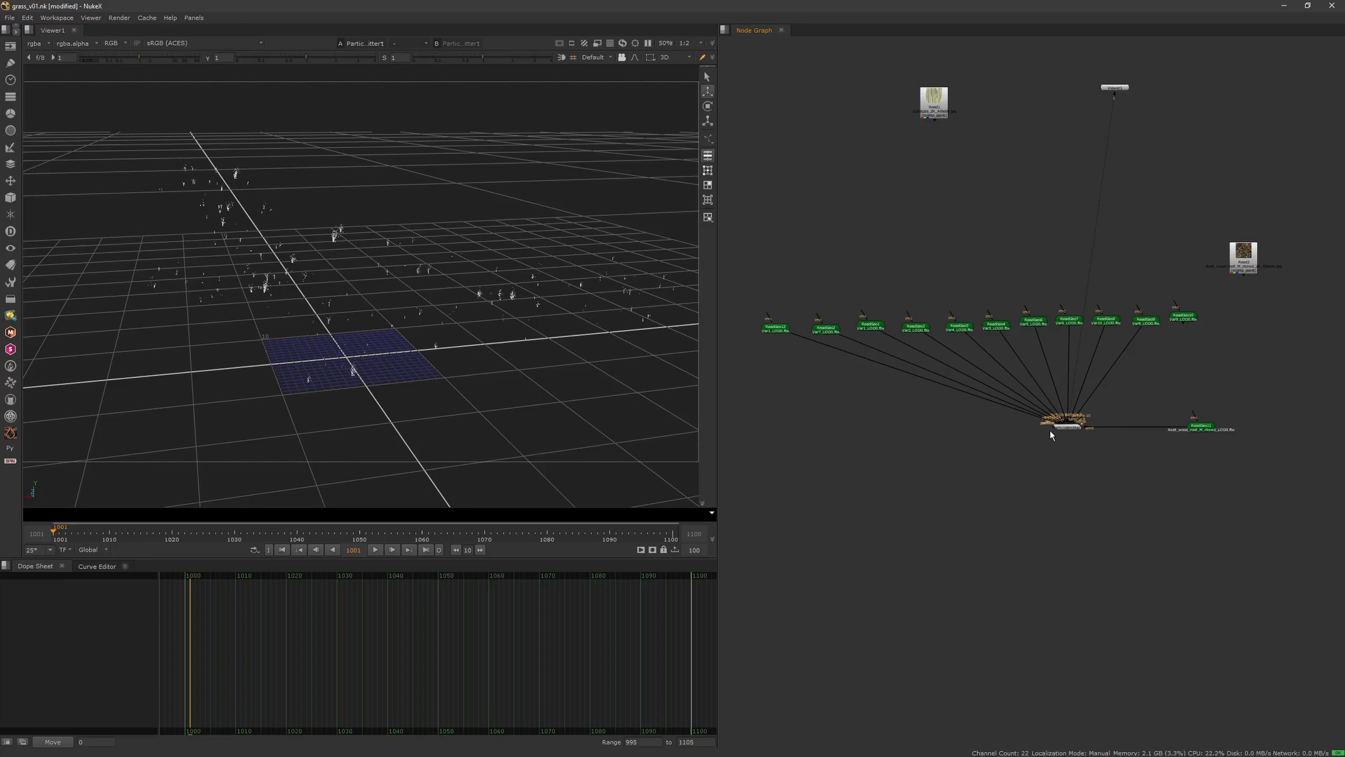
pyautogui.moveTo(1082, 419); pyautogui.dragTo(1184, 322)
# - Open the emitter's properties to check its emission rate at frame 1000, and return to frame 1001
pyautogui.keyDown('ctrl'); pyautogui.moveTo(515, 395); pyautogui.dragTo(358, 359); pyautogui.keyUp('ctrl')
pyautogui.click(1071, 424)
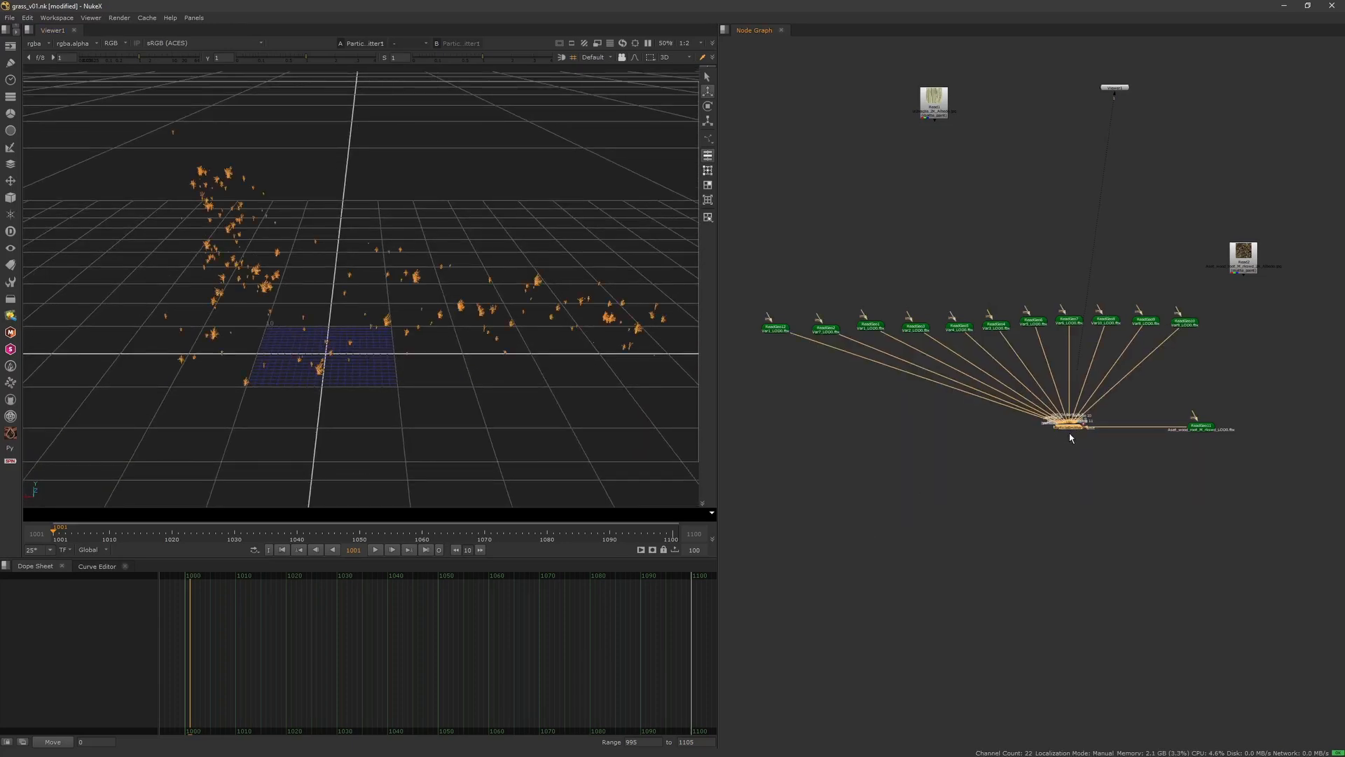
pyautogui.click(1077, 458)
pyautogui.doubleClick(1073, 426)
pyautogui.click(316, 550)
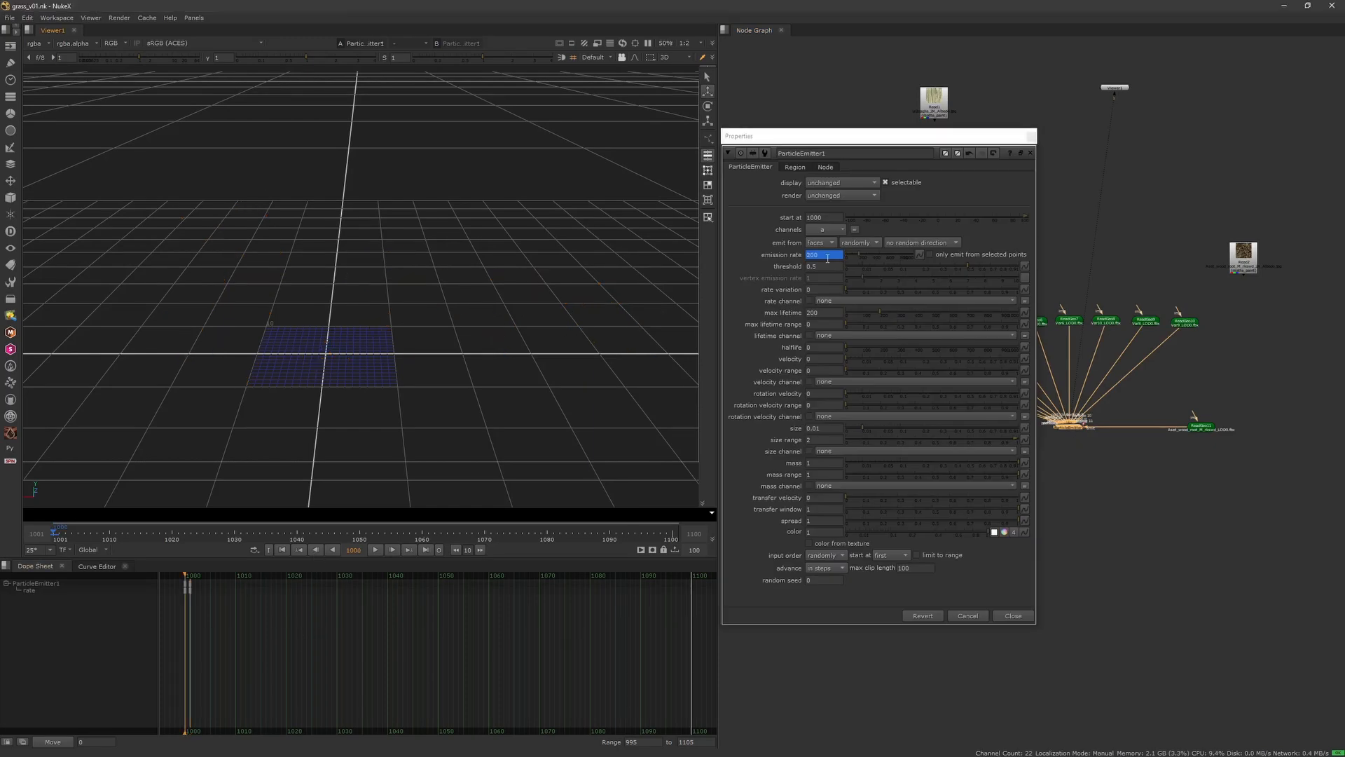
pyautogui.press('Right')
pyautogui.keyDown('ctrl'); pyautogui.moveTo(456, 420); pyautogui.dragTo(361, 375); pyautogui.keyUp('ctrl')
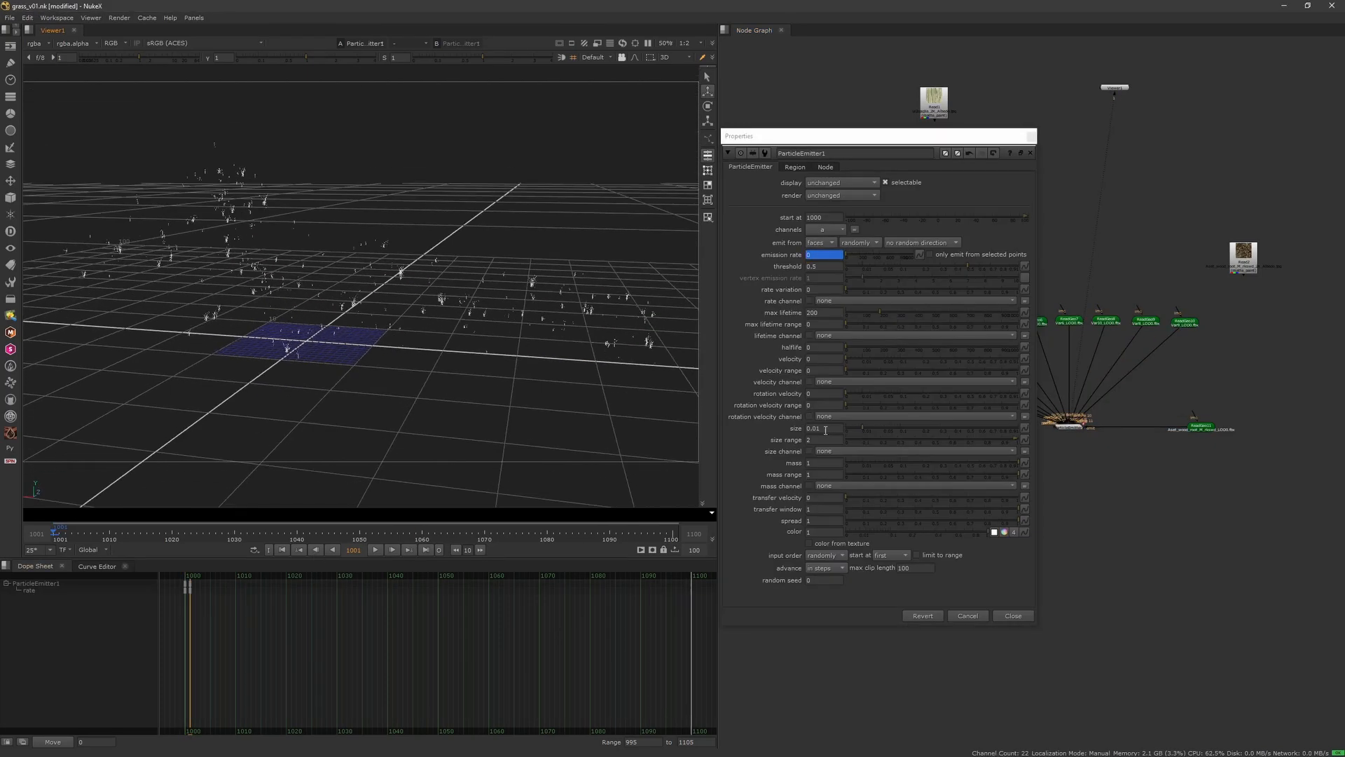
# - Set the emitter's size range to 3 and close its properties
pyautogui.doubleClick(824, 440)
pyautogui.write('3')
pyautogui.press('Return')
pyautogui.click(1032, 137)
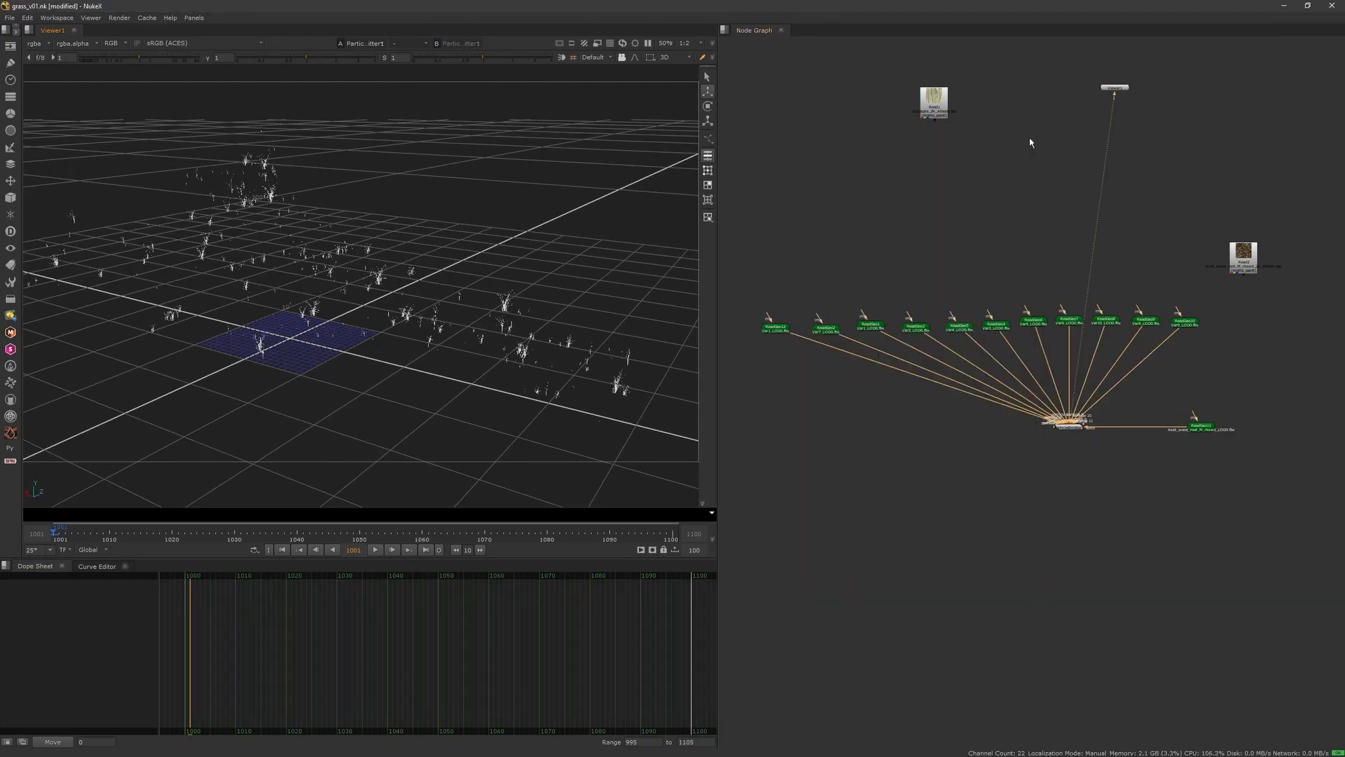
# - Duplicate the ParticleEmitter and set the copy's random seed to 12
pyautogui.click(1079, 430)
pyautogui.hotkey('ctrl', 'c')
pyautogui.click(972, 454)
pyautogui.hotkey('ctrl', 'v')
pyautogui.moveTo(973, 463); pyautogui.dragTo(1004, 471, button='middle')
pyautogui.click(1006, 473)
pyautogui.doubleClick(971, 457)
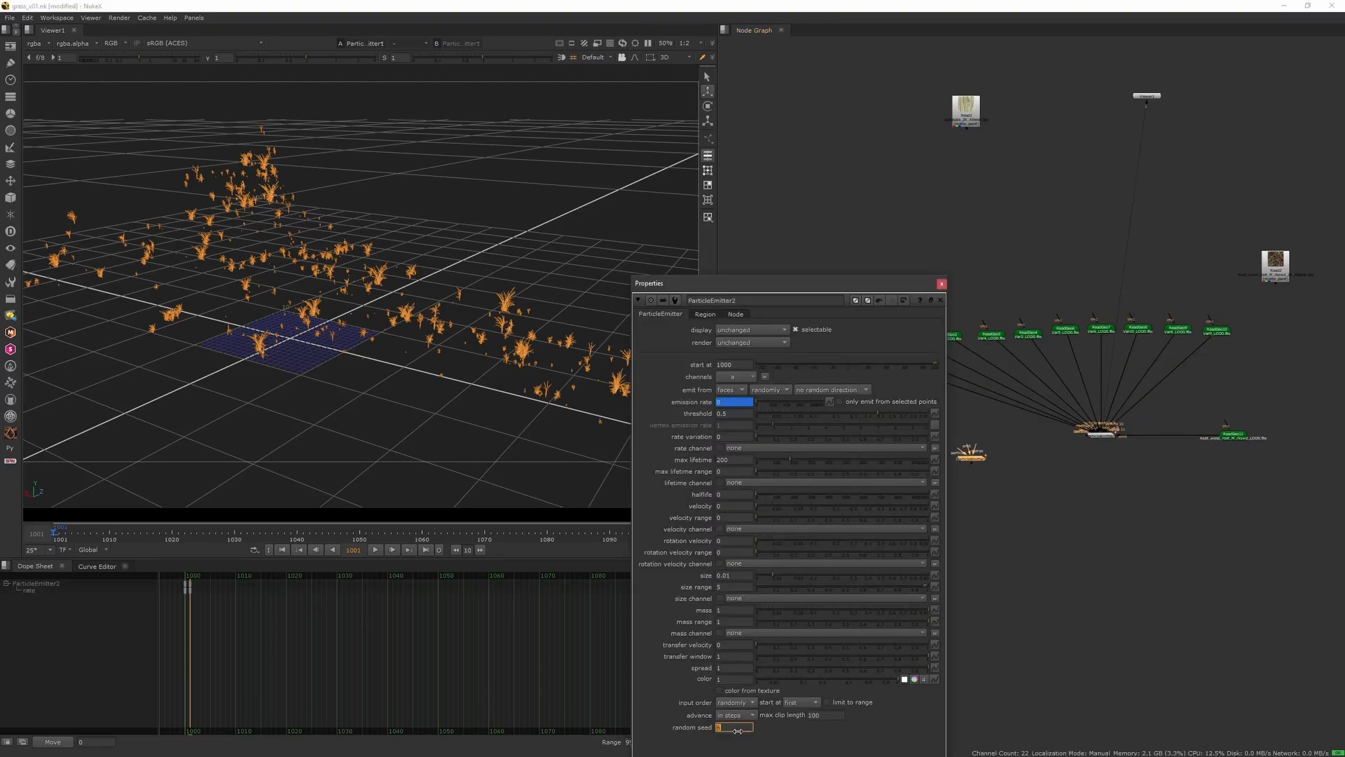
pyautogui.click(941, 283)
# - Connect the second emitter's emit input to the root geometry and its particle inputs to the first six grass nodes in the row
pyautogui.click(973, 444)
pyautogui.moveTo(974, 449); pyautogui.dragTo(808, 336)
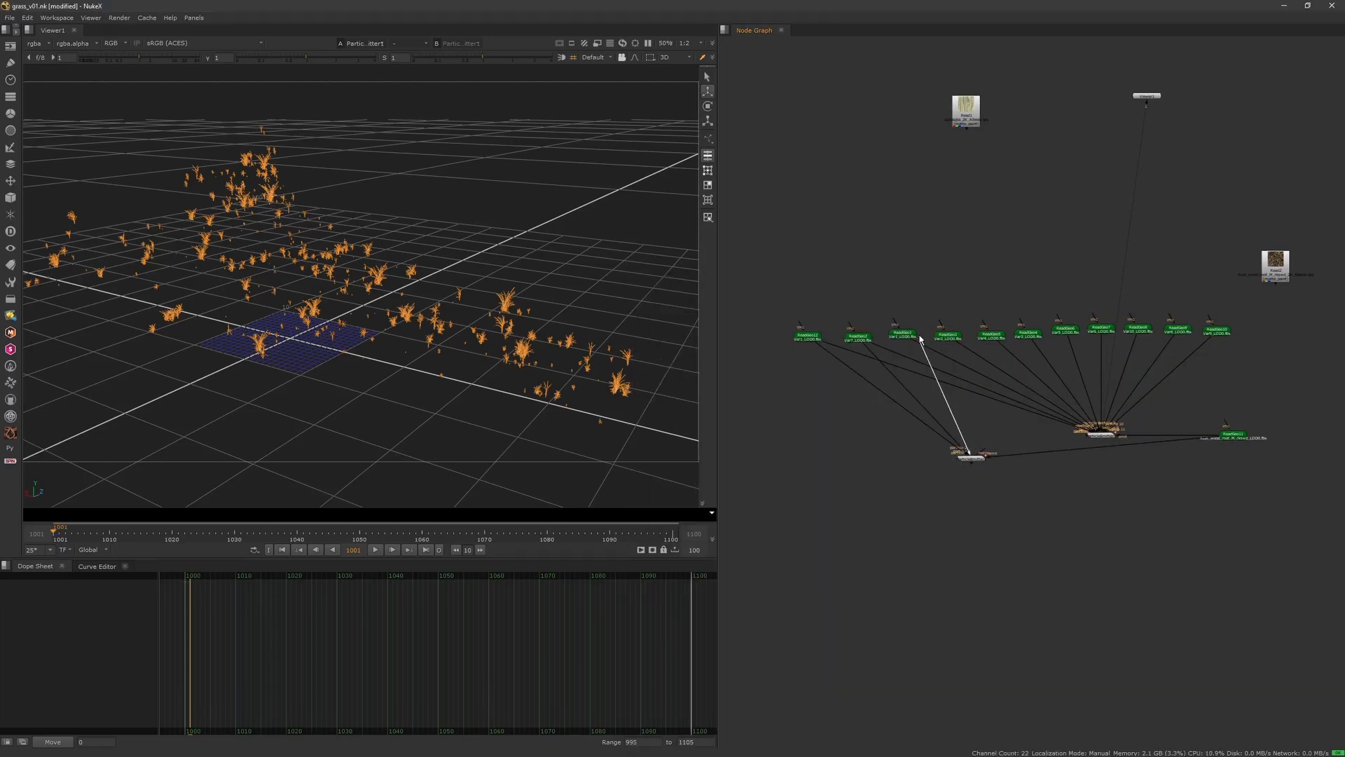
pyautogui.moveTo(920, 338); pyautogui.dragTo(918, 337)
pyautogui.moveTo(1003, 295); pyautogui.dragTo(1256, 378)
pyautogui.click(971, 458)
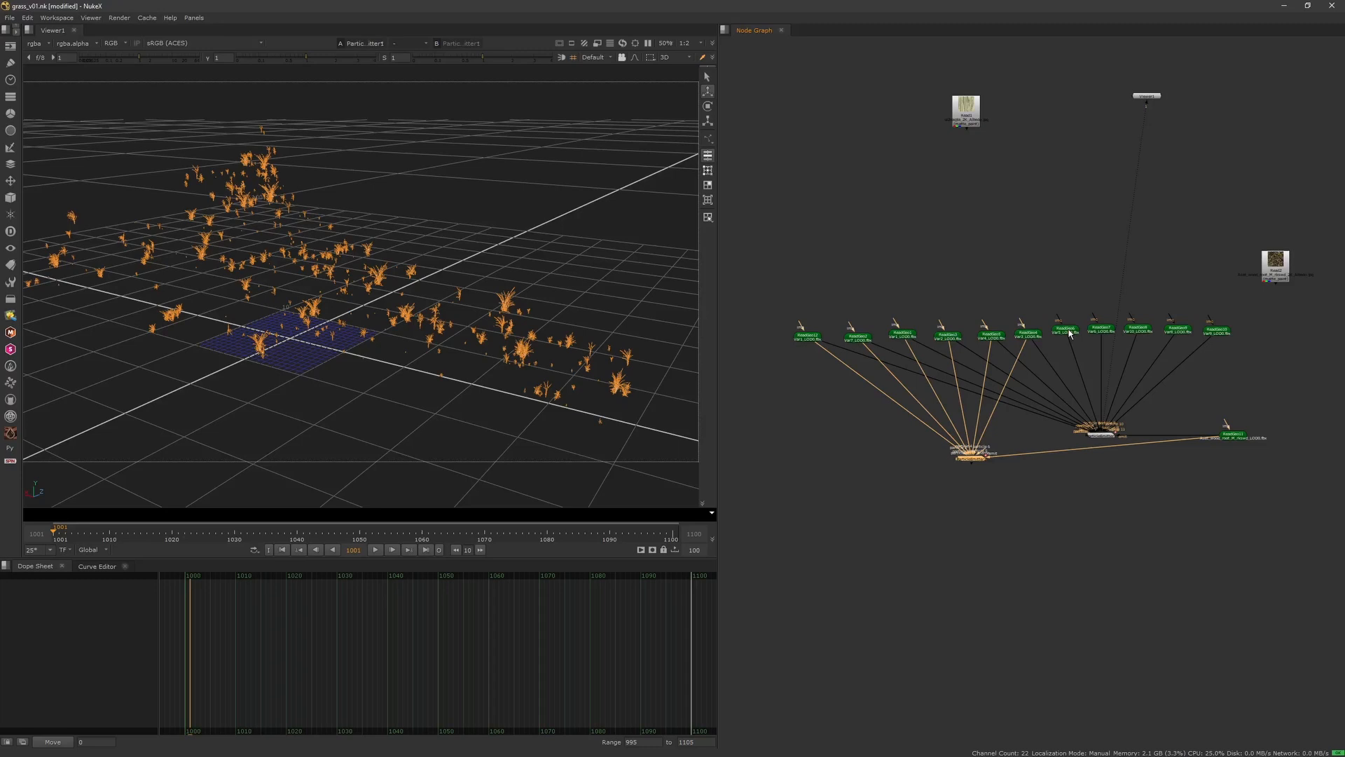
# - Try connecting the remaining grass nodes to the second emitter, then view that emitter and open its properties
pyautogui.keyDown('shift'); pyautogui.moveTo(1045, 303); pyautogui.dragTo(1236, 343); pyautogui.keyUp('shift')
pyautogui.press('y')
pyautogui.click(1110, 451)
pyautogui.click(973, 459)
pyautogui.press('1')
pyautogui.click(971, 462)
pyautogui.doubleClick(972, 461)
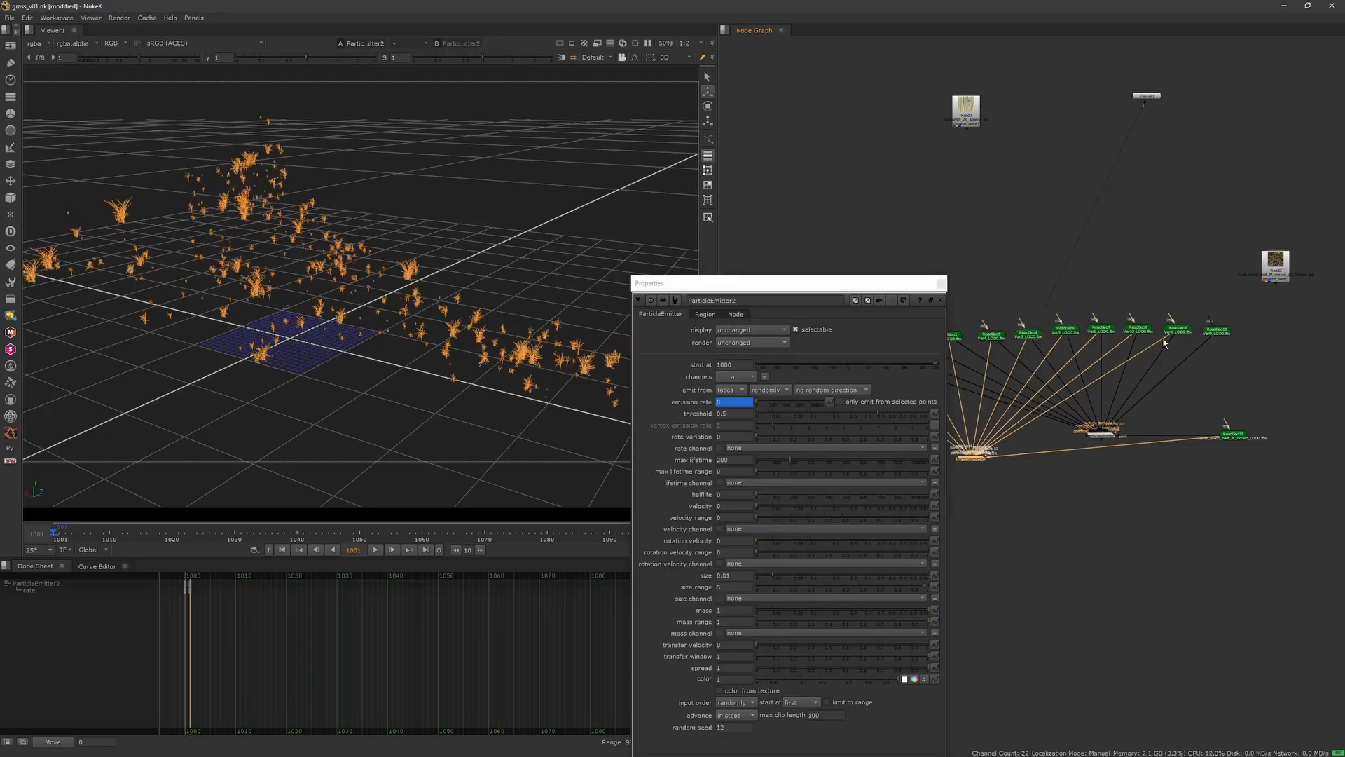
# - Set the second emitter's particle size to 0.015 after trying 0.02, and close its properties
pyautogui.moveTo(742, 576)
pyautogui.mouseDown()
pyautogui.moveTo(704, 571)
pyautogui.moveTo(716, 575)
pyautogui.mouseUp()
pyautogui.write('0.02')
pyautogui.press('Return')
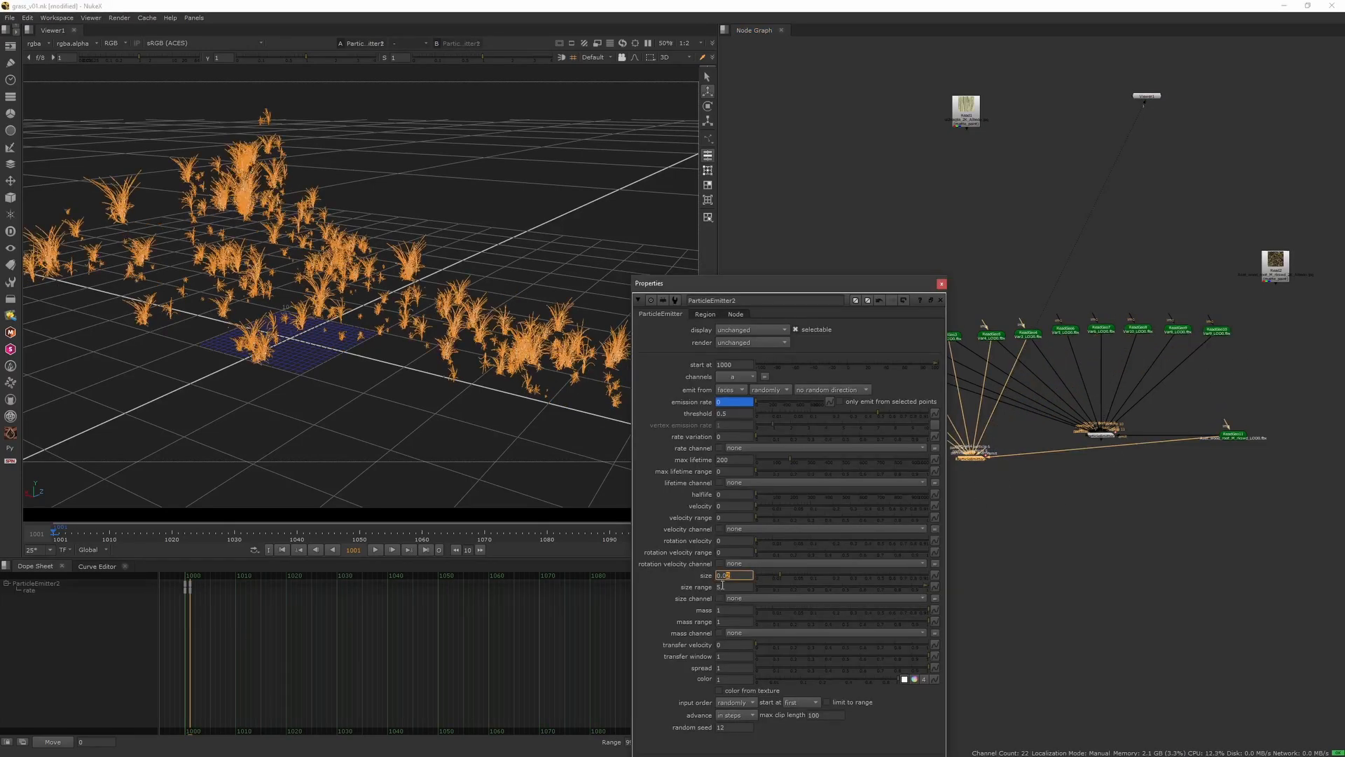
pyautogui.write('0.015')
pyautogui.press('Return')
pyautogui.click(941, 300)
pyautogui.click(834, 413)
pyautogui.scroll(2, 1069, 468)
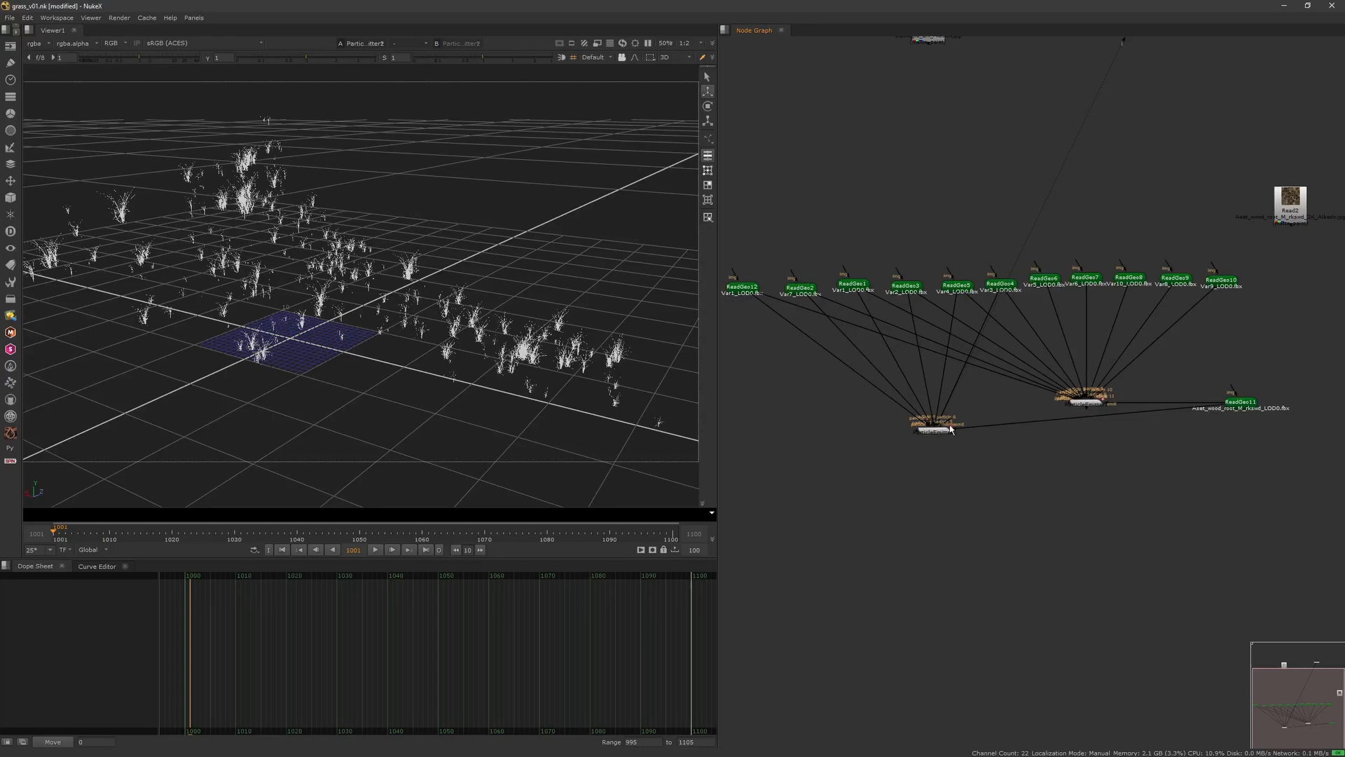
# - Feed the first emitter into the second emitter's merge input and inspect the combined grass in the 3D view
pyautogui.keyDown('ctrl'); pyautogui.moveTo(428, 446); pyautogui.dragTo(393, 477); pyautogui.keyUp('ctrl')
pyautogui.keyDown('ctrl'); pyautogui.doubleClick(936, 431); pyautogui.keyUp('ctrl')
pyautogui.click(940, 300)
pyautogui.click(508, 354)
pyautogui.keyDown('ctrl'); pyautogui.moveTo(507, 354); pyautogui.dragTo(364, 318); pyautogui.keyUp('ctrl')
pyautogui.moveTo(737, 308); pyautogui.dragTo(787, 294, button='middle')
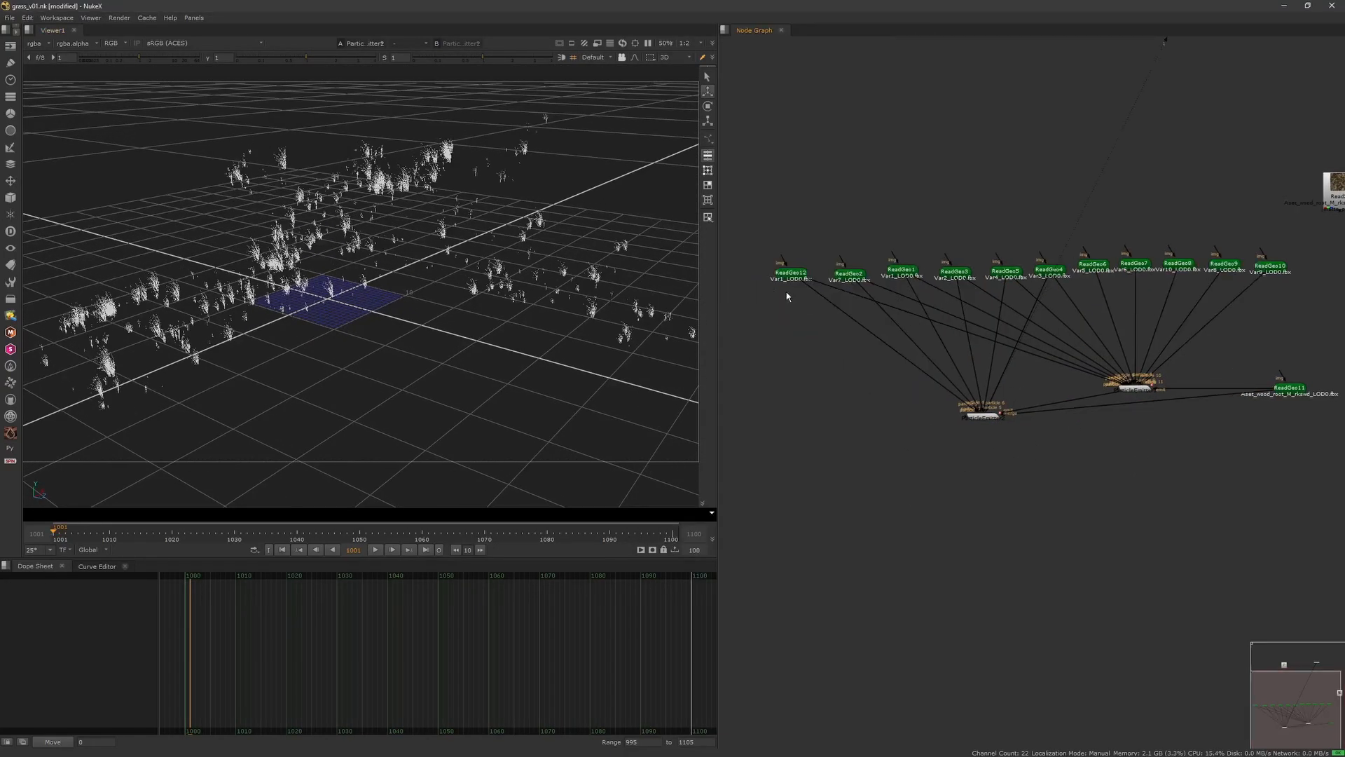
# - Preview the Var1, Var9 and Var8 grass models one after another in the viewer
pyautogui.moveTo(789, 277); pyautogui.dragTo(787, 272)
pyautogui.press('1')
pyautogui.scroll(3, 456, 405)
pyautogui.scroll(-6, 462, 378)
pyautogui.click(1269, 269)
pyautogui.press('1')
pyautogui.keyDown('ctrl'); pyautogui.moveTo(392, 364); pyautogui.dragTo(504, 350); pyautogui.keyUp('ctrl')
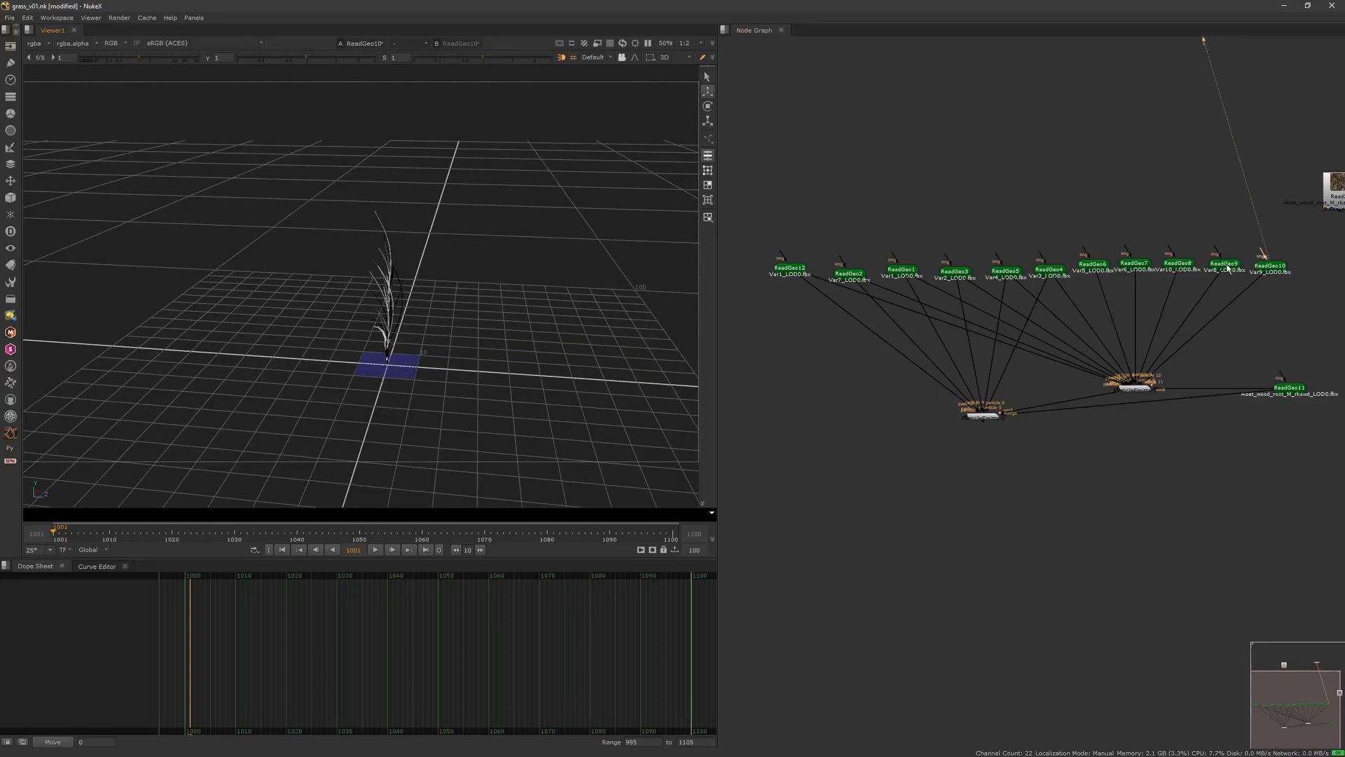
pyautogui.click(1225, 266)
pyautogui.press('1')
# - Paste a third ParticleEmitter, wire it to ReadGeo9, the root geometry and the second emitter, and view it
pyautogui.moveTo(1207, 390); pyautogui.dragTo(1149, 396, button='middle')
pyautogui.moveTo(1129, 365); pyautogui.dragTo(903, 448)
pyautogui.click(1144, 456)
pyautogui.hotkey('ctrl', 'v')
pyautogui.moveTo(1154, 459); pyautogui.dragTo(936, 476)
pyautogui.press('1')
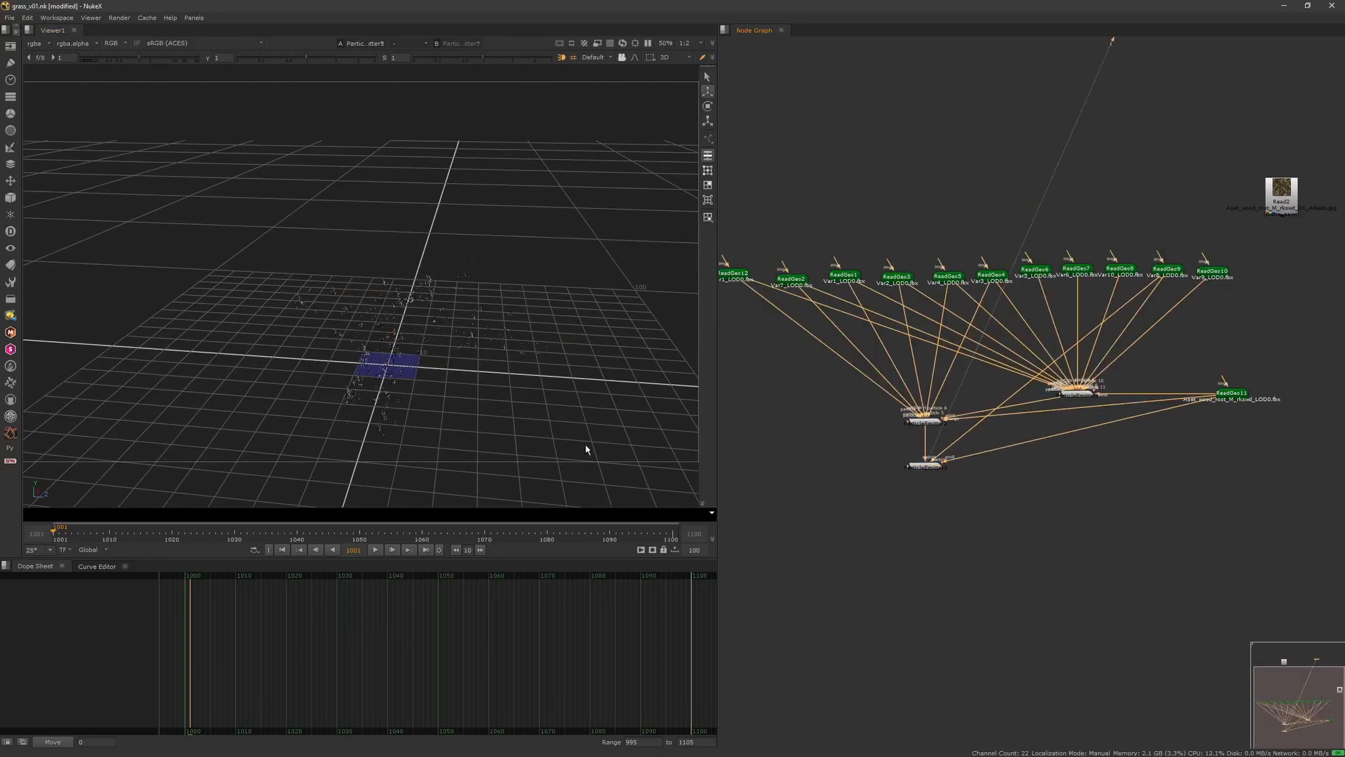
# - Set the third emitter's emission rate to 1000 at frame 1000 and advance to frame 1001
pyautogui.scroll(5, 444, 381)
pyautogui.scroll(-5, 444, 381)
pyautogui.keyDown('ctrl'); pyautogui.moveTo(445, 381); pyautogui.dragTo(815, 436); pyautogui.keyUp('ctrl')
pyautogui.press('Return')
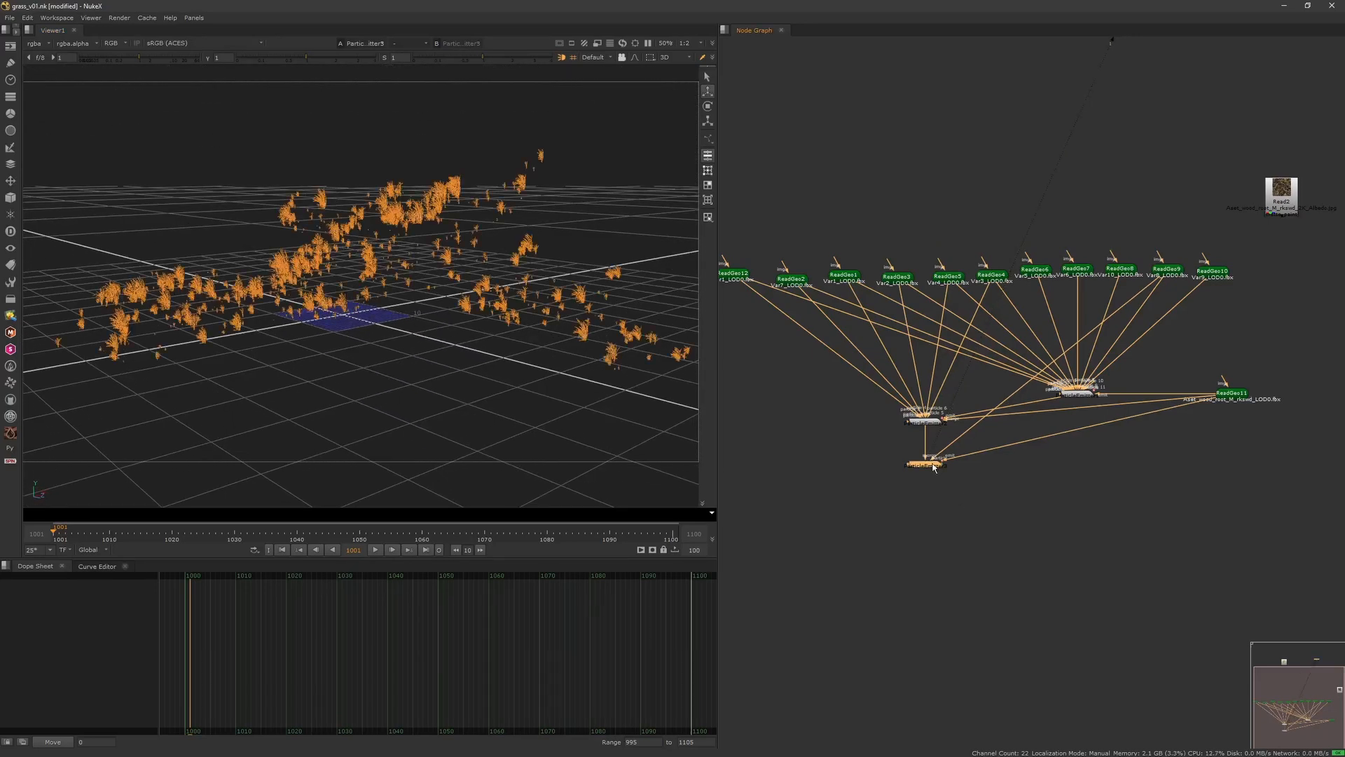
pyautogui.click(318, 551)
pyautogui.doubleClick(674, 401)
pyautogui.click(392, 551)
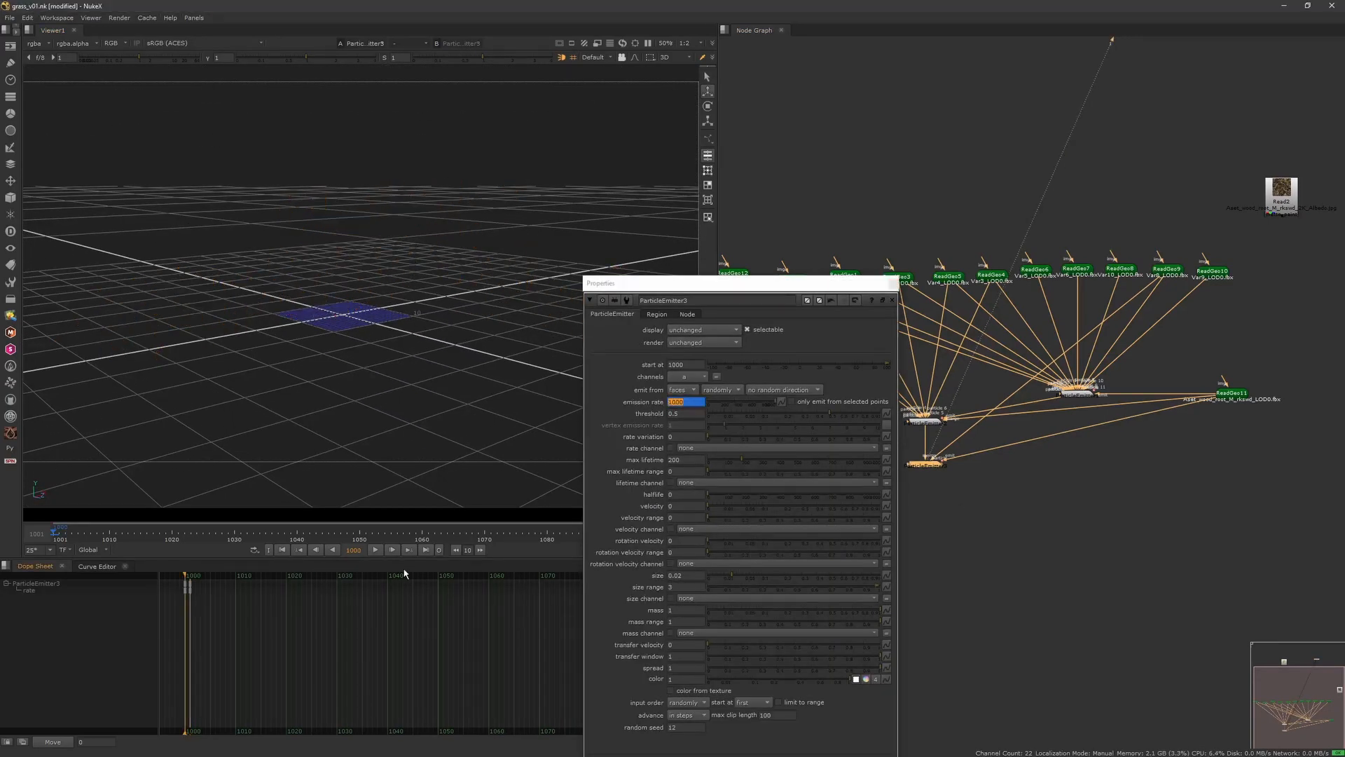
# - Raise the third emitter's particle size to 0.1, reduce it again and close the properties
pyautogui.click(402, 382)
pyautogui.keyDown('ctrl'); pyautogui.moveTo(402, 381); pyautogui.dragTo(491, 427); pyautogui.keyUp('ctrl')
pyautogui.moveTo(733, 574); pyautogui.dragTo(762, 579)
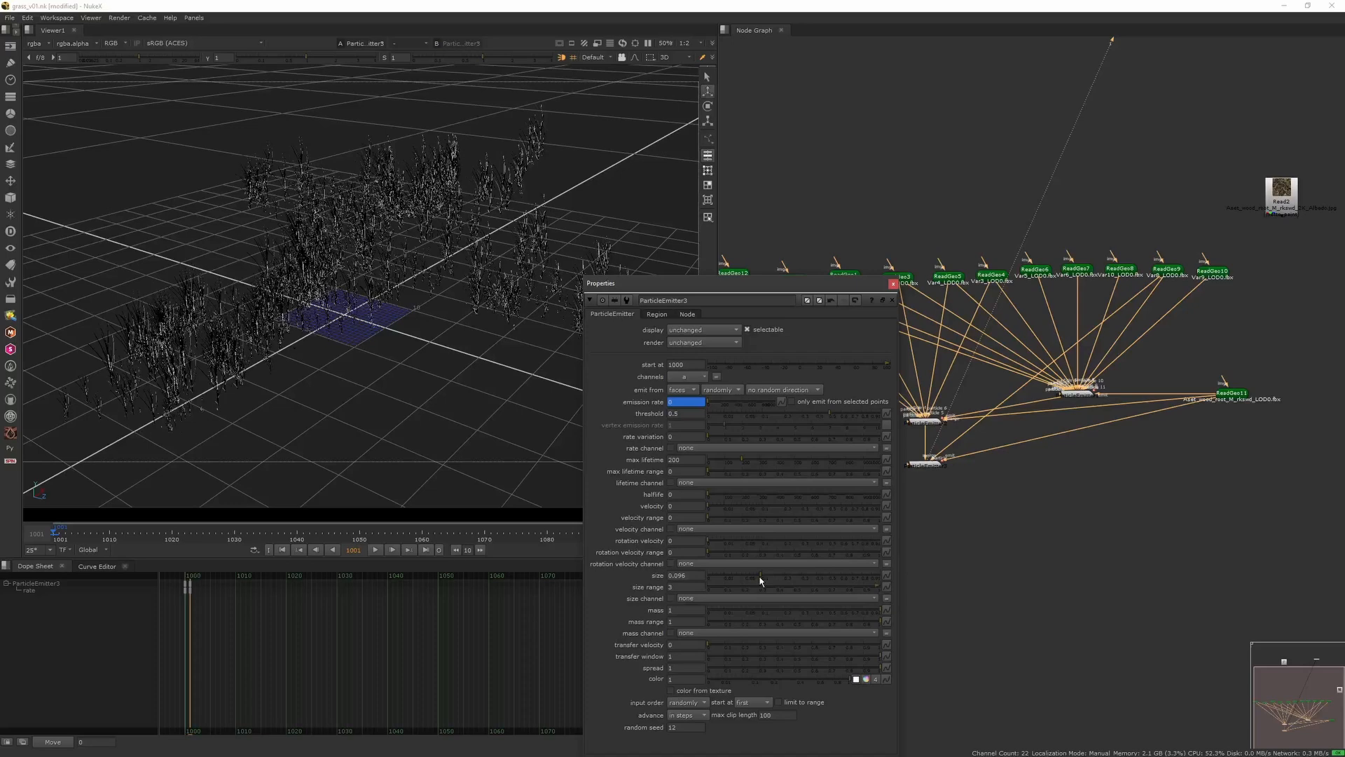
pyautogui.keyDown('ctrl'); pyautogui.moveTo(439, 421); pyautogui.dragTo(427, 454); pyautogui.keyUp('ctrl')
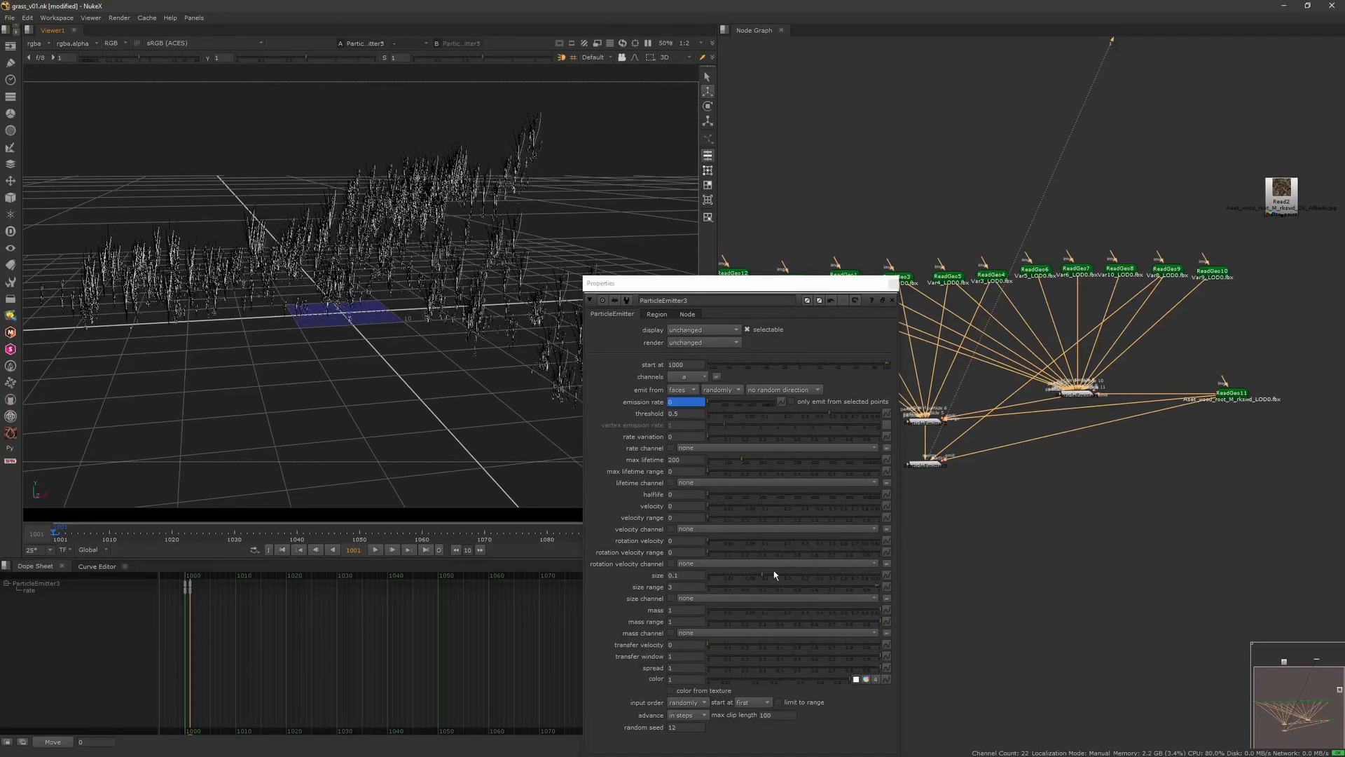
pyautogui.moveTo(762, 575); pyautogui.dragTo(747, 582)
pyautogui.click(892, 285)
# - Go to frame 1000 and review the properties of all three particle emitters, including the first one's emission rate
pyautogui.scroll(3, 962, 478)
pyautogui.doubleClick(1157, 337)
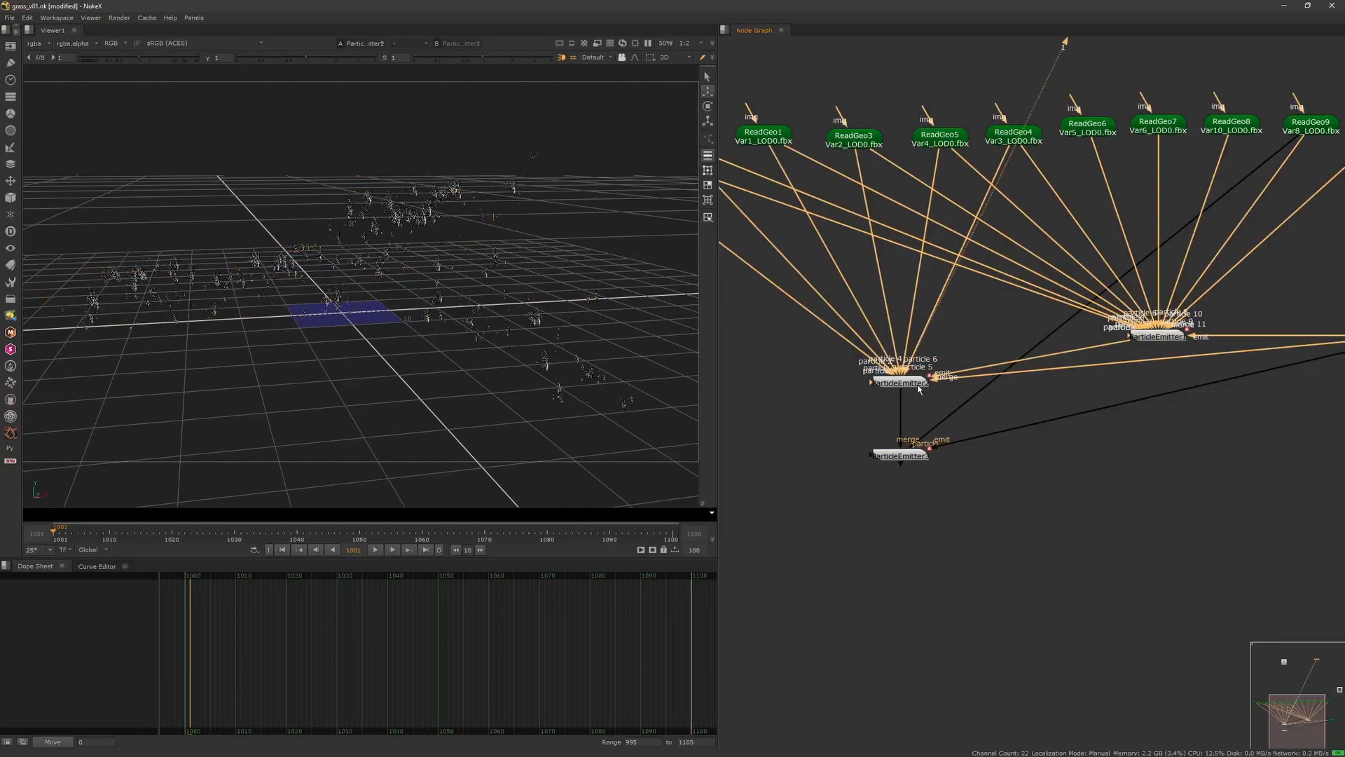
pyautogui.click(187, 575)
pyautogui.click(807, 255)
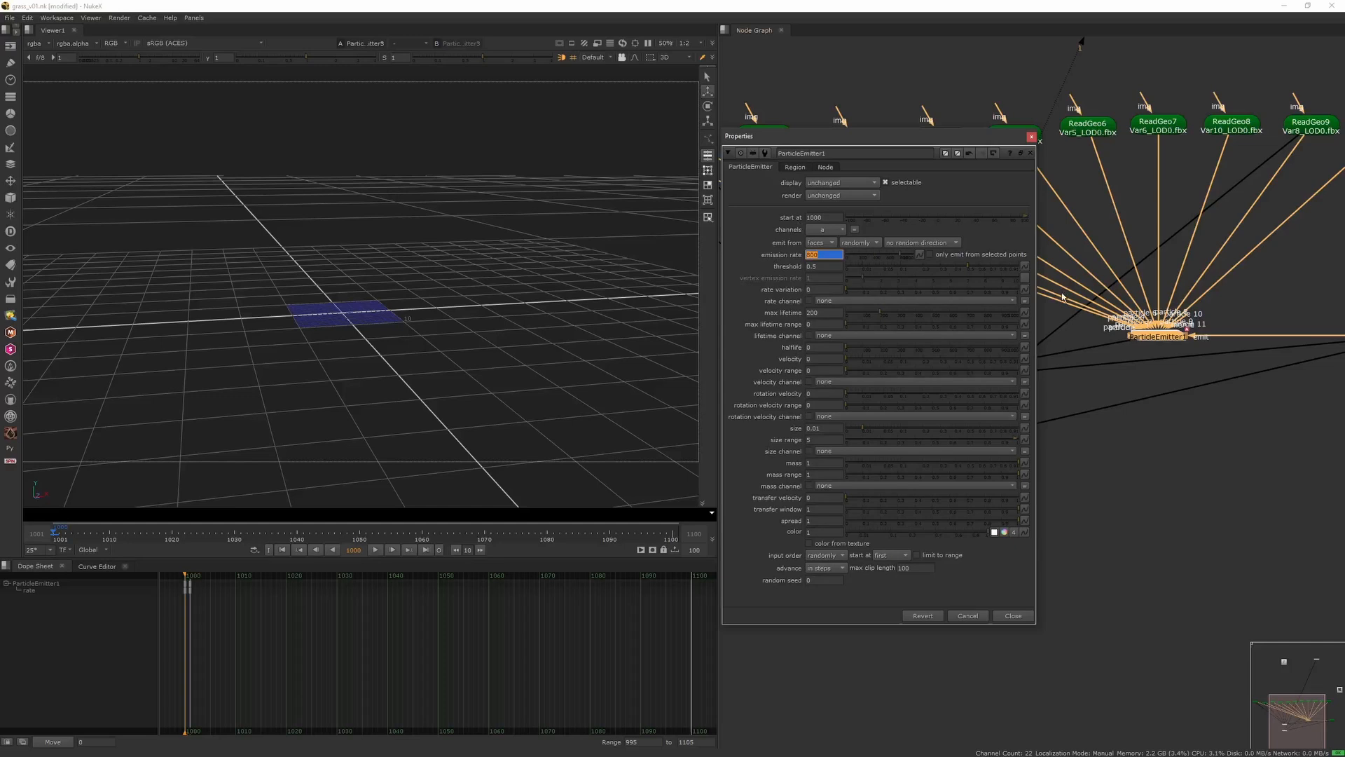
pyautogui.click(1031, 136)
pyautogui.doubleClick(900, 382)
pyautogui.click(942, 284)
pyautogui.click(997, 488)
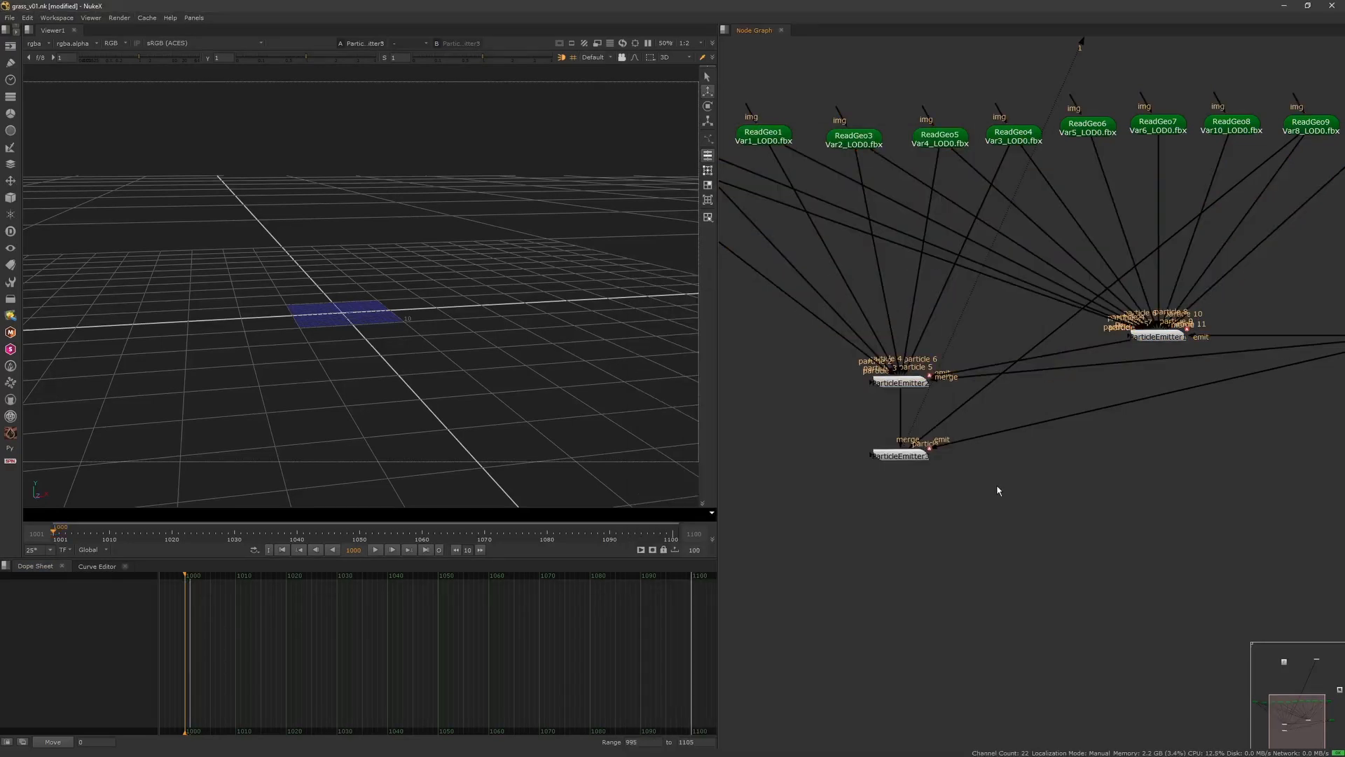
pyautogui.doubleClick(909, 454)
pyautogui.click(895, 282)
pyautogui.click(897, 458)
pyautogui.doubleClick(899, 459)
pyautogui.click(894, 282)
# - Return to frame 1001 and compare the first emitter's grass with the third emitter's combined output
pyautogui.scroll(5, 420, 372)
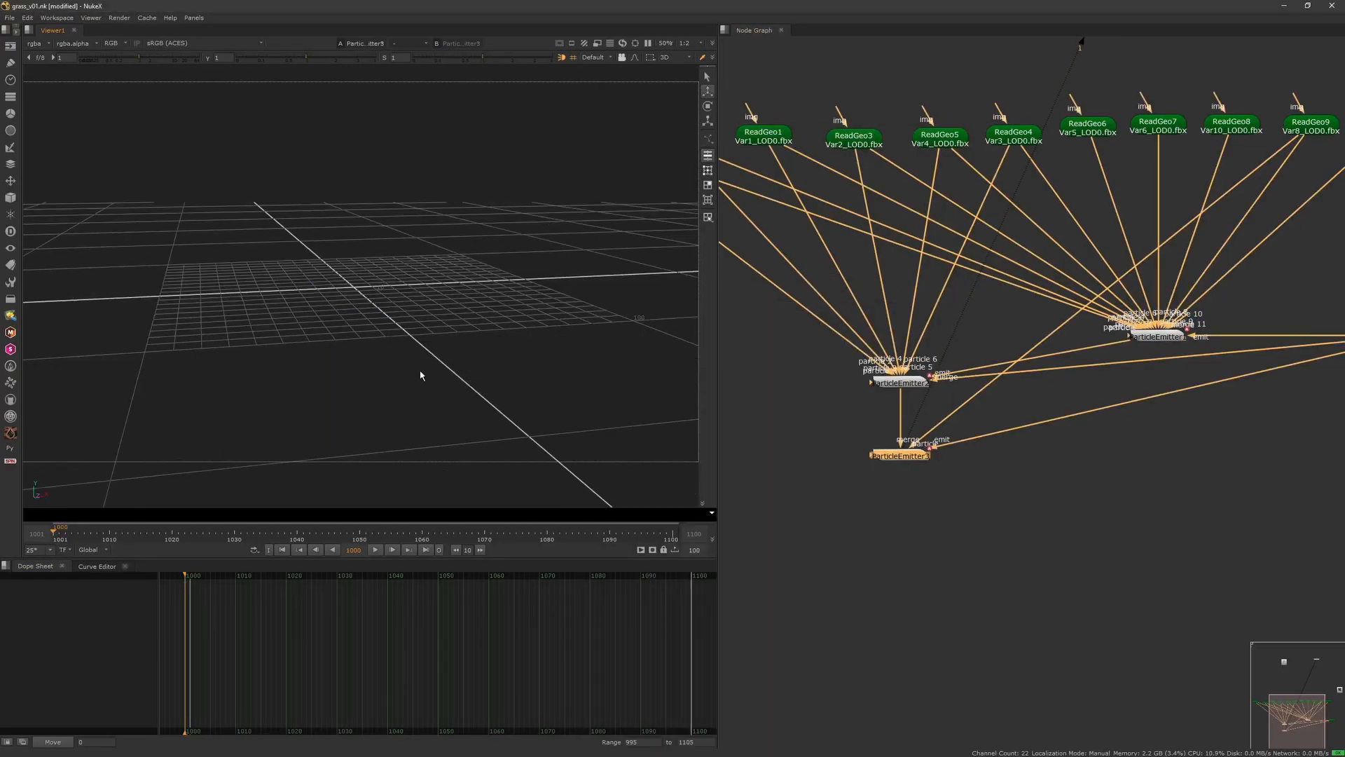
pyautogui.click(1157, 337)
pyautogui.keyDown('ctrl'); pyautogui.moveTo(420, 372); pyautogui.dragTo(555, 349); pyautogui.keyUp('ctrl')
pyautogui.press('1')
pyautogui.click(407, 551)
pyautogui.scroll(-5, 406, 392)
pyautogui.scroll(-5, 555, 348)
pyautogui.click(900, 456)
pyautogui.press('1')
pyautogui.scroll(-4, 364, 364)
pyautogui.keyDown('ctrl'); pyautogui.moveTo(361, 363); pyautogui.dragTo(606, 423); pyautogui.keyUp('ctrl')
pyautogui.scroll(-3, 607, 423)
pyautogui.scroll(-3, 808, 481)
# - Create a MergeGeo node and save the script as the new version grass_v02.nk
pyautogui.press('Tab')
pyautogui.write('meg')
pyautogui.press('Return')
pyautogui.click(1020, 404)
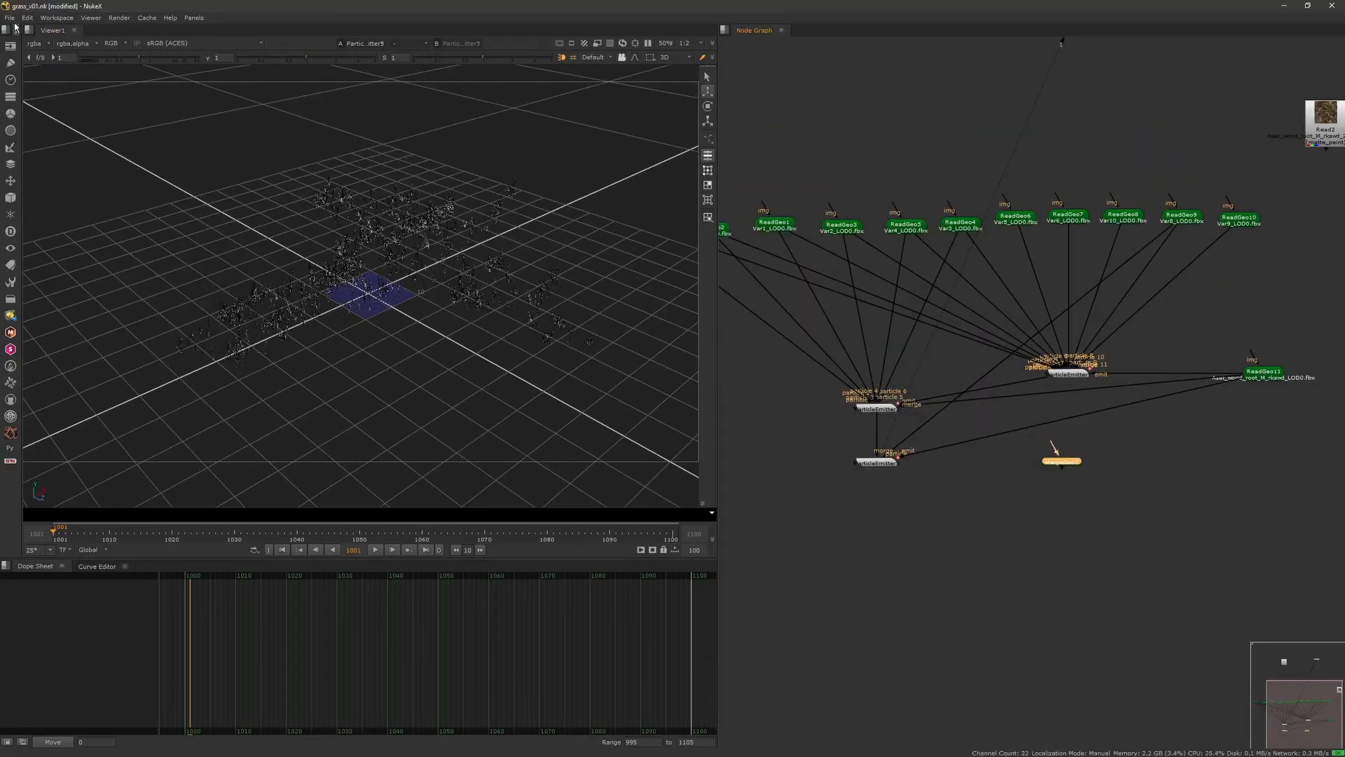
pyautogui.click(9, 18)
pyautogui.click(53, 96)
# - Place the MergeGeo below the third emitter, connect it to that emitter and the root geometry ReadGeo11, and view it
pyautogui.moveTo(1060, 460); pyautogui.dragTo(877, 529)
pyautogui.moveTo(897, 521); pyautogui.dragTo(1272, 379)
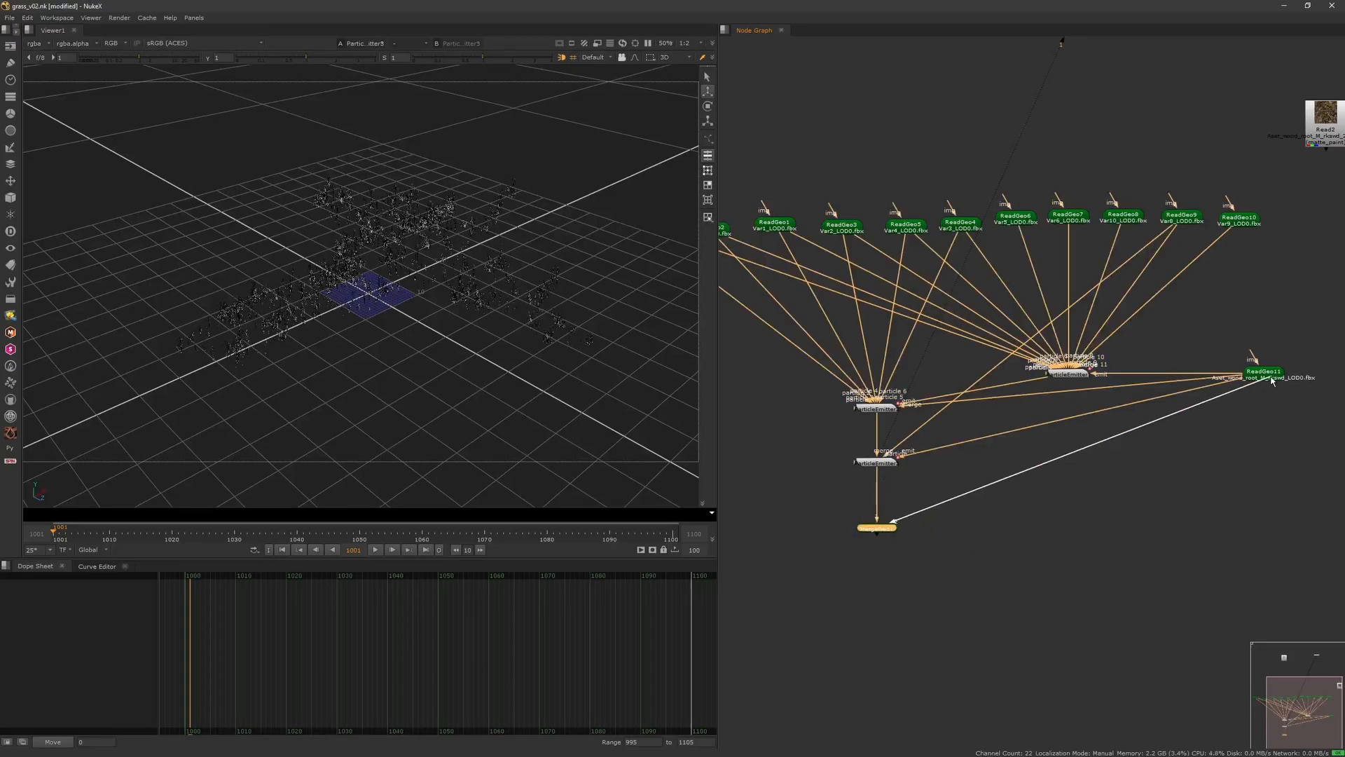
pyautogui.click(880, 531)
pyautogui.press('1')
pyautogui.keyDown('ctrl'); pyautogui.moveTo(399, 350); pyautogui.dragTo(522, 368); pyautogui.keyUp('ctrl')
# - Move the Read2 texture above ReadGeo11 and connect it to the root geometry's image input
pyautogui.moveTo(1102, 369); pyautogui.dragTo(1006, 362, button='middle')
pyautogui.moveTo(1230, 123); pyautogui.dragTo(1169, 284)
pyautogui.moveTo(1159, 354); pyautogui.dragTo(1170, 286)
pyautogui.scroll(3, 474, 390)
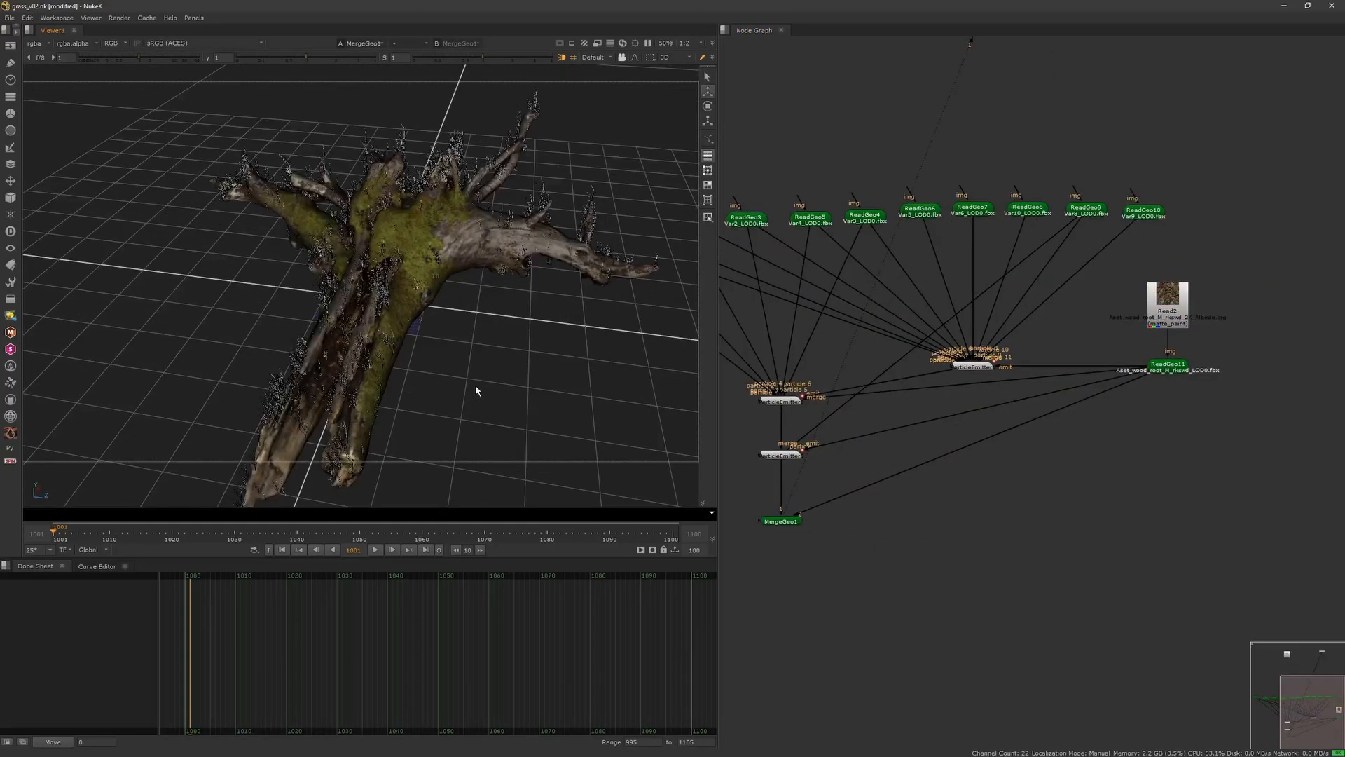
# - Try connecting the whole row of grass ReadGeo nodes to the Read1 grass texture at once
pyautogui.scroll(-3, 981, 364)
pyautogui.moveTo(785, 242); pyautogui.dragTo(906, 305, button='middle')
pyautogui.moveTo(795, 301); pyautogui.dragTo(1243, 361)
pyautogui.keyDown('shift'); pyautogui.click(974, 139); pyautogui.keyUp('shift')
pyautogui.press('y')
pyautogui.click(929, 291)
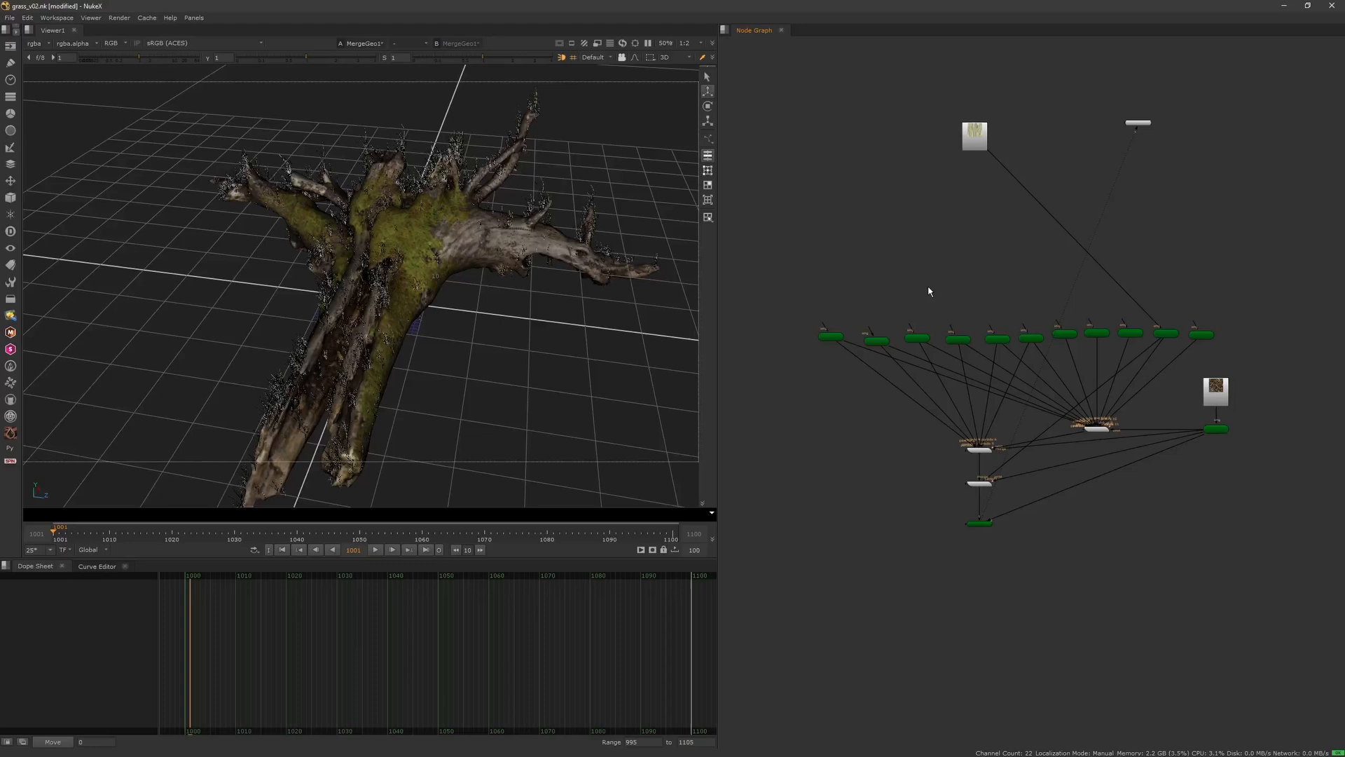
# - View the Read1 grass texture and try connecting a smaller group of grass nodes to it
pyautogui.click(976, 143)
pyautogui.press('1')
pyautogui.moveTo(860, 316); pyautogui.dragTo(977, 356)
pyautogui.keyDown('shift'); pyautogui.click(975, 142); pyautogui.keyUp('shift')
pyautogui.press('y')
pyautogui.click(1026, 255)
# - Connect the remaining grass ReadGeo nodes to the Read1 texture, routing all connections through a Dot placed below it
pyautogui.moveTo(870, 329); pyautogui.dragTo(970, 148)
pyautogui.moveTo(951, 327); pyautogui.dragTo(971, 162)
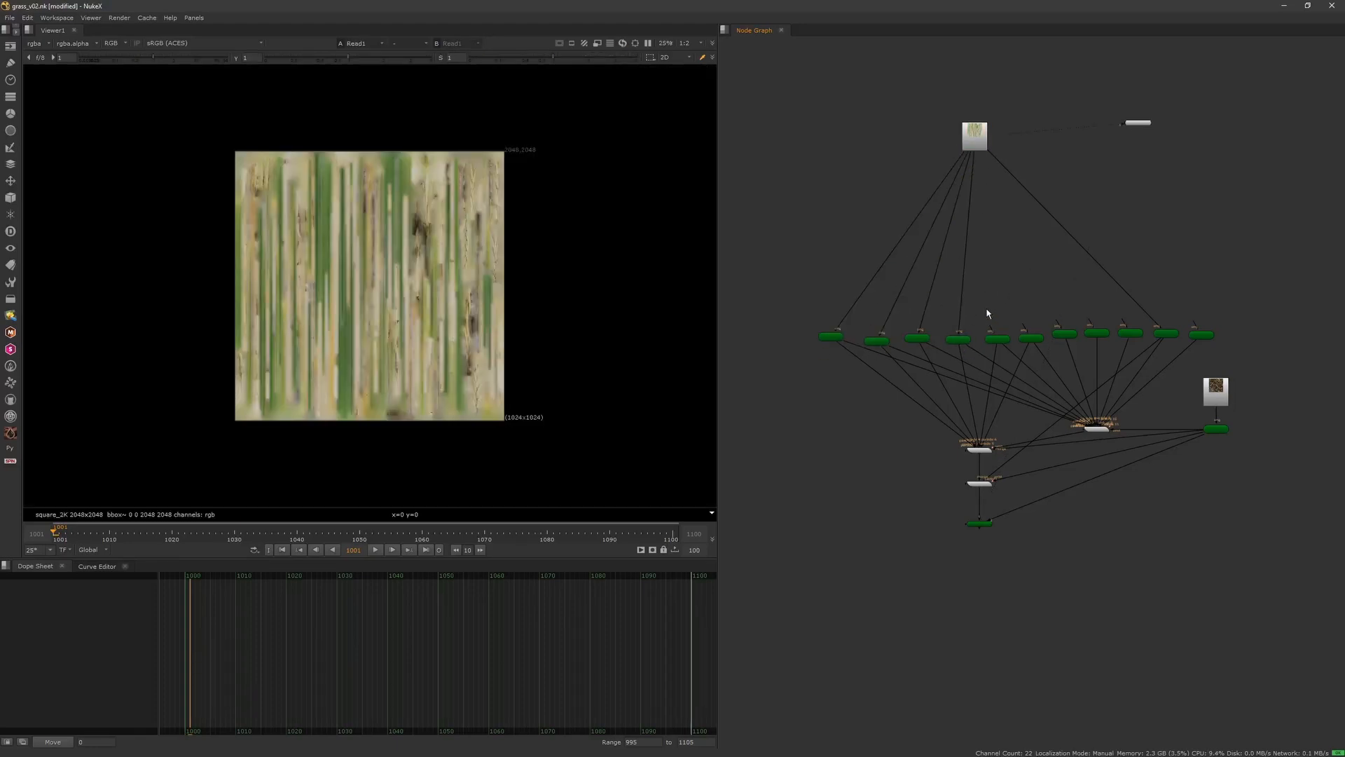
pyautogui.press('.')
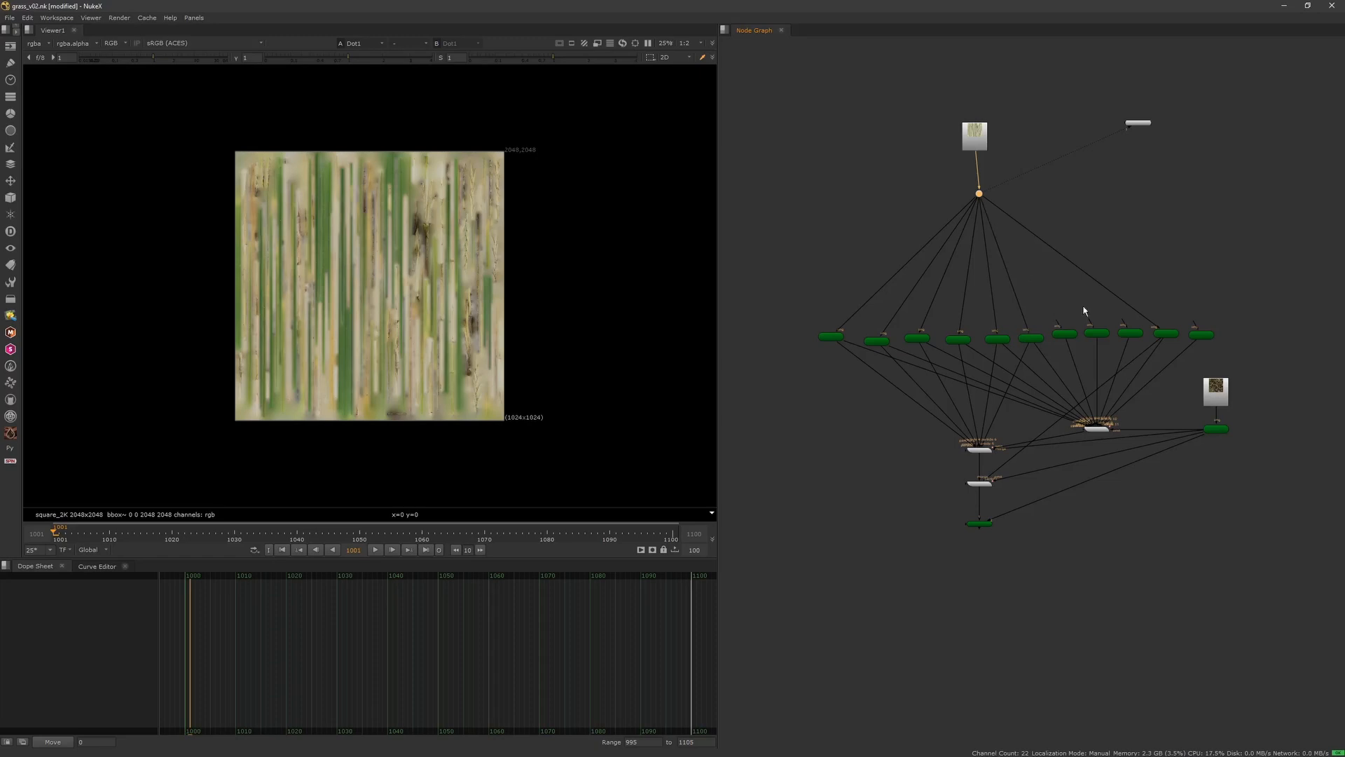
pyautogui.moveTo(1089, 323); pyautogui.dragTo(979, 195)
pyautogui.moveTo(1056, 323); pyautogui.dragTo(979, 195)
pyautogui.moveTo(1123, 322); pyautogui.dragTo(979, 194)
pyautogui.moveTo(1195, 324); pyautogui.dragTo(1180, 303)
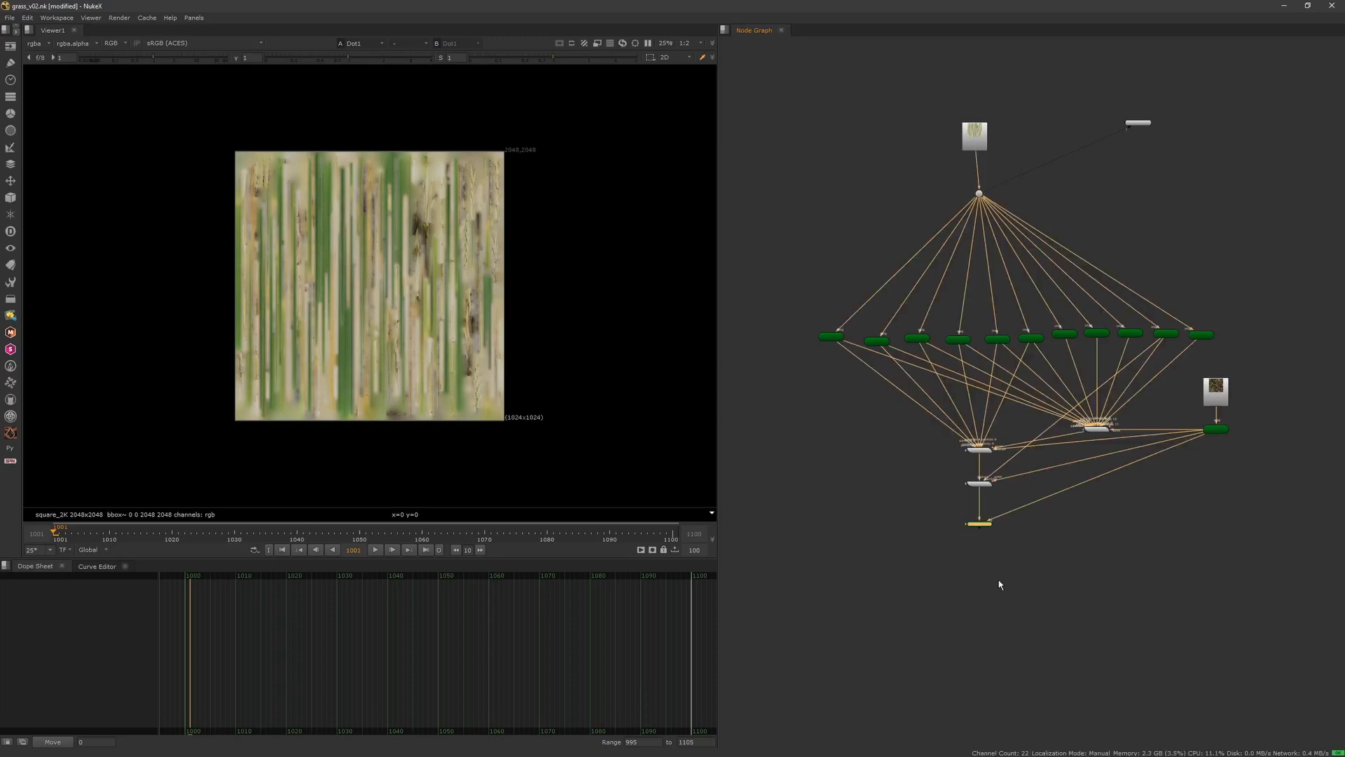
# - View the MergeGeo output in 3D and inspect the textured grass on the root from a lower angle
pyautogui.press('1')
pyautogui.click(480, 406)
pyautogui.keyDown('ctrl'); pyautogui.moveTo(481, 406); pyautogui.dragTo(411, 309); pyautogui.keyUp('ctrl')
pyautogui.keyDown('ctrl'); pyautogui.moveTo(411, 309); pyautogui.dragTo(420, 317); pyautogui.keyUp('ctrl')
# - Add a Card geometry node and a Scene node that joins the card with the MergeGeo output
pyautogui.press('Tab')
pyautogui.write('ca')
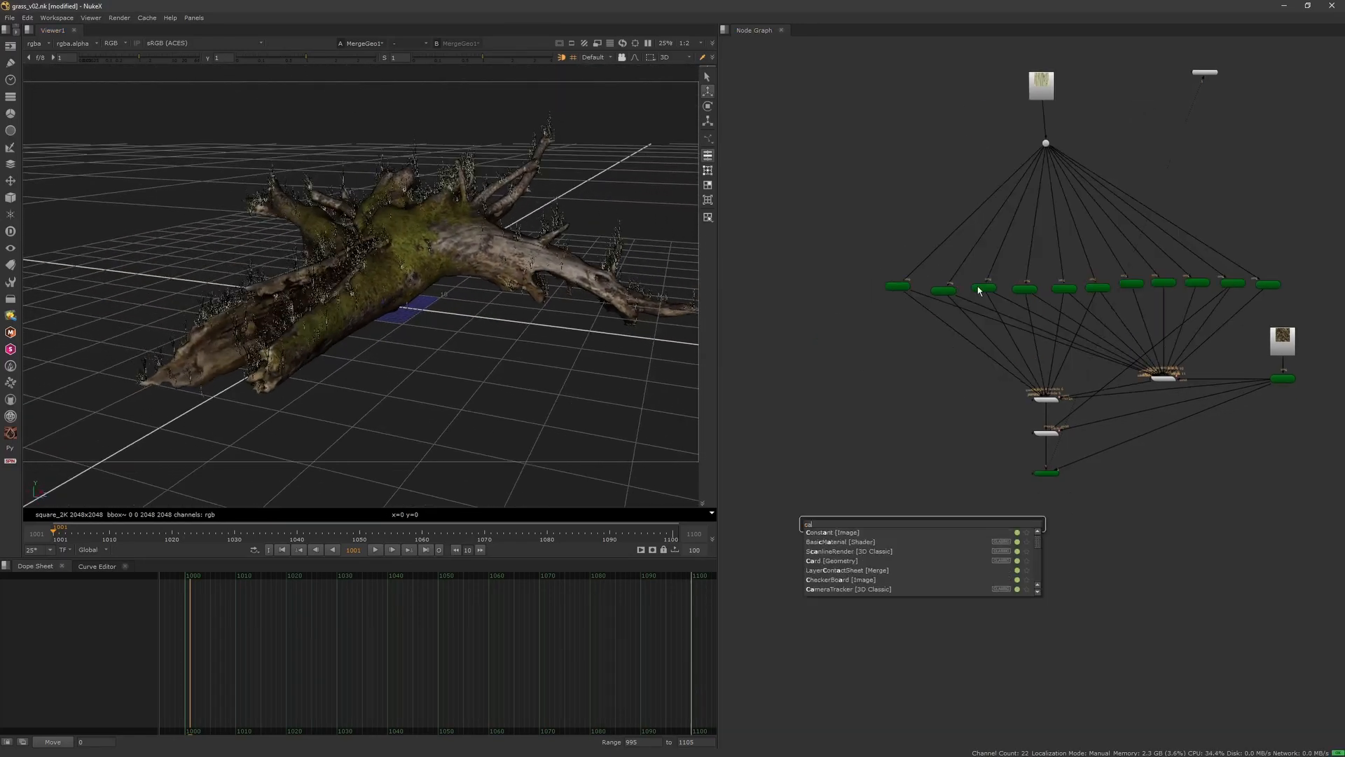
pyautogui.write('rd [Geometry')
pyautogui.press('Return')
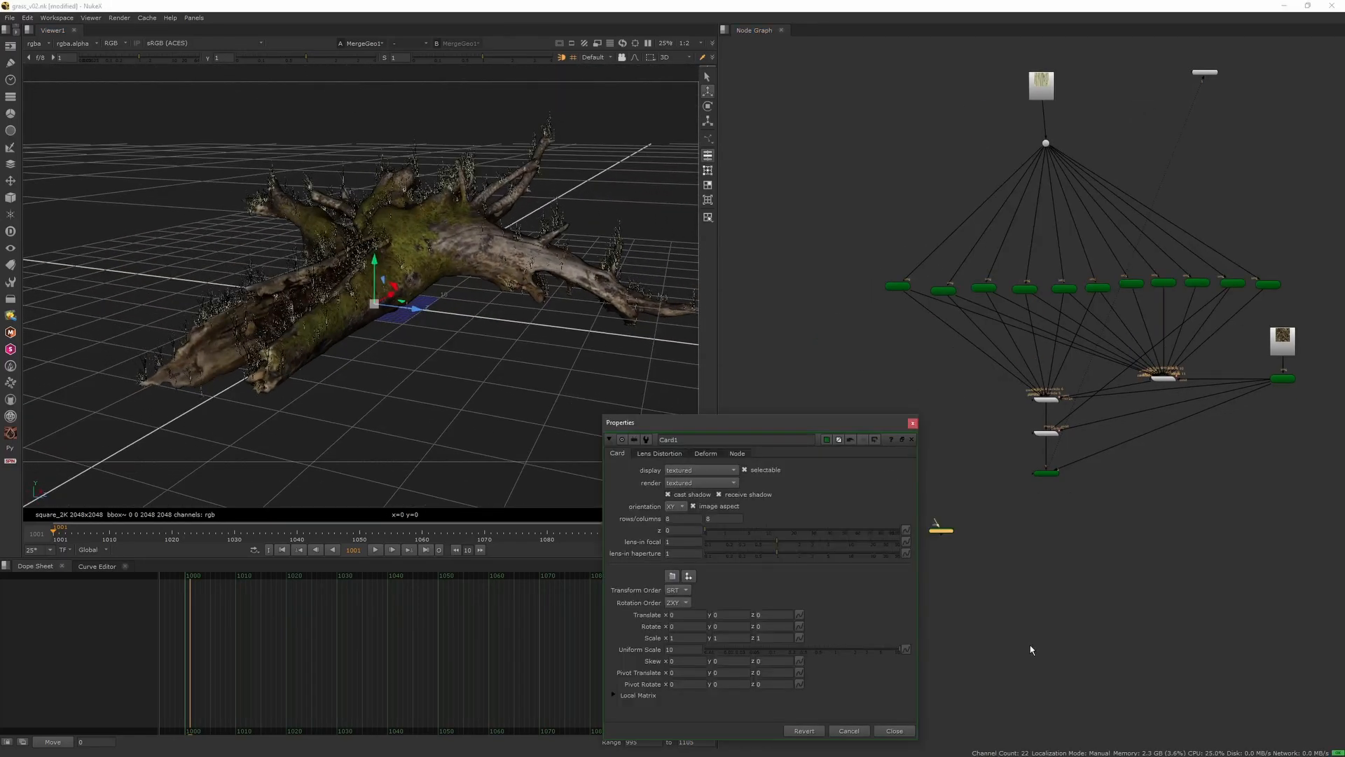
pyautogui.click(1023, 521)
pyautogui.press('Tab')
pyautogui.write('scene')
pyautogui.press('Return')
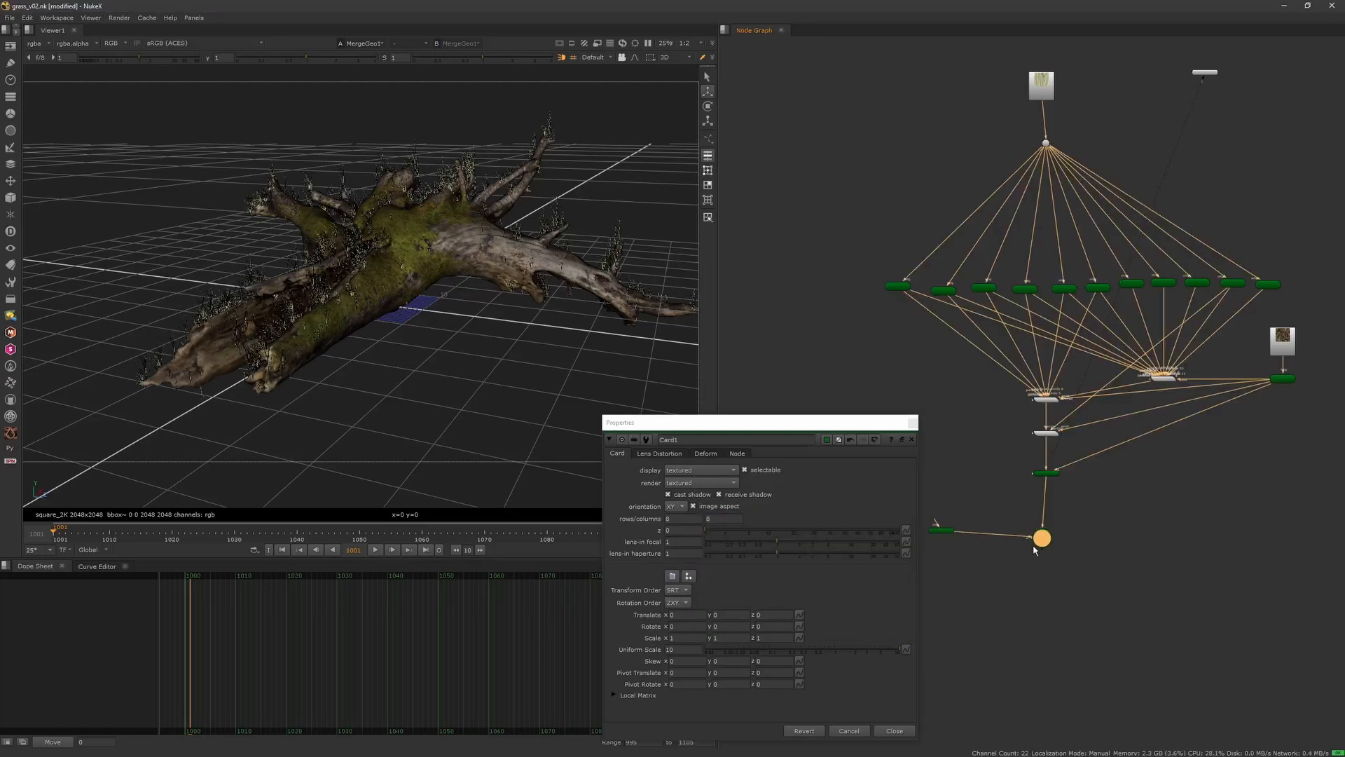
# - Scale the card uniformly to 200 and rotate it -90 degrees on X so it lies flat as ground
pyautogui.click(763, 655)
pyautogui.write('0')
pyautogui.press('Return')
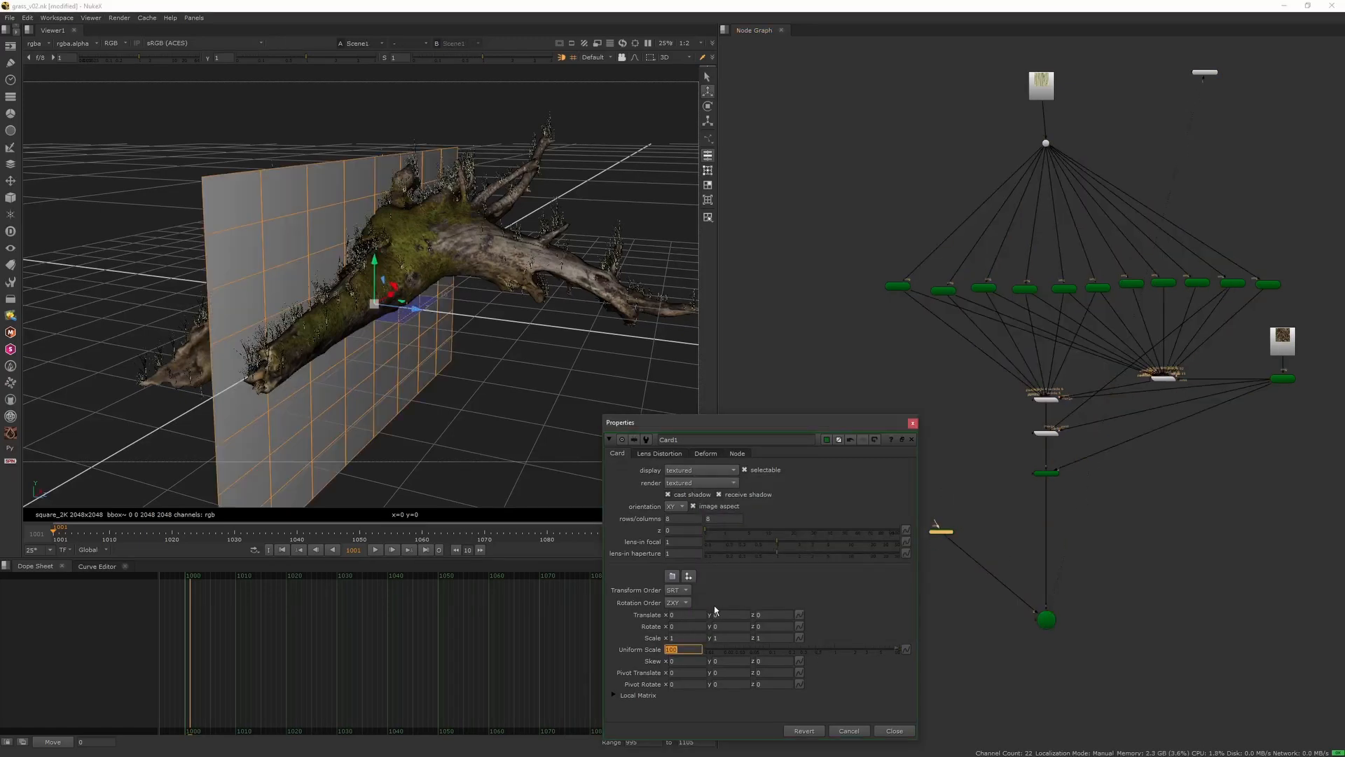
pyautogui.press('Return')
pyautogui.press('Return')
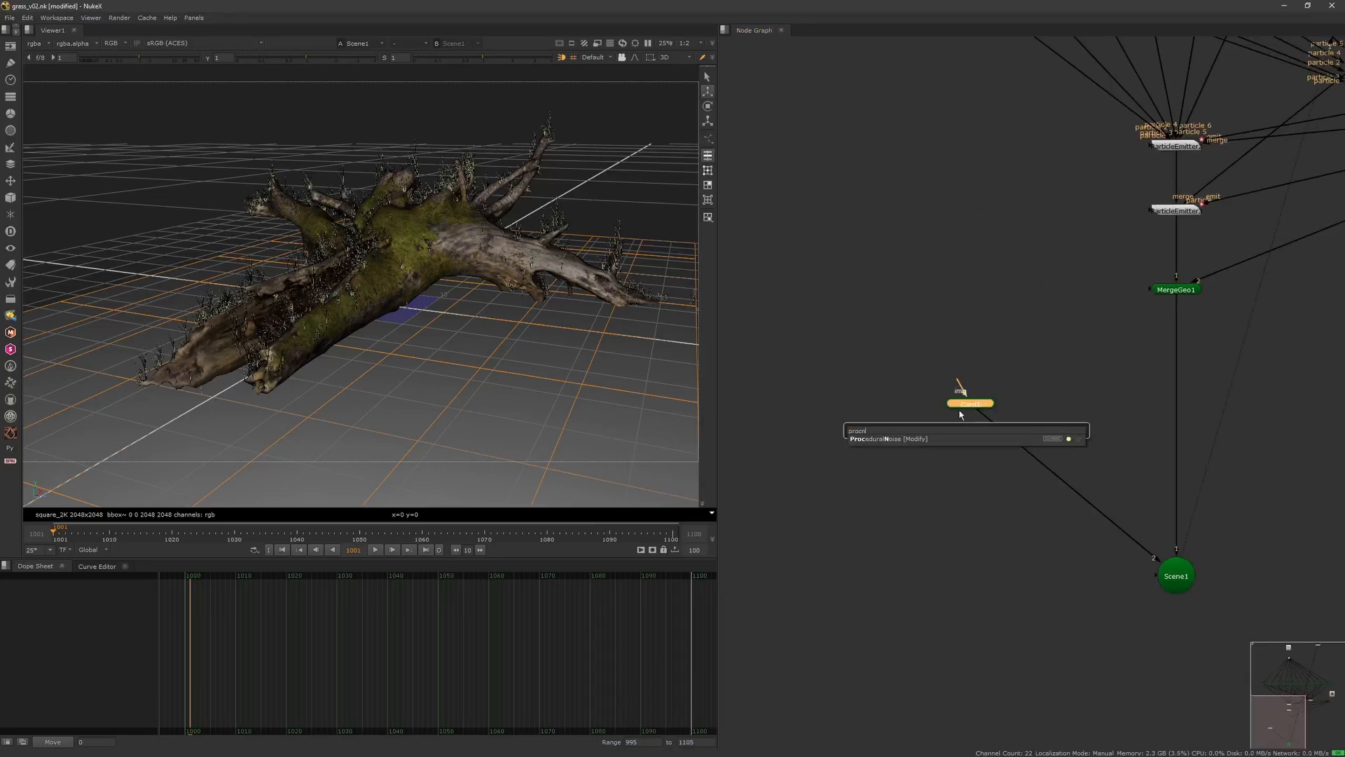
# - Insert a ProcGeo node below Card1 with Y orientation, X Size 10.1, X Offset 6.8, Y Offset 15, Gain 1.93 and Speed 0
pyautogui.press('Return')
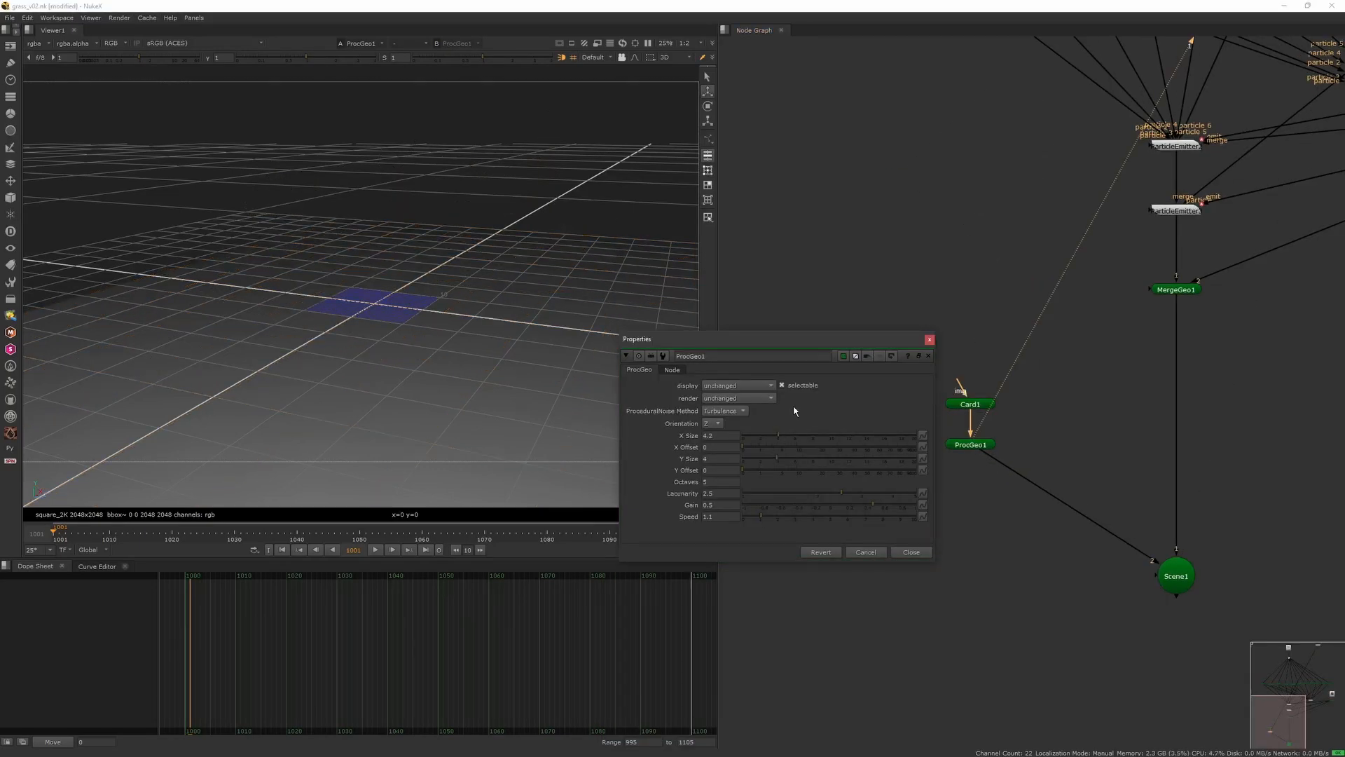
pyautogui.moveTo(755, 451); pyautogui.dragTo(788, 453)
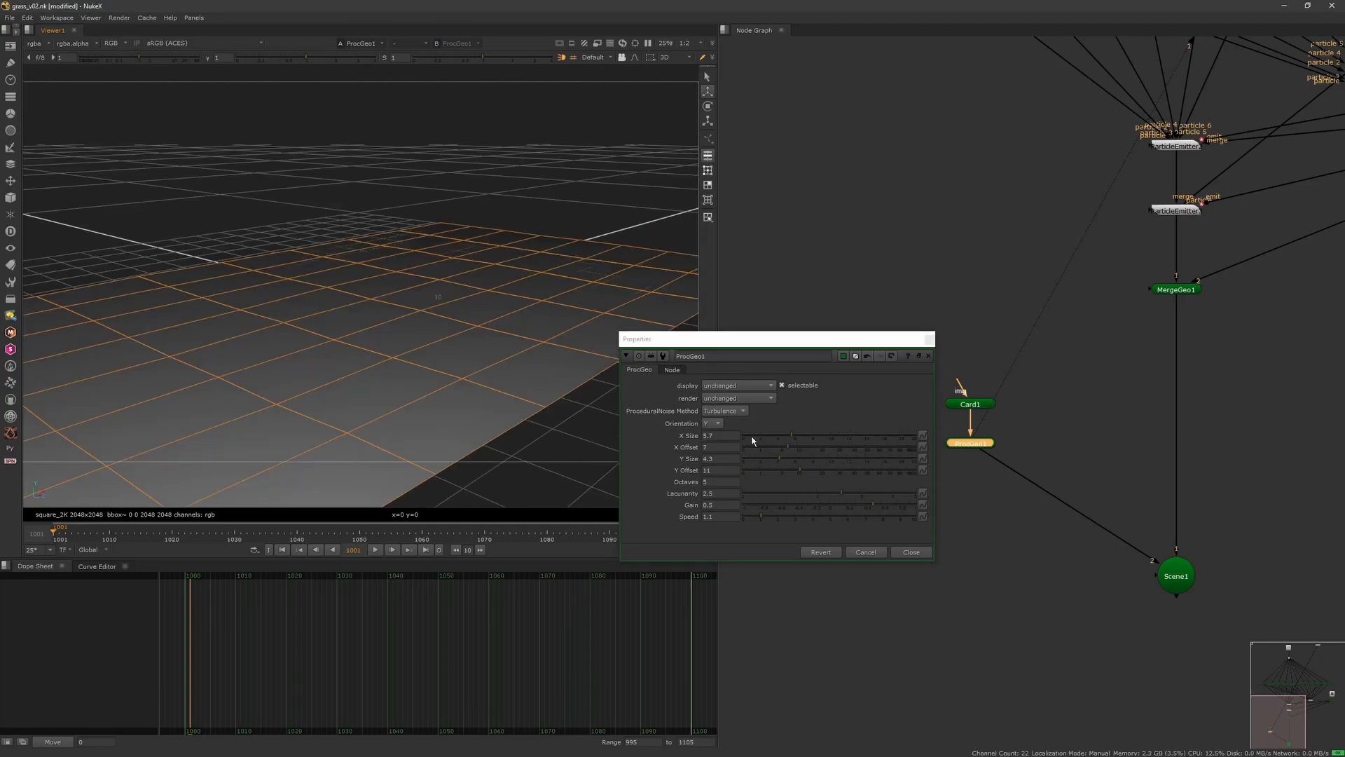
pyautogui.moveTo(834, 440); pyautogui.dragTo(844, 439)
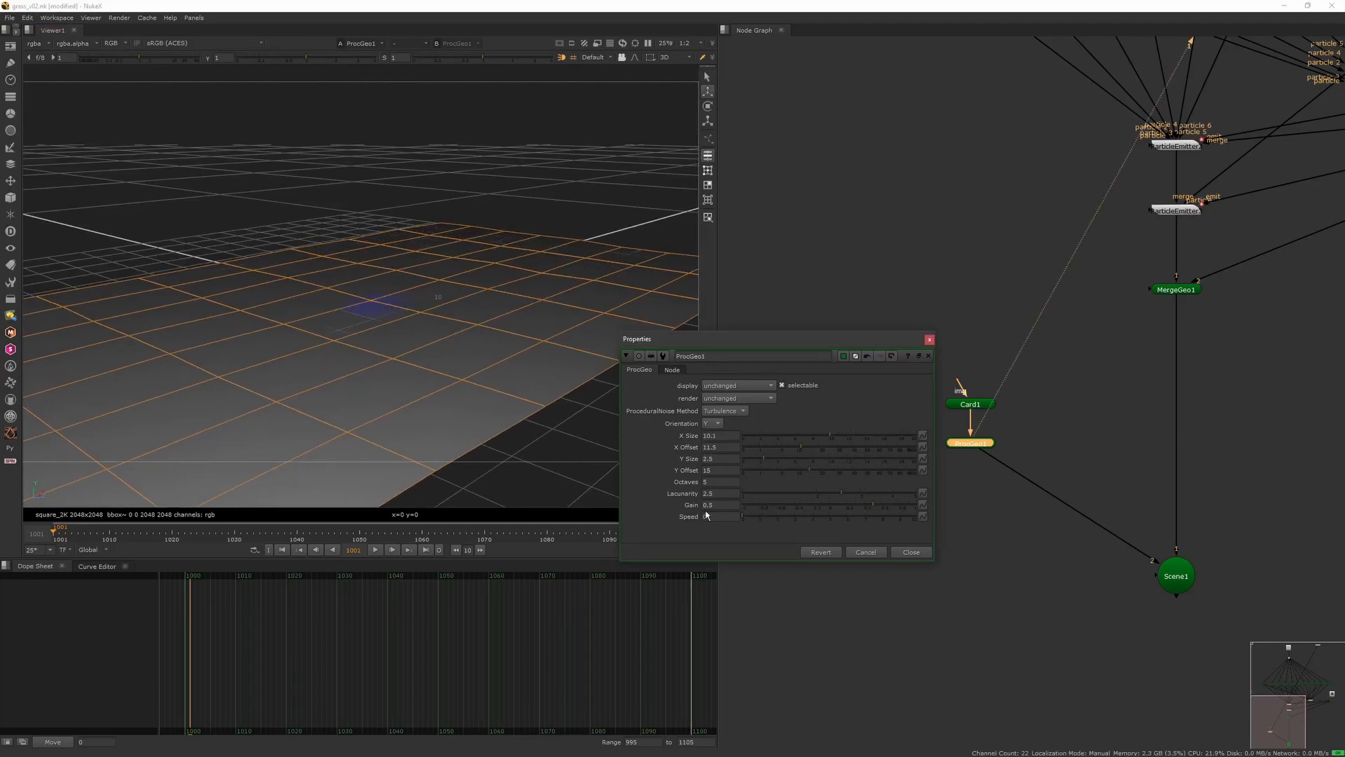
pyautogui.moveTo(872, 505); pyautogui.dragTo(834, 498)
pyautogui.moveTo(711, 505); pyautogui.dragTo(766, 510, button='middle')
pyautogui.moveTo(801, 447); pyautogui.dragTo(787, 450)
pyautogui.scroll(-4, 434, 378)
pyautogui.keyDown('ctrl'); pyautogui.moveTo(435, 378); pyautogui.dragTo(440, 420); pyautogui.keyUp('ctrl')
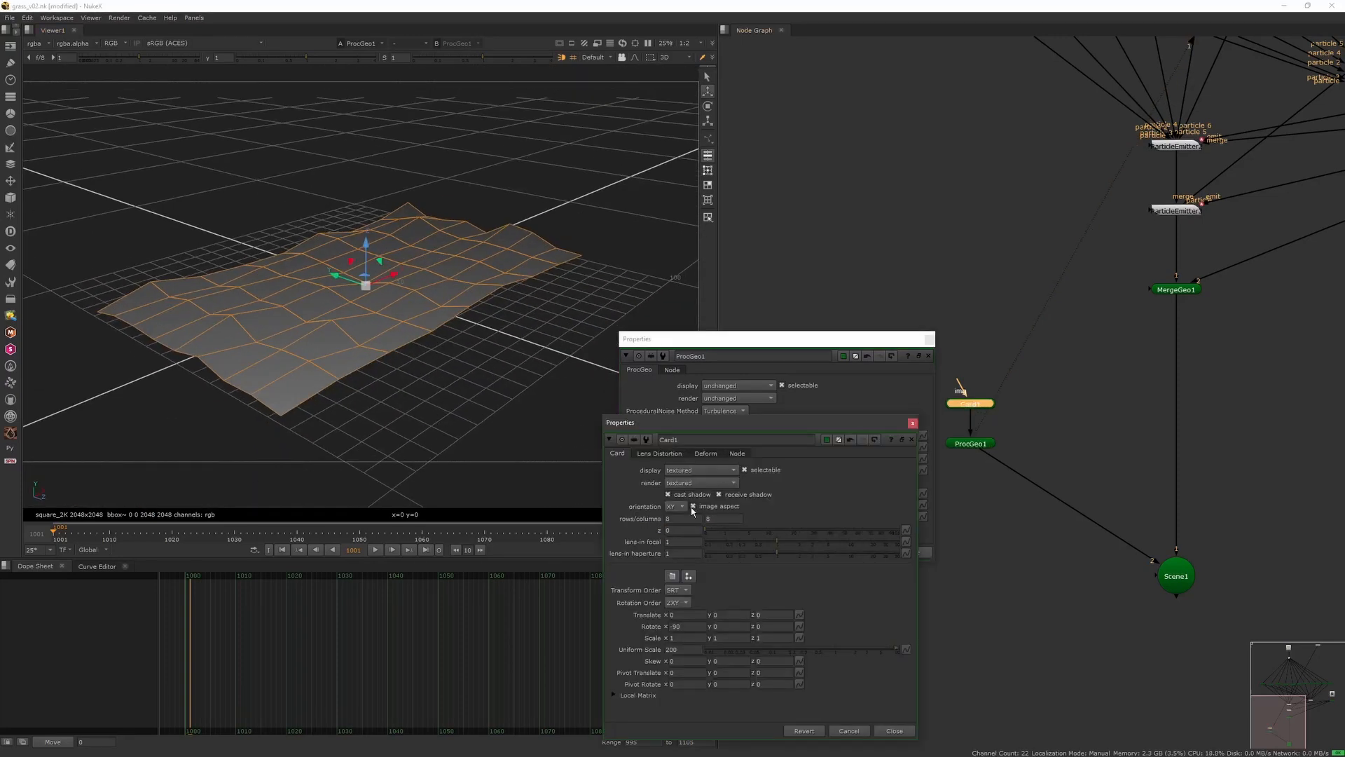
# - Set Card1's rows and columns to 200 each and raise the ProcGeo Y Size to 7.6
pyautogui.write('200')
pyautogui.press('Tab')
pyautogui.write('200')
pyautogui.press('Return')
pyautogui.moveTo(765, 460); pyautogui.dragTo(811, 460)
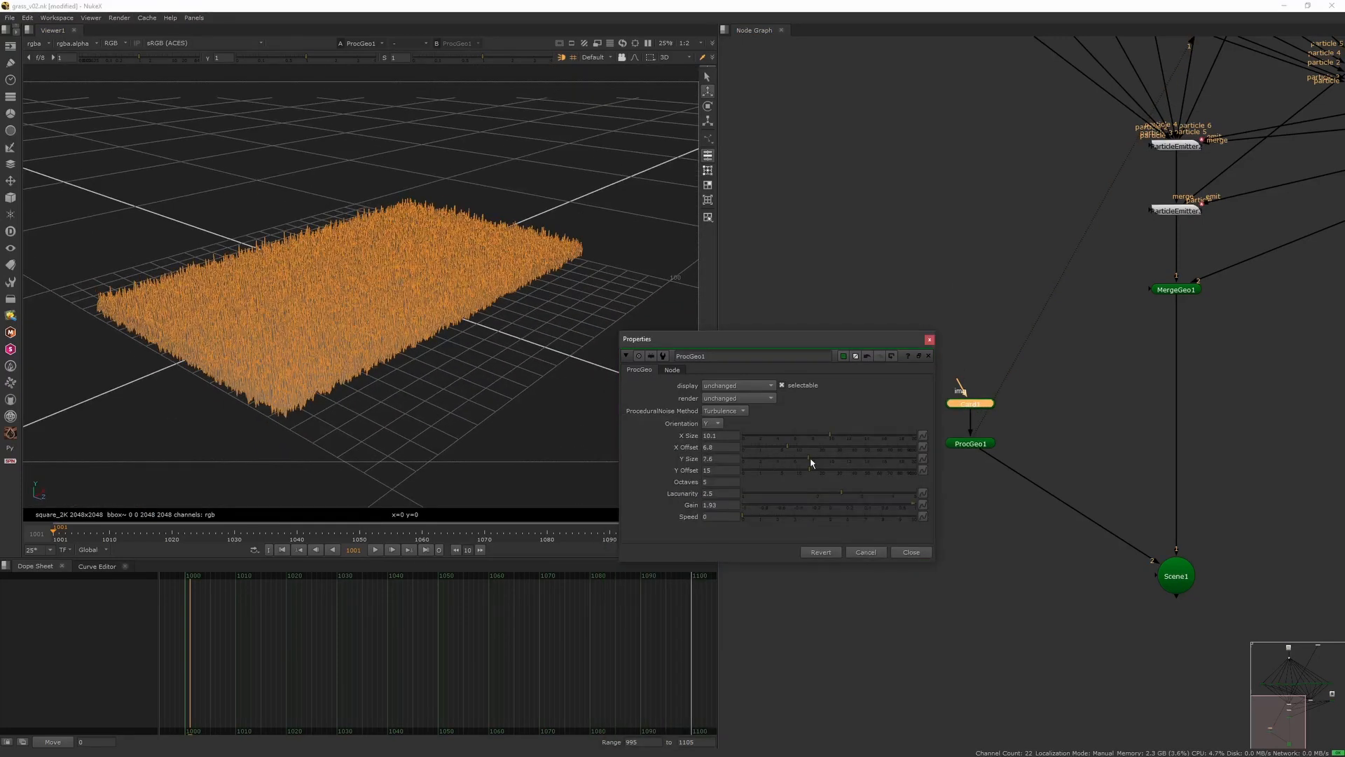
# - Soften the ProcGeo noise with X Size 14.6, Y Size 14, Y Offset 6.6, Lacunarity 1 and Gain 0.5
pyautogui.scroll(3, 515, 377)
pyautogui.keyDown('ctrl'); pyautogui.moveTo(515, 377); pyautogui.dragTo(452, 400); pyautogui.keyUp('ctrl')
pyautogui.scroll(-3, 451, 399)
pyautogui.click(451, 399)
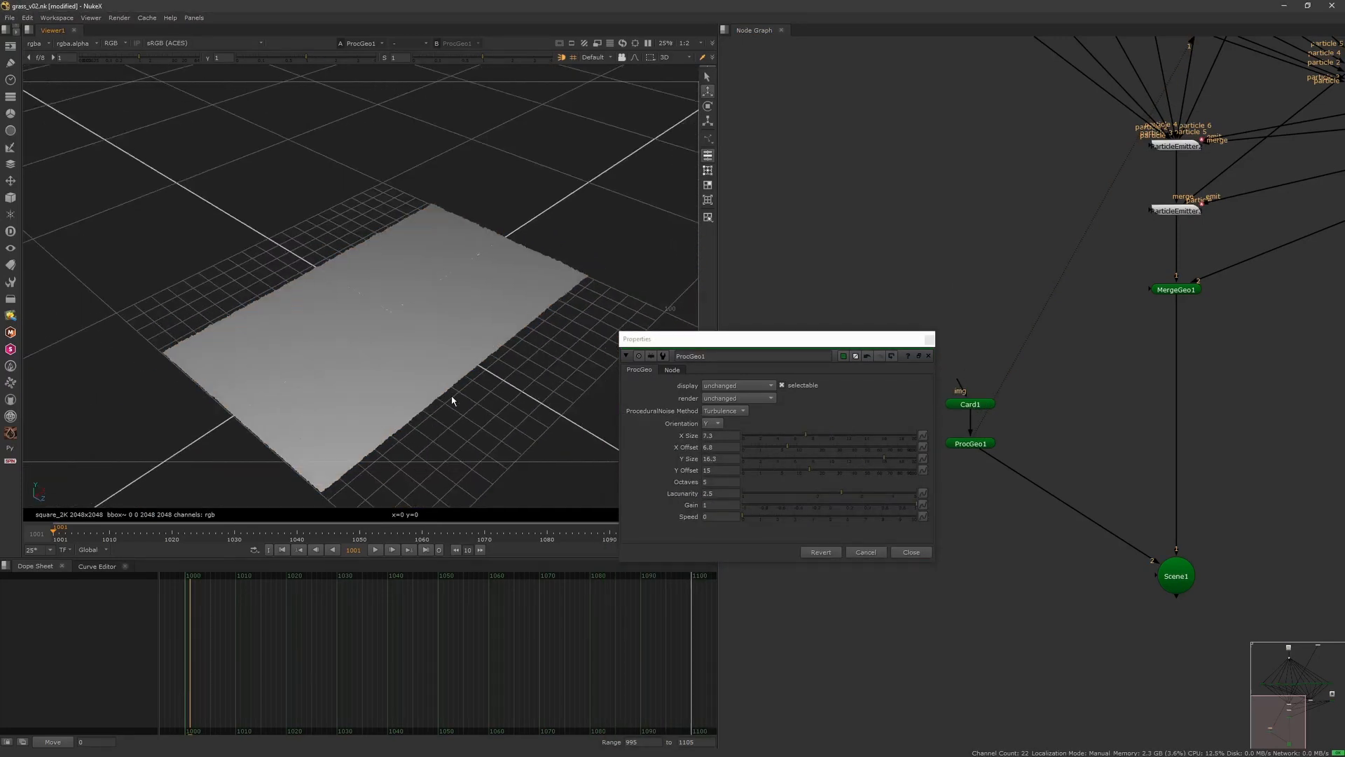
pyautogui.scroll(3, 451, 399)
pyautogui.moveTo(830, 436); pyautogui.dragTo(806, 448)
pyautogui.click(490, 361)
pyautogui.click(795, 461)
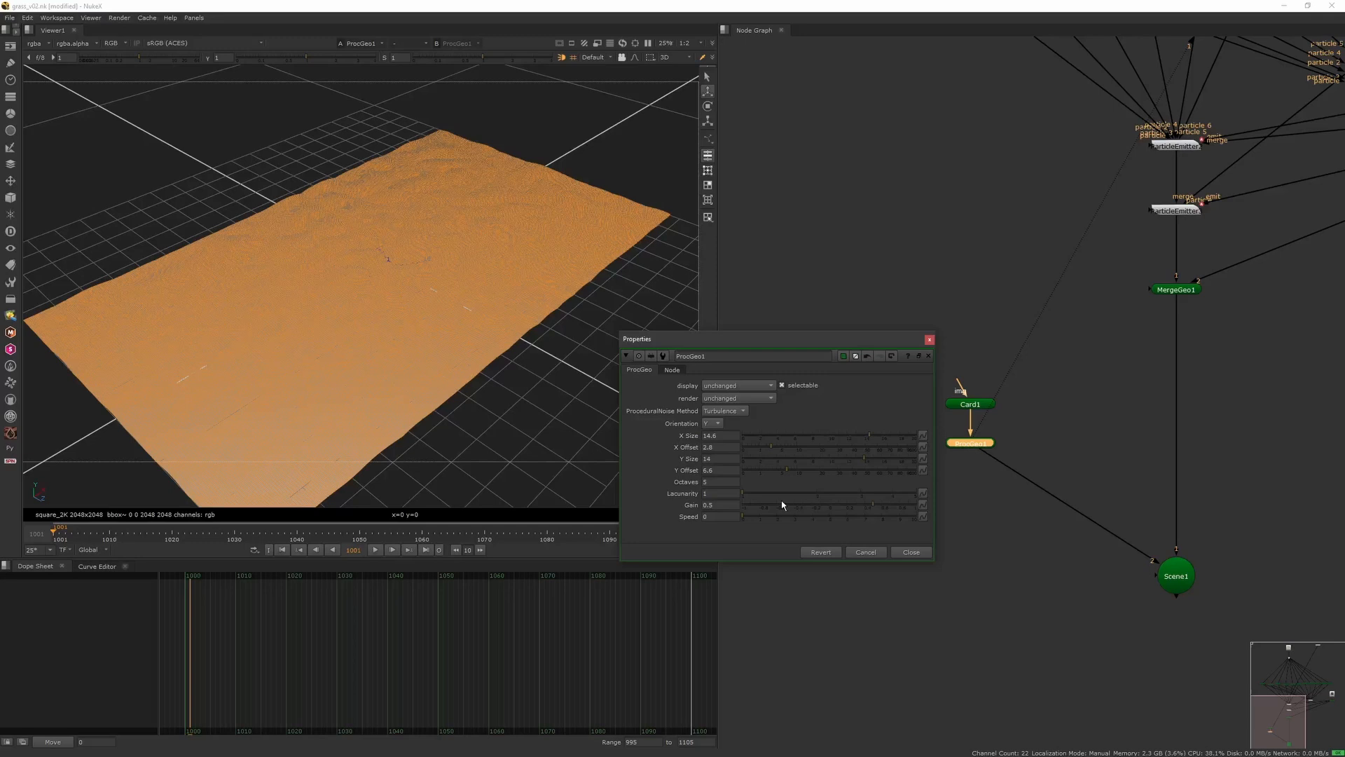
# - Set the ProcGeo orientation to All and its X Offset to 10.4, and increase the Gain for pronounced hills
pyautogui.click(483, 336)
pyautogui.keyDown('ctrl'); pyautogui.moveTo(482, 333); pyautogui.dragTo(468, 356); pyautogui.keyUp('ctrl')
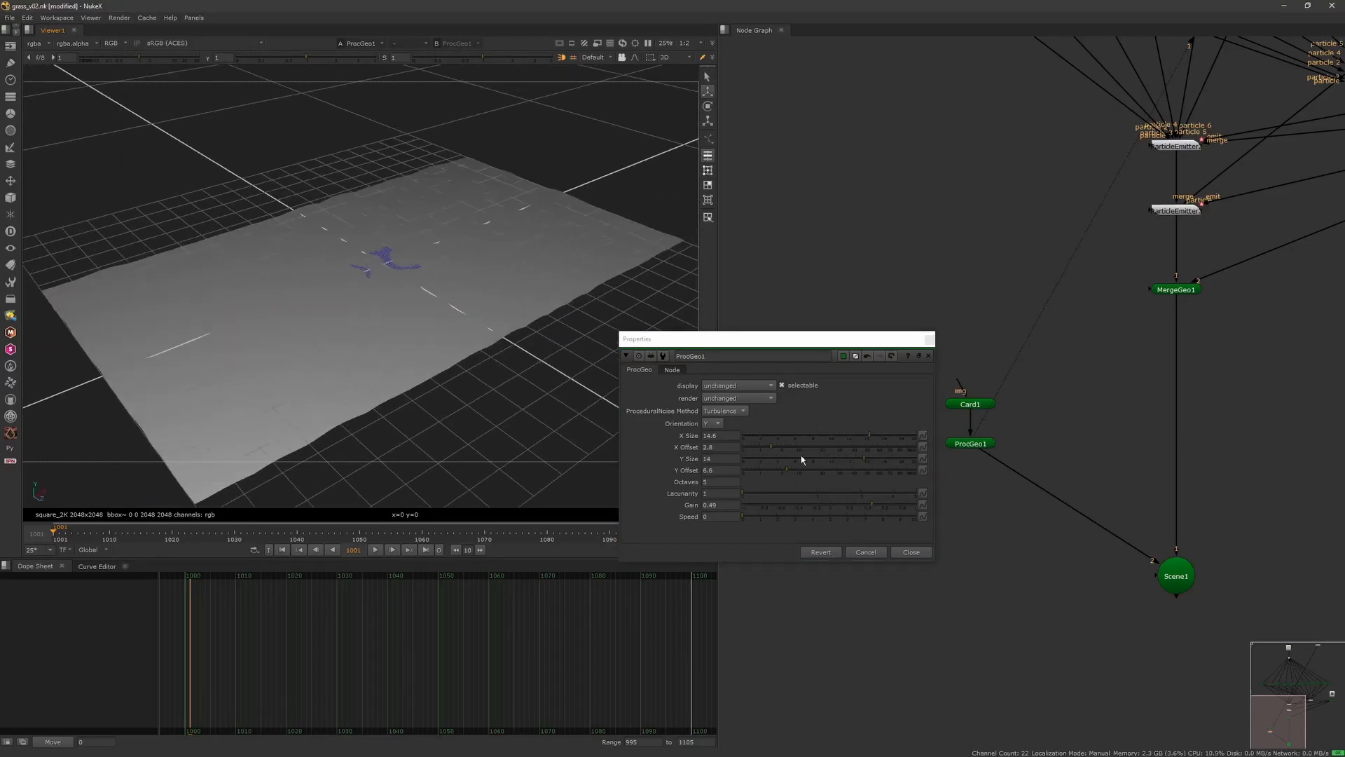
pyautogui.click(751, 496)
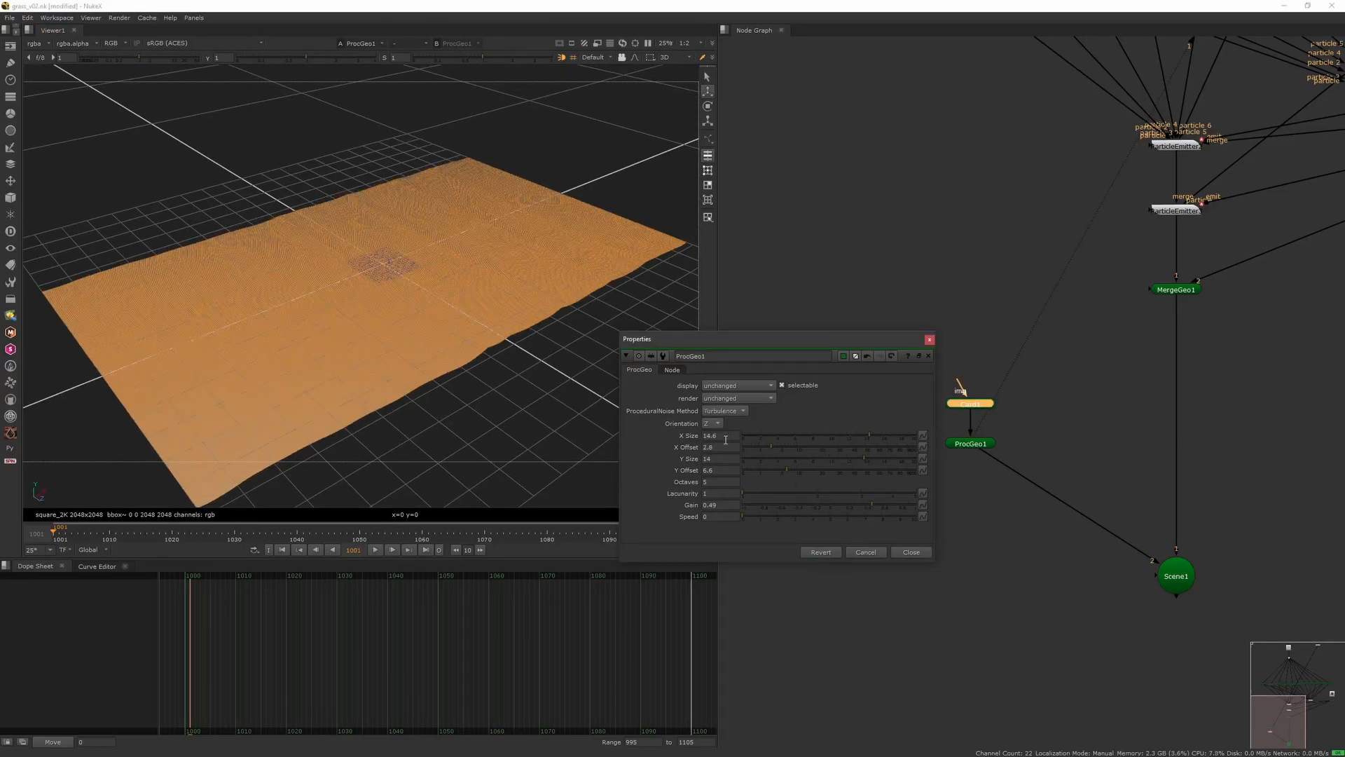
pyautogui.keyDown('ctrl'); pyautogui.moveTo(448, 308); pyautogui.dragTo(420, 315); pyautogui.keyUp('ctrl')
pyautogui.click(713, 423)
pyautogui.click(709, 436)
pyautogui.moveTo(771, 446); pyautogui.dragTo(792, 448)
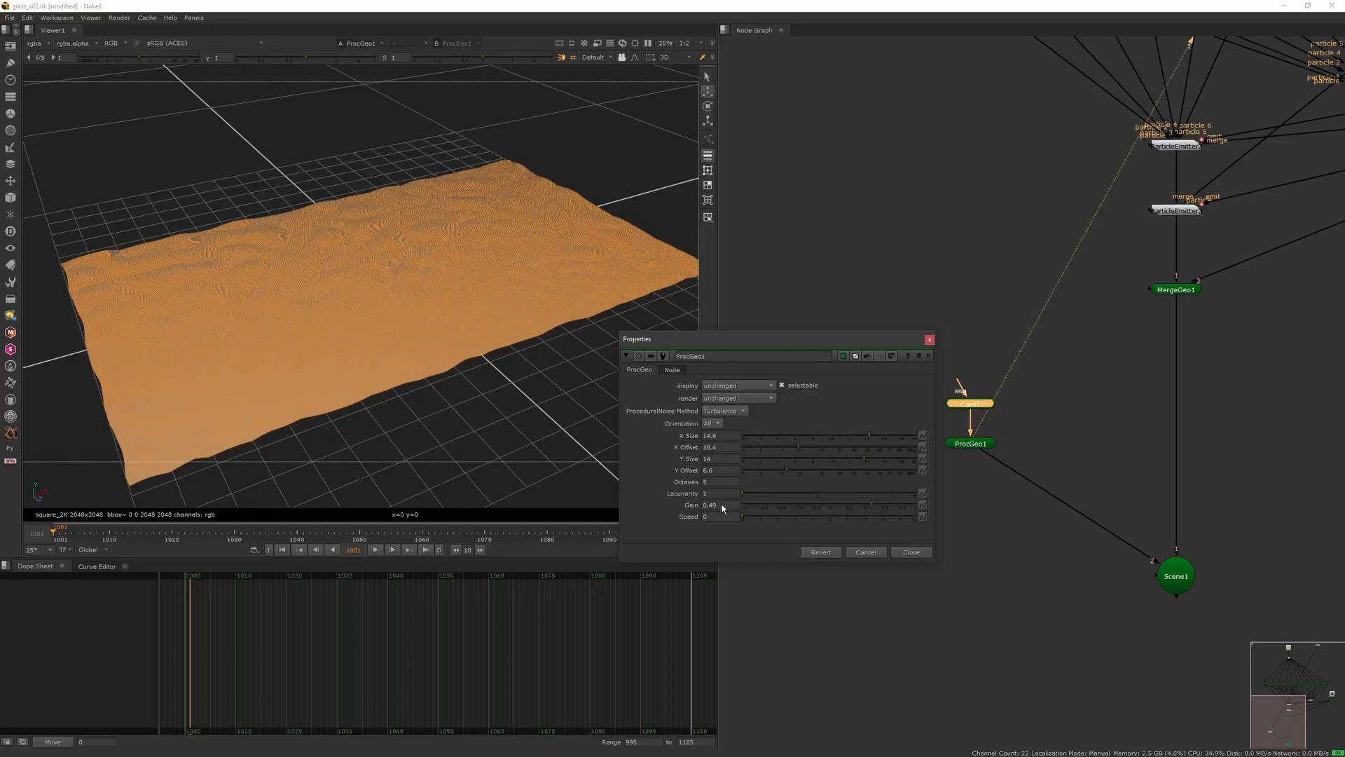
pyautogui.moveTo(723, 507); pyautogui.dragTo(746, 507, button='middle')
pyautogui.moveTo(473, 340)
pyautogui.keyDown('ctrl'); pyautogui.mouseDown()
pyautogui.moveTo(435, 381)
pyautogui.moveTo(465, 364)
pyautogui.mouseUp(); pyautogui.keyUp('ctrl')
pyautogui.click(929, 341)
# - Insert an EditGeo node after ProcGeo1
pyautogui.click(976, 444)
pyautogui.press('Tab')
pyautogui.write('edit')
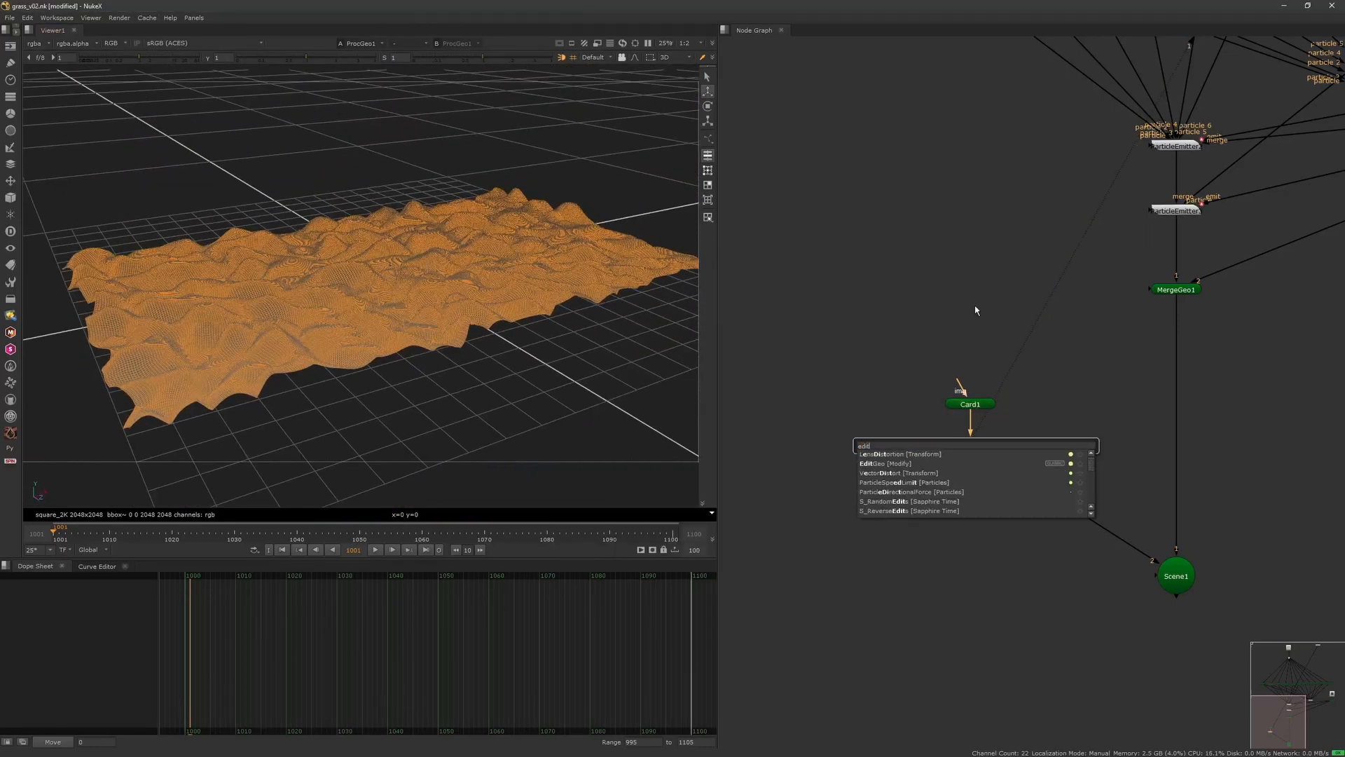
pyautogui.press('Return')
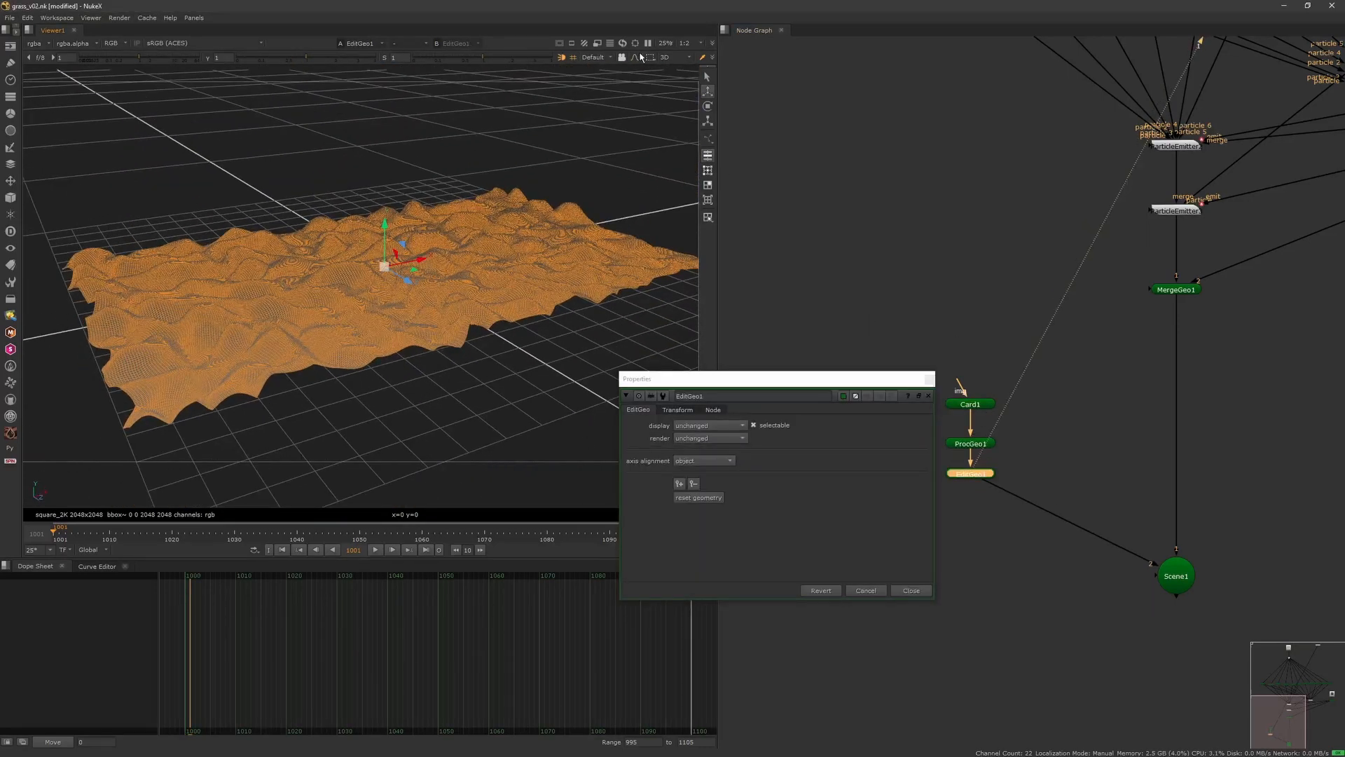
# - Switch to vertex selection, select the terrain's centre, and enable Soft Select in the viewer's 3D settings
pyautogui.click(708, 171)
pyautogui.keyDown('ctrl'); pyautogui.moveTo(413, 235); pyautogui.dragTo(384, 270); pyautogui.keyUp('ctrl')
pyautogui.press('s')
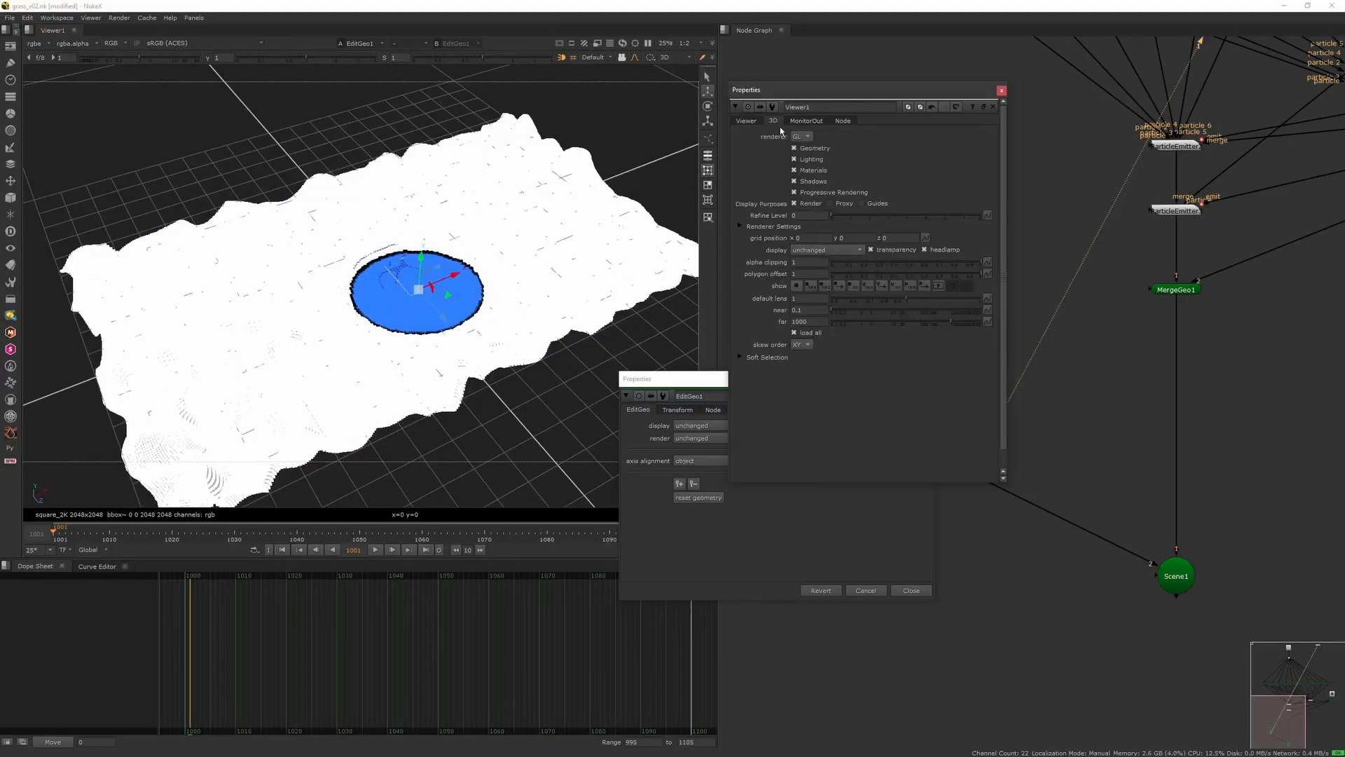
pyautogui.moveTo(1006, 482); pyautogui.dragTo(1089, 599)
pyautogui.click(775, 121)
pyautogui.click(741, 357)
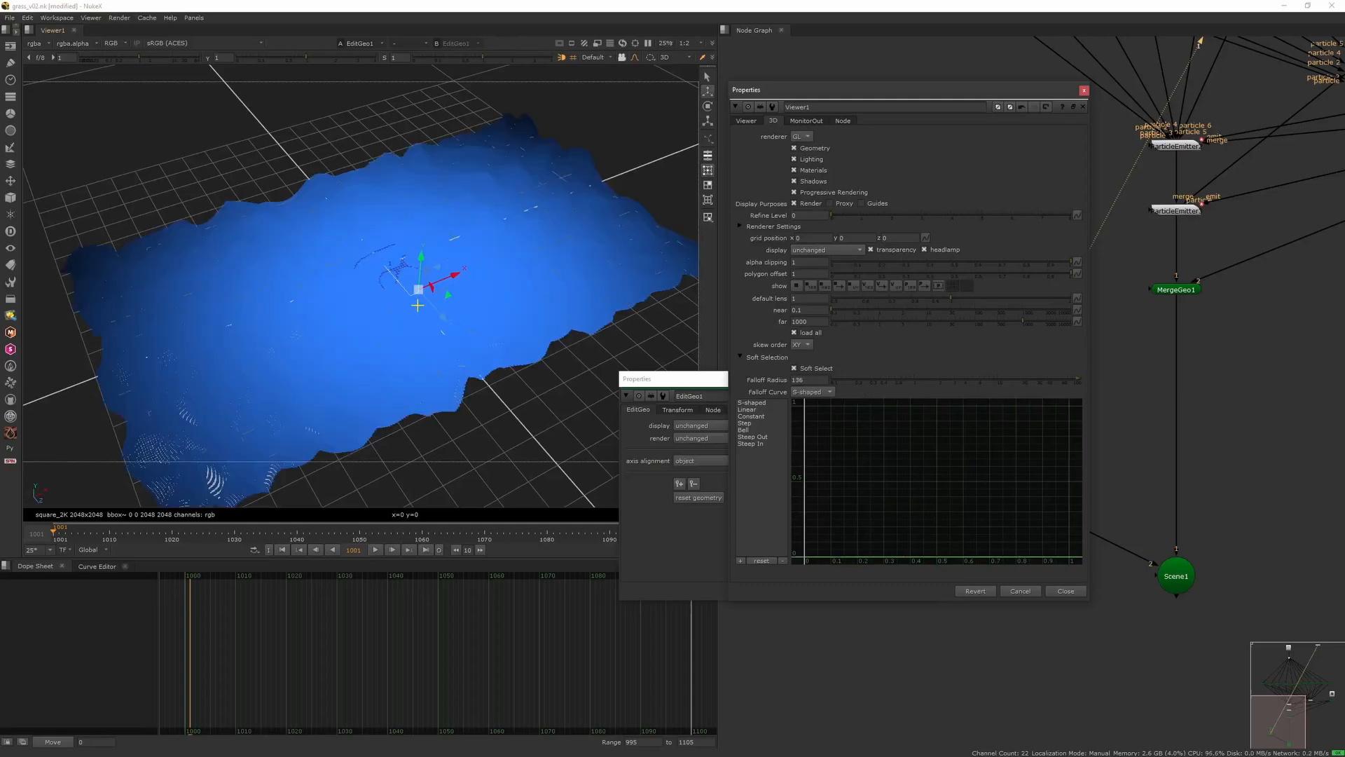
# - Adjust the soft selection's falloff radius and raise the terrain's centre into a mound
pyautogui.press('Return')
pyautogui.moveTo(421, 260); pyautogui.dragTo(406, 181)
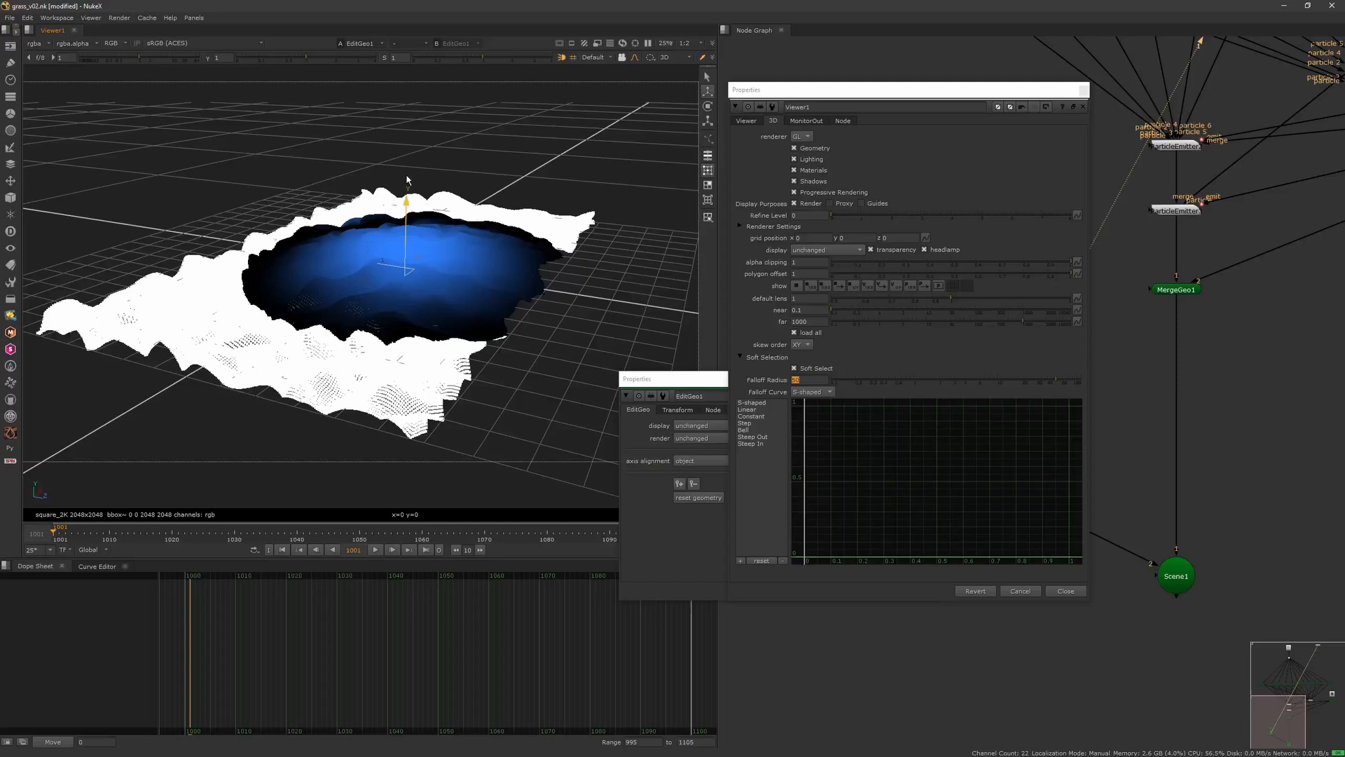
pyautogui.moveTo(444, 293)
pyautogui.keyDown('ctrl'); pyautogui.mouseDown()
pyautogui.moveTo(421, 267)
pyautogui.moveTo(448, 287)
pyautogui.mouseUp(); pyautogui.keyUp('ctrl')
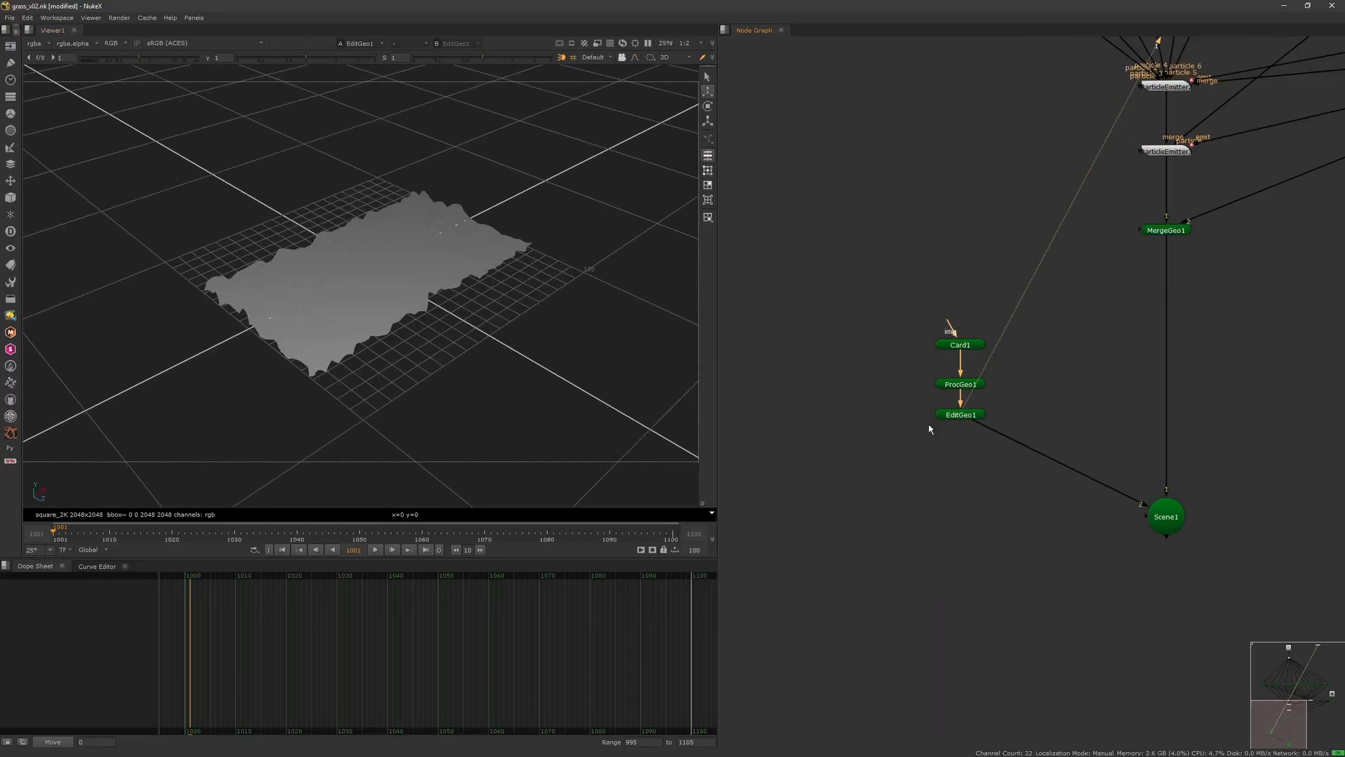
# - View the whole scene and lower the ProcGeo Gain to 0.25 for gentler bumps
pyautogui.keyDown('ctrl'); pyautogui.moveTo(604, 391); pyautogui.dragTo(550, 316); pyautogui.keyUp('ctrl')
pyautogui.scroll(2, 798, 396)
pyautogui.doubleClick(904, 331)
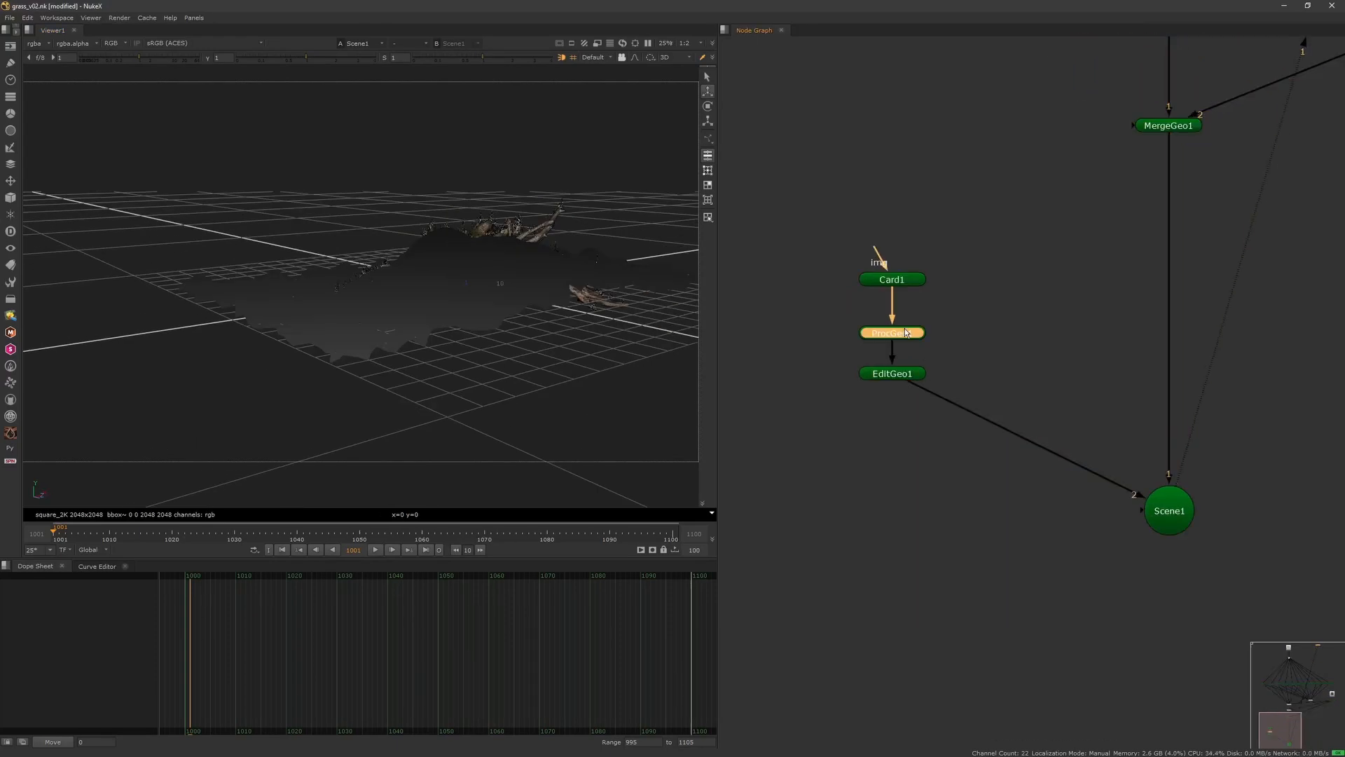
pyautogui.moveTo(725, 505); pyautogui.dragTo(690, 506)
pyautogui.write('1')
pyautogui.press('Return')
pyautogui.keyDown('ctrl'); pyautogui.moveTo(448, 364); pyautogui.dragTo(504, 386); pyautogui.keyUp('ctrl')
pyautogui.moveTo(860, 504); pyautogui.dragTo(852, 508)
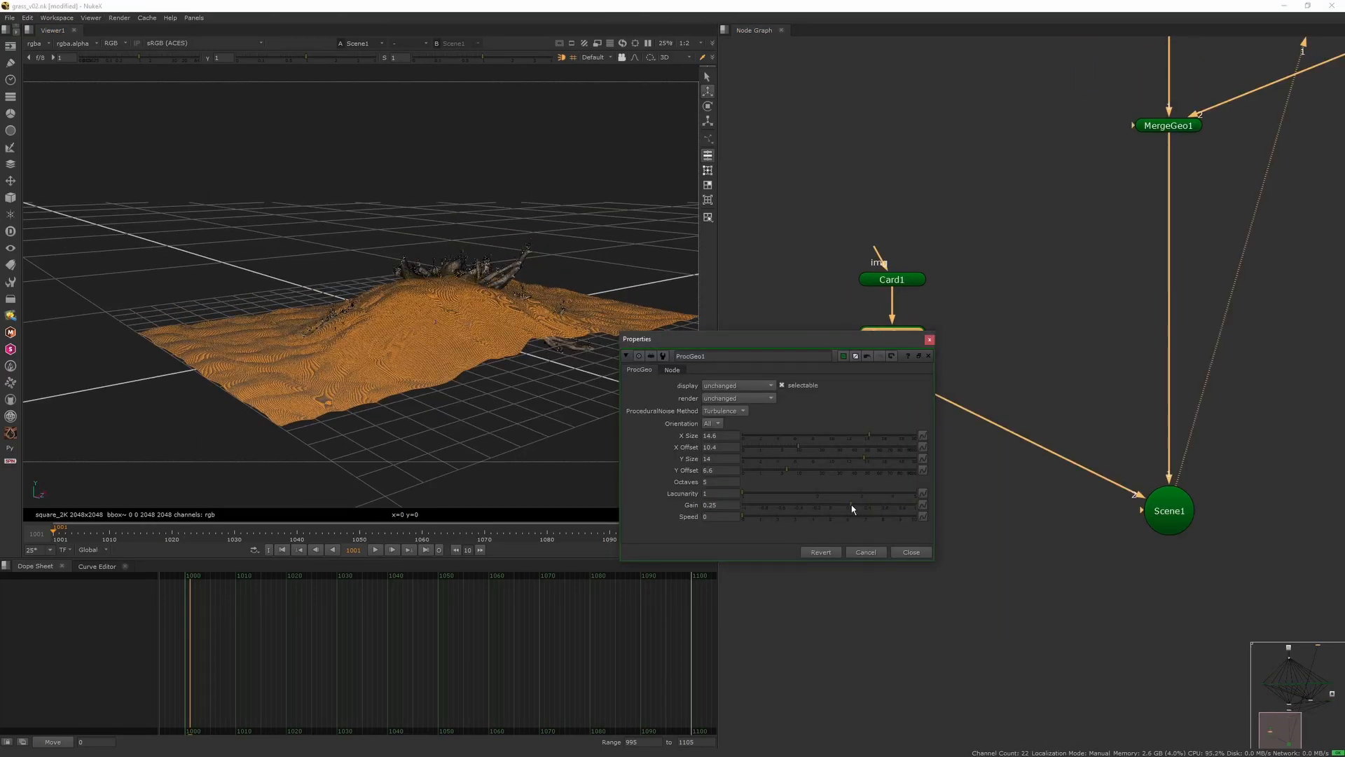
pyautogui.click(930, 341)
# - Add a Constant node above the card and set its colour to a dark yellow-brown of about 0.24, 0.18, 0
pyautogui.scroll(-3, 976, 354)
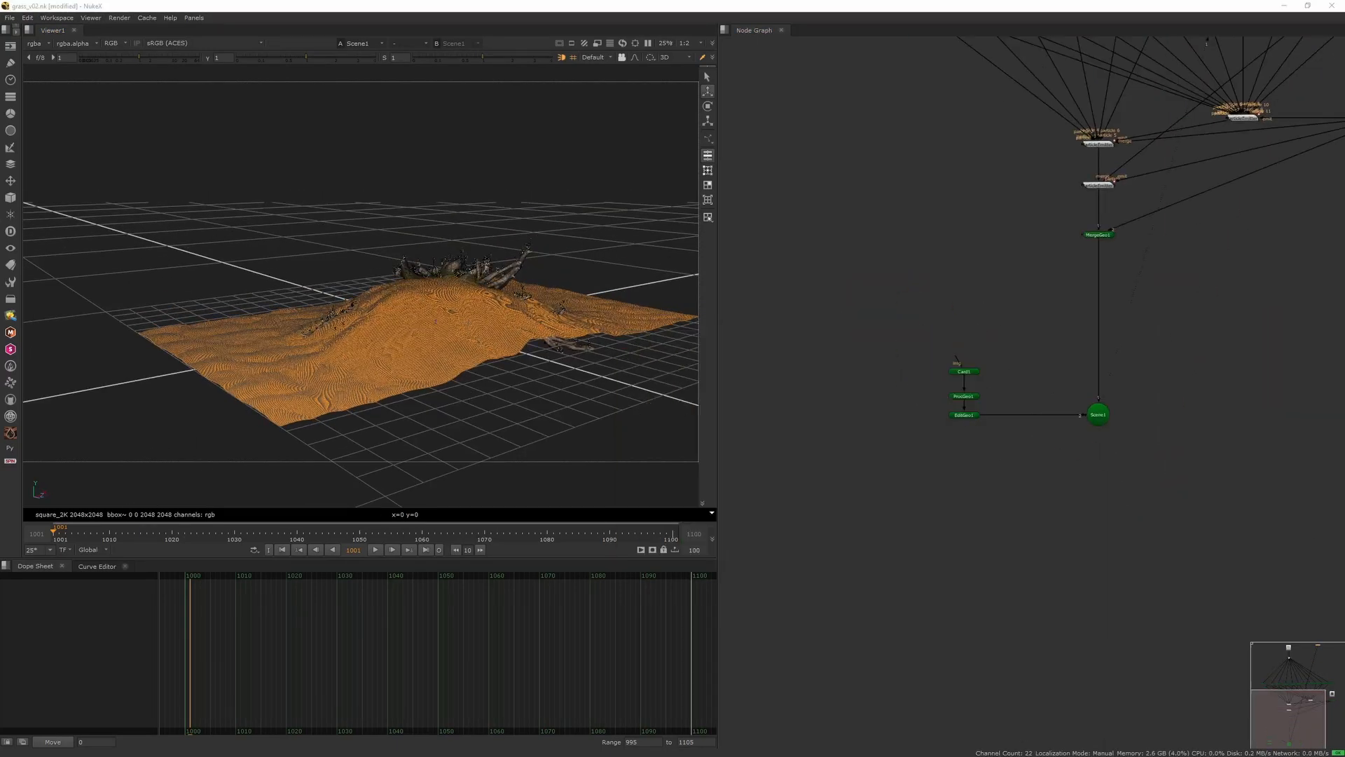
pyautogui.scroll(3, 996, 342)
pyautogui.press('Tab')
pyautogui.write('cons')
pyautogui.press('Return')
pyautogui.click(897, 325)
pyautogui.click(1055, 552)
pyautogui.moveTo(1139, 375); pyautogui.dragTo(1142, 435)
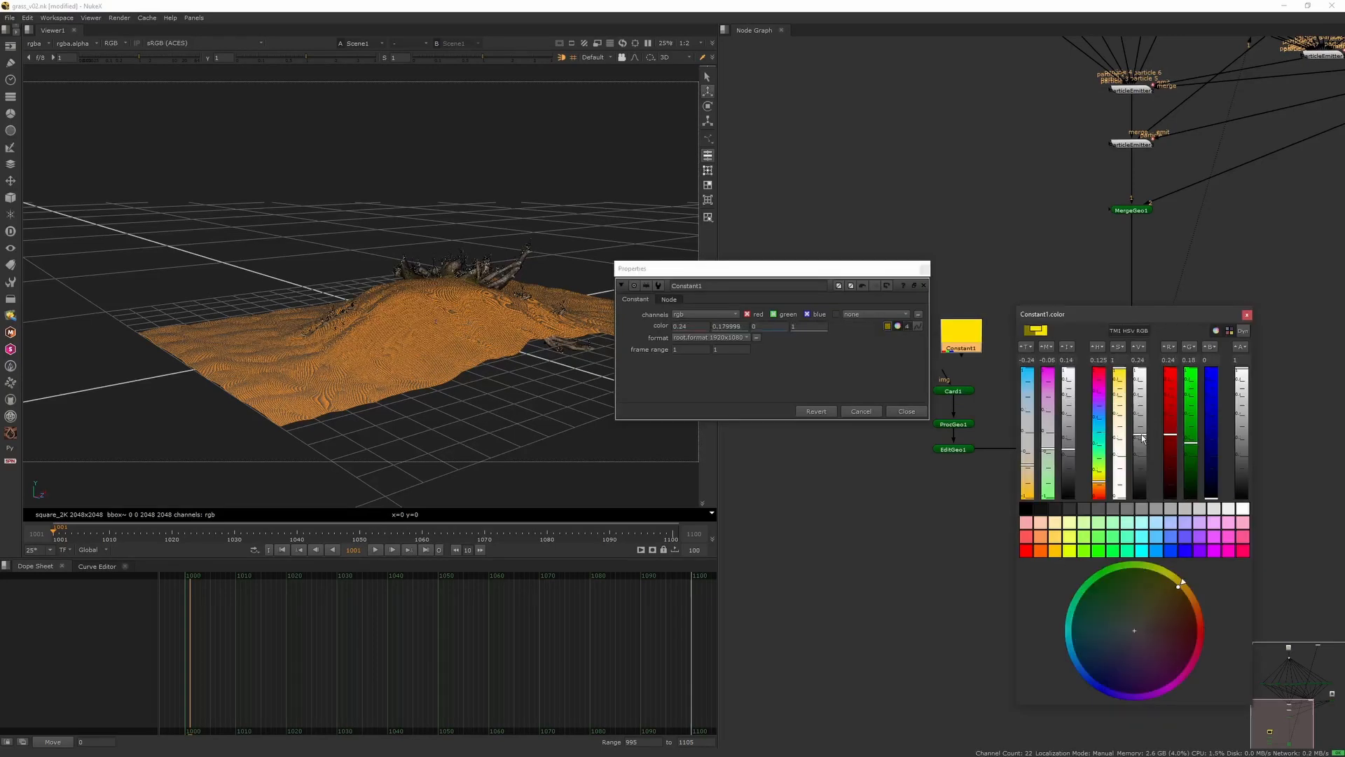
pyautogui.click(1247, 314)
pyautogui.click(925, 269)
# - Align the Constant above Card1 and connect it to the card's image input
pyautogui.moveTo(961, 336); pyautogui.dragTo(953, 336)
pyautogui.click(982, 378)
pyautogui.keyDown('ctrl'); pyautogui.moveTo(483, 350); pyautogui.dragTo(483, 387); pyautogui.keyUp('ctrl')
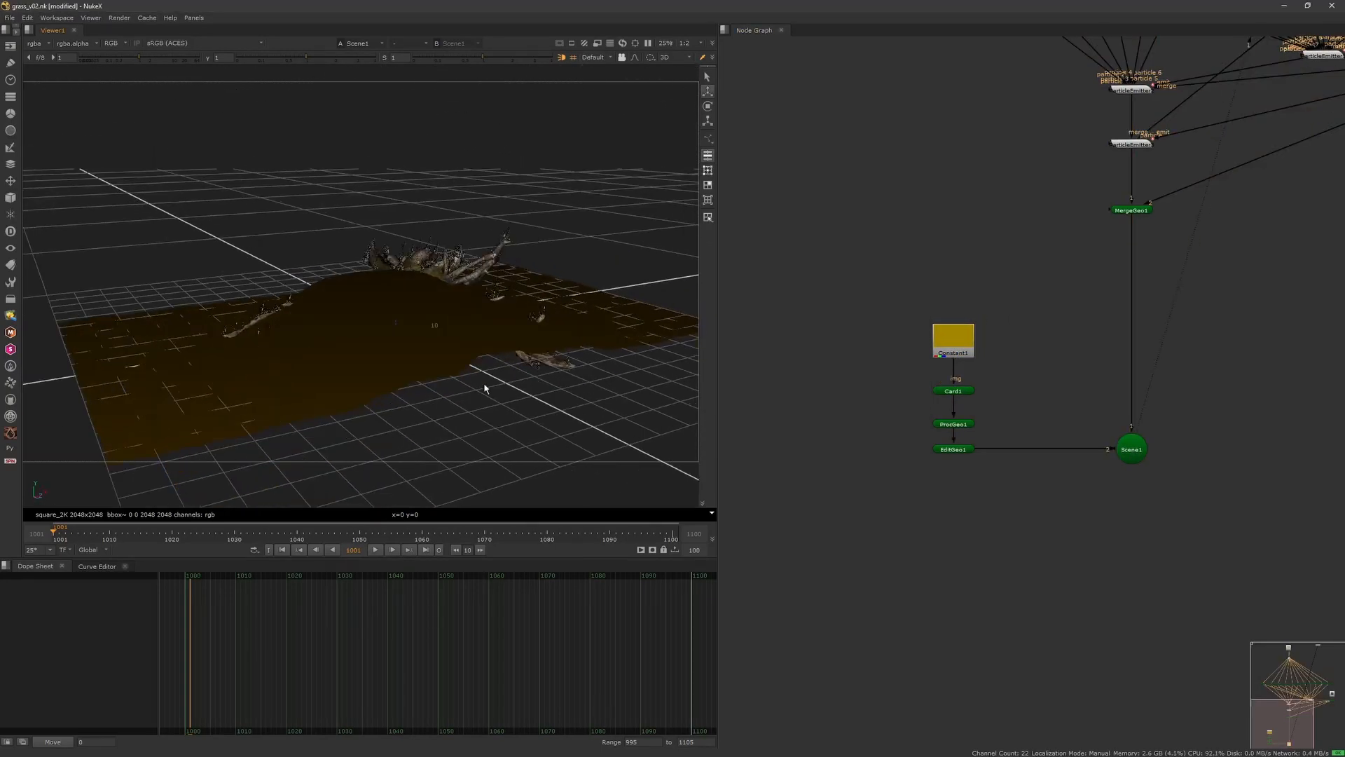
# - Route the connection from ReadGeo11 to MergeGeo1 through a Dot placed below ReadGeo11
pyautogui.scroll(-3, 1261, 182)
pyautogui.moveTo(1290, 168); pyautogui.dragTo(1098, 266, button='middle')
pyautogui.keyDown('ctrl'); pyautogui.moveTo(1075, 251); pyautogui.dragTo(1195, 295); pyautogui.keyUp('ctrl')
pyautogui.moveTo(1202, 258); pyautogui.dragTo(1167, 256, button='middle')
pyautogui.scroll(3, 1166, 255)
pyautogui.press('Tab')
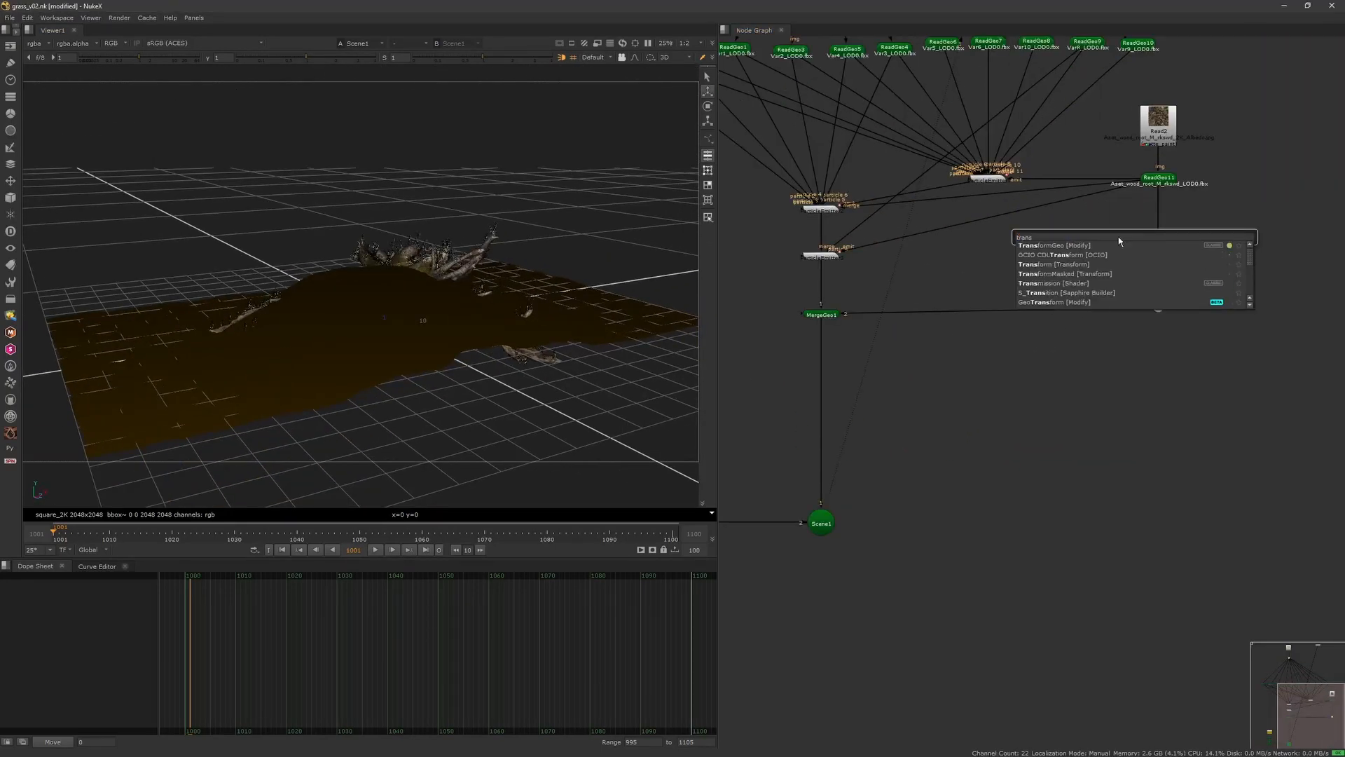
pyautogui.press('Escape')
pyautogui.scroll(-5, 1119, 282)
pyautogui.scroll(5, 1002, 263)
pyautogui.moveTo(1012, 294); pyautogui.dragTo(941, 289, button='middle')
# - View the root geometry ReadGeo11 on its own and disable the three ParticleEmitters
pyautogui.click(1179, 223)
pyautogui.press('1')
pyautogui.moveTo(948, 346); pyautogui.dragTo(1042, 284, button='middle')
pyautogui.moveTo(1149, 257); pyautogui.dragTo(914, 144)
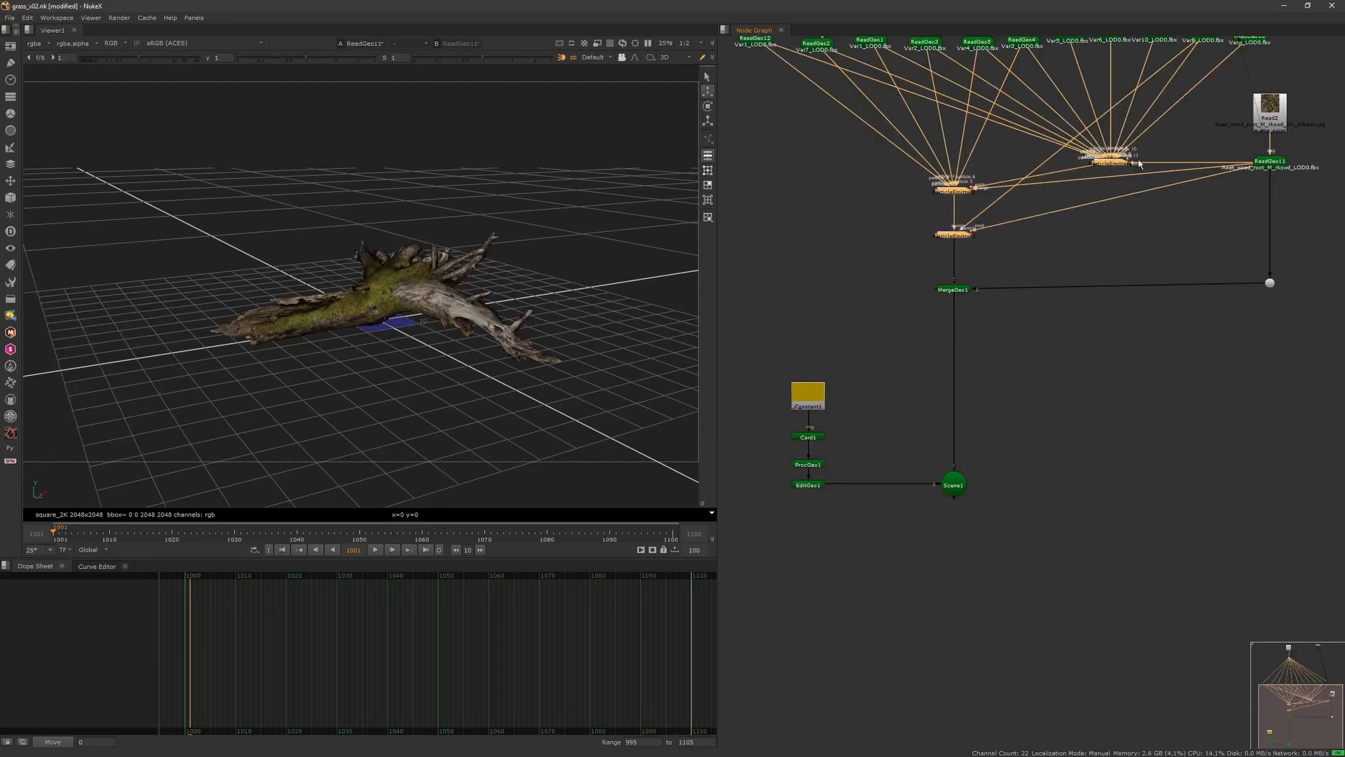
pyautogui.press('d')
# - View Scene1 and insert a TransformGeo node after ReadGeo11 so it feeds the emitters and the merge
pyautogui.click(956, 483)
pyautogui.press('1')
pyautogui.click(1271, 161)
pyautogui.click(1158, 167)
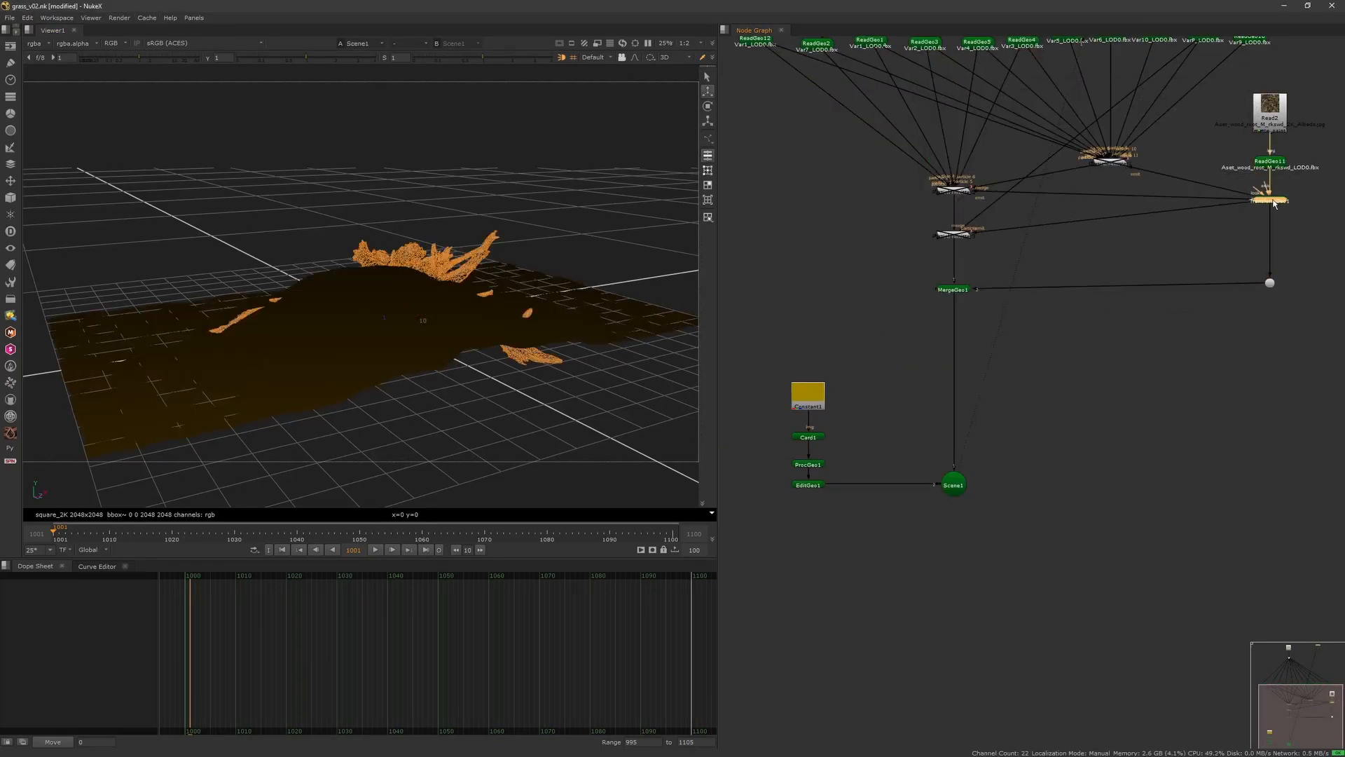
# - Raise the root above the terrain by about 5.9 on Y and tilt it about 9.3 degrees on Z
pyautogui.keyDown('ctrl'); pyautogui.moveTo(365, 287); pyautogui.dragTo(420, 337); pyautogui.keyUp('ctrl')
pyautogui.moveTo(389, 292); pyautogui.dragTo(391, 272)
pyautogui.keyDown('ctrl'); pyautogui.moveTo(416, 358); pyautogui.dragTo(372, 328); pyautogui.keyUp('ctrl')
pyautogui.scroll(3, 329, 306)
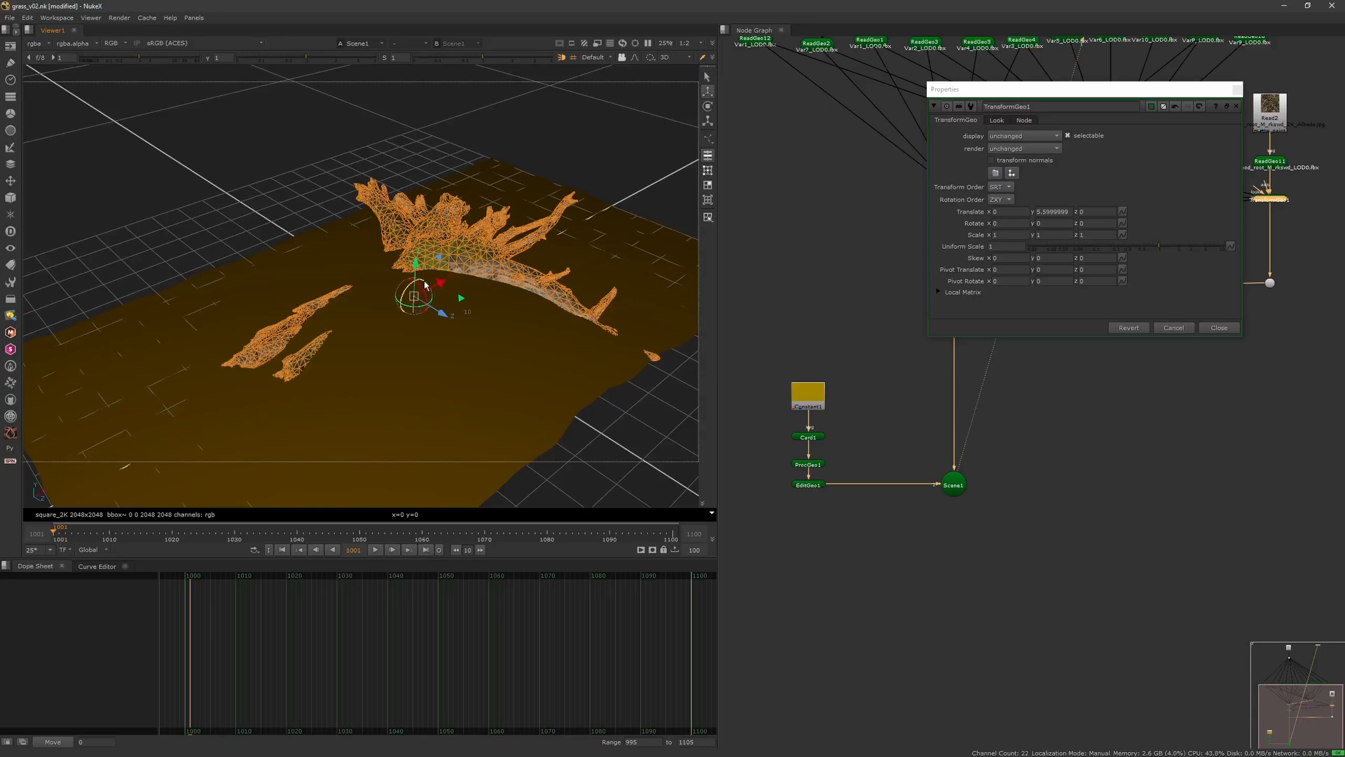
pyautogui.moveTo(1097, 223); pyautogui.dragTo(1163, 223, button='middle')
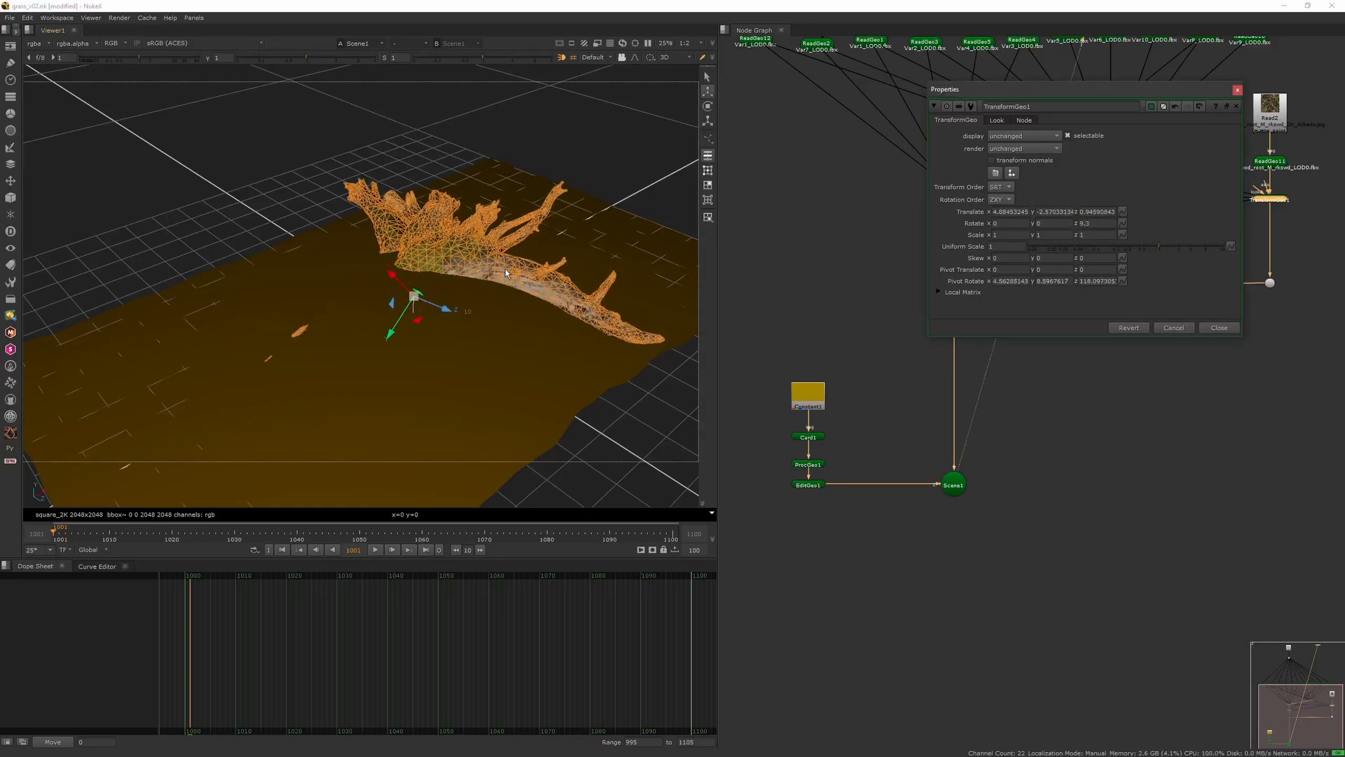
# - Move the root to about X 15.2, Y 8.3, Z -11.1 and rotate it to about 19.9 degrees on Y
pyautogui.keyDown('ctrl'); pyautogui.moveTo(392, 365); pyautogui.dragTo(399, 336); pyautogui.keyUp('ctrl')
pyautogui.moveTo(395, 329); pyautogui.dragTo(126, 319)
pyautogui.moveTo(1047, 223); pyautogui.dragTo(1089, 223, button='middle')
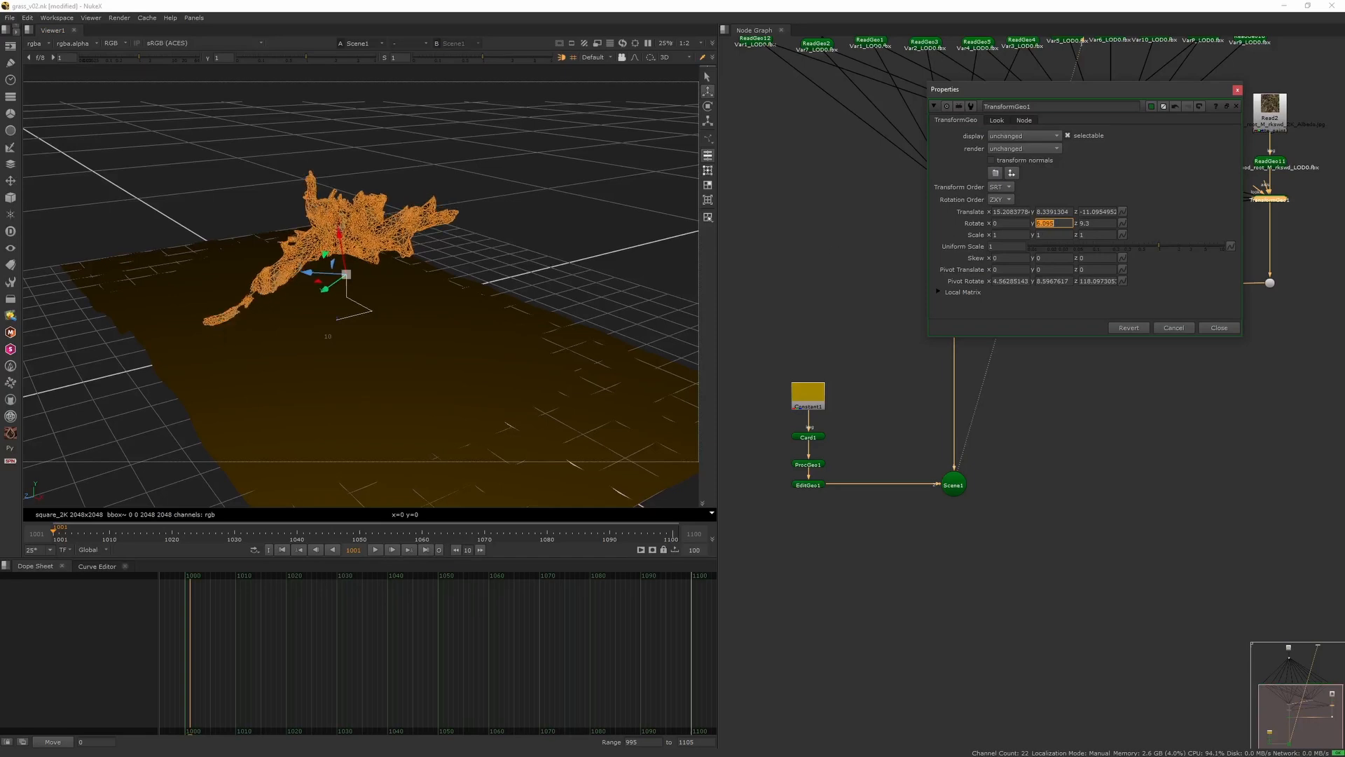
pyautogui.moveTo(1173, 223); pyautogui.dragTo(1186, 223, button='middle')
pyautogui.keyDown('ctrl'); pyautogui.moveTo(371, 336); pyautogui.dragTo(302, 421); pyautogui.keyUp('ctrl')
pyautogui.scroll(-3, 303, 421)
# - Open and view the terrain's EditGeo1 and try a small edit of the surface near the root
pyautogui.doubleClick(811, 486)
pyautogui.press('1')
pyautogui.scroll(2, 391, 268)
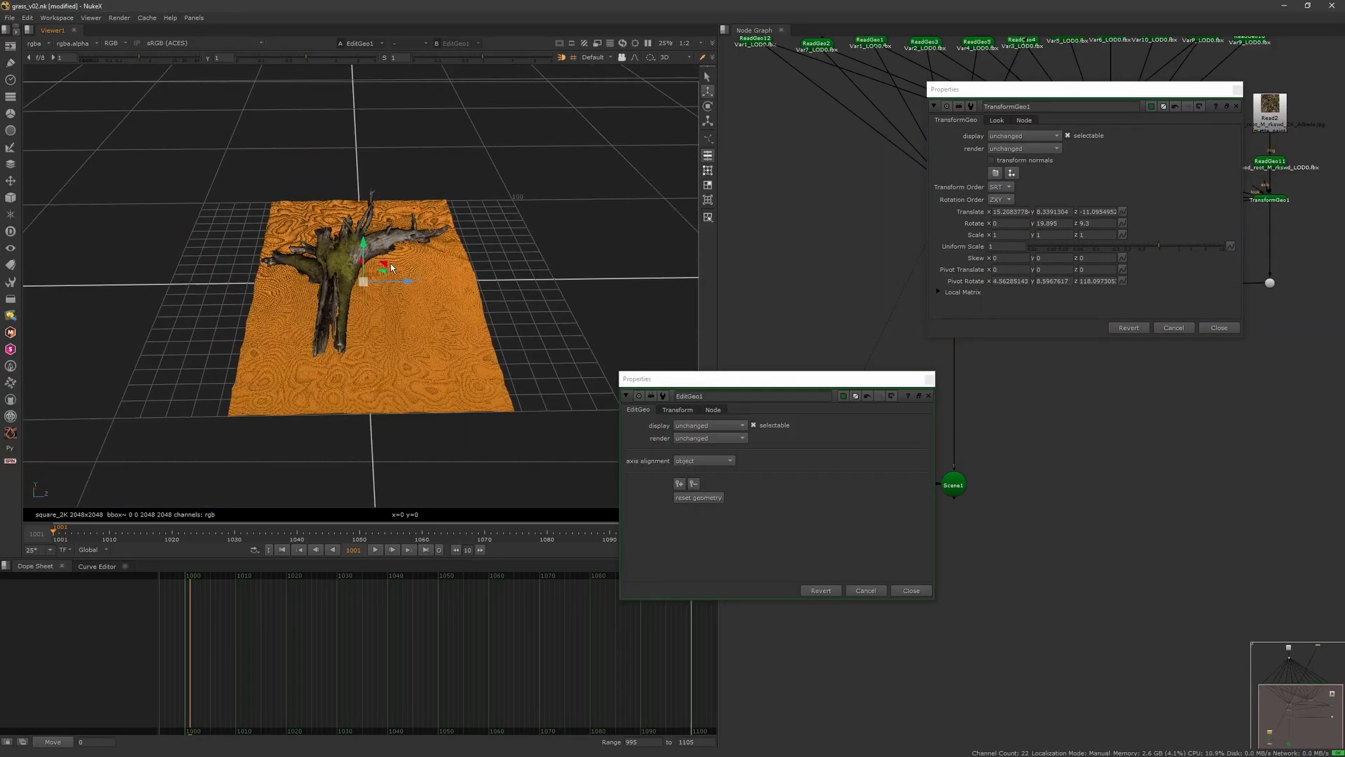
pyautogui.click(709, 172)
pyautogui.click(392, 299)
pyautogui.moveTo(395, 266)
pyautogui.mouseDown()
pyautogui.moveTo(396, 233)
pyautogui.moveTo(394, 265)
pyautogui.mouseUp()
pyautogui.keyDown('ctrl'); pyautogui.moveTo(406, 264); pyautogui.dragTo(638, 125); pyautogui.keyUp('ctrl')
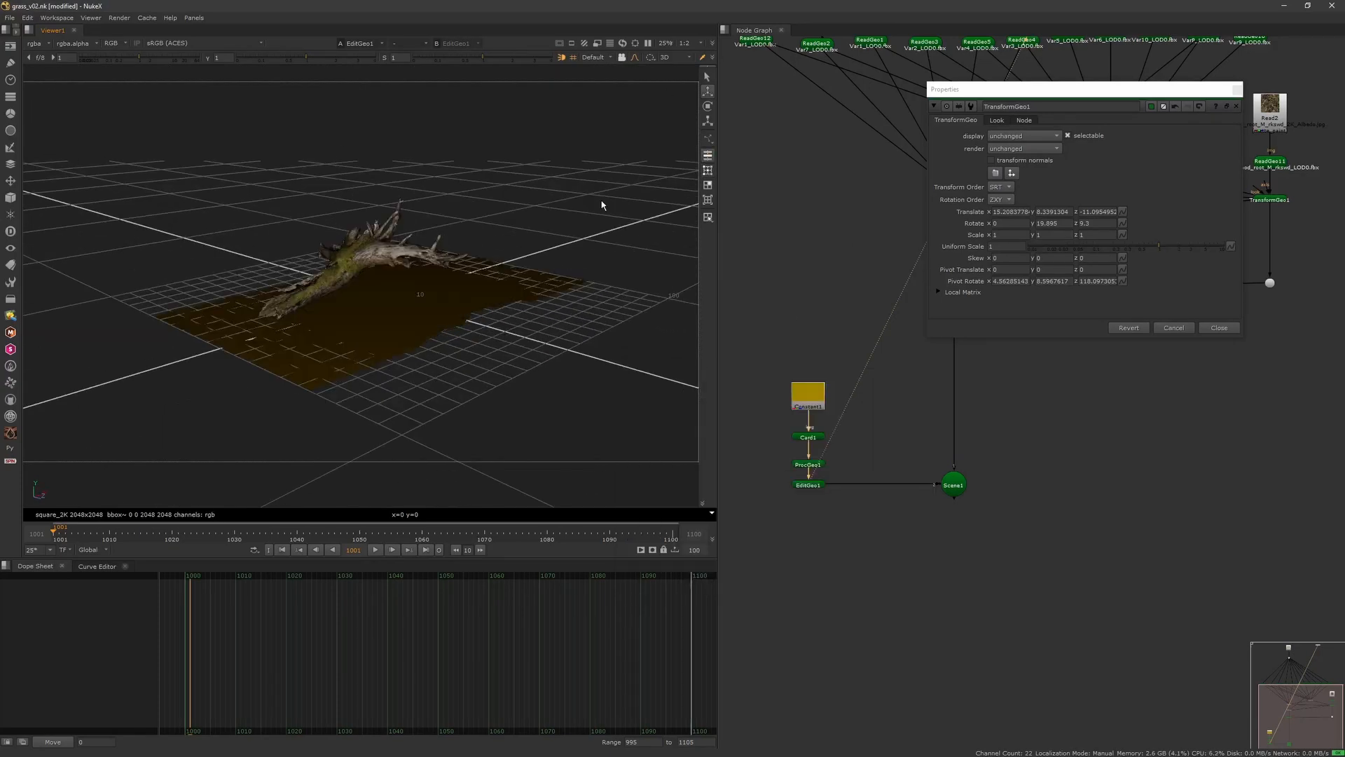
# - Set the root's Y rotation to about 10.2 degrees in TransformGeo1 and return to viewing Scene1
pyautogui.keyDown('ctrl'); pyautogui.moveTo(601, 204); pyautogui.dragTo(231, 322); pyautogui.keyUp('ctrl')
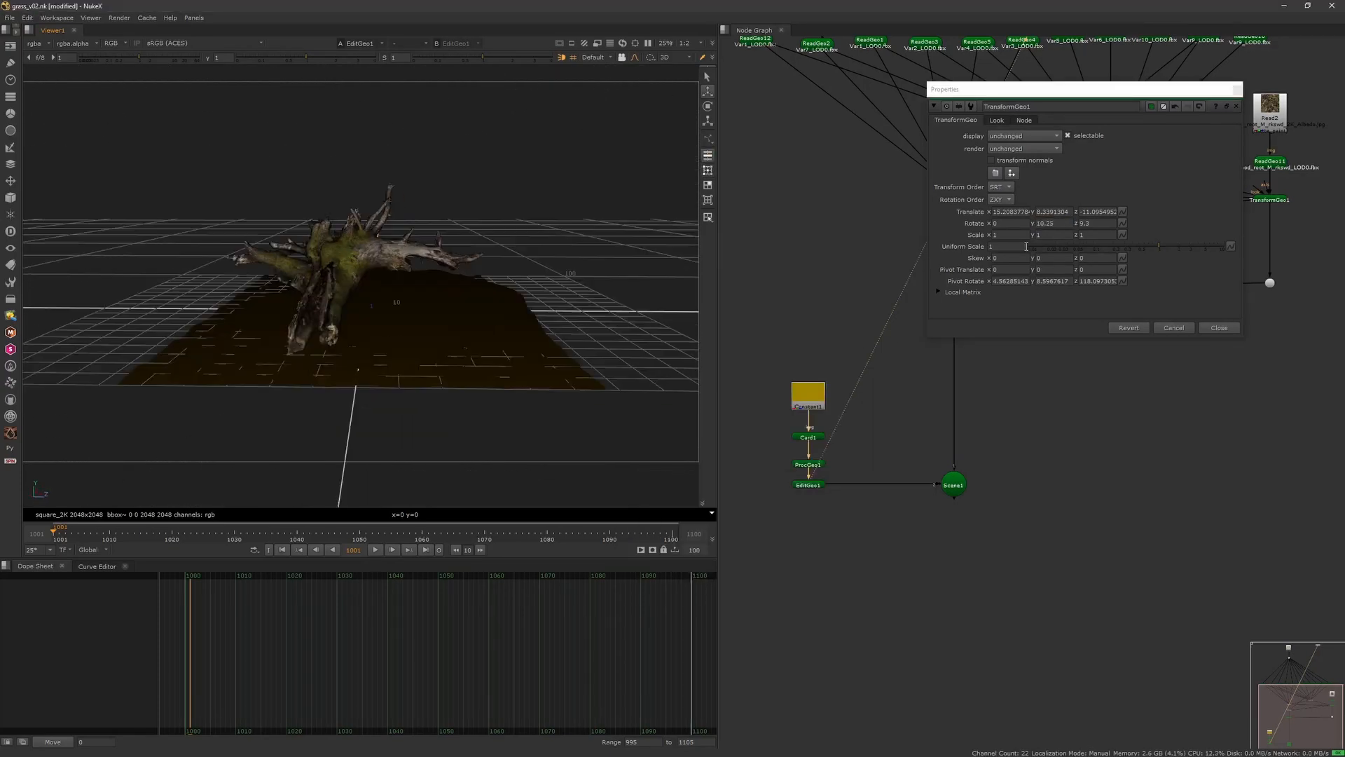
pyautogui.moveTo(1055, 223); pyautogui.dragTo(9, 315, button='middle')
pyautogui.keyDown('ctrl'); pyautogui.moveTo(31, 309); pyautogui.dragTo(105, 364); pyautogui.keyUp('ctrl')
pyautogui.click(1219, 328)
pyautogui.keyDown('ctrl'); pyautogui.moveTo(420, 323); pyautogui.dragTo(423, 305); pyautogui.keyUp('ctrl')
pyautogui.click(953, 485)
pyautogui.press('1')
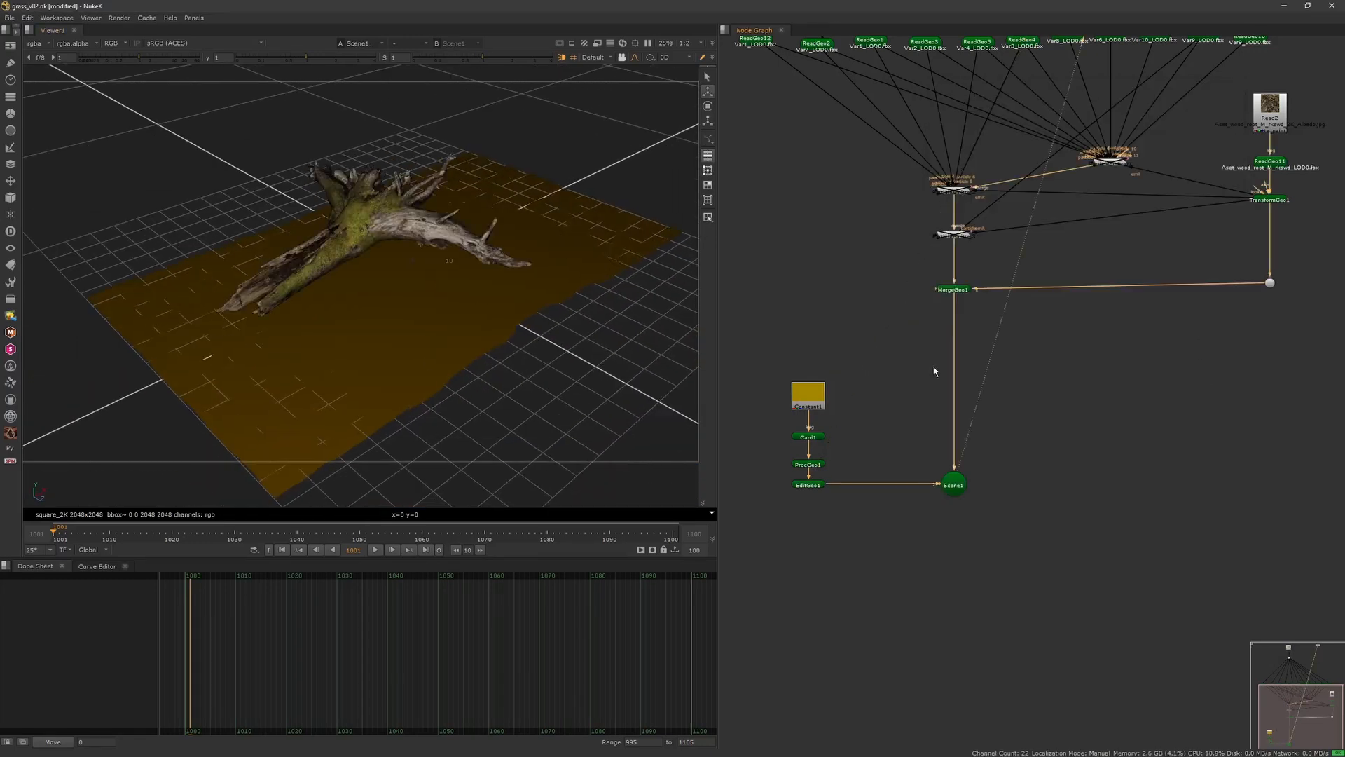
# - Enable the three ParticleEmitters again and view Scene1 with grass, root and terrain together
pyautogui.moveTo(934, 369); pyautogui.dragTo(952, 476, button='middle')
pyautogui.click(1287, 390)
pyautogui.press('1')
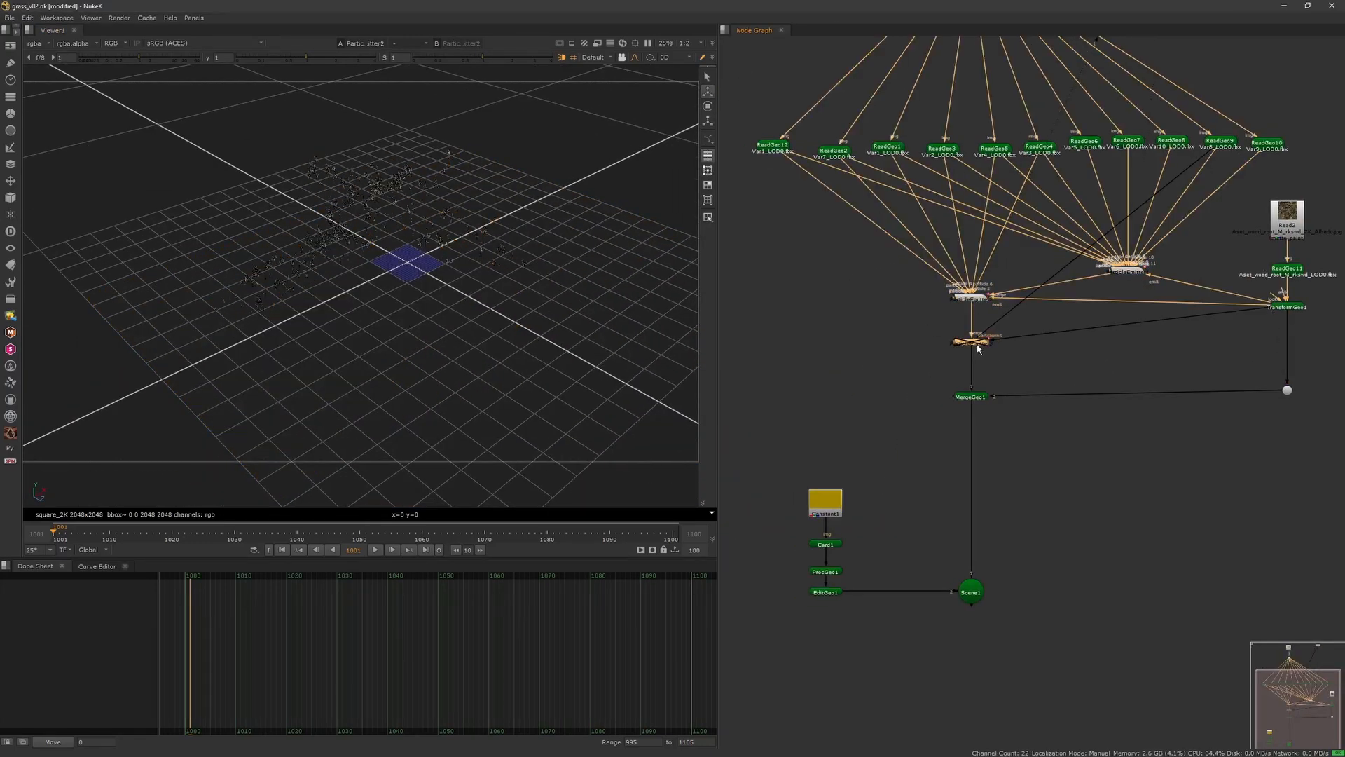
pyautogui.click(971, 590)
pyautogui.press('1')
pyautogui.scroll(3, 432, 369)
pyautogui.keyDown('ctrl'); pyautogui.moveTo(432, 370); pyautogui.dragTo(663, 292); pyautogui.keyUp('ctrl')
pyautogui.scroll(5, 919, 402)
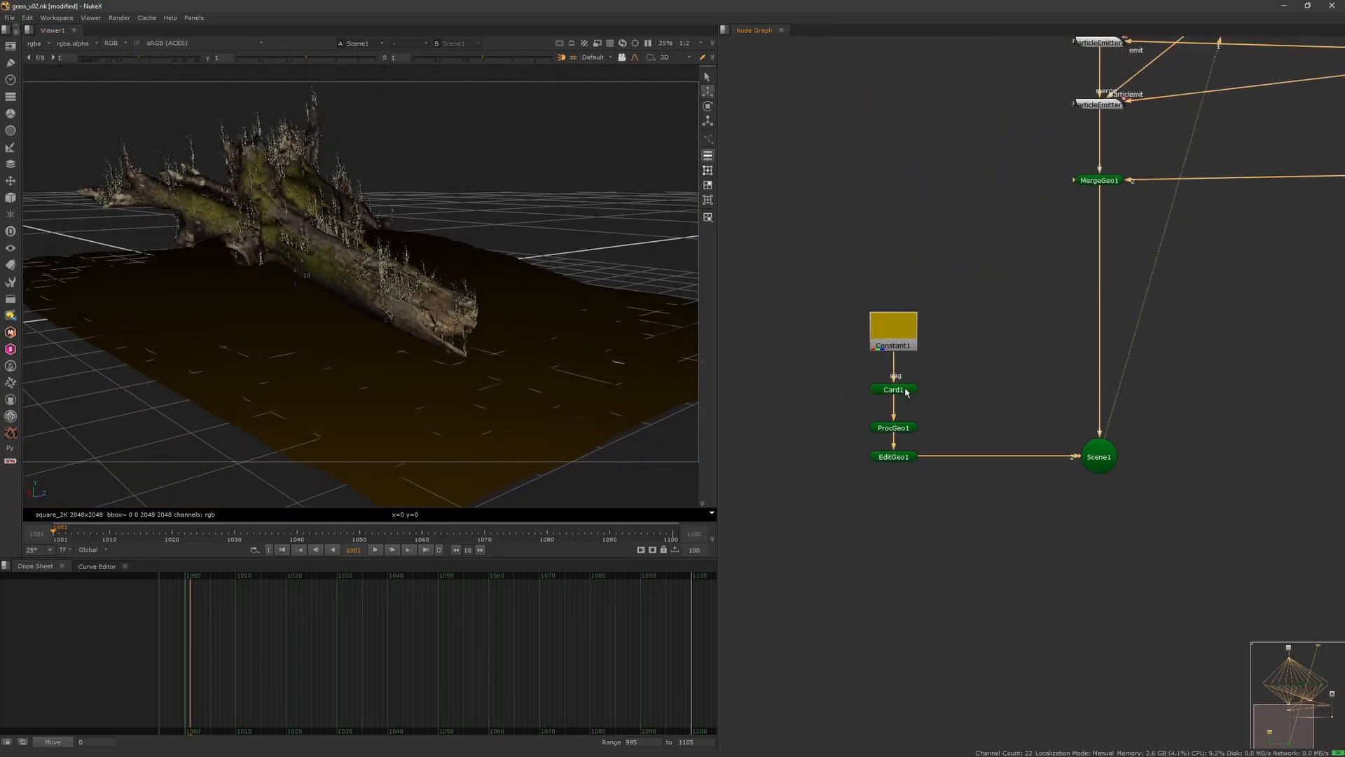
# - Set Card1's rows and columns to 200 to refine the terrain mesh
pyautogui.doubleClick(894, 389)
pyautogui.write('200')
pyautogui.press('Tab')
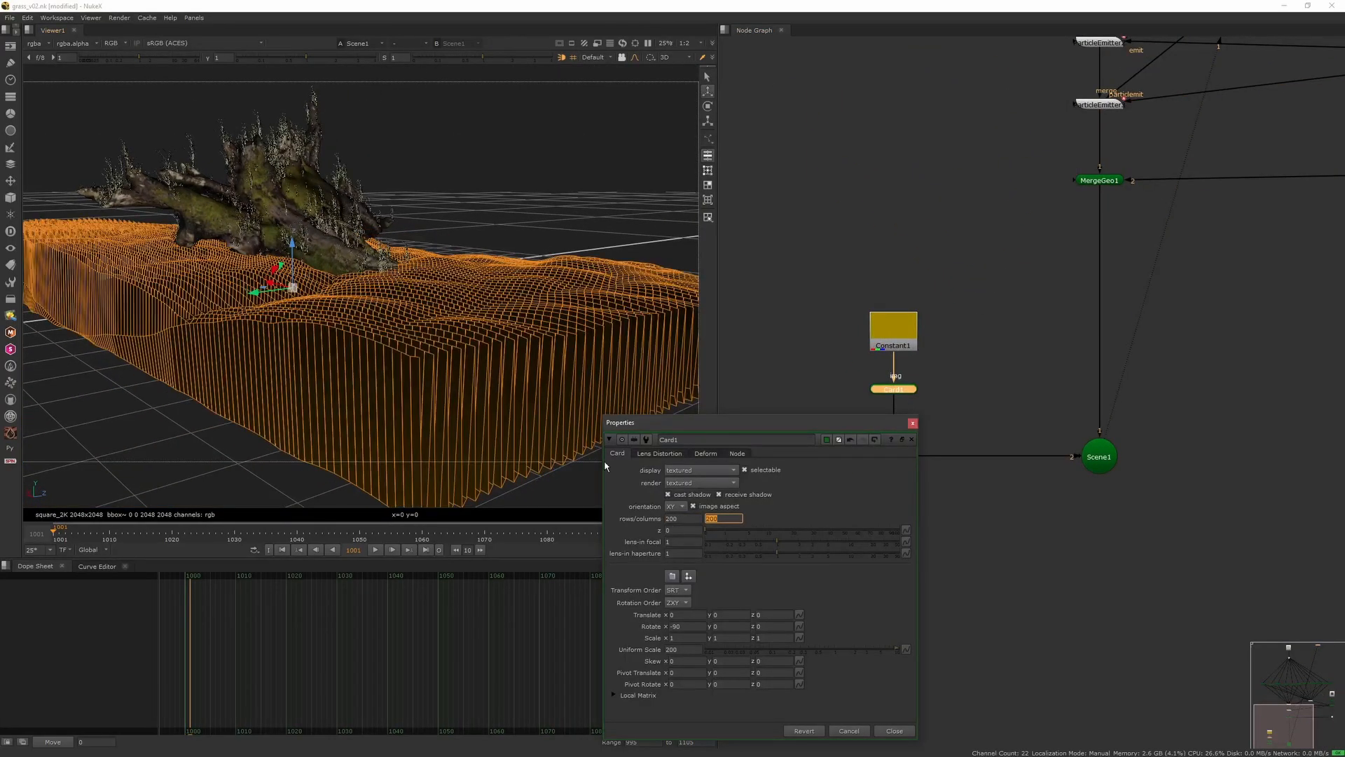
pyautogui.keyDown('ctrl'); pyautogui.moveTo(519, 431); pyautogui.dragTo(447, 419); pyautogui.keyUp('ctrl')
pyautogui.keyDown('ctrl'); pyautogui.moveTo(447, 423); pyautogui.dragTo(508, 448); pyautogui.keyUp('ctrl')
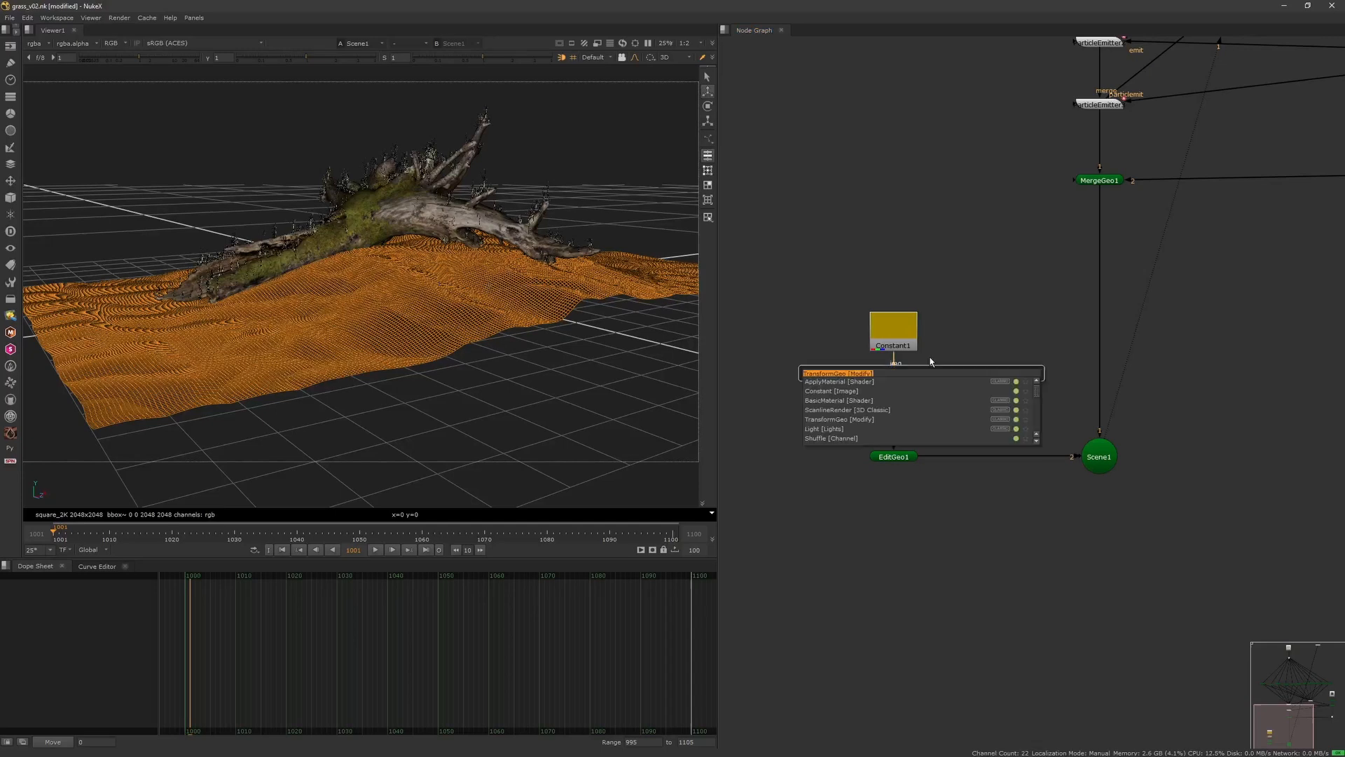
# - Tidy the terrain nodes and insert a TransformGeo after EditGeo1 with a uniform scale of 2
pyautogui.doubleClick(907, 442)
pyautogui.click(930, 379)
pyautogui.press('Tab')
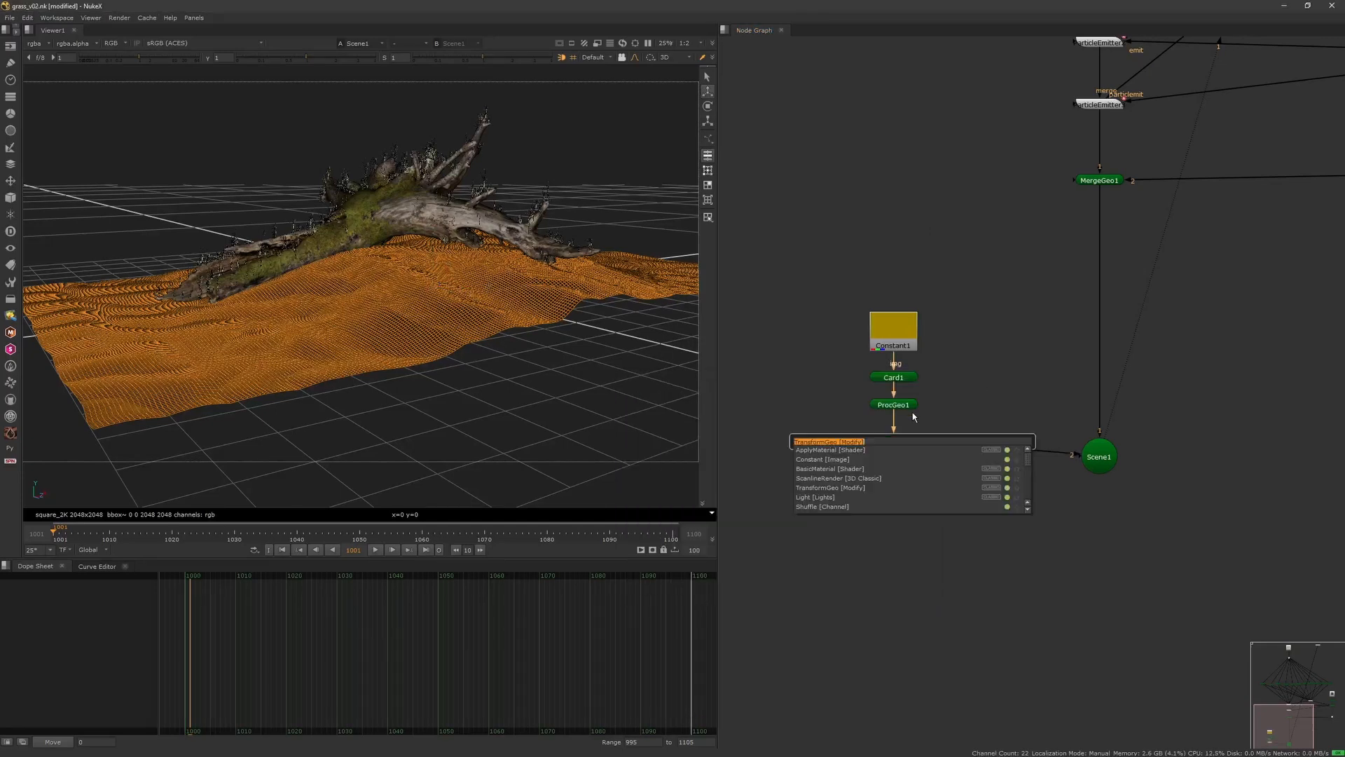
pyautogui.write('tran')
pyautogui.press('Return')
pyautogui.moveTo(620, 524); pyautogui.dragTo(575, 513)
pyautogui.write('2')
pyautogui.press('Return')
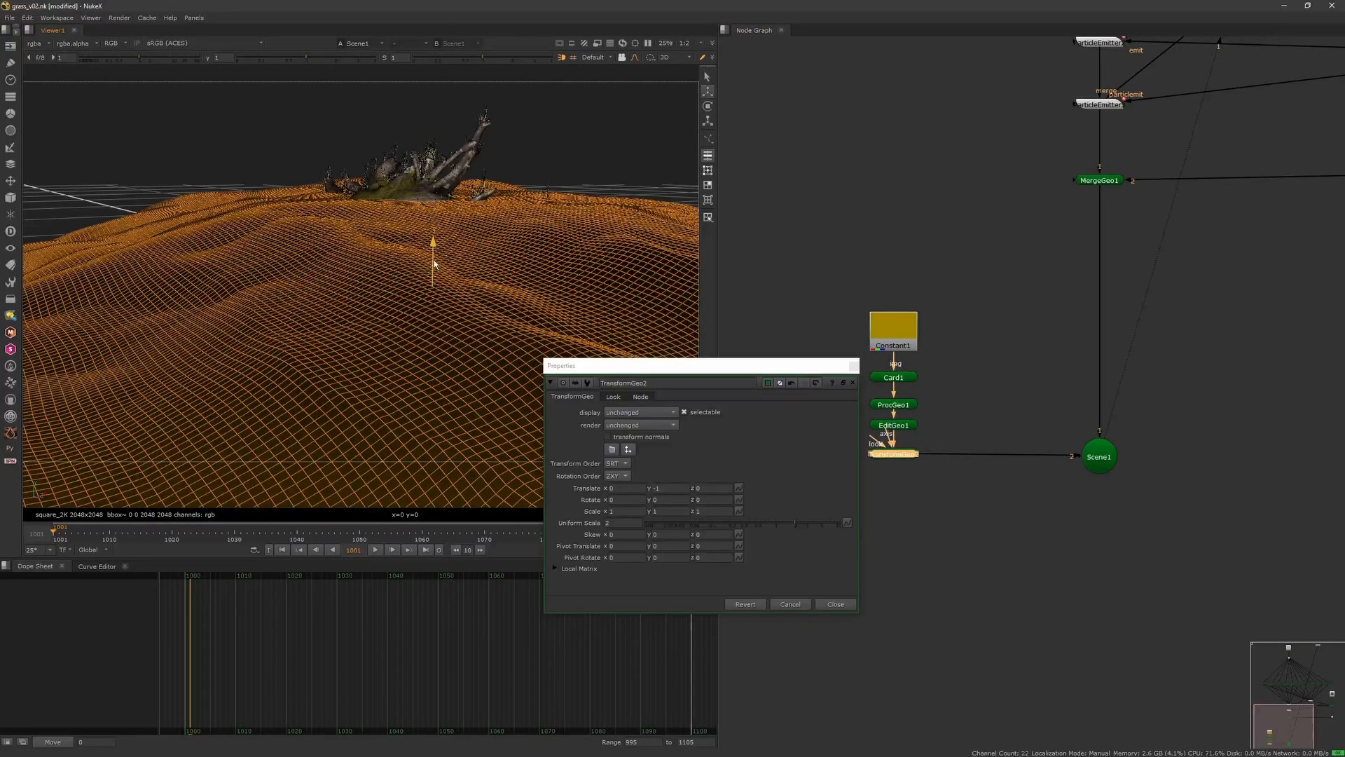
# - Move the enlarged terrain in height and sideways so the root rests on its surface
pyautogui.moveTo(435, 256); pyautogui.dragTo(543, 254)
pyautogui.keyDown('ctrl'); pyautogui.moveTo(394, 341); pyautogui.dragTo(404, 389); pyautogui.keyUp('ctrl')
pyautogui.keyDown('ctrl'); pyautogui.moveTo(393, 308); pyautogui.dragTo(402, 241); pyautogui.keyUp('ctrl')
pyautogui.moveTo(429, 231); pyautogui.dragTo(529, 262)
pyautogui.keyDown('ctrl'); pyautogui.moveTo(518, 281); pyautogui.dragTo(357, 300); pyautogui.keyUp('ctrl')
pyautogui.moveTo(512, 291); pyautogui.dragTo(539, 260)
pyautogui.keyDown('ctrl'); pyautogui.moveTo(536, 263); pyautogui.dragTo(490, 361); pyautogui.keyUp('ctrl')
pyautogui.click(852, 383)
# - Create a camera from the current 3D view of the root and terrain
pyautogui.scroll(-1, 490, 362)
pyautogui.click(622, 57)
pyautogui.click(626, 89)
pyautogui.click(852, 330)
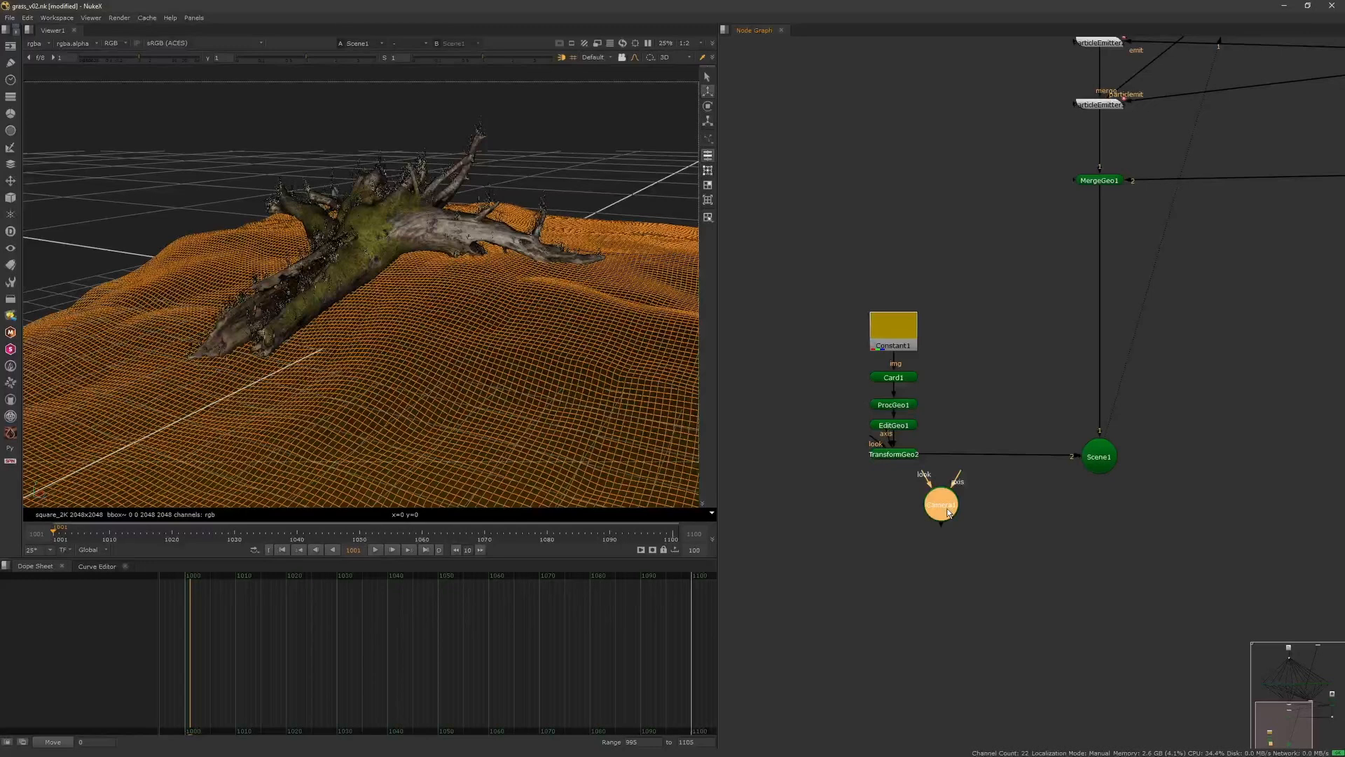
# - Connect the camera to Scene1 and frame the whole root through it with the viewer locked to the camera
pyautogui.keyDown('ctrl'); pyautogui.click(622, 58); pyautogui.keyUp('ctrl')
pyautogui.keyDown('ctrl'); pyautogui.moveTo(284, 313); pyautogui.dragTo(323, 364); pyautogui.keyUp('ctrl')
pyautogui.scroll(-2, 323, 363)
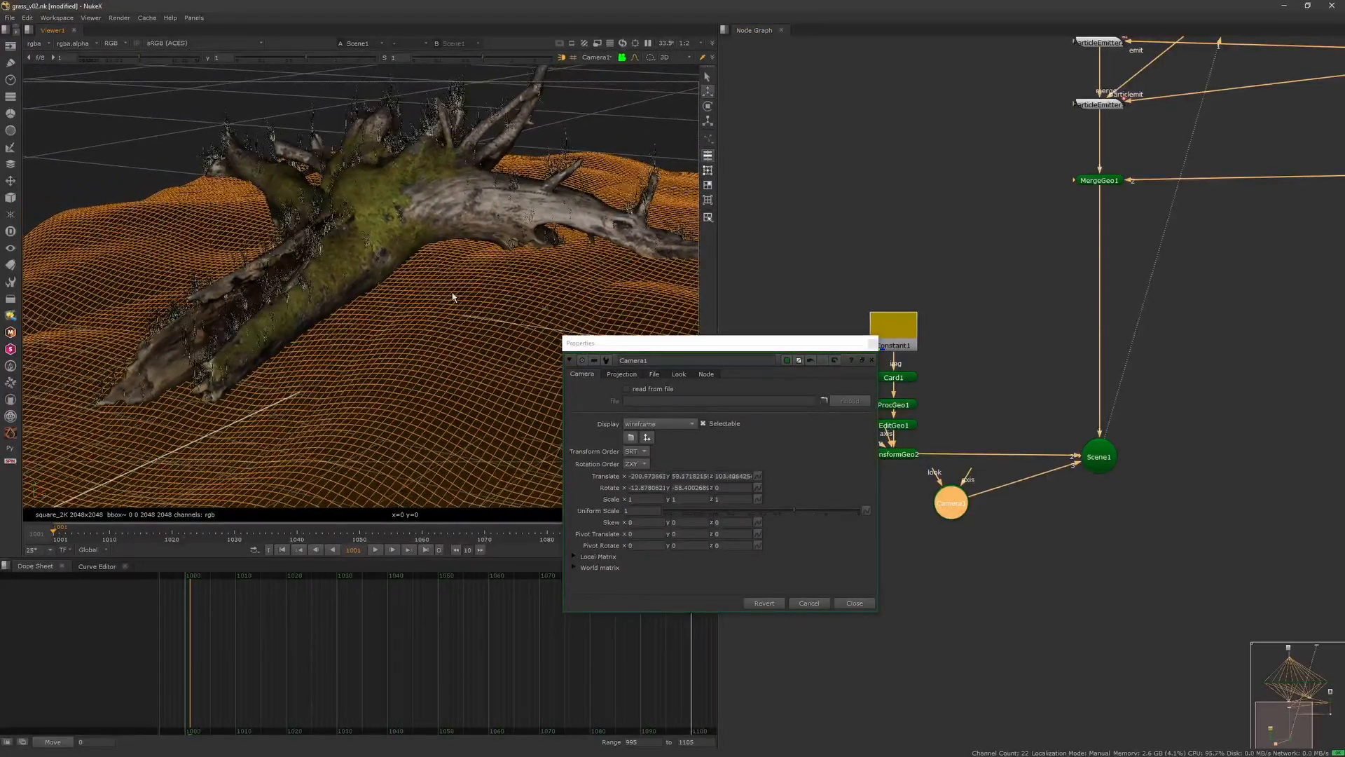
pyautogui.scroll(-3, 490, 256)
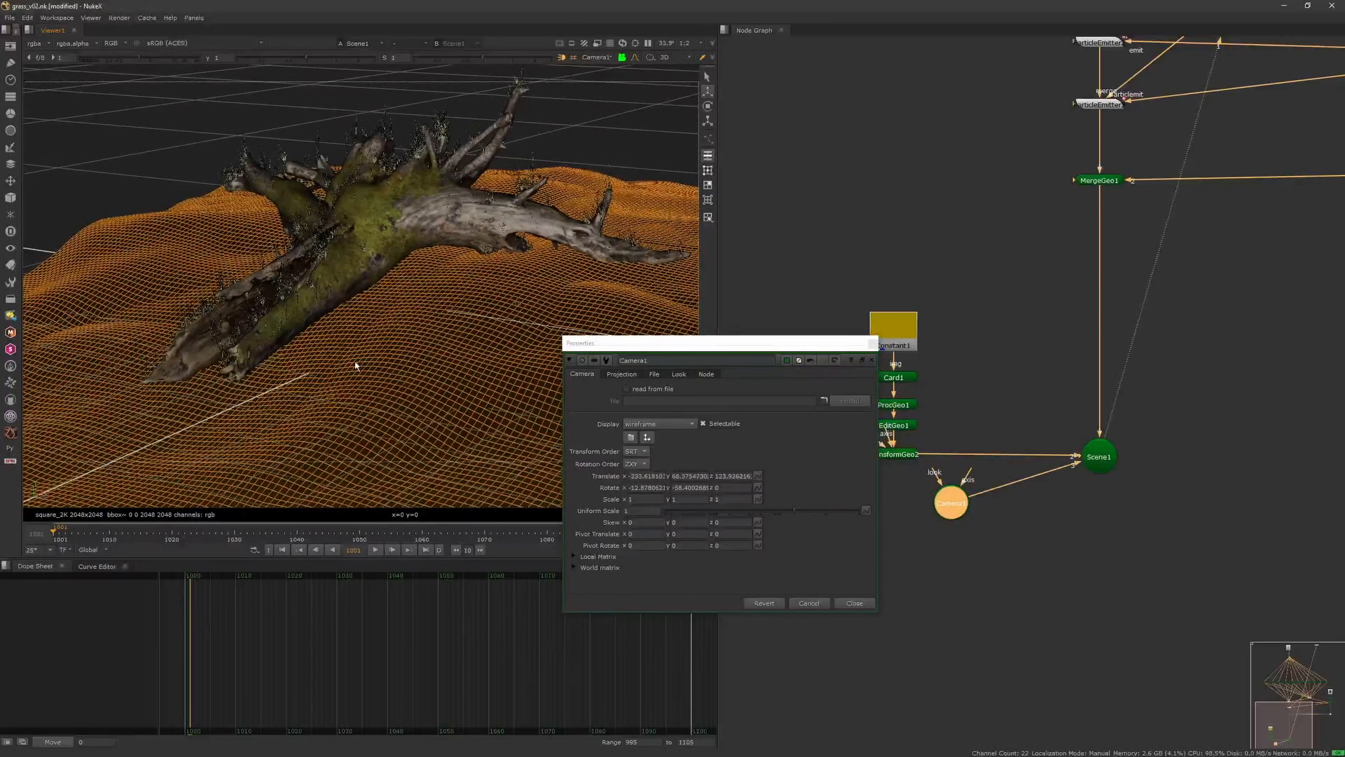
pyautogui.click(623, 57)
pyautogui.click(872, 344)
# - Add a ScanlineRender fed by Scene1 and Camera1 with a Reformat as background, and view its output
pyautogui.moveTo(1051, 554); pyautogui.dragTo(994, 460, button='middle')
pyautogui.click(997, 462)
pyautogui.press('Tab')
pyautogui.write('sca')
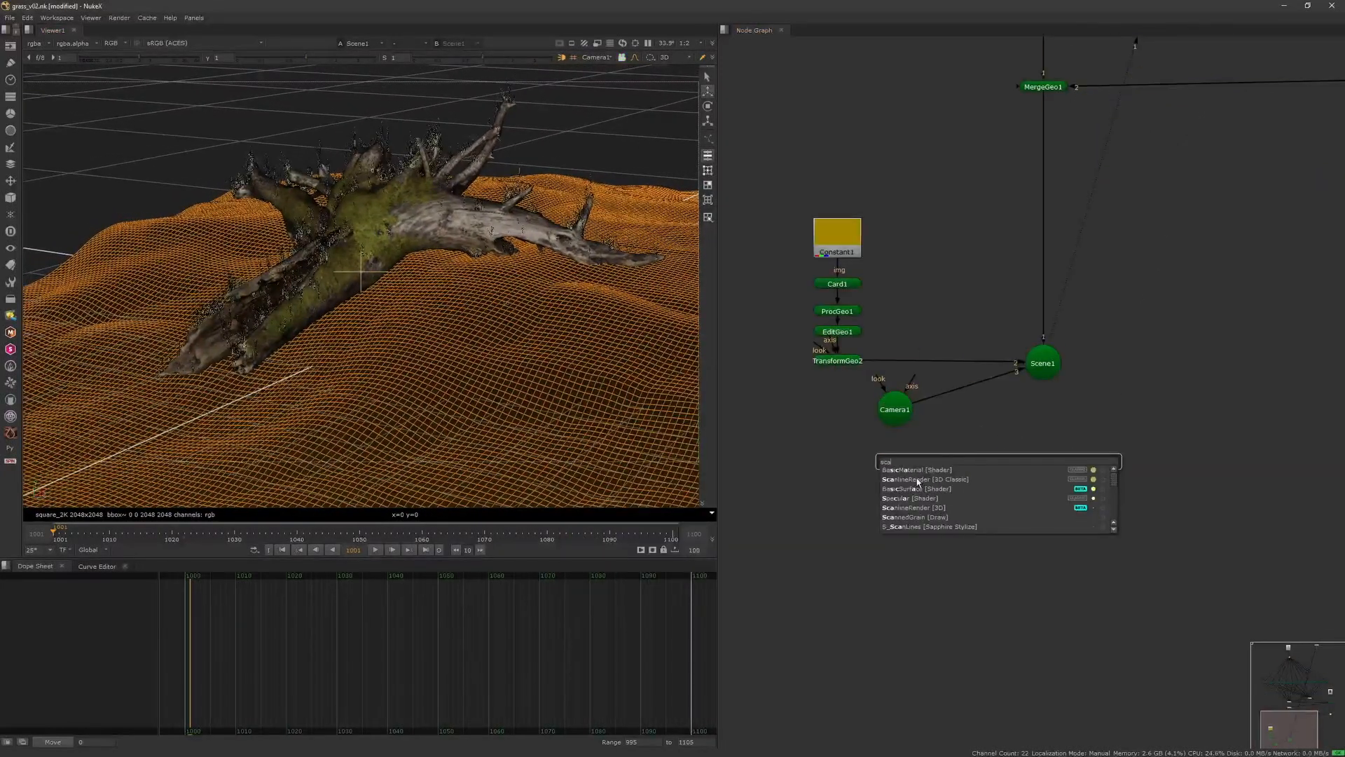
pyautogui.press('Return')
pyautogui.moveTo(997, 449); pyautogui.dragTo(1118, 403)
pyautogui.write('ref')
pyautogui.press('Return')
pyautogui.click(1075, 337)
pyautogui.press('1')
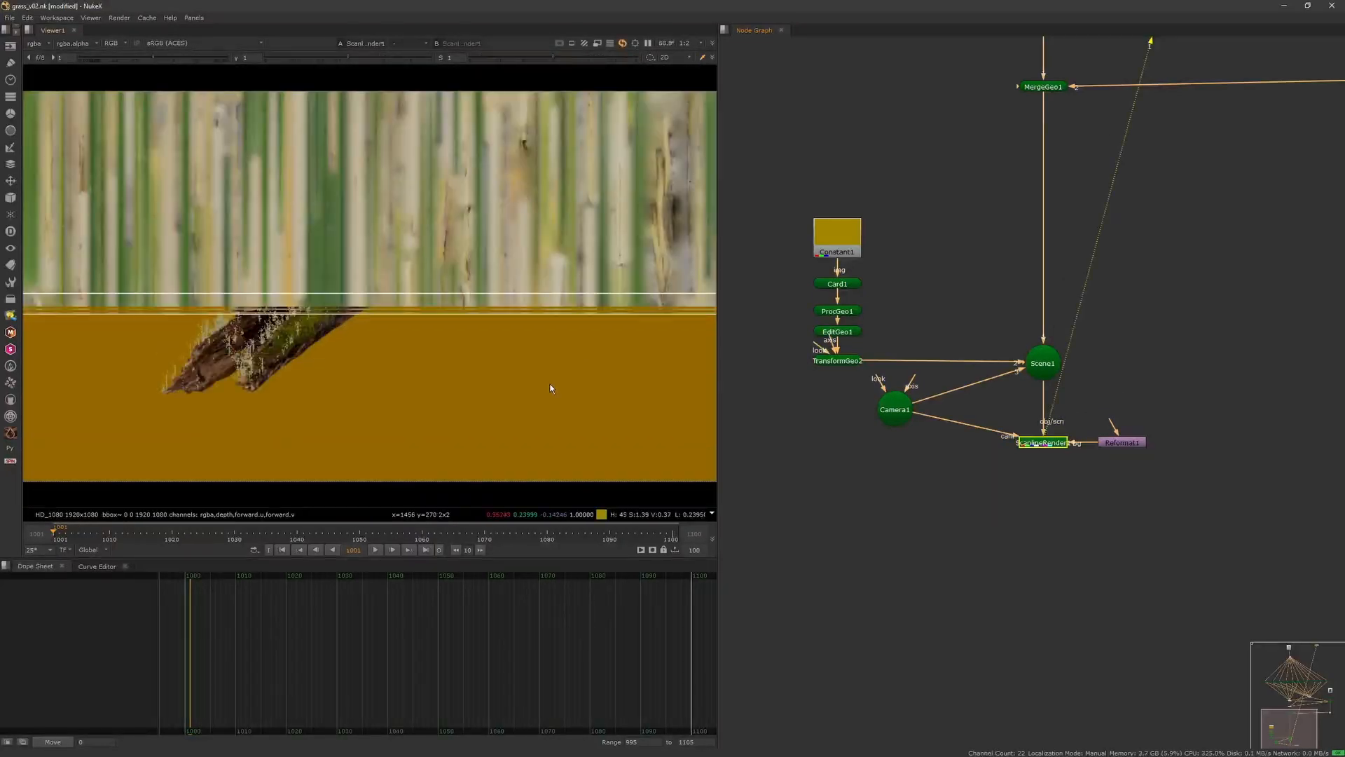
# - Disconnect the terrain branch from Scene1 and view the render of the root and grass alone
pyautogui.click(957, 327)
pyautogui.scroll(-3, 946, 336)
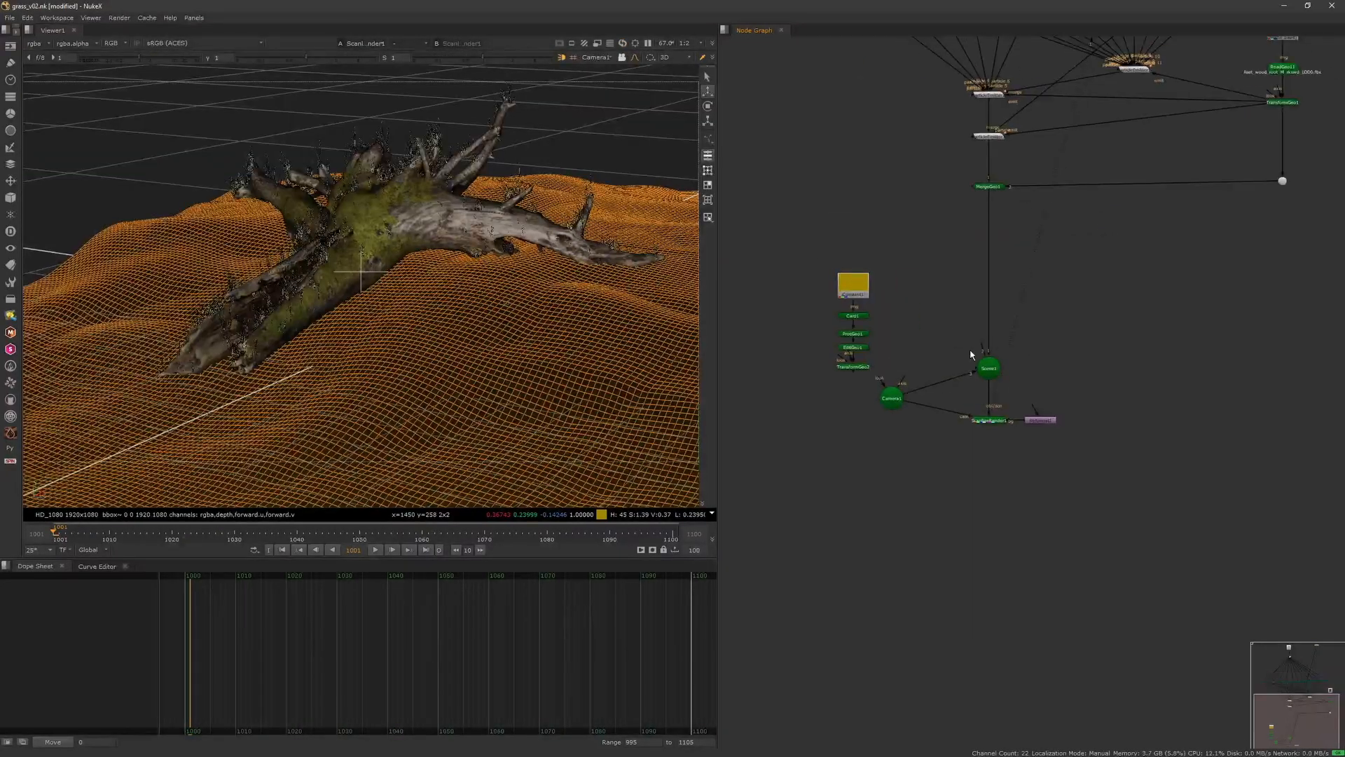
pyautogui.moveTo(967, 366); pyautogui.dragTo(907, 320)
pyautogui.press('Tab')
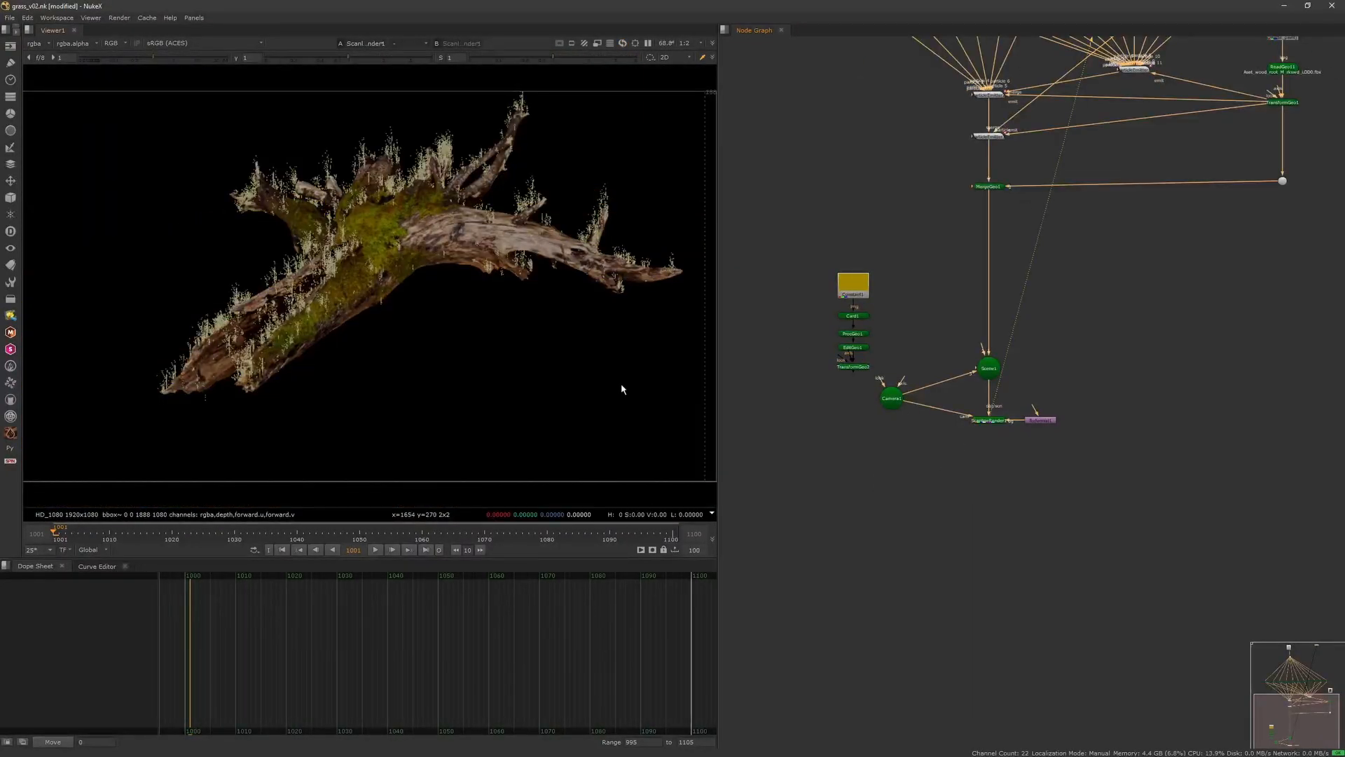
pyautogui.press('f')
pyautogui.scroll(-3, 947, 382)
# - Examine the root texture Read2, the root geometry ReadGeo11 and the ScanlineRender output in turn
pyautogui.scroll(6, 1170, 177)
pyautogui.doubleClick(1049, 204)
pyautogui.click(1001, 85)
pyautogui.press('1')
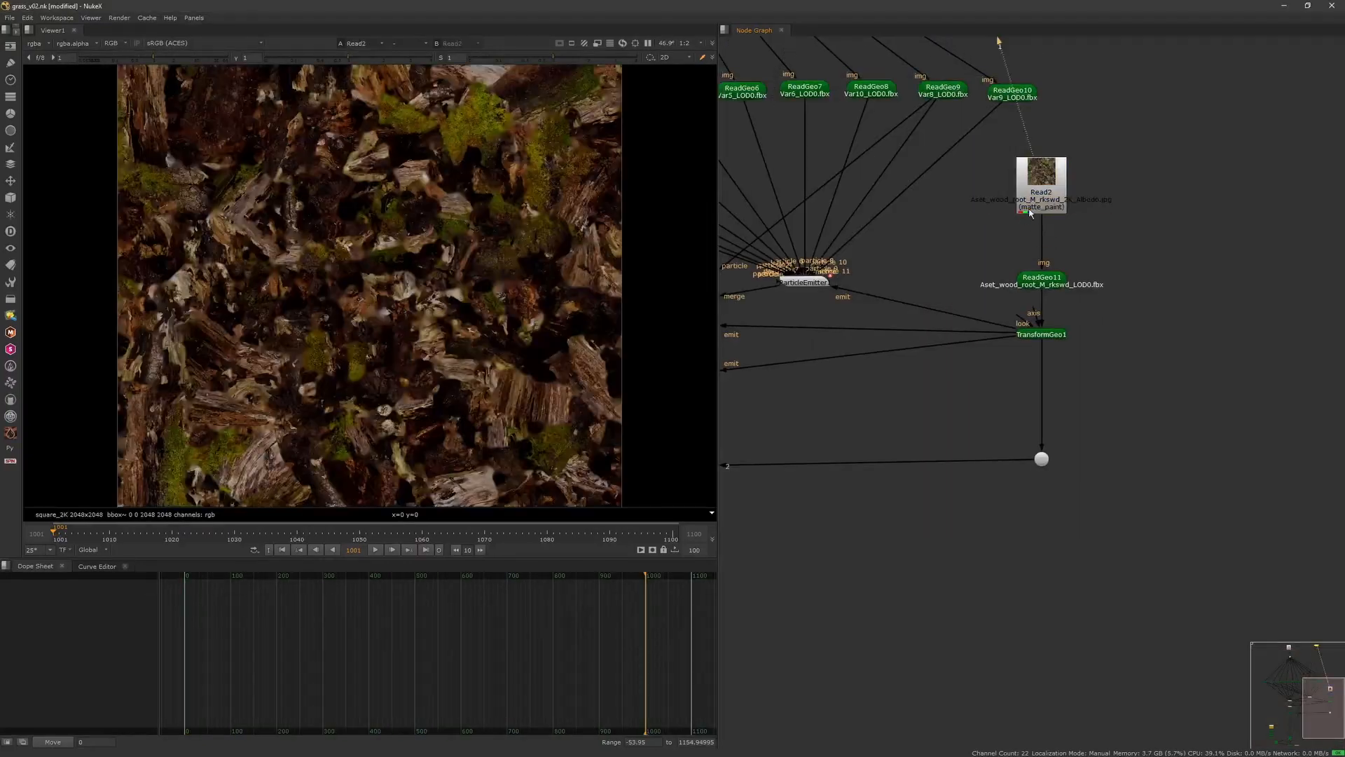
pyautogui.click(1042, 279)
pyautogui.press('1')
pyautogui.keyDown('ctrl'); pyautogui.moveTo(561, 355); pyautogui.dragTo(505, 371); pyautogui.keyUp('ctrl')
pyautogui.scroll(-5, 1058, 271)
pyautogui.scroll(2, 889, 410)
pyautogui.moveTo(889, 410); pyautogui.dragTo(934, 313, button='middle')
pyautogui.click(938, 391)
pyautogui.press('1')
pyautogui.press('Tab')
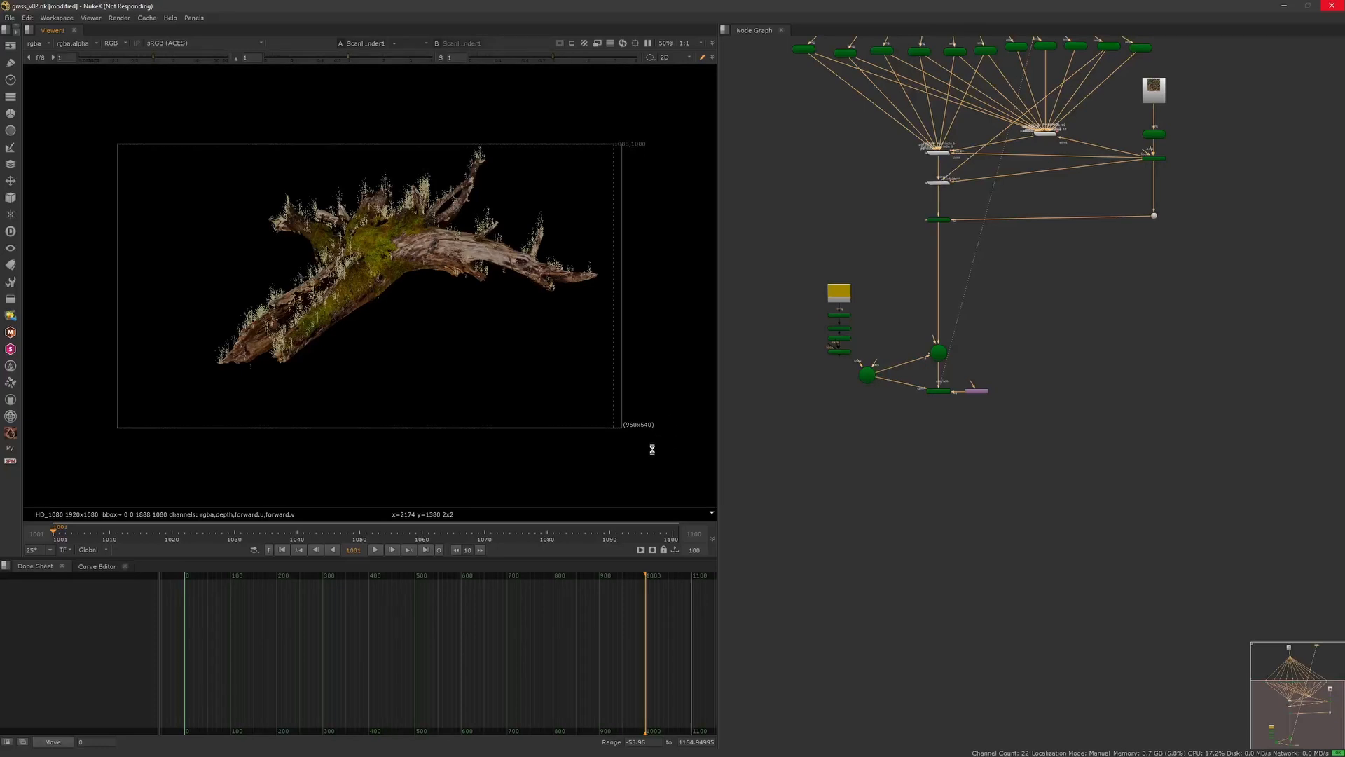
pyautogui.click(695, 63)
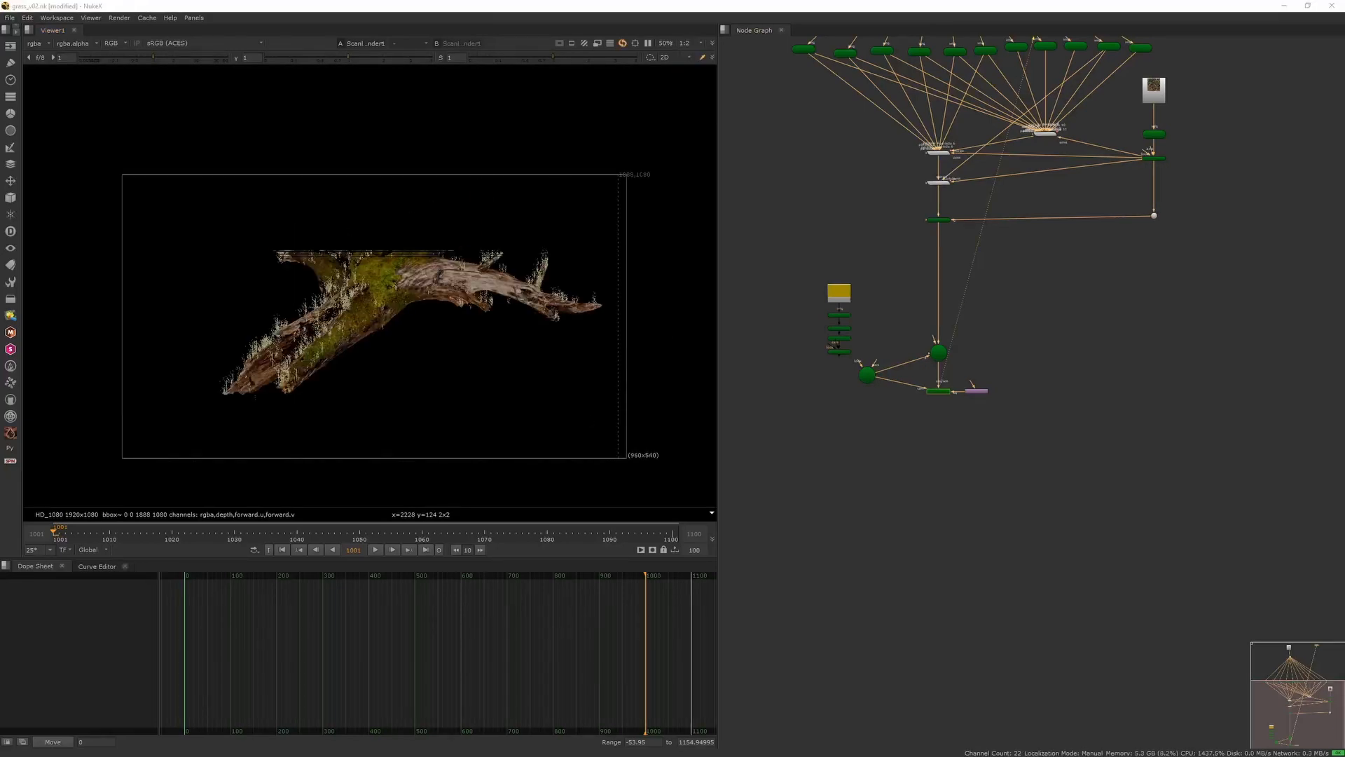
pyautogui.press('Tab')
# - Inspect the grass from the lowest ParticleEmitter alone and the grass-covered root at MergeGeo1
pyautogui.click(938, 183)
pyautogui.press('1')
pyautogui.keyDown('ctrl'); pyautogui.moveTo(542, 317); pyautogui.dragTo(543, 277); pyautogui.keyUp('ctrl')
pyautogui.moveTo(950, 179); pyautogui.dragTo(937, 231, button='middle')
pyautogui.scroll(3, 936, 231)
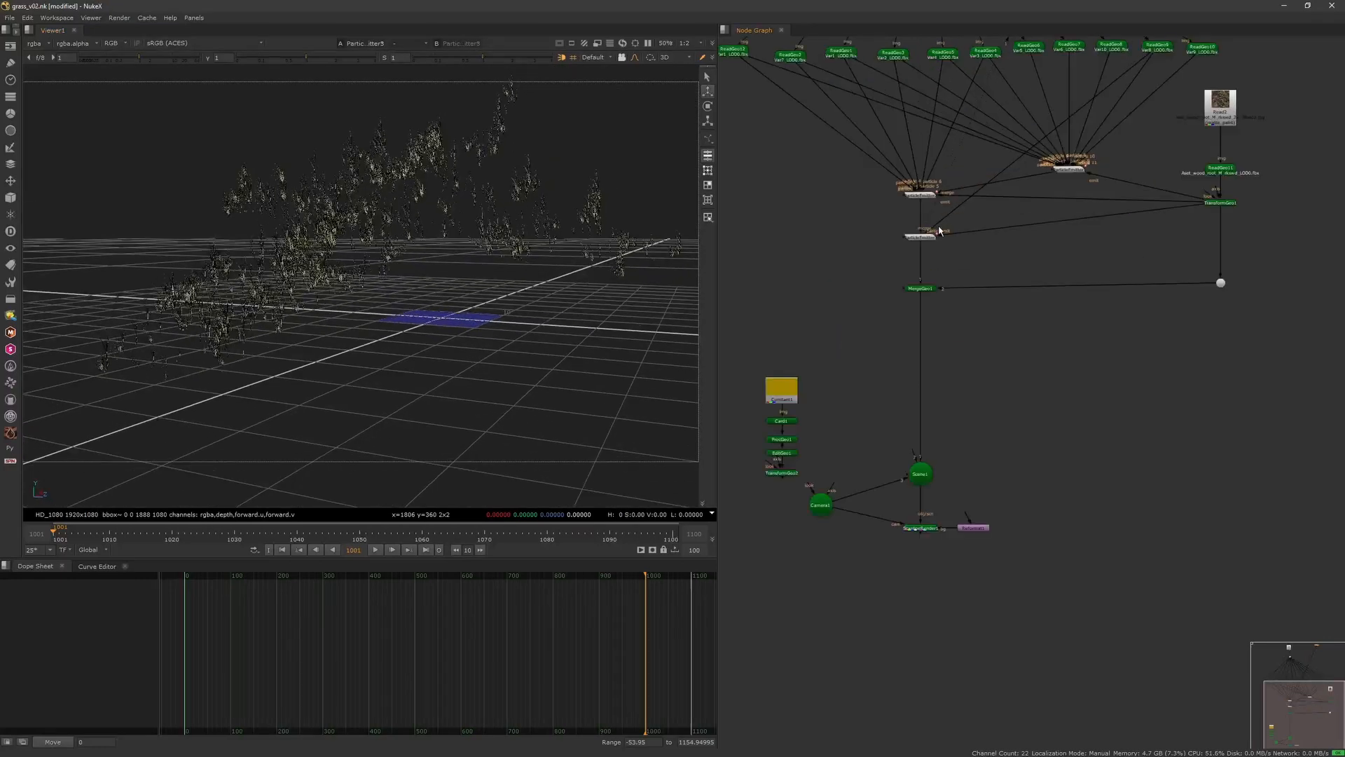
pyautogui.click(927, 297)
pyautogui.press('1')
pyautogui.keyDown('ctrl'); pyautogui.moveTo(513, 322); pyautogui.dragTo(619, 358); pyautogui.keyUp('ctrl')
# - Check ParticleEmitter3's keyed emission rate at frame 1000 and set ParticleEmitter2's random seed to 33
pyautogui.doubleClick(926, 232)
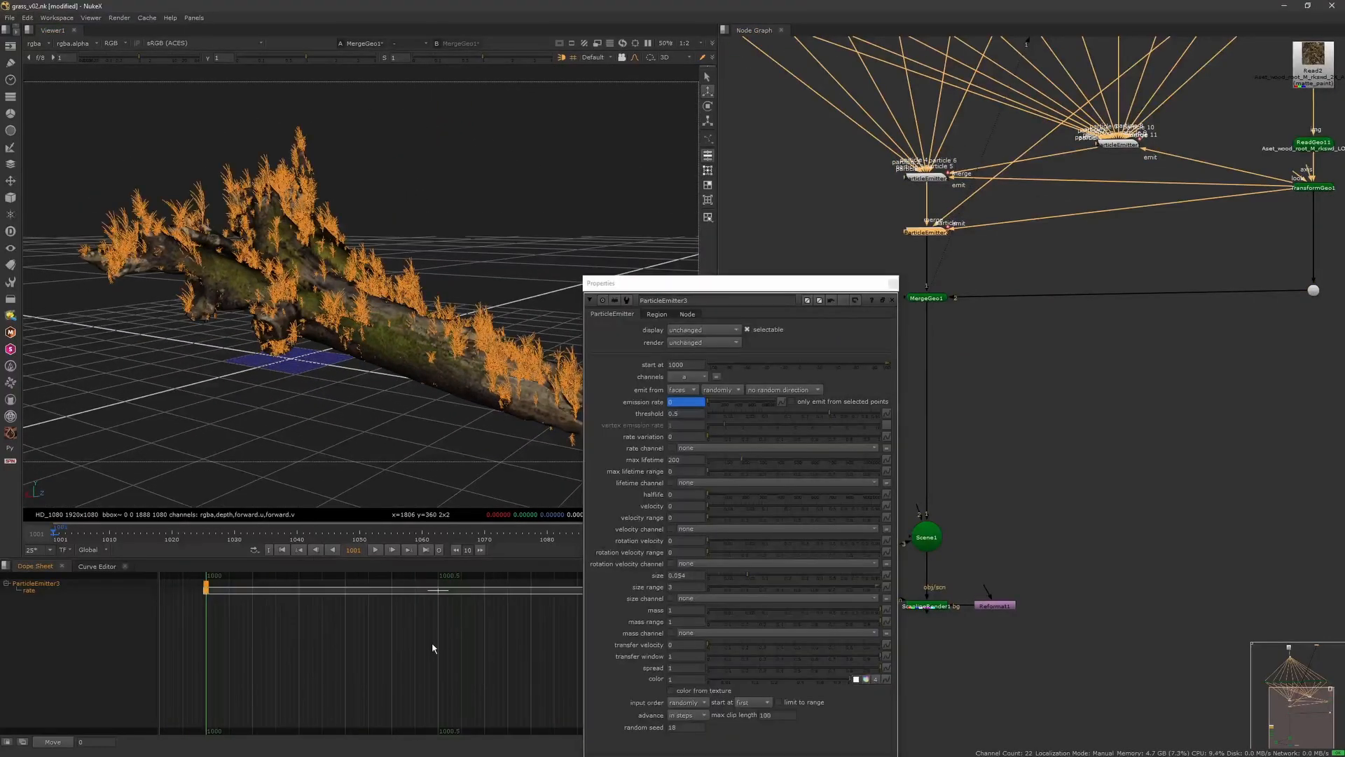
pyautogui.click(316, 551)
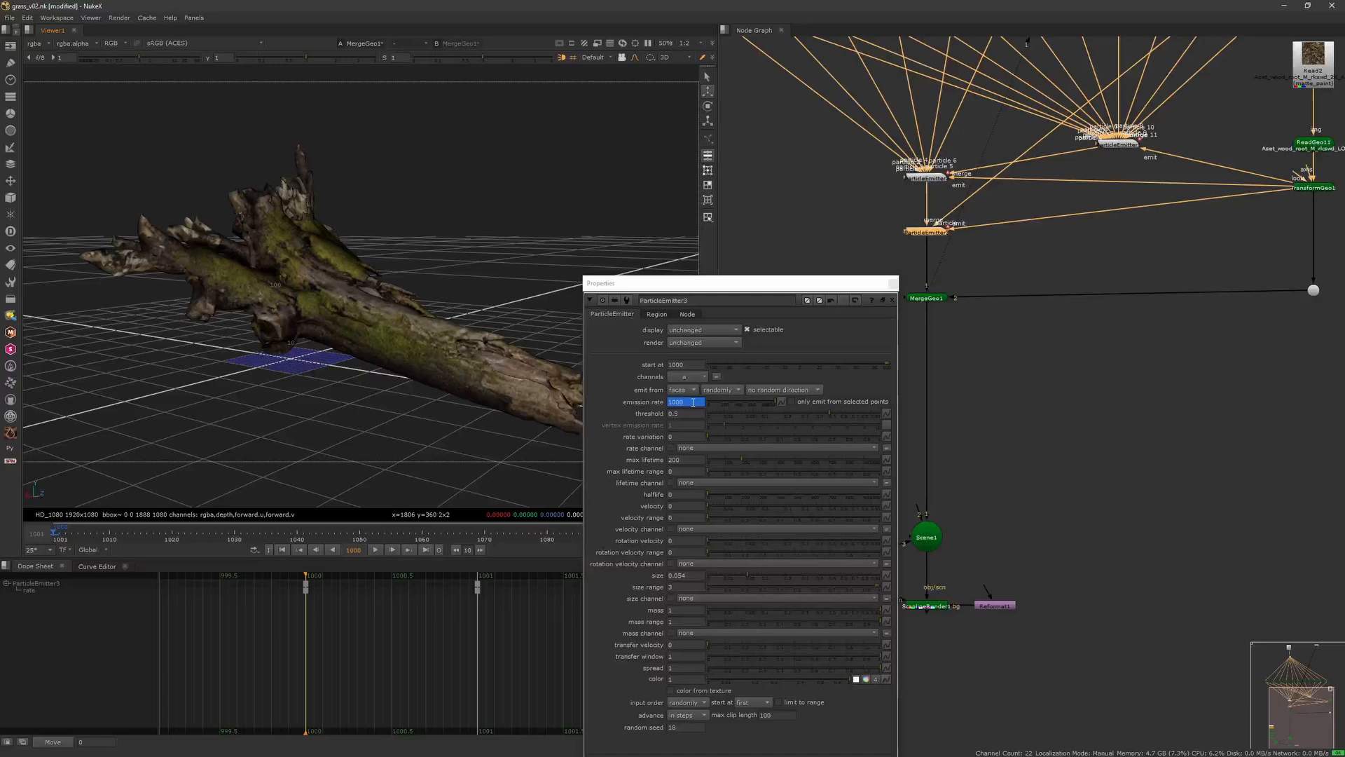
pyautogui.doubleClick(931, 181)
pyautogui.write('3')
pyautogui.press('Return')
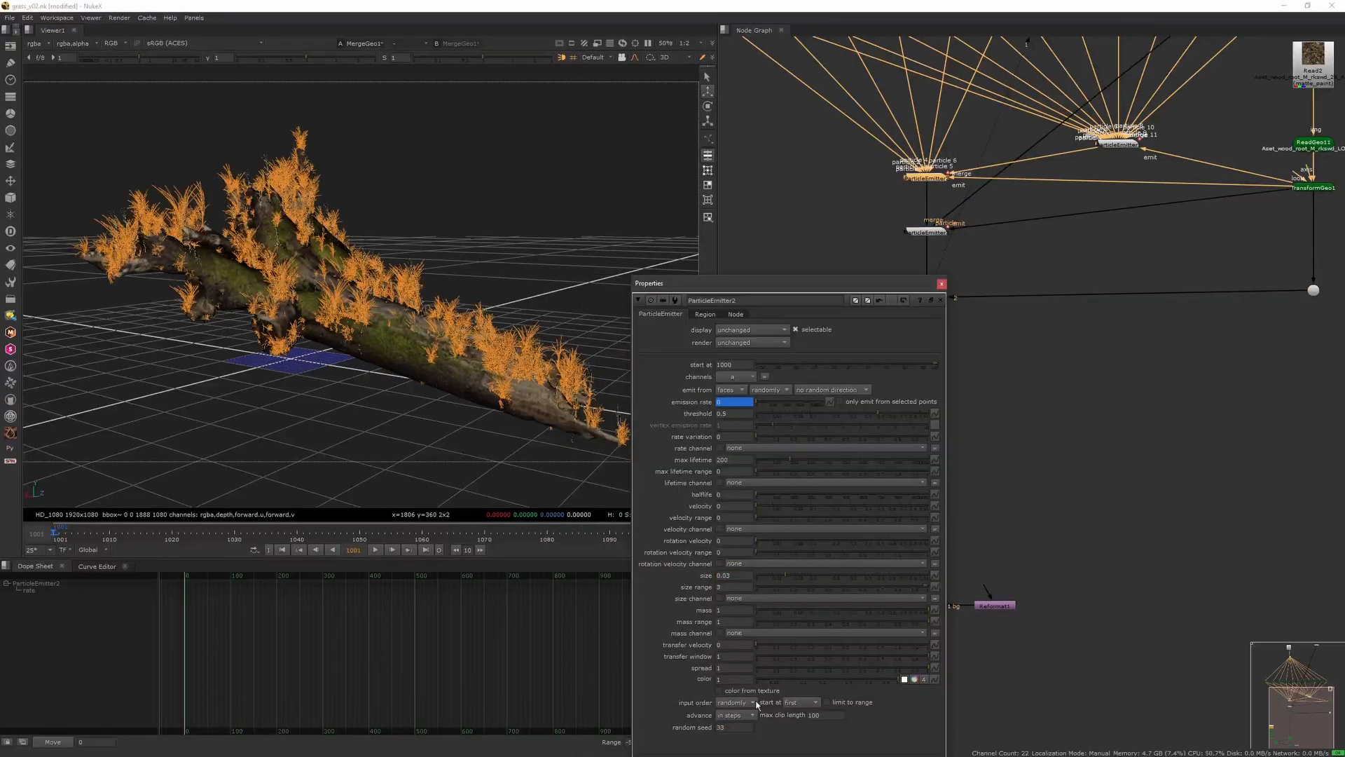
pyautogui.moveTo(553, 393)
pyautogui.keyDown('alt'); pyautogui.mouseDown()
pyautogui.moveTo(456, 414)
pyautogui.moveTo(558, 391)
pyautogui.mouseUp(); pyautogui.keyUp('alt')
pyautogui.click(456, 414)
# - Set ParticleEmitter1's random seed to 45 and slightly increase its particle size
pyautogui.doubleClick(1119, 145)
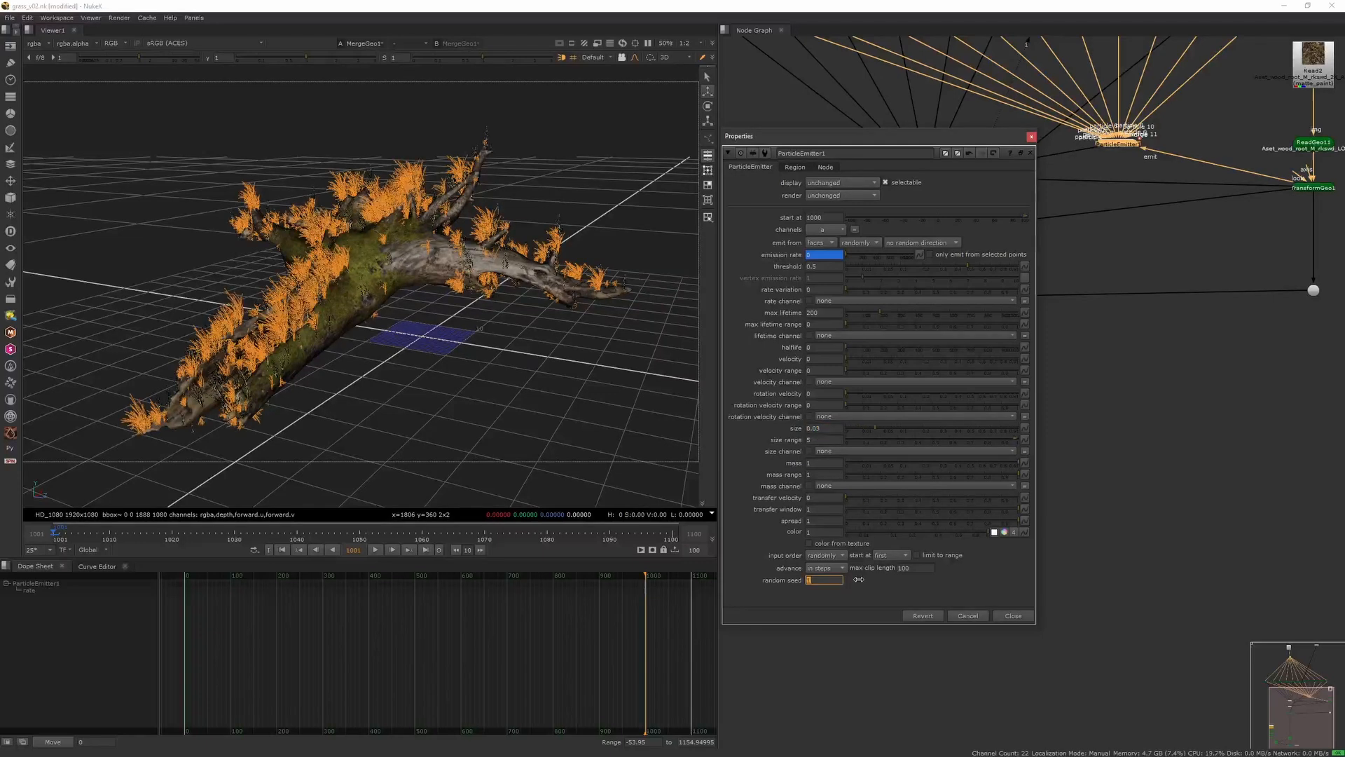
pyautogui.write('45')
pyautogui.press('Return')
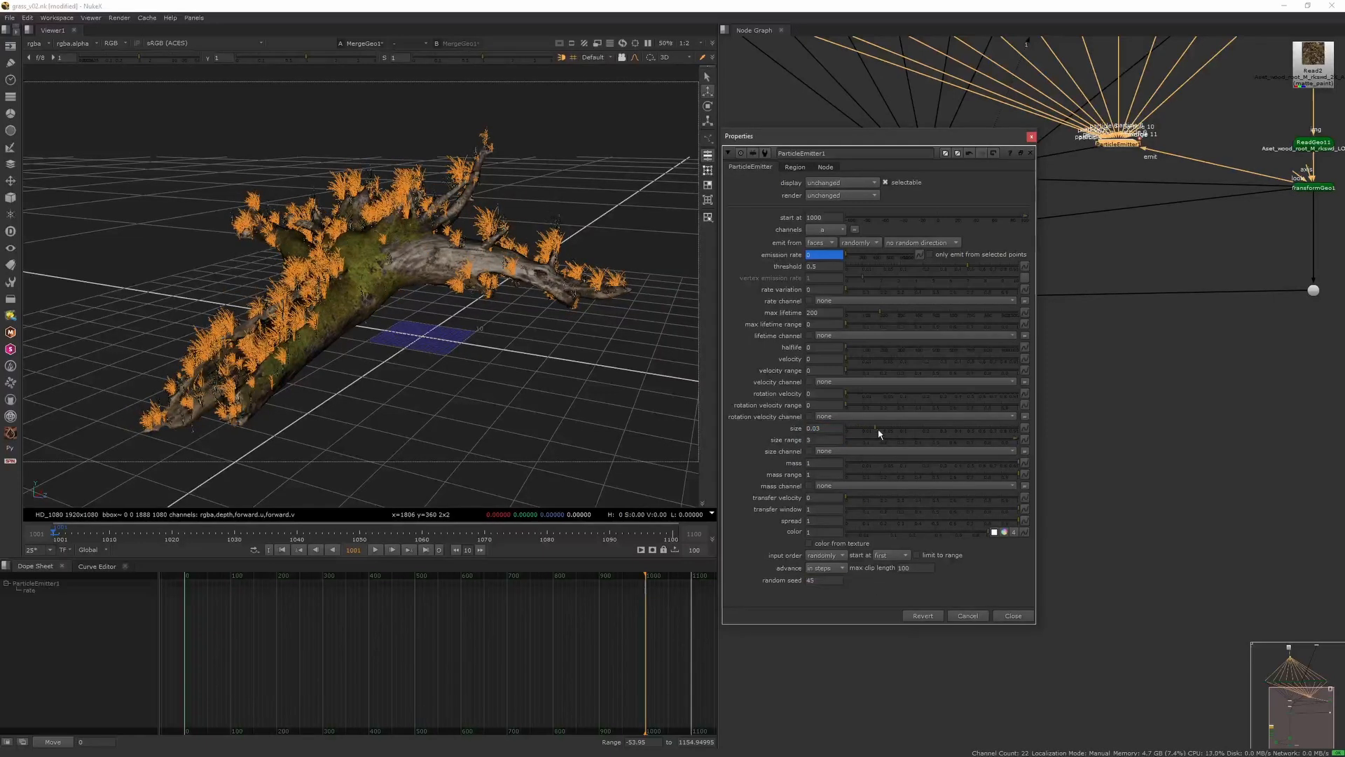
pyautogui.moveTo(879, 430)
pyautogui.mouseDown()
pyautogui.moveTo(902, 428)
pyautogui.moveTo(885, 430)
pyautogui.mouseUp()
pyautogui.click(540, 389)
pyautogui.keyDown('alt'); pyautogui.moveTo(540, 389); pyautogui.dragTo(631, 383); pyautogui.keyUp('alt')
pyautogui.click(1030, 152)
# - Frame the root from a low side angle in 3D and create a second camera from that view
pyautogui.moveTo(919, 596); pyautogui.dragTo(935, 476, button='middle')
pyautogui.click(930, 486)
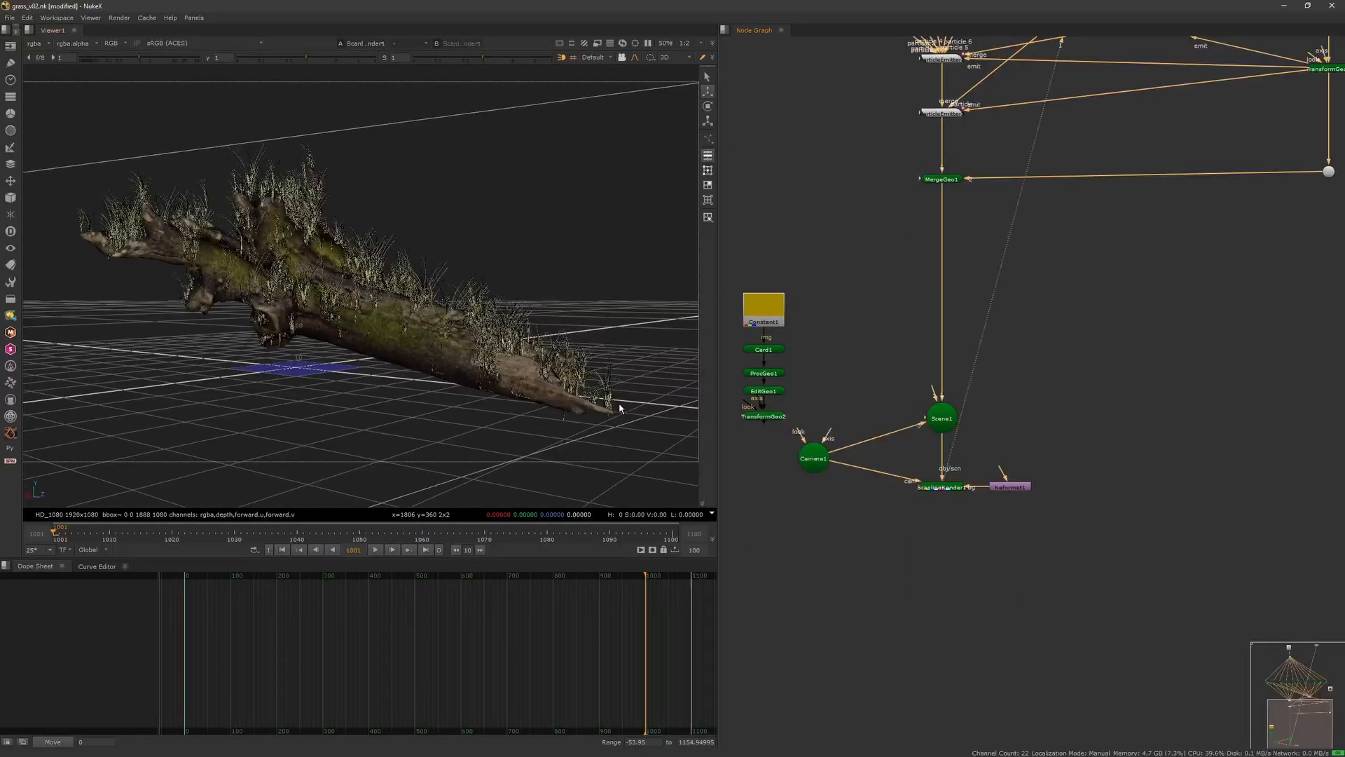
pyautogui.keyDown('alt'); pyautogui.moveTo(619, 409); pyautogui.dragTo(594, 418, button='middle'); pyautogui.keyUp('alt')
pyautogui.click(606, 58)
pyautogui.click(621, 87)
pyautogui.click(913, 382)
# - Replace Camera1 with Camera2 as input to Scene1 and the ScanlineRender, and view the render
pyautogui.moveTo(942, 492); pyautogui.dragTo(859, 534)
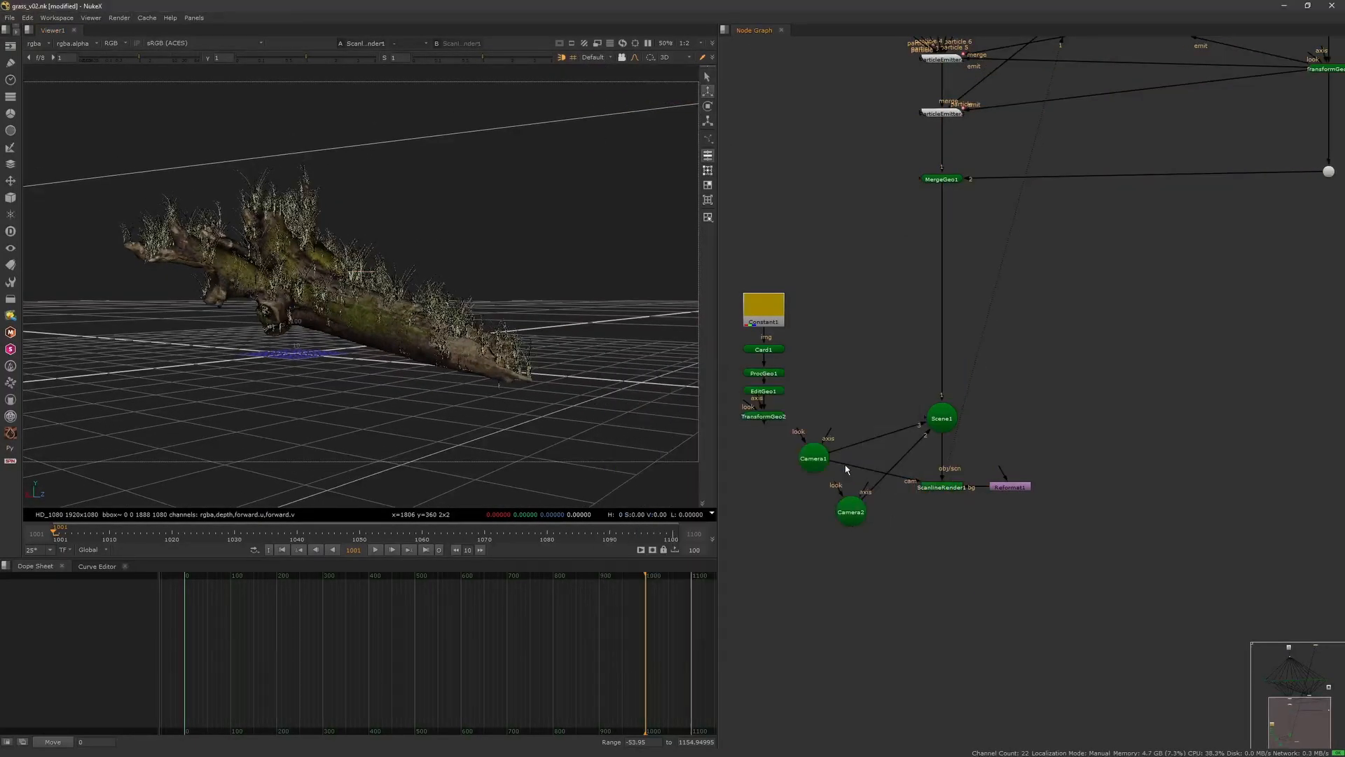
pyautogui.hotkey('ctrl', 'a')
pyautogui.press('Tab')
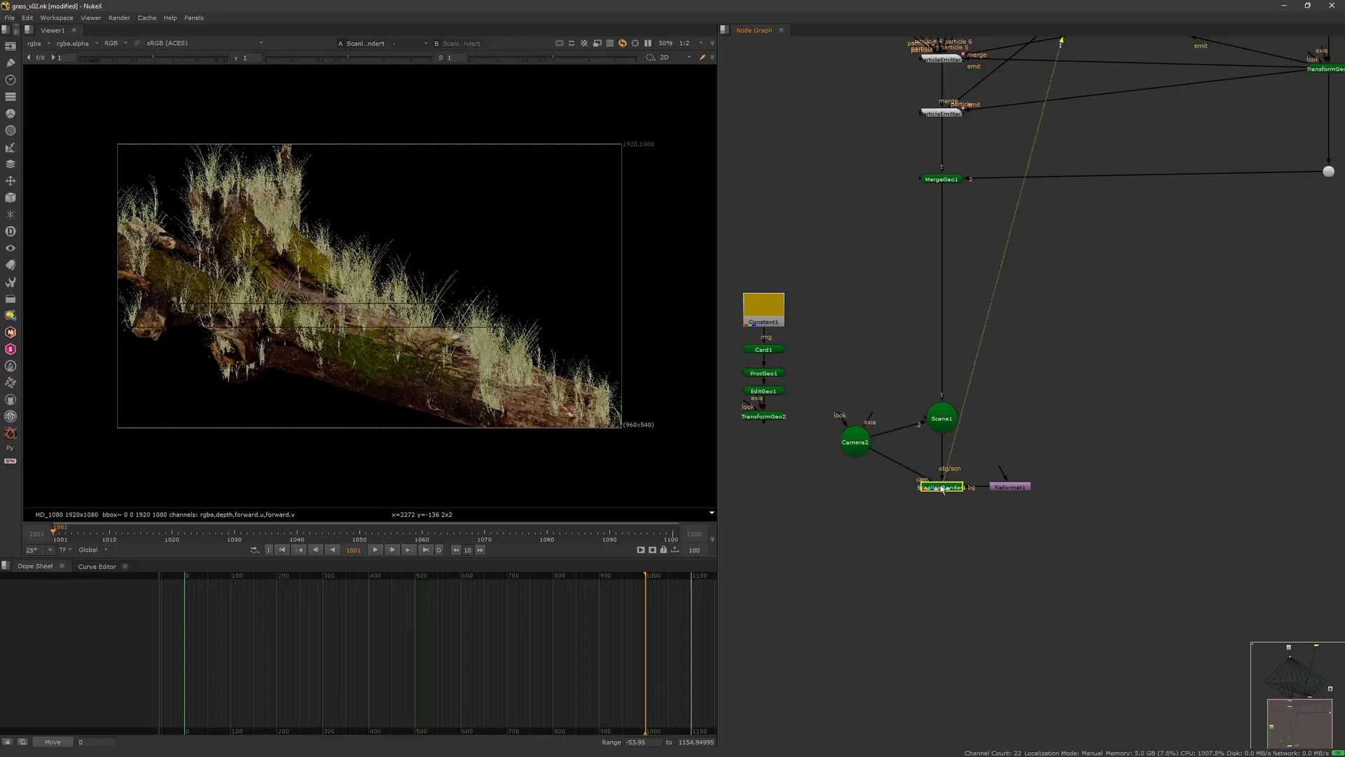
pyautogui.press('1')
# - View Scene1 and move the disconnected terrain node chain farther from the camera node
pyautogui.click(1110, 339)
pyautogui.moveTo(919, 311); pyautogui.dragTo(1009, 303, button='middle')
pyautogui.moveTo(791, 240); pyautogui.dragTo(884, 418)
pyautogui.moveTo(853, 308); pyautogui.dragTo(804, 262)
# - Add a Light node, place it beside Scene1 and connect it to the scene
pyautogui.click(1154, 291)
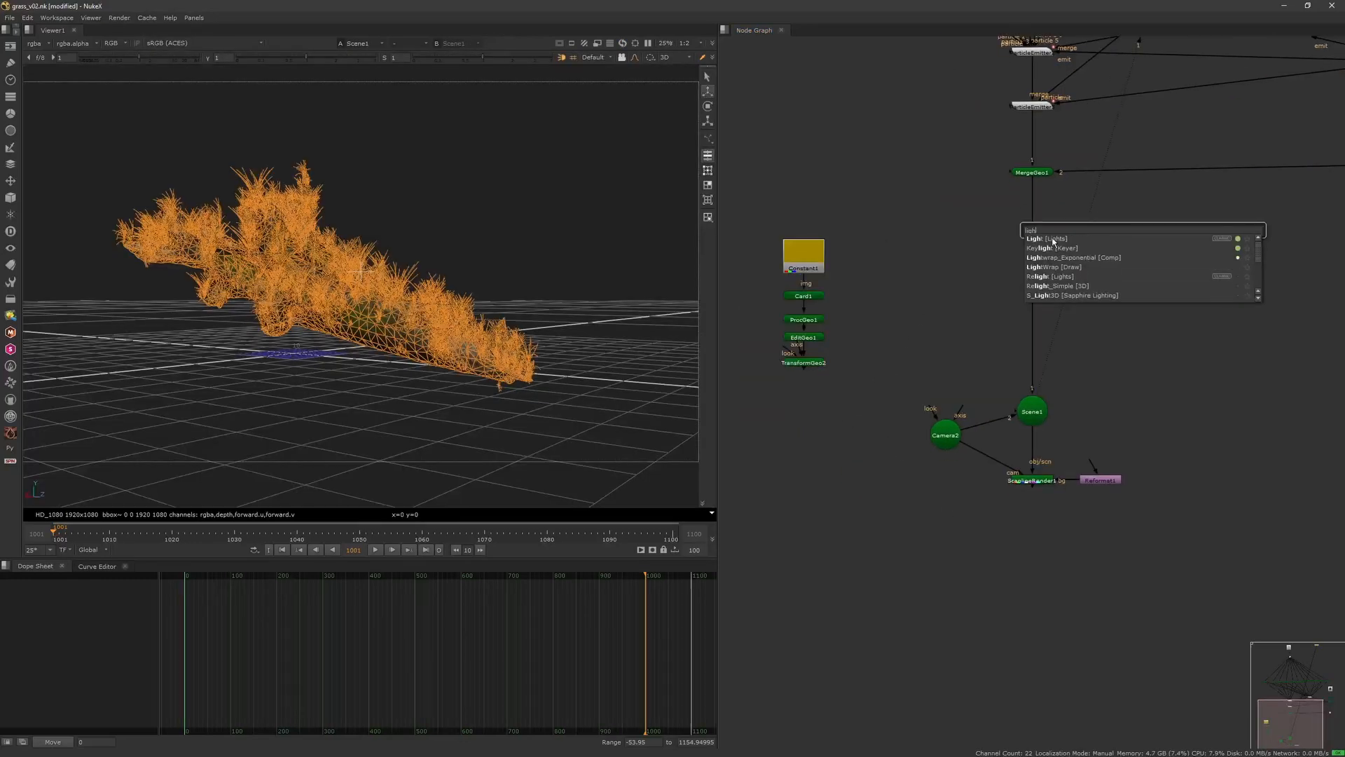
pyautogui.click(1052, 241)
pyautogui.moveTo(1158, 310); pyautogui.dragTo(1140, 391)
pyautogui.doubleClick(1140, 391)
# - Place the point light above and beside the root, at about 49.2 on Y and -75.6 on Z
pyautogui.scroll(-3, 376, 406)
pyautogui.keyDown('ctrl'); pyautogui.moveTo(376, 406); pyautogui.dragTo(294, 462); pyautogui.keyUp('ctrl')
pyautogui.moveTo(345, 231); pyautogui.dragTo(331, 124)
pyautogui.keyDown('ctrl'); pyautogui.moveTo(448, 318); pyautogui.dragTo(463, 241); pyautogui.keyUp('ctrl')
pyautogui.moveTo(266, 187); pyautogui.dragTo(511, 213)
pyautogui.keyDown('ctrl'); pyautogui.moveTo(490, 232); pyautogui.dragTo(463, 318); pyautogui.keyUp('ctrl')
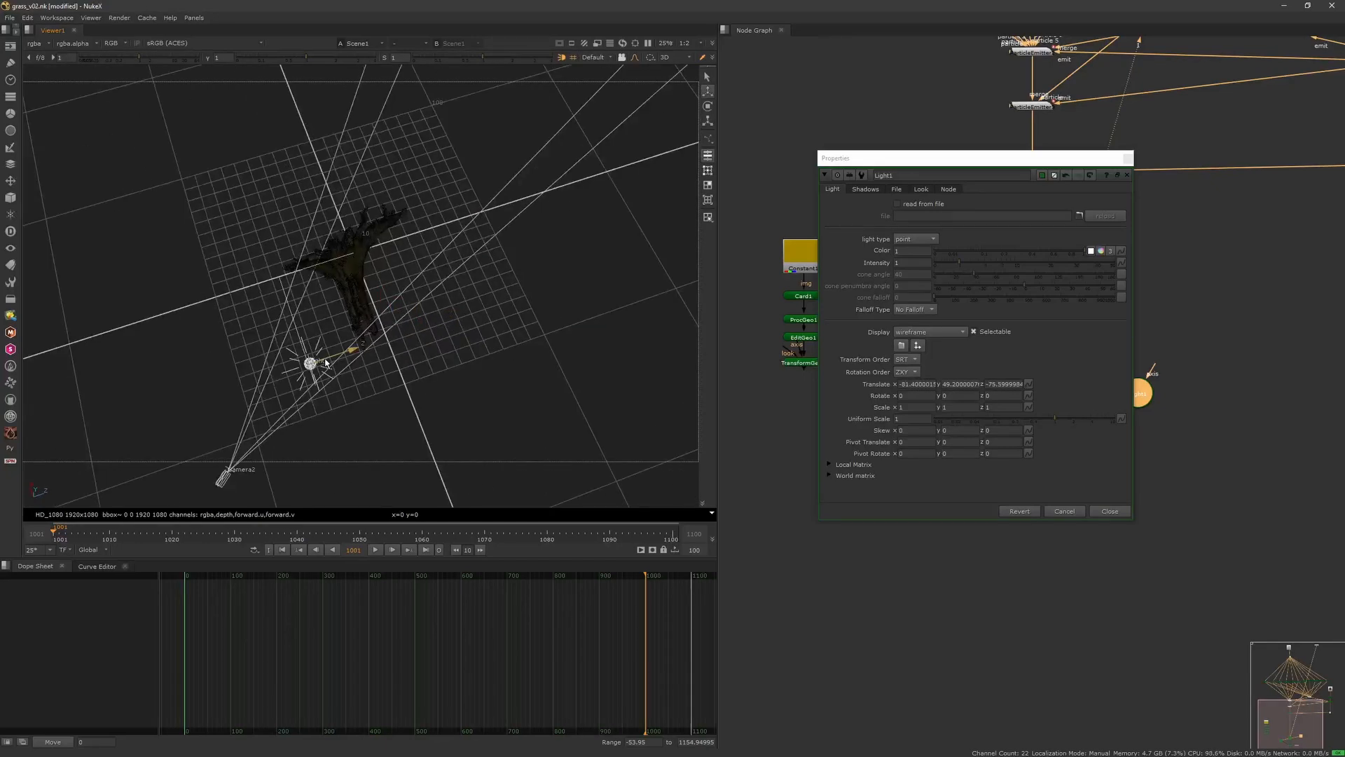
# - Look through Camera2 and set the light's intensity to about 4.1
pyautogui.keyDown('ctrl'); pyautogui.moveTo(327, 363); pyautogui.dragTo(448, 183); pyautogui.keyUp('ctrl')
pyautogui.click(596, 57)
pyautogui.click(601, 82)
pyautogui.moveTo(973, 263); pyautogui.dragTo(986, 268)
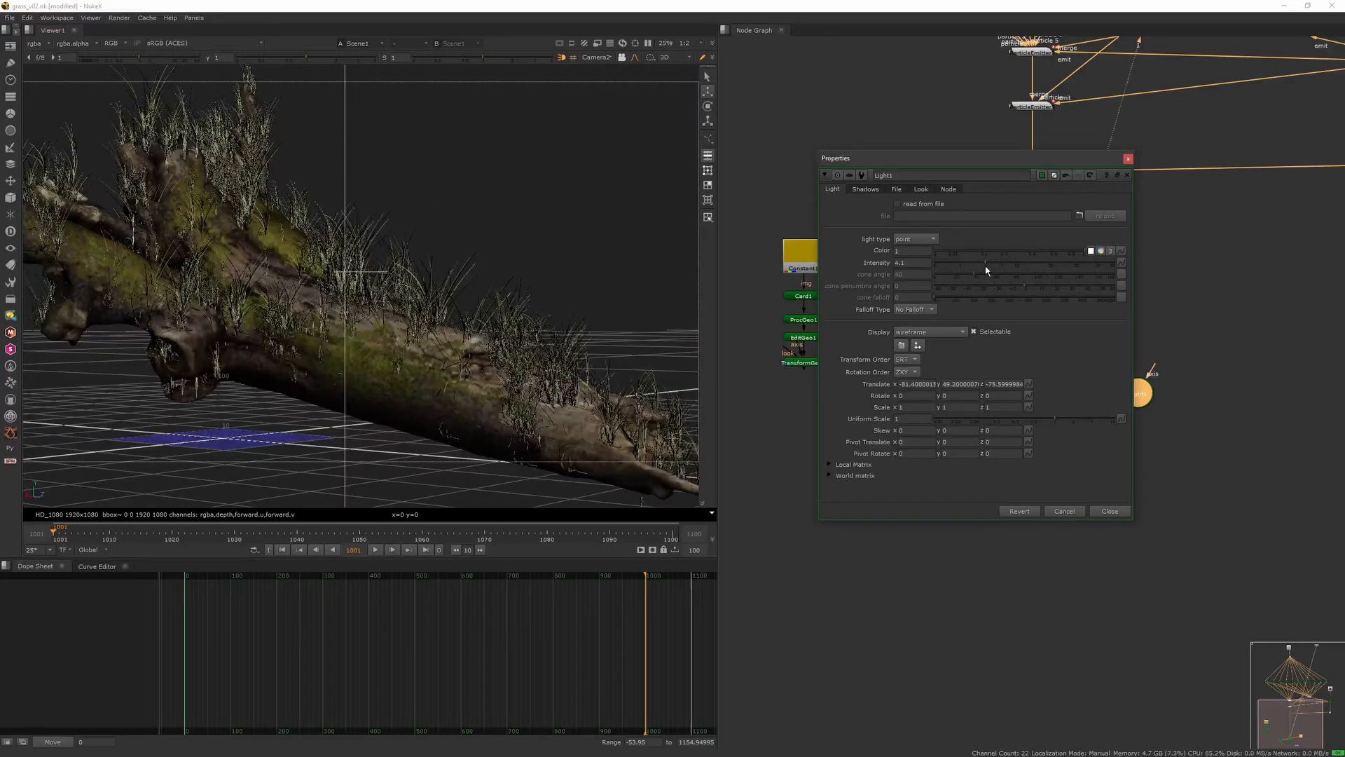
pyautogui.click(1128, 175)
# - View the lit ScanlineRender output and examine the full frame of the grassy root
pyautogui.click(1032, 480)
pyautogui.press('1')
pyautogui.click(1003, 327)
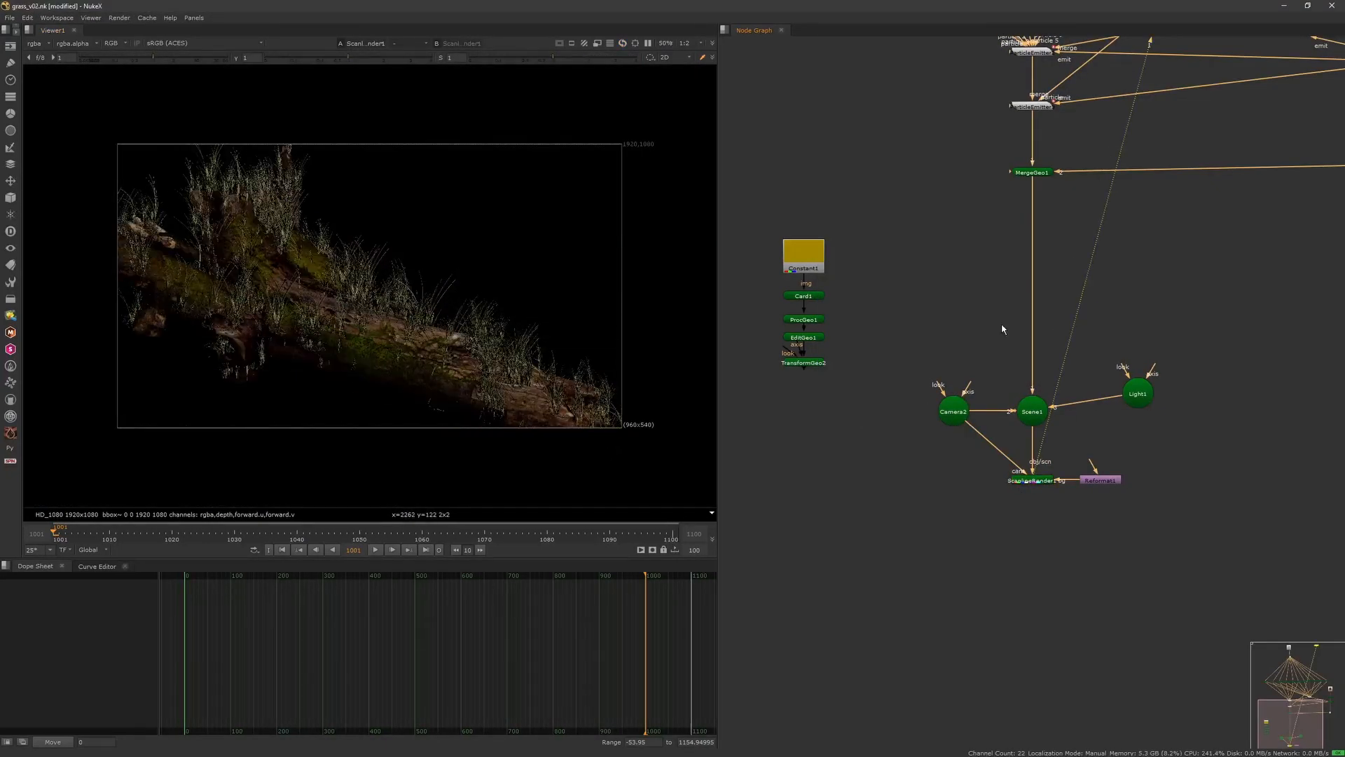
pyautogui.moveTo(525, 373)
pyautogui.mouseDown(button='middle')
pyautogui.moveTo(538, 370)
pyautogui.moveTo(525, 378)
pyautogui.mouseUp(button='middle')
pyautogui.press('f')
pyautogui.press('-')
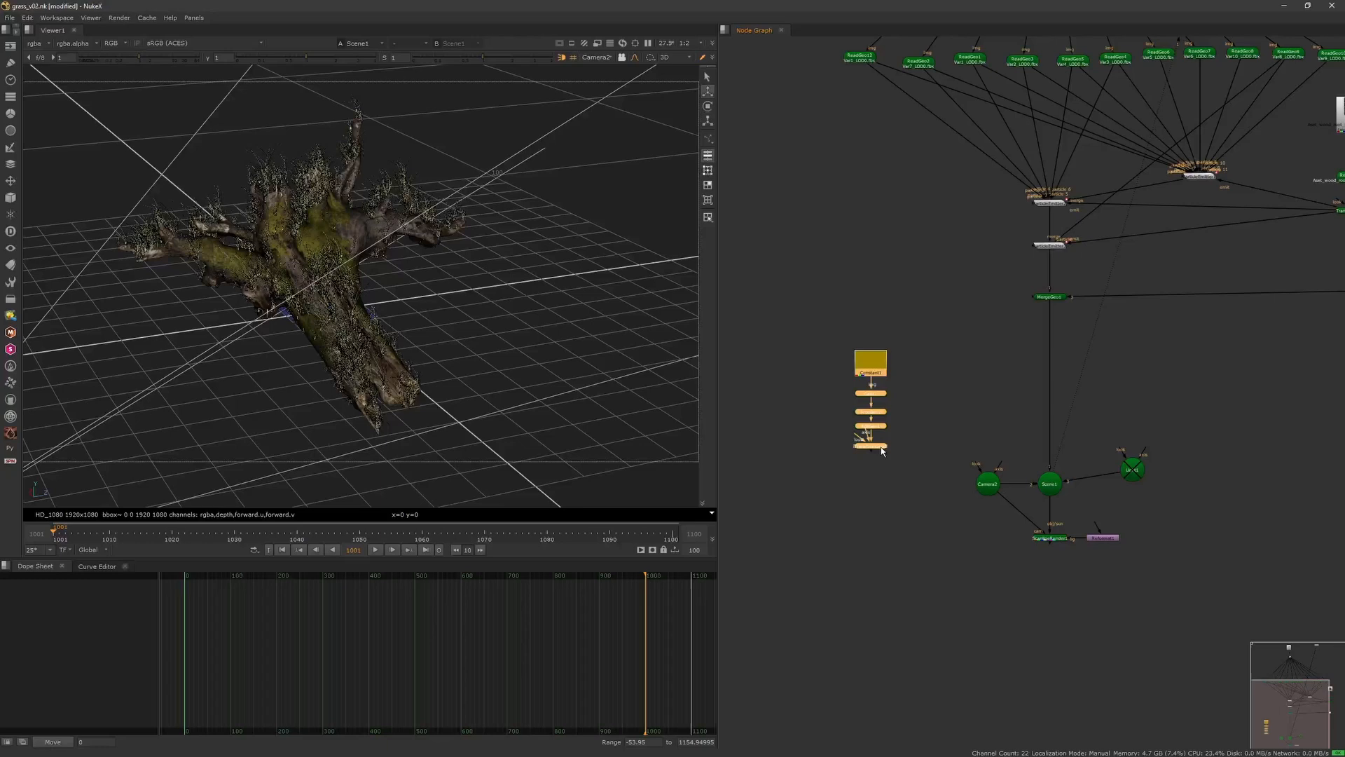
# - Duplicate the main grass ParticleEmitter, emit it from the terrain's TransformGeo2 with ReadGeo12 as its particle, and view it
pyautogui.moveTo(881, 449); pyautogui.dragTo(863, 313)
pyautogui.moveTo(887, 314); pyautogui.dragTo(904, 405, button='middle')
pyautogui.click(1071, 289)
pyautogui.hotkey('ctrl', 'c')
pyautogui.hotkey('ctrl', 'v')
pyautogui.scroll(2, 984, 392)
pyautogui.moveTo(971, 389); pyautogui.dragTo(900, 391)
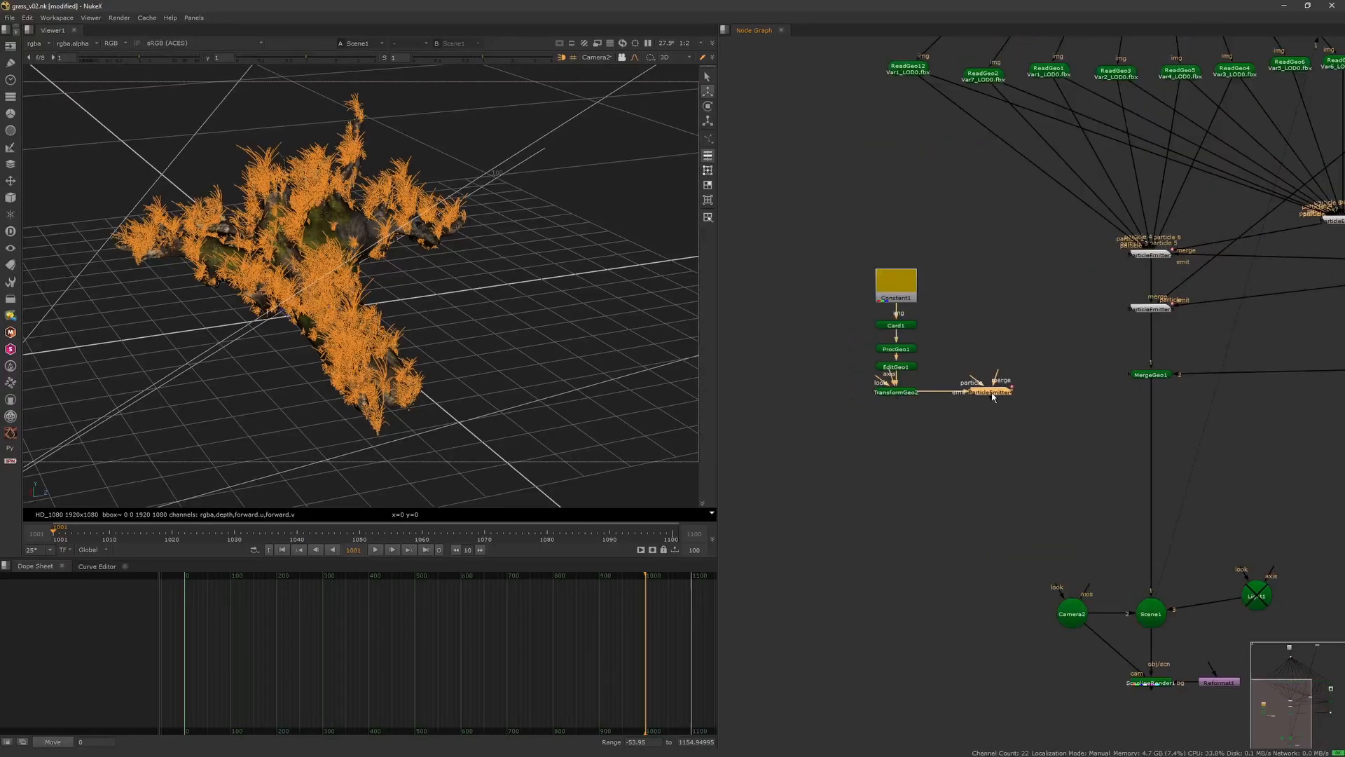
pyautogui.press('1')
# - Set the duplicated emitter's particle size to 0.02 and adjust its size range while checking frames 1000 and 1001
pyautogui.doubleClick(1003, 394)
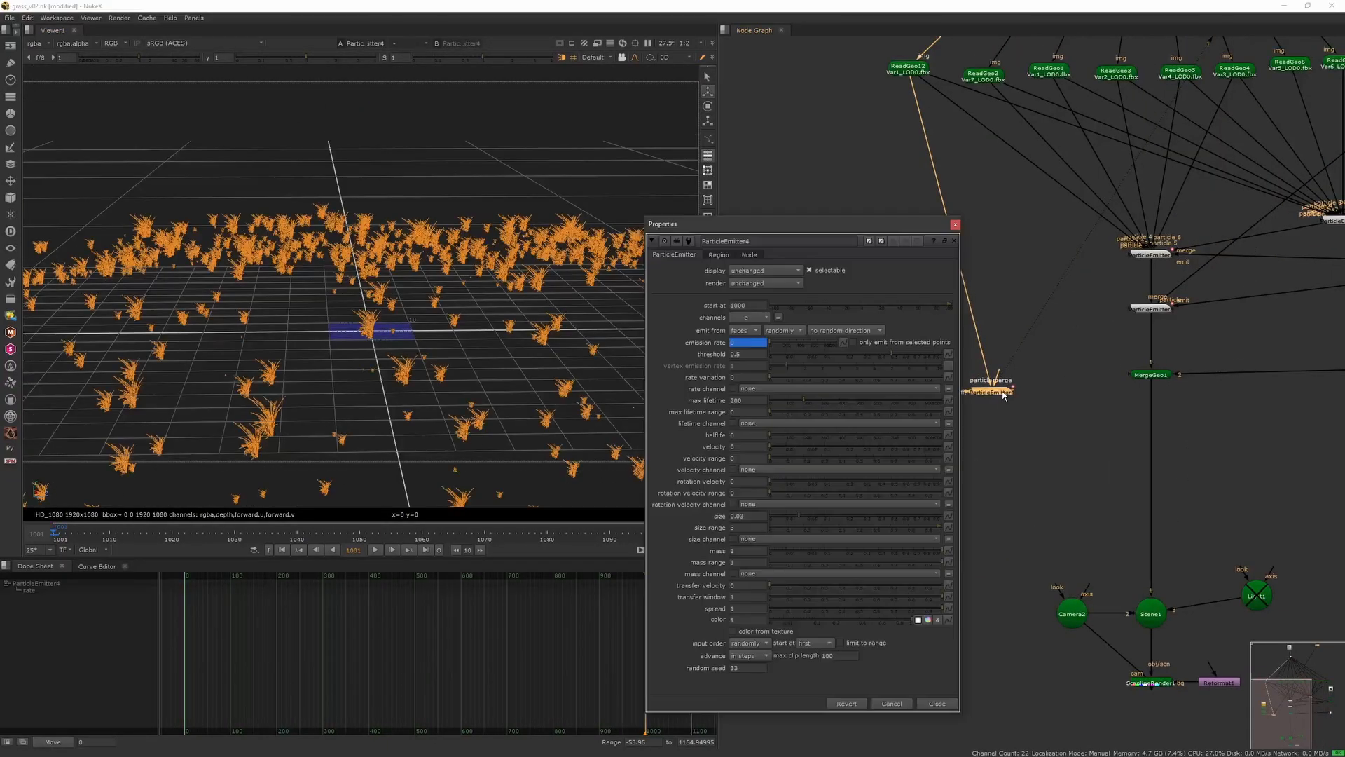
pyautogui.click(326, 550)
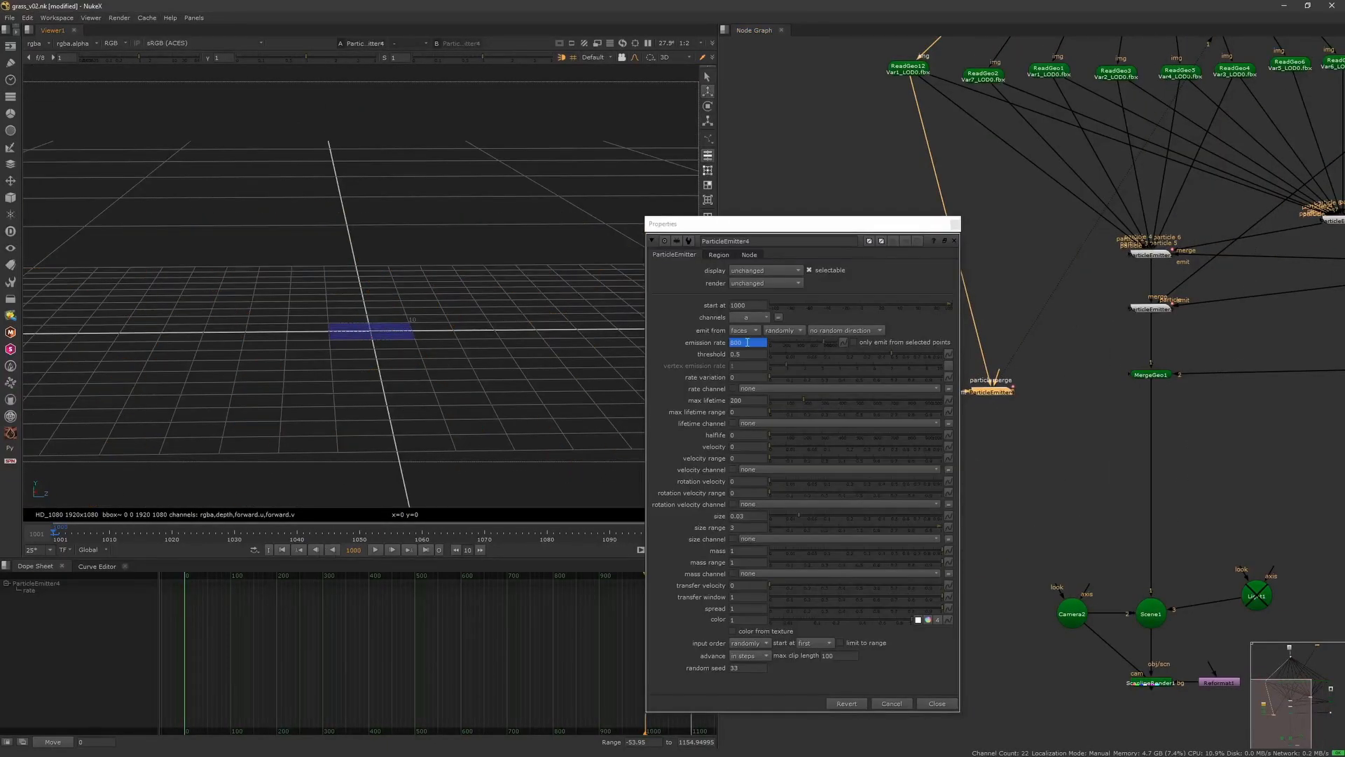
pyautogui.click(392, 550)
pyautogui.keyDown('ctrl'); pyautogui.moveTo(553, 378); pyautogui.dragTo(501, 386); pyautogui.keyUp('ctrl')
pyautogui.moveTo(799, 516); pyautogui.dragTo(794, 517)
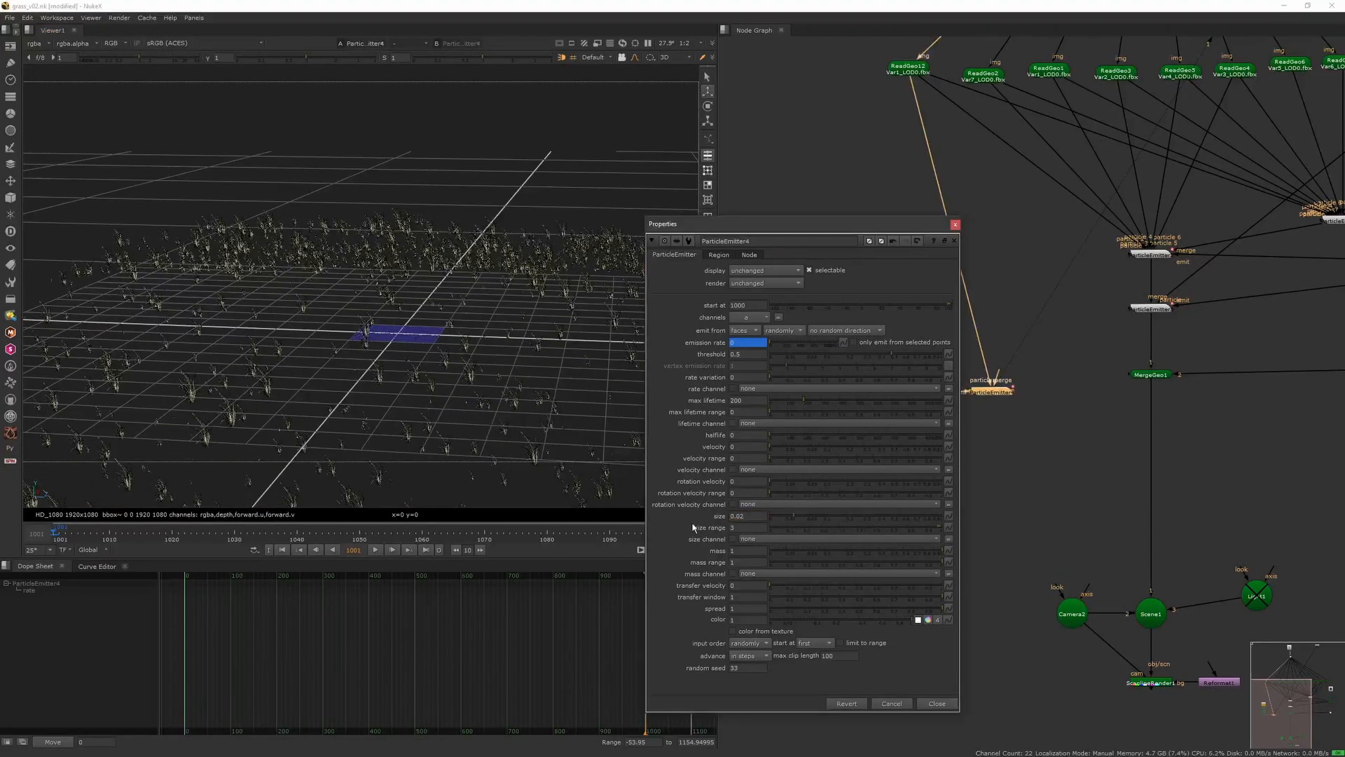
pyautogui.keyDown('ctrl'); pyautogui.moveTo(395, 344); pyautogui.dragTo(421, 392); pyautogui.keyUp('ctrl')
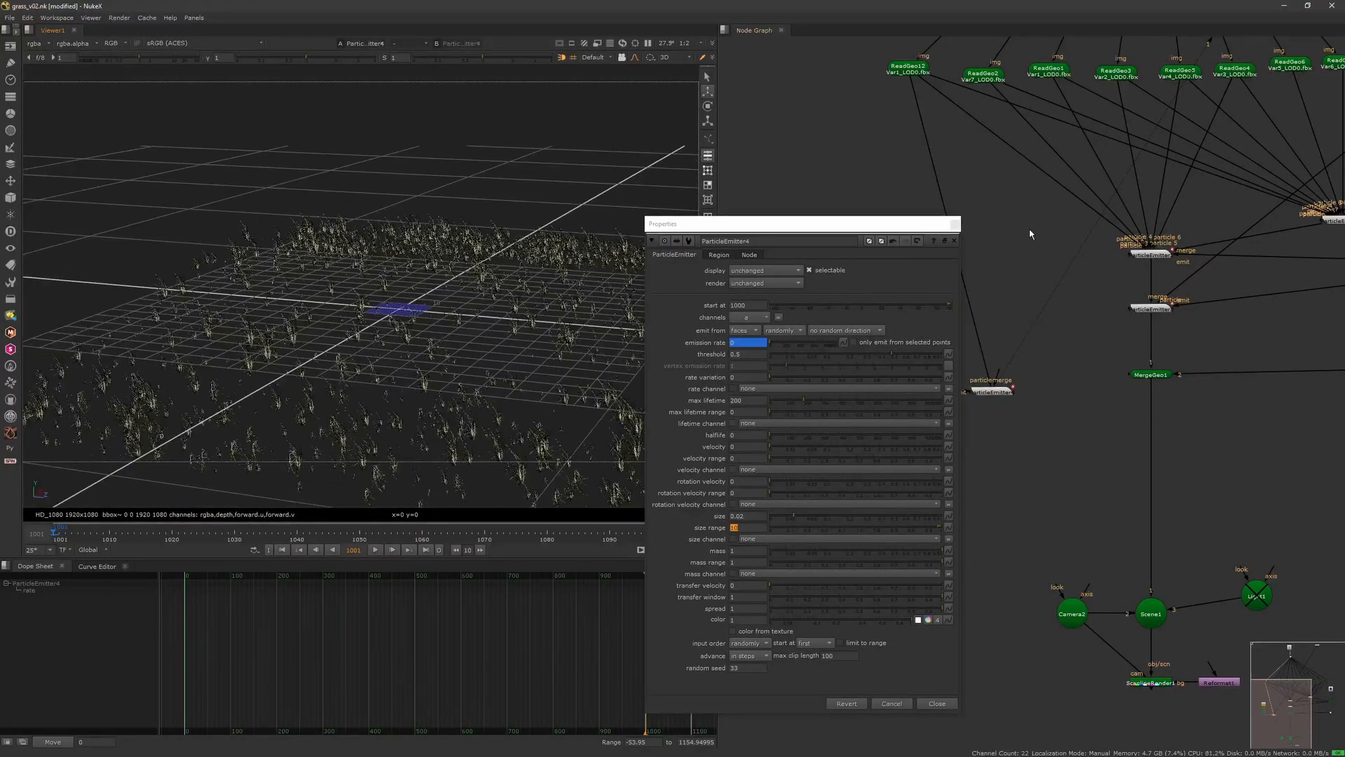
pyautogui.click(955, 224)
# - Add a TransformGeo node below ReadGeo12, view the single grass clump and adjust the node's settings
pyautogui.click(924, 217)
pyautogui.press('Tab')
pyautogui.write('trg')
pyautogui.press('Return')
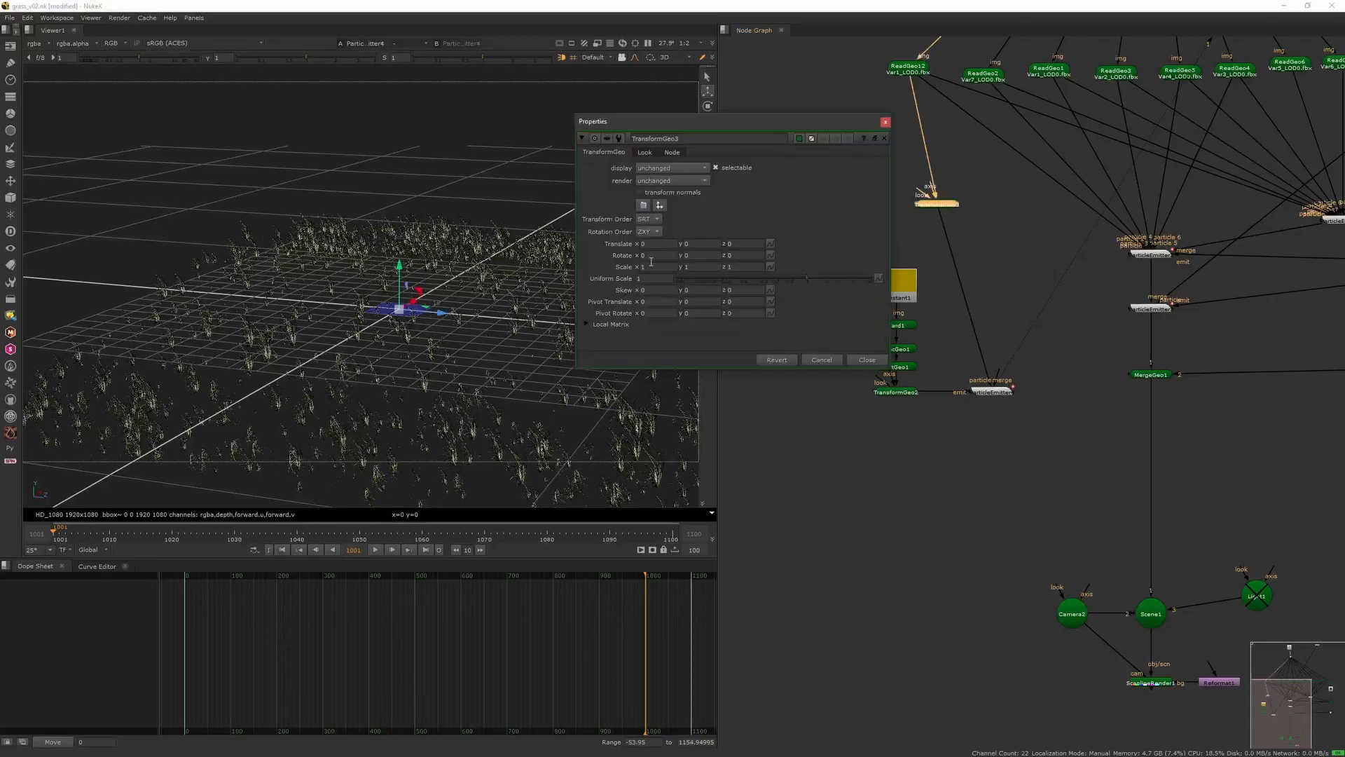
pyautogui.press('1')
pyautogui.click(694, 255)
pyautogui.click(678, 169)
pyautogui.click(674, 193)
pyautogui.click(885, 122)
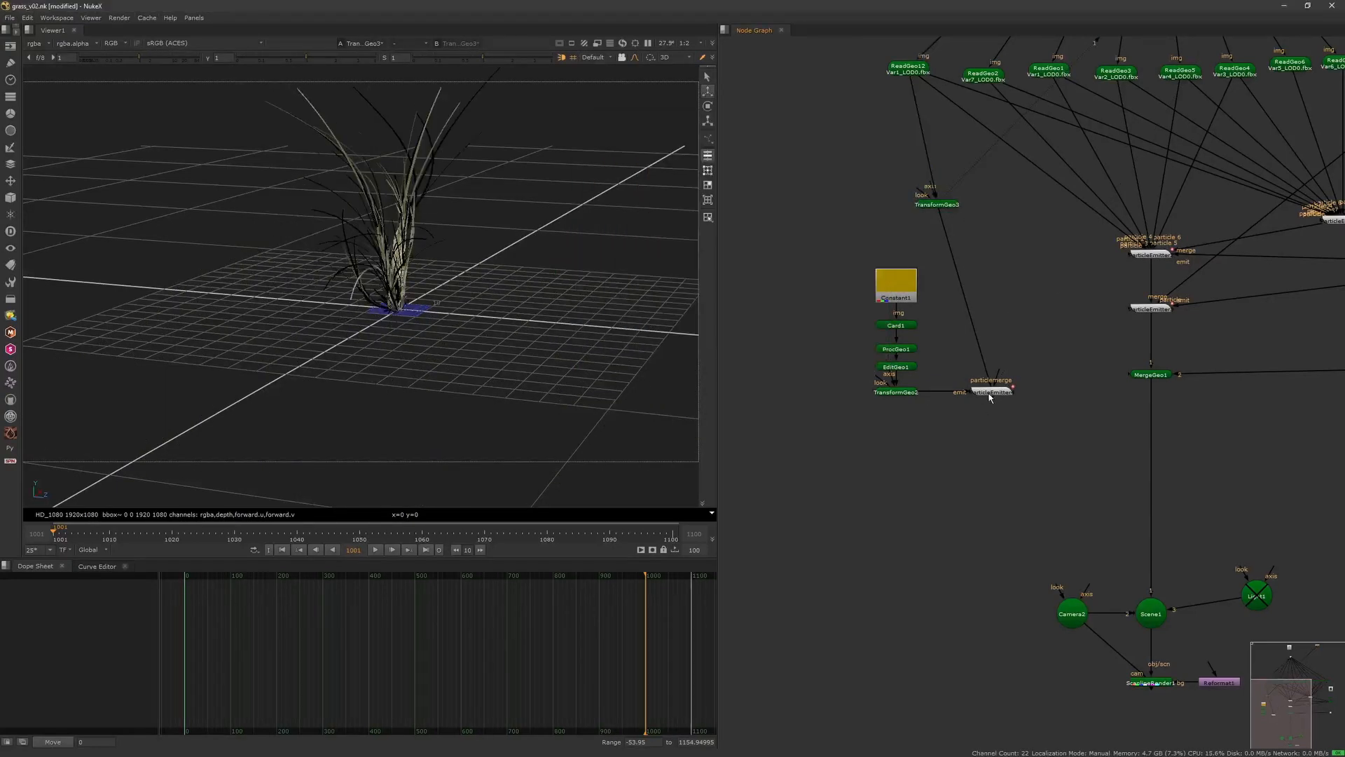
# - Place the emitter on the other side of the terrain stack and feed it from both ReadGeo12 and TransformGeo3
pyautogui.click(991, 392)
pyautogui.press('1')
pyautogui.click(944, 205)
pyautogui.keyDown('ctrl'); pyautogui.click(900, 392); pyautogui.keyUp('ctrl')
pyautogui.keyDown('shift'); pyautogui.moveTo(999, 393); pyautogui.dragTo(945, 393); pyautogui.keyUp('shift')
pyautogui.keyDown('ctrl'); pyautogui.moveTo(858, 394); pyautogui.dragTo(1050, 395); pyautogui.keyUp('ctrl')
pyautogui.click(926, 336)
pyautogui.click(925, 404)
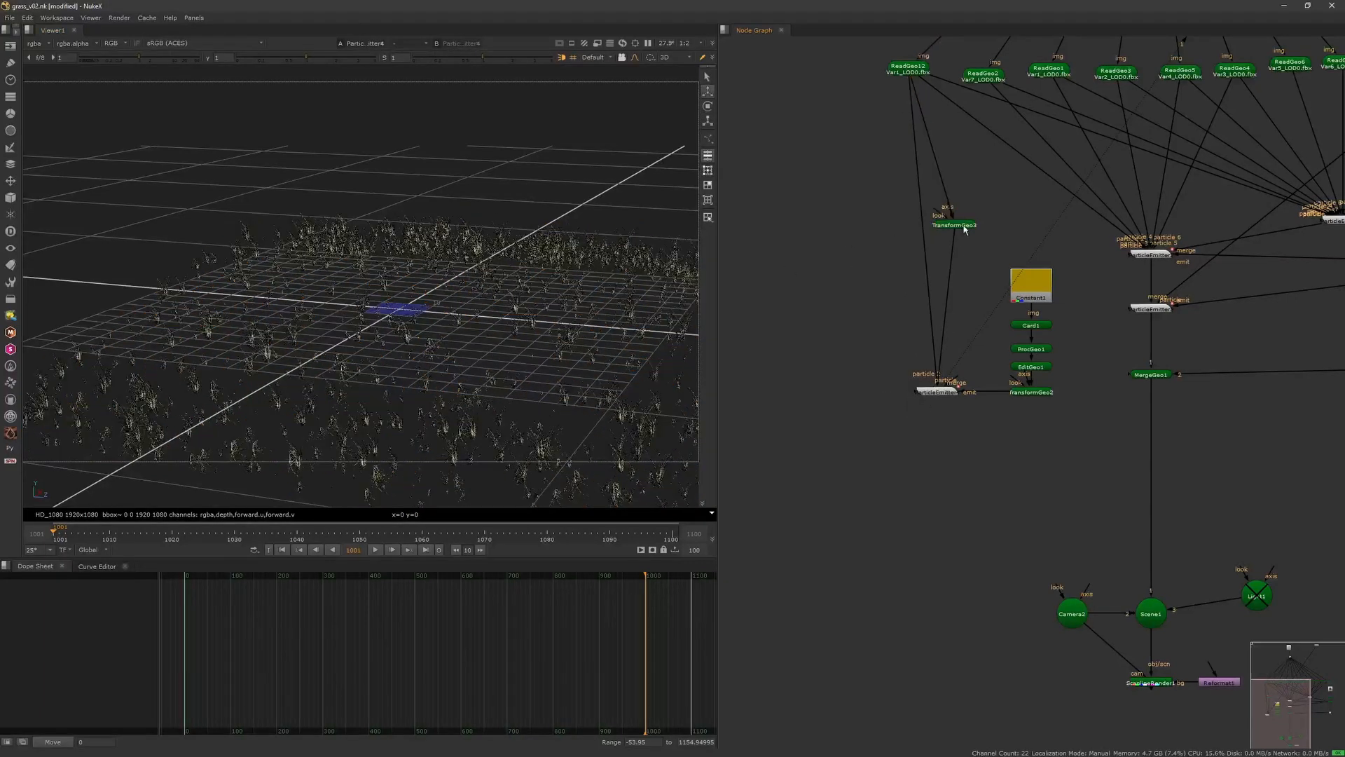
# - Paste another TransformGeo under ReadGeo2 and connect ReadGeo2 to the terrain emitter as an additional particle
pyautogui.hotkey('ctrl', 'v')
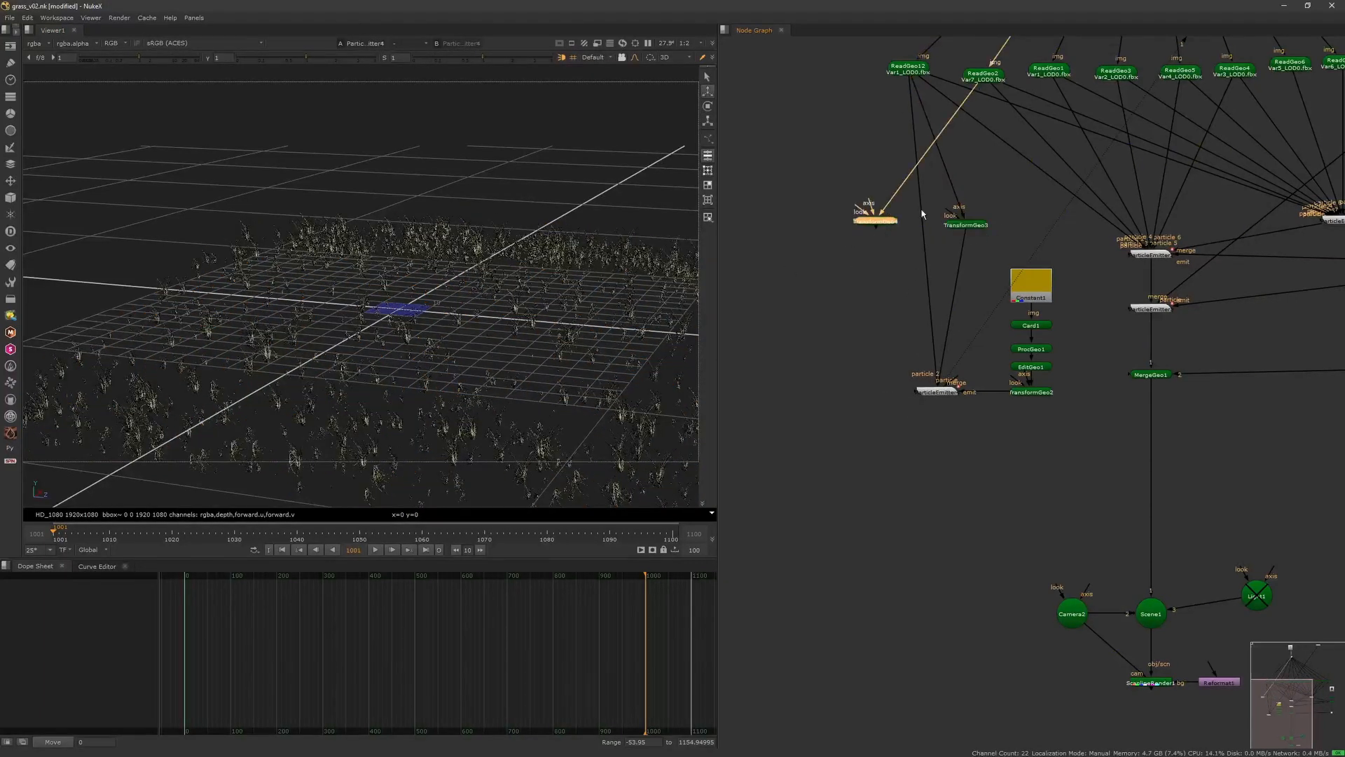
pyautogui.moveTo(917, 392); pyautogui.dragTo(982, 79)
pyautogui.click(1021, 436)
pyautogui.moveTo(1022, 438); pyautogui.dragTo(967, 405, button='middle')
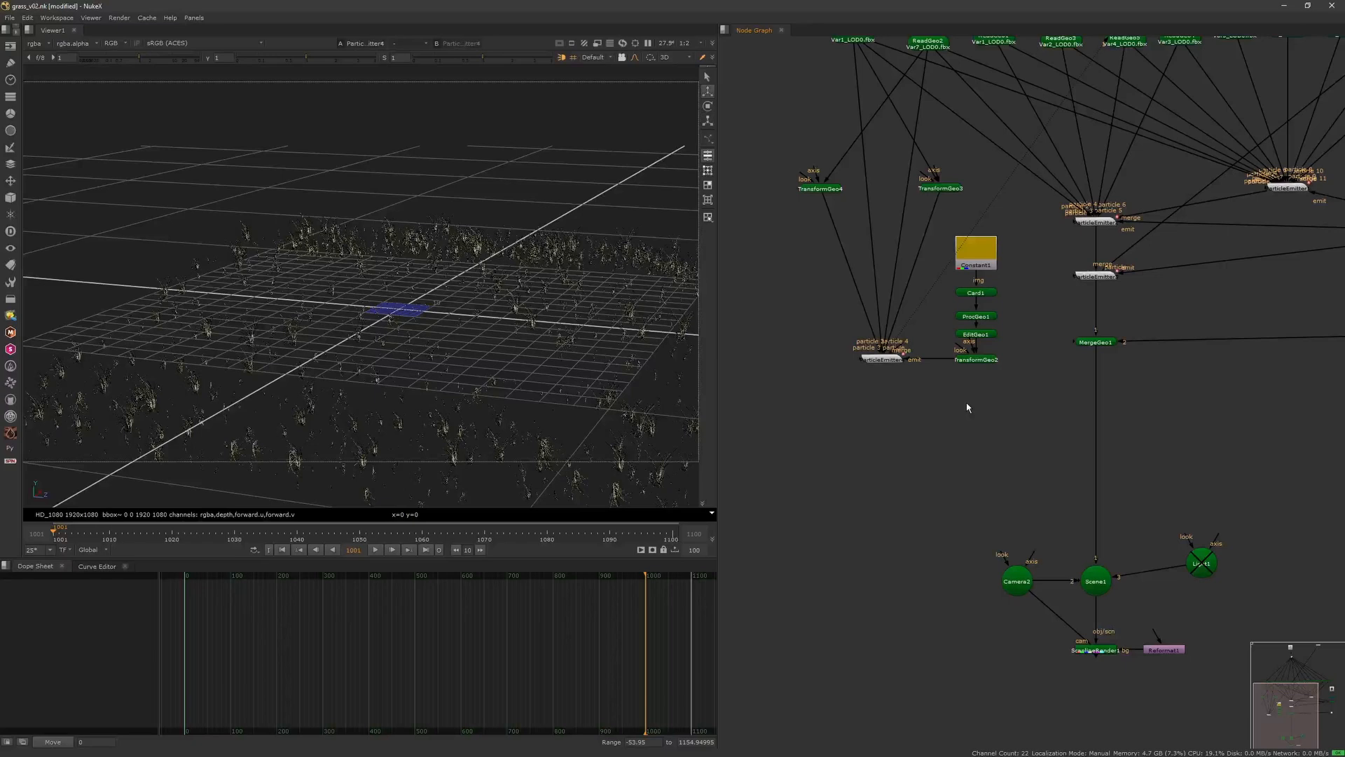
# - Paste a spare TransformGeo beside TransformGeo4 and move the terrain, transform and emitter nodes lower in the graph
pyautogui.moveTo(511, 392)
pyautogui.keyDown('ctrl'); pyautogui.mouseDown()
pyautogui.moveTo(488, 332)
pyautogui.moveTo(531, 387)
pyautogui.mouseUp(); pyautogui.keyUp('ctrl')
pyautogui.scroll(-3, 997, 505)
pyautogui.click(920, 420)
pyautogui.scroll(2, 981, 422)
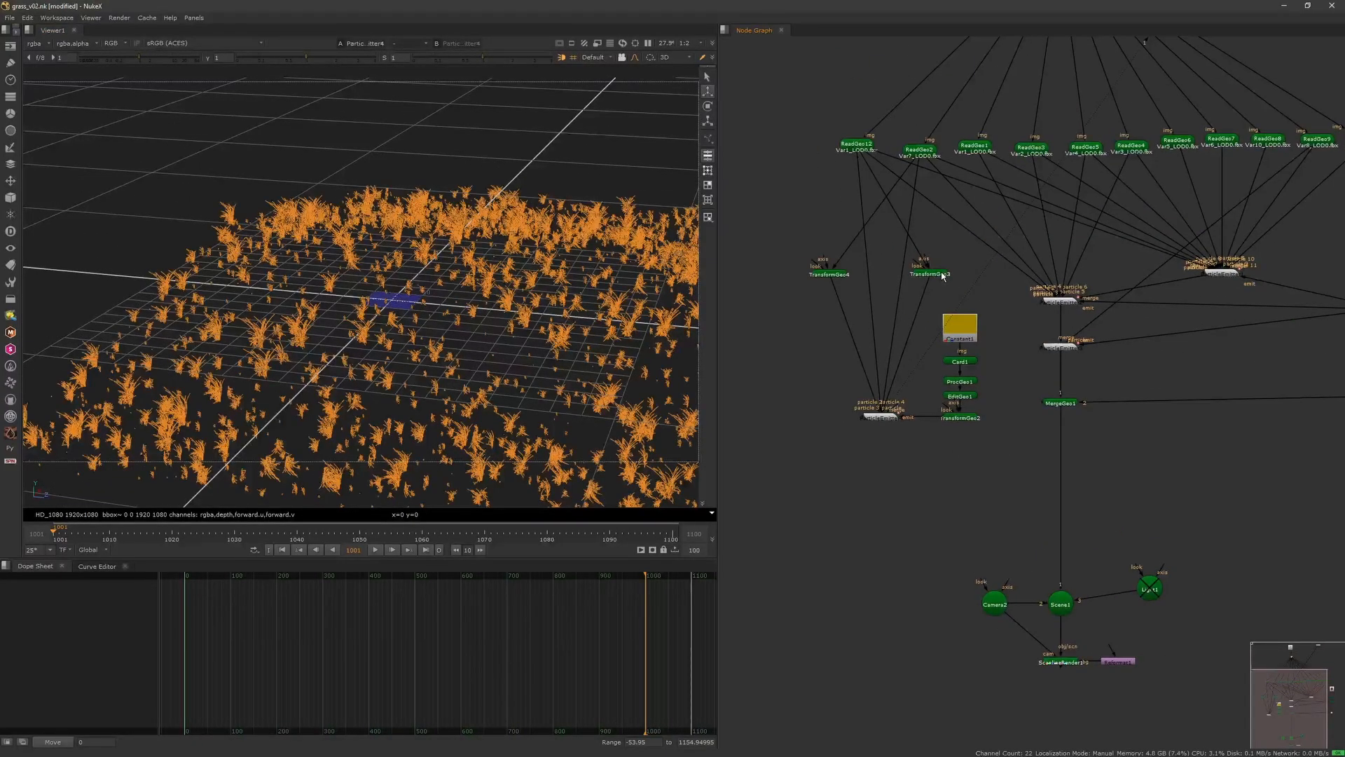
pyautogui.moveTo(970, 267); pyautogui.dragTo(780, 271)
pyautogui.moveTo(781, 271); pyautogui.dragTo(834, 270, button='middle')
pyautogui.moveTo(834, 269); pyautogui.dragTo(1046, 421)
pyautogui.moveTo(1017, 322); pyautogui.dragTo(1002, 385)
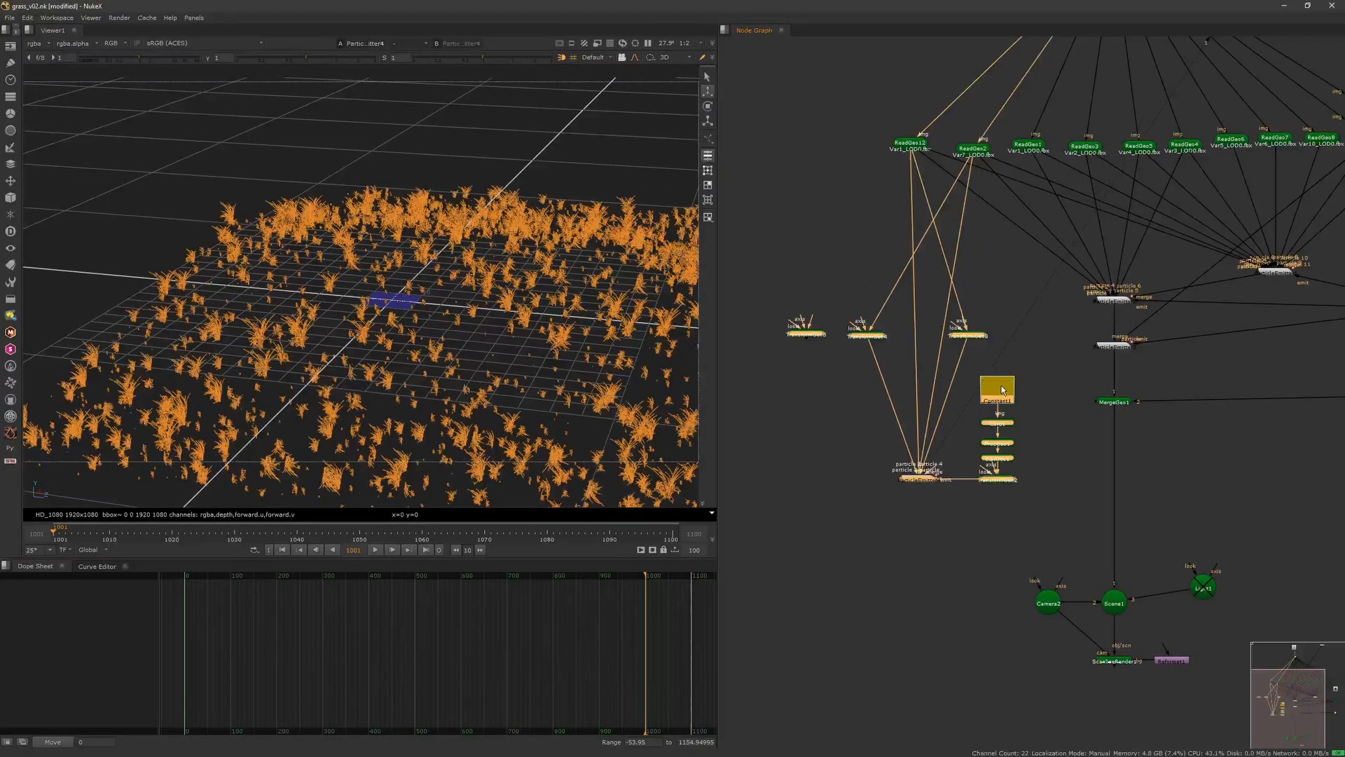
pyautogui.click(896, 494)
# - Merge TransformGeo2's terrain with its grass emitter in a new MergeGeo node and view the combined geometry
pyautogui.keyDown('ctrl'); pyautogui.moveTo(484, 427); pyautogui.dragTo(434, 358); pyautogui.keyUp('ctrl')
pyautogui.moveTo(910, 553); pyautogui.dragTo(915, 448, button='middle')
pyautogui.click(1003, 377)
pyautogui.press('1')
pyautogui.keyDown('ctrl'); pyautogui.moveTo(378, 288); pyautogui.dragTo(368, 336); pyautogui.keyUp('ctrl')
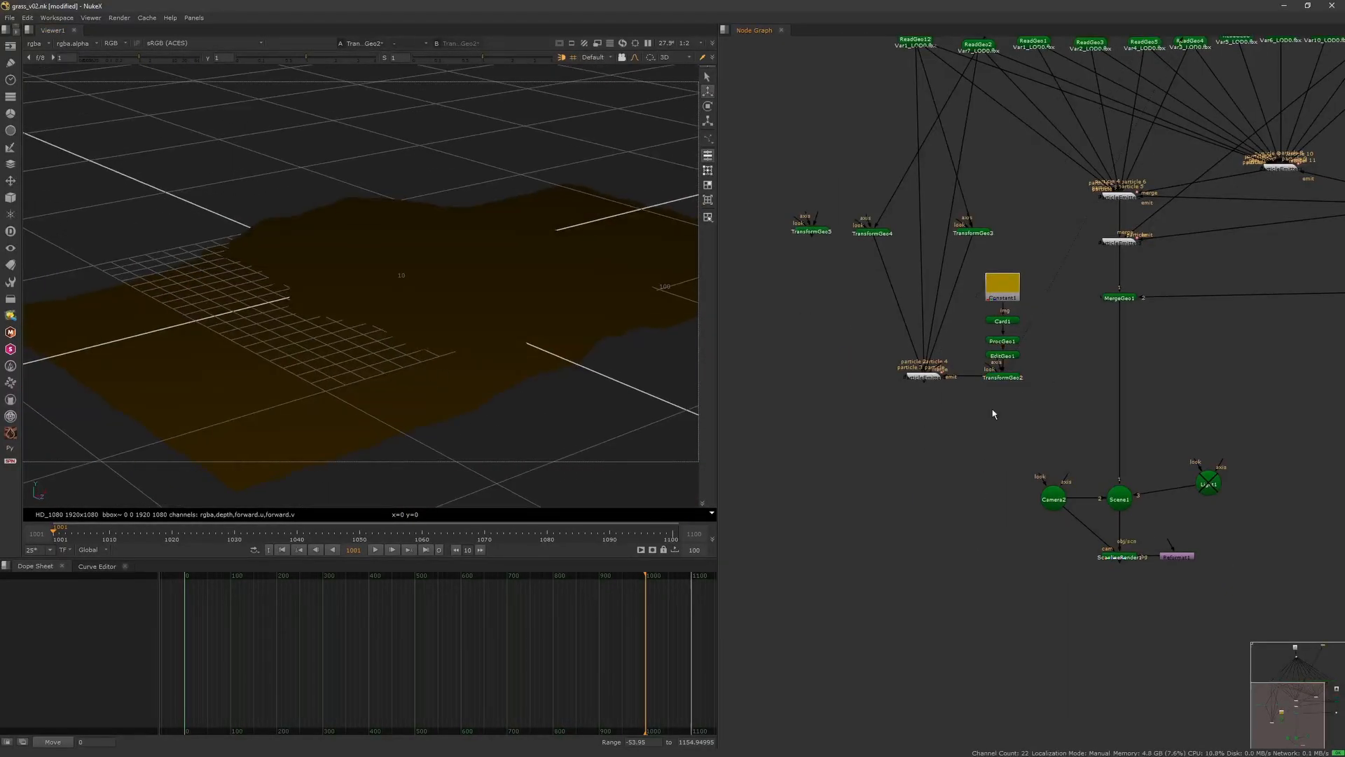
pyautogui.hotkey('ctrl', 'v')
pyautogui.moveTo(984, 422); pyautogui.dragTo(924, 376)
pyautogui.press('1')
pyautogui.click(880, 367)
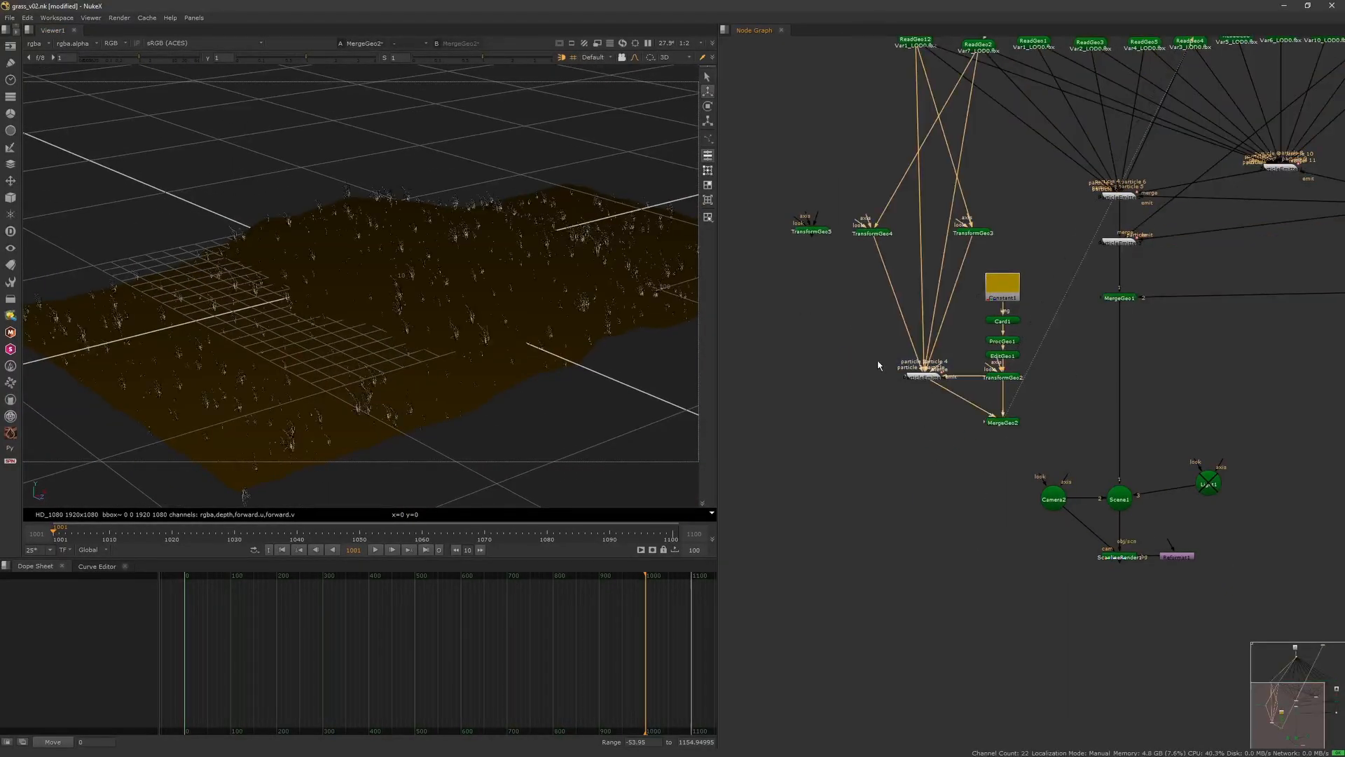
# - Insert another MergeGeo between MergeGeo1 and Scene1 and connect the merged terrain and grass to it
pyautogui.moveTo(1062, 464); pyautogui.dragTo(1049, 433, button='middle')
pyautogui.hotkey('ctrl', 'v')
pyautogui.moveTo(1078, 360); pyautogui.dragTo(1107, 373)
pyautogui.moveTo(1088, 373)
pyautogui.mouseDown()
pyautogui.moveTo(1000, 393)
pyautogui.moveTo(1108, 390)
pyautogui.mouseUp()
# - View the combined scene and the ScanlineRender1 output, and re-enable Light1
pyautogui.click(1109, 468)
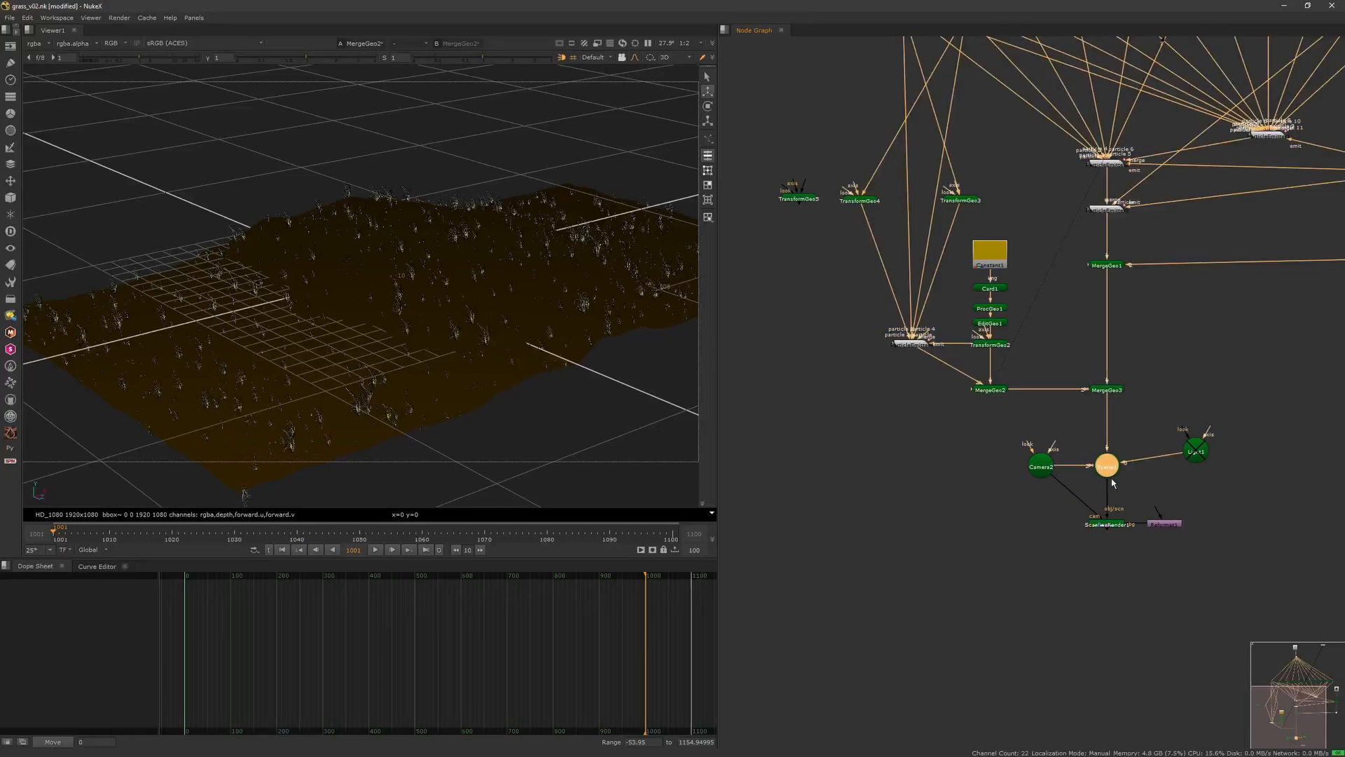
pyautogui.press('1')
pyautogui.keyDown('ctrl'); pyautogui.moveTo(487, 434); pyautogui.dragTo(535, 411); pyautogui.keyUp('ctrl')
pyautogui.click(1108, 525)
pyautogui.press('1')
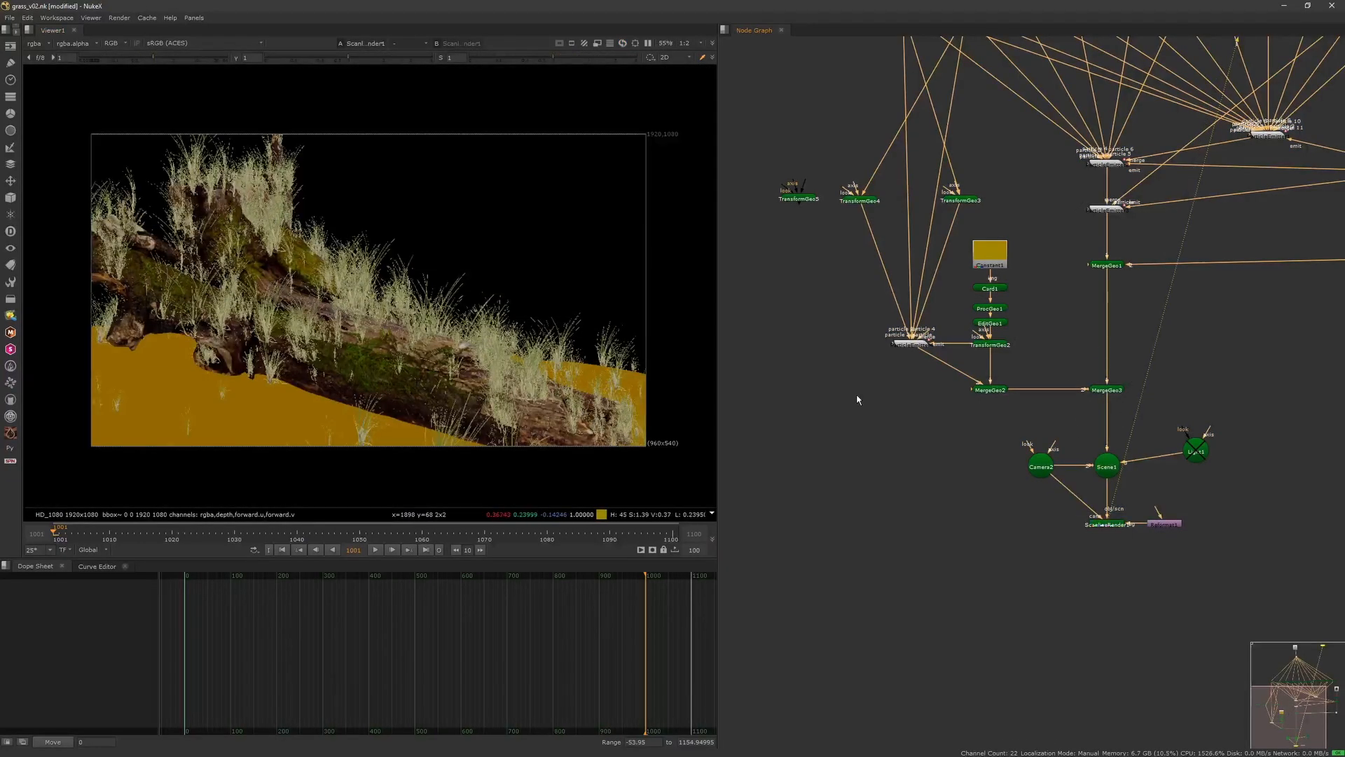
pyautogui.click(1195, 450)
pyautogui.press('d')
pyautogui.click(1043, 336)
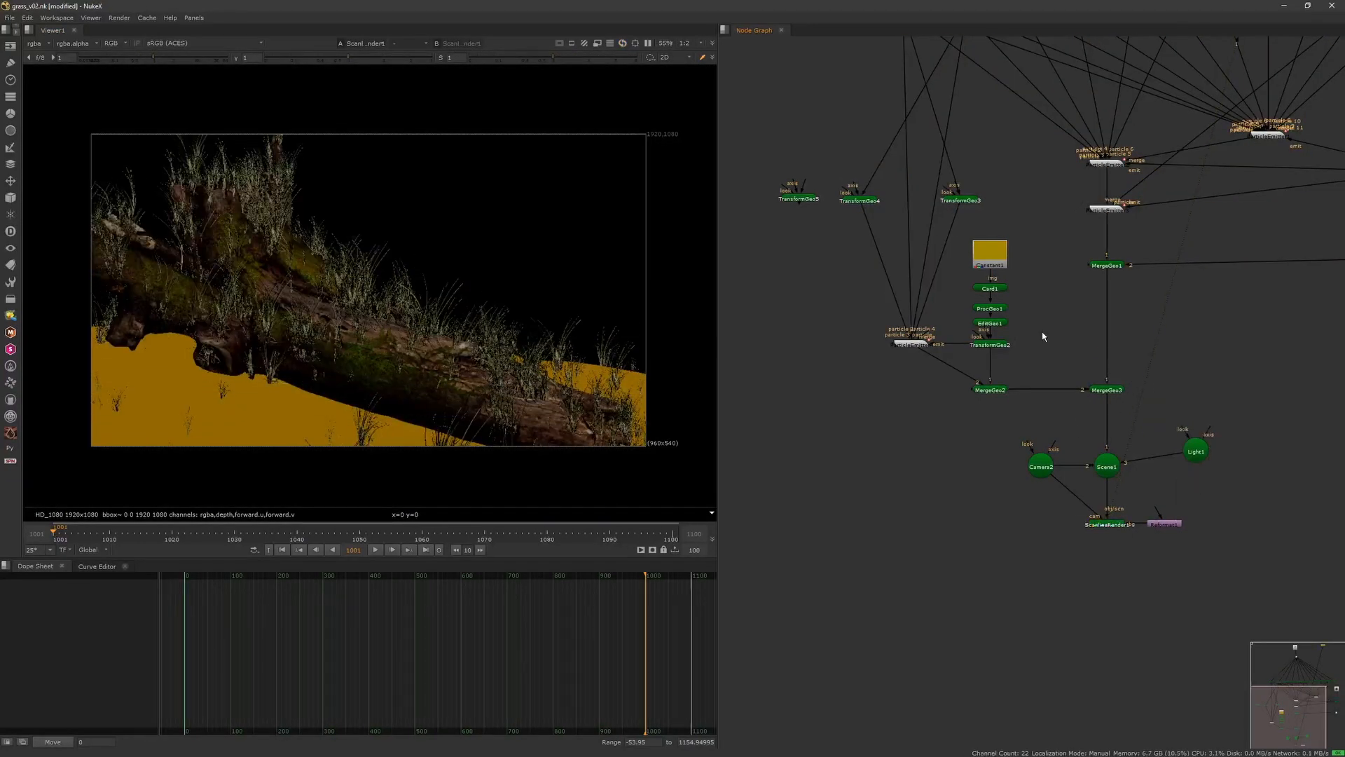
# - Add a BasicMaterial node and insert an ApplyMaterial node between EditGeo1 and TransformGeo2 on the terrain
pyautogui.press('1')
pyautogui.scroll(3, 993, 323)
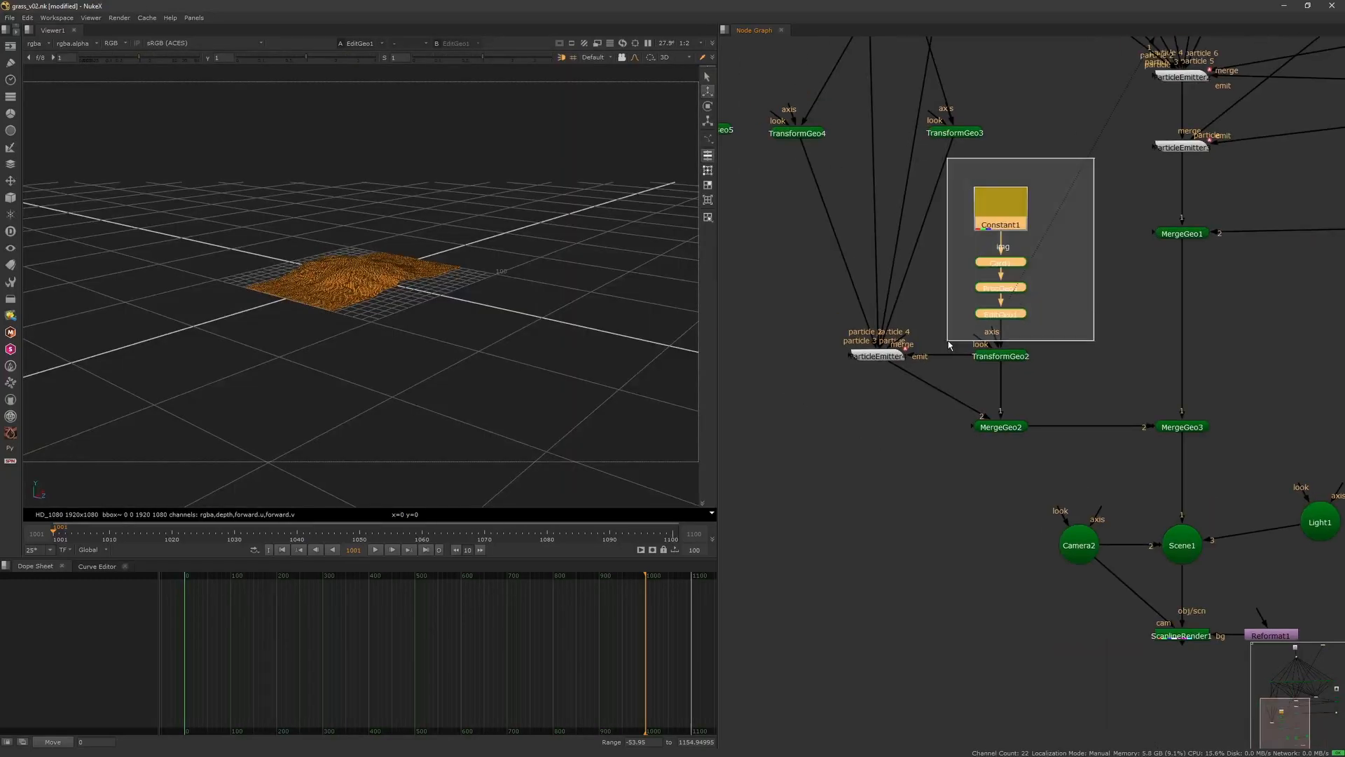
pyautogui.press('p')
pyautogui.press('p')
pyautogui.press('Delete')
pyautogui.press('Tab')
pyautogui.write('bas')
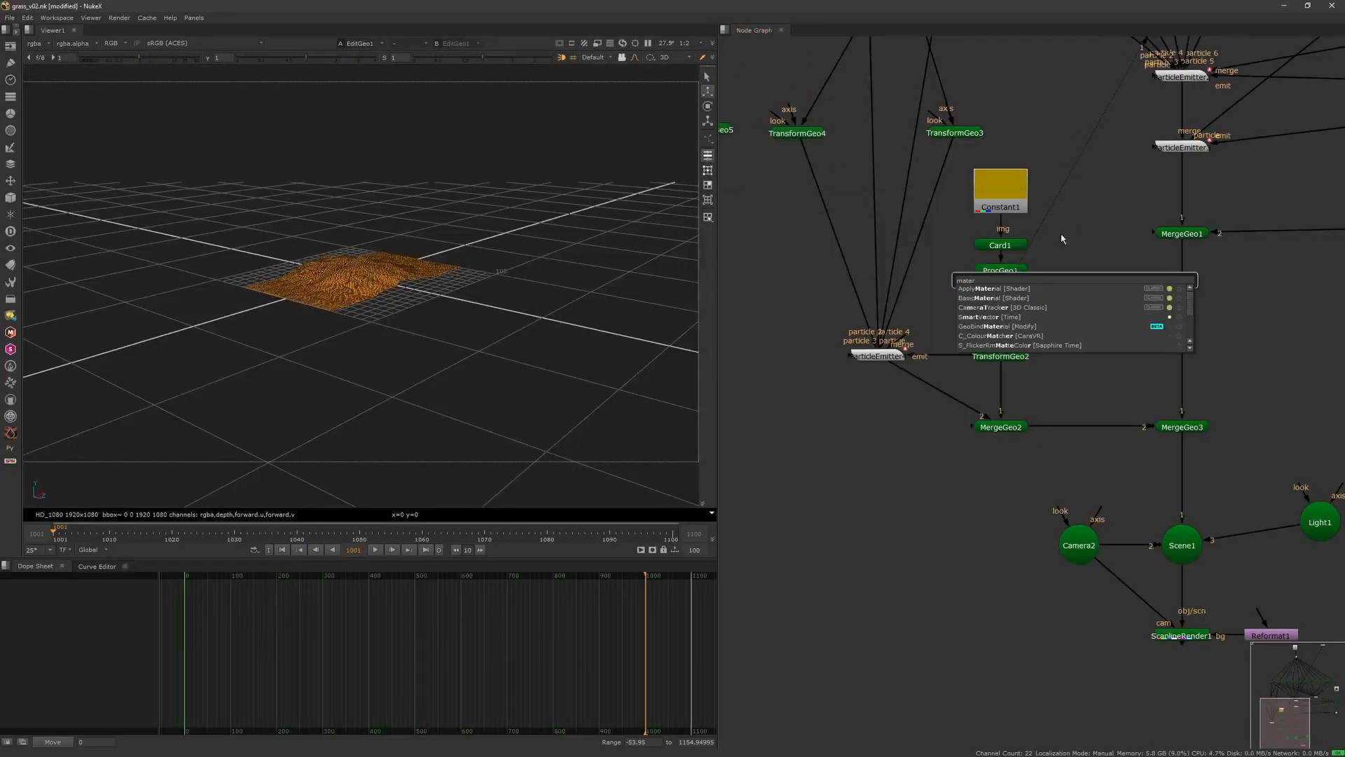
pyautogui.press('Return')
pyautogui.press('Tab')
pyautogui.write('app')
pyautogui.press('Return')
pyautogui.moveTo(970, 327); pyautogui.dragTo(1008, 331)
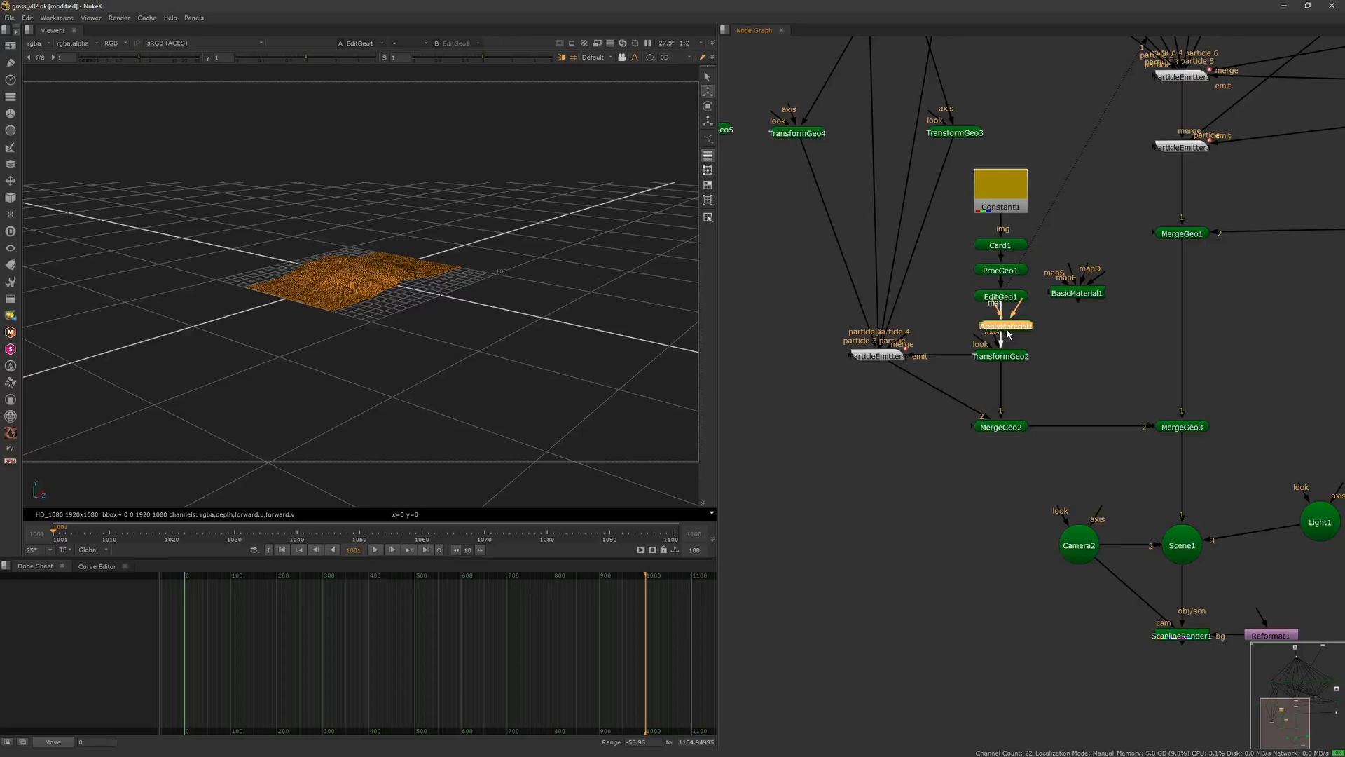
# - Reroute Constant1 from Card1 into BasicMaterial1, link that material to ApplyMaterial1, and view the ScanlineRender1 output
pyautogui.moveTo(1002, 230); pyautogui.dragTo(1077, 293)
pyautogui.moveTo(1005, 208); pyautogui.dragTo(1081, 228)
pyautogui.moveTo(1079, 293); pyautogui.dragTo(1086, 326)
pyautogui.moveTo(1079, 220); pyautogui.dragTo(1087, 267)
pyautogui.scroll(-3, 1068, 177)
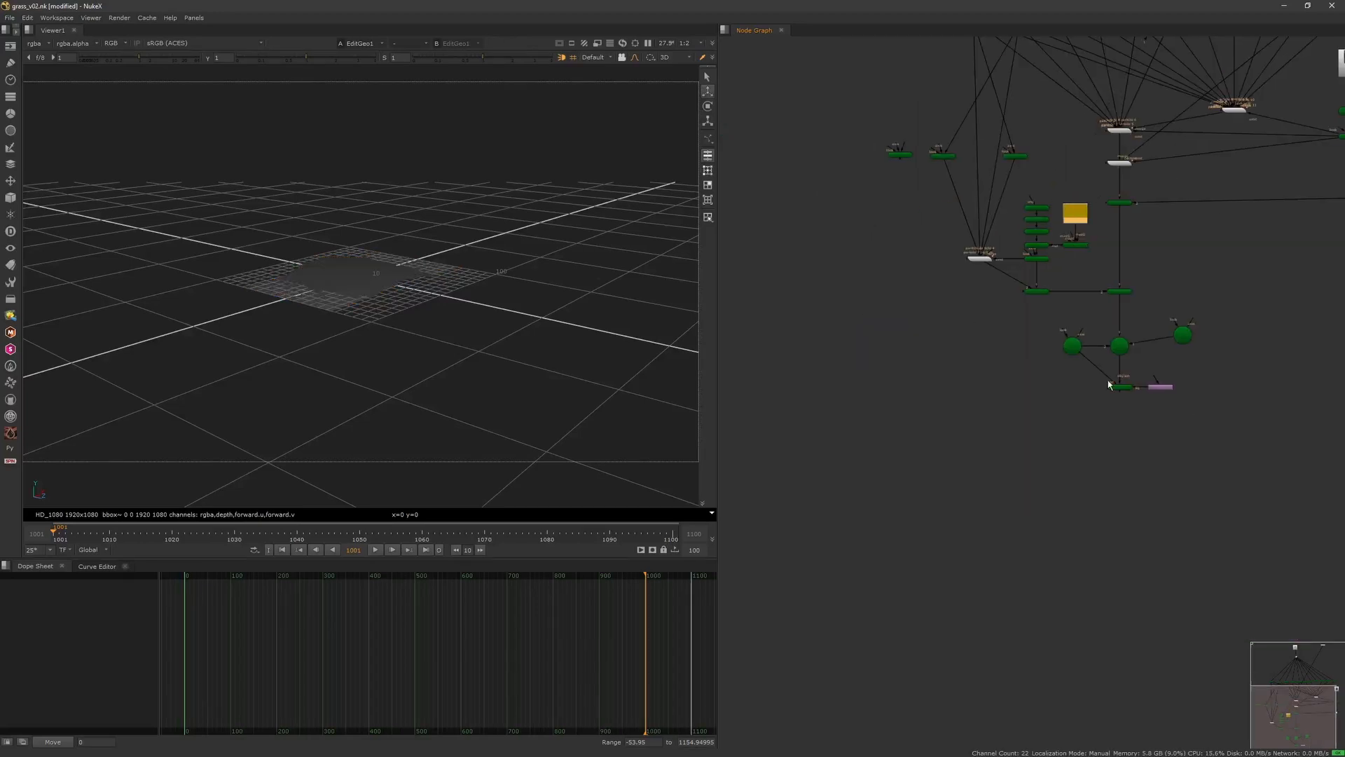
pyautogui.click(1117, 386)
pyautogui.press('1')
pyautogui.press('Tab')
pyautogui.scroll(4, 1092, 262)
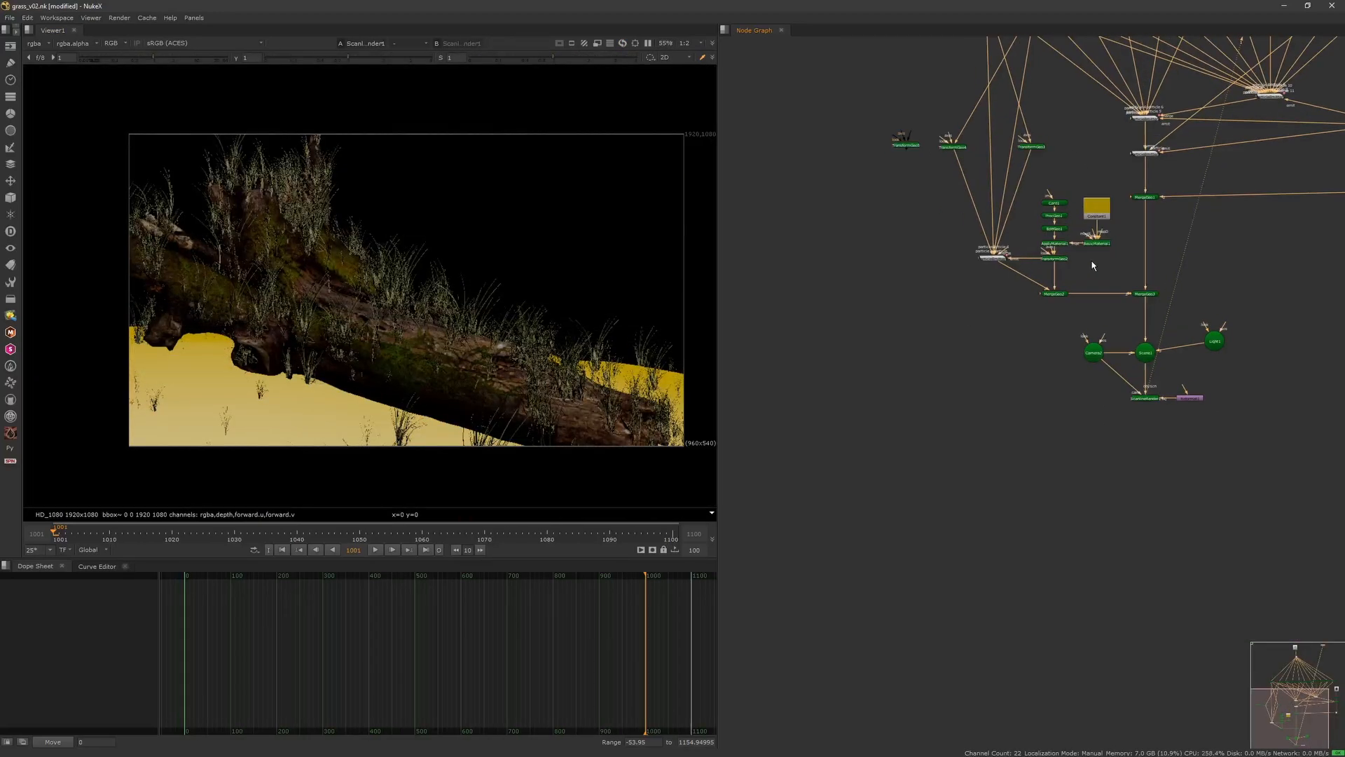
# - Set BasicMaterial1's diffuse to 0.96, specular to about 0.105 and min shininess to 2.1, with Constant1 as its diffuse map
pyautogui.doubleClick(1095, 244)
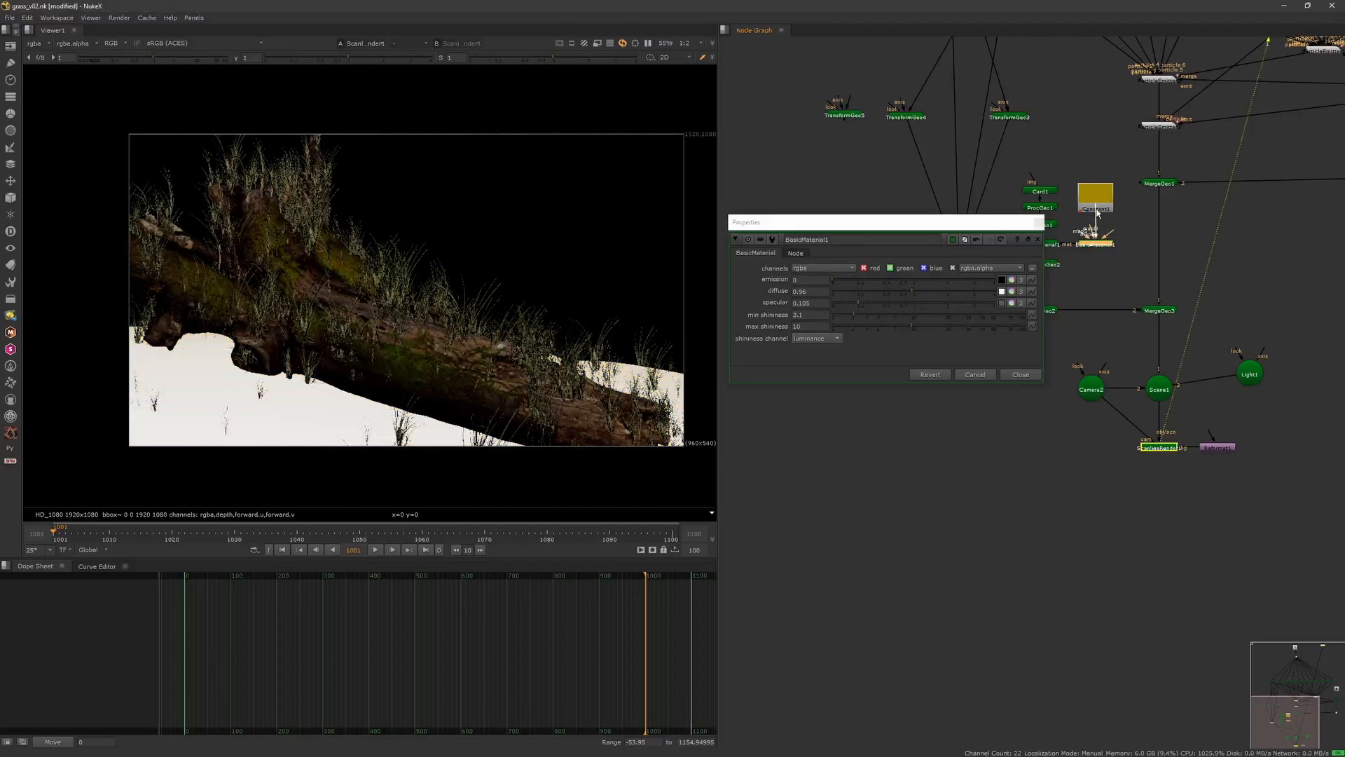
pyautogui.click(1072, 224)
pyautogui.click(1039, 222)
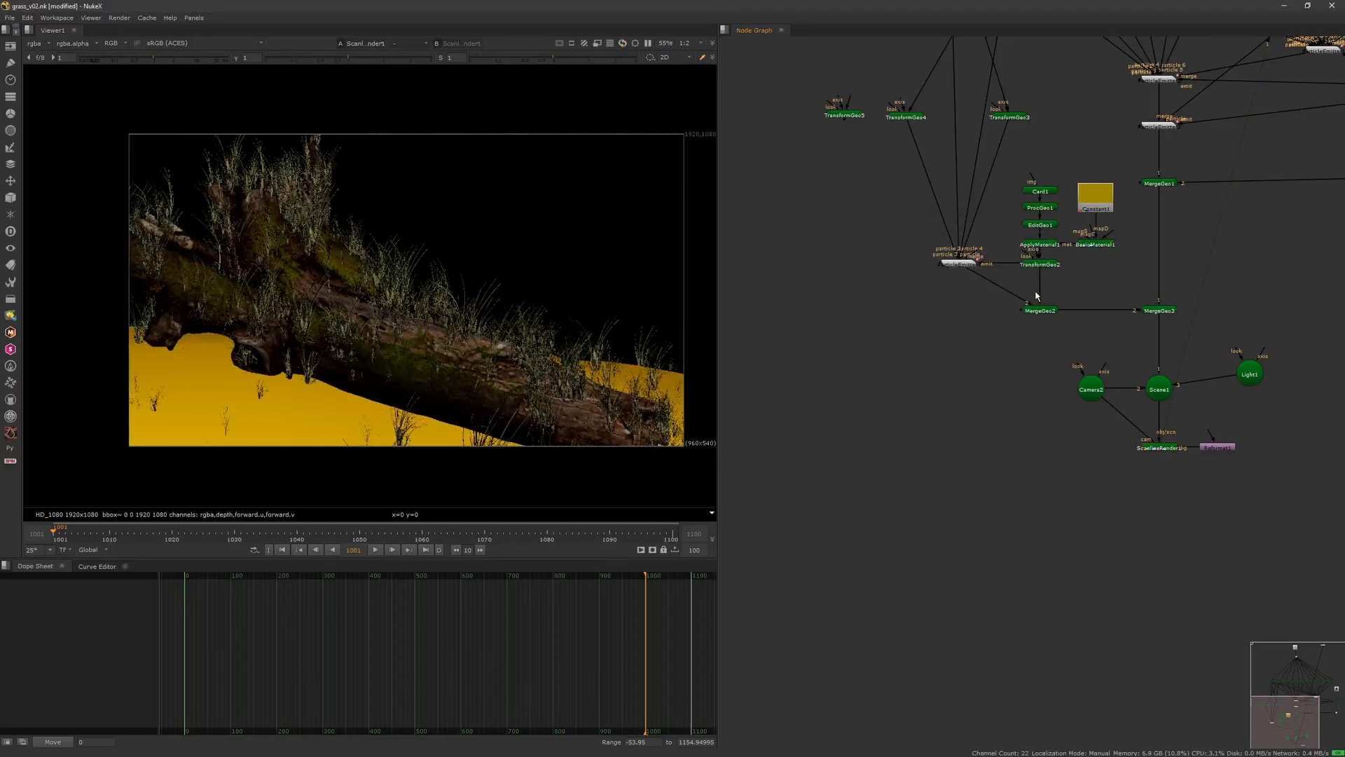
# - Disable MergeGeo3 to take the terrain and its grass out of the render
pyautogui.moveTo(1189, 292); pyautogui.dragTo(1093, 341, button='middle')
pyautogui.scroll(-3, 1093, 340)
pyautogui.scroll(3, 1048, 341)
pyautogui.click(1087, 493)
pyautogui.click(1087, 358)
pyautogui.press('d')
pyautogui.moveTo(1045, 300); pyautogui.dragTo(1062, 377, button='middle')
pyautogui.scroll(-2, 1062, 377)
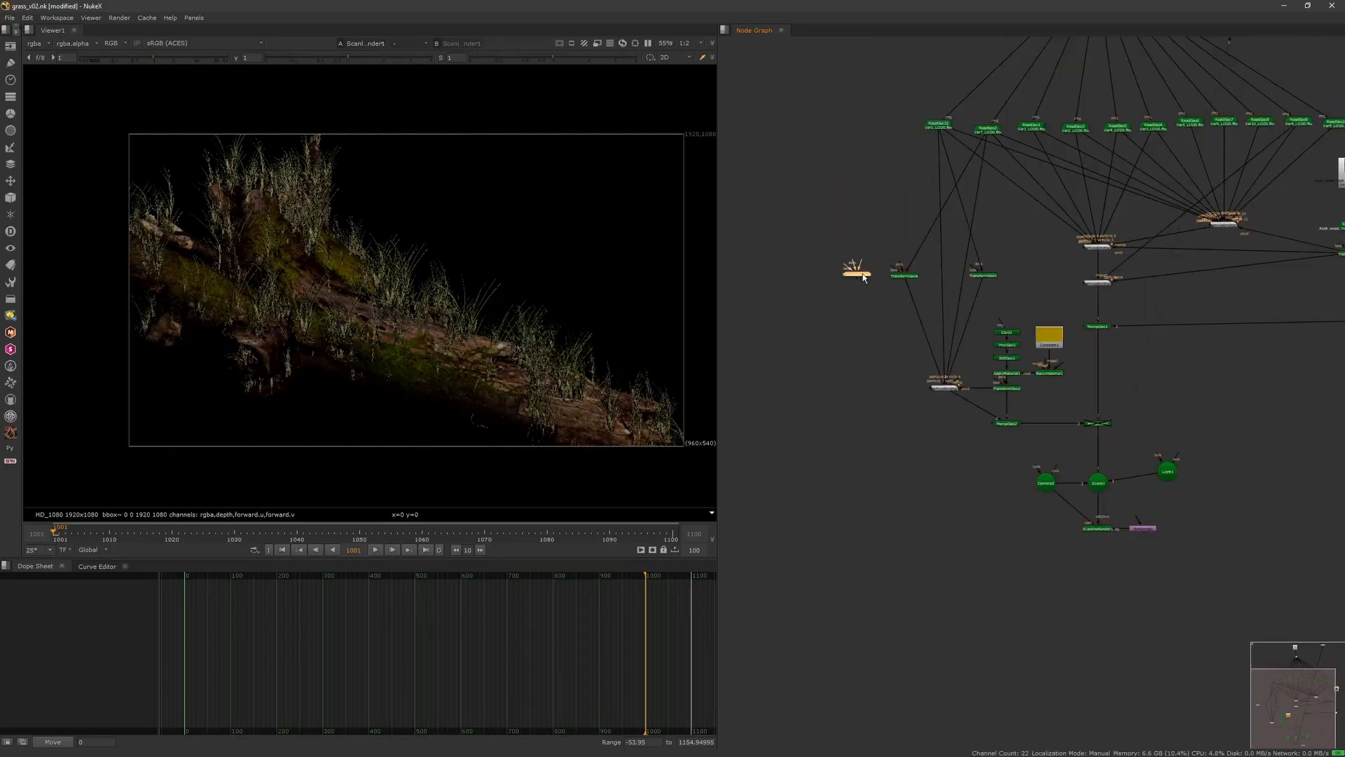
# - Move TransformGeo5 up near the ReadGeo nodes and paste another TransformGeo connected to ReadGeo2
pyautogui.moveTo(865, 274); pyautogui.dragTo(1015, 246)
pyautogui.scroll(3, 899, 202)
pyautogui.scroll(-3, 878, 333)
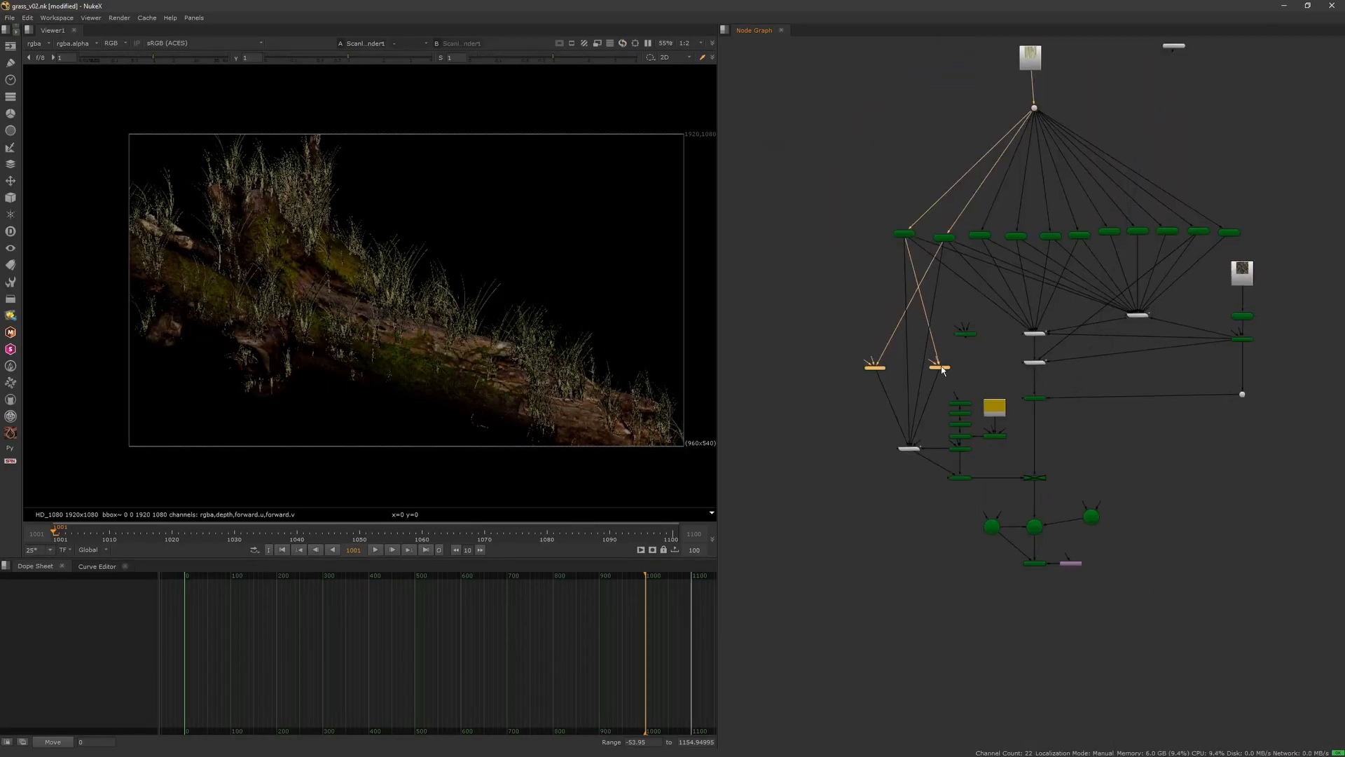
pyautogui.scroll(4, 1006, 293)
pyautogui.moveTo(929, 386); pyautogui.dragTo(997, 286)
pyautogui.click(922, 312)
pyautogui.hotkey('ctrl', 'v')
pyautogui.moveTo(942, 285); pyautogui.dragTo(876, 179)
pyautogui.click(982, 285)
pyautogui.moveTo(984, 285); pyautogui.dragTo(937, 274)
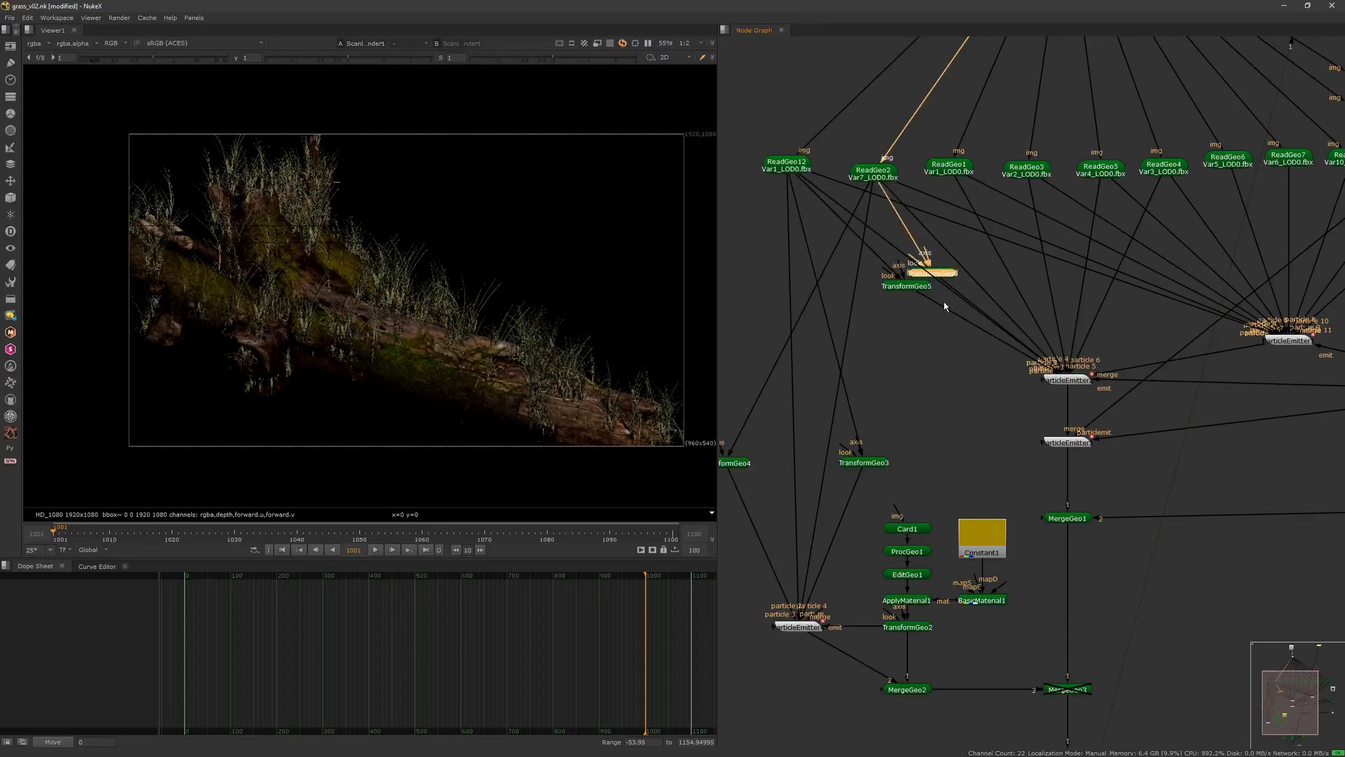
# - Add a Dot below TransformGeo5 on a particle connection to the main emitter
pyautogui.moveTo(944, 307); pyautogui.dragTo(954, 303, button='middle')
pyautogui.keyDown('ctrl'); pyautogui.moveTo(933, 271); pyautogui.dragTo(910, 321); pyautogui.keyUp('ctrl')
pyautogui.click(963, 318)
pyautogui.moveTo(971, 320); pyautogui.dragTo(910, 336, button='middle')
pyautogui.scroll(-3, 900, 330)
pyautogui.click(892, 302)
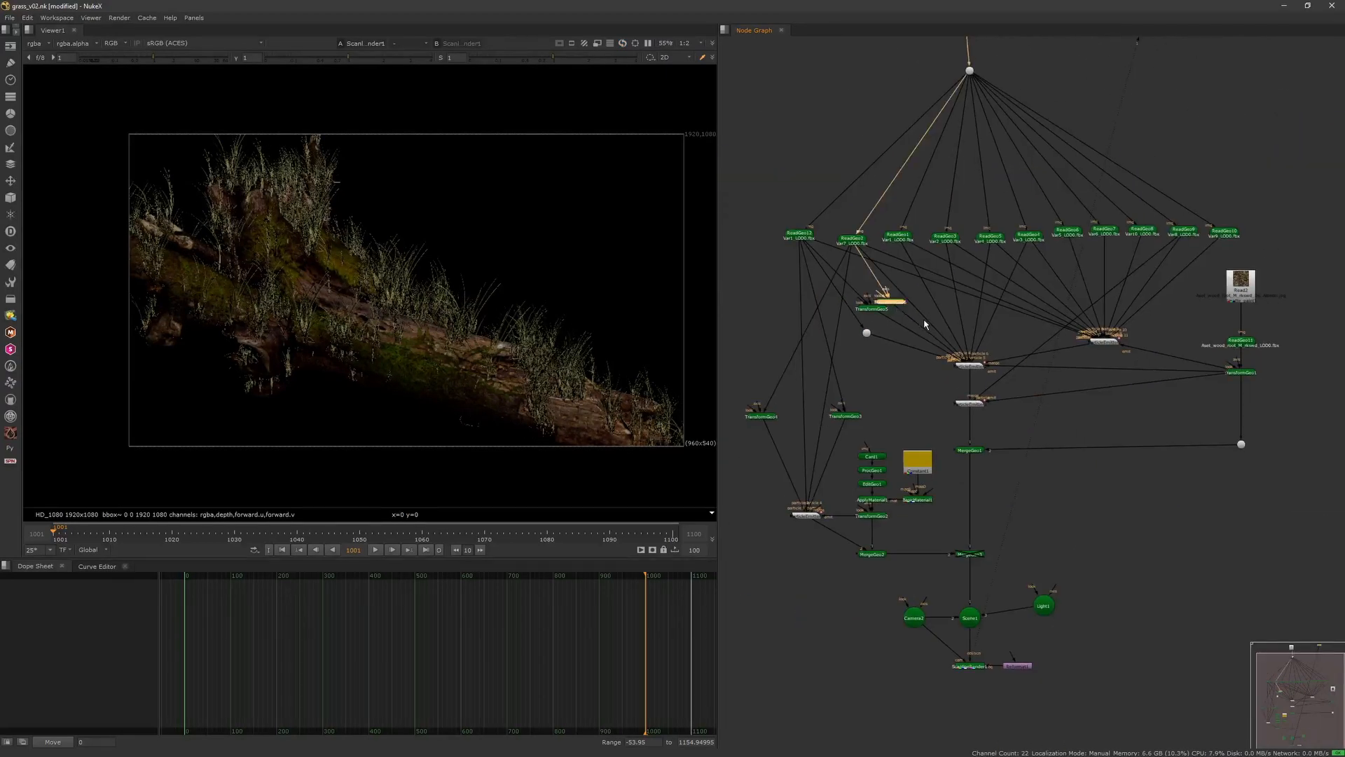
# - Paste another TransformGeo and connect it to ReadGeo4
pyautogui.moveTo(1006, 328); pyautogui.dragTo(950, 323, button='middle')
pyautogui.scroll(3, 949, 323)
pyautogui.click(948, 318)
pyautogui.hotkey('ctrl', 'v')
pyautogui.moveTo(949, 316); pyautogui.dragTo(940, 303)
pyautogui.click(876, 390)
pyautogui.moveTo(848, 393); pyautogui.dragTo(984, 167)
pyautogui.moveTo(946, 303); pyautogui.dragTo(972, 319)
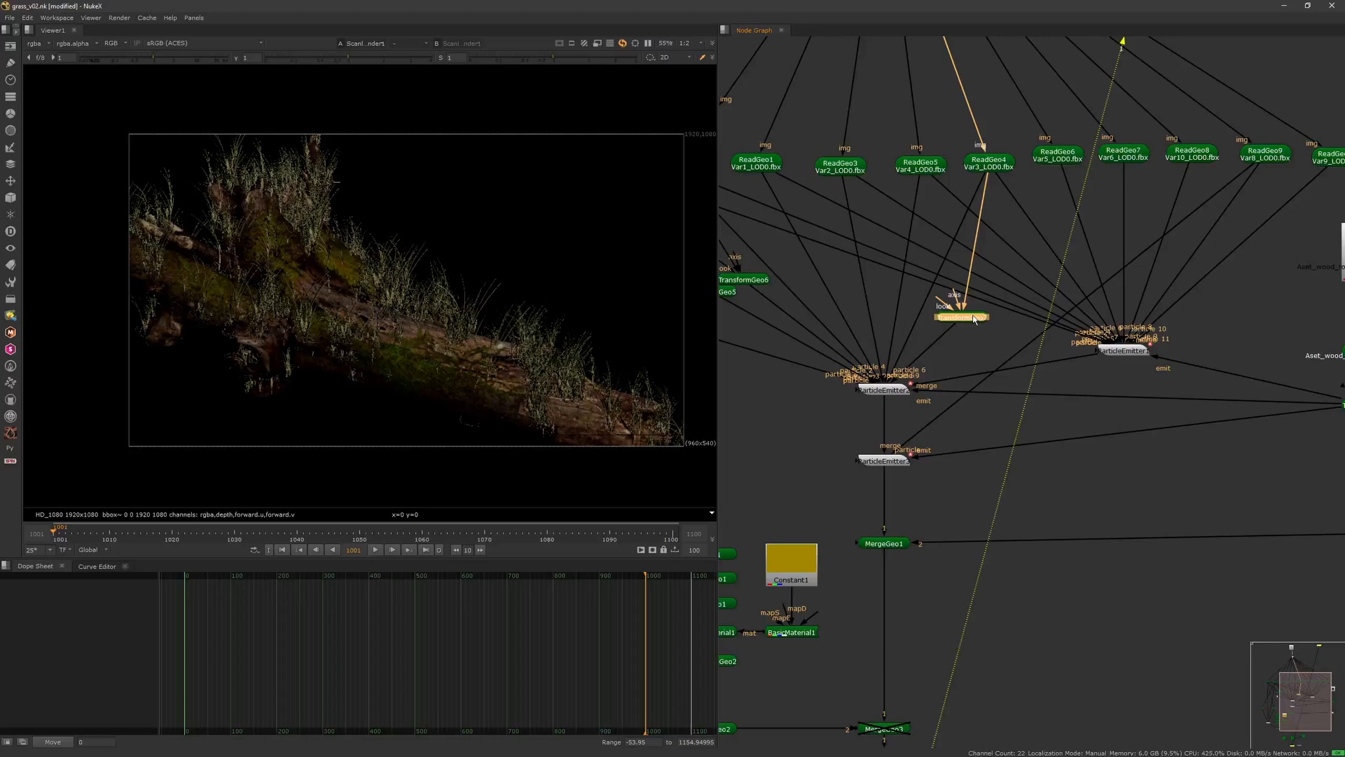
# - Place a further TransformGeo below ReadGeo10, connect it to that grass model and adjust the nearby emitter's position
pyautogui.scroll(-4, 973, 319)
pyautogui.scroll(2, 969, 317)
pyautogui.moveTo(1145, 241); pyautogui.dragTo(1145, 198)
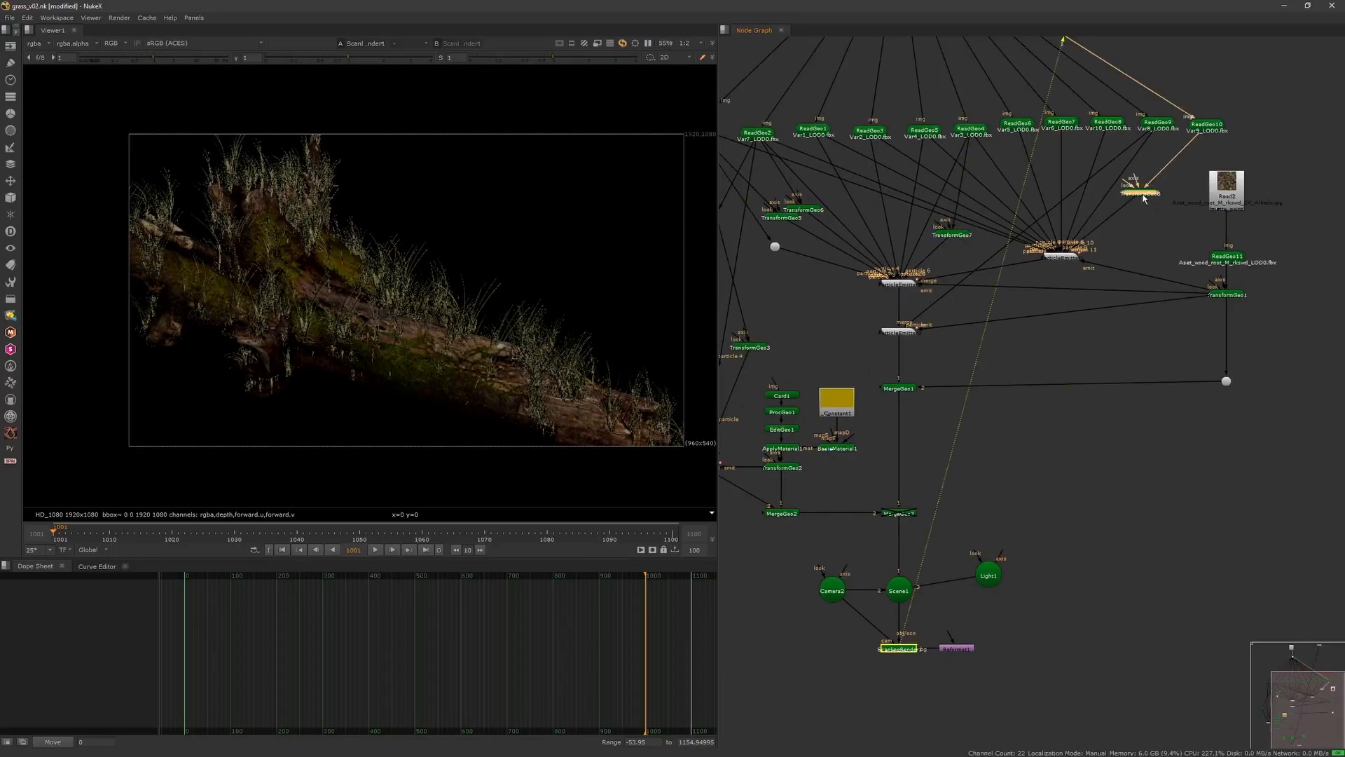
pyautogui.click(1060, 258)
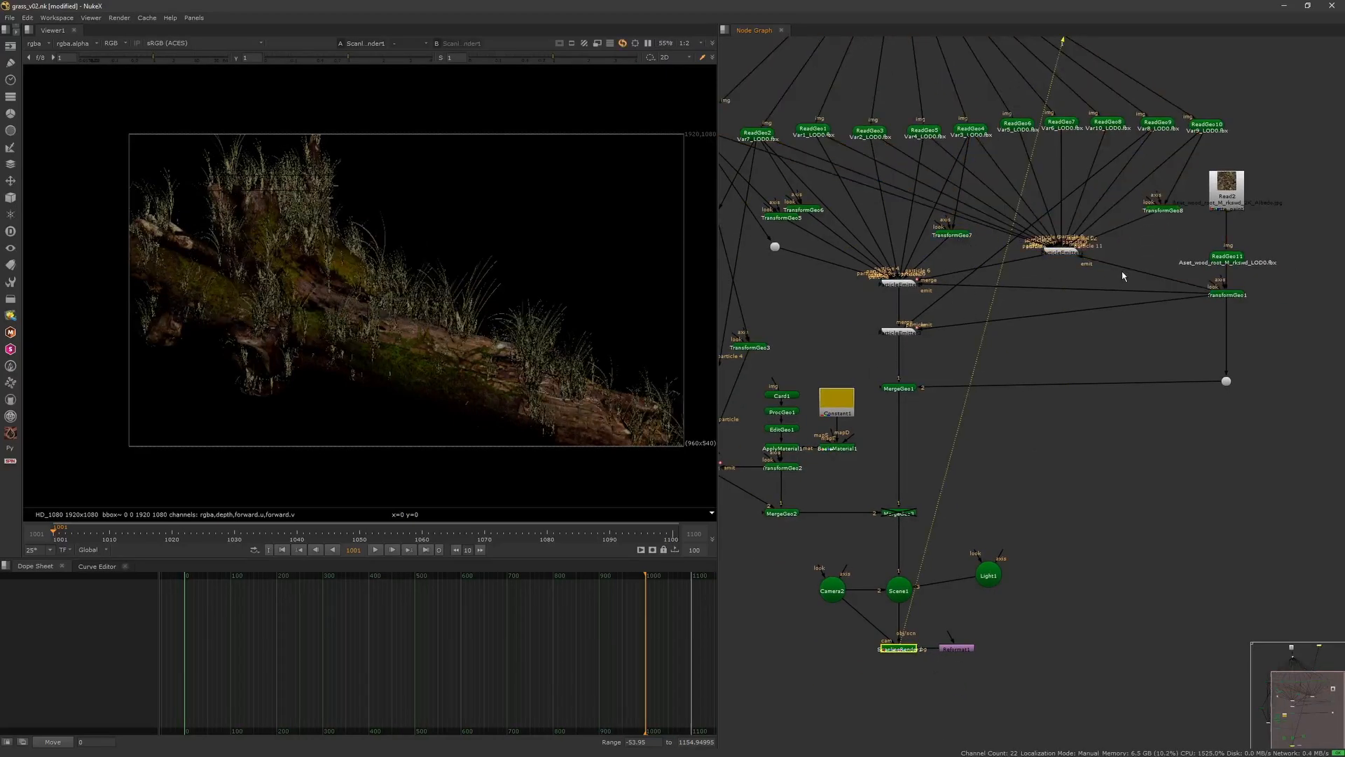
# - View ParticleEmitter2's grass on its own and open the emitter's settings
pyautogui.scroll(-3, 975, 318)
pyautogui.scroll(6, 974, 317)
pyautogui.press('1')
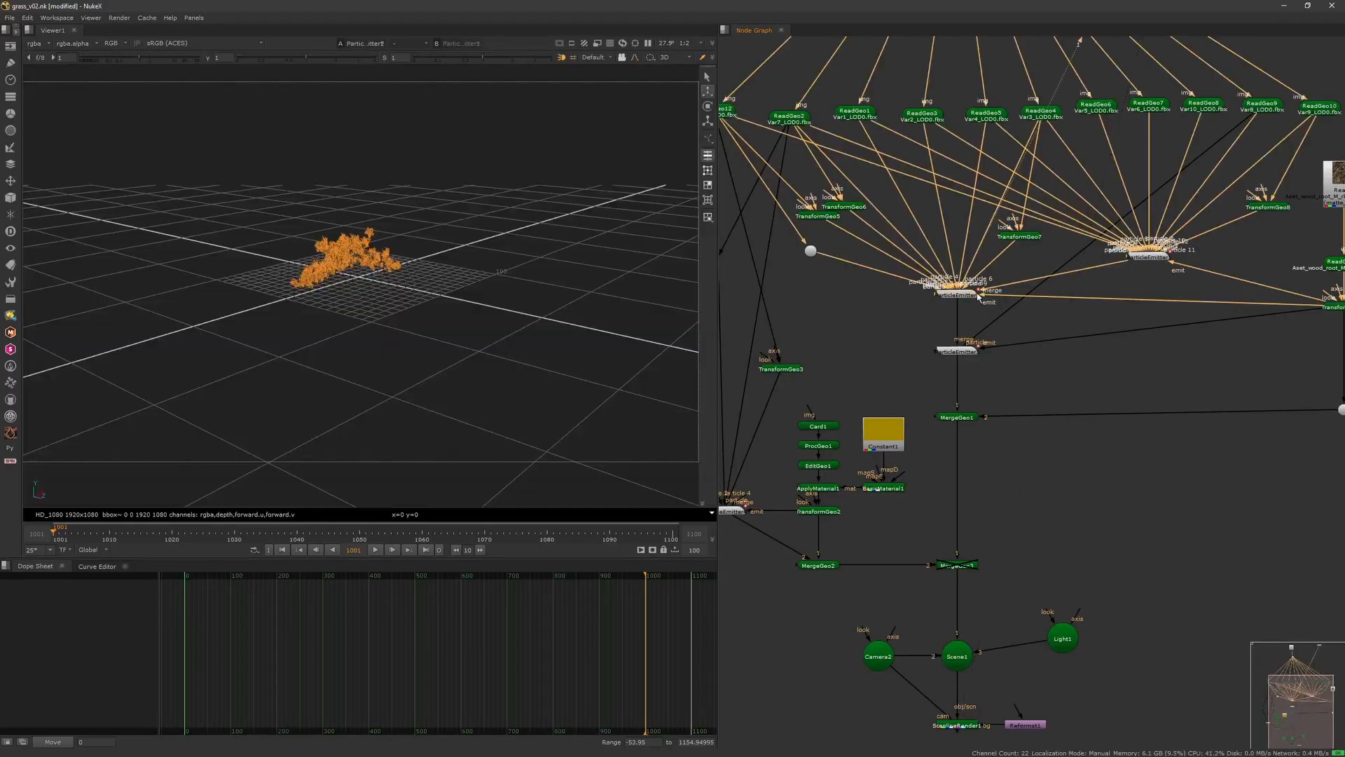
pyautogui.moveTo(437, 372)
pyautogui.keyDown('ctrl'); pyautogui.mouseDown()
pyautogui.moveTo(437, 440)
pyautogui.moveTo(448, 390)
pyautogui.mouseUp(); pyautogui.keyUp('ctrl')
pyautogui.click(282, 550)
pyautogui.doubleClick(942, 292)
pyautogui.click(448, 390)
pyautogui.moveTo(800, 287); pyautogui.dragTo(817, 209)
# - Set ParticleEmitter2's emission region to sphere
pyautogui.click(719, 236)
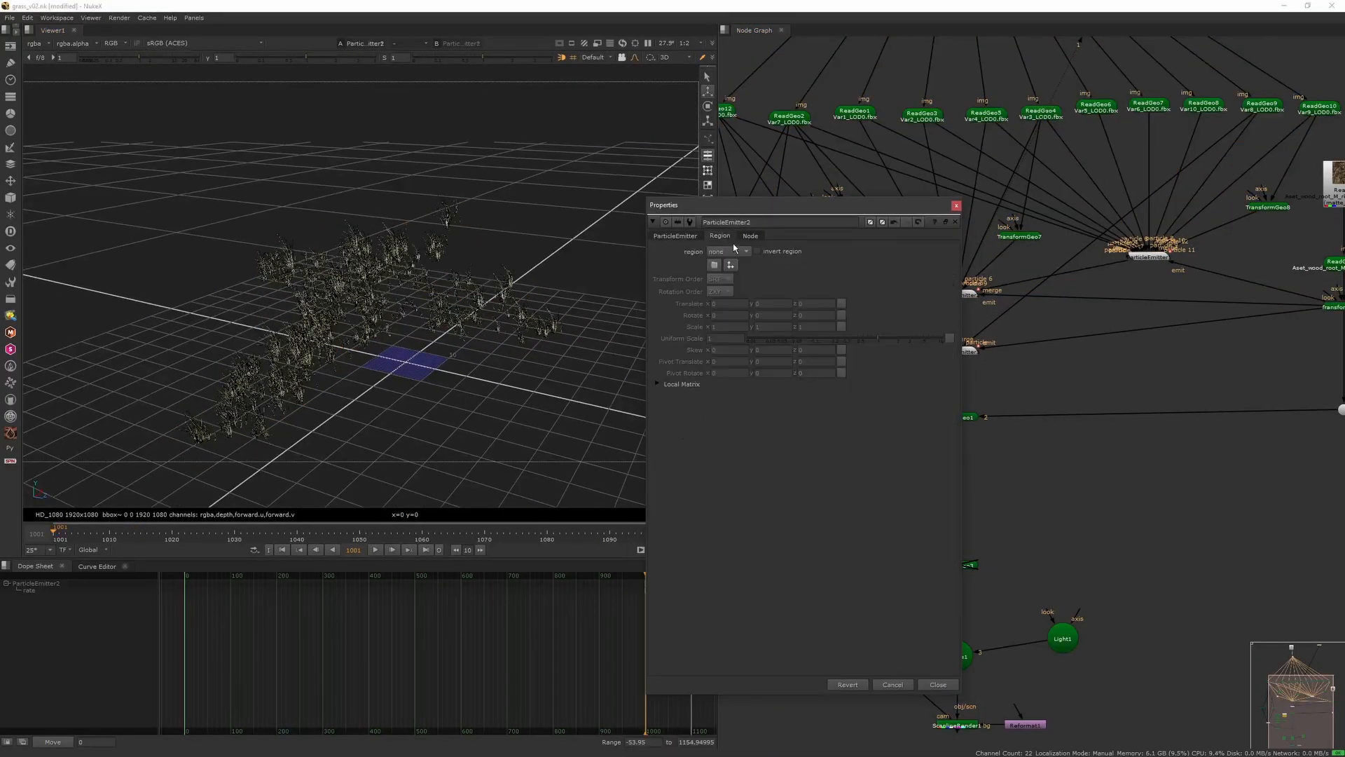
pyautogui.click(737, 272)
pyautogui.scroll(-5, 429, 388)
pyautogui.moveTo(429, 389)
pyautogui.keyDown('ctrl'); pyautogui.mouseDown()
pyautogui.moveTo(381, 402)
pyautogui.moveTo(708, 290)
pyautogui.moveTo(450, 387)
pyautogui.mouseUp(); pyautogui.keyUp('ctrl')
pyautogui.scroll(8, 459, 382)
# - Set the spherical region's uniform scale to 1000
pyautogui.moveTo(878, 338); pyautogui.dragTo(1066, 339)
pyautogui.doubleClick(722, 339)
pyautogui.write('1000')
pyautogui.press('Return')
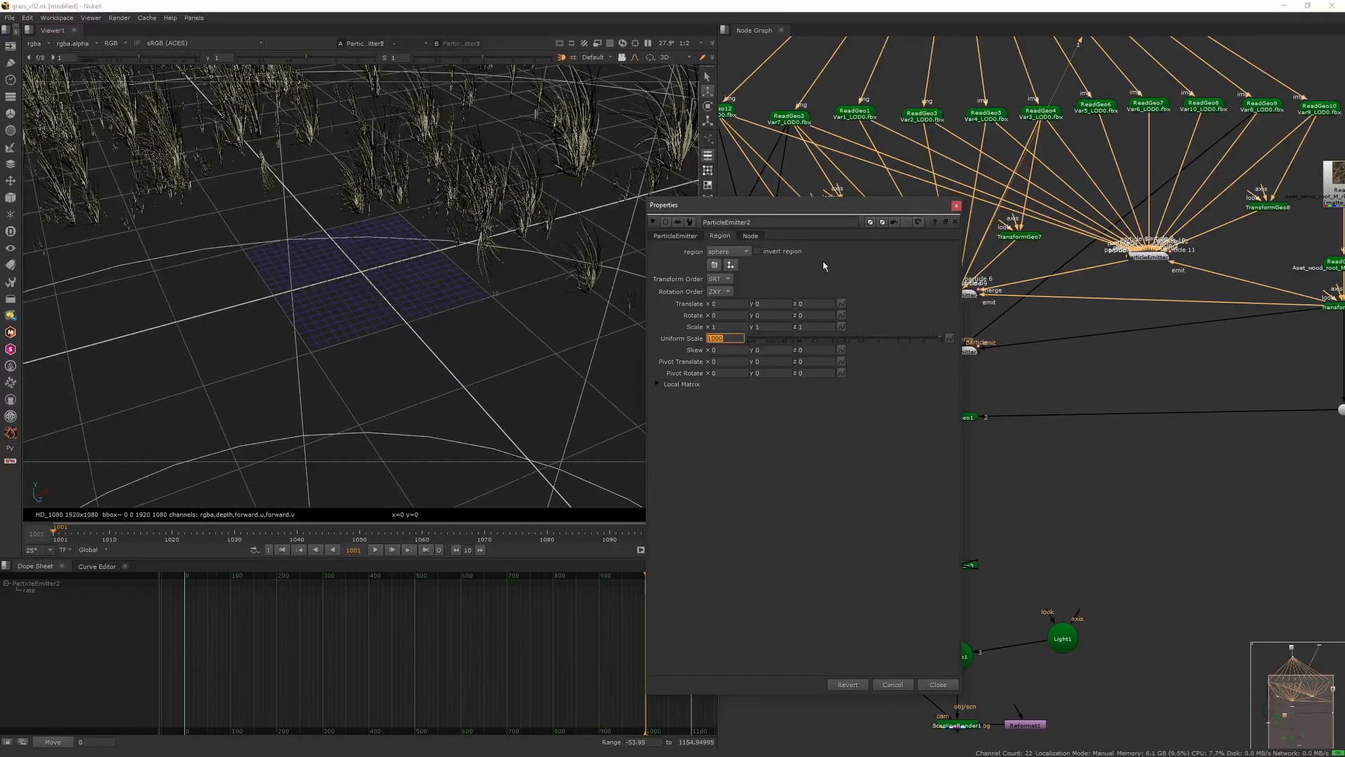
# - Set the spherical region's uniform scale to 100 and view the sphere around the grass
pyautogui.scroll(-8, 364, 364)
pyautogui.keyDown('ctrl'); pyautogui.moveTo(315, 364); pyautogui.dragTo(392, 392); pyautogui.keyUp('ctrl')
pyautogui.scroll(-8, 420, 294)
pyautogui.doubleClick(736, 338)
pyautogui.write('100')
pyautogui.press('Return')
pyautogui.scroll(8, 427, 321)
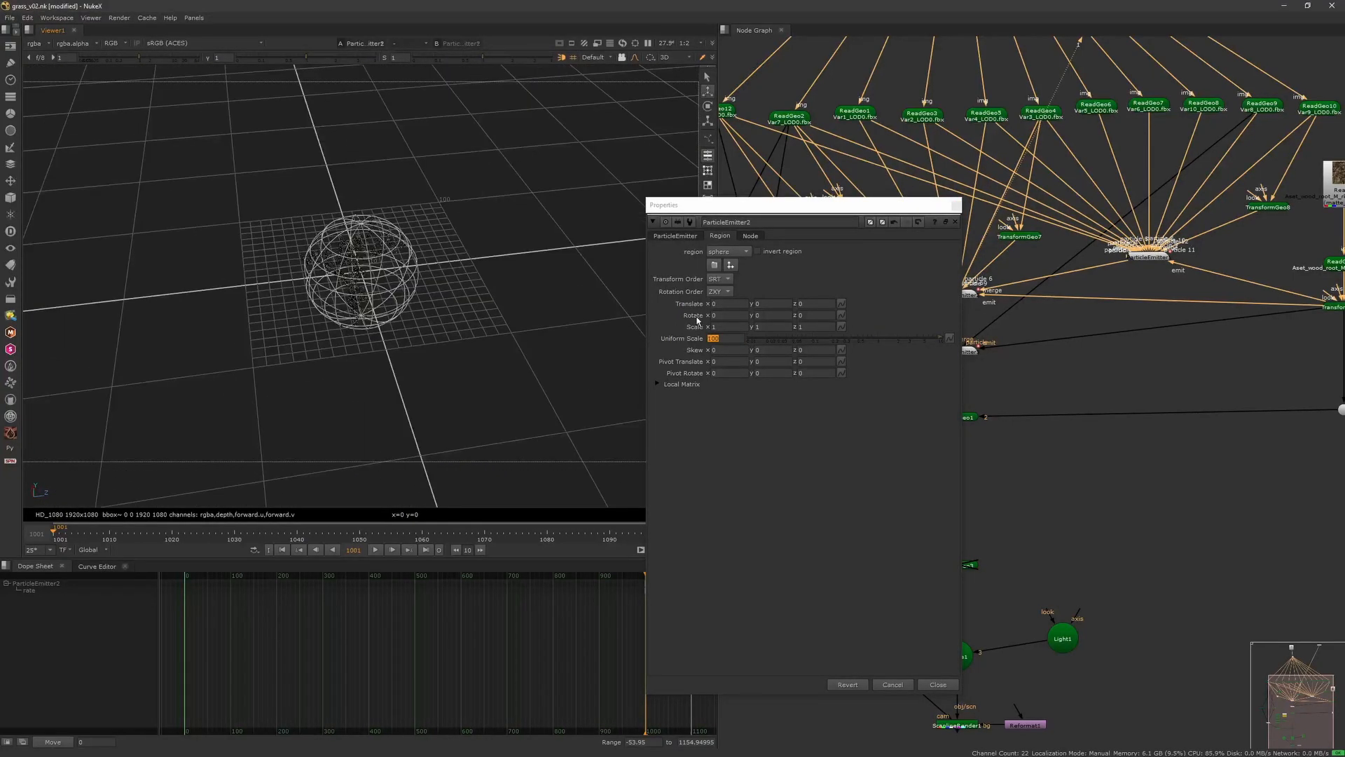
# - Set the spherical region's X translation to 100 and check its position relative to the grass
pyautogui.moveTo(1030, 330); pyautogui.dragTo(1157, 317, button='middle')
pyautogui.scroll(4, 392, 413)
pyautogui.keyDown('ctrl'); pyautogui.moveTo(420, 399); pyautogui.dragTo(633, 279); pyautogui.keyUp('ctrl')
pyautogui.moveTo(396, 265); pyautogui.dragTo(431, 259)
pyautogui.moveTo(540, 249); pyautogui.dragTo(620, 244)
pyautogui.hotkey('ctrl', 'z')
pyautogui.doubleClick(721, 304)
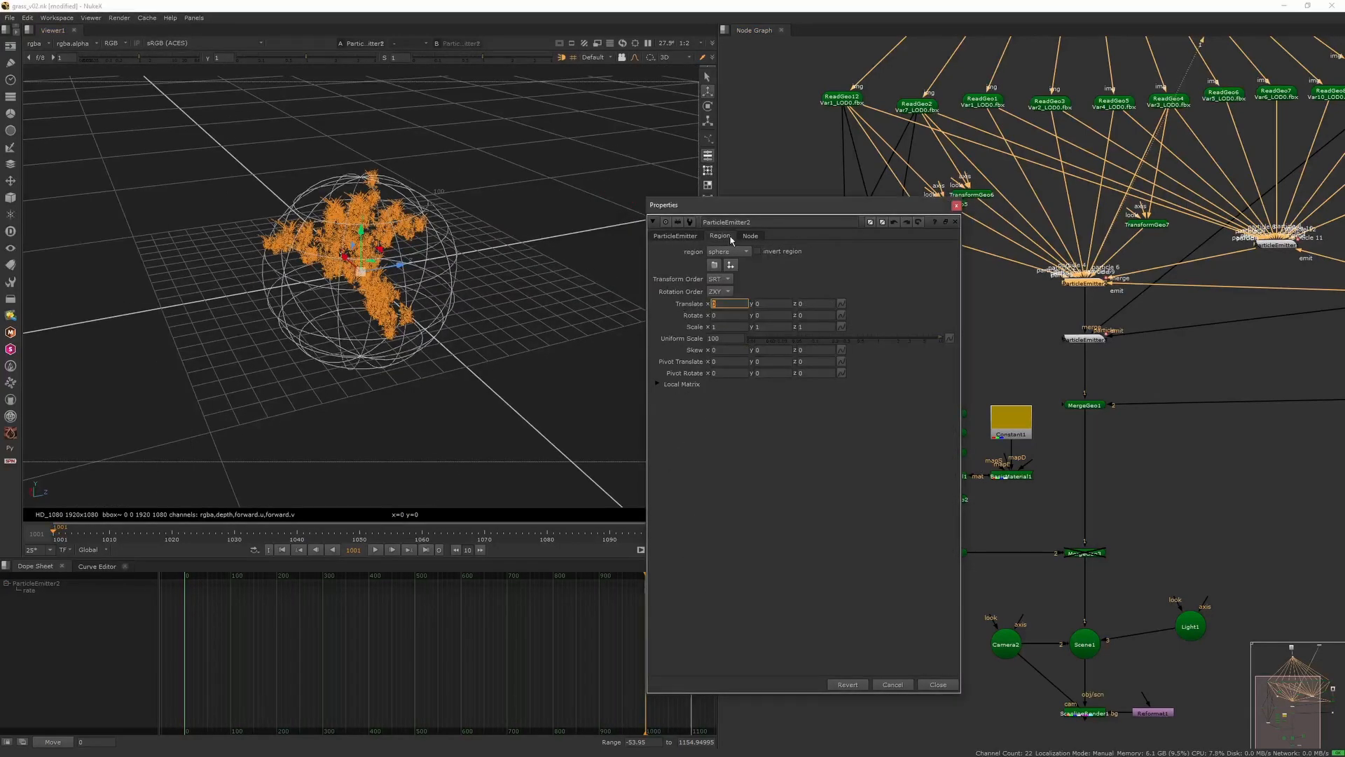
pyautogui.write('100')
pyautogui.press('Return')
pyautogui.keyDown('ctrl'); pyautogui.moveTo(457, 343); pyautogui.dragTo(428, 318); pyautogui.keyUp('ctrl')
pyautogui.click(428, 319)
# - Set ParticleEmitter2's emission region to none and toggle its region inversion
pyautogui.click(689, 236)
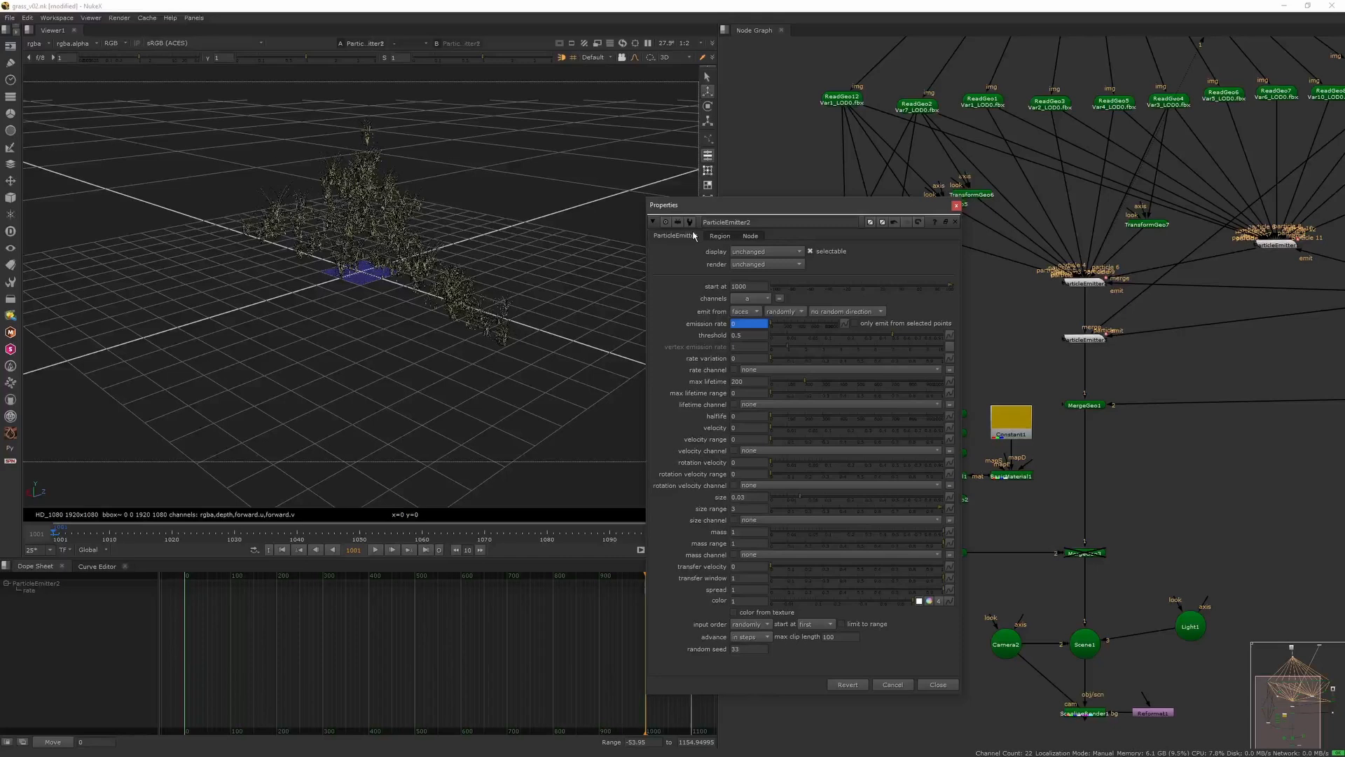
pyautogui.click(719, 236)
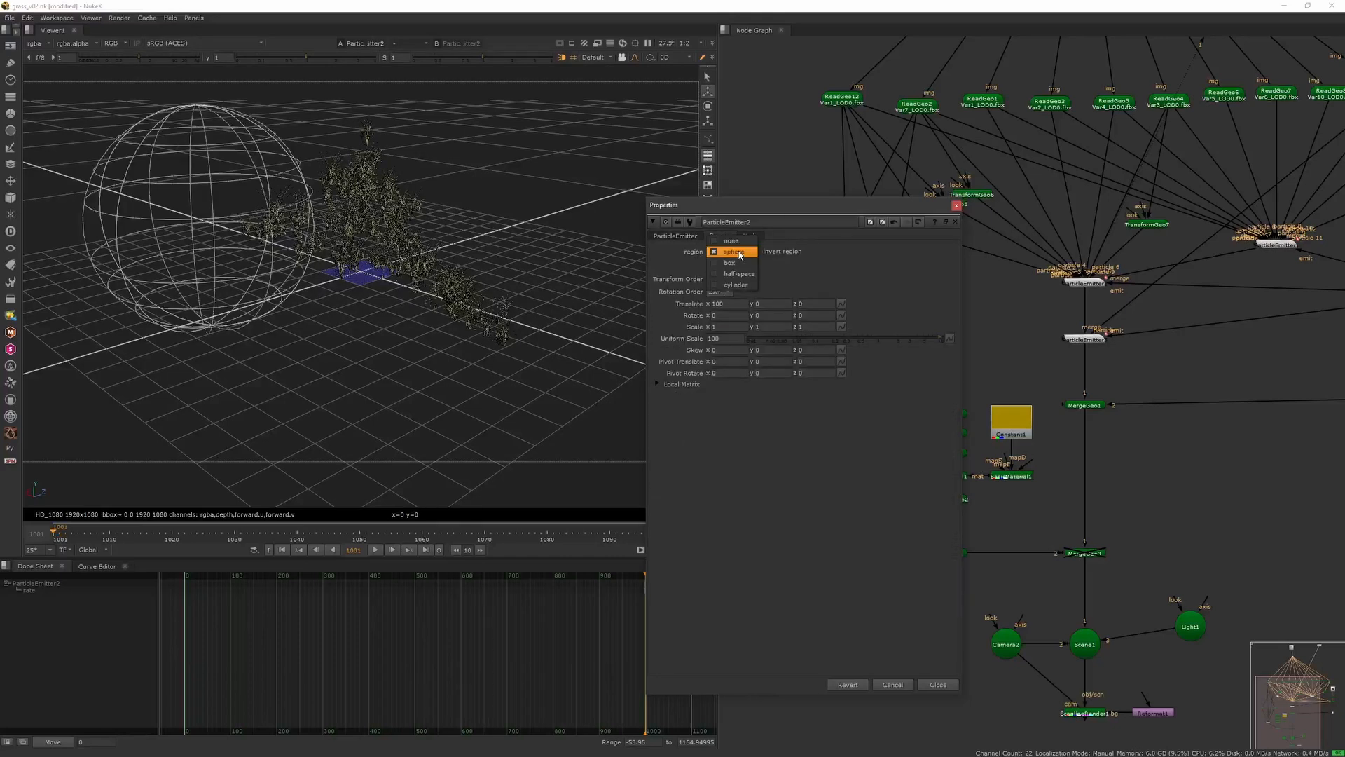
pyautogui.click(731, 241)
pyautogui.click(757, 252)
# - View ParticleEmitter1's grass on its own and open that emitter's settings
pyautogui.click(1082, 285)
pyautogui.click(957, 206)
pyautogui.moveTo(1187, 346); pyautogui.dragTo(1053, 327, button='middle')
pyautogui.doubleClick(952, 262)
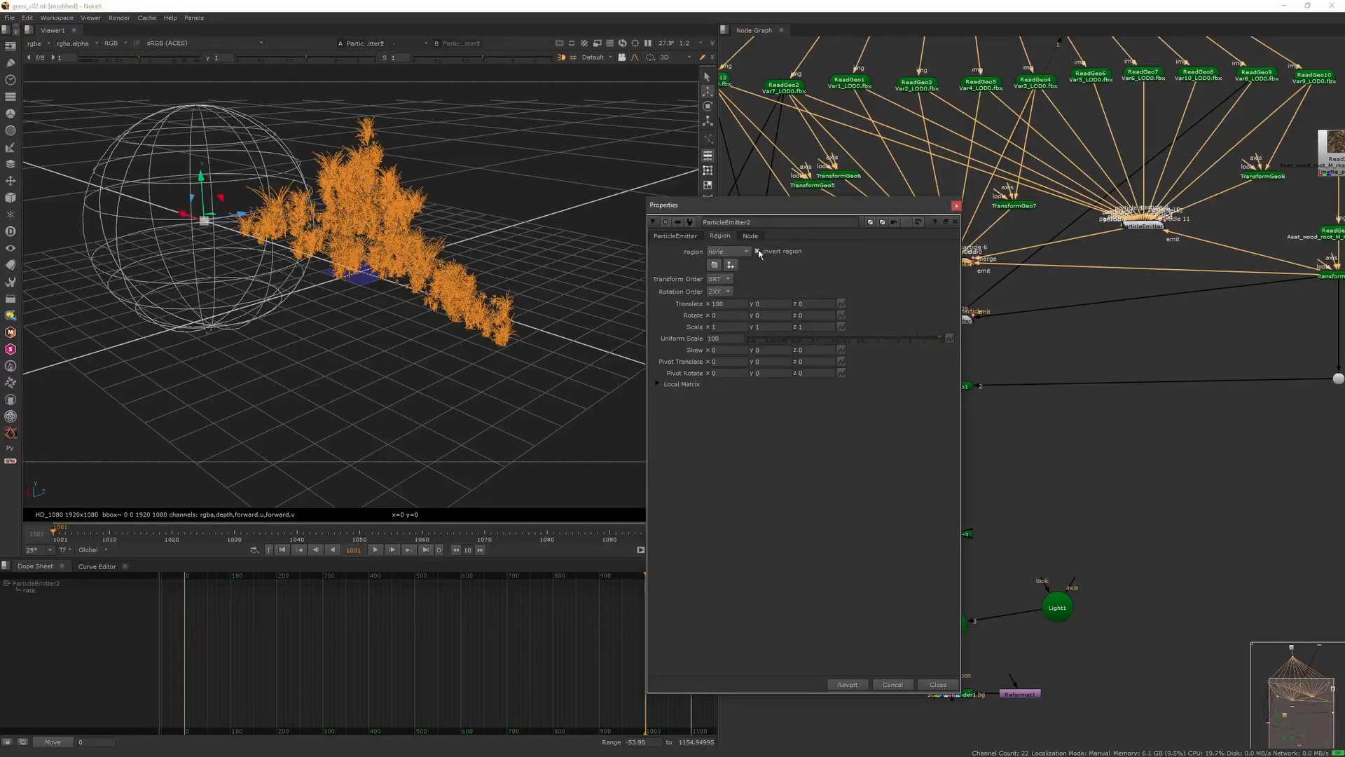
pyautogui.click(956, 206)
pyautogui.click(1145, 228)
pyautogui.press('1')
pyautogui.click(1081, 259)
pyautogui.moveTo(1081, 258); pyautogui.dragTo(990, 264, button='middle')
pyautogui.keyDown('ctrl'); pyautogui.moveTo(958, 252); pyautogui.dragTo(993, 253); pyautogui.keyUp('ctrl')
pyautogui.click(1059, 236)
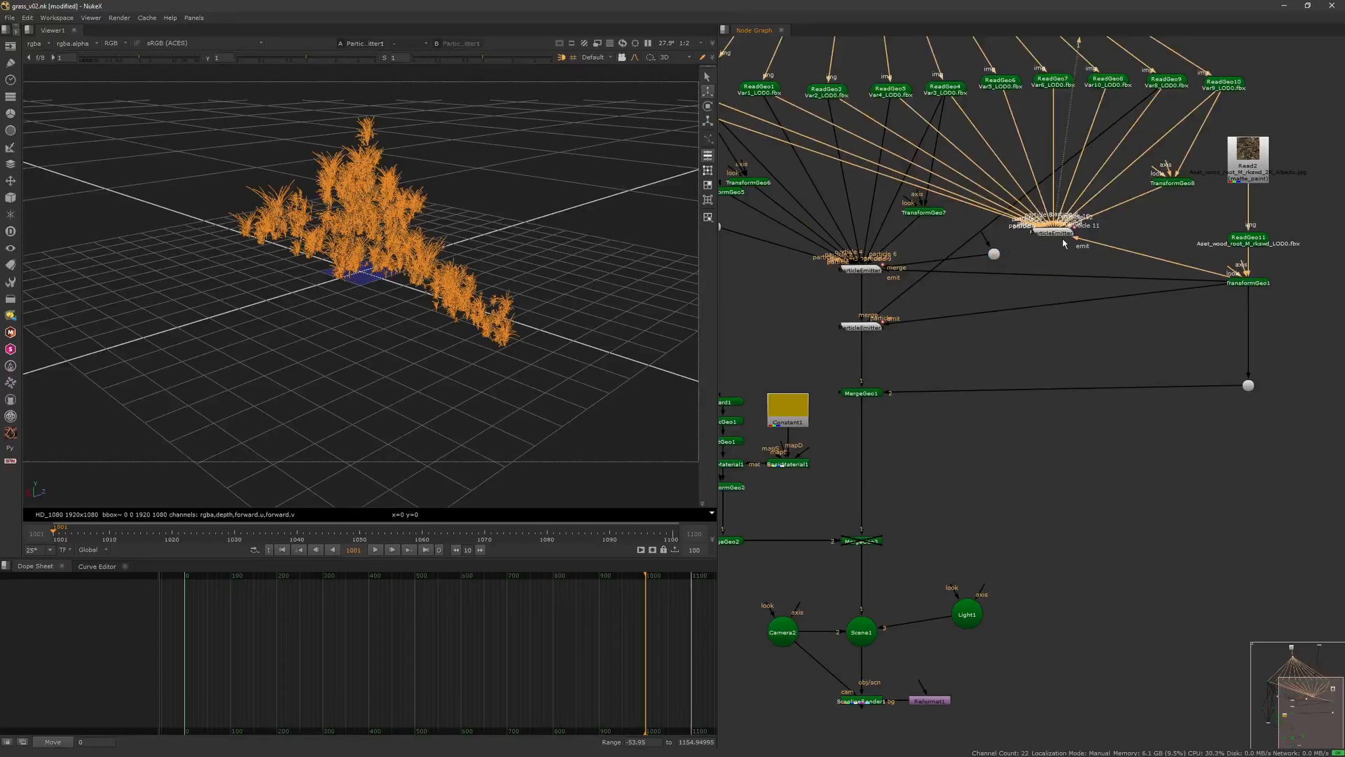
pyautogui.doubleClick(1056, 233)
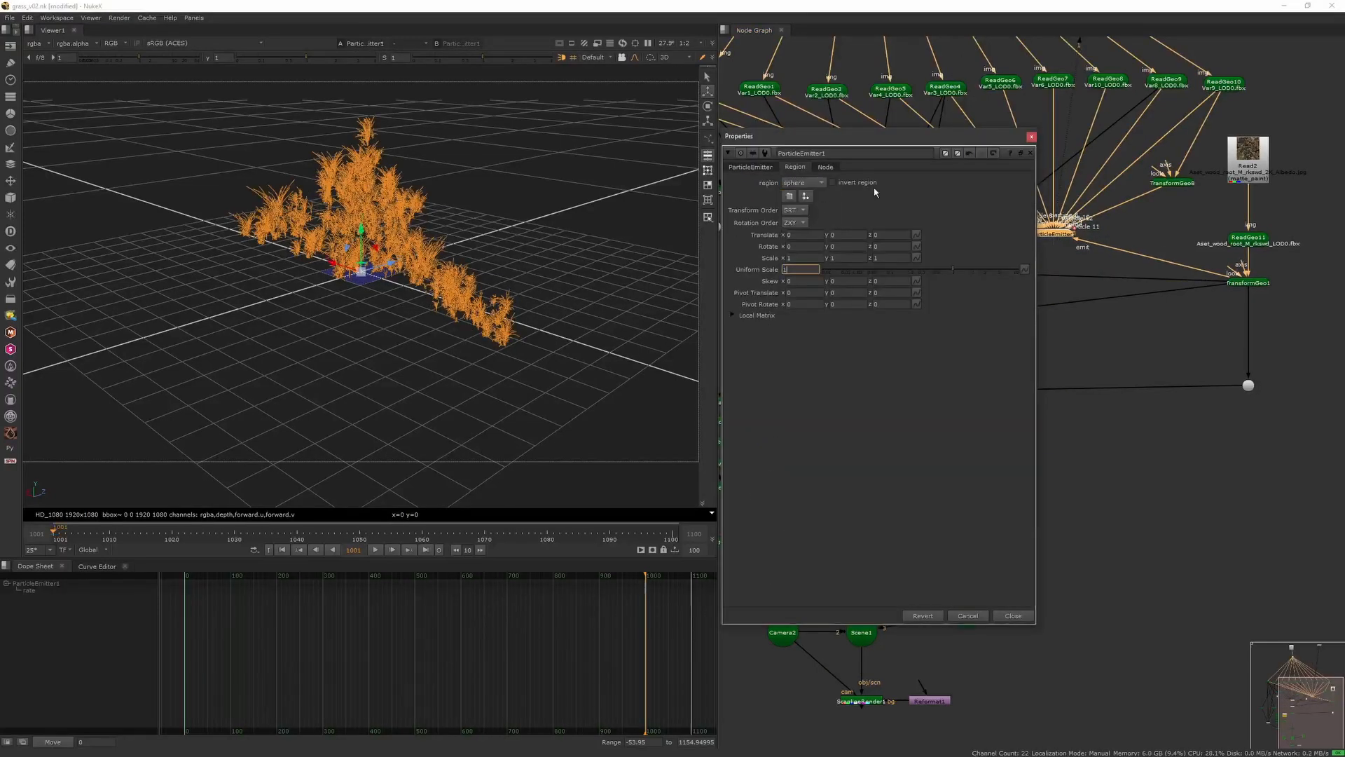
# - Give ParticleEmitter1 a spherical region with uniform scale 100 and move it to about 94 on Z
pyautogui.write('00')
pyautogui.press('Return')
pyautogui.moveTo(389, 261); pyautogui.dragTo(568, 301)
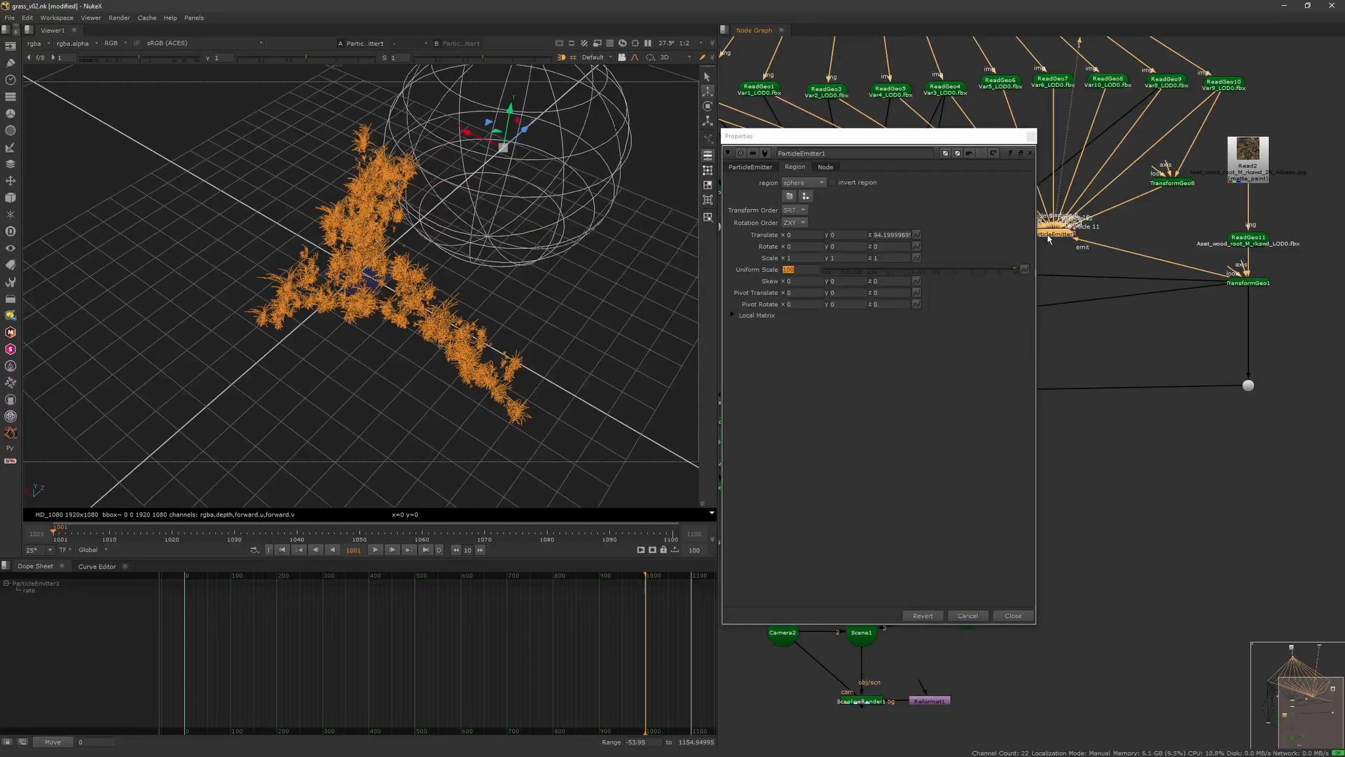
# - Reset the region to none, then at frame 1000 make it a sphere with uniform scale 100 and advance one frame
pyautogui.click(803, 183)
pyautogui.click(797, 172)
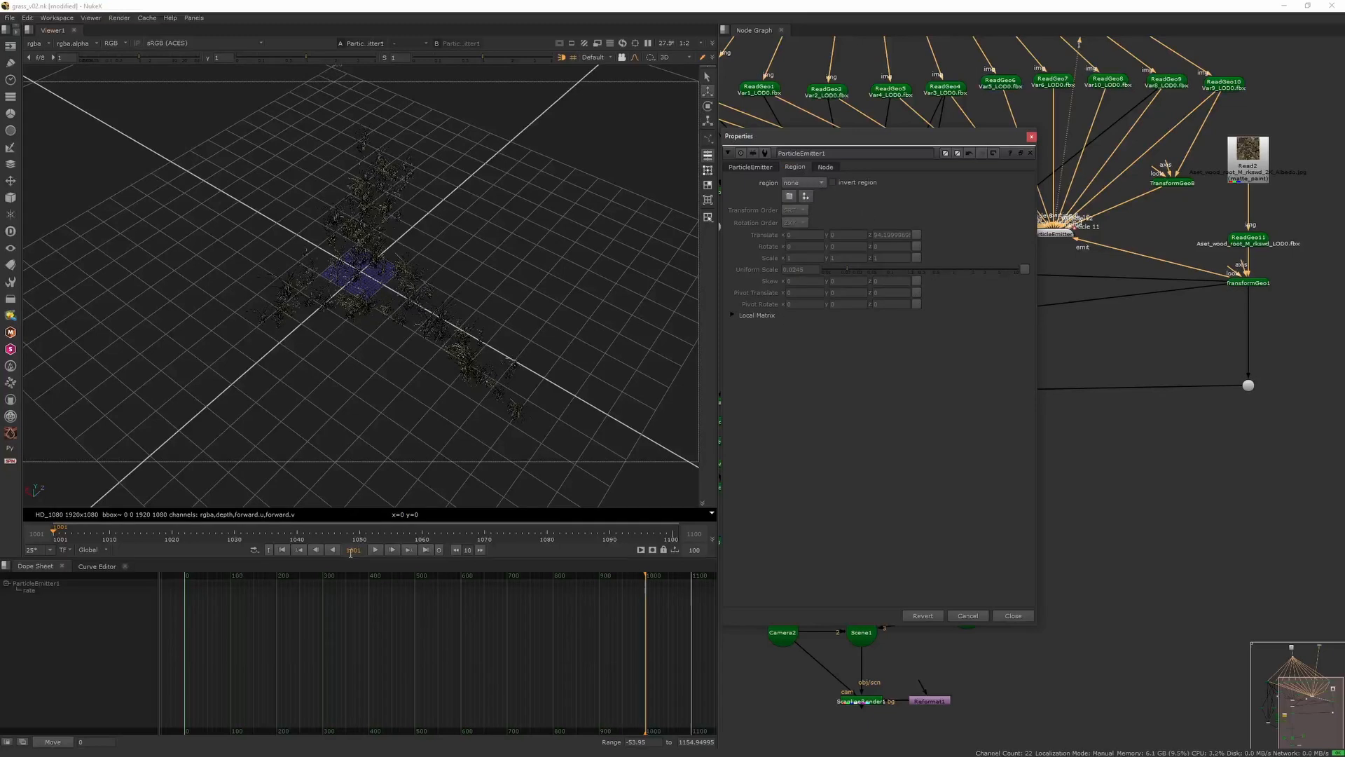
pyautogui.click(316, 550)
pyautogui.click(805, 183)
pyautogui.click(804, 194)
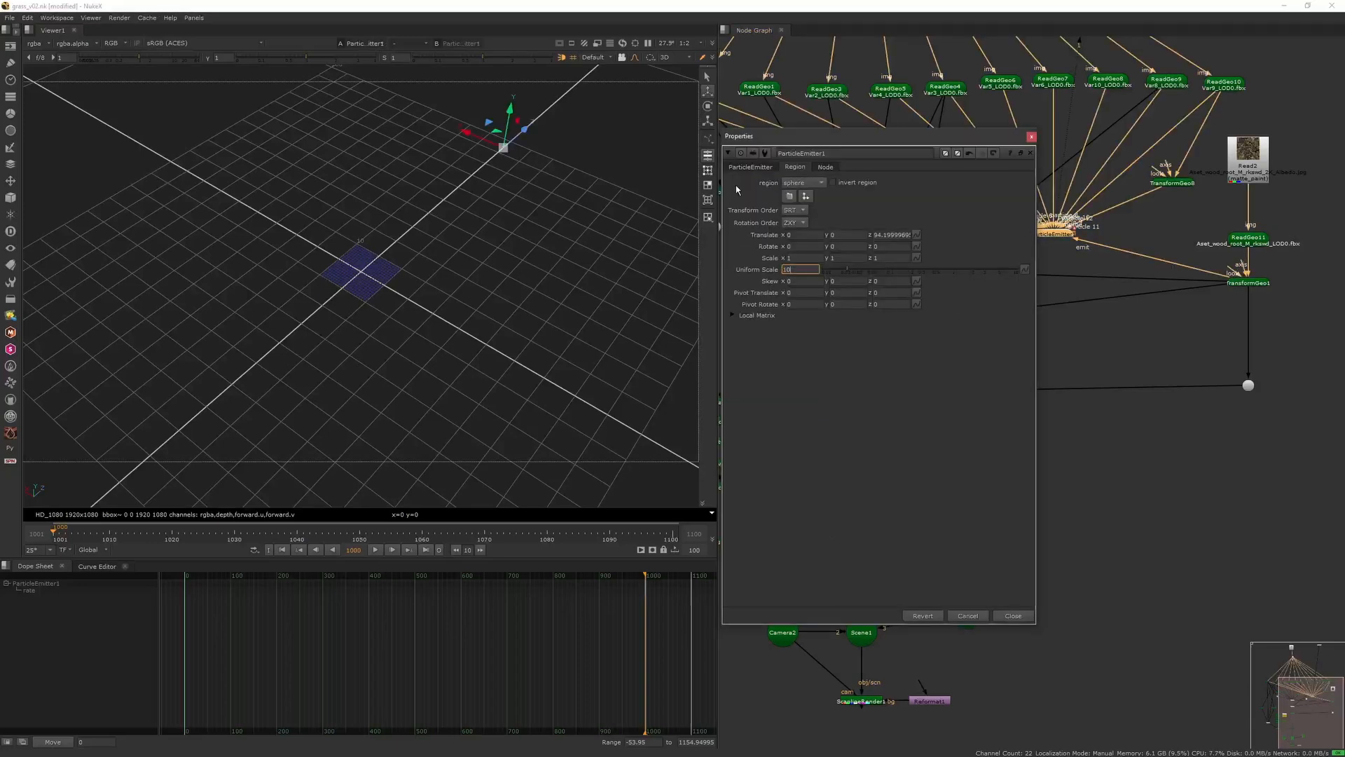
pyautogui.click(392, 550)
# - Set the region's Z translation to 0, change ParticleEmitter1's emission region to none and leave its settings
pyautogui.doubleClick(891, 235)
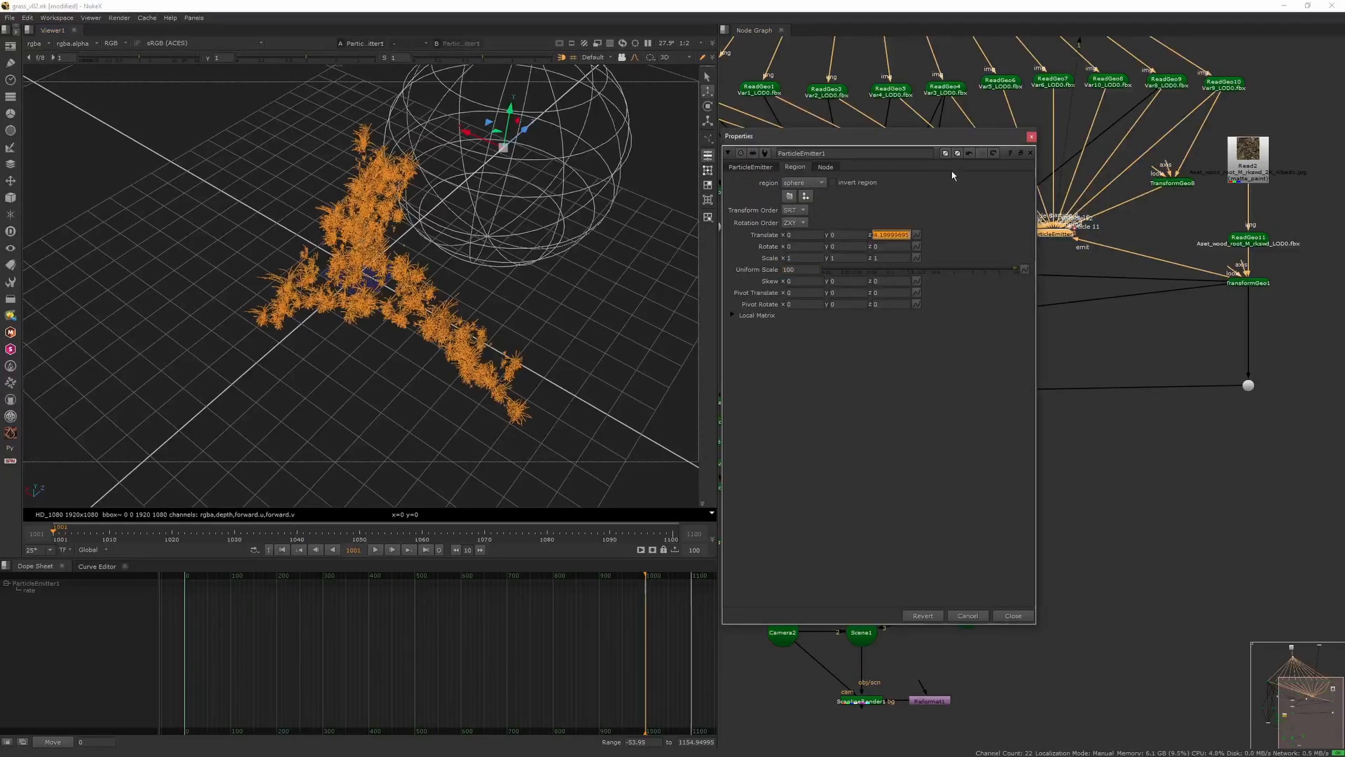
pyautogui.write('0')
pyautogui.press('Return')
pyautogui.click(799, 182)
pyautogui.click(797, 172)
pyautogui.click(750, 166)
pyautogui.click(1066, 258)
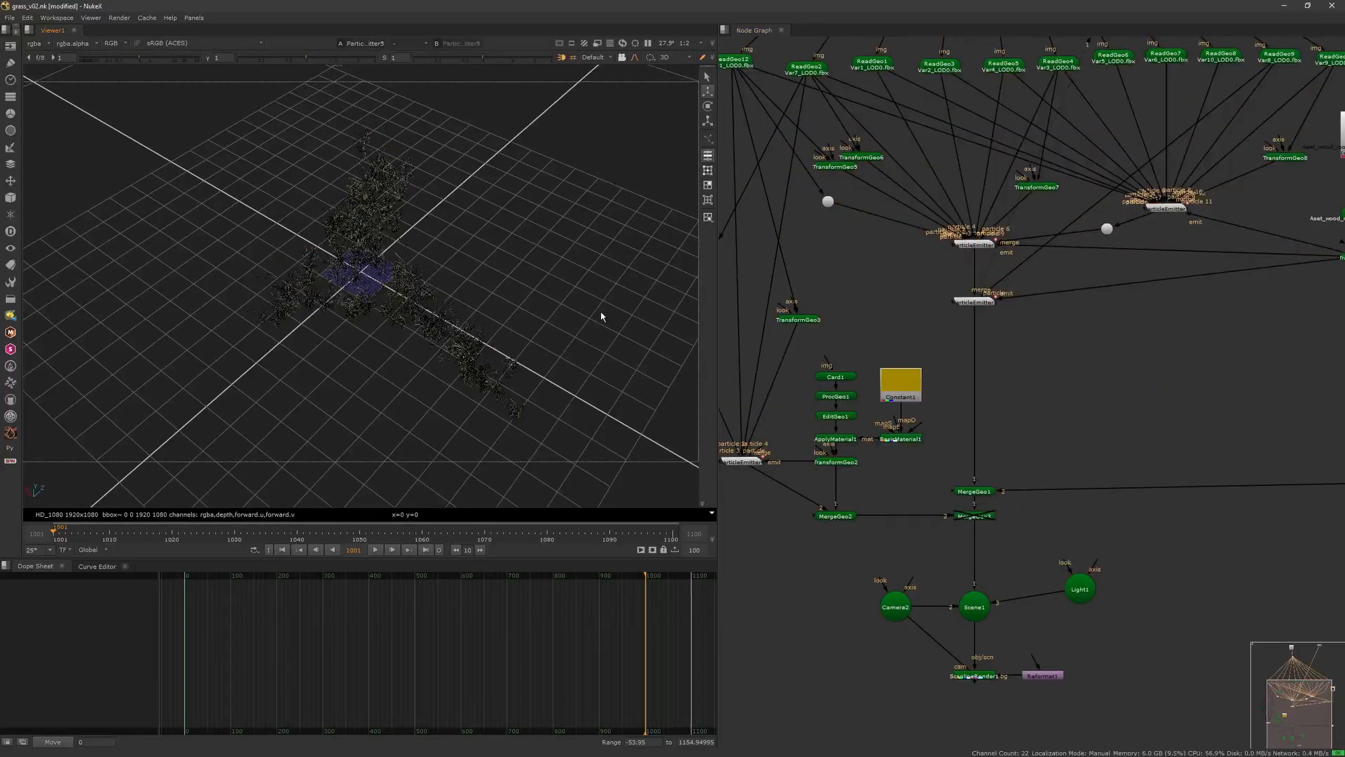
# - Add a ParticleCurve node below the lower ParticleEmitter in the main chain and open its settings
pyautogui.scroll(2, 1018, 337)
pyautogui.press('Tab')
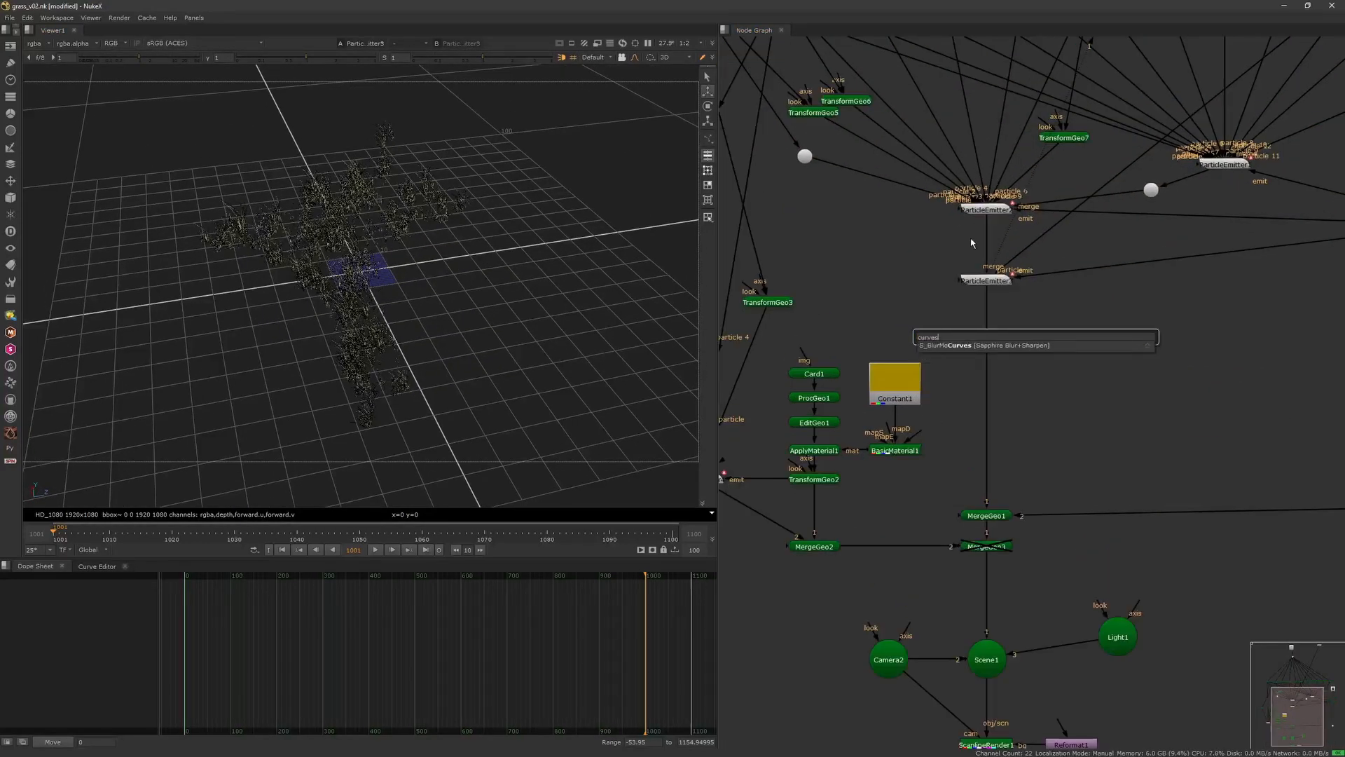
pyautogui.write('curves')
pyautogui.press('BackSpace')
pyautogui.press('Down')
pyautogui.press('Return')
pyautogui.moveTo(1031, 341); pyautogui.dragTo(996, 363)
pyautogui.doubleClick(996, 363)
# - Lower both ends of ParticleCurve1's size curve to about 0
pyautogui.click(712, 320)
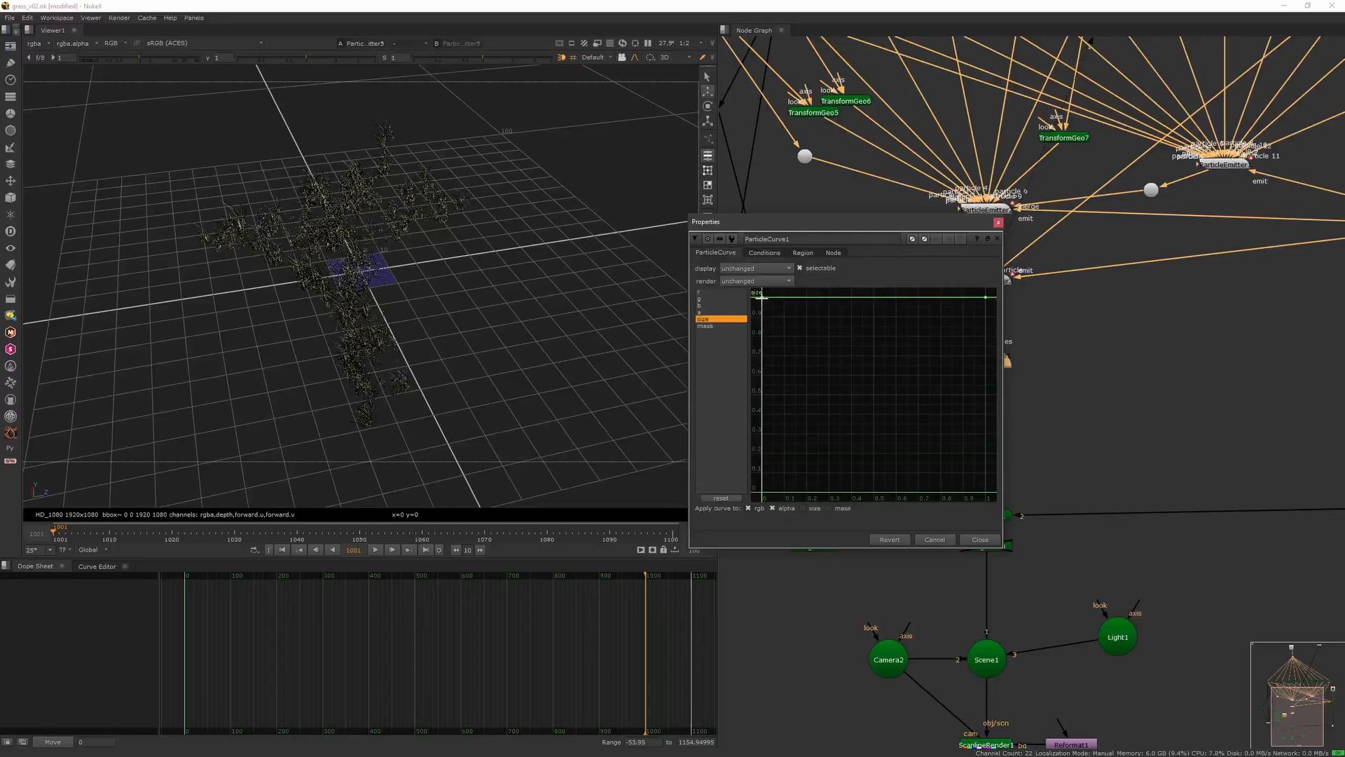
pyautogui.moveTo(762, 297); pyautogui.dragTo(762, 492)
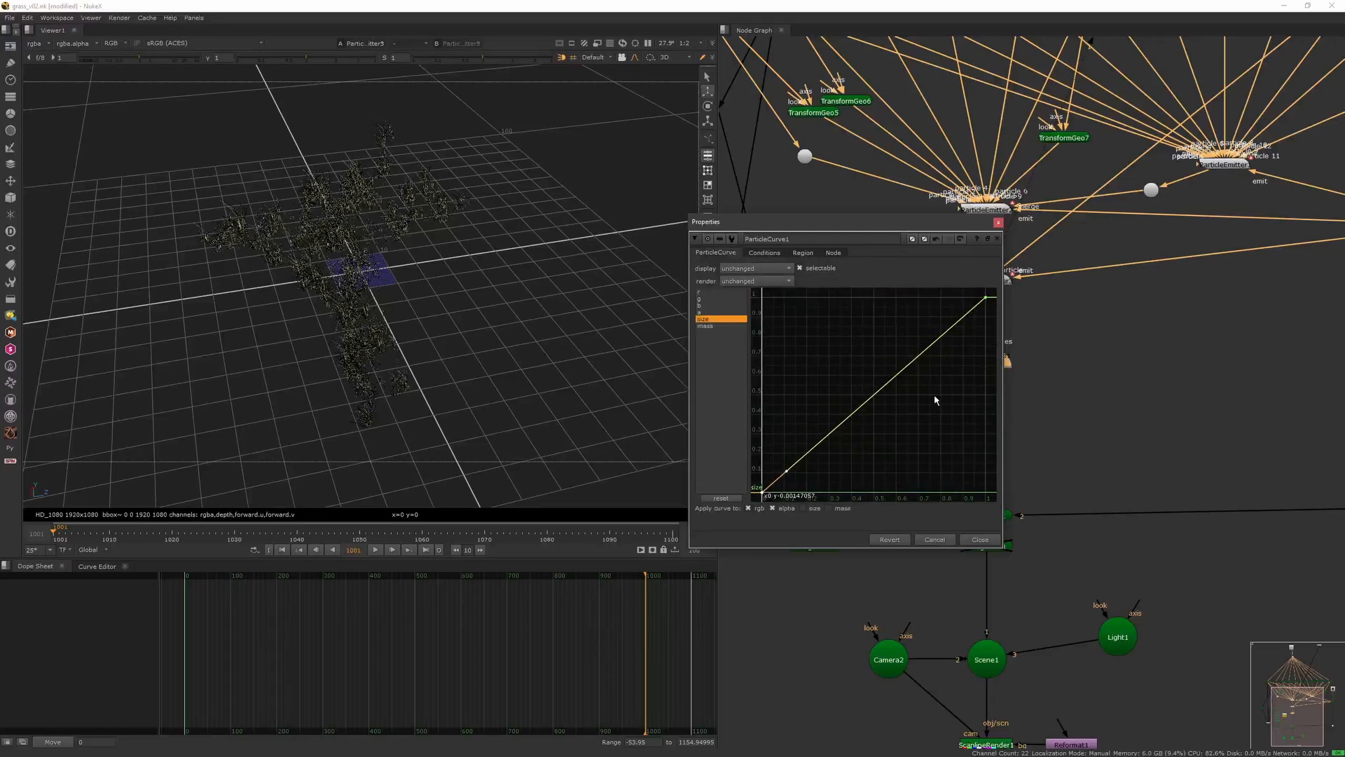
pyautogui.click(382, 499)
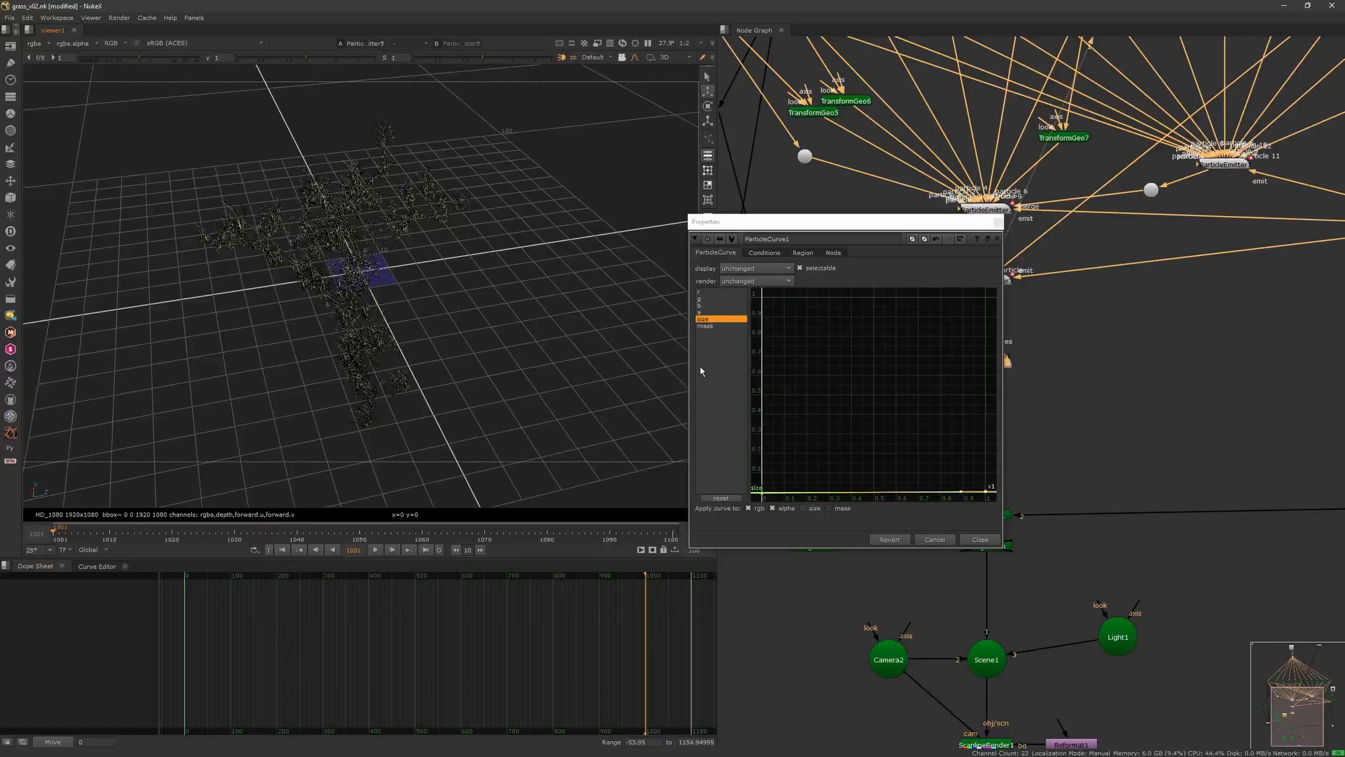
# - Set ParticleCurve1's region to sphere and close its settings
pyautogui.click(764, 252)
pyautogui.click(803, 252)
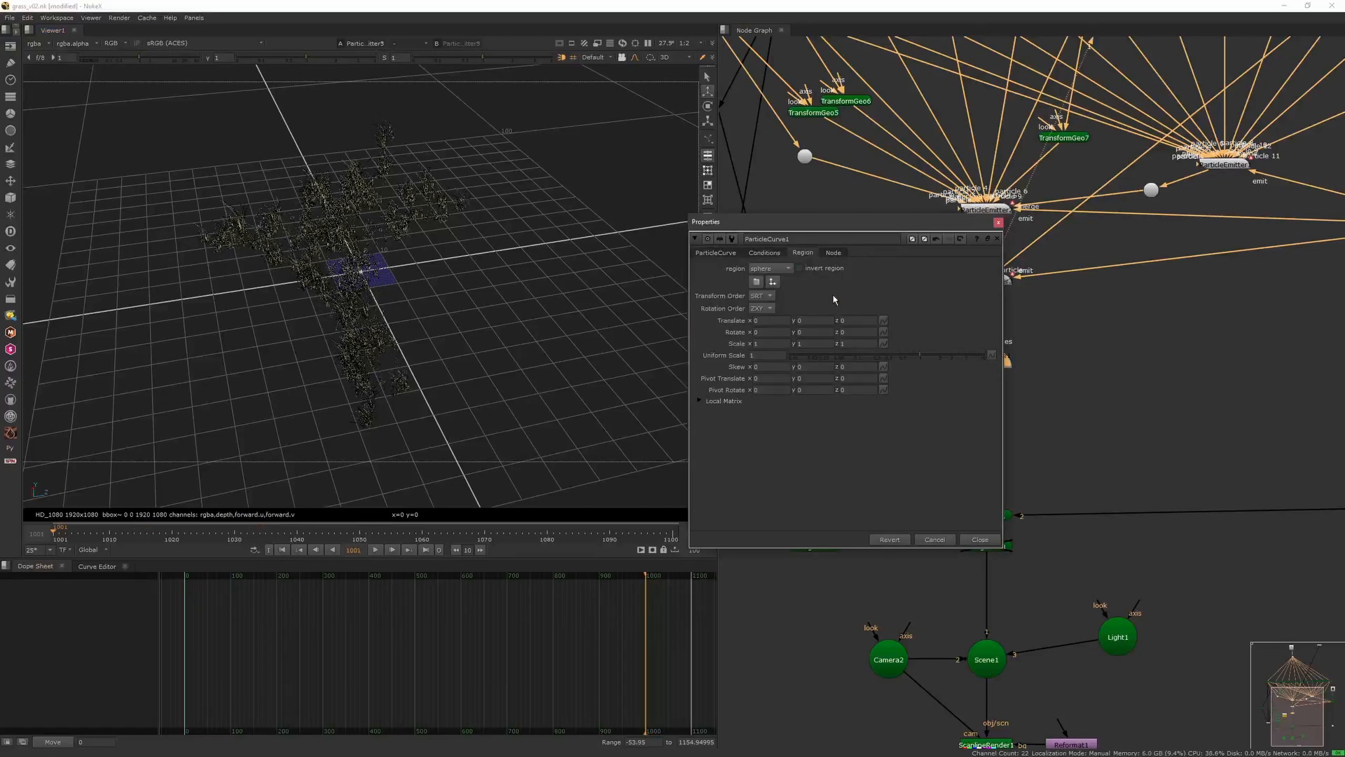
pyautogui.click(998, 222)
pyautogui.click(1063, 294)
# - Detach ParticleCurve1, connect it below ParticleEmitter1, view its output and reopen its settings
pyautogui.click(992, 360)
pyautogui.hotkey('ctrl', 'shift', 'x')
pyautogui.moveTo(1038, 341); pyautogui.dragTo(1230, 161)
pyautogui.press('1')
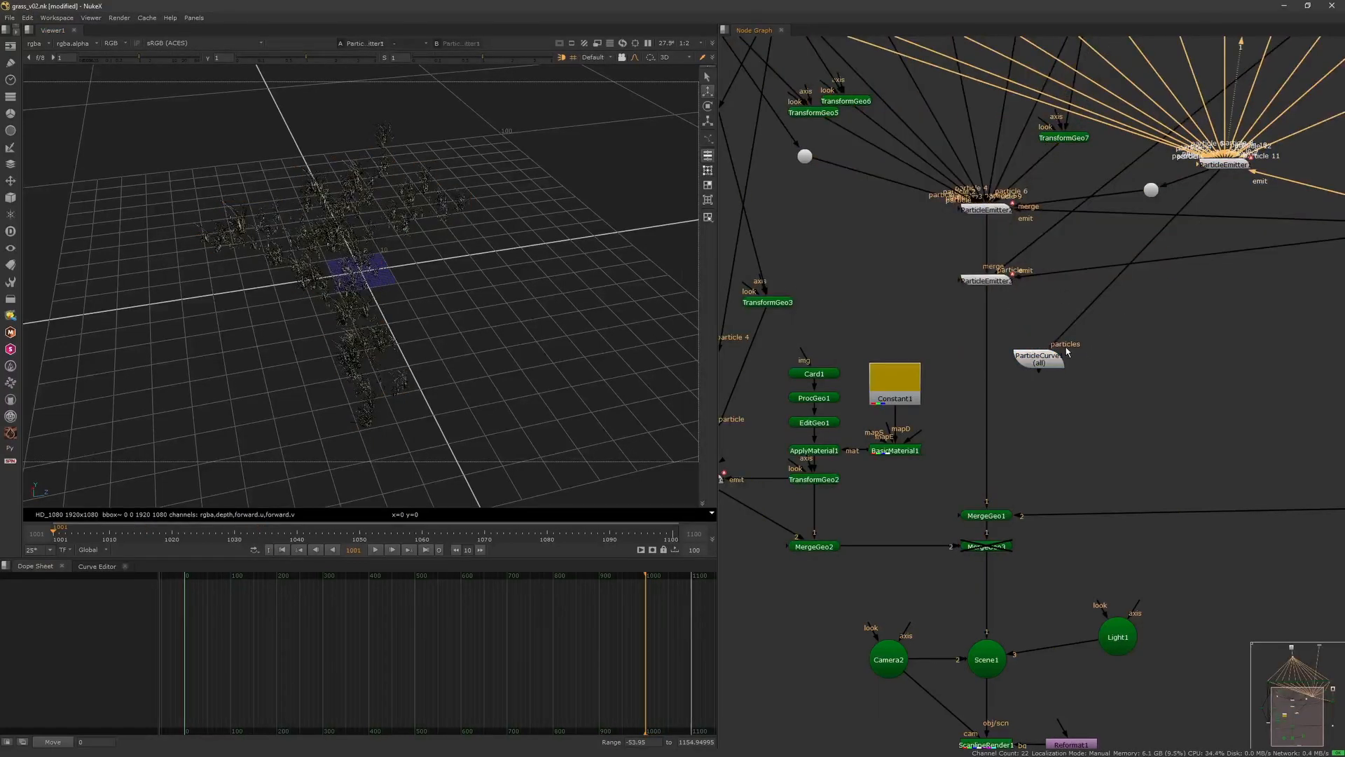
pyautogui.moveTo(1040, 360); pyautogui.dragTo(1226, 301)
pyautogui.doubleClick(1226, 300)
# - Apply ParticleCurve1's curve to size only, with rgb and alpha disabled
pyautogui.click(715, 253)
pyautogui.click(716, 319)
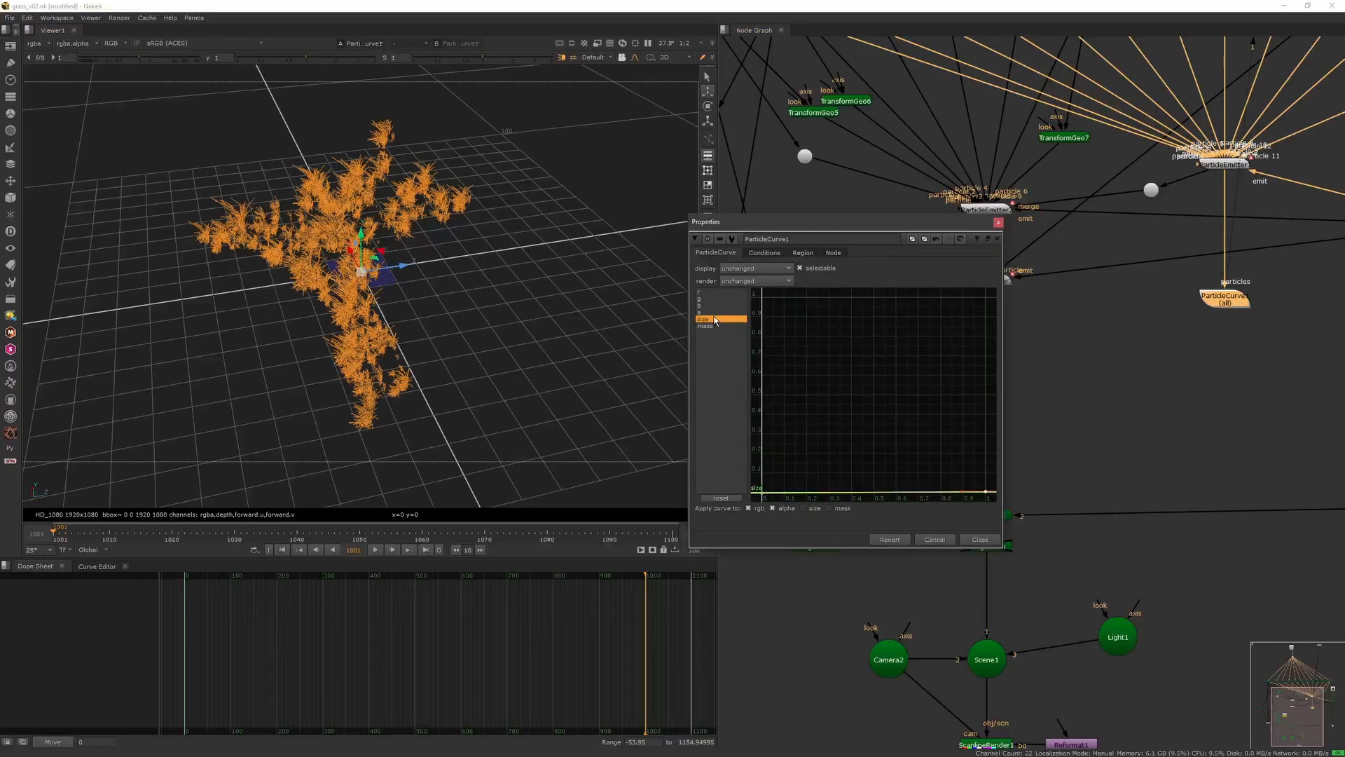
pyautogui.click(748, 508)
pyautogui.click(803, 508)
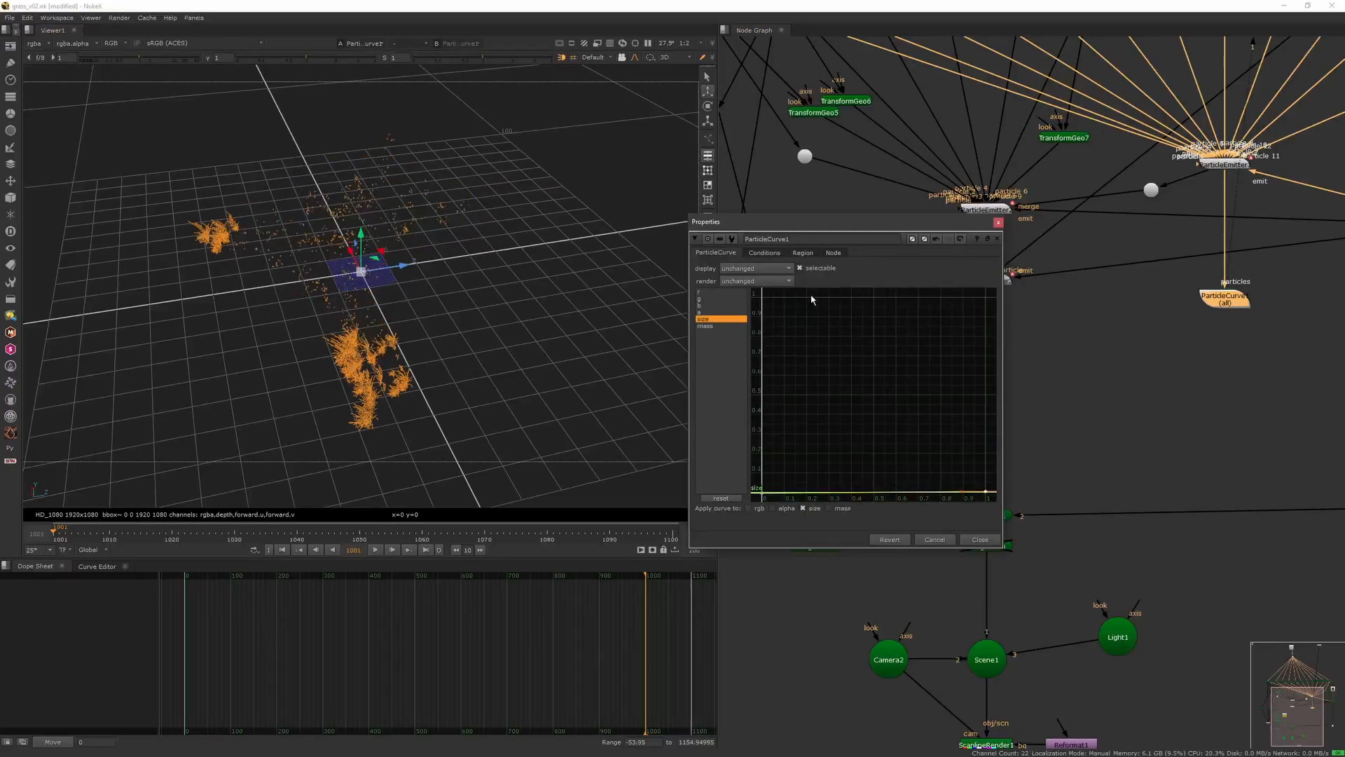
# - Set the value of the size curve's start point to 0
pyautogui.press('f')
pyautogui.doubleClick(896, 398)
pyautogui.write('0')
pyautogui.press('Return')
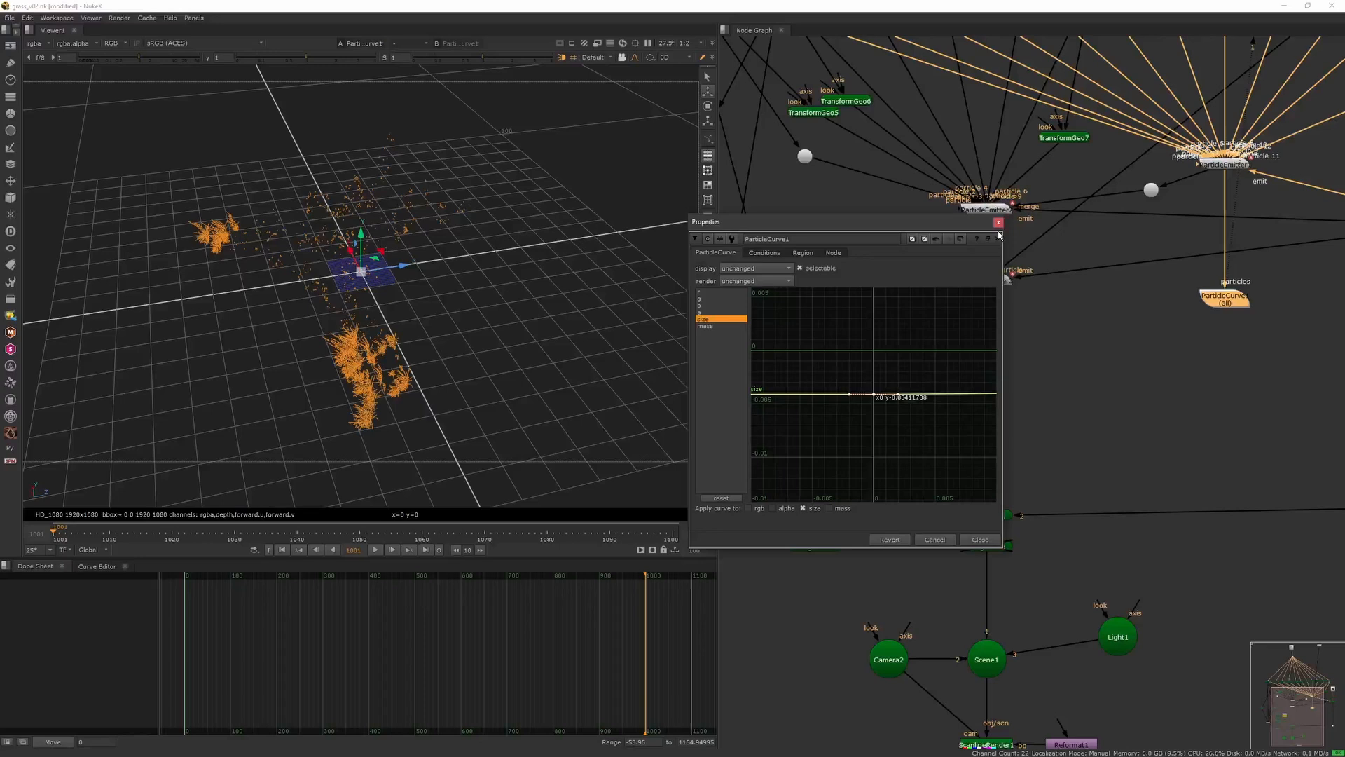
# - Reopen ParticleCurve1's region settings and set the sphere's uniform scale to 50
pyautogui.click(402, 273)
pyautogui.scroll(-3, 308, 329)
pyautogui.doubleClick(1226, 307)
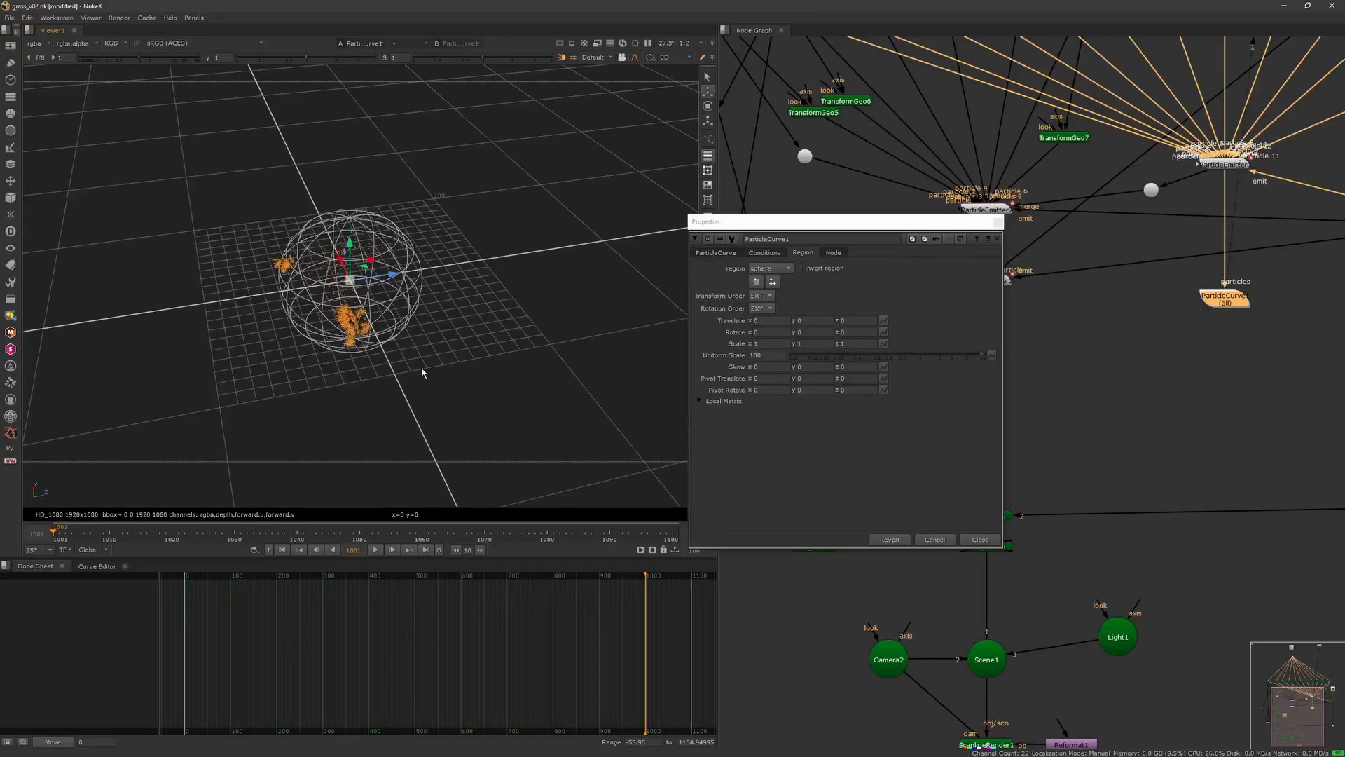
pyautogui.doubleClick(758, 355)
pyautogui.write('50')
pyautogui.press('Return')
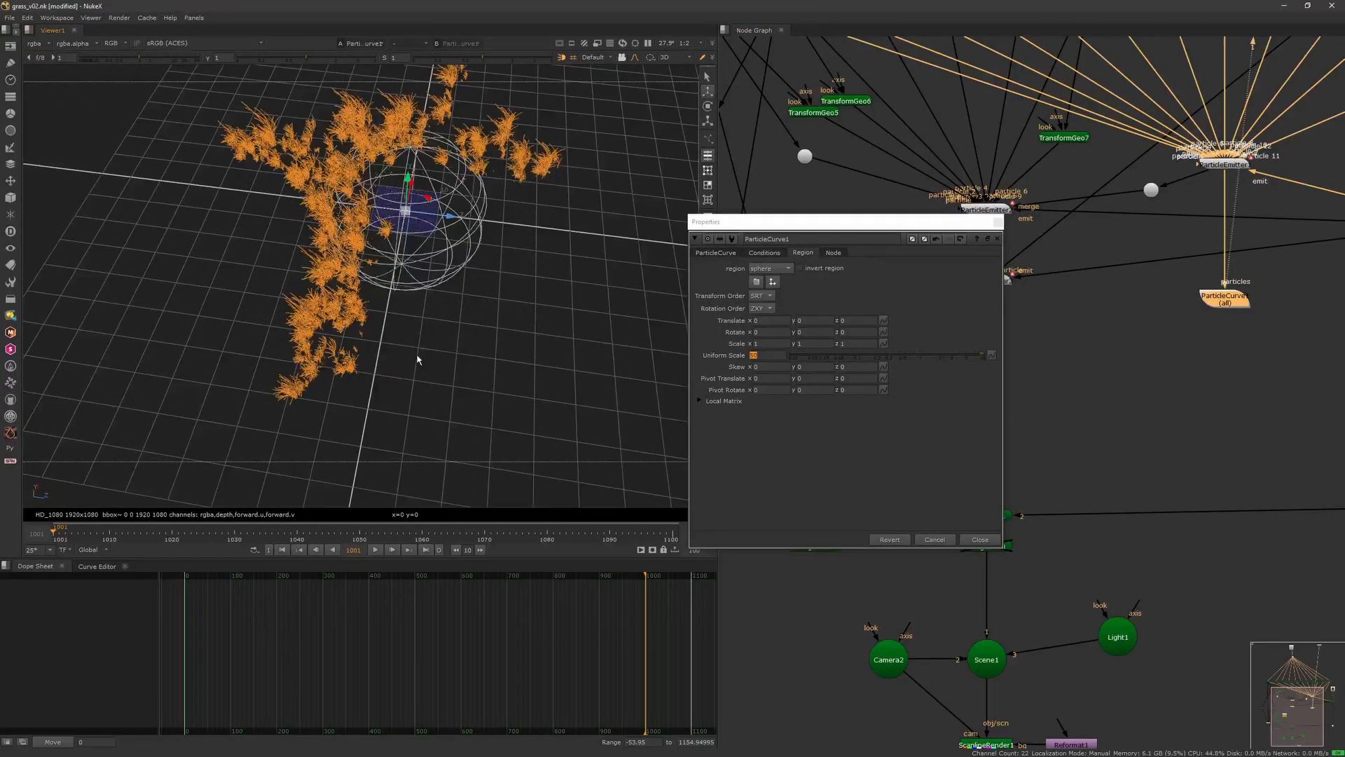
# - Move the spherical region through the grass towards one outer end of the clump
pyautogui.keyDown('ctrl'); pyautogui.moveTo(418, 357); pyautogui.dragTo(343, 200); pyautogui.keyUp('ctrl')
pyautogui.moveTo(436, 203)
pyautogui.mouseDown()
pyautogui.moveTo(435, 149)
pyautogui.moveTo(463, 203)
pyautogui.mouseUp()
pyautogui.moveTo(463, 203); pyautogui.dragTo(458, 206)
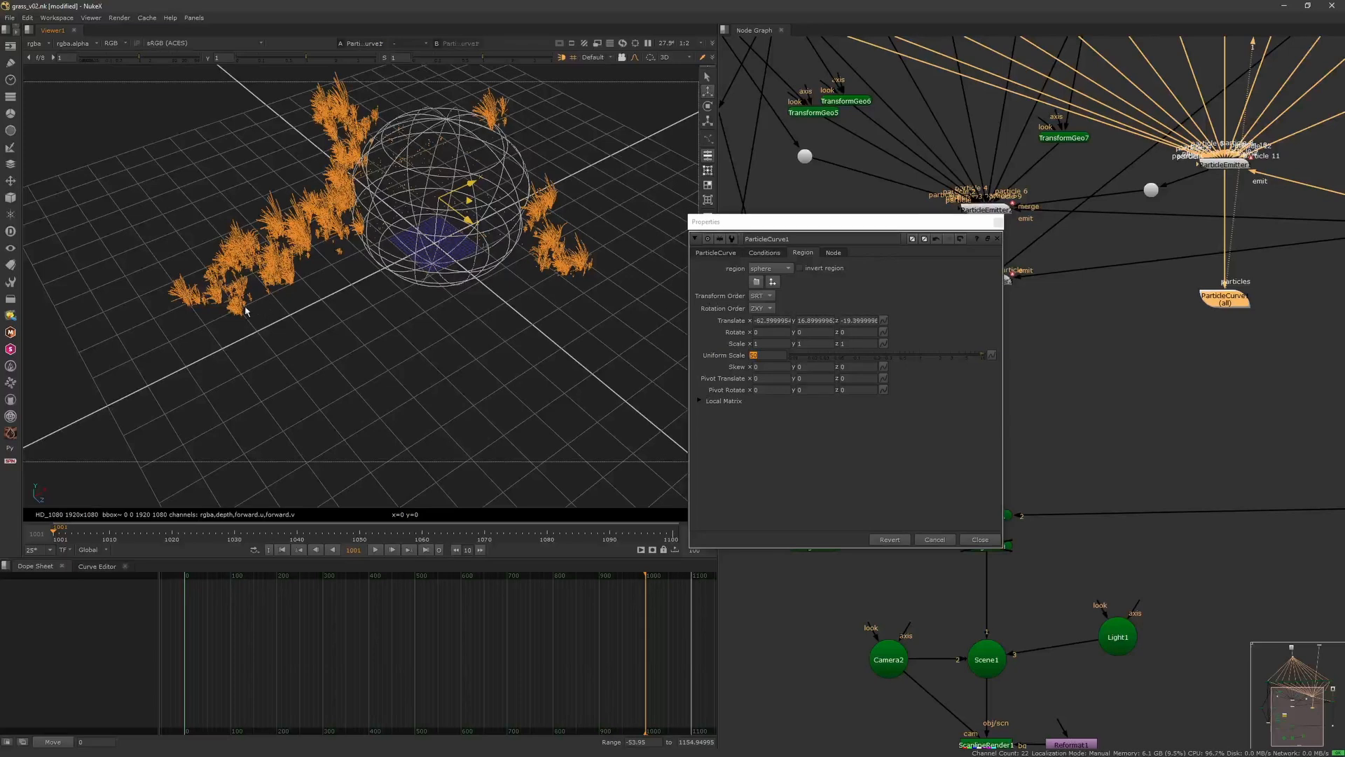
pyautogui.moveTo(246, 311); pyautogui.dragTo(228, 259)
pyautogui.moveTo(192, 165); pyautogui.dragTo(195, 196)
pyautogui.keyDown('ctrl'); pyautogui.moveTo(275, 289); pyautogui.dragTo(279, 365); pyautogui.keyUp('ctrl')
# - Invert ParticleCurve1's region and nudge the sphere around the end of the grass
pyautogui.click(799, 269)
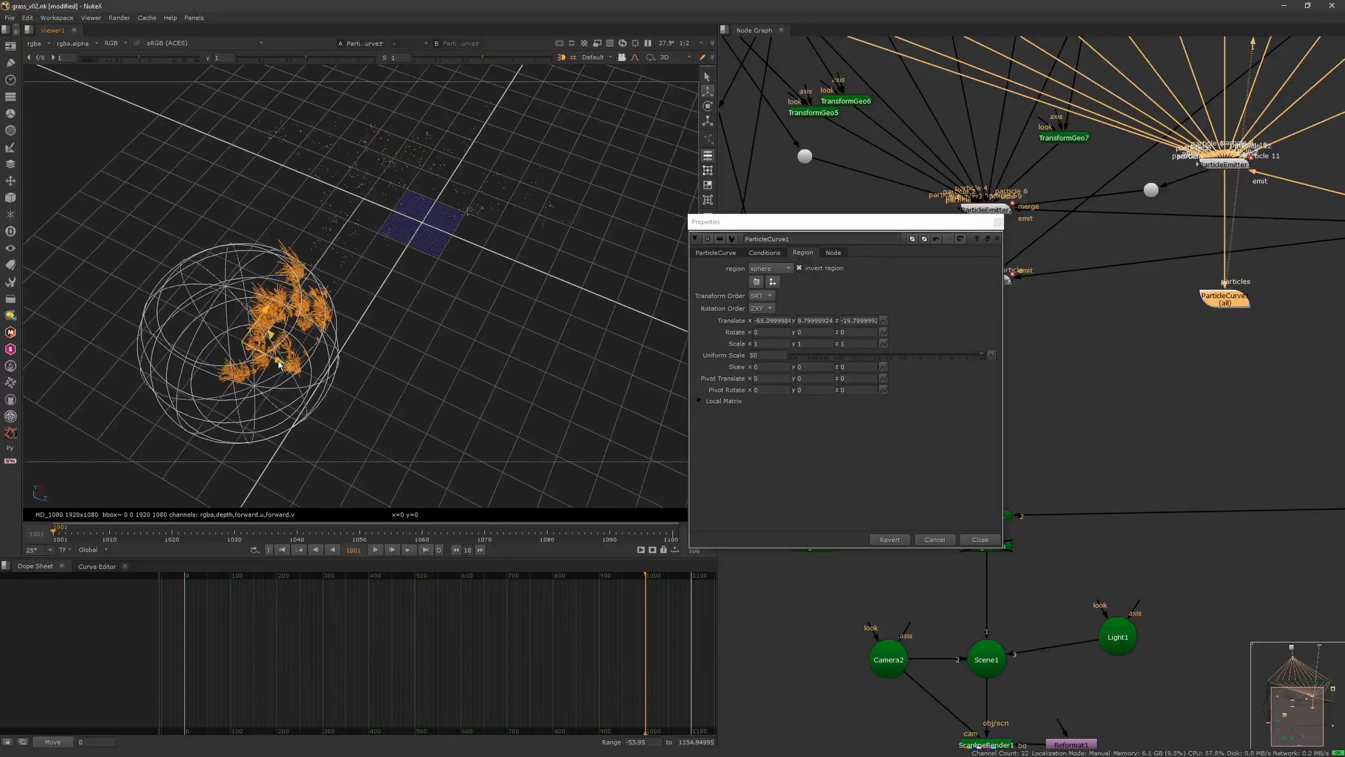
pyautogui.moveTo(265, 420); pyautogui.dragTo(246, 423)
pyautogui.moveTo(243, 414); pyautogui.dragTo(298, 272, button='middle')
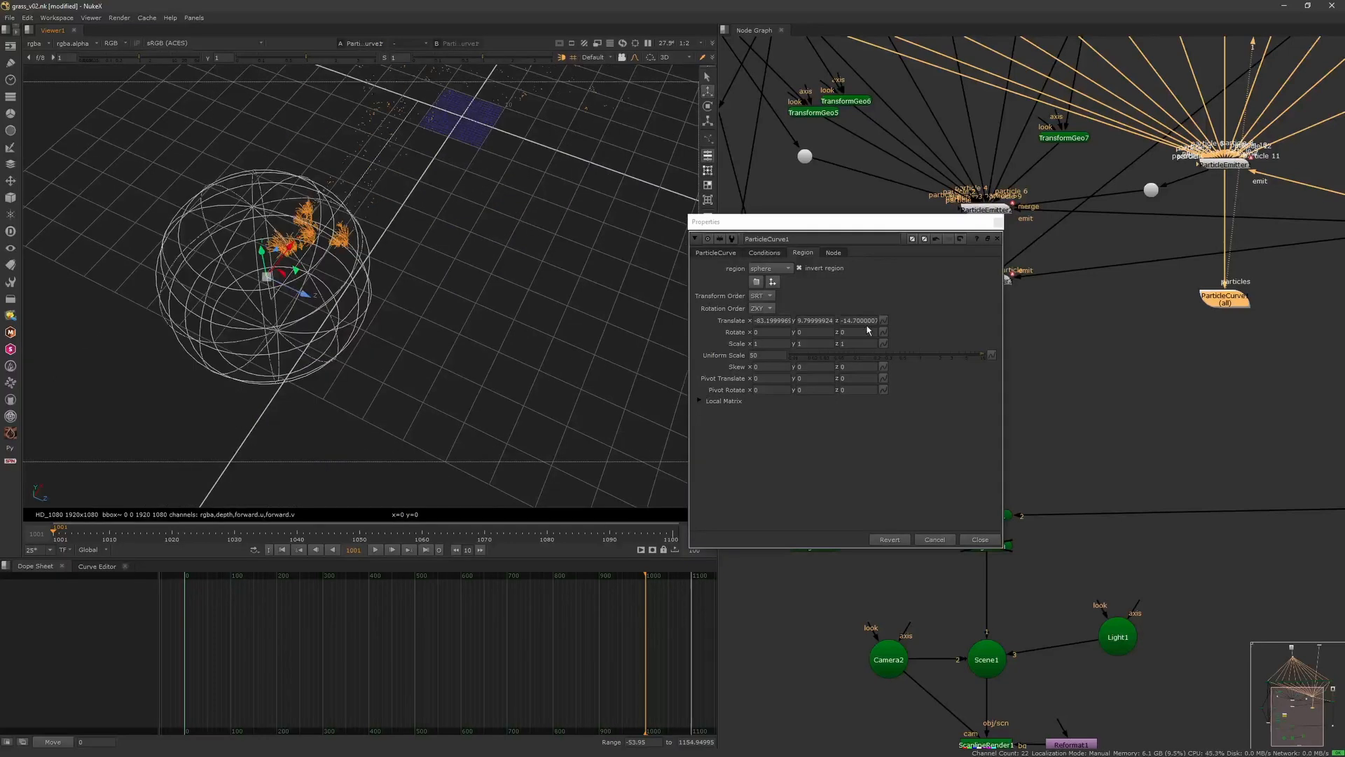
# - Keyframe the region's translation at frame 1001 and set its uniform scale to 80
pyautogui.click(883, 321)
pyautogui.click(901, 332)
pyautogui.write('80')
pyautogui.press('Return')
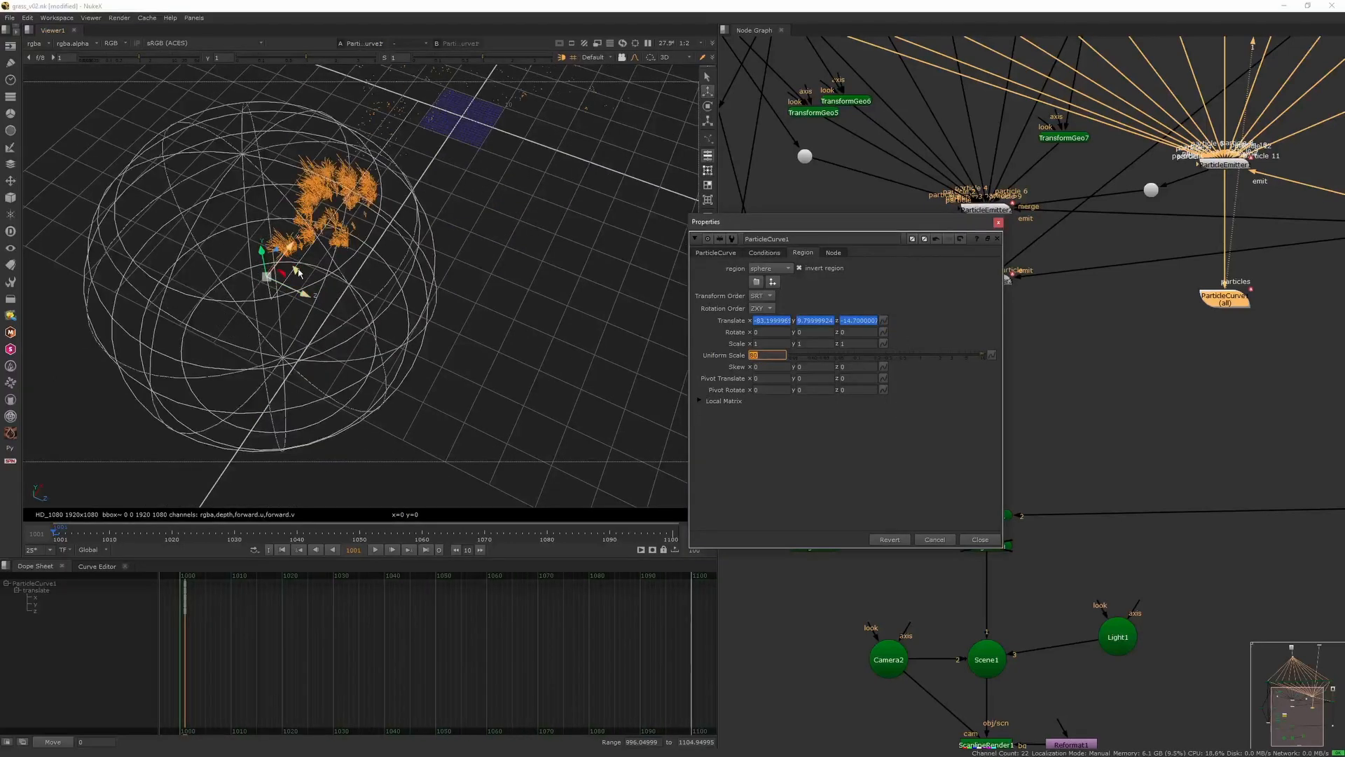
# - At frame 1080, move the spherical region across the grass towards the grid's centre
pyautogui.moveTo(296, 270); pyautogui.dragTo(232, 363)
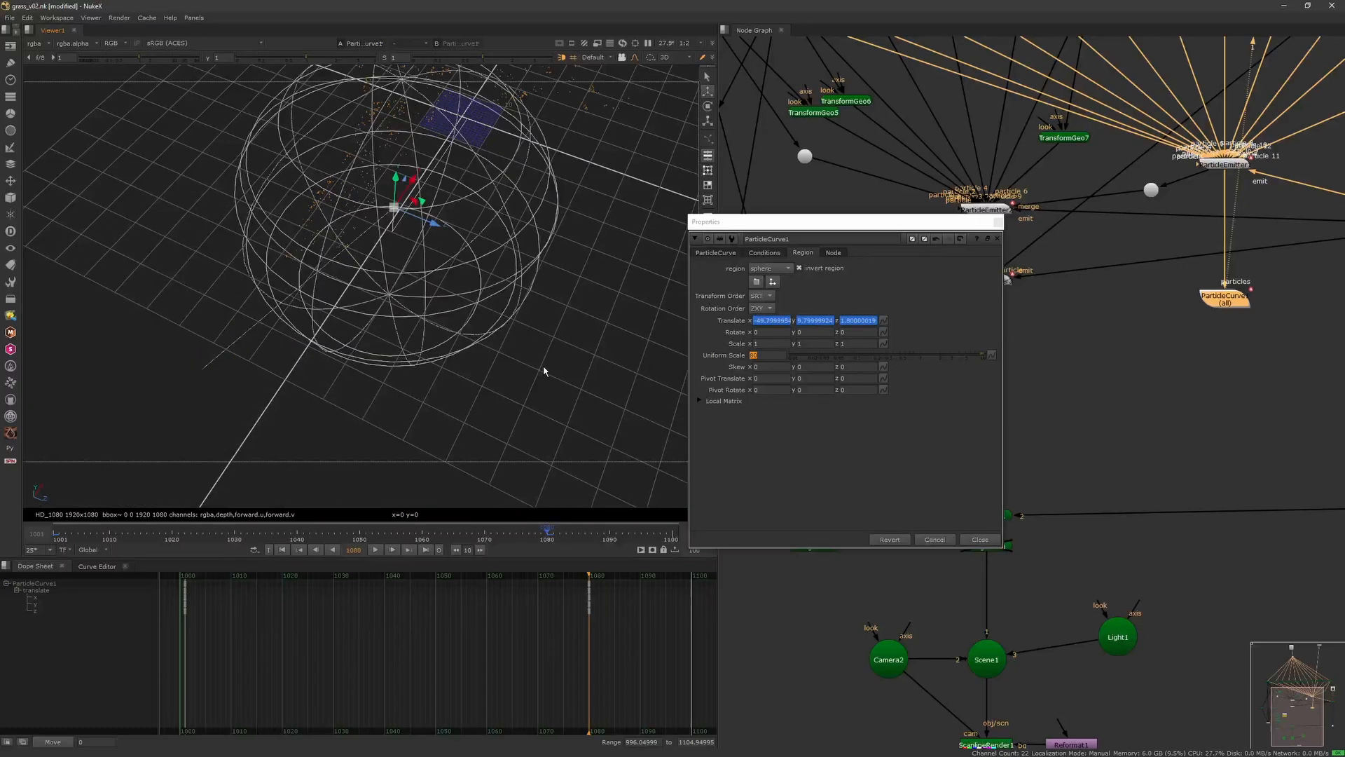
pyautogui.moveTo(545, 371); pyautogui.dragTo(584, 368, button='middle')
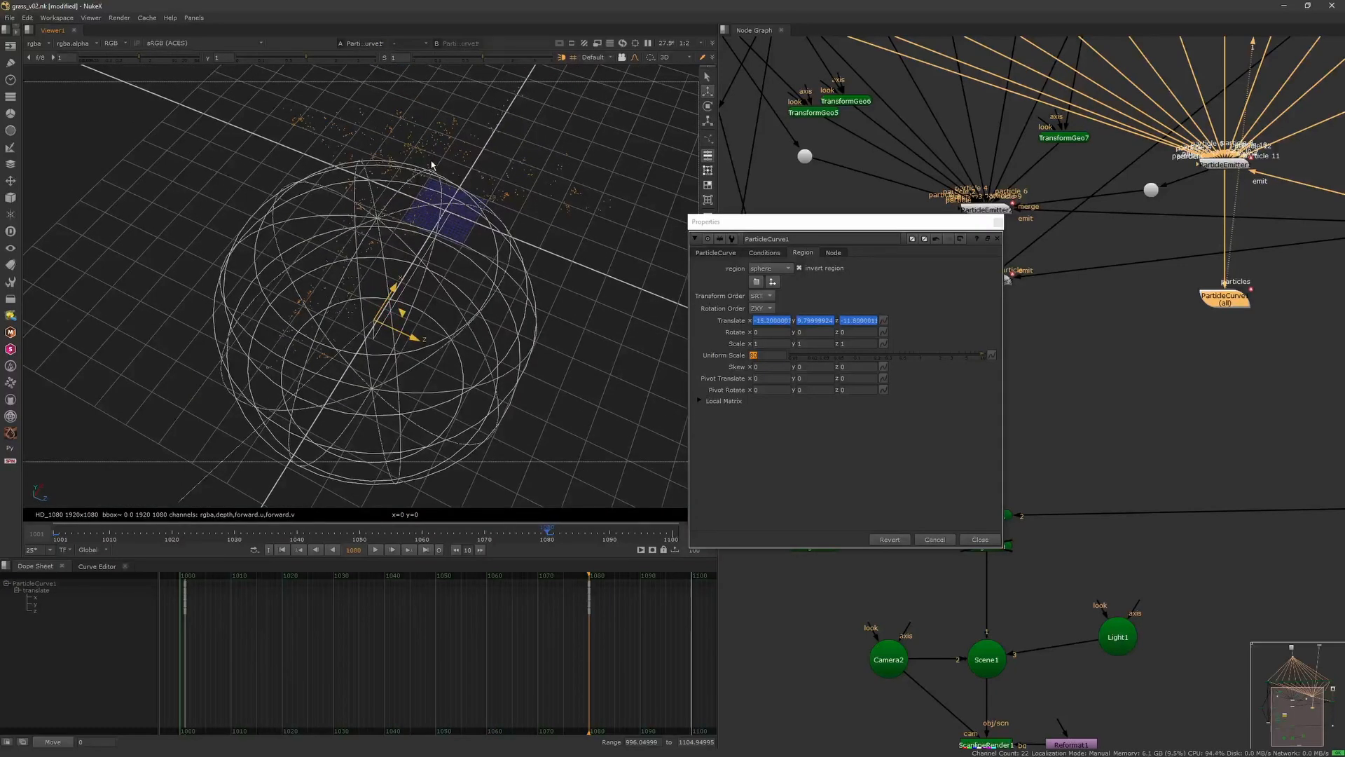
pyautogui.keyDown('ctrl'); pyautogui.moveTo(432, 165); pyautogui.dragTo(333, 251); pyautogui.keyUp('ctrl')
# - Set the value of the size curve's end point to 1 and view the enlarged grass
pyautogui.click(727, 253)
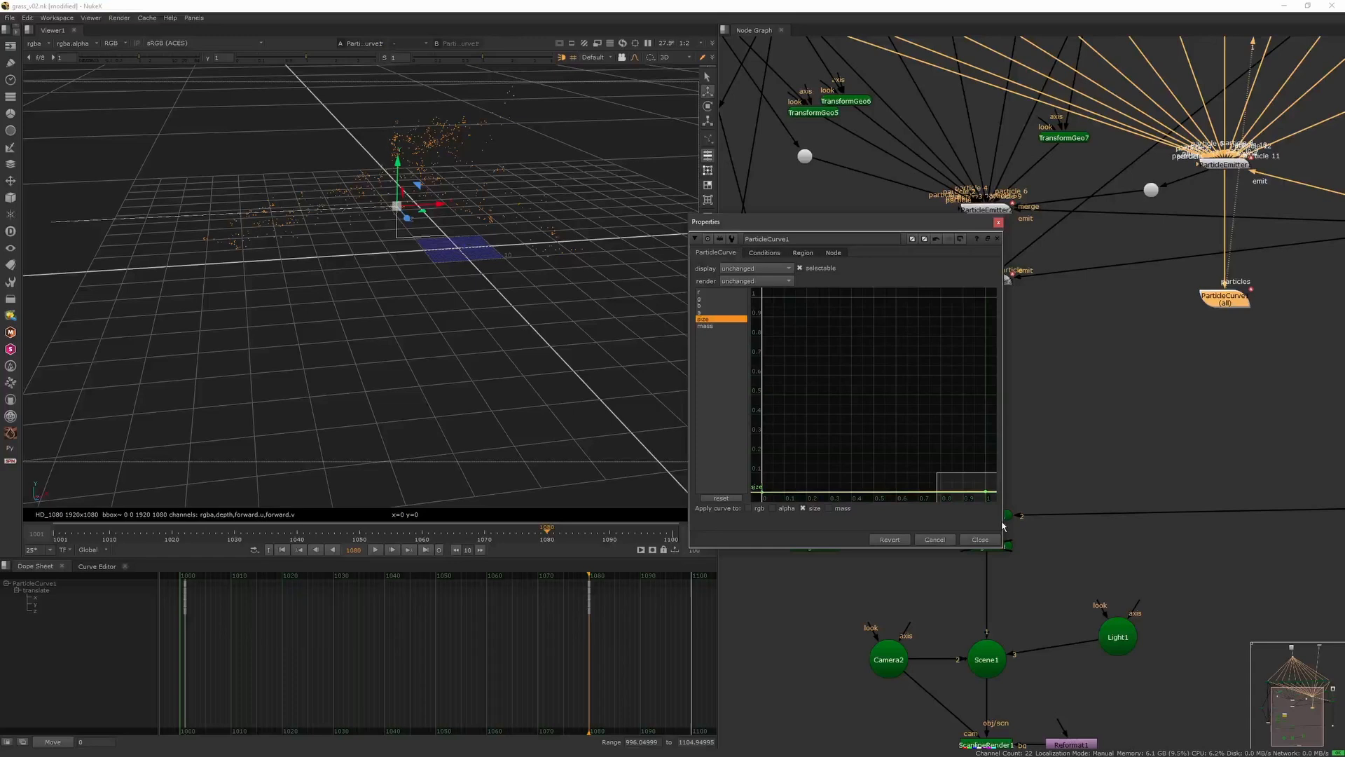
pyautogui.press('f')
pyautogui.doubleClick(904, 391)
pyautogui.write('1')
pyautogui.press('Return')
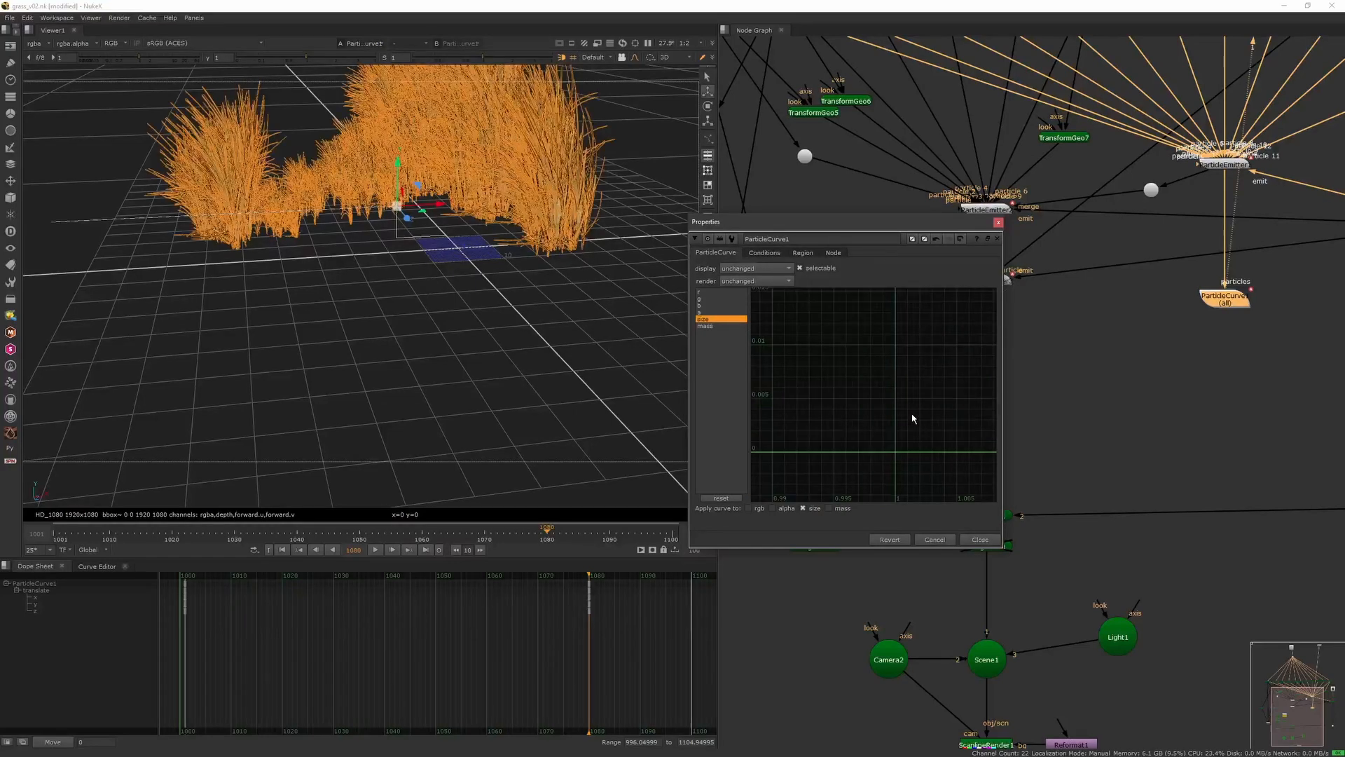
pyautogui.press('f')
pyautogui.click(483, 378)
pyautogui.keyDown('ctrl'); pyautogui.moveTo(449, 407); pyautogui.dragTo(499, 358); pyautogui.keyUp('ctrl')
# - Set the value of the size curve's end point to 0.5 and view the grass
pyautogui.click(986, 297)
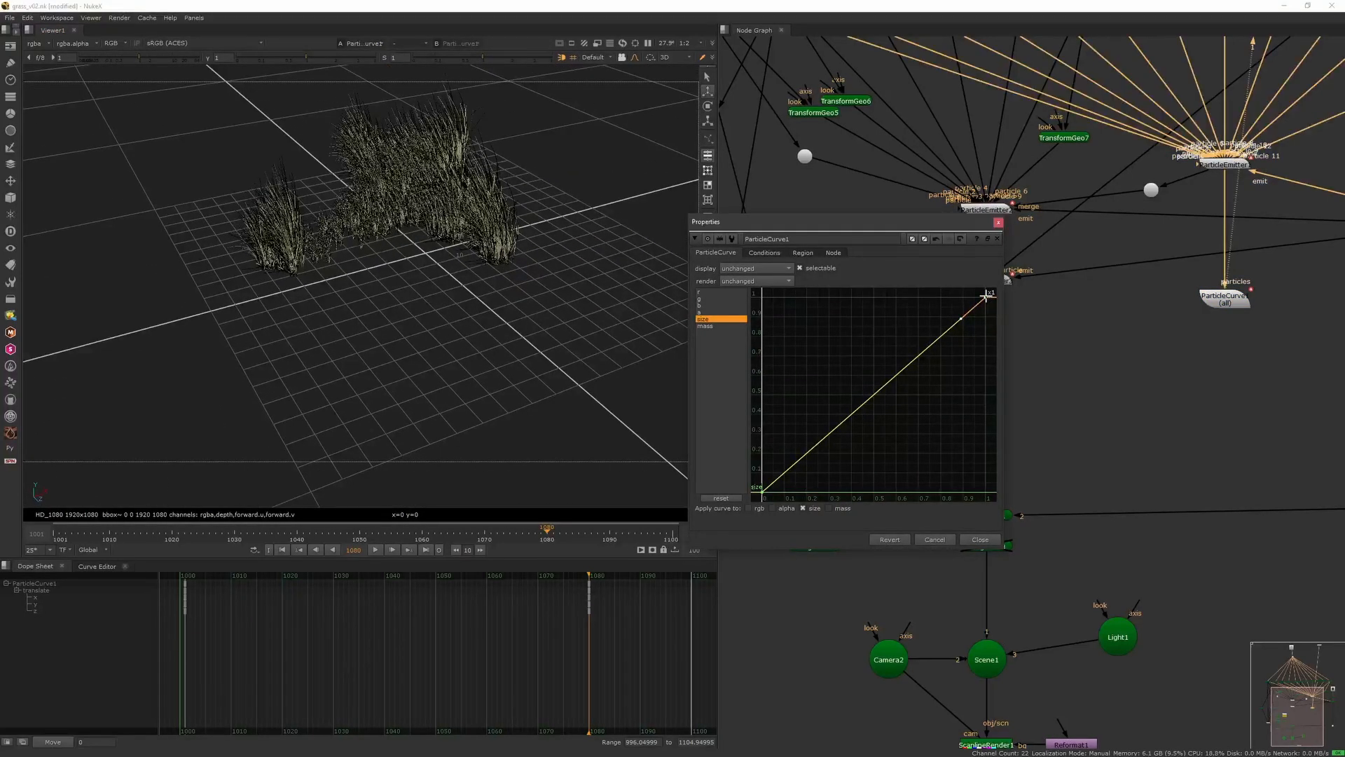
pyautogui.write('0.5')
pyautogui.press('Return')
pyautogui.keyDown('ctrl'); pyautogui.moveTo(591, 388); pyautogui.dragTo(420, 351); pyautogui.keyUp('ctrl')
# - Move ParticleCurve1's spherical region farther across the grass at frame 1080
pyautogui.click(803, 253)
pyautogui.keyDown('ctrl'); pyautogui.moveTo(532, 336); pyautogui.dragTo(574, 364); pyautogui.keyUp('ctrl')
pyautogui.click(1206, 299)
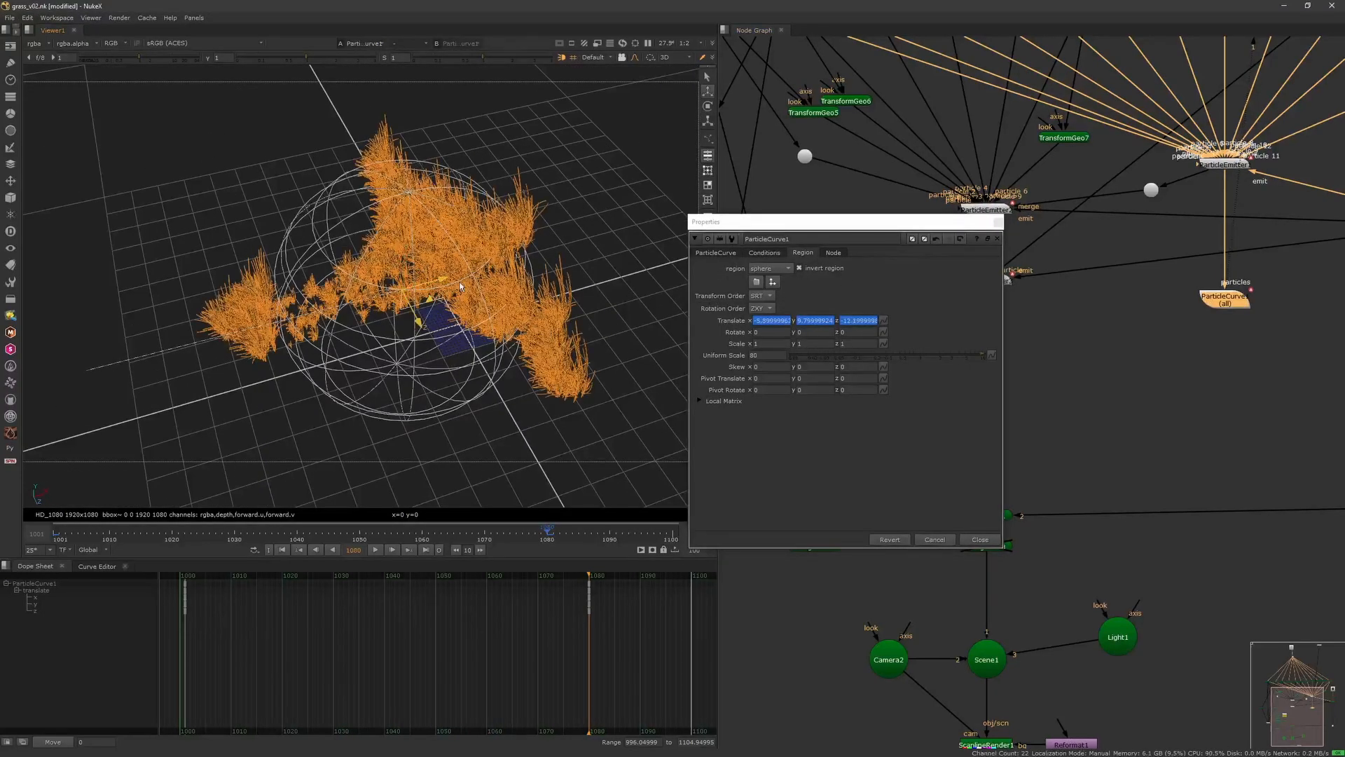
pyautogui.moveTo(475, 278); pyautogui.dragTo(492, 274)
pyautogui.keyDown('ctrl'); pyautogui.moveTo(456, 357); pyautogui.dragTo(541, 424); pyautogui.keyUp('ctrl')
# - Set the region's uniform scale to 100 and move the sphere past the far side of the grass at frame 1080
pyautogui.doubleClick(761, 355)
pyautogui.write('100')
pyautogui.press('Return')
pyautogui.keyDown('ctrl'); pyautogui.moveTo(445, 253); pyautogui.dragTo(482, 264); pyautogui.keyUp('ctrl')
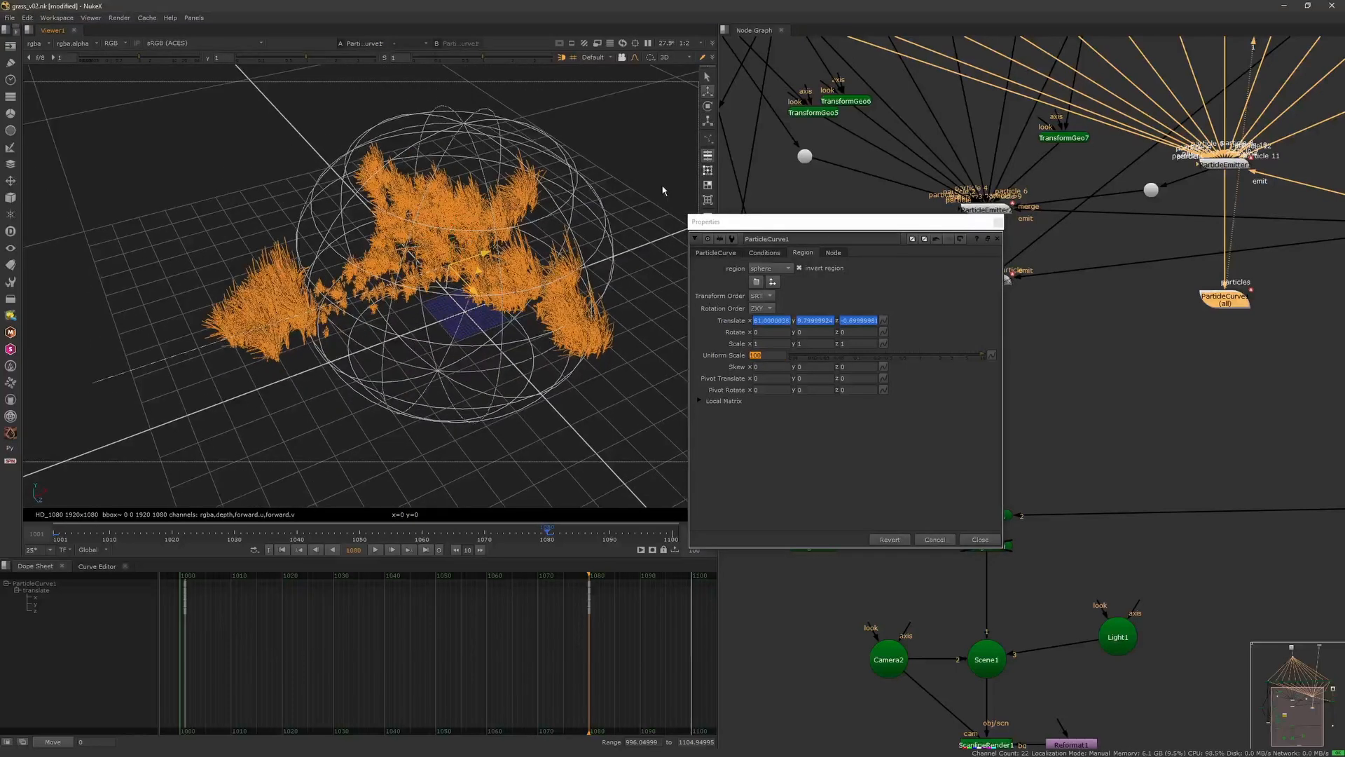
pyautogui.moveTo(623, 234); pyautogui.dragTo(652, 231)
pyautogui.keyDown('ctrl'); pyautogui.moveTo(532, 329); pyautogui.dragTo(483, 364); pyautogui.keyUp('ctrl')
# - Check the size curve's end point and play the grass animation from the first frame
pyautogui.click(716, 253)
pyautogui.click(986, 395)
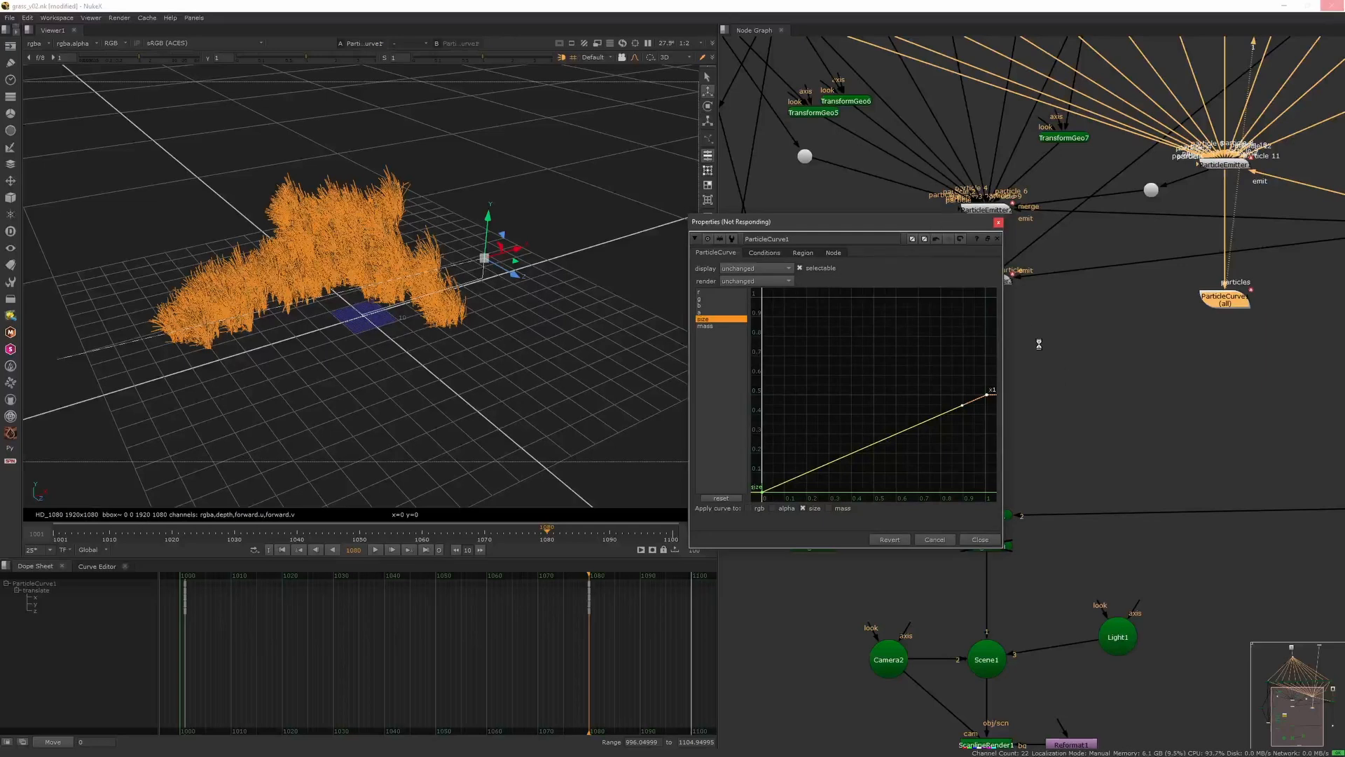
pyautogui.click(1083, 318)
pyautogui.doubleClick(1224, 299)
pyautogui.moveTo(459, 382)
pyautogui.keyDown('ctrl'); pyautogui.mouseDown()
pyautogui.moveTo(465, 343)
pyautogui.moveTo(459, 361)
pyautogui.mouseUp(); pyautogui.keyUp('ctrl')
pyautogui.click(283, 551)
pyautogui.click(333, 455)
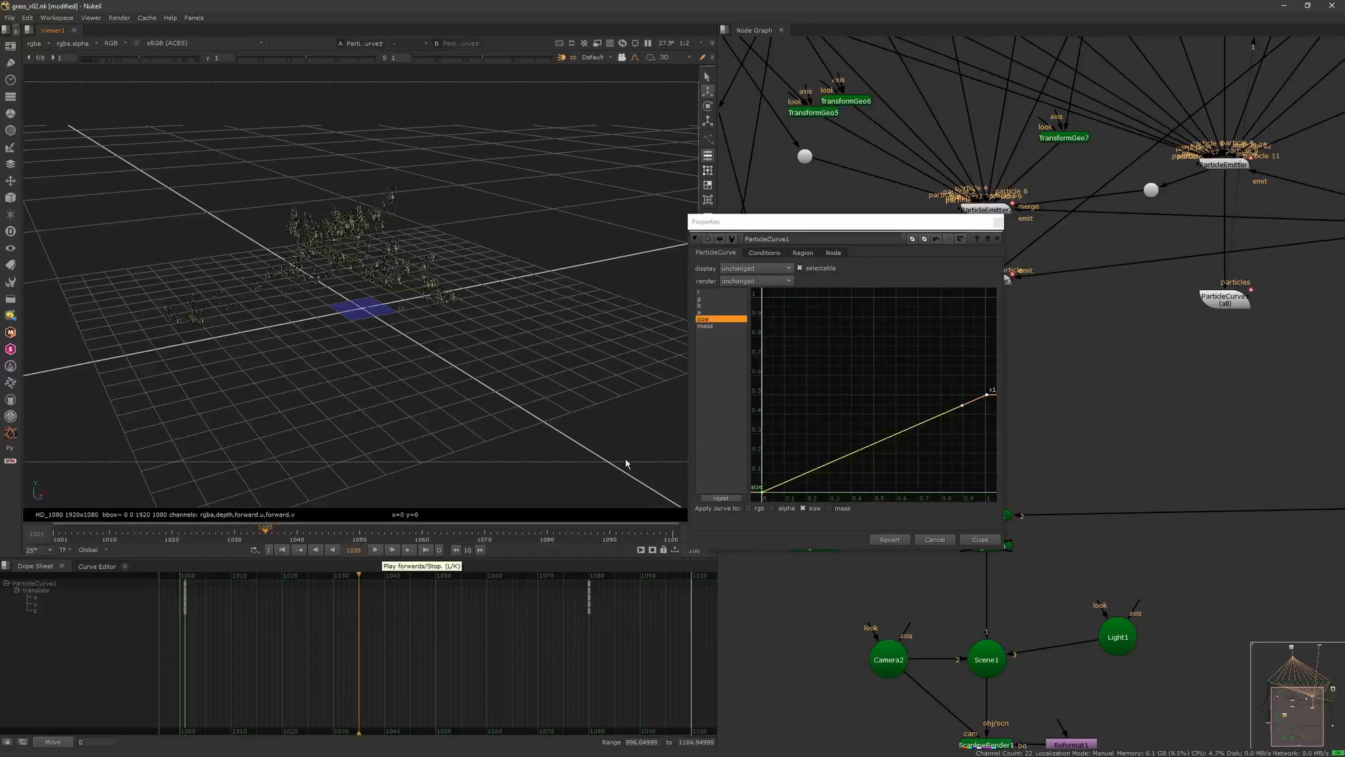
# - Move the size curve's end point to x of about 0.08 and set its value to 0.2, lowering it further to 0.1
pyautogui.moveTo(987, 394); pyautogui.dragTo(826, 398)
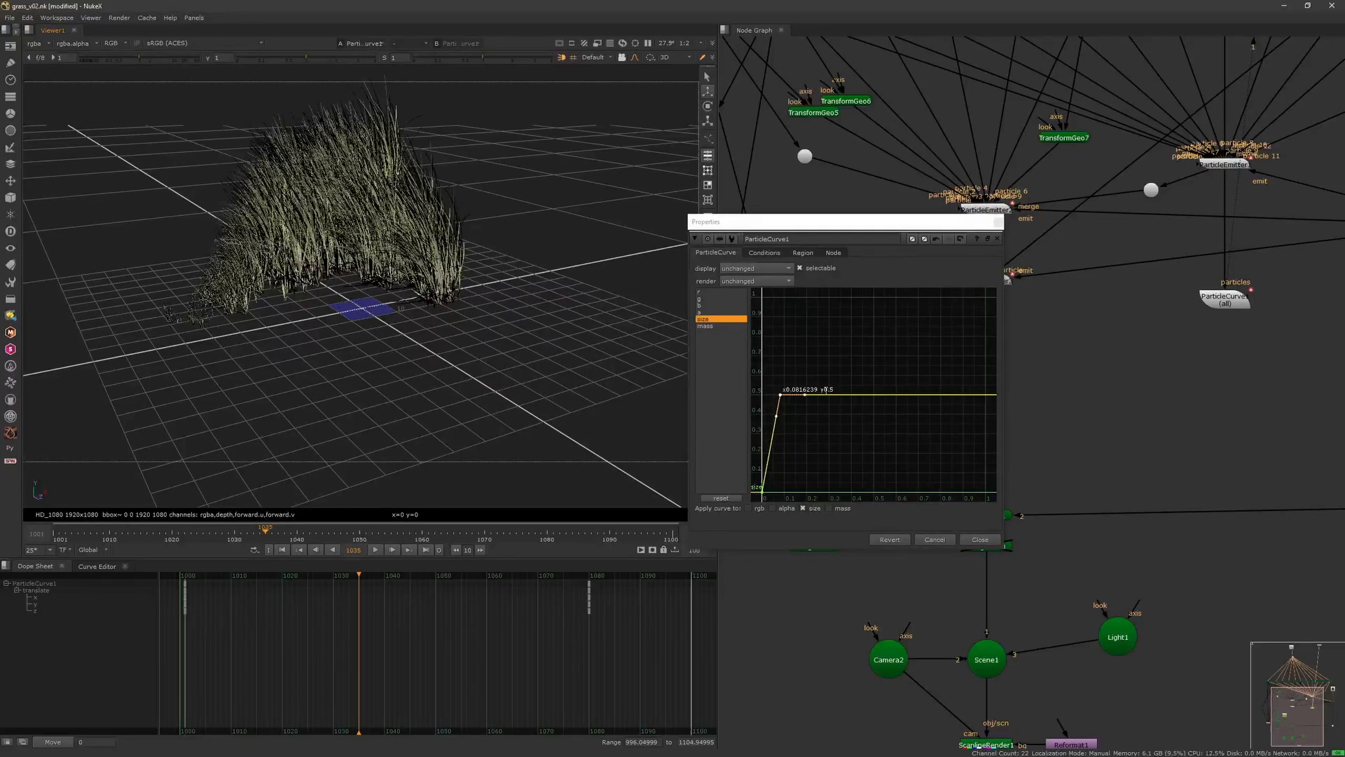
pyautogui.doubleClick(826, 390)
pyautogui.write('0.2')
pyautogui.press('Return')
pyautogui.doubleClick(834, 449)
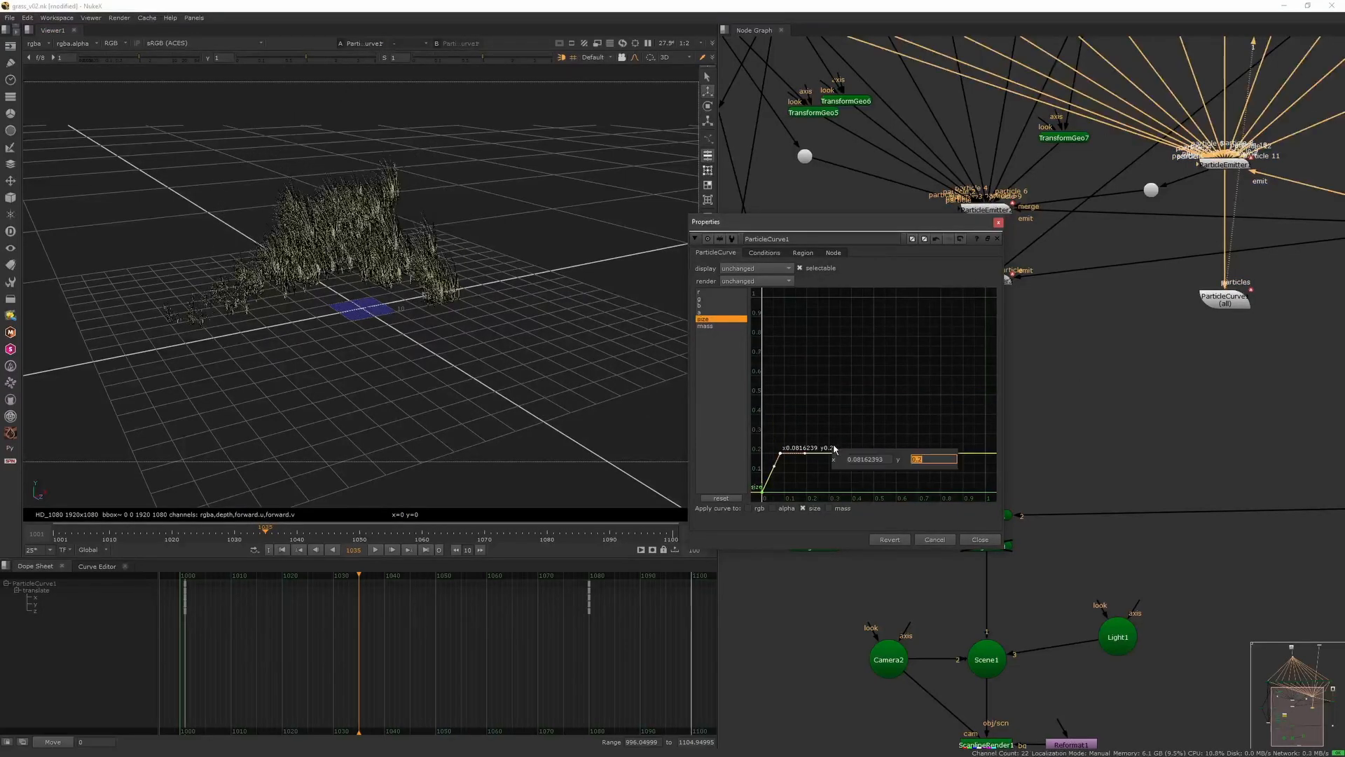
pyautogui.press('Return')
# - Play and scrub the timeline up to frame 1080 to examine how ParticleCurve1's moving region affects the grass size
pyautogui.click(375, 550)
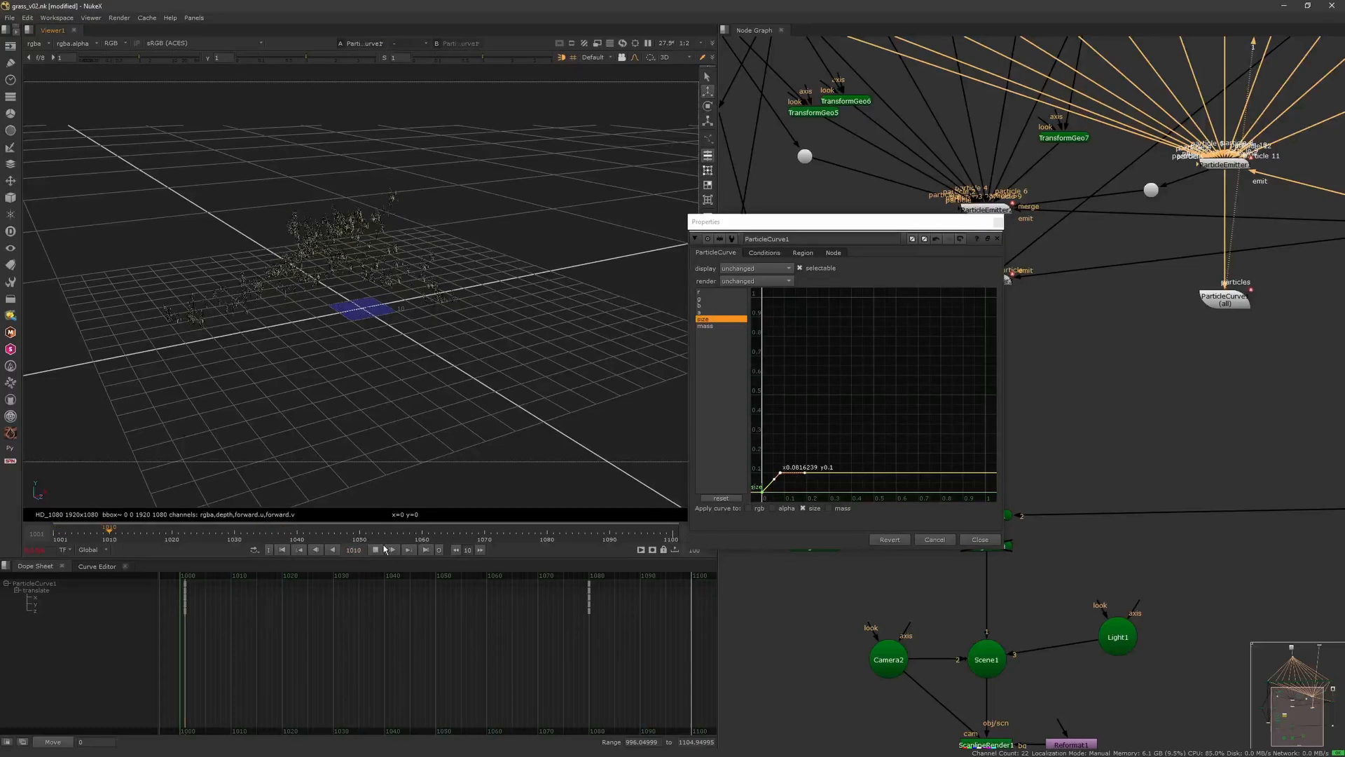
pyautogui.click(311, 537)
pyautogui.click(803, 252)
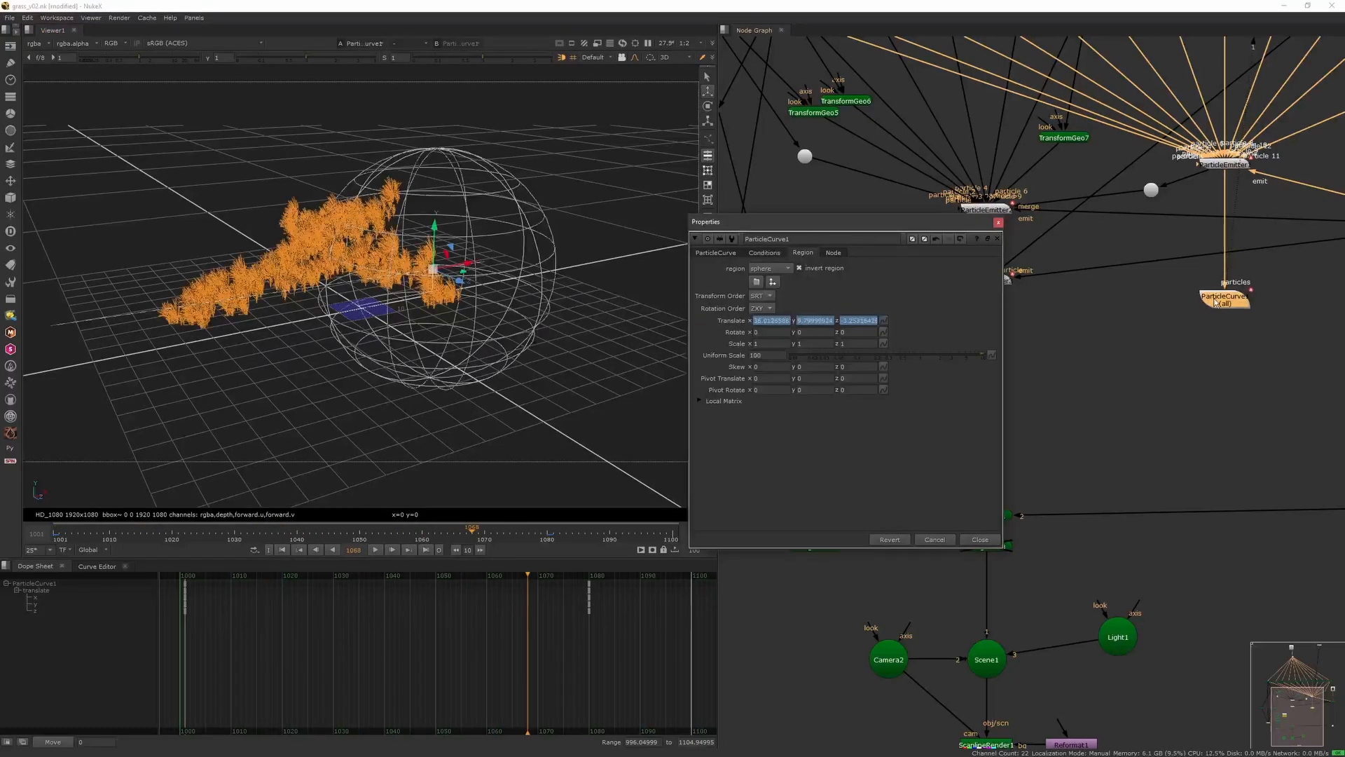
pyautogui.click(161, 534)
pyautogui.moveTo(161, 534); pyautogui.dragTo(548, 536)
pyautogui.click(726, 254)
pyautogui.click(282, 549)
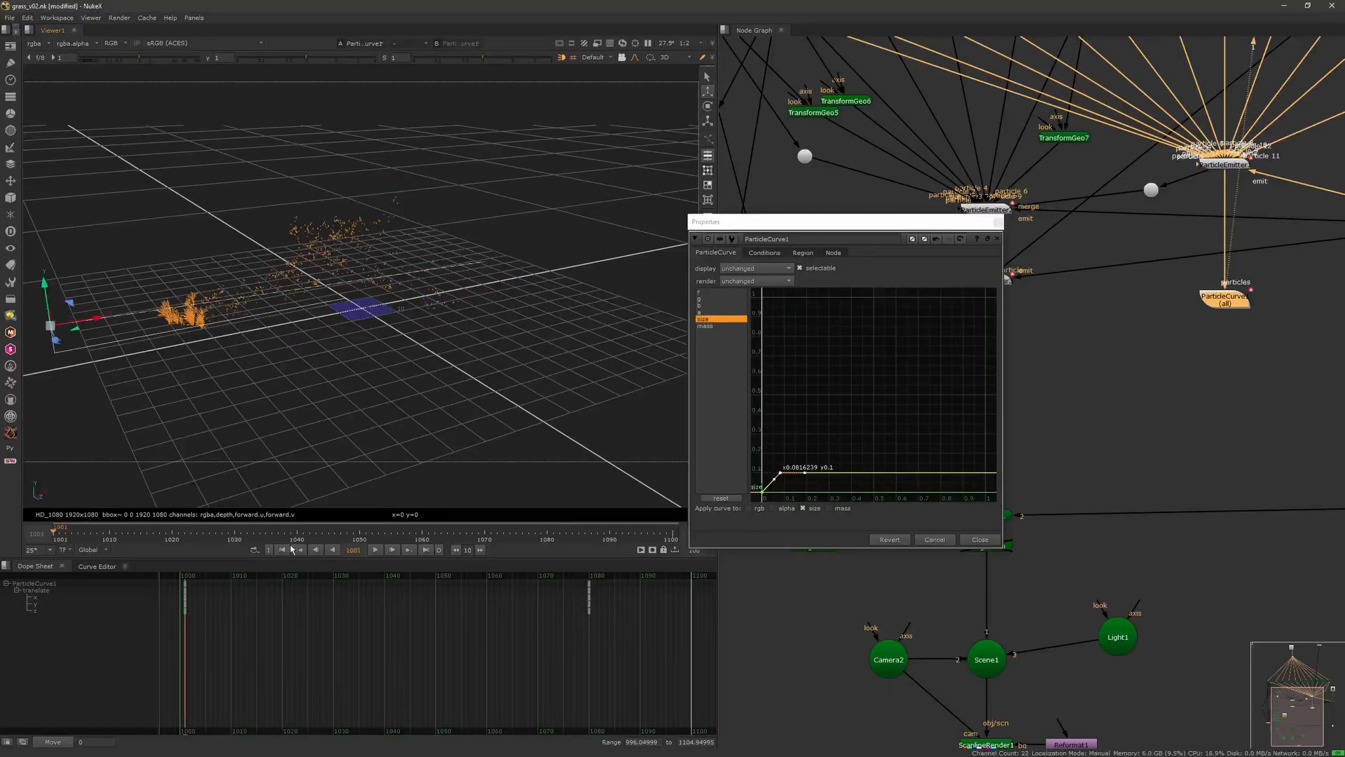
pyautogui.click(811, 253)
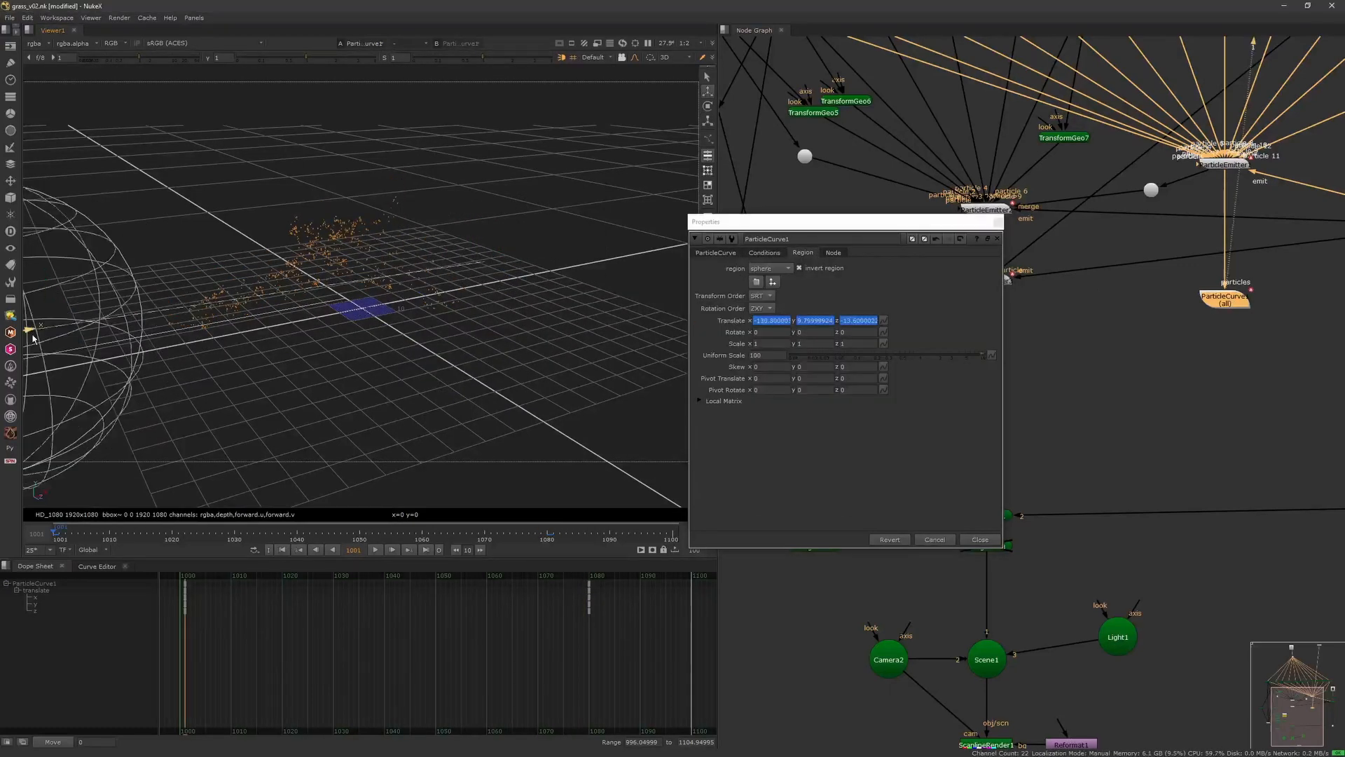
pyautogui.moveTo(77, 531); pyautogui.dragTo(547, 534)
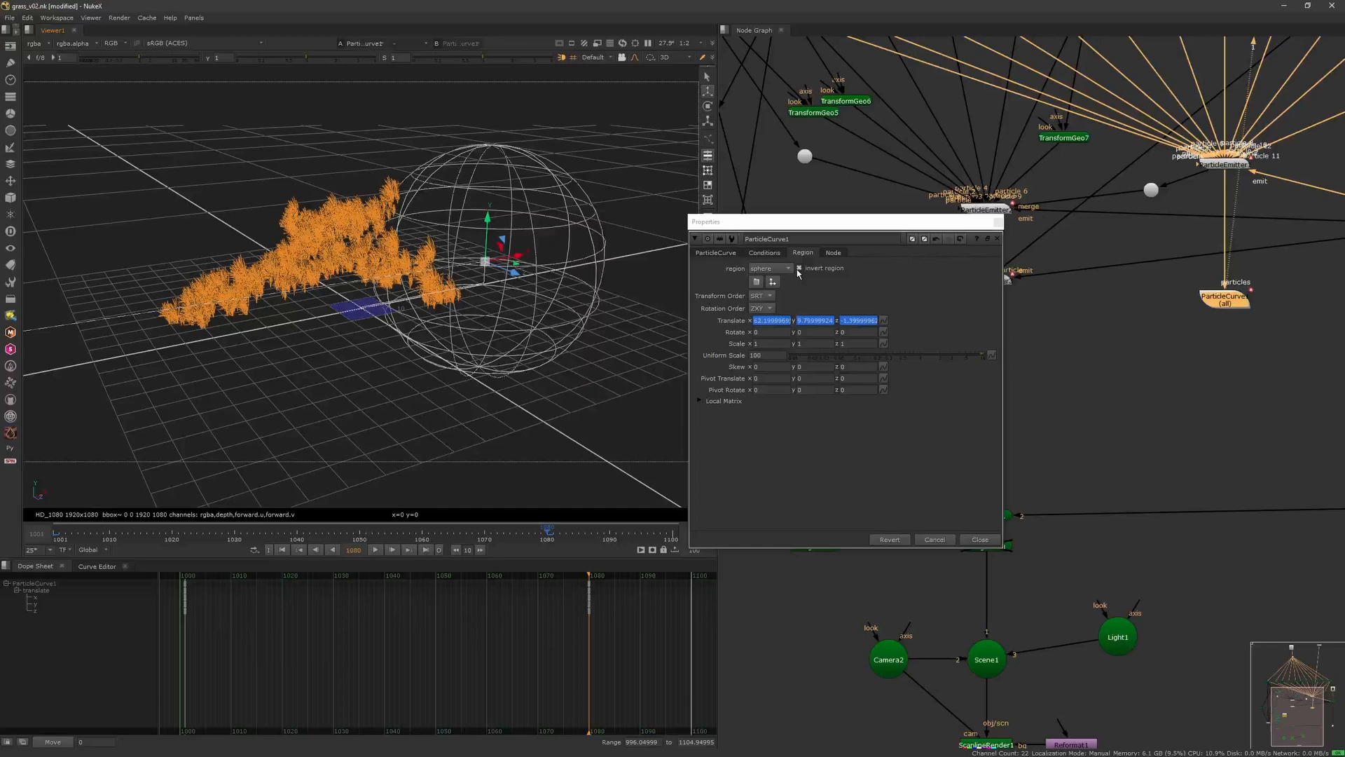
pyautogui.click(281, 551)
pyautogui.moveTo(78, 533); pyautogui.dragTo(454, 533)
pyautogui.click(282, 550)
# - Set the X, Y and Z translation of ParticleCurve1's region to 0 at frame 1080
pyautogui.keyDown('ctrl'); pyautogui.moveTo(274, 434); pyautogui.dragTo(427, 427); pyautogui.keyUp('ctrl')
pyautogui.click(799, 268)
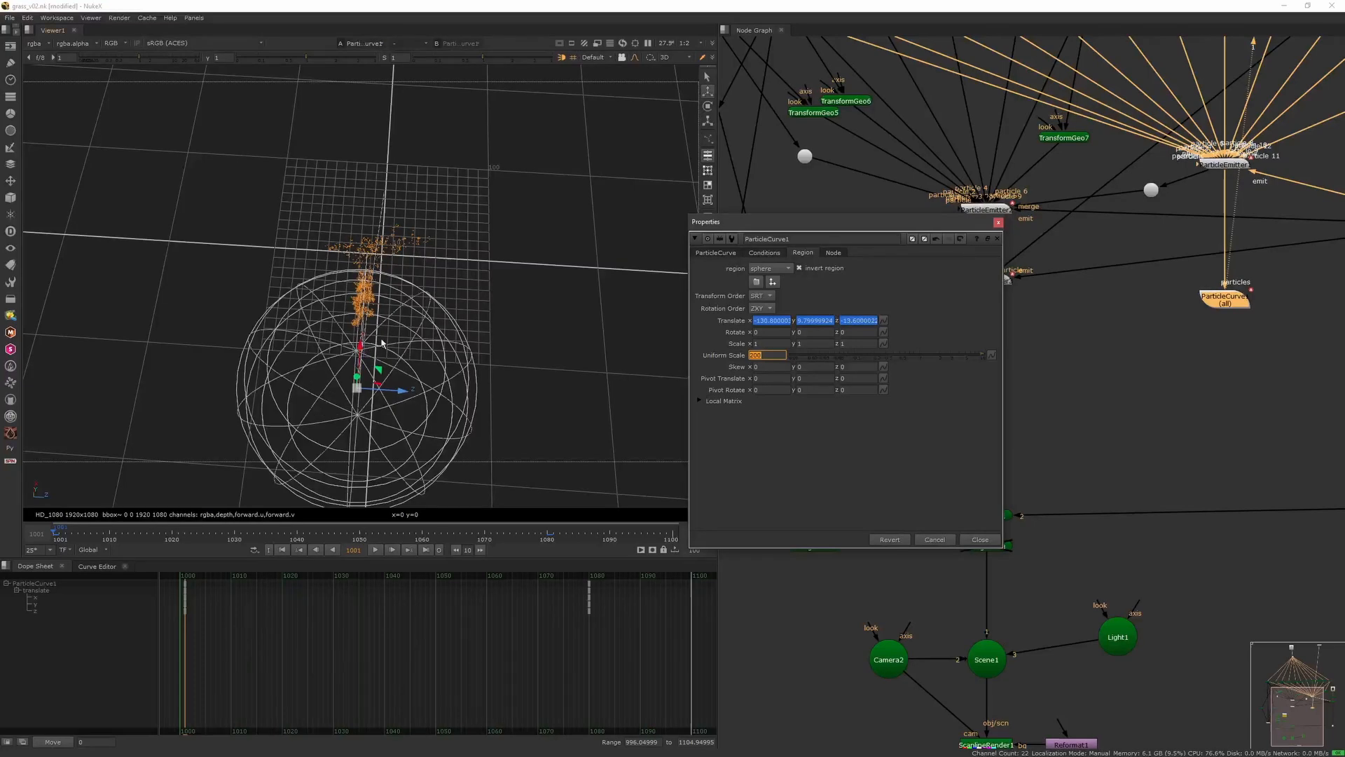
pyautogui.keyDown('ctrl'); pyautogui.moveTo(383, 341); pyautogui.dragTo(298, 422); pyautogui.keyUp('ctrl')
pyautogui.moveTo(84, 538); pyautogui.dragTo(548, 538)
pyautogui.click(861, 320)
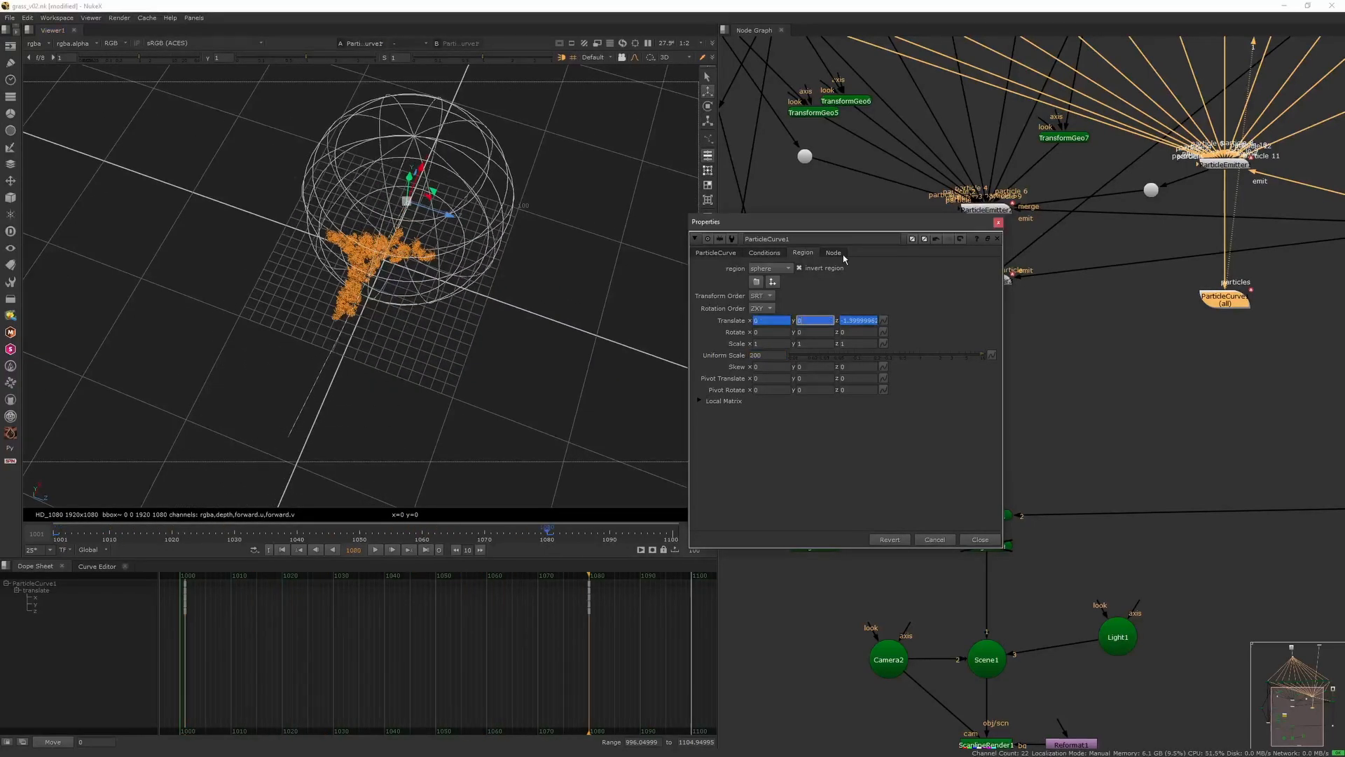
pyautogui.press('Tab')
pyautogui.write('0')
pyautogui.press('Return')
# - Play the grass growth from the first frame and save the script as the new version grass_v03
pyautogui.press('Home')
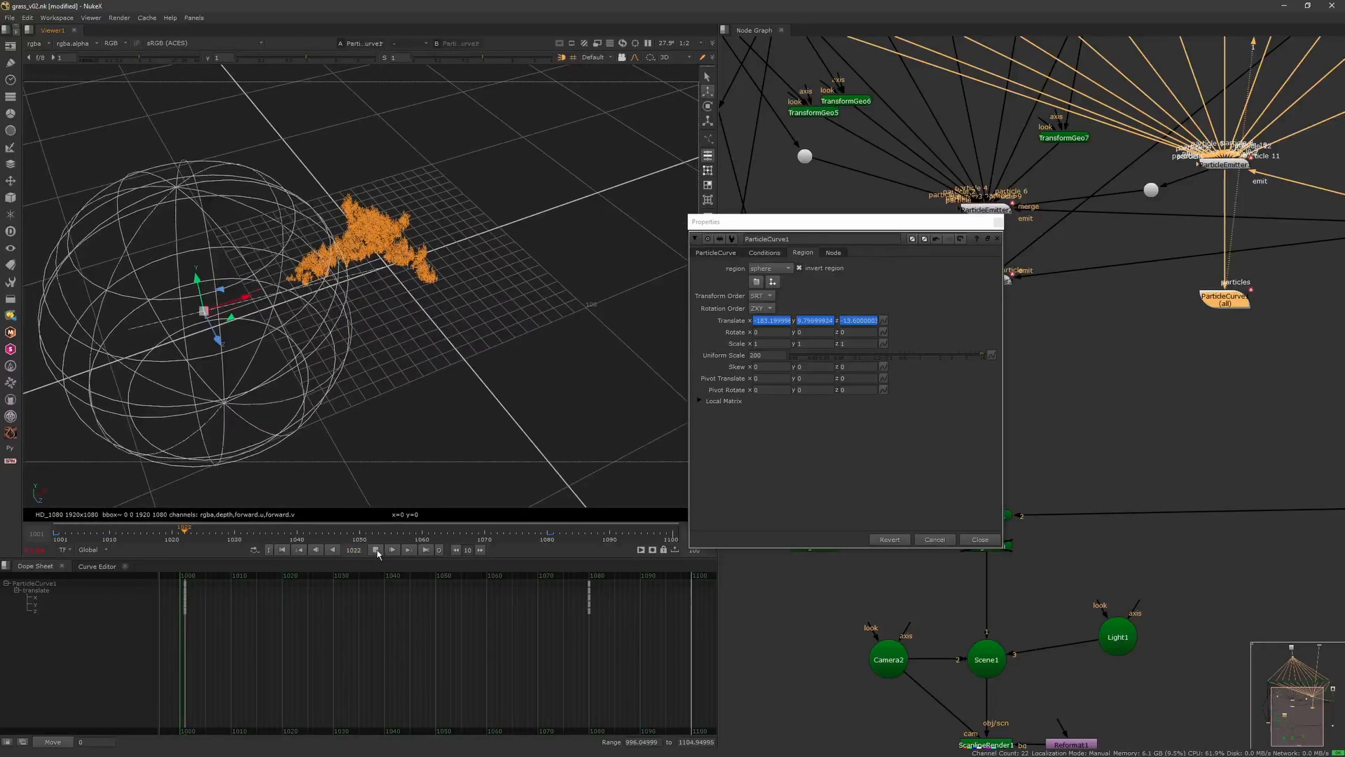
pyautogui.click(375, 550)
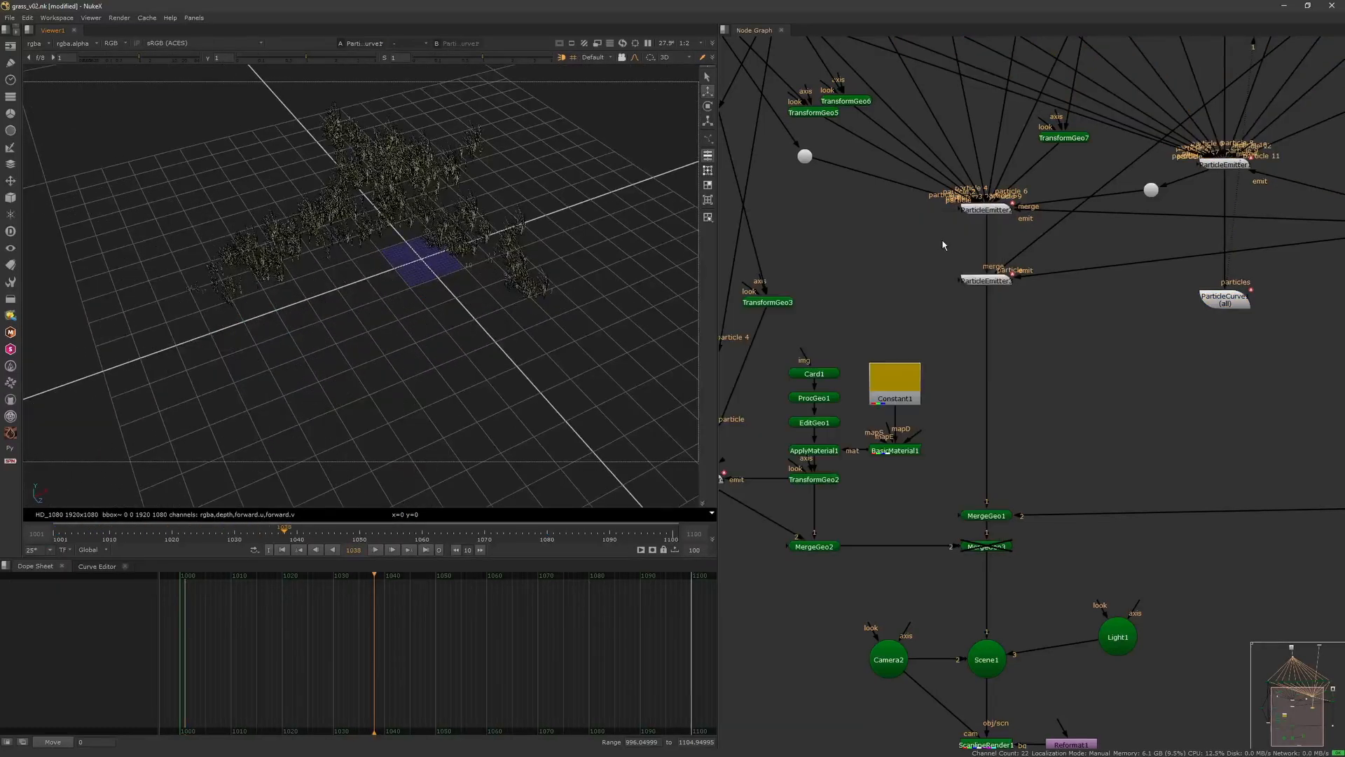
pyautogui.click(9, 18)
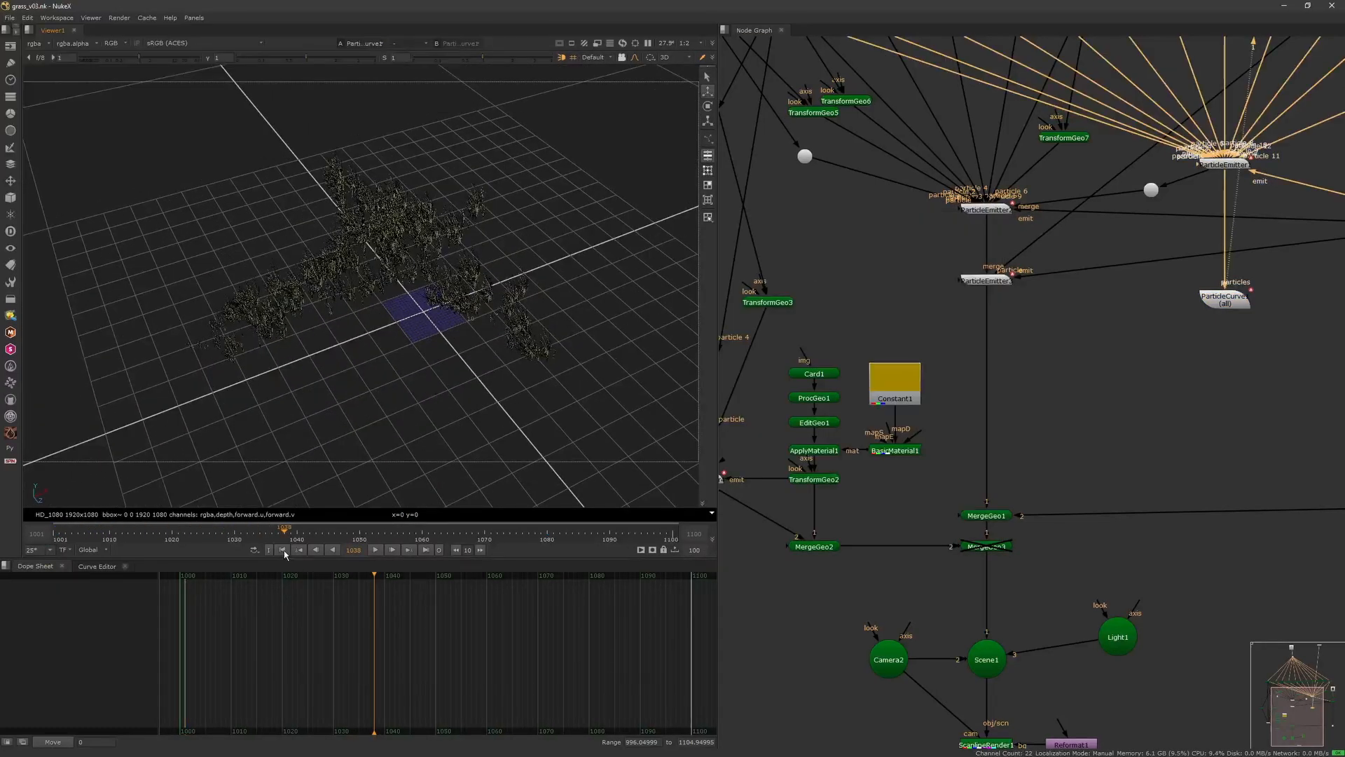
# - Reset ParticleCurve1's size curve, lower it to a flat value of 0.1 and scrub through the frames to check the grass
pyautogui.doubleClick(1224, 303)
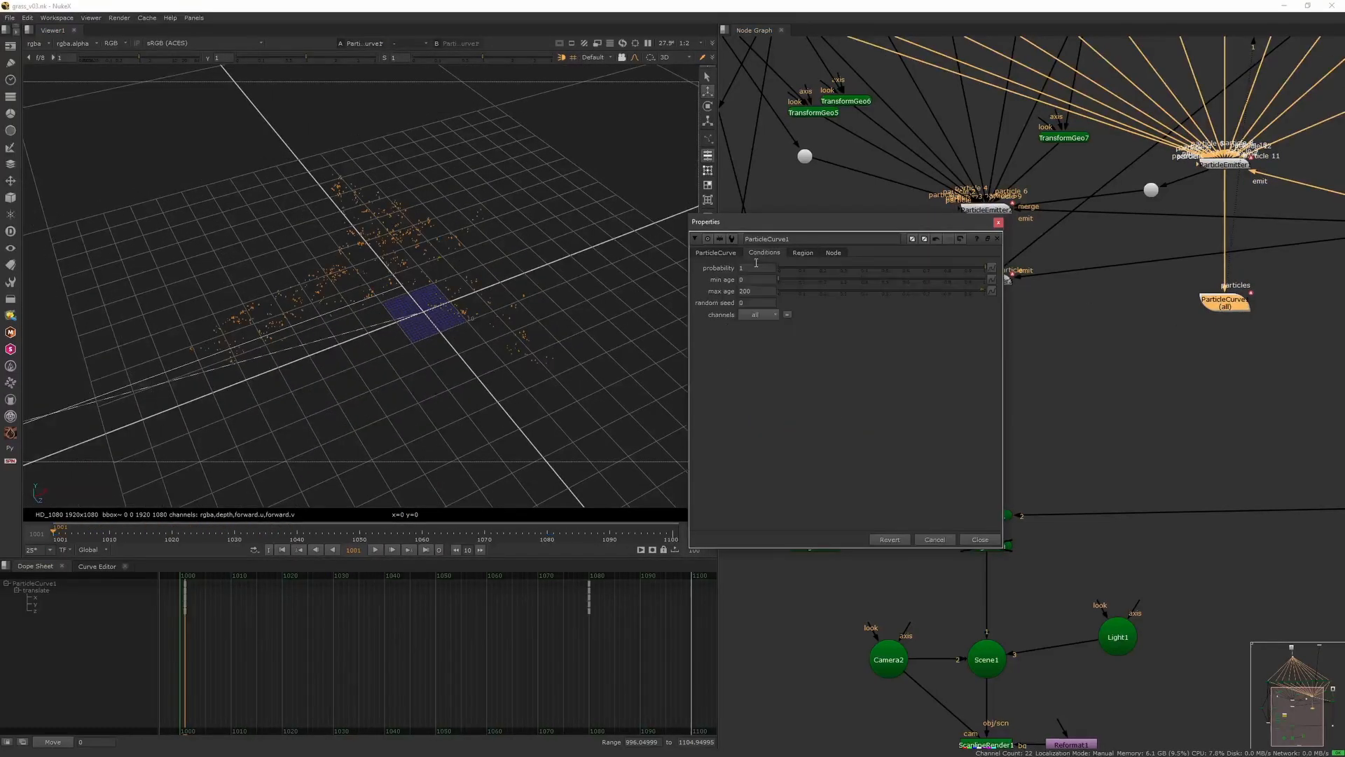
pyautogui.click(729, 255)
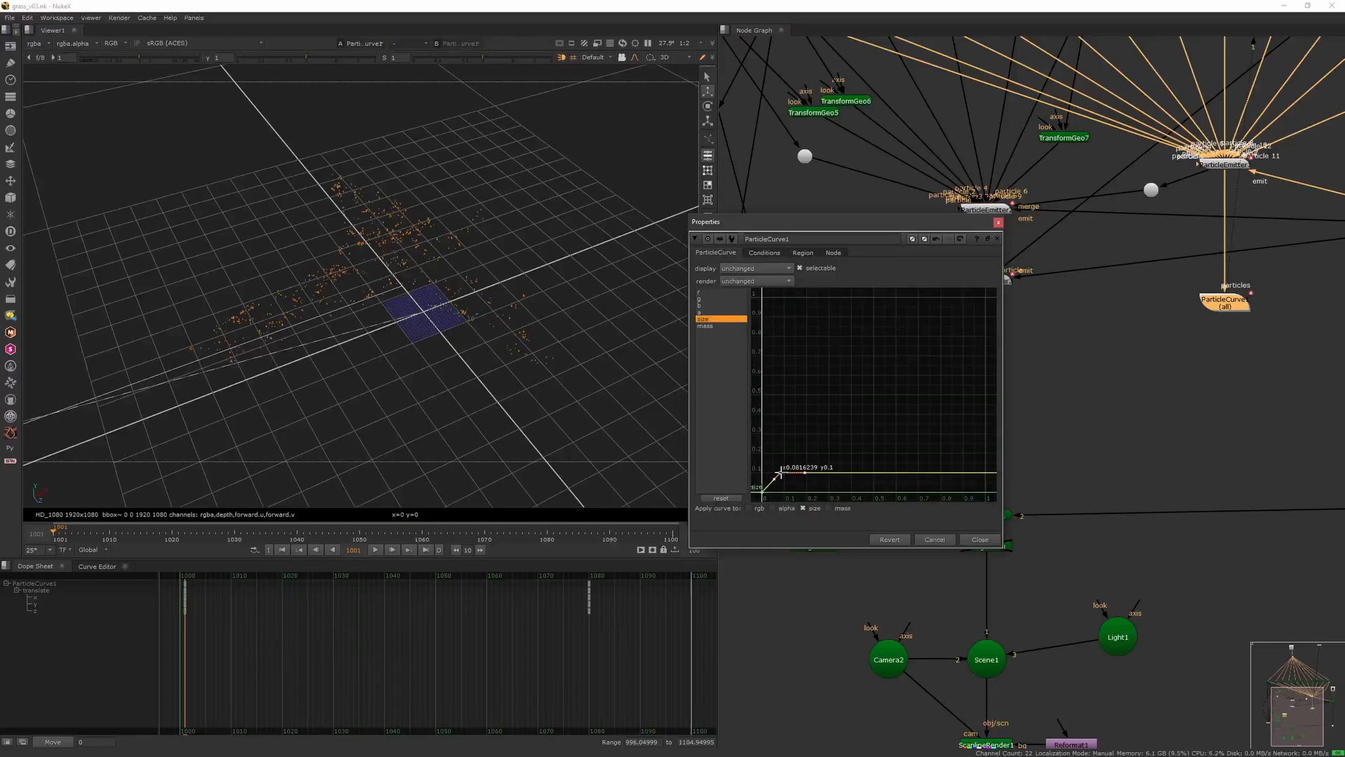
pyautogui.click(734, 499)
pyautogui.moveTo(86, 529); pyautogui.dragTo(414, 552)
pyautogui.click(318, 551)
pyautogui.click(986, 297)
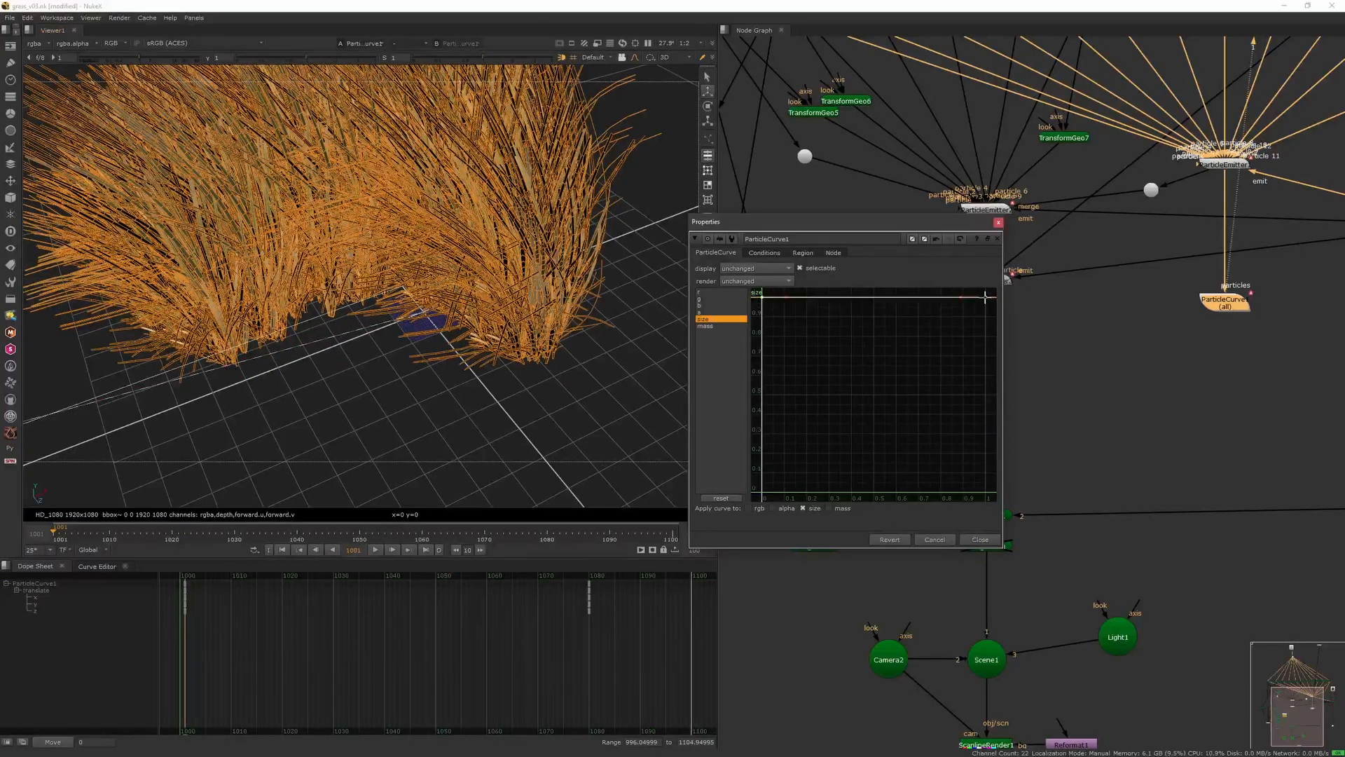
pyautogui.moveTo(986, 398); pyautogui.dragTo(986, 456)
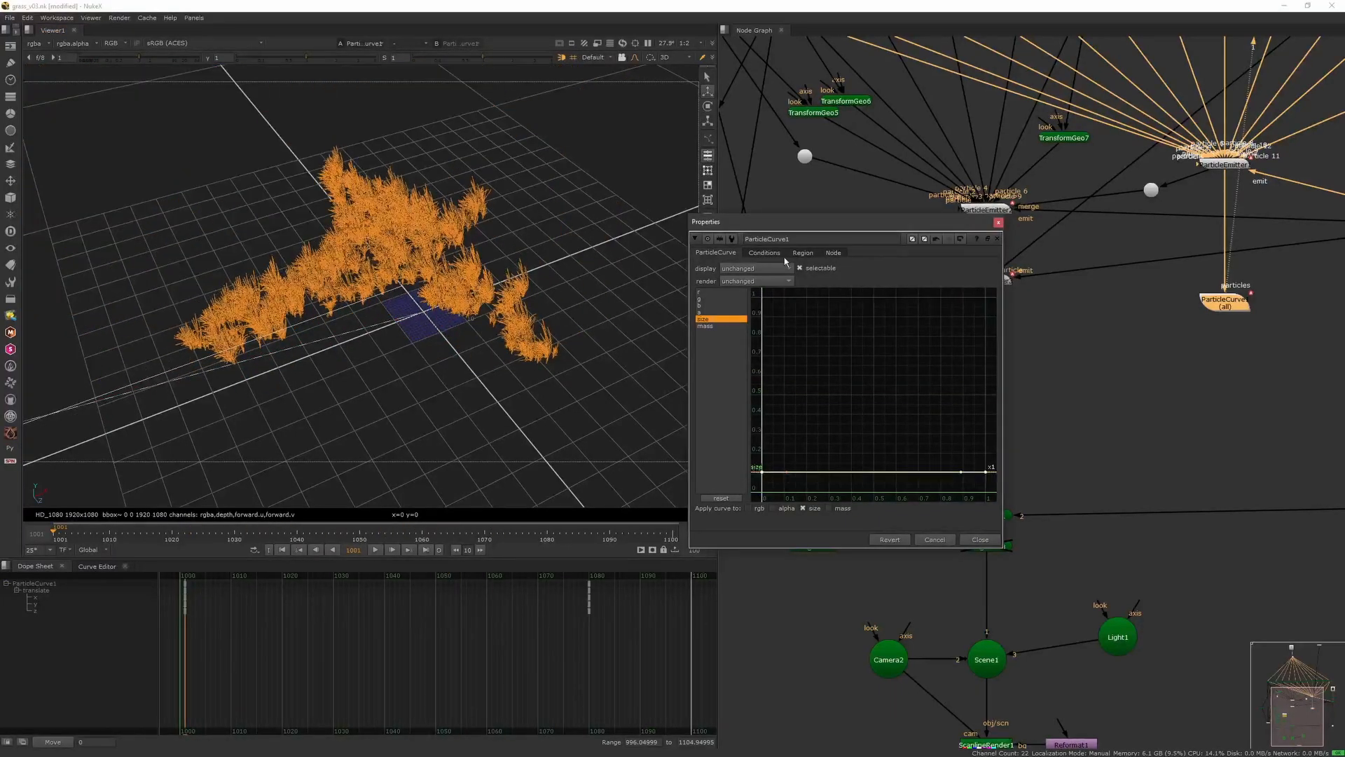
pyautogui.click(803, 252)
pyautogui.click(717, 254)
pyautogui.moveTo(332, 533); pyautogui.dragTo(545, 554)
pyautogui.click(282, 549)
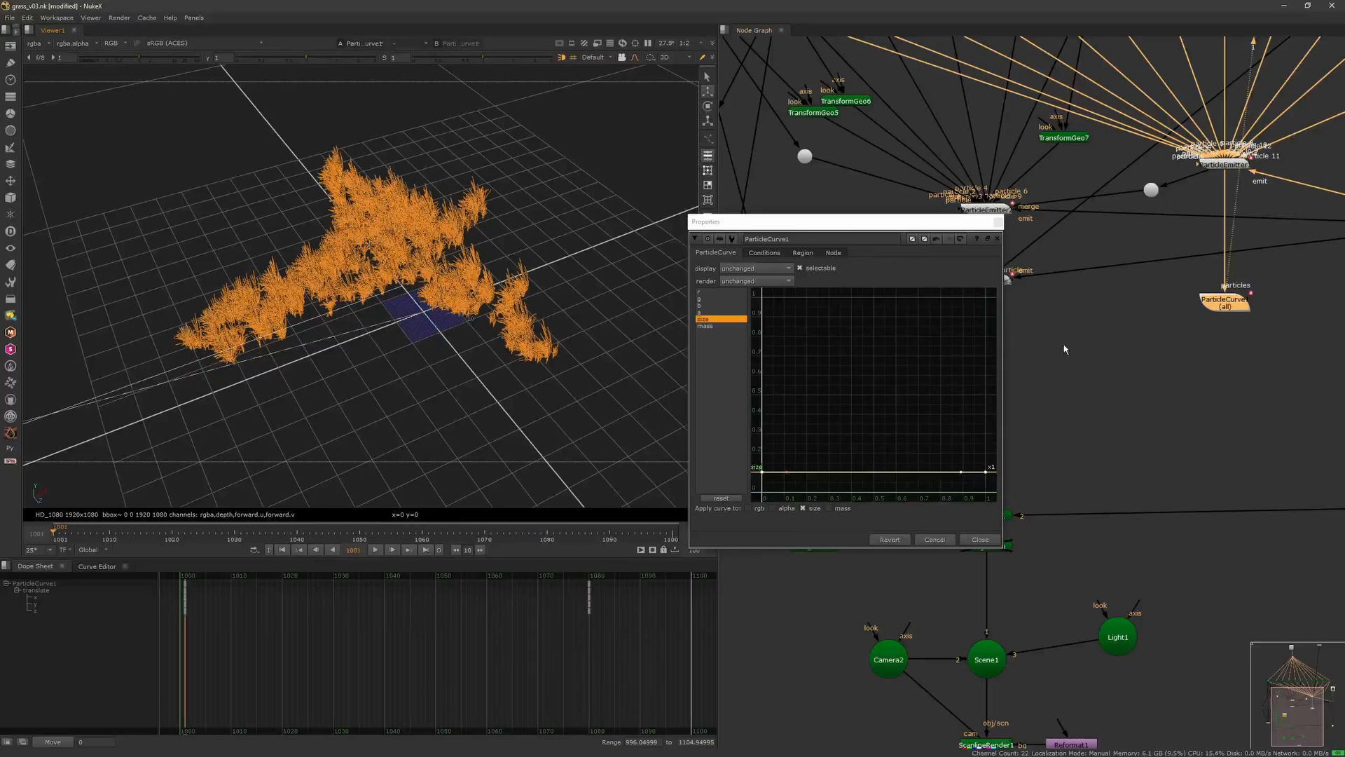
# - Insert a second ParticleCurve node between the ParticleEmitter and ParticleCurve1
pyautogui.press('Tab')
pyautogui.write('particlecurve')
pyautogui.press('Return')
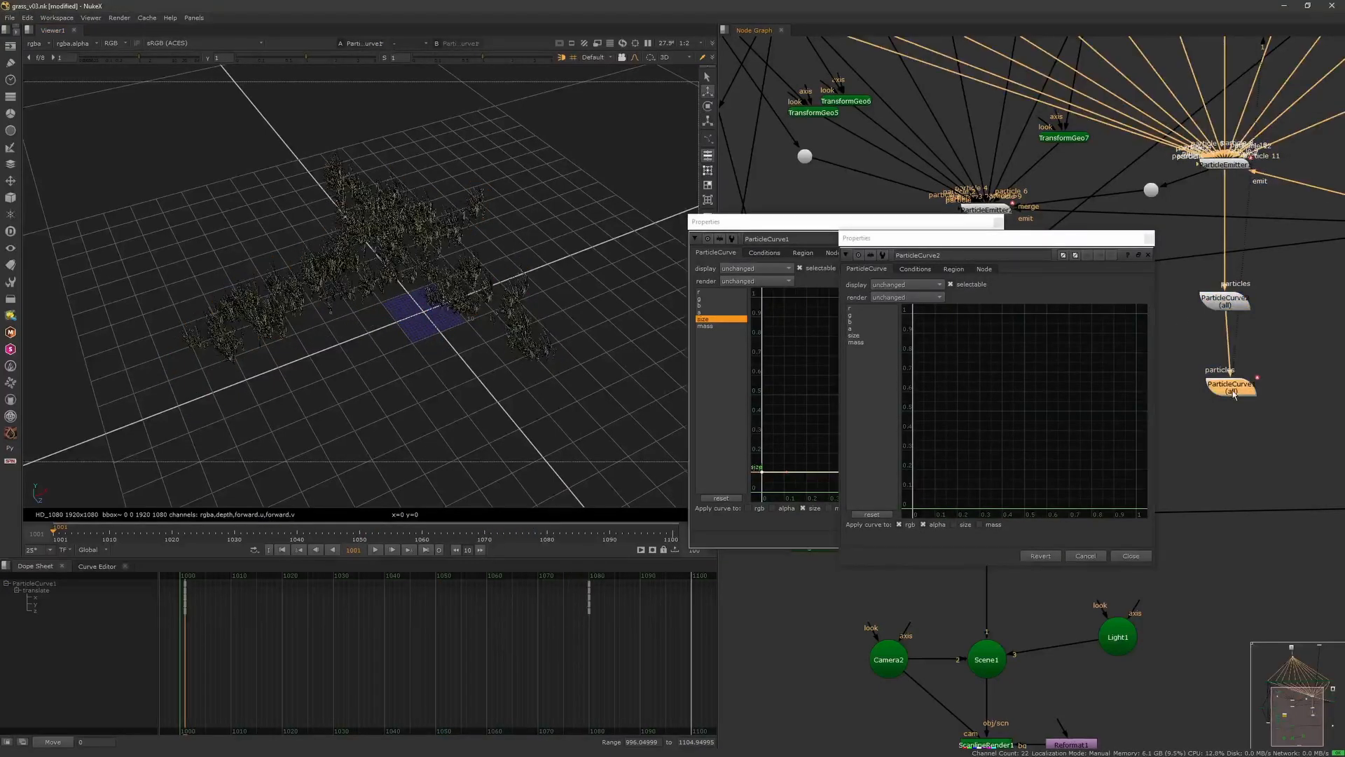
pyautogui.moveTo(1233, 394); pyautogui.dragTo(1227, 398)
# - Apply ParticleCurve2 to size only, without rgb and alpha, and set its size curve to a flat 0
pyautogui.click(884, 336)
pyautogui.click(899, 524)
pyautogui.click(923, 525)
pyautogui.moveTo(911, 328); pyautogui.dragTo(1137, 317)
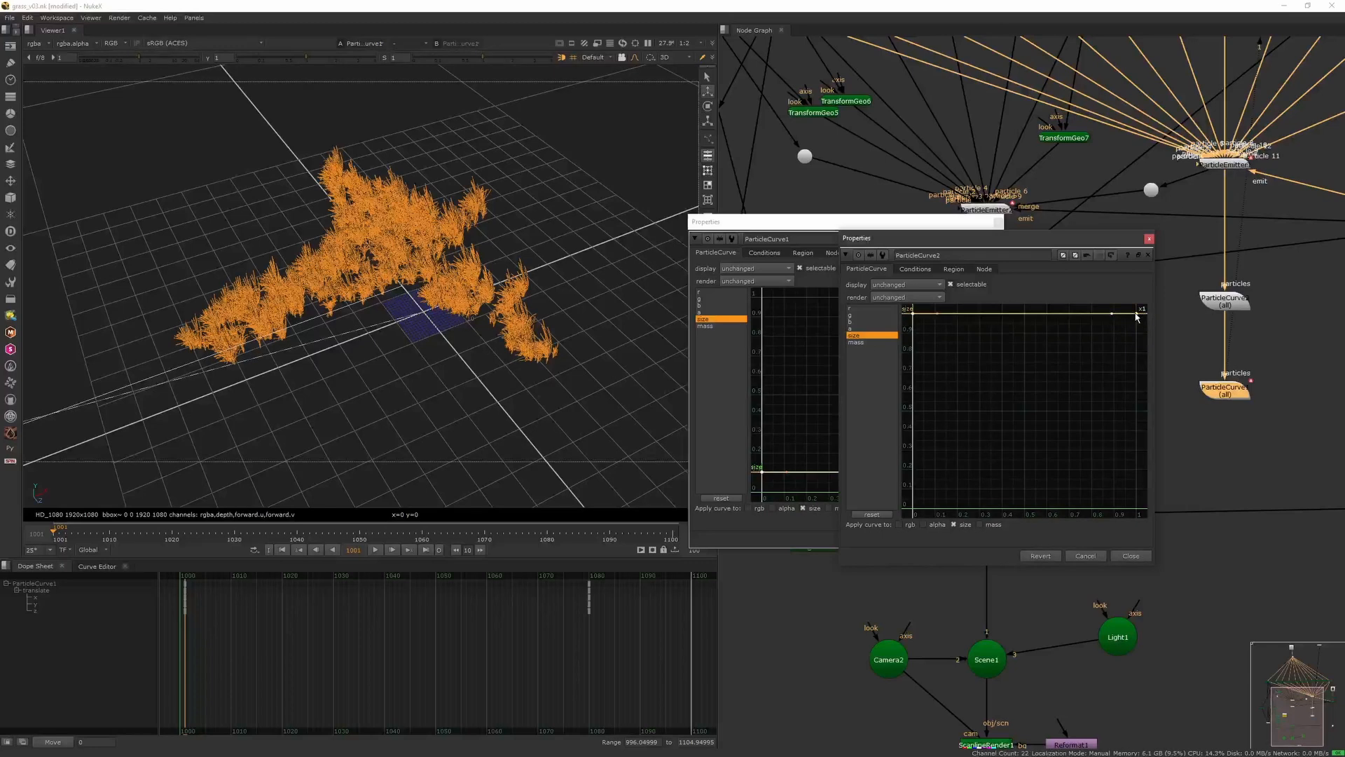
pyautogui.press('Return')
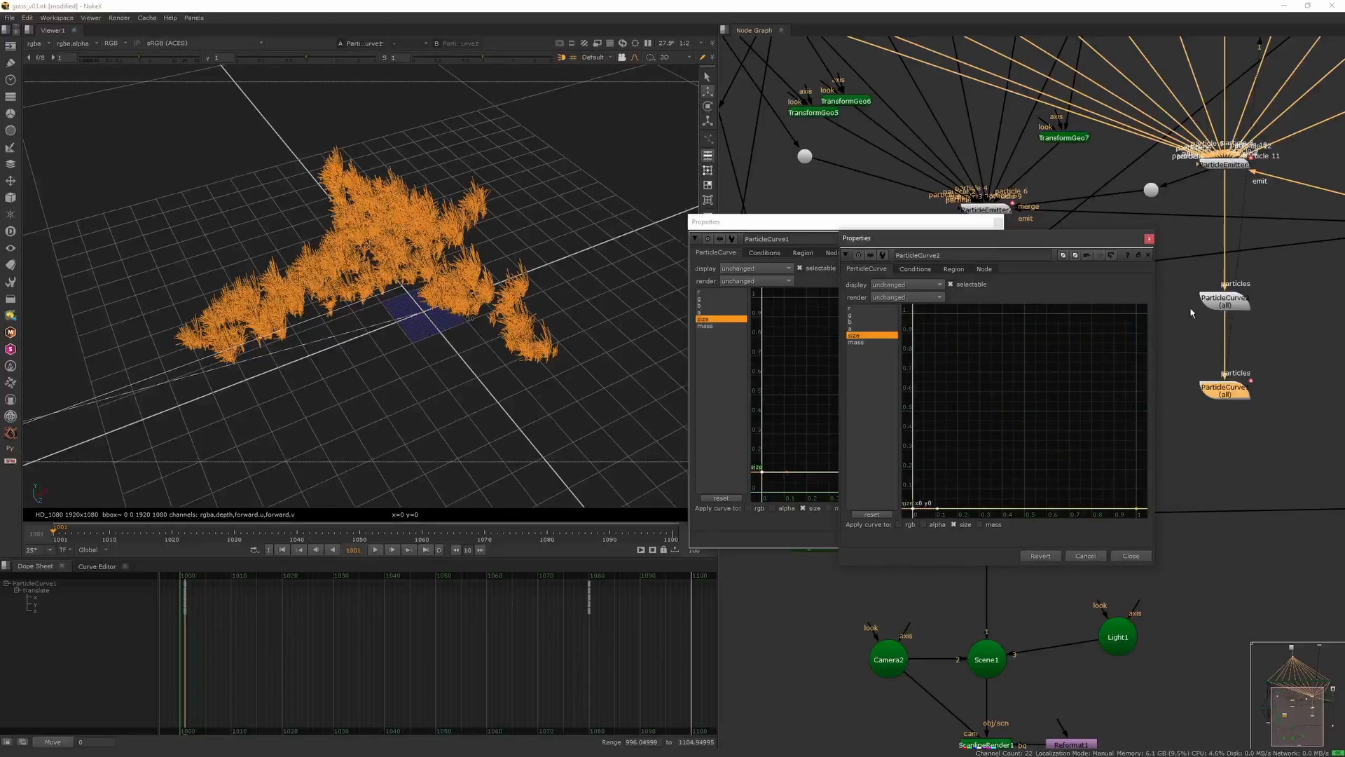
pyautogui.click(1149, 241)
# - Turn off region inversion on ParticleCurve1 and play the grass growth from the first frame
pyautogui.click(803, 252)
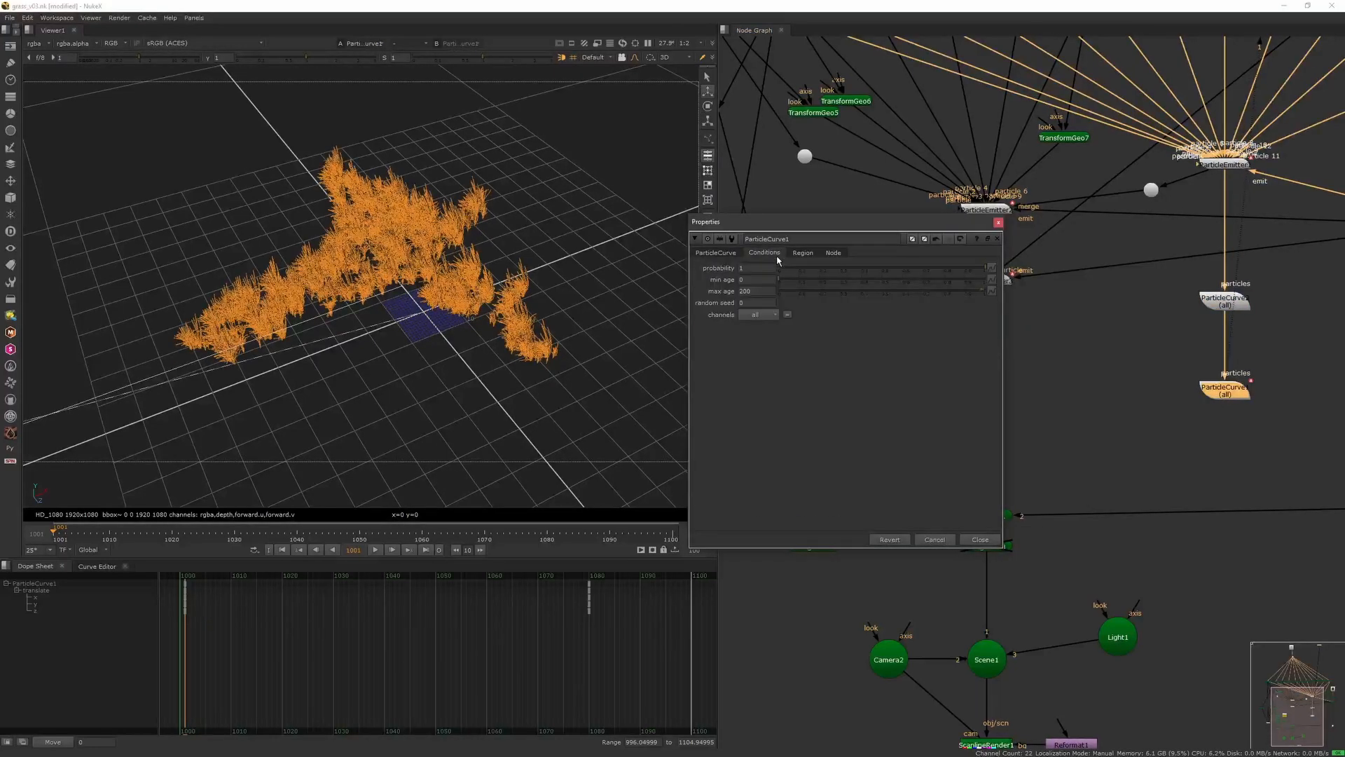
pyautogui.click(376, 550)
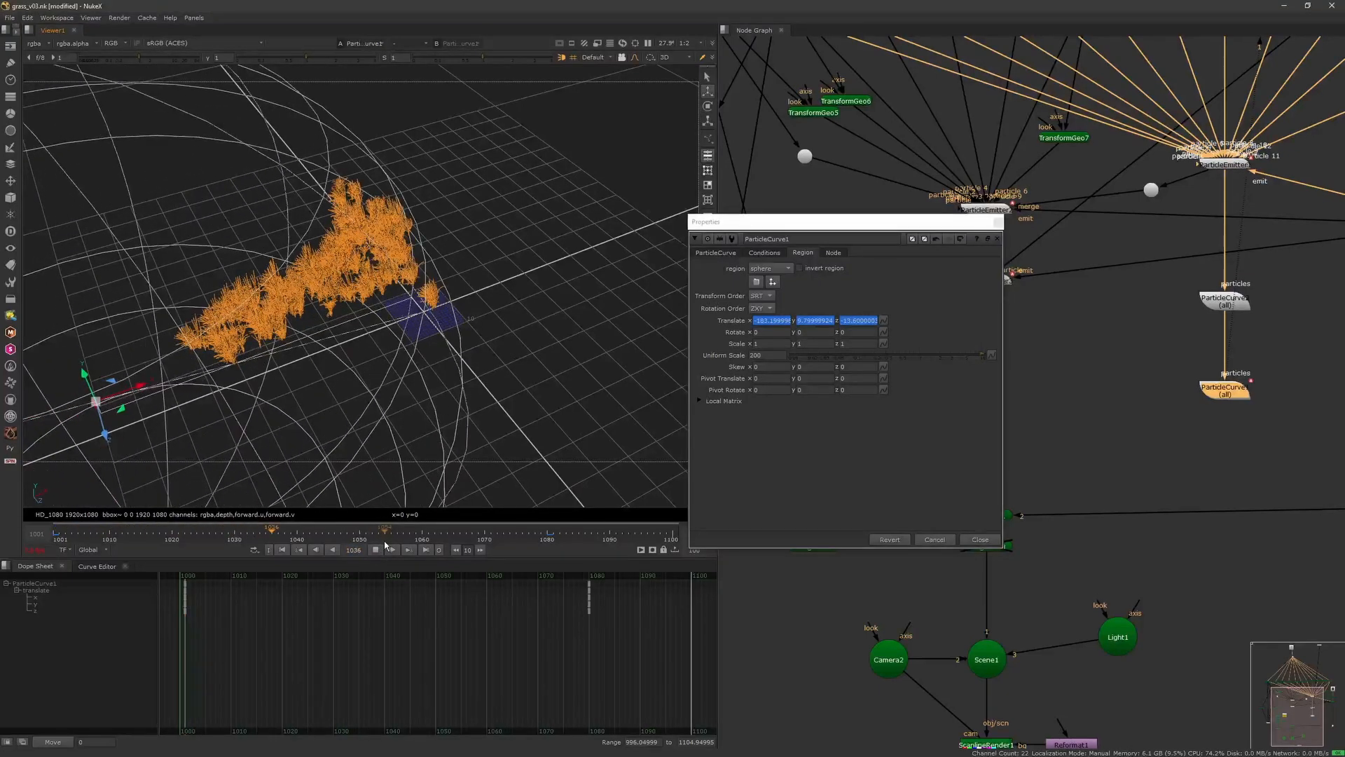
pyautogui.click(761, 254)
pyautogui.click(730, 256)
pyautogui.click(763, 254)
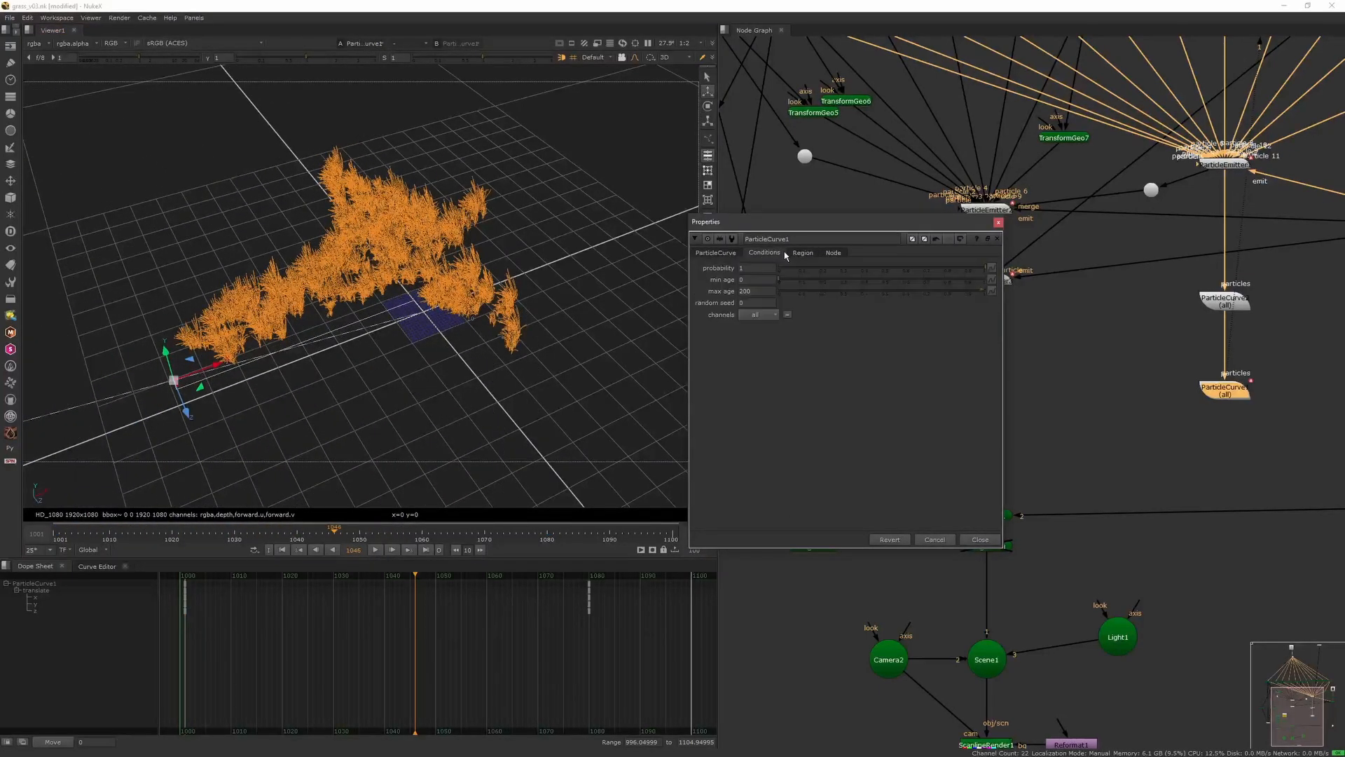
pyautogui.click(797, 254)
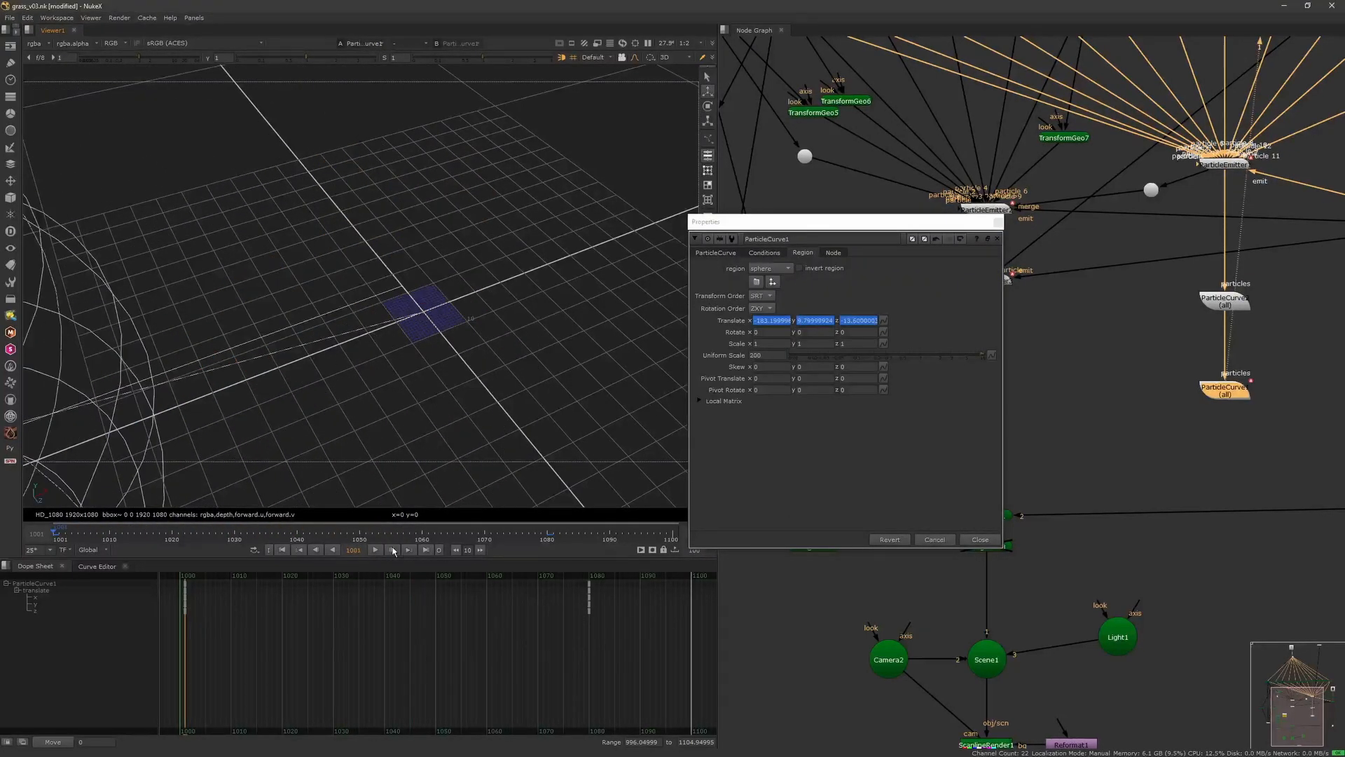
pyautogui.click(377, 549)
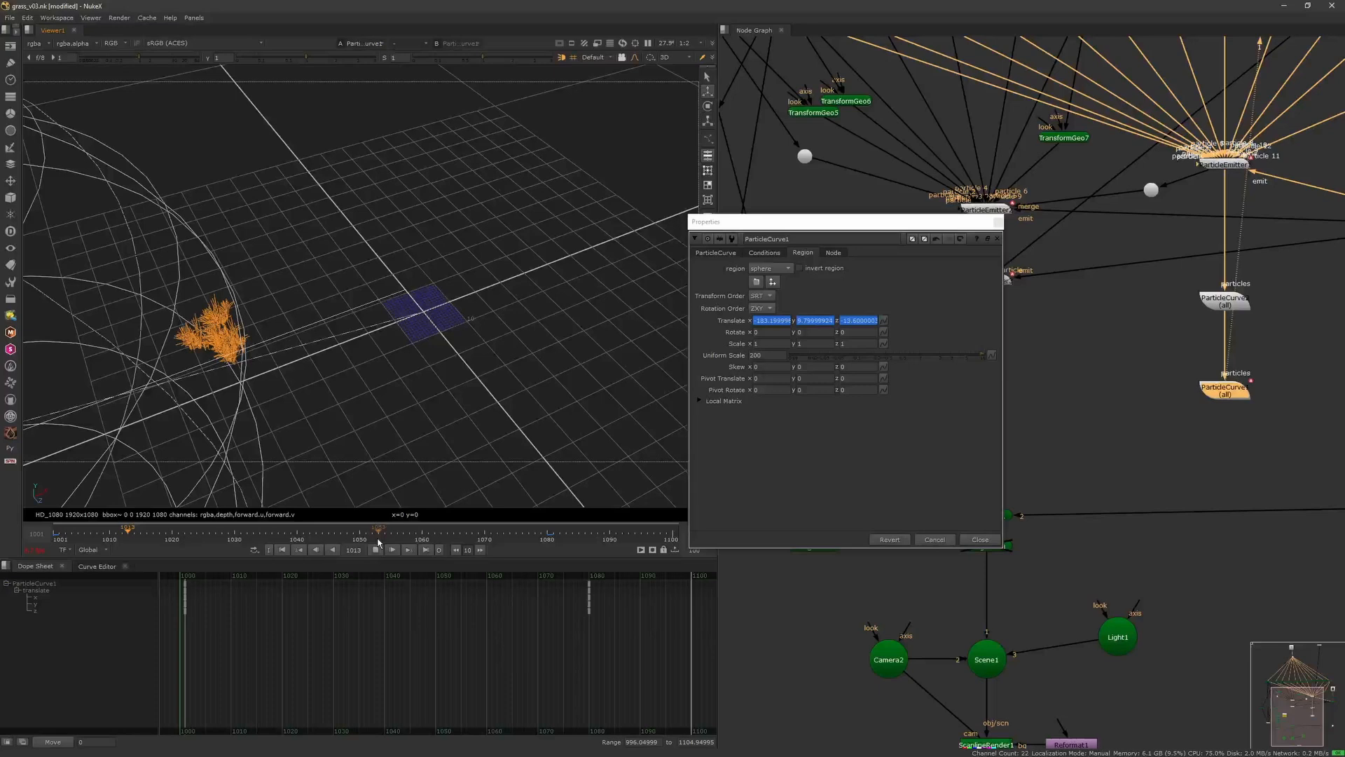
pyautogui.click(382, 496)
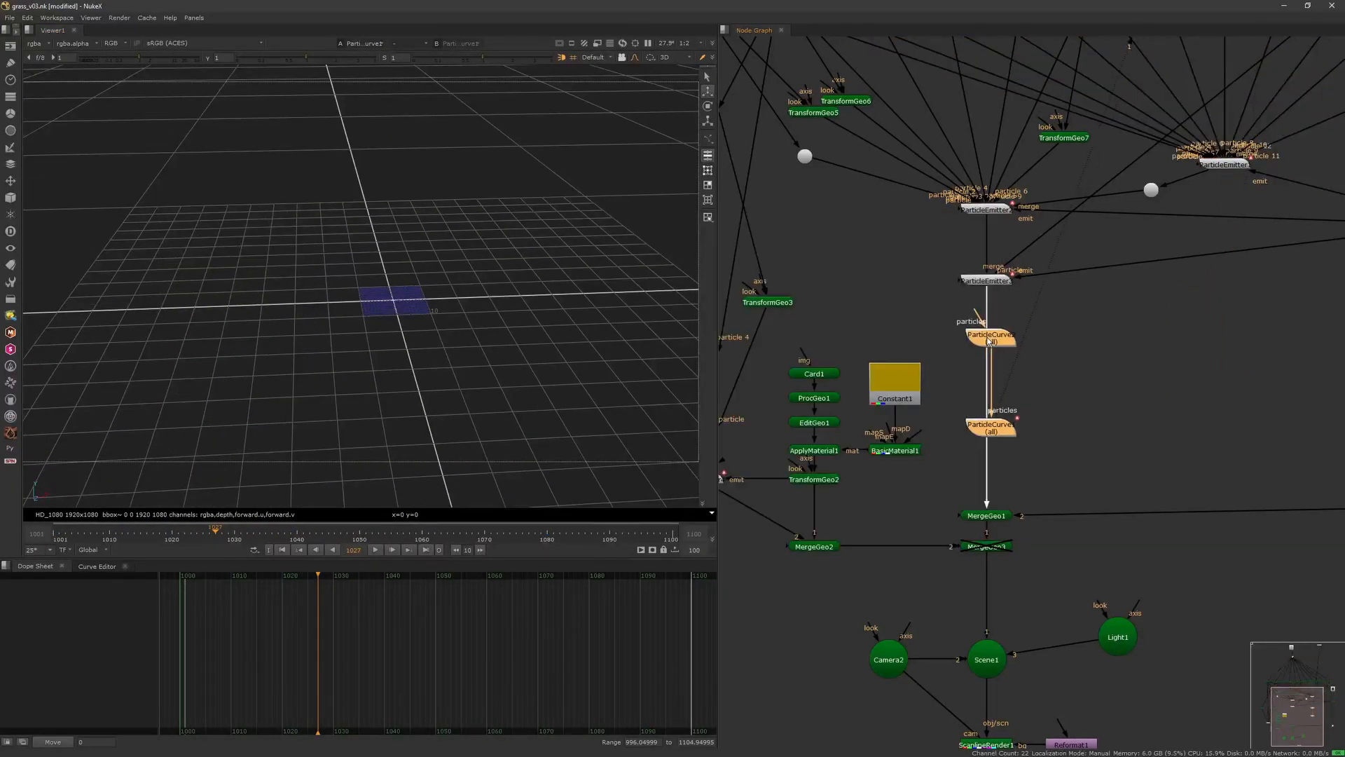
# - Save the script and play the growth over the wood root at MergeGeo1 with both ParticleCurve nodes in the stream
pyautogui.moveTo(967, 700); pyautogui.dragTo(964, 427, button='middle')
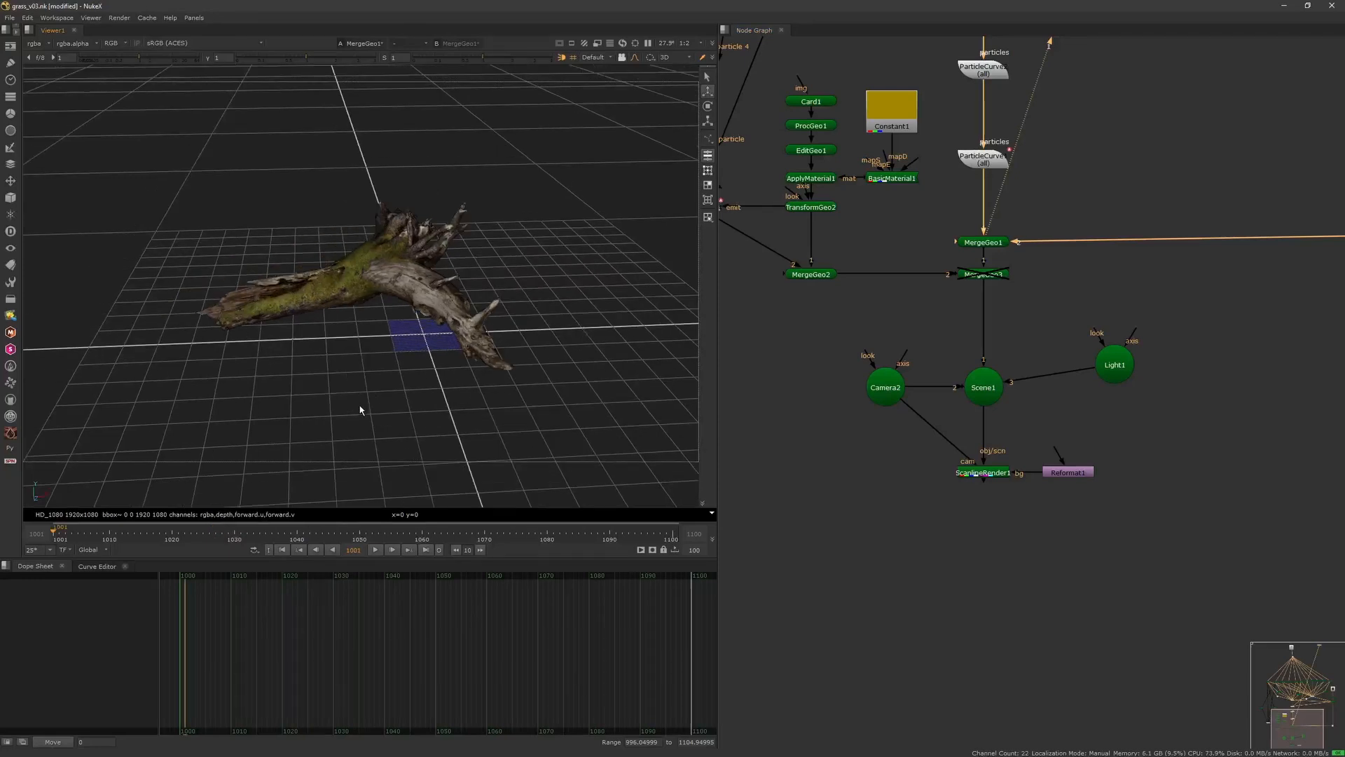
pyautogui.scroll(3, 393, 441)
pyautogui.hotkey('ctrl', 's')
pyautogui.keyDown('ctrl'); pyautogui.moveTo(360, 409); pyautogui.dragTo(396, 414); pyautogui.keyUp('ctrl')
pyautogui.click(377, 550)
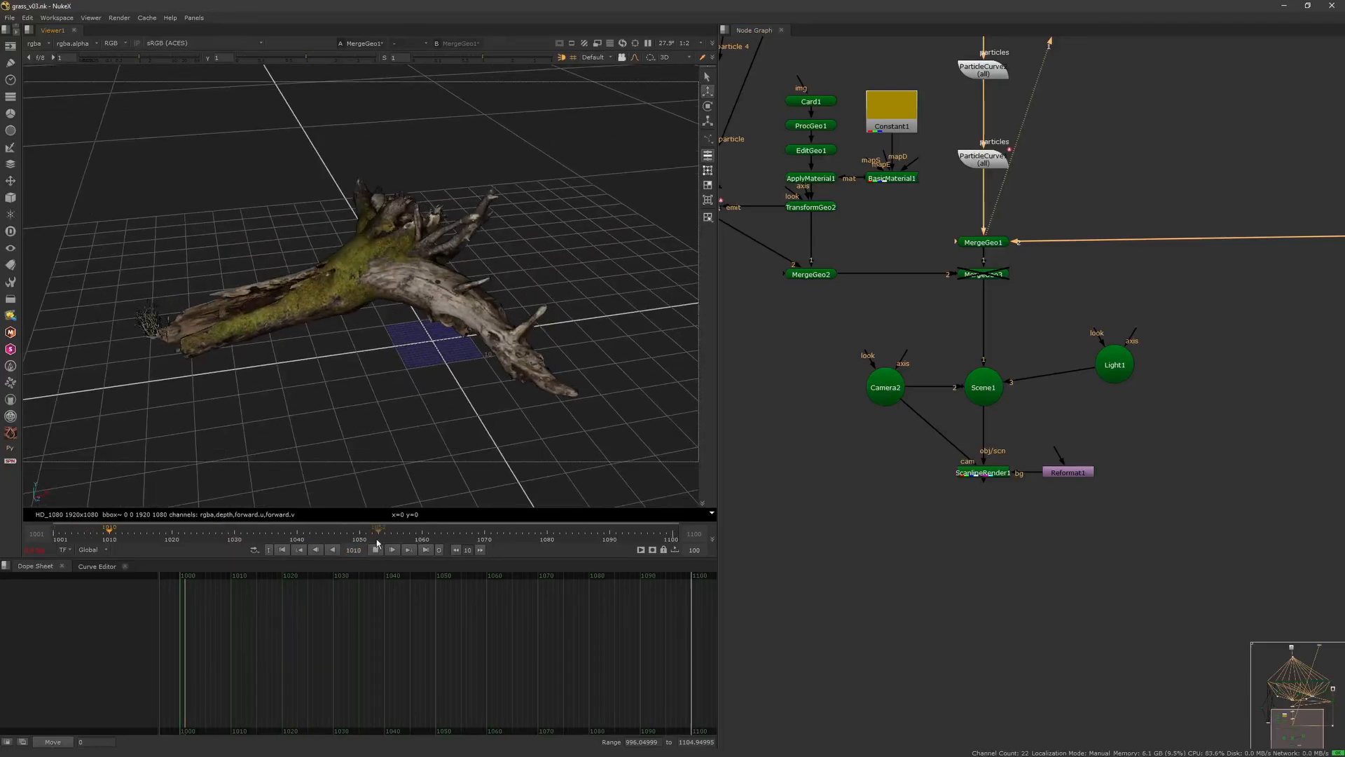
# - Extract the two ParticleCurve nodes from the stream above MergeGeo1 and move the lower ParticleEmitter further down
pyautogui.scroll(-3, 1001, 539)
pyautogui.moveTo(1043, 286); pyautogui.dragTo(1109, 311)
pyautogui.hotkey('ctrl', 'shift', 'x')
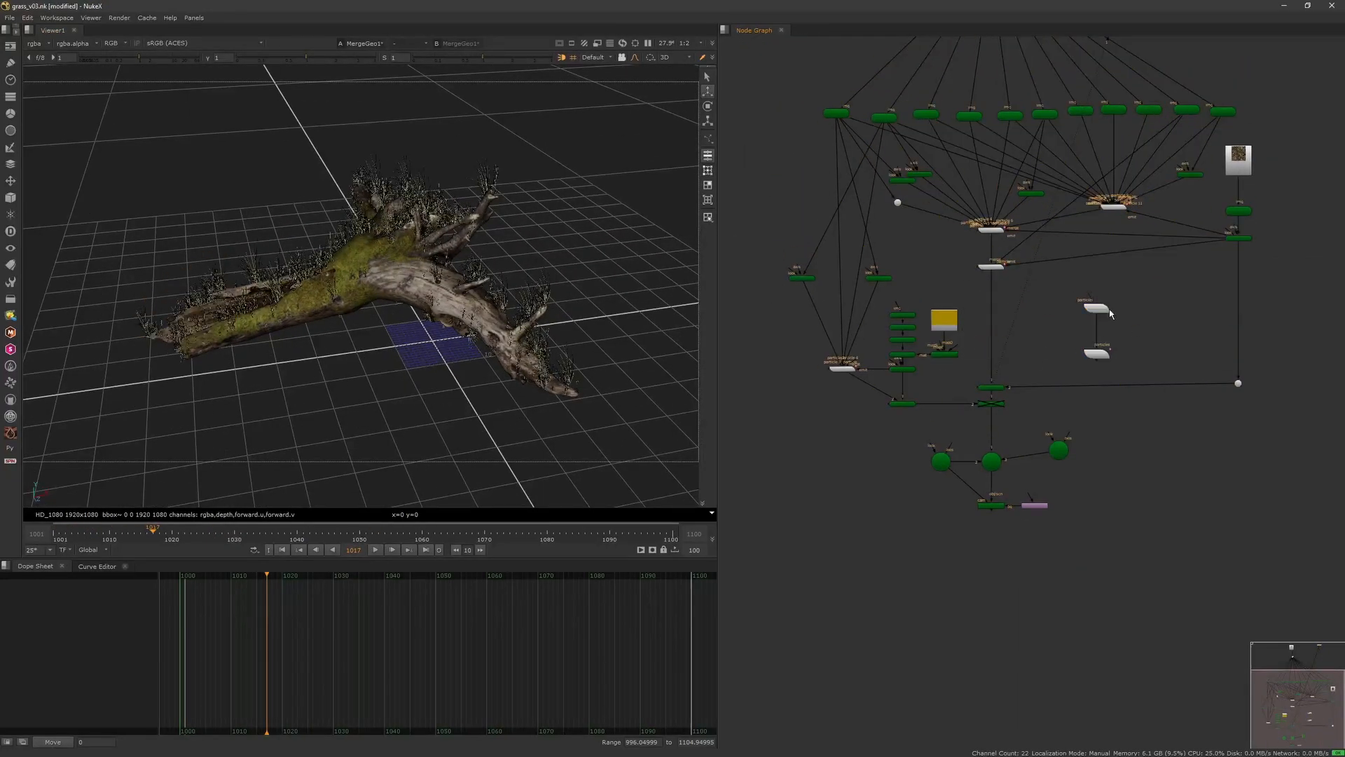
pyautogui.moveTo(997, 267); pyautogui.dragTo(998, 312)
pyautogui.click(1018, 284)
# - Lower the right-hand ParticleEmitter in the graph and place the pair of ParticleCurve nodes directly beside it
pyautogui.scroll(3, 1018, 284)
pyautogui.moveTo(1017, 284); pyautogui.dragTo(952, 331, button='middle')
pyautogui.moveTo(1106, 210); pyautogui.dragTo(1160, 221)
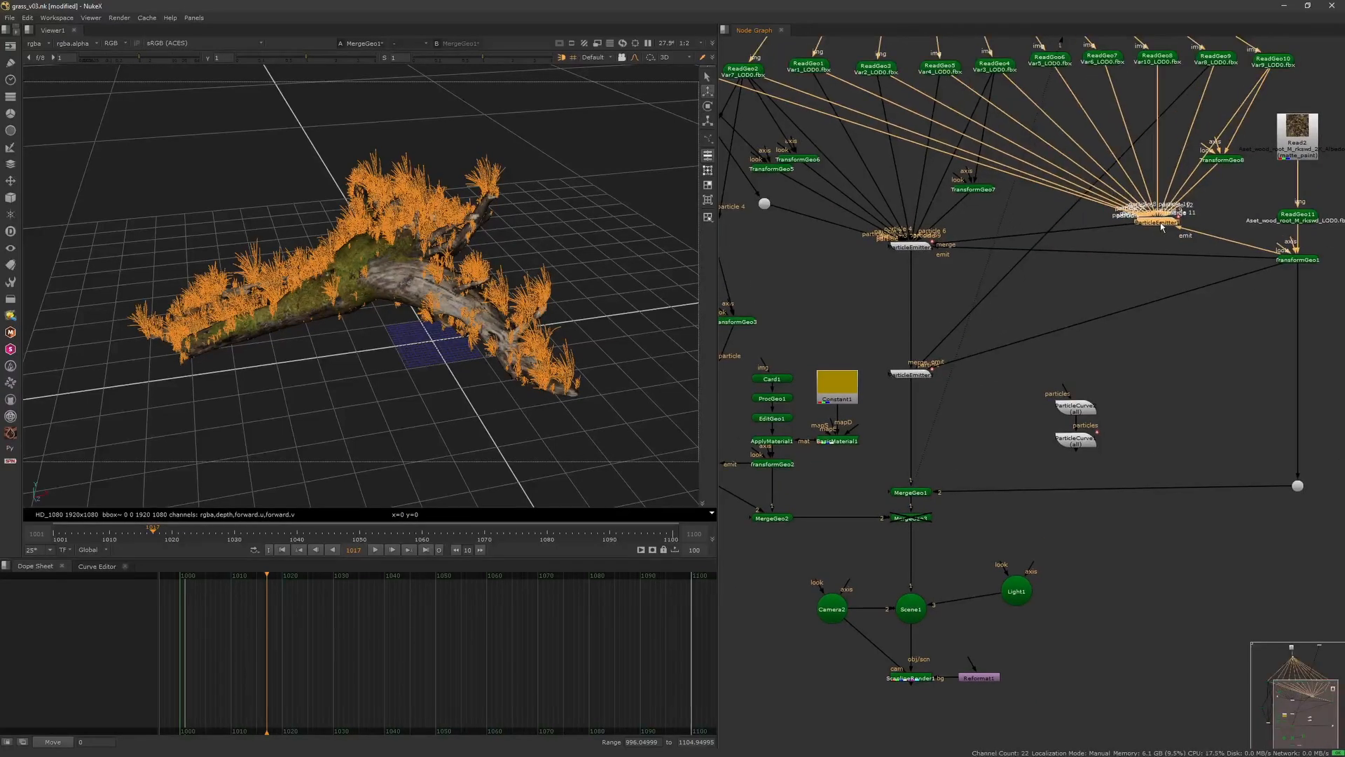
pyautogui.moveTo(1121, 382); pyautogui.dragTo(1044, 458)
pyautogui.moveTo(1078, 415); pyautogui.dragTo(1079, 236)
pyautogui.click(1120, 289)
# - Move the middle ParticleEmitter and TransformGeo1 down, and pull the lowest ParticleEmitter out to the side of the main stream
pyautogui.moveTo(919, 246); pyautogui.dragTo(919, 291)
pyautogui.click(981, 308)
pyautogui.moveTo(1297, 260); pyautogui.dragTo(1298, 273)
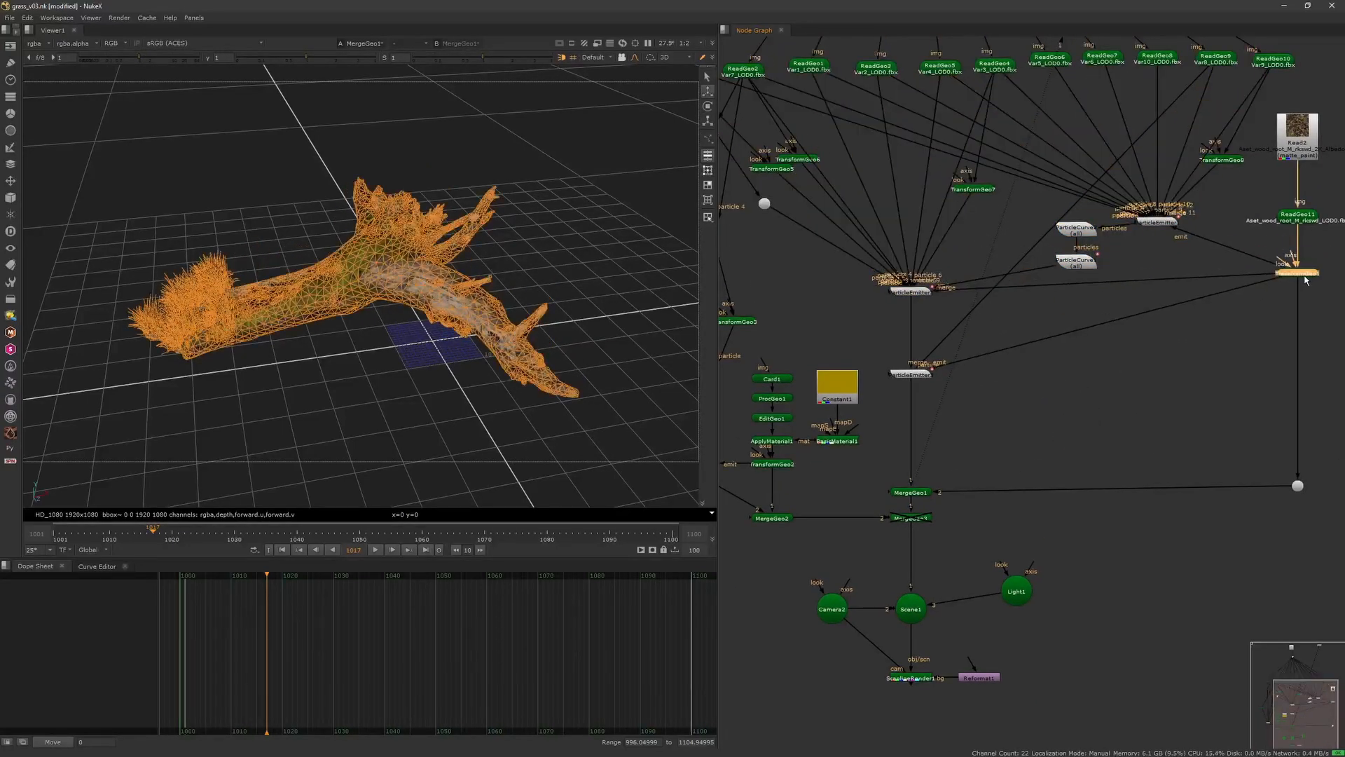
pyautogui.moveTo(1033, 202); pyautogui.dragTo(1016, 282)
pyautogui.click(1059, 301)
pyautogui.moveTo(908, 324); pyautogui.dragTo(908, 322)
pyautogui.moveTo(920, 372); pyautogui.dragTo(1124, 365)
# - Paste a copy of the ParticleCurve pair below the middle ParticleEmitter and shift its region's translate keys by -5 frames
pyautogui.moveTo(915, 292)
pyautogui.mouseDown()
pyautogui.moveTo(911, 275)
pyautogui.moveTo(913, 309)
pyautogui.mouseUp()
pyautogui.click(913, 320)
pyautogui.hotkey('ctrl', 'v')
pyautogui.doubleClick(912, 352)
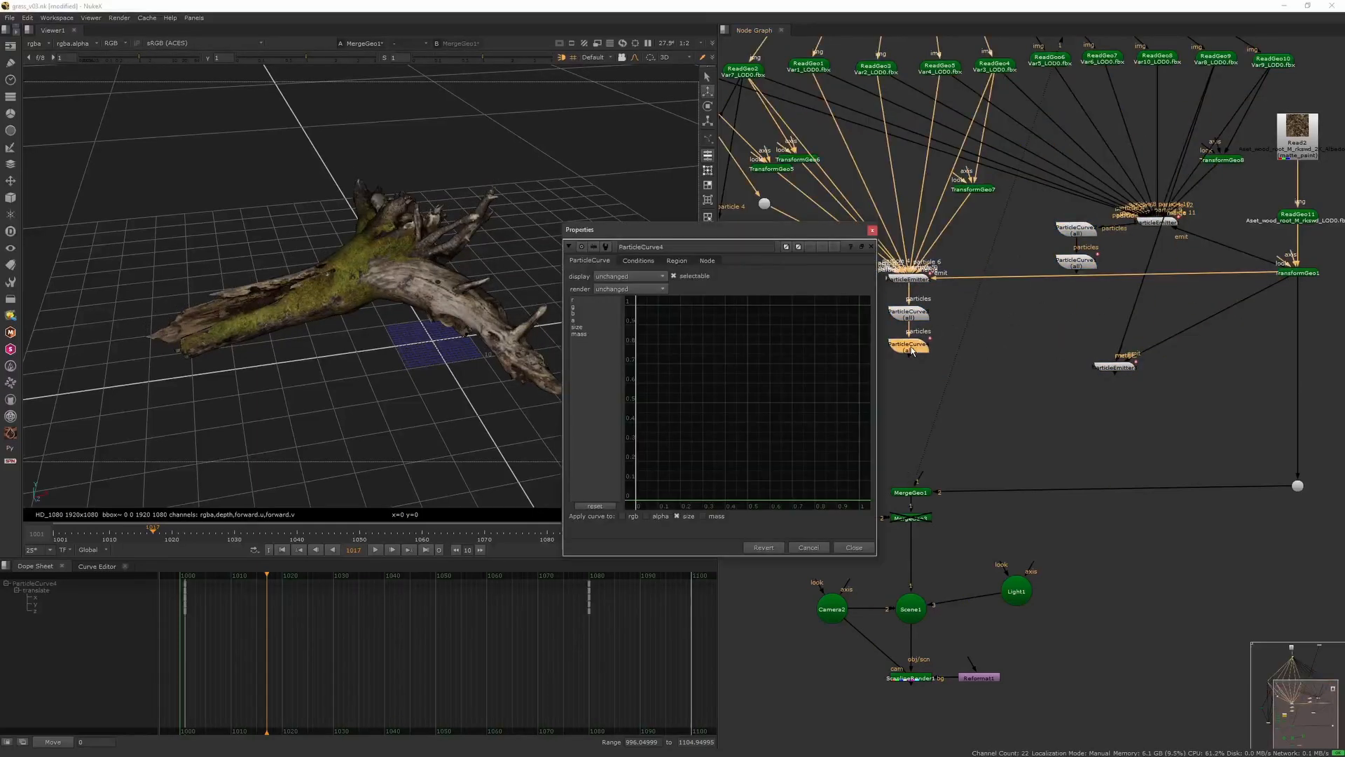
pyautogui.moveTo(589, 586); pyautogui.dragTo(547, 580)
pyautogui.click(858, 547)
# - Copy the ParticleCurve pair below the ParticleEmitter set aside from the main stream and shift its translate keys by 10 frames
pyautogui.moveTo(879, 383); pyautogui.dragTo(940, 302)
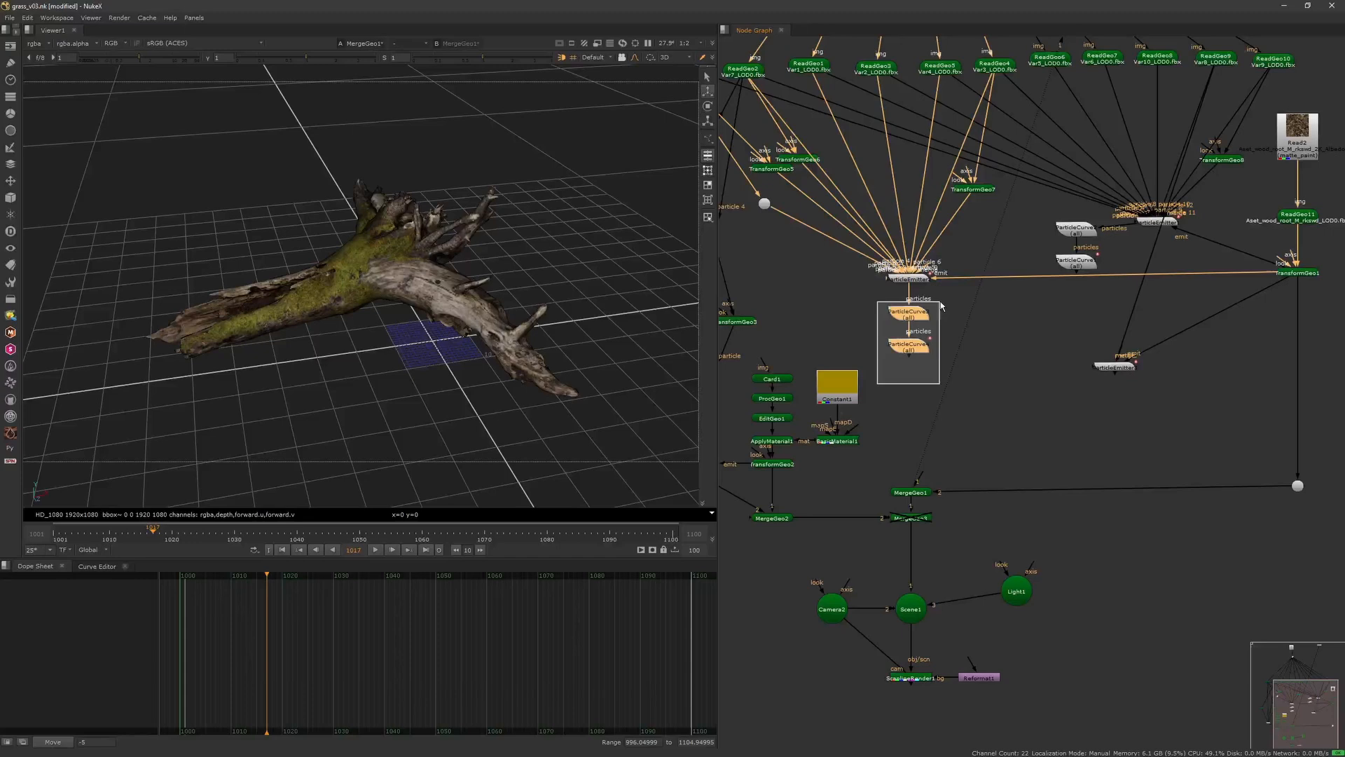
pyautogui.hotkey('ctrl', 'c')
pyautogui.moveTo(1115, 367); pyautogui.dragTo(1107, 334)
pyautogui.hotkey('ctrl', 'v')
pyautogui.click(1147, 369)
pyautogui.doubleClick(1107, 384)
pyautogui.moveTo(563, 582); pyautogui.dragTo(613, 578)
pyautogui.click(1069, 283)
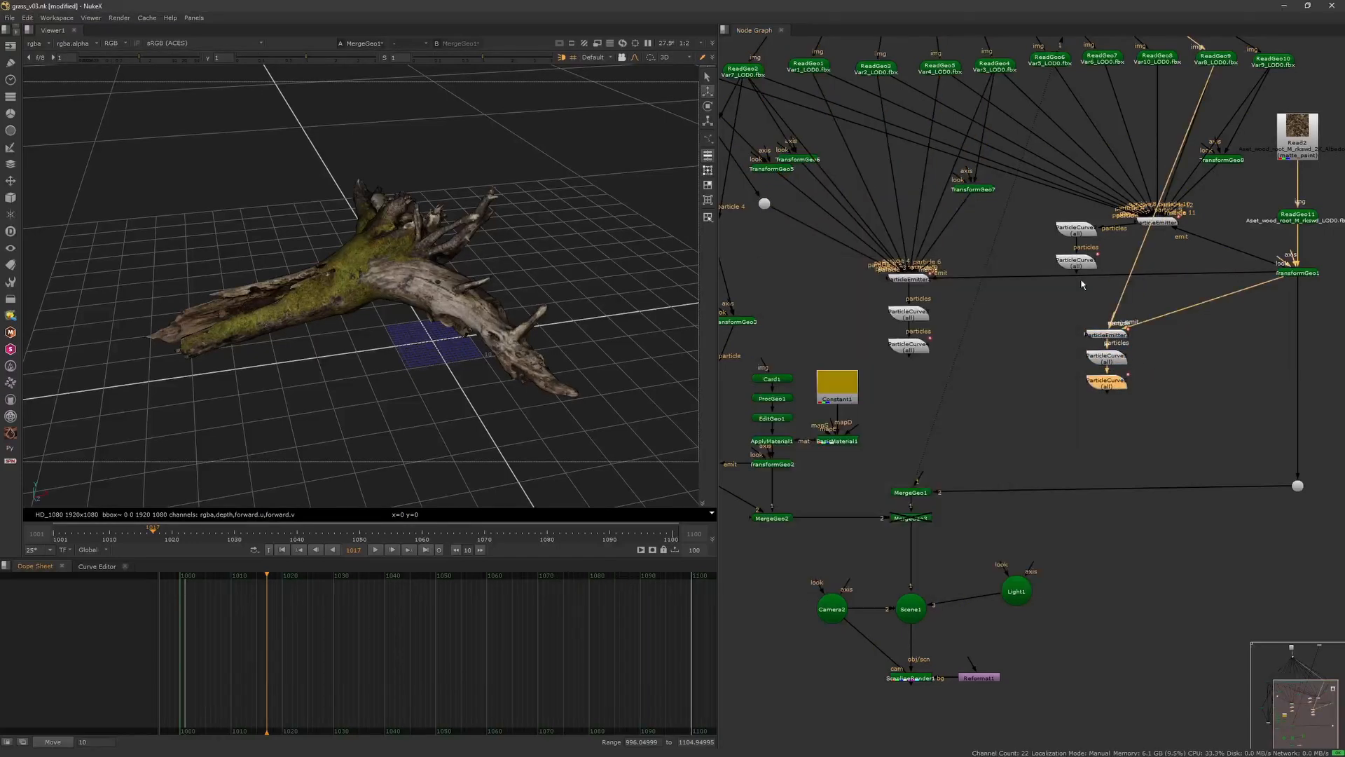
# - Add a MergeGeo above MergeGeo1 joining all three ParticleCurve branches, and move the middle ParticleCurve pair down beside the main stream
pyautogui.click(1297, 273)
pyautogui.moveTo(920, 479); pyautogui.dragTo(911, 482)
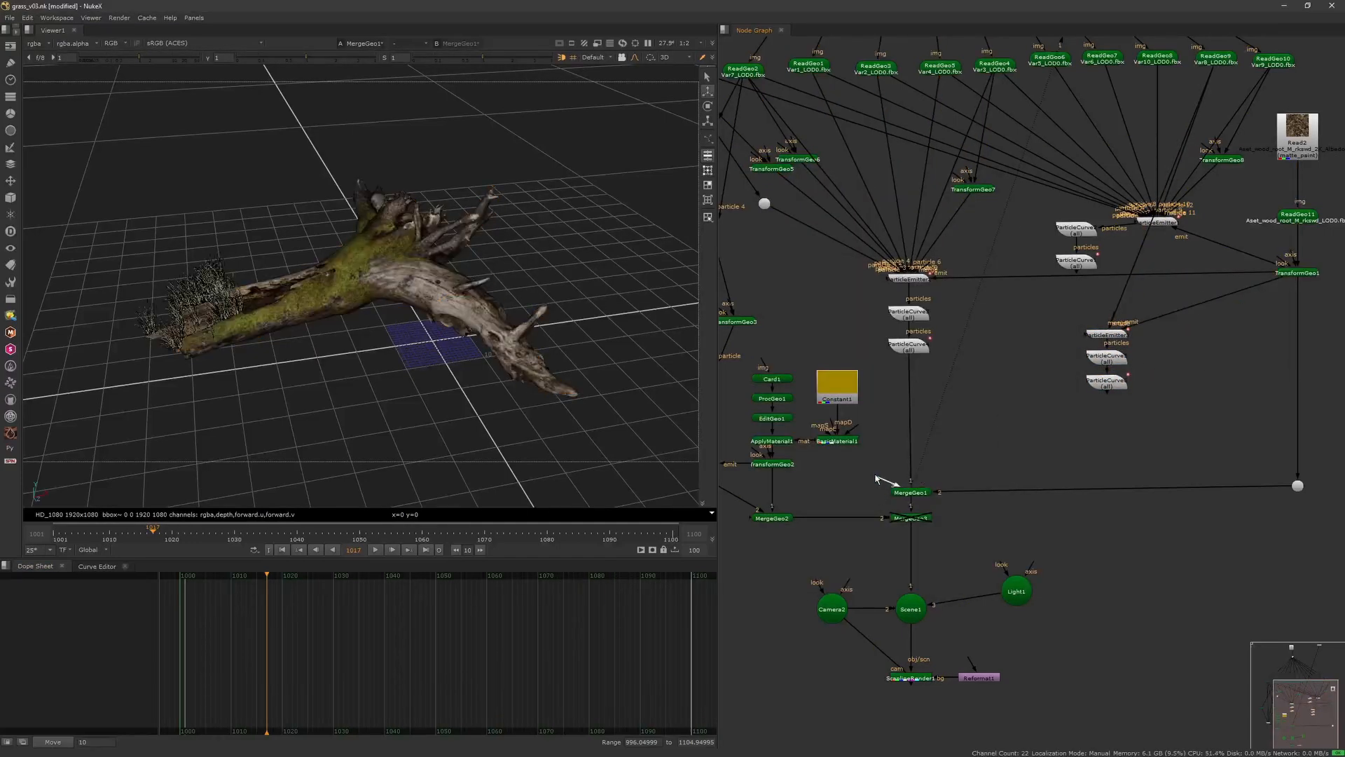
pyautogui.click(914, 494)
pyautogui.hotkey('ctrl', 'v')
pyautogui.moveTo(916, 399); pyautogui.dragTo(911, 400)
pyautogui.moveTo(891, 400); pyautogui.dragTo(1105, 383)
pyautogui.click(981, 434)
pyautogui.moveTo(891, 400); pyautogui.dragTo(1075, 264)
pyautogui.moveTo(1042, 282); pyautogui.dragTo(1092, 225)
pyautogui.moveTo(1074, 263); pyautogui.dragTo(1021, 349)
pyautogui.click(915, 489)
# - Play the merged grass growth from the first frame and inspect the main-stream ParticleCurve outputs and the new merge in the viewer
pyautogui.click(282, 550)
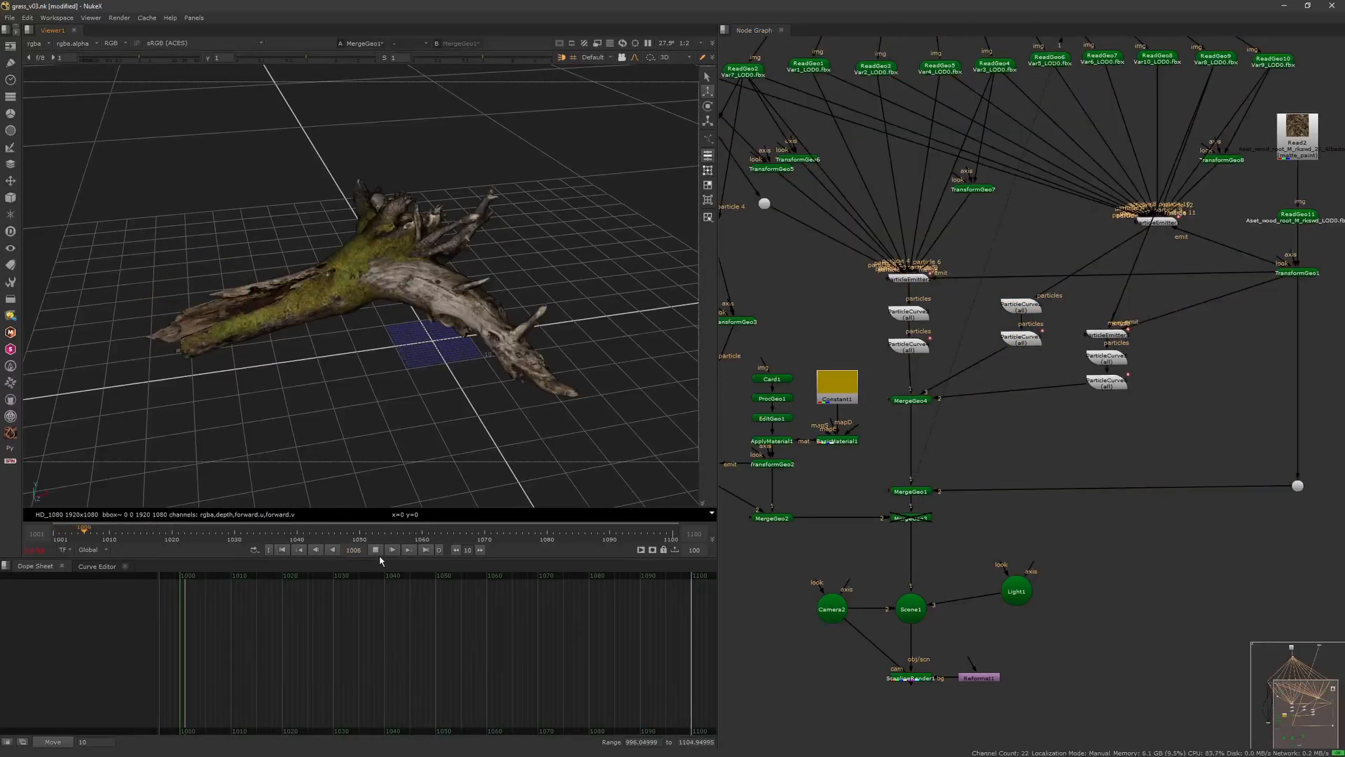
pyautogui.click(375, 550)
pyautogui.doubleClick(908, 313)
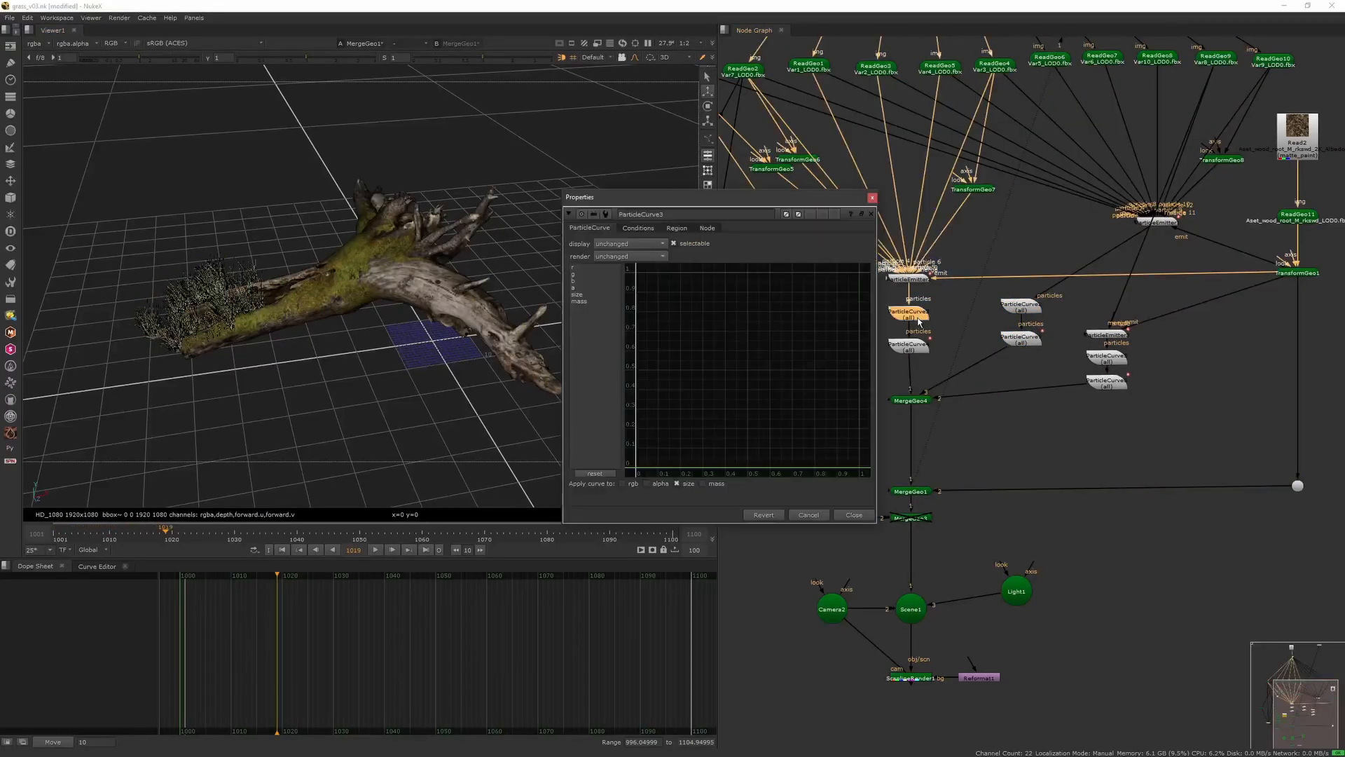
pyautogui.click(872, 199)
pyautogui.click(942, 295)
pyautogui.click(915, 400)
pyautogui.press('1')
pyautogui.click(942, 374)
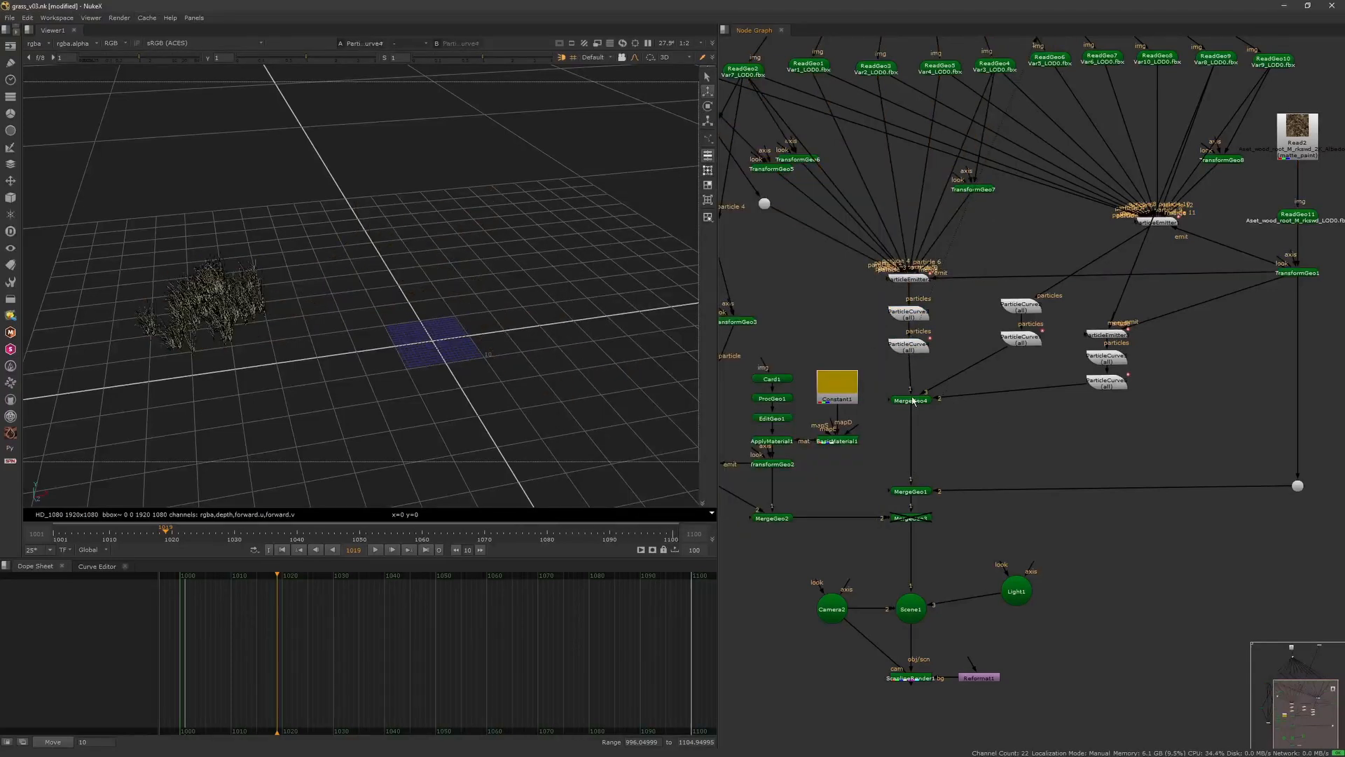
pyautogui.moveTo(917, 348); pyautogui.dragTo(917, 356)
pyautogui.press('1')
# - Inspect the start value of the size curve on ParticleCurve4 in the main stream
pyautogui.doubleClick(917, 356)
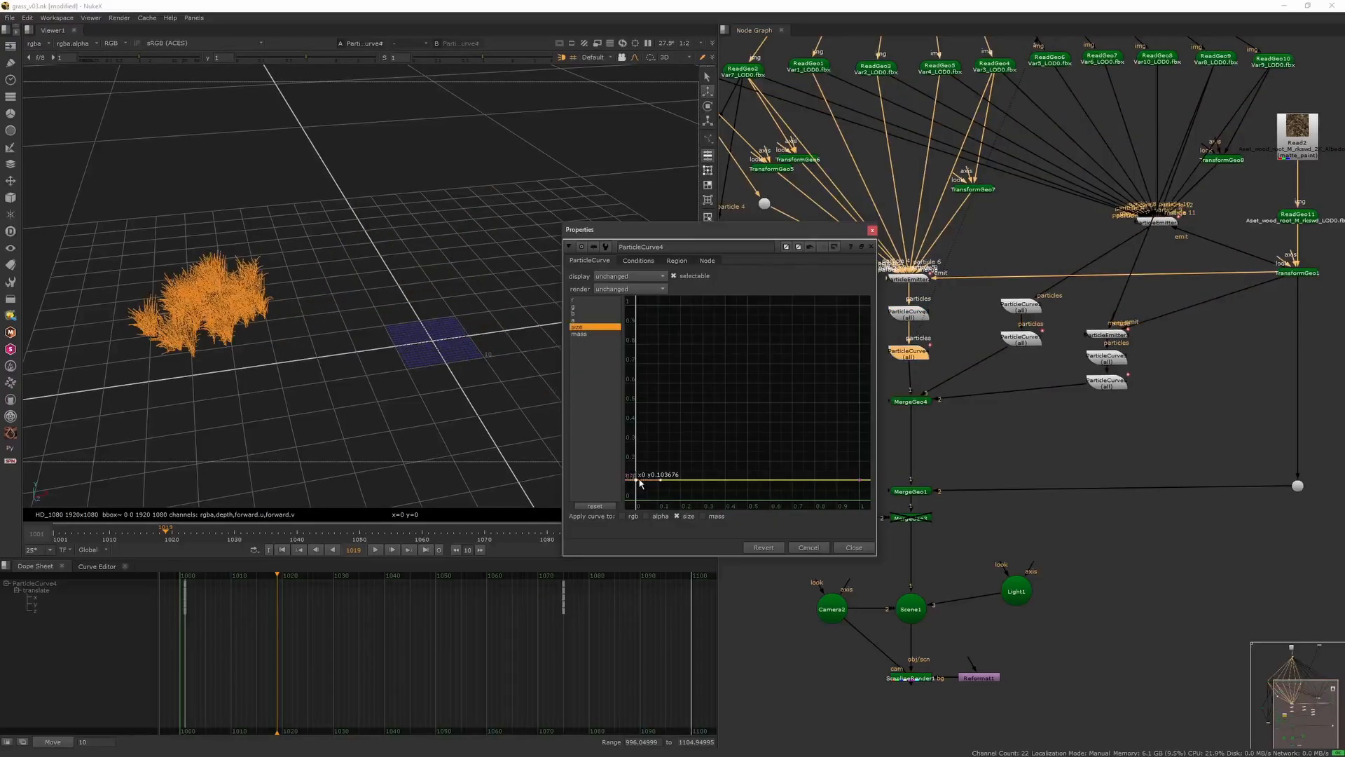
pyautogui.doubleClick(673, 475)
pyautogui.press('Return')
pyautogui.click(1016, 461)
pyautogui.click(872, 229)
# - Inspect the size curve start values on both ParticleCurve nodes of the middle branch
pyautogui.doubleClick(1021, 339)
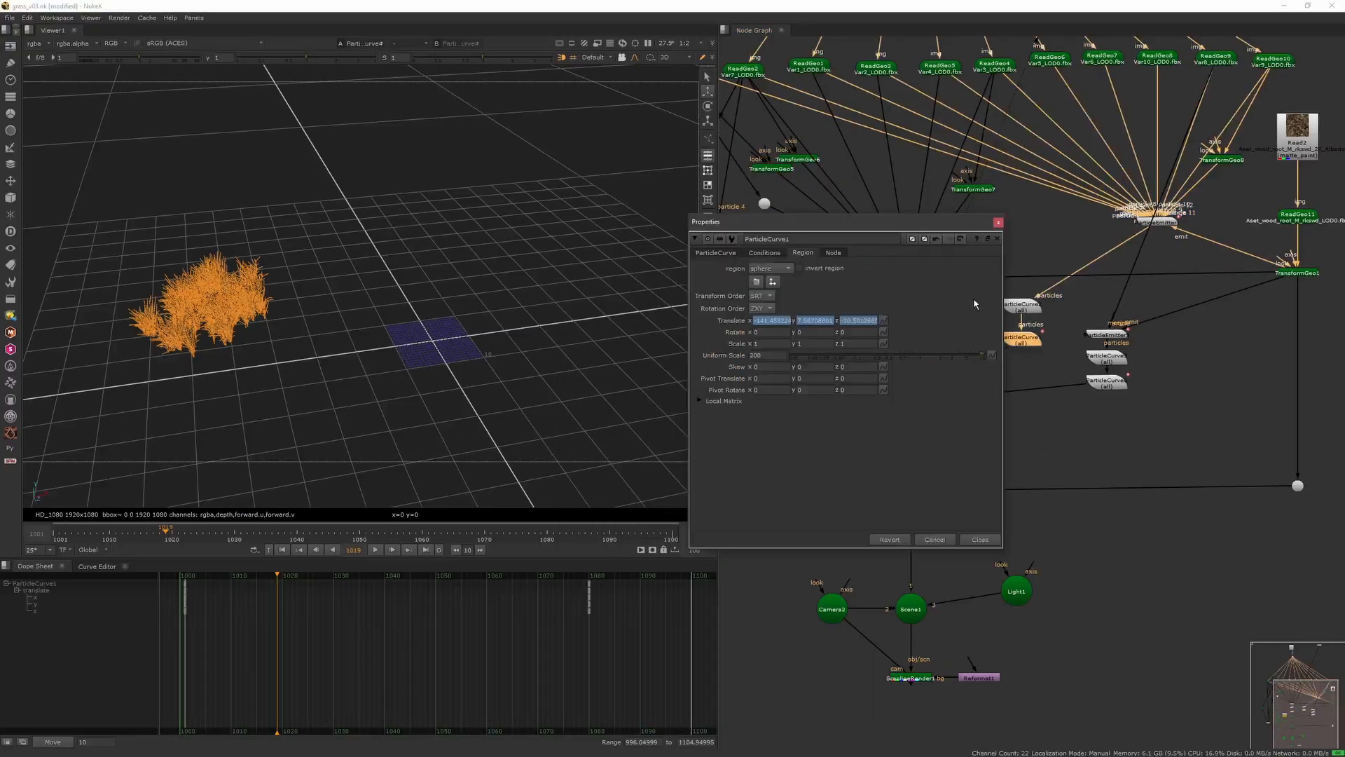
pyautogui.click(1000, 222)
pyautogui.doubleClick(1020, 306)
pyautogui.doubleClick(913, 509)
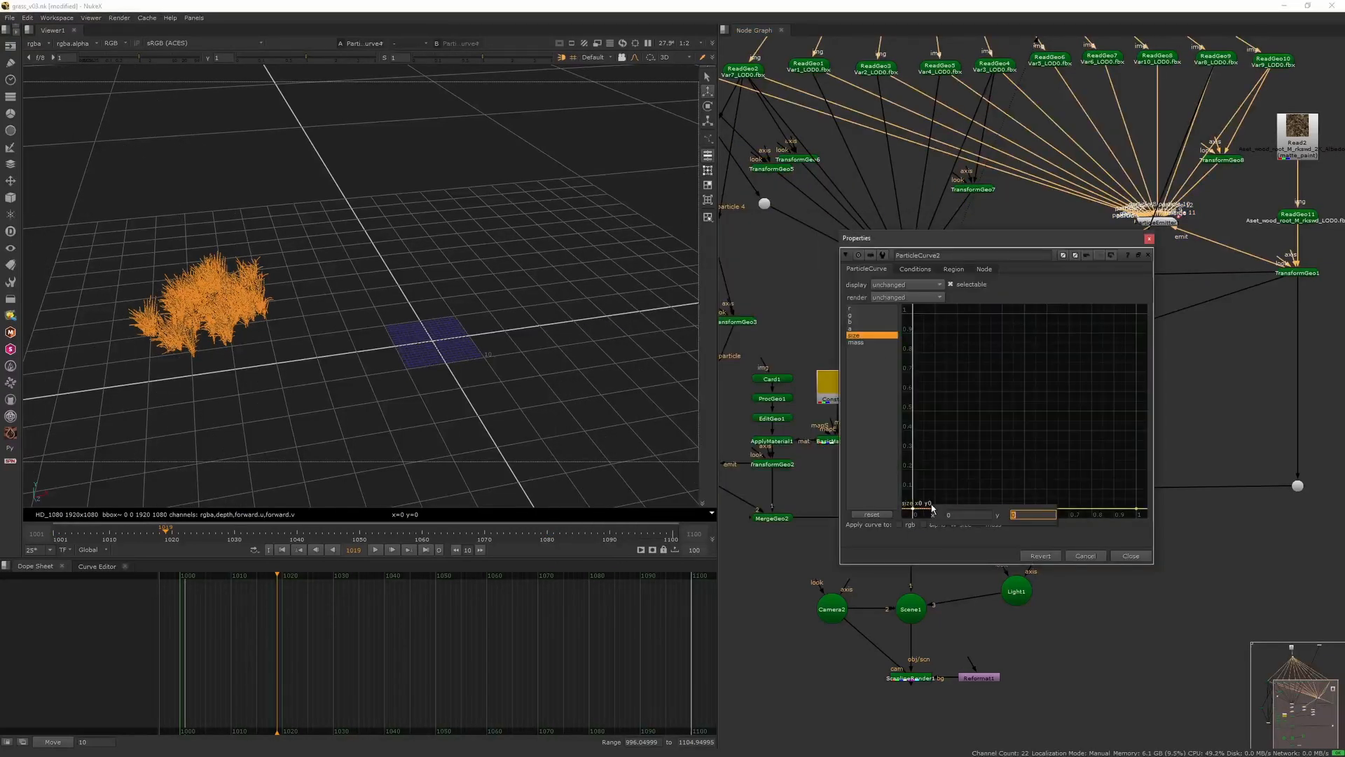
pyautogui.click(1090, 351)
pyautogui.click(1149, 239)
pyautogui.doubleClick(1021, 340)
pyautogui.doubleClick(799, 470)
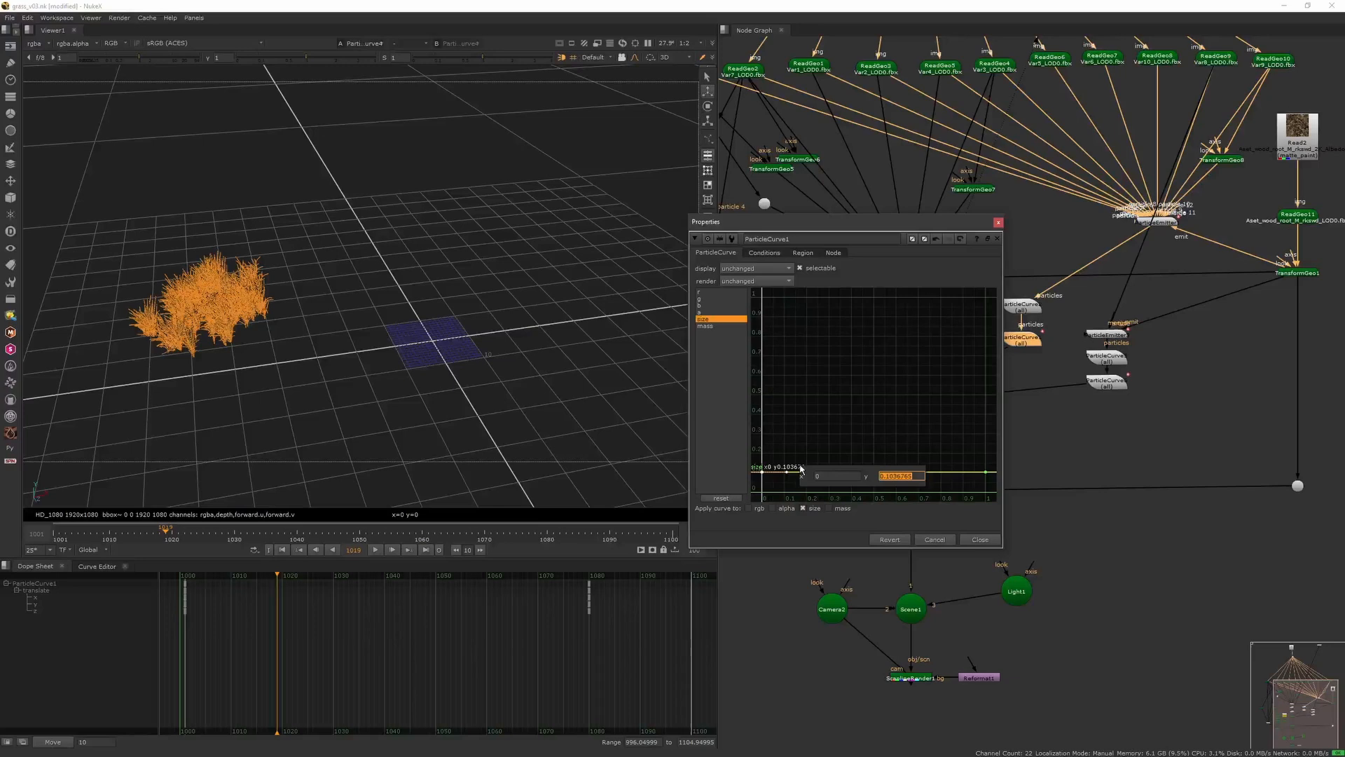
pyautogui.press('Return')
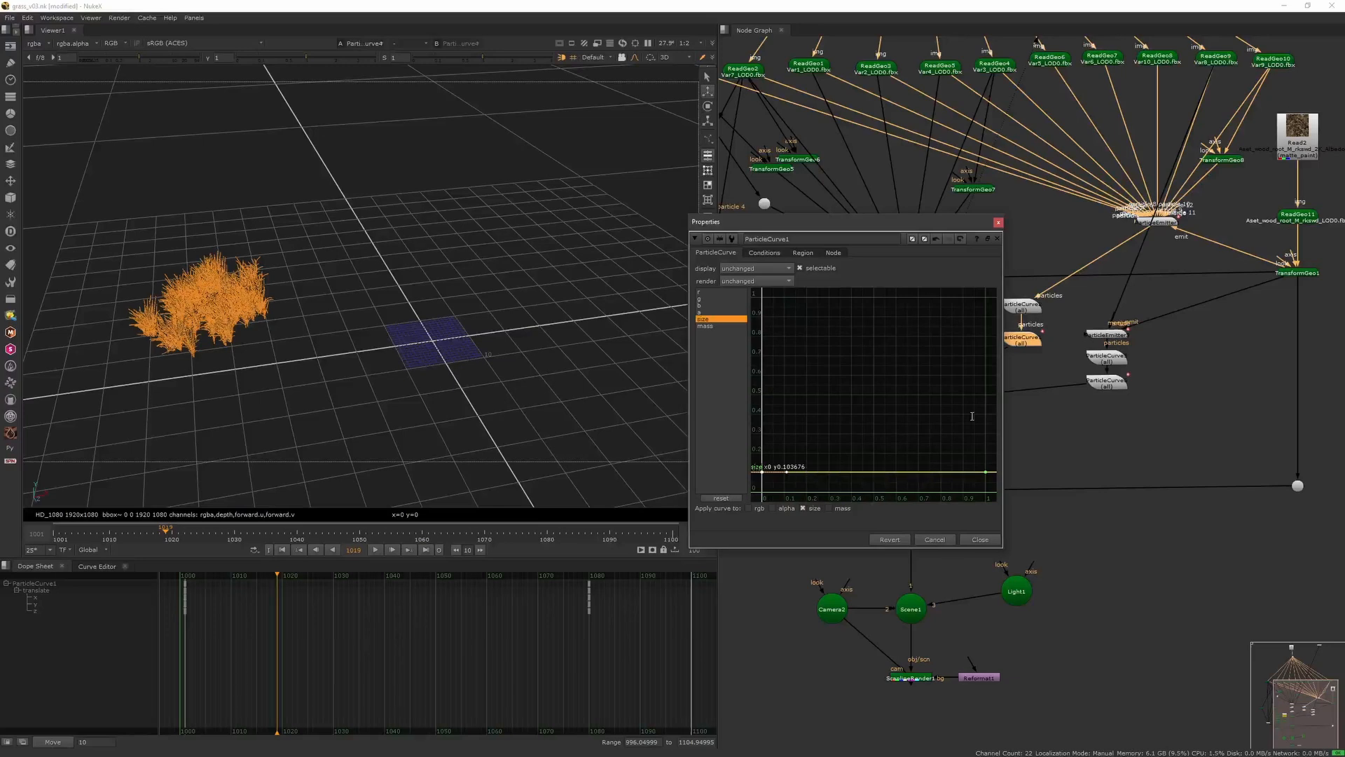
pyautogui.click(998, 222)
# - Set the end point of the size curve on ParticleCurve6, the lowest node of the side branch, to 0.13
pyautogui.doubleClick(1109, 384)
pyautogui.click(893, 513)
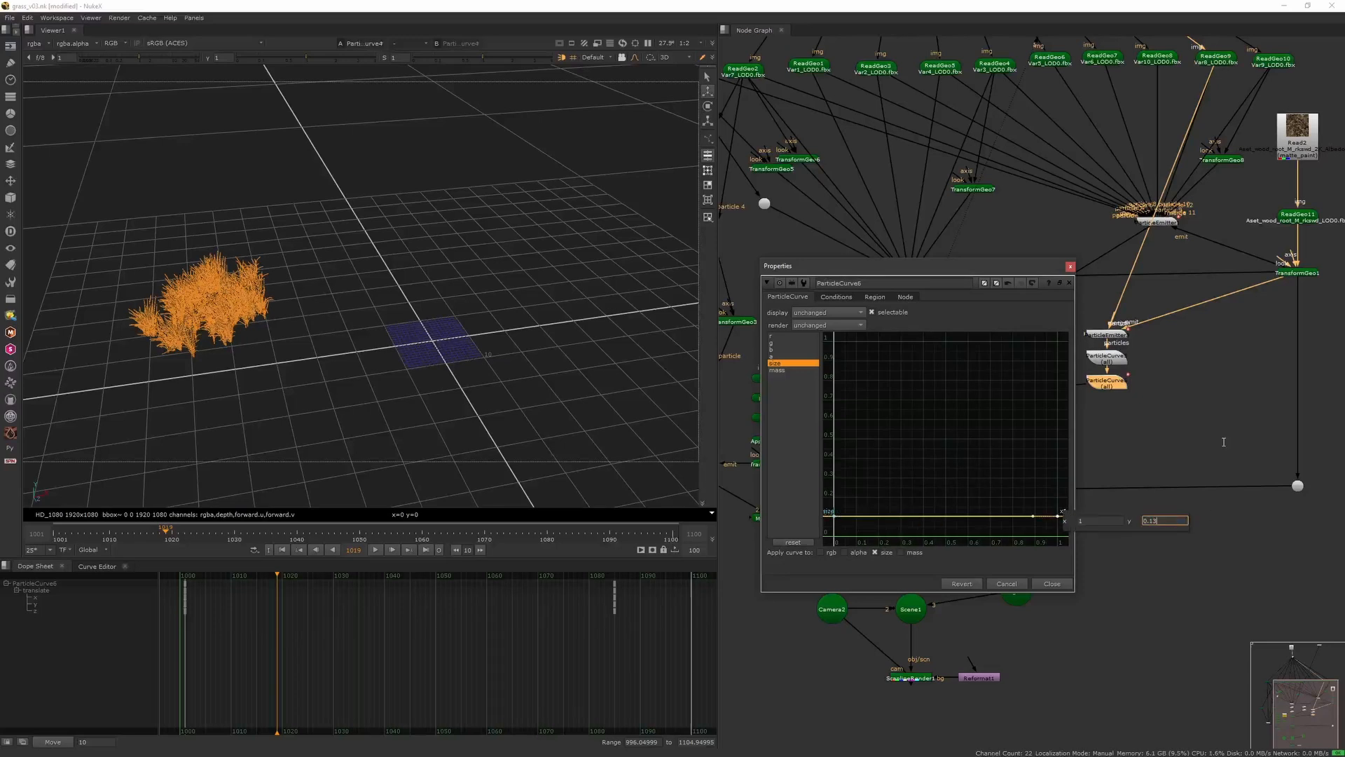
pyautogui.press('Return')
pyautogui.click(1196, 343)
pyautogui.click(1070, 266)
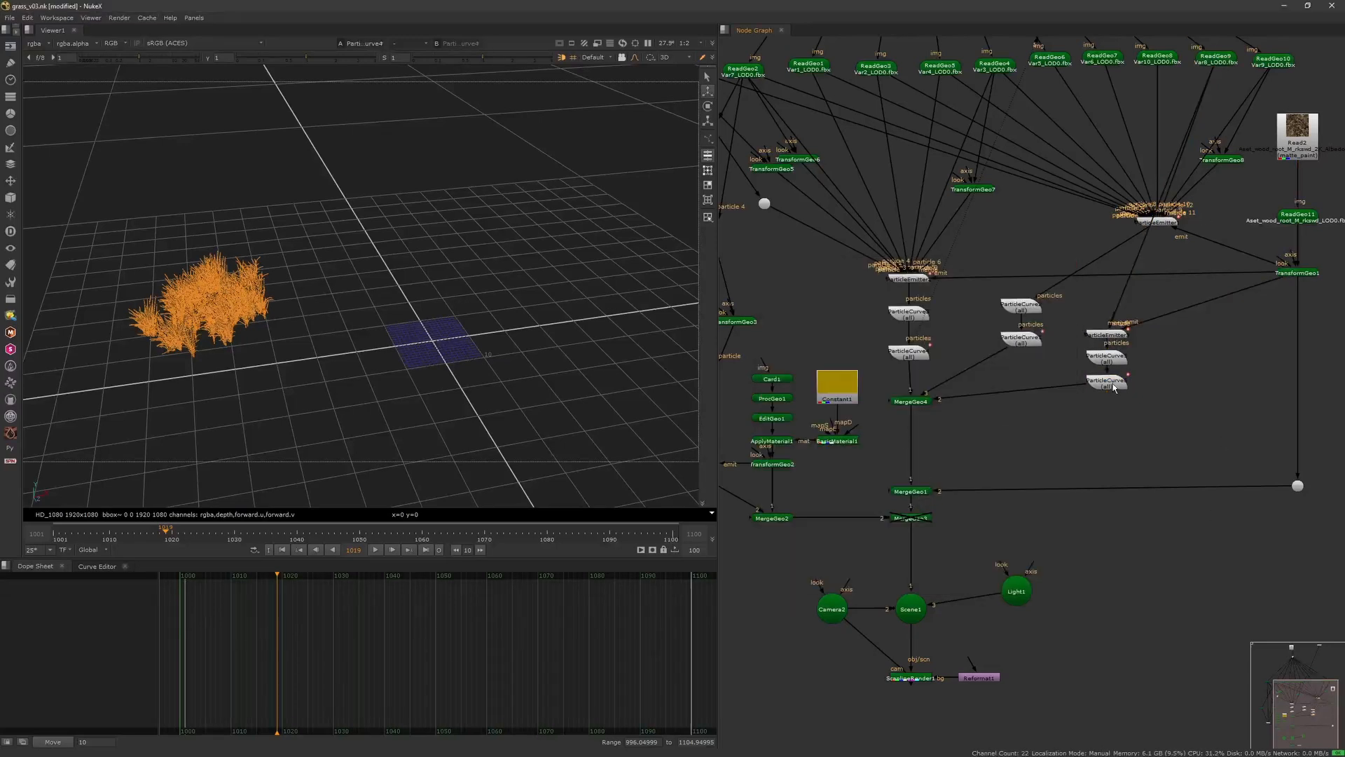
# - Lower the start point of ParticleCurve6's size curve, enlarging its properties window for finer control
pyautogui.doubleClick(1112, 384)
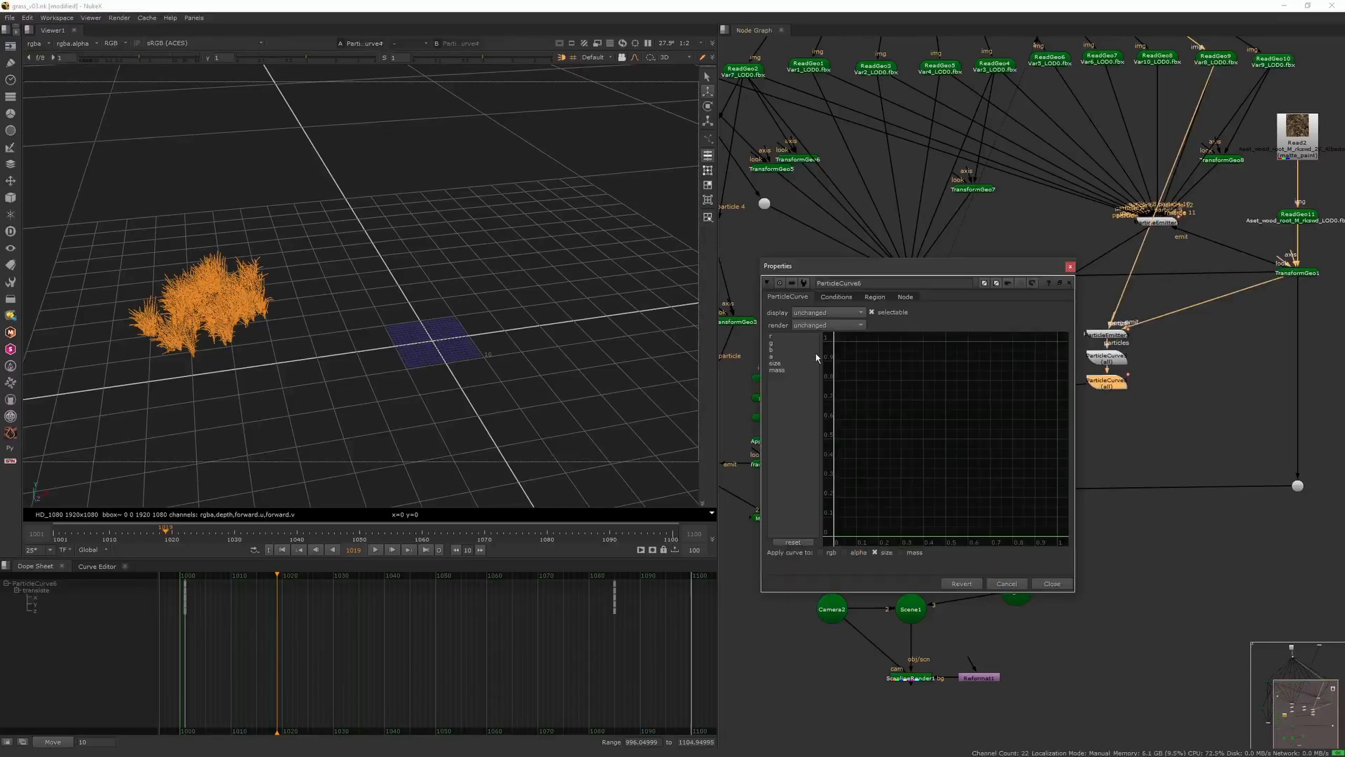
pyautogui.moveTo(940, 512); pyautogui.dragTo(940, 507)
pyautogui.press('f')
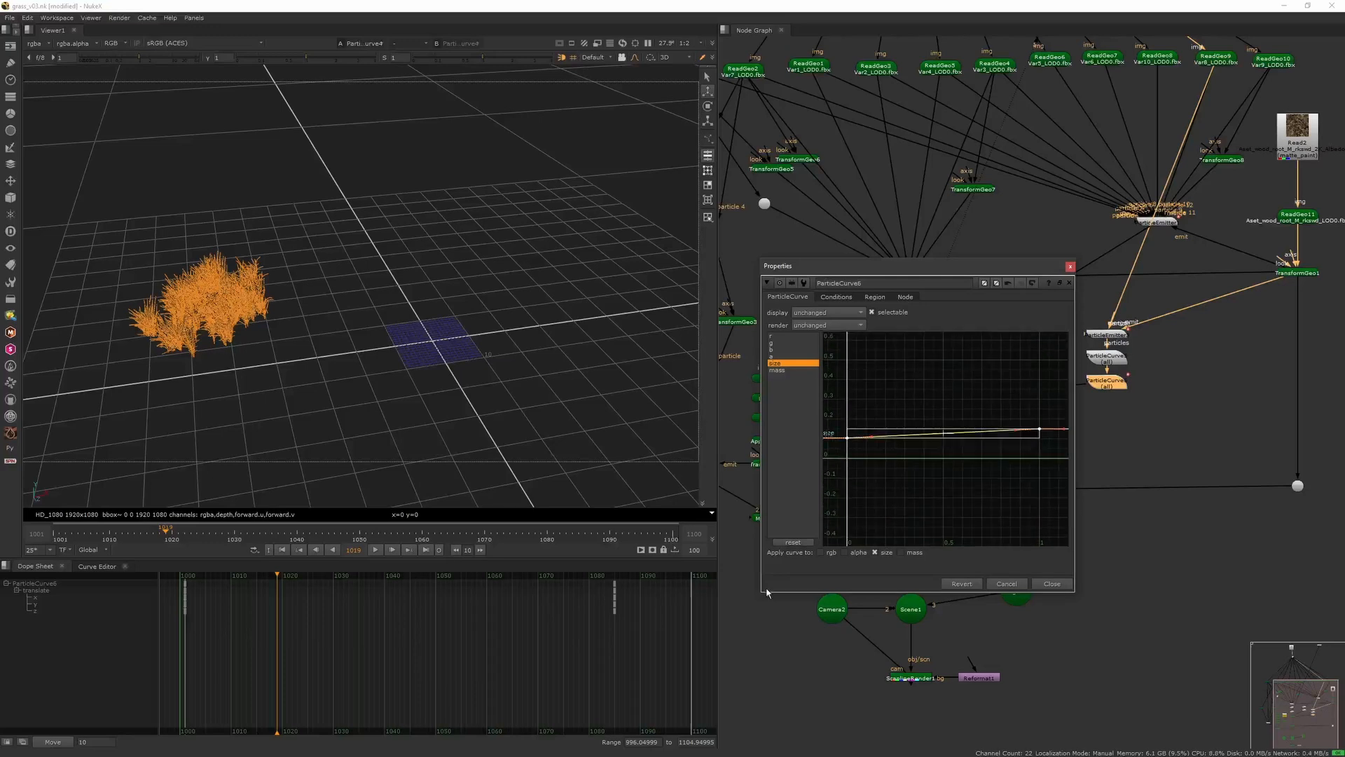
pyautogui.moveTo(762, 592); pyautogui.dragTo(523, 592)
pyautogui.moveTo(820, 433); pyautogui.dragTo(821, 443)
pyautogui.click(1069, 266)
# - View the combined ground and root geometry, return the viewer to MergeGeo1, and scrub to frame 1079
pyautogui.click(913, 519)
pyautogui.press('1')
pyautogui.click(634, 469)
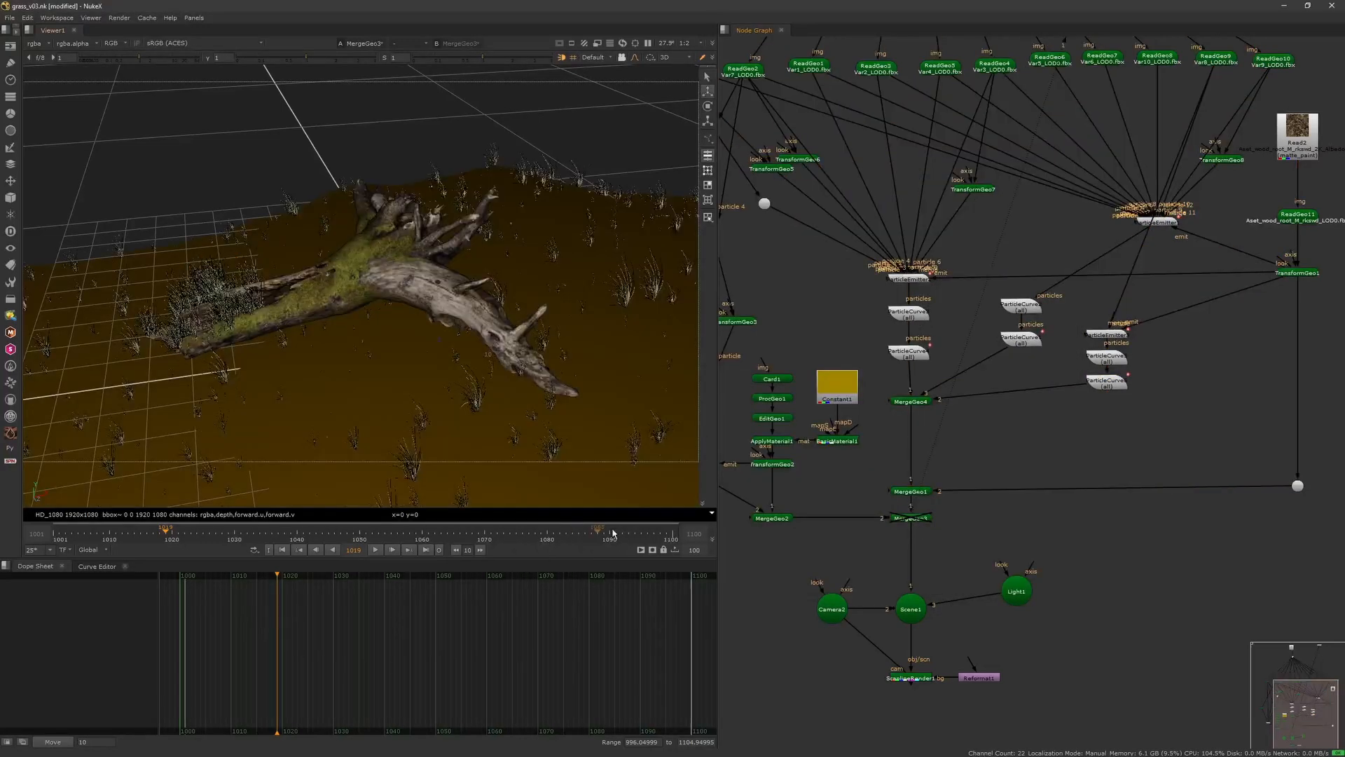
pyautogui.click(912, 519)
pyautogui.press('d')
pyautogui.moveTo(422, 537); pyautogui.dragTo(540, 535)
pyautogui.click(634, 469)
# - Lower the start of ParticleCurve4's size curve to make the main stream's grass smaller
pyautogui.doubleClick(909, 352)
pyautogui.click(595, 326)
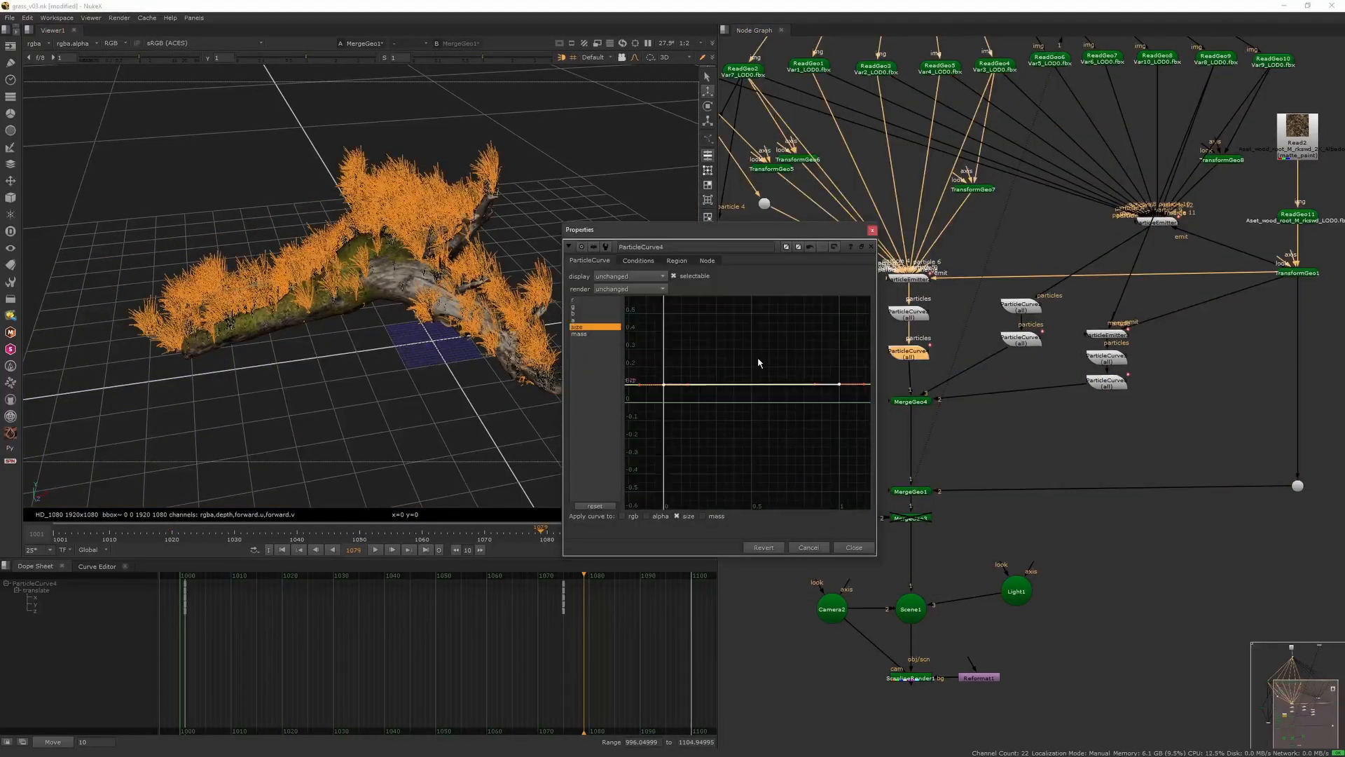
pyautogui.moveTo(679, 400); pyautogui.dragTo(681, 403)
pyautogui.click(872, 230)
pyautogui.click(981, 302)
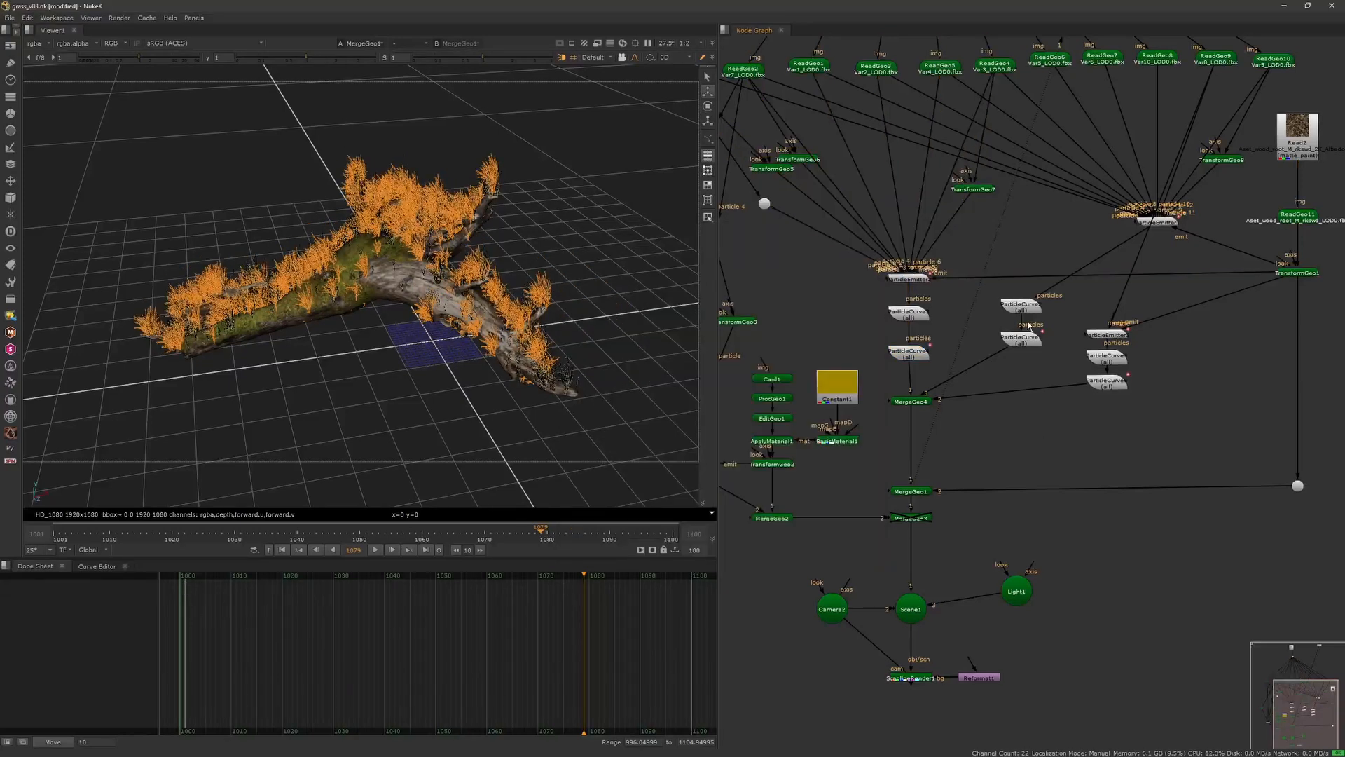
# - Reduce the size curve on ParticleCurve1 in the middle branch to shrink that layer of grass
pyautogui.doubleClick(1022, 339)
pyautogui.click(719, 320)
pyautogui.scroll(-3, 830, 364)
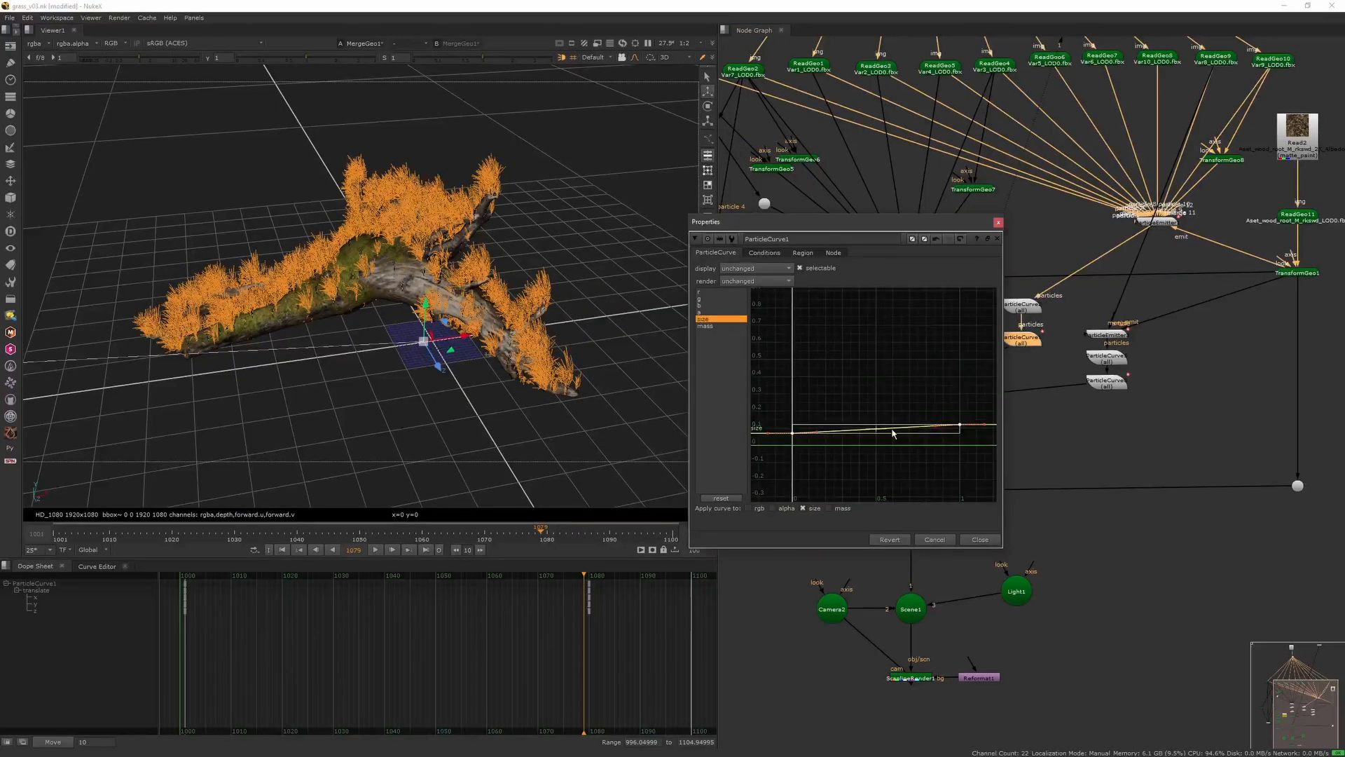
pyautogui.moveTo(893, 433); pyautogui.dragTo(961, 430)
pyautogui.click(999, 223)
# - Review the size curve on ParticleCurve6 in the side branch
pyautogui.click(1075, 308)
pyautogui.click(1112, 362)
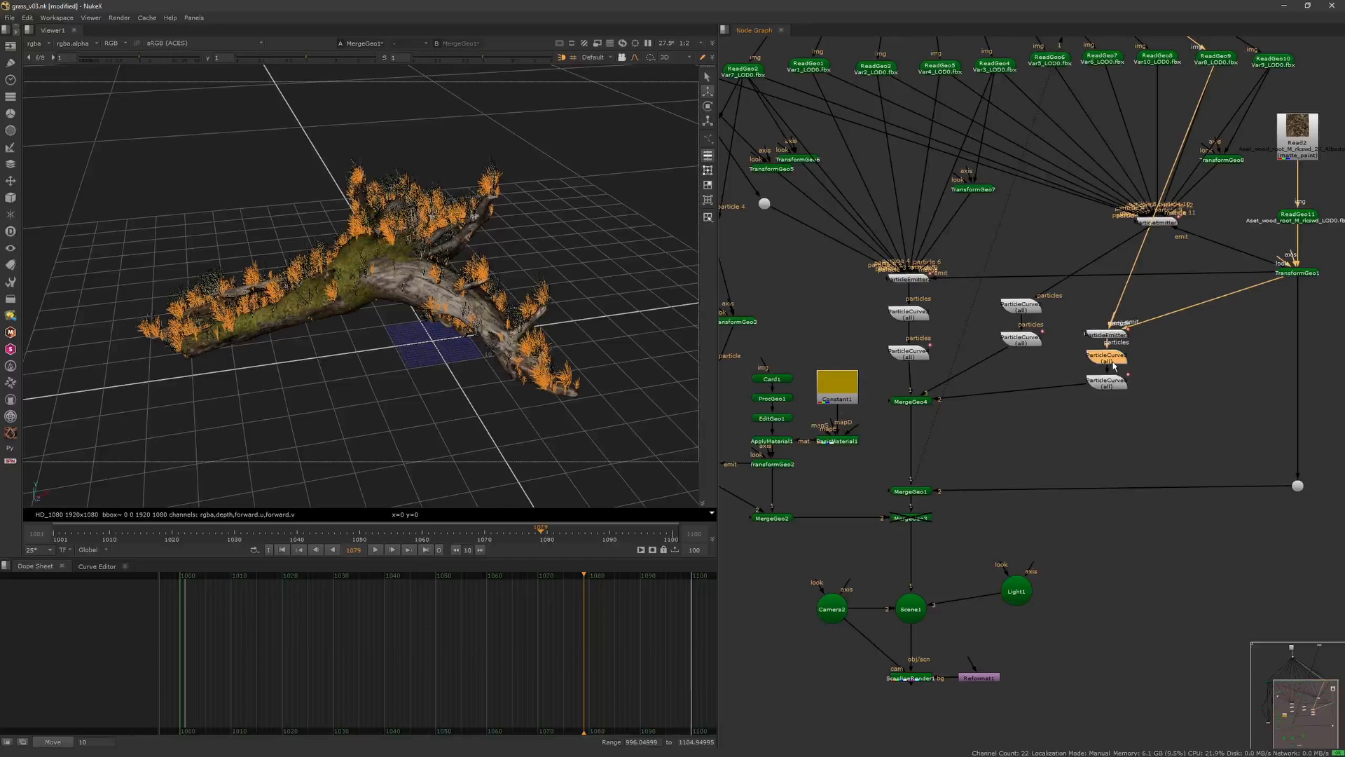
pyautogui.doubleClick(1109, 383)
pyautogui.click(549, 368)
pyautogui.click(1069, 267)
# - Play the growth animation of all grass layers from the first frame in the MergeGeo1 view
pyautogui.click(881, 340)
pyautogui.click(911, 491)
pyautogui.click(282, 550)
pyautogui.click(428, 473)
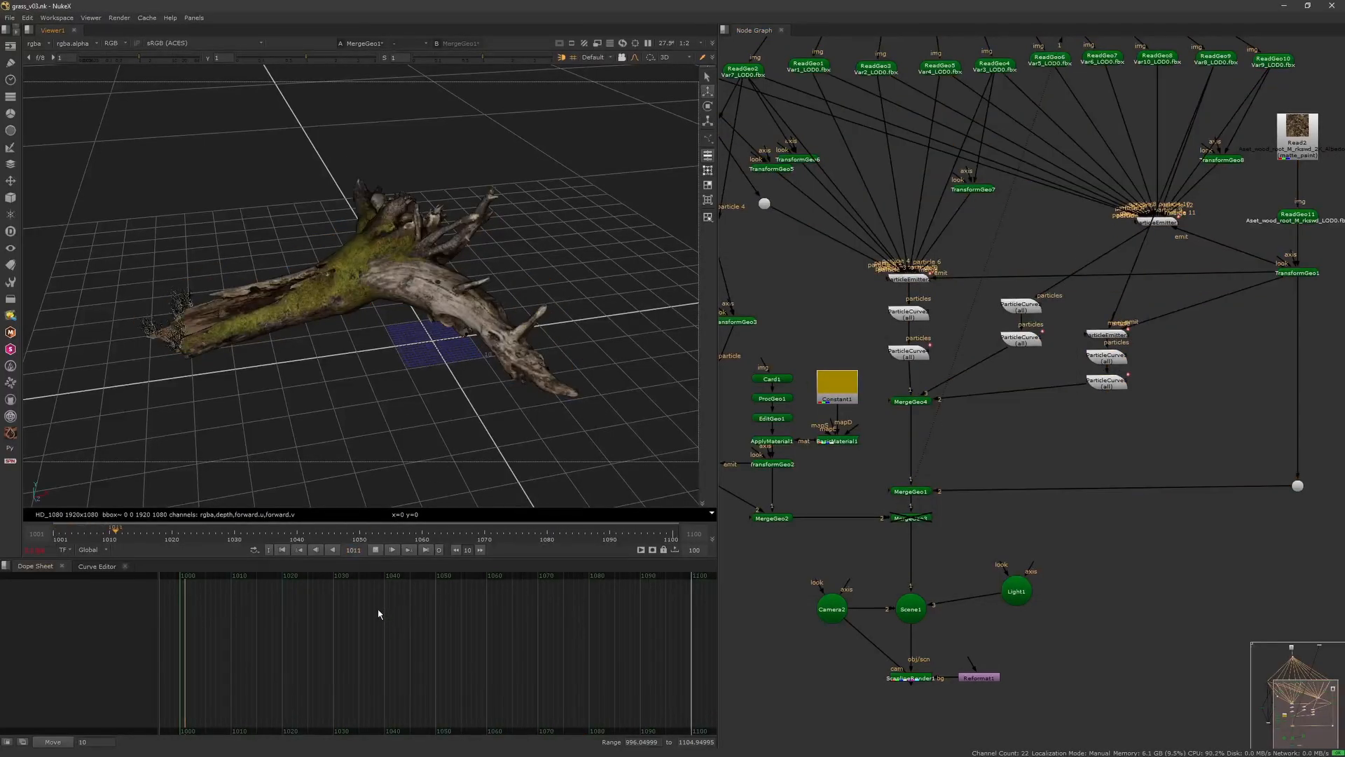
pyautogui.click(376, 550)
# - Shift all region translate keys of ParticleCurve4 by 3 frames later and move its properties window aside
pyautogui.doubleClick(909, 353)
pyautogui.moveTo(592, 631); pyautogui.dragTo(169, 580)
pyautogui.moveTo(375, 605); pyautogui.dragTo(391, 606)
pyautogui.doubleClick(1107, 383)
pyautogui.moveTo(1115, 421); pyautogui.dragTo(1261, 271, button='middle')
pyautogui.doubleClick(1055, 203)
pyautogui.moveTo(252, 652); pyautogui.dragTo(246, 652, button='middle')
pyautogui.moveTo(737, 232); pyautogui.dragTo(792, 117)
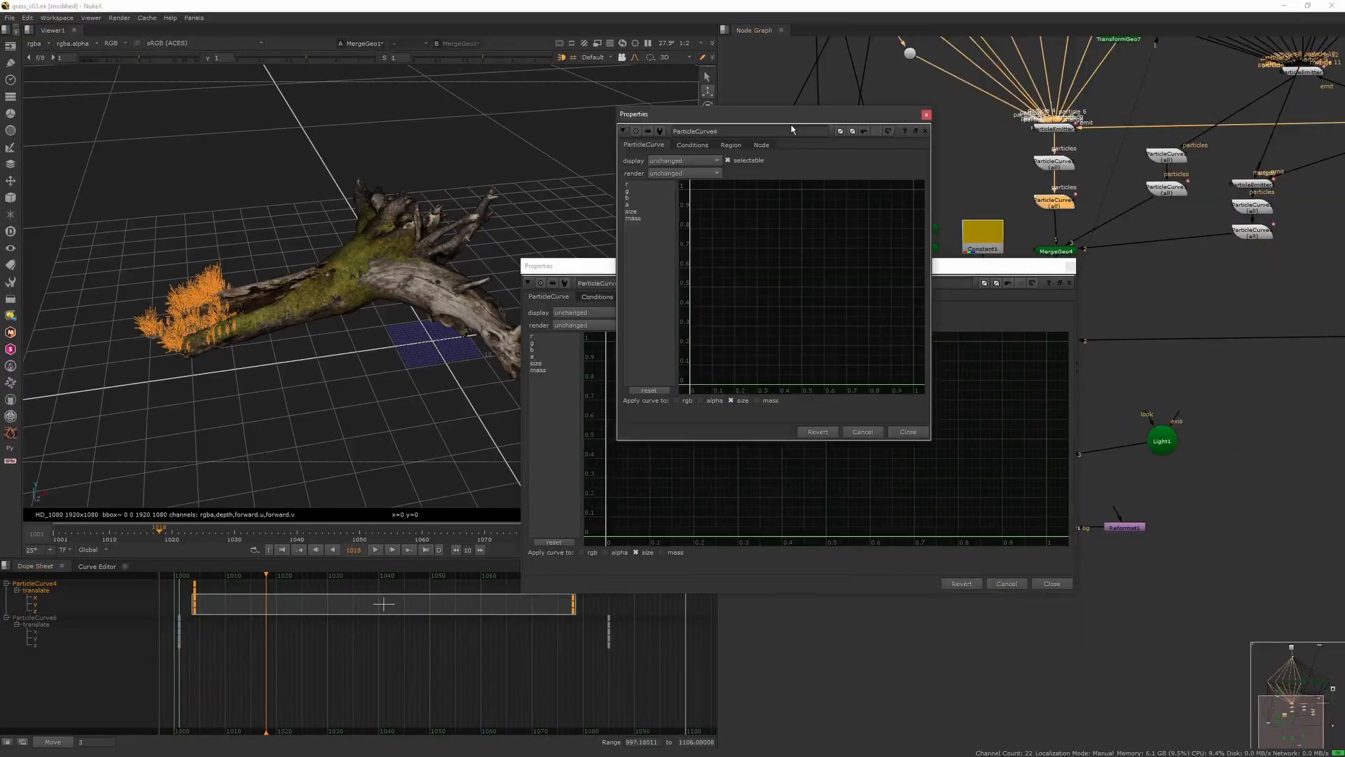
# - Compare the translate keys of ParticleCurve4 and ParticleCurve1, and move ParticleCurve4's end keys about 9 frames later
pyautogui.moveTo(1046, 271); pyautogui.dragTo(1034, 345)
pyautogui.click(1058, 339)
pyautogui.click(926, 114)
pyautogui.doubleClick(1055, 203)
pyautogui.doubleClick(1166, 189)
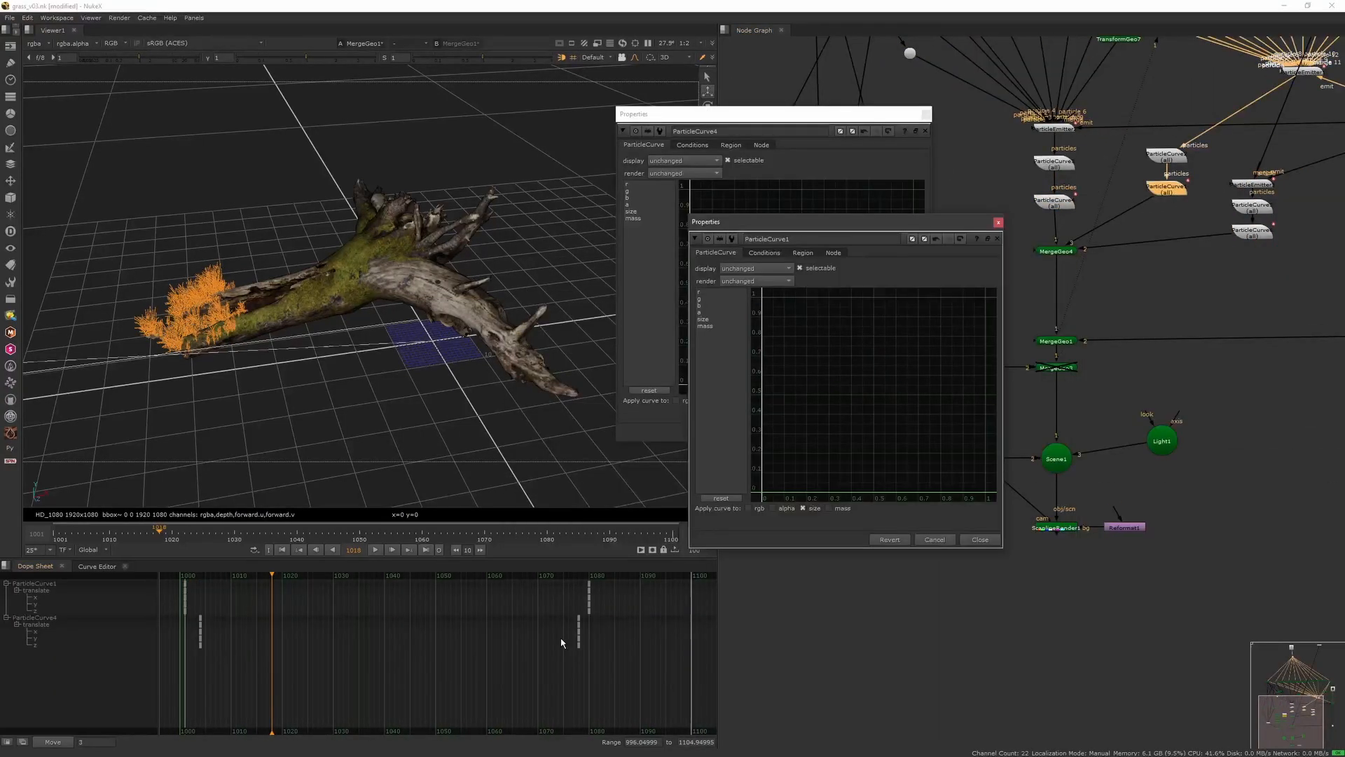
pyautogui.moveTo(579, 617); pyautogui.dragTo(604, 614)
# - Move ParticleCurve6's end translate keys 7 frames earlier and its start keys 6 frames later, and close the open node properties
pyautogui.doubleClick(1252, 231)
pyautogui.click(580, 651)
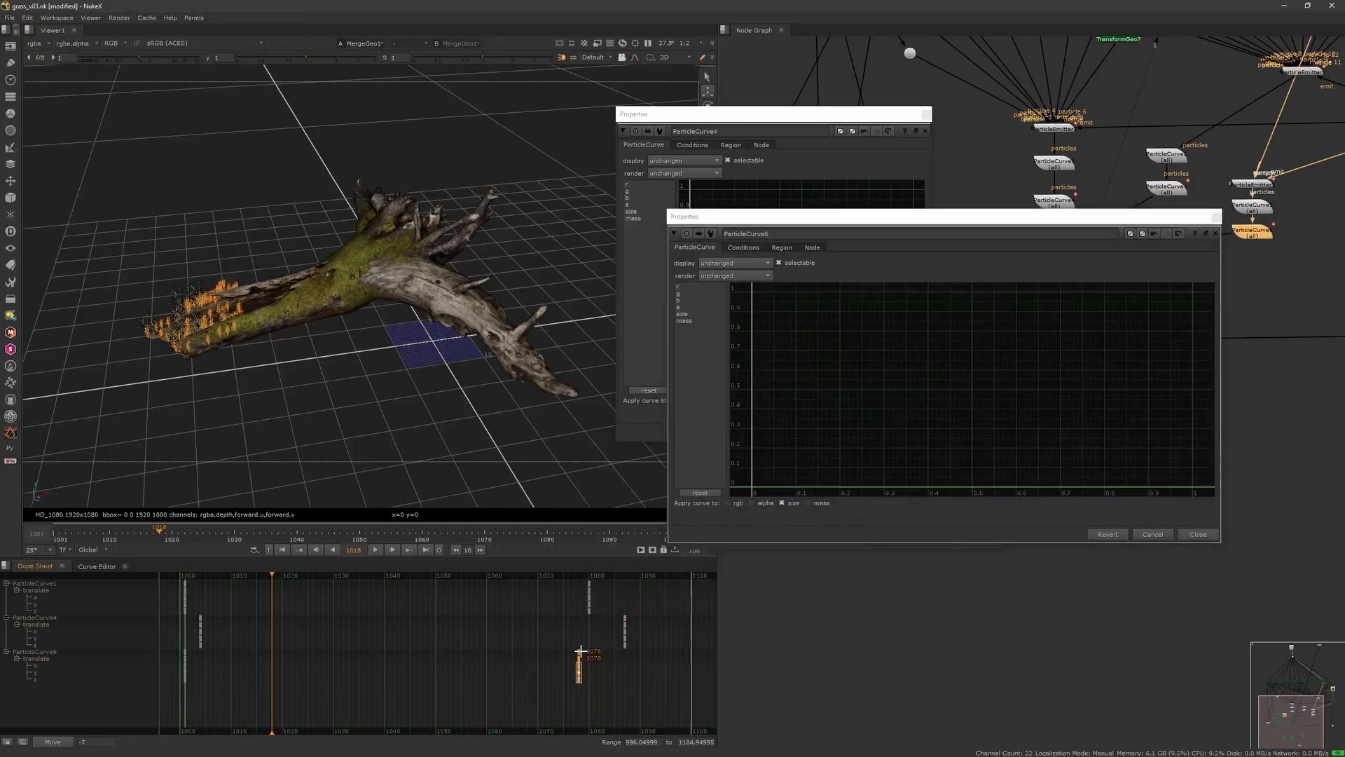
pyautogui.click(1216, 216)
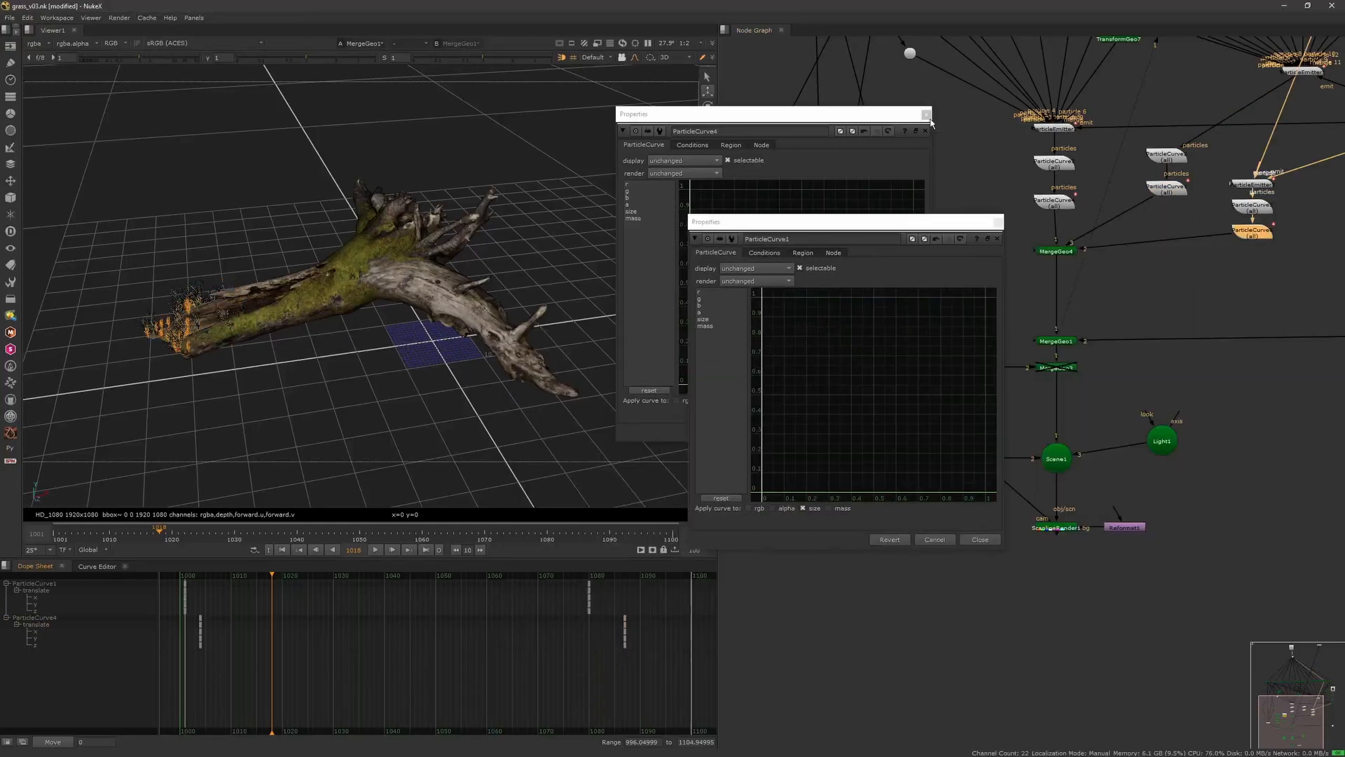
pyautogui.click(1001, 218)
pyautogui.click(926, 114)
# - Play the grass growth to check the new key timing of the layers
pyautogui.click(774, 210)
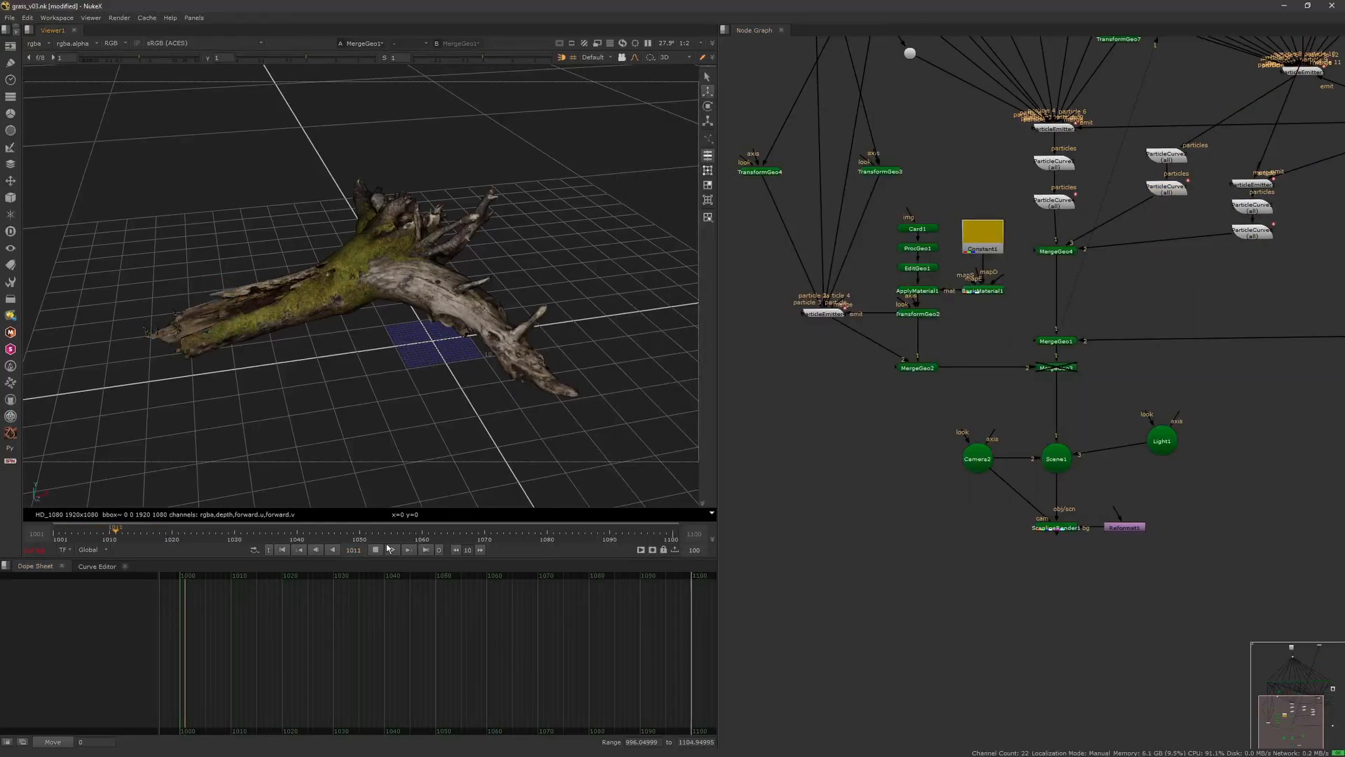
pyautogui.click(376, 551)
pyautogui.moveTo(1051, 228); pyautogui.dragTo(1020, 252, button='middle')
# - Lower the start point of ParticleCurve4's size curve to about zero
pyautogui.doubleClick(1022, 227)
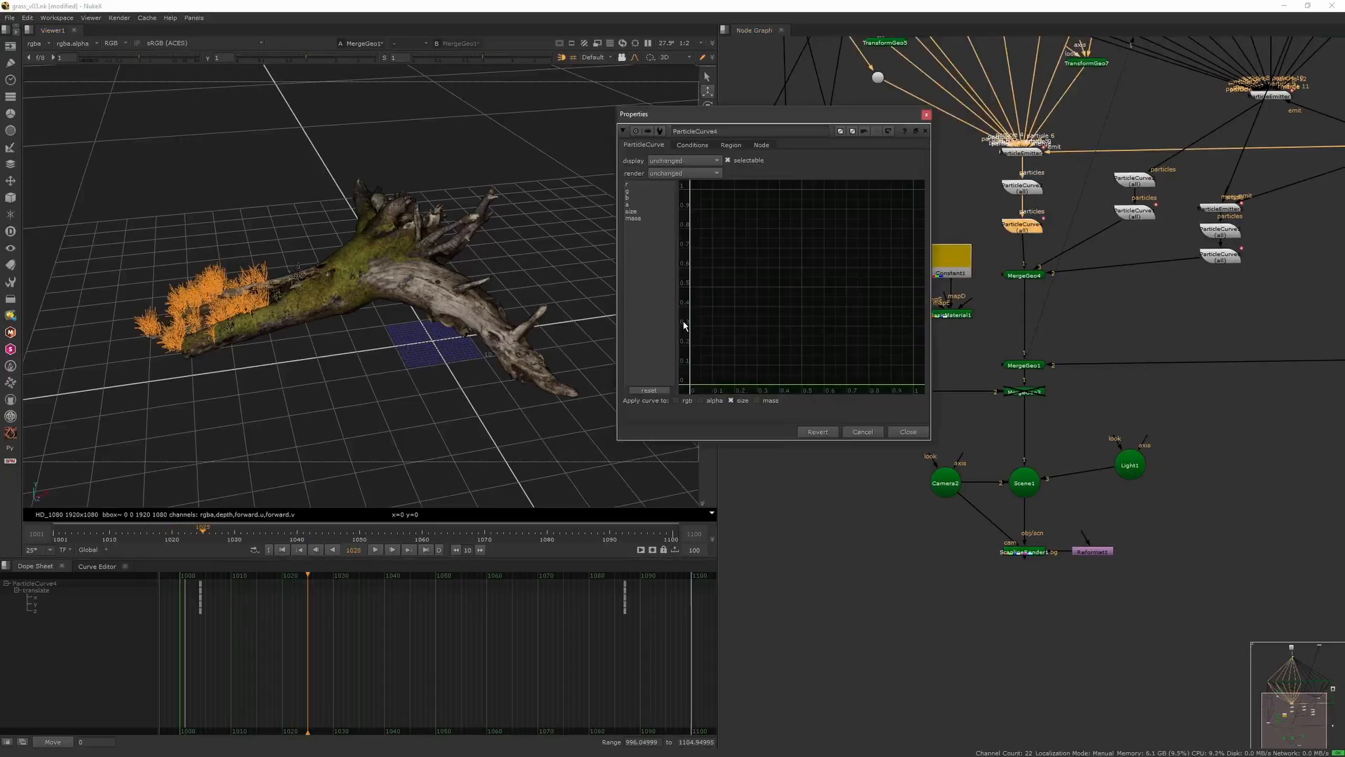
pyautogui.click(633, 212)
pyautogui.click(690, 370)
pyautogui.moveTo(690, 370); pyautogui.dragTo(690, 387)
# - Lower the start point of ParticleCurve1's size curve to about zero, and reopen its properties
pyautogui.doubleClick(1141, 215)
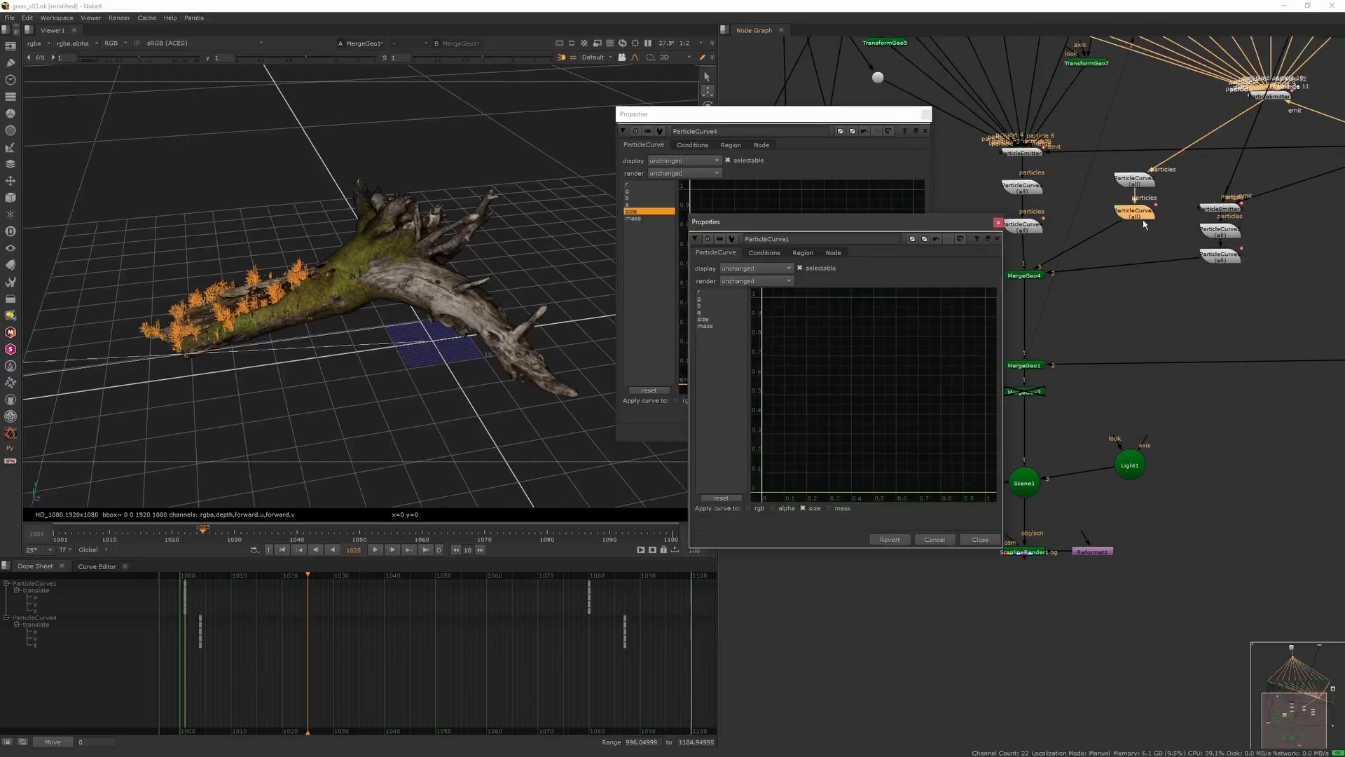
pyautogui.moveTo(765, 484); pyautogui.dragTo(764, 492)
pyautogui.doubleClick(763, 494)
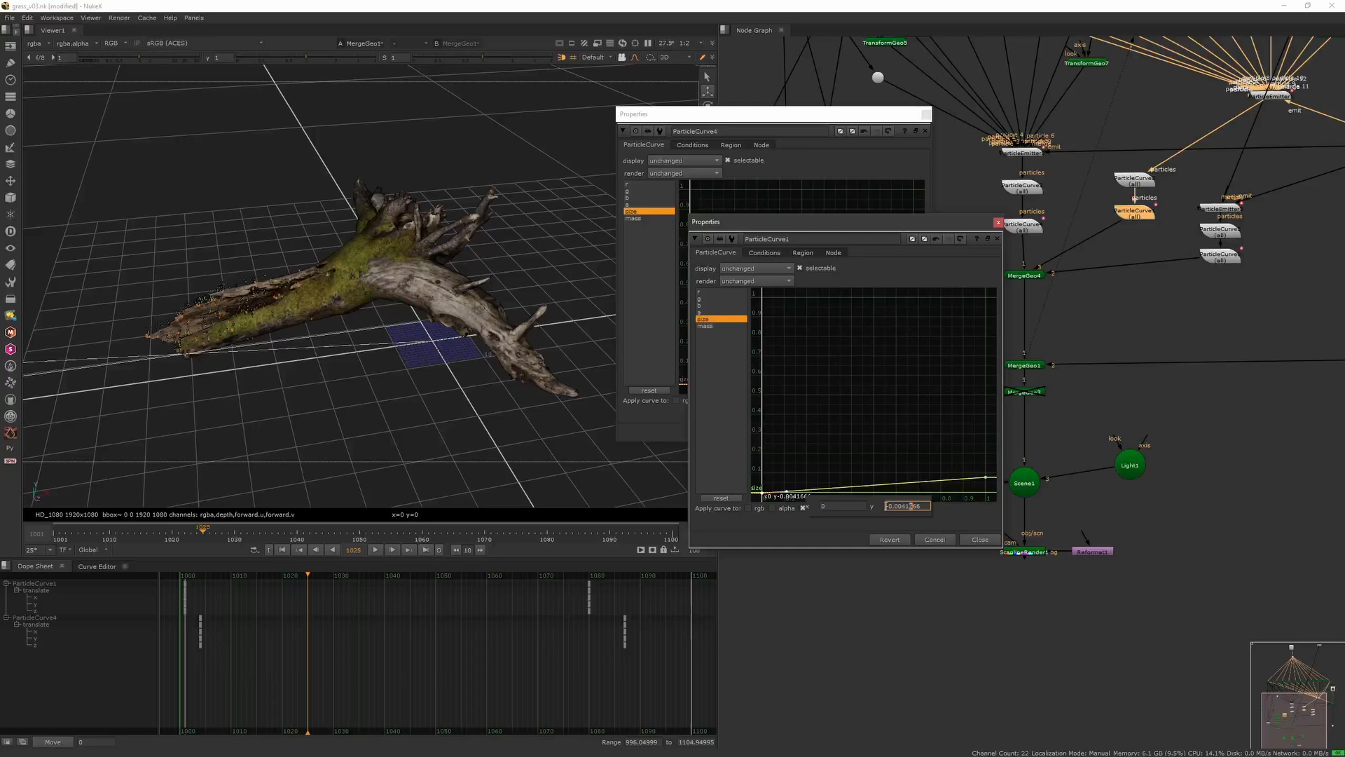
pyautogui.press('BackSpace')
pyautogui.click(980, 539)
pyautogui.doubleClick(730, 388)
pyautogui.doubleClick(1135, 213)
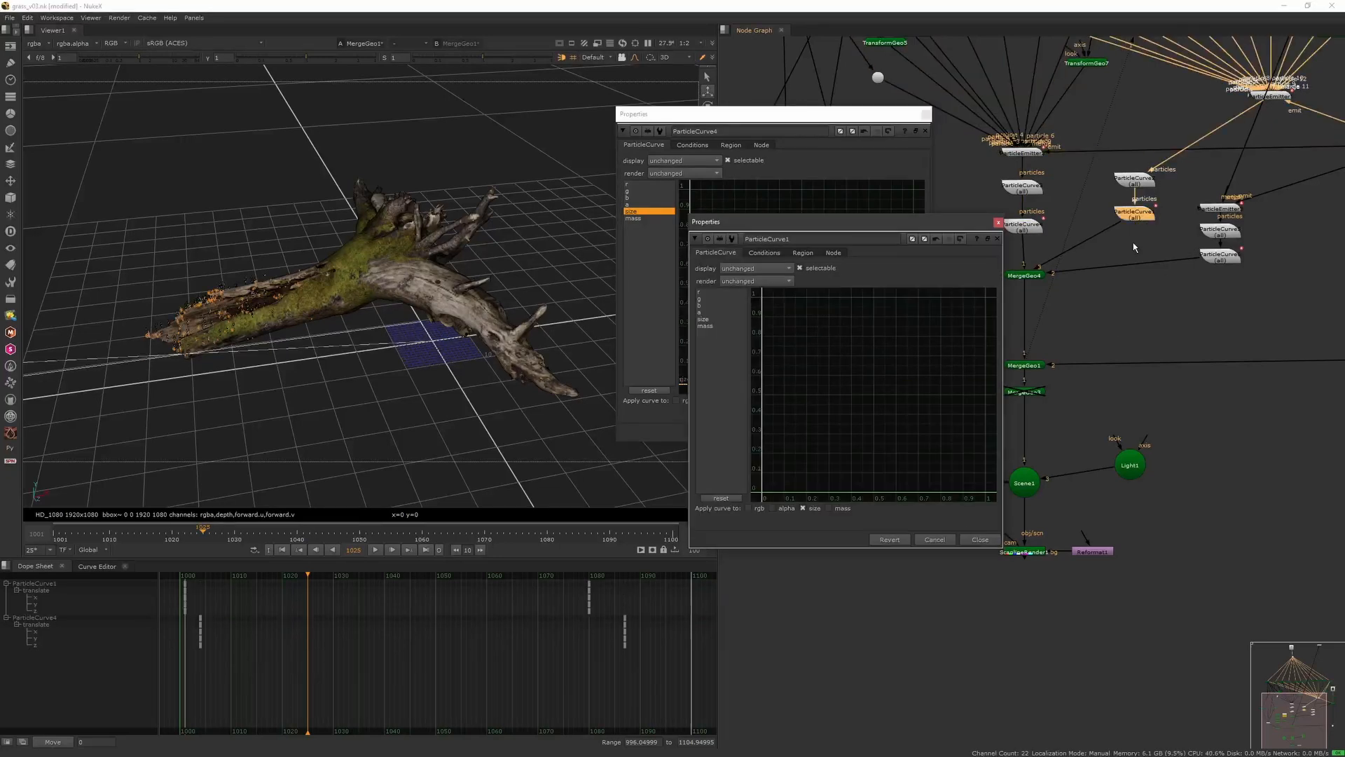
# - Set the start point of ParticleCurve6's size curve to a value close to zero
pyautogui.doubleClick(1221, 257)
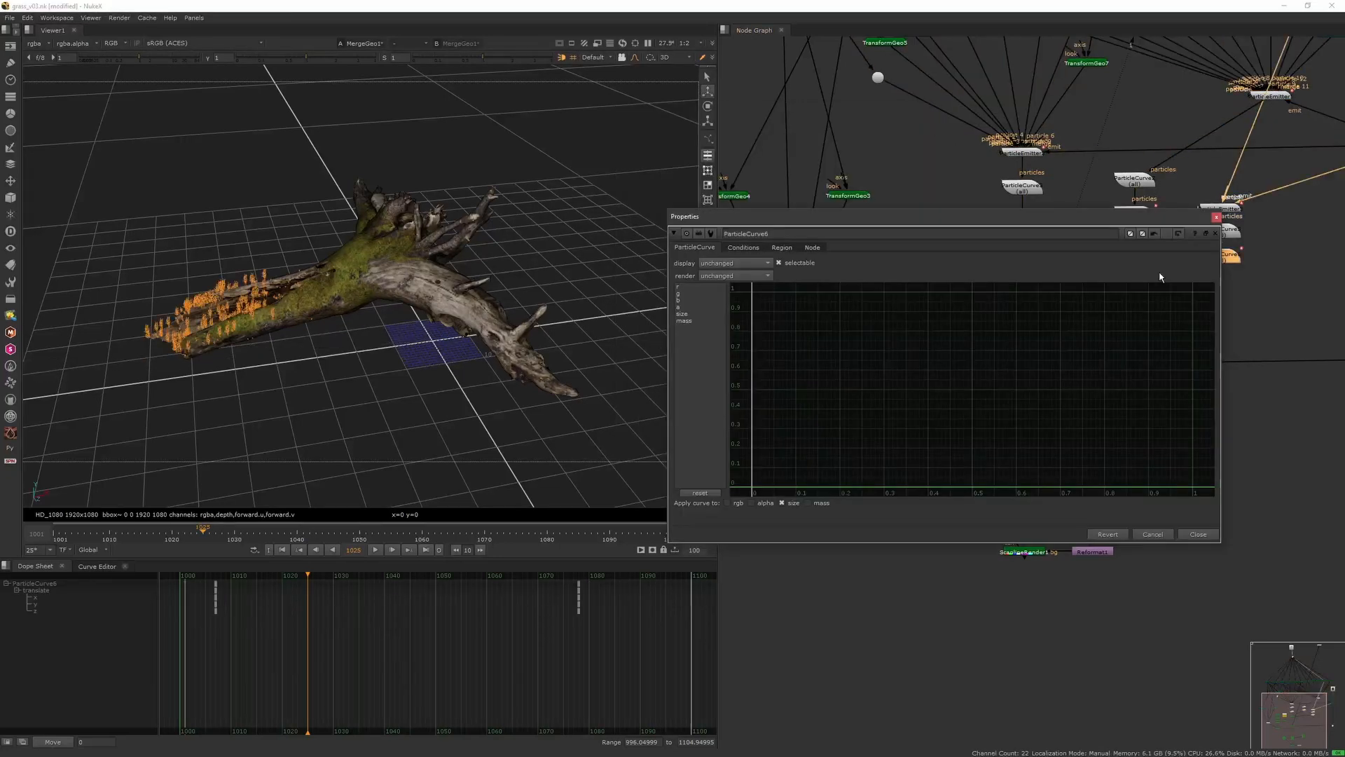
pyautogui.click(701, 314)
pyautogui.click(752, 475)
pyautogui.doubleClick(817, 478)
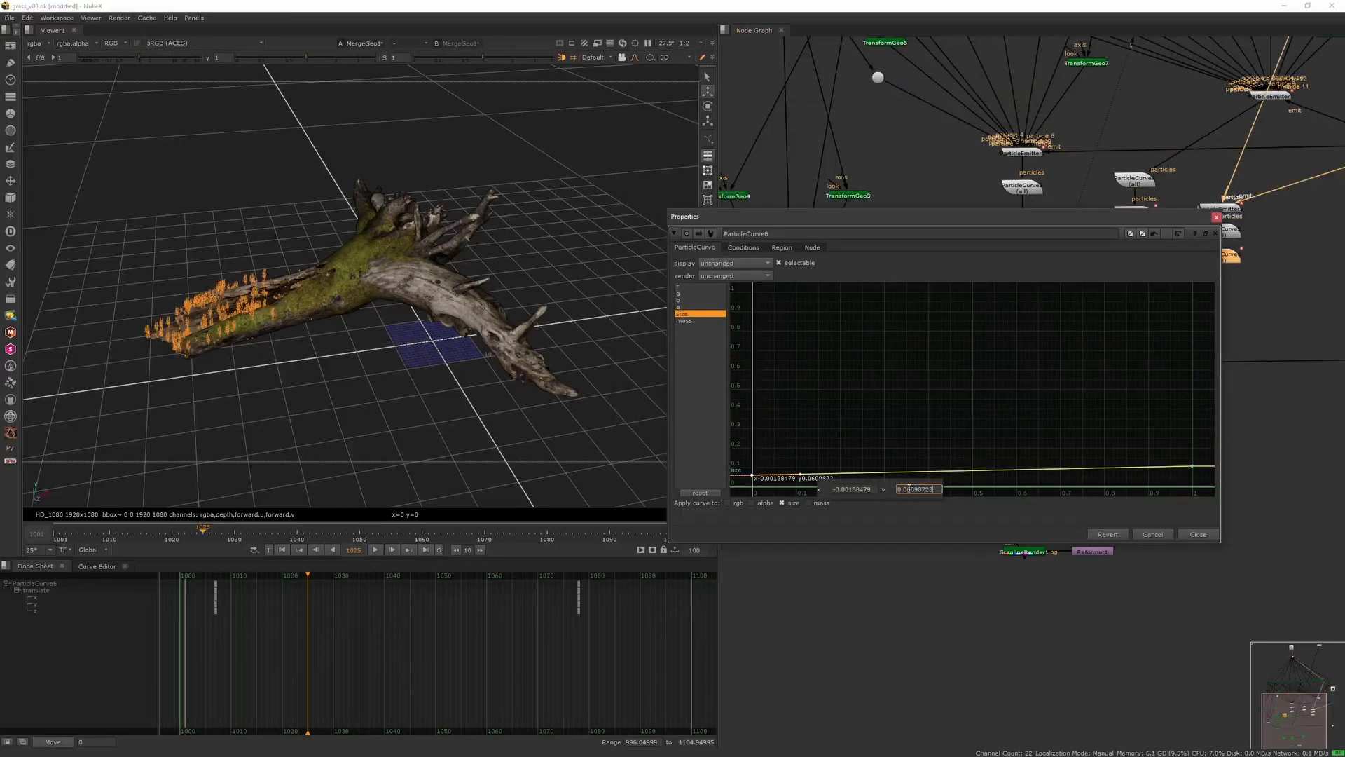
pyautogui.click(952, 450)
# - Enlarge ParticleCurve6's curve editor and fine-tune the tangent at the start of its size curve
pyautogui.moveTo(801, 483); pyautogui.dragTo(803, 483)
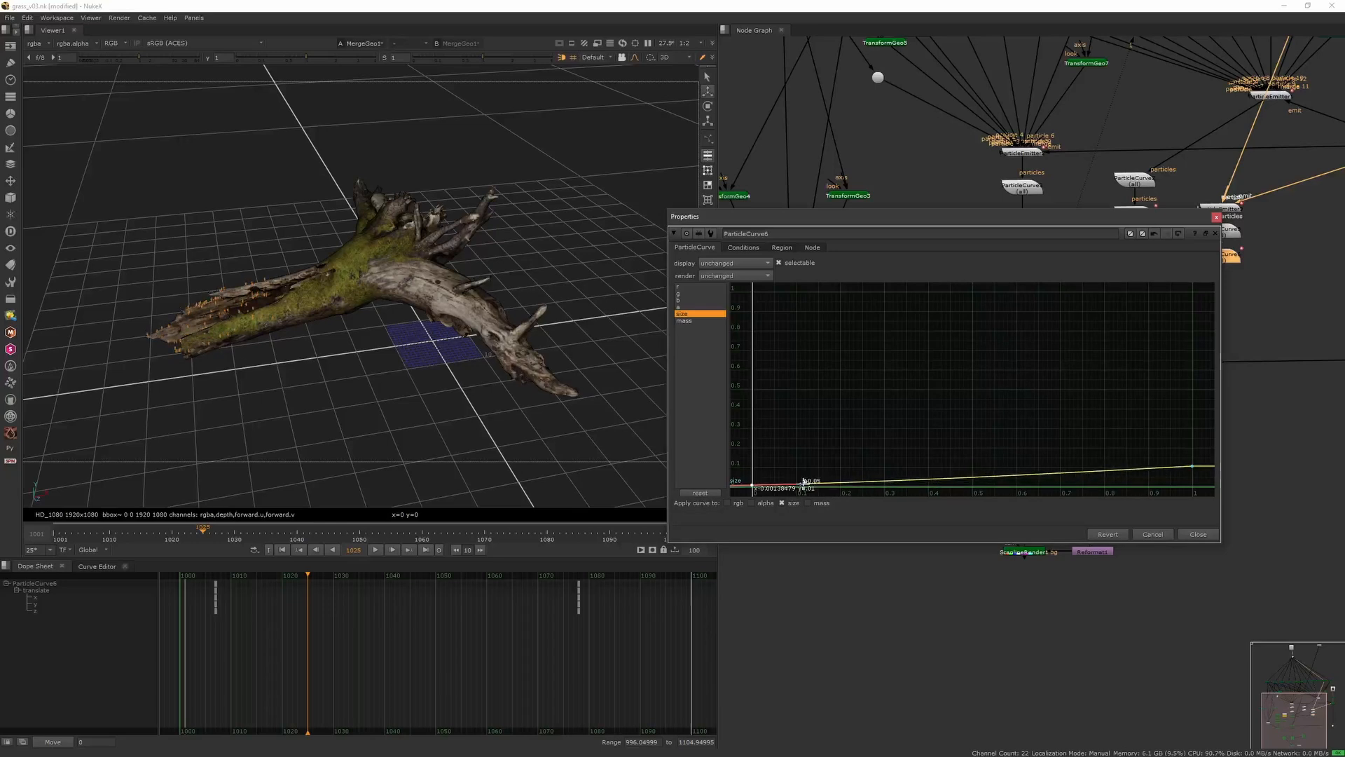
pyautogui.moveTo(1221, 543); pyautogui.dragTo(1108, 701)
pyautogui.moveTo(863, 220); pyautogui.dragTo(766, 89)
pyautogui.moveTo(692, 517); pyautogui.dragTo(826, 385, button='middle')
pyautogui.moveTo(825, 343); pyautogui.dragTo(832, 345)
pyautogui.press('f')
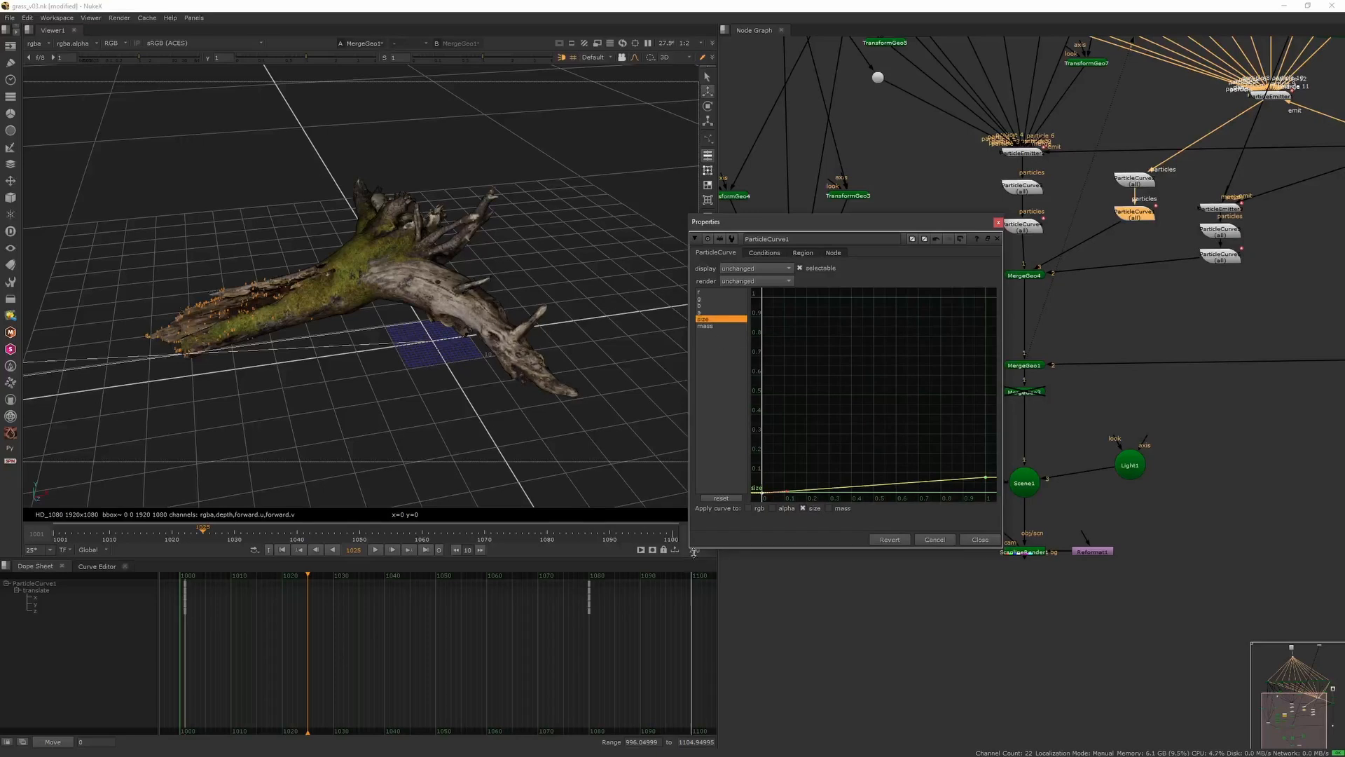
# - Enlarge ParticleCurve1's curve editor, set the size curve's start value to 0.0041666, and flatten its starting tangent
pyautogui.moveTo(690, 549); pyautogui.dragTo(463, 646)
pyautogui.moveTo(591, 584); pyautogui.dragTo(625, 490, button='middle')
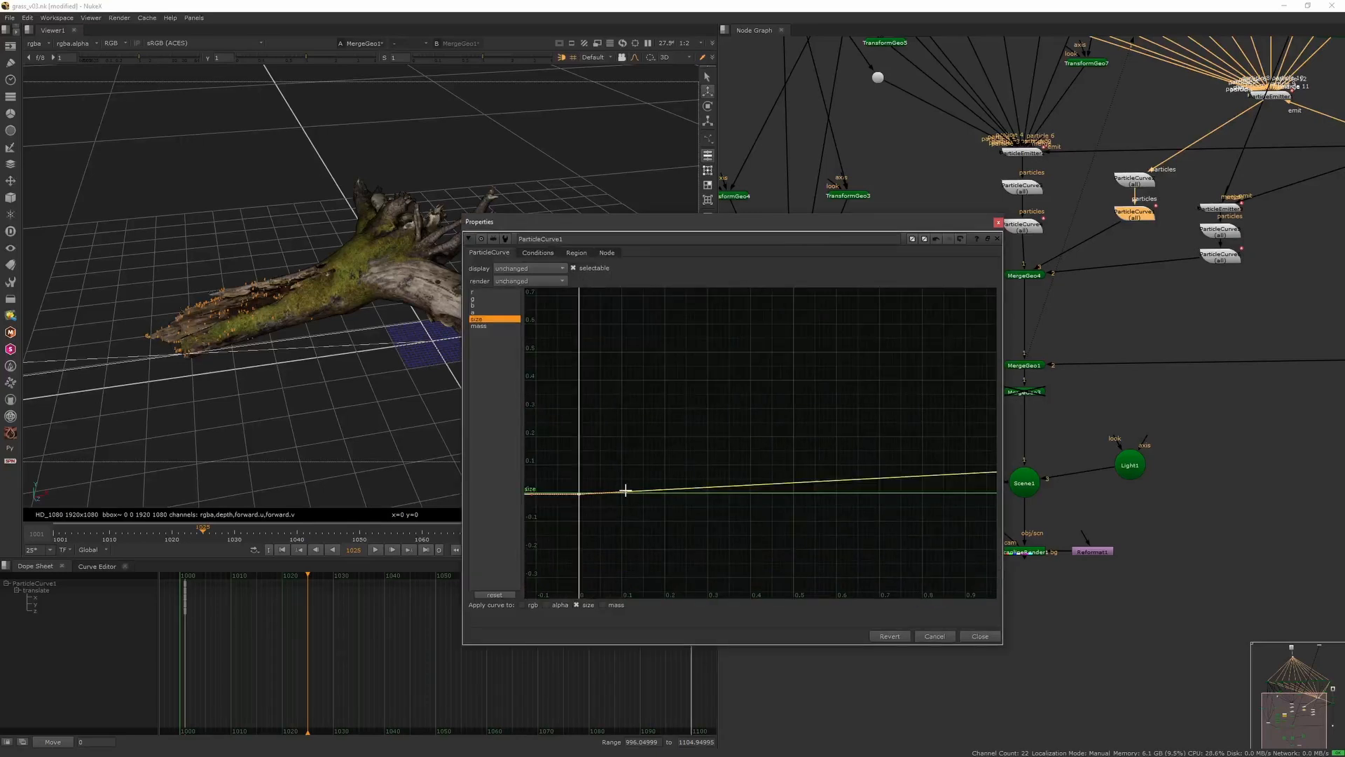
pyautogui.moveTo(608, 466); pyautogui.dragTo(511, 554)
pyautogui.doubleClick(602, 499)
pyautogui.moveTo(716, 509); pyautogui.dragTo(636, 494)
pyautogui.press('Return')
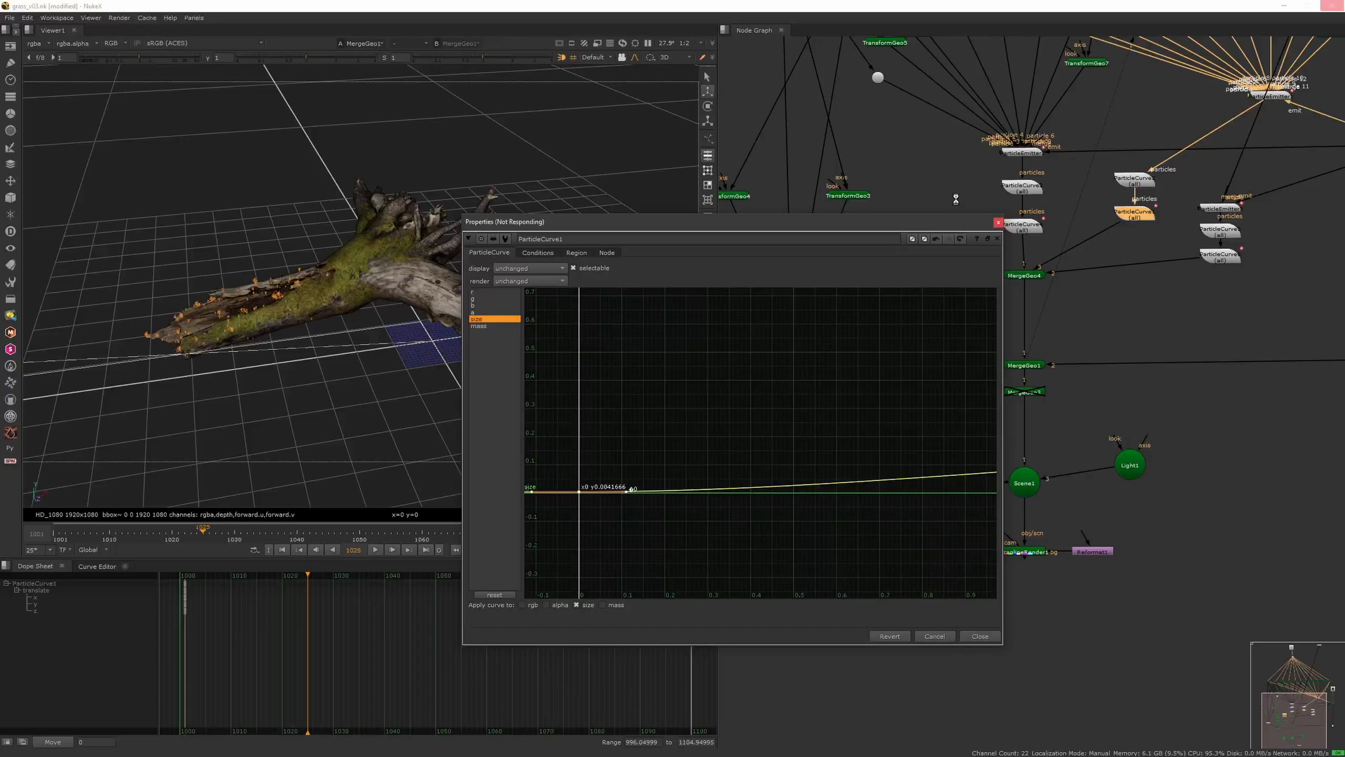
pyautogui.moveTo(856, 457); pyautogui.dragTo(785, 508)
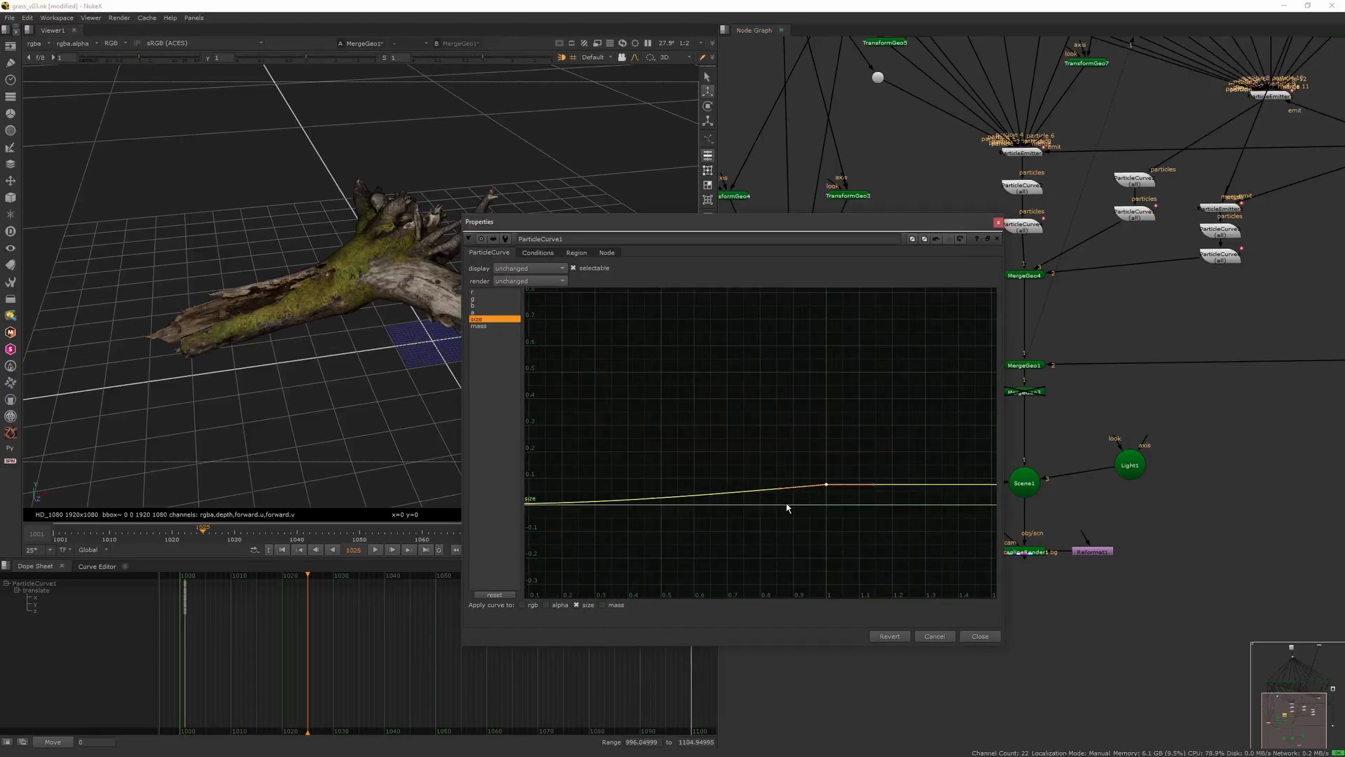
# - Adjust the tangent at the end of ParticleCurve1's size curve, and save the script as the new version grass_v04
pyautogui.moveTo(777, 488); pyautogui.dragTo(774, 482)
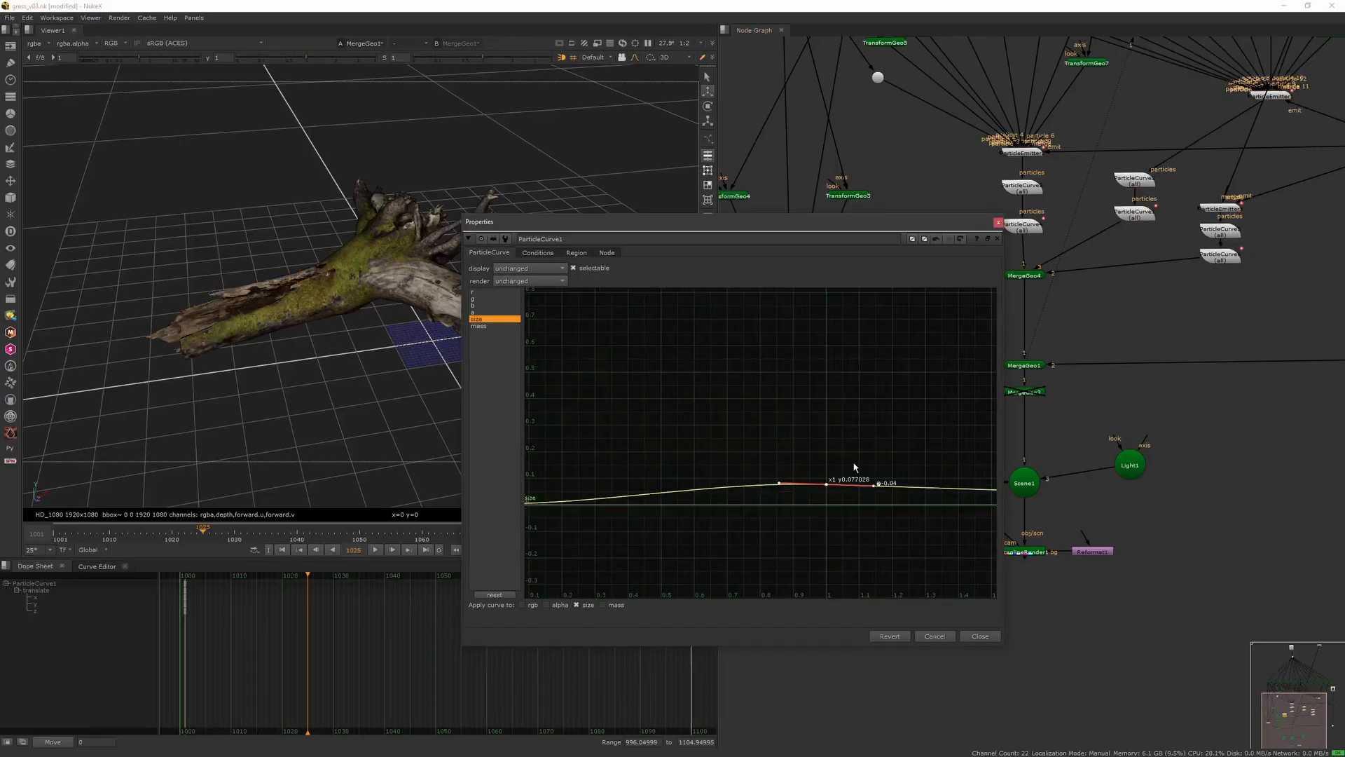
pyautogui.click(998, 222)
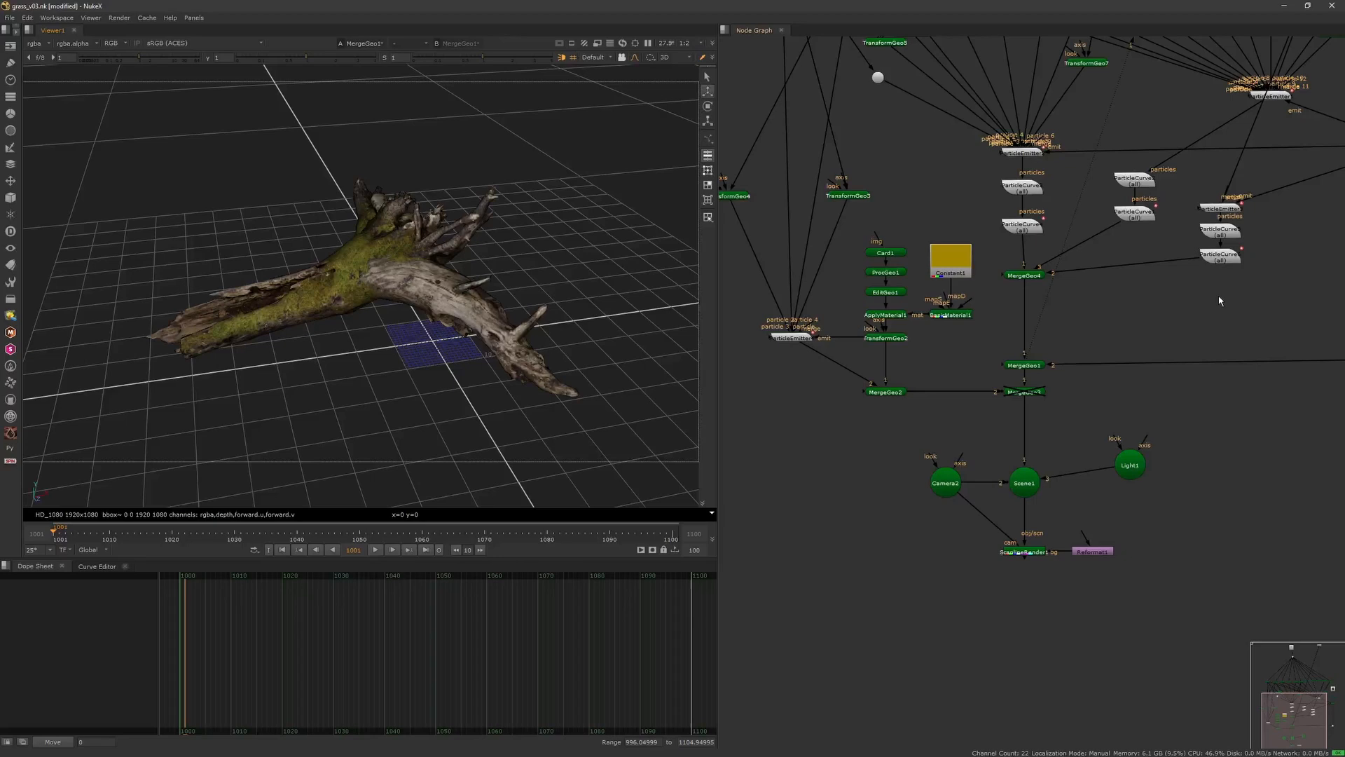
pyautogui.doubleClick(1219, 255)
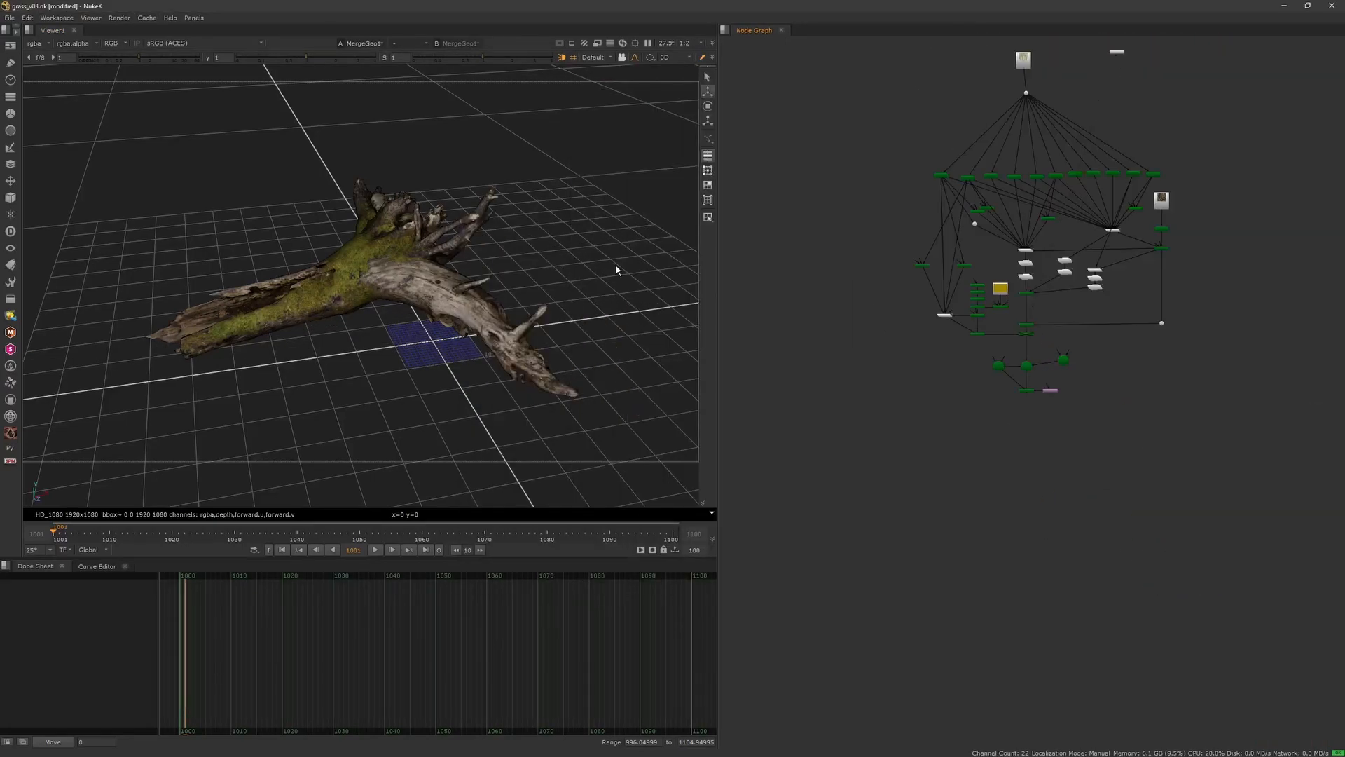
pyautogui.click(10, 17)
pyautogui.click(119, 84)
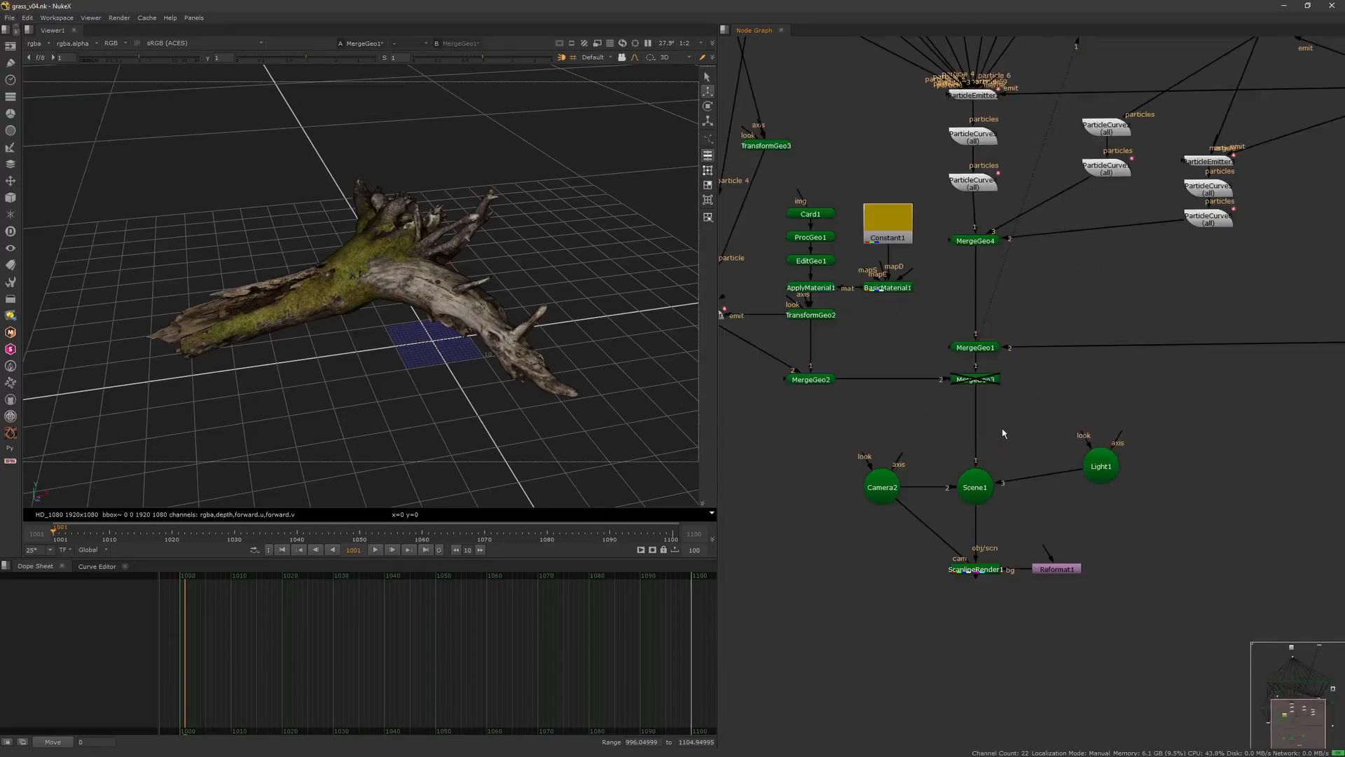
# - Play back the growth, and compress ParticleCurve4's size curve horizontally so that full size is reached earlier in the particle's life
pyautogui.scroll(-2, 1004, 434)
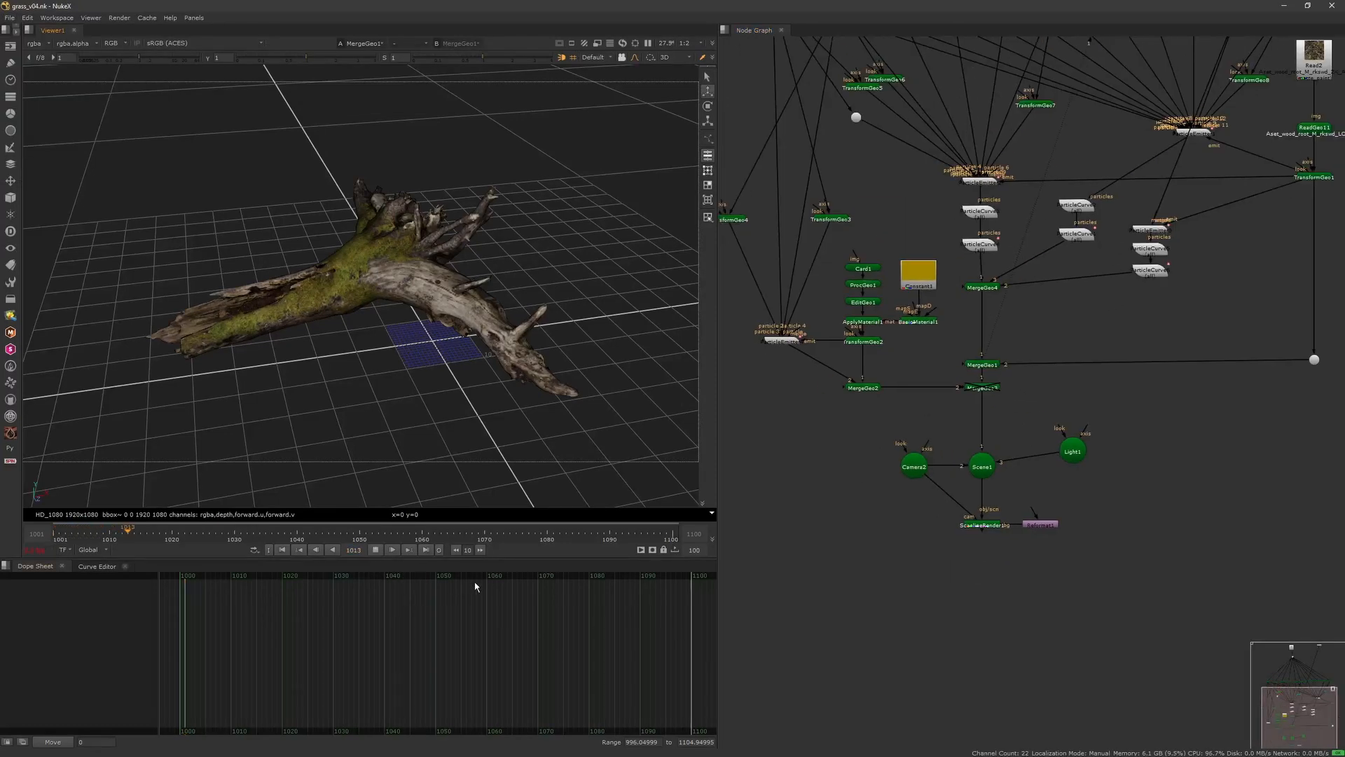
pyautogui.click(282, 550)
pyautogui.doubleClick(986, 248)
pyautogui.moveTo(929, 444); pyautogui.dragTo(954, 495)
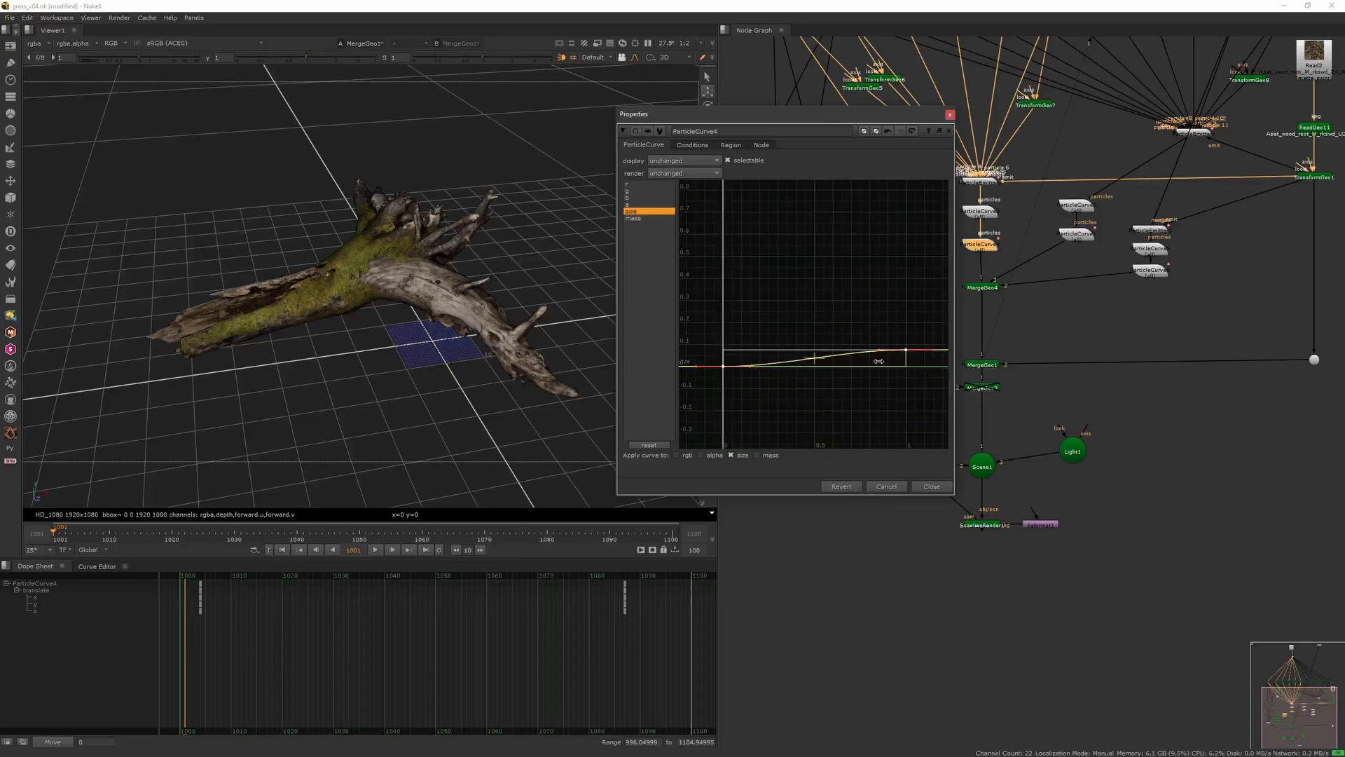
# - Frame ParticleCurve1's size curve, select its points and compress it horizontally for faster growth
pyautogui.doubleClick(1079, 236)
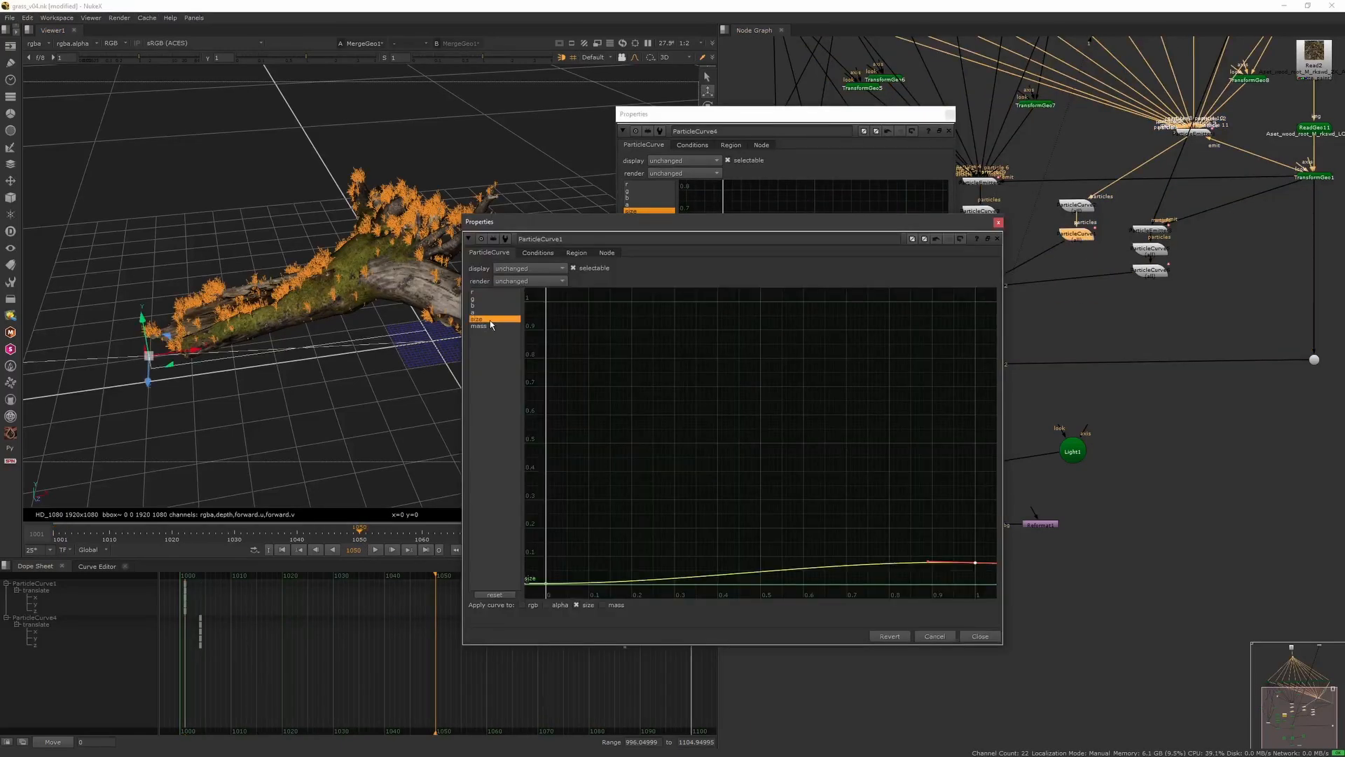
pyautogui.press('f')
pyautogui.moveTo(953, 429); pyautogui.dragTo(550, 663)
pyautogui.moveTo(895, 503); pyautogui.dragTo(868, 465)
# - Frame ParticleCurve6's size curve and compress it horizontally for faster growth
pyautogui.doubleClick(1150, 271)
pyautogui.click(586, 182)
pyautogui.press('f')
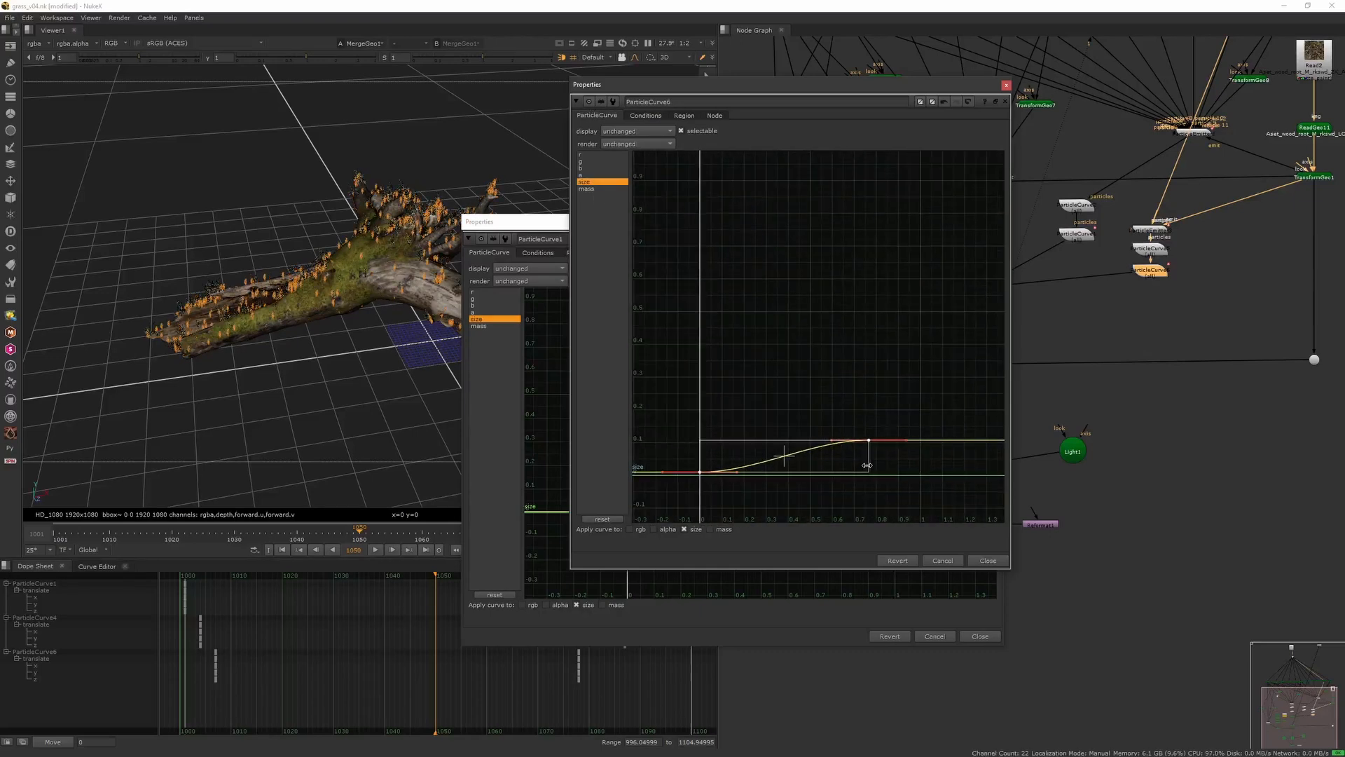
# - Shorten ParticleCurve1's size curve slightly more, close the open node properties and replay the growth from the first frame
pyautogui.doubleClick(1076, 234)
pyautogui.moveTo(807, 505); pyautogui.dragTo(790, 506)
pyautogui.click(999, 222)
pyautogui.click(1006, 85)
pyautogui.click(282, 550)
pyautogui.click(826, 476)
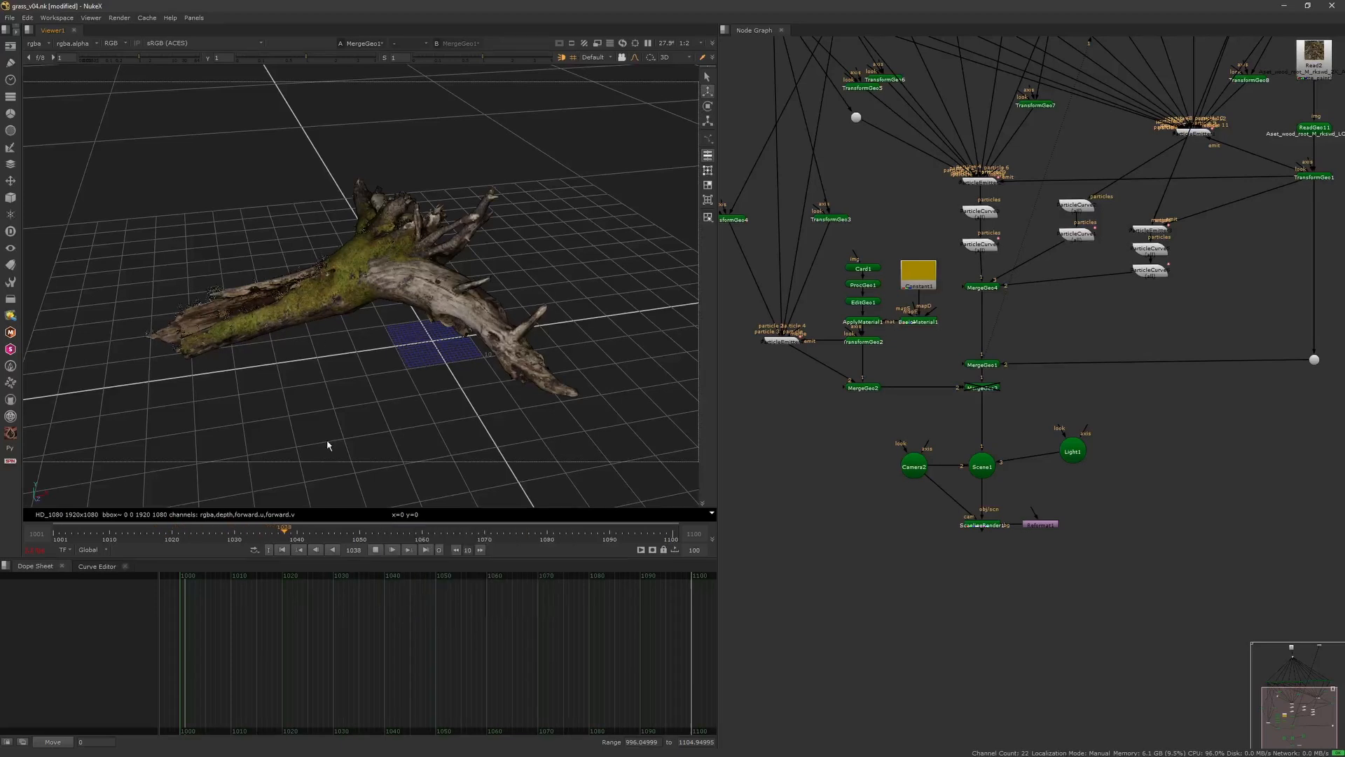
# - Compress the size curves of ParticleCurve4 and ParticleCurve1 further along the lifetime axis
pyautogui.doubleClick(983, 242)
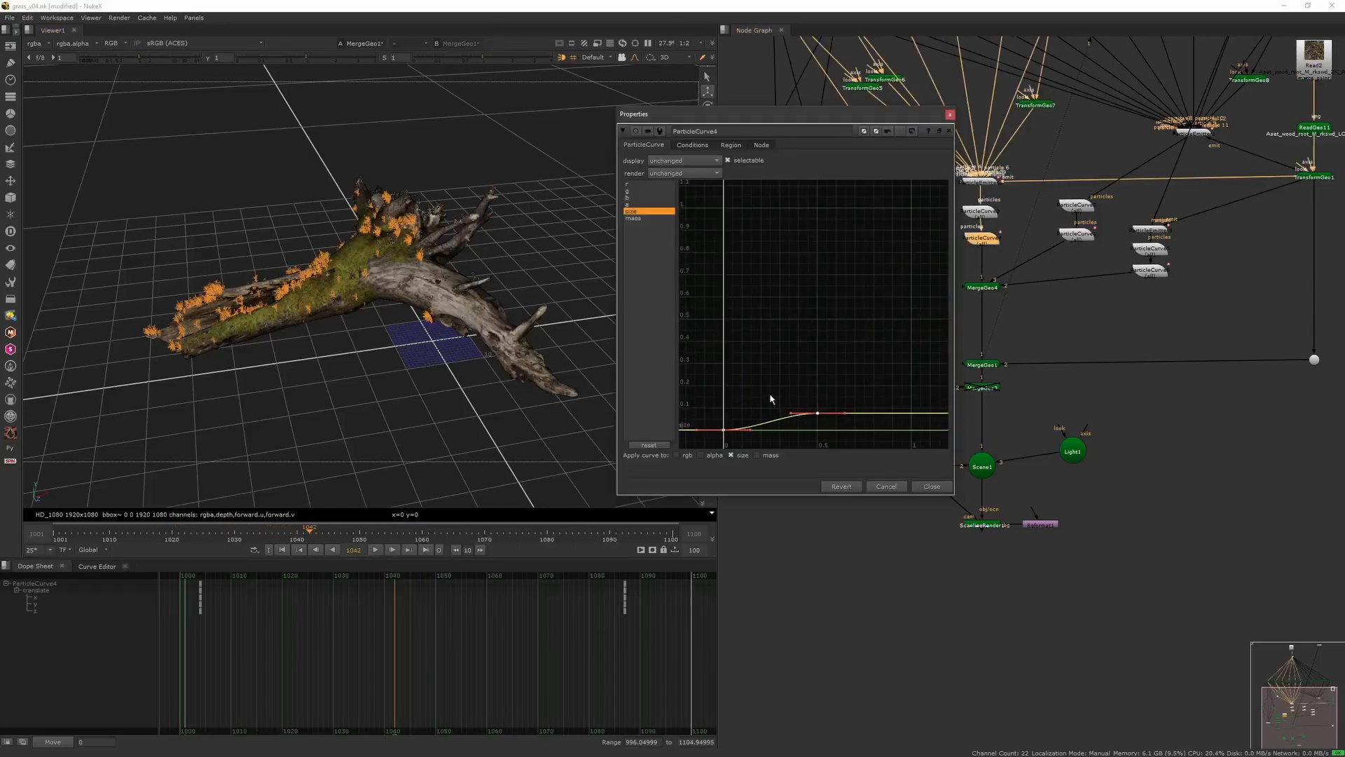
pyautogui.moveTo(817, 370); pyautogui.dragTo(815, 369)
pyautogui.doubleClick(1076, 236)
pyautogui.click(490, 320)
pyautogui.moveTo(806, 498); pyautogui.dragTo(867, 423, button='middle')
pyautogui.moveTo(889, 423); pyautogui.dragTo(527, 634)
# - Compress ParticleCurve6's size curve further along the lifetime axis, and close all open ParticleCurve properties
pyautogui.doubleClick(1150, 269)
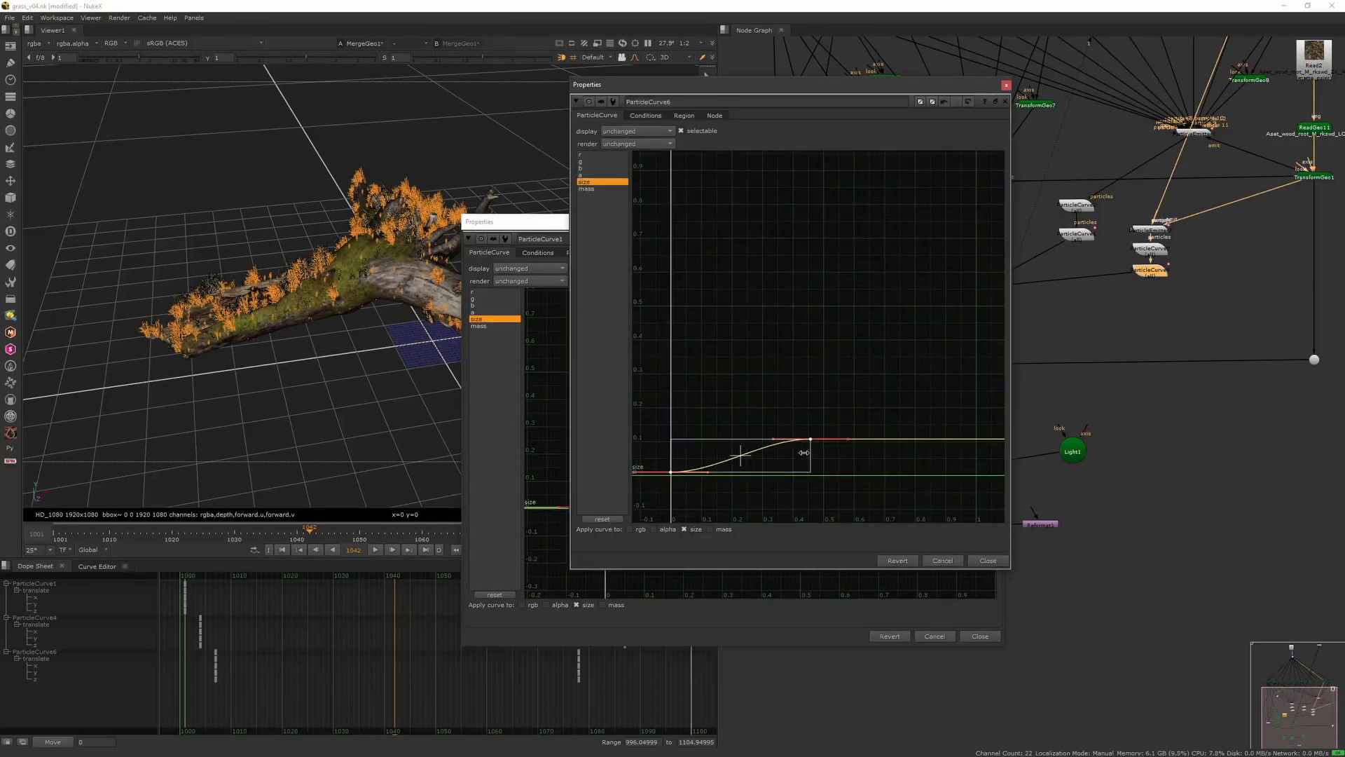
pyautogui.moveTo(804, 452); pyautogui.dragTo(770, 453)
pyautogui.click(1006, 85)
pyautogui.click(952, 110)
pyautogui.click(1000, 222)
# - Save the script and play the growth animation from the first frame, returning to the start
pyautogui.hotkey('ctrl', 's')
pyautogui.click(281, 550)
pyautogui.click(376, 550)
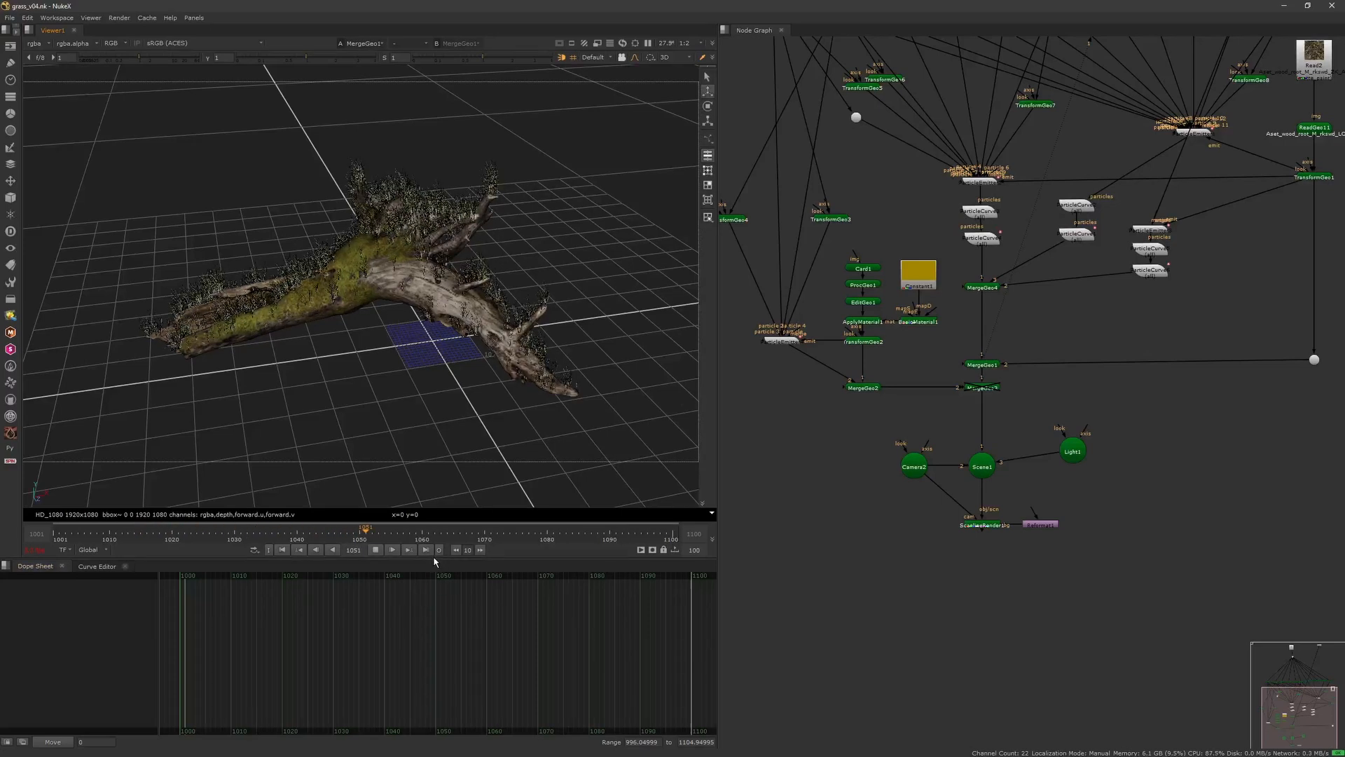
pyautogui.click(282, 551)
# - Open ParticleEmitter2's properties, view its output directly in the Viewer and play the animation to check the rotation
pyautogui.moveTo(959, 208); pyautogui.dragTo(966, 243, button='middle')
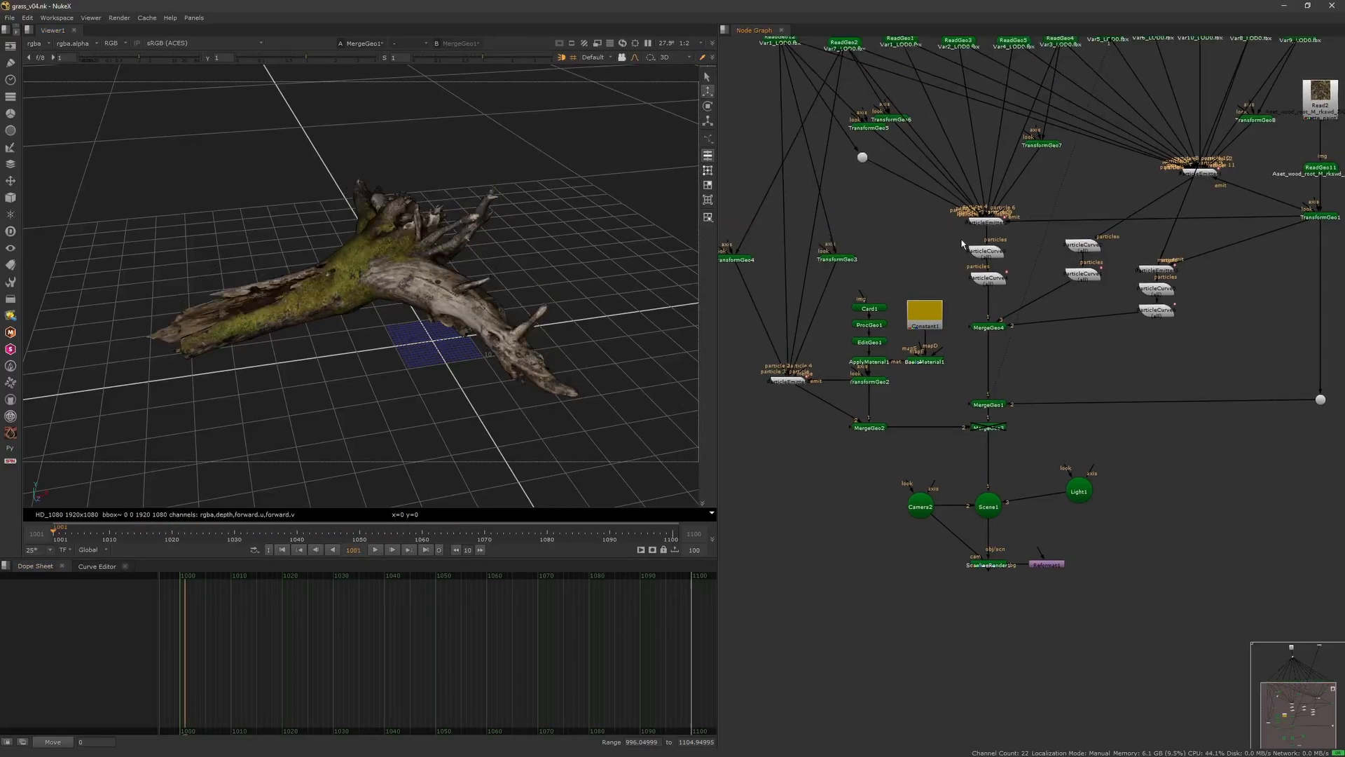
pyautogui.doubleClick(986, 217)
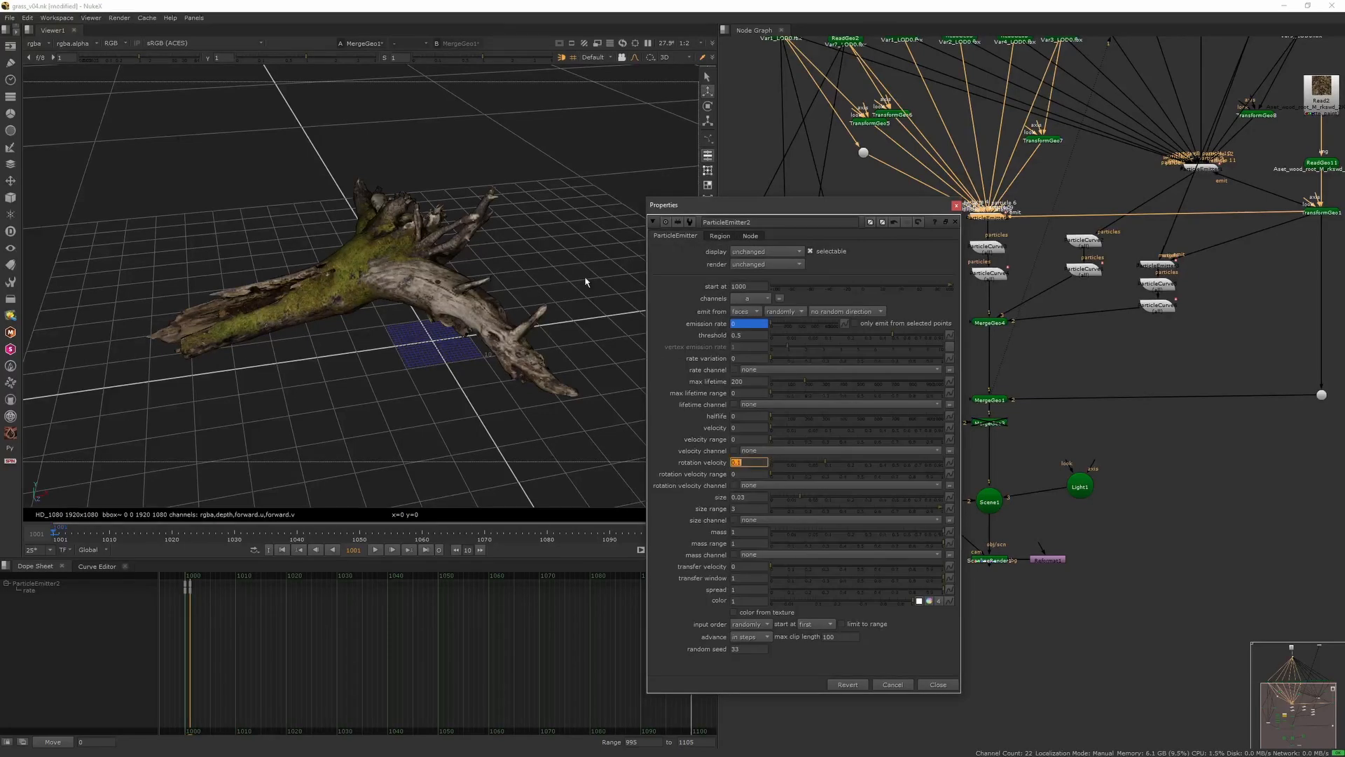
pyautogui.click(987, 217)
pyautogui.press('1')
pyautogui.click(1030, 217)
pyautogui.click(376, 550)
pyautogui.click(376, 550)
# - Set ParticleEmitter2's rotation velocity to 0.001, and open its rotation velocity range for editing
pyautogui.click(738, 462)
pyautogui.write('00')
pyautogui.press('Return')
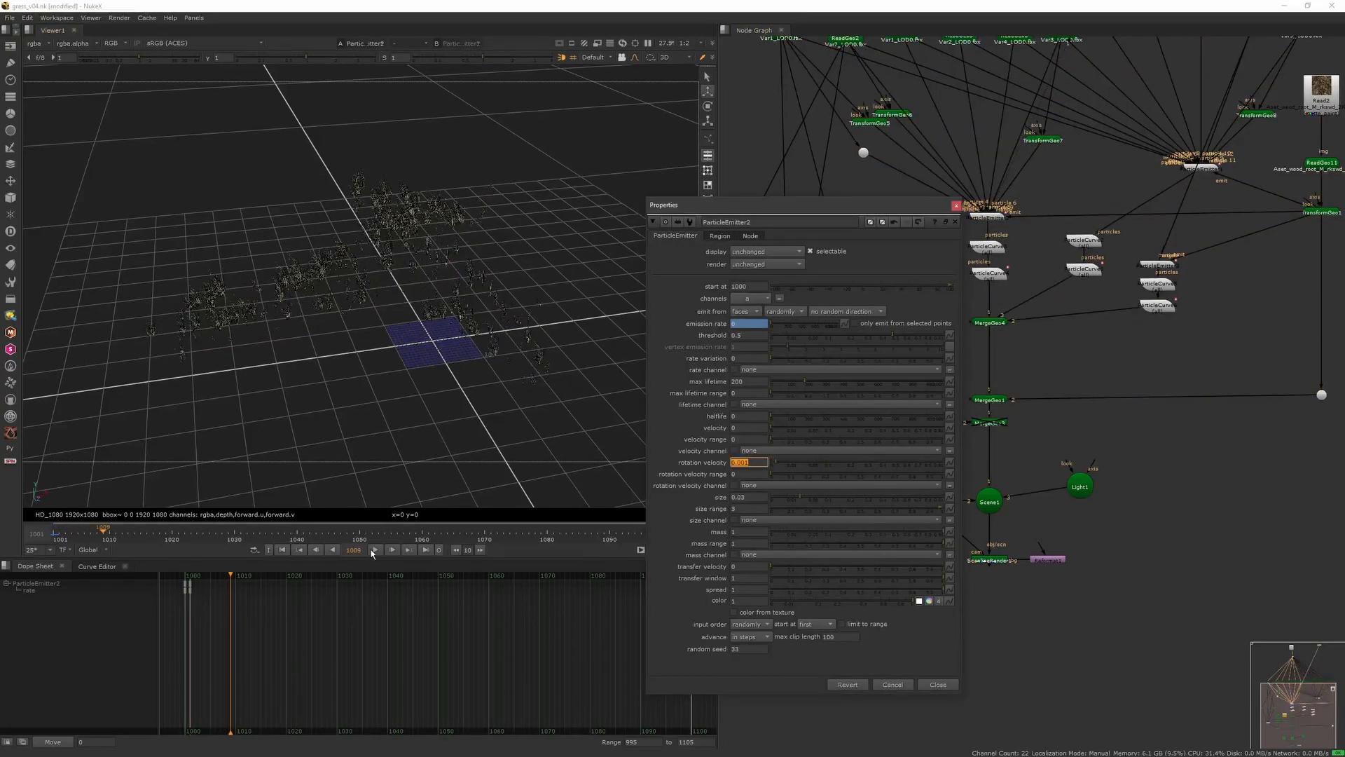
pyautogui.click(729, 474)
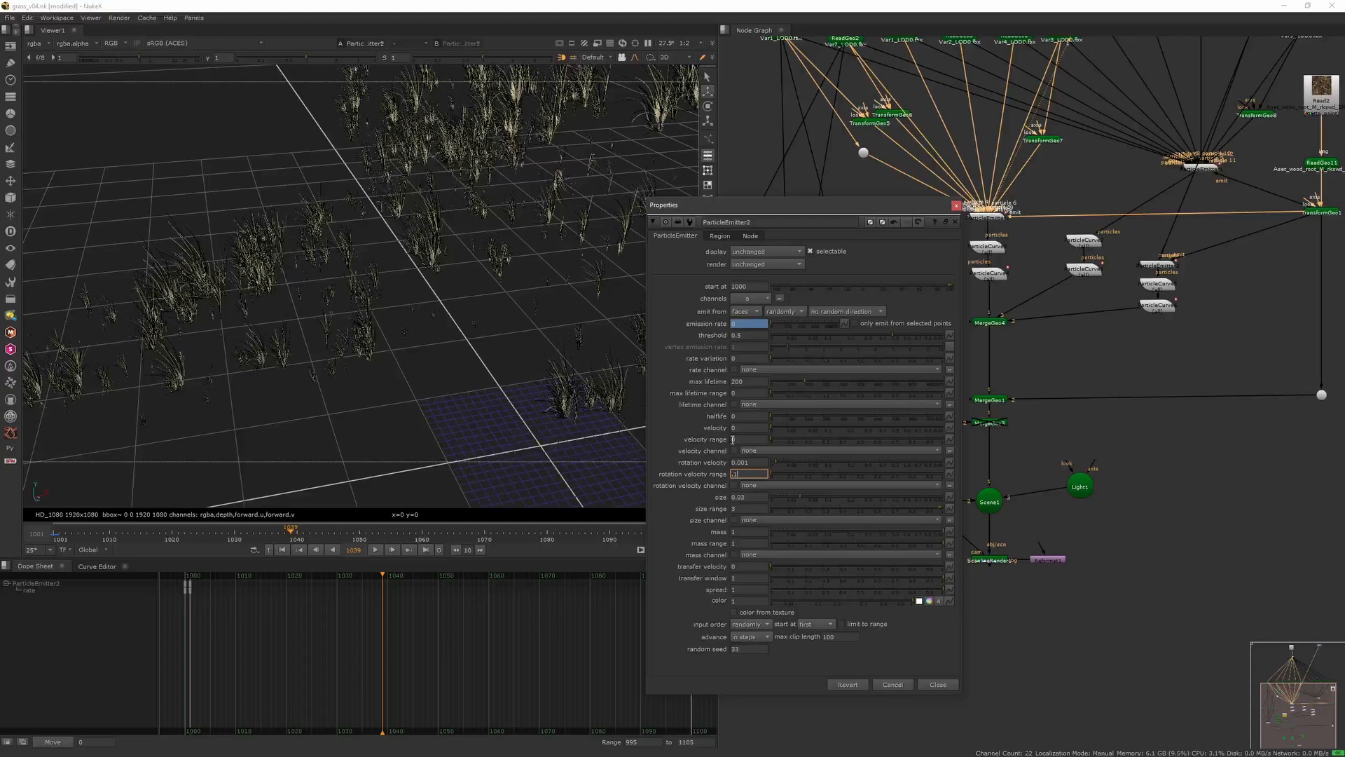
# - Set ParticleEmitter2's rotation velocity range to 0.36, checking the grass further along the timeline
pyautogui.press('Return')
pyautogui.moveTo(290, 534); pyautogui.dragTo(440, 534)
pyautogui.click(832, 475)
# - Move the third particle emitter and its two curve nodes away from the neighbouring branch in the node graph
pyautogui.moveTo(1087, 272); pyautogui.dragTo(1184, 258, button='middle')
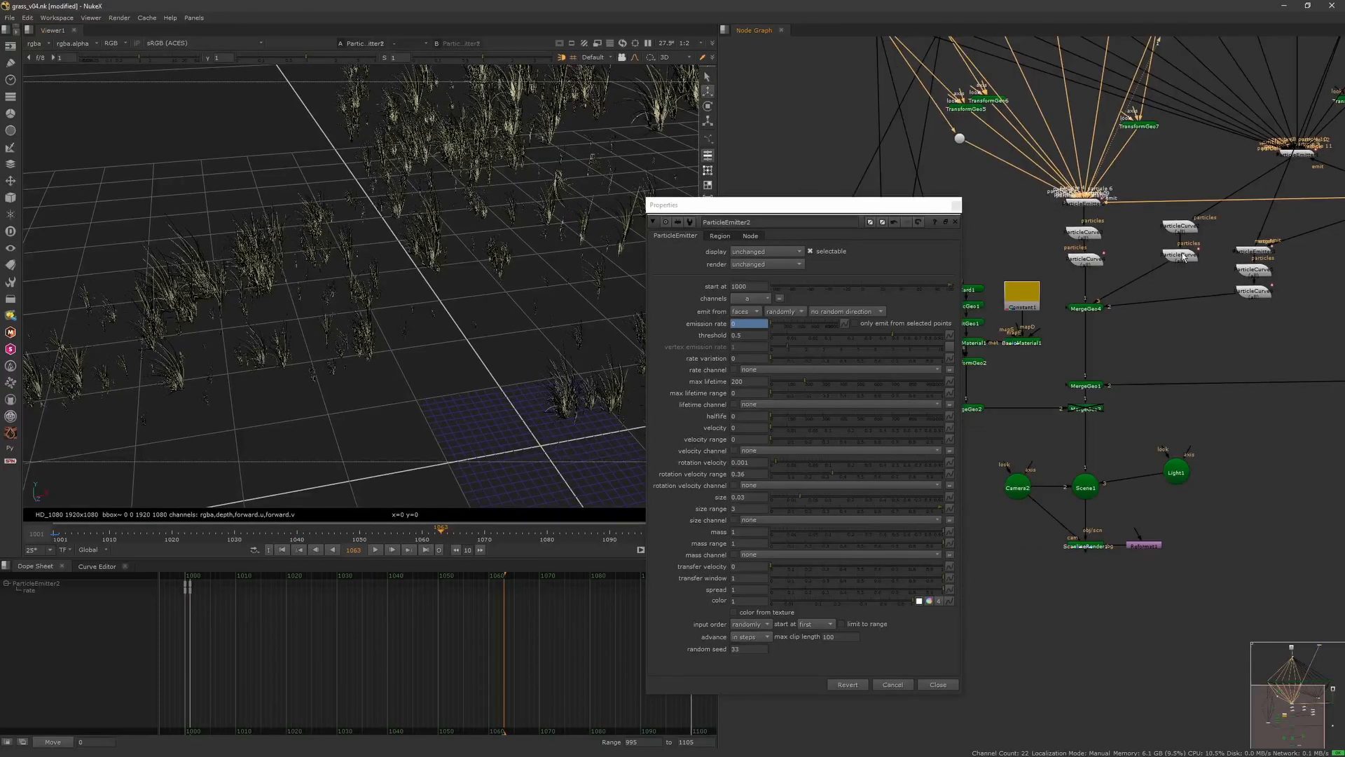
pyautogui.moveTo(882, 204); pyautogui.dragTo(712, 172)
pyautogui.scroll(3, 1125, 272)
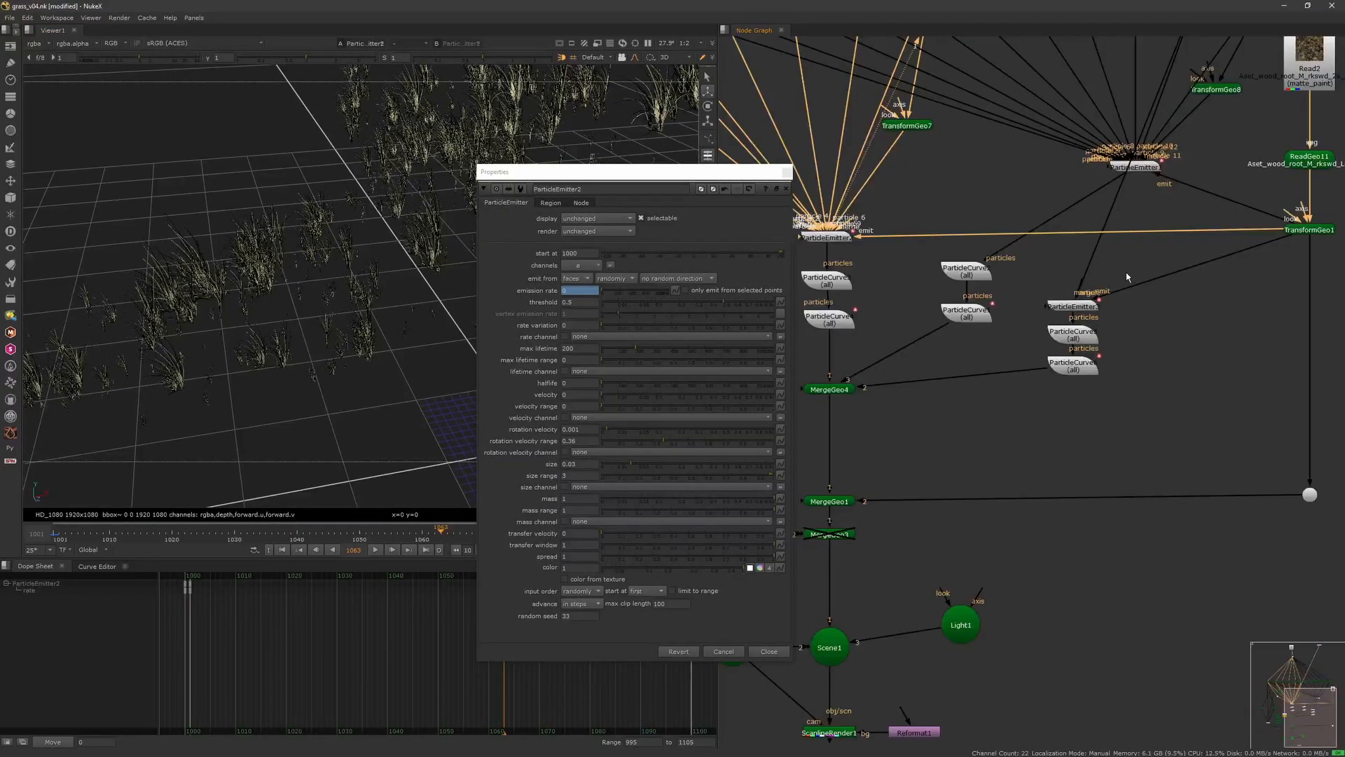
pyautogui.moveTo(1040, 282); pyautogui.dragTo(1113, 380)
pyautogui.moveTo(1075, 335); pyautogui.dragTo(983, 52)
pyautogui.click(1121, 298)
pyautogui.scroll(-5, 1121, 297)
pyautogui.scroll(3, 1125, 291)
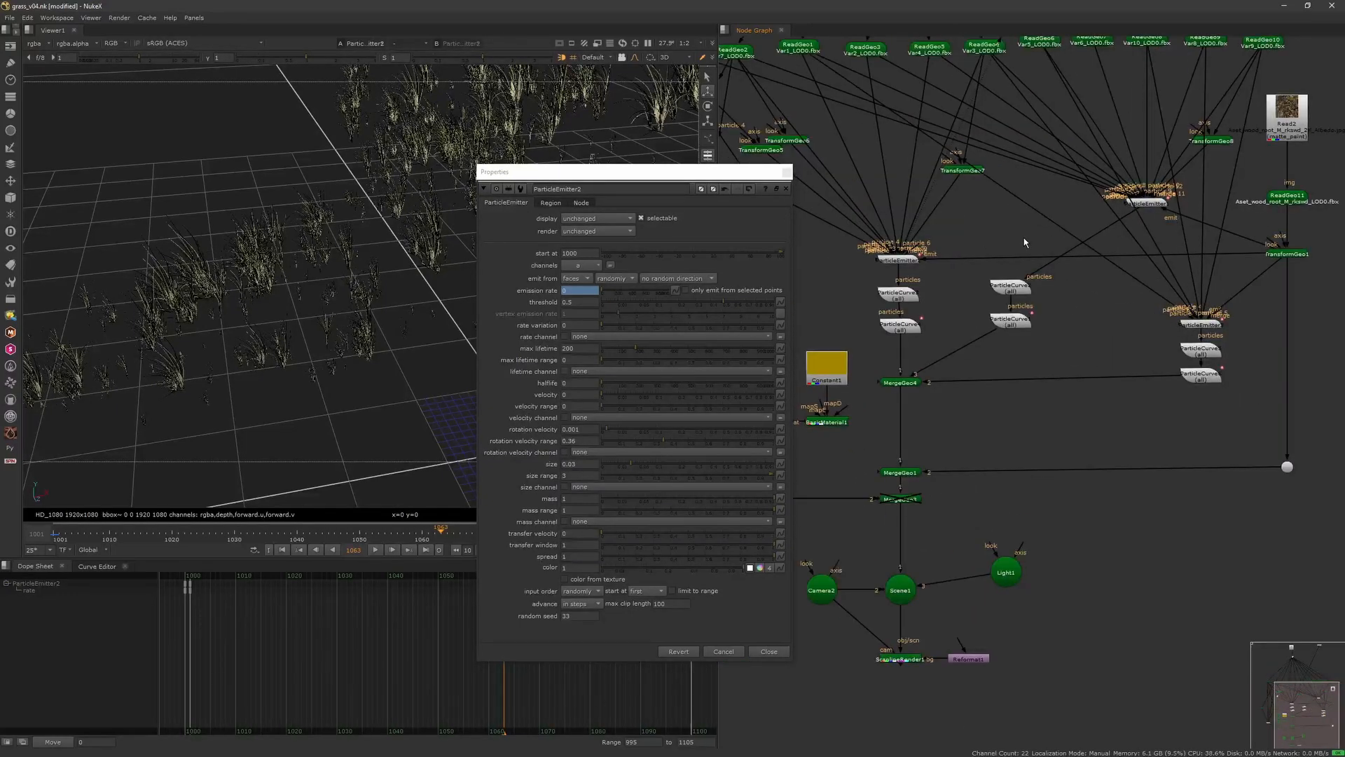
# - Set rotation velocity to 0.001 on ParticleEmitter3 and ParticleEmitter1, with rotation velocity ranges of 0.49 and 0.25
pyautogui.doubleClick(1201, 324)
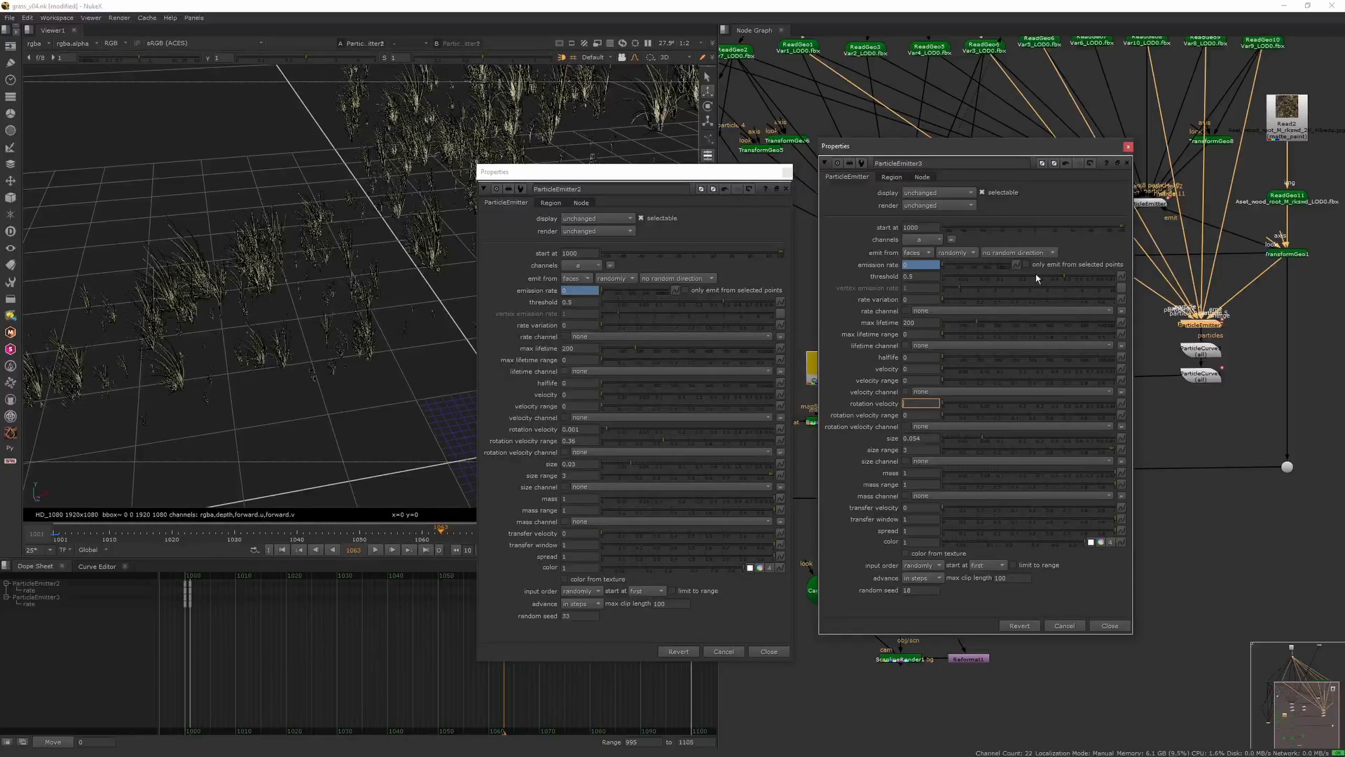
pyautogui.doubleClick(1152, 203)
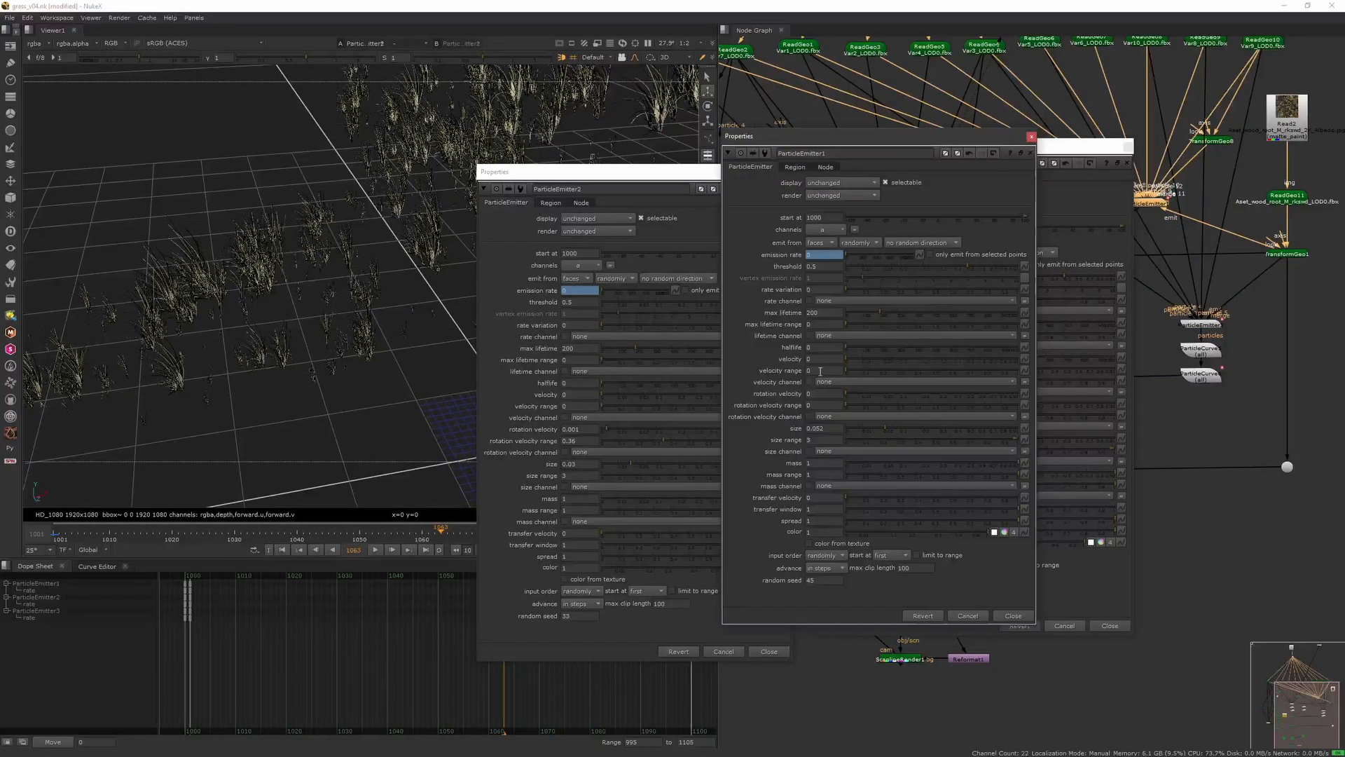
pyautogui.click(1032, 138)
pyautogui.click(1128, 146)
pyautogui.click(786, 173)
# - Display MergeGeo4 in the viewer and play the merged grass animation
pyautogui.click(901, 383)
pyautogui.press('1')
pyautogui.click(919, 397)
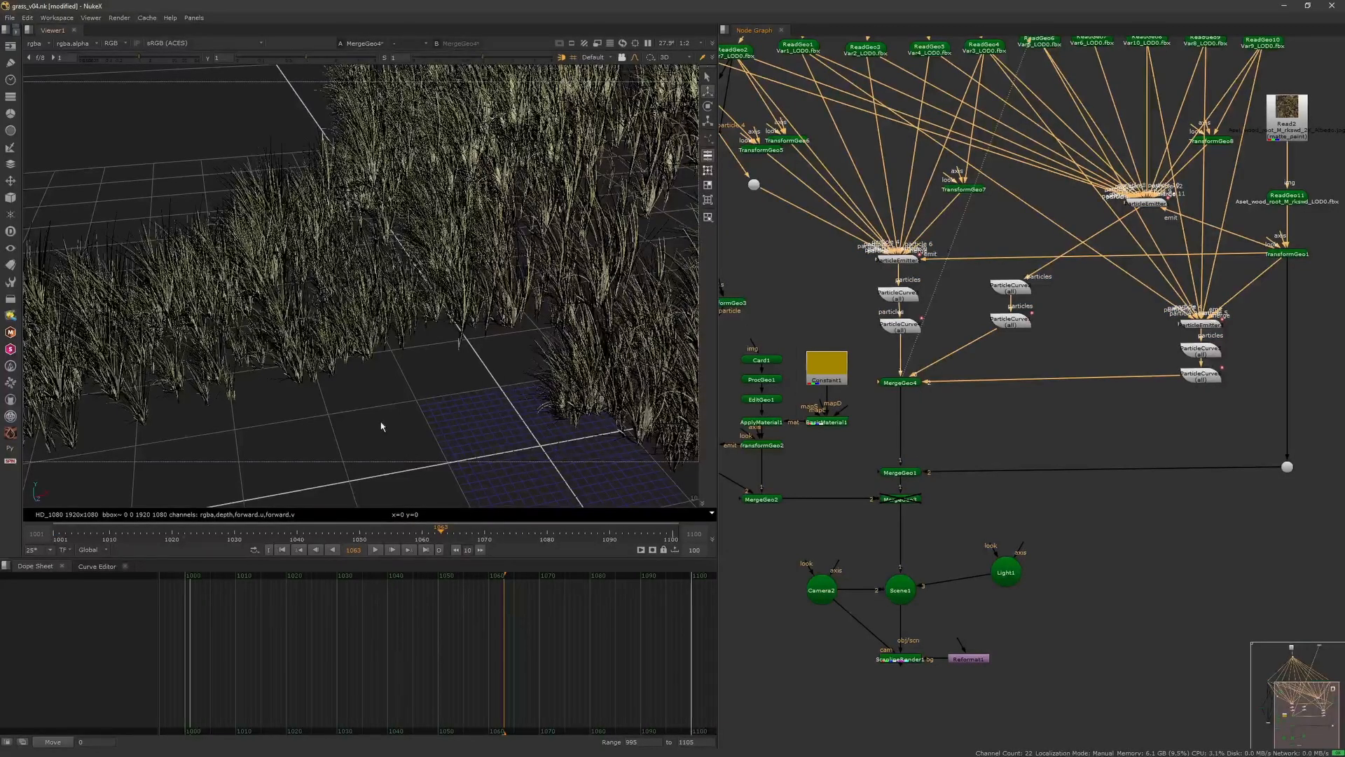
pyautogui.click(376, 549)
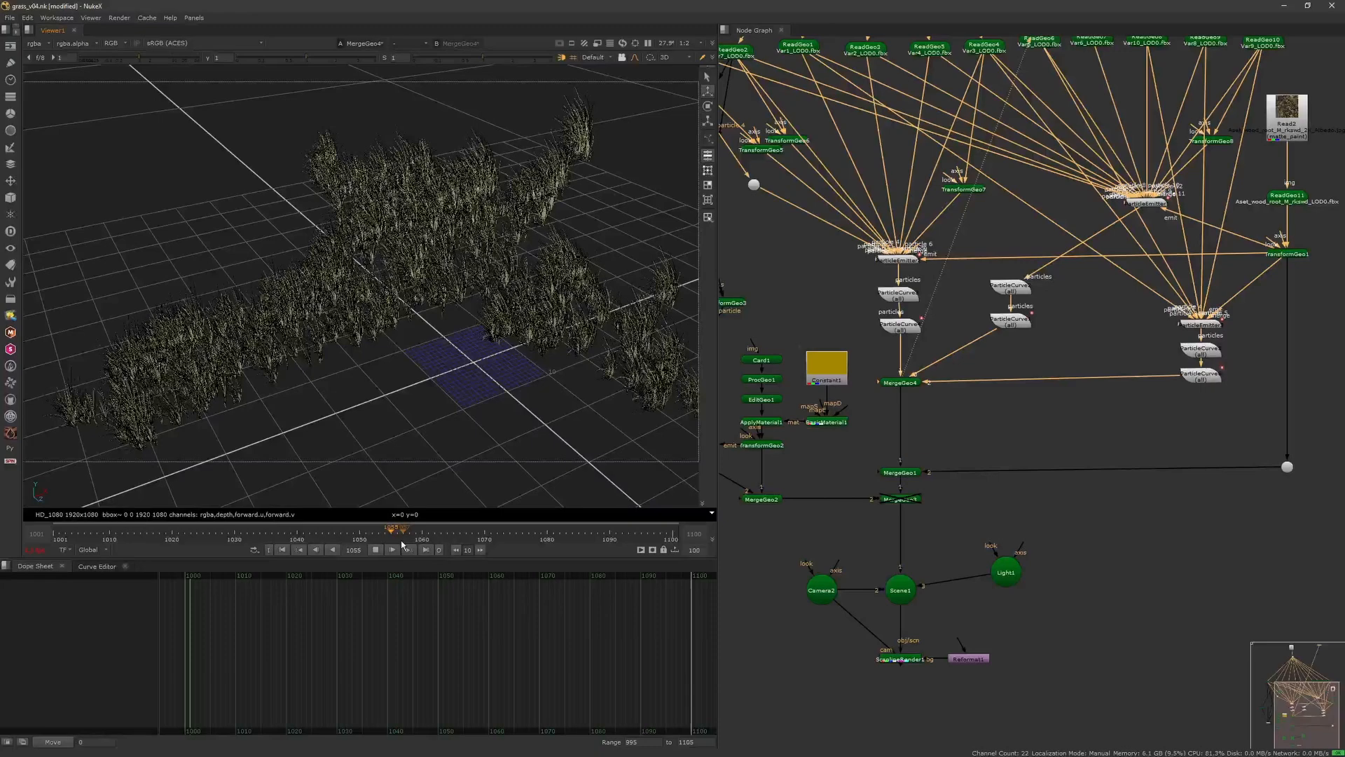
pyautogui.keyDown('ctrl'); pyautogui.moveTo(414, 428); pyautogui.dragTo(452, 392); pyautogui.keyUp('ctrl')
pyautogui.click(376, 550)
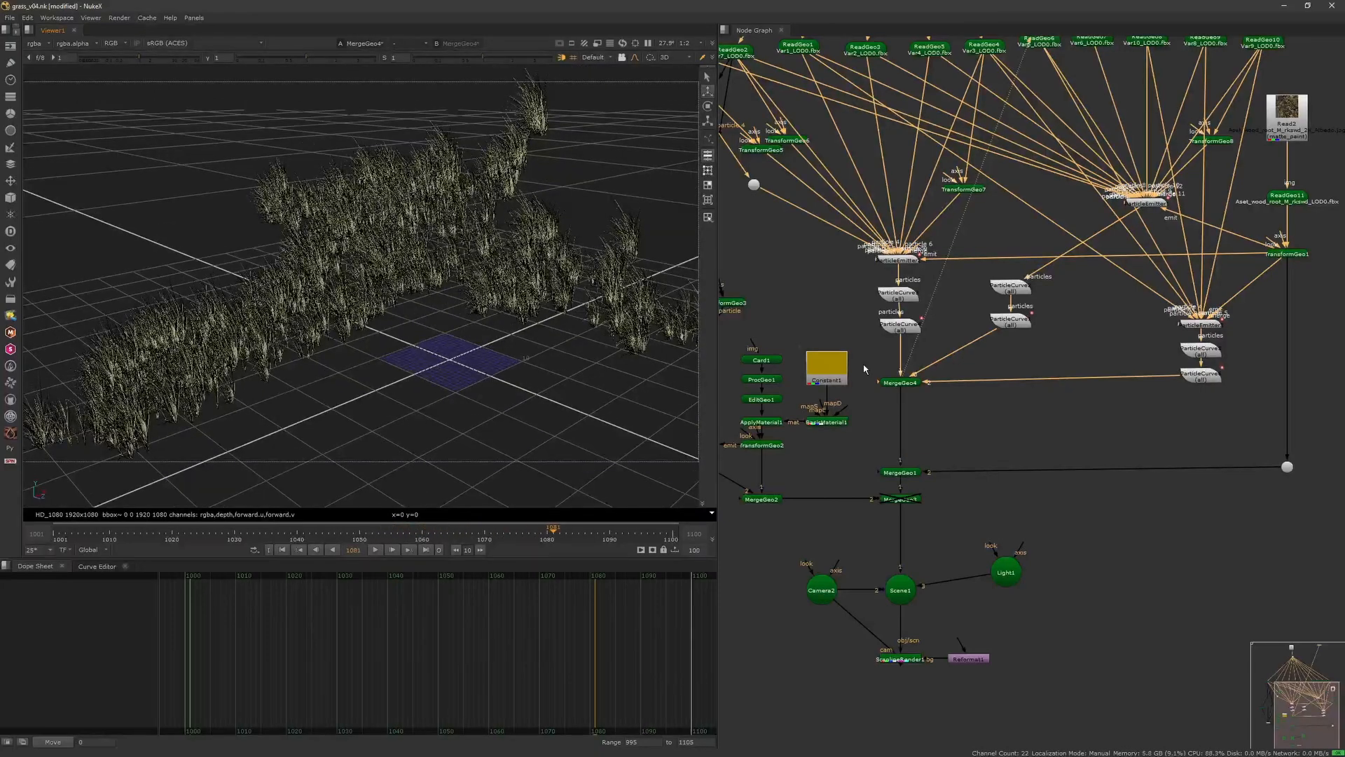
# - Display MergeGeo1 in the viewer to examine the grass together with the wood root
pyautogui.moveTo(904, 370); pyautogui.dragTo(901, 470)
pyautogui.keyDown('ctrl'); pyautogui.moveTo(468, 373); pyautogui.dragTo(499, 415); pyautogui.keyUp('ctrl')
pyautogui.click(934, 310)
# - Set the particle size to 0.04 on ParticleEmitter3 and 0.03 on ParticleEmitter1
pyautogui.doubleClick(1194, 327)
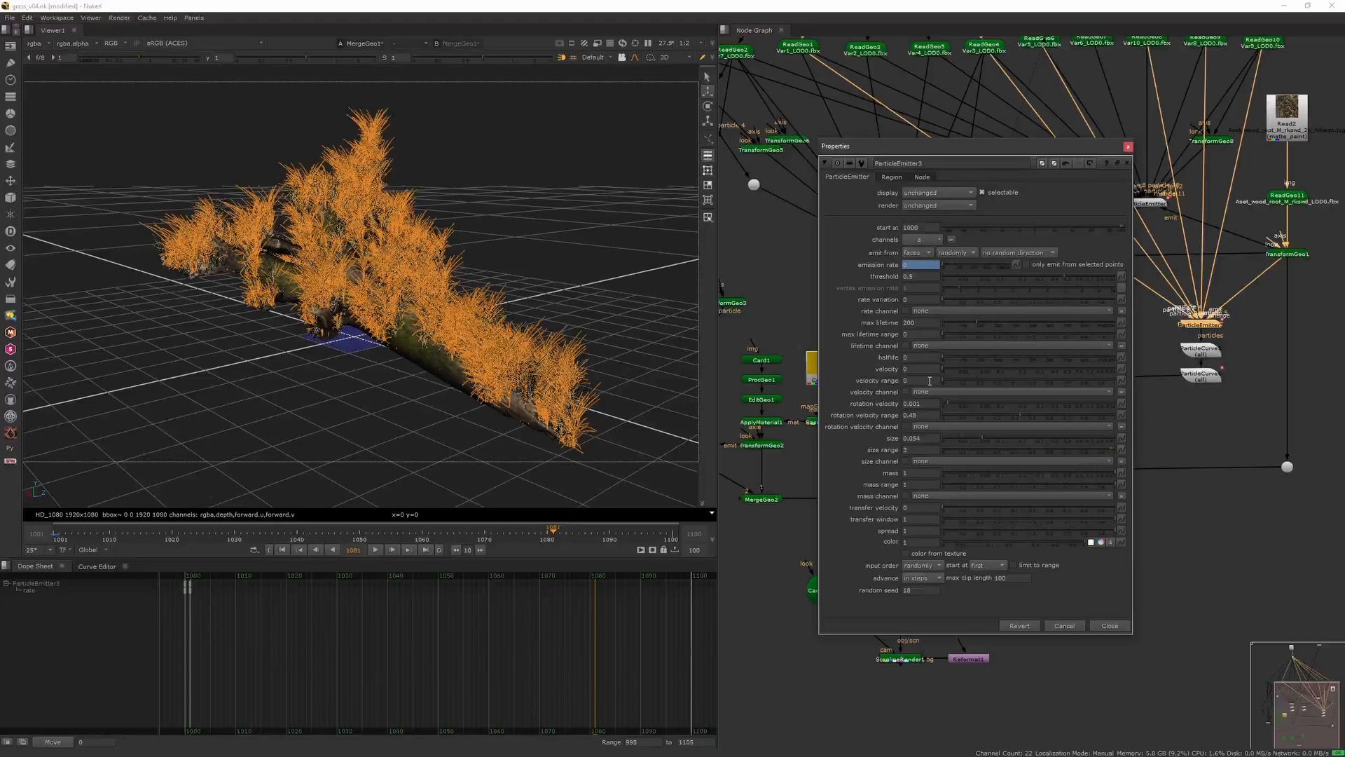
pyautogui.click(661, 396)
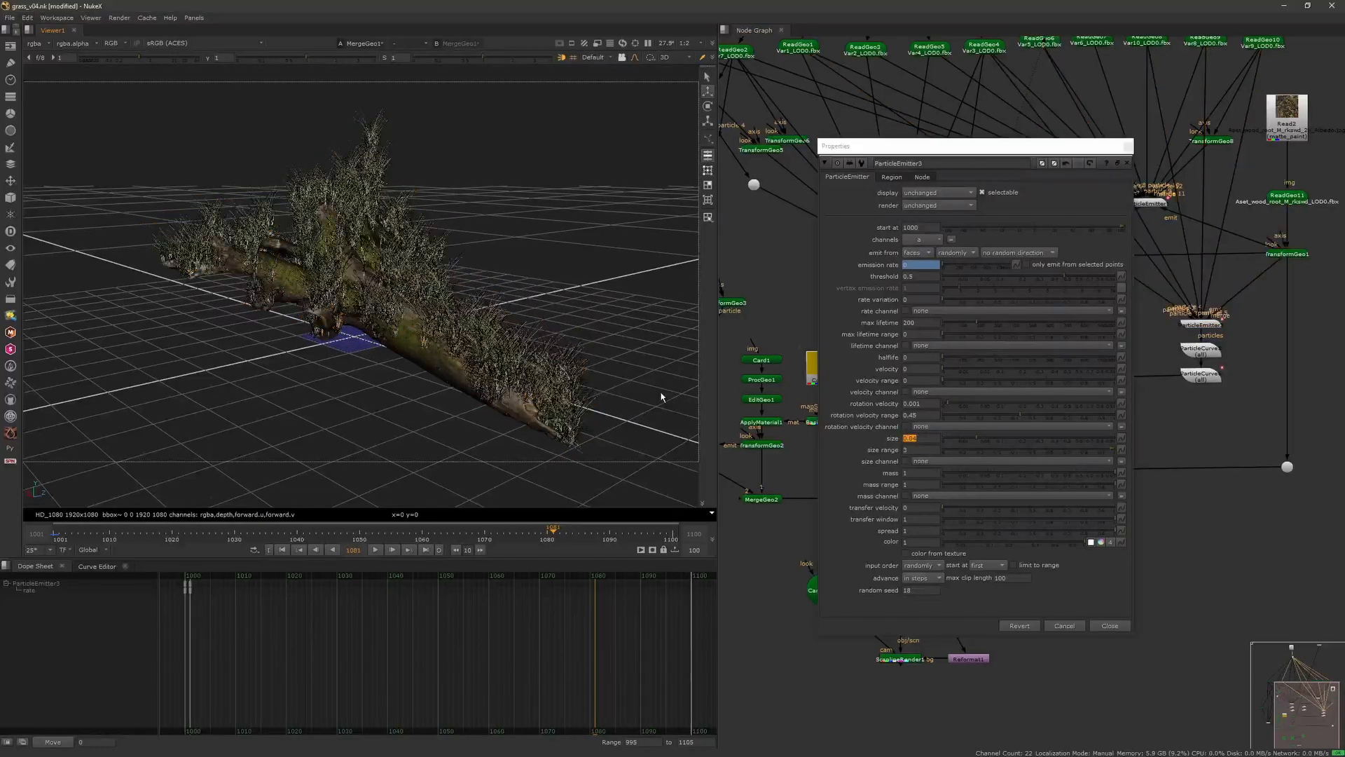
pyautogui.click(1128, 147)
pyautogui.doubleClick(1148, 203)
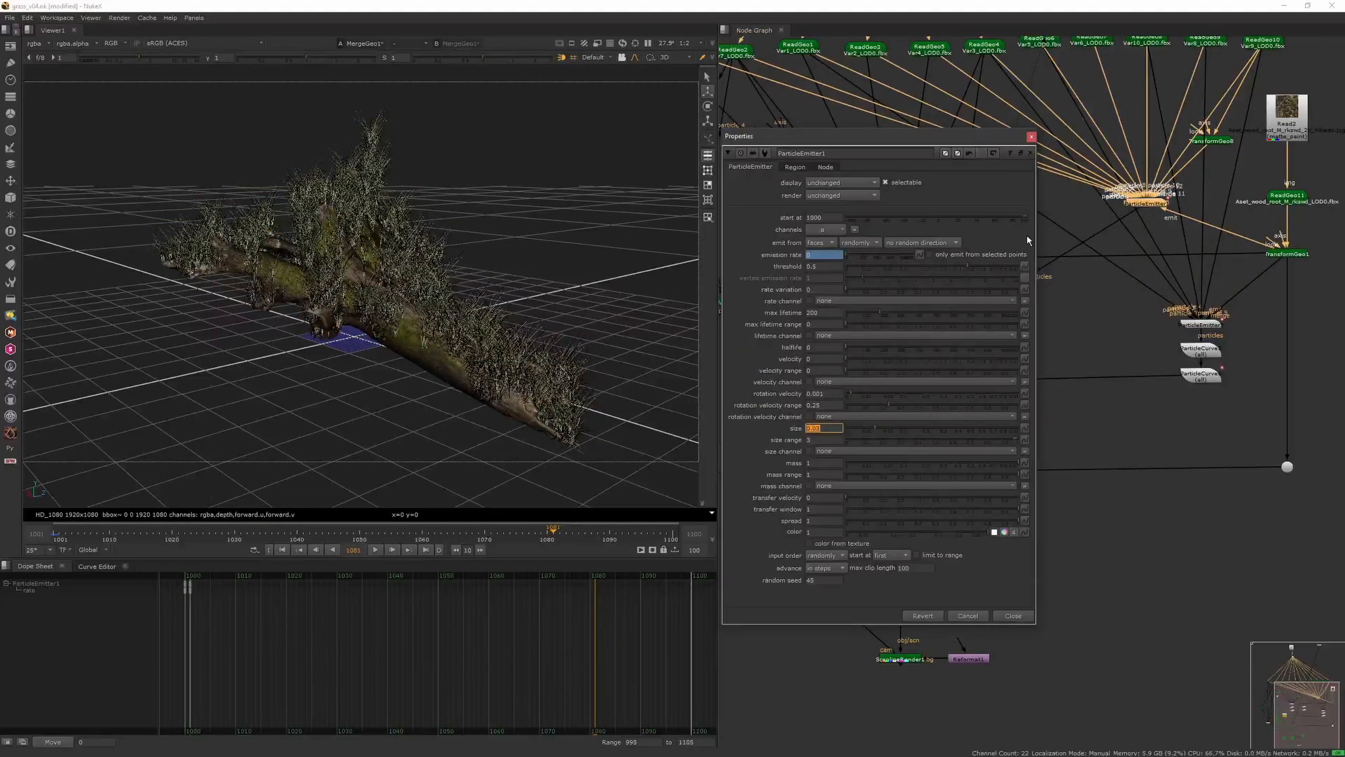
pyautogui.click(1031, 136)
# - Set ParticleEmitter2's particle size to 0.02 and close its properties
pyautogui.doubleClick(899, 259)
pyautogui.click(580, 464)
pyautogui.press('Up')
pyautogui.click(1011, 469)
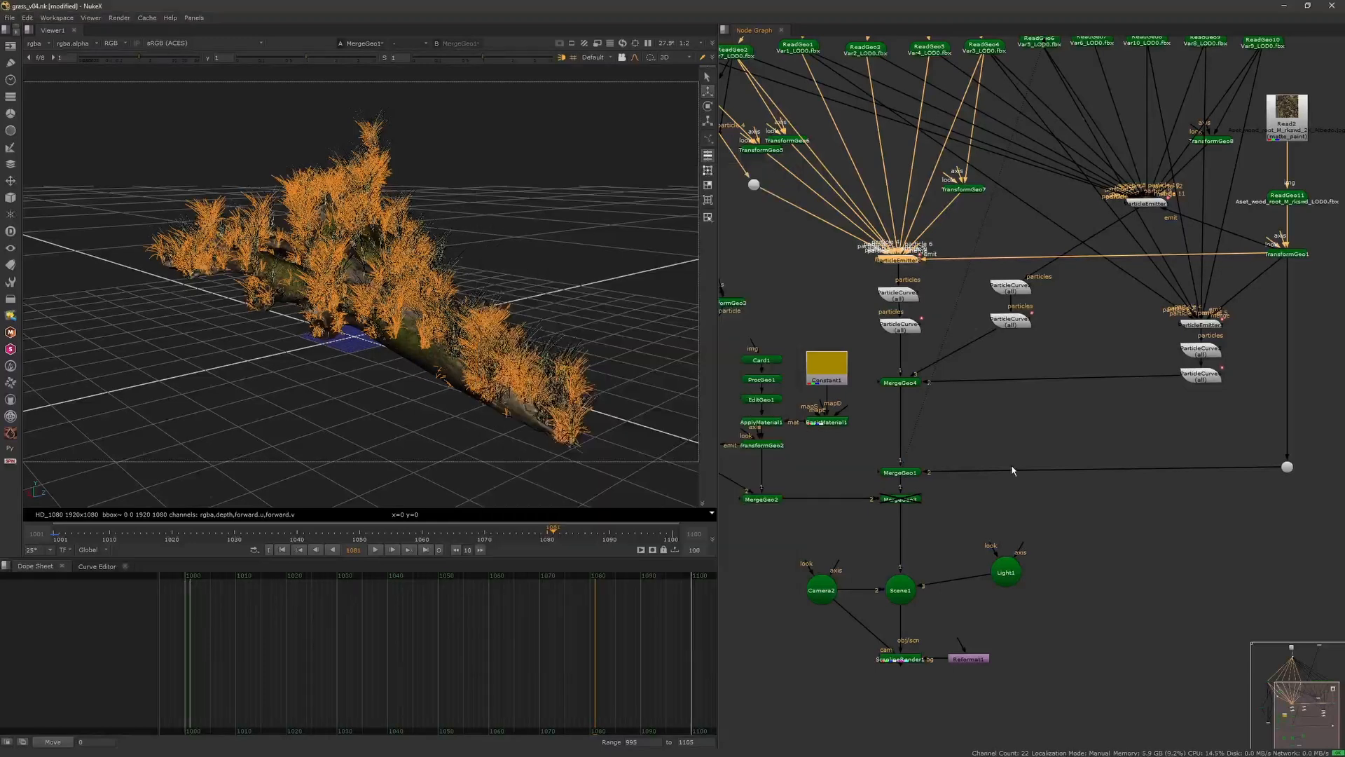
pyautogui.doubleClick(905, 260)
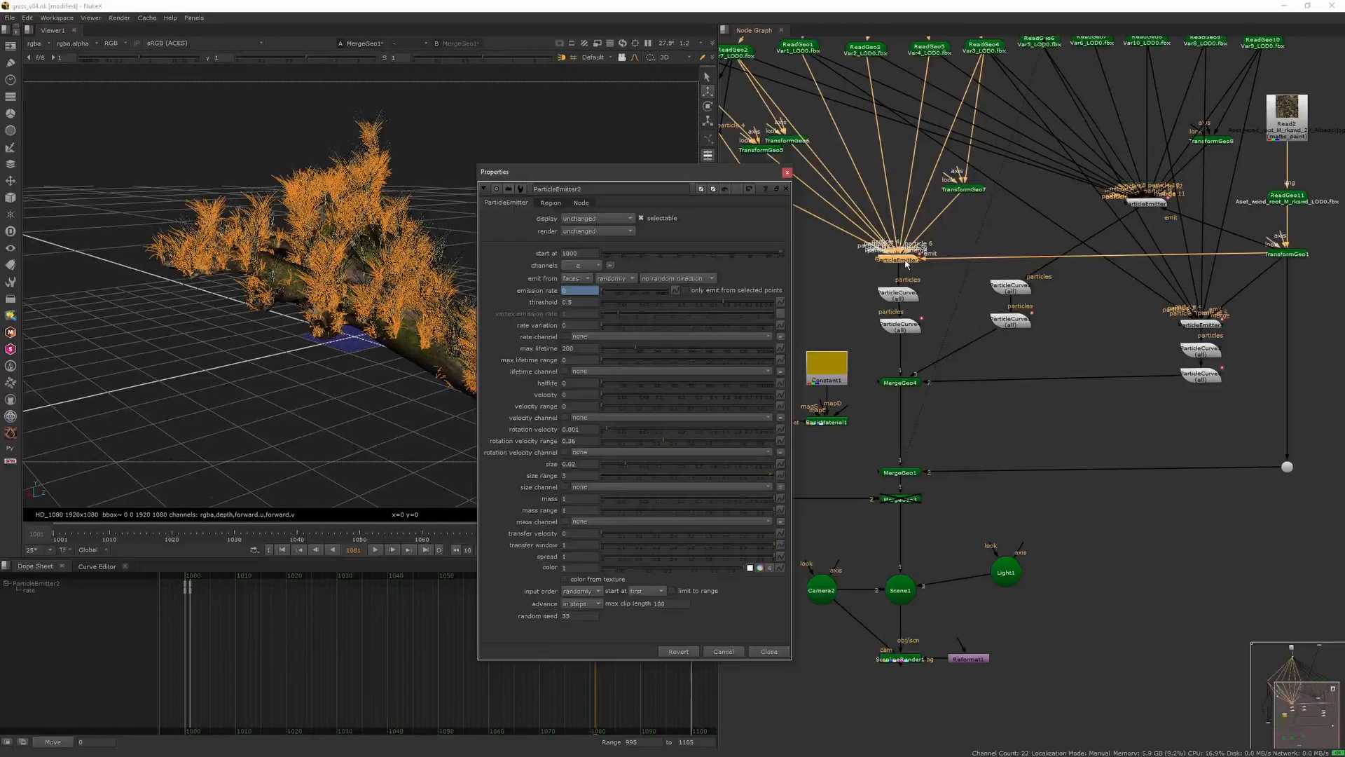
pyautogui.click(788, 173)
# - Examine the size curve of the middle branch's lower ParticleCurve node
pyautogui.click(934, 374)
pyautogui.doubleClick(1012, 320)
pyautogui.click(880, 336)
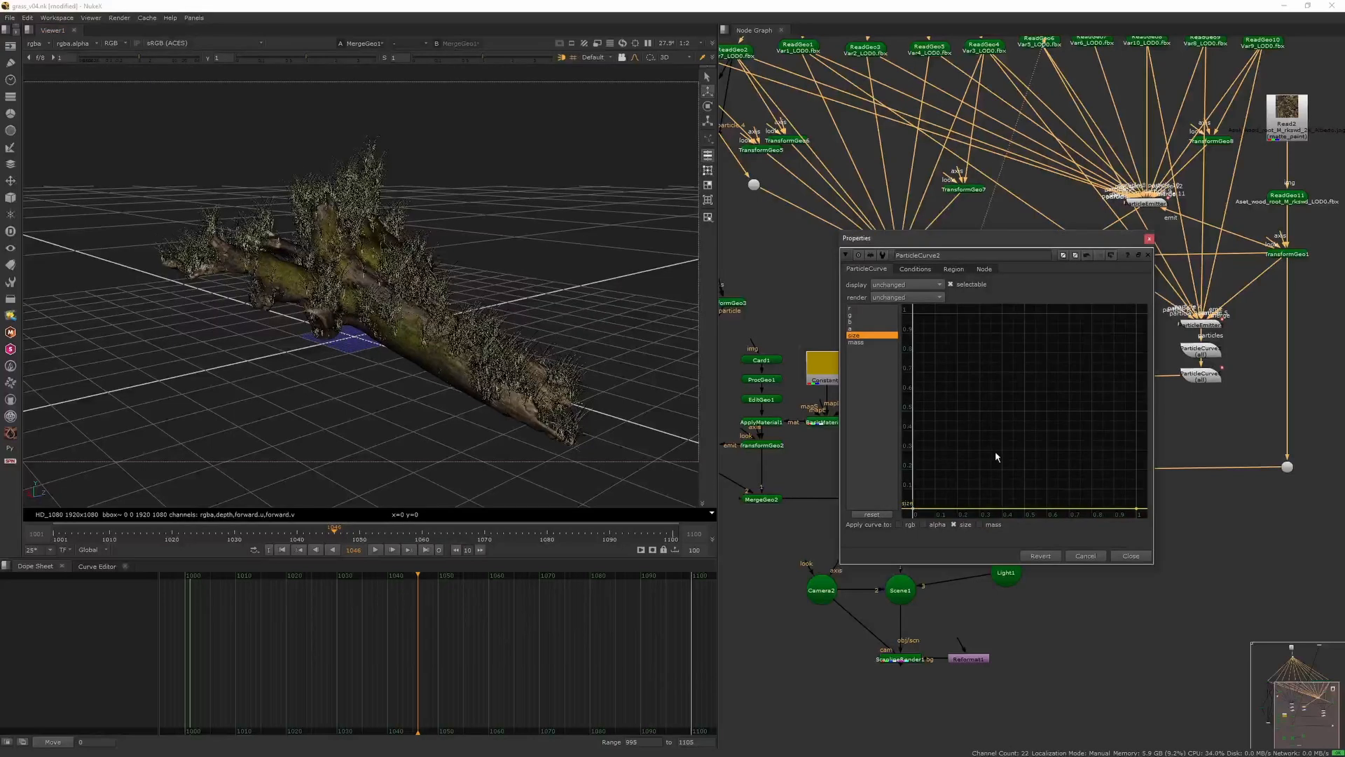
# - Open ParticleCurve6's size curve and lower its start point to zero
pyautogui.doubleClick(1200, 374)
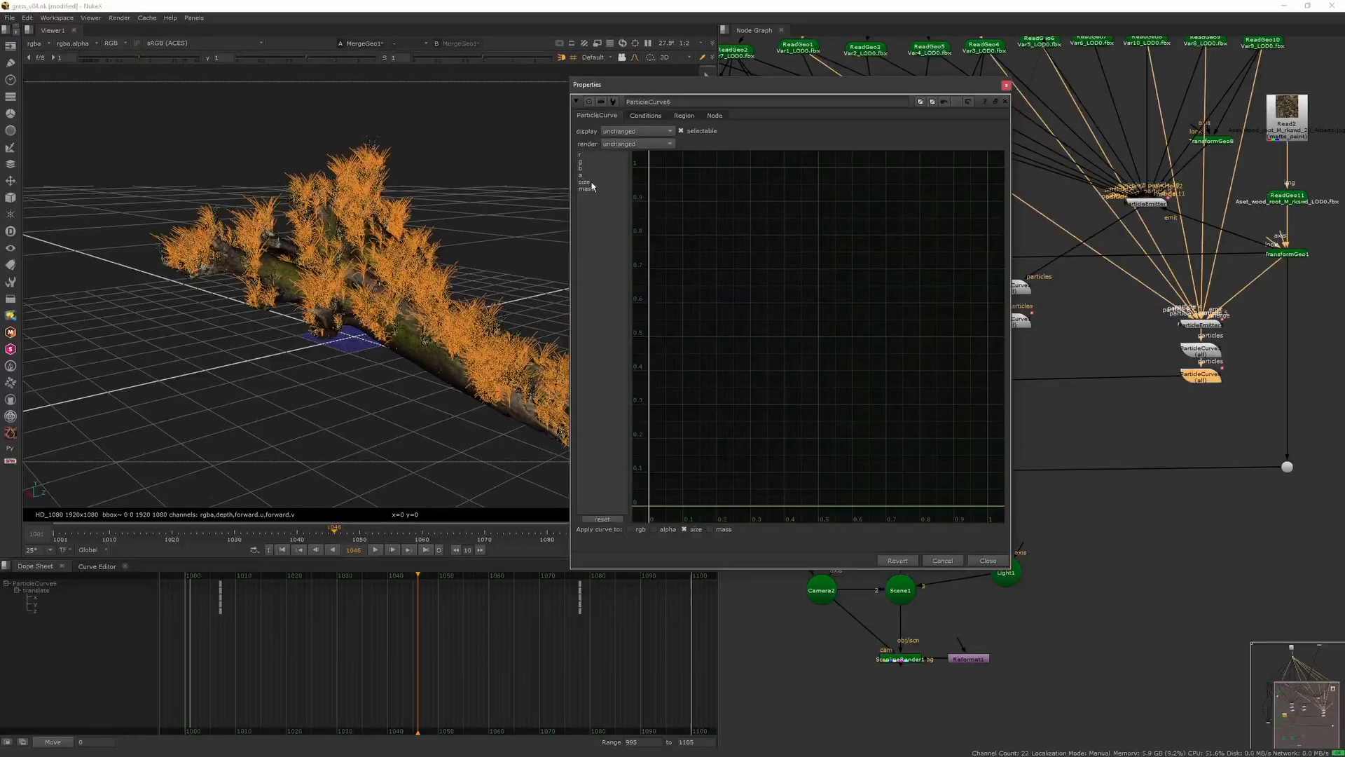
pyautogui.click(592, 183)
pyautogui.moveTo(765, 470); pyautogui.dragTo(765, 470)
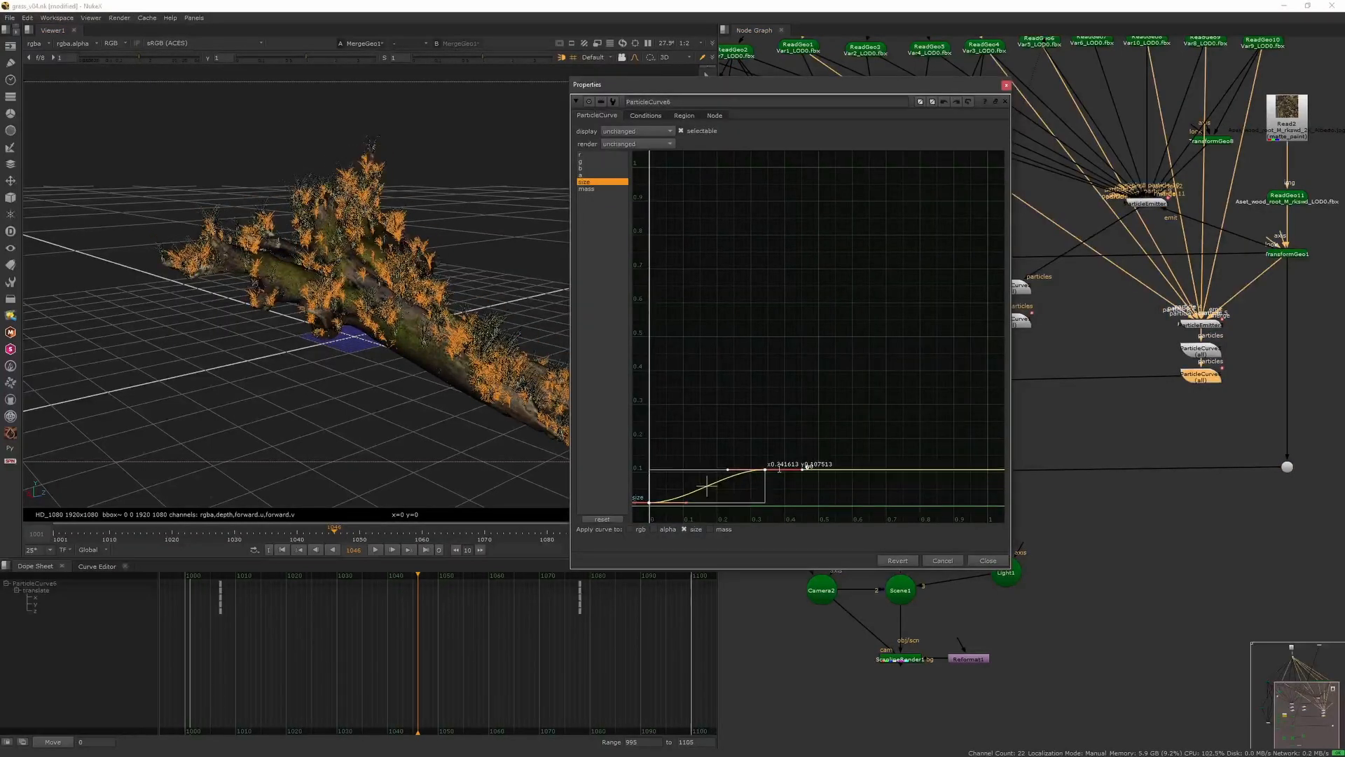
pyautogui.moveTo(649, 503); pyautogui.dragTo(649, 505)
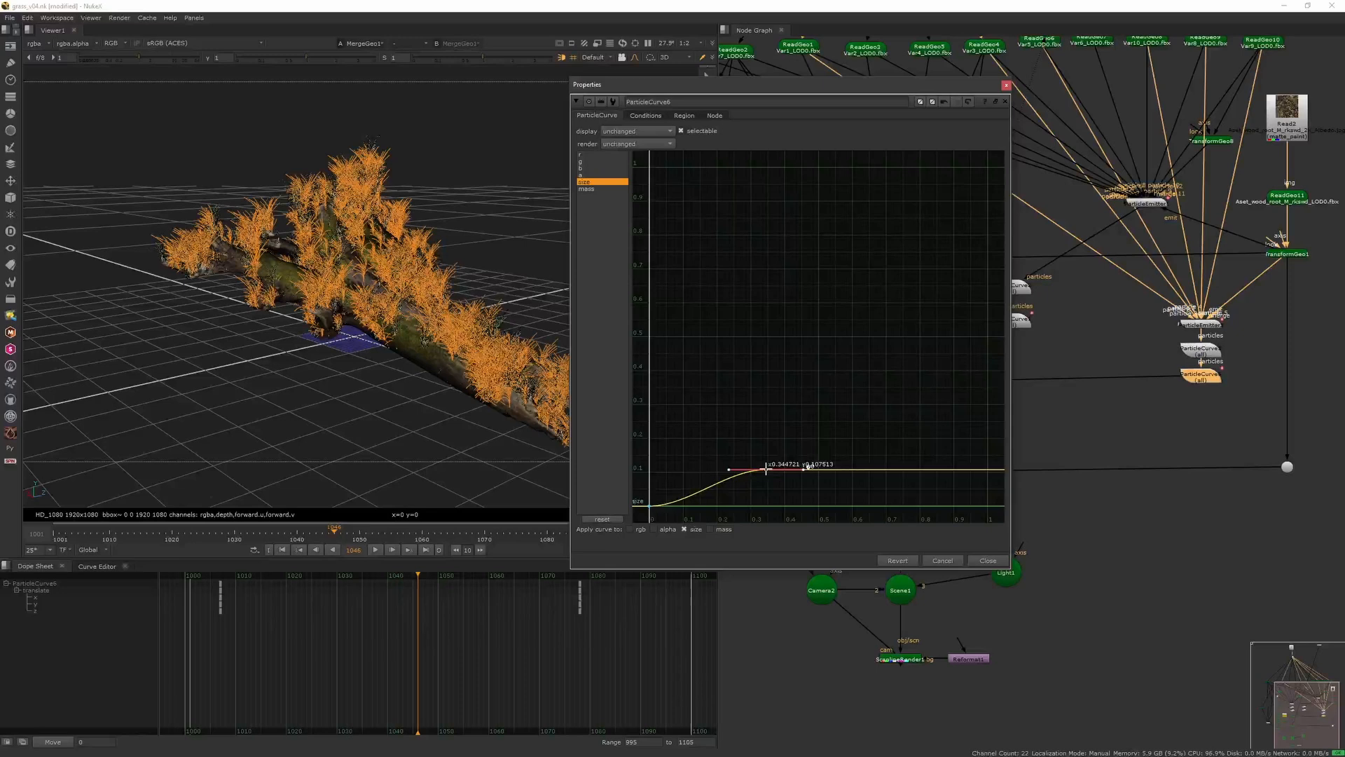
# - Move the size curve's second point to about x 0.2, y 0.06, checking the growth on the timeline
pyautogui.moveTo(766, 470); pyautogui.dragTo(689, 485)
pyautogui.click(515, 532)
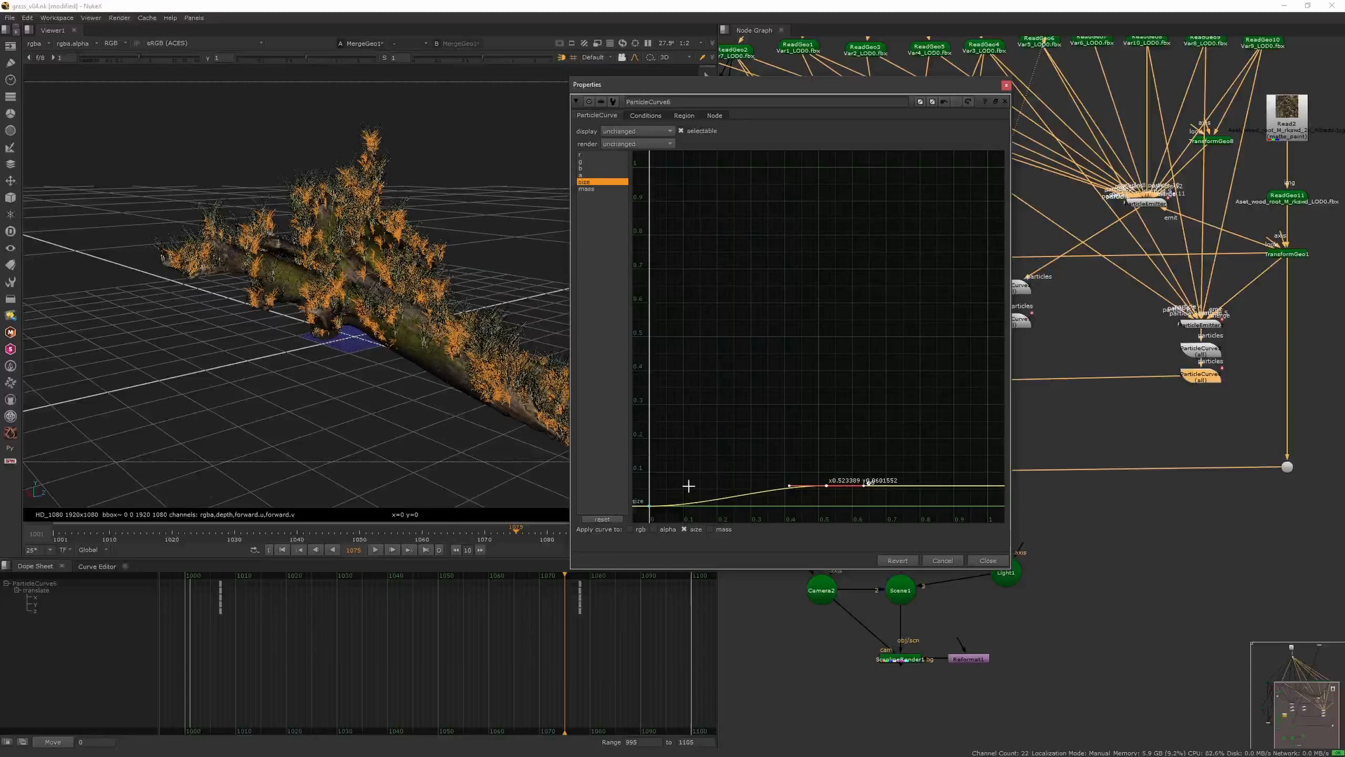
pyautogui.moveTo(301, 533); pyautogui.dragTo(246, 533)
pyautogui.moveTo(827, 486); pyautogui.dragTo(718, 487)
pyautogui.moveTo(266, 533); pyautogui.dragTo(315, 546)
pyautogui.click(1018, 90)
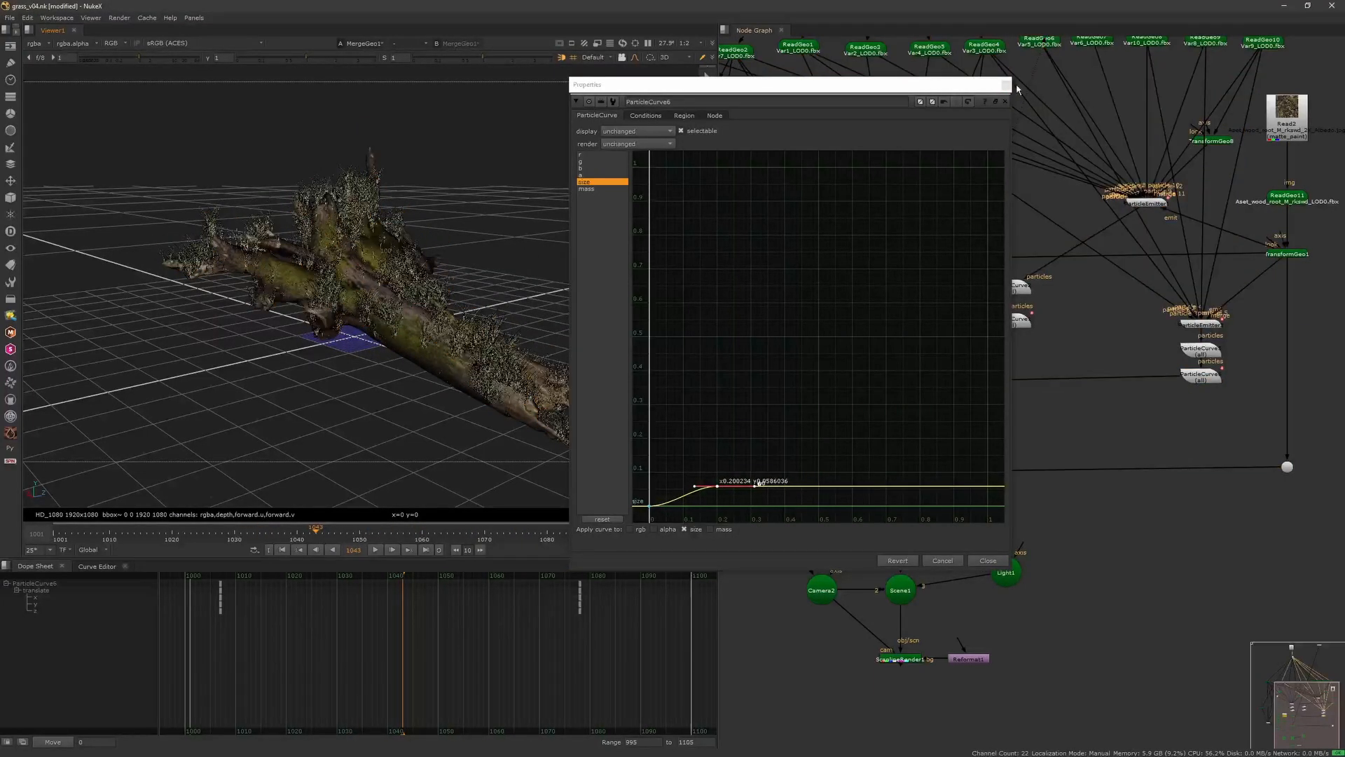
pyautogui.click(1006, 85)
# - Display ParticleCurve6 in the viewer and open ParticleEmitter3's properties
pyautogui.click(1201, 376)
pyautogui.press('1')
pyautogui.doubleClick(1201, 325)
pyautogui.click(1164, 354)
pyautogui.click(921, 450)
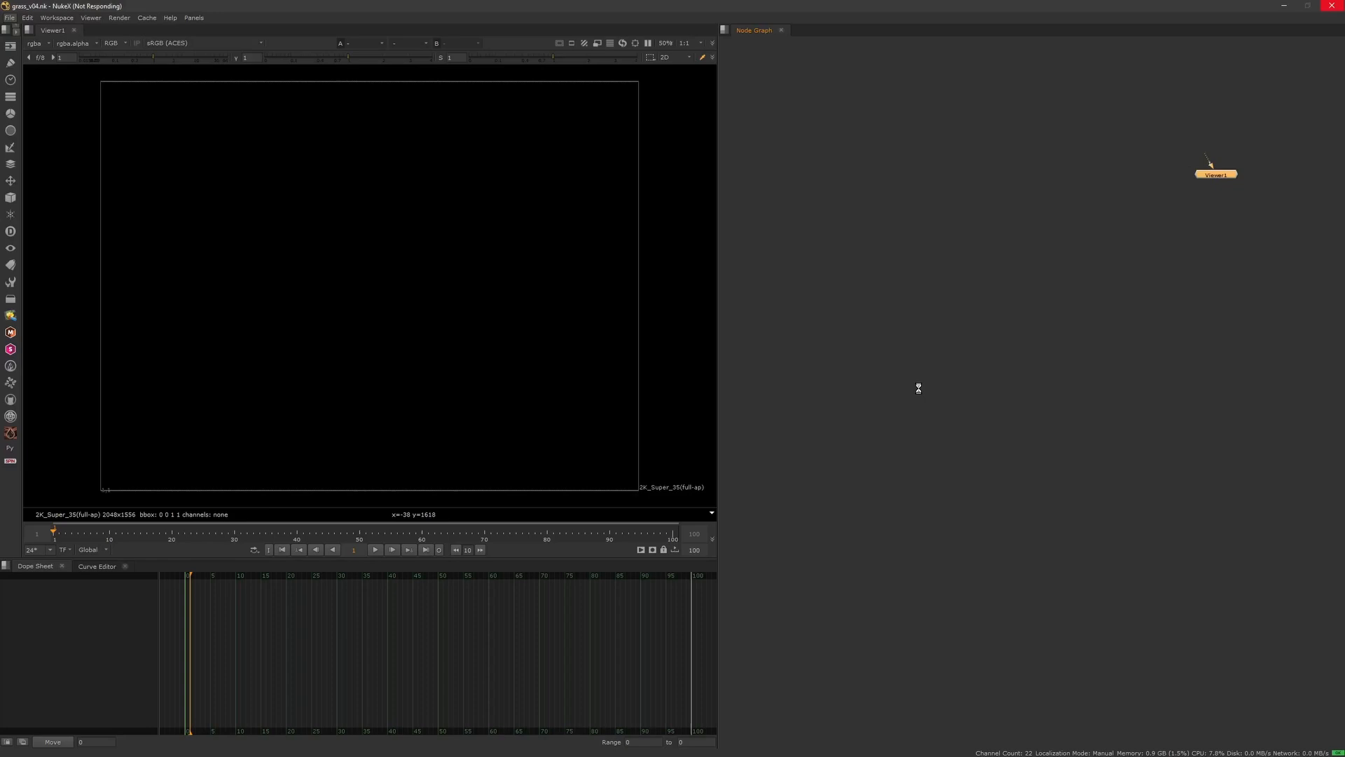
# - Move the third emitter with its curve nodes further away, and shift the middle branch's two curve nodes beside it
pyautogui.scroll(5, 1180, 426)
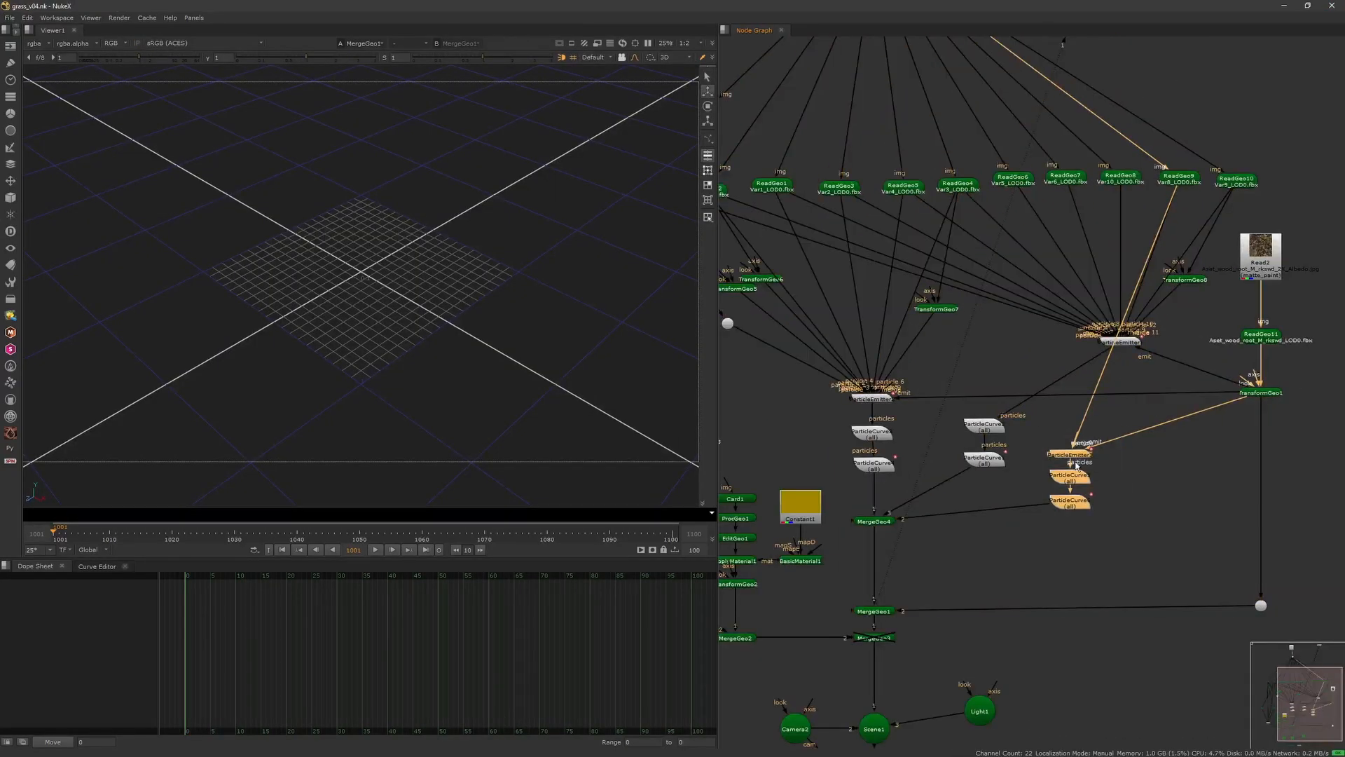
pyautogui.moveTo(1076, 466); pyautogui.dragTo(1187, 483)
pyautogui.moveTo(1027, 480); pyautogui.dragTo(1068, 447)
# - Display the third emitter branch in the viewer at frame 1048 and frame its particles
pyautogui.click(1179, 471)
pyautogui.press('1')
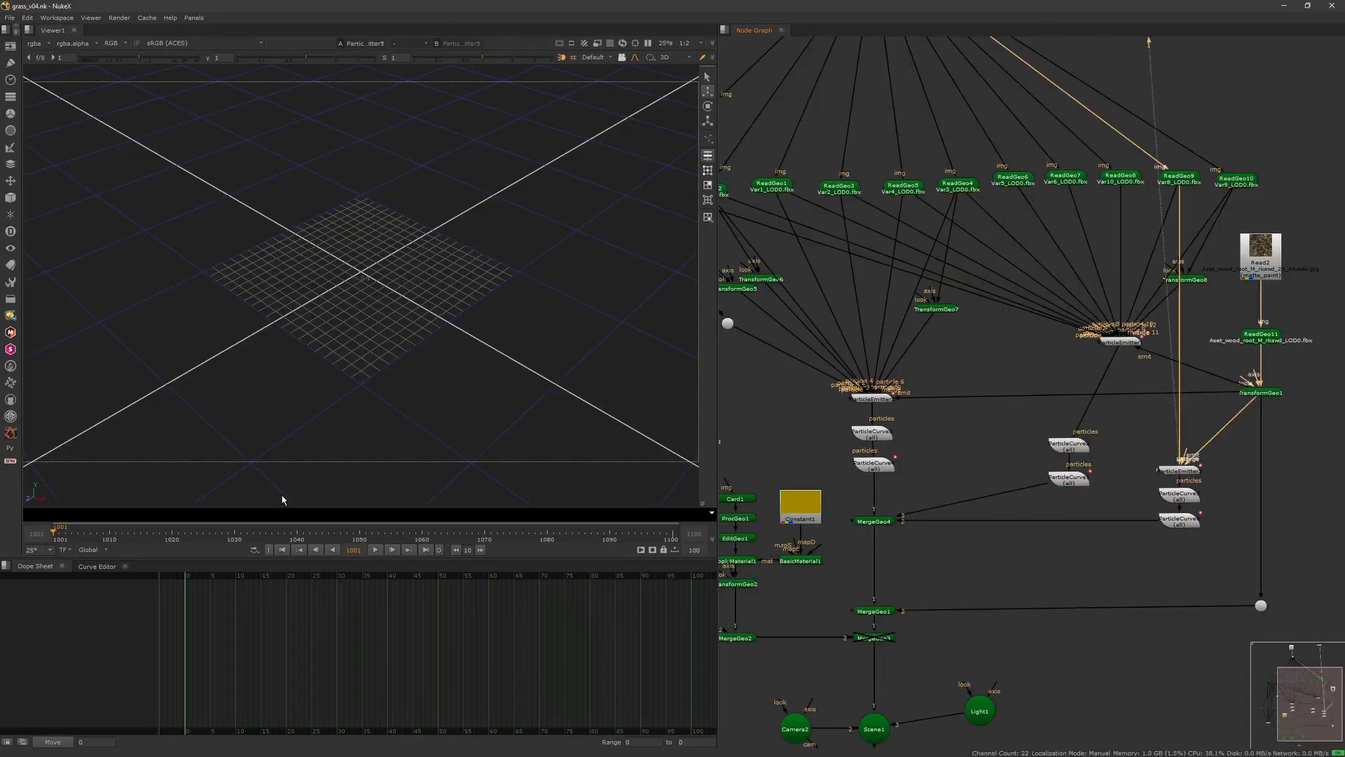
pyautogui.moveTo(209, 534); pyautogui.dragTo(347, 533)
pyautogui.keyDown('ctrl'); pyautogui.moveTo(474, 397); pyautogui.dragTo(393, 337); pyautogui.keyUp('ctrl')
pyautogui.keyDown('ctrl'); pyautogui.moveTo(445, 408); pyautogui.dragTo(414, 399); pyautogui.keyUp('ctrl')
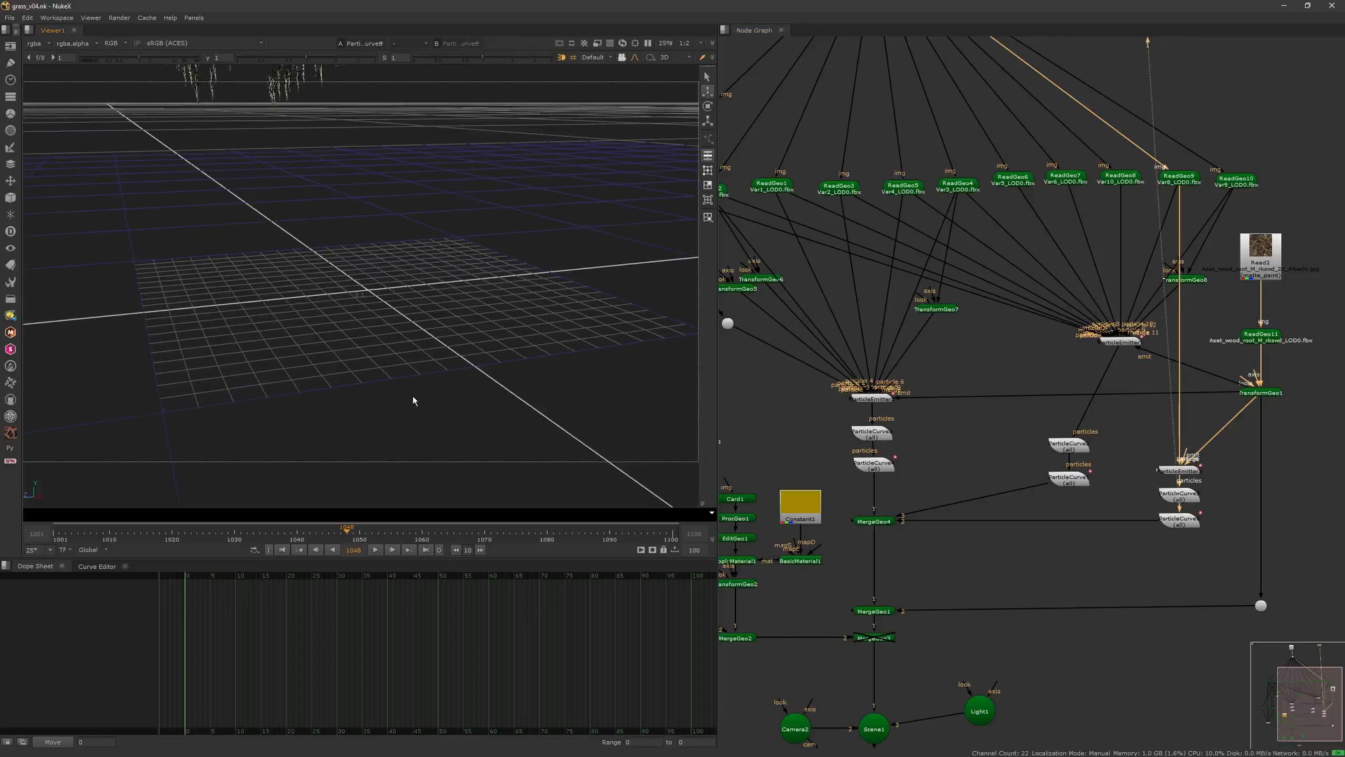
pyautogui.scroll(-10, 439, 342)
pyautogui.moveTo(439, 343); pyautogui.dragTo(468, 441, button='middle')
# - Open ReadGeo11 to examine the wood root together with the particles, and close its properties
pyautogui.doubleClick(1261, 335)
pyautogui.click(559, 355)
pyautogui.keyDown('ctrl'); pyautogui.moveTo(484, 364); pyautogui.dragTo(631, 330); pyautogui.keyUp('ctrl')
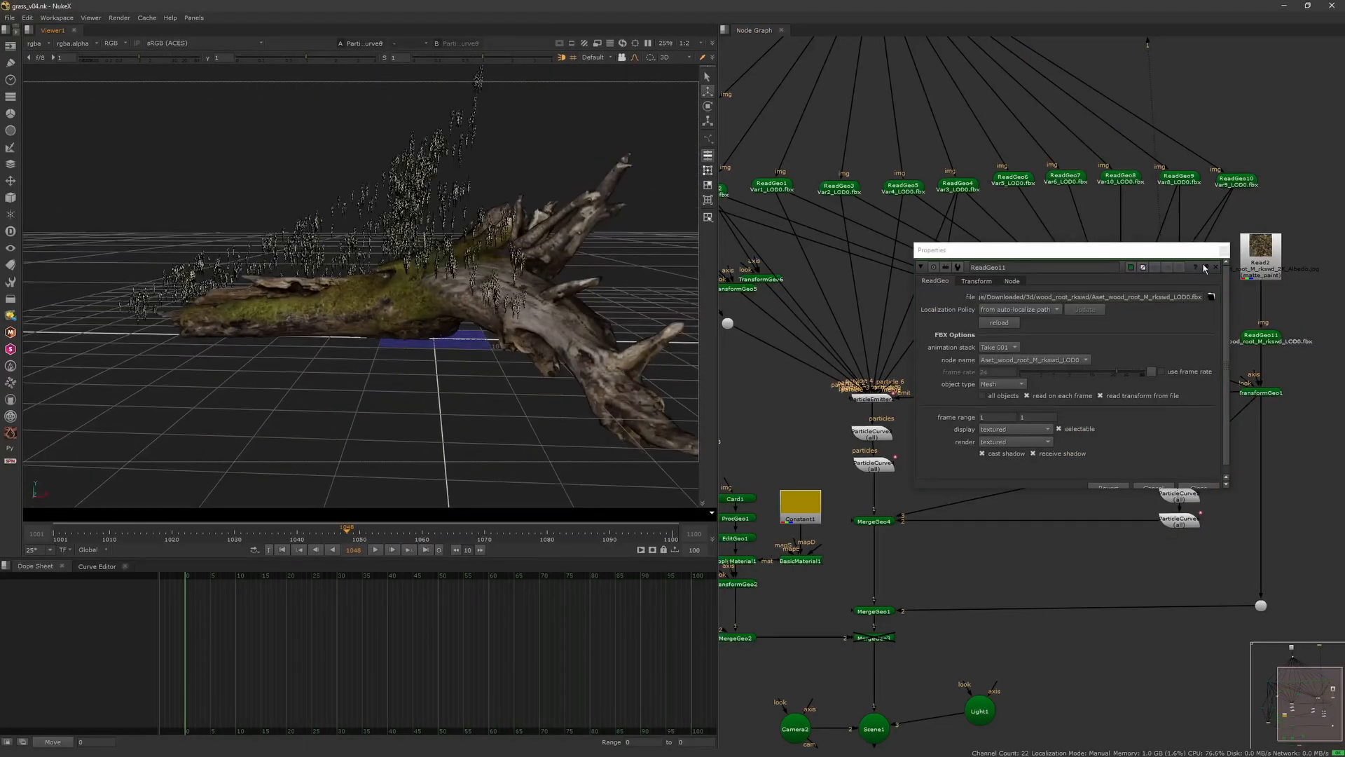
pyautogui.click(1216, 267)
pyautogui.keyDown('ctrl'); pyautogui.moveTo(519, 349); pyautogui.dragTo(552, 372); pyautogui.keyUp('ctrl')
# - Display ParticleEmitter3 in the viewer, open its properties and examine the particles at frame 1033
pyautogui.moveTo(1188, 469); pyautogui.dragTo(1168, 350, button='middle')
pyautogui.click(1168, 351)
pyautogui.press('1')
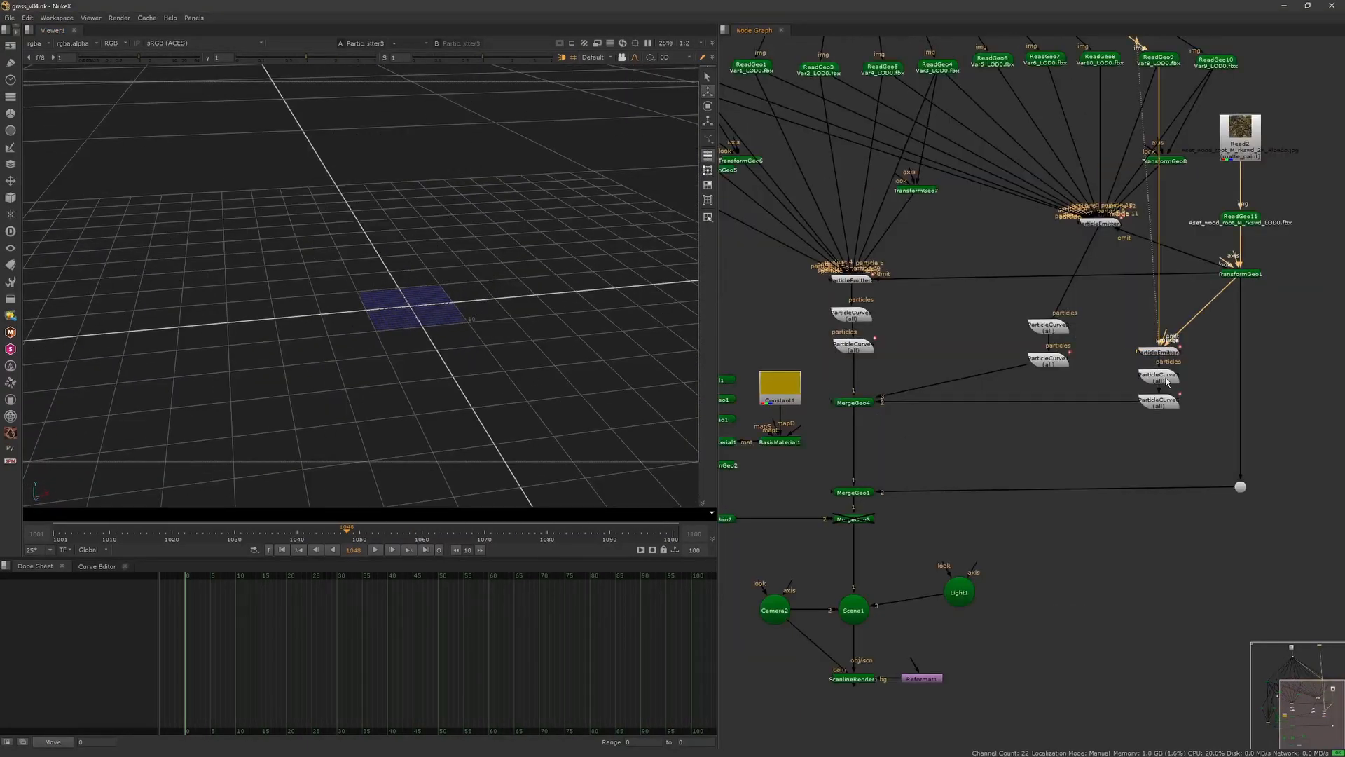
pyautogui.moveTo(1168, 350); pyautogui.dragTo(1168, 343)
pyautogui.doubleClick(1168, 344)
pyautogui.moveTo(120, 534); pyautogui.dragTo(253, 534)
pyautogui.click(449, 372)
pyautogui.scroll(4, 452, 378)
pyautogui.keyDown('ctrl'); pyautogui.moveTo(452, 379); pyautogui.dragTo(495, 339); pyautogui.keyUp('ctrl')
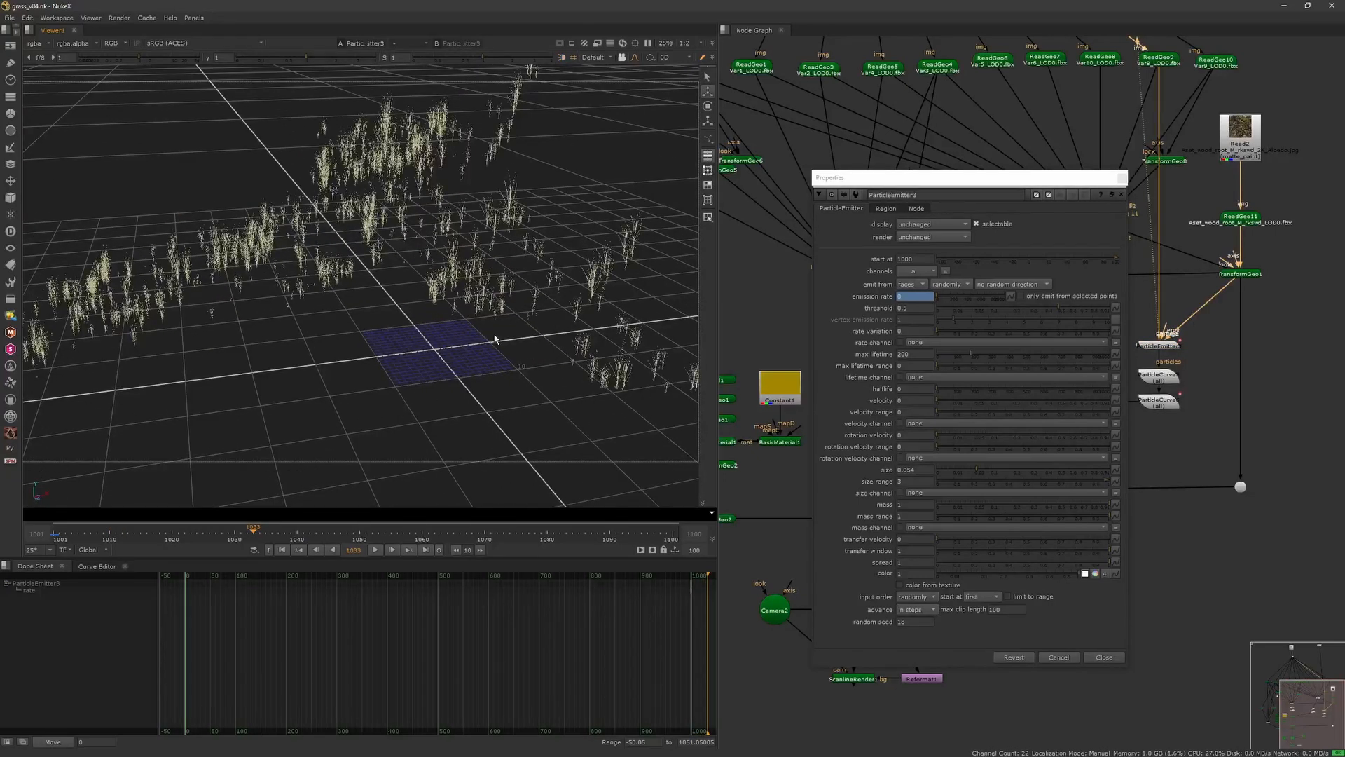
# - Set ParticleEmitter3's size range to 5 and its size to 0.028
pyautogui.scroll(-2, 495, 339)
pyautogui.moveTo(916, 481); pyautogui.dragTo(845, 431)
pyautogui.write('5')
pyautogui.press('Return')
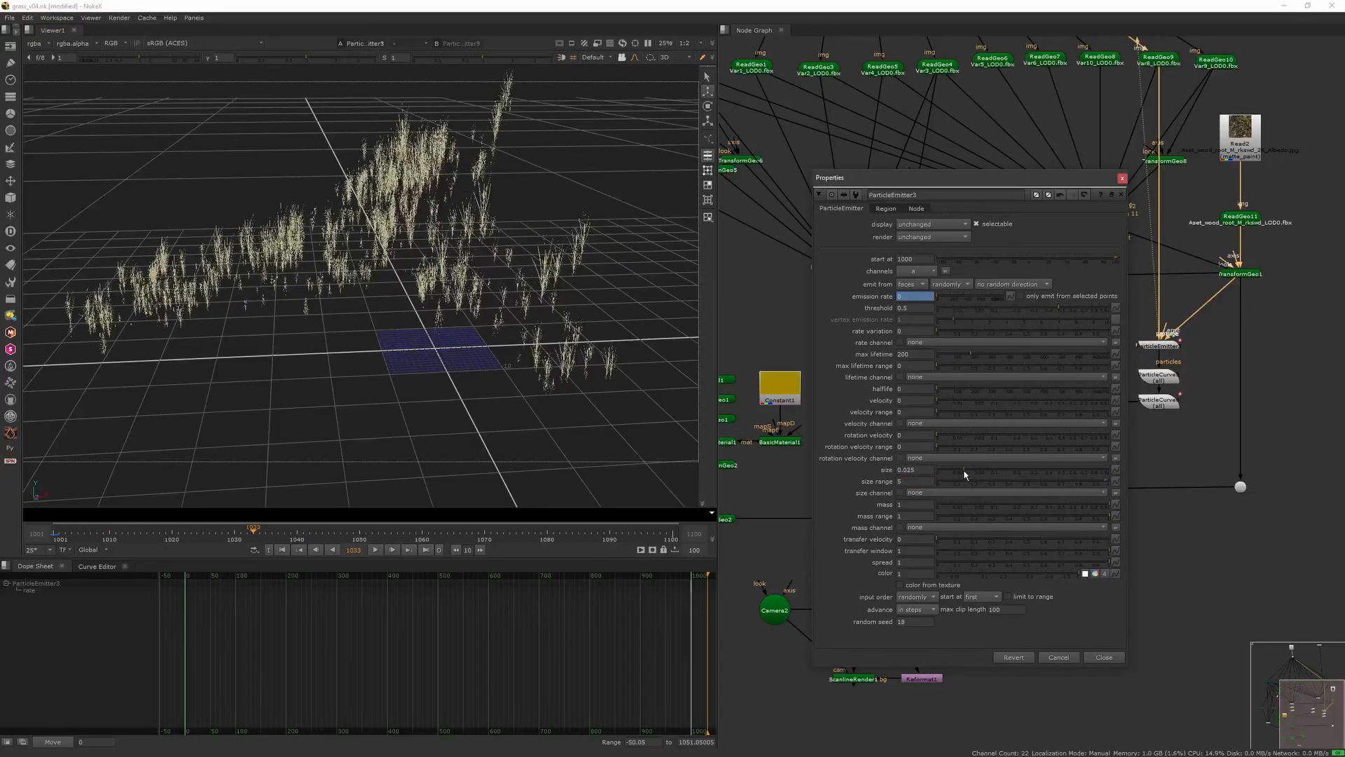
pyautogui.moveTo(964, 469); pyautogui.dragTo(965, 471)
# - Set ParticleEmitter3's rotation velocity to 0.2 after checking the timeline, and close its properties
pyautogui.click(299, 550)
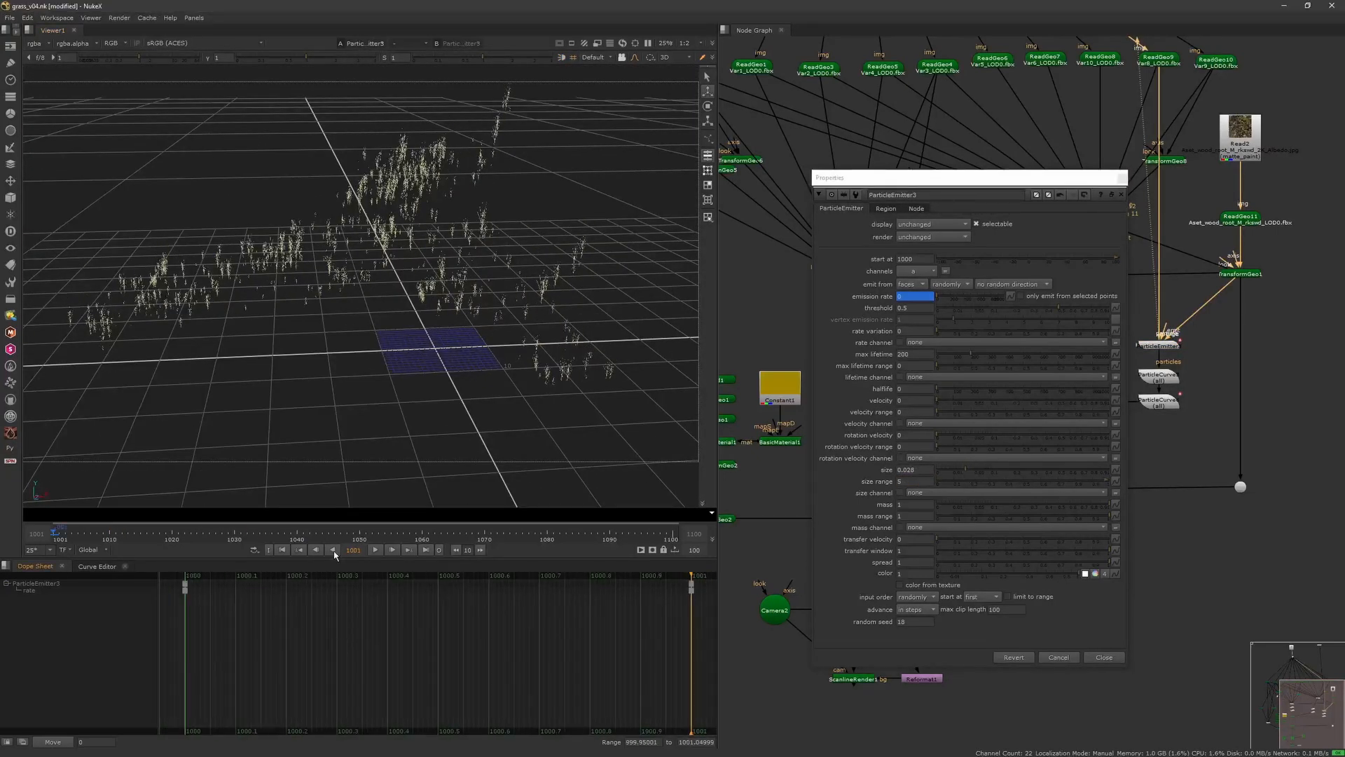
pyautogui.click(333, 549)
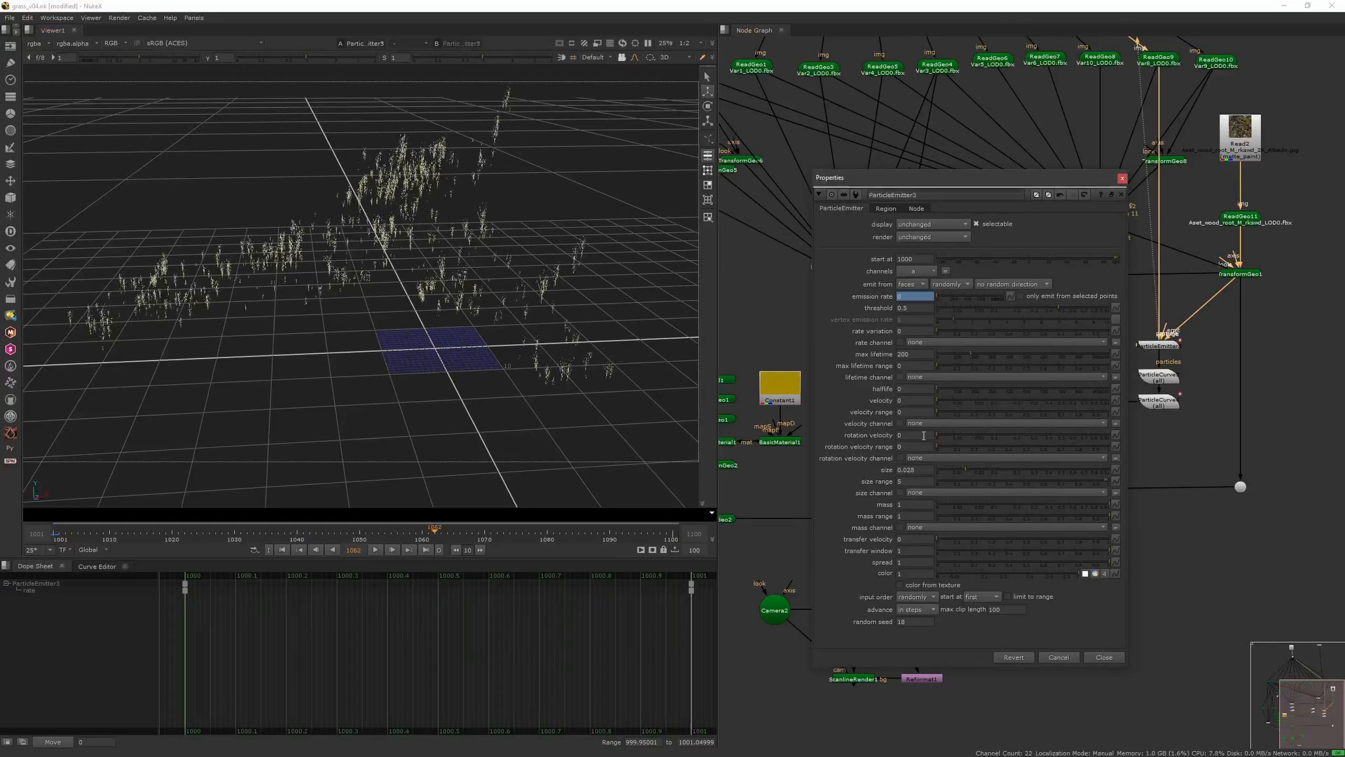
pyautogui.write('0.2')
pyautogui.press('Return')
pyautogui.click(1122, 179)
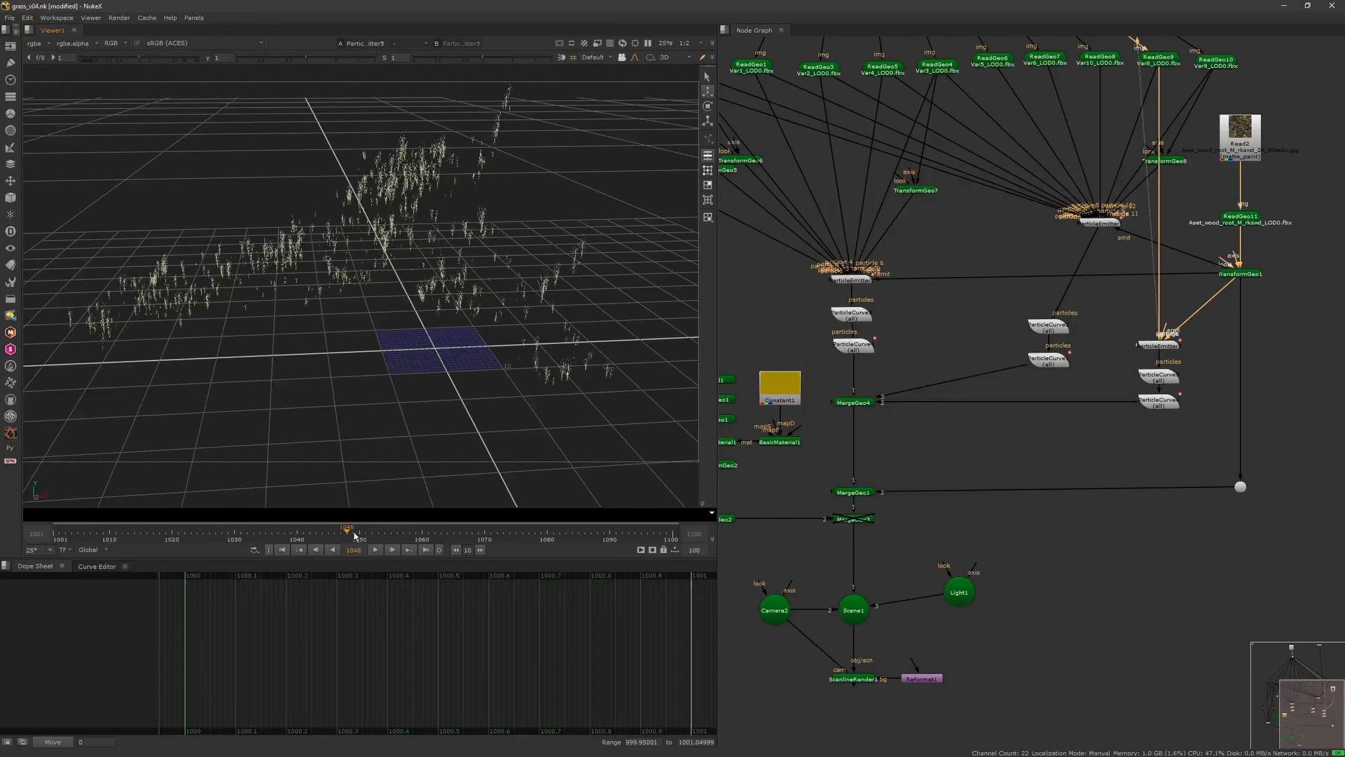
# - Open ParticleCurve6 and examine the growth of its particles from the first frame to frame 1077
pyautogui.click(283, 550)
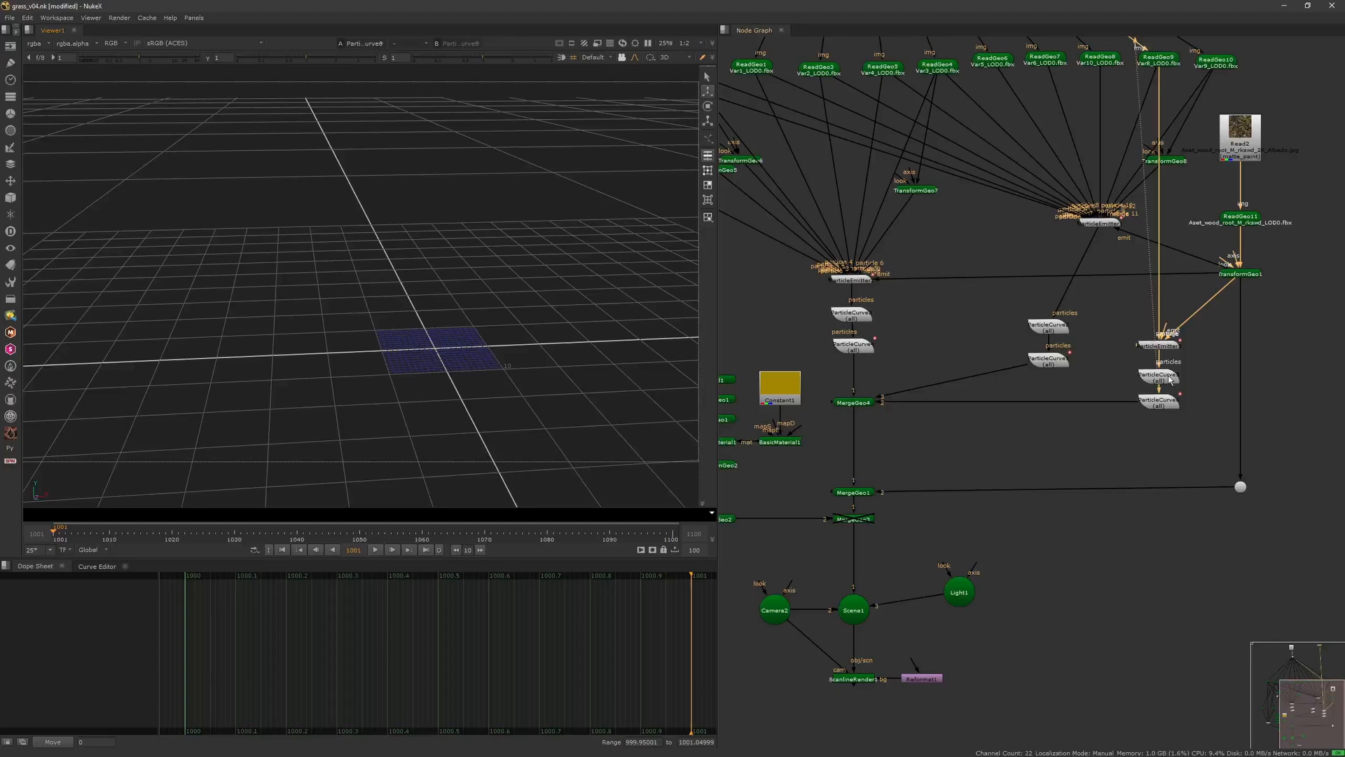
pyautogui.moveTo(1161, 381); pyautogui.dragTo(1161, 374)
pyautogui.doubleClick(1165, 405)
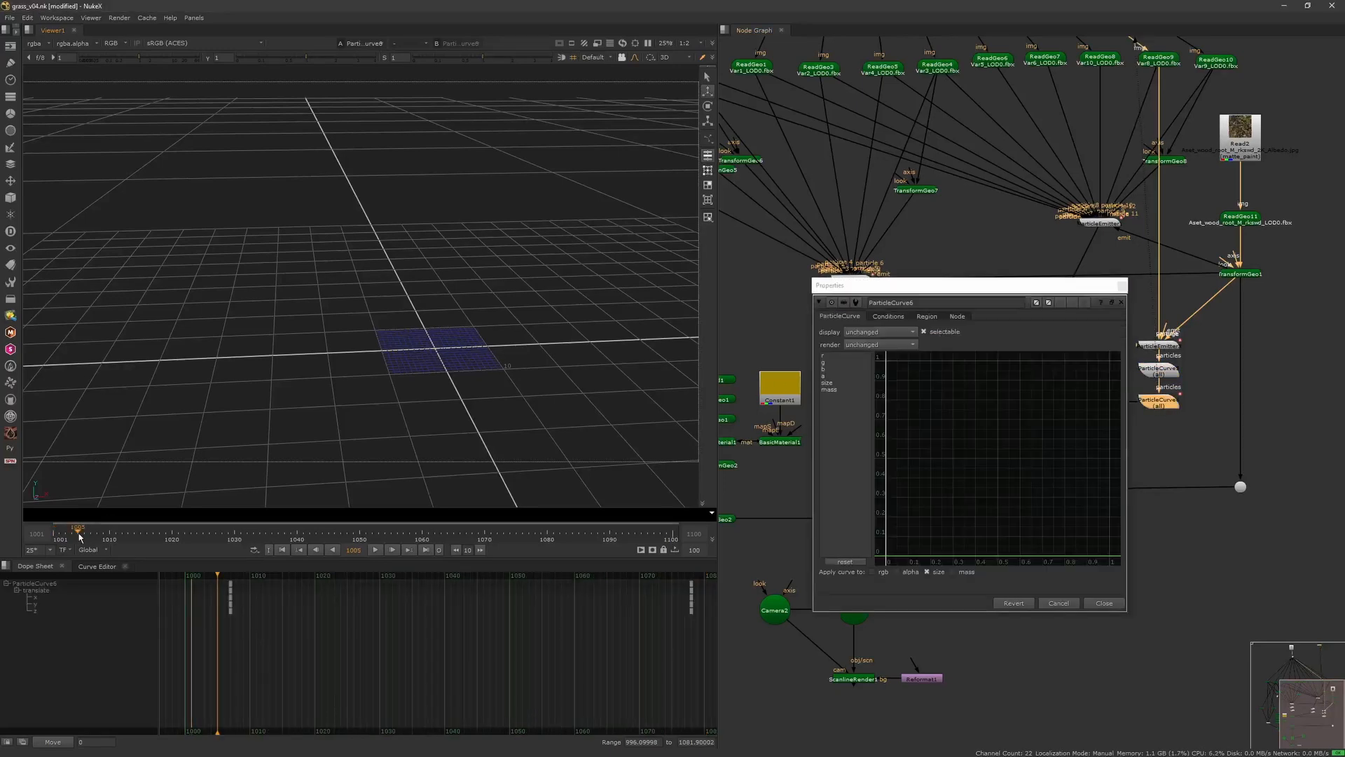
pyautogui.click(616, 541)
pyautogui.moveTo(615, 541); pyautogui.dragTo(531, 550)
pyautogui.keyDown('ctrl'); pyautogui.moveTo(458, 419); pyautogui.dragTo(502, 422); pyautogui.keyUp('ctrl')
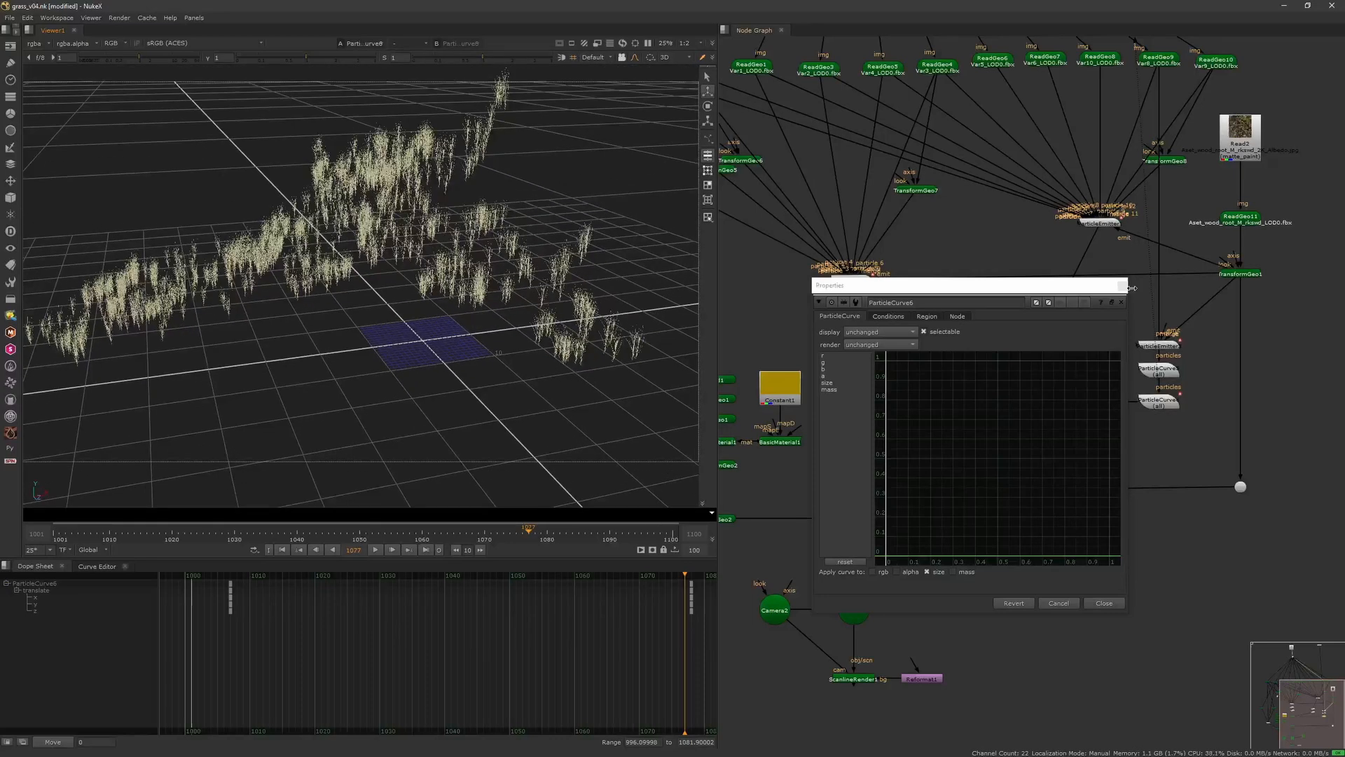
pyautogui.click(1123, 285)
# - Extract the upper ParticleCurve node from the ParticleEmitter3 branch and display ParticleCurve6 in the viewer
pyautogui.moveTo(1159, 346); pyautogui.dragTo(1160, 330)
pyautogui.press('1')
pyautogui.click(1159, 370)
pyautogui.hotkey('ctrl', 'shift', 'x')
pyautogui.click(1159, 402)
pyautogui.press('1')
pyautogui.click(1115, 423)
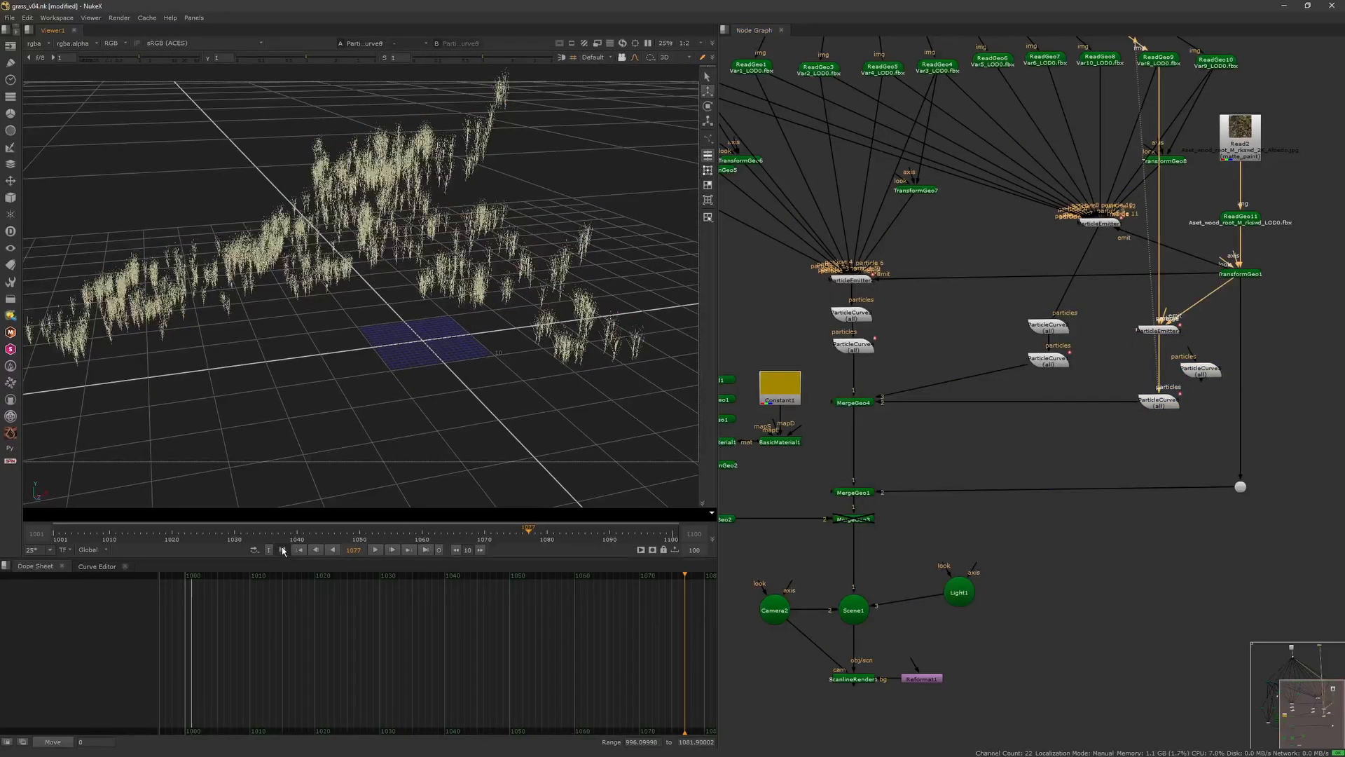
# - Open ParticleCurve6 and inspect its size curve from the first frame to frame 1007
pyautogui.click(281, 550)
pyautogui.doubleClick(1159, 403)
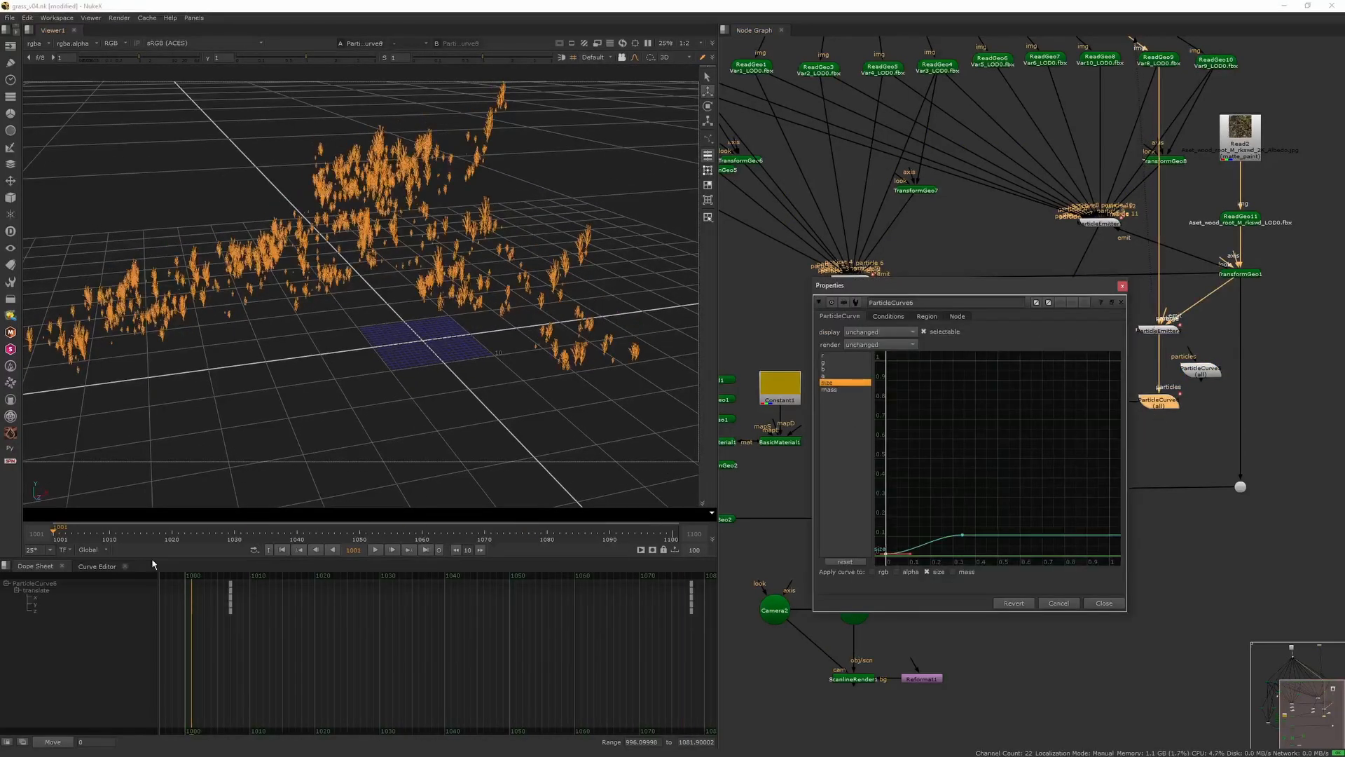
pyautogui.moveTo(491, 541); pyautogui.dragTo(56, 540)
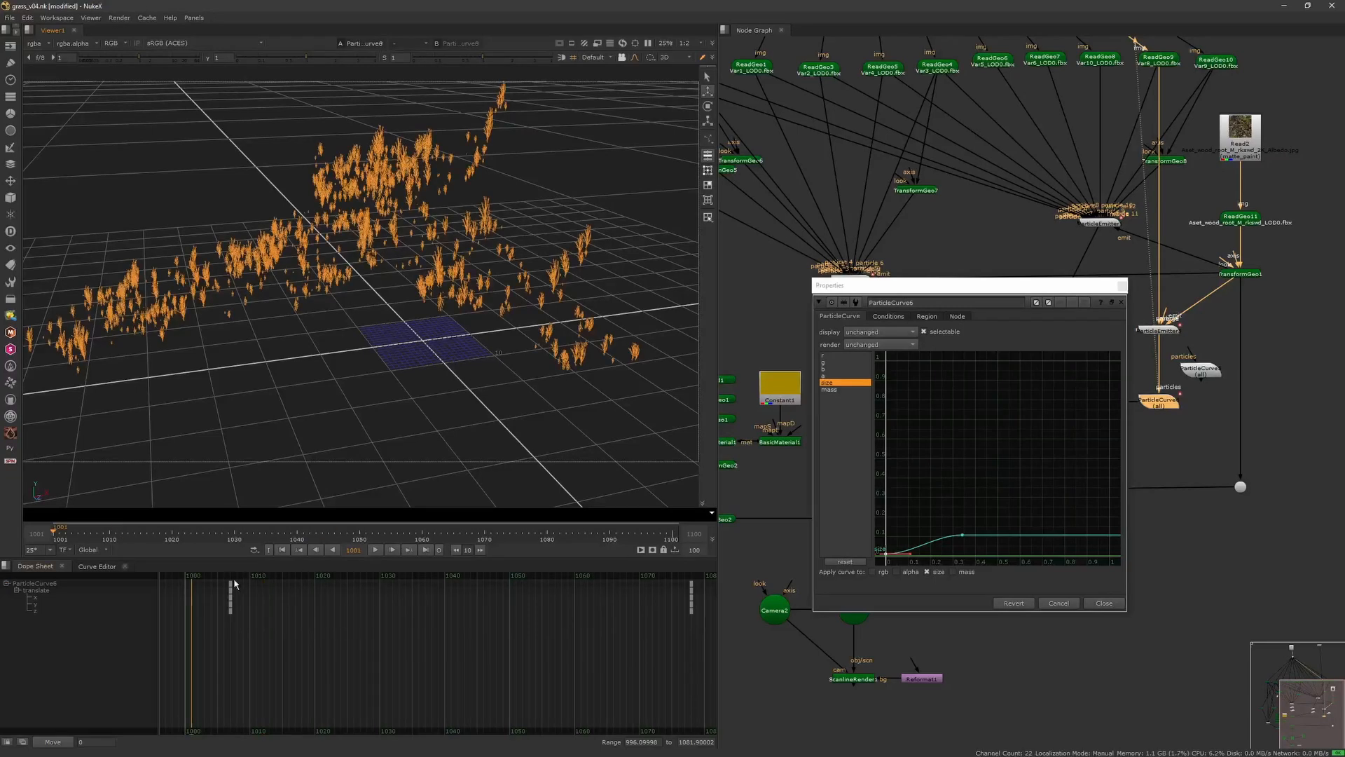
pyautogui.moveTo(442, 583); pyautogui.dragTo(230, 586)
pyautogui.moveTo(912, 540); pyautogui.dragTo(931, 477, button='middle')
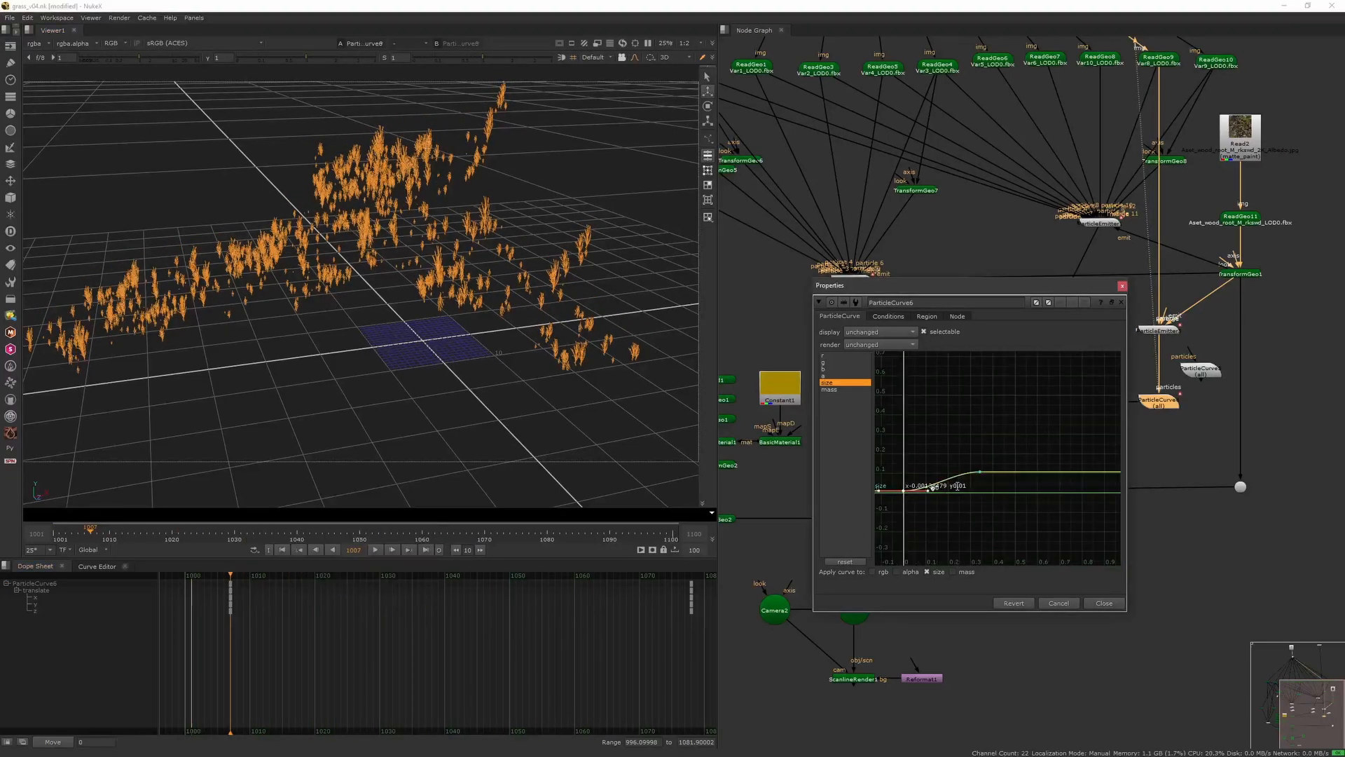
# - Set the start point of ParticleCurve6's size curve to 0 and its end point to about 0.108, checking the region and timeline
pyautogui.click(927, 316)
pyautogui.moveTo(103, 531); pyautogui.dragTo(522, 527)
pyautogui.click(656, 427)
pyautogui.click(839, 316)
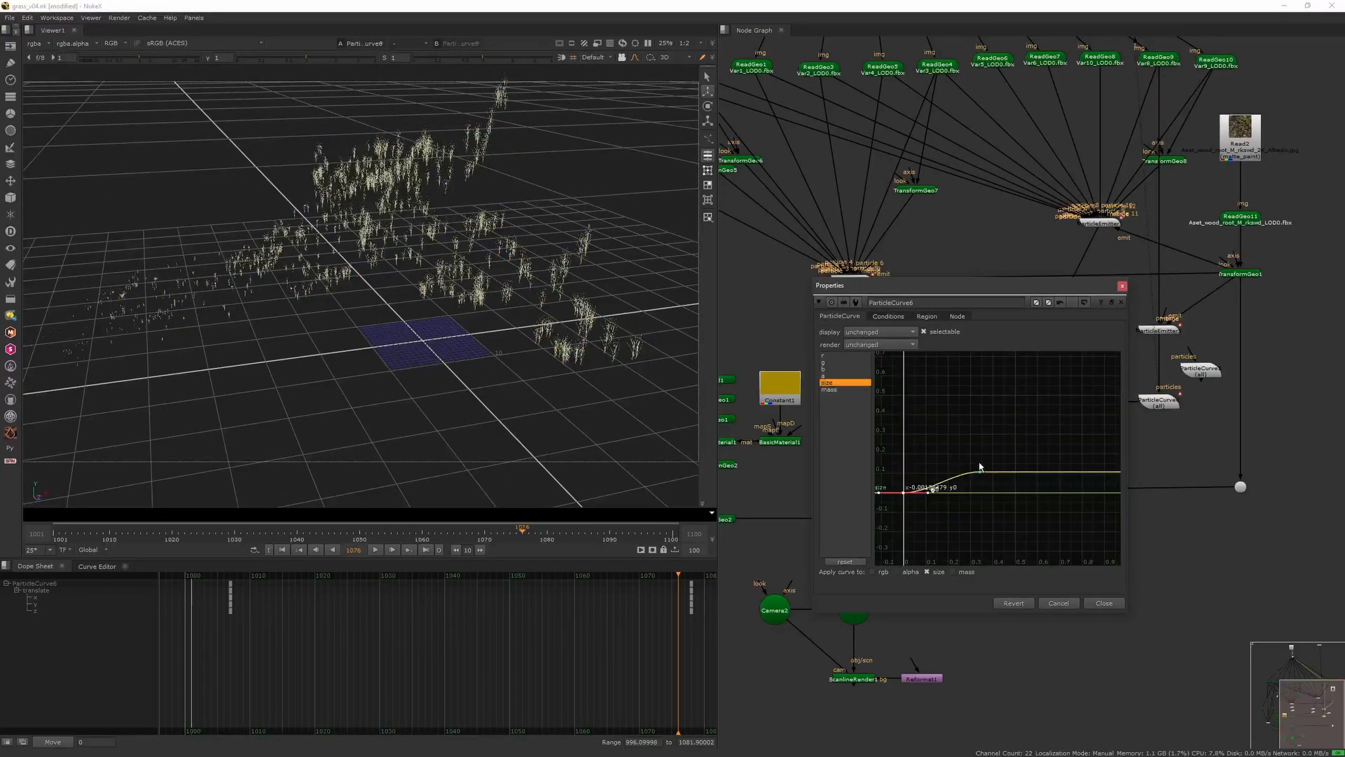
pyautogui.moveTo(979, 466)
pyautogui.mouseDown()
pyautogui.moveTo(979, 446)
pyautogui.moveTo(979, 470)
pyautogui.mouseUp()
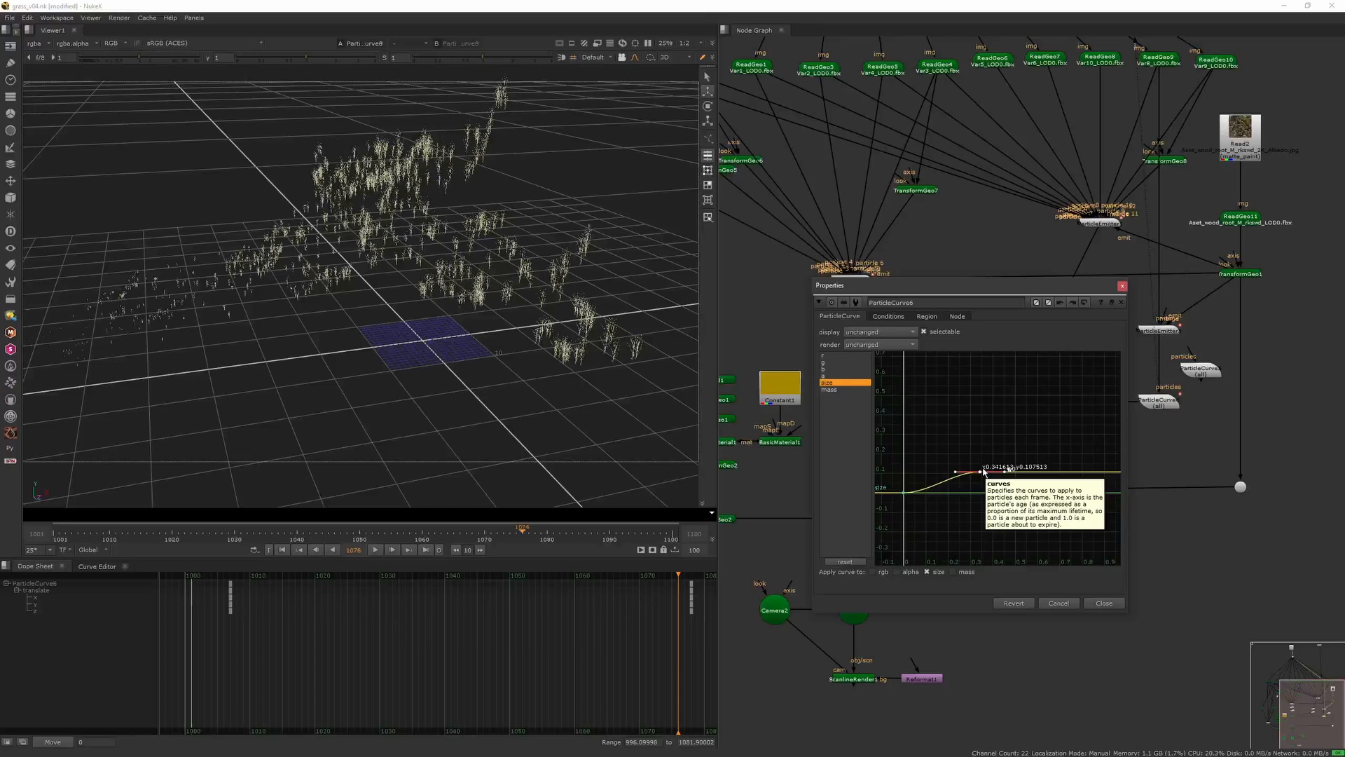
pyautogui.moveTo(110, 531); pyautogui.dragTo(266, 531)
pyautogui.click(926, 316)
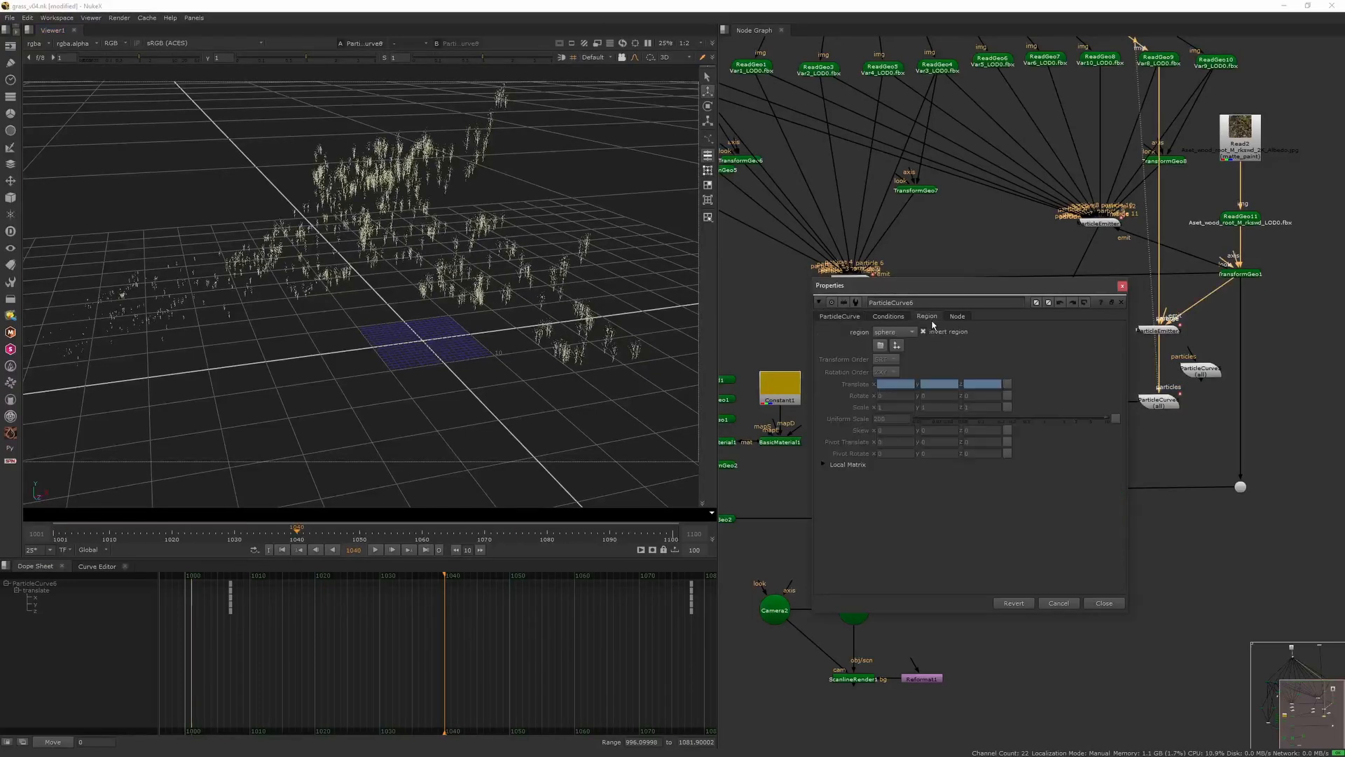
pyautogui.click(1122, 286)
# - Reopen ParticleCurve6, set the y value of its size curve's start point to 0, and close the properties
pyautogui.doubleClick(1157, 400)
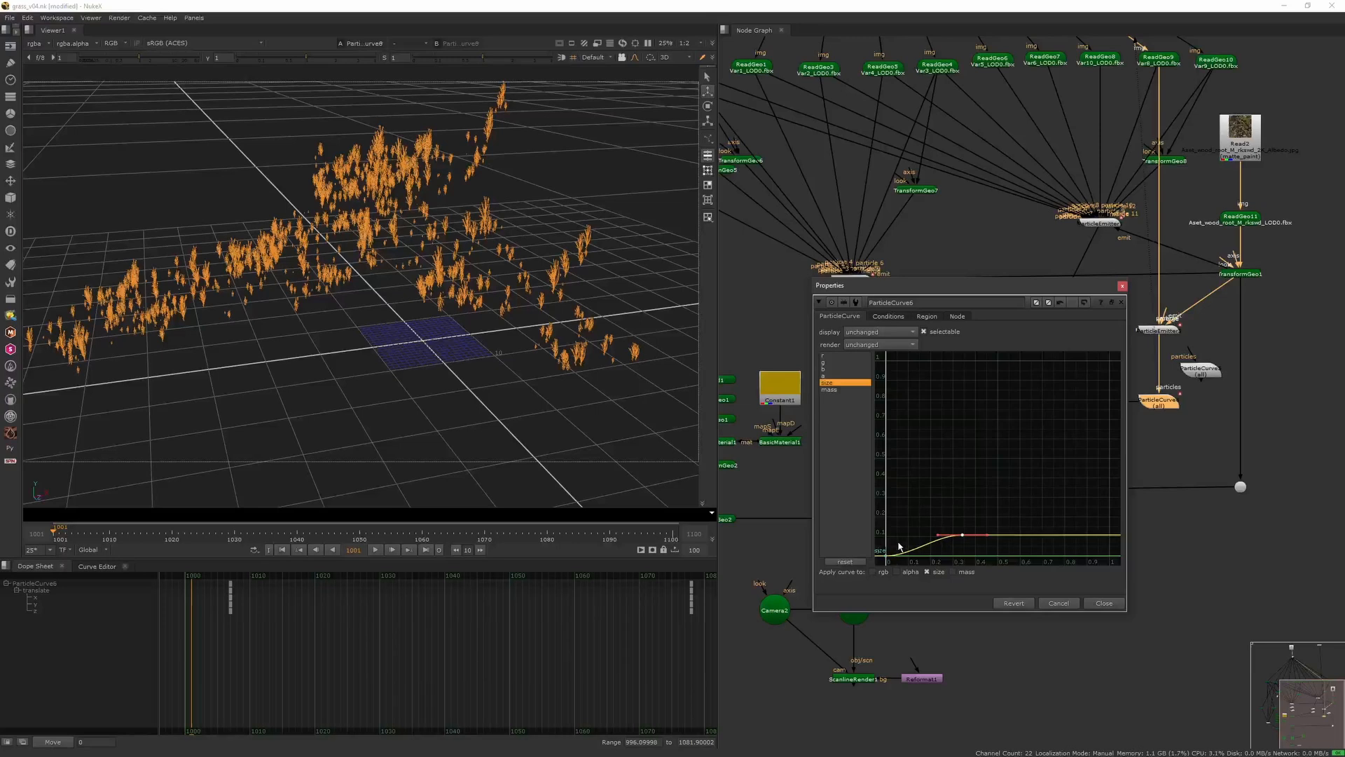
pyautogui.moveTo(900, 545); pyautogui.dragTo(927, 452, button='middle')
pyautogui.click(374, 550)
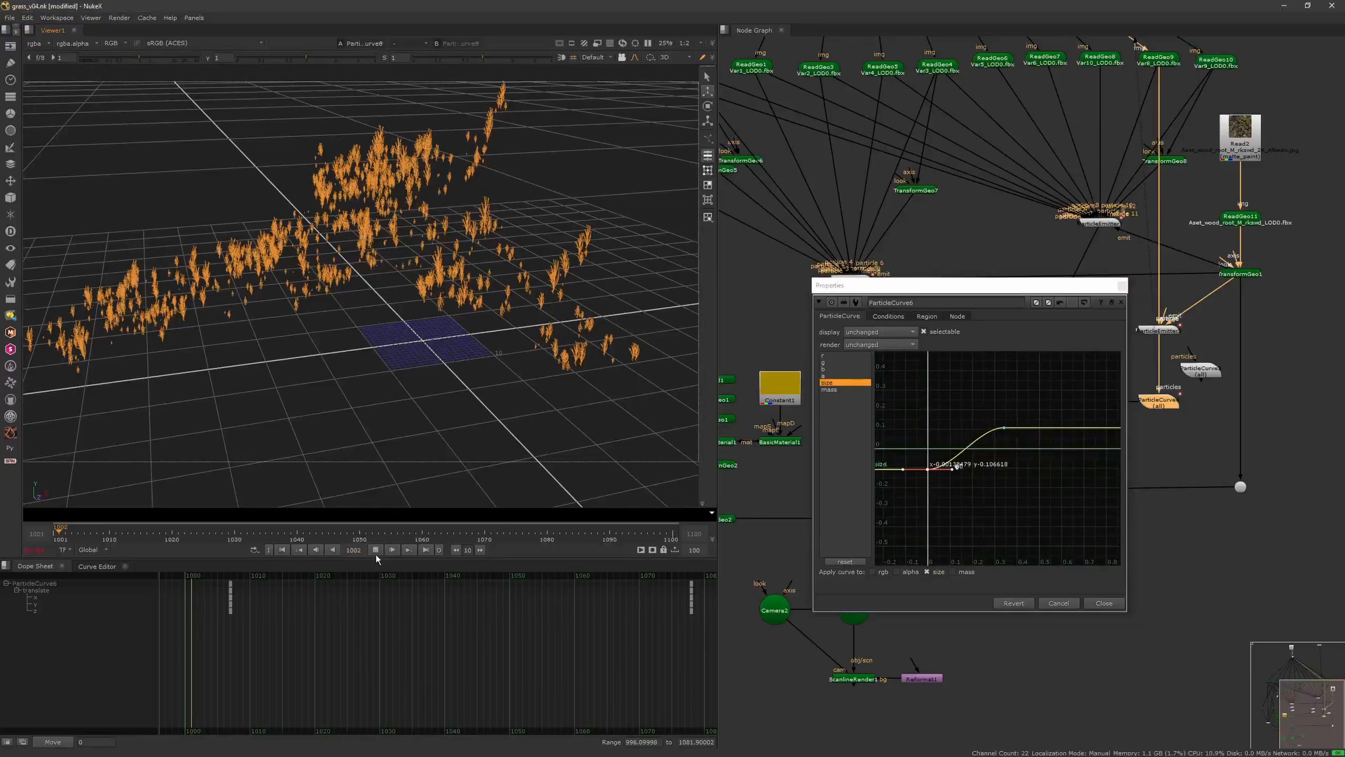
pyautogui.click(283, 550)
pyautogui.doubleClick(990, 464)
pyautogui.write('0')
pyautogui.press('Return')
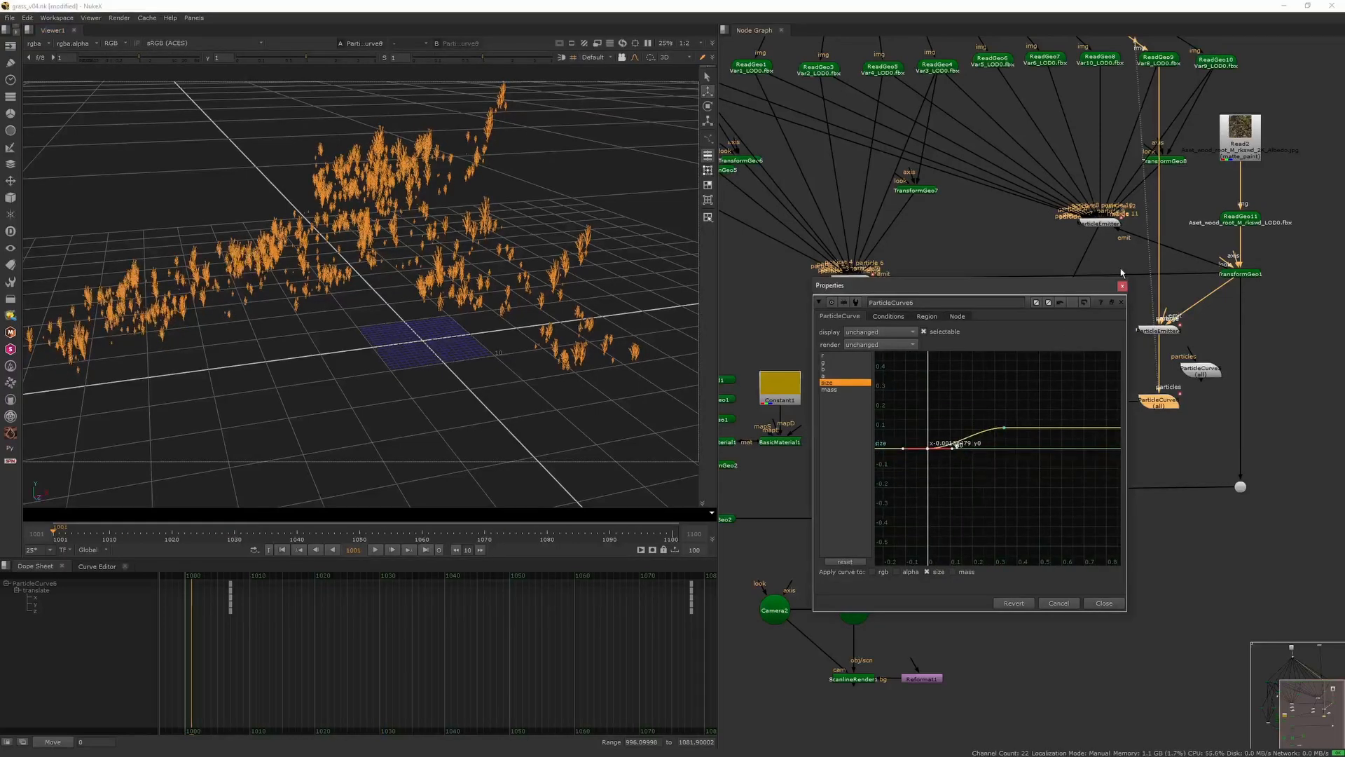
pyautogui.click(1122, 286)
# - Reinsert the extracted ParticleCurve node between ParticleEmitter3 and ParticleCurve6, and play back the growth
pyautogui.click(1145, 311)
pyautogui.moveTo(1174, 364); pyautogui.dragTo(1159, 363)
pyautogui.click(376, 549)
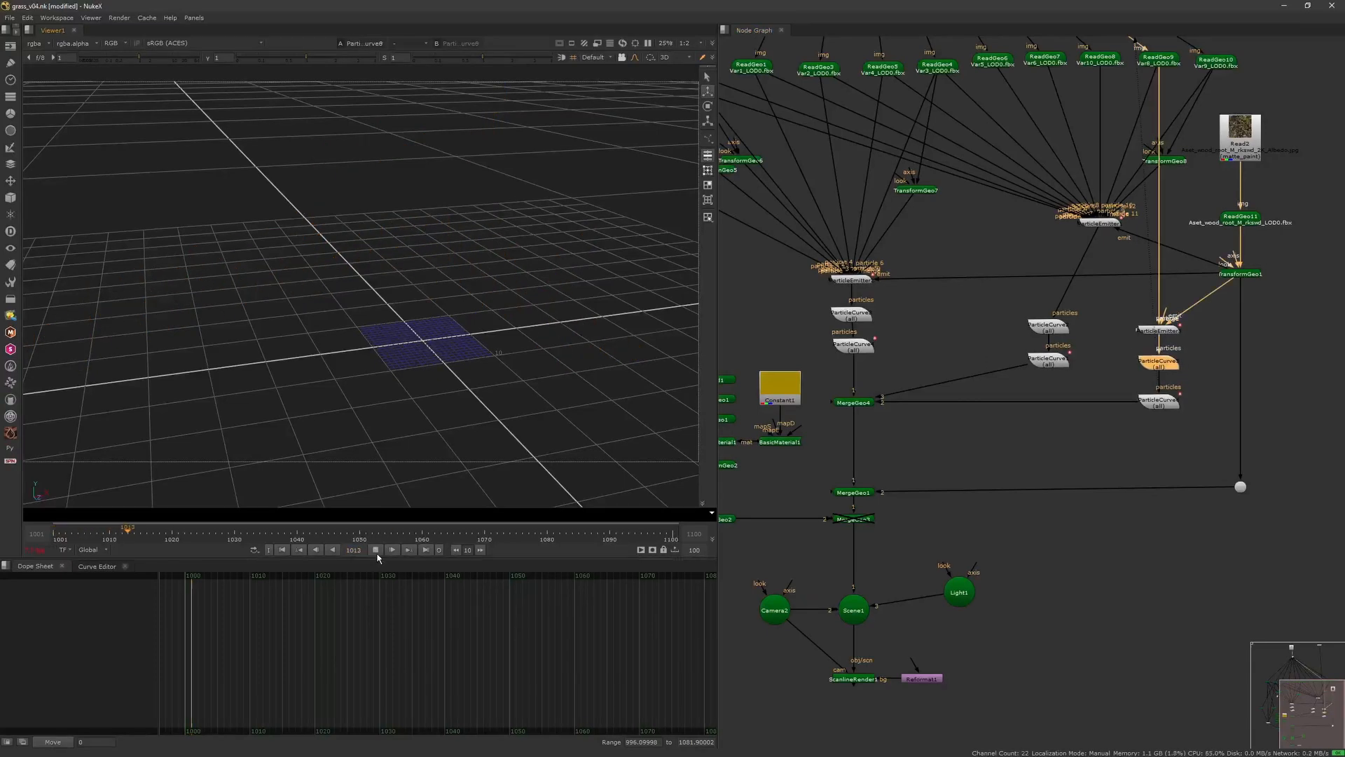
pyautogui.click(376, 550)
# - Lower the end point of ParticleCurve6's size curve to about 0.047 and close the properties
pyautogui.doubleClick(1160, 403)
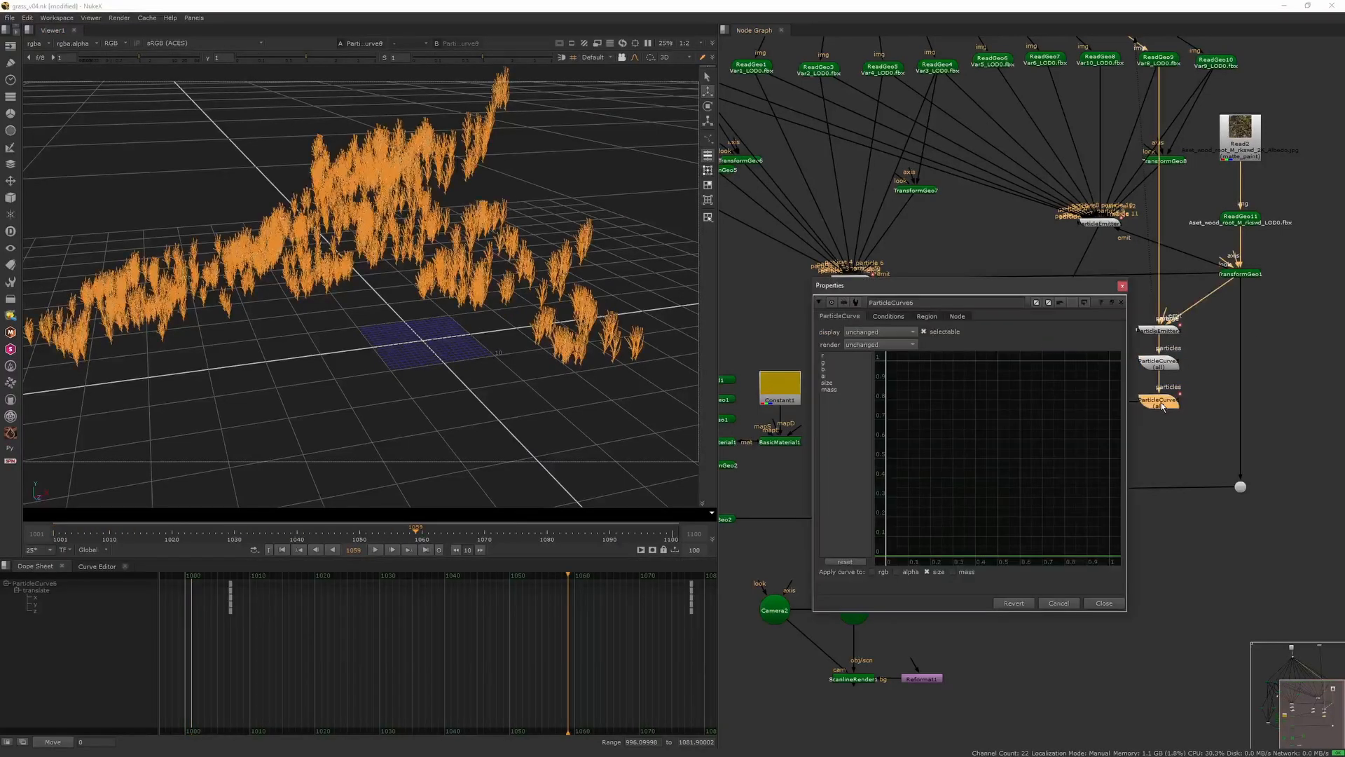
pyautogui.moveTo(960, 536); pyautogui.dragTo(960, 547)
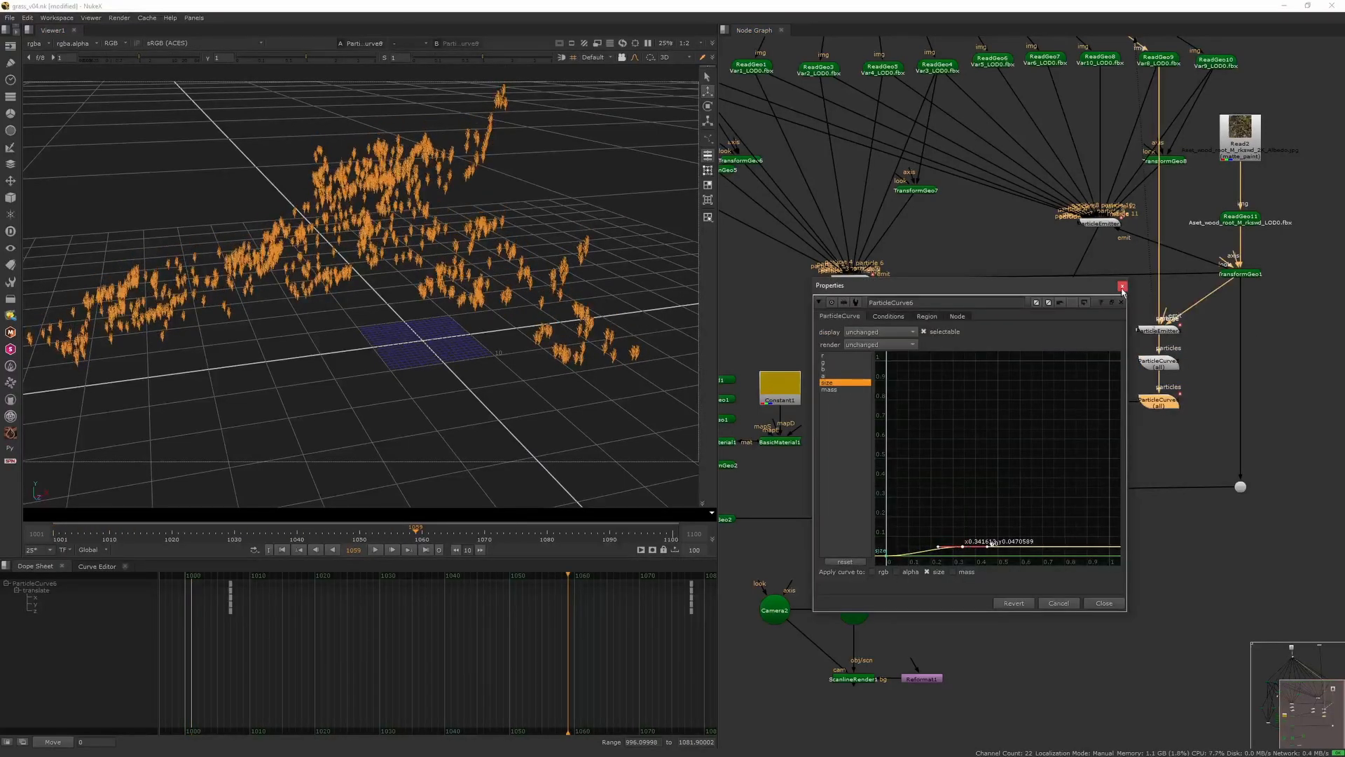
pyautogui.click(1122, 286)
# - Duplicate the ParticleEmitter3 branch with both of its ParticleCurve nodes and place the copy beside the original
pyautogui.click(1113, 340)
pyautogui.moveTo(1113, 340); pyautogui.dragTo(1047, 352, button='middle')
pyautogui.moveTo(1055, 319); pyautogui.dragTo(1125, 426)
pyautogui.moveTo(1108, 342); pyautogui.dragTo(1173, 285)
pyautogui.hotkey('ctrl', 'c')
pyautogui.click(1125, 376)
pyautogui.hotkey('ctrl', 'v')
pyautogui.moveTo(1030, 343); pyautogui.dragTo(1058, 381, button='middle')
pyautogui.moveTo(1058, 382); pyautogui.dragTo(900, 117)
# - Move the ParticleEmitter1 branch away from the duplicated branches and connect the copied emitter to ReadGeo10
pyautogui.moveTo(982, 253); pyautogui.dragTo(1051, 421)
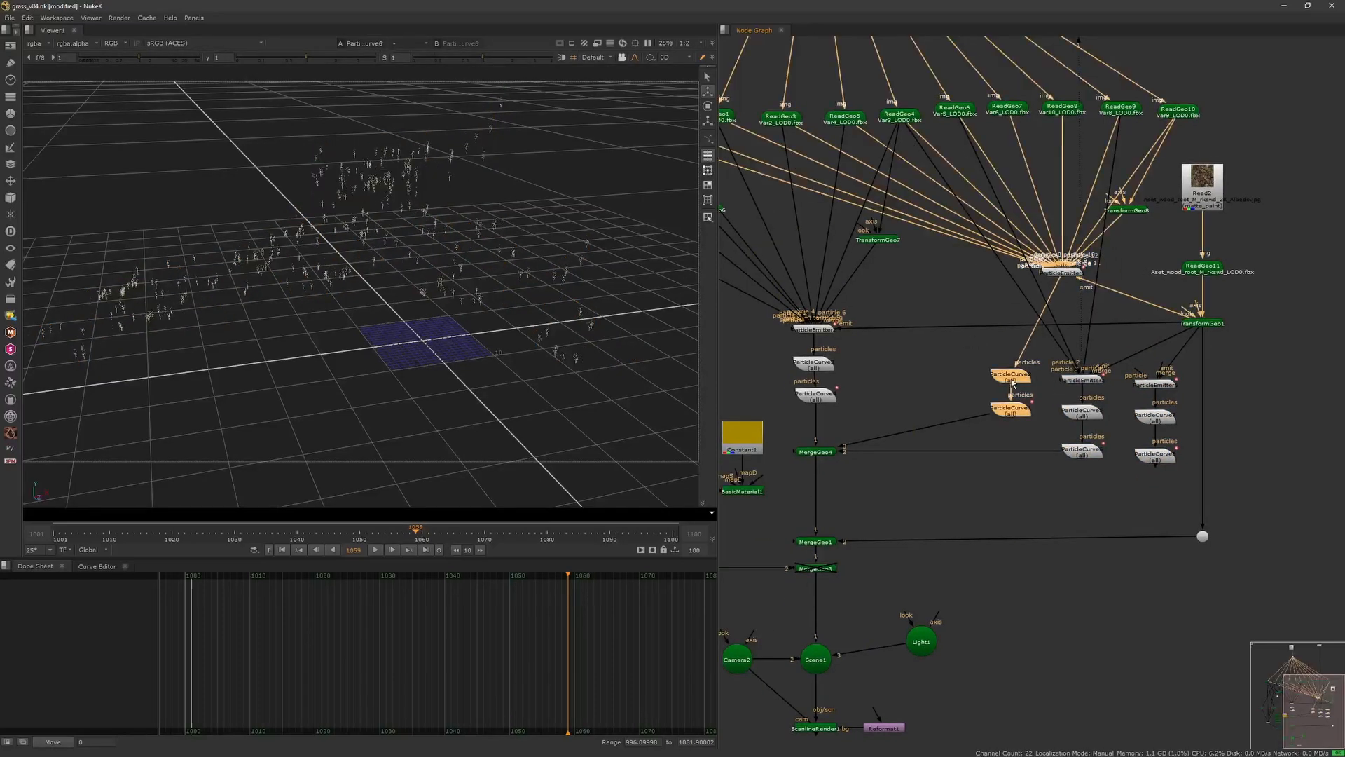
pyautogui.moveTo(1011, 378); pyautogui.dragTo(962, 375)
pyautogui.moveTo(1013, 269); pyautogui.dragTo(961, 301)
pyautogui.click(1006, 370)
pyautogui.moveTo(1154, 379); pyautogui.dragTo(1158, 145)
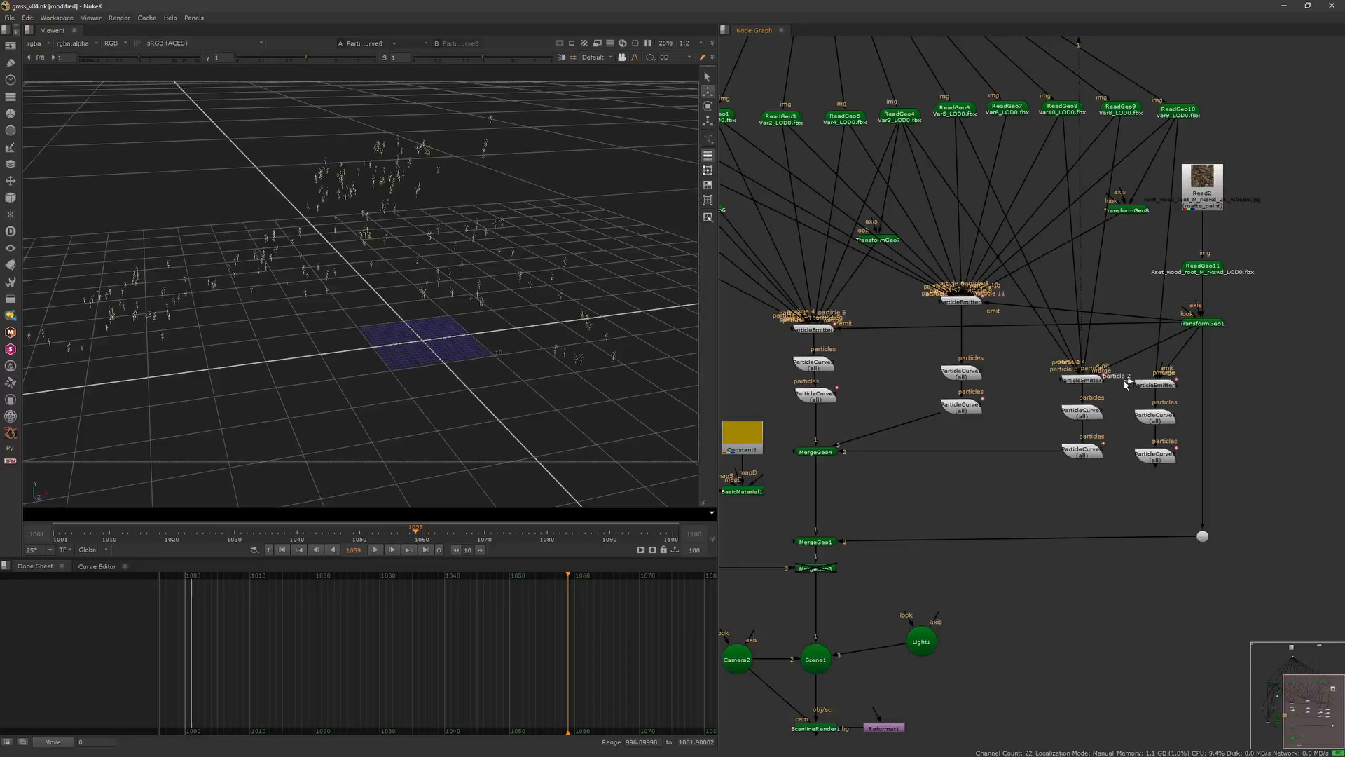
# - Add a copy of MergeGeo4 that merges the ParticleCurve6 branch with the duplicated branch
pyautogui.click(817, 452)
pyautogui.hotkey('ctrl', 'c')
pyautogui.click(1029, 484)
pyautogui.hotkey('ctrl', 'v')
pyautogui.moveTo(1037, 485); pyautogui.dragTo(1142, 455)
pyautogui.click(1062, 483)
# - Check the size curve of ParticleCurve8, change the random seed of the duplicated emitter, and close its properties
pyautogui.doubleClick(1143, 456)
pyautogui.click(827, 437)
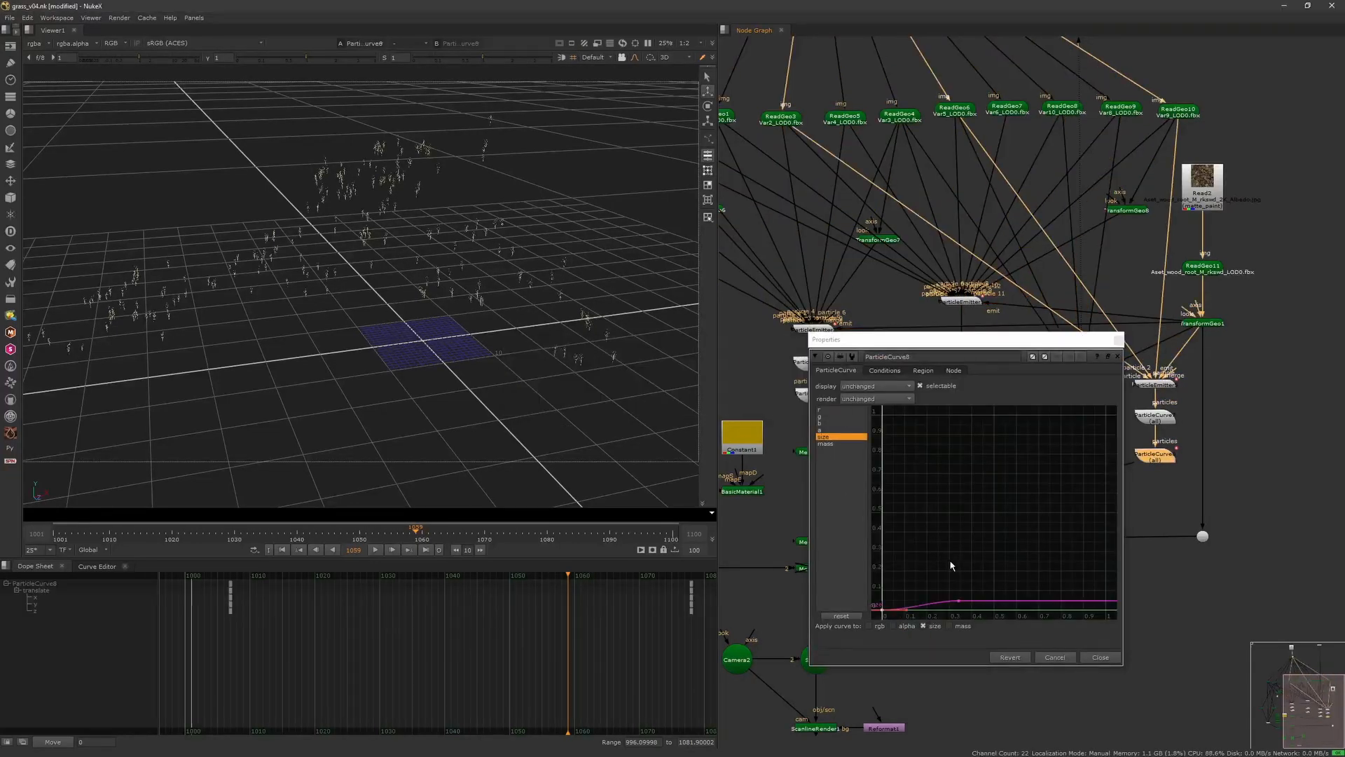
pyautogui.moveTo(957, 605); pyautogui.dragTo(978, 506, button='middle')
pyautogui.doubleClick(1155, 384)
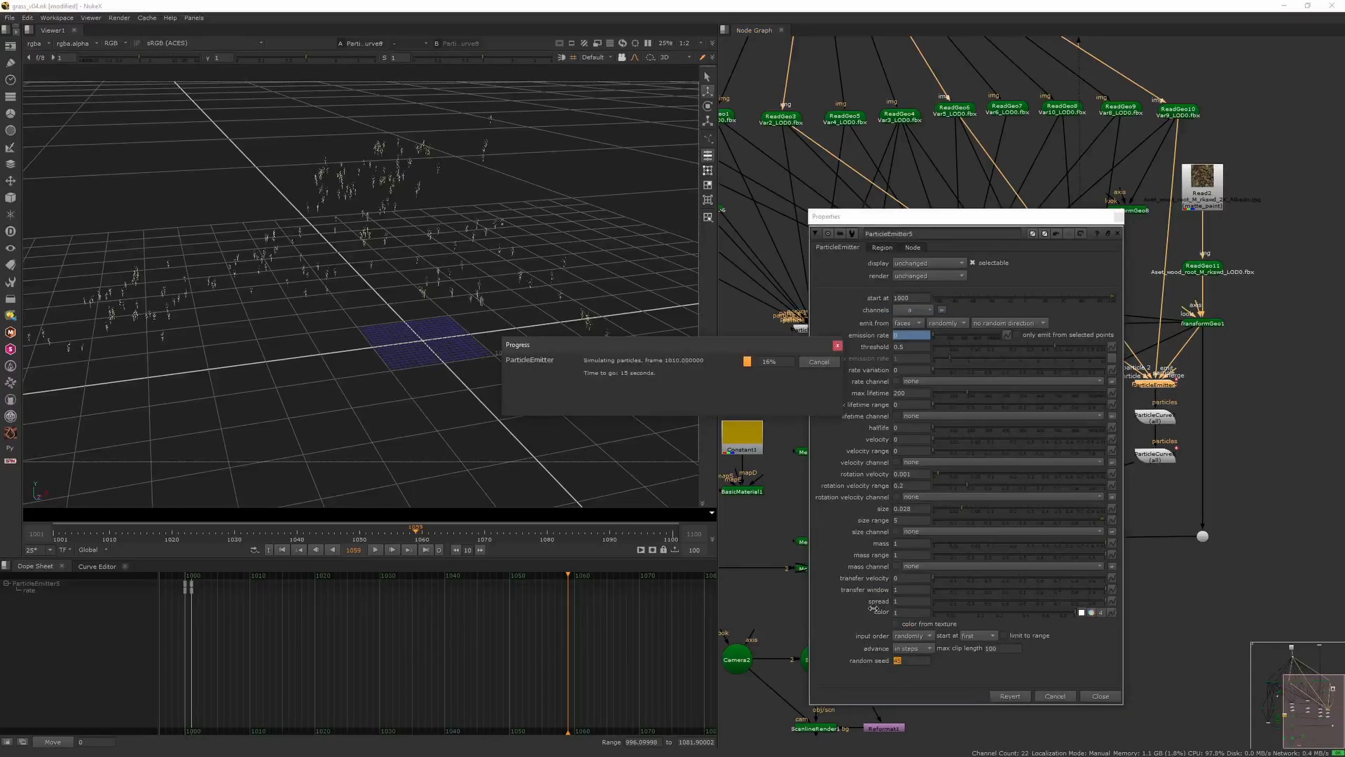
pyautogui.click(1118, 217)
# - Display the new MergeGeo node of the two duplicate branches in the viewer
pyautogui.click(1083, 480)
pyautogui.press('1')
pyautogui.click(1117, 495)
# - Shift ParticleCurve8's translate keyframes 4 frames earlier than those of ParticleCurve6, return to the first frame, and close both nodes' properties
pyautogui.doubleClick(1153, 456)
pyautogui.moveTo(1037, 340); pyautogui.dragTo(958, 123)
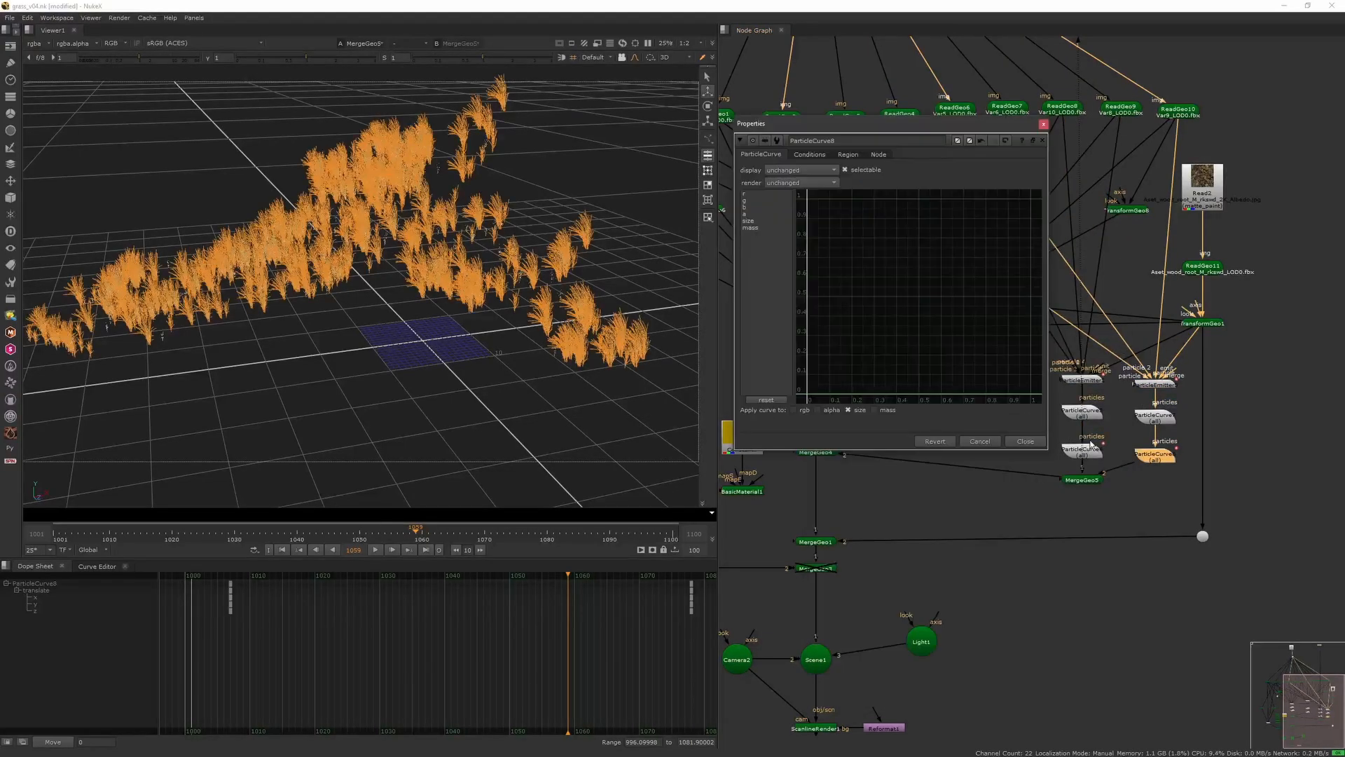
pyautogui.doubleClick(1083, 451)
pyautogui.moveTo(209, 682); pyautogui.dragTo(700, 624)
pyautogui.click(231, 634)
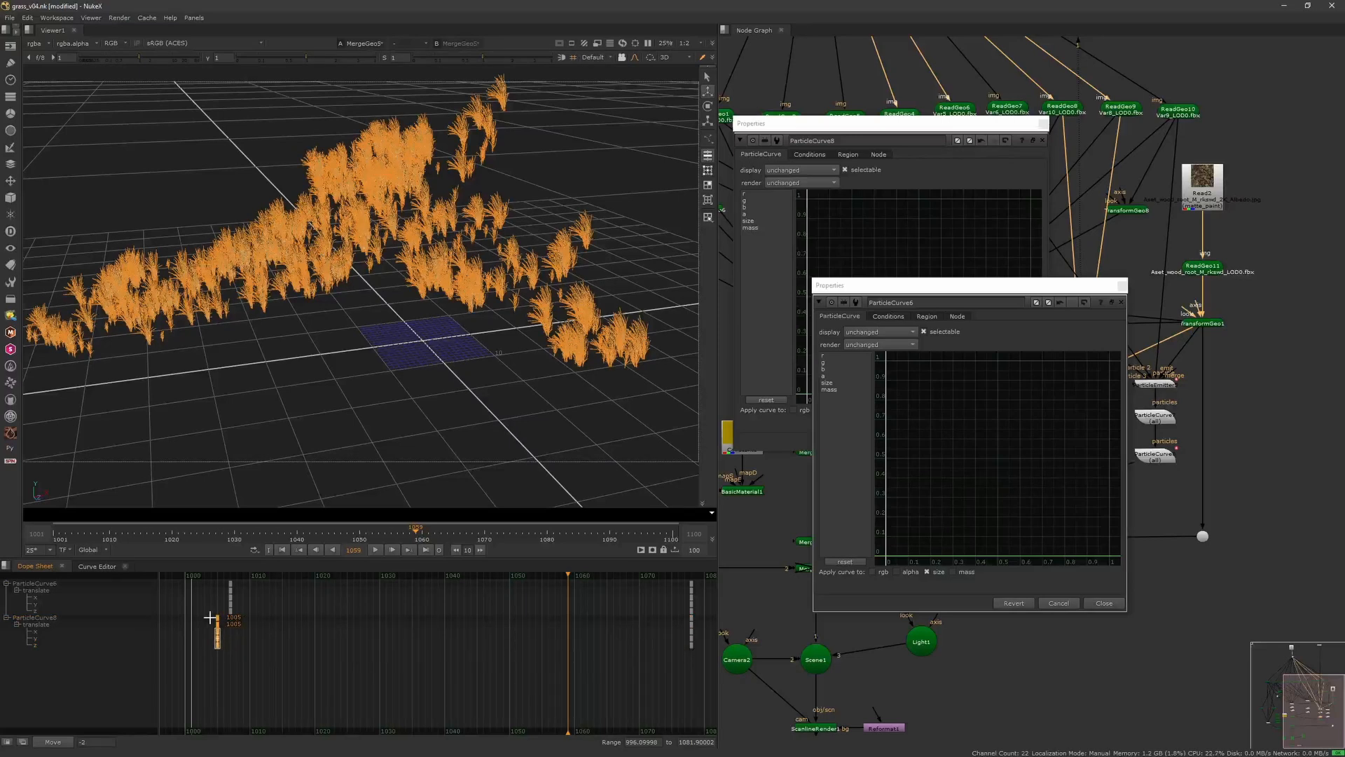
pyautogui.moveTo(209, 617); pyautogui.dragTo(667, 621)
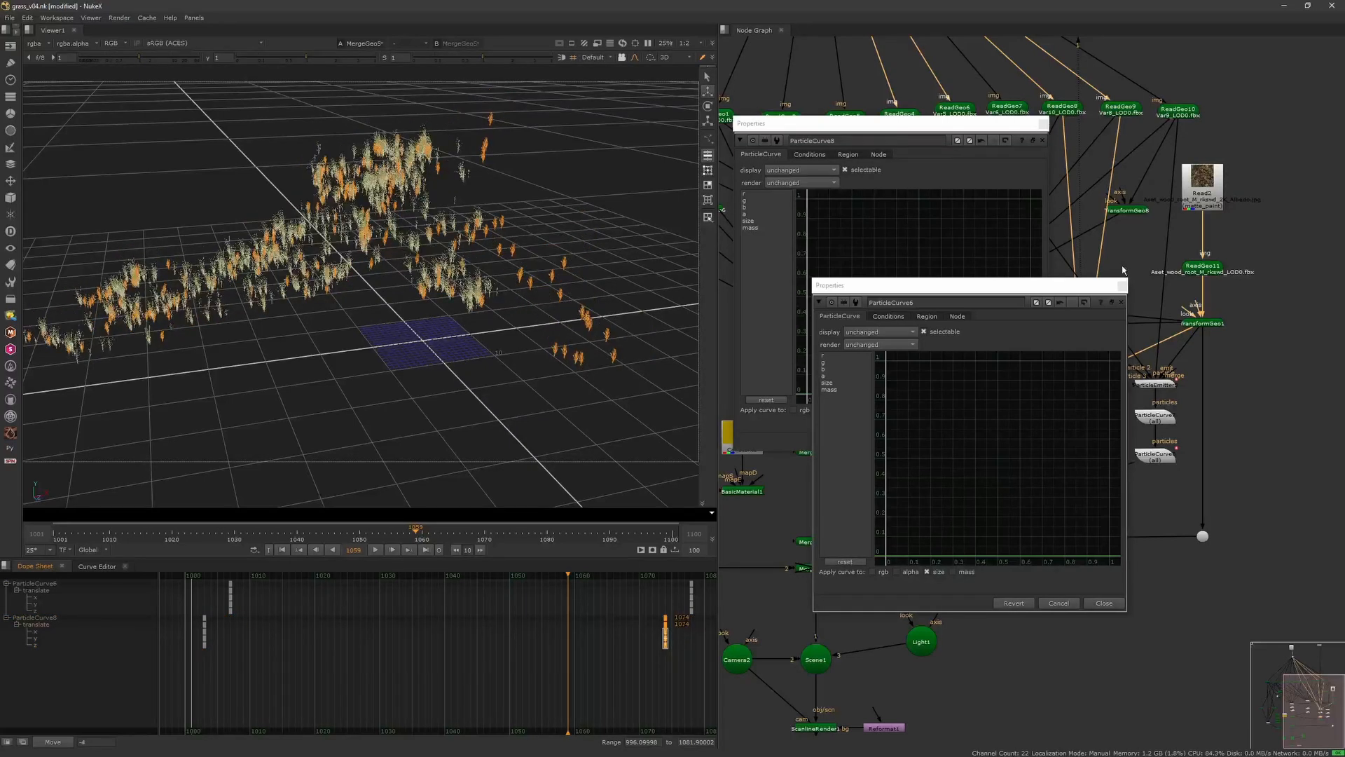
pyautogui.click(283, 550)
pyautogui.click(1044, 124)
pyautogui.click(1122, 285)
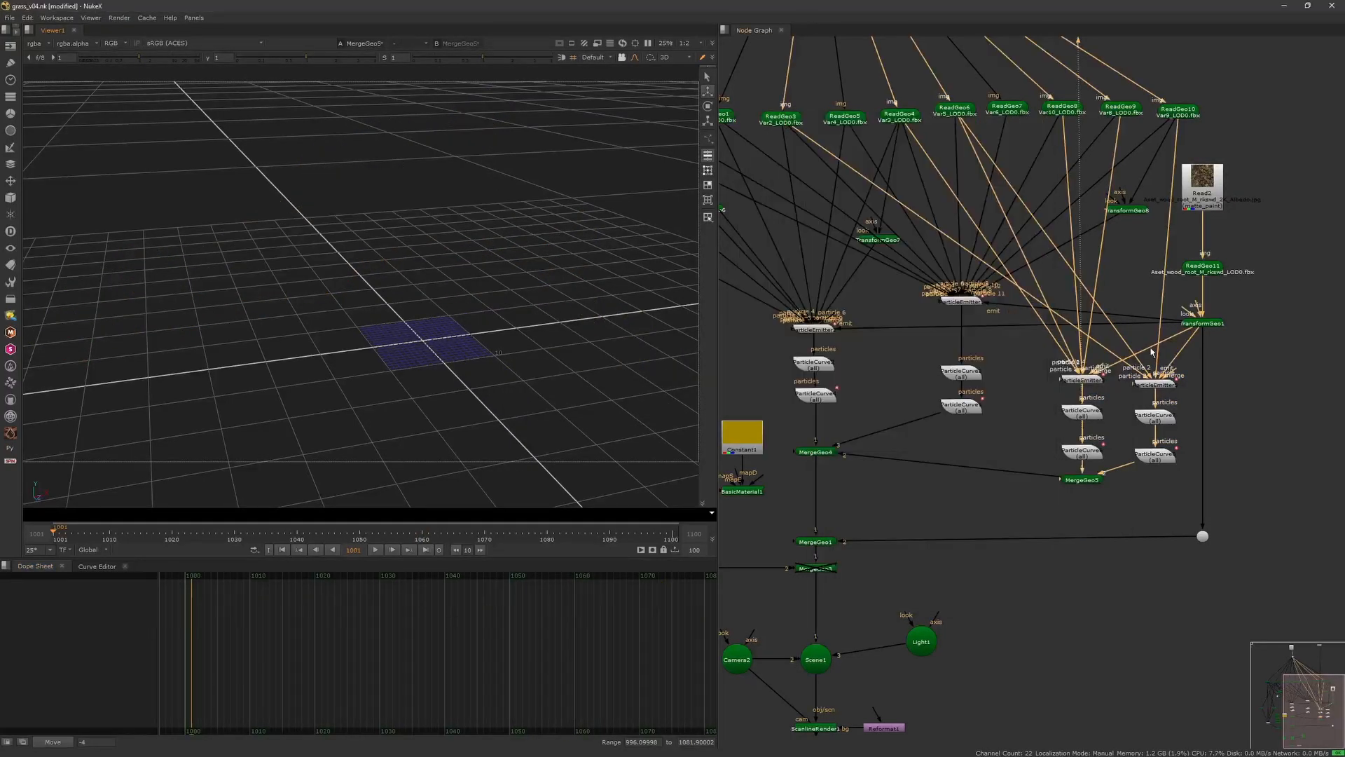
# - Open ParticleCurve8 and adjust the end point of its size curve to about 0.047
pyautogui.doubleClick(1151, 456)
pyautogui.moveTo(881, 348); pyautogui.dragTo(937, 275, button='middle')
pyautogui.keyDown('alt'); pyautogui.moveTo(937, 275); pyautogui.dragTo(928, 255, button='middle'); pyautogui.keyUp('alt')
pyautogui.moveTo(902, 311); pyautogui.dragTo(903, 318)
# - Lower the end point of ParticleCurve6's size curve to about 0.028 and close both curve nodes' properties
pyautogui.doubleClick(1083, 453)
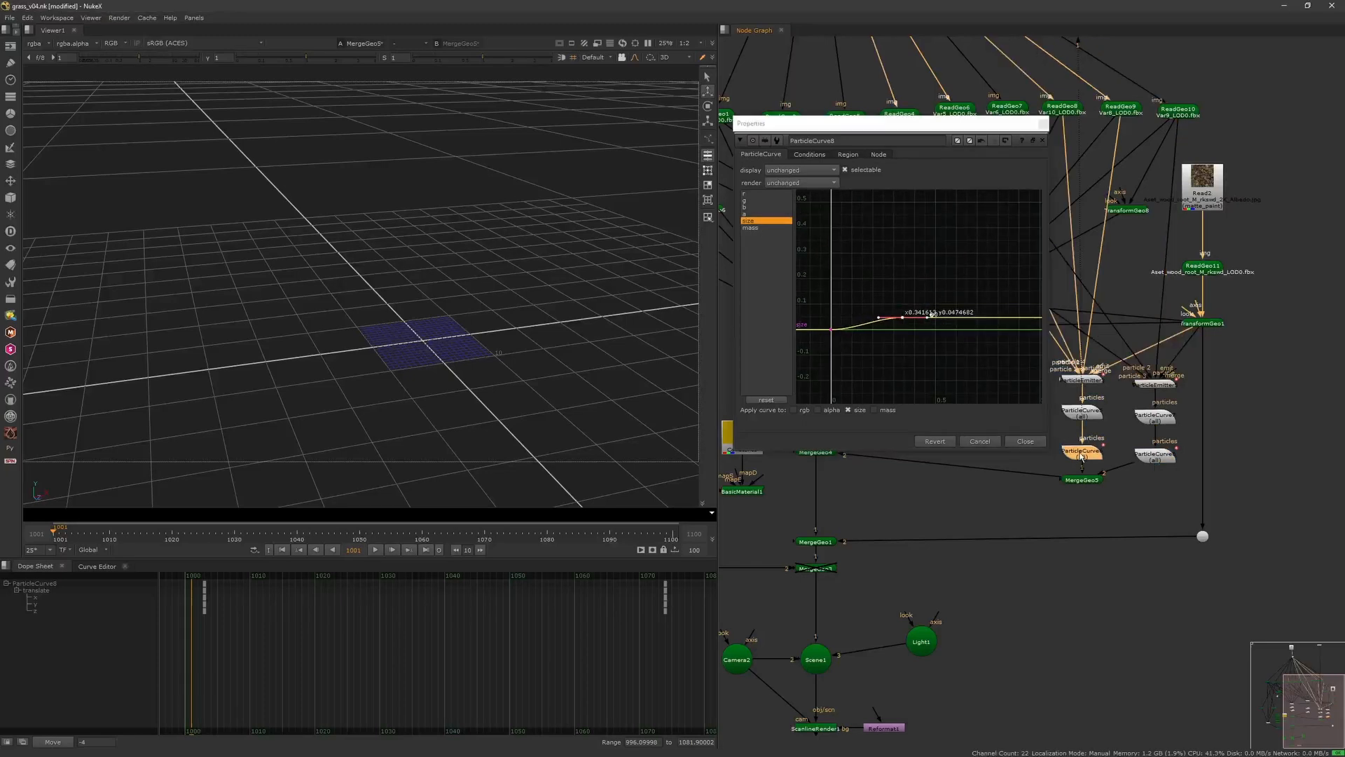
pyautogui.moveTo(954, 511); pyautogui.dragTo(982, 371, button='middle')
pyautogui.moveTo(979, 291); pyautogui.dragTo(546, 147)
pyautogui.moveTo(554, 367); pyautogui.dragTo(555, 374)
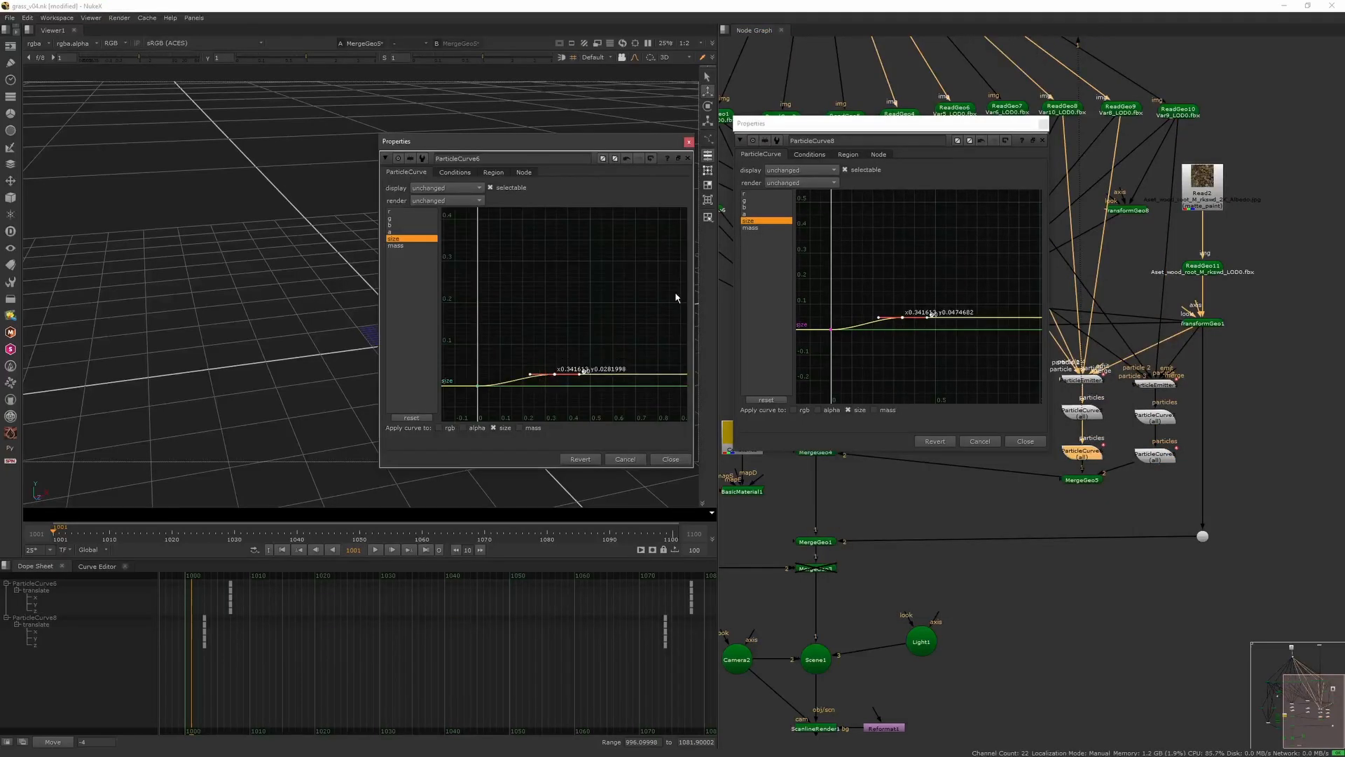
pyautogui.click(689, 142)
pyautogui.click(1043, 124)
# - Save the script as the new version grass_v05.nk and play back the merged grass growth
pyautogui.click(10, 18)
pyautogui.click(70, 95)
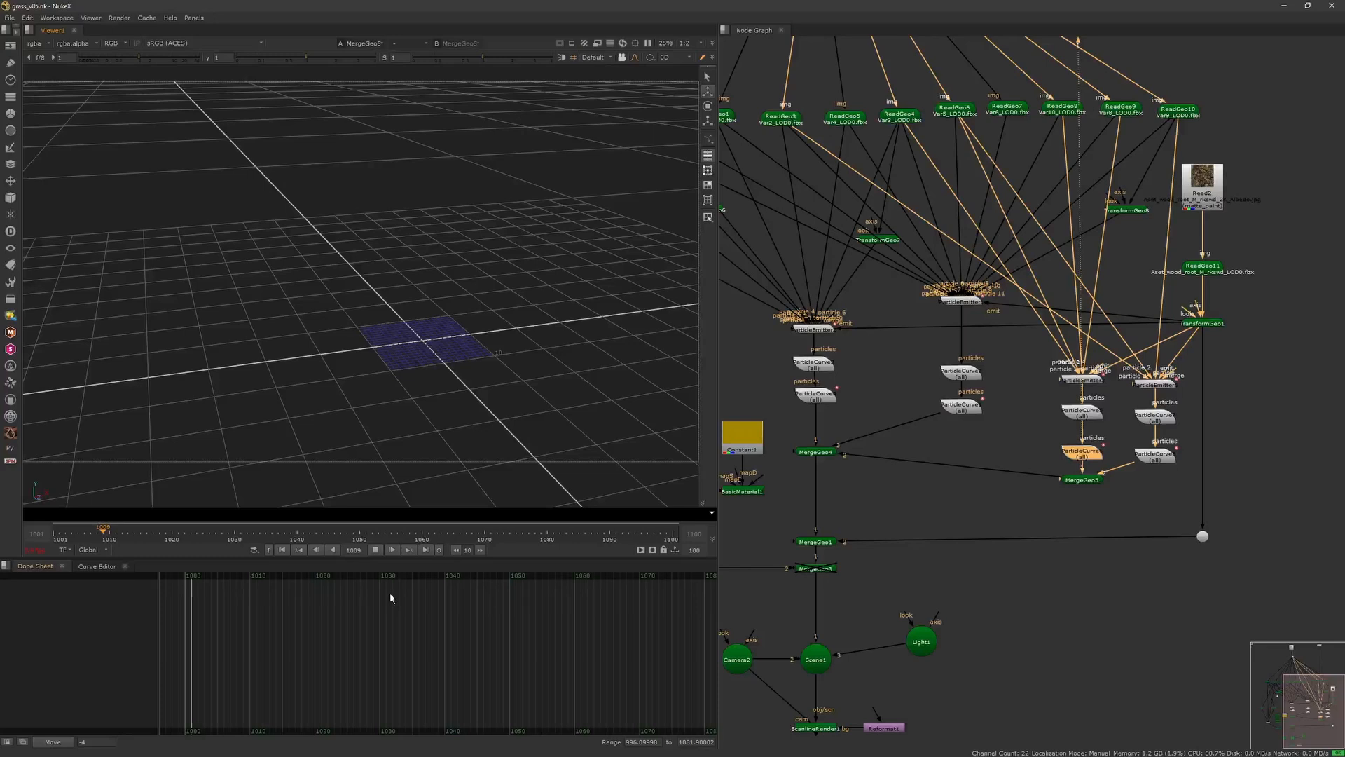
pyautogui.click(392, 549)
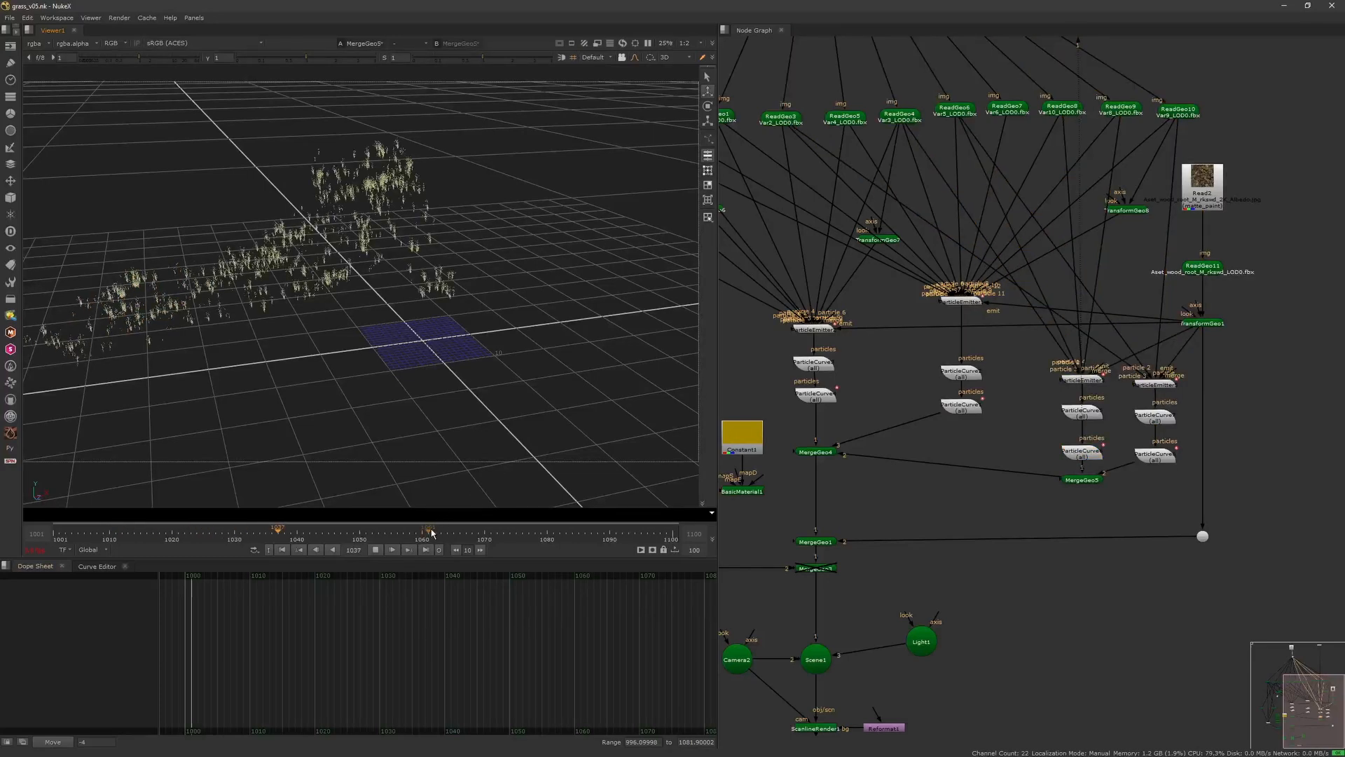
pyautogui.click(374, 552)
pyautogui.keyDown('ctrl'); pyautogui.moveTo(401, 402); pyautogui.dragTo(510, 397); pyautogui.keyUp('ctrl')
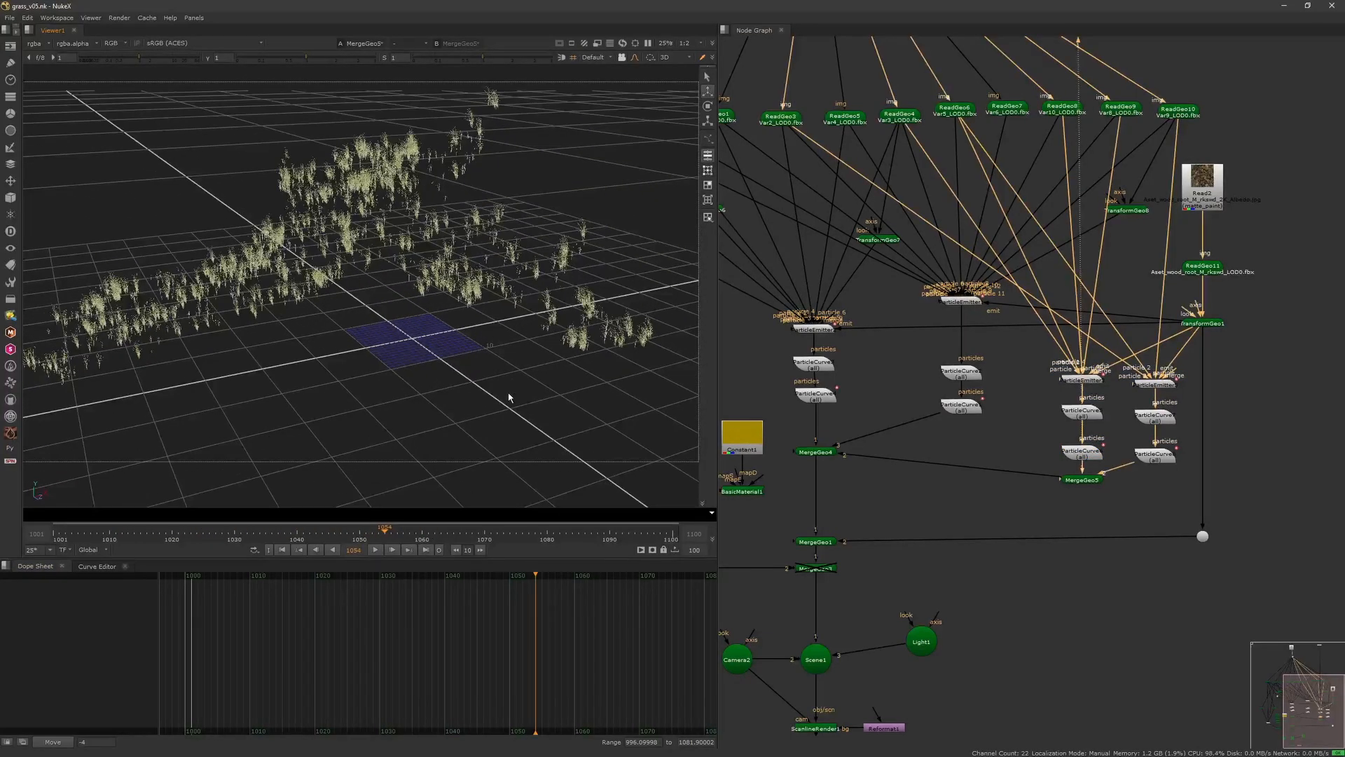
# - Display the lower ParticleCurve node of the ParticleEmitter1 branch in the viewer at the first frame
pyautogui.moveTo(961, 334); pyautogui.dragTo(1007, 361, button='middle')
pyautogui.click(1005, 433)
pyautogui.press('1')
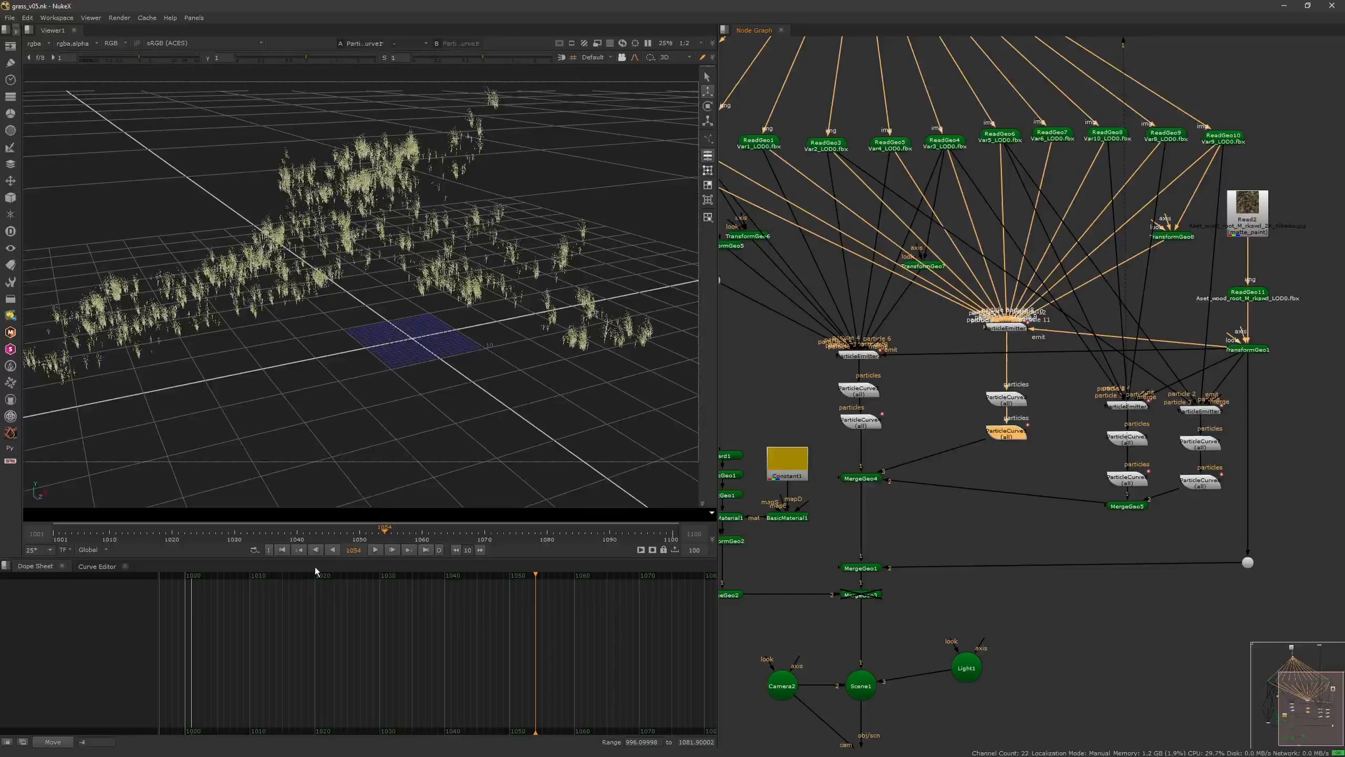
pyautogui.click(282, 549)
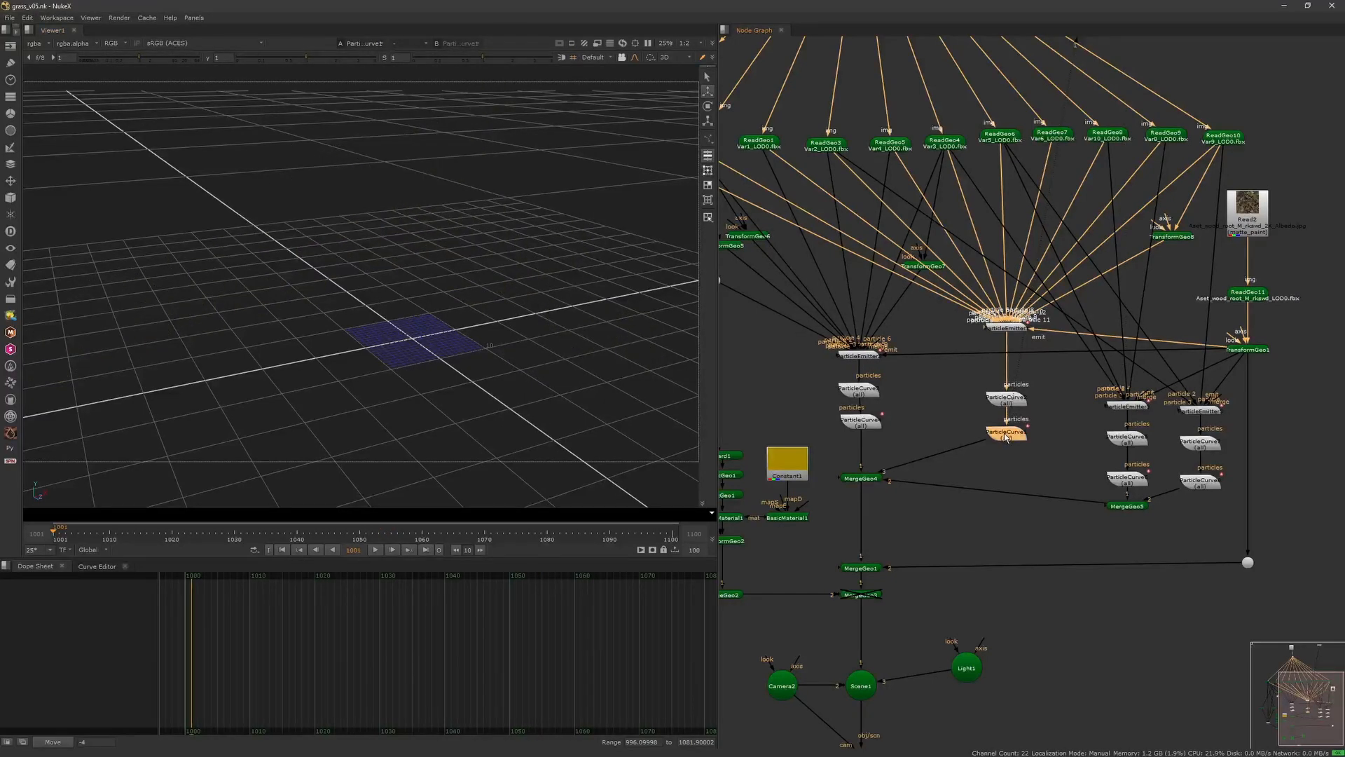
# - Lower the end point of ParticleCurve1's size curve to about 0.024 and play back its growth
pyautogui.doubleClick(1006, 432)
pyautogui.click(745, 377)
pyautogui.moveTo(901, 447); pyautogui.dragTo(903, 482)
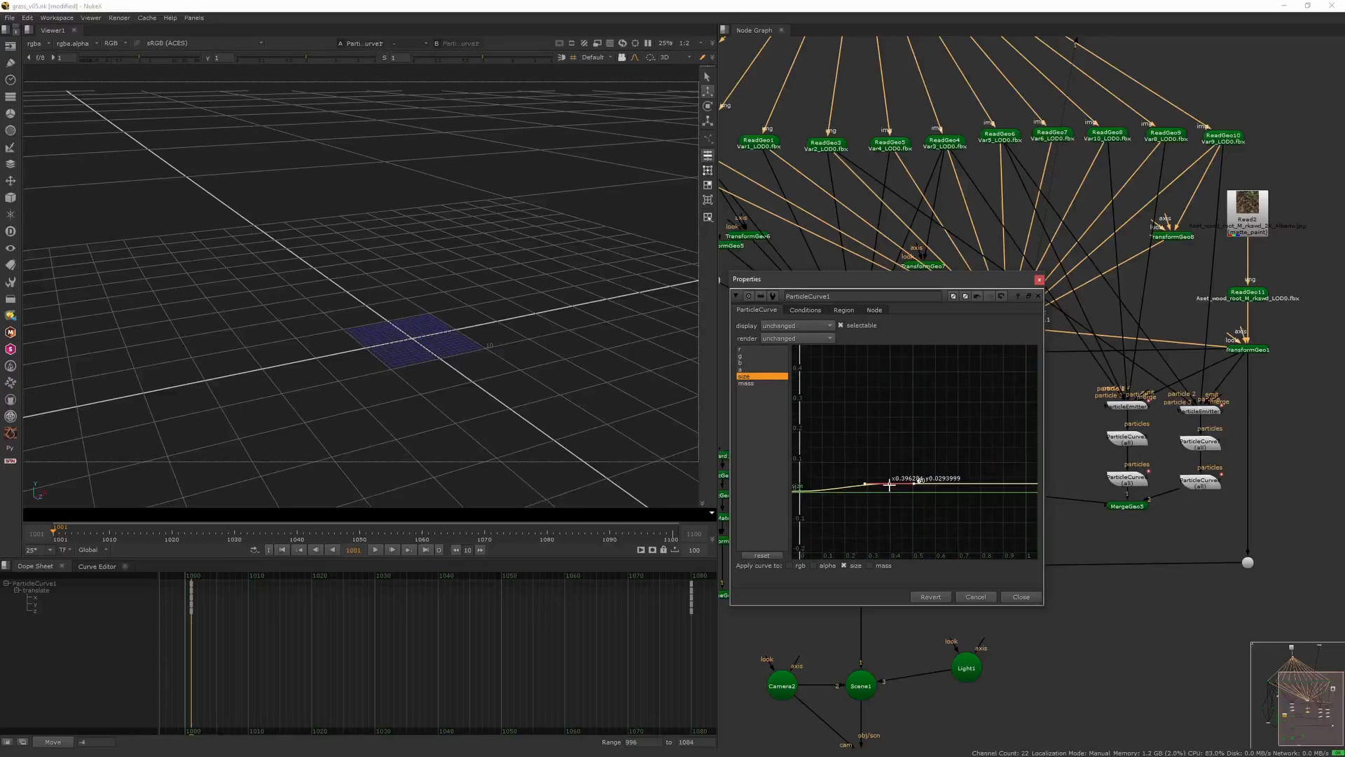
pyautogui.click(376, 550)
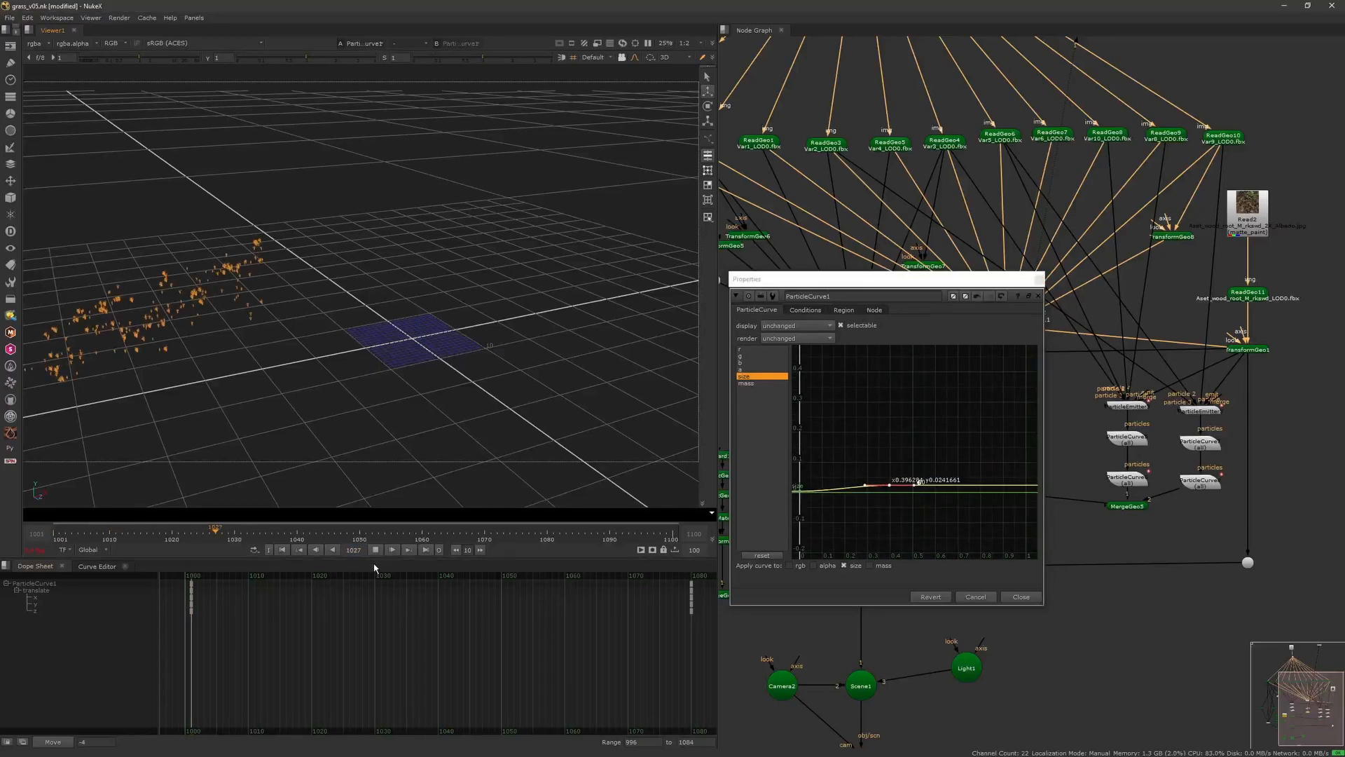
pyautogui.click(375, 551)
# - Compare the size curves of ParticleCurve1, ParticleCurve6 and ParticleCurve8, and close their properties
pyautogui.moveTo(876, 279); pyautogui.dragTo(791, 120)
pyautogui.moveTo(1126, 484); pyautogui.dragTo(1187, 454, button='middle')
pyautogui.doubleClick(1188, 450)
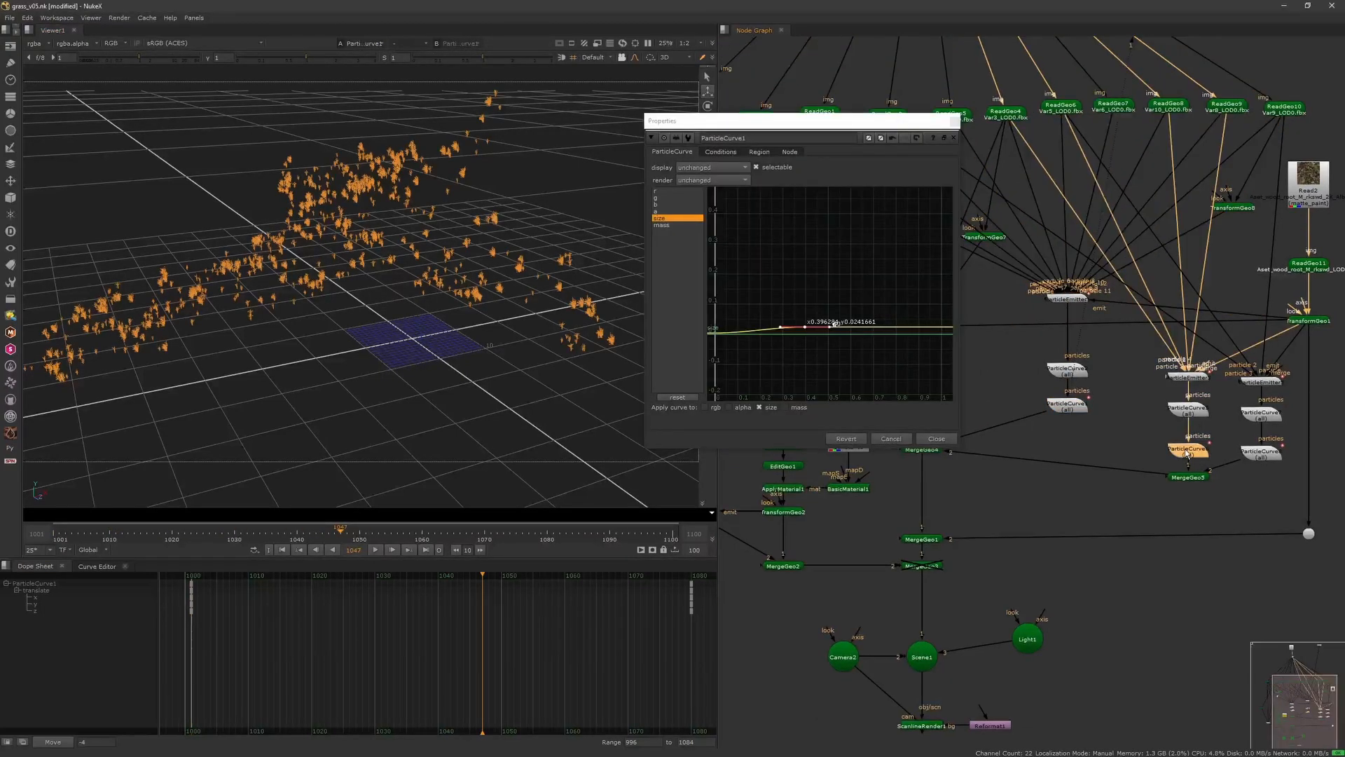
pyautogui.click(1262, 454)
pyautogui.doubleClick(1263, 454)
pyautogui.click(1046, 124)
pyautogui.click(954, 121)
pyautogui.click(688, 142)
pyautogui.doubleClick(1067, 409)
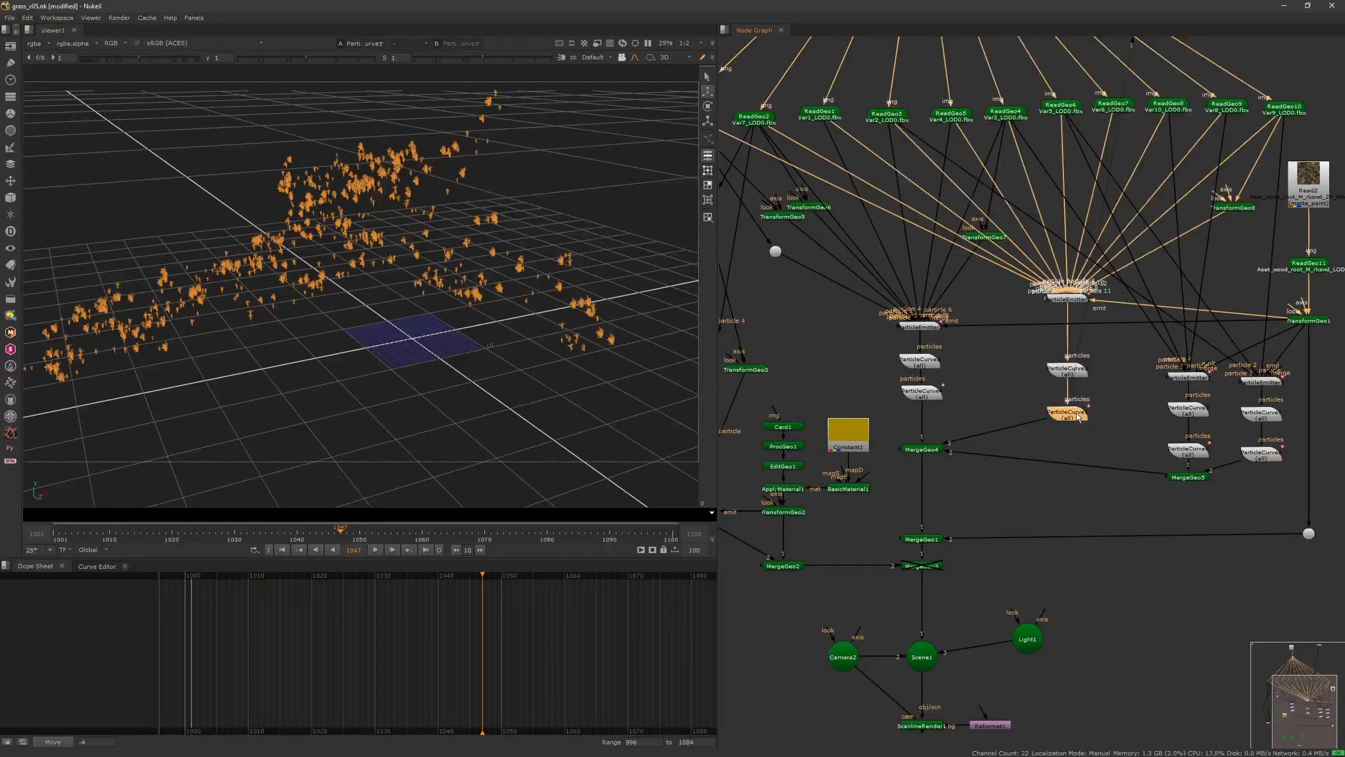
pyautogui.click(681, 218)
pyautogui.click(954, 122)
# - Set ParticleEmitter1's emission rate to 1500 at frame 1001, play back the growth, and close its properties
pyautogui.doubleClick(1068, 299)
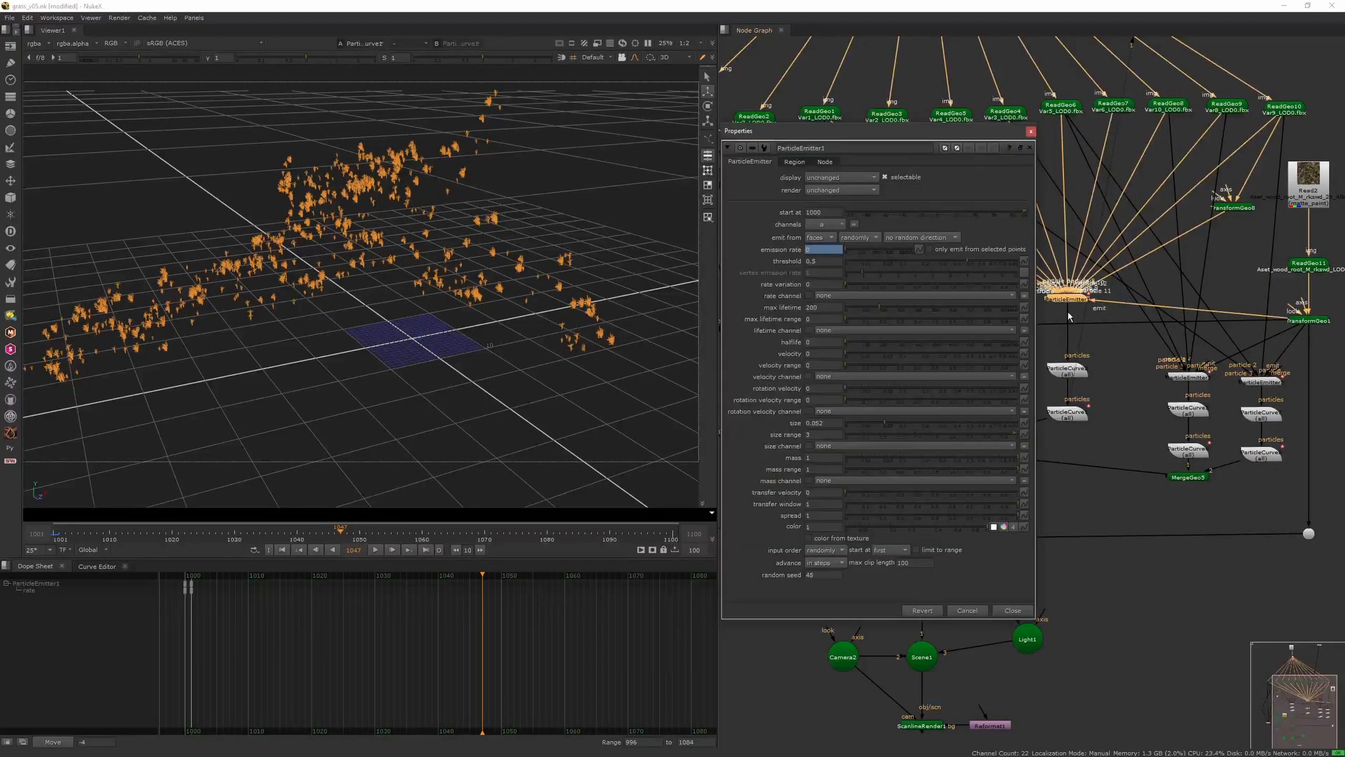
pyautogui.doubleClick(1265, 383)
pyautogui.click(1119, 217)
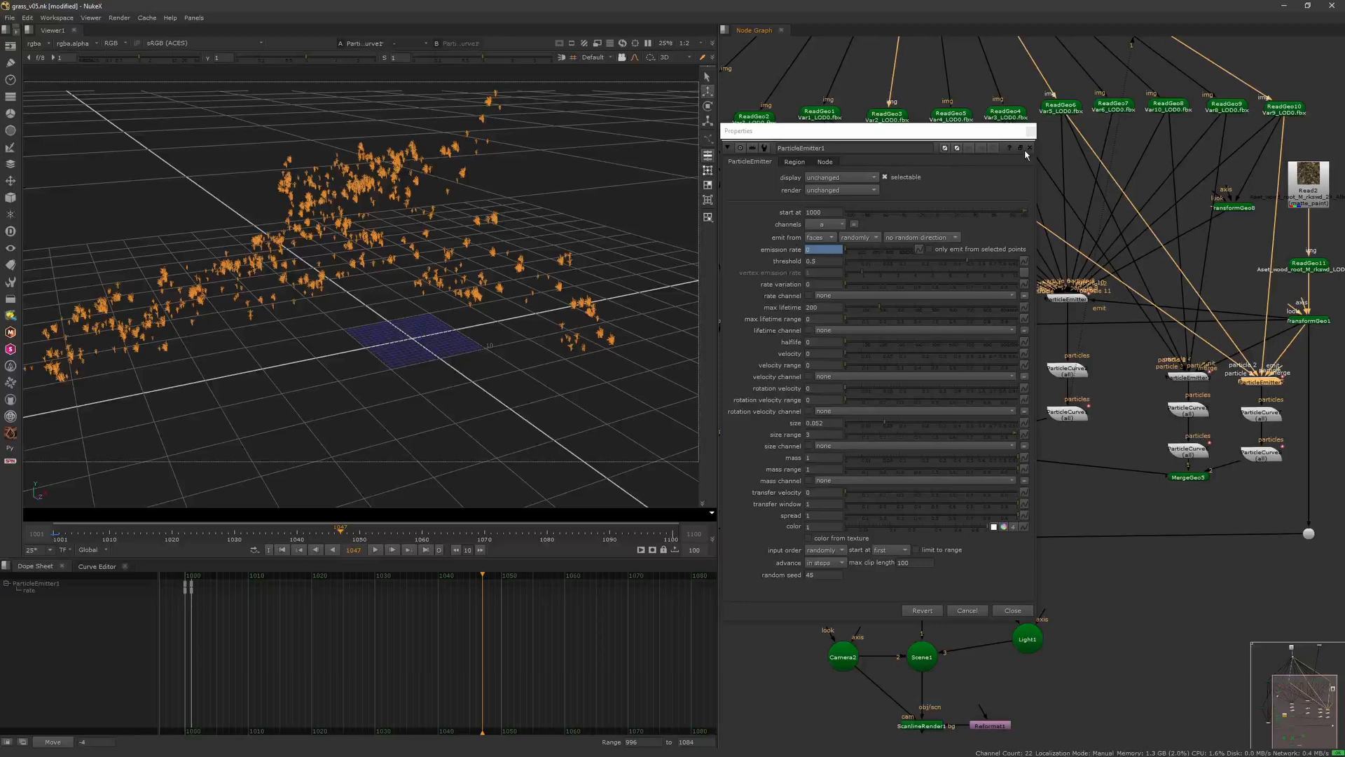
pyautogui.click(194, 579)
pyautogui.click(375, 550)
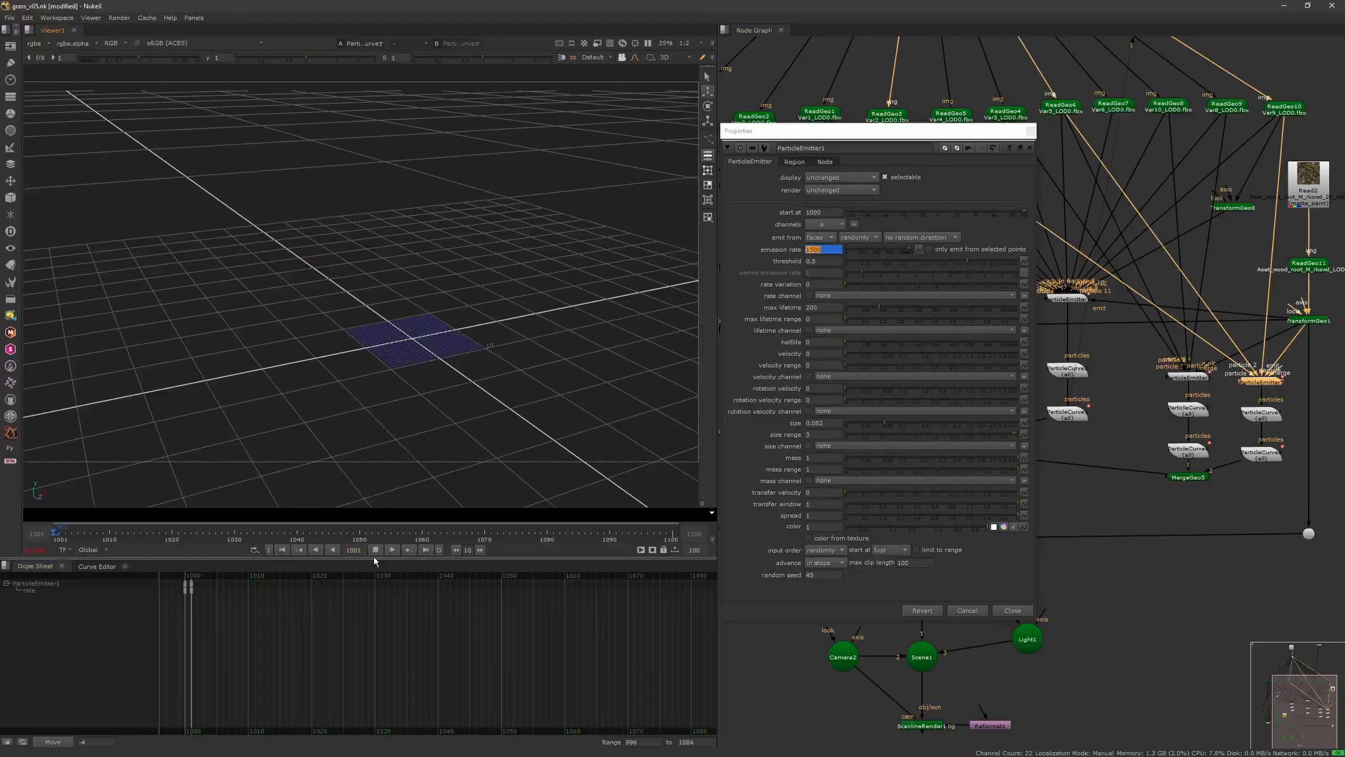
pyautogui.click(375, 551)
pyautogui.click(1030, 131)
pyautogui.click(957, 353)
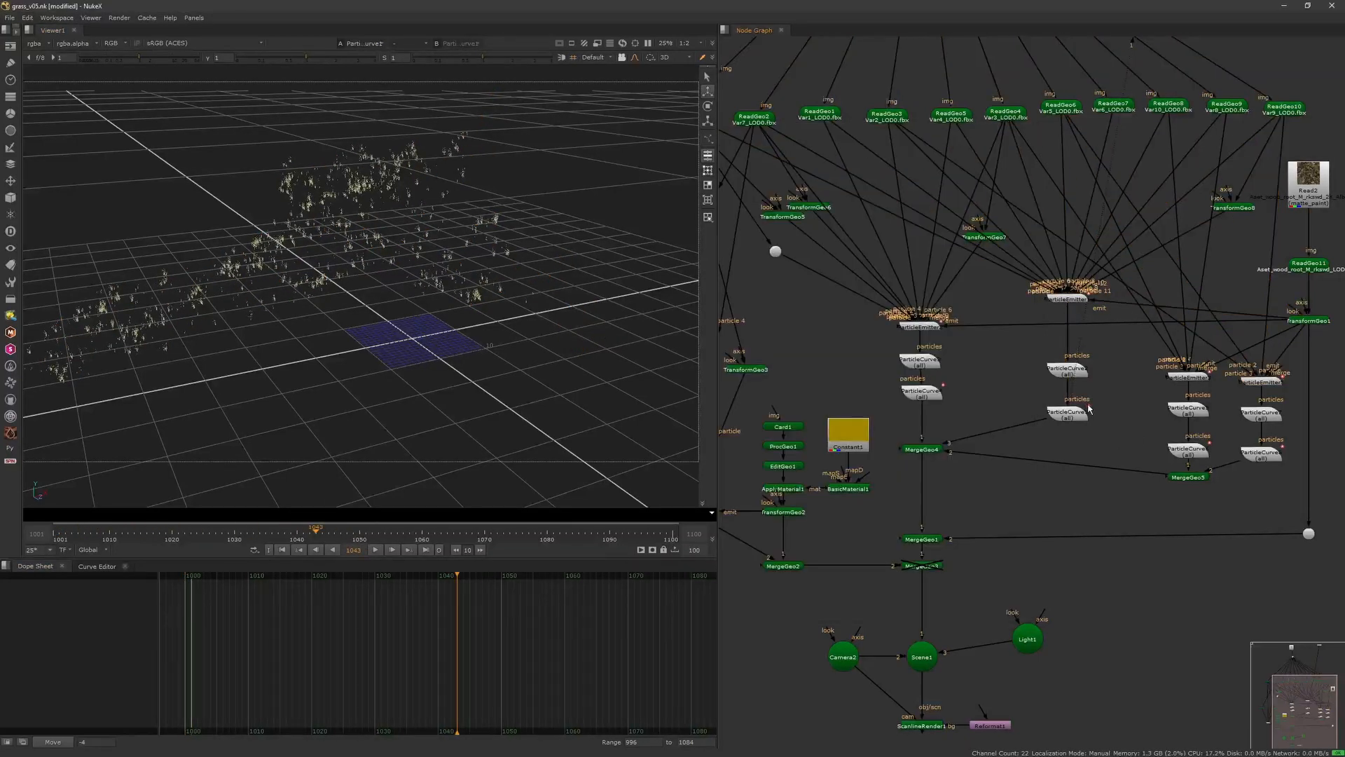
# - Lower the end of ParticleCurve4's size curve to about 0.052 and play back its growth from the first frame
pyautogui.moveTo(956, 353); pyautogui.dragTo(994, 366, button='middle')
pyautogui.doubleClick(959, 404)
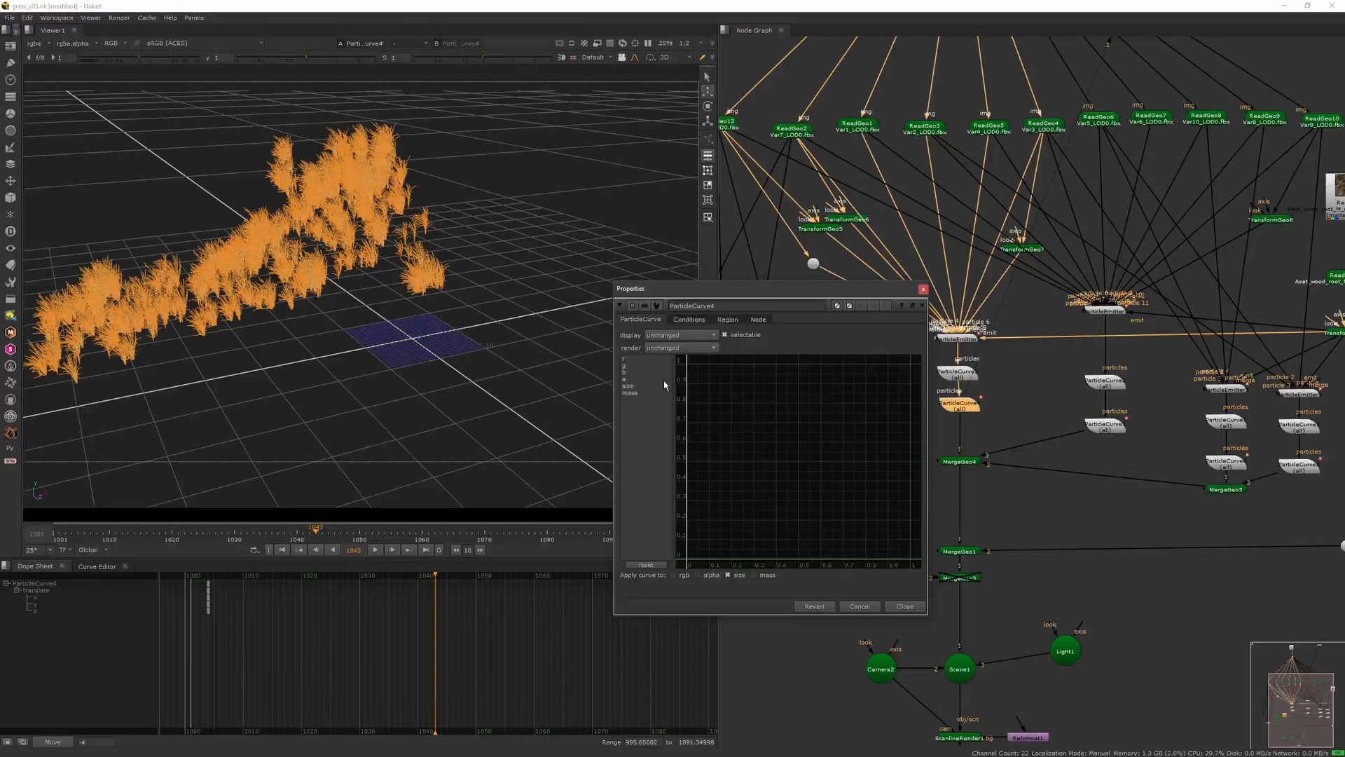
pyautogui.moveTo(754, 546); pyautogui.dragTo(754, 549)
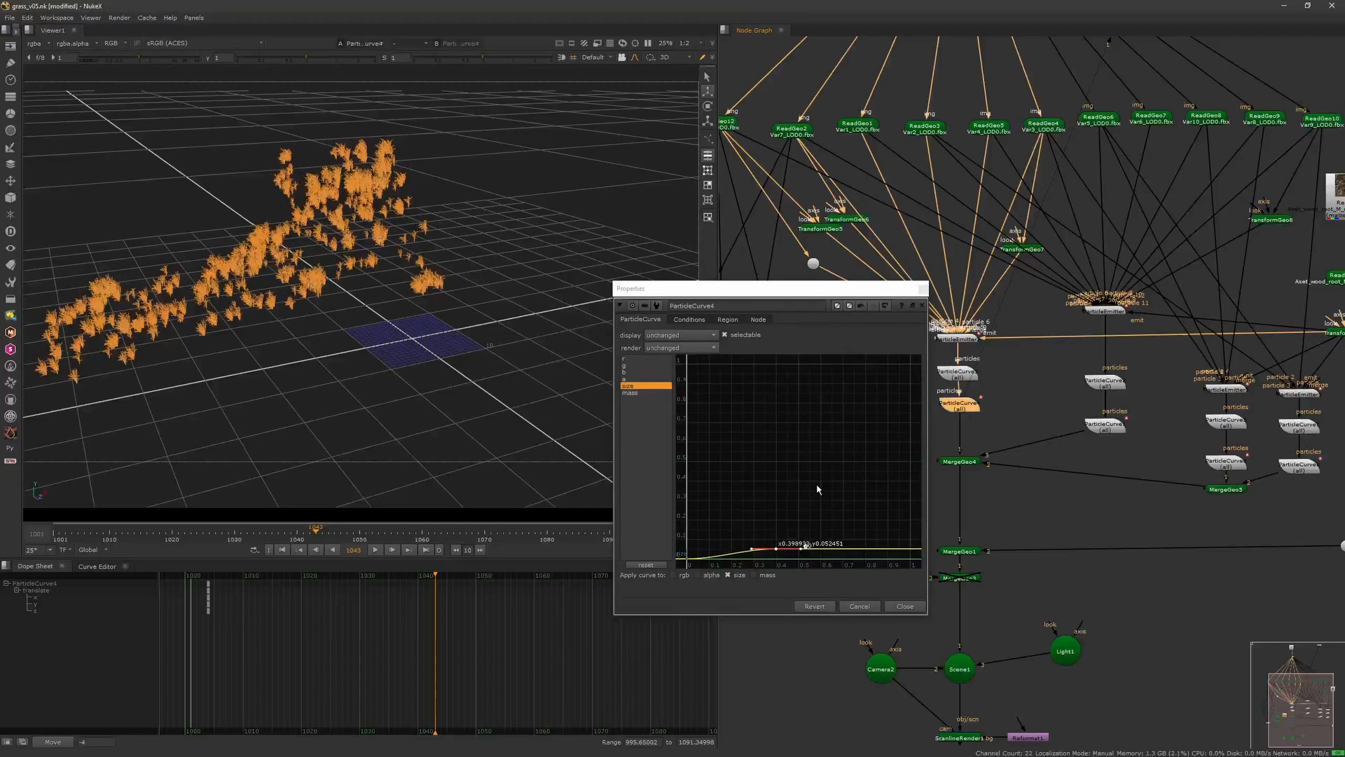
pyautogui.click(282, 550)
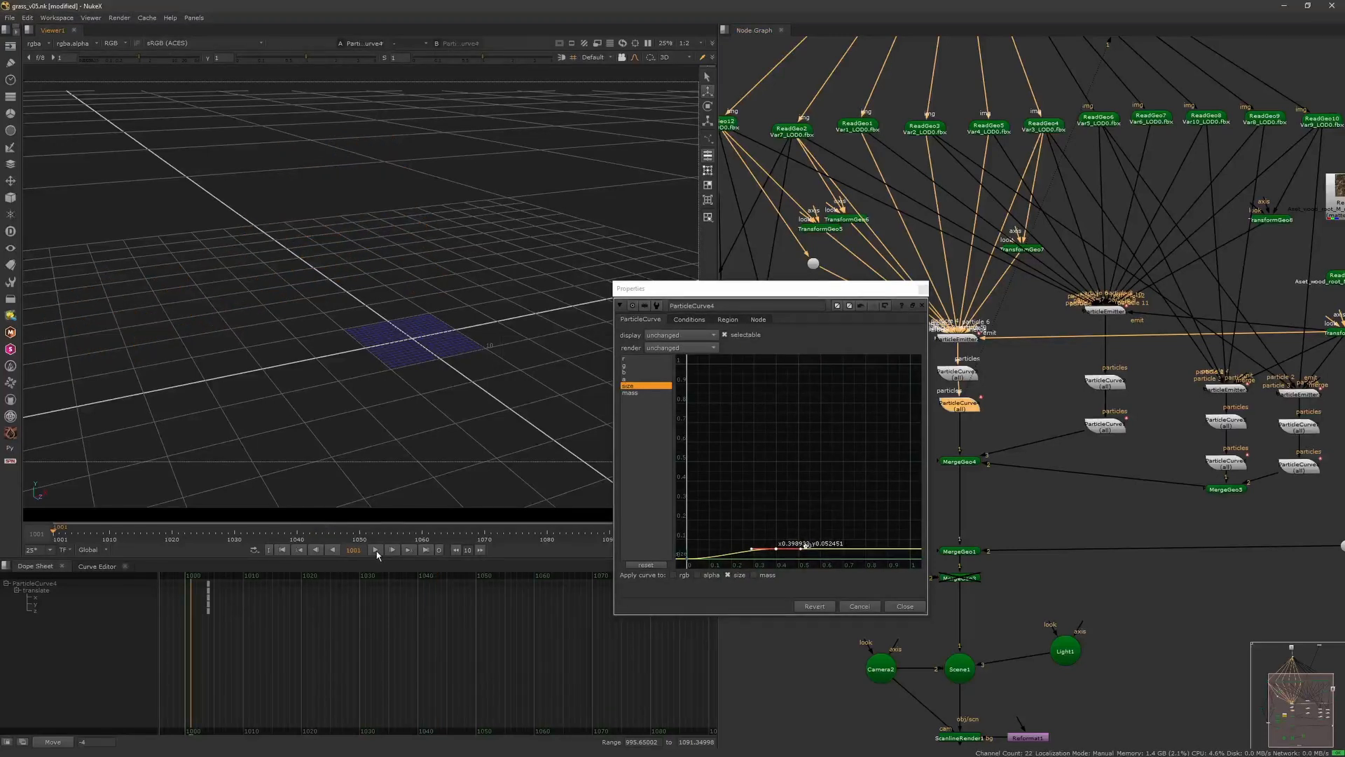
# - Review the lower particle curves of the other branches, including ParticleCurve1 and ParticleCurve6, close all properties and save the script
pyautogui.doubleClick(1228, 462)
pyautogui.doubleClick(1298, 425)
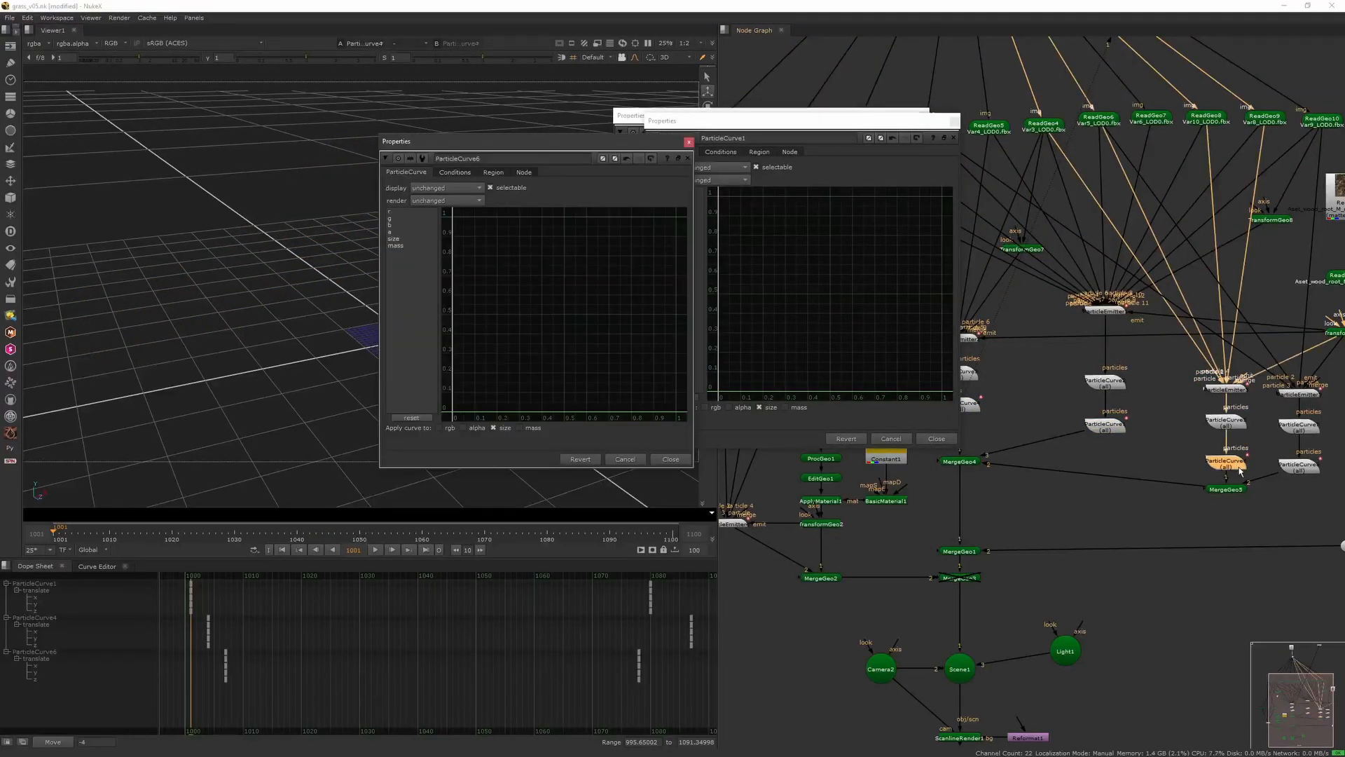
pyautogui.doubleClick(1299, 467)
pyautogui.click(671, 459)
pyautogui.click(1025, 441)
pyautogui.click(937, 439)
pyautogui.click(905, 434)
pyautogui.click(876, 399)
pyautogui.hotkey('ctrl', 's')
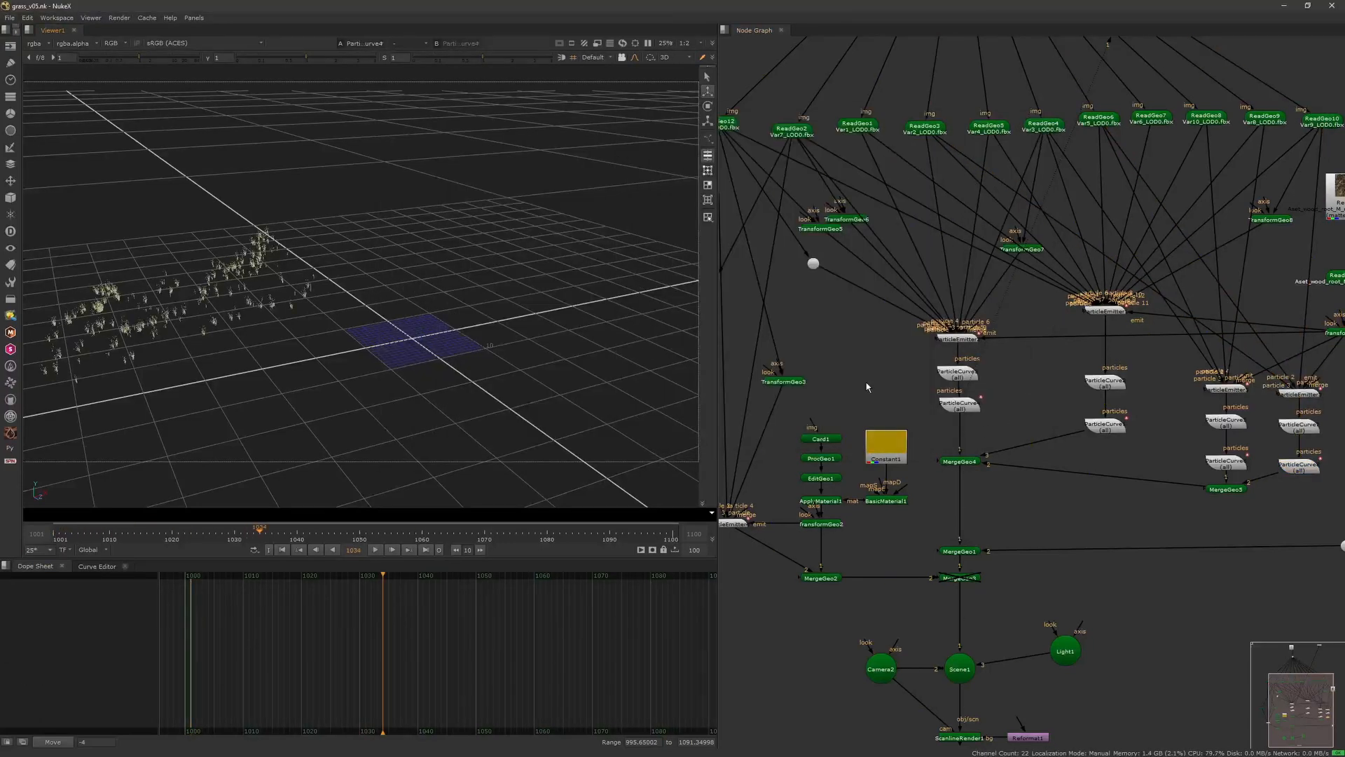
# - Set ParticleEmitter2's rotation velocity to 0.001 and its rotation velocity range to 0.25, and open the other root emitters' properties, including ParticleEmitter1
pyautogui.doubleClick(961, 339)
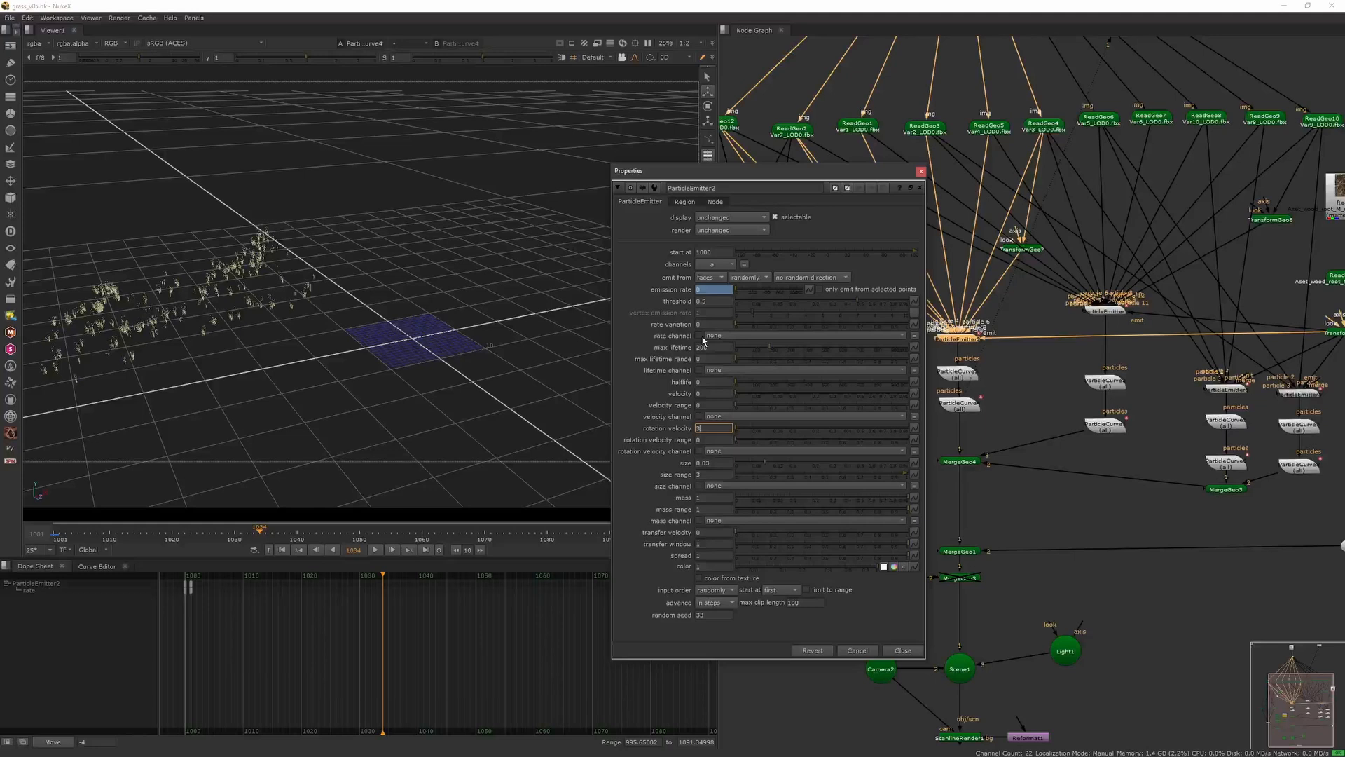
pyautogui.write('.001')
pyautogui.press('Tab')
pyautogui.write('0.25')
pyautogui.press('Return')
pyautogui.doubleClick(1105, 311)
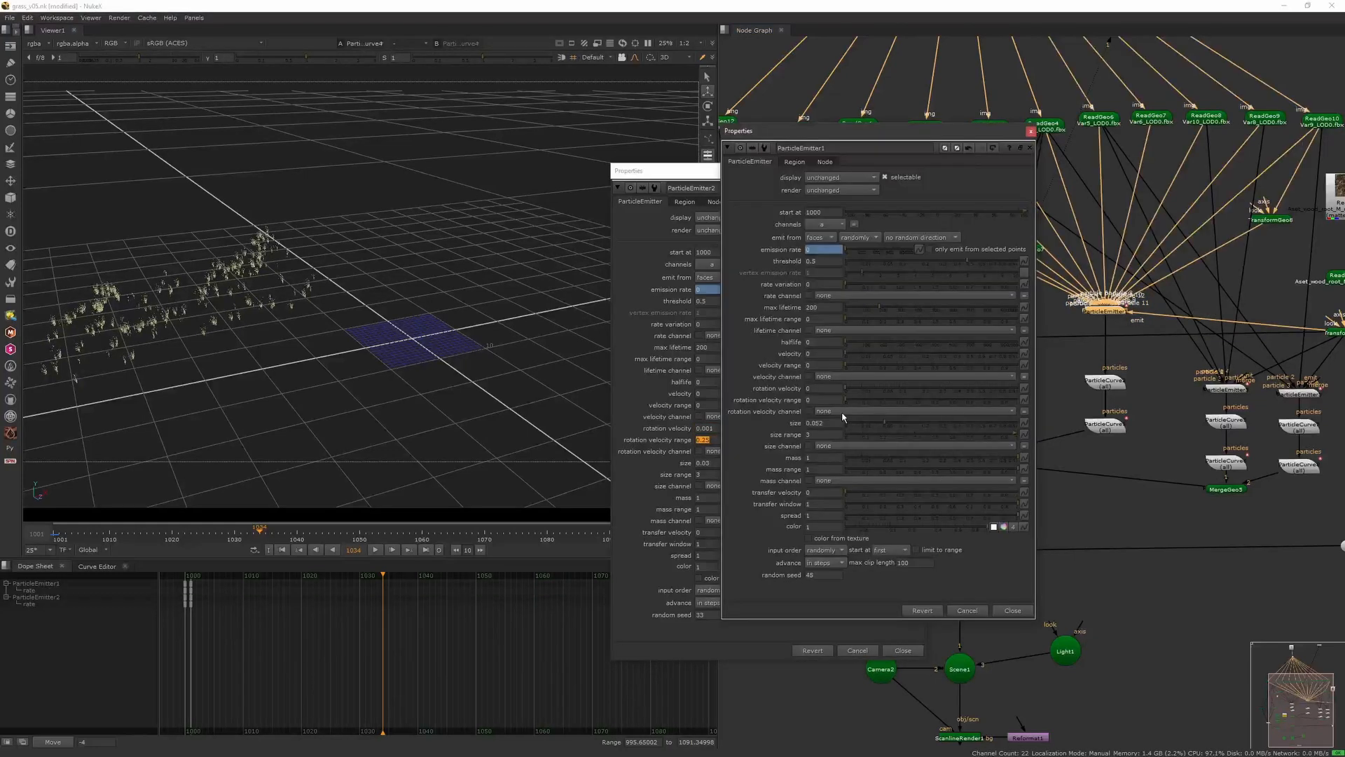
pyautogui.doubleClick(1300, 393)
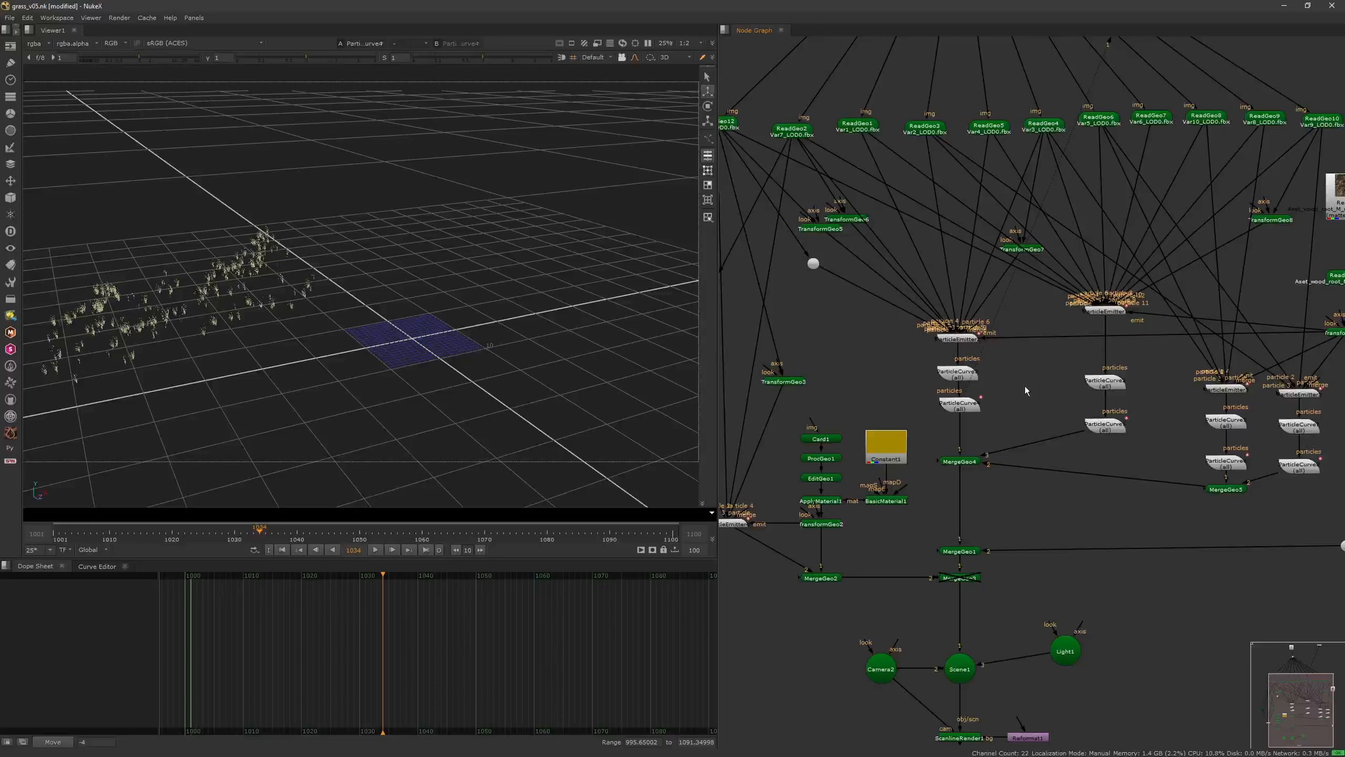
# - Display MergeGeo1 in the viewer, orbit around the wood root and scrub through the grass growth
pyautogui.press('f')
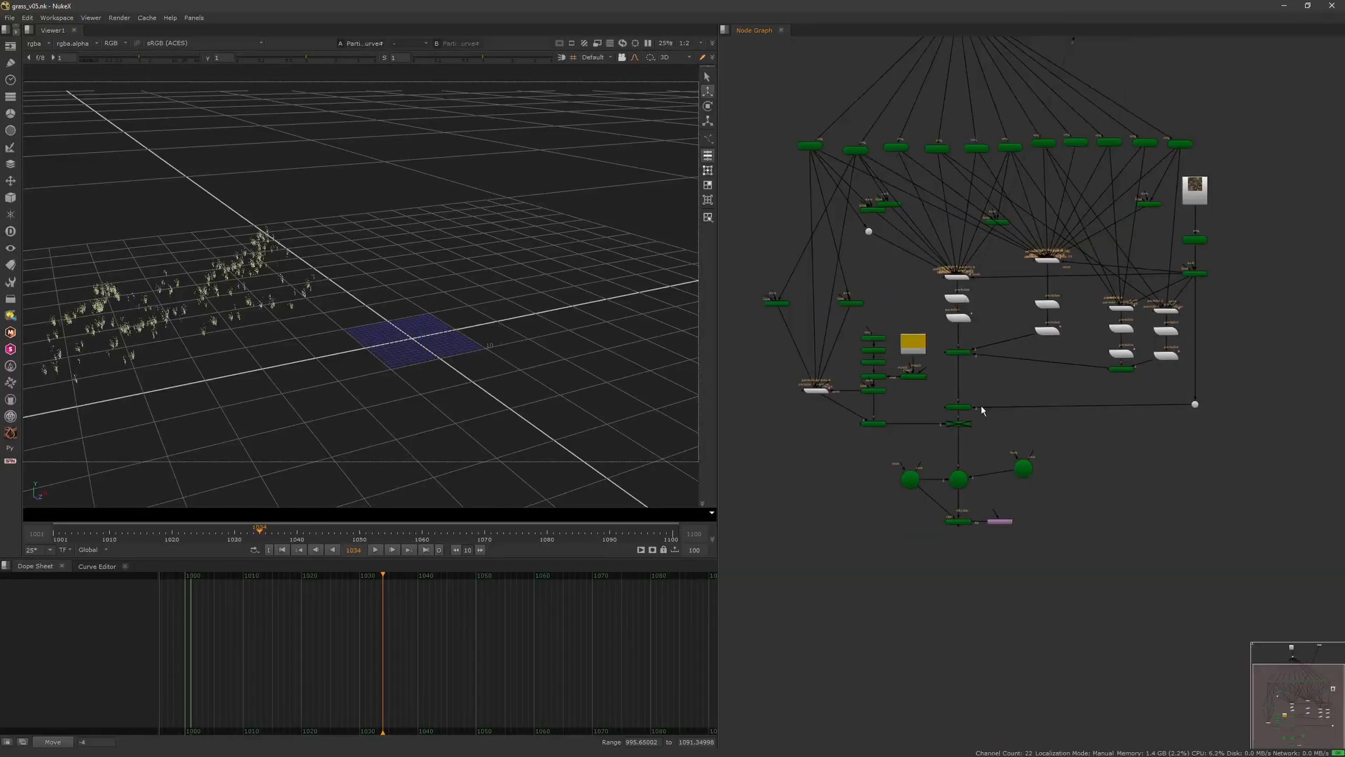
pyautogui.scroll(2, 945, 415)
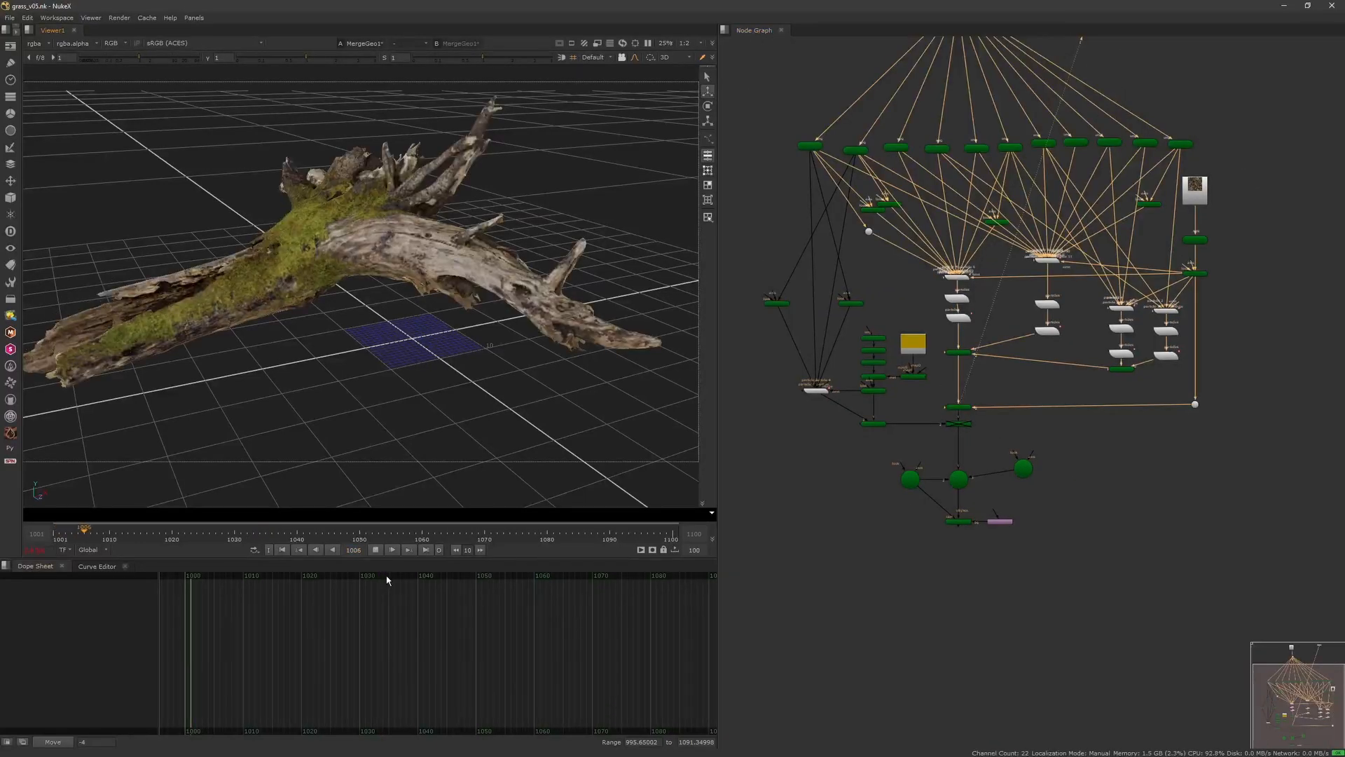
pyautogui.moveTo(196, 542); pyautogui.dragTo(558, 543)
pyautogui.keyDown('ctrl'); pyautogui.moveTo(512, 448); pyautogui.dragTo(384, 477); pyautogui.keyUp('ctrl')
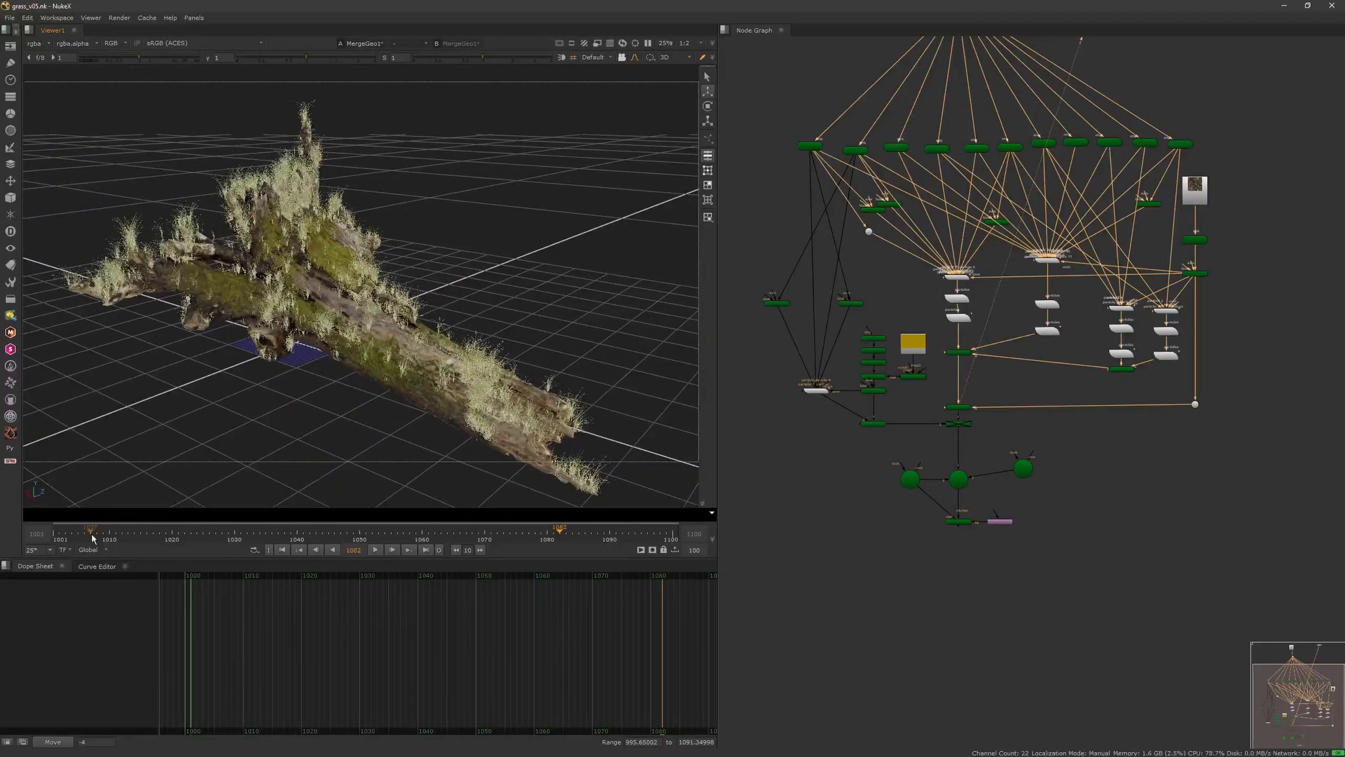
pyautogui.moveTo(85, 529); pyautogui.dragTo(492, 557)
pyautogui.scroll(-3, 474, 394)
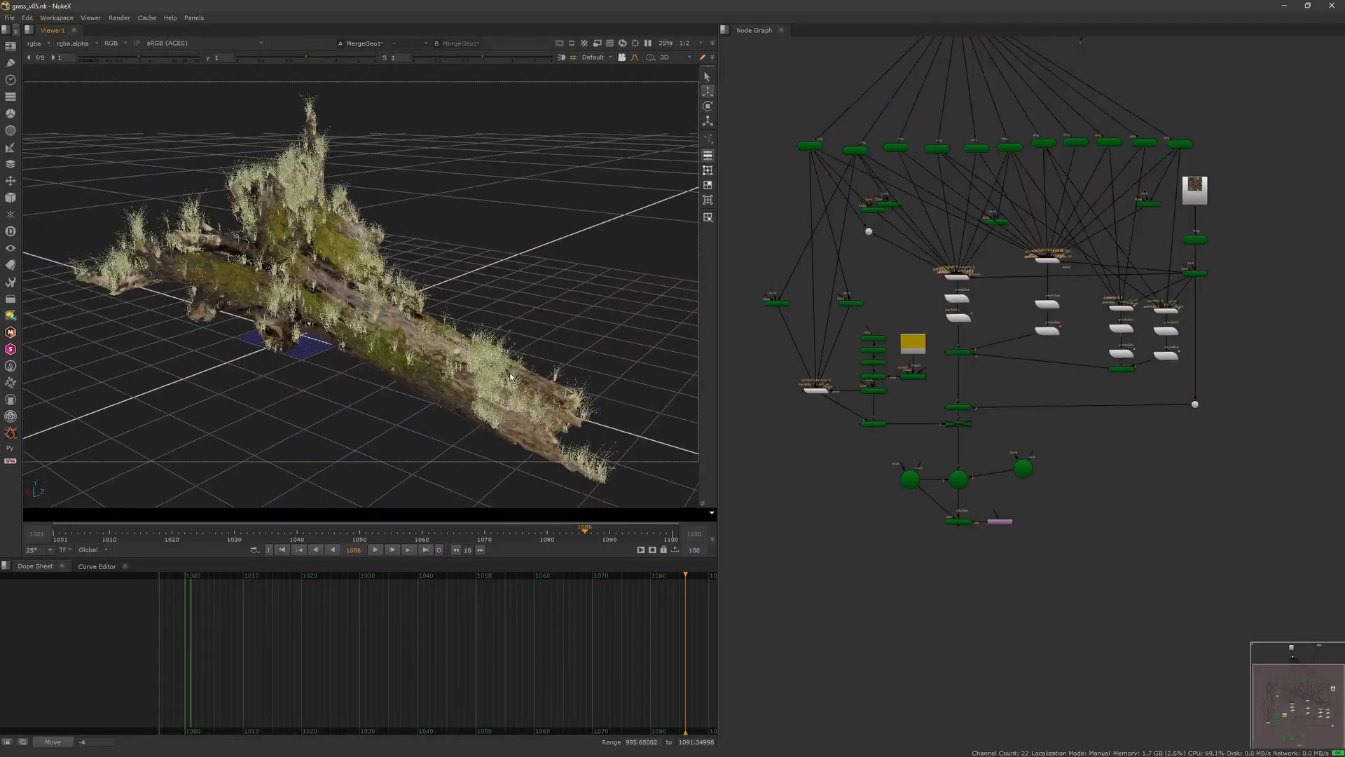
# - Display MergeGeo2, the ground surface with its scattered grass, in the viewer
pyautogui.click(873, 423)
pyautogui.press('1')
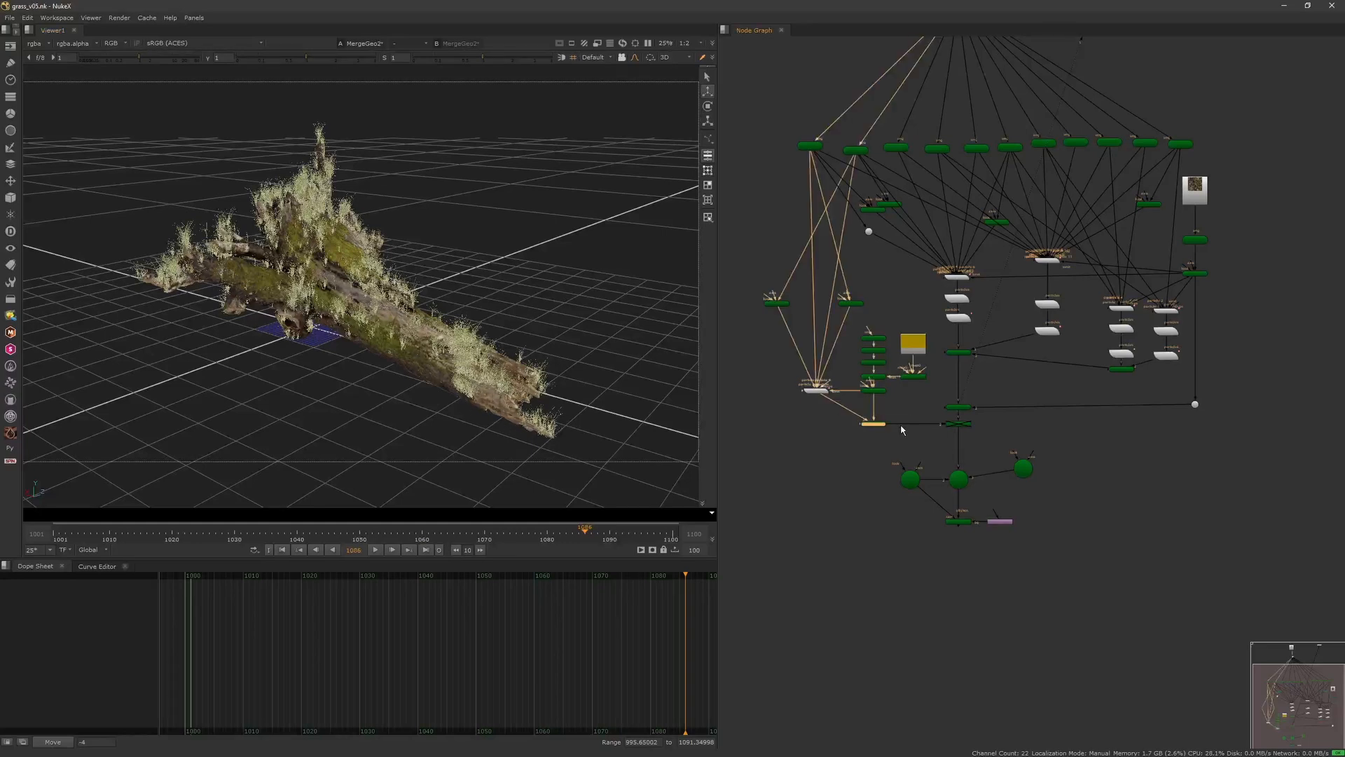
pyautogui.click(876, 447)
pyautogui.scroll(3, 820, 398)
pyautogui.moveTo(871, 412); pyautogui.dragTo(895, 451, button='middle')
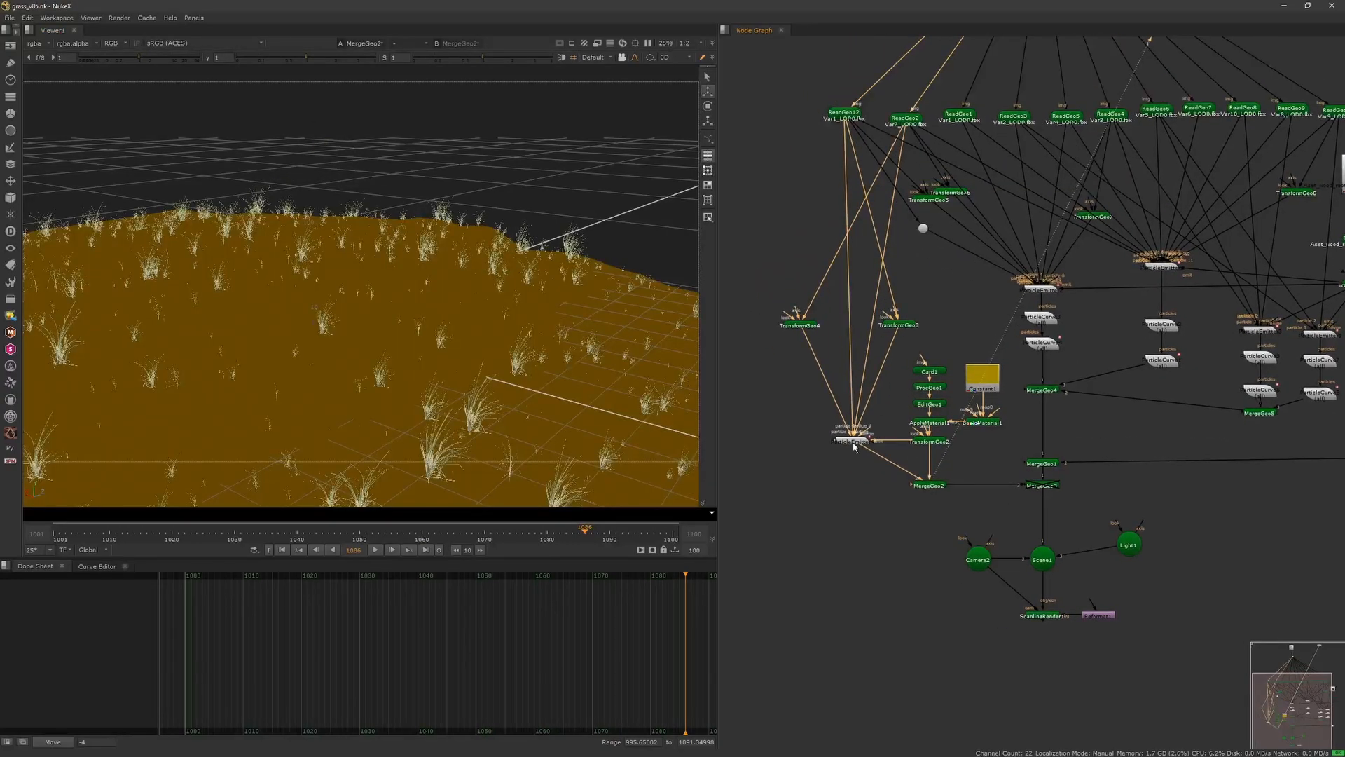
# - Set ParticleEmitter4's rotation velocity to 0.001, enter a rotation velocity range, and close its properties
pyautogui.scroll(-4, 861, 426)
pyautogui.scroll(5, 860, 425)
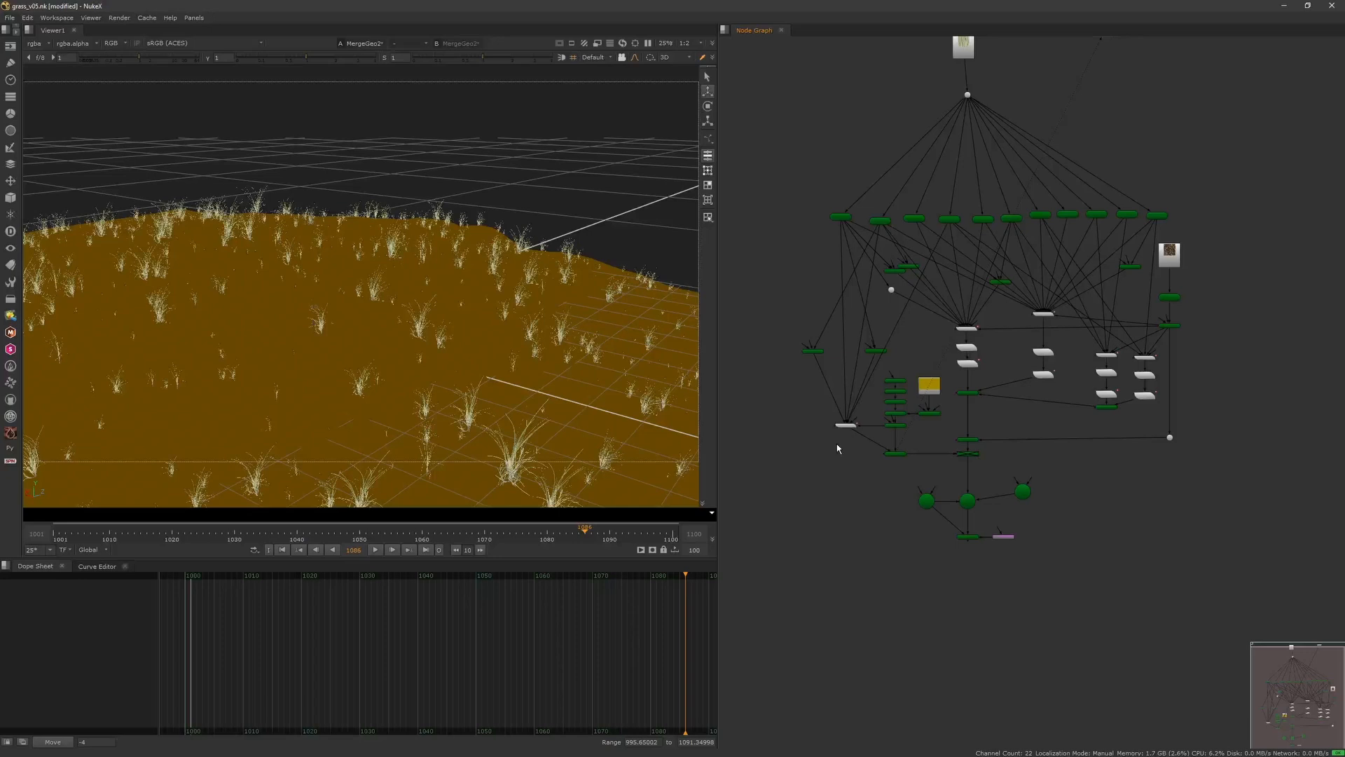
pyautogui.moveTo(586, 515); pyautogui.dragTo(545, 512)
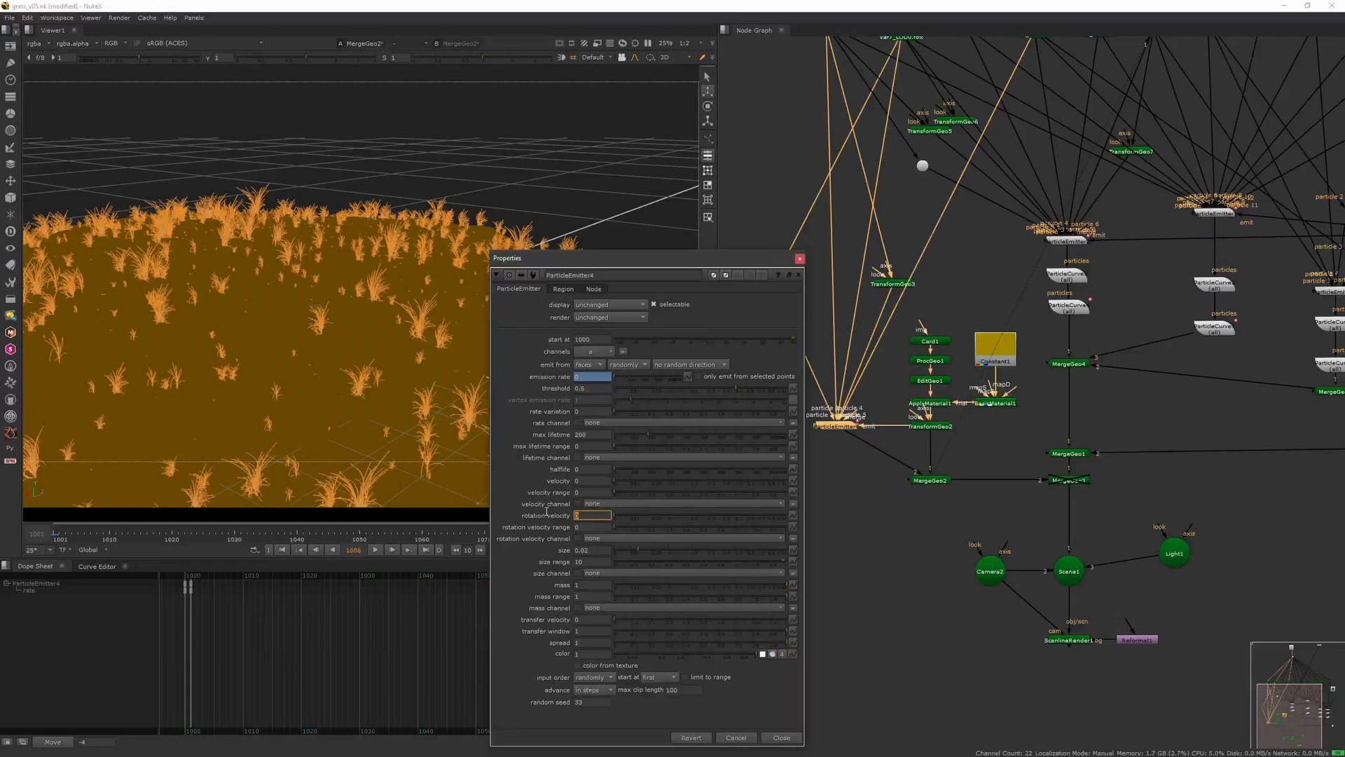
pyautogui.write('1')
pyautogui.press('Tab')
pyautogui.write('0.5')
pyautogui.press('Return')
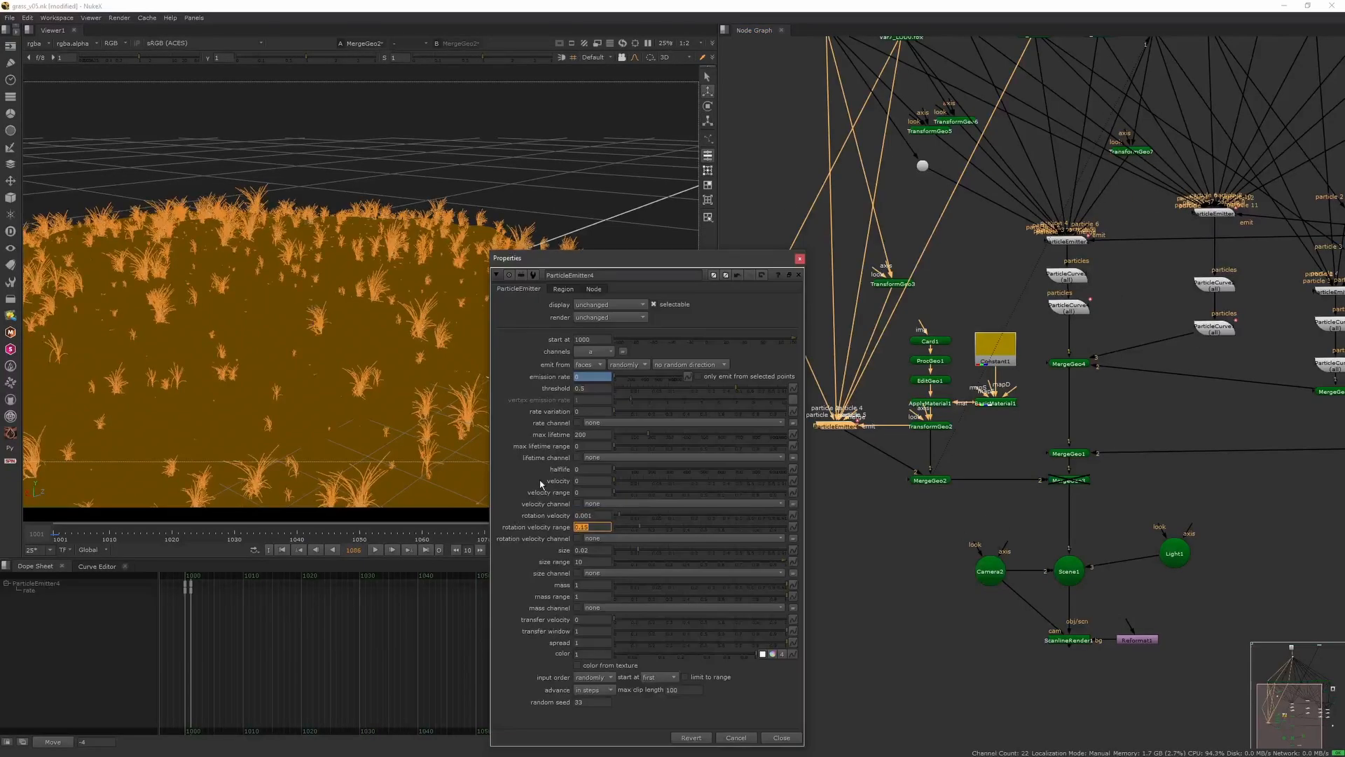
pyautogui.click(798, 260)
# - Paste a copy of the ground grass emitter beside its branch in the node graph
pyautogui.scroll(-5, 853, 419)
pyautogui.scroll(3, 886, 385)
pyautogui.hotkey('ctrl', 'c')
pyautogui.hotkey('ctrl', 'v')
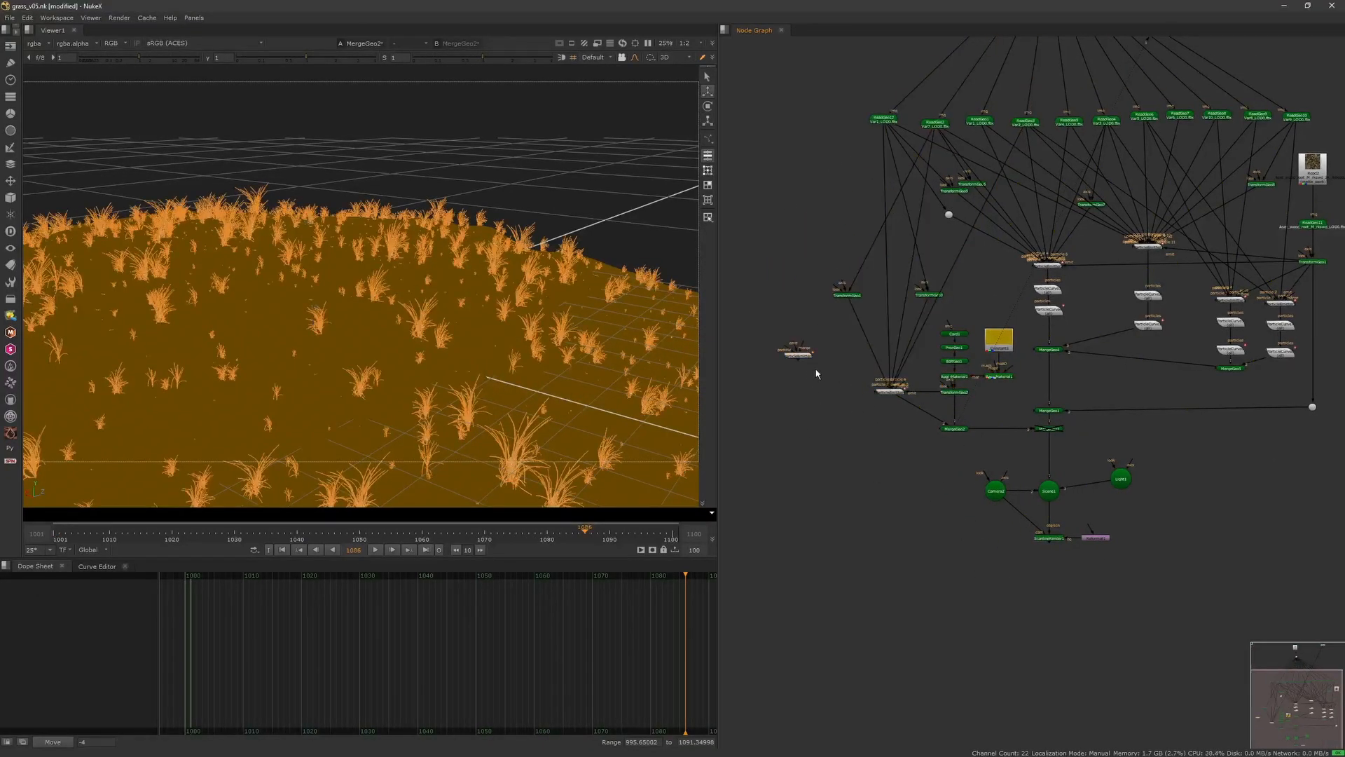
pyautogui.moveTo(1121, 479); pyautogui.dragTo(1021, 395, button='middle')
pyautogui.moveTo(1021, 395); pyautogui.dragTo(1016, 407)
# - Enable the MergeGeo node that adds the ground to the root, and view the combined scene through ScanlineRender1
pyautogui.click(957, 347)
pyautogui.press('d')
pyautogui.press('1')
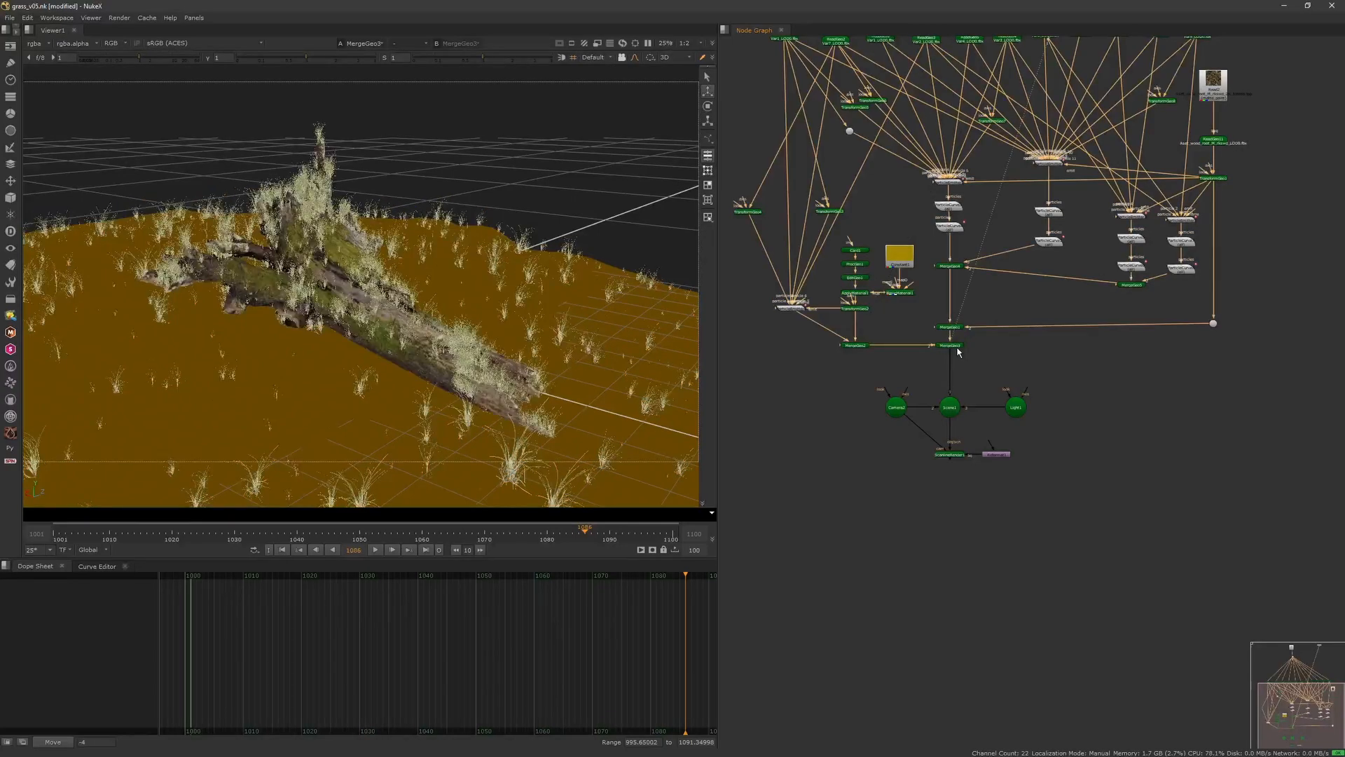
pyautogui.click(956, 460)
pyautogui.click(952, 455)
pyautogui.press('1')
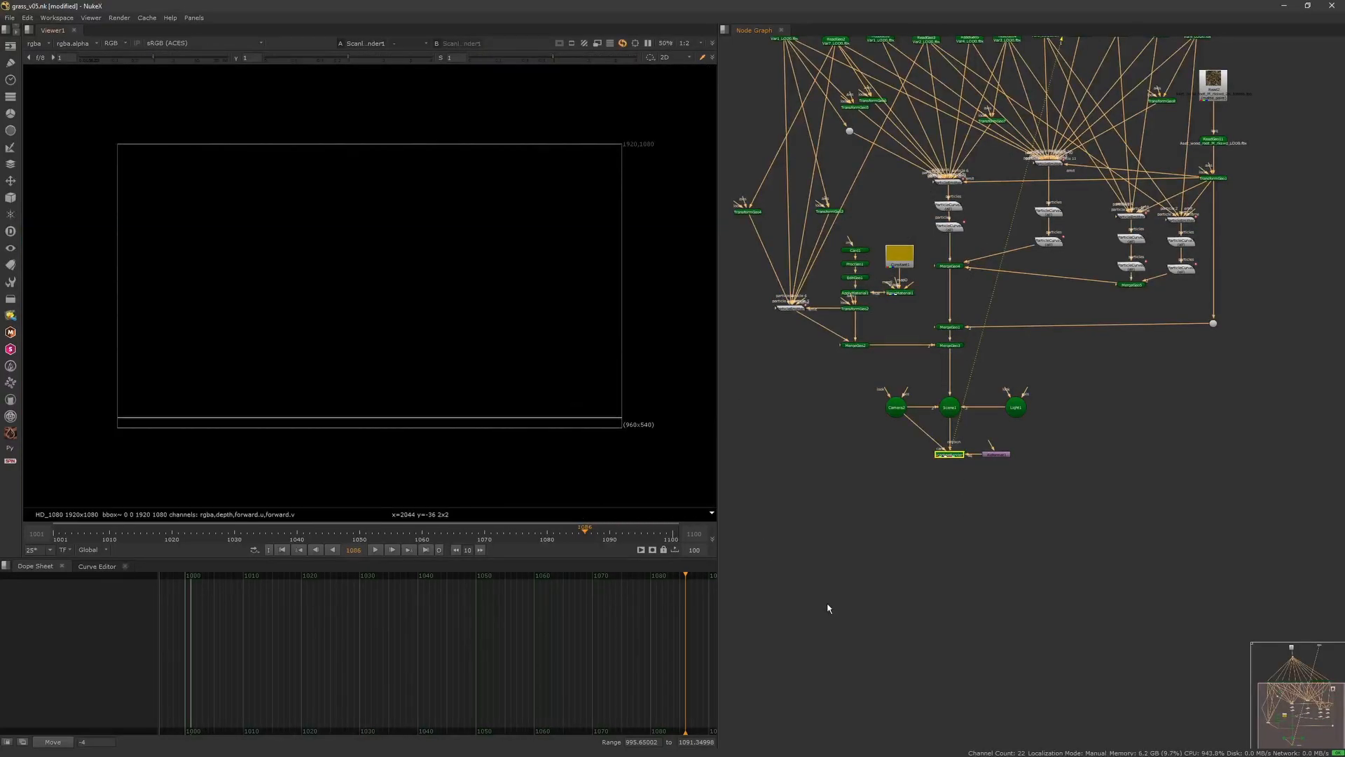
# - Disable the MergeGeo node that adds the ground and switch the viewer back to 3D
pyautogui.click(953, 345)
pyautogui.press('d')
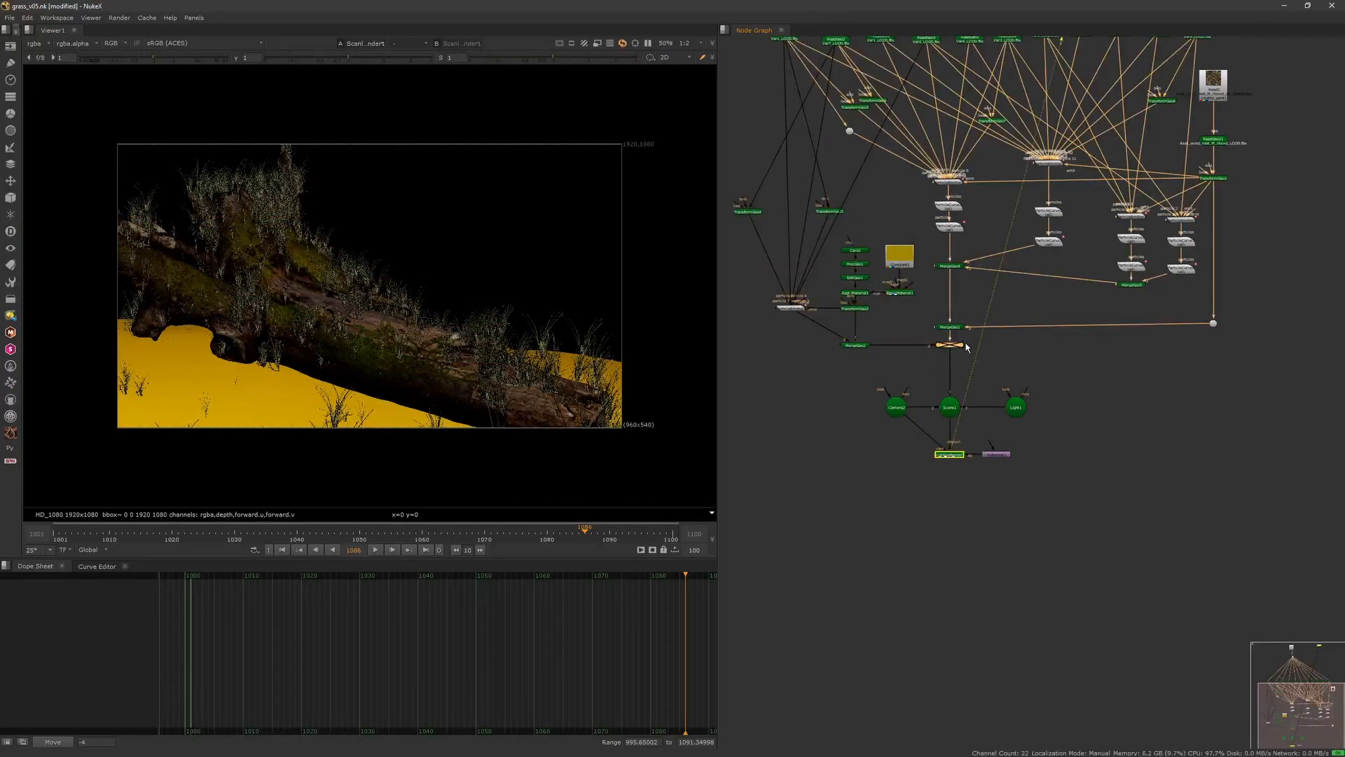
pyautogui.click(862, 485)
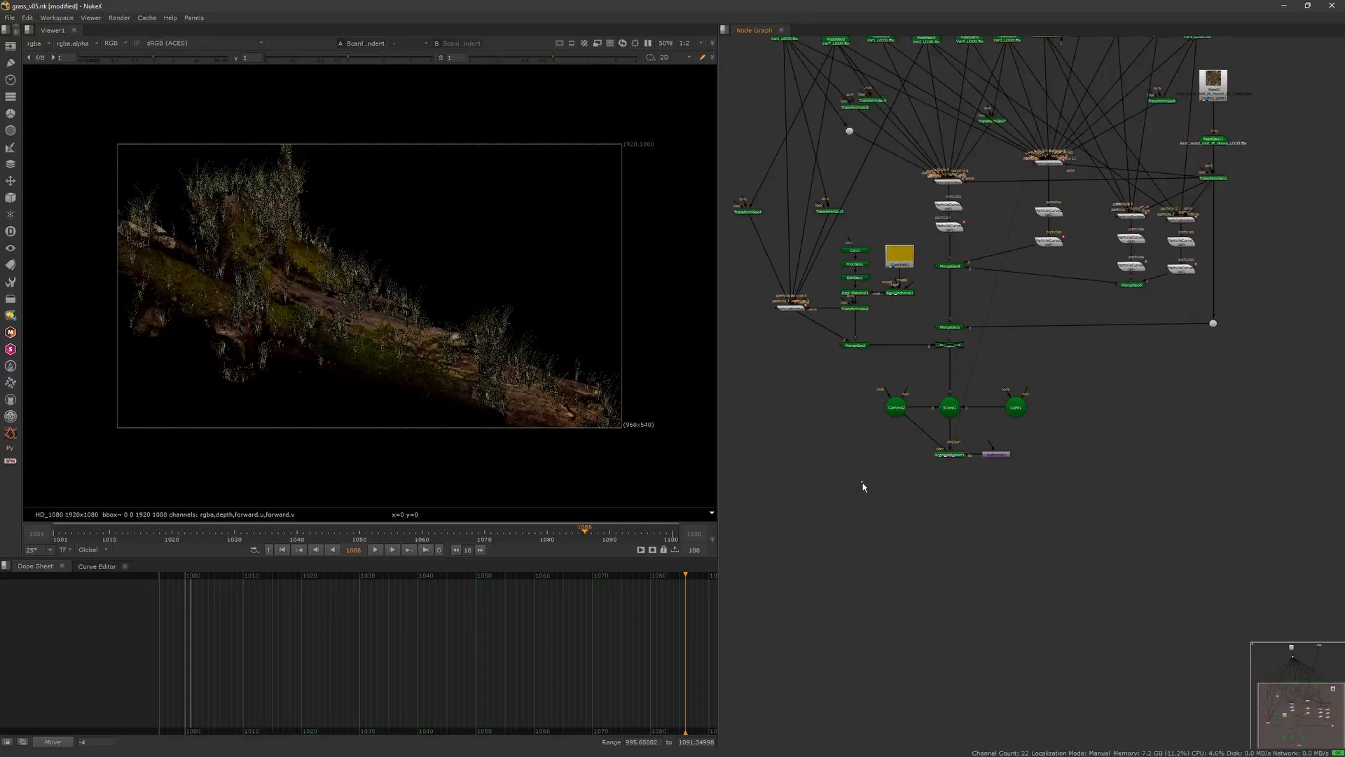
pyautogui.press('Tab')
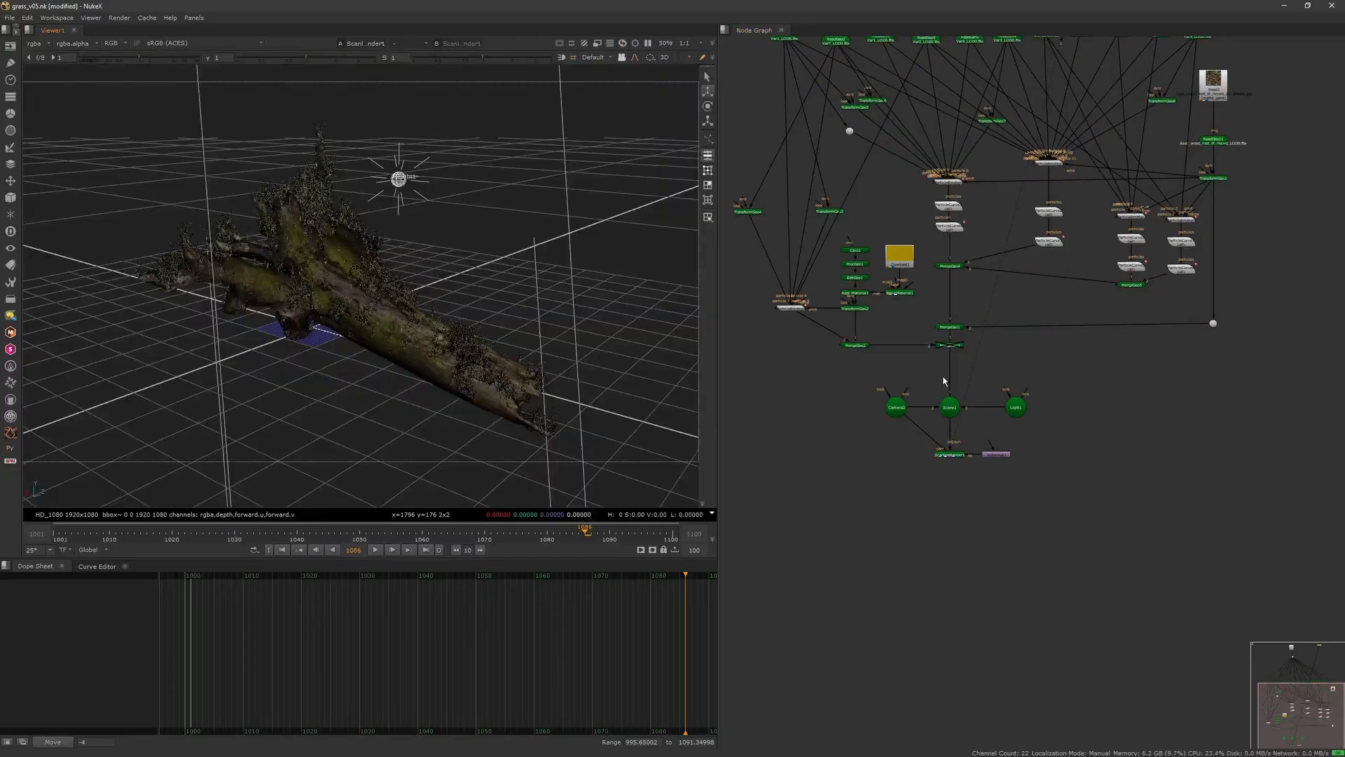
# - Save the script as a new version, grass_v06
pyautogui.moveTo(816, 377); pyautogui.dragTo(873, 403, button='middle')
pyautogui.moveTo(774, 400); pyautogui.dragTo(981, 210)
pyautogui.moveTo(954, 284); pyautogui.dragTo(910, 284)
pyautogui.click(995, 455)
pyautogui.moveTo(995, 455); pyautogui.dragTo(976, 381, button='middle')
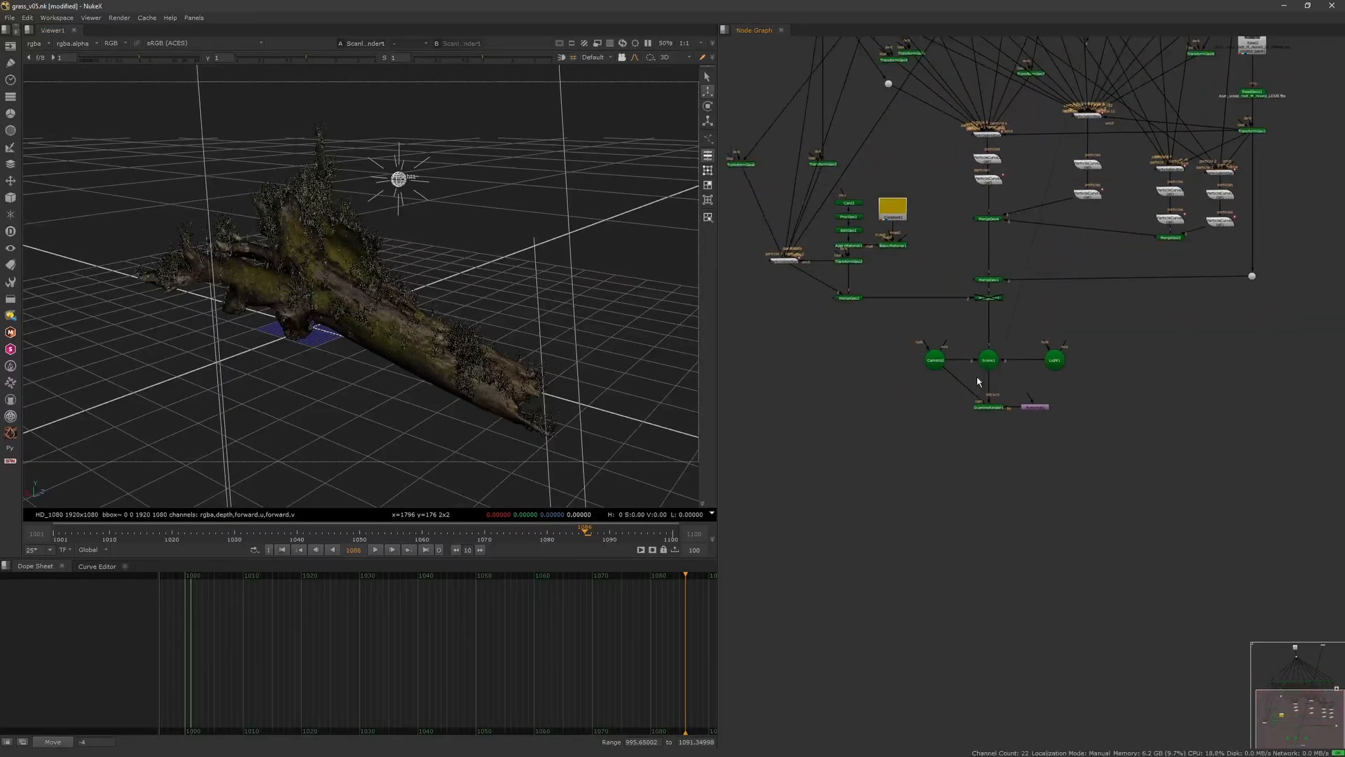
pyautogui.click(12, 19)
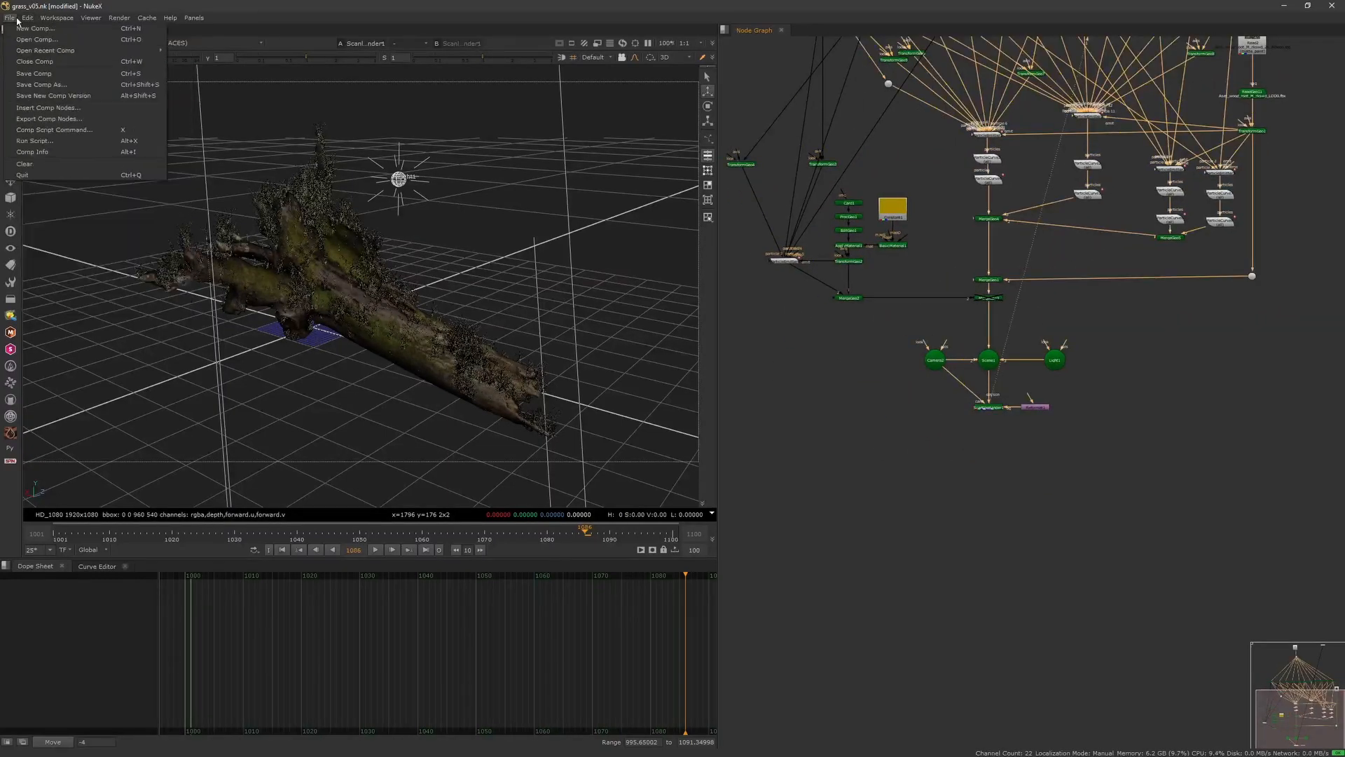
pyautogui.click(44, 96)
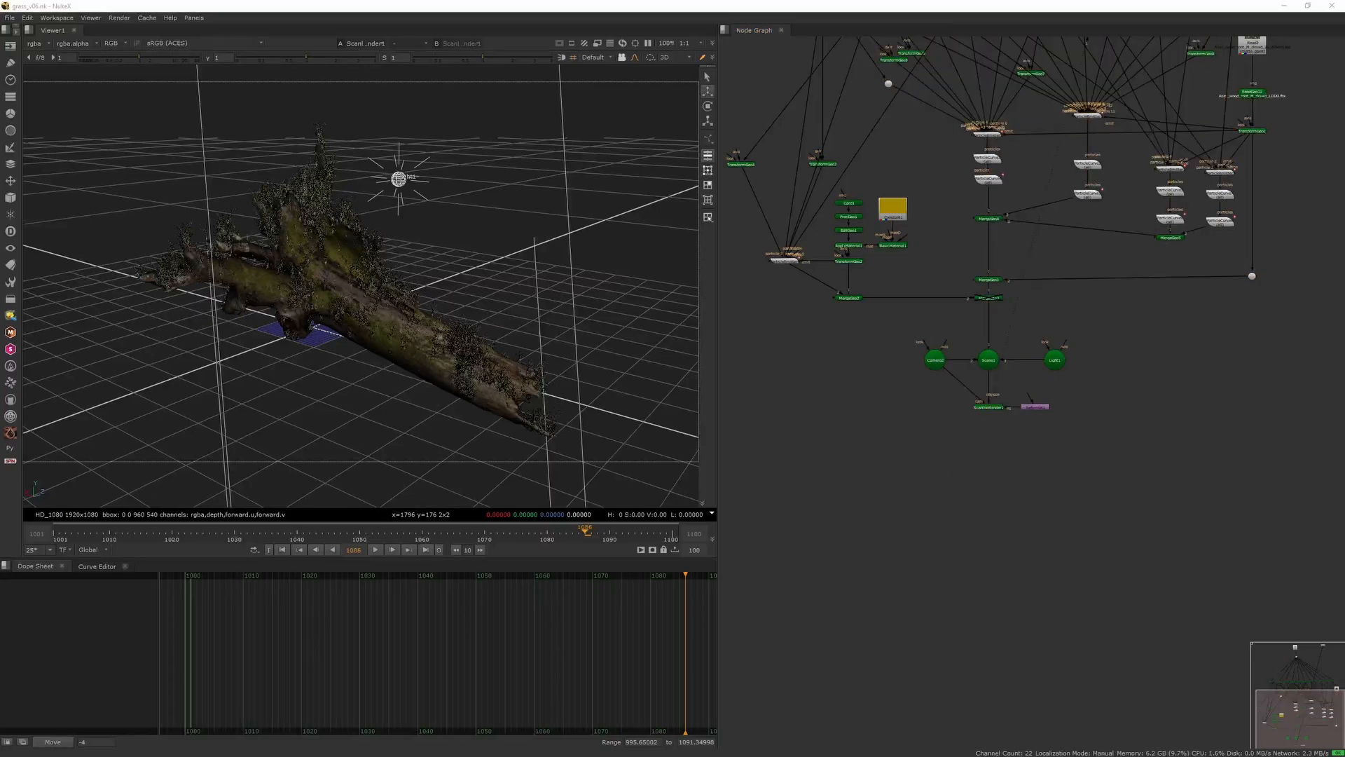
# - Display the ScanlineRender1 output in the viewer and check the node's properties
pyautogui.click(989, 406)
pyautogui.press('1')
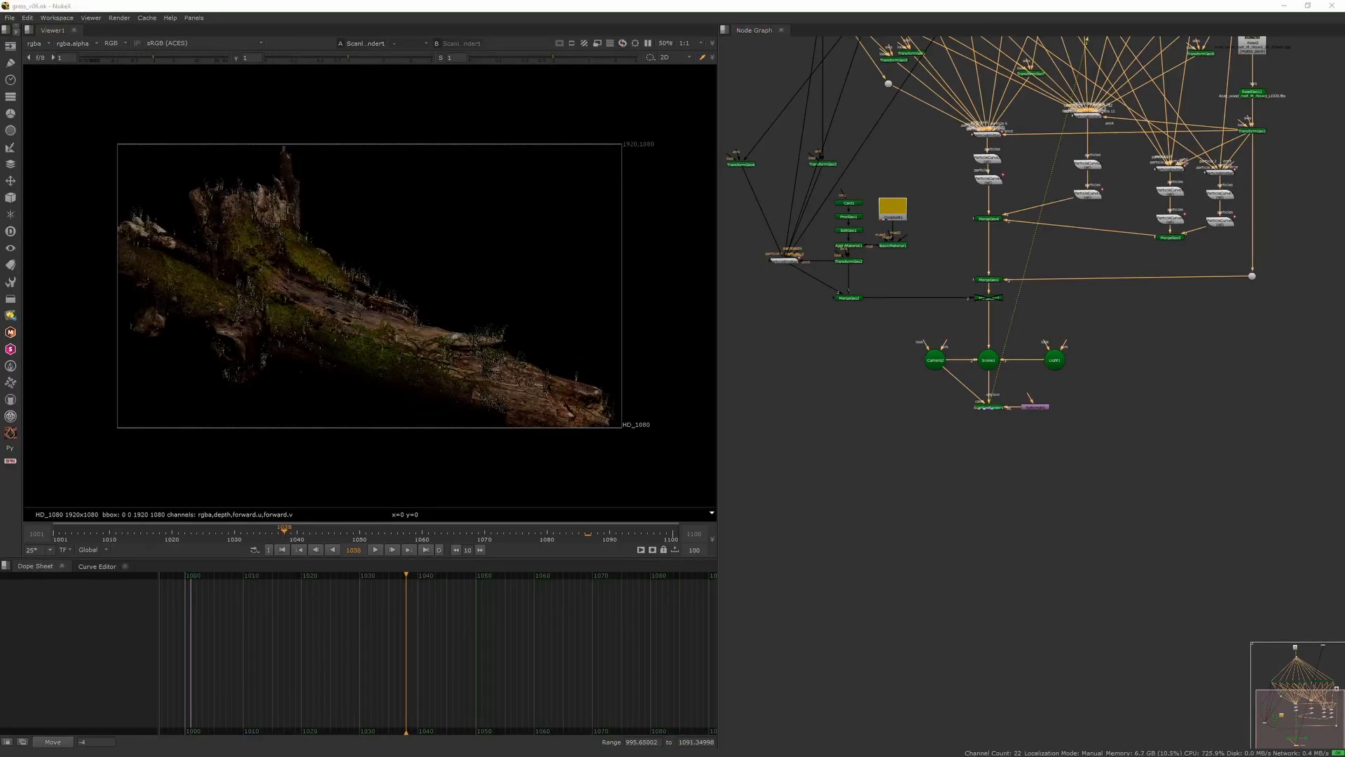
pyautogui.doubleClick(989, 406)
pyautogui.click(925, 459)
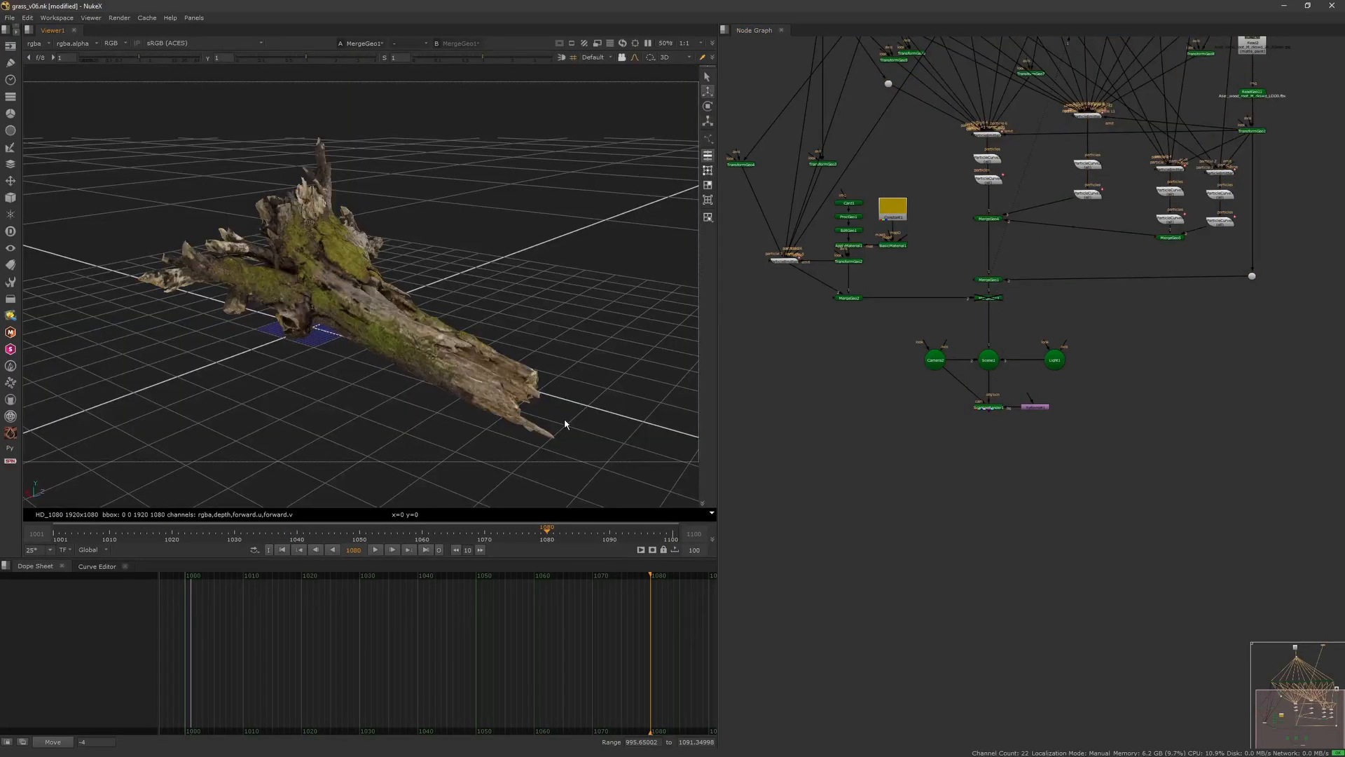
# - Examine the root's separate grass branches in the viewer at frames 1045 and 1079
pyautogui.moveTo(264, 543); pyautogui.dragTo(328, 533)
pyautogui.click(988, 179)
pyautogui.press('1')
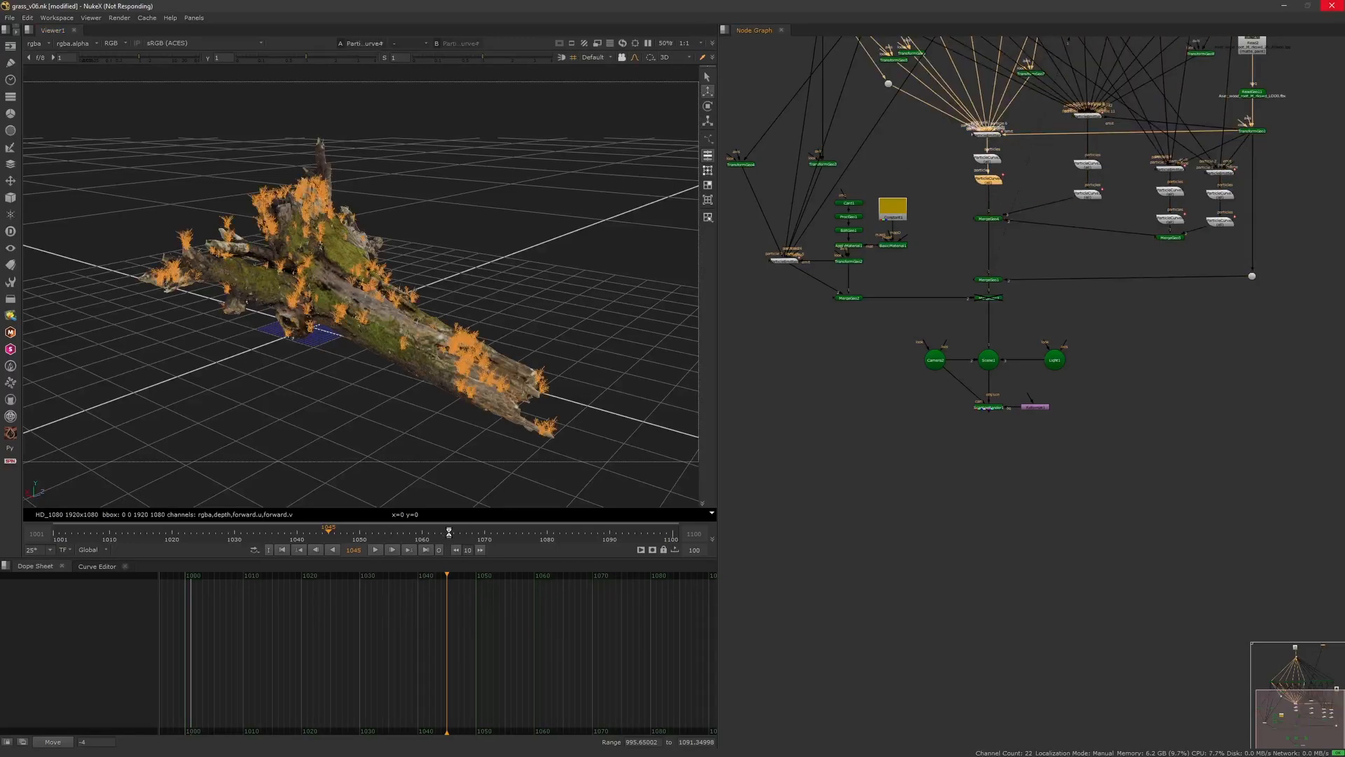
pyautogui.moveTo(450, 535); pyautogui.dragTo(540, 535)
pyautogui.click(1088, 194)
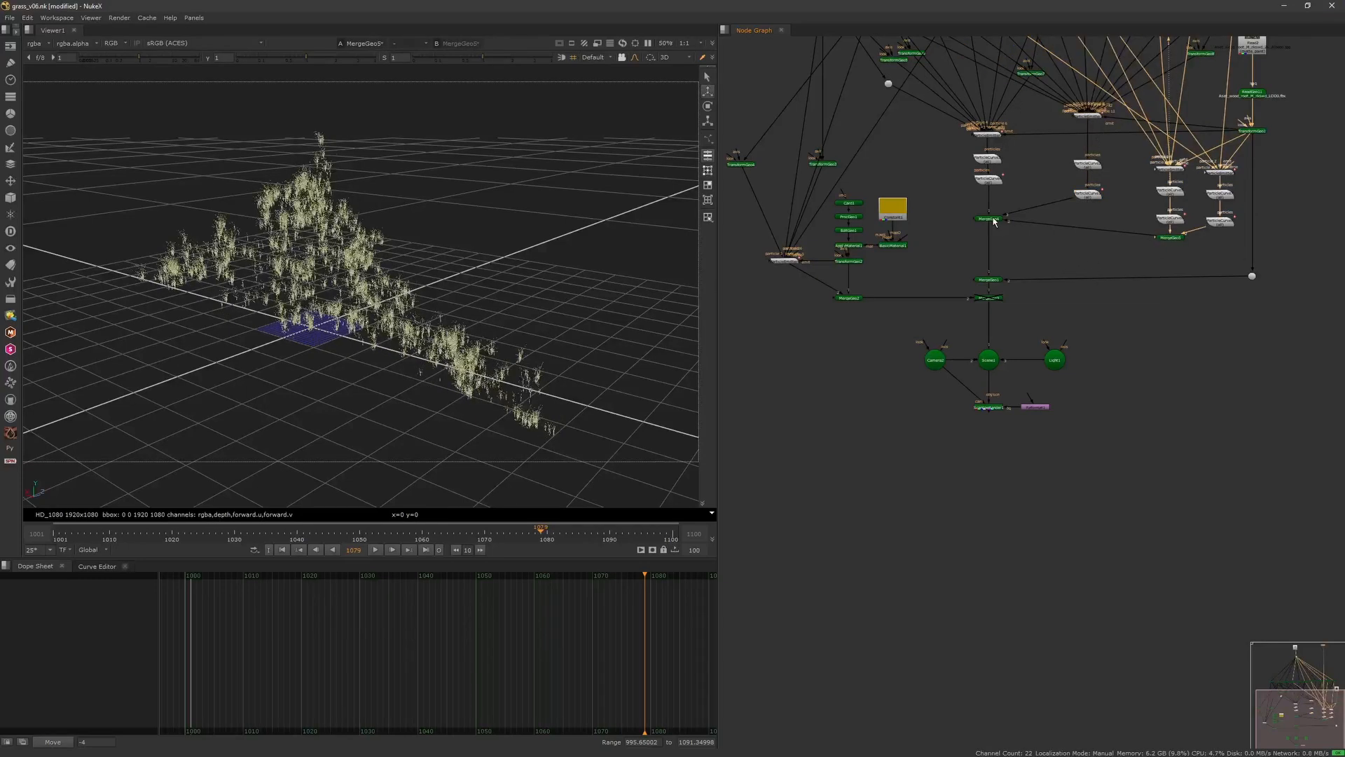
# - Display MergeGeo1 and the ScanlineRender1 output, and switch to the 2D render at frame 1079
pyautogui.click(990, 280)
pyautogui.press('1')
pyautogui.click(989, 407)
pyautogui.press('1')
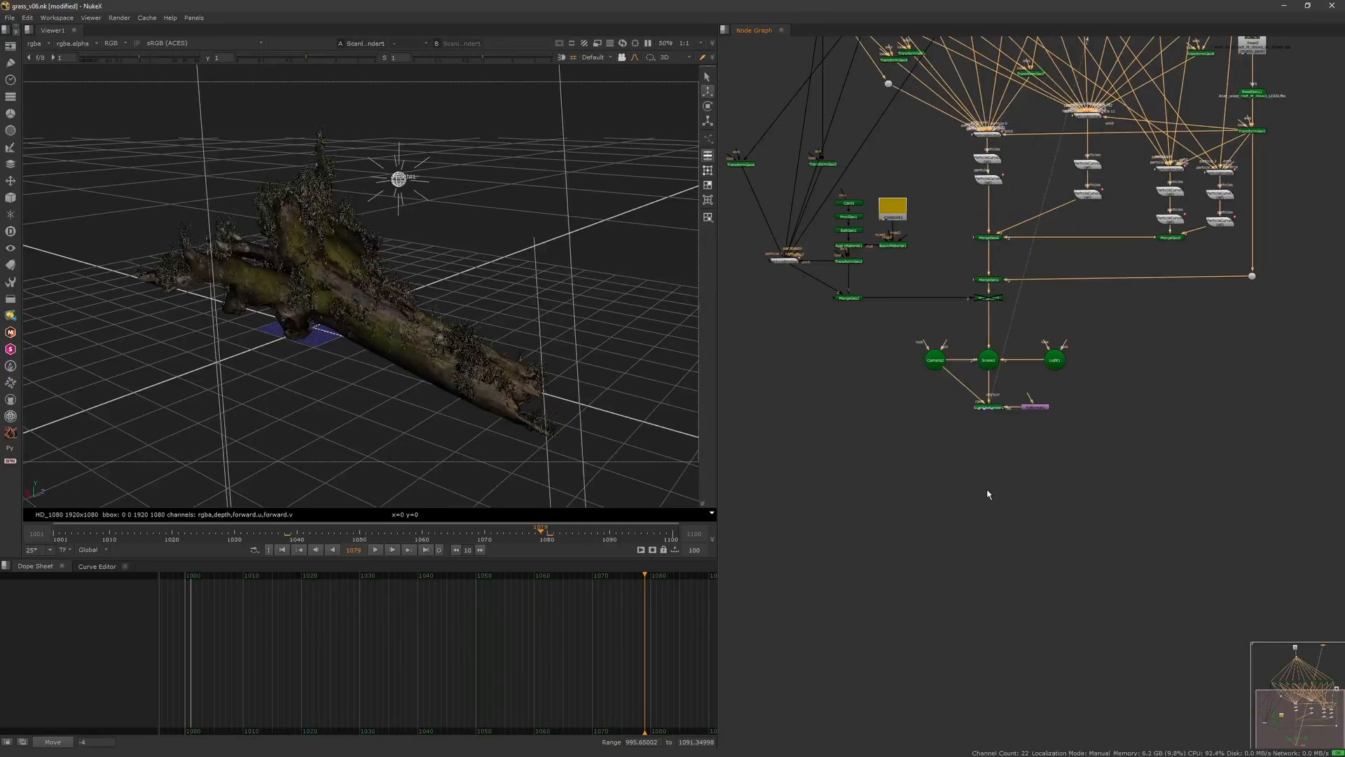
pyautogui.press('Tab')
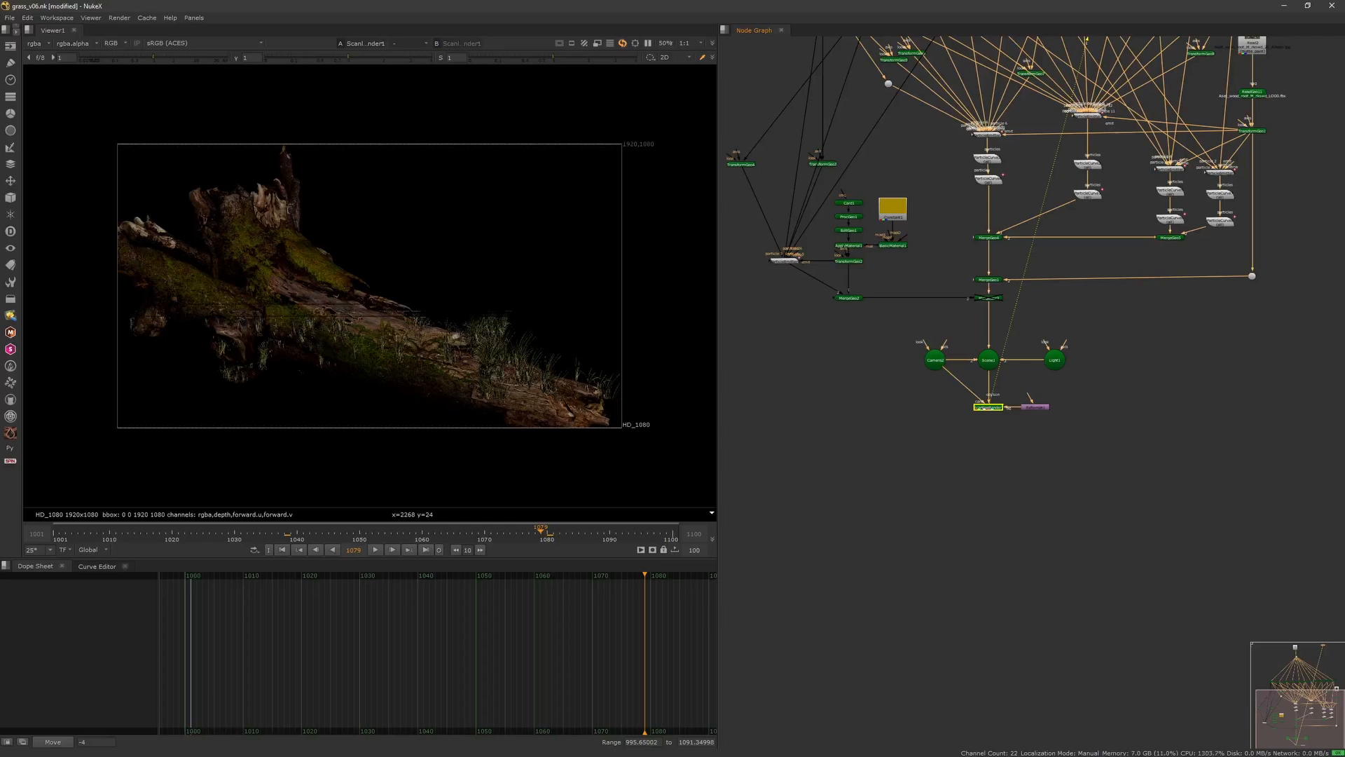
# - Set Reformat1's output format to HD_720 (1280x720) and close its properties
pyautogui.click(913, 469)
pyautogui.press('Tab')
pyautogui.doubleClick(1034, 407)
pyautogui.click(802, 407)
pyautogui.click(794, 120)
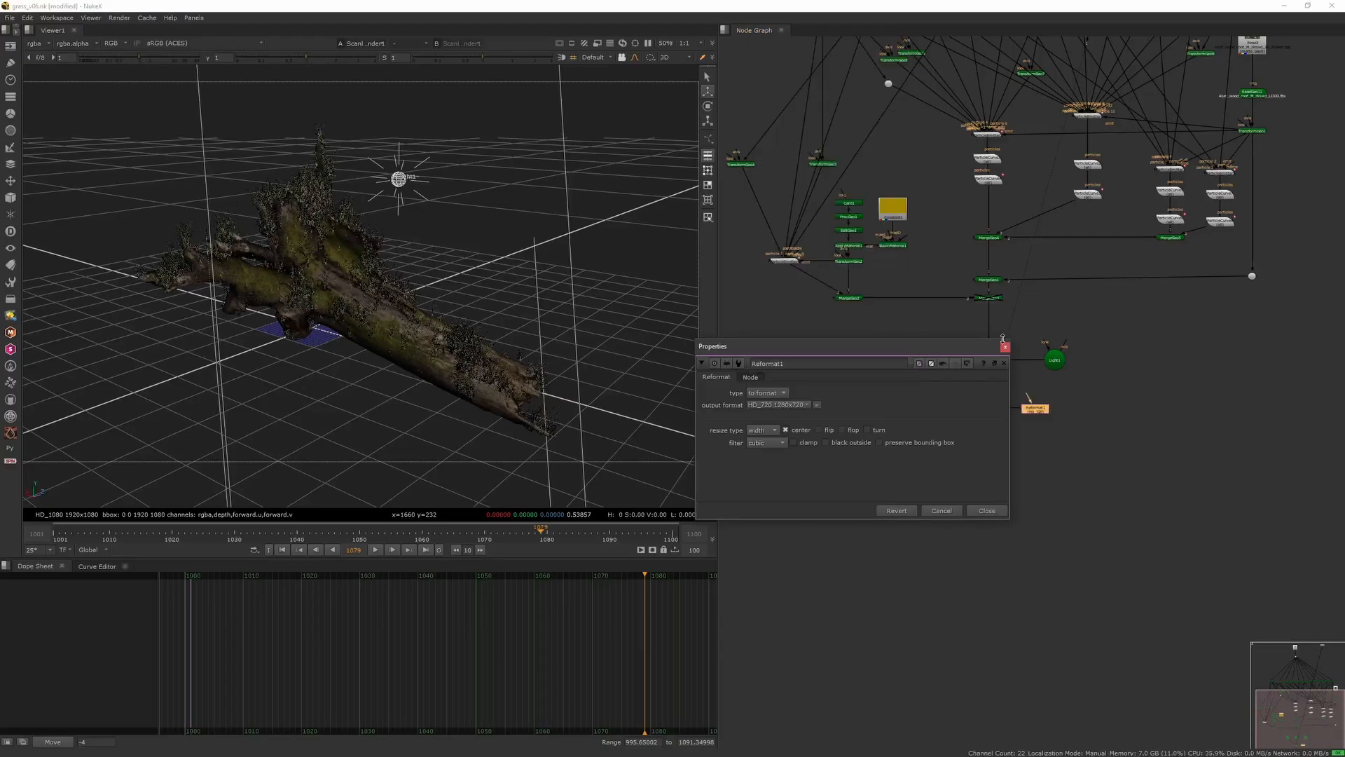
pyautogui.click(1005, 347)
# - Change the format in the project settings, close them and save the script
pyautogui.click(1032, 459)
pyautogui.press('s')
pyautogui.click(609, 599)
pyautogui.click(608, 315)
pyautogui.click(784, 695)
pyautogui.hotkey('ctrl', 's')
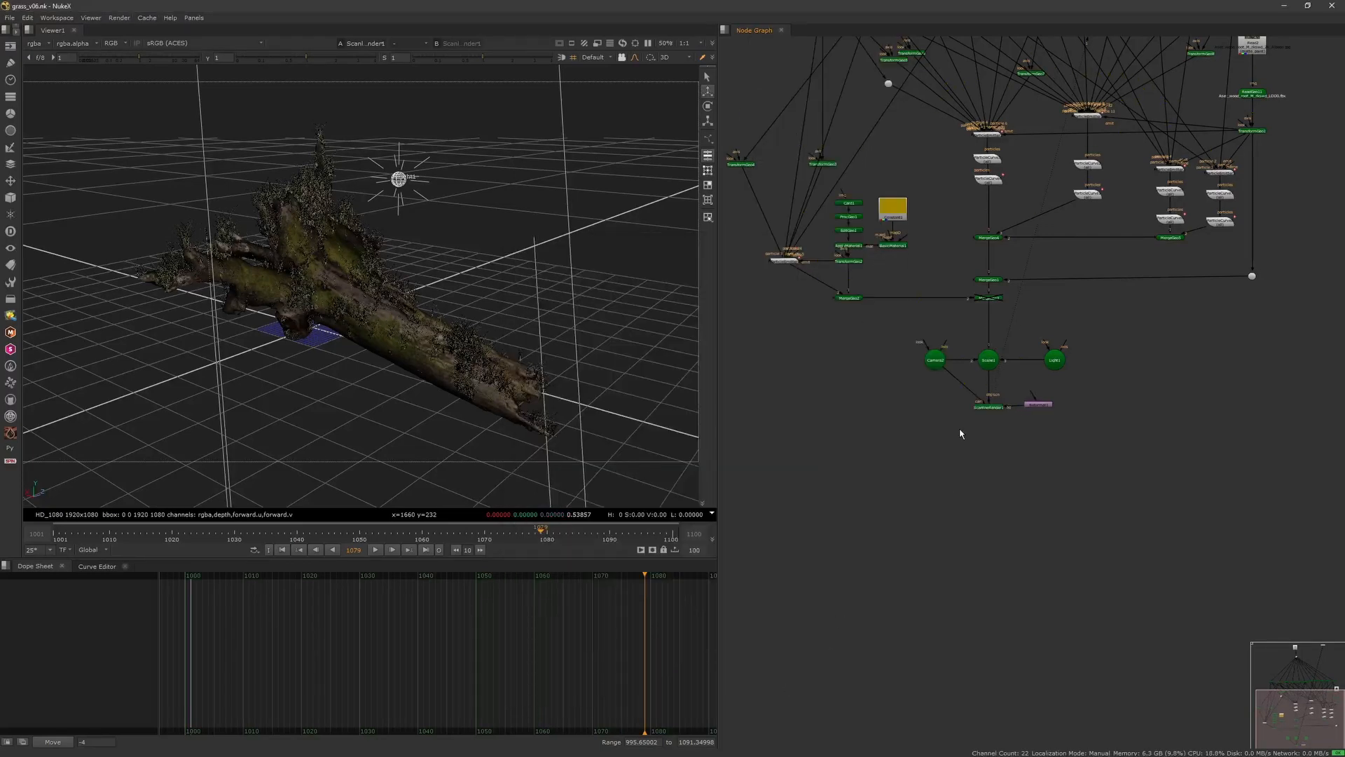
# - Render the ScanlineRender1 output at frame 1079 in the 2D viewer
pyautogui.click(986, 408)
pyautogui.press('Tab')
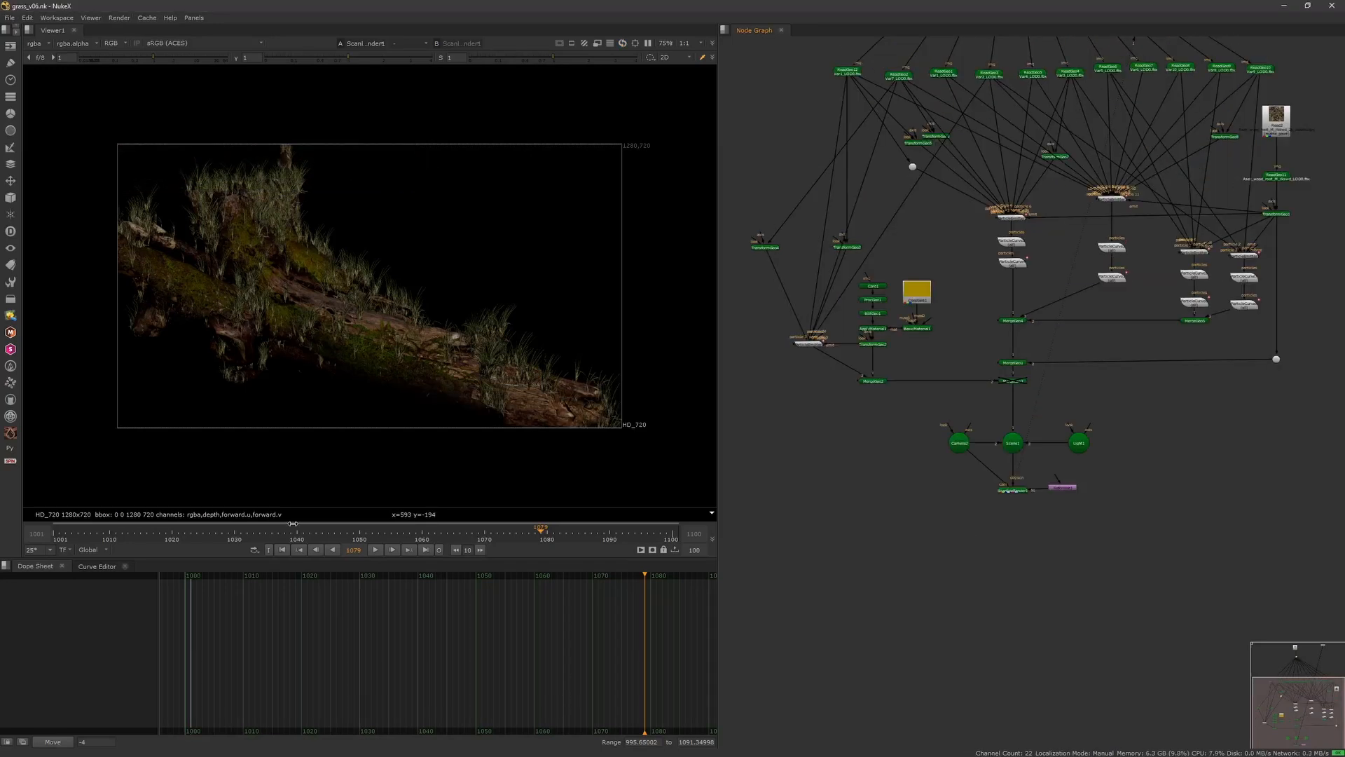
# - Go to frame 1040, set ScanlineRender1's antialiasing to low and render its output in the 2D viewer
pyautogui.click(297, 529)
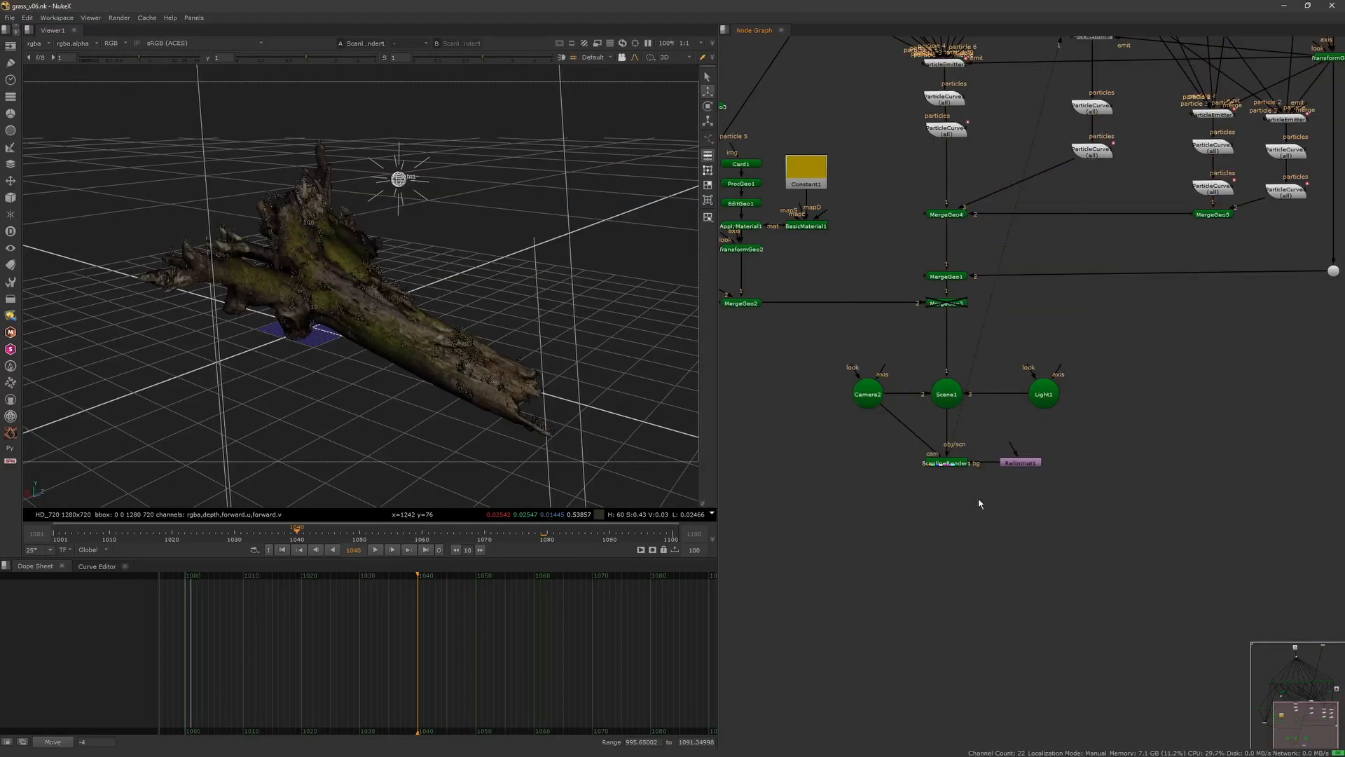
pyautogui.doubleClick(942, 459)
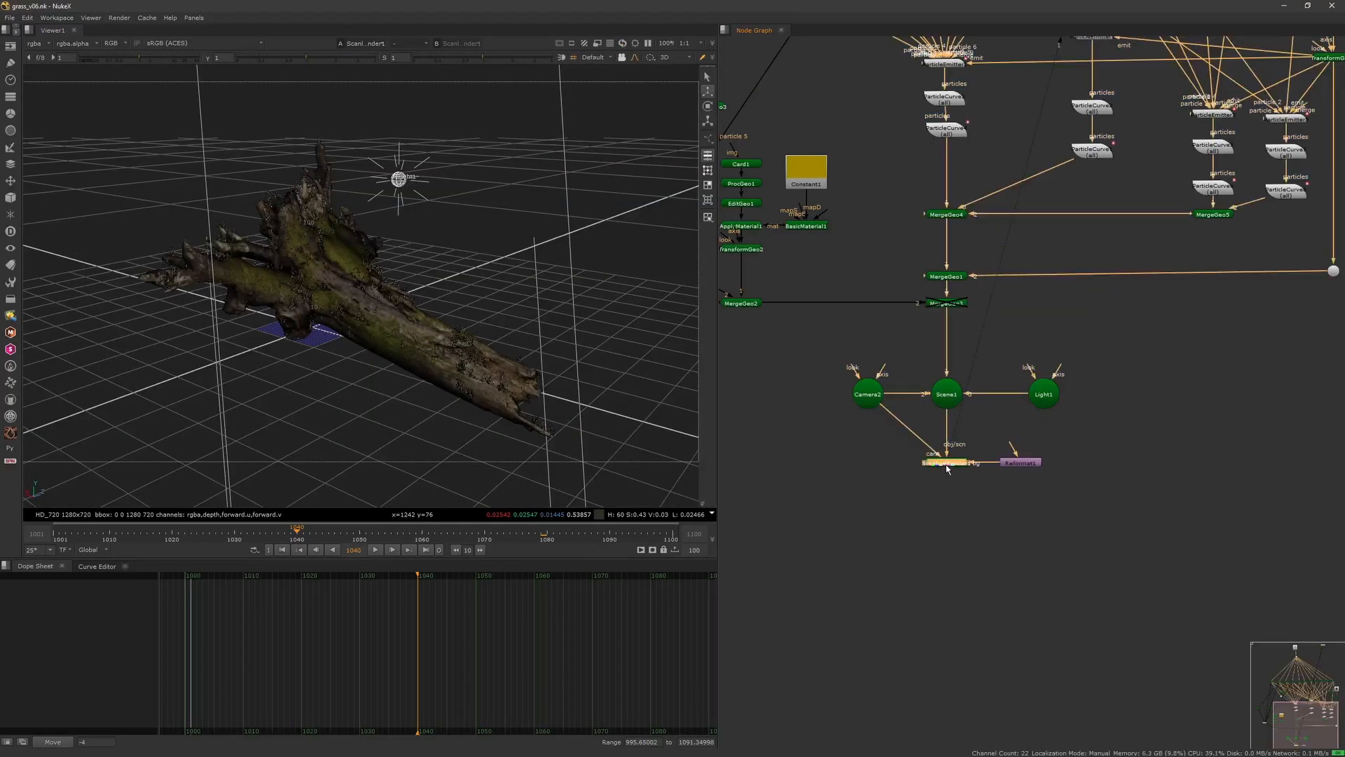
pyautogui.click(728, 397)
pyautogui.click(731, 386)
pyautogui.press('Tab')
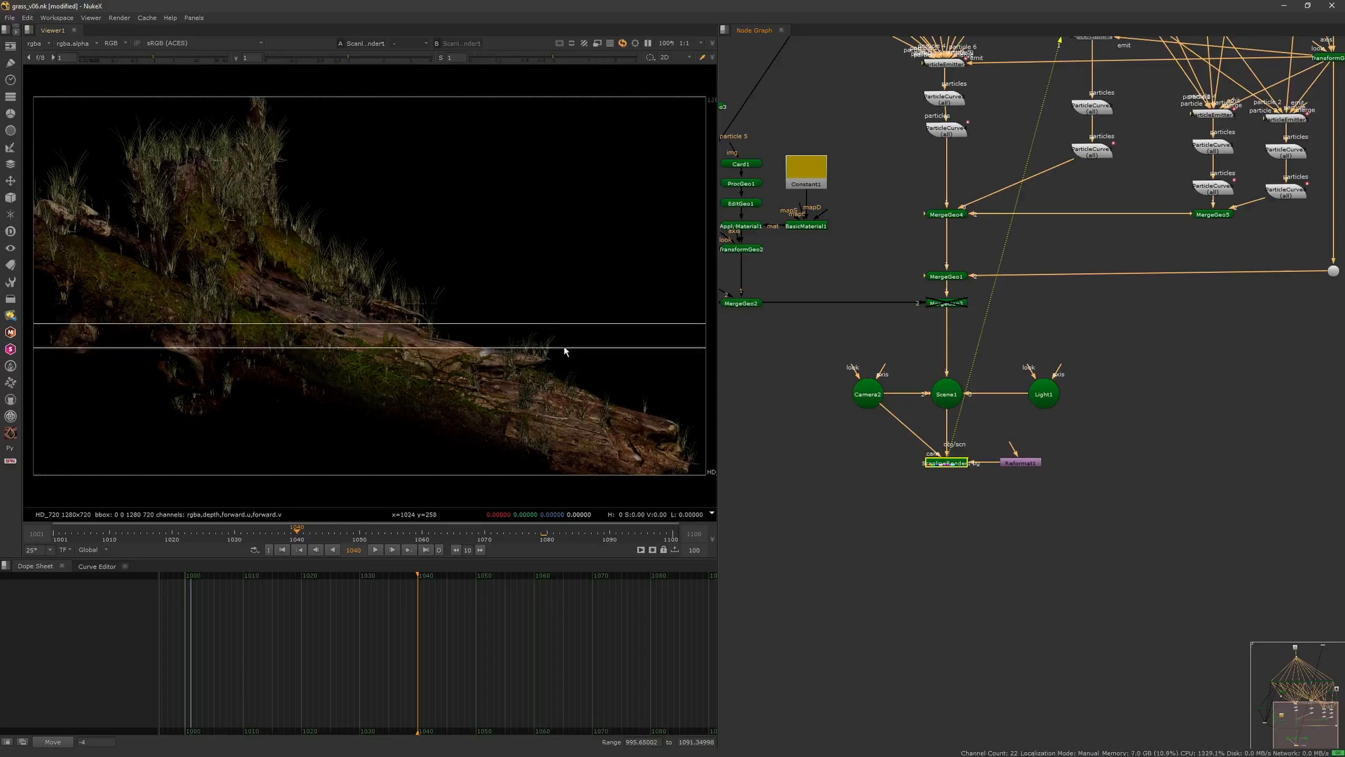
# - Go to the first frame, inspect ScanlineRender1's properties and check its render in the 2D viewer
pyautogui.press('Tab')
pyautogui.click(282, 550)
pyautogui.doubleClick(952, 463)
pyautogui.click(958, 339)
pyautogui.press('Tab')
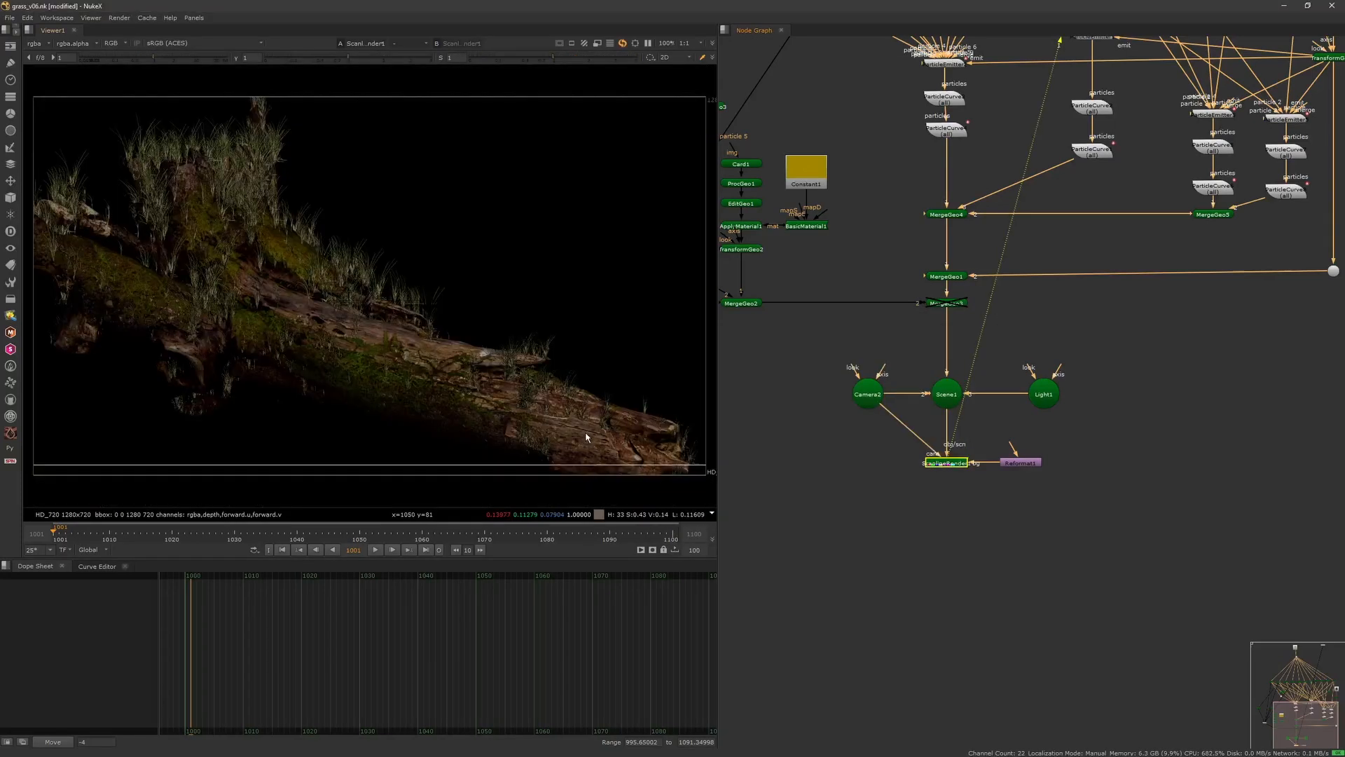
pyautogui.doubleClick(950, 463)
pyautogui.click(959, 339)
# - Set ScanlineRender1's antialiasing to none
pyautogui.scroll(-4, 963, 420)
pyautogui.scroll(3, 871, 394)
pyautogui.doubleClick(991, 471)
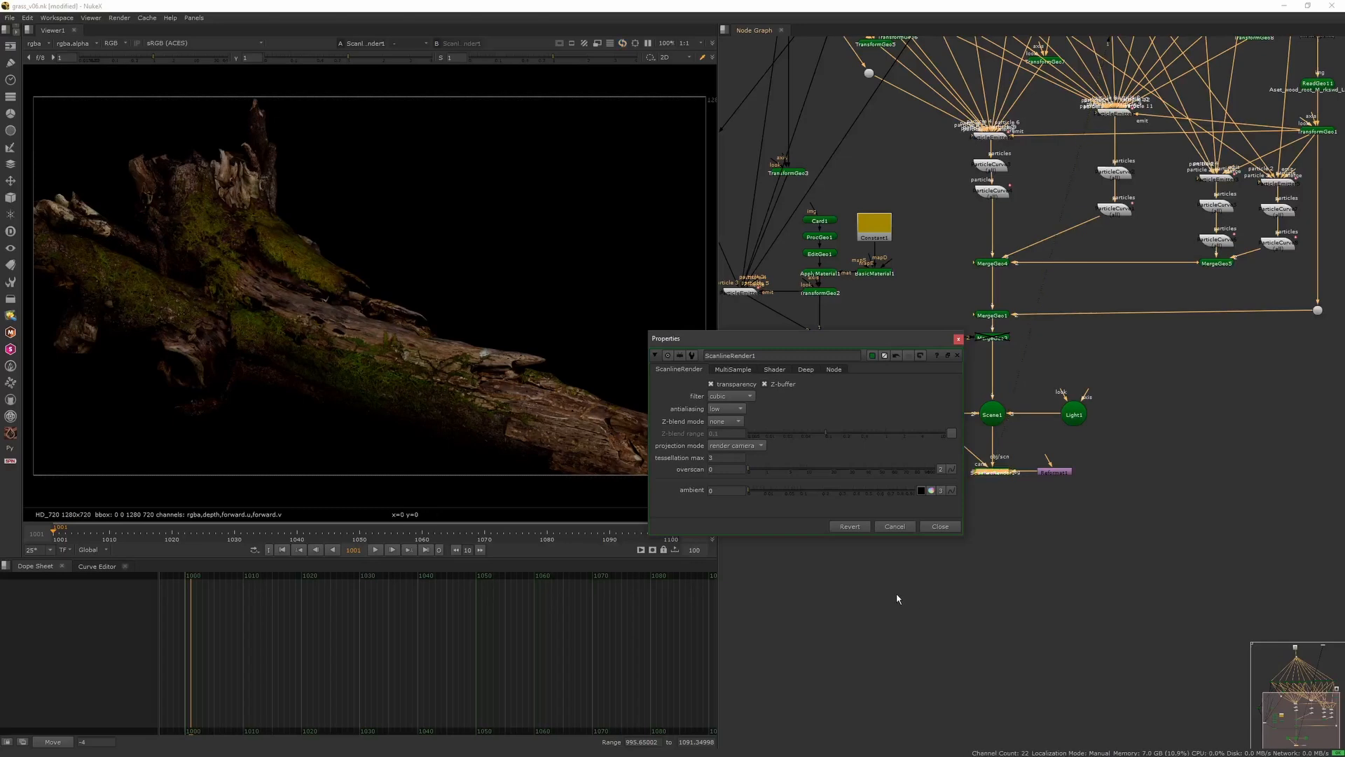
pyautogui.click(727, 408)
pyautogui.click(722, 397)
# - Check the render at frames 1050 and 1028, return to the 3D view and close the ScanlineRender1 properties
pyautogui.click(360, 533)
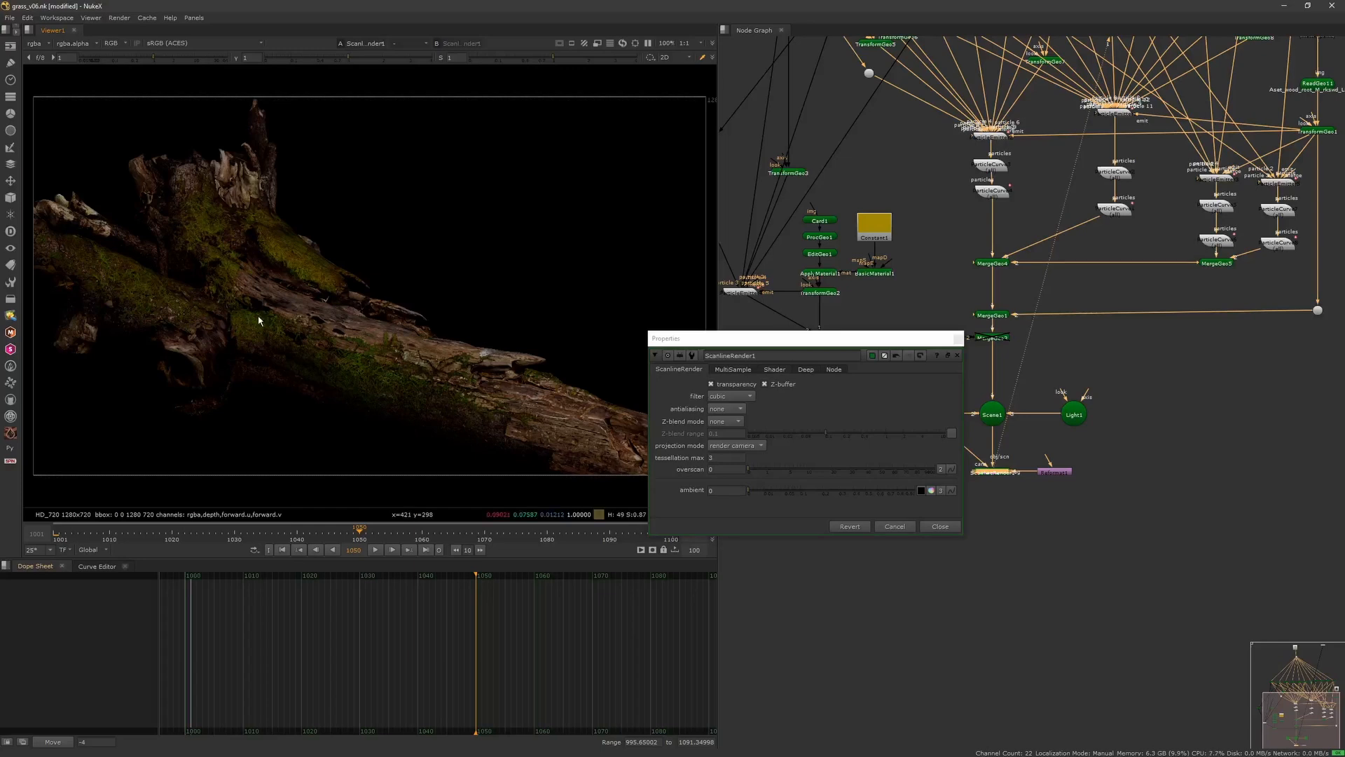
pyautogui.click(221, 534)
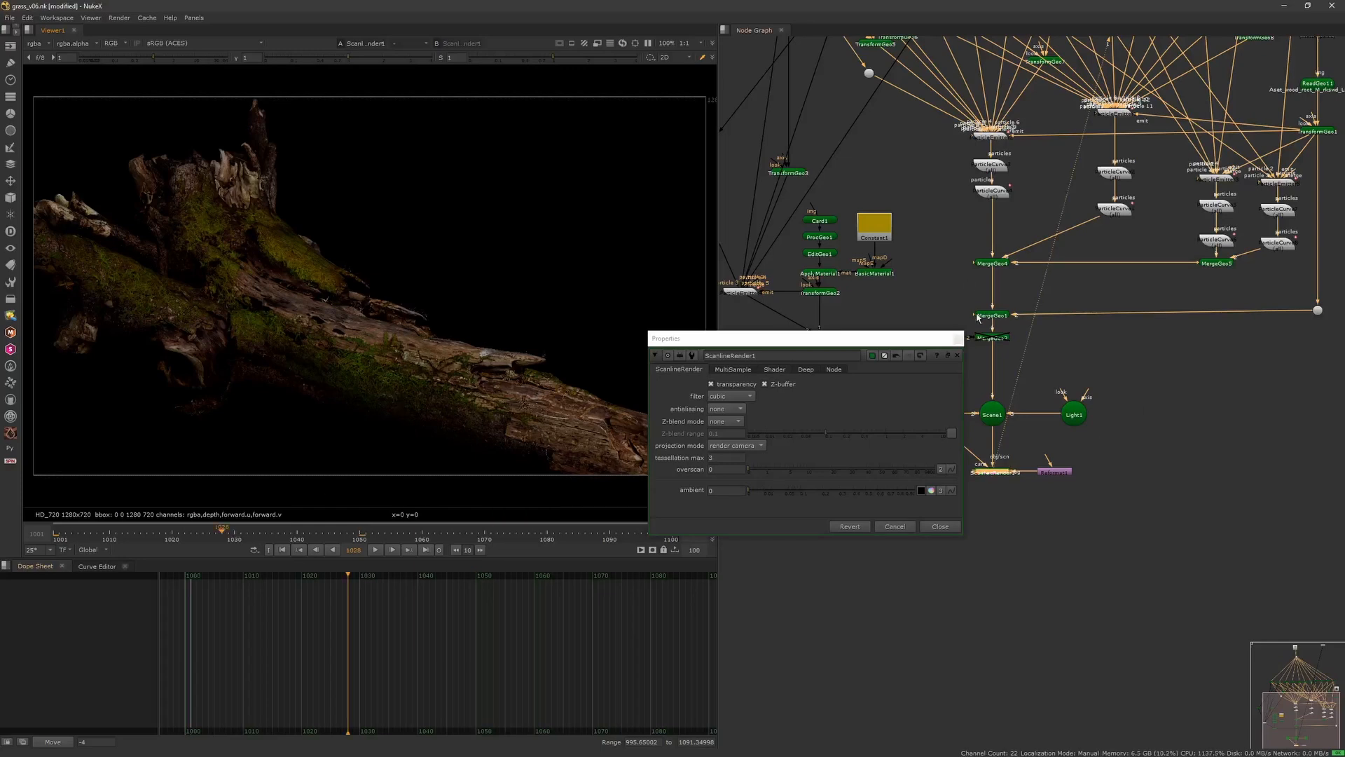
pyautogui.press('Tab')
pyautogui.click(958, 339)
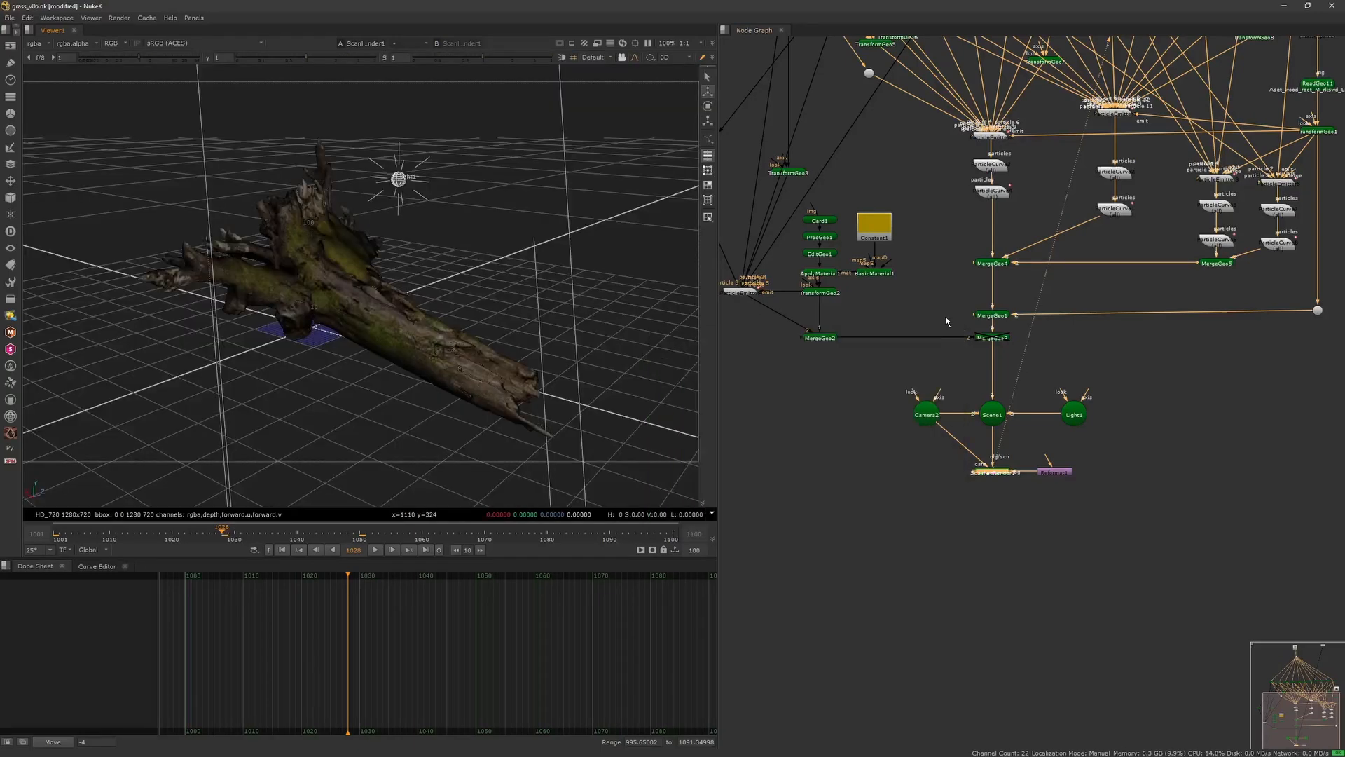
# - Insert a ParticleCache node between the first grass branch's last ParticleCurve and MergeGeo4
pyautogui.click(946, 321)
pyautogui.moveTo(951, 315); pyautogui.dragTo(931, 337, button='middle')
pyautogui.press('Tab')
pyautogui.write('particleca')
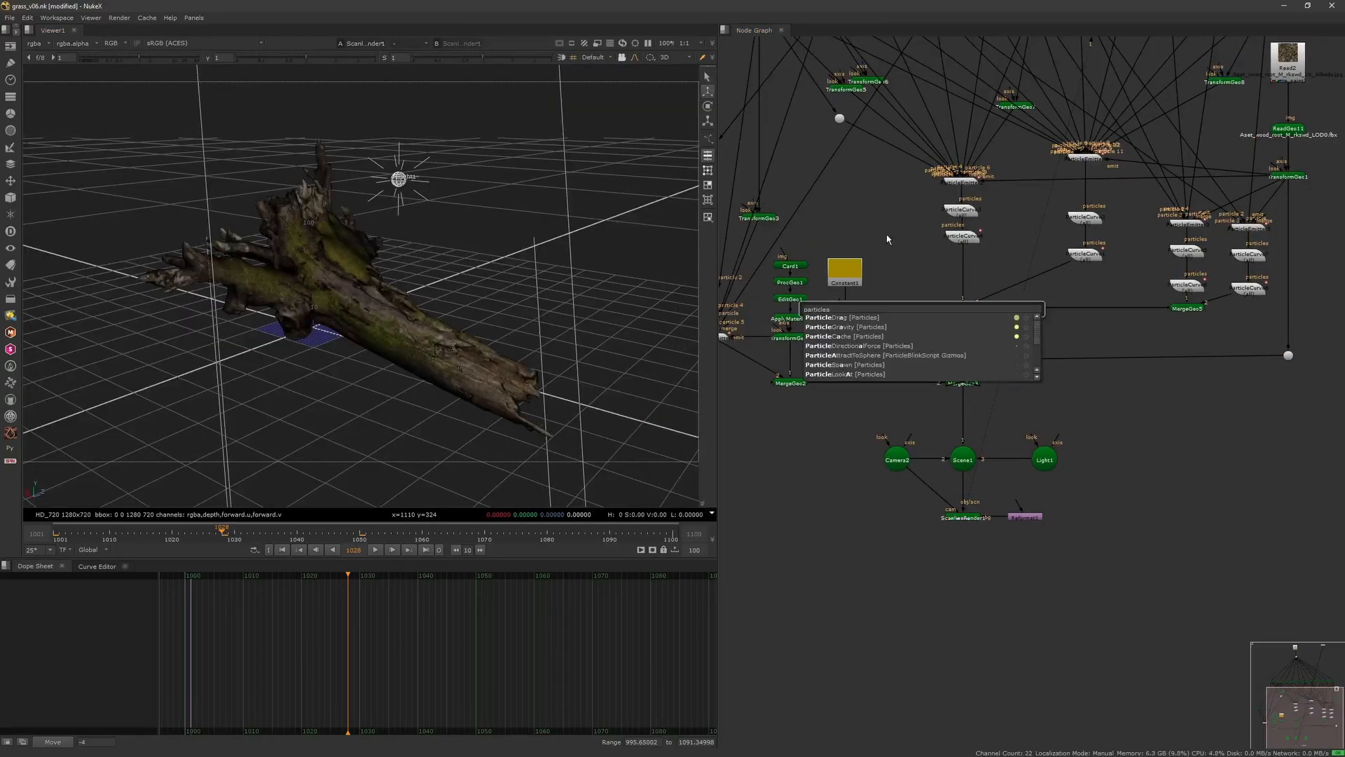
pyautogui.press('Return')
pyautogui.click(895, 255)
pyautogui.moveTo(935, 311); pyautogui.dragTo(981, 273)
pyautogui.click(980, 273)
pyautogui.press('Tab')
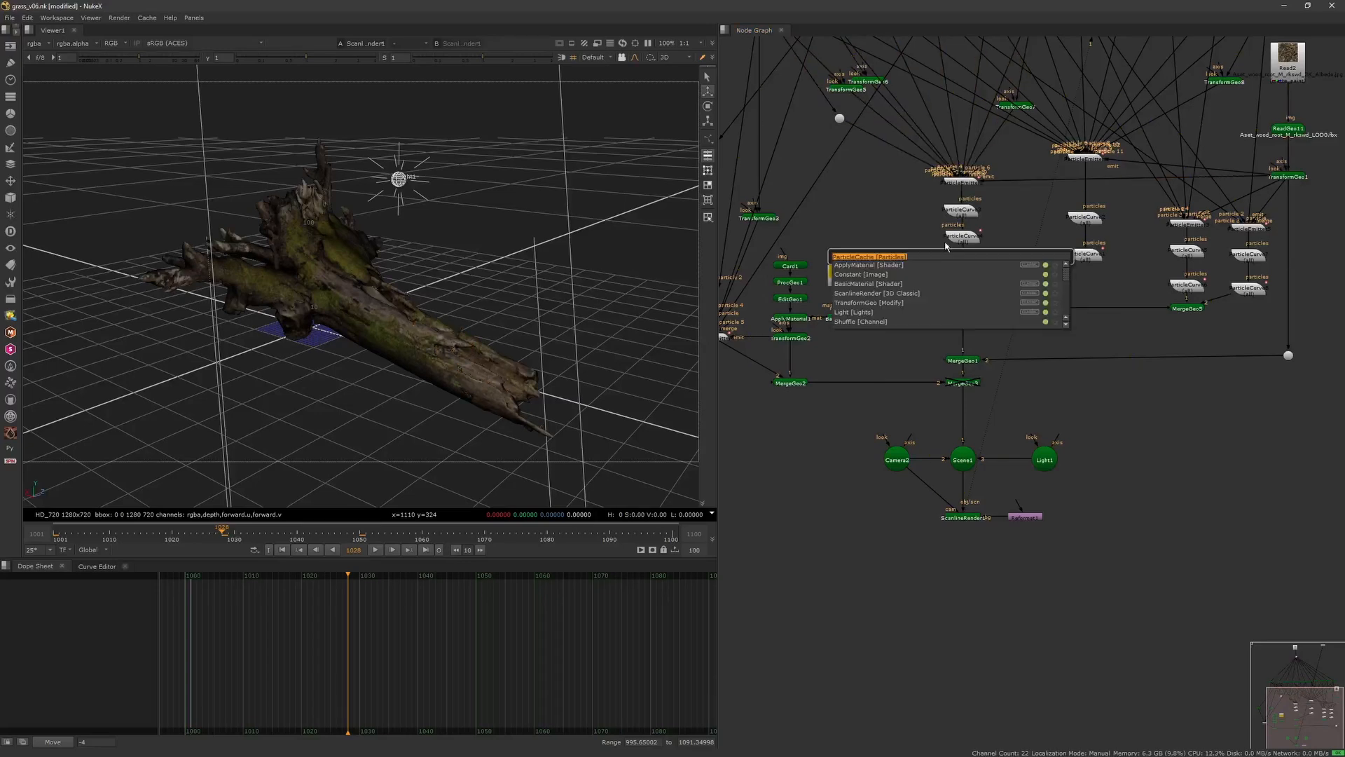
pyautogui.click(889, 266)
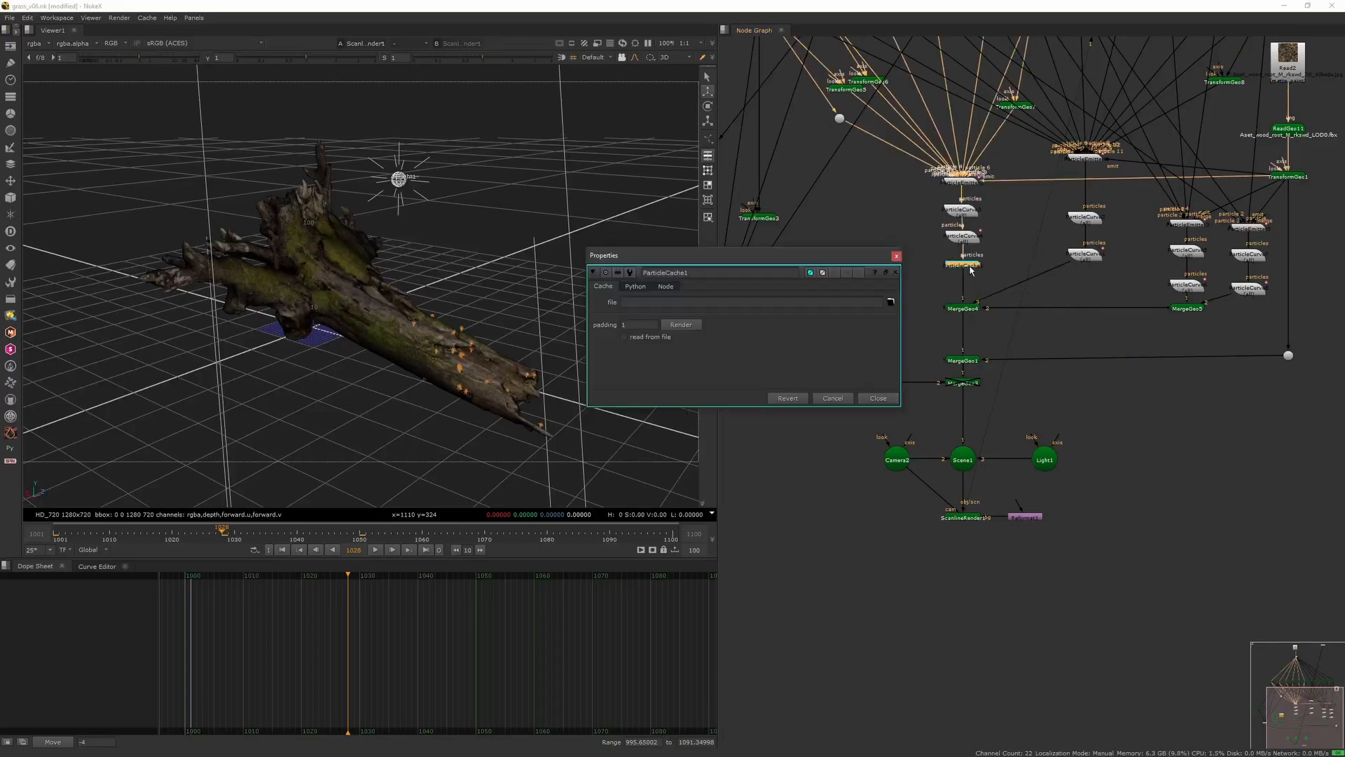
# - Create a cache folder in particles_grass and set ParticleCache1's file to p1 inside it
pyautogui.click(893, 309)
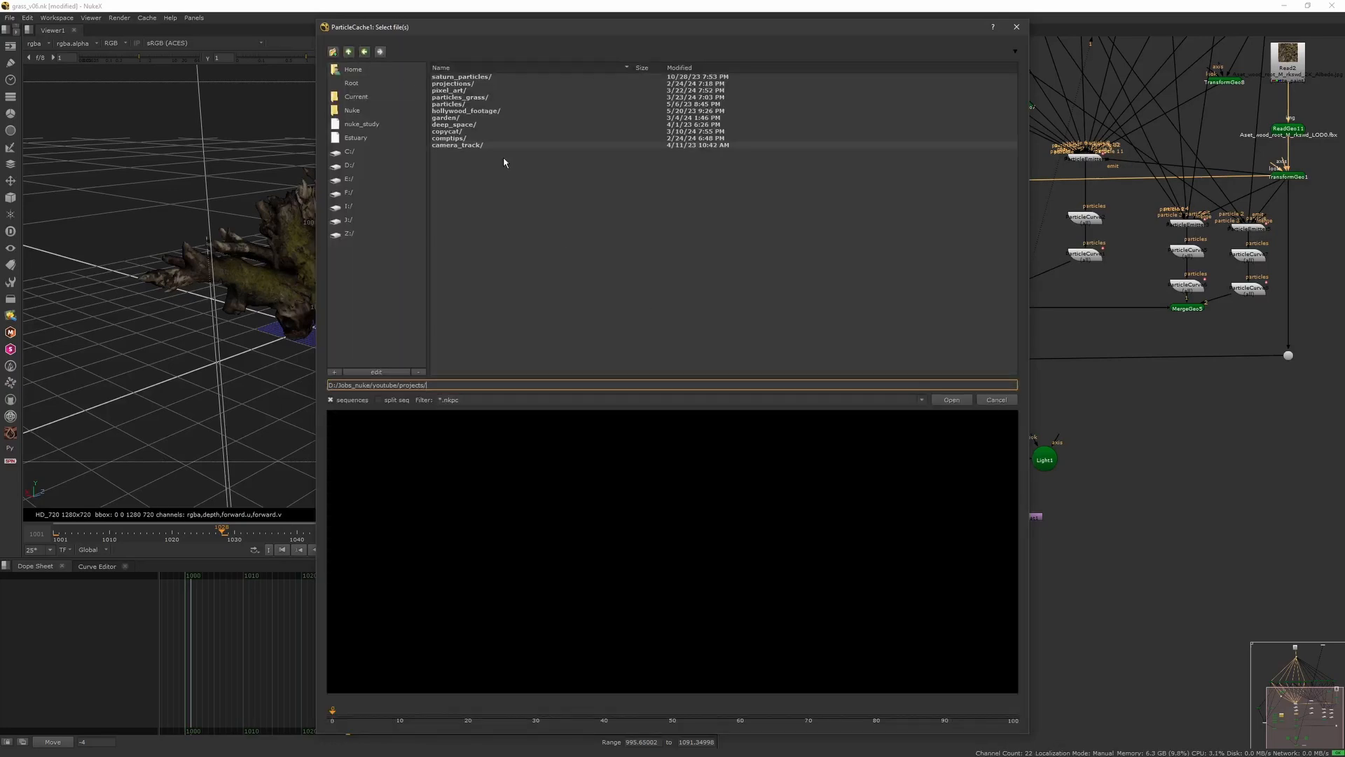
pyautogui.click(465, 96)
pyautogui.click(333, 52)
pyautogui.write('cache')
pyautogui.click(650, 395)
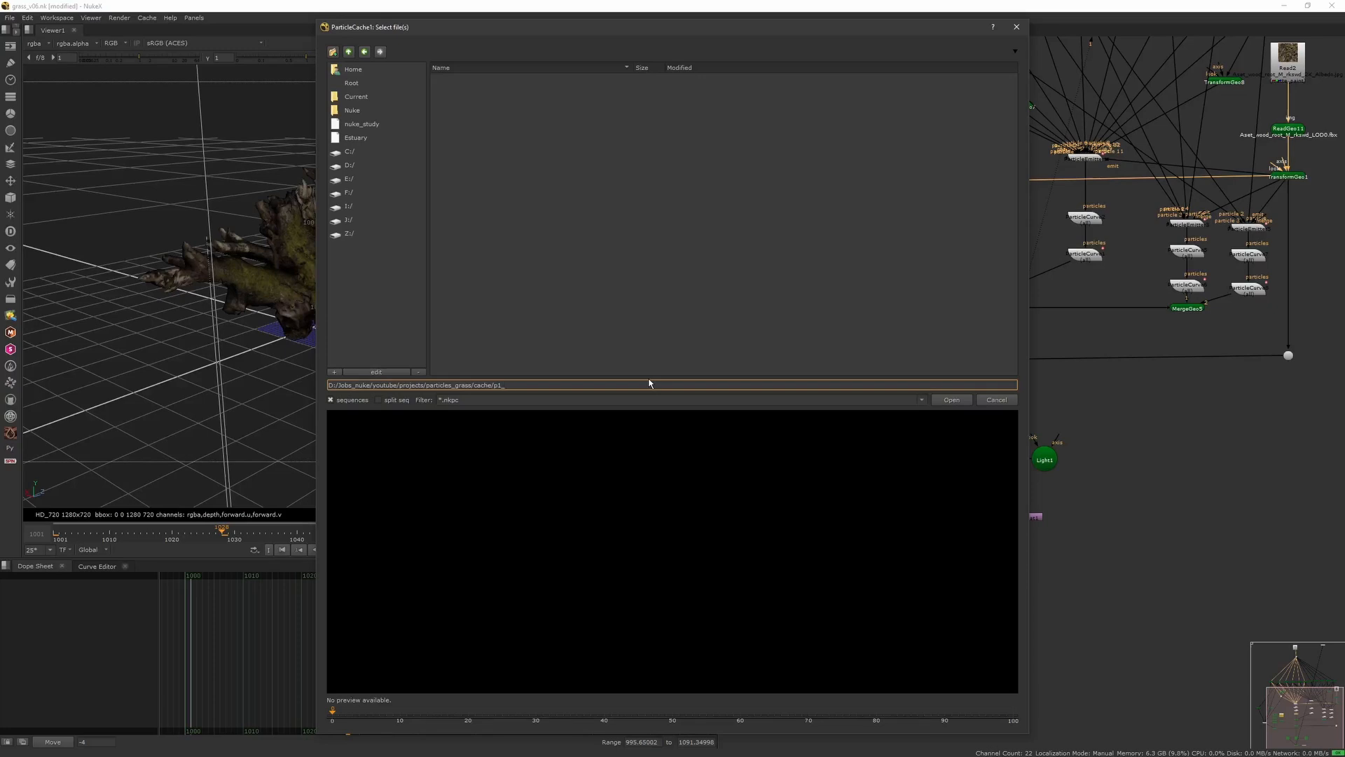
pyautogui.click(952, 400)
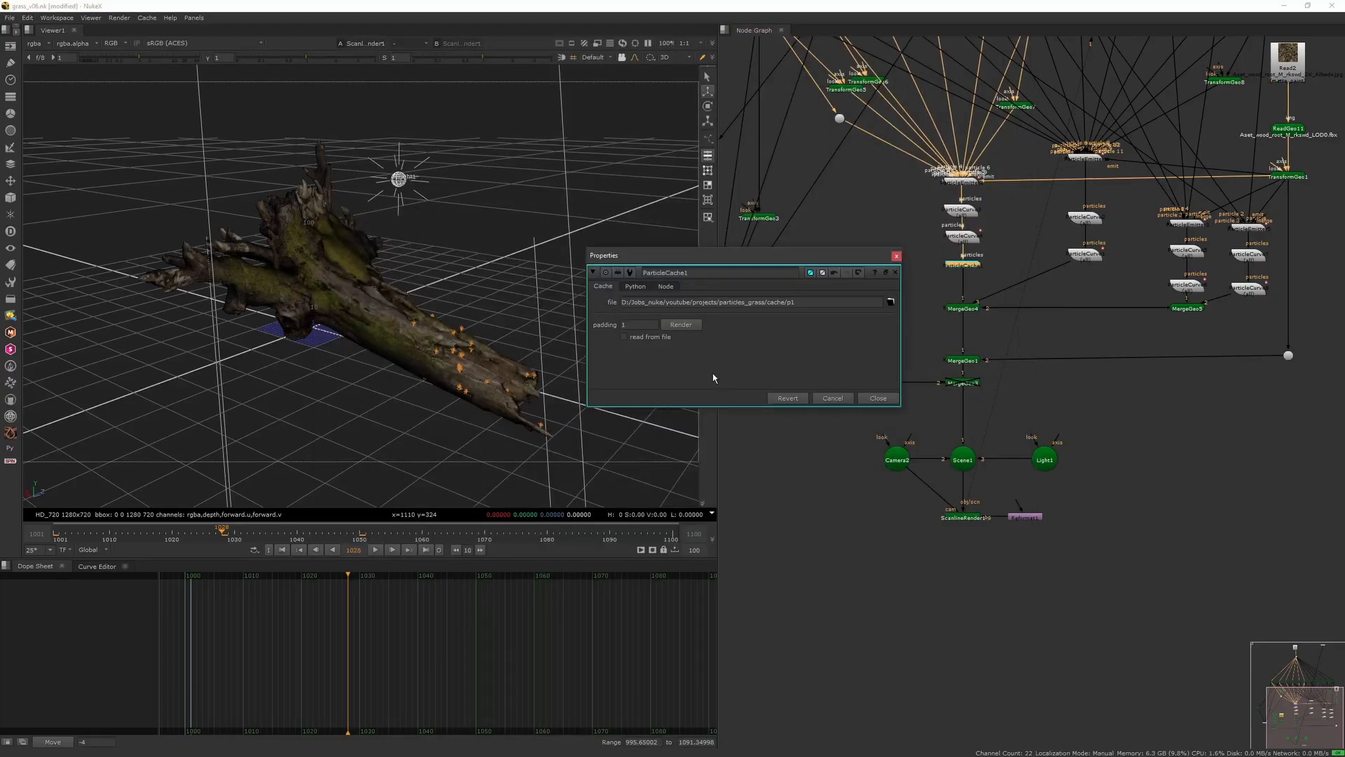
# - Render the ParticleCache1 frames, enable reading from file and close its properties
pyautogui.click(681, 325)
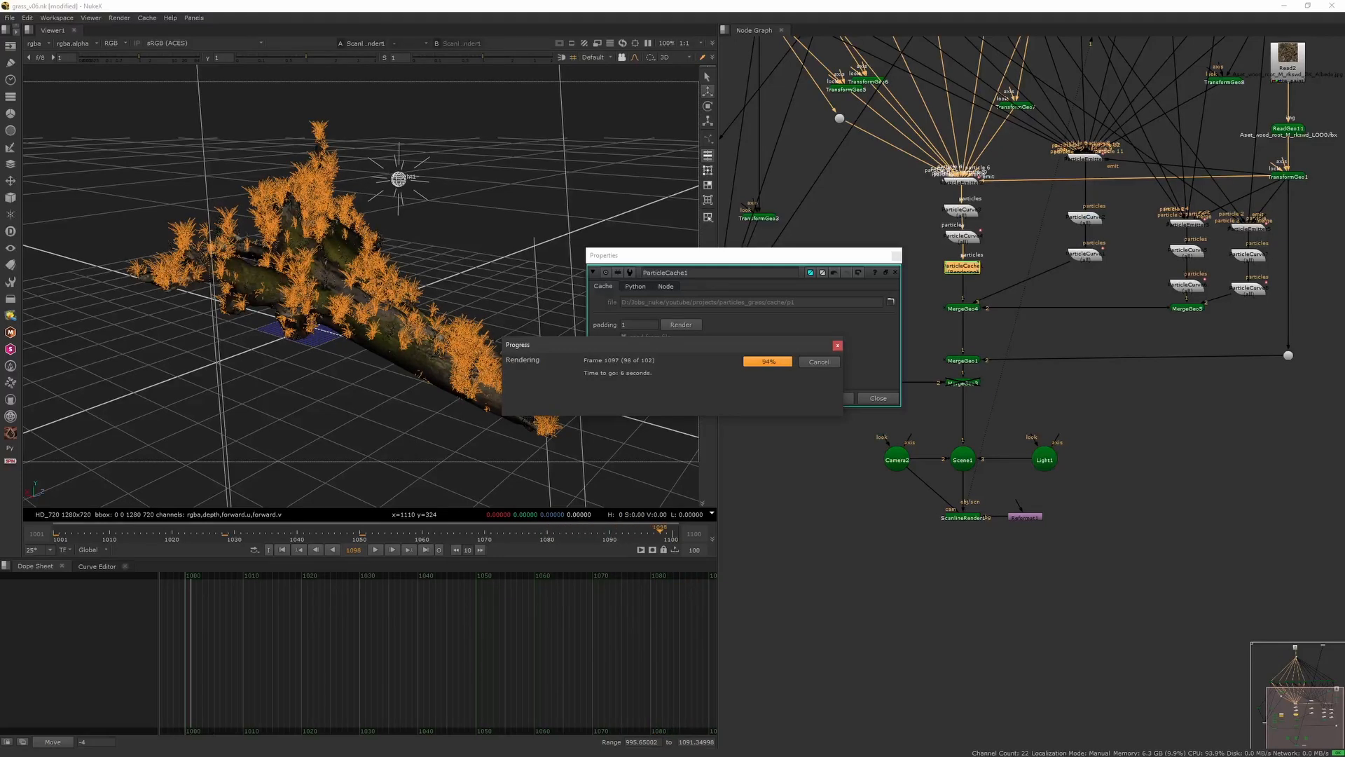
pyautogui.click(626, 337)
pyautogui.click(878, 398)
pyautogui.click(967, 291)
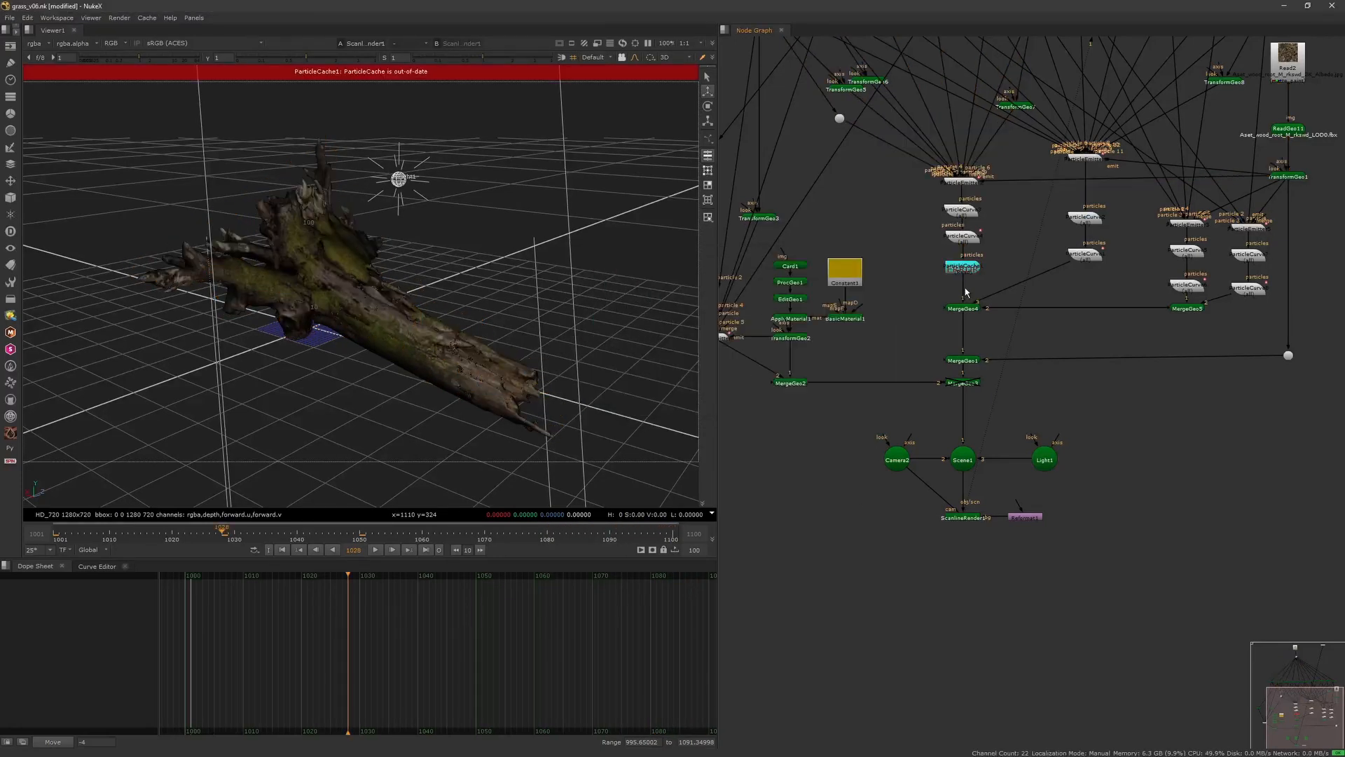
# - Select p1.nkpc as ParticleCache1's file and check the cached particles on the timeline
pyautogui.doubleClick(962, 266)
pyautogui.click(891, 302)
pyautogui.click(518, 77)
pyautogui.click(951, 400)
pyautogui.click(795, 356)
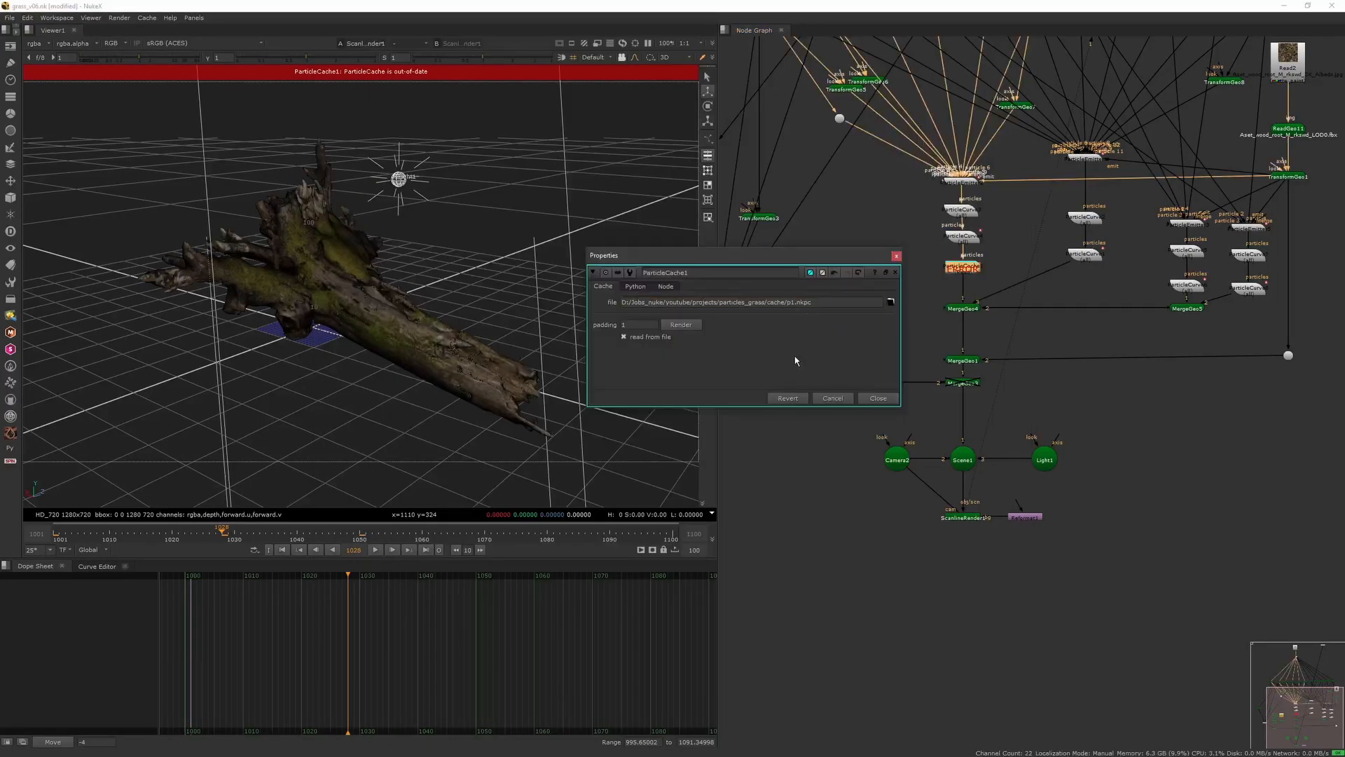
pyautogui.click(359, 531)
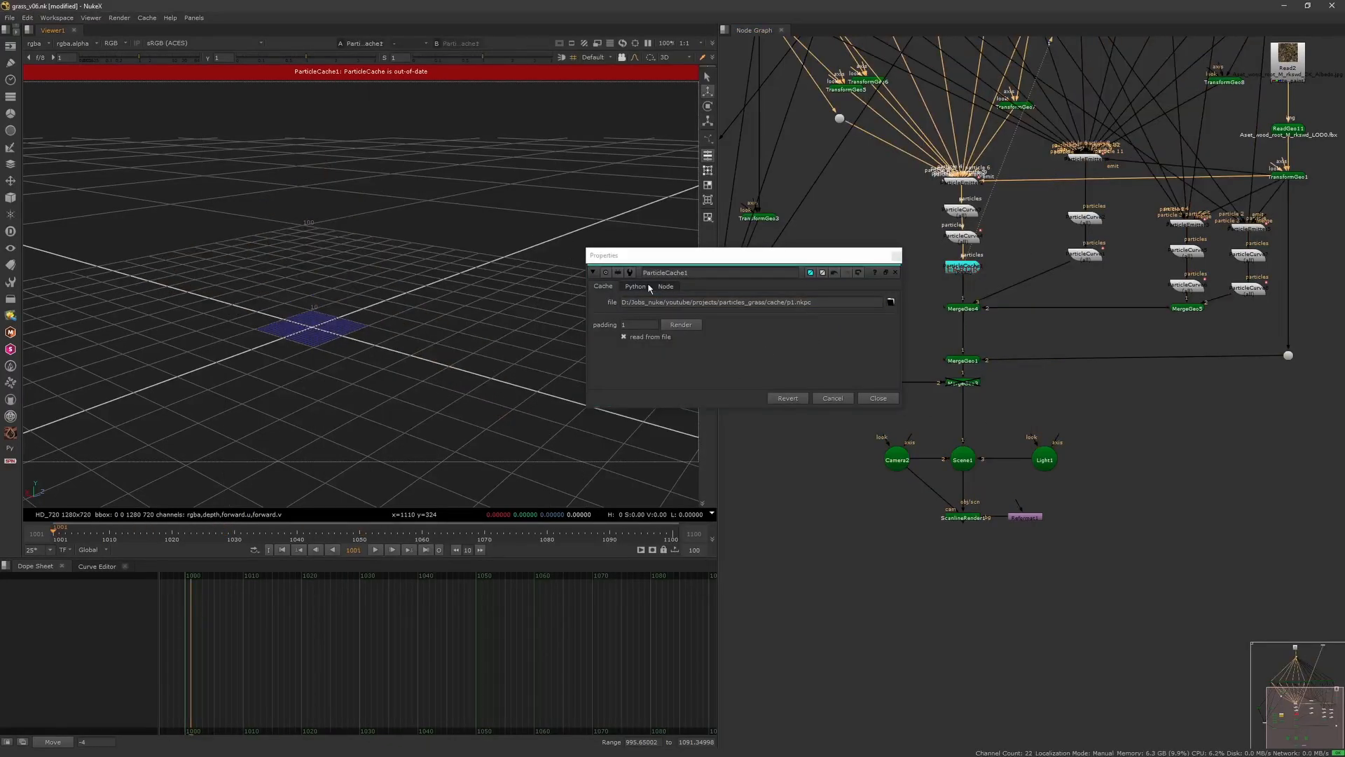
# - Rename ParticleCache1's file to p1.####.nkpc, render the cache again and enable reading from file
pyautogui.click(791, 302)
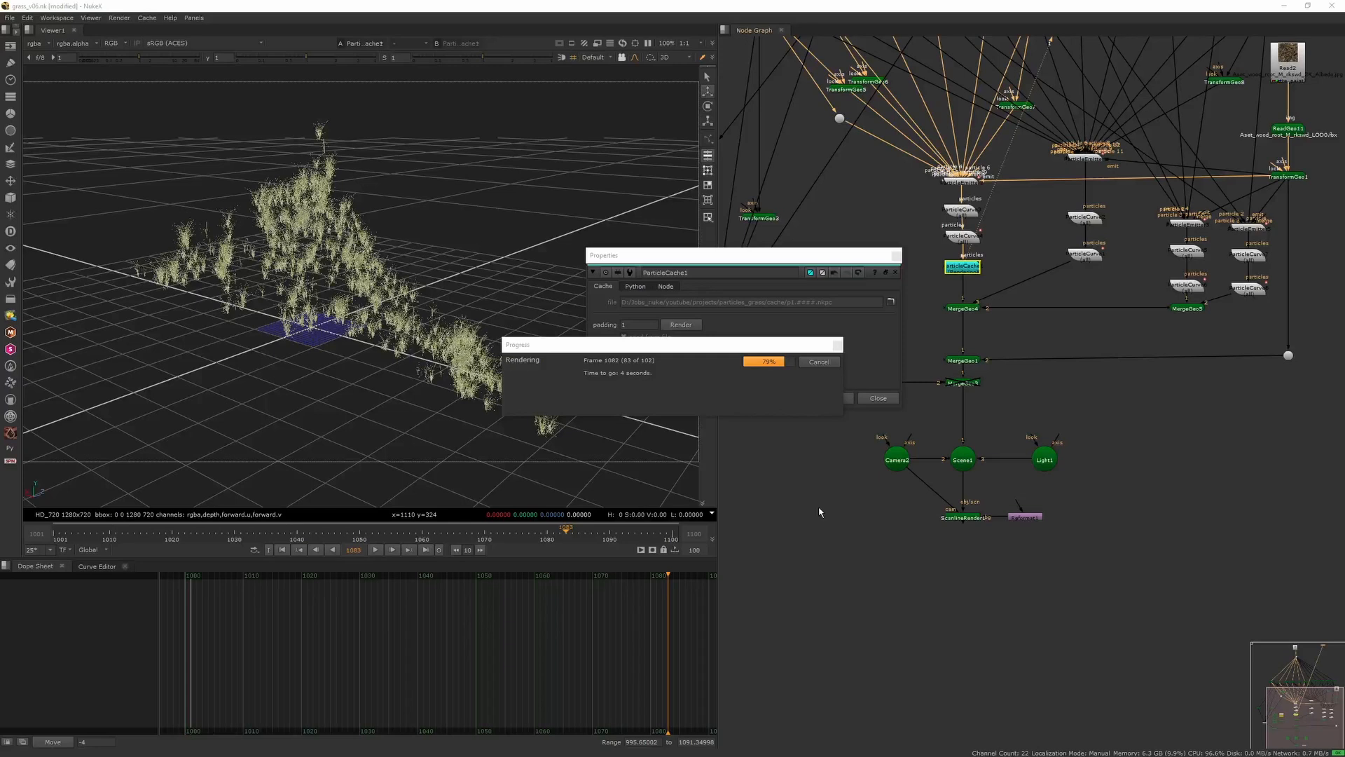
pyautogui.click(624, 337)
pyautogui.click(896, 272)
# - Duplicate ParticleCache1 and insert the copy after the second grass branch's last ParticleCurve
pyautogui.click(963, 267)
pyautogui.hotkey('ctrl', 'c')
pyautogui.click(1042, 260)
pyautogui.hotkey('ctrl', 'v')
pyautogui.click(1085, 257)
pyautogui.press('1')
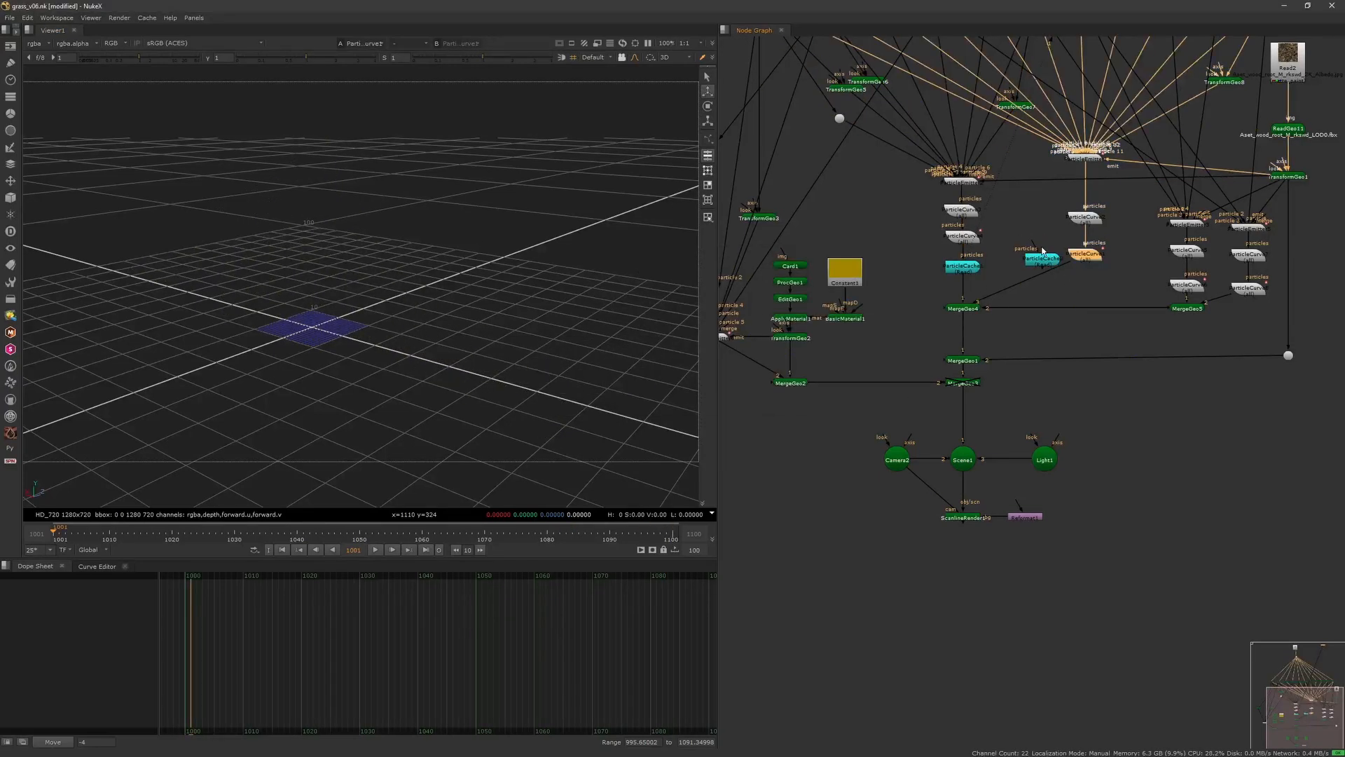
pyautogui.moveTo(1047, 265); pyautogui.dragTo(1090, 289)
# - Set ParticleCache2's file to p2.####.nkpc, render the cache and enable reading from file
pyautogui.doubleClick(1090, 290)
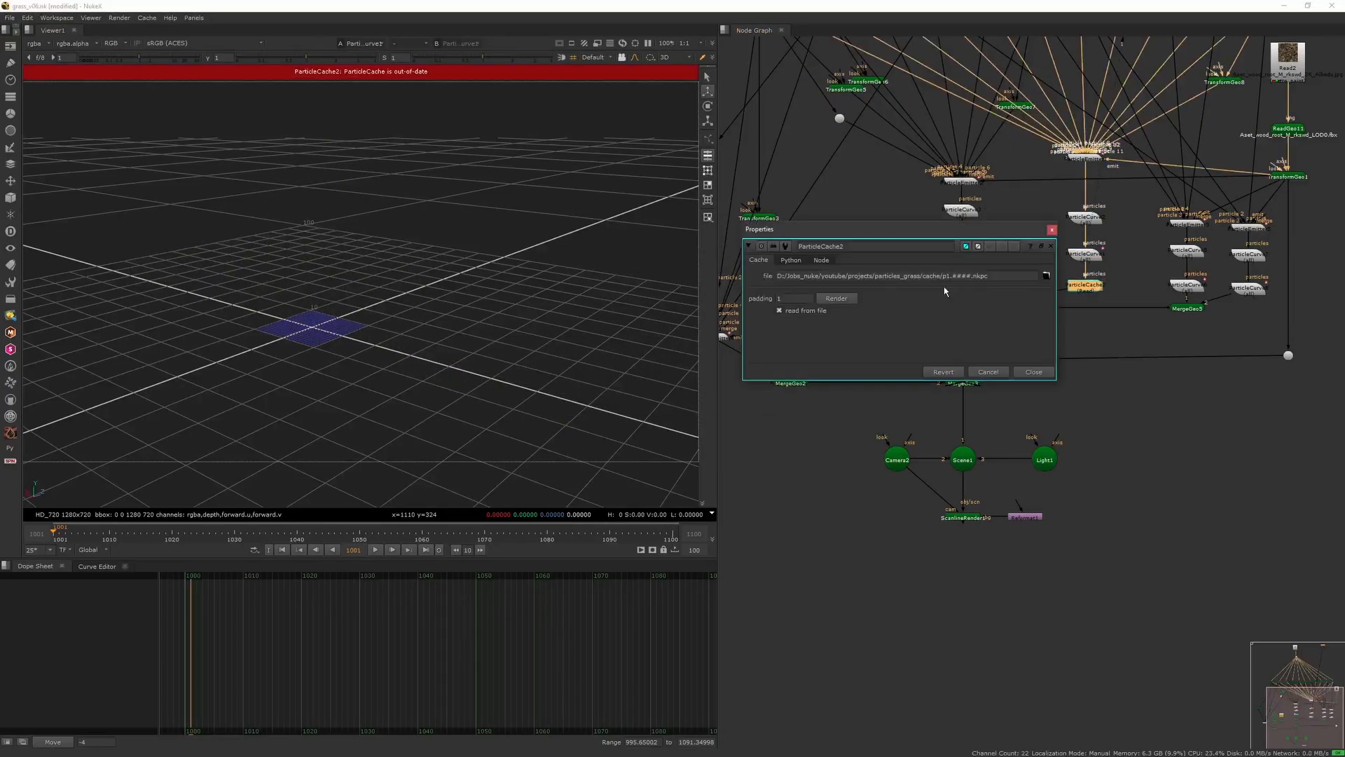
pyautogui.click(841, 299)
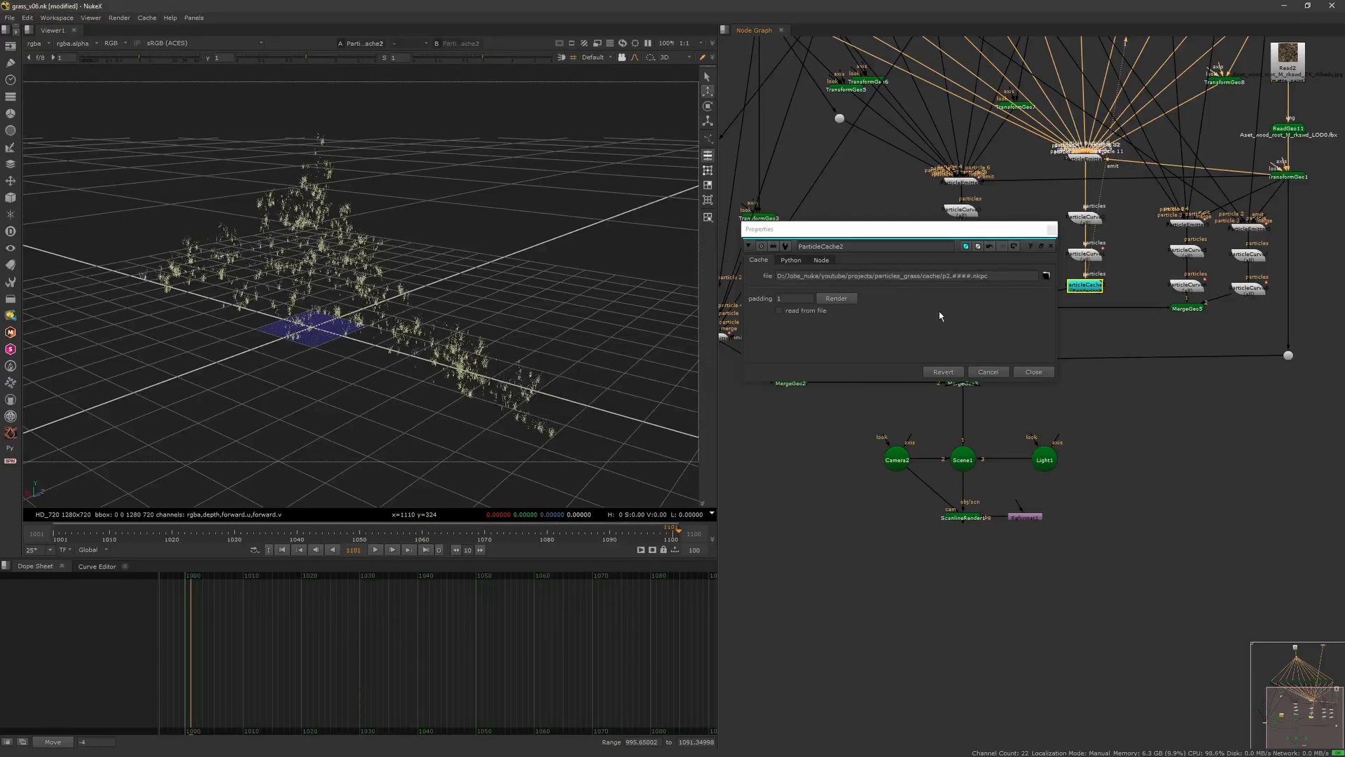
pyautogui.click(808, 313)
pyautogui.click(1042, 372)
# - Move MergeGeo4 and MergeGeo5 lower in the node graph to make room for more cache nodes
pyautogui.click(1016, 333)
pyautogui.moveTo(964, 307); pyautogui.dragTo(964, 333)
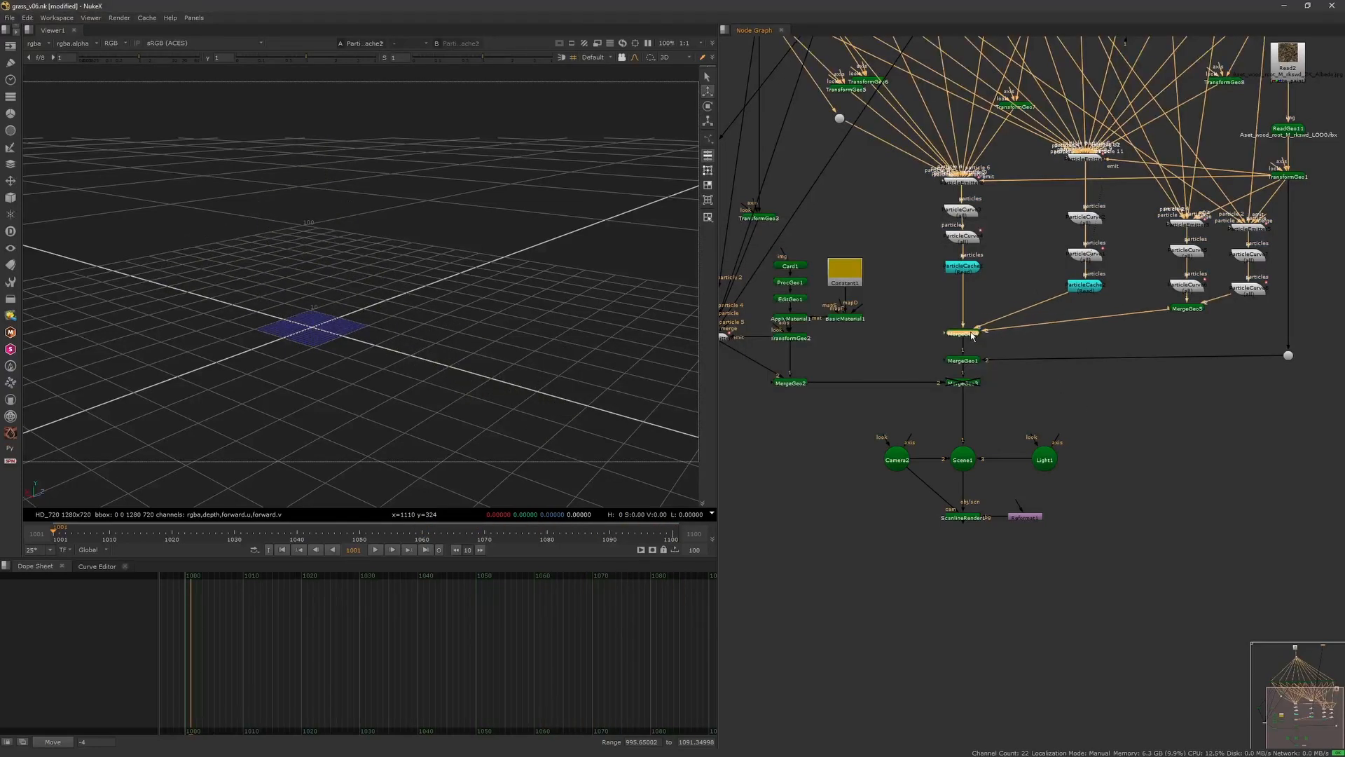
pyautogui.click(1023, 319)
pyautogui.moveTo(1187, 308); pyautogui.dragTo(1196, 334)
pyautogui.click(1168, 313)
# - Add a ParticleCache after the third grass branch's last ParticleCurve and render it to p3.####.nkpc
pyautogui.click(1186, 284)
pyautogui.doubleClick(1189, 300)
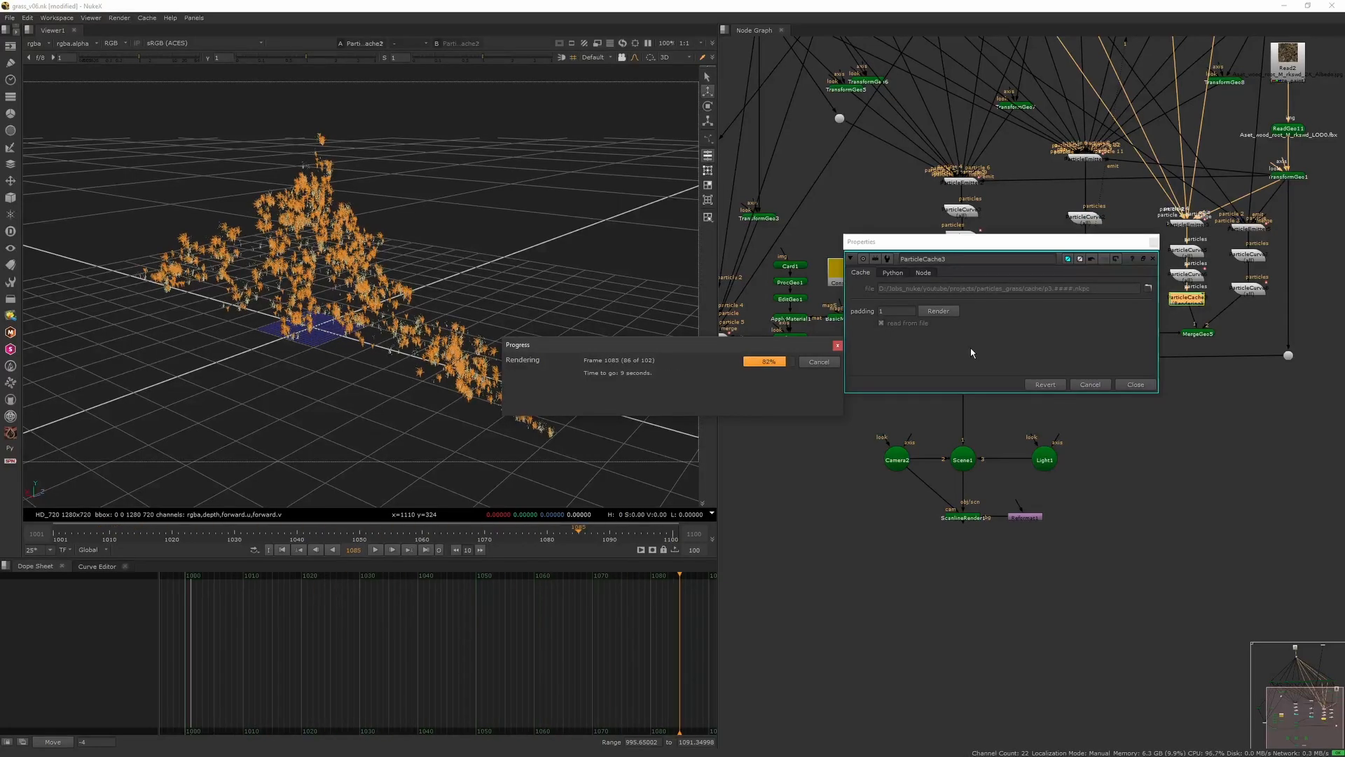
pyautogui.click(1129, 385)
# - Add a ParticleCache to the fourth grass branch, render it to p4.####.nkpc and save the script
pyautogui.doubleClick(1246, 312)
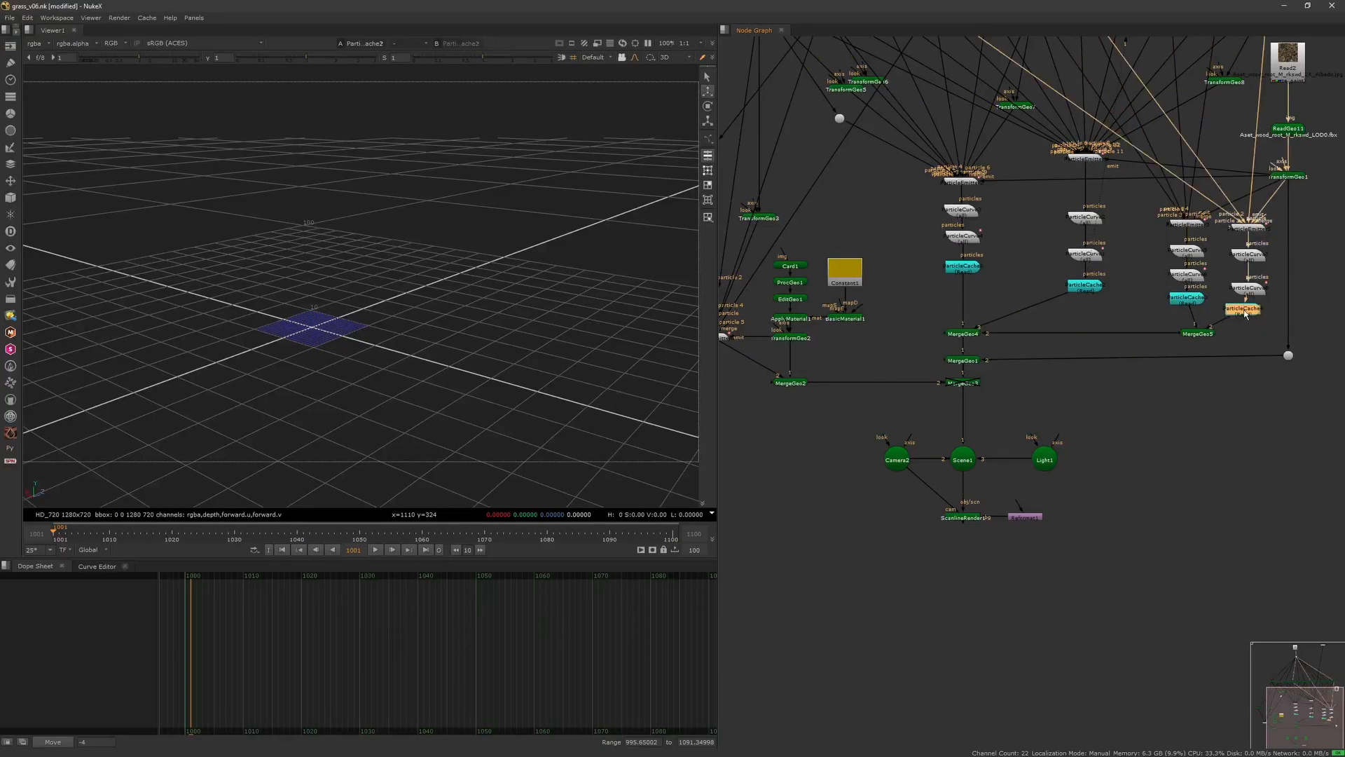
pyautogui.click(1112, 307)
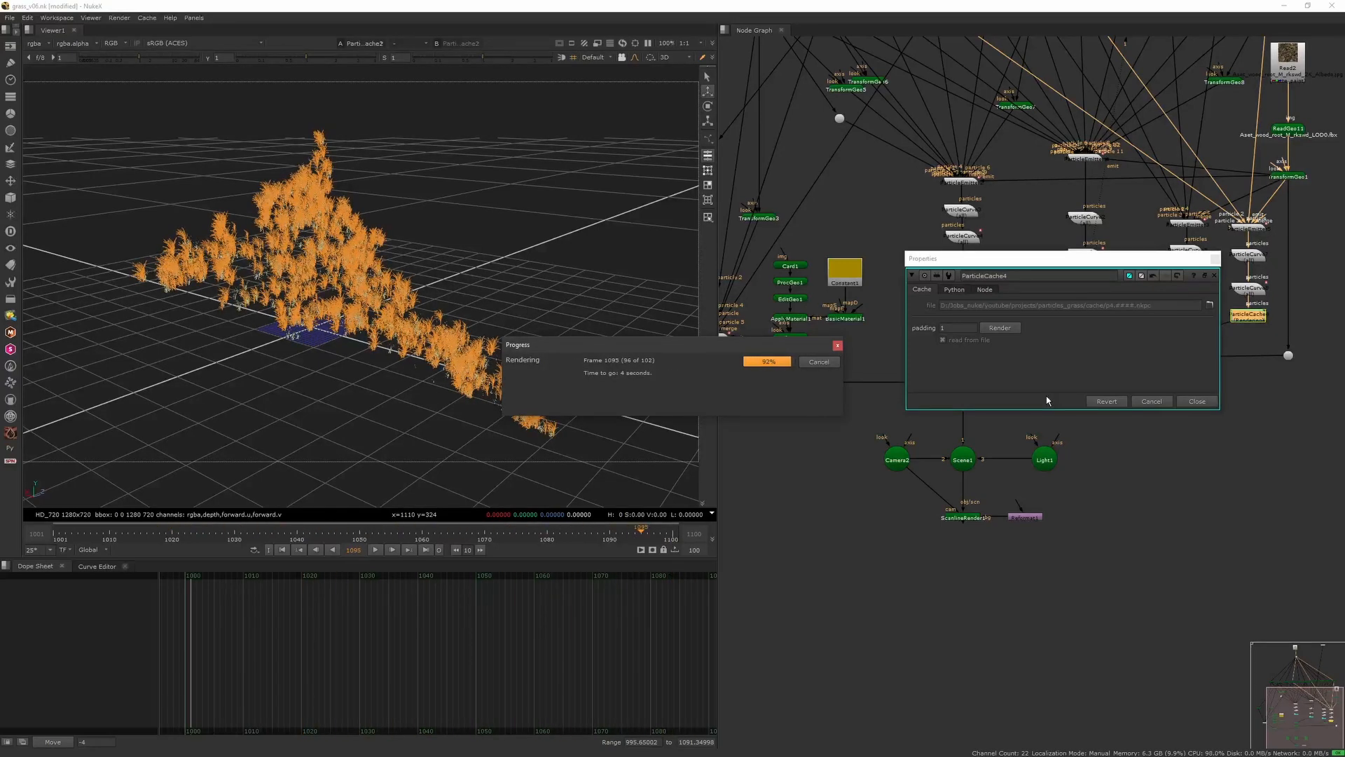
pyautogui.click(1195, 402)
pyautogui.hotkey('ctrl', 's')
# - Display the disabled MergeGeo3 below MergeGeo1 and delete that node
pyautogui.click(975, 383)
pyautogui.press('1')
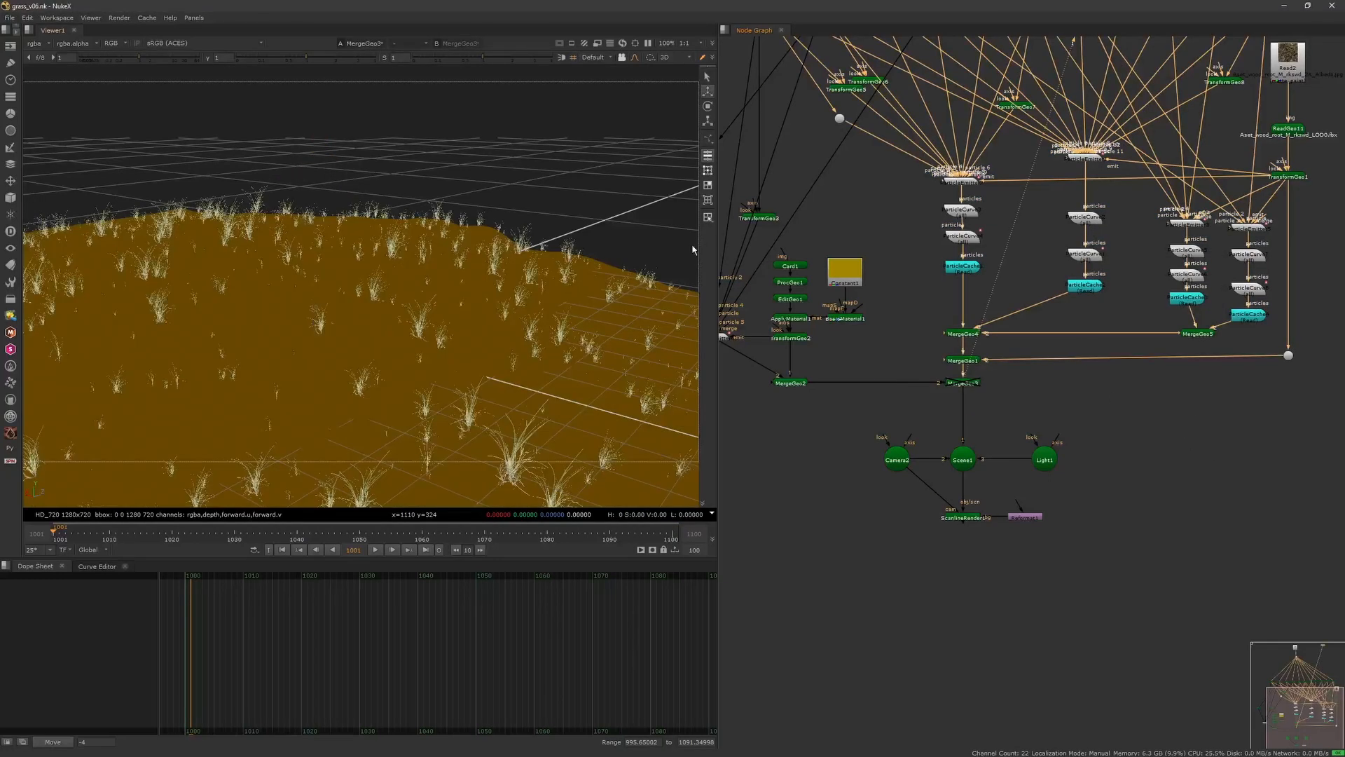
pyautogui.click(974, 385)
pyautogui.press('Delete')
pyautogui.scroll(-3, 1099, 389)
pyautogui.scroll(3, 1121, 427)
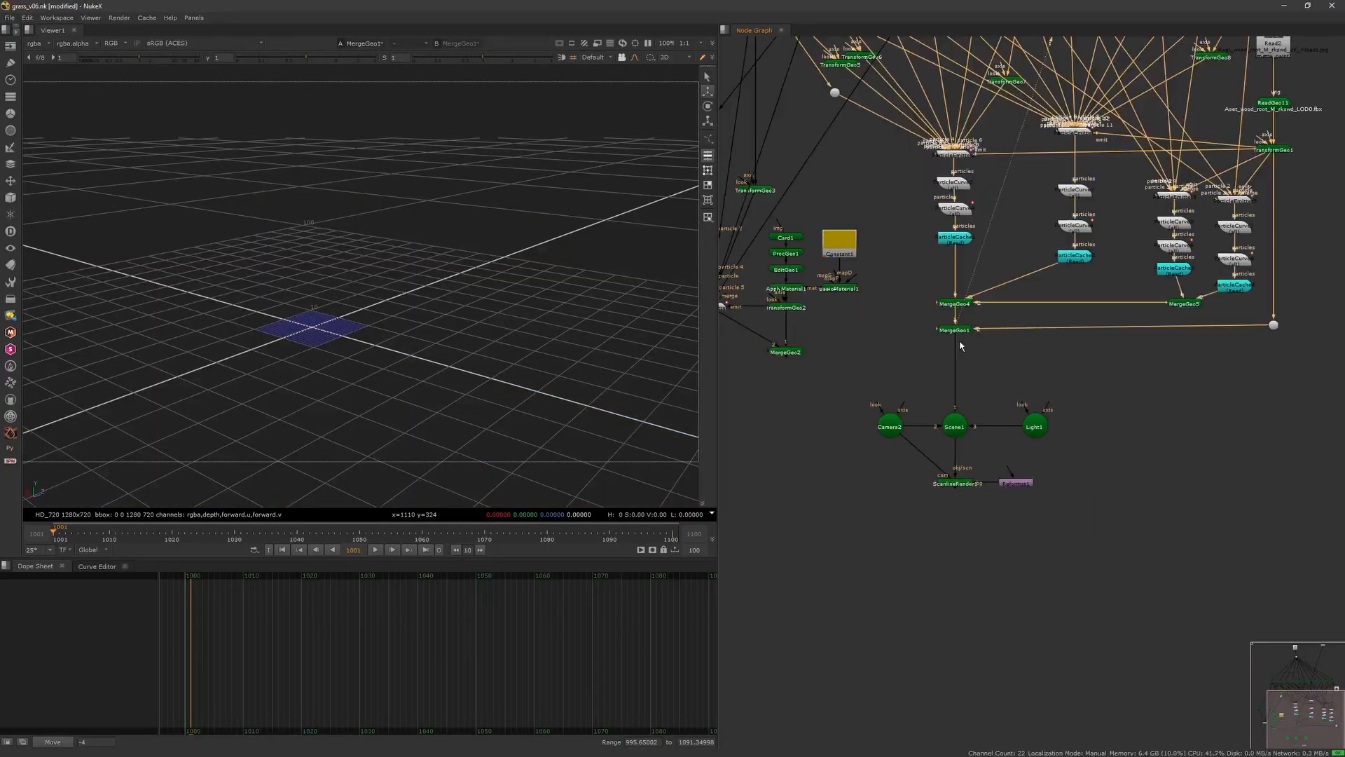
# - Play back the cached grass growth and stop at frame 1055
pyautogui.click(377, 550)
pyautogui.click(375, 552)
pyautogui.moveTo(384, 536)
pyautogui.mouseDown()
pyautogui.moveTo(434, 543)
pyautogui.moveTo(391, 537)
pyautogui.mouseUp()
# - Create a camera from the current 3D view and connect it to Scene1 and ScanlineRender1 in place of Camera2
pyautogui.click(622, 58)
pyautogui.click(619, 93)
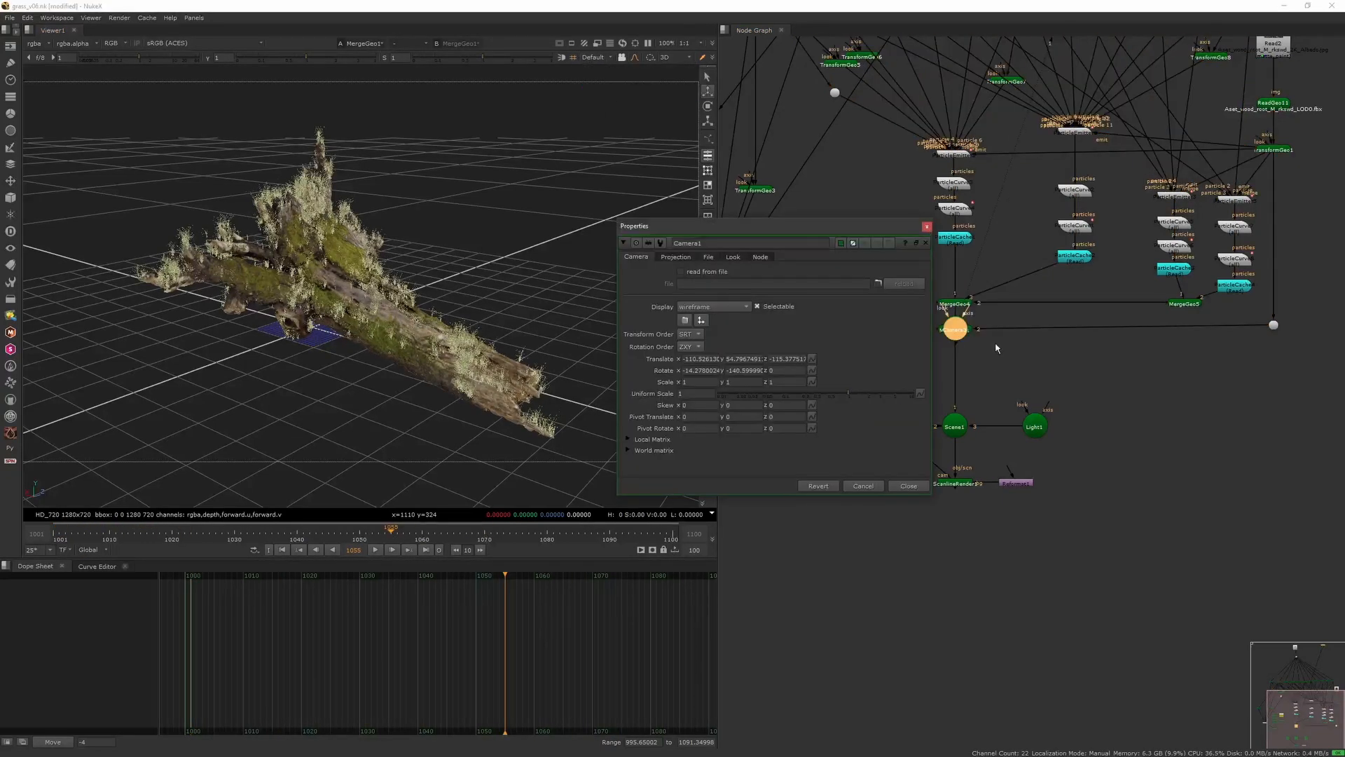
pyautogui.moveTo(955, 329); pyautogui.dragTo(911, 375)
pyautogui.moveTo(956, 326)
pyautogui.mouseDown()
pyautogui.moveTo(976, 367)
pyautogui.moveTo(955, 326)
pyautogui.mouseUp()
pyautogui.moveTo(906, 439); pyautogui.dragTo(912, 378)
pyautogui.moveTo(912, 426); pyautogui.dragTo(835, 472)
pyautogui.moveTo(911, 376); pyautogui.dragTo(901, 426)
# - Display Scene1 through Camera1, reframe the root with the camera and close the camera properties
pyautogui.click(954, 426)
pyautogui.press('1')
pyautogui.click(622, 58)
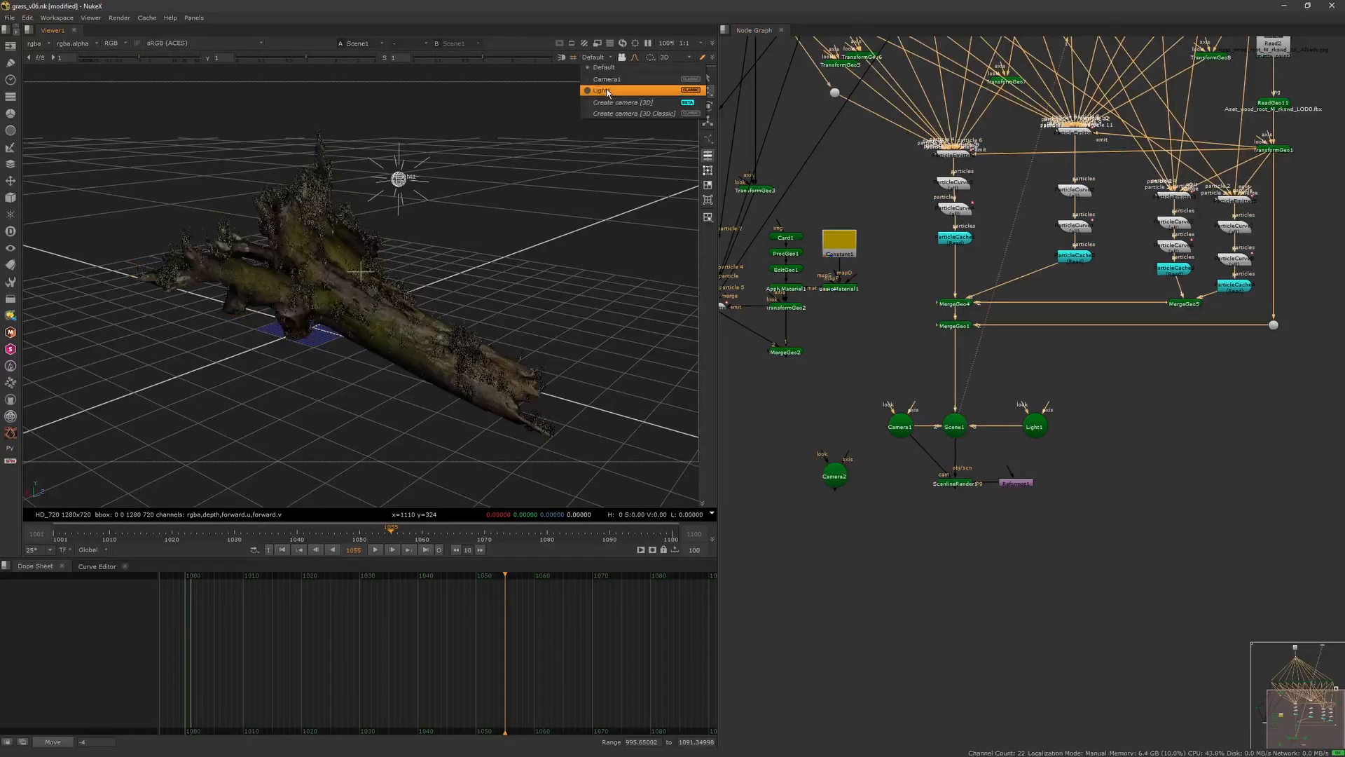
pyautogui.click(611, 91)
pyautogui.scroll(-3, 479, 325)
pyautogui.keyDown('ctrl'); pyautogui.moveTo(480, 325); pyautogui.dragTo(397, 323); pyautogui.keyUp('ctrl')
pyautogui.click(908, 485)
# - Save the script as the new version grass_v07.nk and show ScanlineRender1's output in the 2D viewer
pyautogui.click(963, 483)
pyautogui.hotkey('alt', 'shift', 's')
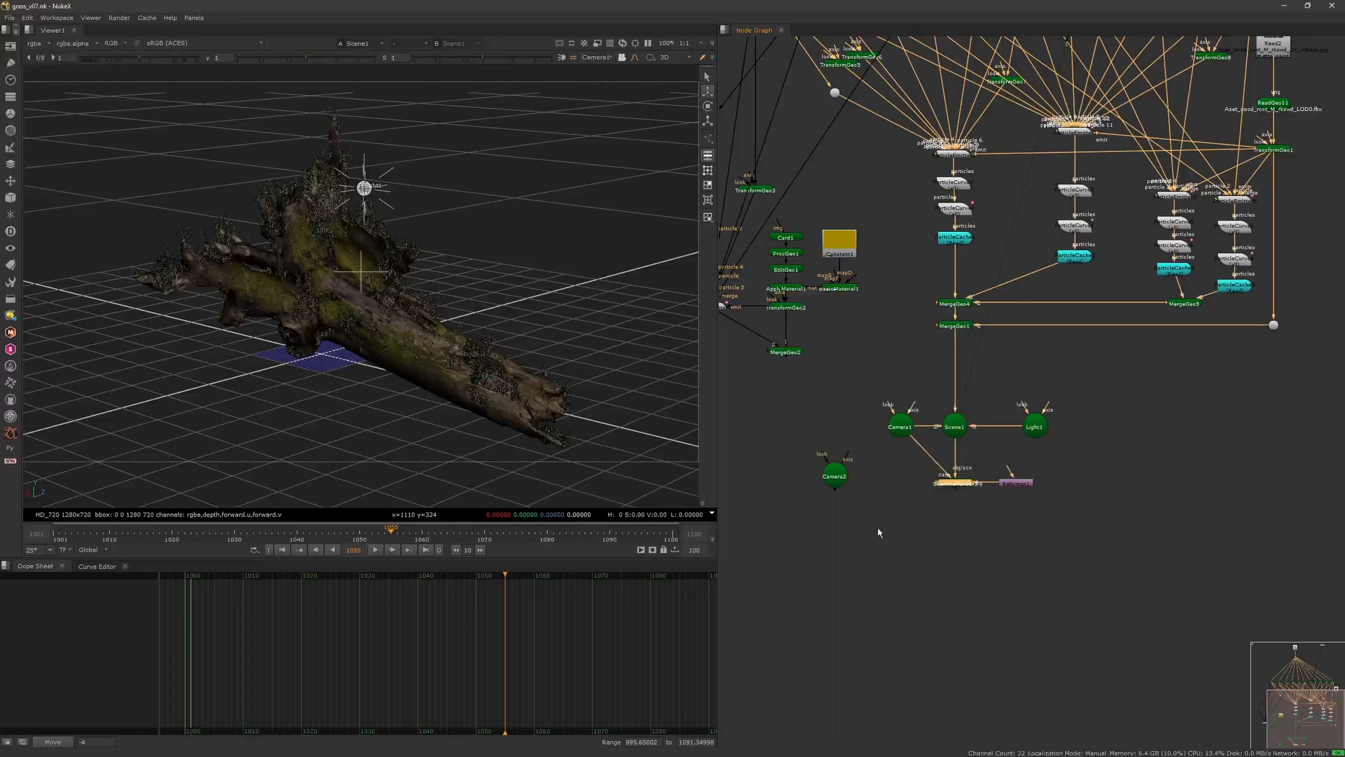
pyautogui.press('Tab')
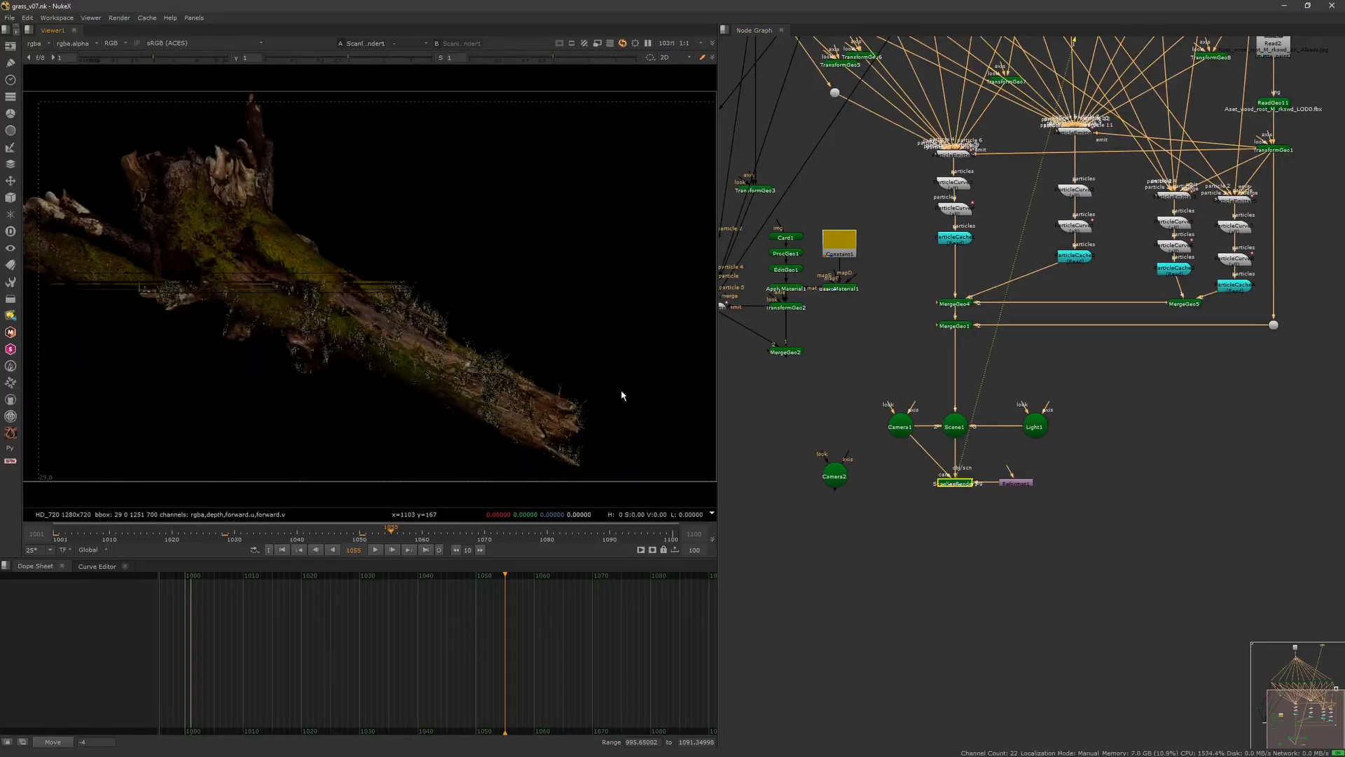
# - Reframe Camera1 so the whole root fills the shot, and close its properties
pyautogui.press('Tab')
pyautogui.click(622, 59)
pyautogui.keyDown('alt'); pyautogui.moveTo(488, 286); pyautogui.dragTo(564, 233, button='middle'); pyautogui.keyUp('alt')
pyautogui.click(909, 485)
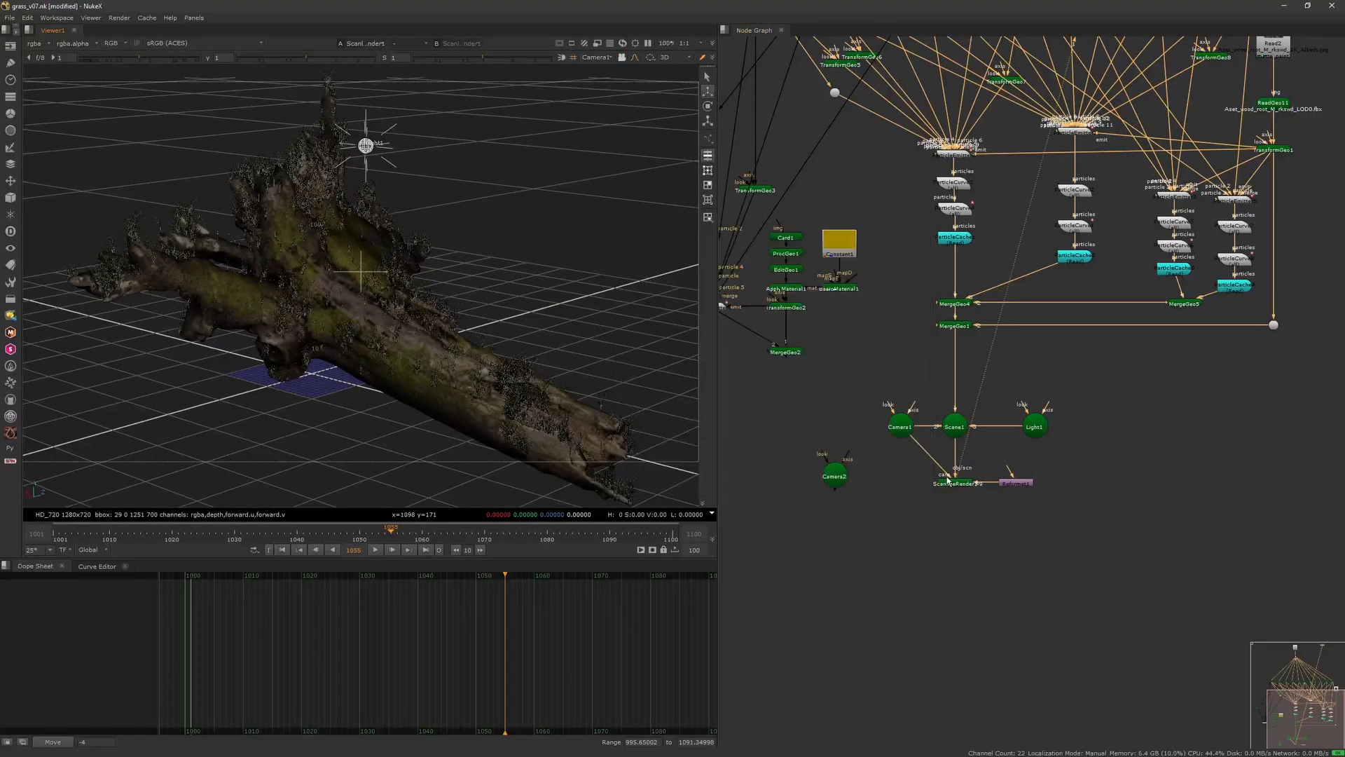
# - Delete the unused Camera2 and fit the 2D render of ScanlineRender1 in the viewer
pyautogui.press('Tab')
pyautogui.press('Delete')
pyautogui.press('f')
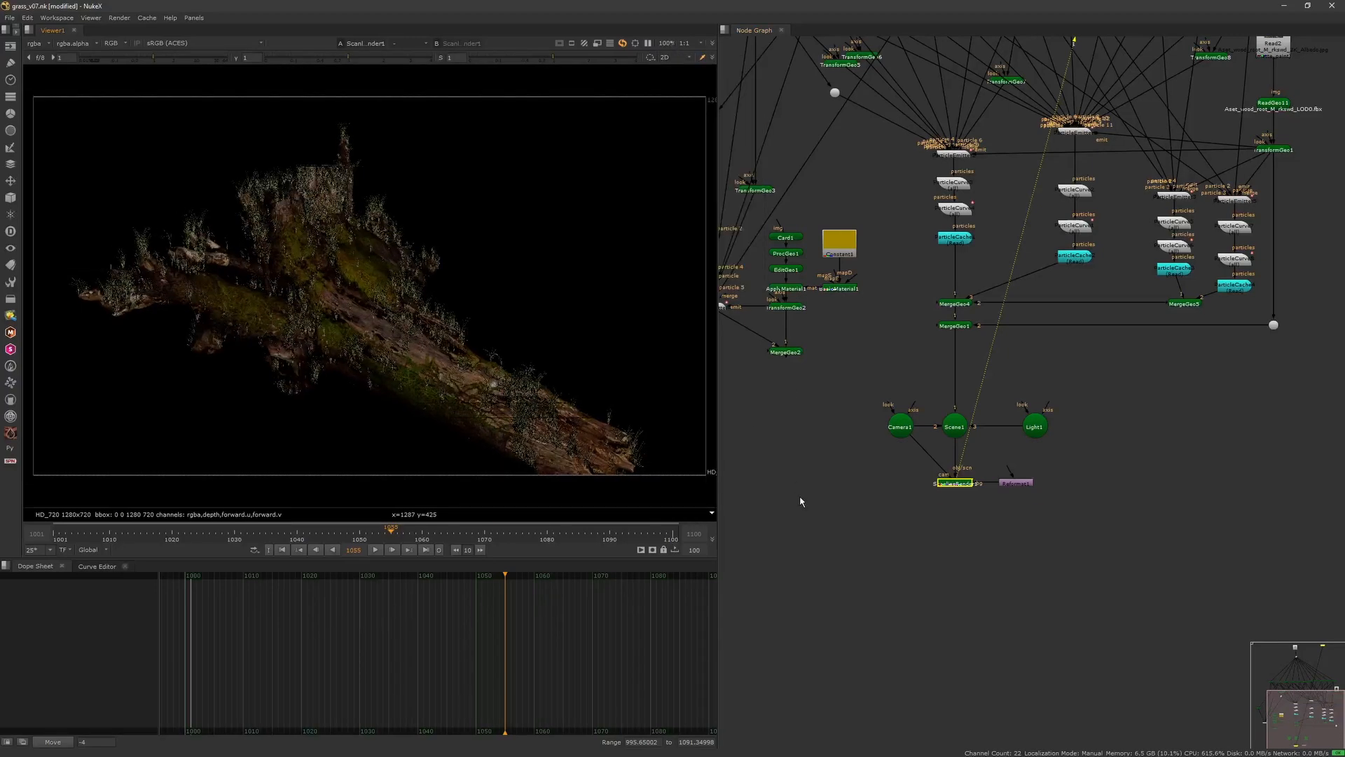
pyautogui.click(808, 498)
# - Add a Write node below ScanlineRender1 and open the file browser for its output path
pyautogui.moveTo(956, 543); pyautogui.dragTo(934, 466, button='middle')
pyautogui.scroll(1, 934, 465)
pyautogui.press('w')
pyautogui.moveTo(919, 440); pyautogui.dragTo(936, 399)
pyautogui.moveTo(930, 454); pyautogui.dragTo(944, 472)
pyautogui.doubleClick(944, 471)
pyautogui.click(878, 396)
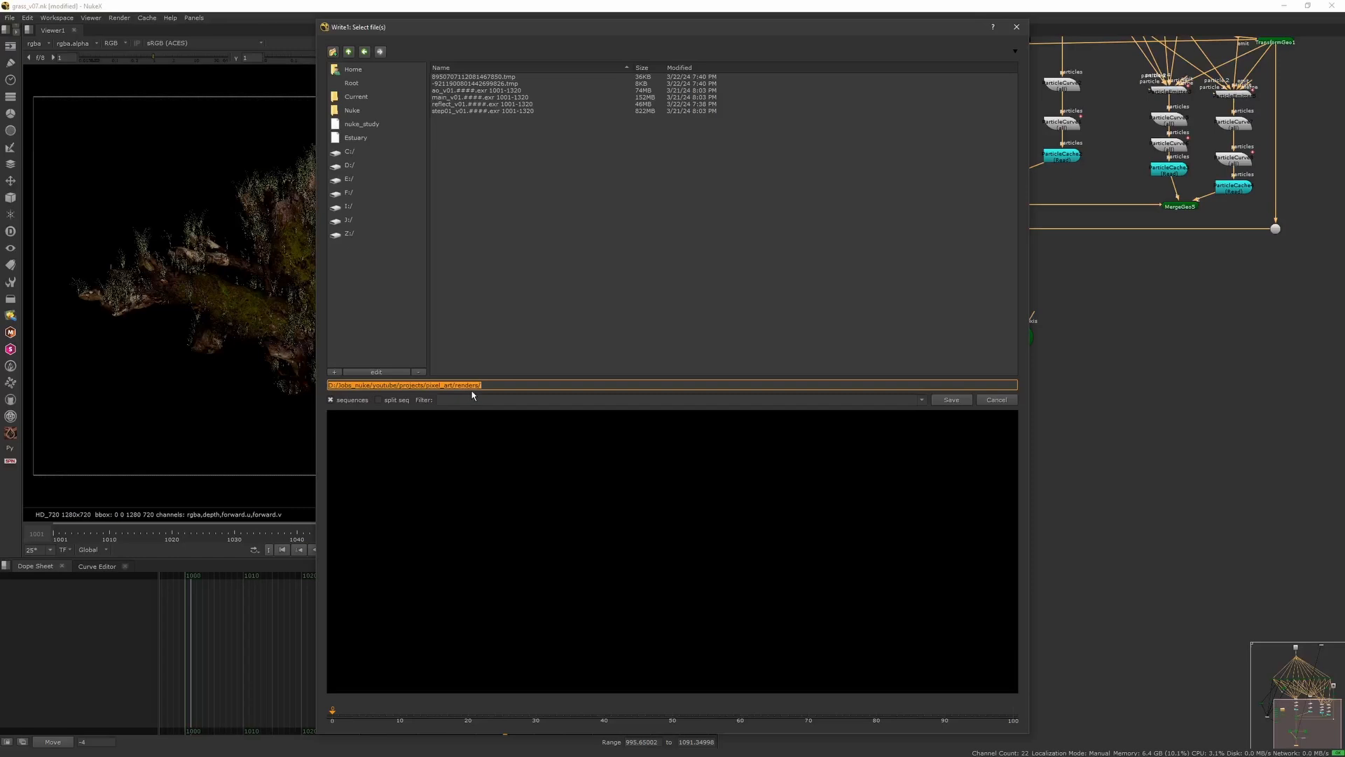
# - Create a render folder in the particles_grass project and set the Write output there to grass_v01.####.exr
pyautogui.click(532, 385)
pyautogui.hotkey('ctrl', 'BackSpace')
pyautogui.hotkey('ctrl', 'BackSpace')
pyautogui.hotkey('ctrl', 'BackSpace')
pyautogui.hotkey('ctrl', 'BackSpace')
pyautogui.doubleClick(472, 112)
pyautogui.click(336, 54)
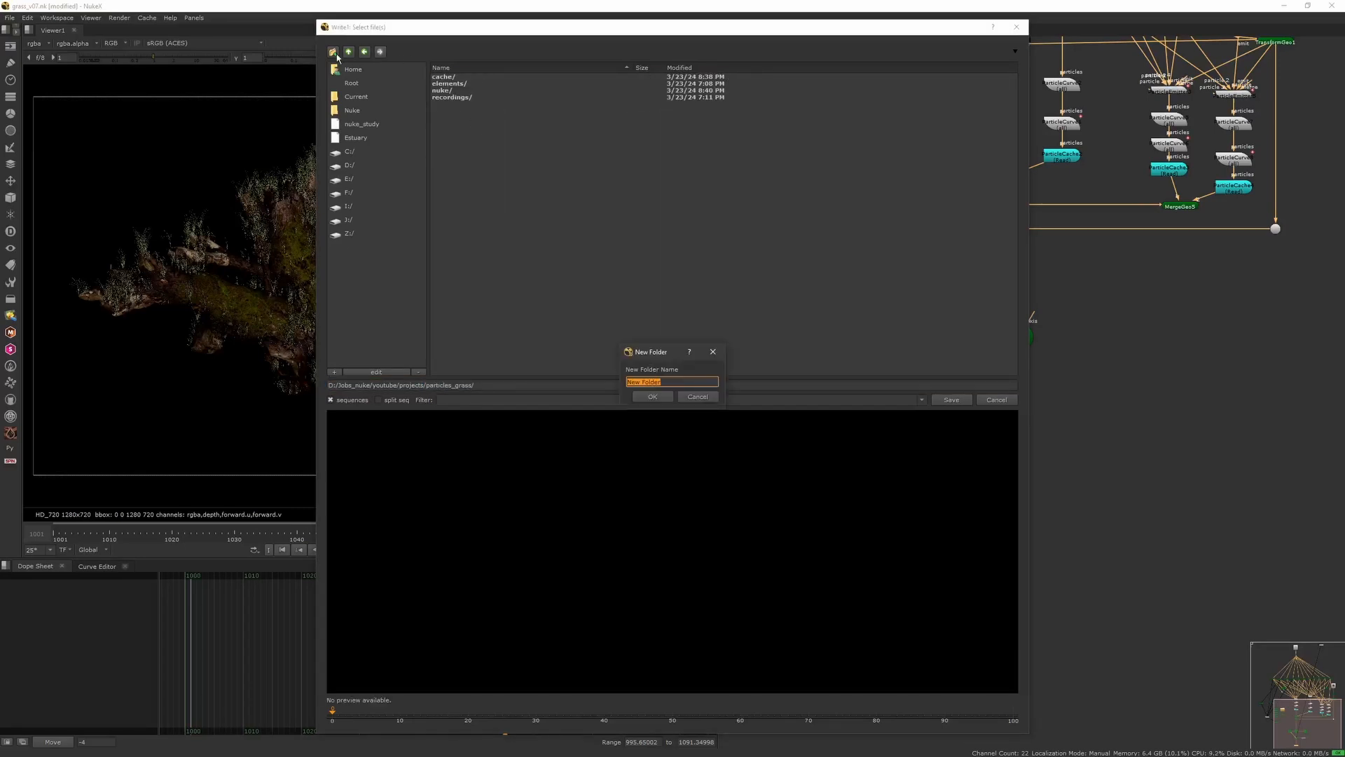
pyautogui.write('render')
pyautogui.press('Return')
pyautogui.write('grass_')
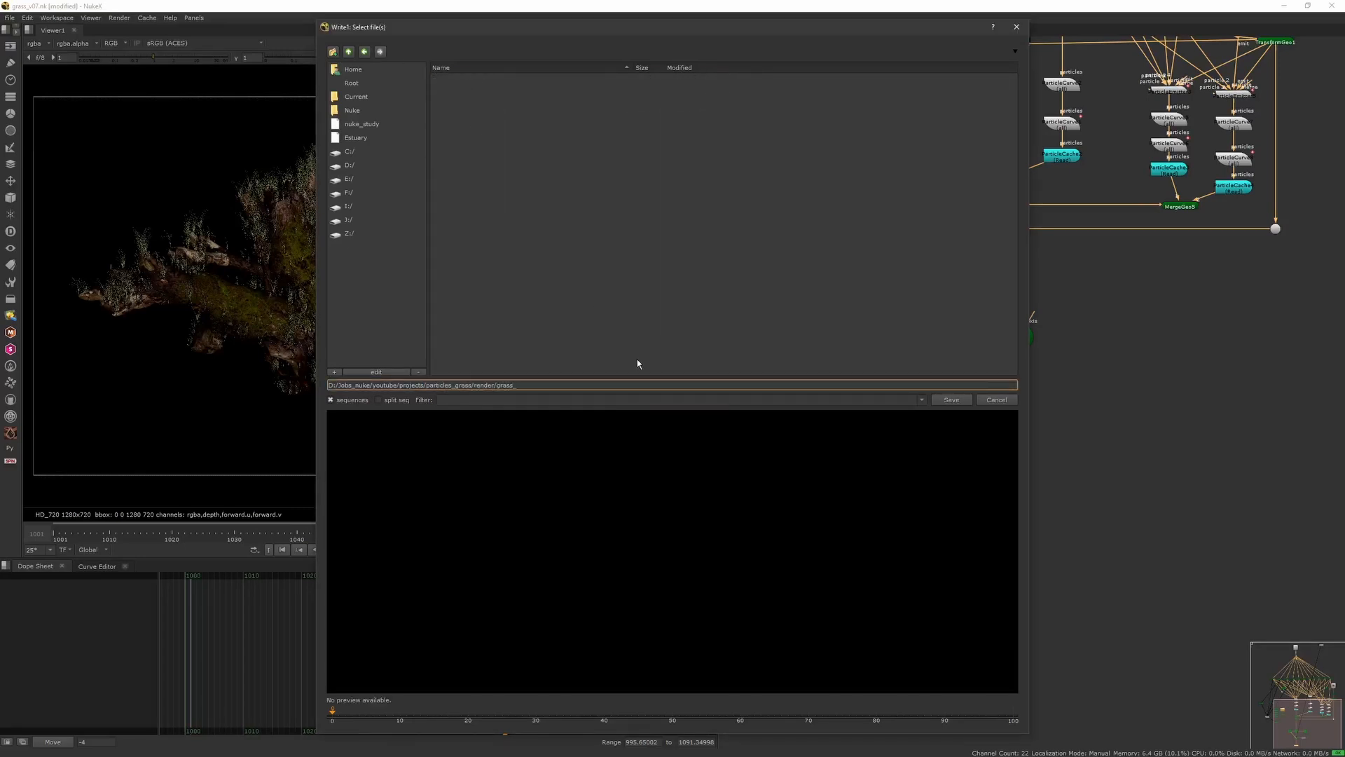
pyautogui.write('v01.####.exr')
pyautogui.click(952, 400)
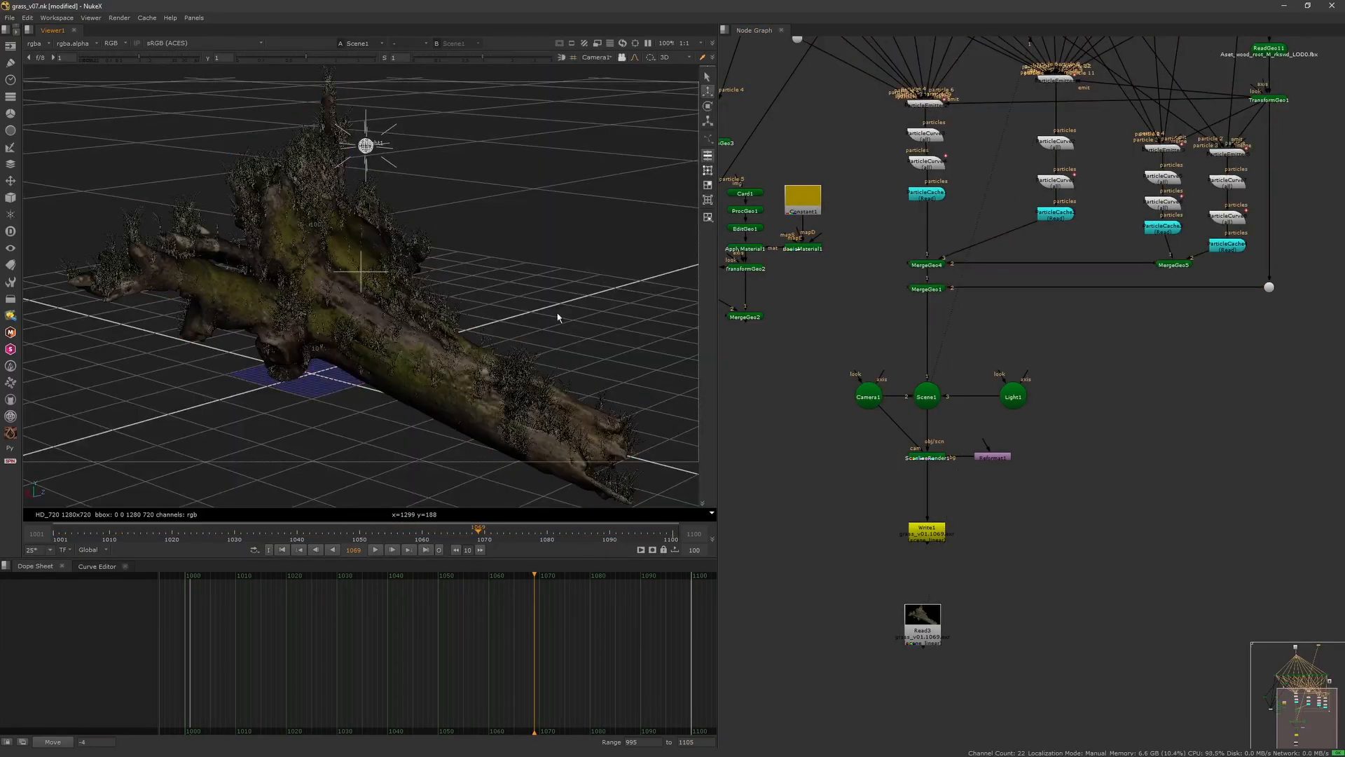
# - Orbit around the root and scrub through the timeline to examine the grass growth
pyautogui.moveTo(1121, 211); pyautogui.dragTo(1077, 331, button='middle')
pyautogui.doubleClick(1225, 220)
pyautogui.keyDown('alt'); pyautogui.moveTo(625, 392); pyautogui.dragTo(400, 452); pyautogui.keyUp('alt')
pyautogui.moveTo(192, 535); pyautogui.dragTo(511, 535)
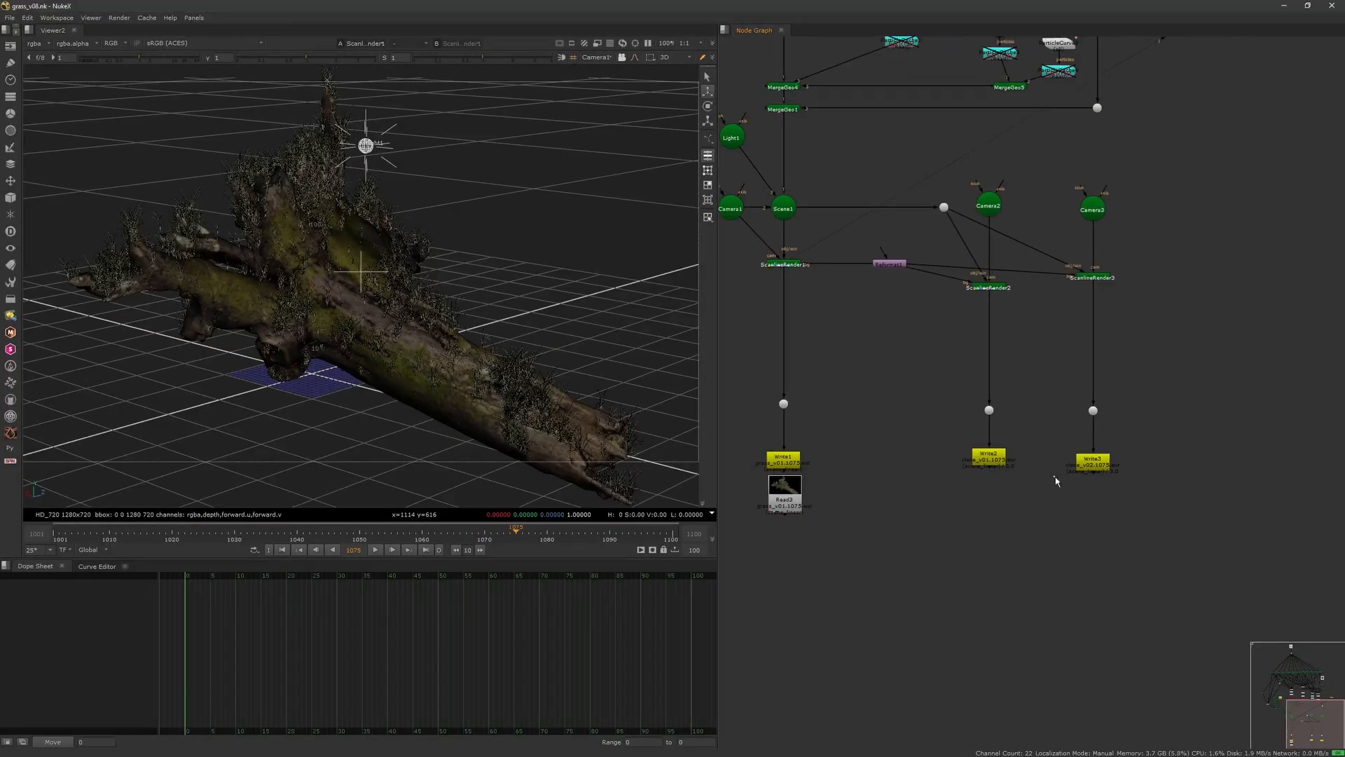
# - Set the render order of Write1, Write2 and Write3, giving Write3 order 3, and close their properties
pyautogui.click(638, 653)
pyautogui.click(867, 306)
pyautogui.doubleClick(993, 458)
pyautogui.click(850, 653)
pyautogui.click(1078, 306)
pyautogui.doubleClick(1095, 459)
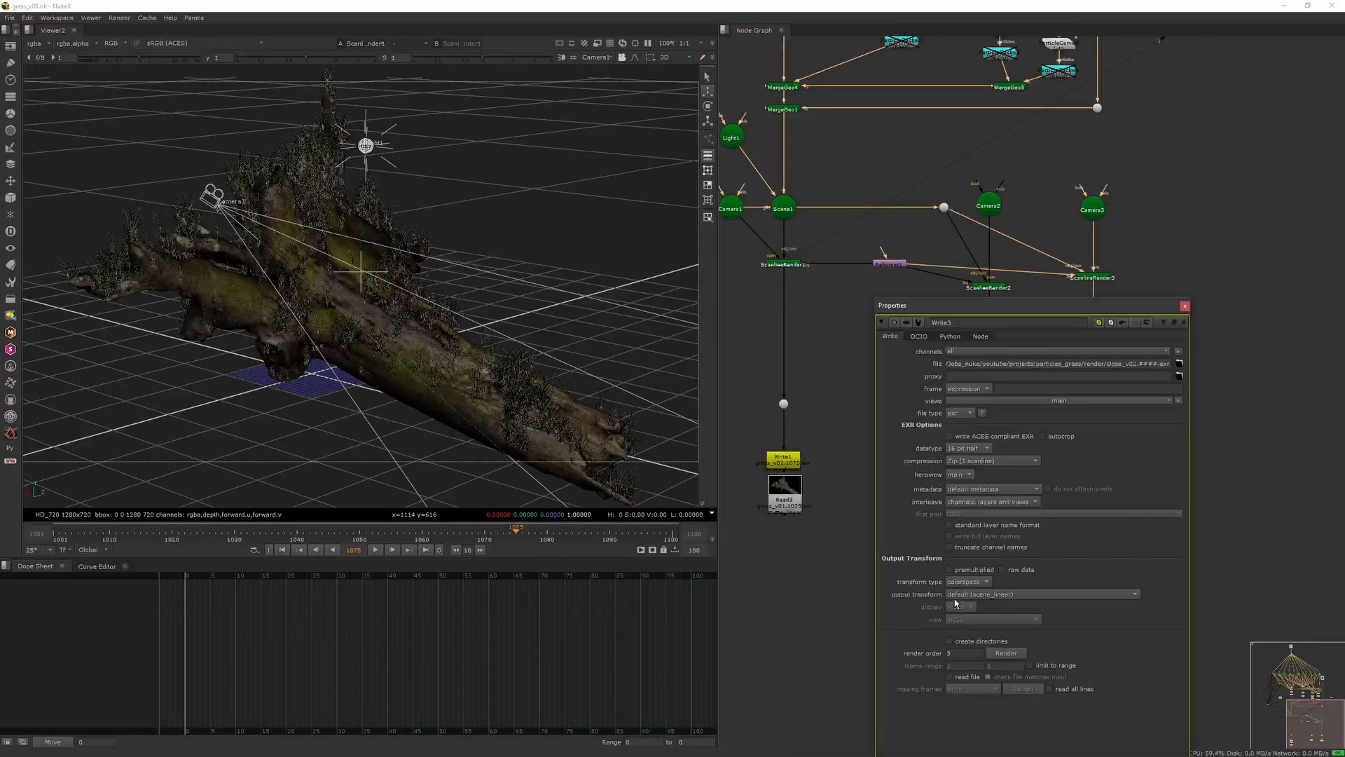
pyautogui.click(1184, 306)
# - Frame a close-up of the grassy root in the 3D view and create a camera from it, placed beside Camera3
pyautogui.moveTo(507, 294)
pyautogui.keyDown('ctrl'); pyautogui.mouseDown()
pyautogui.moveTo(603, 229)
pyautogui.moveTo(426, 342)
pyautogui.moveTo(481, 291)
pyautogui.moveTo(495, 336)
pyautogui.moveTo(495, 282)
pyautogui.mouseUp(); pyautogui.keyUp('ctrl')
pyautogui.scroll(6, 429, 329)
pyautogui.scroll(3, 482, 283)
pyautogui.scroll(3, 499, 326)
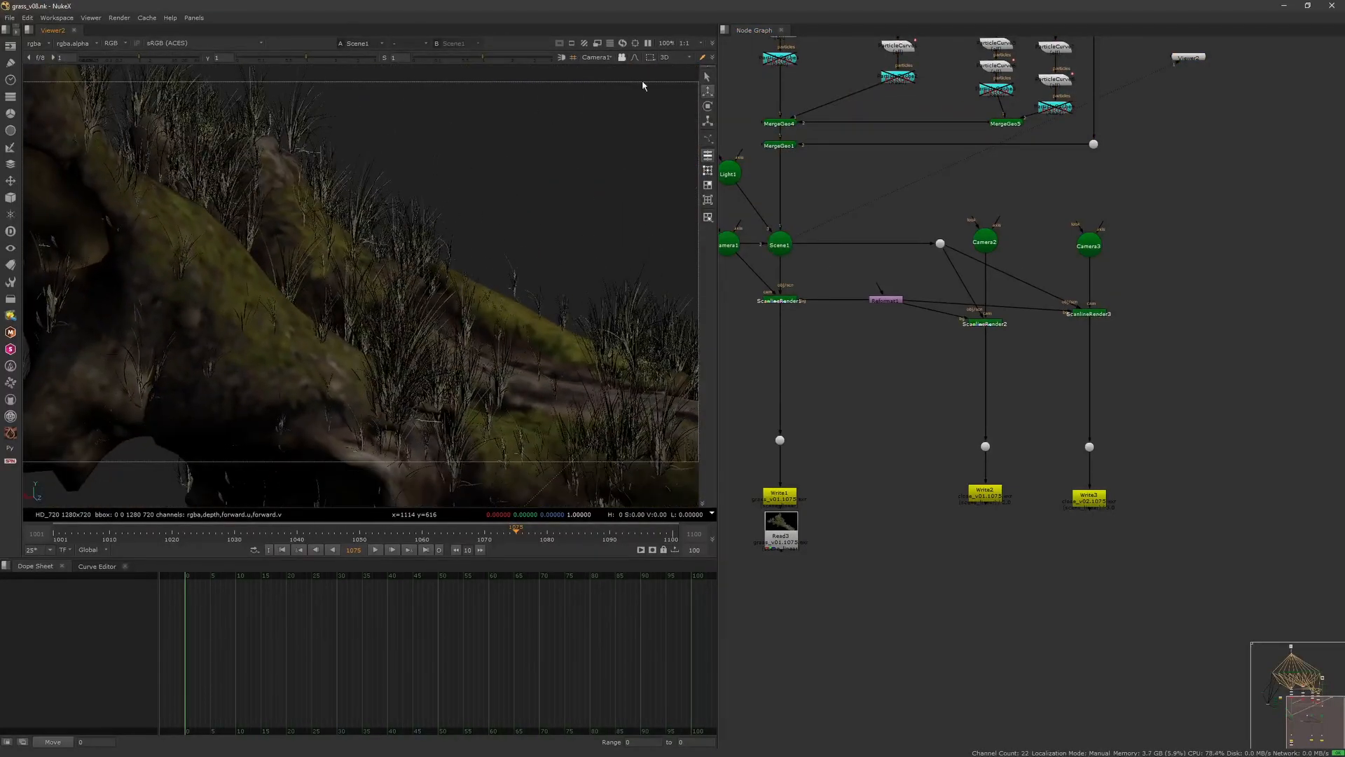
pyautogui.click(621, 57)
pyautogui.click(641, 71)
pyautogui.moveTo(782, 245); pyautogui.dragTo(1155, 252)
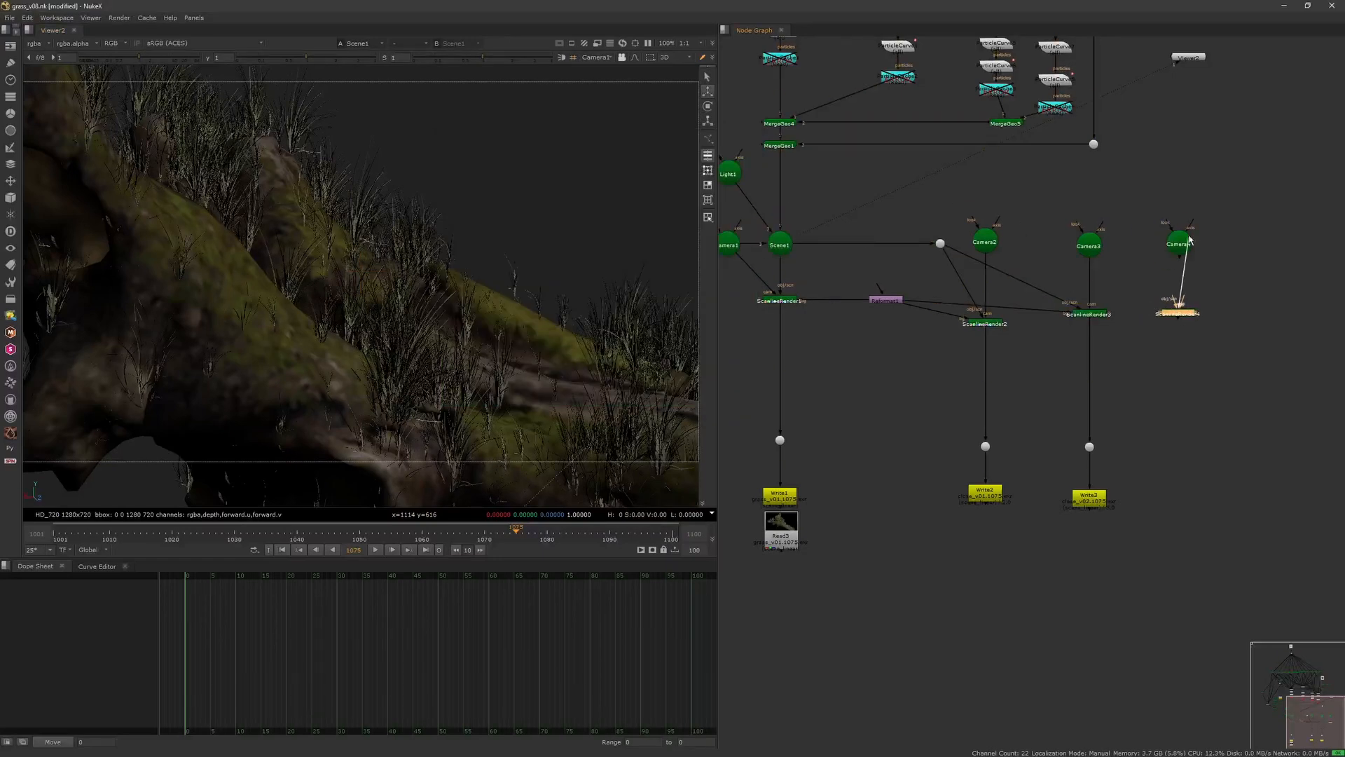
# - Align the camera and ScanlineRender nodes in rows, with ScanlineRender4 wired to Camera4, the scene dot and the Reformat
pyautogui.moveTo(985, 244); pyautogui.dragTo(985, 229)
pyautogui.moveTo(1090, 248); pyautogui.dragTo(1089, 229)
pyautogui.moveTo(1103, 315); pyautogui.dragTo(1103, 323)
pyautogui.moveTo(1179, 314); pyautogui.dragTo(1179, 319)
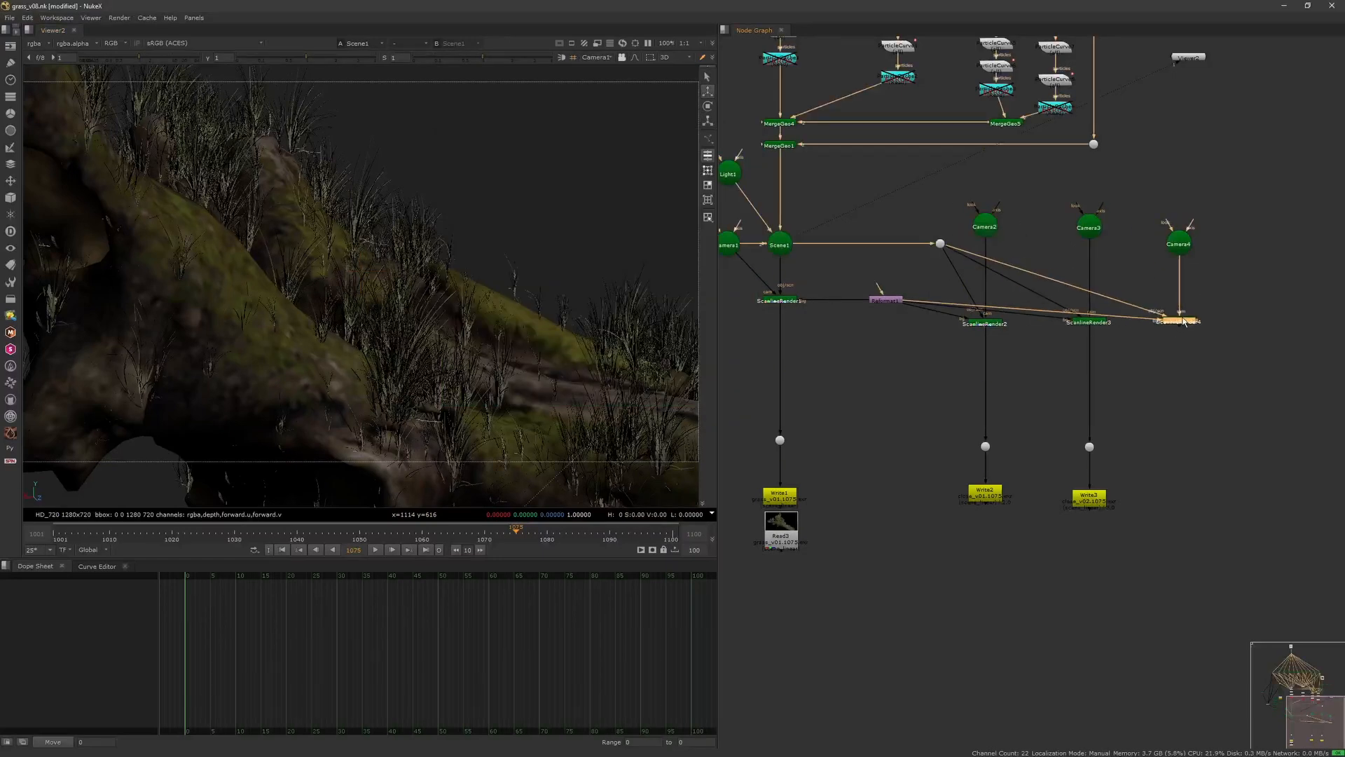
pyautogui.moveTo(1179, 243); pyautogui.dragTo(1180, 234)
pyautogui.moveTo(1180, 318); pyautogui.dragTo(1181, 320)
# - Move Camera4 level with the other cameras and shift the viewer node away from the render branches
pyautogui.press('Tab')
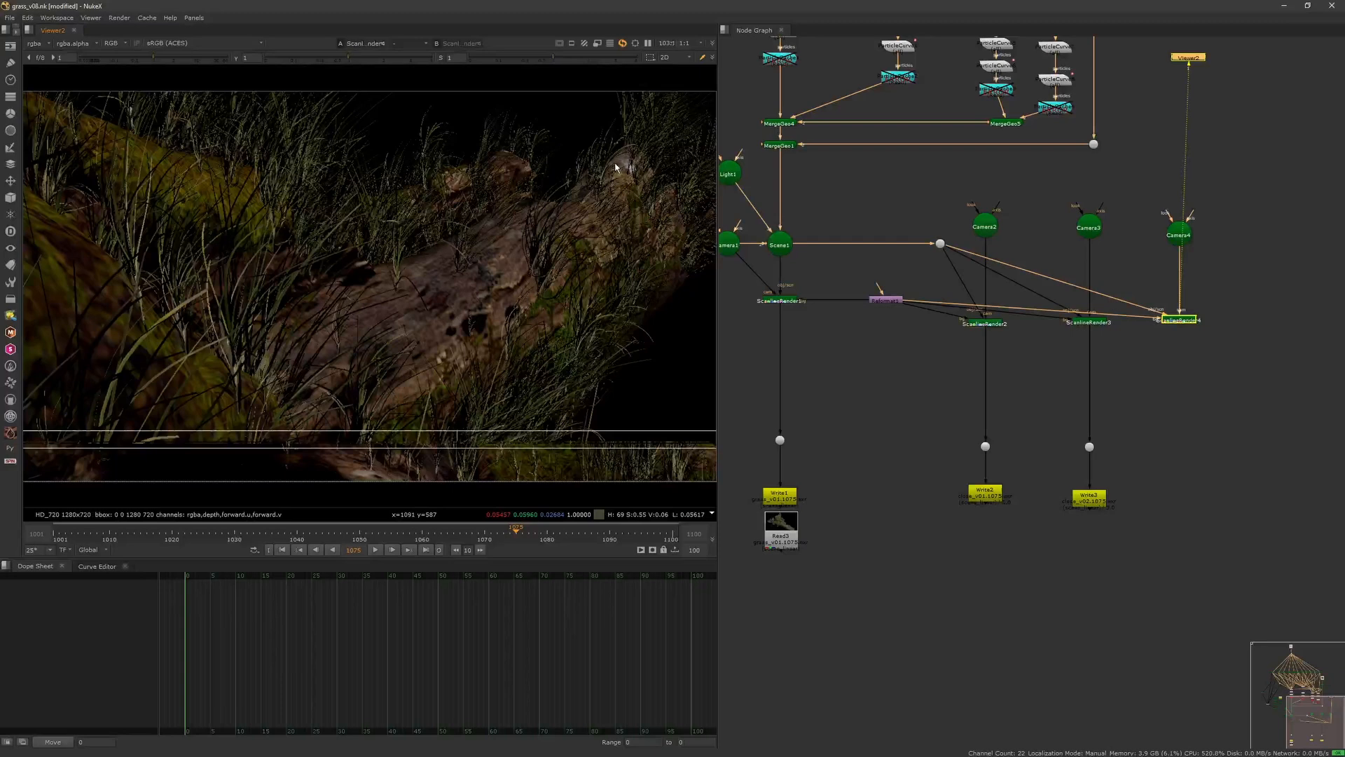
pyautogui.moveTo(1179, 236); pyautogui.dragTo(1179, 226)
pyautogui.doubleClick(1180, 225)
pyautogui.click(750, 138)
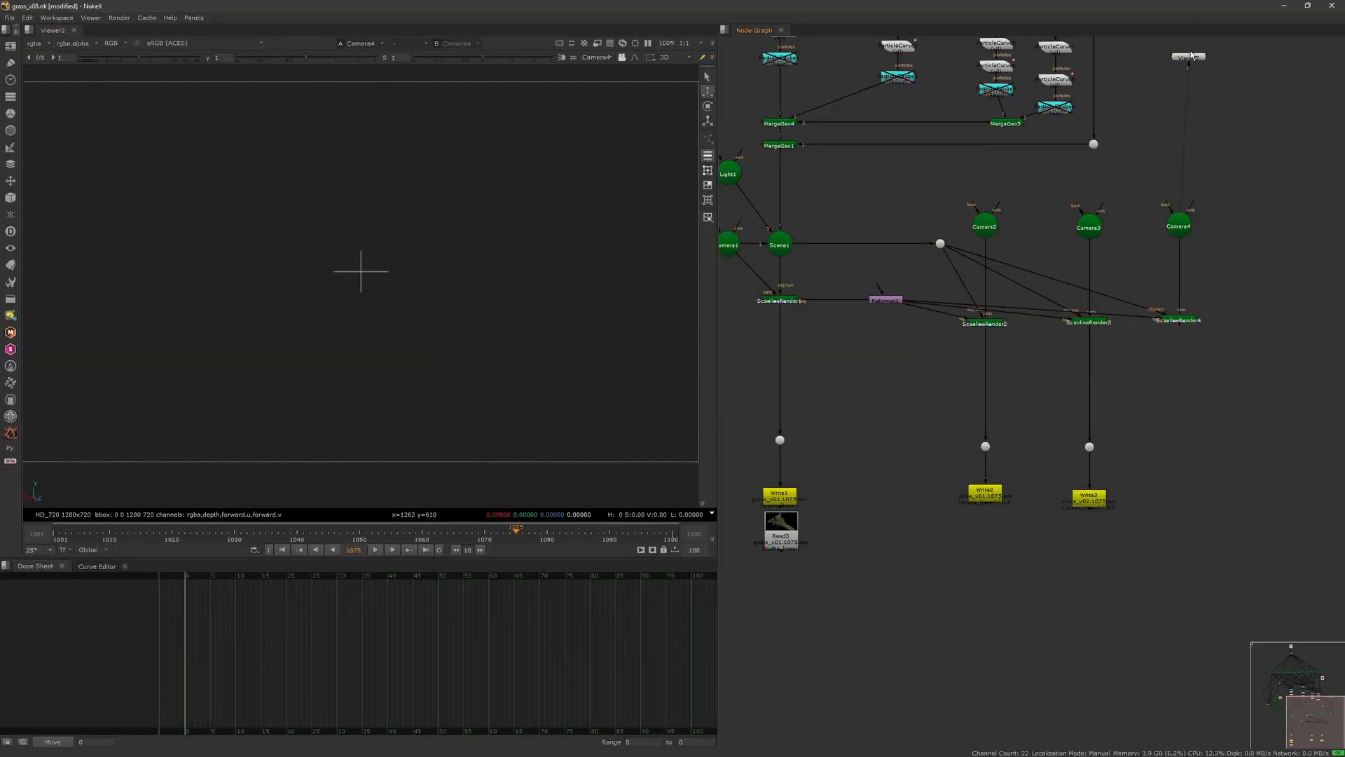
pyautogui.moveTo(1189, 58); pyautogui.dragTo(1286, 95)
# - Adjust Camera4's focal length, reframe it on the grassy slope of the root and close its properties
pyautogui.doubleClick(1180, 225)
pyautogui.click(499, 168)
pyautogui.moveTo(547, 141); pyautogui.dragTo(743, 119)
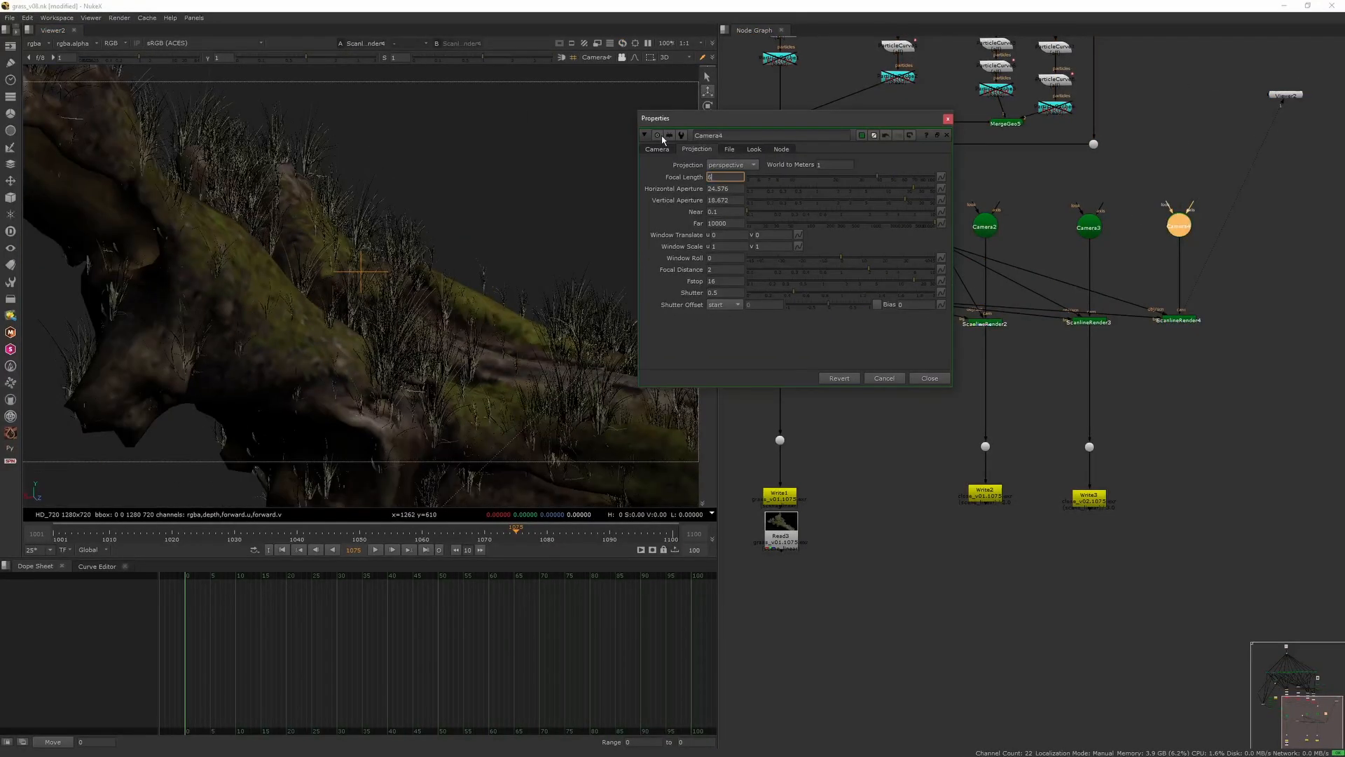
pyautogui.click(948, 116)
pyautogui.click(621, 57)
pyautogui.keyDown('ctrl'); pyautogui.moveTo(469, 259); pyautogui.dragTo(221, 237); pyautogui.keyUp('ctrl')
pyautogui.click(948, 118)
# - Duplicate Write3 and connect the copy to ScanlineRender4 through a dot
pyautogui.click(1089, 496)
pyautogui.hotkey('ctrl', 'c')
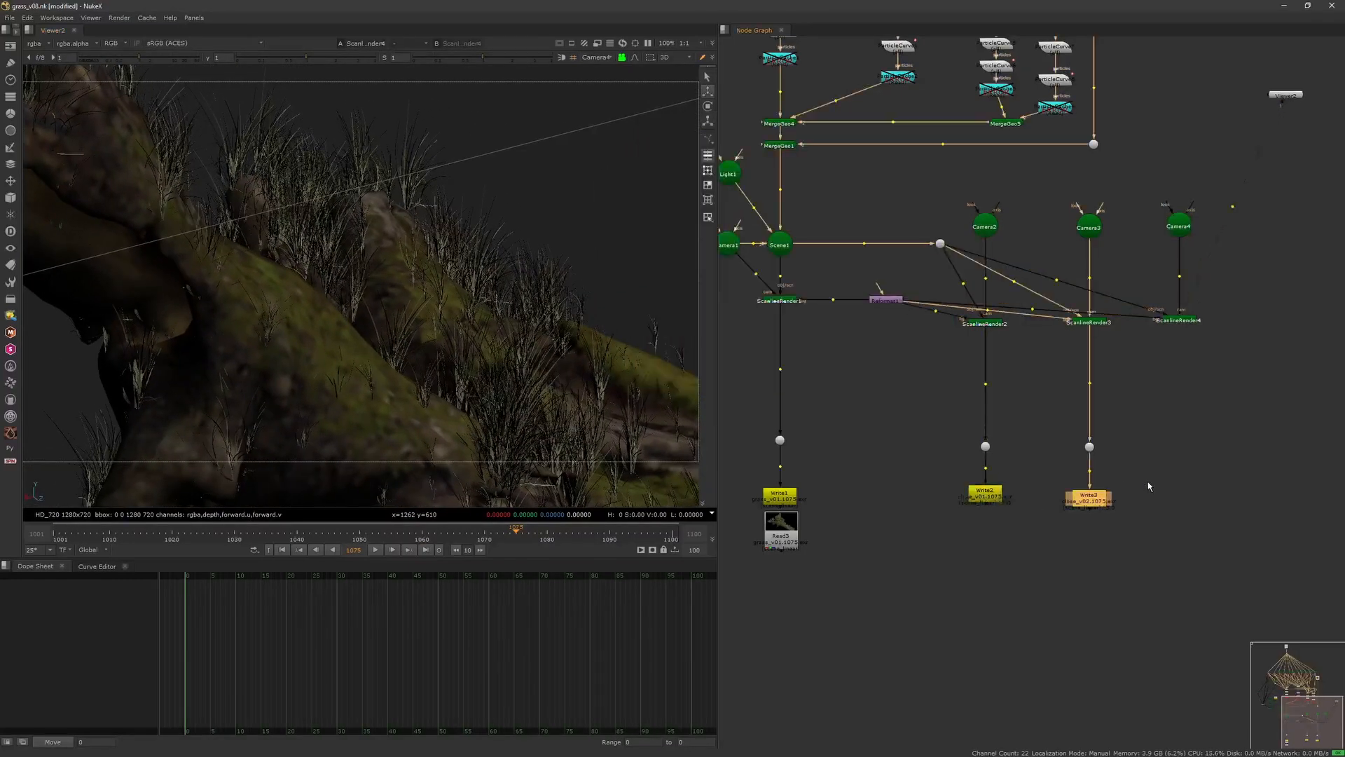
pyautogui.click(1171, 492)
pyautogui.hotkey('ctrl', 'v')
pyautogui.moveTo(1179, 482); pyautogui.dragTo(1180, 321)
pyautogui.moveTo(1186, 465); pyautogui.dragTo(1188, 457, button='middle')
pyautogui.keyDown('ctrl'); pyautogui.moveTo(1183, 397); pyautogui.dragTo(1182, 442); pyautogui.keyUp('ctrl')
# - Add a ZDefocus node to the graph and close its properties
pyautogui.press('Tab')
pyautogui.moveTo(1193, 296); pyautogui.dragTo(988, 438)
pyautogui.click(985, 591)
pyautogui.press('Tab')
pyautogui.write('zdef')
pyautogui.press('Return')
pyautogui.click(997, 271)
# - Connect ZDefocus1 to ScanlineRender2, view its result and place the focal point on the foreground grass
pyautogui.moveTo(988, 593); pyautogui.dragTo(987, 315)
pyautogui.press('1')
pyautogui.doubleClick(945, 422)
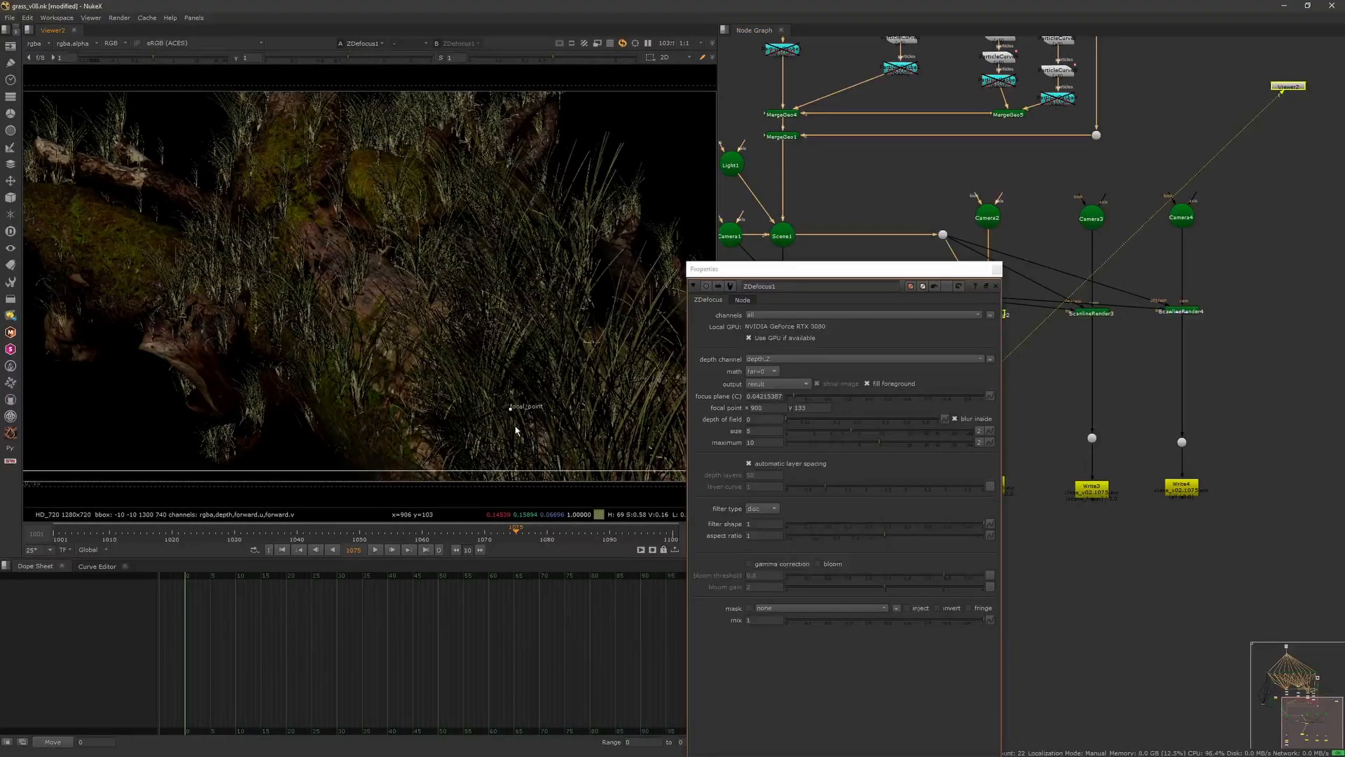
pyautogui.hotkey('ctrl', 'shift', 'a')
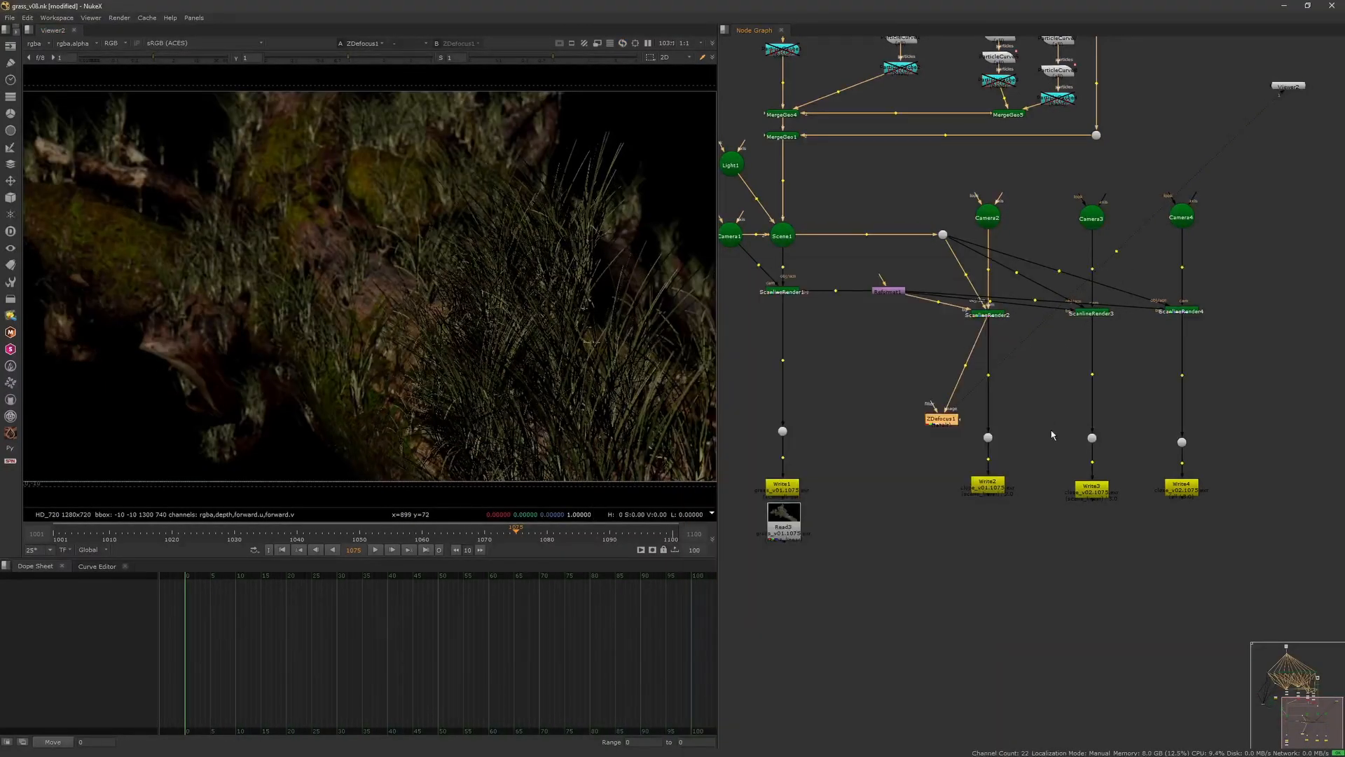
# - Attach a copy of the ZDefocus to ScanlineRender3, view it and place the focal point on the root's far end
pyautogui.click(989, 414)
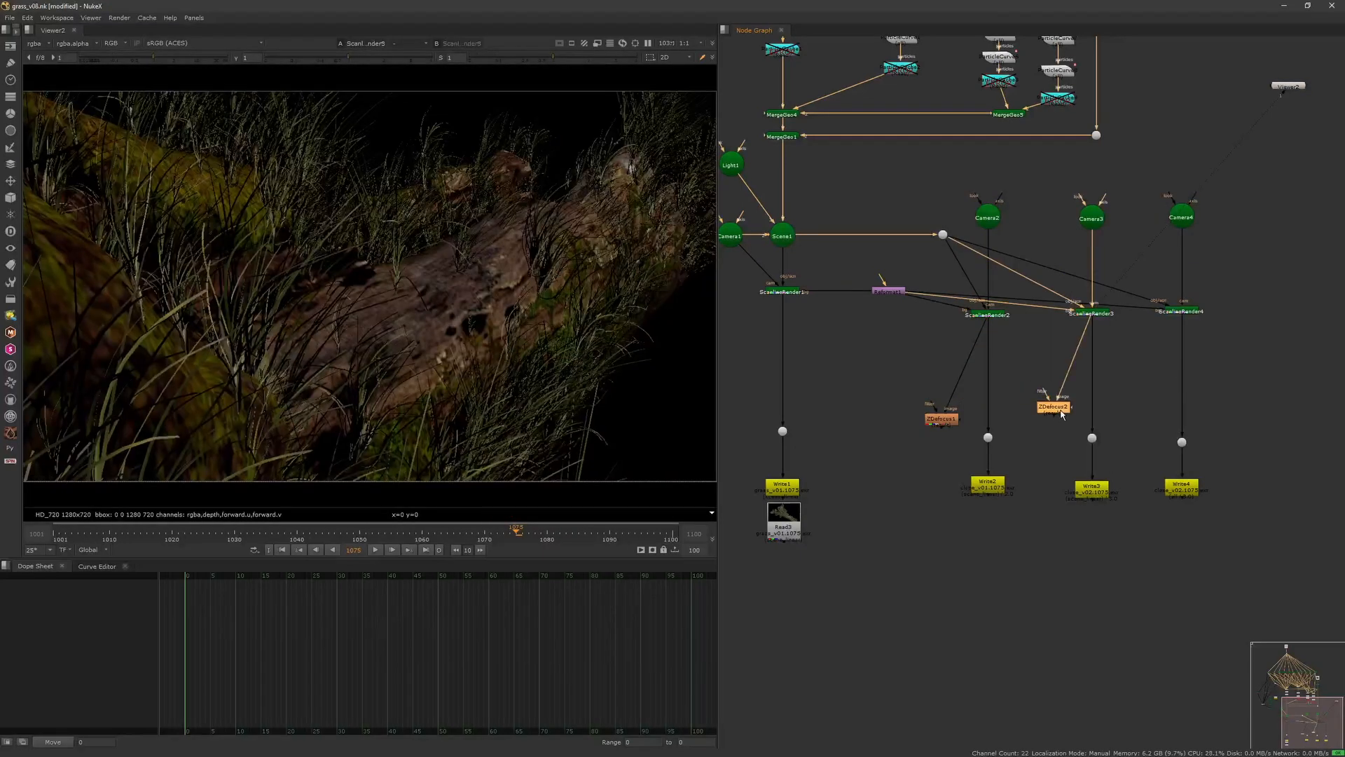
pyautogui.doubleClick(1061, 414)
pyautogui.press('1')
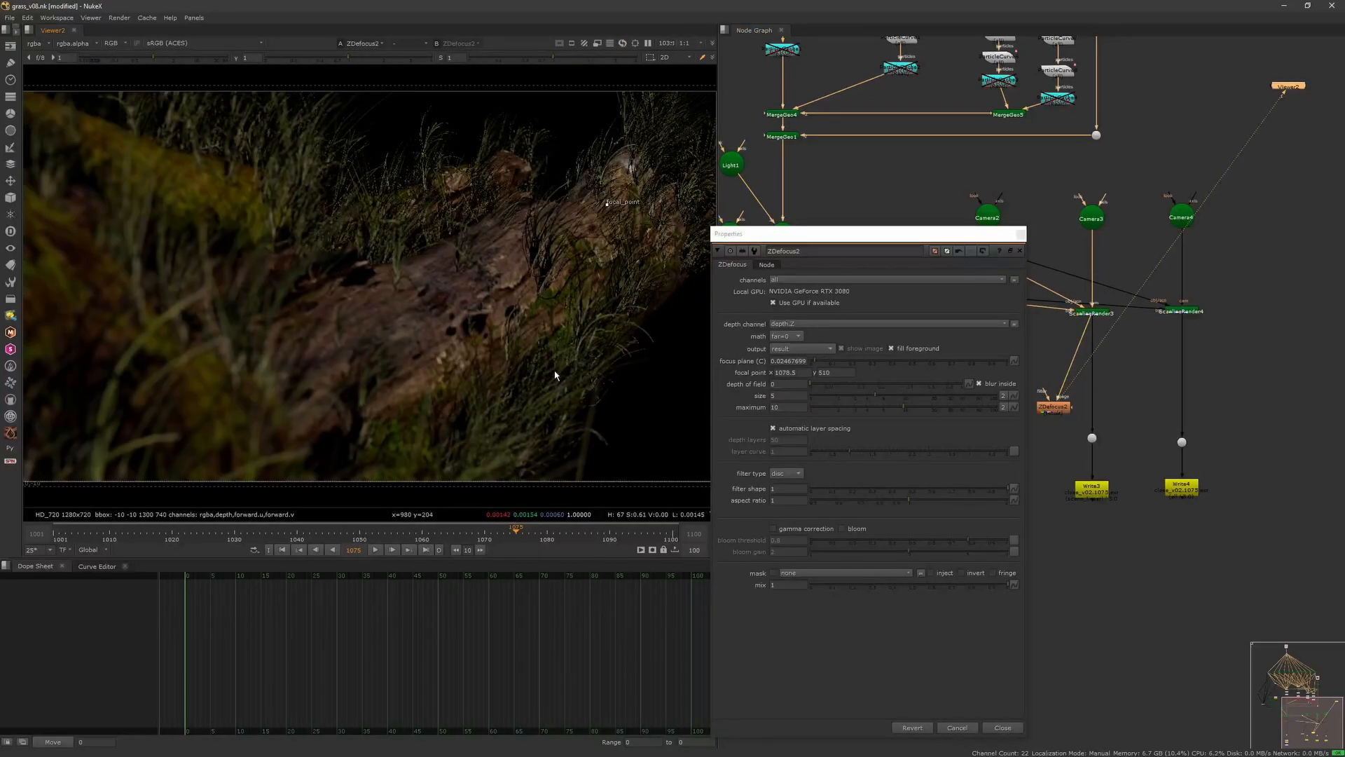
pyautogui.click(1021, 234)
# - Paste another ZDefocus, connect it to ScanlineRender4 and show its result in the viewer
pyautogui.click(1156, 447)
pyautogui.hotkey('ctrl', 'v')
pyautogui.moveTo(1163, 401); pyautogui.dragTo(1183, 312)
pyautogui.click(1183, 312)
pyautogui.press('1')
pyautogui.click(1155, 420)
pyautogui.press('1')
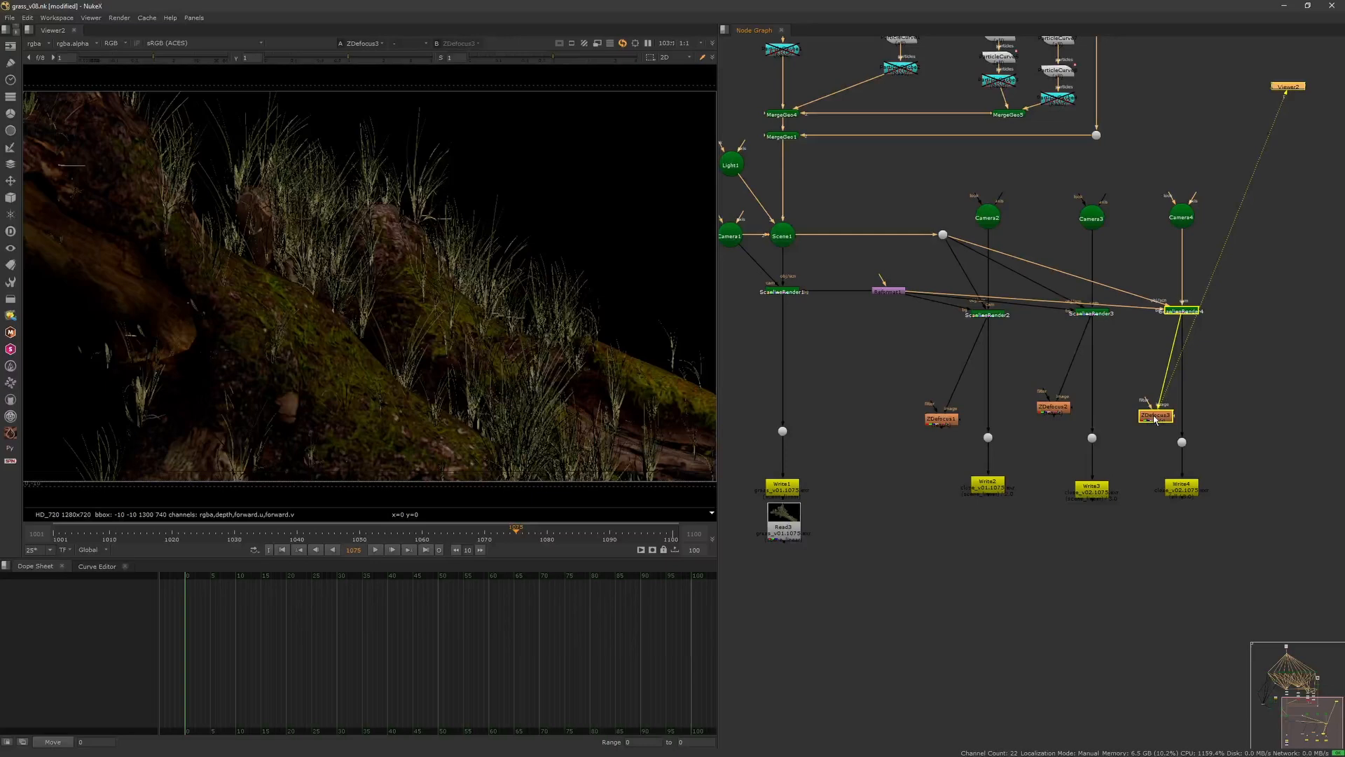
# - Place ZDefocus3's focal point on the top of the grassy stump and set the viewer zoom to 100%
pyautogui.doubleClick(1154, 421)
pyautogui.moveTo(608, 204); pyautogui.dragTo(399, 313)
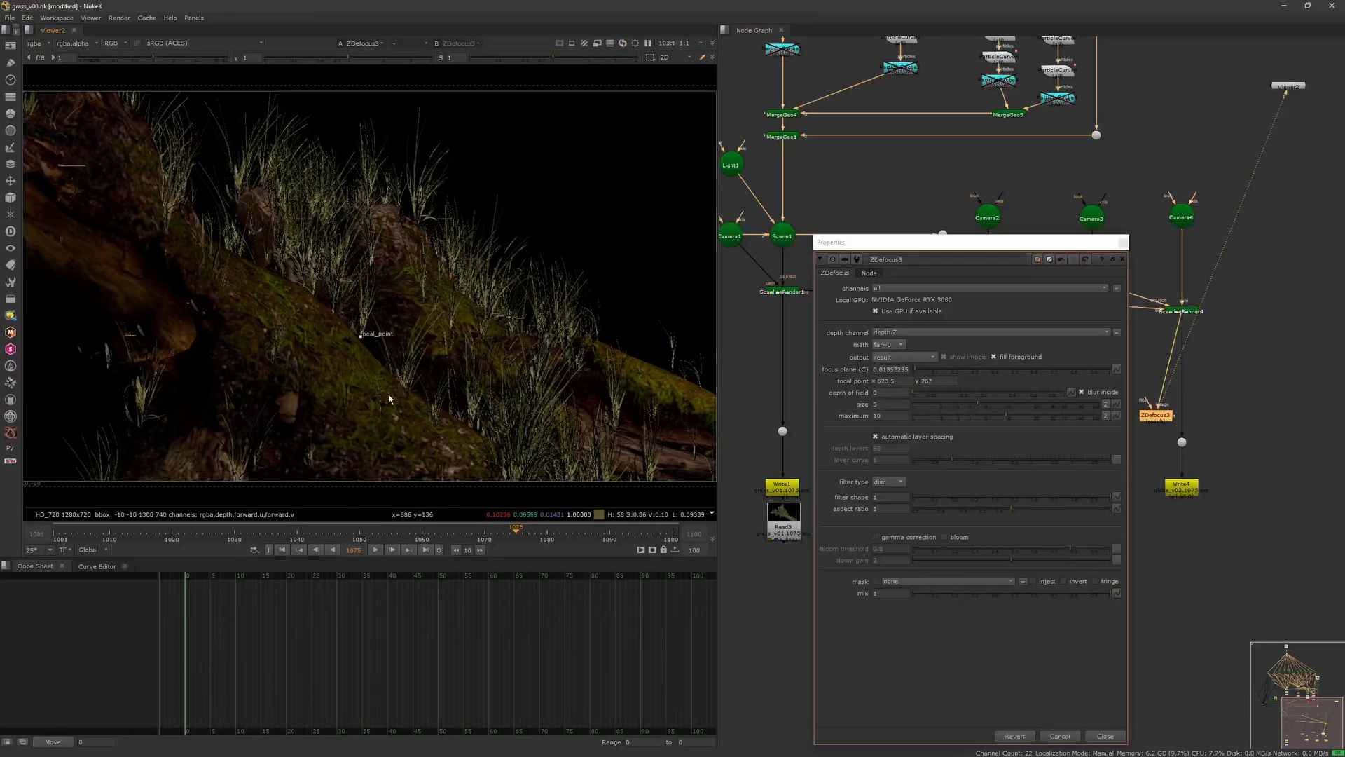
pyautogui.click(285, 415)
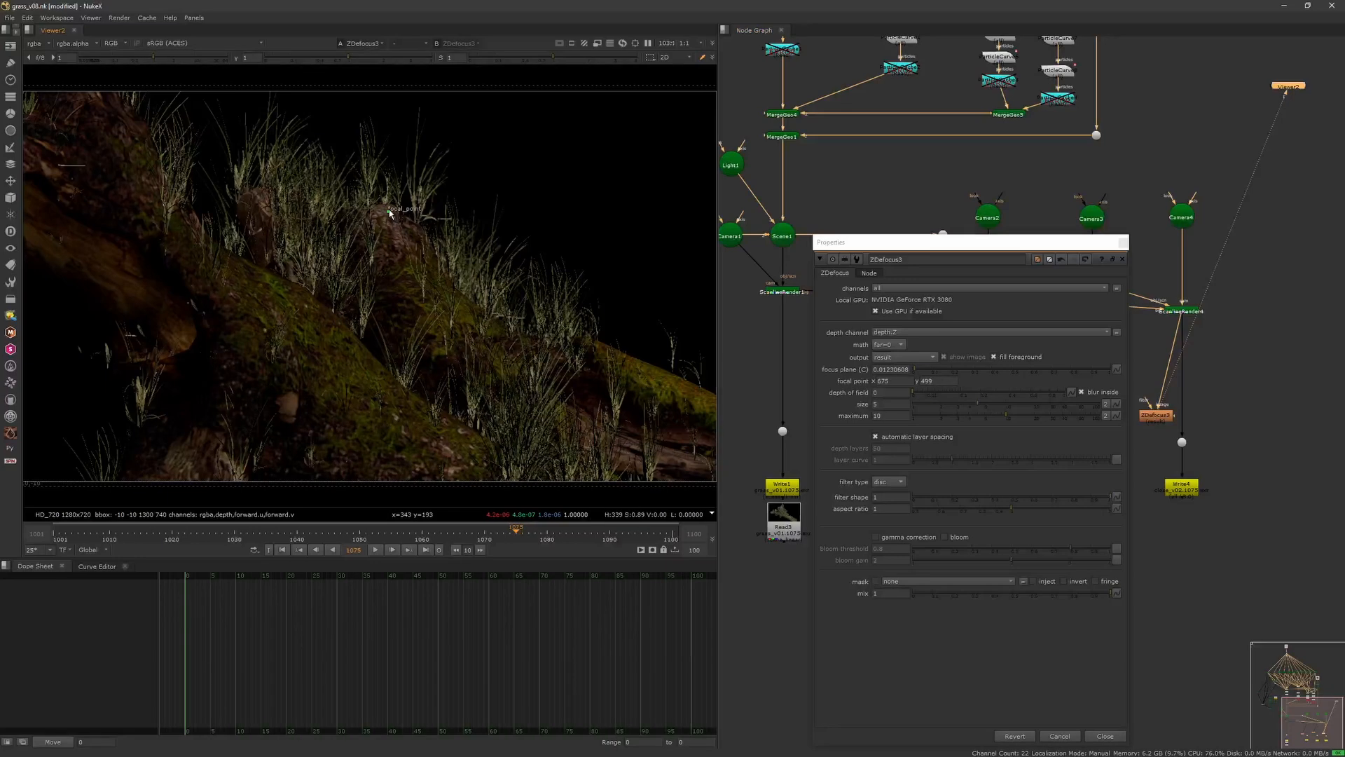
pyautogui.click(667, 44)
pyautogui.click(673, 202)
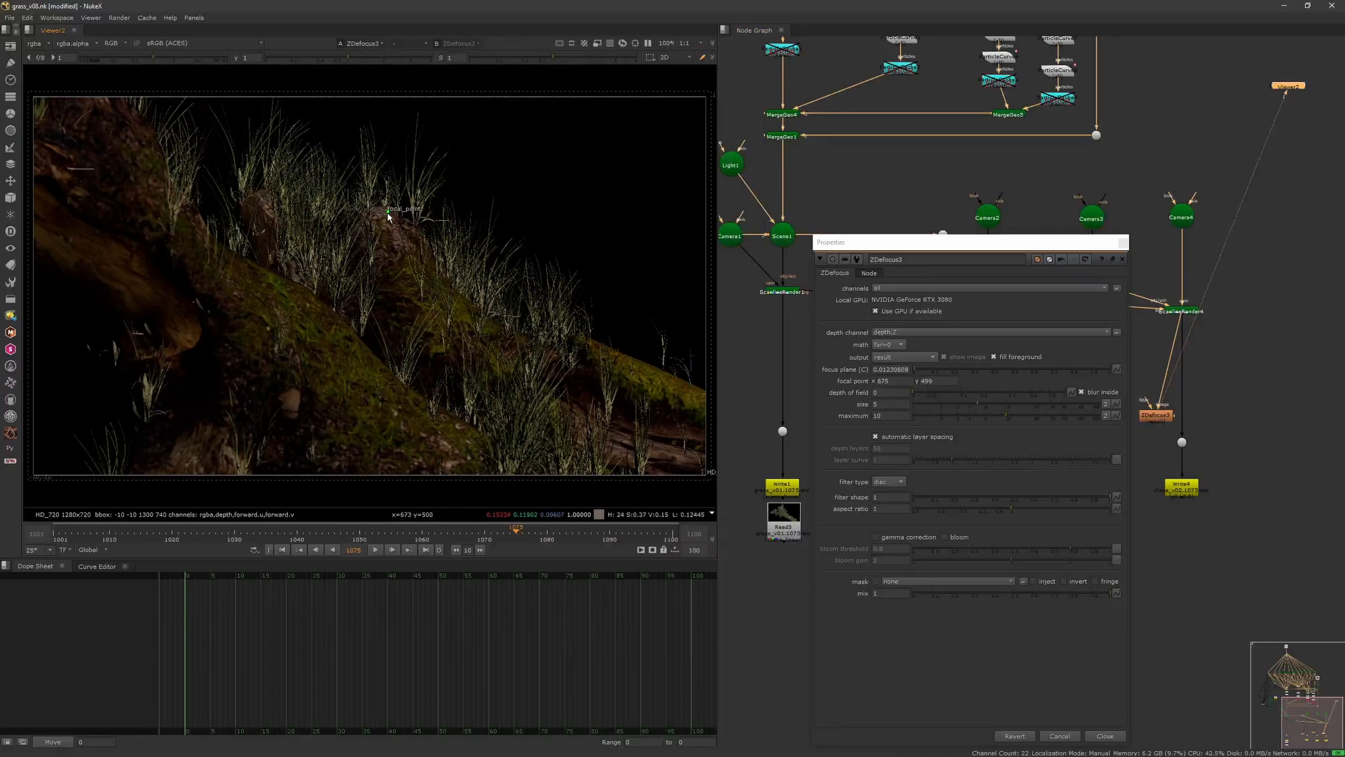
# - Move ZDefocus3's focal point to the mossy slope, raise its maximum blur with size at 5, and close the properties
pyautogui.doubleClick(1156, 416)
pyautogui.click(1062, 418)
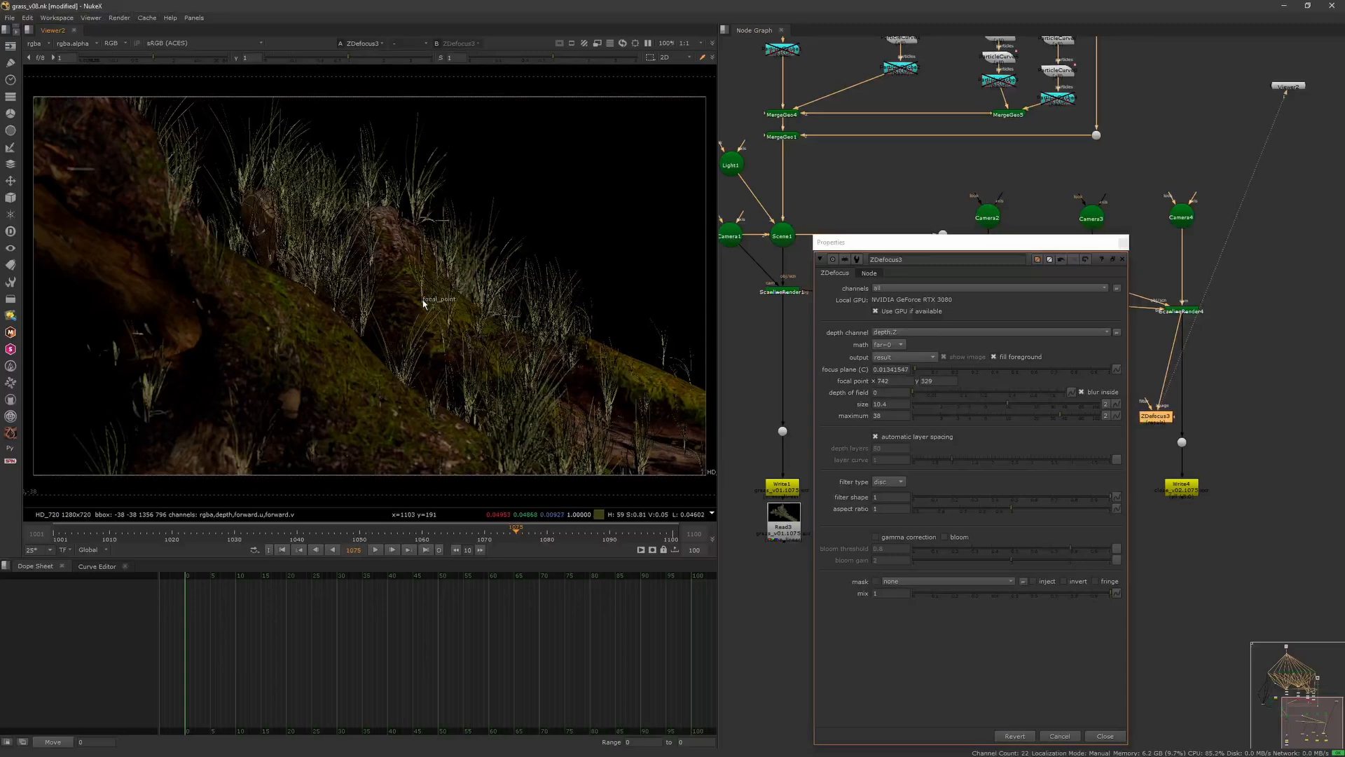
pyautogui.keyDown('ctrl'); pyautogui.click(999, 410); pyautogui.keyUp('ctrl')
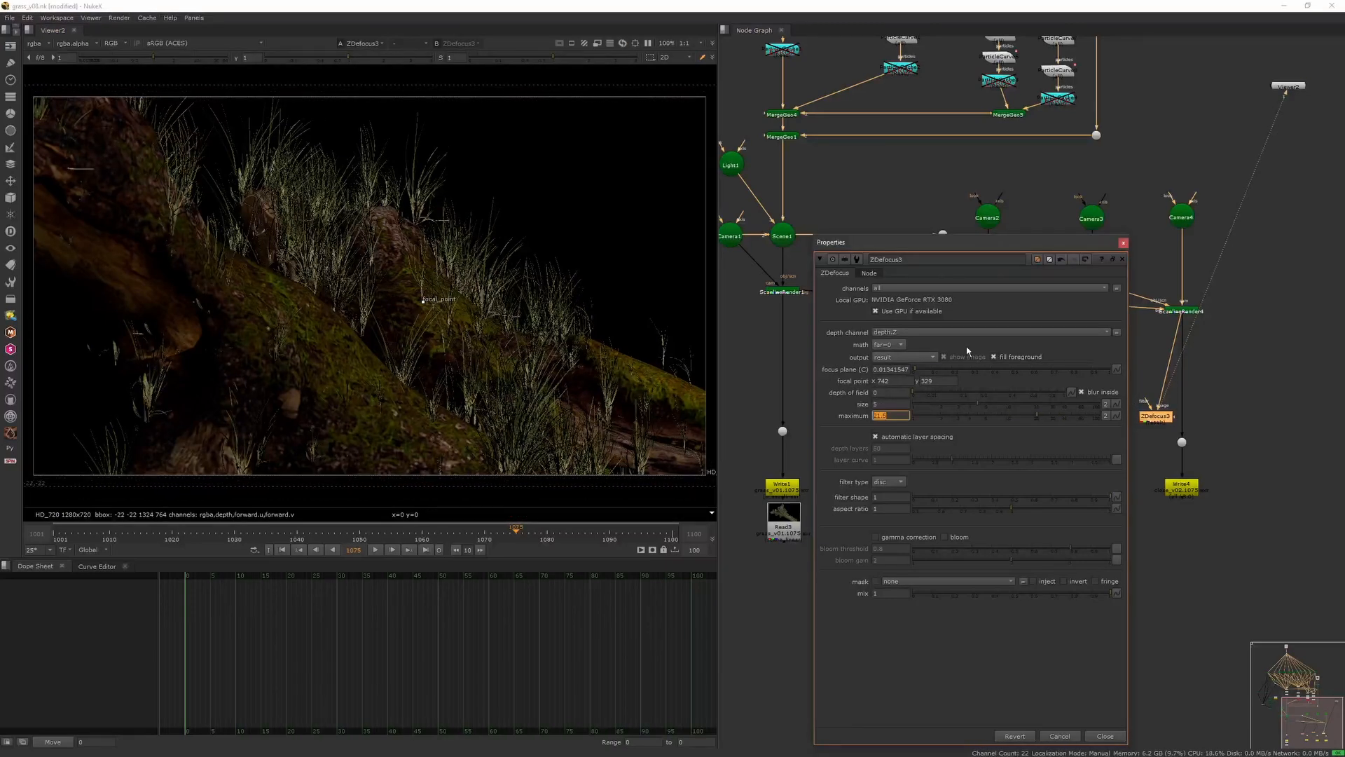
pyautogui.click(1123, 242)
# - View ZDefocus2's result, increase its maximum blur and close its properties
pyautogui.click(1053, 407)
pyautogui.press('1')
pyautogui.doubleClick(1053, 407)
pyautogui.click(931, 406)
pyautogui.click(1020, 233)
# - View ZDefocus1's result and check its settings
pyautogui.click(941, 424)
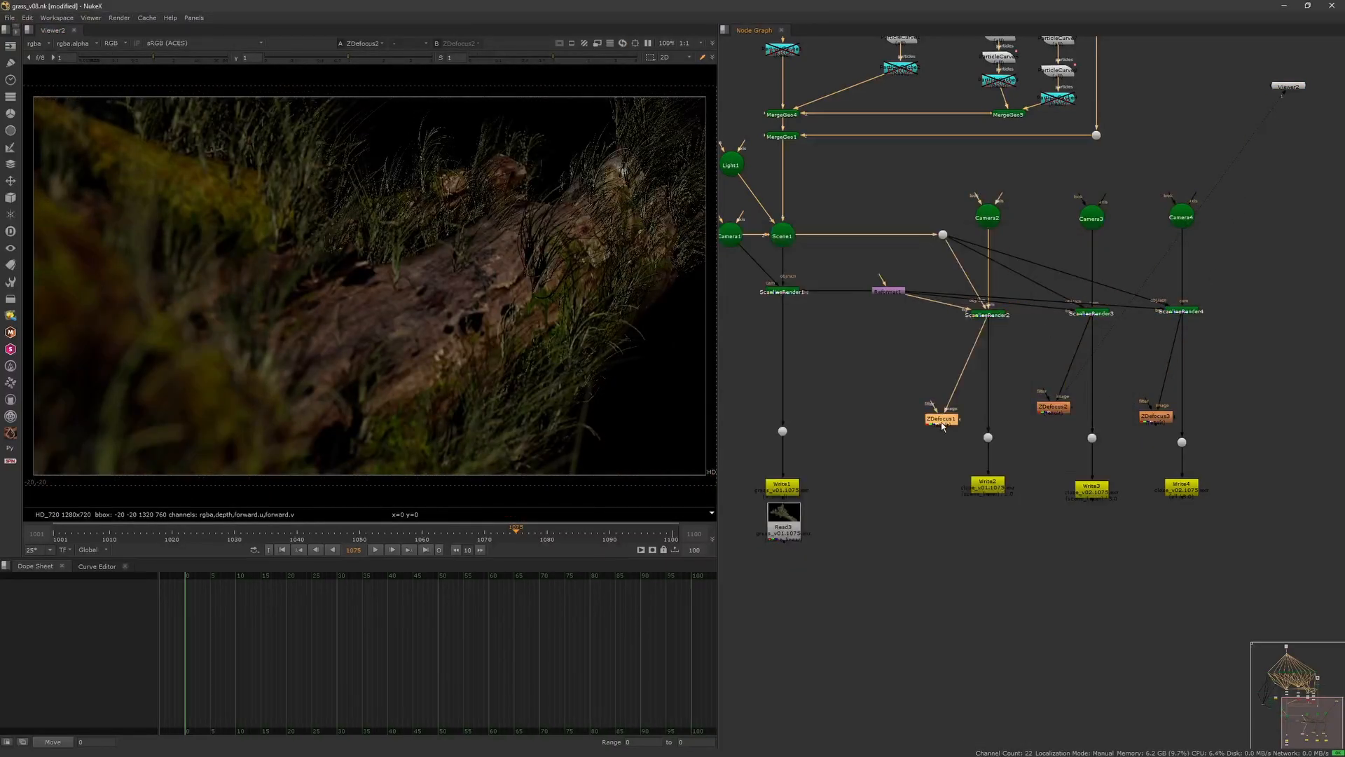
pyautogui.press('1')
pyautogui.doubleClick(941, 421)
pyautogui.click(996, 270)
# - Compare the renders feeding Write1, Write2, Write3 and Write4 one after another in the viewer
pyautogui.click(784, 431)
pyautogui.press('1')
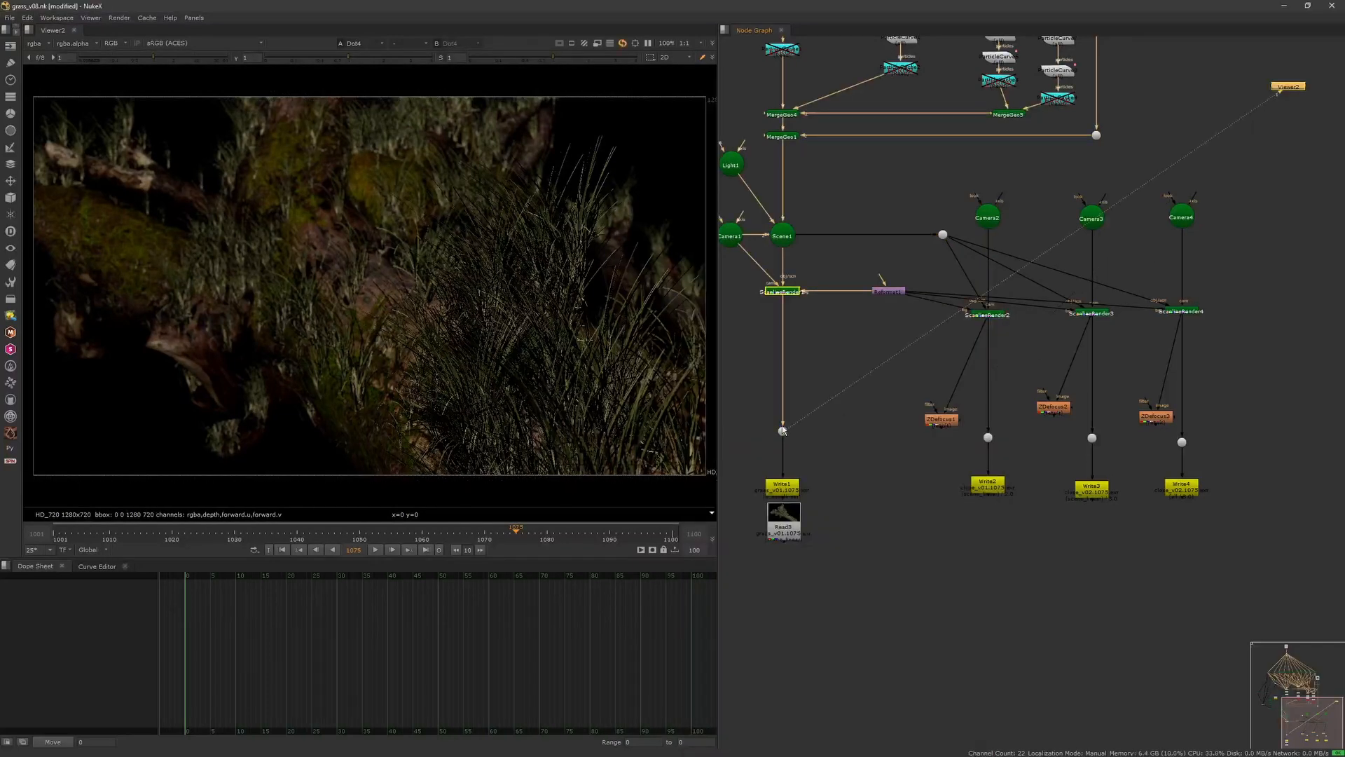
pyautogui.click(944, 426)
pyautogui.click(876, 423)
pyautogui.click(1053, 409)
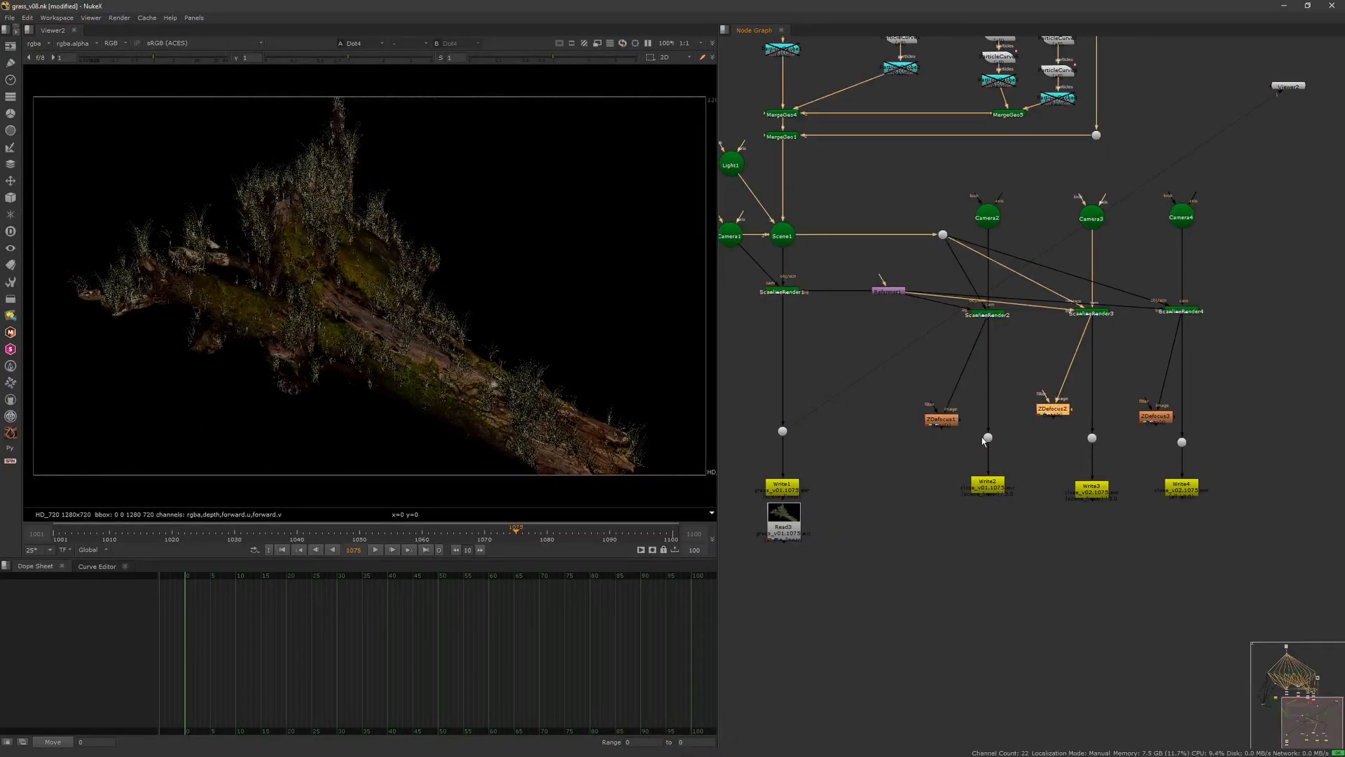
pyautogui.click(987, 436)
pyautogui.press('1')
pyautogui.click(1092, 438)
pyautogui.press('1')
pyautogui.click(1181, 442)
pyautogui.press('1')
# - Show Scene1 in 3D, frame a low close-up among the grass blades and create a new camera from that view
pyautogui.click(783, 235)
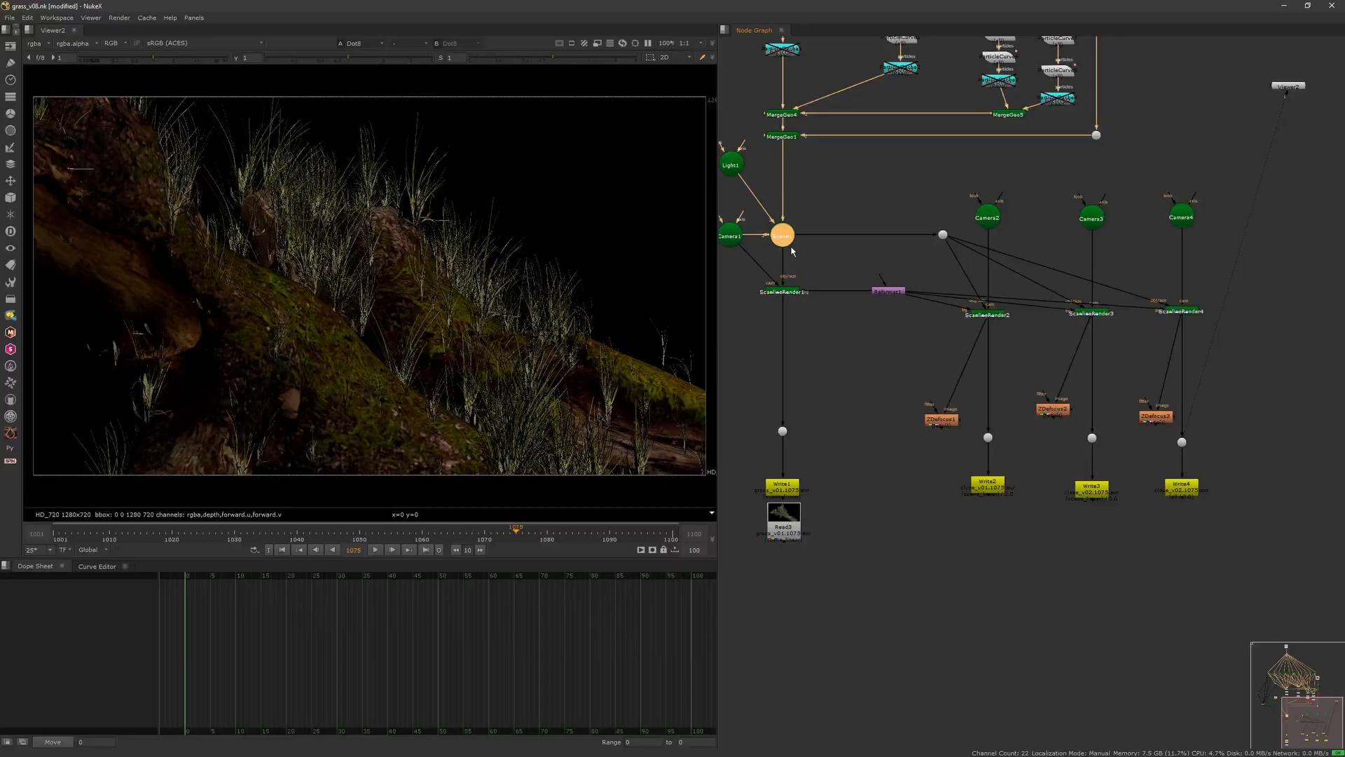
pyautogui.press('1')
pyautogui.press('f')
pyautogui.keyDown('ctrl'); pyautogui.moveTo(546, 268); pyautogui.dragTo(409, 339); pyautogui.keyUp('ctrl')
pyautogui.scroll(4, 385, 350)
pyautogui.click(351, 340)
pyautogui.click(622, 57)
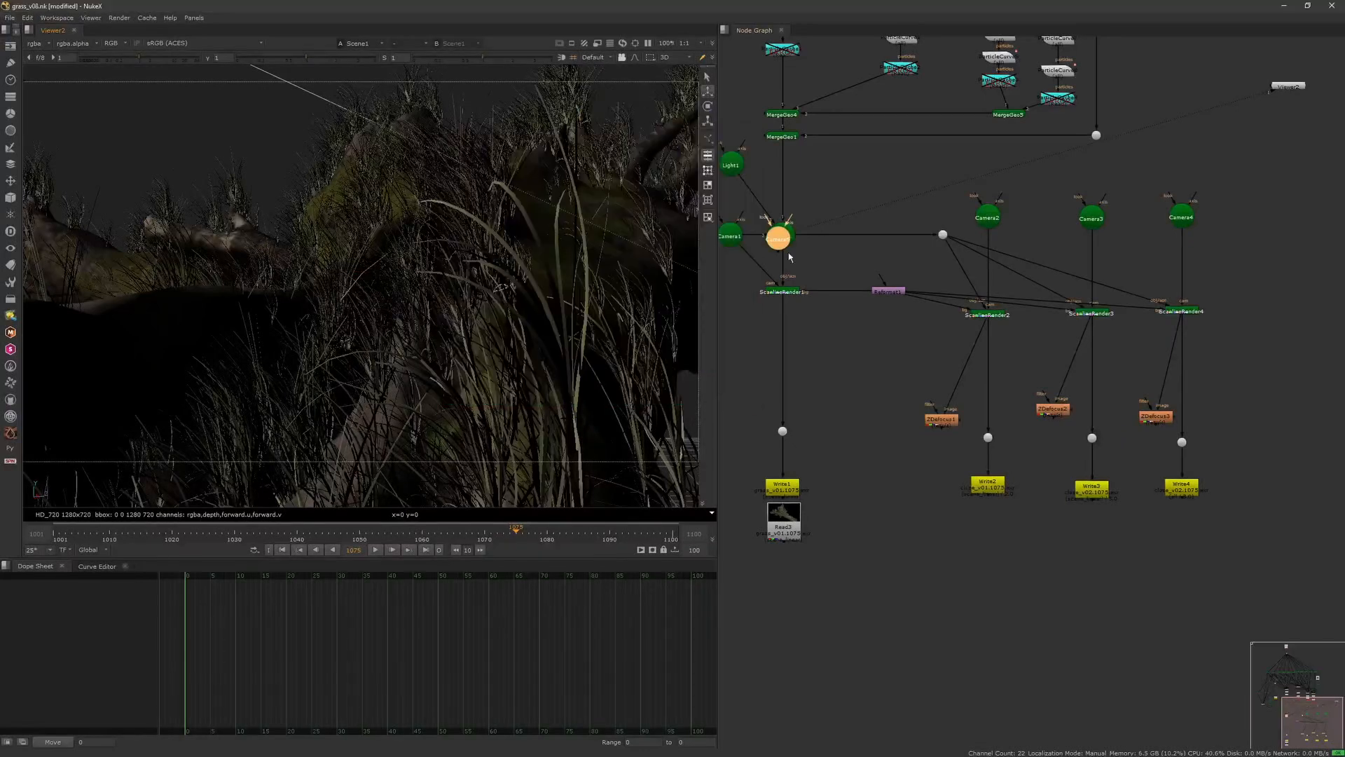
# - Duplicate ScanlineRender4, connect the copy to the scene dot and Camera5, and view its render
pyautogui.click(1182, 311)
pyautogui.hotkey('ctrl', 'c')
pyautogui.click(1256, 305)
pyautogui.hotkey('ctrl', 'v')
pyautogui.moveTo(1247, 293); pyautogui.dragTo(943, 235)
pyautogui.moveTo(1255, 293); pyautogui.dragTo(1259, 249)
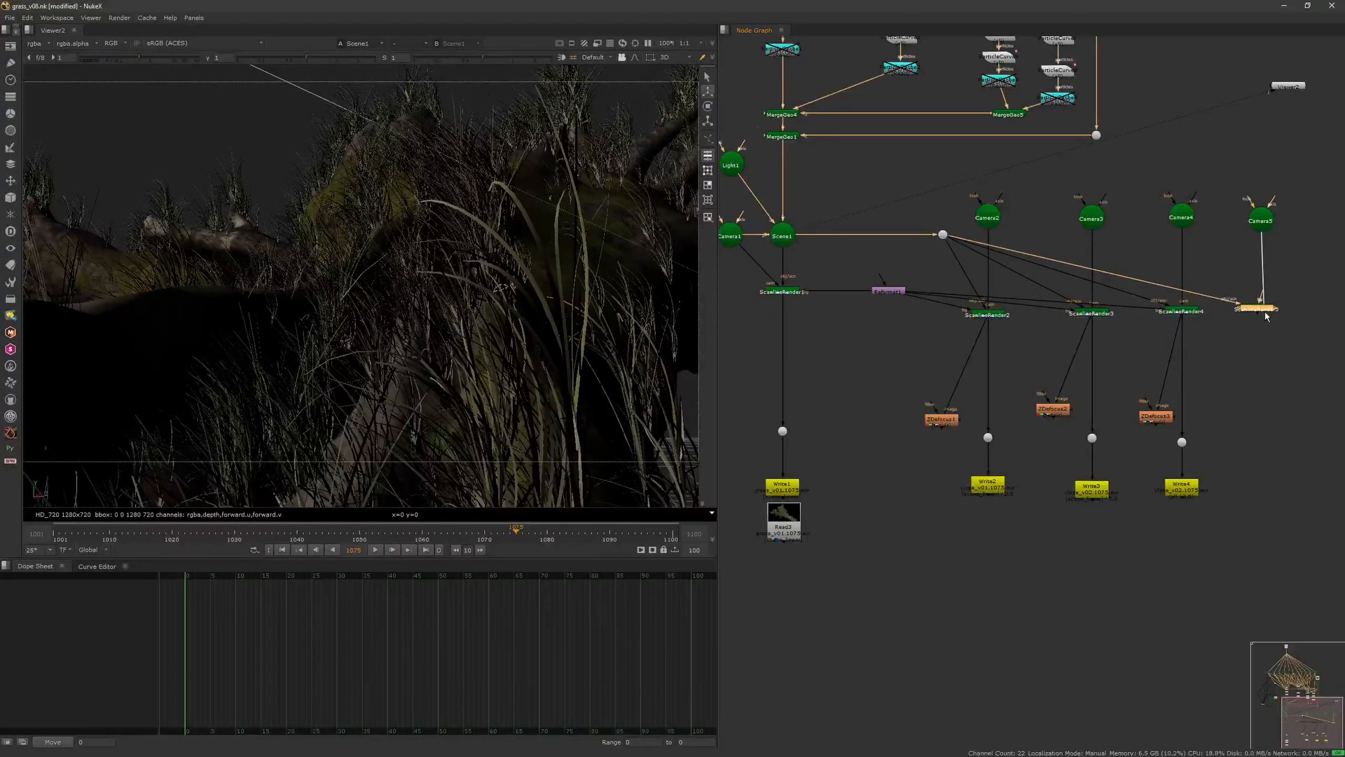
pyautogui.moveTo(1240, 308)
pyautogui.mouseDown()
pyautogui.moveTo(892, 291)
pyautogui.moveTo(1259, 303)
pyautogui.mouseUp()
pyautogui.press('1')
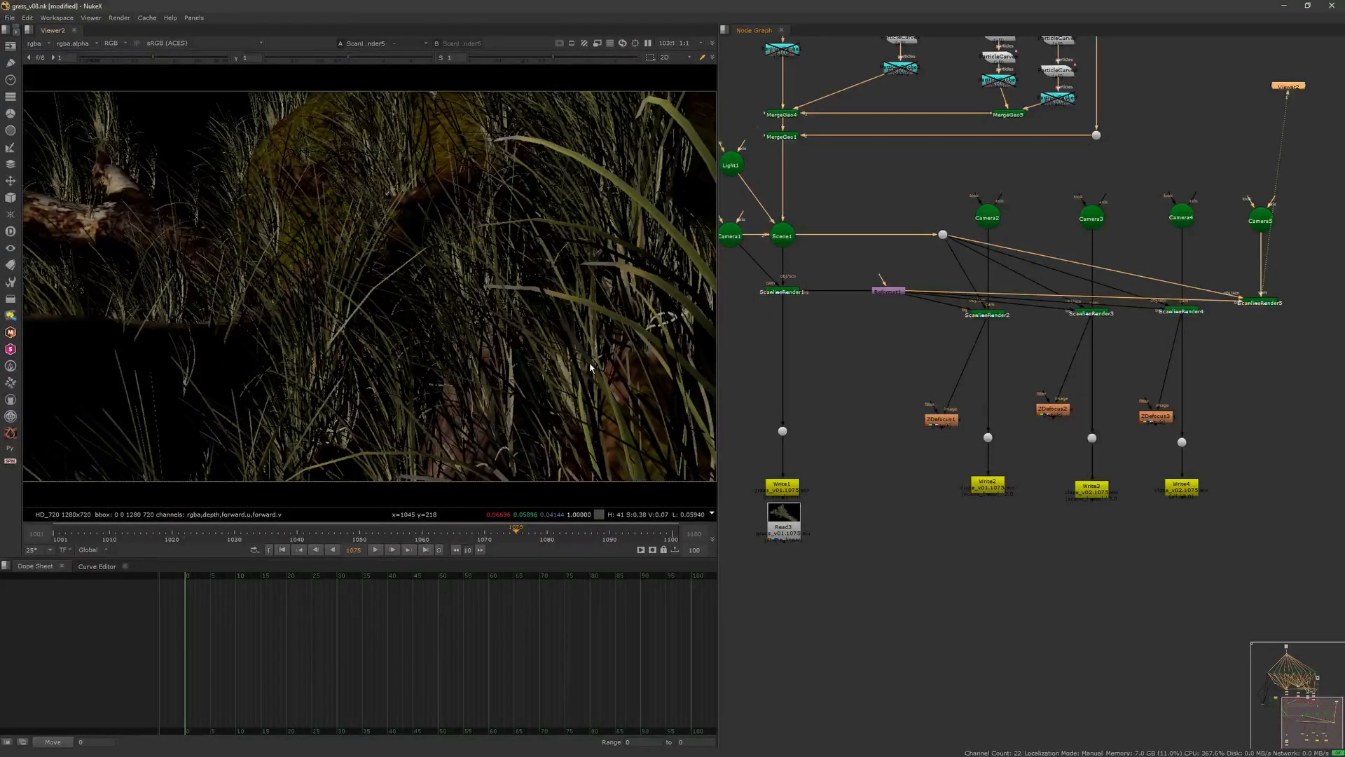
# - Look through Camera5 in the 3D view, lock the view to it and tilt it to a new angle
pyautogui.doubleClick(1266, 224)
pyautogui.click(750, 135)
pyautogui.press('Tab')
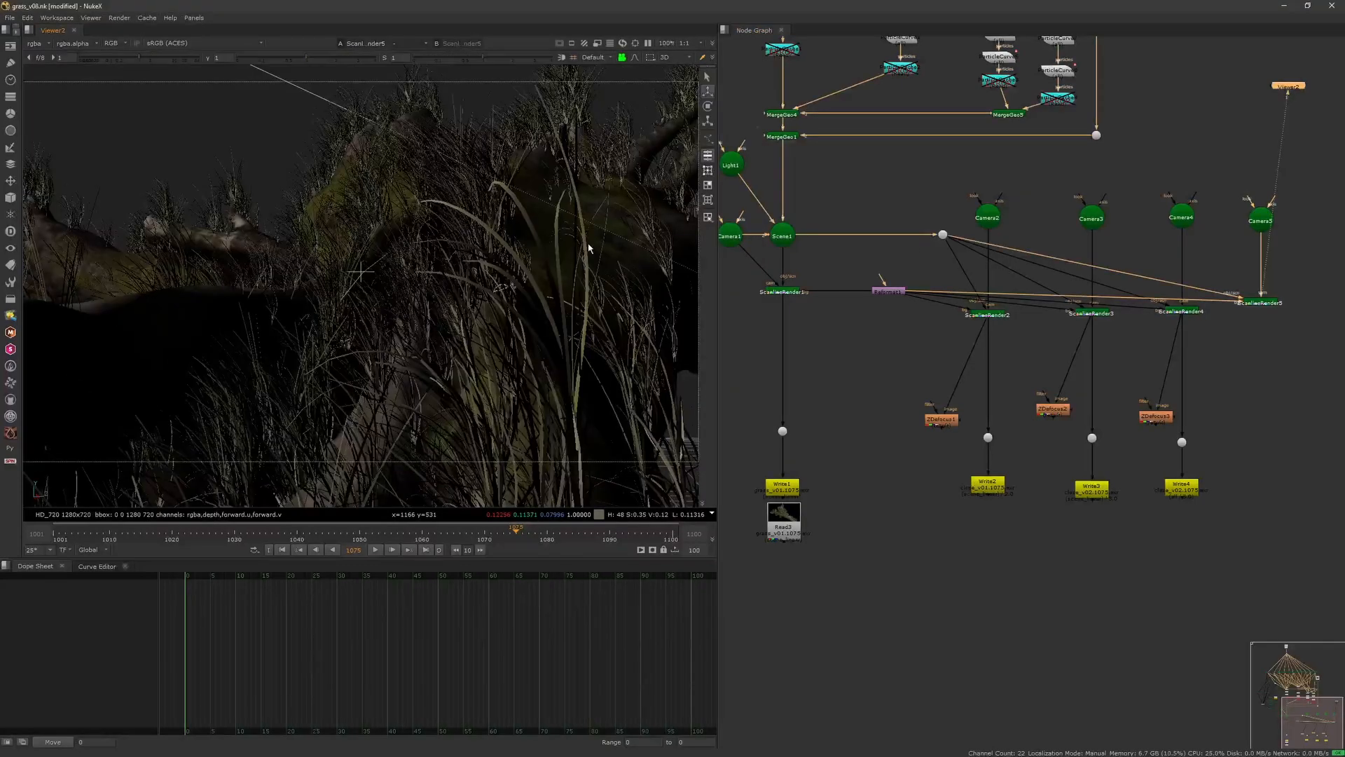
pyautogui.click(603, 59)
pyautogui.click(612, 97)
pyautogui.click(621, 58)
pyautogui.keyDown('alt'); pyautogui.moveTo(550, 275); pyautogui.dragTo(528, 313); pyautogui.keyUp('alt')
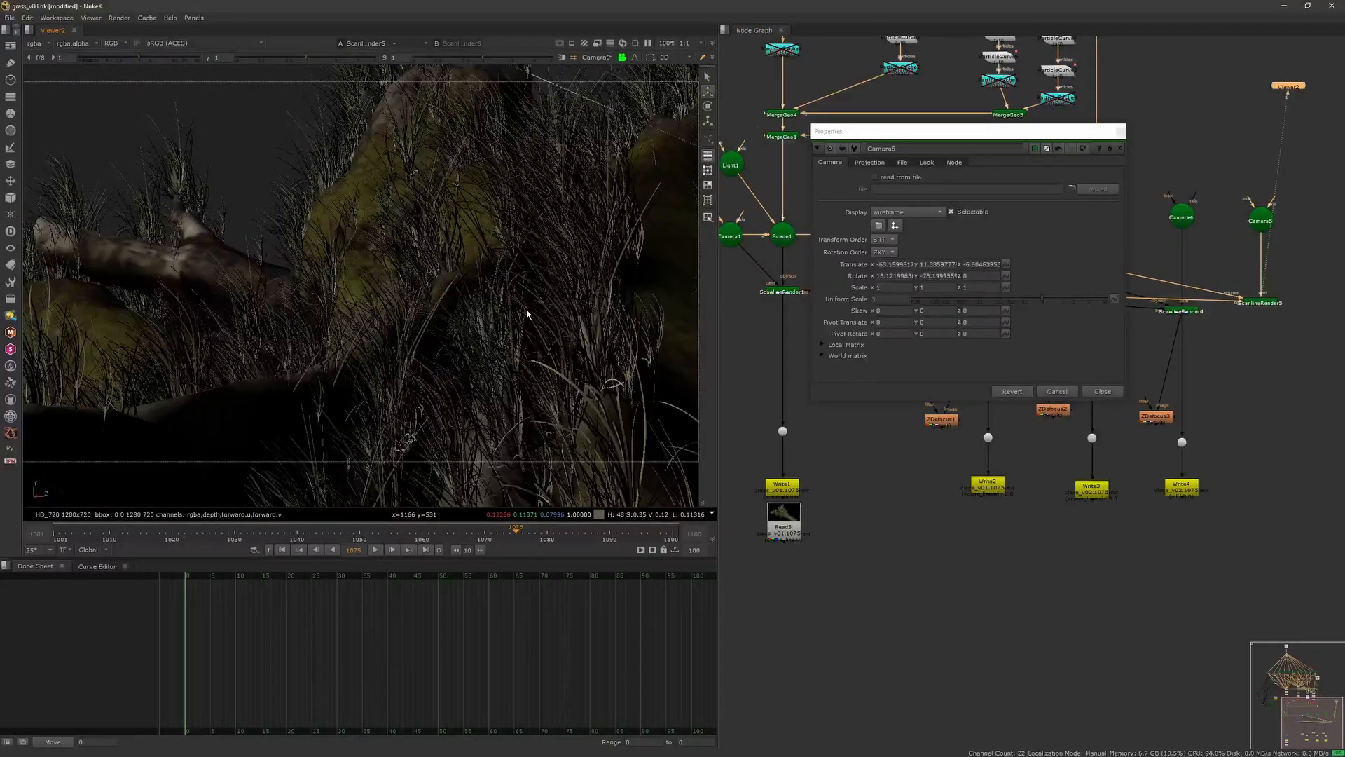
# - Set Camera5's focal length to 28 after trying 24
pyautogui.click(869, 163)
pyautogui.doubleClick(896, 193)
pyautogui.write('24')
pyautogui.press('Return')
pyautogui.write('28')
pyautogui.press('Return')
# - Reframe Camera5 on the grassy branches, unlock the view from it and close its properties
pyautogui.scroll(3, 411, 307)
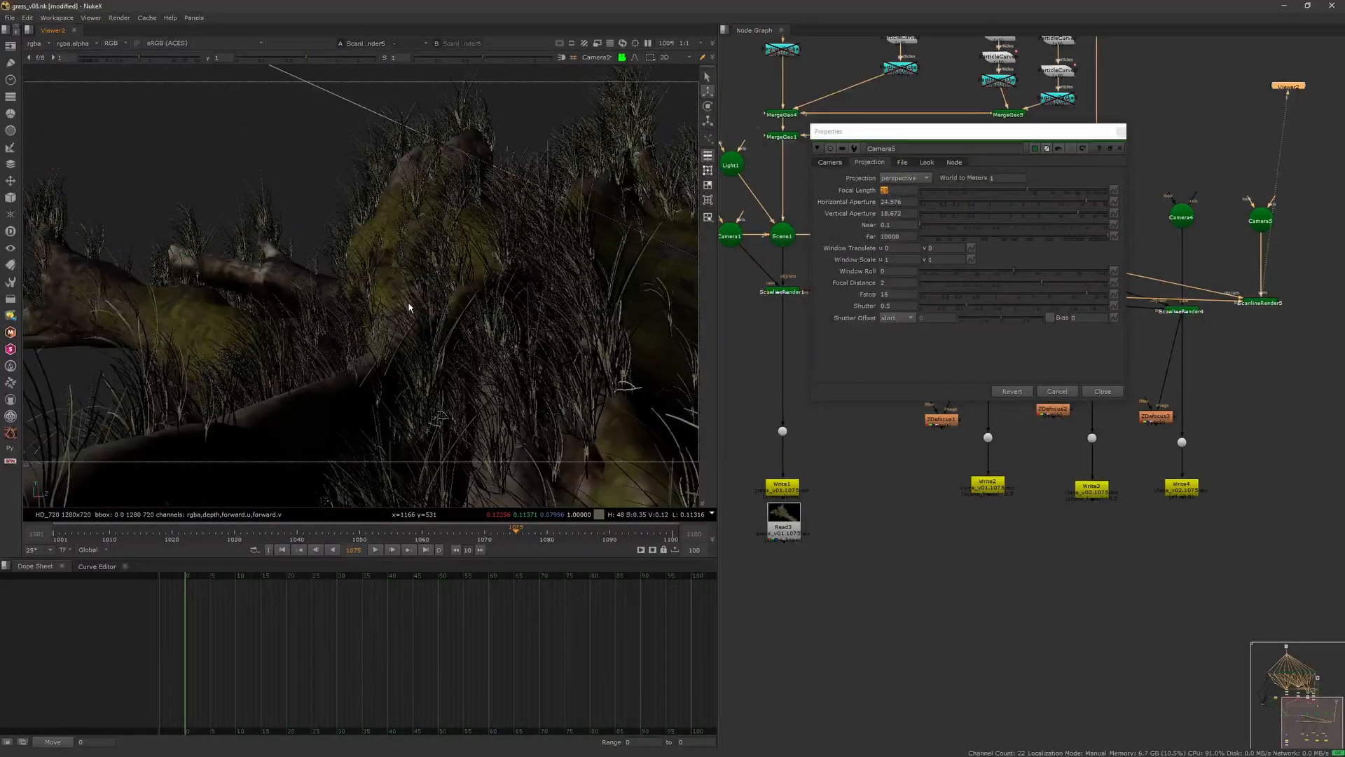
pyautogui.keyDown('alt'); pyautogui.moveTo(411, 306); pyautogui.dragTo(423, 259); pyautogui.keyUp('alt')
pyautogui.click(621, 58)
pyautogui.click(1119, 147)
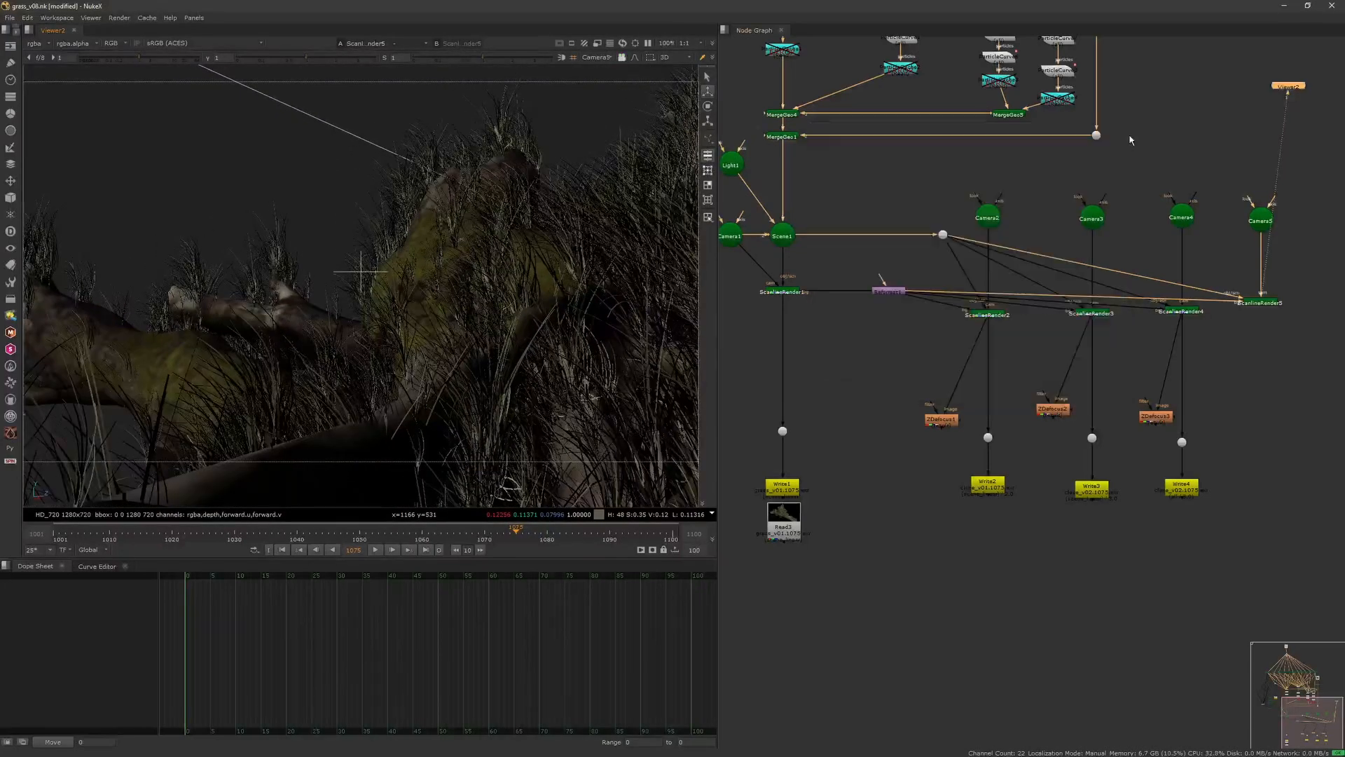
# - View ScanlineRender5's render, paste a ZDefocus node and connect it to ScanlineRender5
pyautogui.click(1261, 304)
pyautogui.press('1')
pyautogui.click(1241, 406)
pyautogui.hotkey('ctrl', 'v')
pyautogui.moveTo(1249, 393); pyautogui.dragTo(1260, 306)
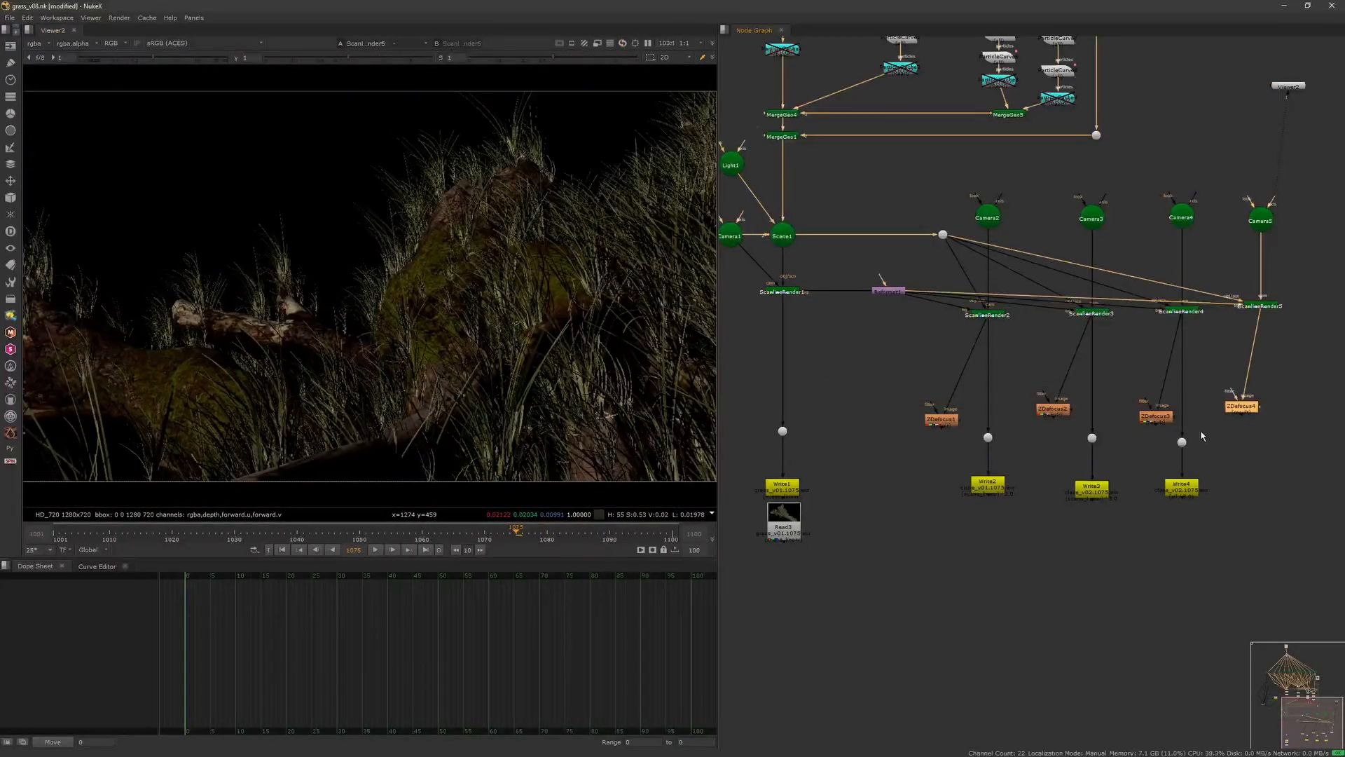
# - Duplicate Write4 with its dot and connect the copy to ScanlineRender5
pyautogui.moveTo(1200, 432); pyautogui.dragTo(1164, 495)
pyautogui.hotkey('ctrl', 'c')
pyautogui.click(1306, 429)
pyautogui.hotkey('ctrl', 'v')
pyautogui.moveTo(1296, 420); pyautogui.dragTo(1262, 306)
# - Check the render order of Write2 and Write3, and set Write4's render order to 4
pyautogui.doubleClick(987, 487)
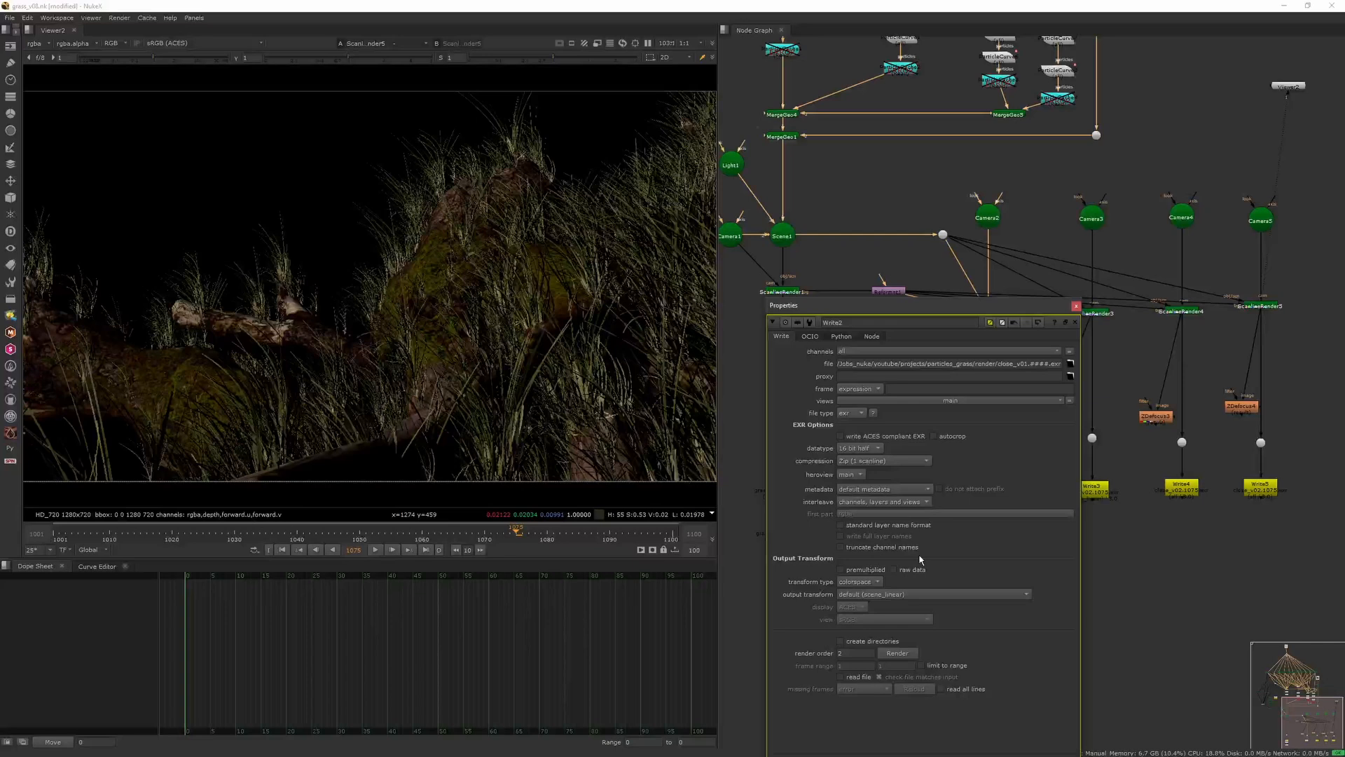
pyautogui.click(857, 652)
pyautogui.click(1077, 306)
pyautogui.doubleClick(1093, 490)
pyautogui.click(1188, 306)
pyautogui.doubleClick(1180, 495)
pyautogui.moveTo(922, 652); pyautogui.dragTo(893, 653)
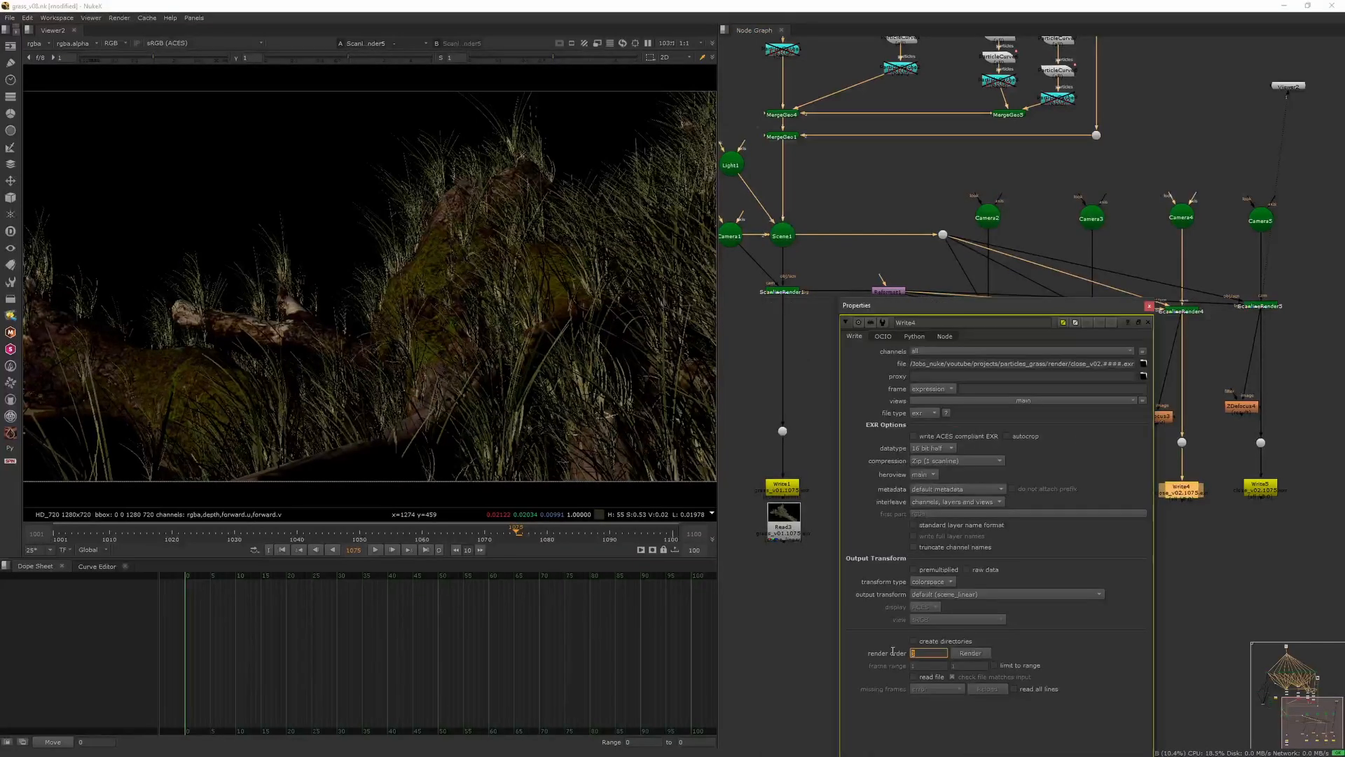
pyautogui.write('4')
pyautogui.click(1141, 307)
# - Set Write5's render order to 5 and close its properties
pyautogui.doubleClick(1260, 489)
pyautogui.moveTo(1001, 652); pyautogui.dragTo(958, 658)
pyautogui.write('5')
pyautogui.click(1225, 306)
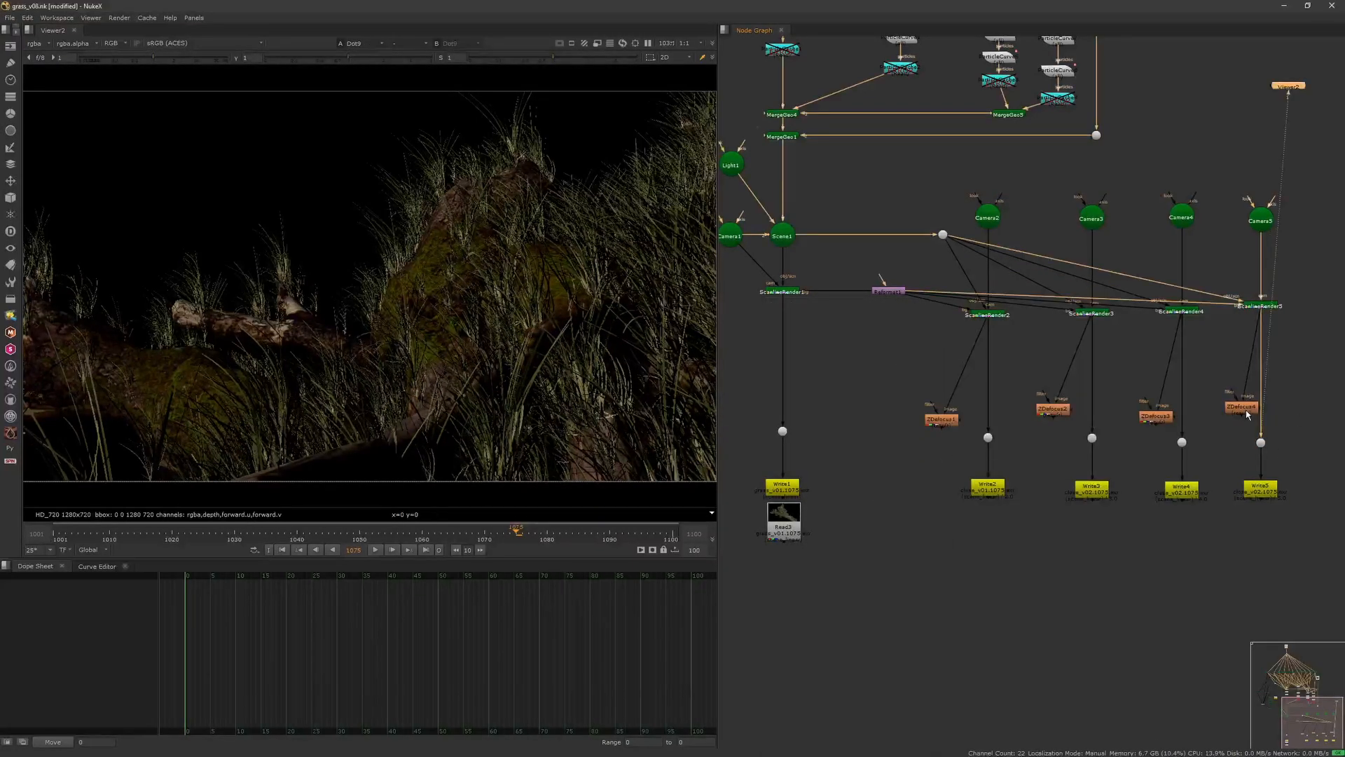
# - View ZDefocus4's result, move its focal point onto the root's upper hump and set the maximum blur to 10
pyautogui.doubleClick(1241, 406)
pyautogui.press('1')
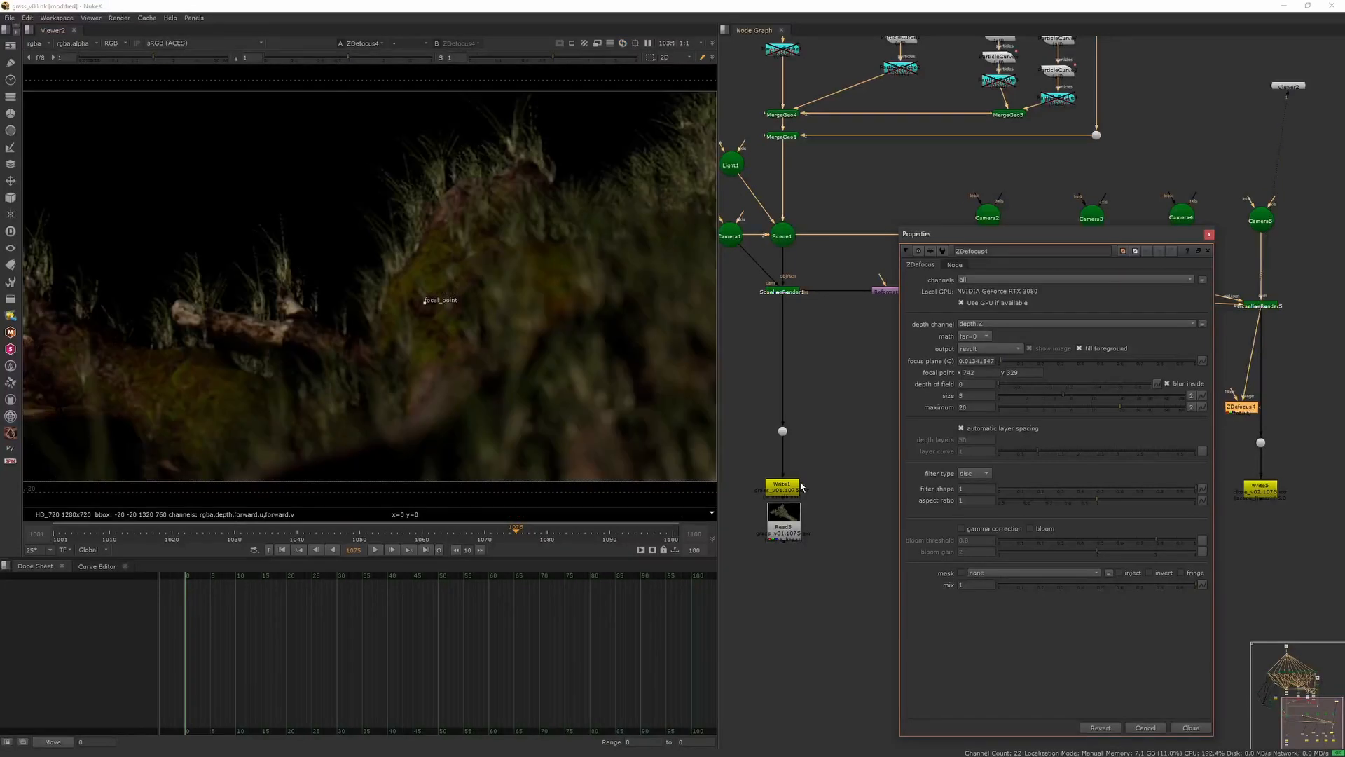
pyautogui.click(427, 303)
pyautogui.moveTo(1125, 408); pyautogui.dragTo(1091, 407)
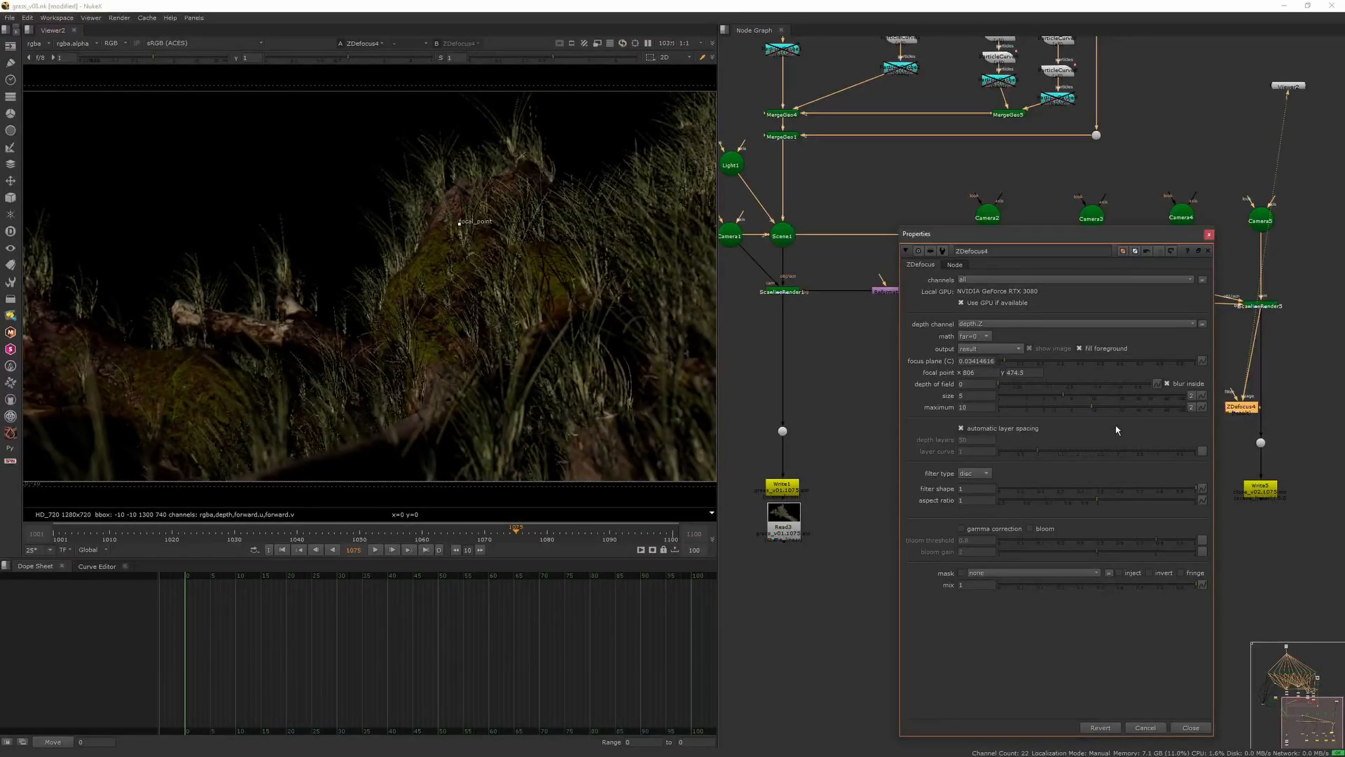
pyautogui.click(1209, 235)
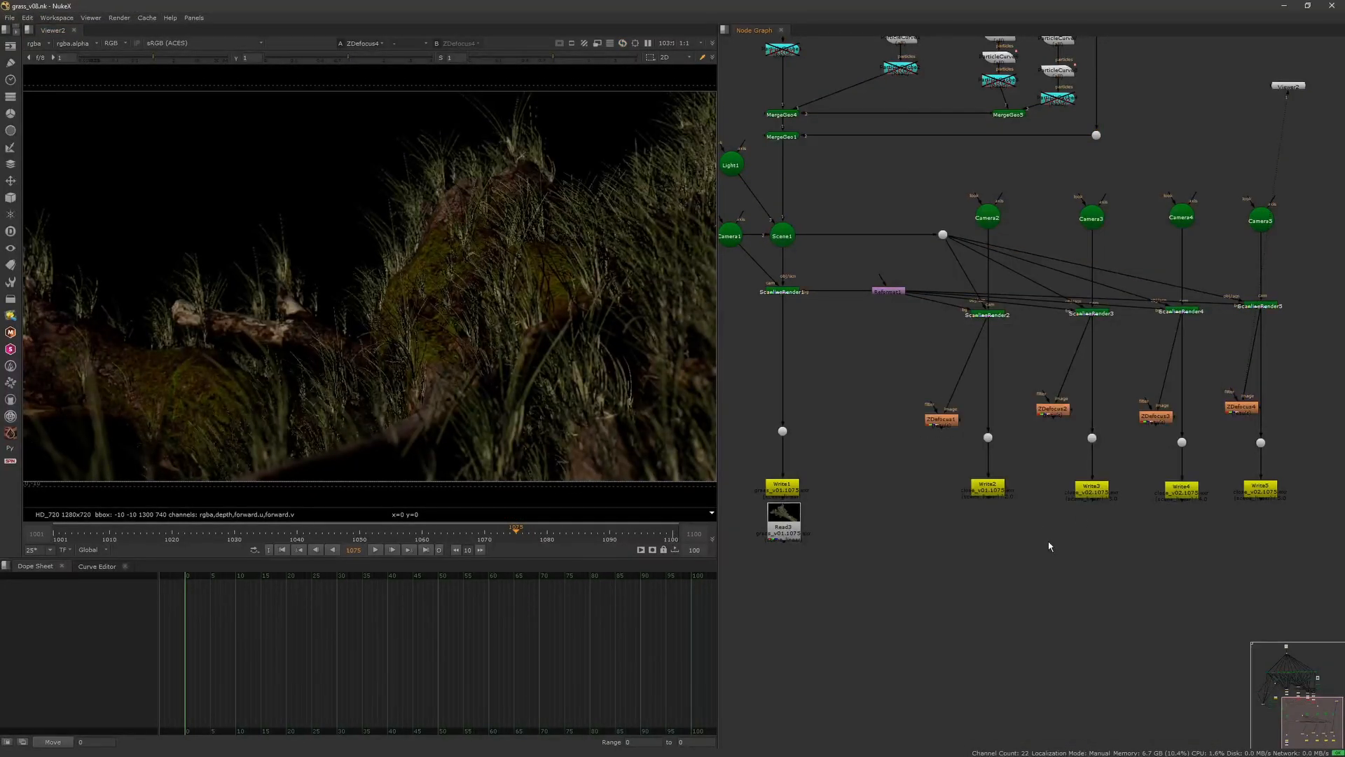
# - Check the output names of Write5 and Write4, and rename Write2's output sequence to close_01_v01
pyautogui.doubleClick(1260, 488)
pyautogui.click(1220, 304)
pyautogui.doubleClick(1179, 495)
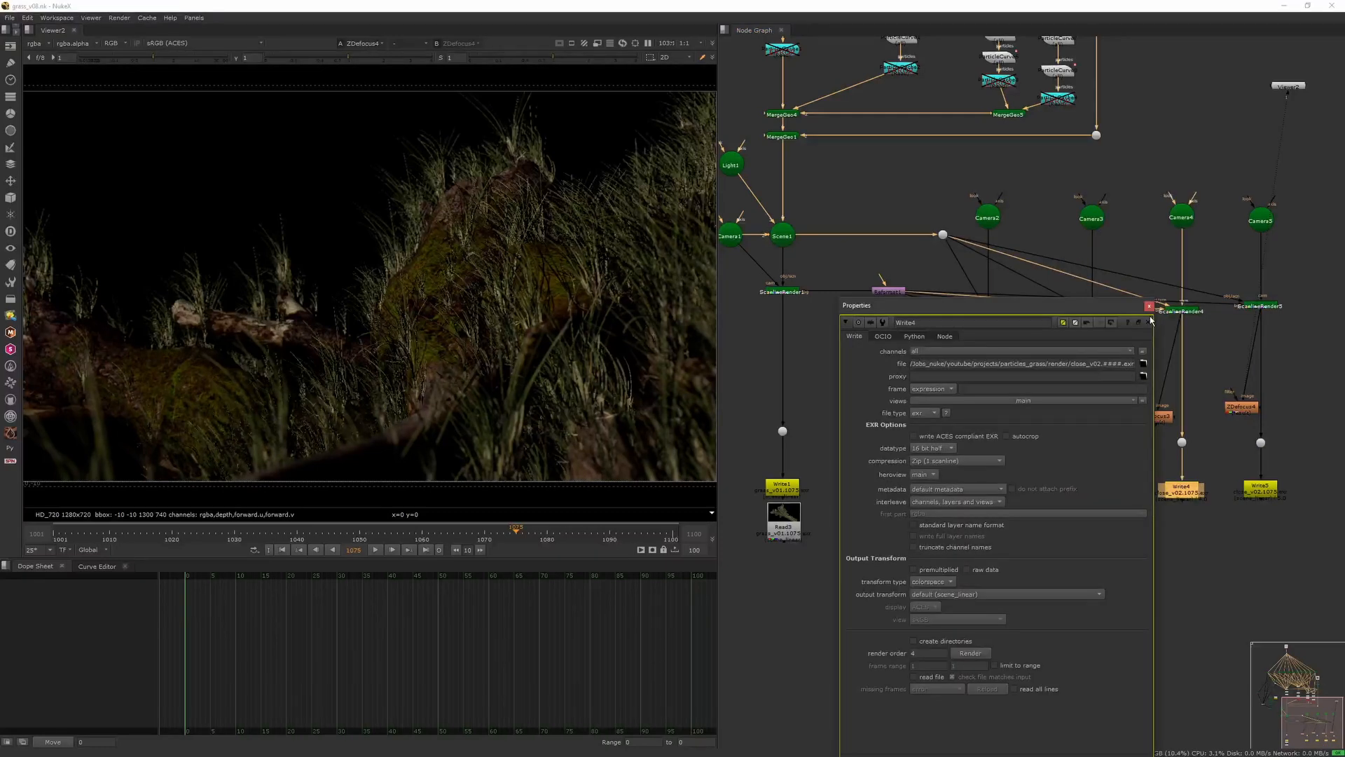
pyautogui.click(1152, 306)
pyautogui.doubleClick(987, 486)
pyautogui.moveTo(997, 364); pyautogui.dragTo(1040, 363)
pyautogui.click(1076, 305)
# - Rename the output sequences of Write3, Write4 and Write5 to close_02_v01, close_03_v01 and close_04_v01
pyautogui.doubleClick(1095, 488)
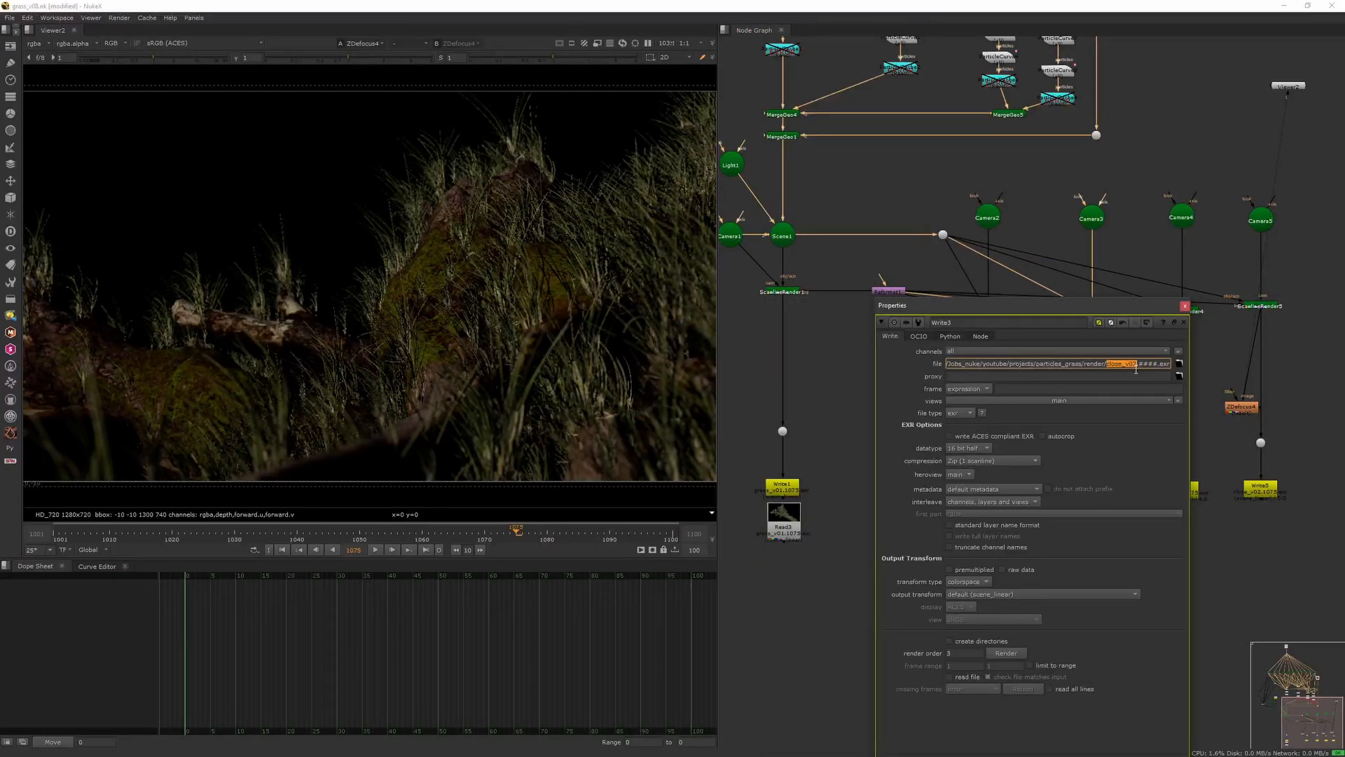
pyautogui.click(1184, 323)
pyautogui.doubleClick(1184, 489)
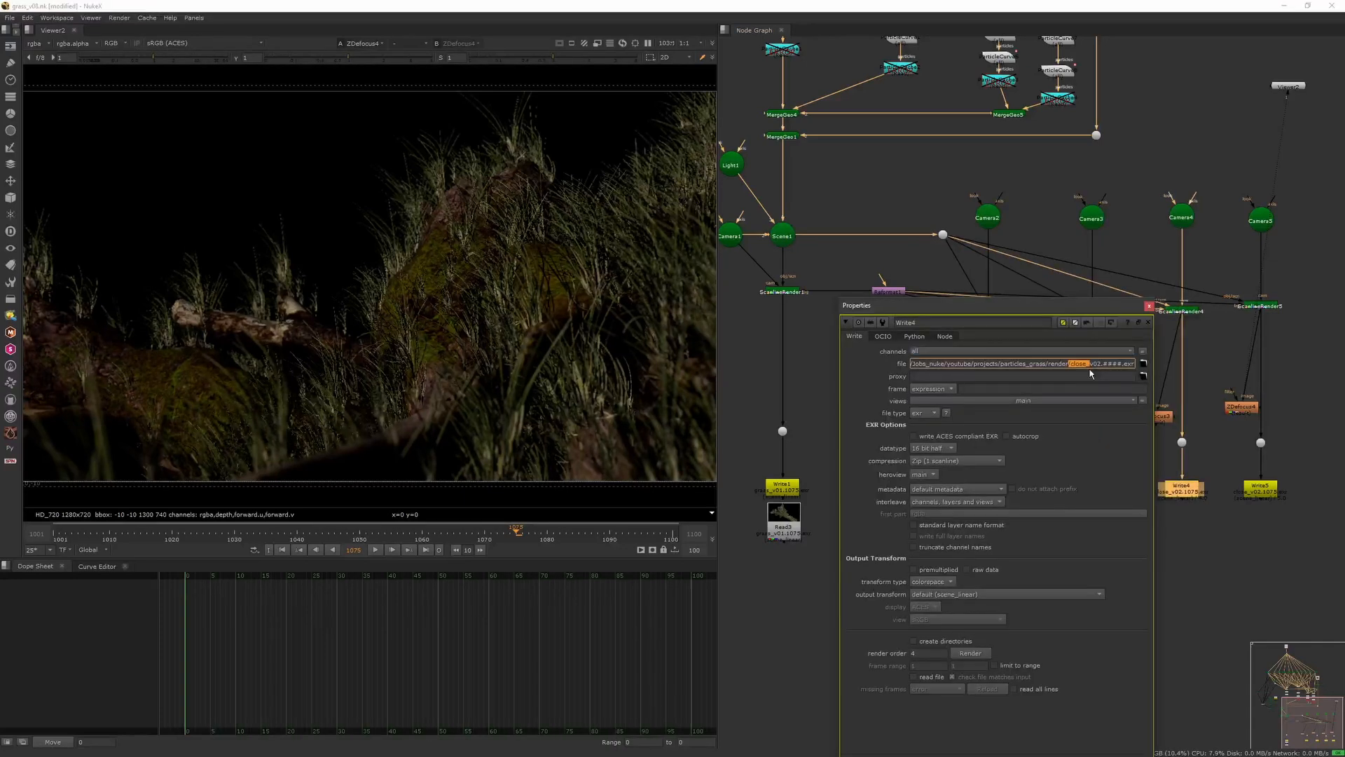
pyautogui.click(1149, 306)
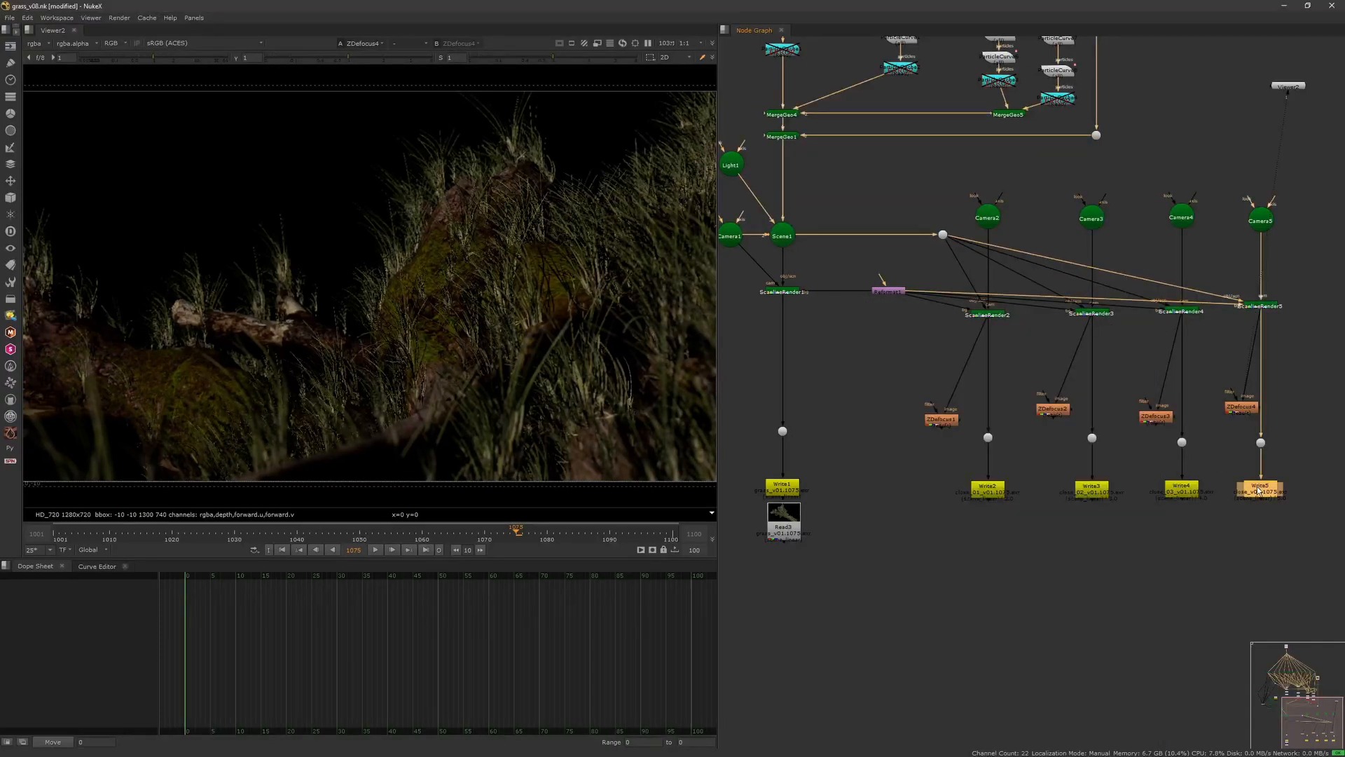
pyautogui.doubleClick(1260, 487)
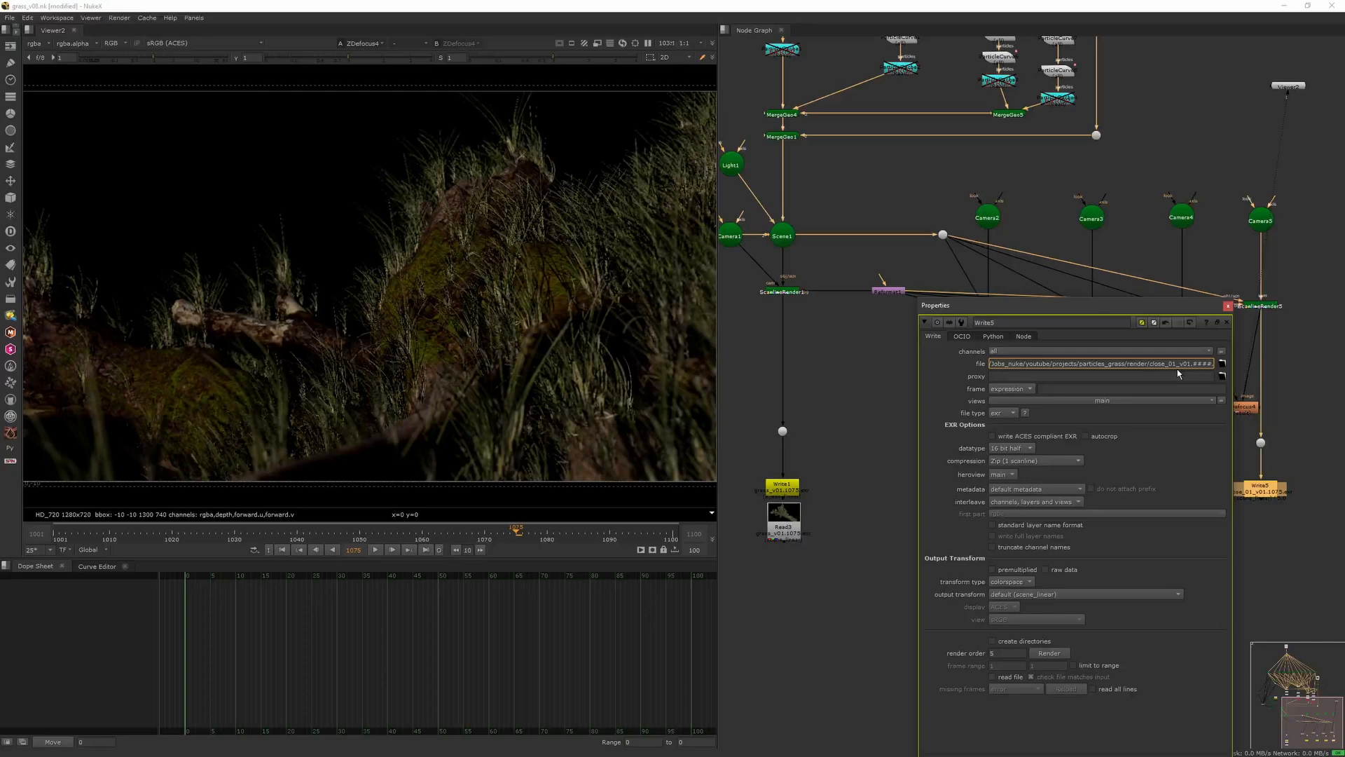
pyautogui.click(1225, 321)
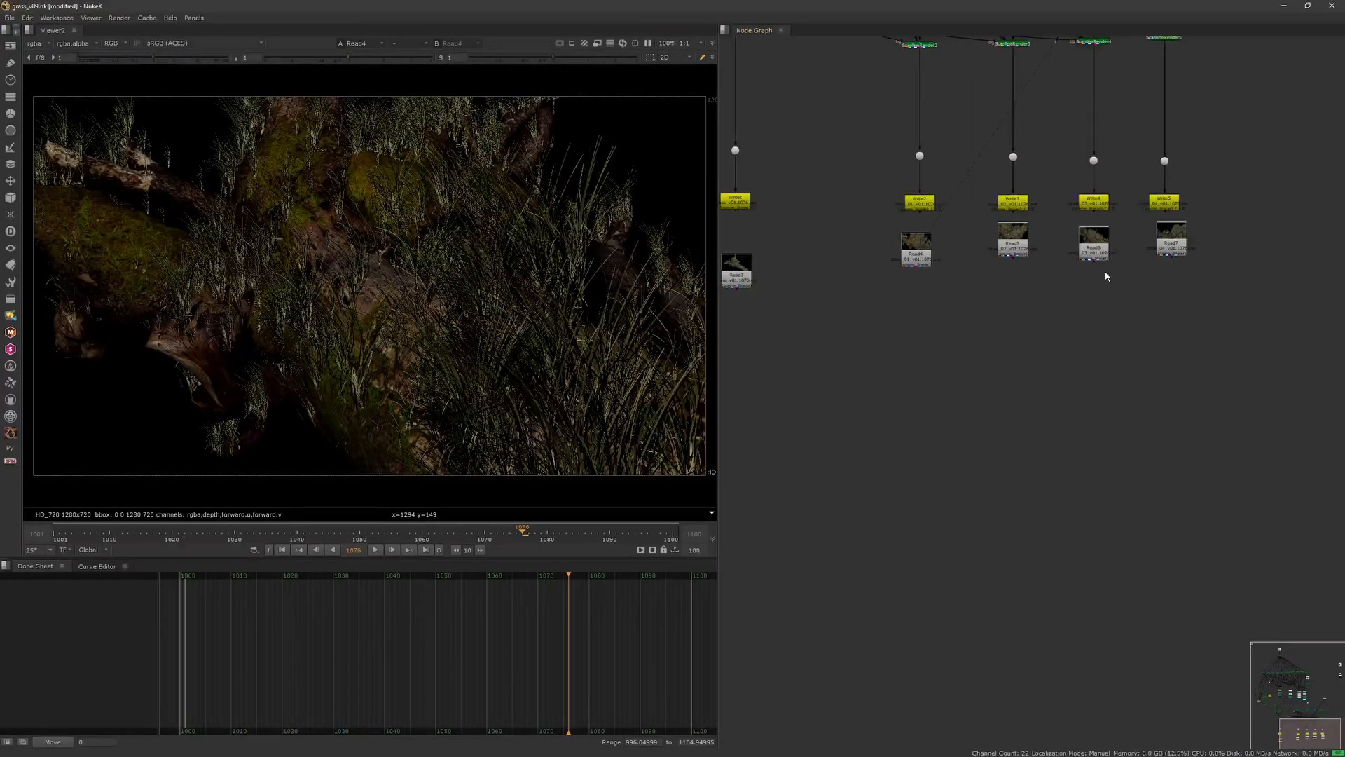
# - Scrub through the rendered close-up and wide sequences to review the grass growth
pyautogui.moveTo(86, 524); pyautogui.dragTo(588, 515)
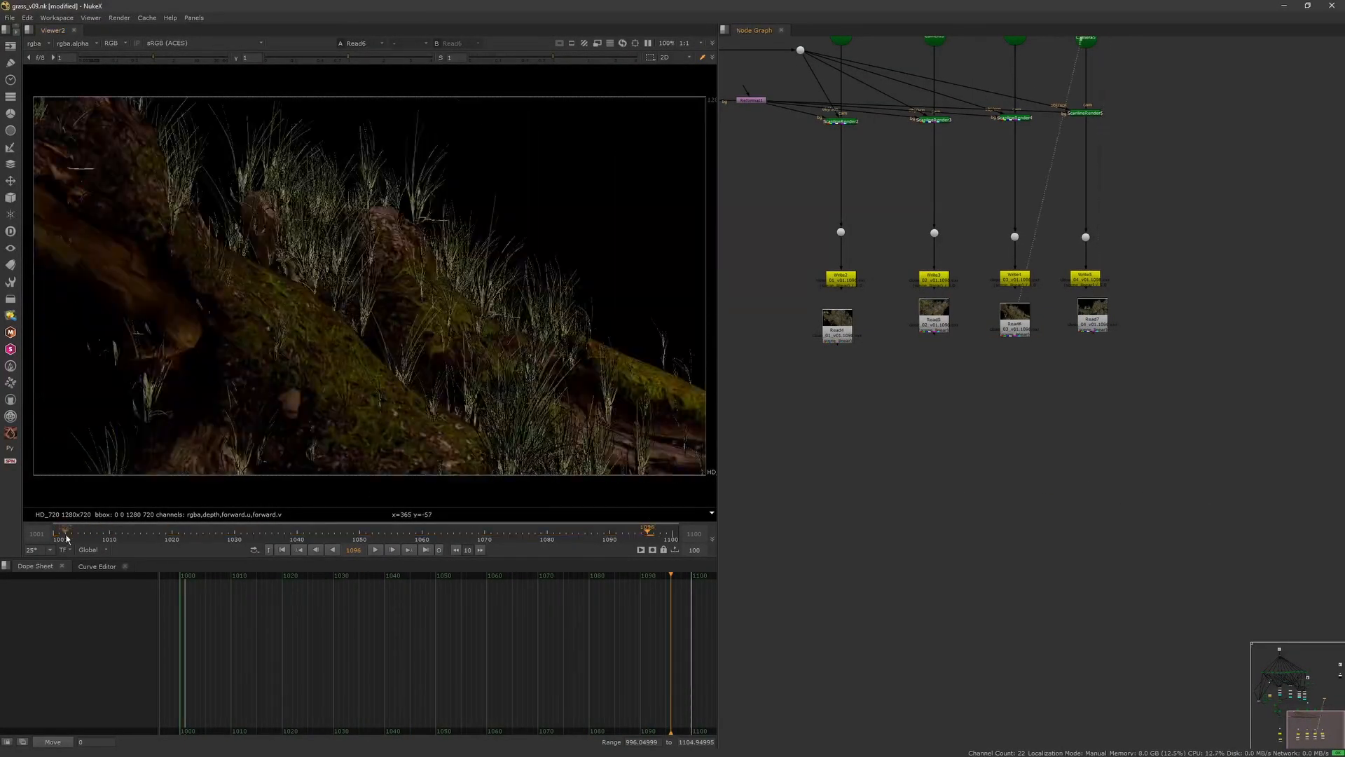
pyautogui.moveTo(66, 537); pyautogui.dragTo(599, 538)
pyautogui.click(837, 332)
pyautogui.moveTo(66, 538); pyautogui.dragTo(566, 536)
pyautogui.moveTo(66, 537); pyautogui.dragTo(241, 538)
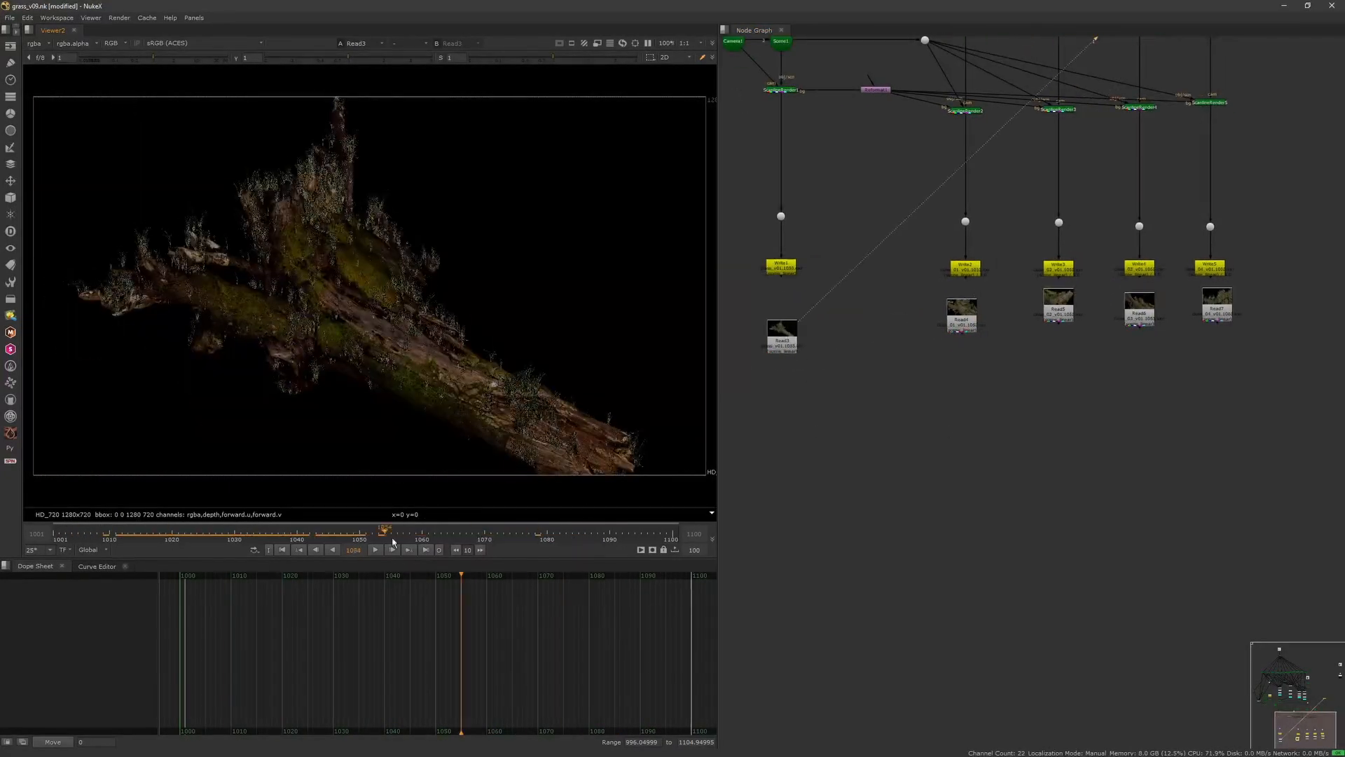
# - Add a ZDefocus node below the close_04_v01 Read node
pyautogui.moveTo(1084, 446); pyautogui.dragTo(1021, 445, button='middle')
pyautogui.press('Tab')
pyautogui.write('zdef')
pyautogui.press('Return')
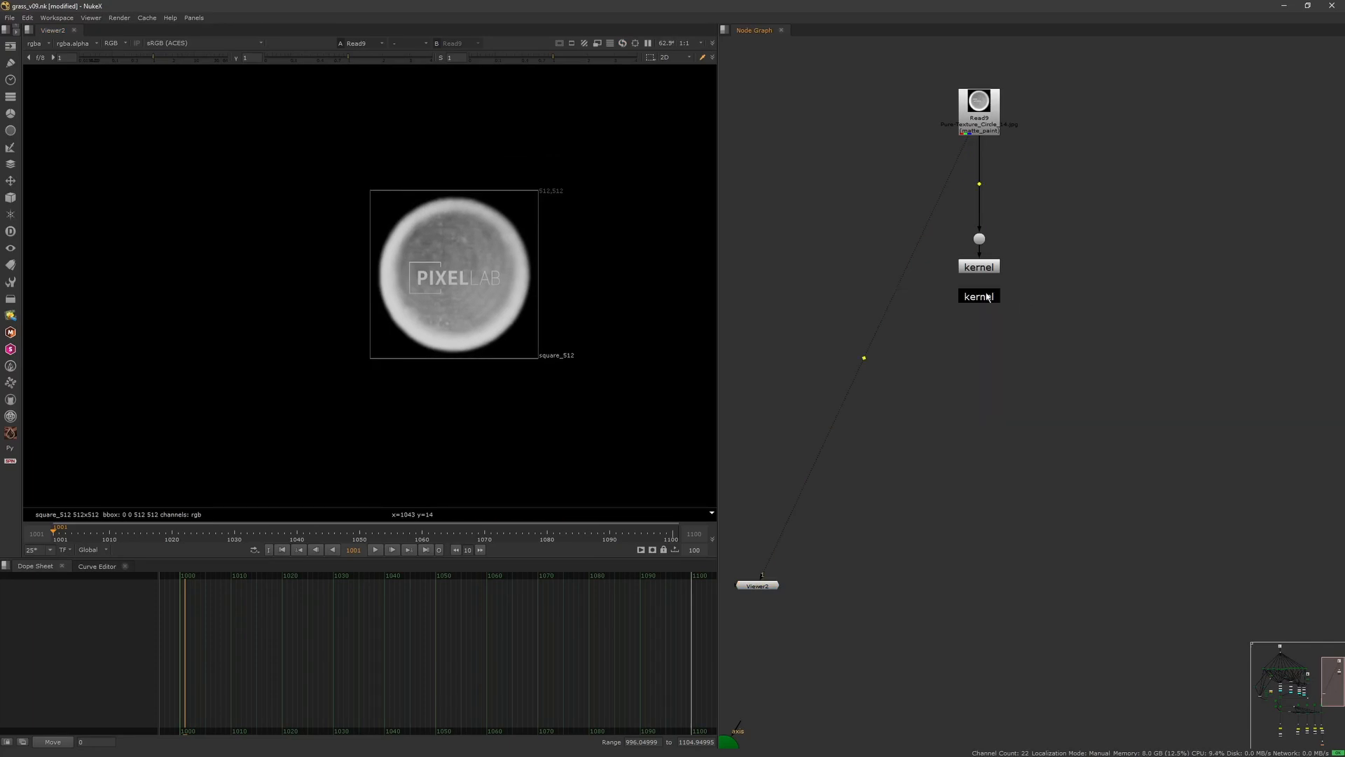
# - Connect a kernel node to the filter input of ZDefocus1 and view the defocused result
pyautogui.press('f')
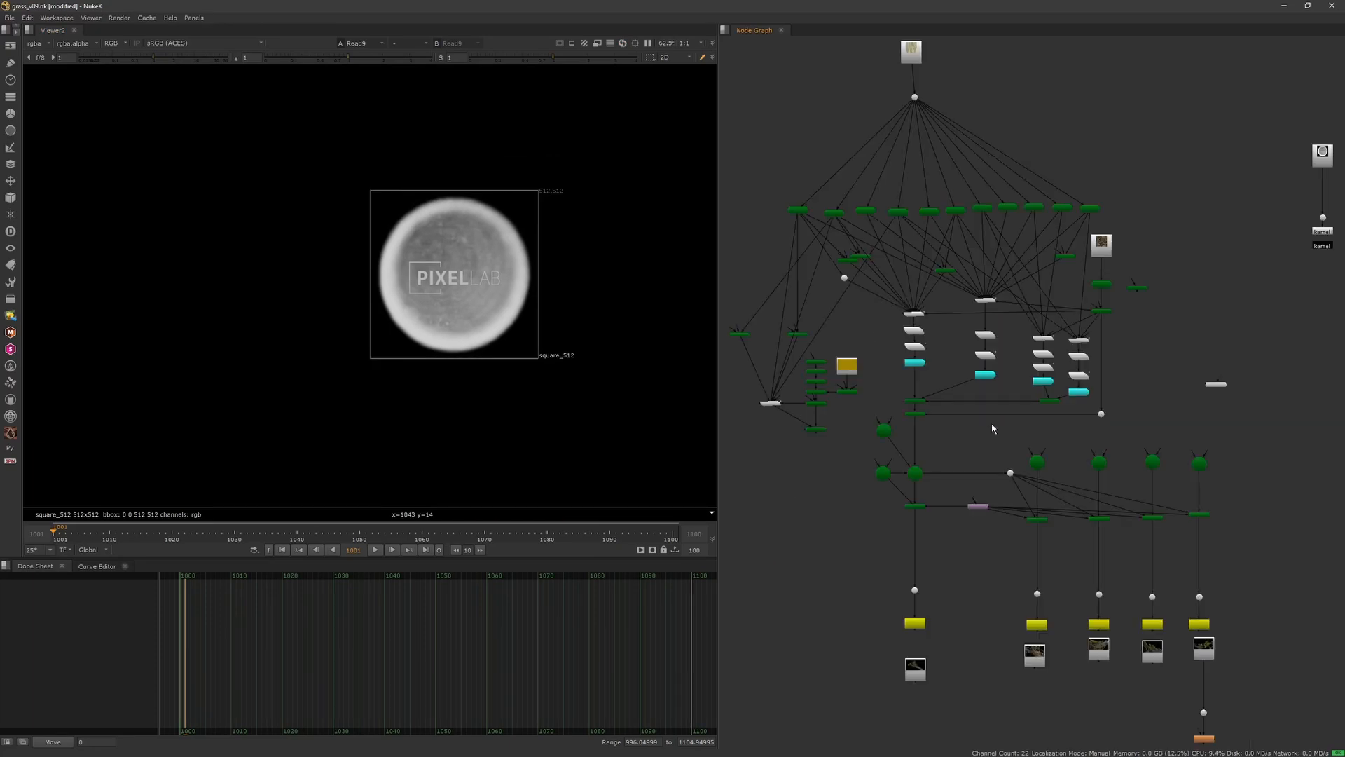
pyautogui.moveTo(1104, 709); pyautogui.dragTo(976, 462, button='middle')
pyautogui.scroll(3, 1082, 478)
pyautogui.moveTo(1082, 479); pyautogui.dragTo(969, 427, button='middle')
pyautogui.click(961, 450)
pyautogui.press('1')
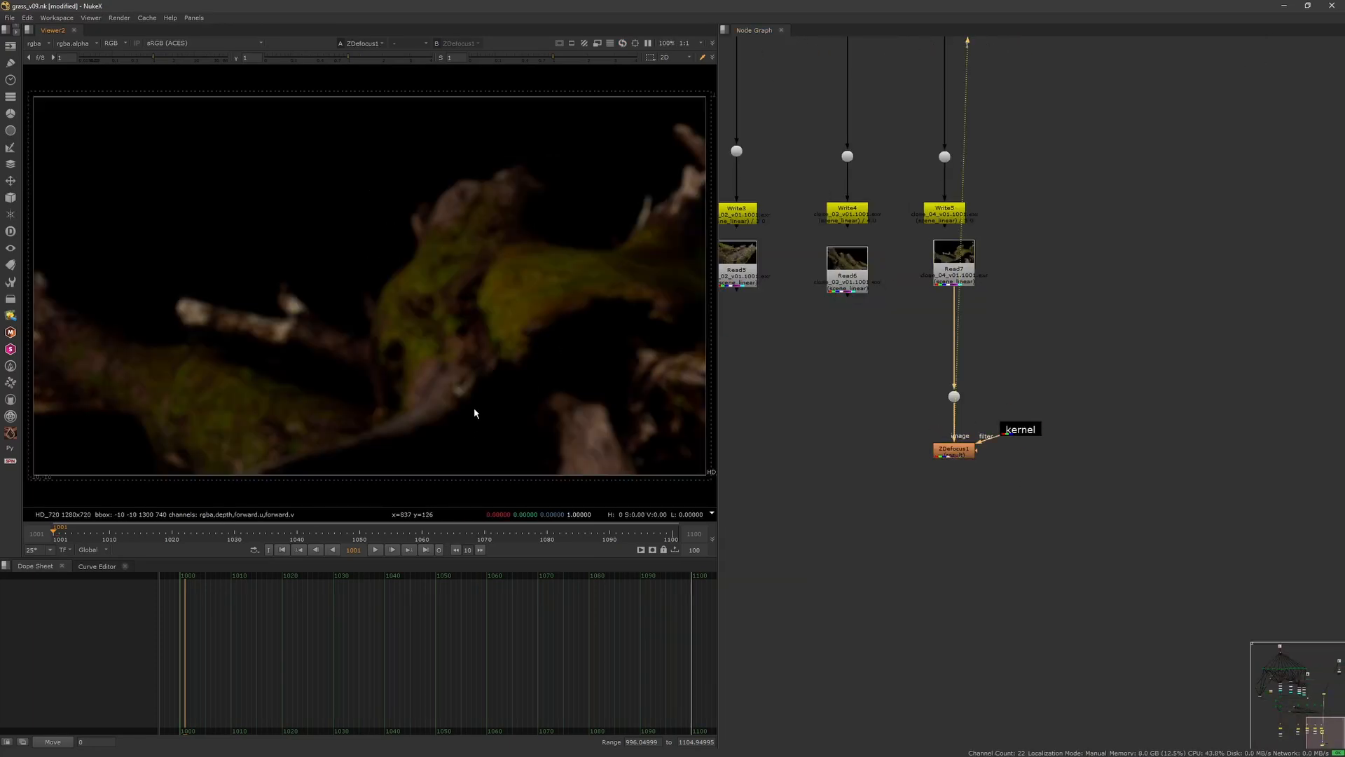
# - Go to frame 1080 and turn on gamma correction in ZDefocus1
pyautogui.click(548, 538)
pyautogui.doubleClick(961, 452)
pyautogui.click(792, 564)
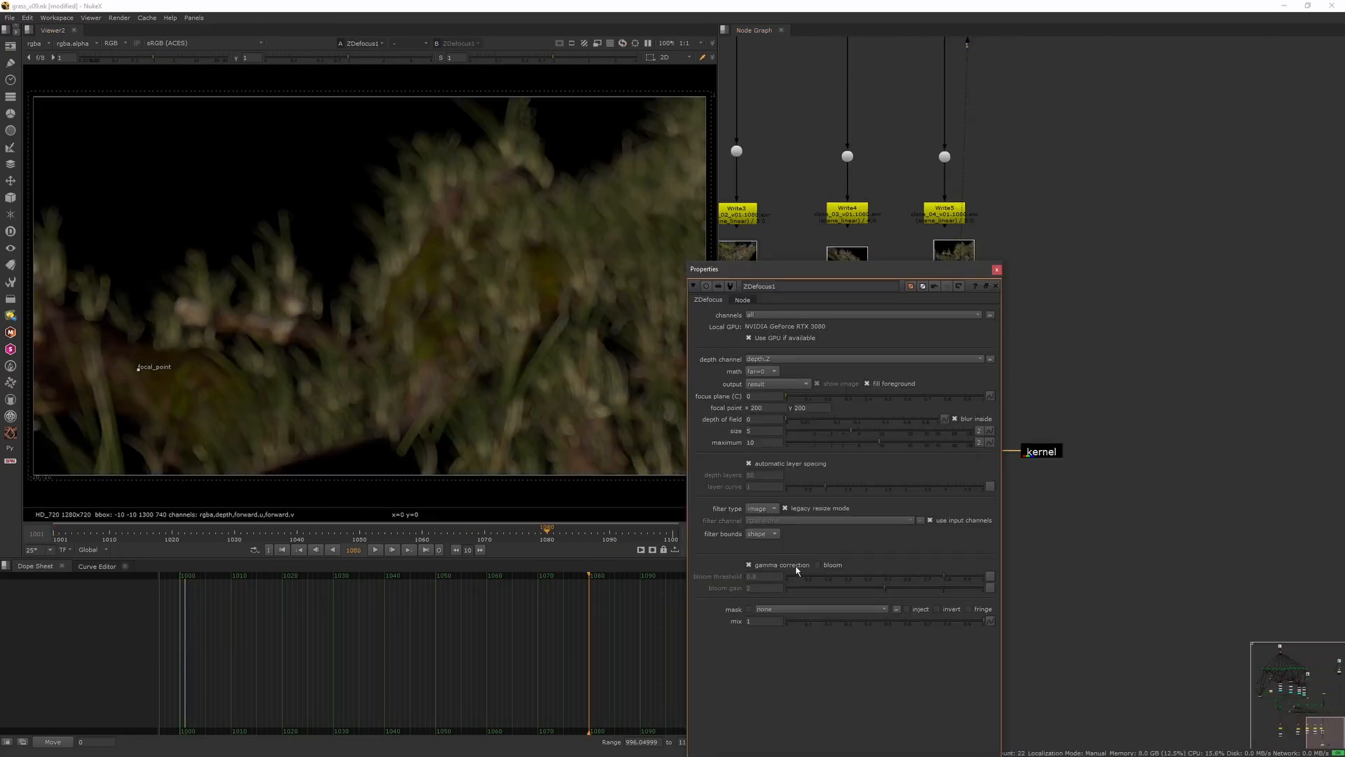
# - Set ZDefocus1's size to 8.6 and maximum to 73, and place its focal point on the grass at the image centre
pyautogui.moveTo(139, 369); pyautogui.dragTo(497, 307)
pyautogui.moveTo(880, 442); pyautogui.dragTo(961, 442)
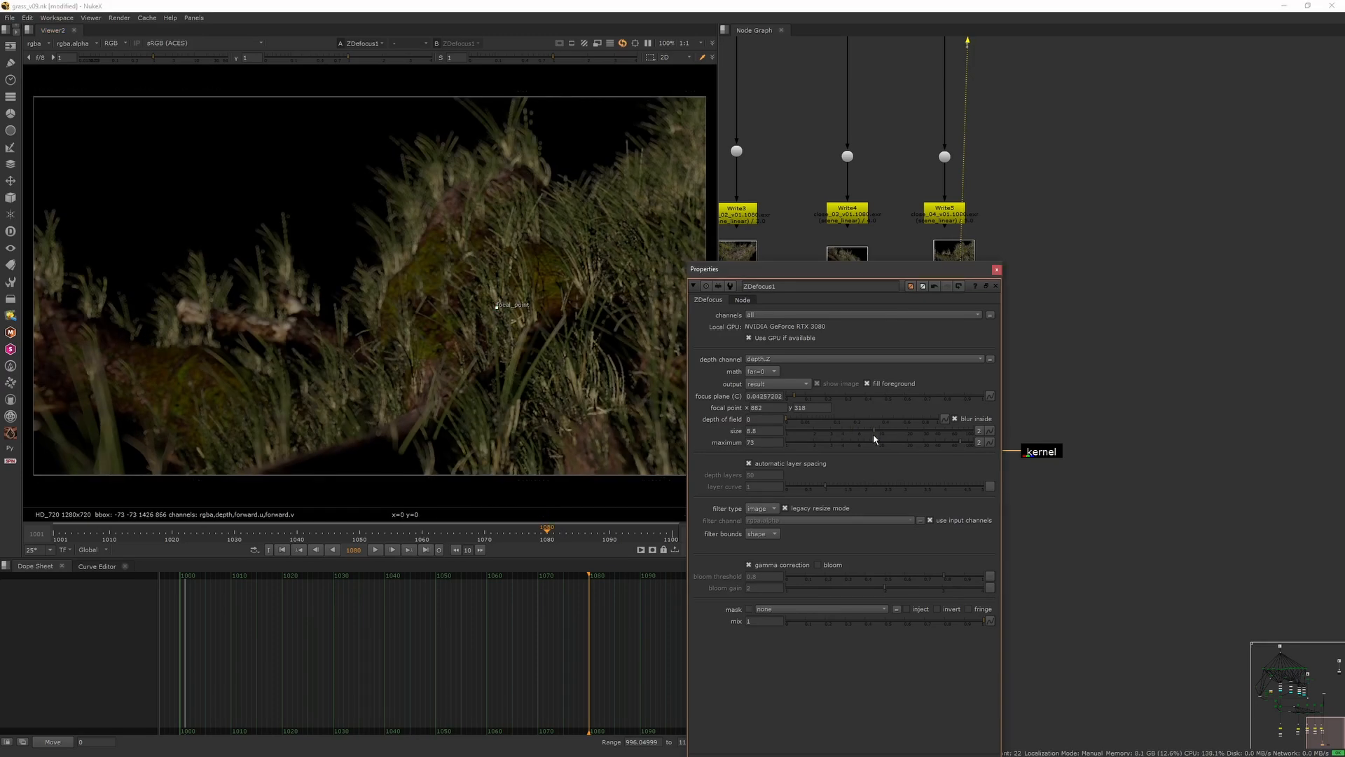
pyautogui.moveTo(500, 308); pyautogui.dragTo(479, 273)
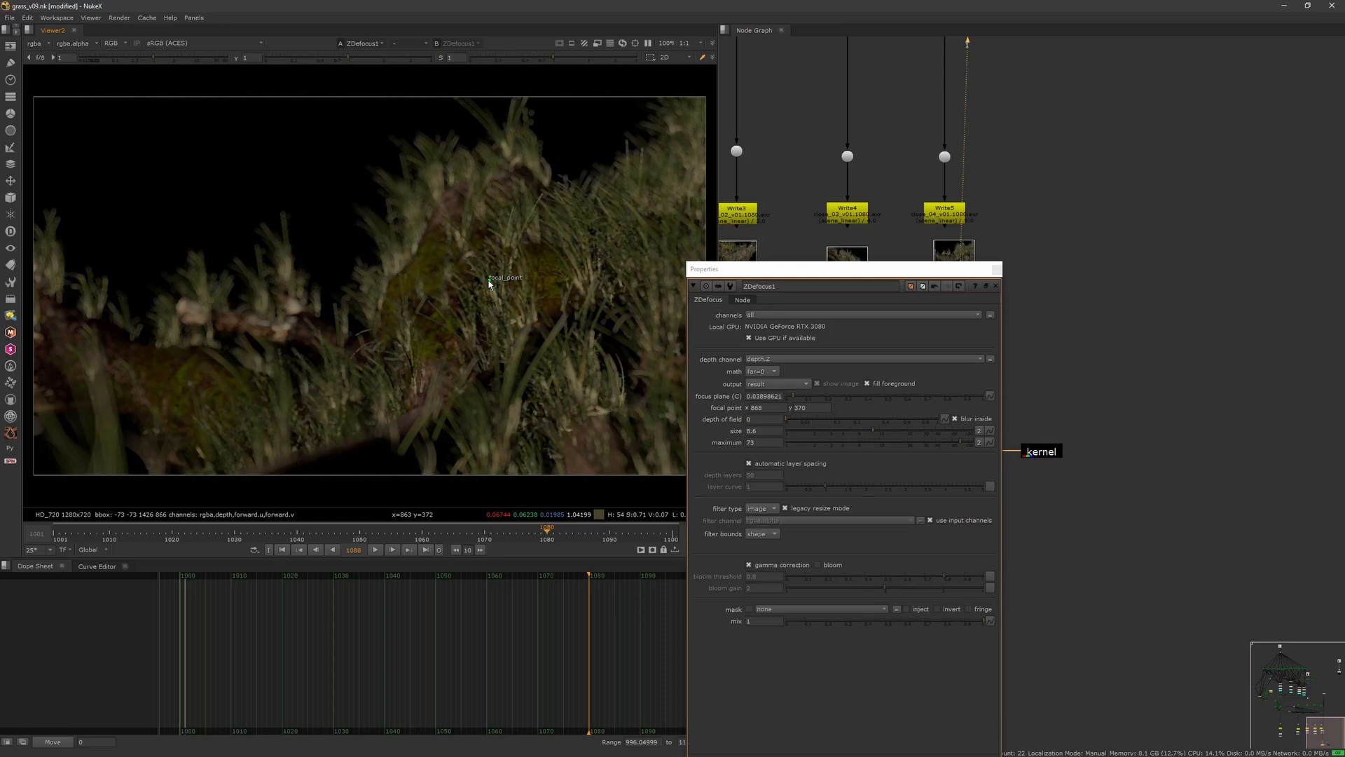
pyautogui.moveTo(493, 259); pyautogui.dragTo(509, 285)
# - Check ZDefocus1's focus range in the layer setup output, return the output to result and close its properties
pyautogui.click(778, 384)
pyautogui.click(779, 396)
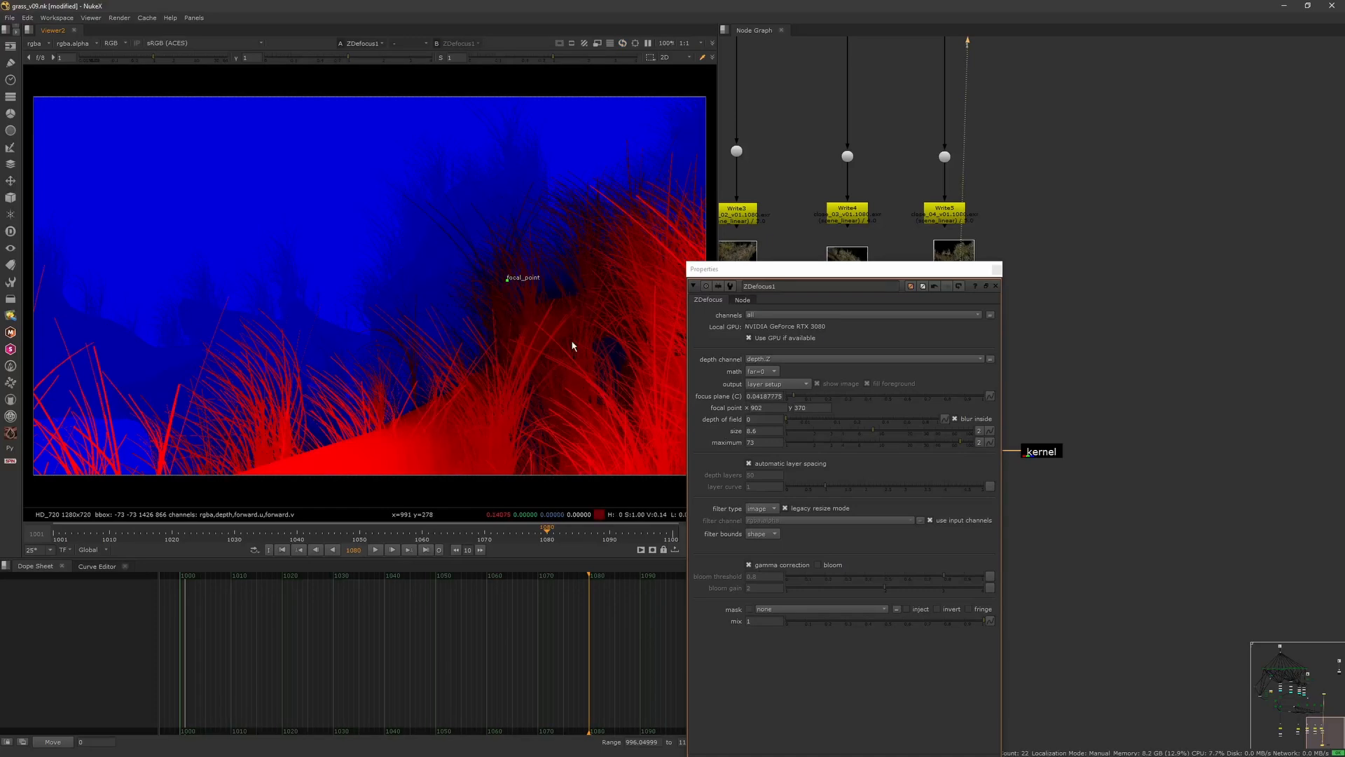
pyautogui.click(777, 383)
pyautogui.click(779, 362)
pyautogui.click(996, 270)
pyautogui.moveTo(982, 374); pyautogui.dragTo(1117, 354, button='middle')
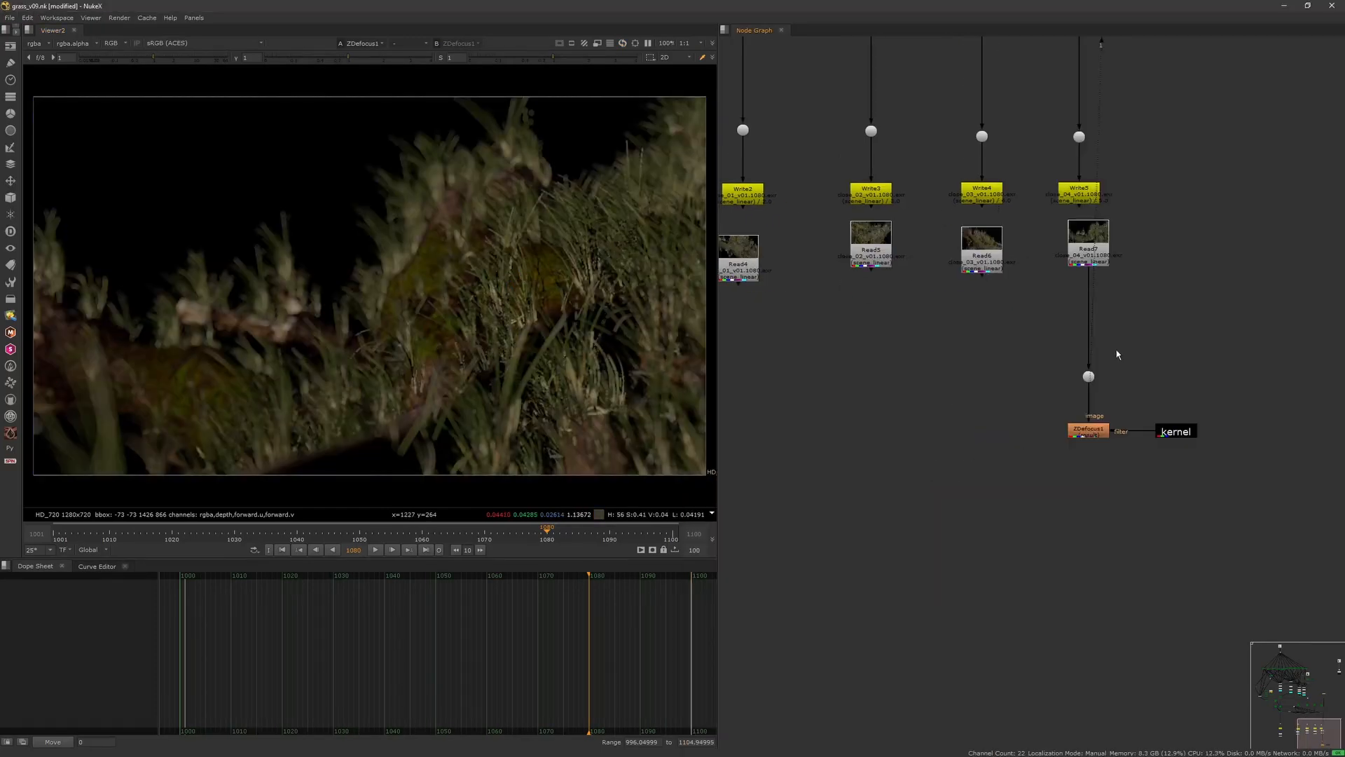
# - Duplicate the ZDefocus1 setup with its kernel and dot, connect it to Read6 and view ZDefocus2
pyautogui.moveTo(1226, 347); pyautogui.dragTo(1044, 462)
pyautogui.hotkey('ctrl', 'c')
pyautogui.click(981, 462)
pyautogui.hotkey('ctrl', 'v')
pyautogui.click(1121, 483)
pyautogui.moveTo(928, 492); pyautogui.dragTo(1033, 403)
pyautogui.click(989, 441)
pyautogui.press('1')
# - Place ZDefocus2's focal point on the grassy root near the image centre and close its properties
pyautogui.doubleClick(989, 440)
pyautogui.moveTo(509, 283); pyautogui.dragTo(464, 307)
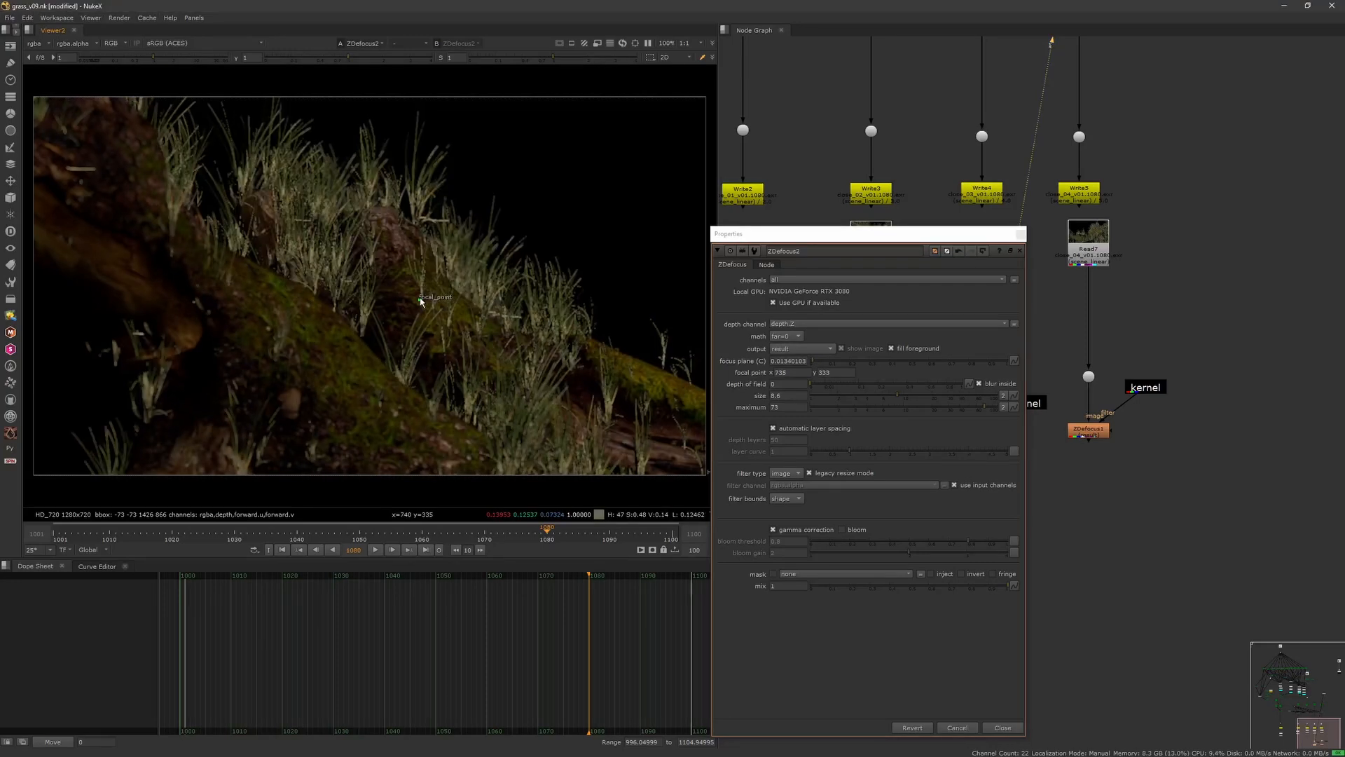
pyautogui.click(1021, 234)
# - Connect a pasted copy of the ZDefocus and kernel setup to Read5 and view ZDefocus3
pyautogui.moveTo(919, 484); pyautogui.dragTo(1001, 424, button='middle')
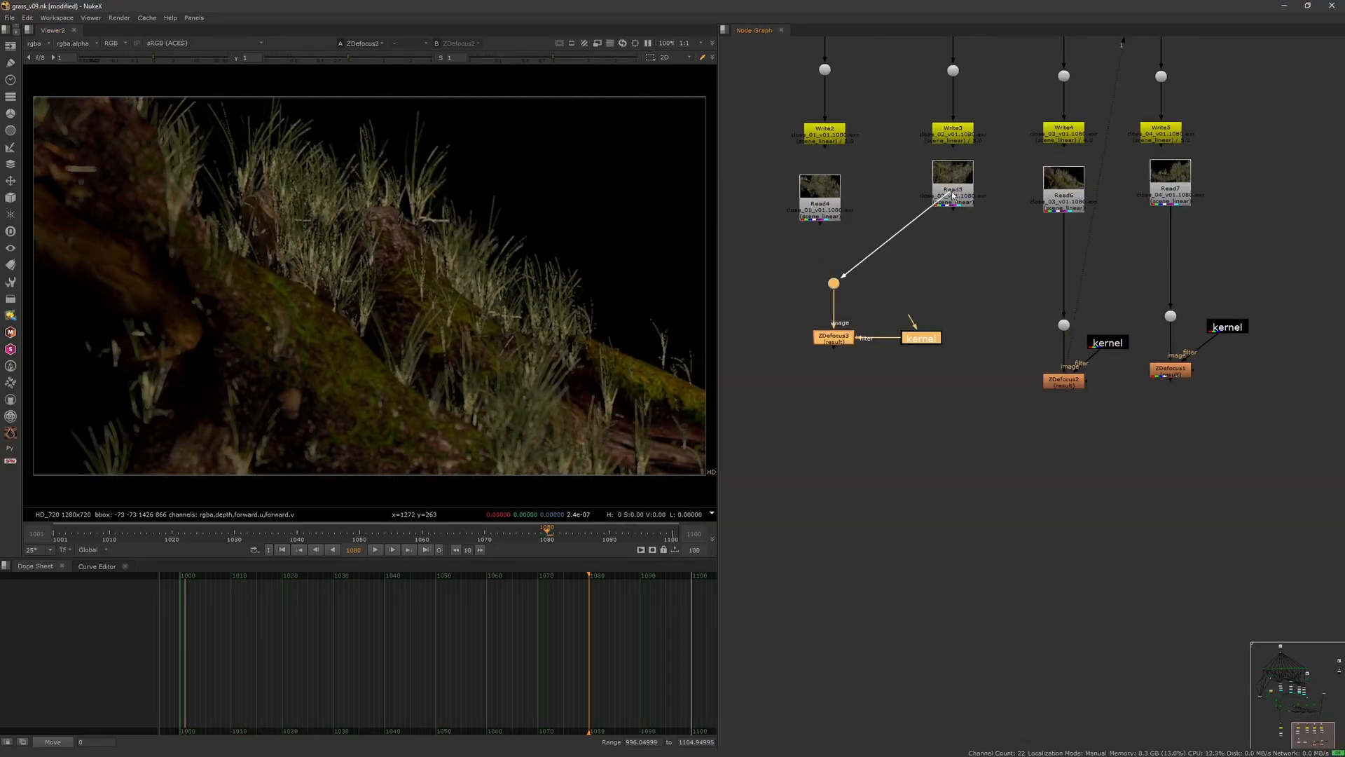
pyautogui.moveTo(1042, 367); pyautogui.dragTo(1003, 323)
pyautogui.click(955, 365)
pyautogui.press('1')
# - Move ZDefocus3's focal point onto the far end of the log and close its properties
pyautogui.doubleClick(956, 365)
pyautogui.click(597, 216)
pyautogui.doubleClick(957, 364)
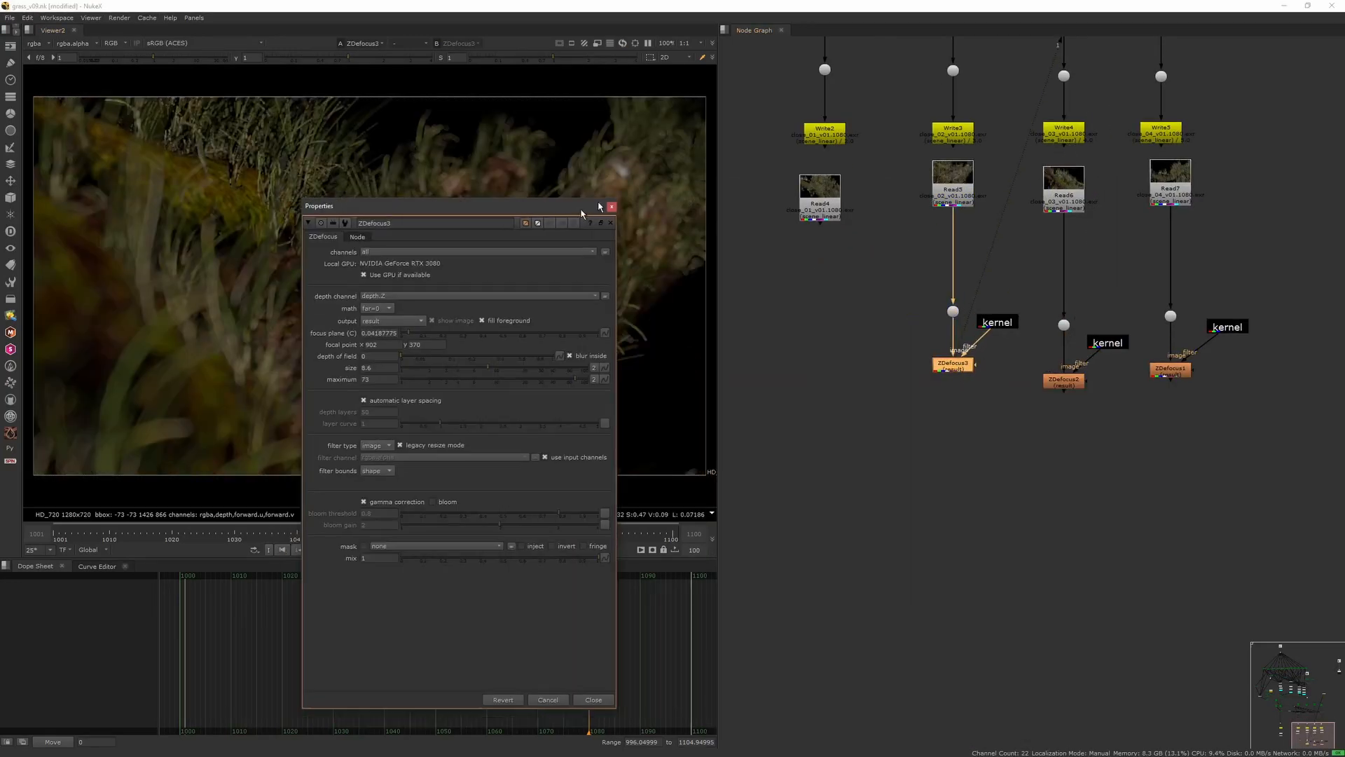
pyautogui.moveTo(580, 205); pyautogui.dragTo(1004, 195)
pyautogui.moveTo(507, 286); pyautogui.dragTo(584, 213)
pyautogui.click(1032, 209)
# - Duplicate the ZDefocus3 setup with its kernel and dot, connect it to Read4 and view ZDefocus4
pyautogui.moveTo(954, 456); pyautogui.dragTo(1030, 441, button='middle')
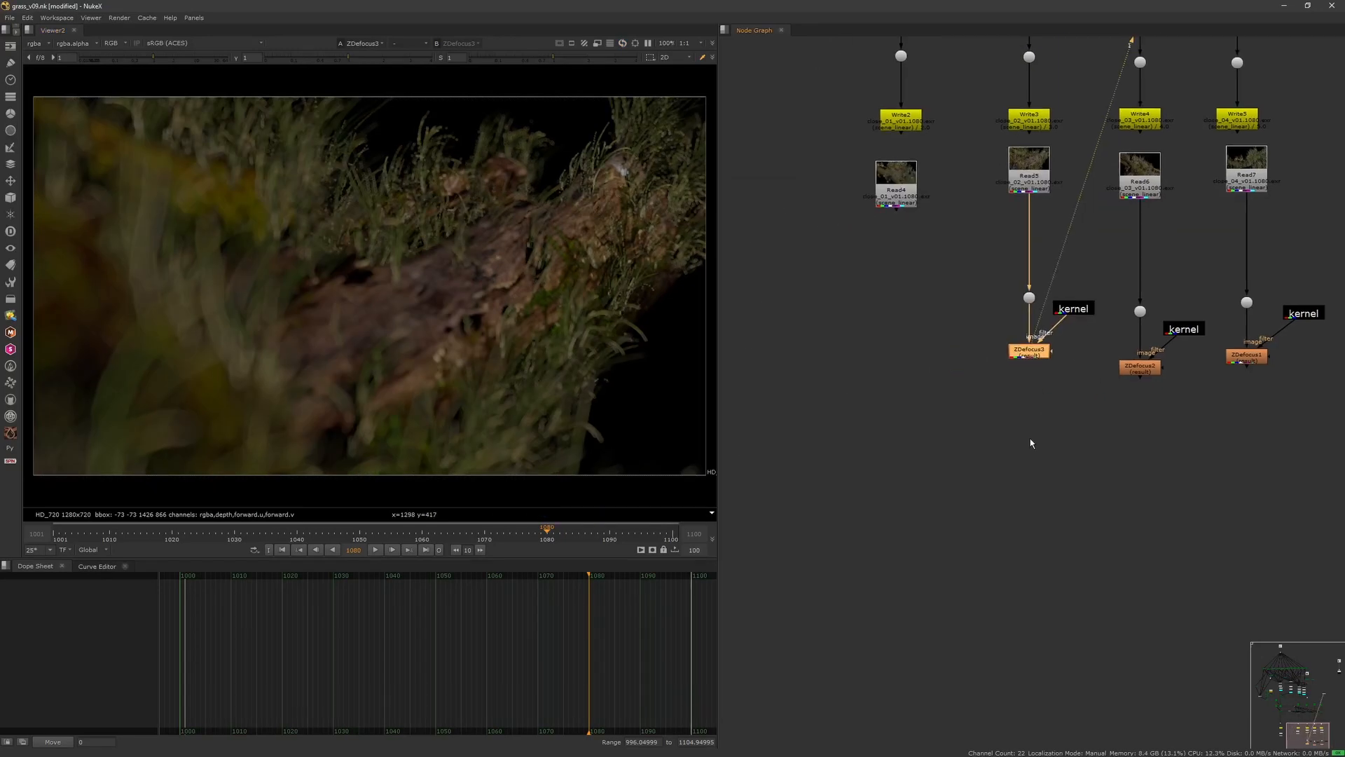
pyautogui.moveTo(989, 397); pyautogui.dragTo(1109, 311)
pyautogui.hotkey('ctrl', 'c')
pyautogui.moveTo(889, 314); pyautogui.dragTo(800, 396)
pyautogui.hotkey('ctrl', 'v')
pyautogui.moveTo(909, 379); pyautogui.dragTo(900, 374)
pyautogui.press('1')
# - Place ZDefocus4's focal point on the grass in front of the root
pyautogui.doubleClick(900, 374)
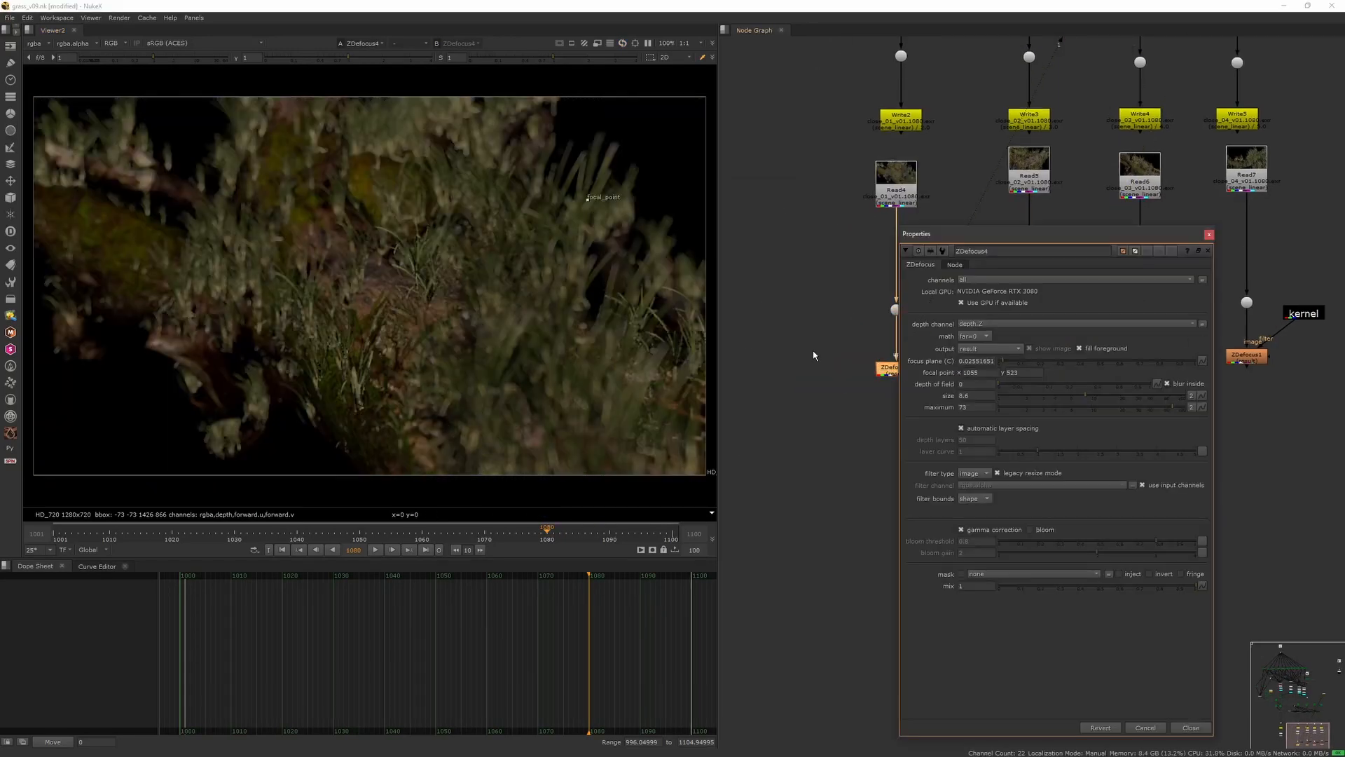
pyautogui.moveTo(550, 196); pyautogui.dragTo(428, 304)
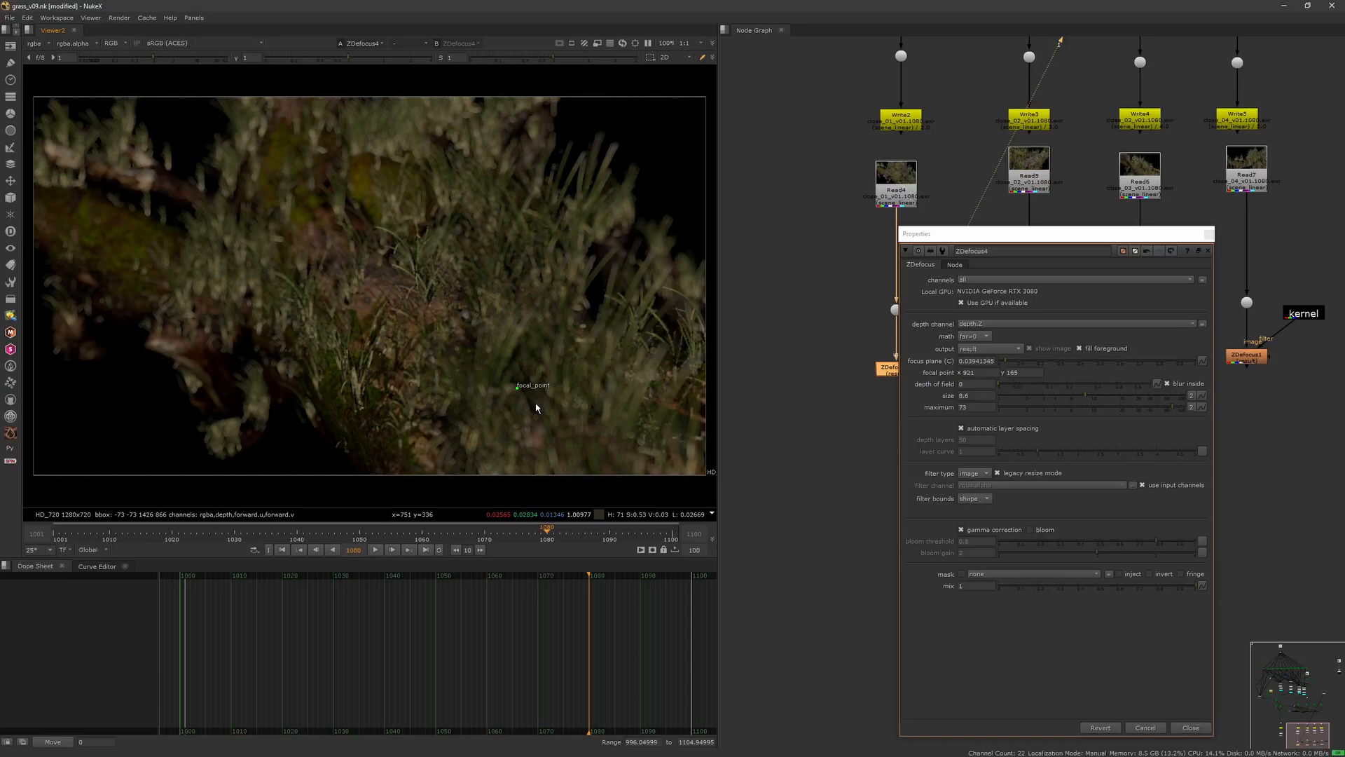
pyautogui.moveTo(536, 405); pyautogui.dragTo(535, 407)
# - Scrub the sequence from its first frame and step forward to frame 1054 to check the grass
pyautogui.click(54, 534)
pyautogui.moveTo(91, 534); pyautogui.dragTo(309, 534)
pyautogui.press('Right')
pyautogui.press('Right')
pyautogui.press('Right')
pyautogui.press('Right')
pyautogui.press('Right')
pyautogui.press('Right')
pyautogui.press('Right')
pyautogui.press('Right')
pyautogui.press('Right')
pyautogui.press('Right')
pyautogui.press('Right')
pyautogui.press('Right')
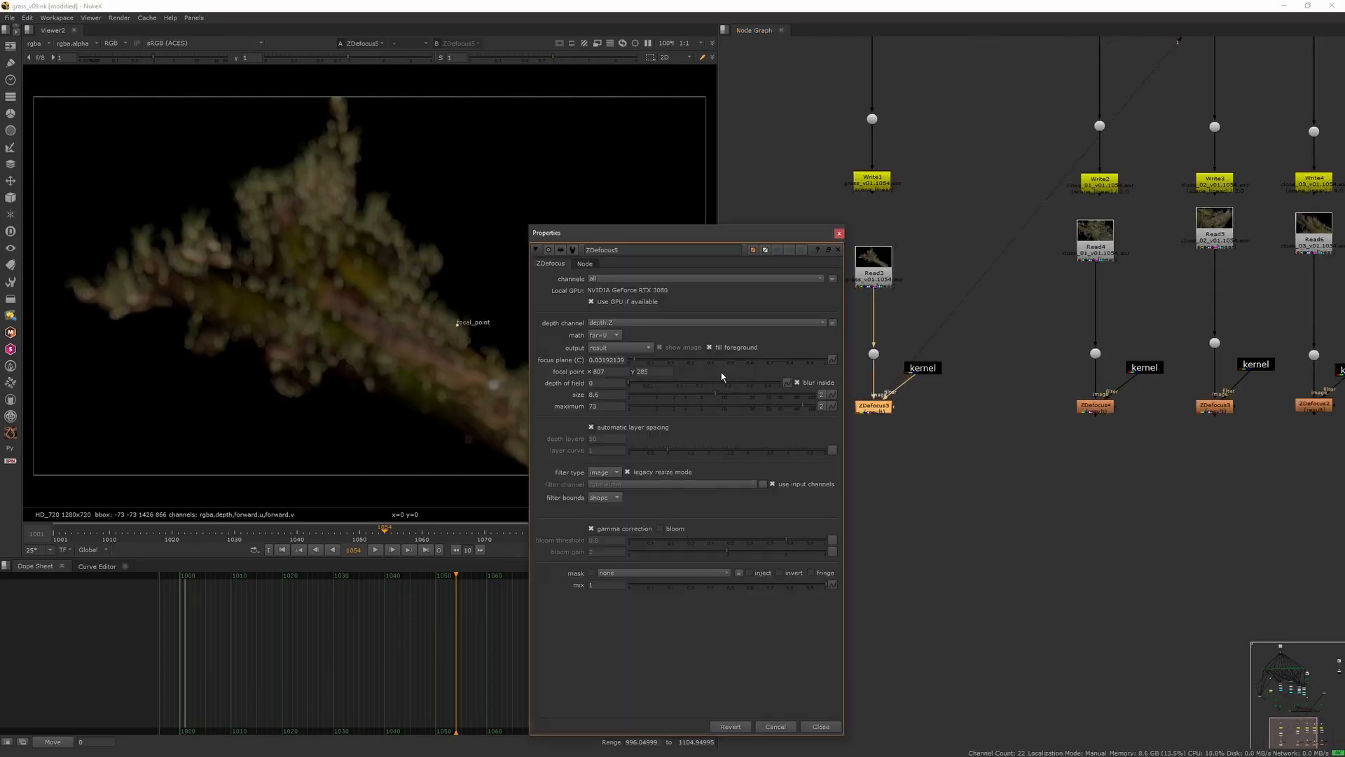
# - Try a lower focal point on the log with ZDefocus5, then delete the node and its kernel from Read3
pyautogui.moveTo(459, 322); pyautogui.dragTo(480, 372)
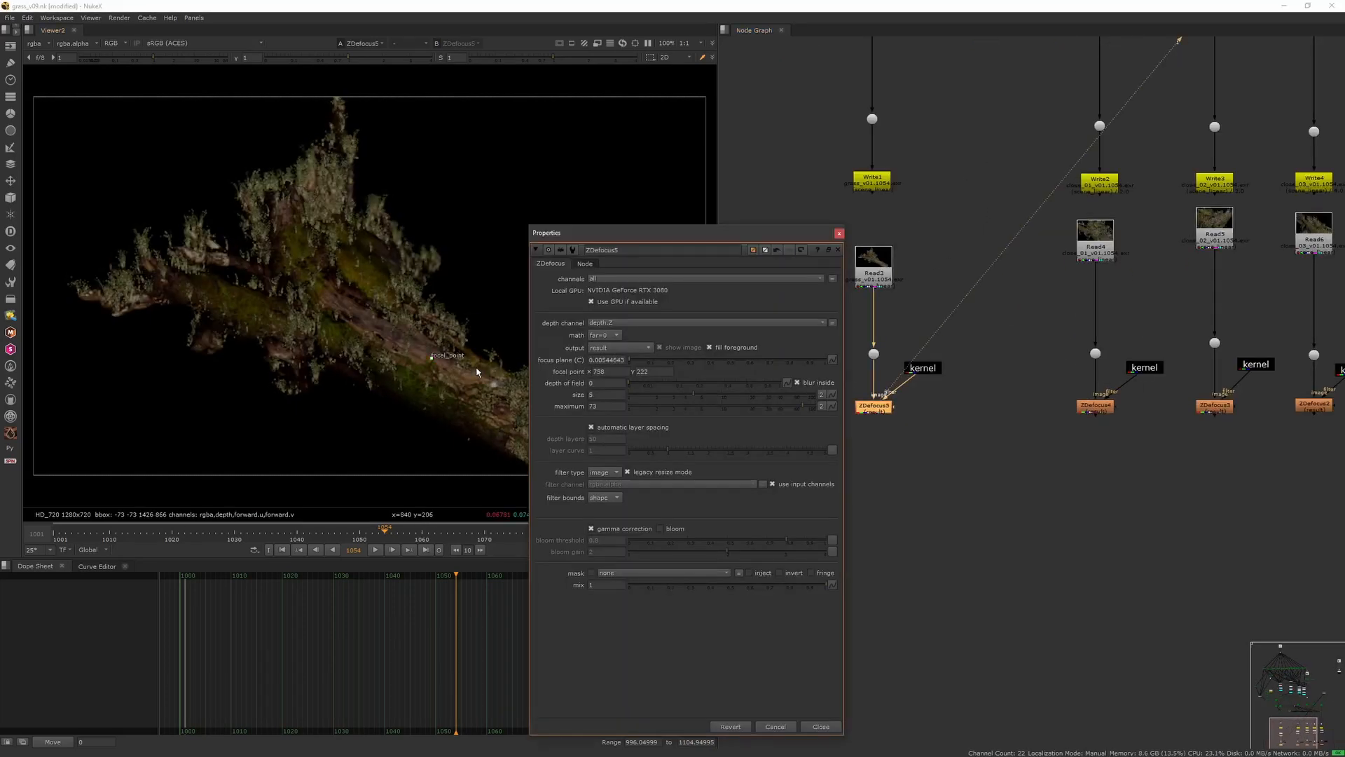
pyautogui.click(838, 249)
pyautogui.press('Delete')
pyautogui.moveTo(1003, 186); pyautogui.dragTo(1009, 176, button='middle')
pyautogui.click(1006, 138)
pyautogui.press('Delete')
# - View ZDefocus1 and link ZDefocus2's size and maximum to it
pyautogui.moveTo(1310, 433); pyautogui.dragTo(969, 364, button='middle')
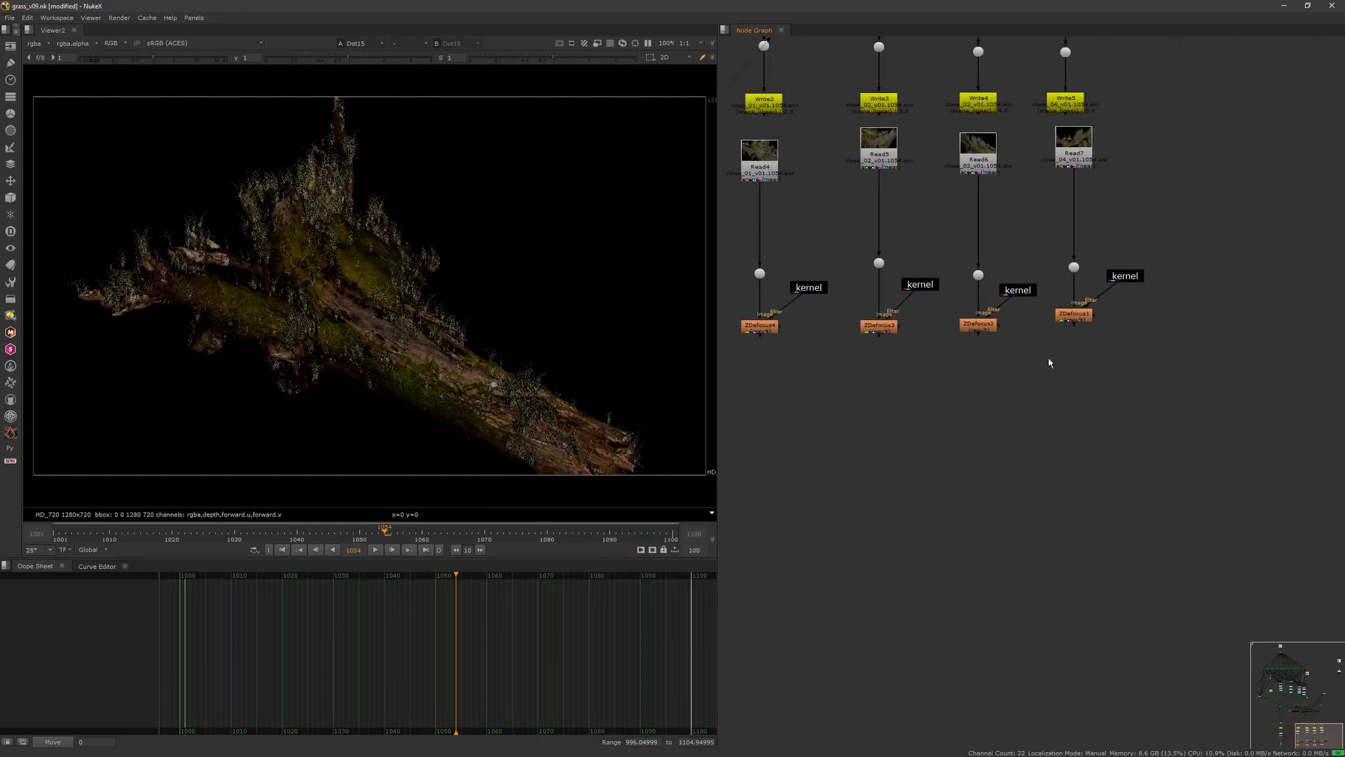
pyautogui.click(1075, 316)
pyautogui.press('1')
pyautogui.click(987, 328)
pyautogui.doubleClick(1074, 316)
pyautogui.moveTo(898, 234); pyautogui.dragTo(1186, 144)
pyautogui.scroll(-3, 962, 365)
pyautogui.moveTo(962, 365); pyautogui.dragTo(893, 337, button='middle')
pyautogui.doubleClick(902, 314)
pyautogui.moveTo(932, 236); pyautogui.dragTo(771, 165)
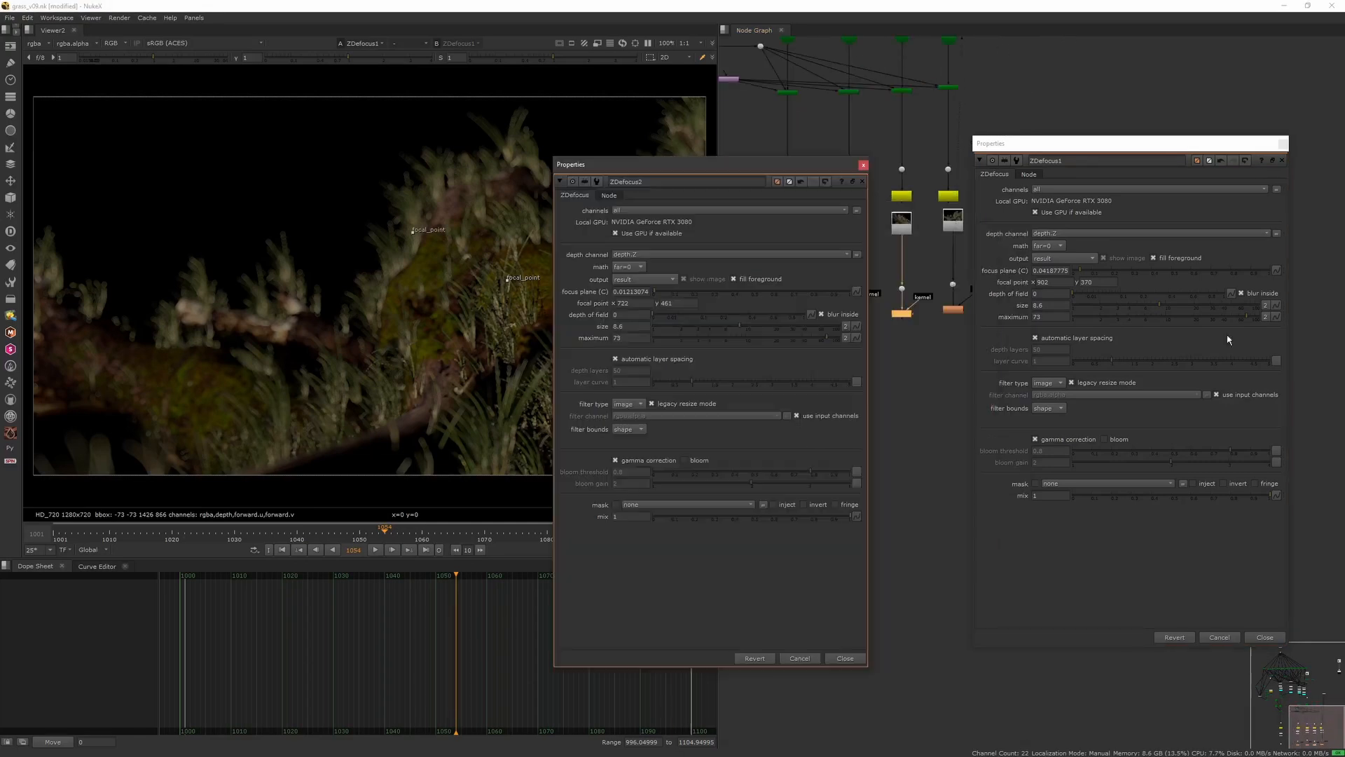
pyautogui.keyDown('ctrl'); pyautogui.moveTo(1276, 306); pyautogui.dragTo(857, 339); pyautogui.keyUp('ctrl')
pyautogui.click(863, 165)
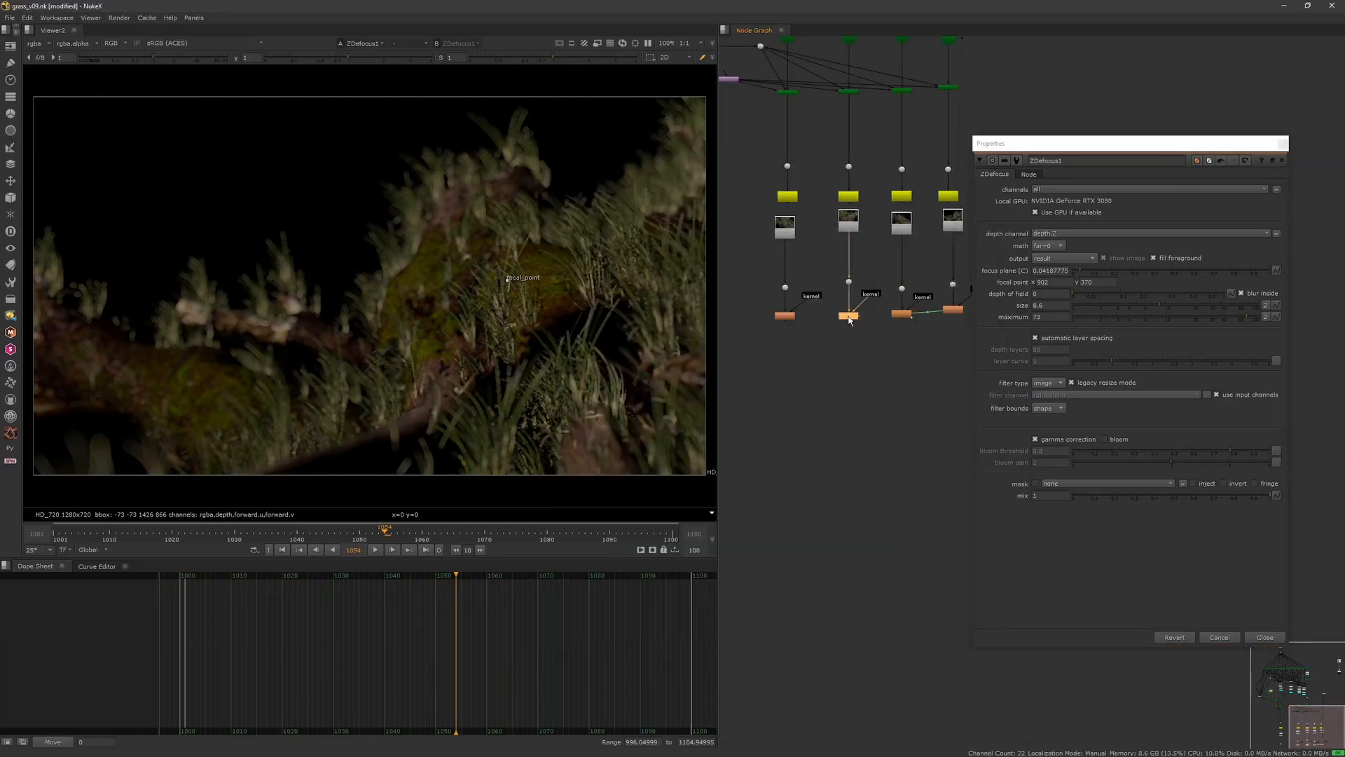
# - Link ZDefocus3's size and maximum to ZDefocus1 and close its properties
pyautogui.doubleClick(847, 314)
pyautogui.moveTo(846, 237); pyautogui.dragTo(734, 173)
pyautogui.keyDown('ctrl'); pyautogui.moveTo(1277, 305); pyautogui.dragTo(851, 347); pyautogui.keyUp('ctrl')
pyautogui.click(857, 177)
# - Link ZDefocus4's size and maximum to ZDefocus1 and close both nodes' properties
pyautogui.doubleClick(787, 314)
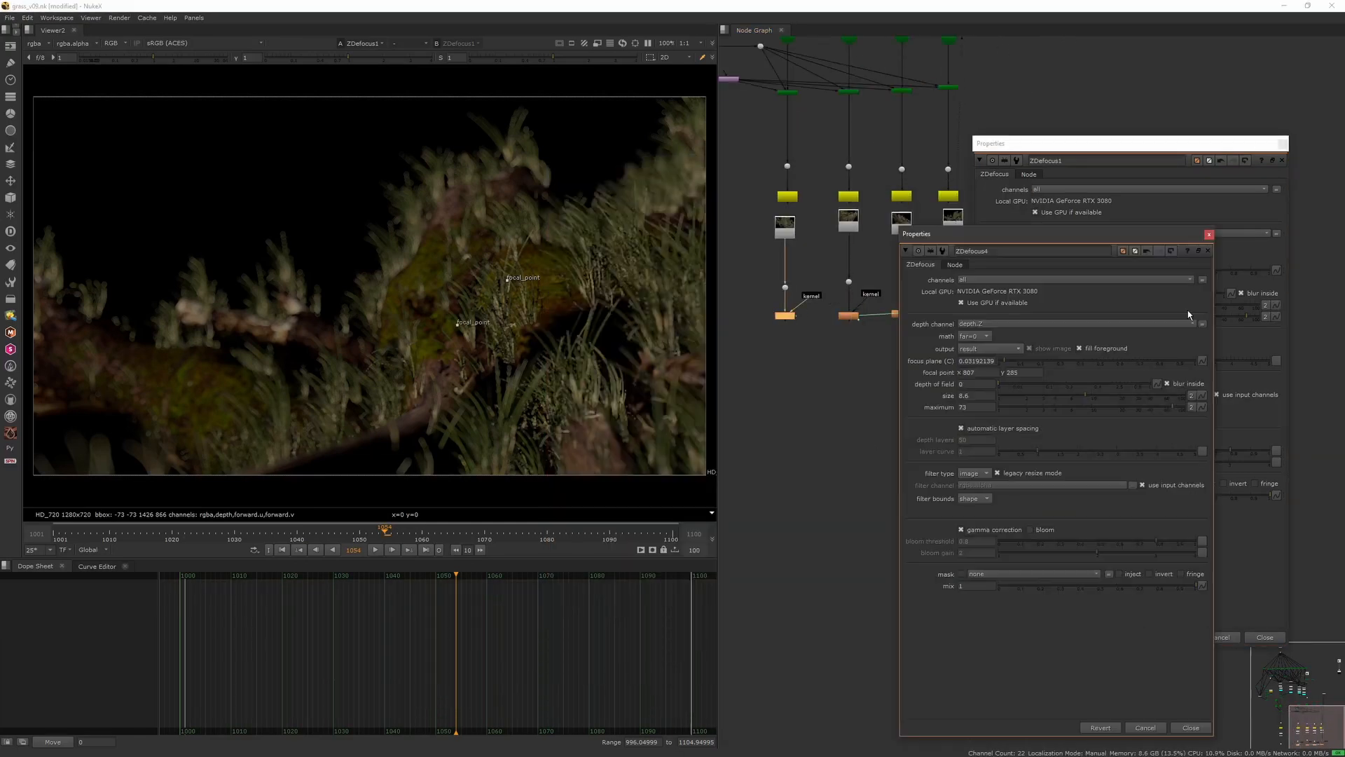
pyautogui.moveTo(1135, 230); pyautogui.dragTo(774, 161)
pyautogui.keyDown('ctrl'); pyautogui.moveTo(1276, 306); pyautogui.dragTo(840, 335); pyautogui.keyUp('ctrl')
pyautogui.click(846, 178)
pyautogui.click(1282, 160)
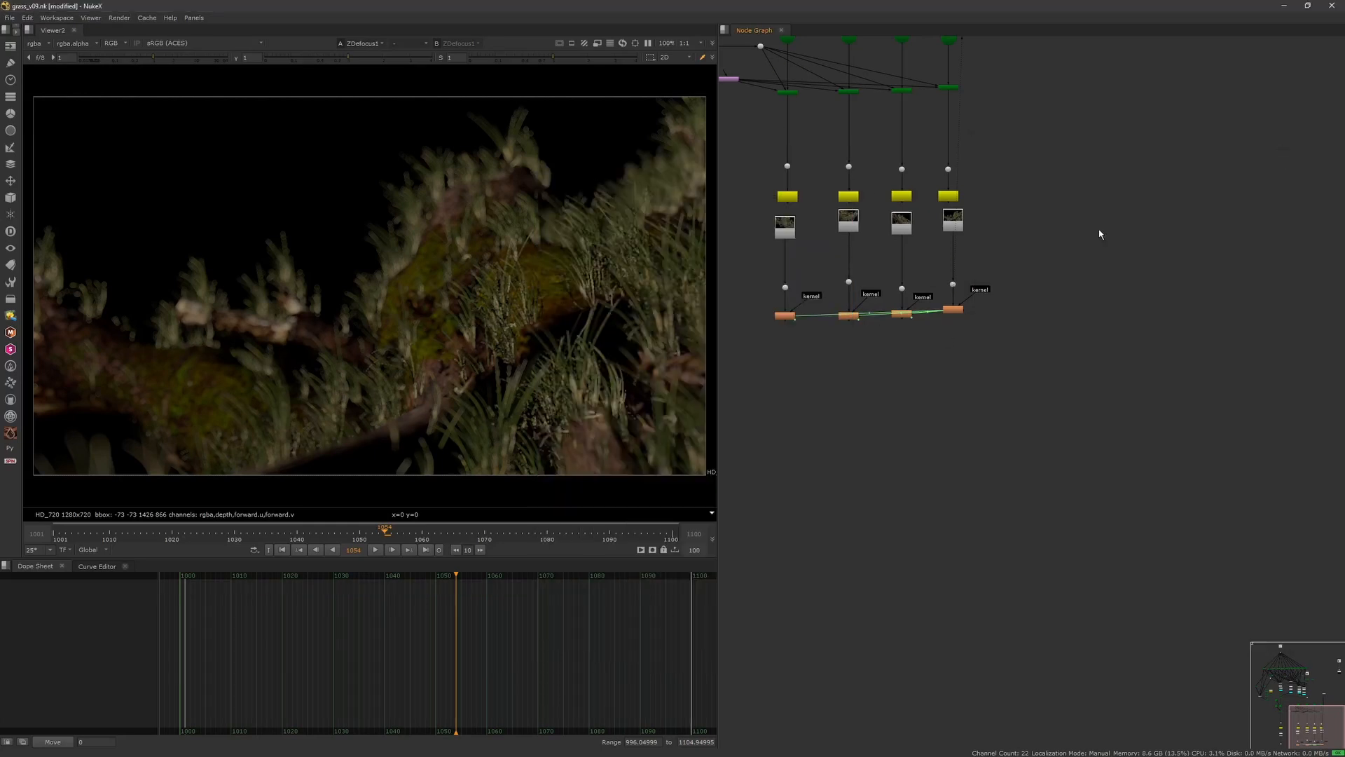
# - Move ZDefocus1's focal point slightly down and to the left on the mossy log and close its properties
pyautogui.scroll(4, 823, 326)
pyautogui.doubleClick(1094, 292)
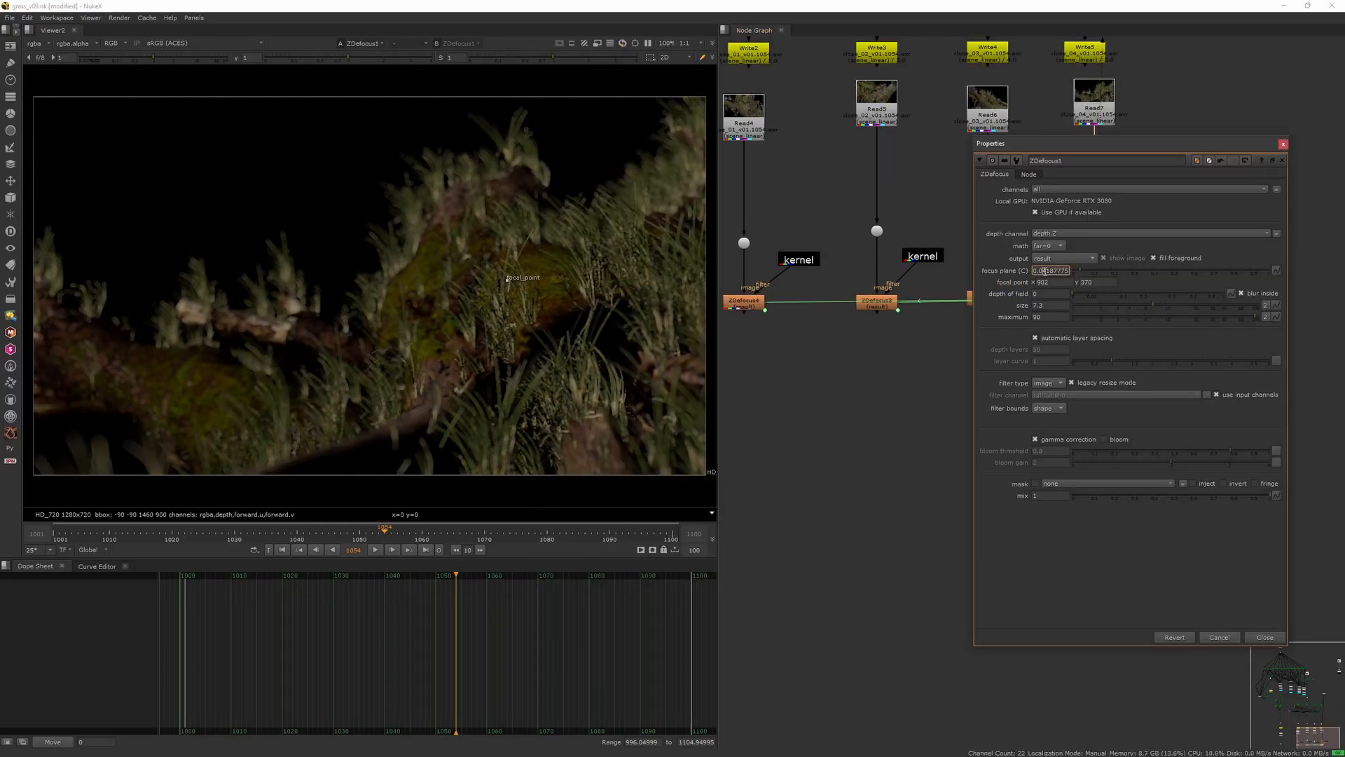
pyautogui.moveTo(508, 279); pyautogui.dragTo(471, 294)
pyautogui.hotkey('ctrl', 'shift', 'a')
# - Move the row of ZDefocus nodes and their kernels further down to make room below the Read nodes
pyautogui.scroll(-3, 1207, 512)
pyautogui.moveTo(1206, 413); pyautogui.dragTo(879, 318)
pyautogui.moveTo(1149, 374); pyautogui.dragTo(1142, 619)
pyautogui.click(964, 502)
pyautogui.moveTo(903, 569); pyautogui.dragTo(1135, 343)
# - Add a Grade below Read7's dot, view it and open its properties
pyautogui.click(1135, 315)
pyautogui.press('1')
pyautogui.click(1127, 342)
pyautogui.press('g')
pyautogui.press('1')
pyautogui.doubleClick(1128, 344)
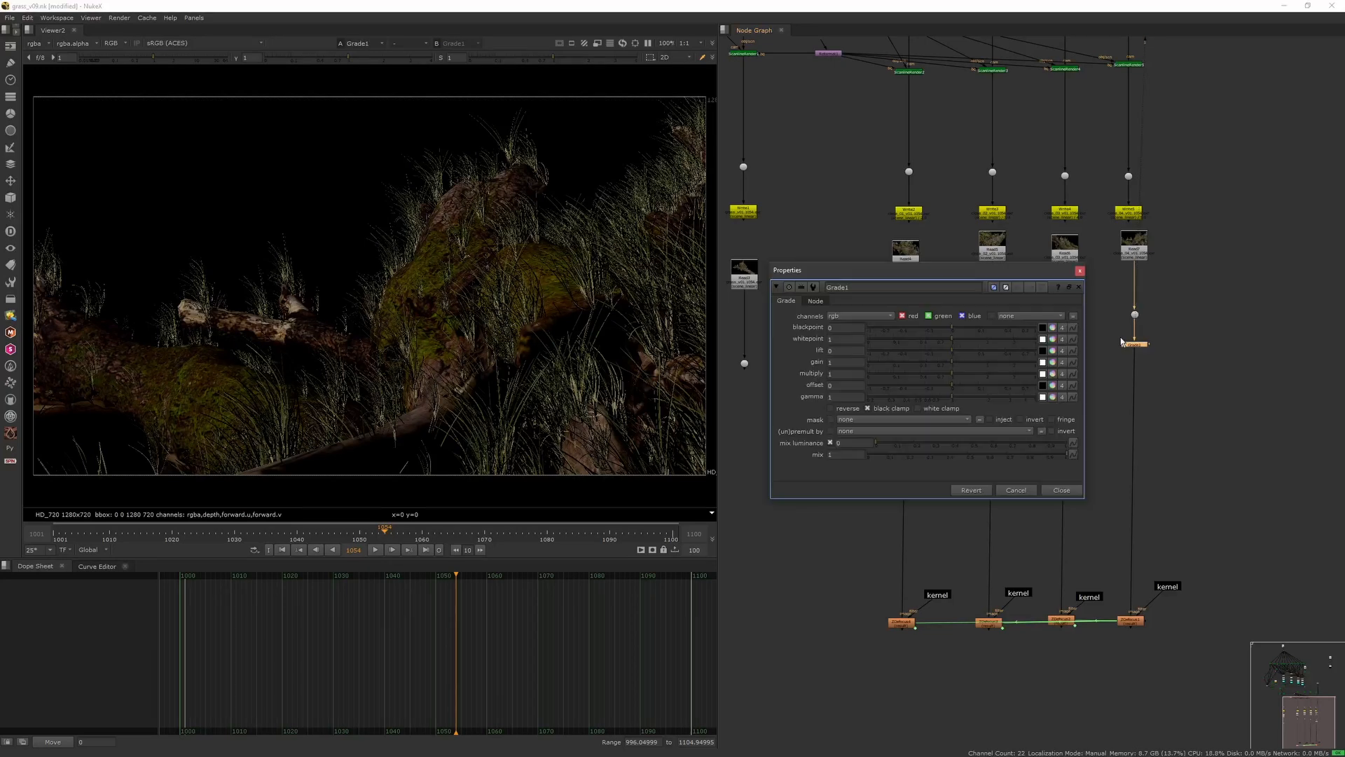
# - Set Grade1's gain to a warm 1.577, 1.567, 1.477, lower its gamma, and close its properties
pyautogui.moveTo(952, 362); pyautogui.dragTo(970, 362)
pyautogui.click(1053, 363)
pyautogui.click(1030, 452)
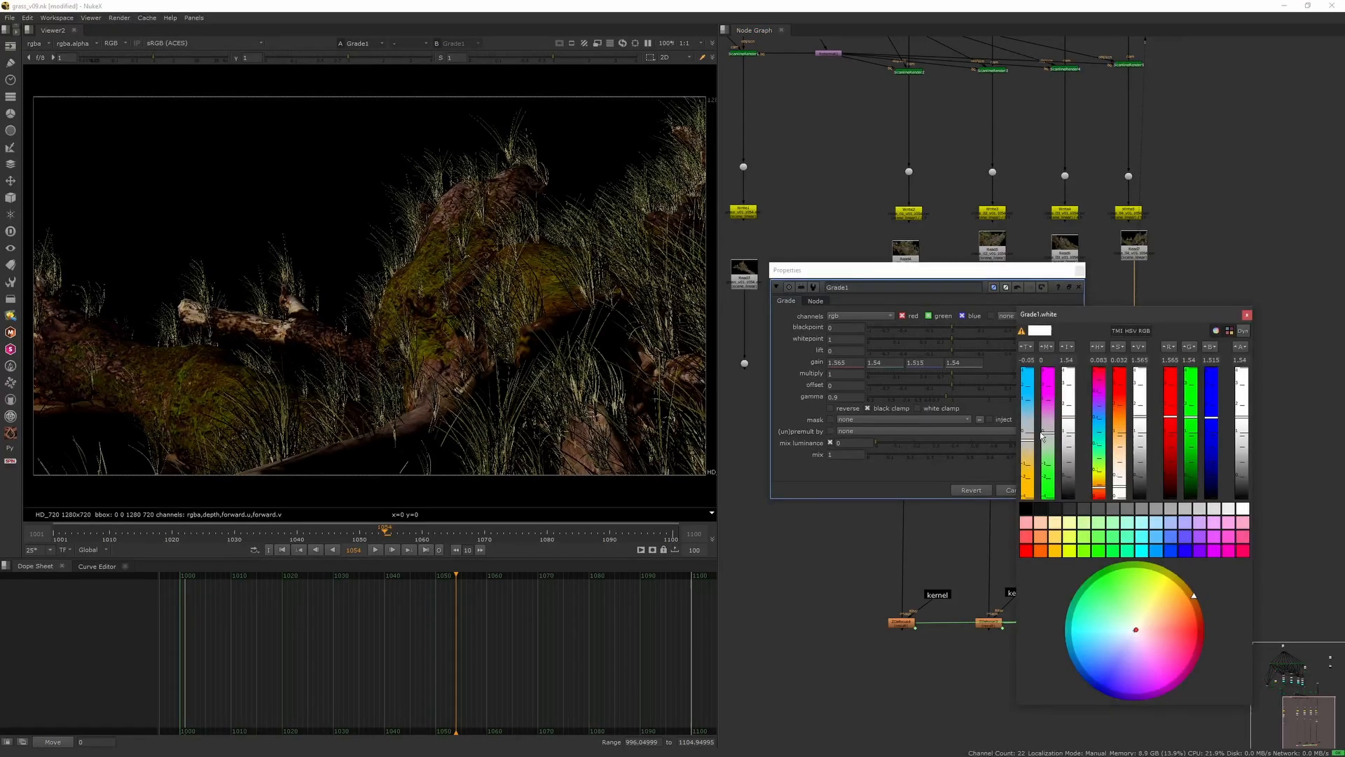
pyautogui.moveTo(1027, 449); pyautogui.dragTo(1027, 452)
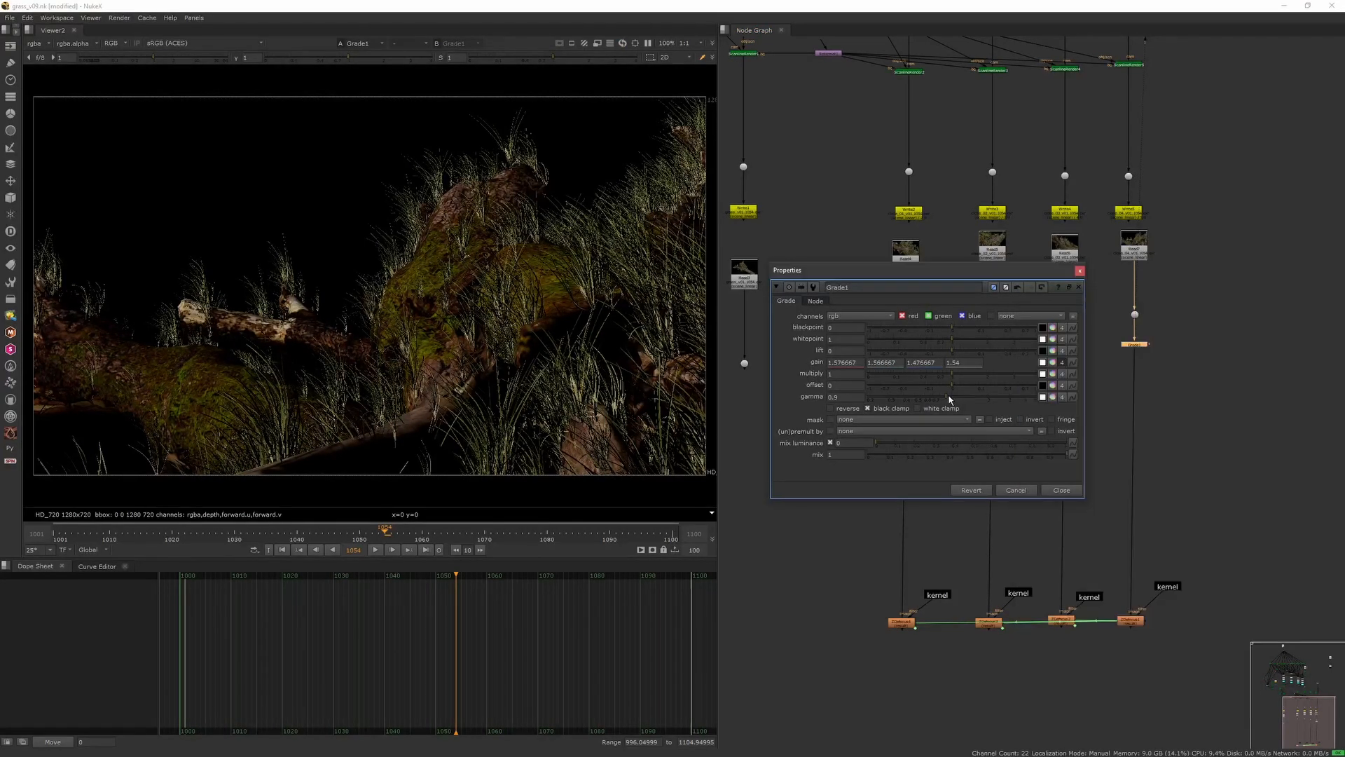
pyautogui.click(1080, 271)
# - Insert an Unpremult above Grade1, view it, and move the Viewer node away from the branches
pyautogui.scroll(3, 1082, 343)
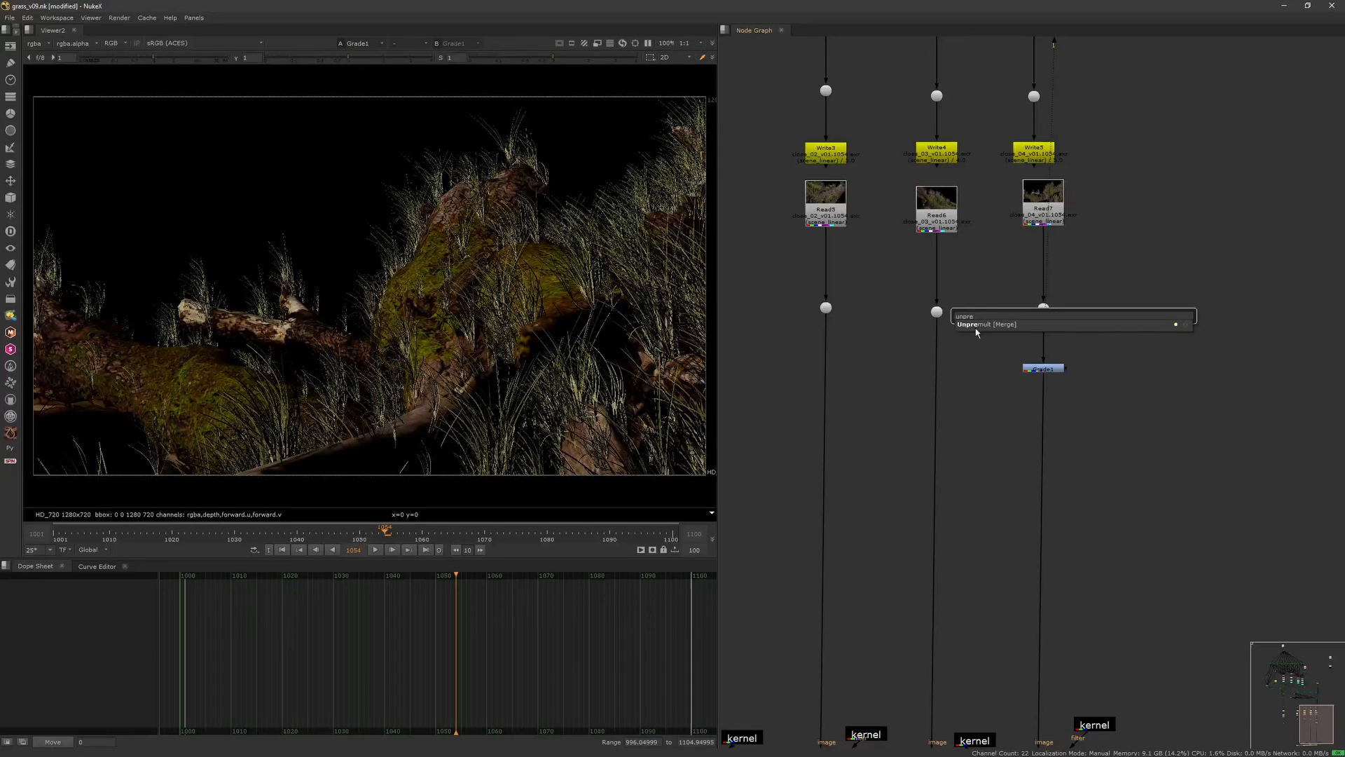
pyautogui.moveTo(1048, 335); pyautogui.dragTo(1052, 335)
pyautogui.press('1')
pyautogui.scroll(-4, 1058, 280)
pyautogui.moveTo(1057, 273); pyautogui.dragTo(1039, 388, button='middle')
pyautogui.moveTo(1039, 86); pyautogui.dragTo(1295, 342)
pyautogui.moveTo(1077, 483); pyautogui.dragTo(1063, 249, button='middle')
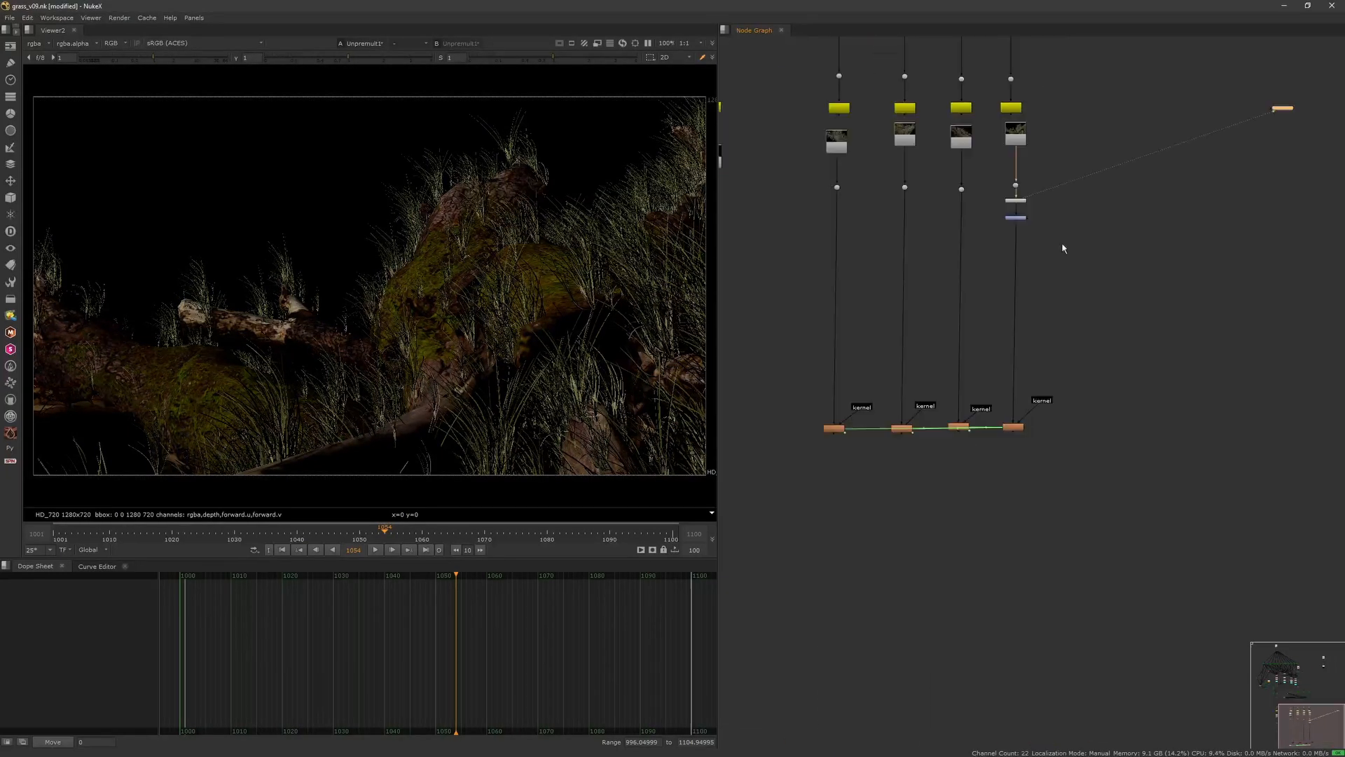
# - Insert a Premult directly below Grade1 and view its output
pyautogui.scroll(4, 1048, 183)
pyautogui.click(986, 281)
pyautogui.press('1')
pyautogui.press('Tab')
pyautogui.write('pre')
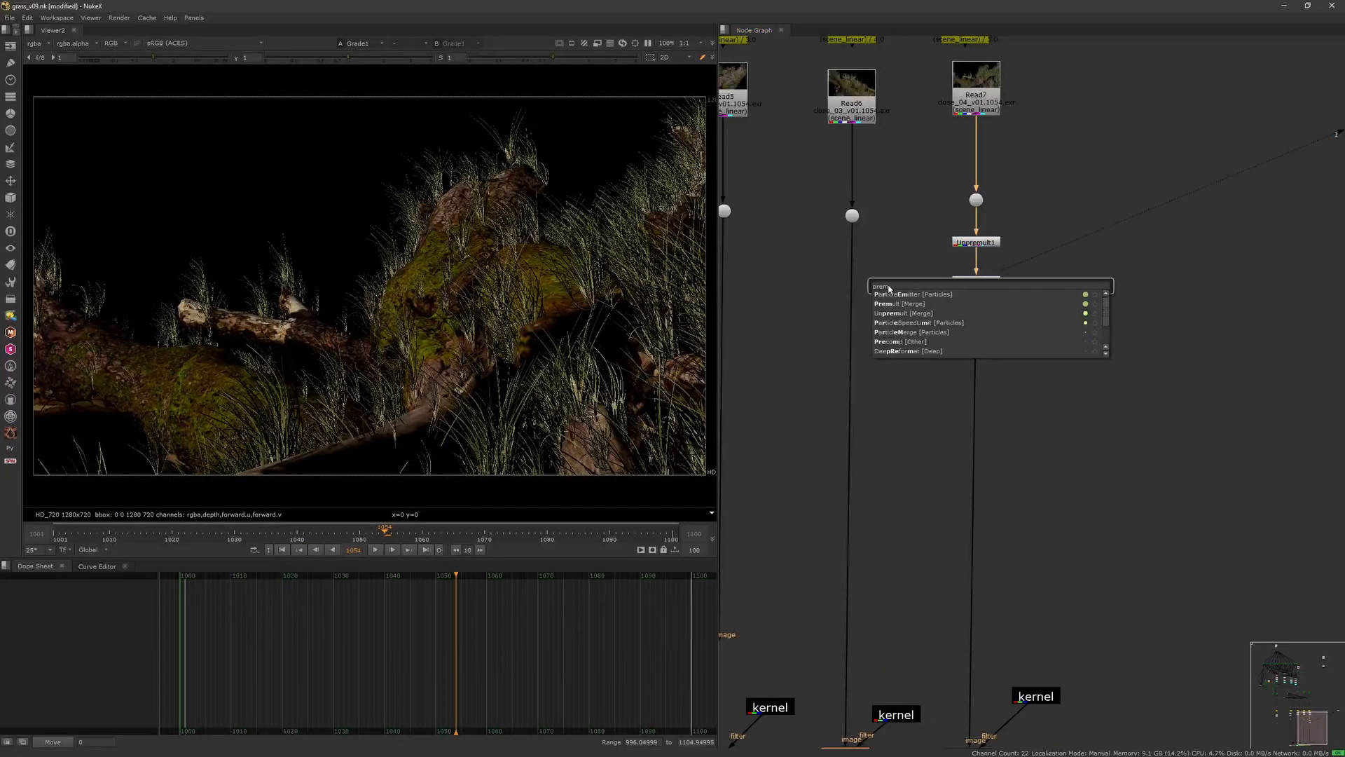
pyautogui.press('Return')
pyautogui.moveTo(985, 296); pyautogui.dragTo(985, 316)
pyautogui.press('1')
# - Add a Shuffle off Read7's dot and route the depth layer's depth.Z into rgba.alpha
pyautogui.scroll(-3, 981, 351)
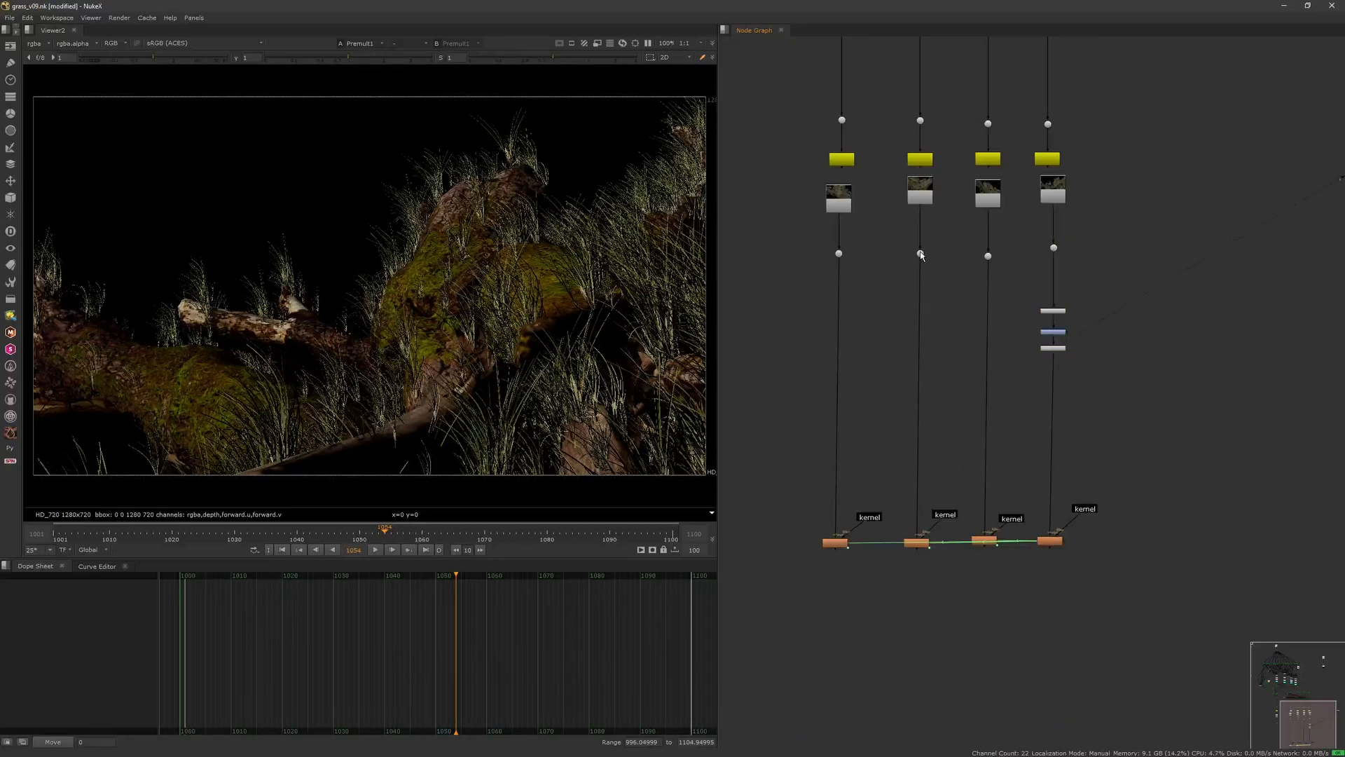
pyautogui.scroll(3, 1030, 385)
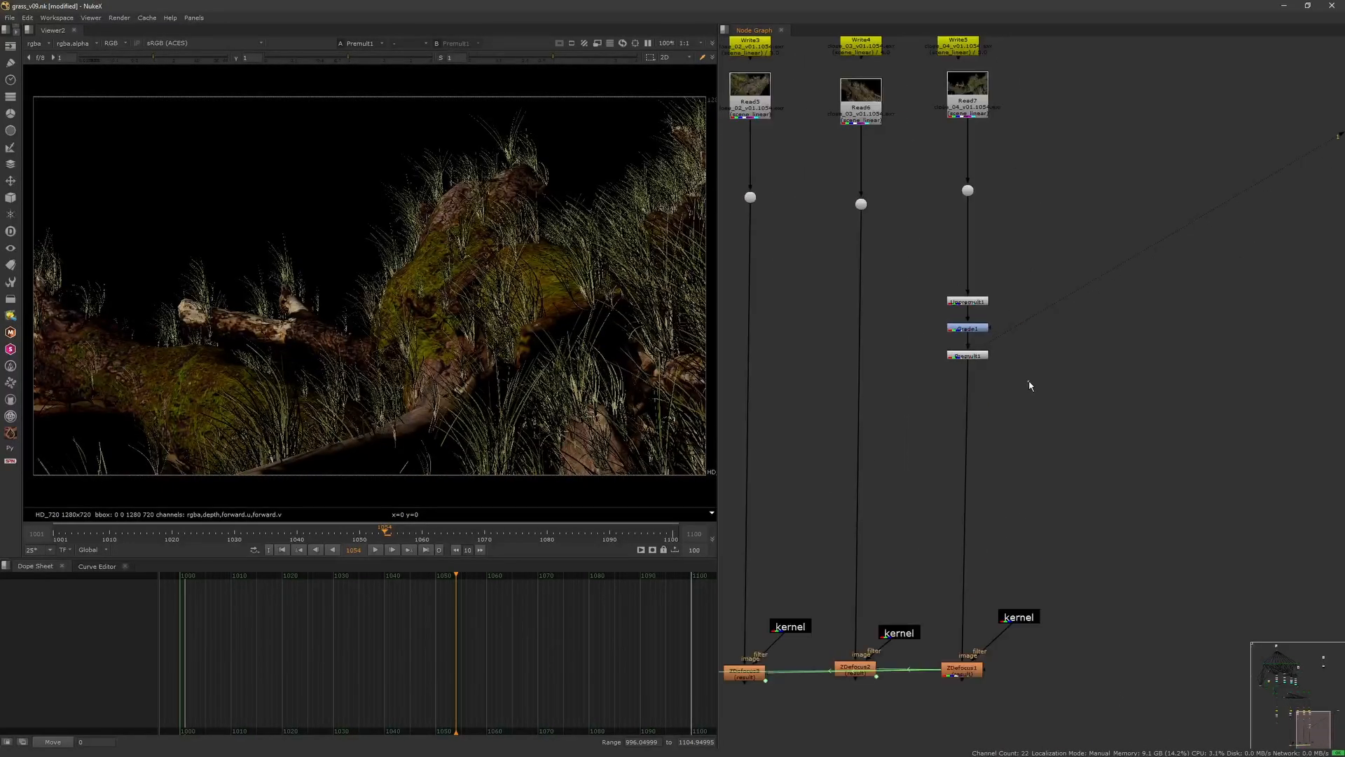
pyautogui.press('Tab')
pyautogui.write('shuf')
pyautogui.press('Return')
pyautogui.moveTo(1046, 243); pyautogui.dragTo(1050, 247)
pyautogui.press('1')
pyautogui.doubleClick(1049, 246)
pyautogui.click(729, 250)
pyautogui.click(753, 302)
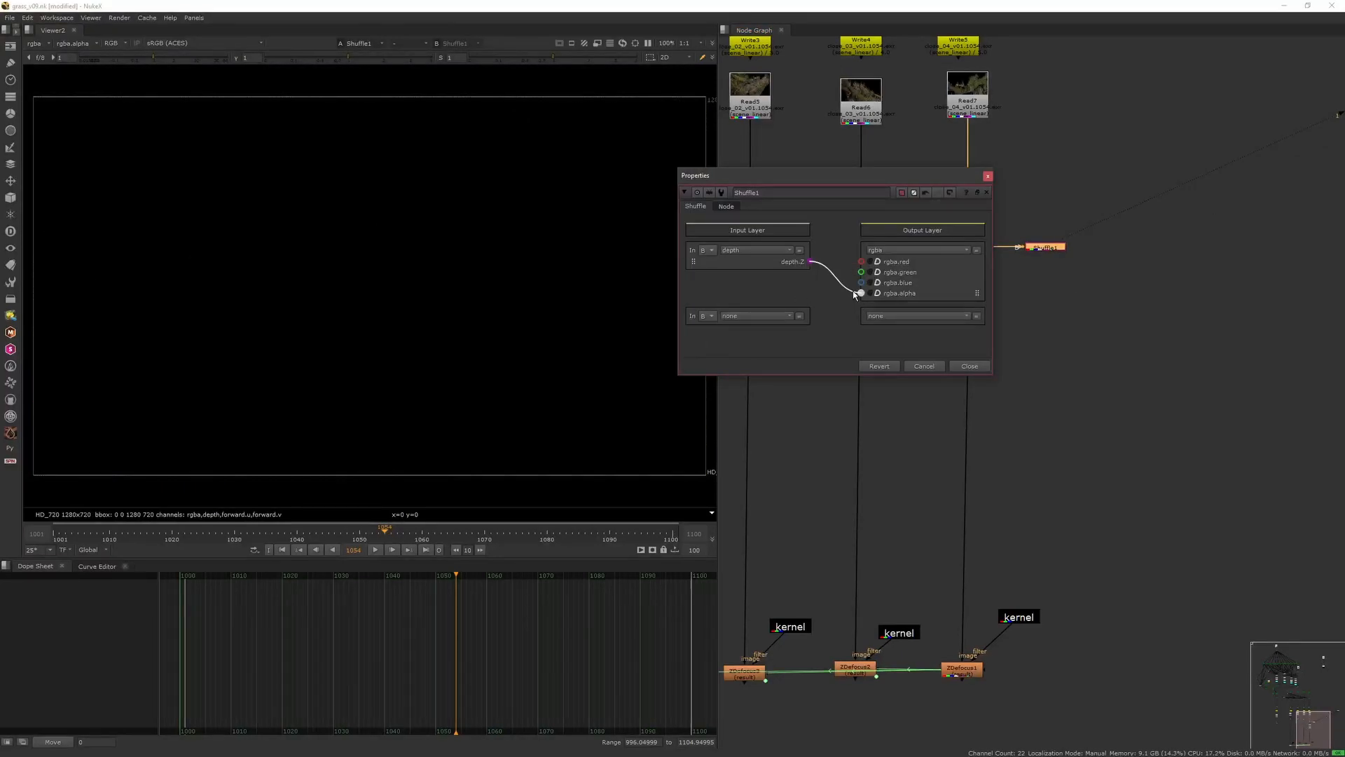
pyautogui.moveTo(854, 294); pyautogui.dragTo(860, 293)
# - Add a Grade below the Shuffle, view it, and set its channels to all and its gain to 4
pyautogui.press('g')
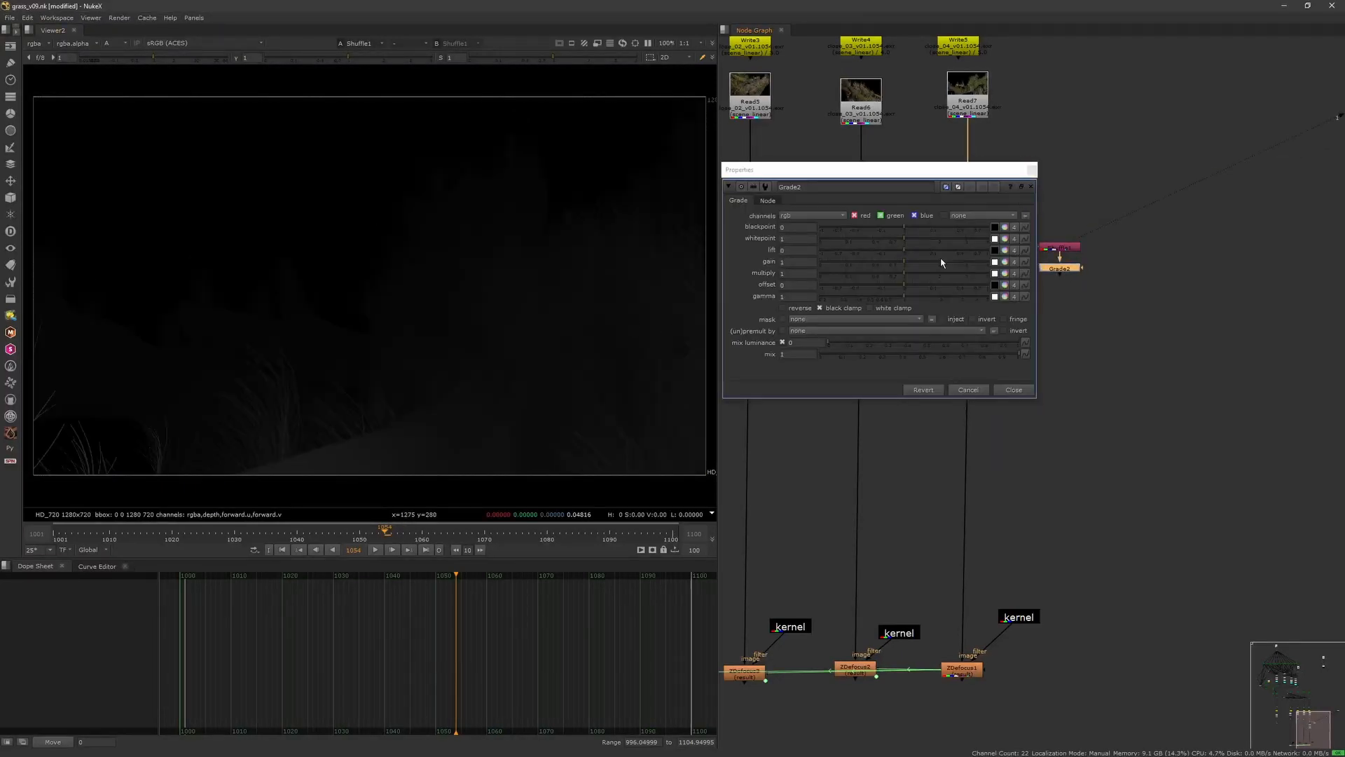
pyautogui.click(812, 215)
pyautogui.click(802, 236)
pyautogui.click(1059, 271)
pyautogui.press('1')
pyautogui.moveTo(904, 238); pyautogui.dragTo(943, 269)
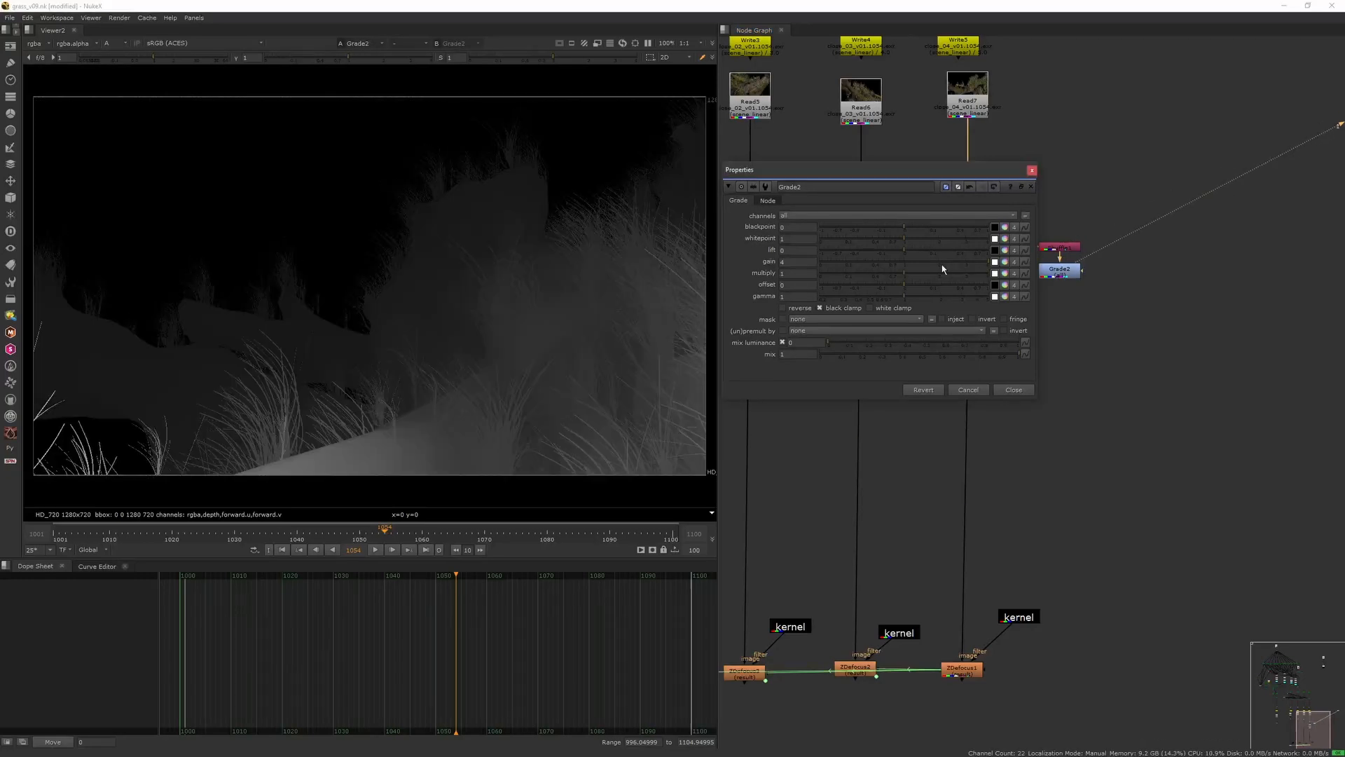
pyautogui.click(1032, 170)
# - Add an Invert to the depth branch and place Grade2 below it, viewing the result
pyautogui.press('Return')
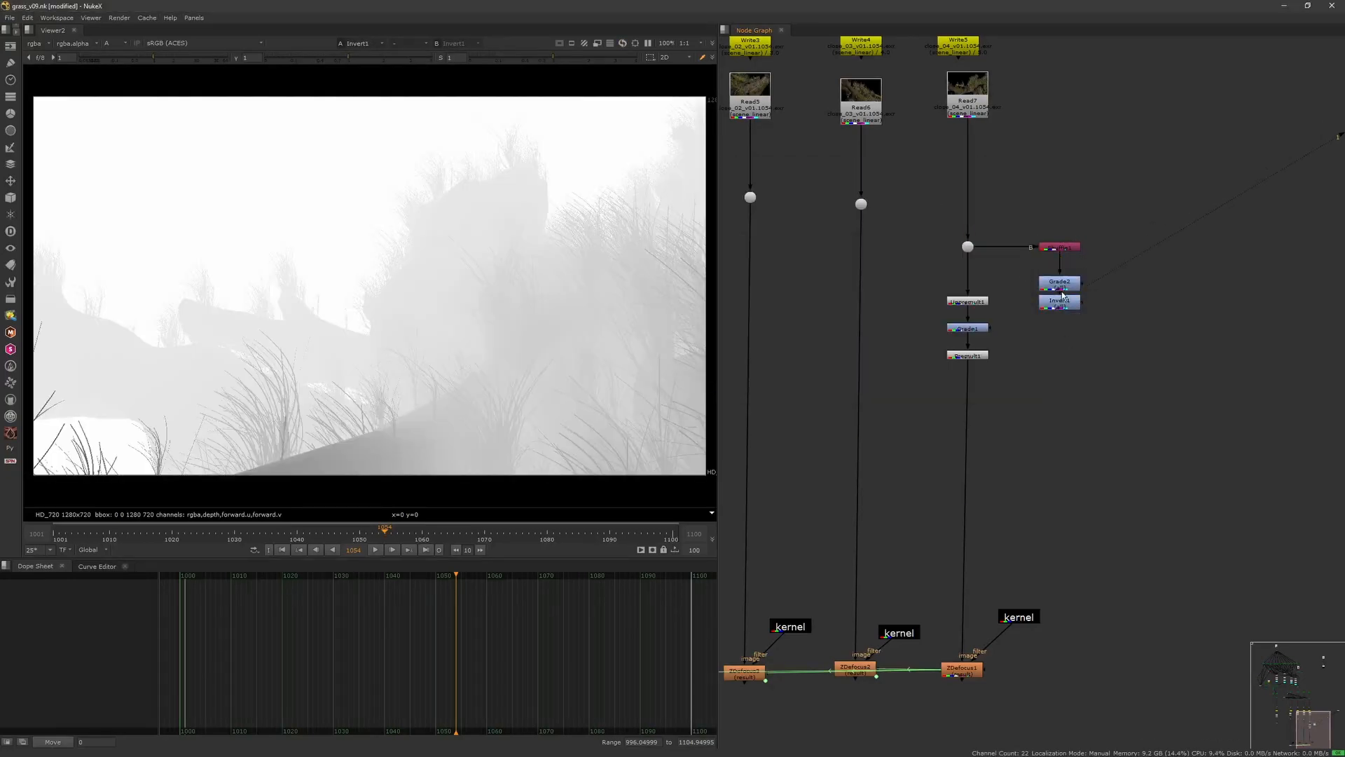
pyautogui.moveTo(1071, 291); pyautogui.dragTo(1069, 358)
pyautogui.press('1')
# - Reset Grade2's gain, set its blackpoint to 0.72 and gamma to 0.22, and close its properties
pyautogui.doubleClick(1069, 359)
pyautogui.keyDown('ctrl'); pyautogui.click(946, 261); pyautogui.keyUp('ctrl')
pyautogui.moveTo(904, 296); pyautogui.dragTo(825, 299)
pyautogui.moveTo(900, 230); pyautogui.dragTo(976, 232)
pyautogui.click(1031, 171)
# - Try another Grade between Grade1 and Premult1 and view it
pyautogui.moveTo(980, 358); pyautogui.dragTo(981, 433)
pyautogui.click(943, 475)
pyautogui.press('g')
pyautogui.click(914, 292)
pyautogui.moveTo(948, 476); pyautogui.dragTo(968, 377)
pyautogui.press('1')
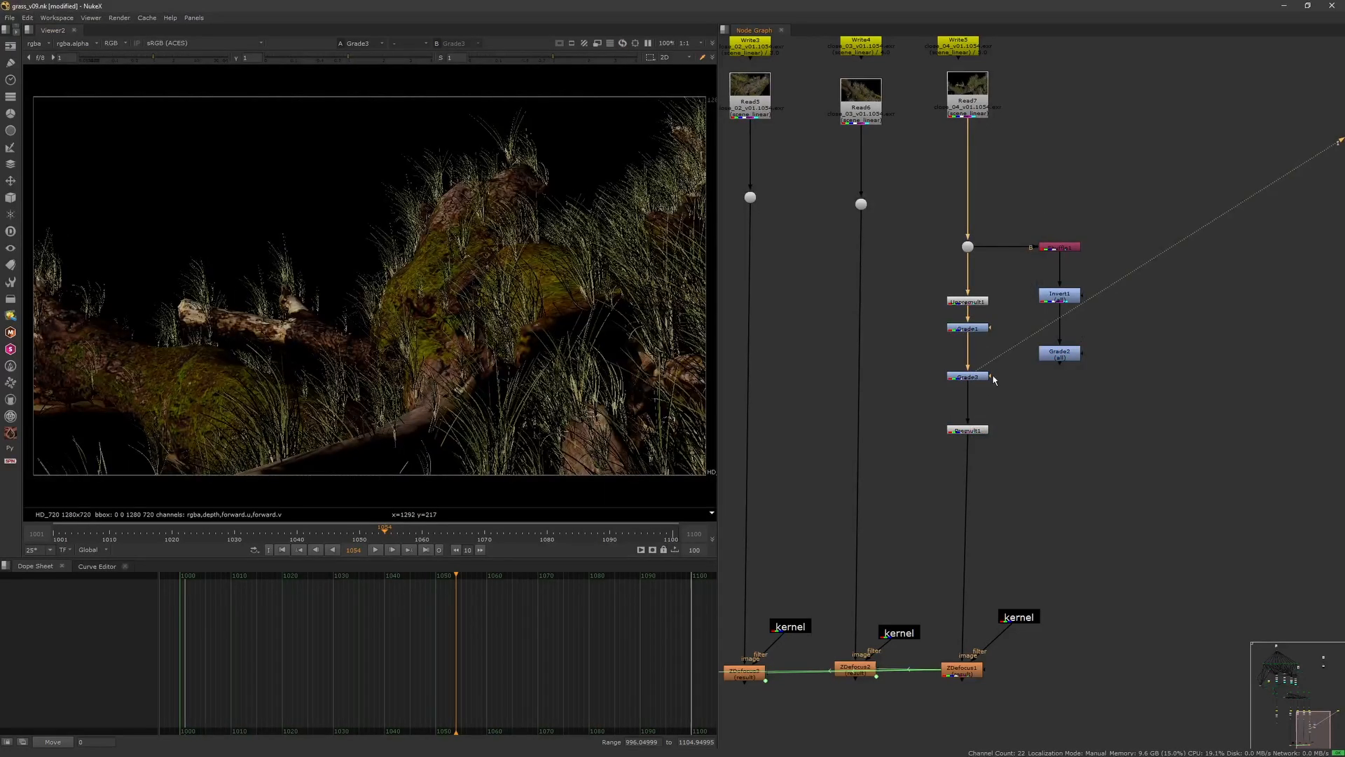
# - Try a cyan-green tint on the Grade masked by the depth matte, then delete the node
pyautogui.doubleClick(980, 381)
pyautogui.moveTo(789, 421); pyautogui.dragTo(753, 386)
pyautogui.click(917, 294)
pyautogui.doubleClick(971, 376)
pyautogui.click(890, 386)
pyautogui.moveTo(1134, 630); pyautogui.dragTo(1073, 626)
pyautogui.click(1247, 315)
pyautogui.click(917, 294)
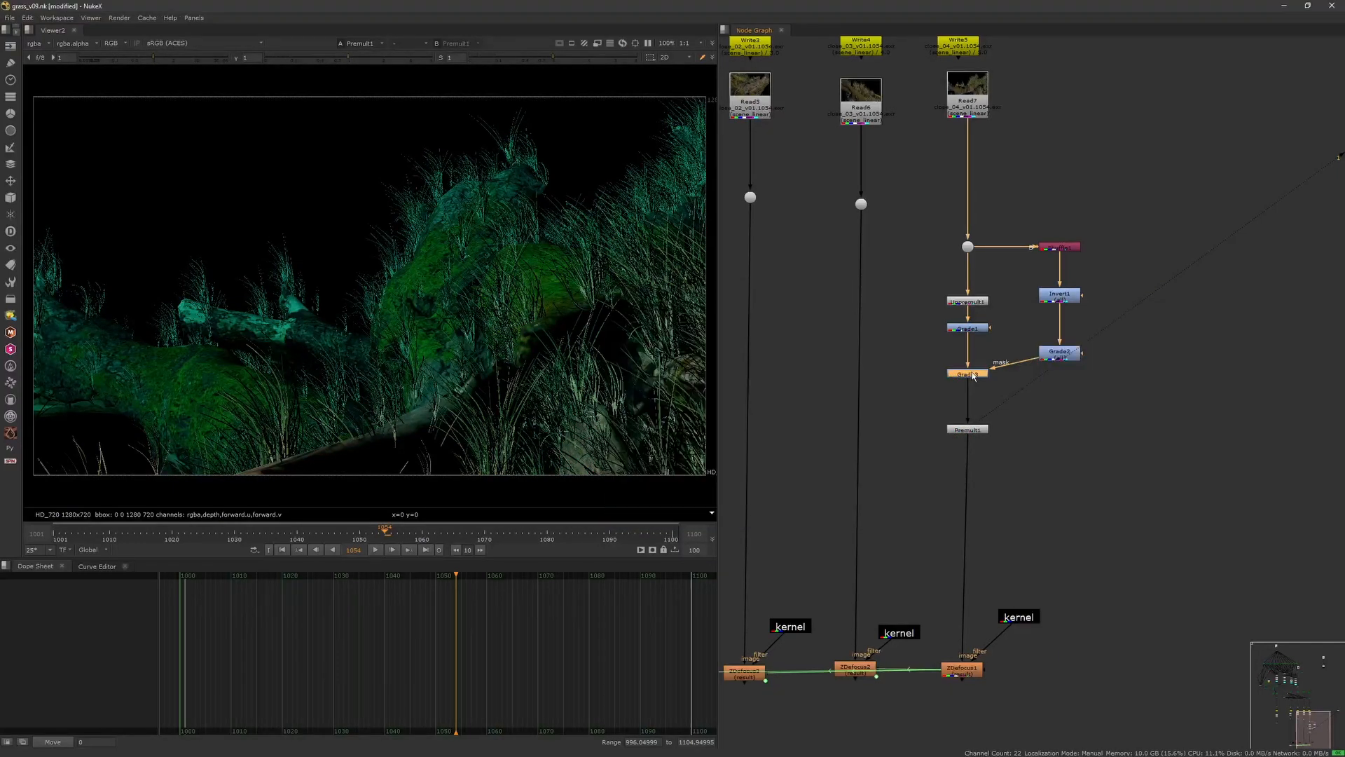
pyautogui.press('Delete')
# - View Grade2's alpha and add a Constant node beside the depth branch
pyautogui.click(1059, 354)
pyautogui.press('1')
pyautogui.press('a')
pyautogui.click(1118, 389)
pyautogui.press('Tab')
pyautogui.write('const')
pyautogui.press('Return')
pyautogui.click(1081, 325)
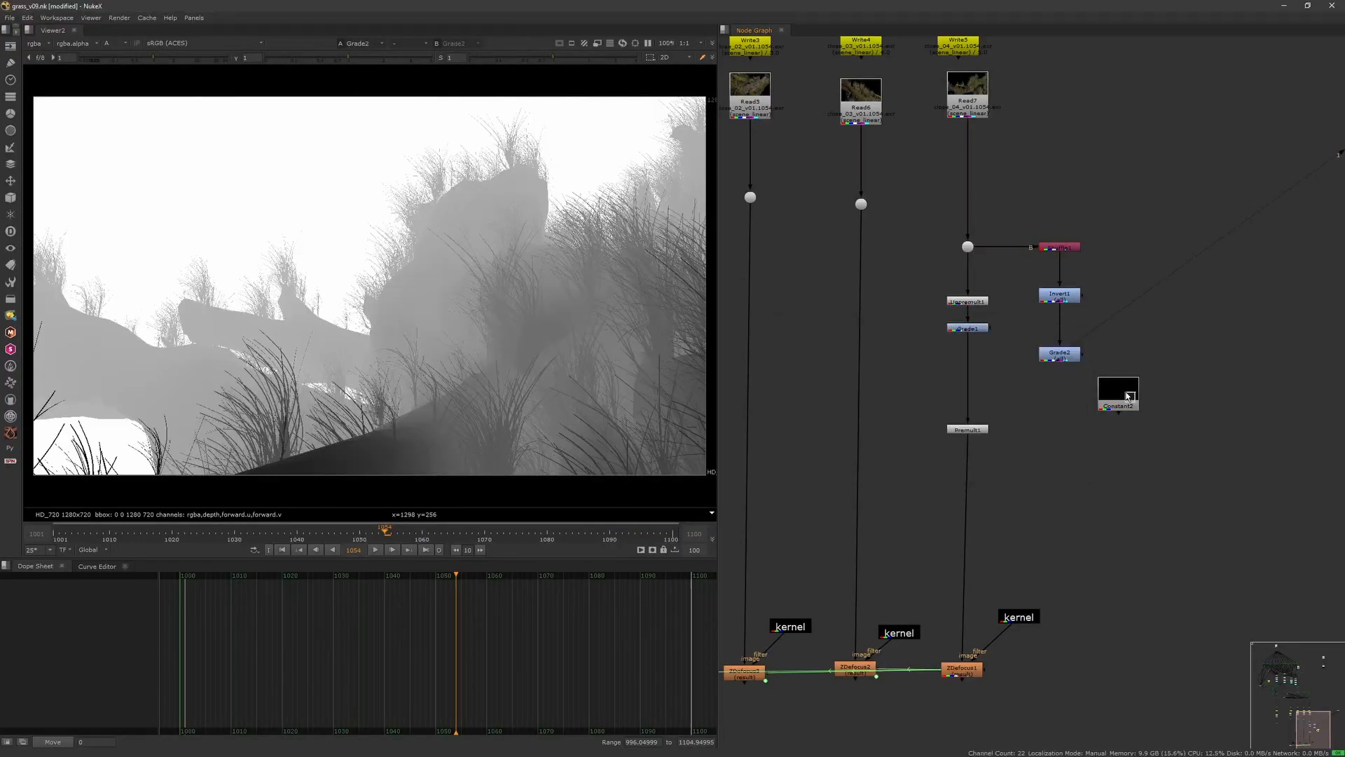
# - Set the Constant's colour to cyan and close its properties
pyautogui.doubleClick(1129, 398)
pyautogui.click(1056, 384)
pyautogui.click(1143, 548)
pyautogui.click(1247, 315)
pyautogui.click(1080, 343)
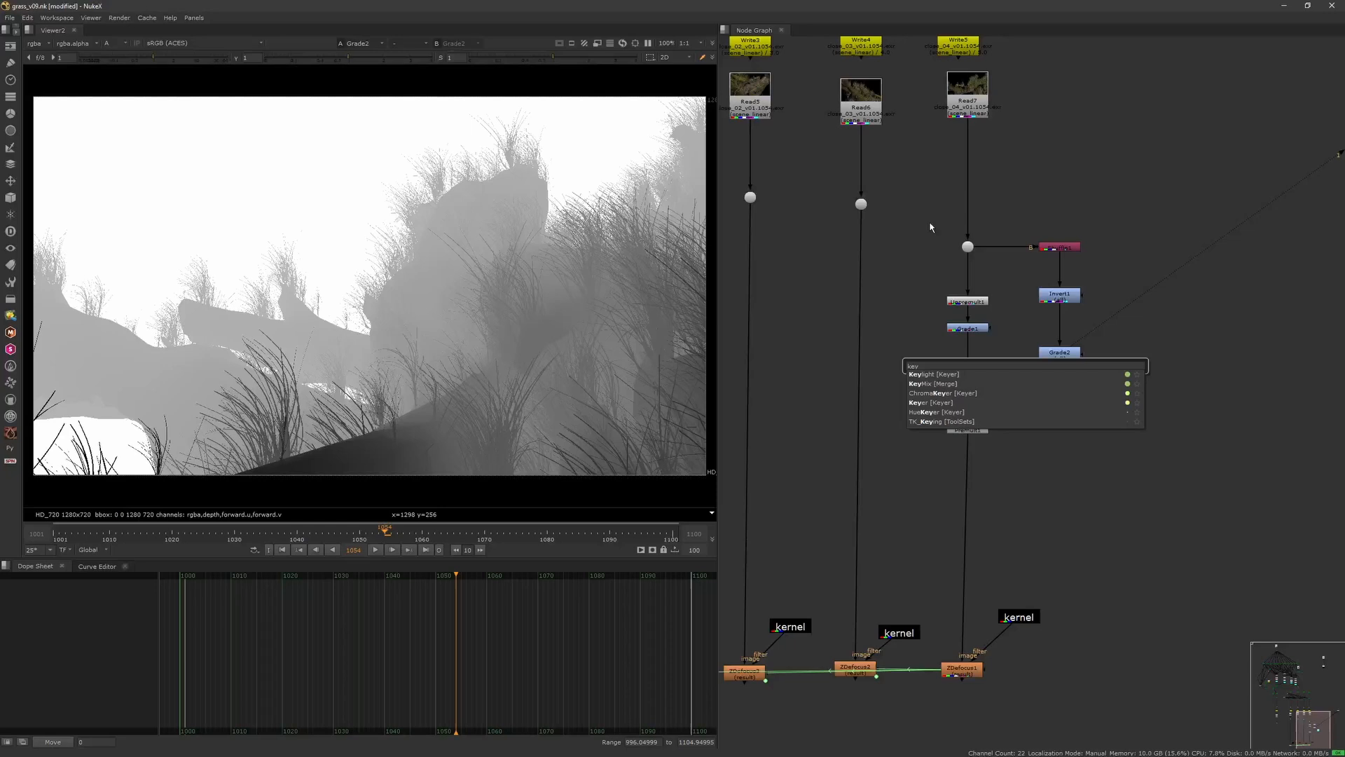
# - Insert a KeyMix below Premult1 using the Constant and Grade2's matte, view its colour and lower its mix
pyautogui.click(961, 384)
pyautogui.click(979, 431)
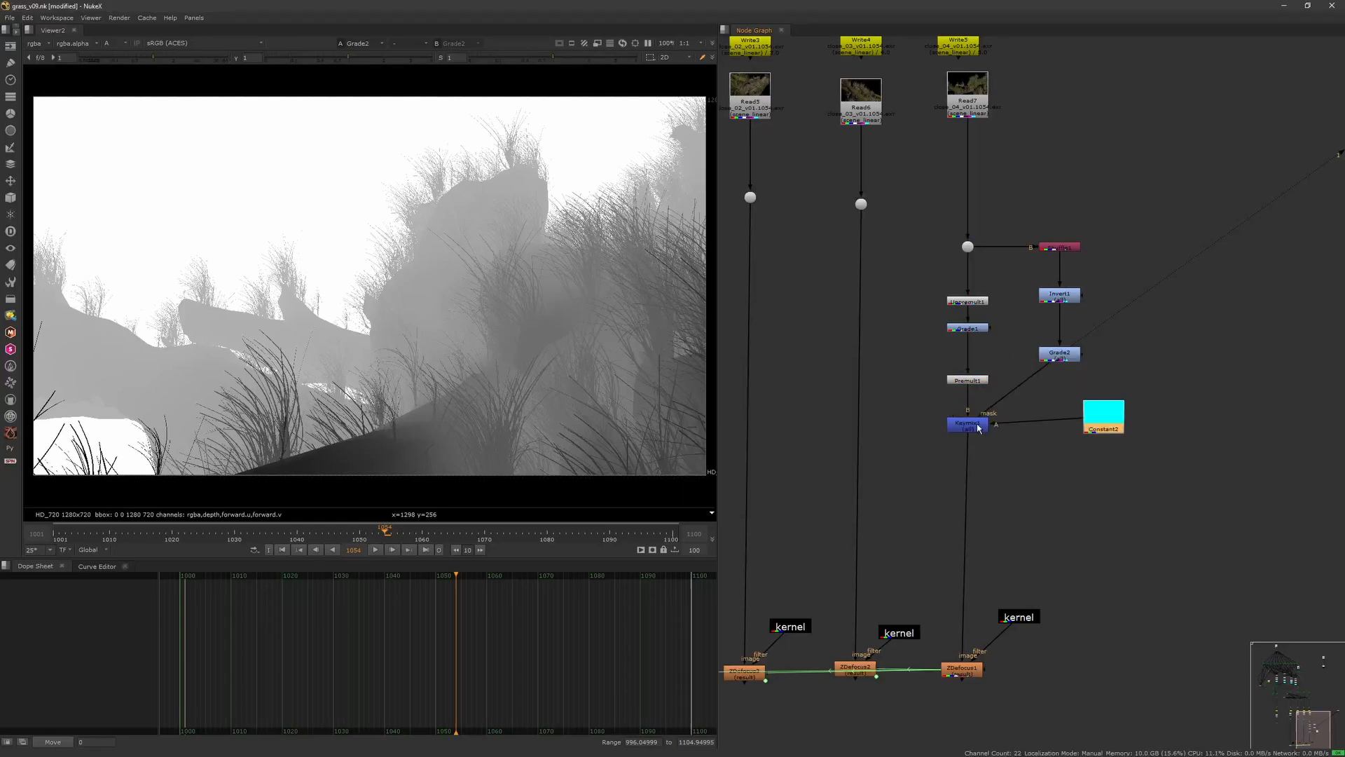
pyautogui.click(978, 428)
pyautogui.press('1')
pyautogui.press('a')
pyautogui.doubleClick(978, 428)
pyautogui.moveTo(953, 419); pyautogui.dragTo(816, 421)
pyautogui.click(996, 361)
# - Change the Constant's colour to a light warm grey and close its properties
pyautogui.click(1105, 427)
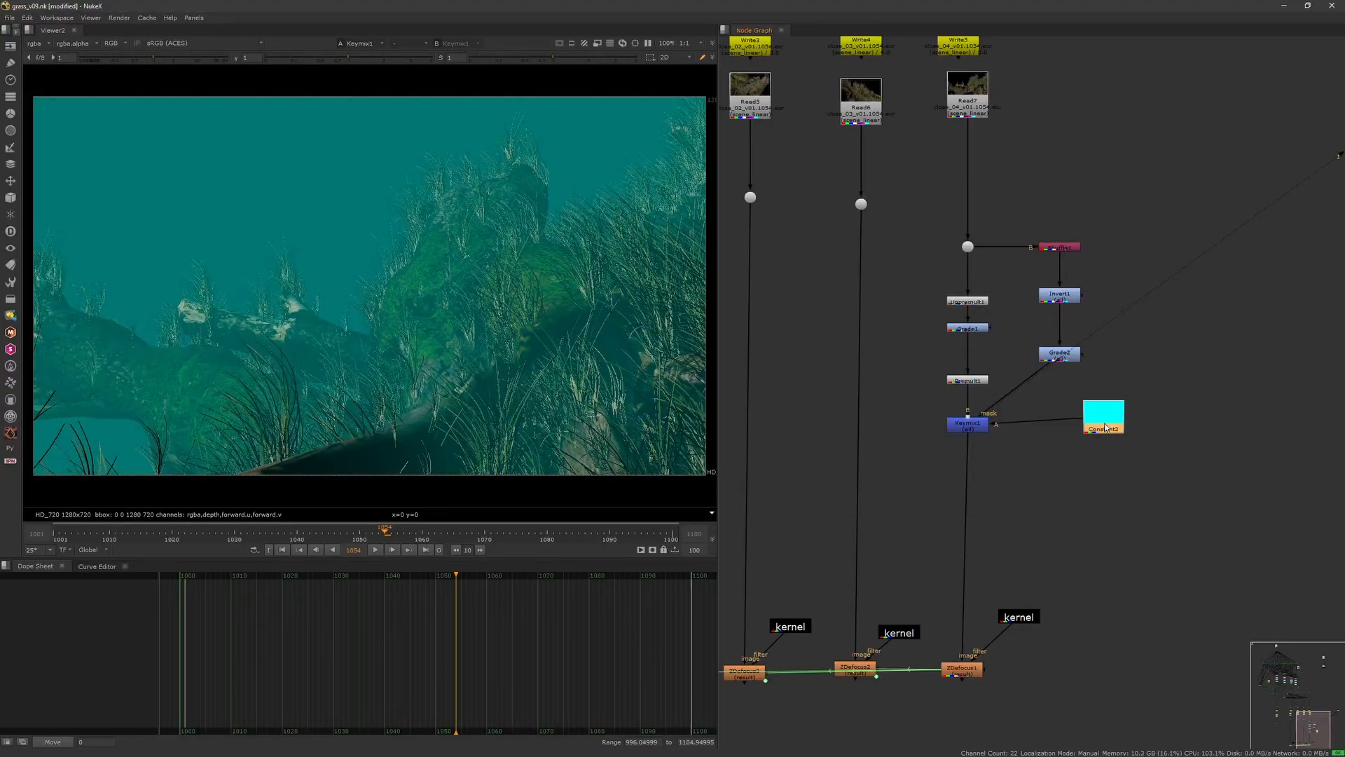
pyautogui.doubleClick(1105, 428)
pyautogui.click(1053, 384)
pyautogui.moveTo(1125, 626); pyautogui.dragTo(1155, 632)
pyautogui.moveTo(1114, 443); pyautogui.dragTo(1118, 469)
pyautogui.click(1247, 314)
pyautogui.click(1084, 326)
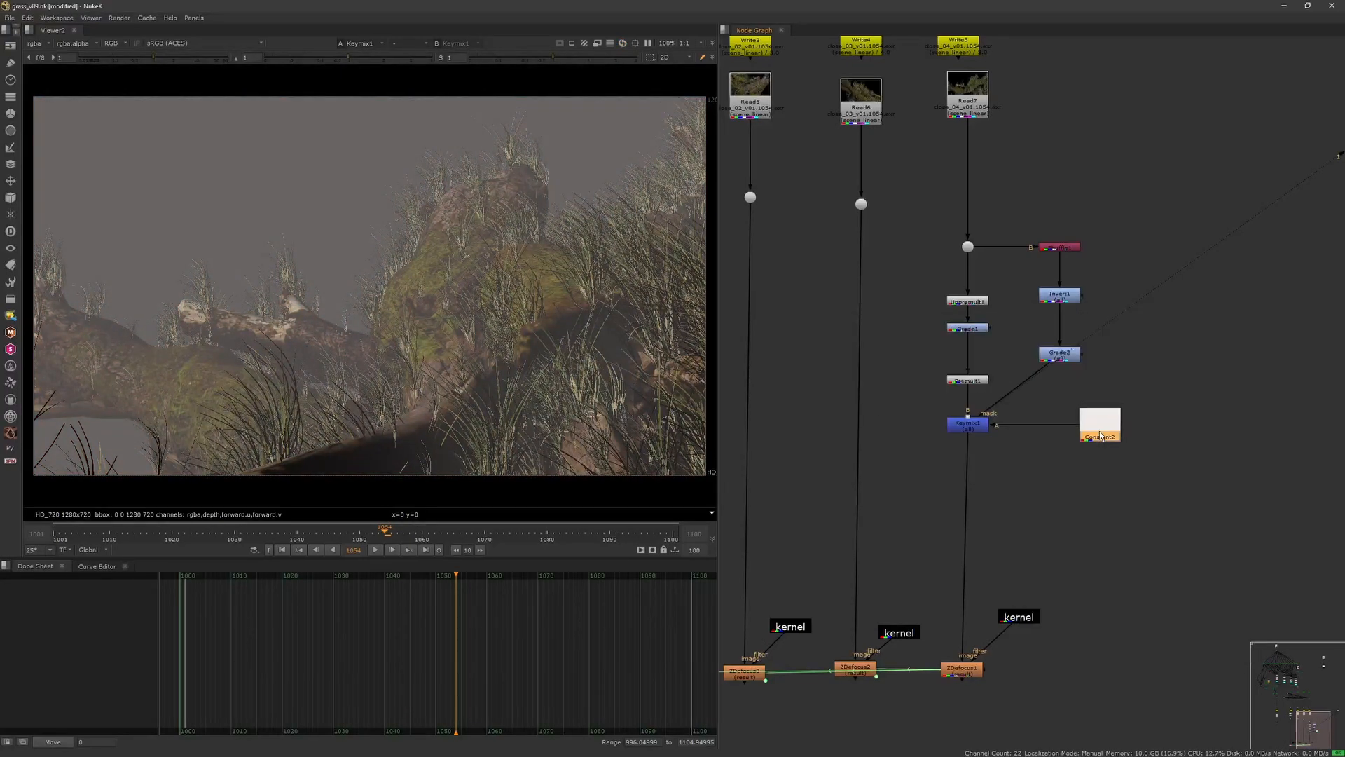
# - Insert a Grade below the KeyMix, view it and adjust it to darken the hazy image
pyautogui.click(969, 426)
pyautogui.press('g')
pyautogui.press('1')
pyautogui.moveTo(790, 421); pyautogui.dragTo(803, 386)
pyautogui.click(917, 295)
# - Shift the Constant's colour to a cooler bluish light grey and close its properties
pyautogui.doubleClick(1111, 440)
pyautogui.click(1053, 384)
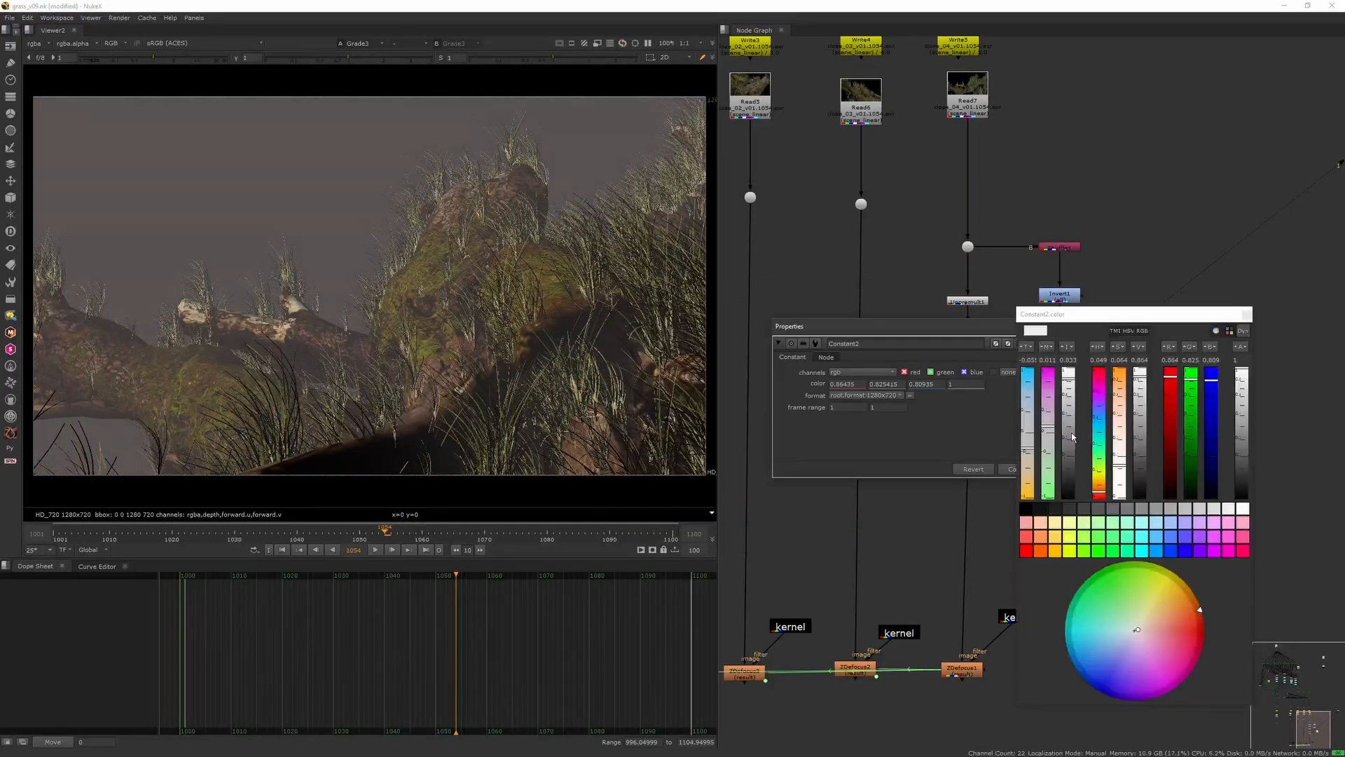
pyautogui.moveTo(1137, 626); pyautogui.dragTo(1128, 634)
pyautogui.click(1247, 315)
pyautogui.click(1084, 326)
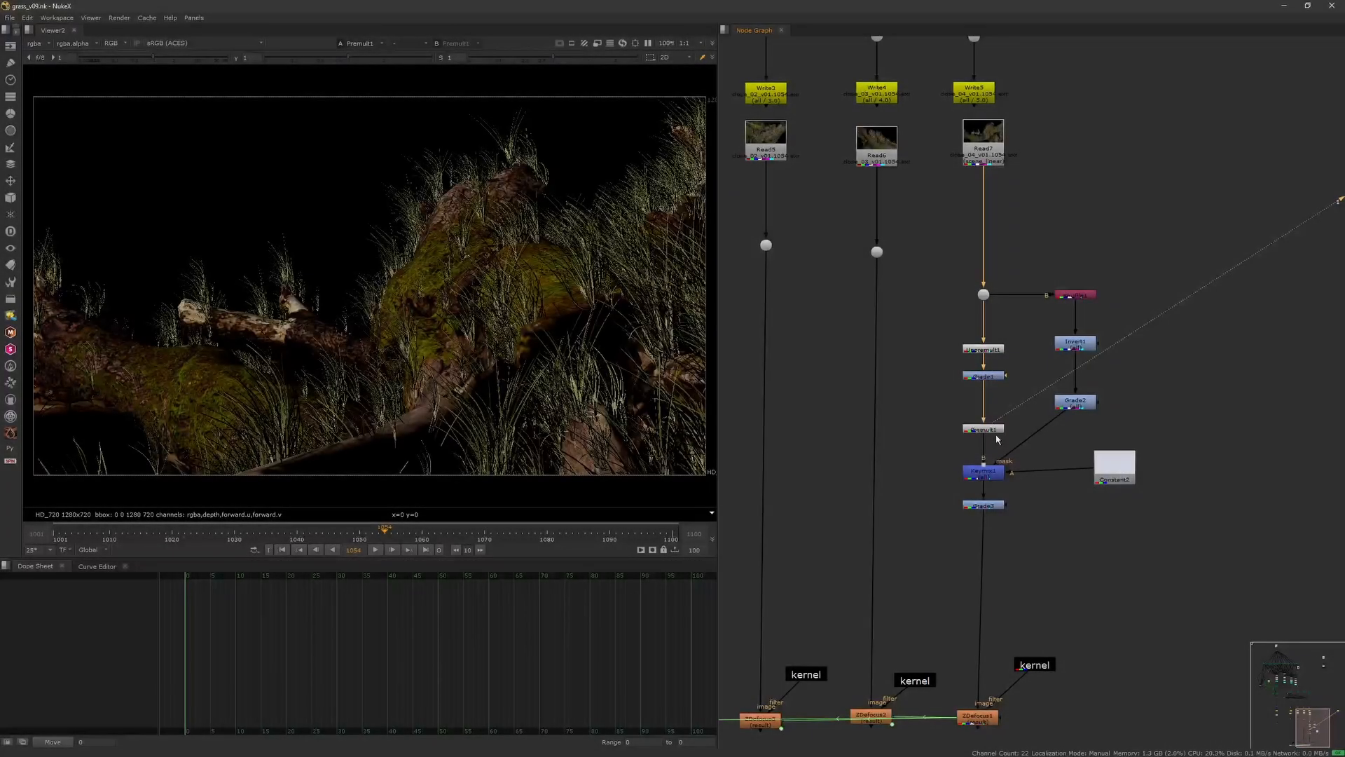
# - Compare the outputs of Unpremult1, Grade1, Premult1, the KeyMix and Grade3 in the viewer
pyautogui.click(982, 349)
pyautogui.press('1')
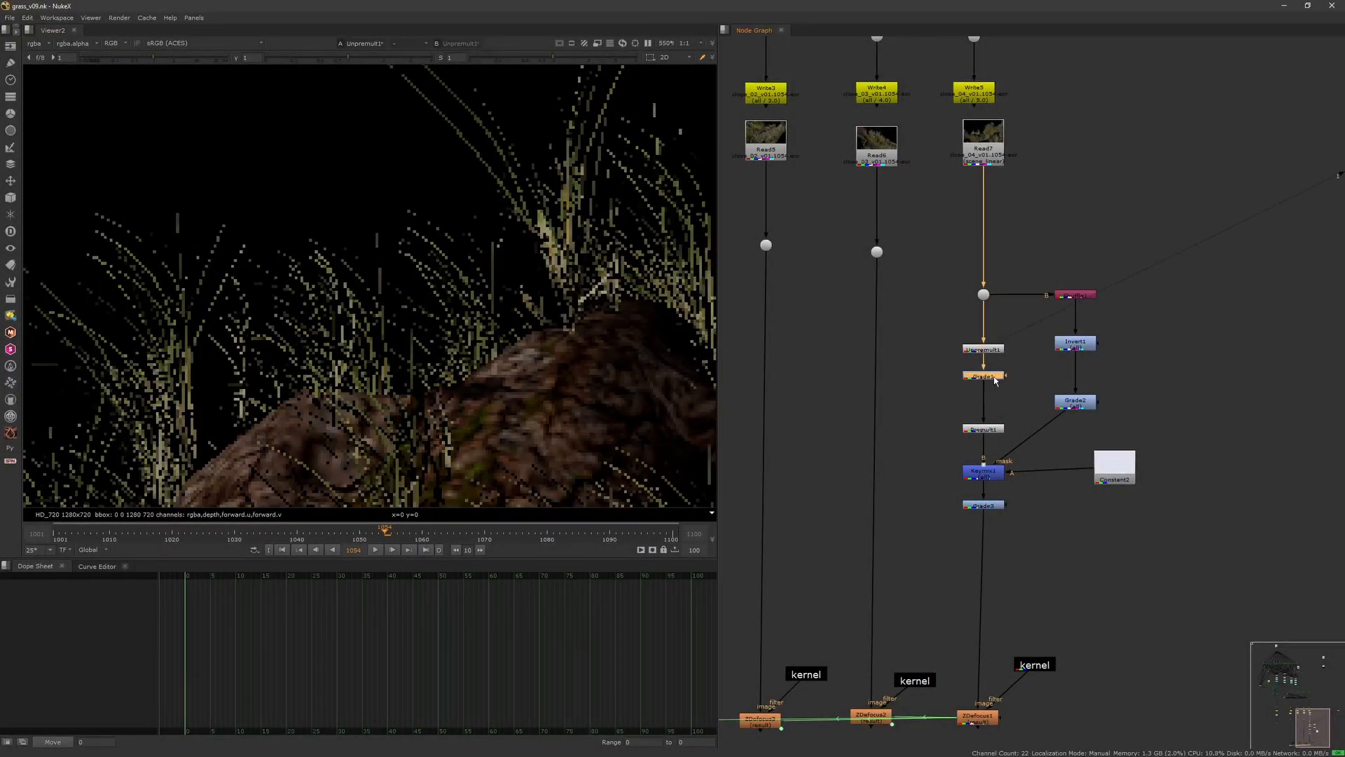
pyautogui.press('1')
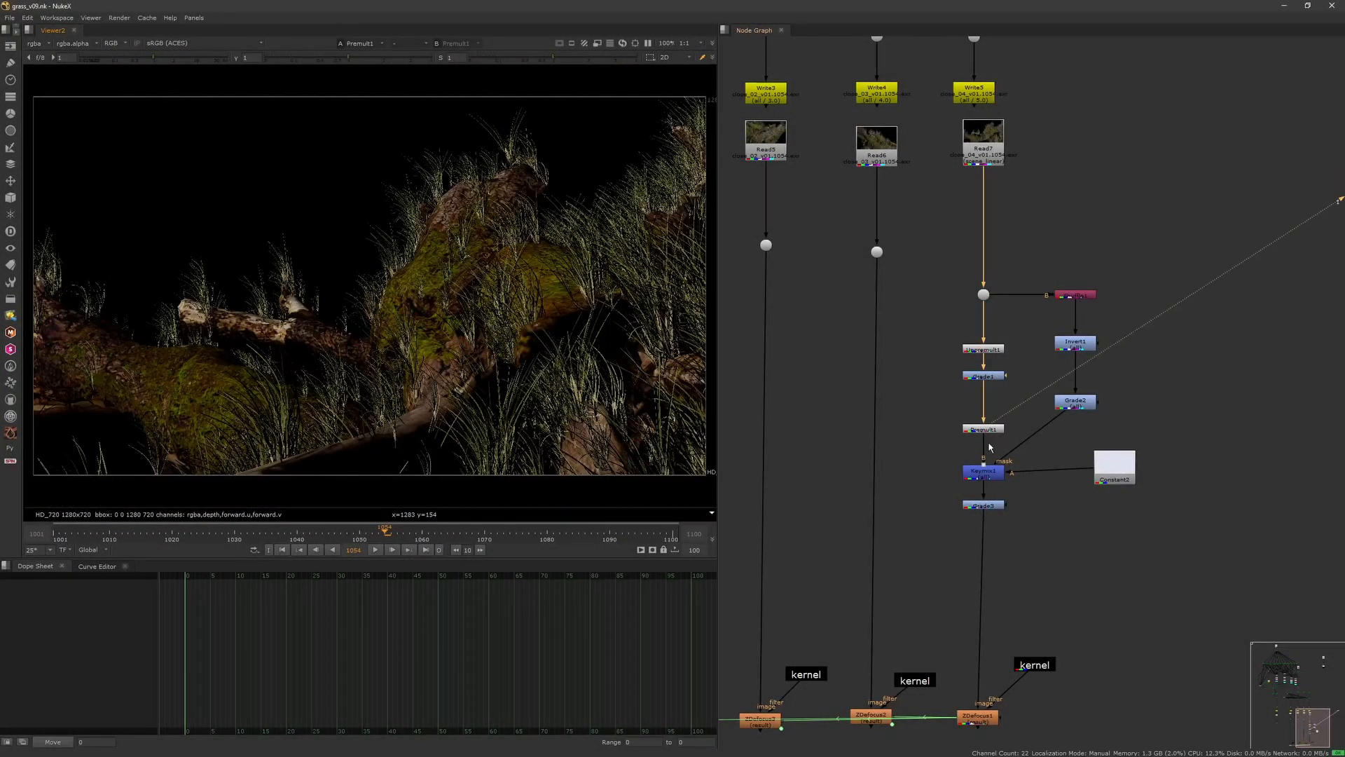
pyautogui.click(985, 472)
pyautogui.press('1')
pyautogui.click(988, 505)
pyautogui.press('1')
pyautogui.scroll(-1, 582, 303)
pyautogui.moveTo(582, 303); pyautogui.dragTo(538, 296, button='middle')
# - Lower Grade2's blackpoint, set its gamma to 0.23 and close its properties
pyautogui.scroll(3, 1016, 479)
pyautogui.doubleClick(1122, 333)
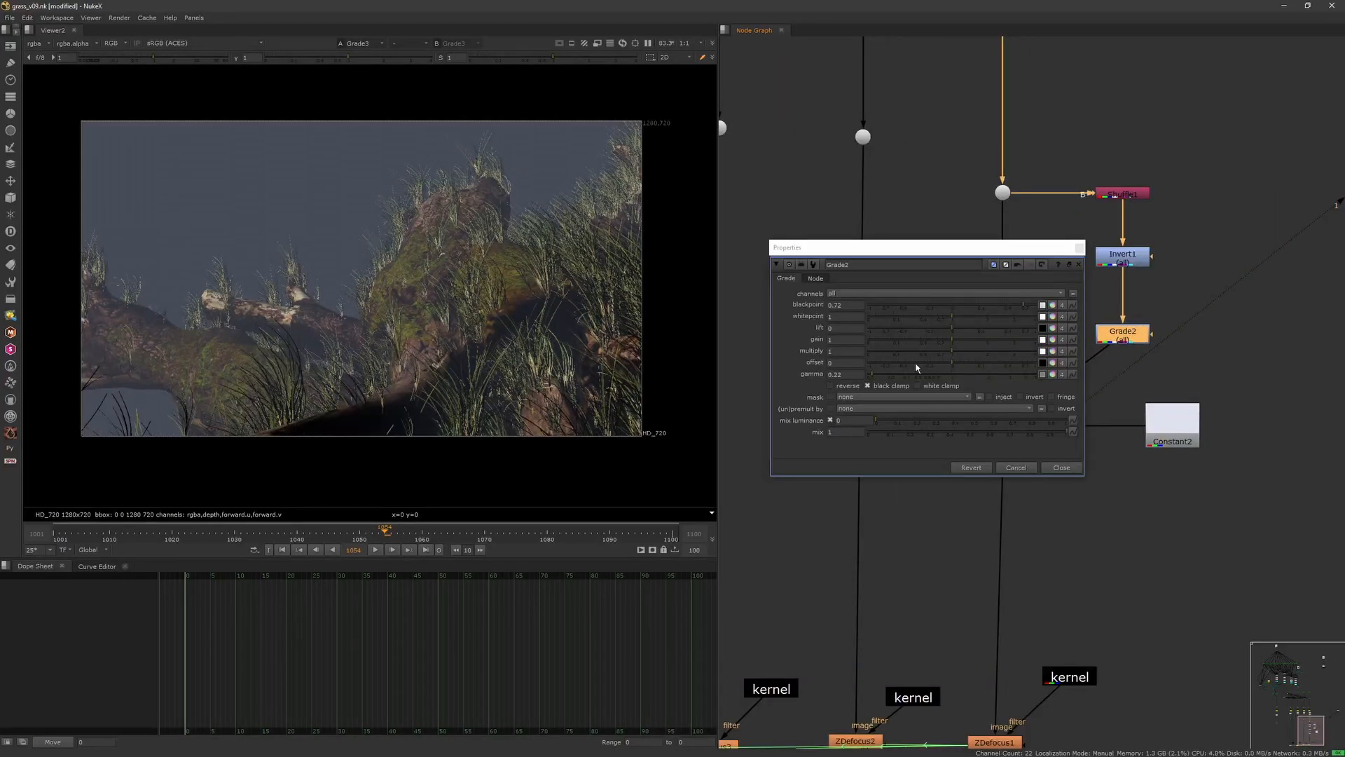
pyautogui.click(903, 376)
pyautogui.moveTo(1023, 305); pyautogui.dragTo(962, 306)
pyautogui.moveTo(901, 376); pyautogui.dragTo(846, 377)
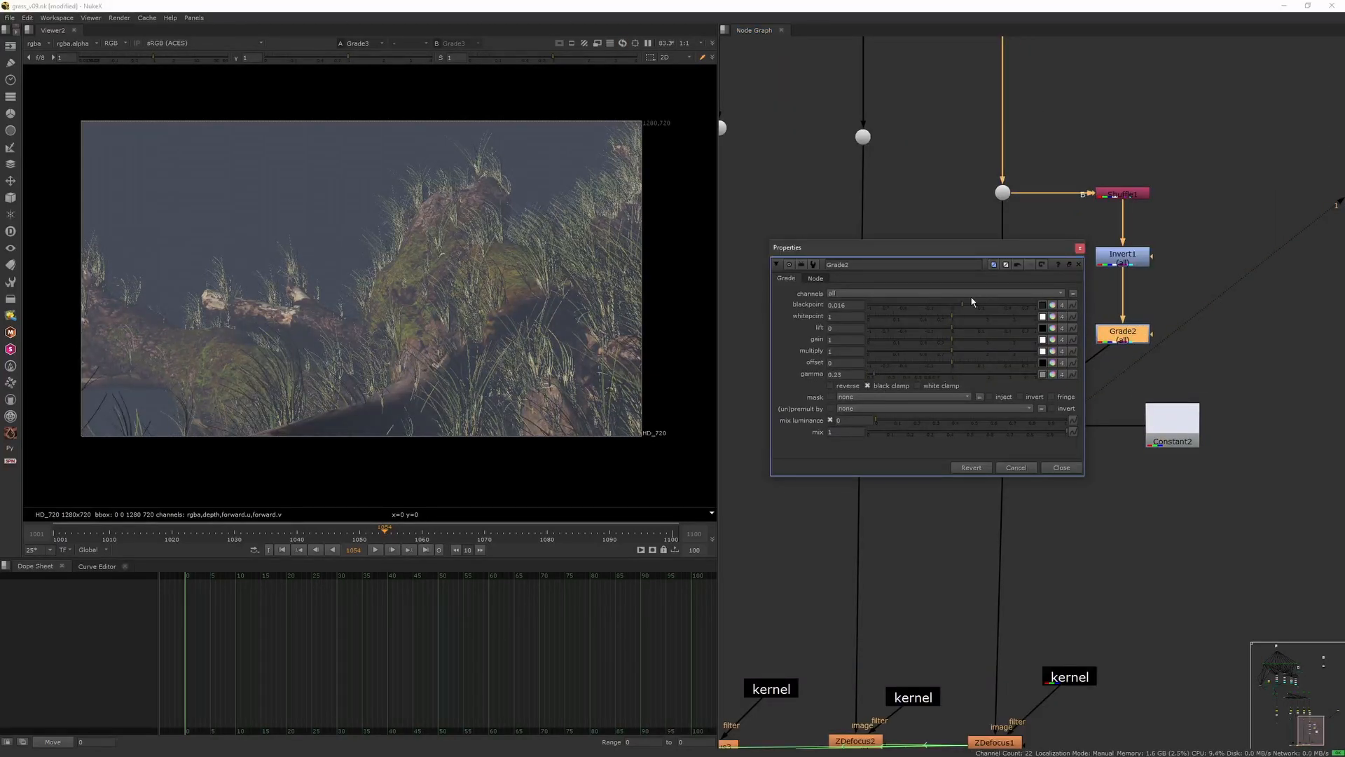
pyautogui.click(1080, 248)
# - Scrub the timeline to frame 1055 and check the shot with the KeyMix haze toggled
pyautogui.scroll(1, 392, 259)
pyautogui.scroll(-2, 438, 244)
pyautogui.scroll(-4, 1058, 266)
pyautogui.scroll(1, 997, 300)
pyautogui.moveTo(996, 298); pyautogui.dragTo(997, 351, button='middle')
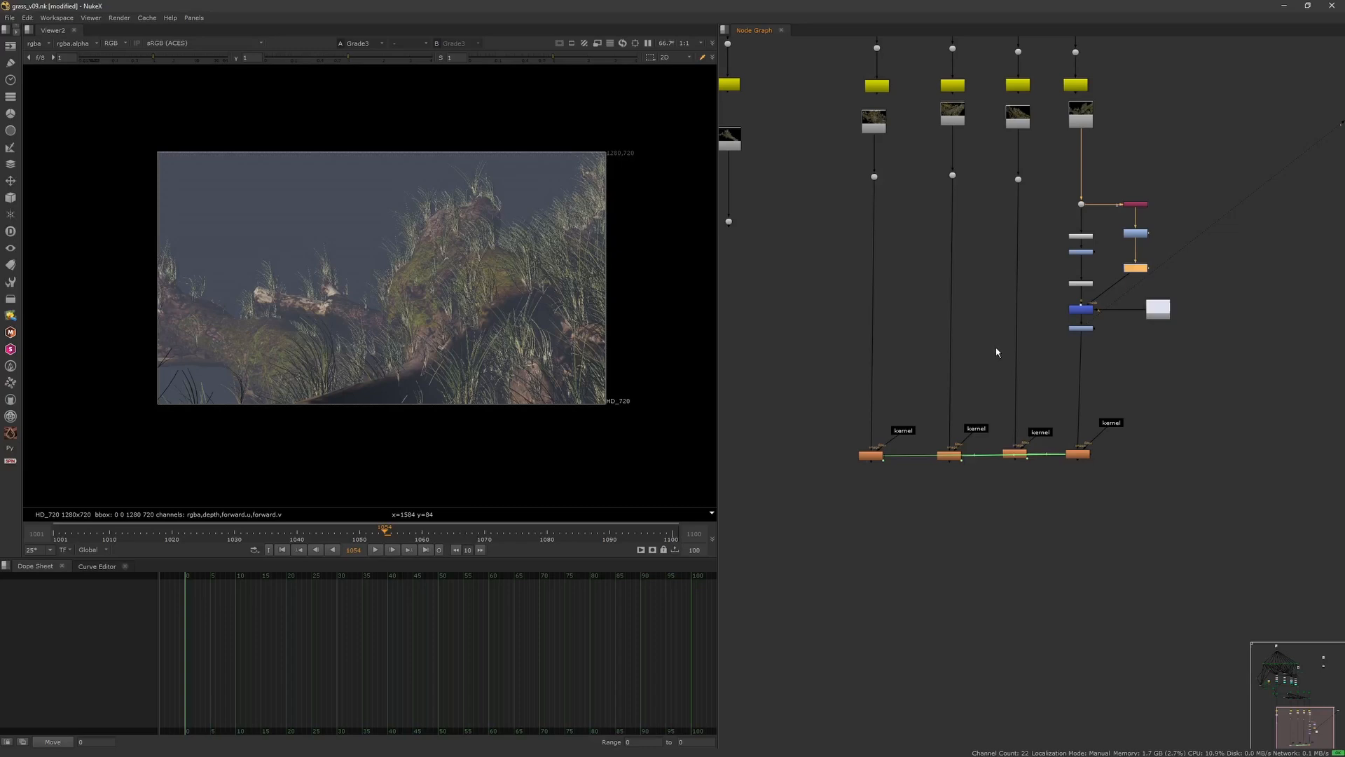
pyautogui.moveTo(378, 532)
pyautogui.mouseDown()
pyautogui.moveTo(178, 538)
pyautogui.moveTo(390, 539)
pyautogui.mouseUp()
pyautogui.scroll(3, 1043, 376)
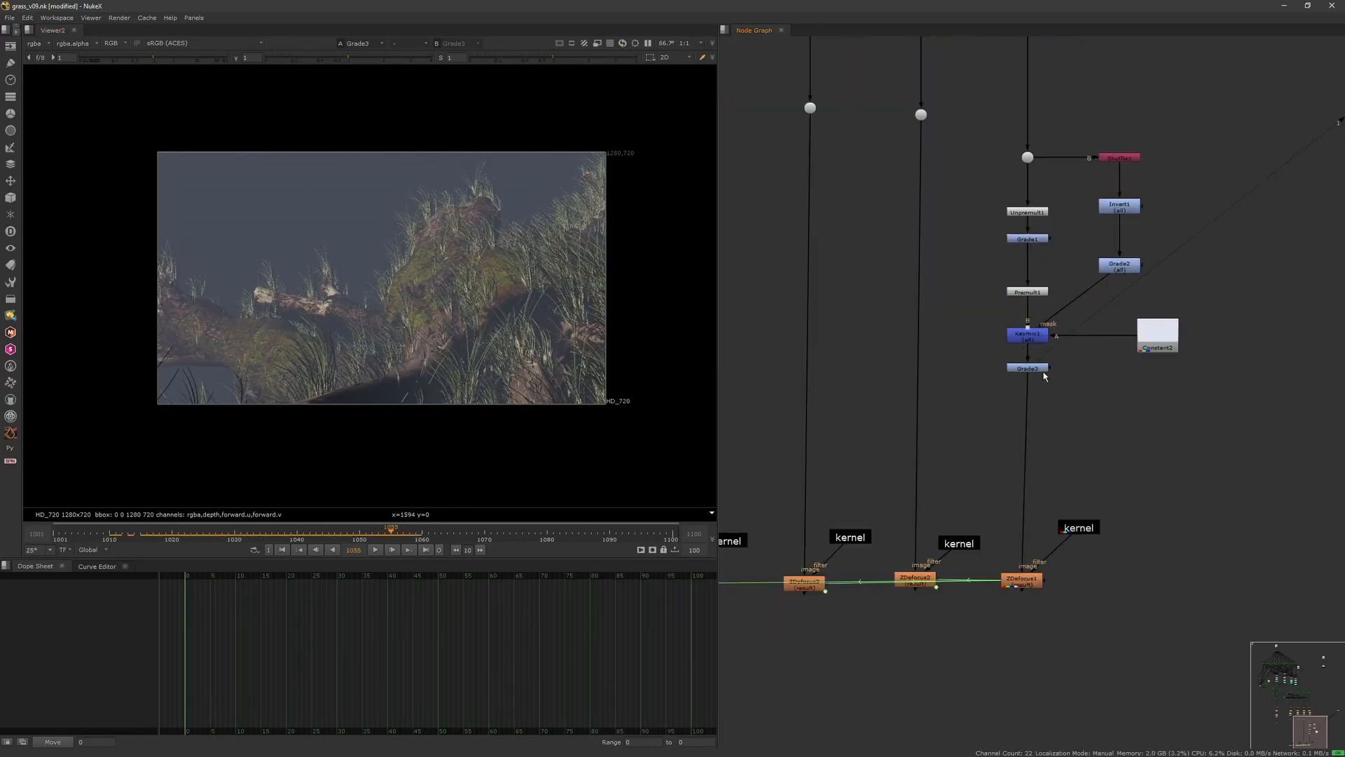
pyautogui.click(1027, 335)
pyautogui.press('d')
# - View Grade2's alpha, raise its blackpoint and close its properties
pyautogui.click(1119, 266)
pyautogui.press('1')
pyautogui.press('a')
pyautogui.moveTo(518, 358); pyautogui.dragTo(532, 376, button='middle')
pyautogui.doubleClick(1119, 265)
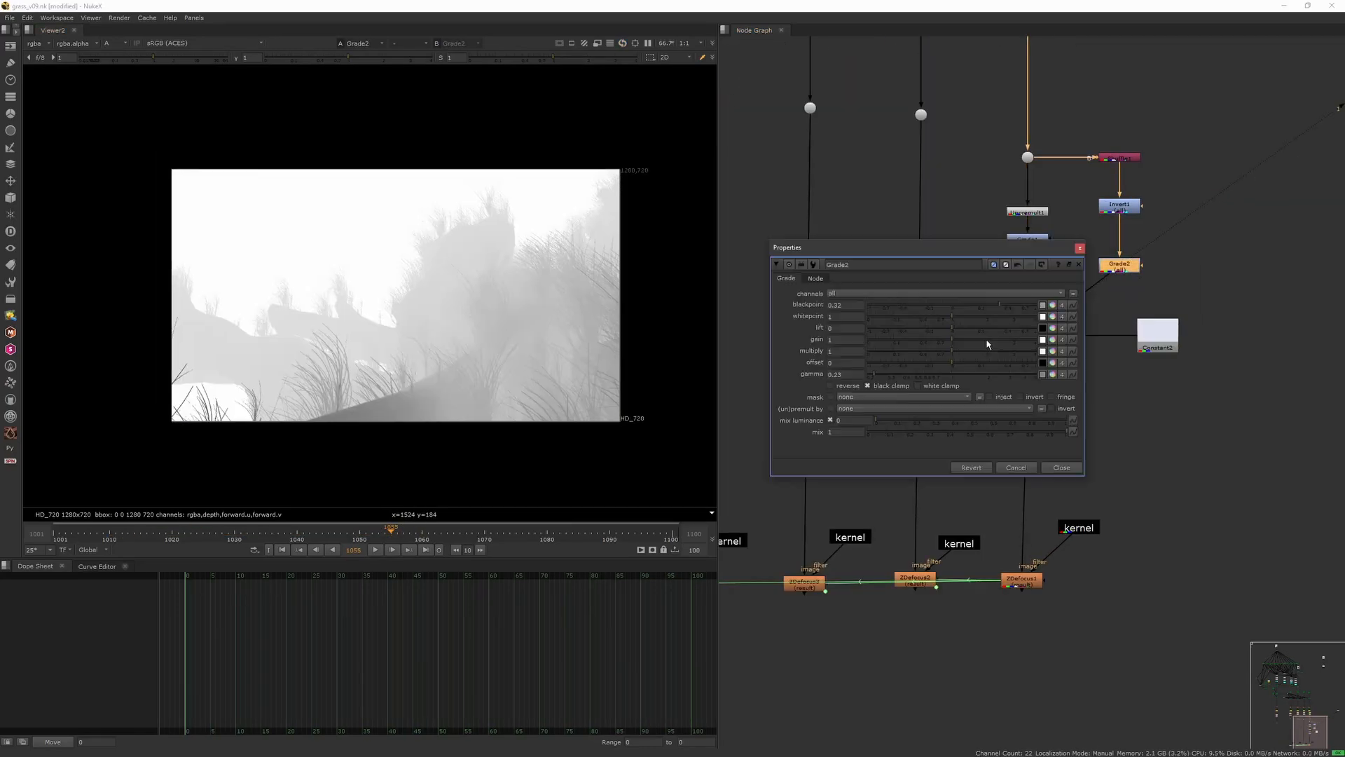
pyautogui.moveTo(1017, 307); pyautogui.dragTo(1026, 306)
pyautogui.click(1080, 248)
# - View the KeyMix in colour and add a Grade below the Constant
pyautogui.click(1028, 335)
pyautogui.press('1')
pyautogui.press('a')
pyautogui.moveTo(434, 329); pyautogui.dragTo(442, 340, button='middle')
pyautogui.scroll(3, 442, 341)
pyautogui.moveTo(1156, 336); pyautogui.dragTo(1164, 320)
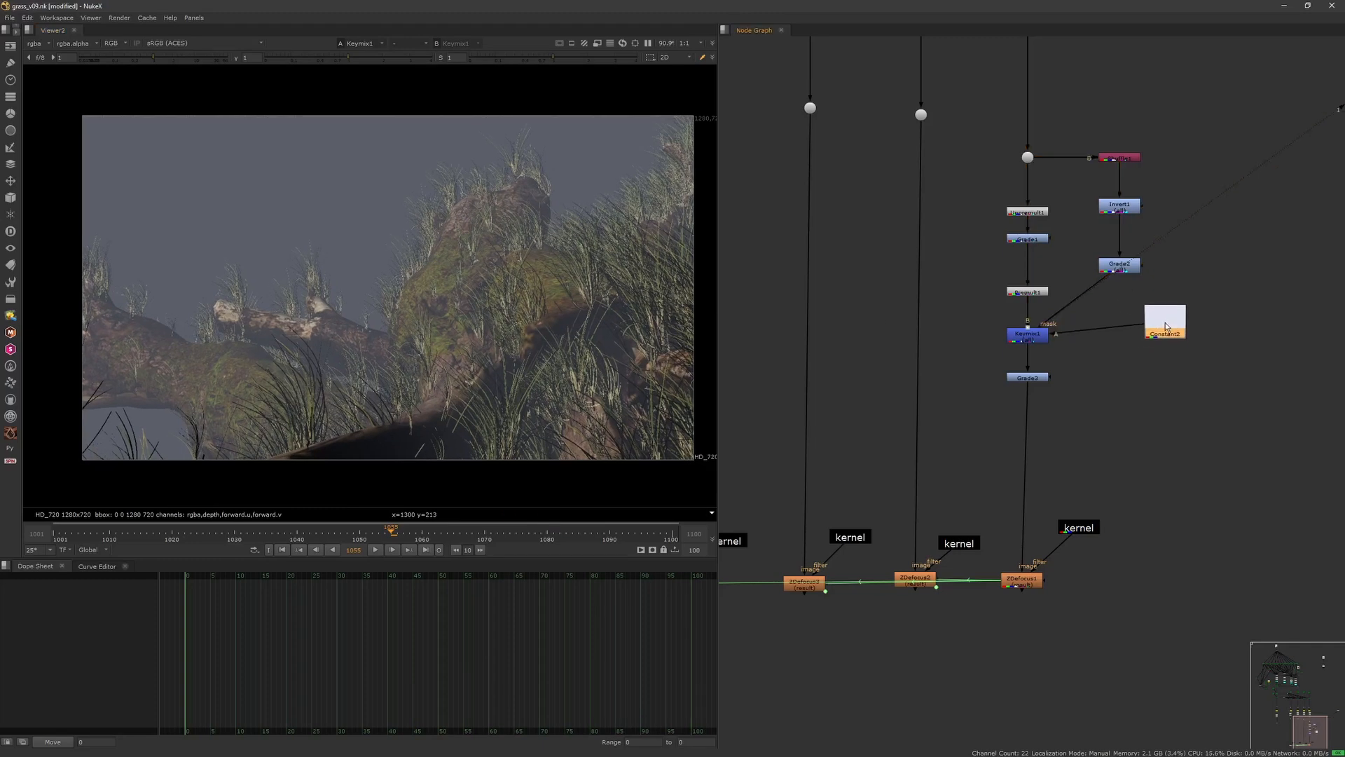
pyautogui.press('g')
# - Set Grade4's gain to about 0.43 and gamma to 1.1, and tint the gain toward olive
pyautogui.moveTo(1001, 358); pyautogui.dragTo(974, 358)
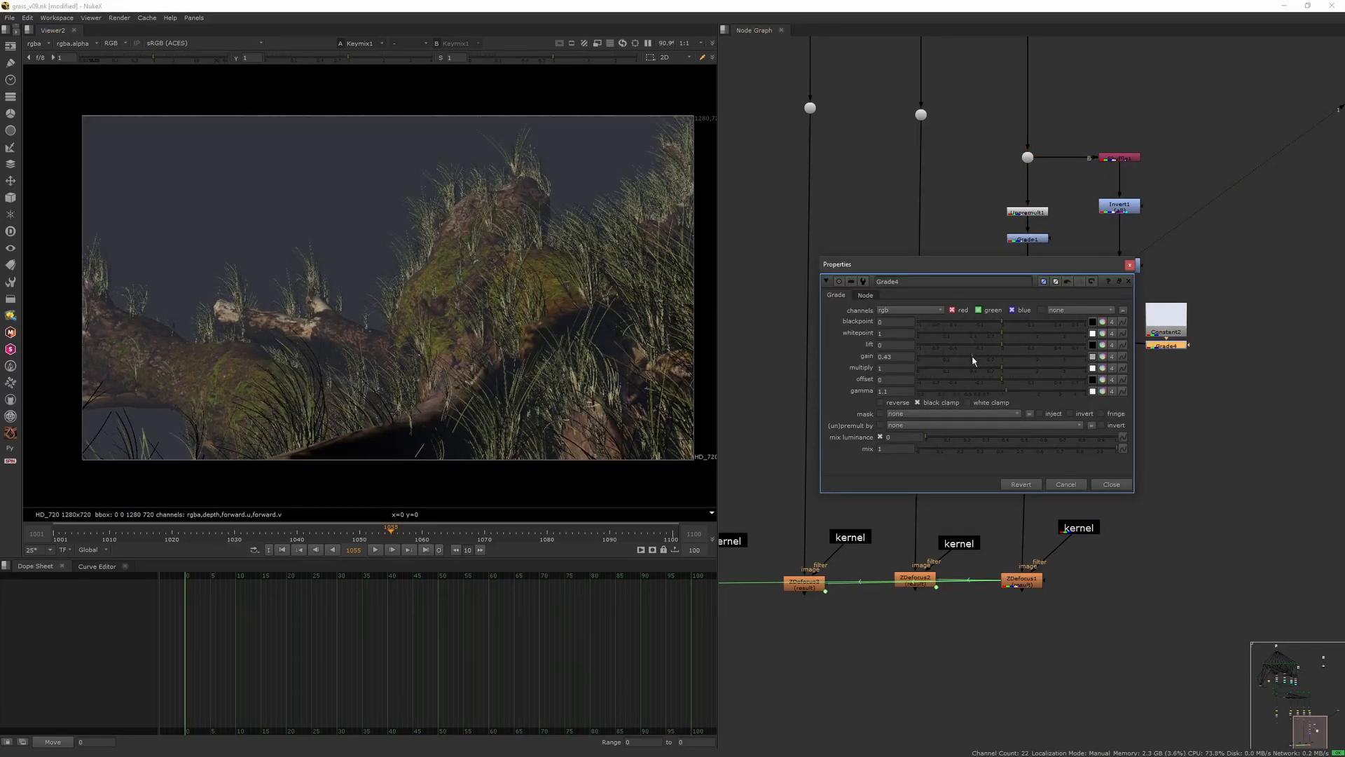
pyautogui.click(1102, 358)
pyautogui.moveTo(1134, 630); pyautogui.dragTo(1149, 616)
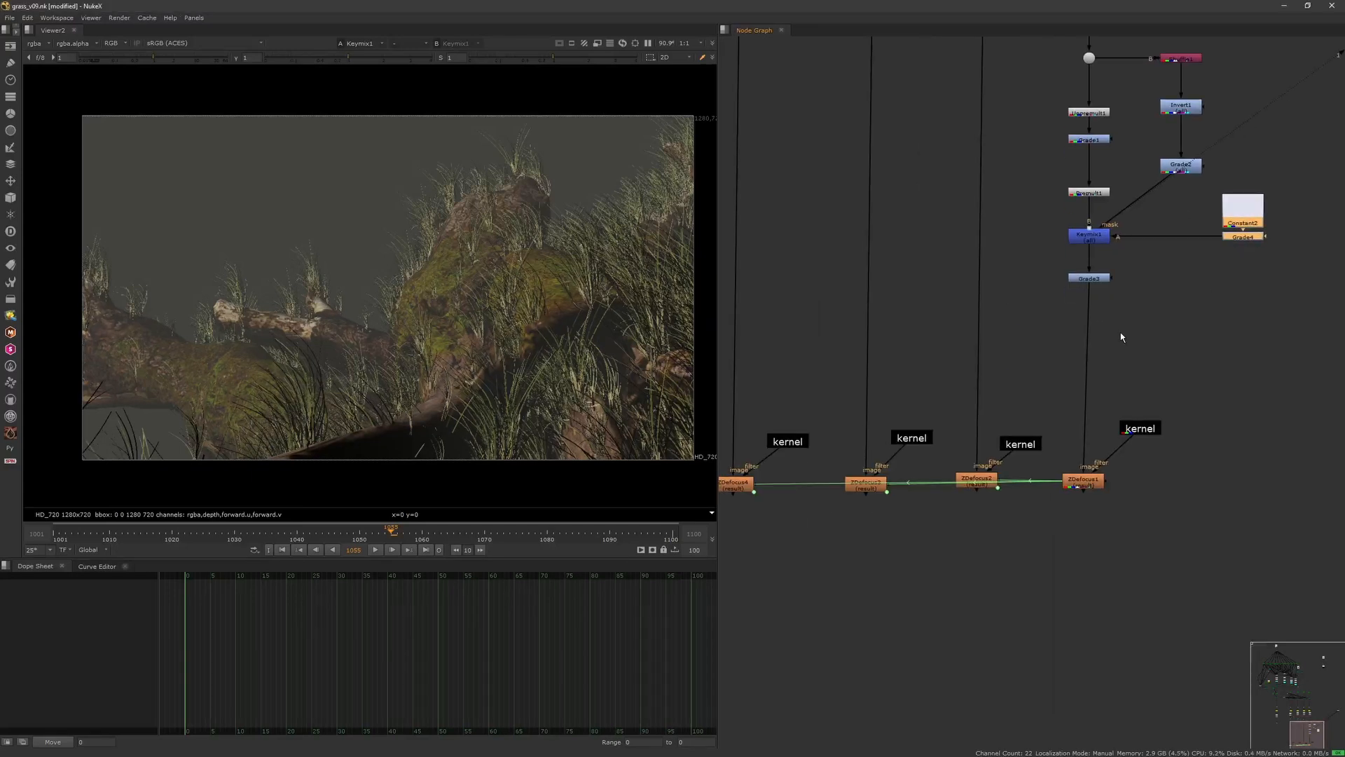
# - Move Read7's dot, haze nodes and ZDefocus1 to the right, clear of the other camera branches
pyautogui.moveTo(1044, 247); pyautogui.dragTo(999, 350, button='middle')
pyautogui.scroll(-3, 999, 351)
pyautogui.moveTo(1114, 300); pyautogui.dragTo(1125, 475)
pyautogui.scroll(3, 1062, 378)
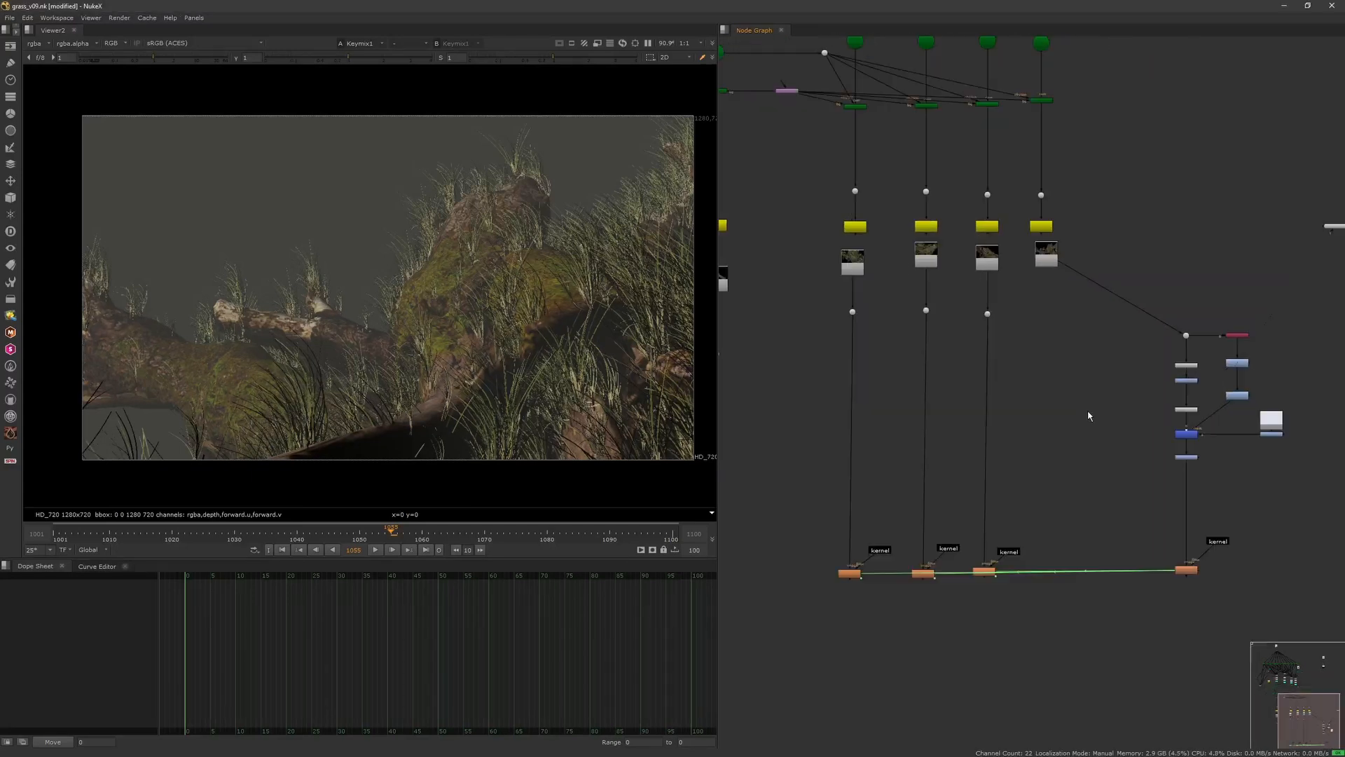
# - Copy Read7's haze nodes into the Read6 branch and view the result through Grade8
pyautogui.moveTo(1090, 414); pyautogui.dragTo(1118, 393, button='middle')
pyautogui.keyDown('ctrl'); pyautogui.moveTo(1143, 279); pyautogui.dragTo(1077, 317); pyautogui.keyUp('ctrl')
pyautogui.moveTo(1154, 418); pyautogui.dragTo(1077, 373, button='middle')
pyautogui.moveTo(1068, 422); pyautogui.dragTo(1249, 248)
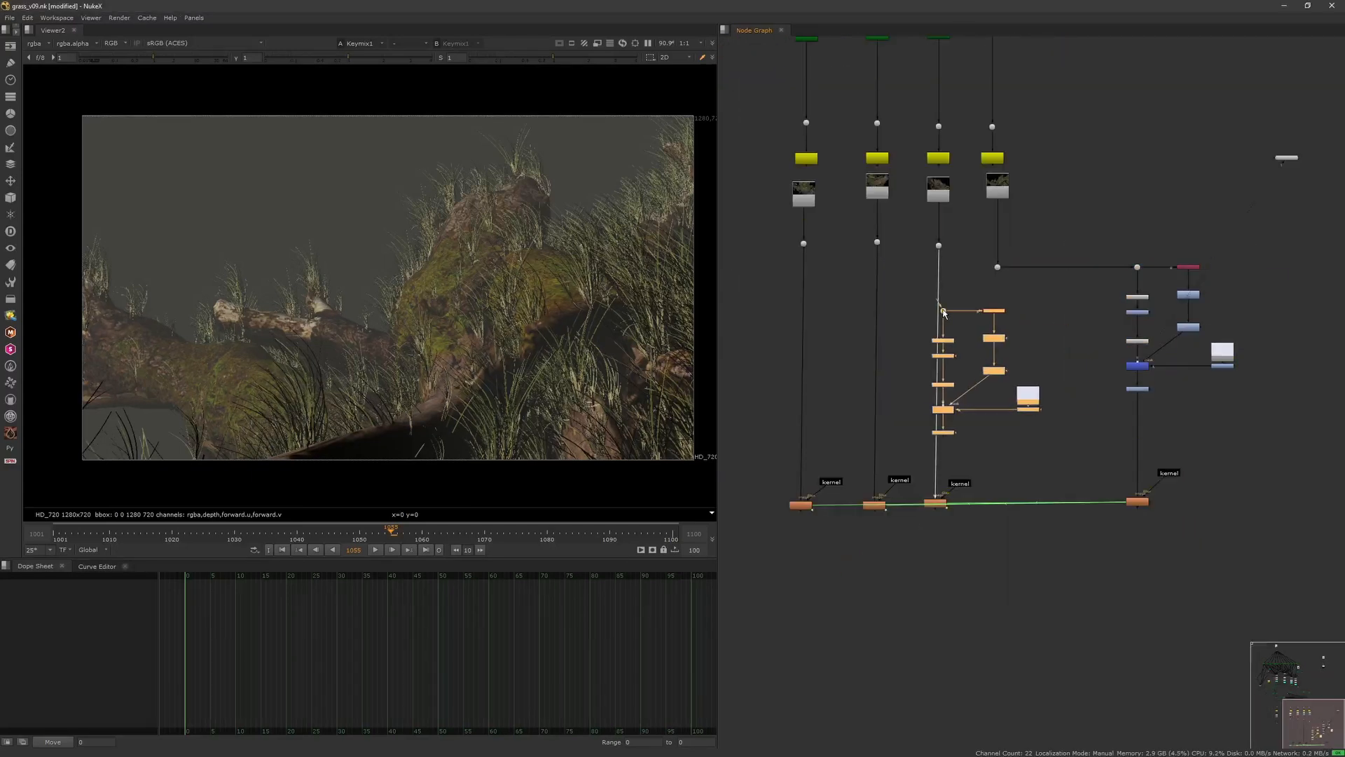
pyautogui.click(942, 505)
pyautogui.press('1')
pyautogui.scroll(-3, 1017, 341)
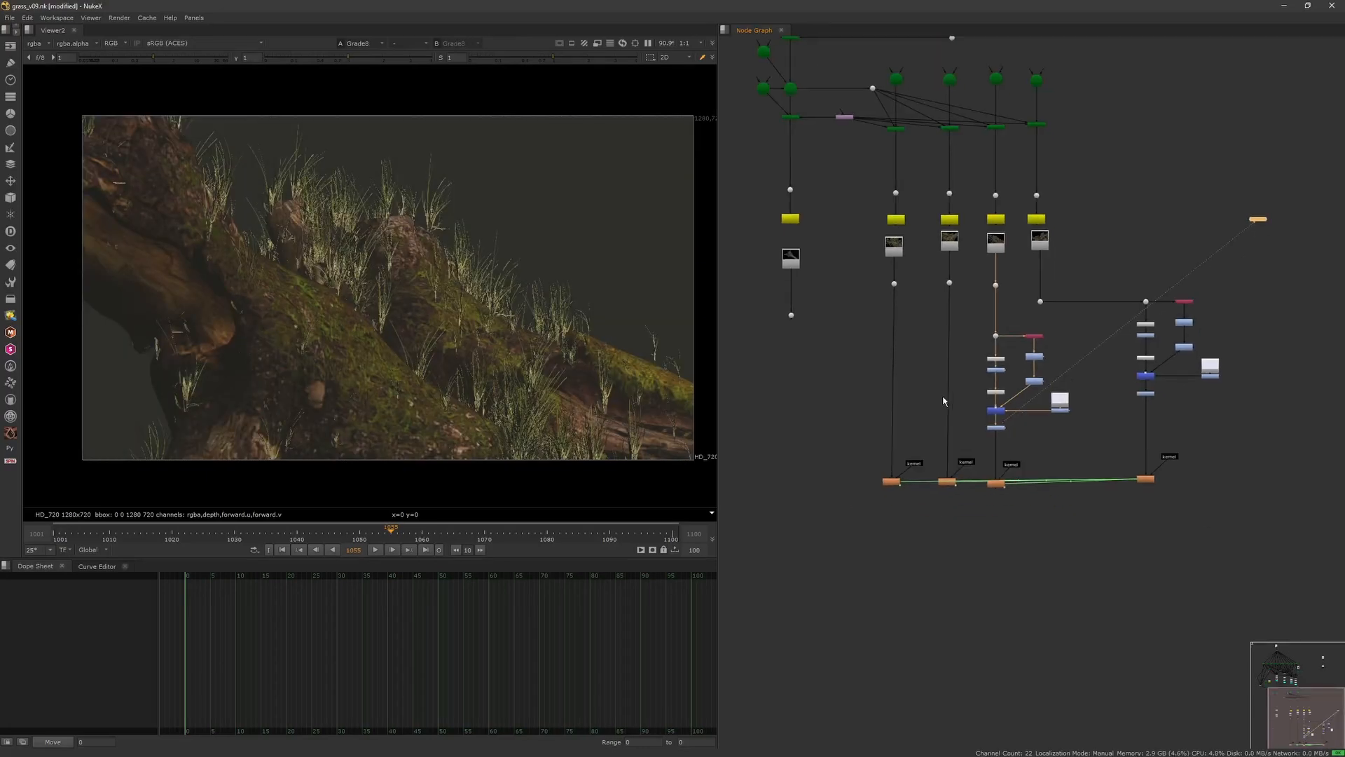
# - Space the Read4 to Read7 camera branches evenly apart to make room for the haze nodes
pyautogui.moveTo(914, 323); pyautogui.dragTo(1031, 488)
pyautogui.moveTo(1181, 228); pyautogui.dragTo(1021, 489)
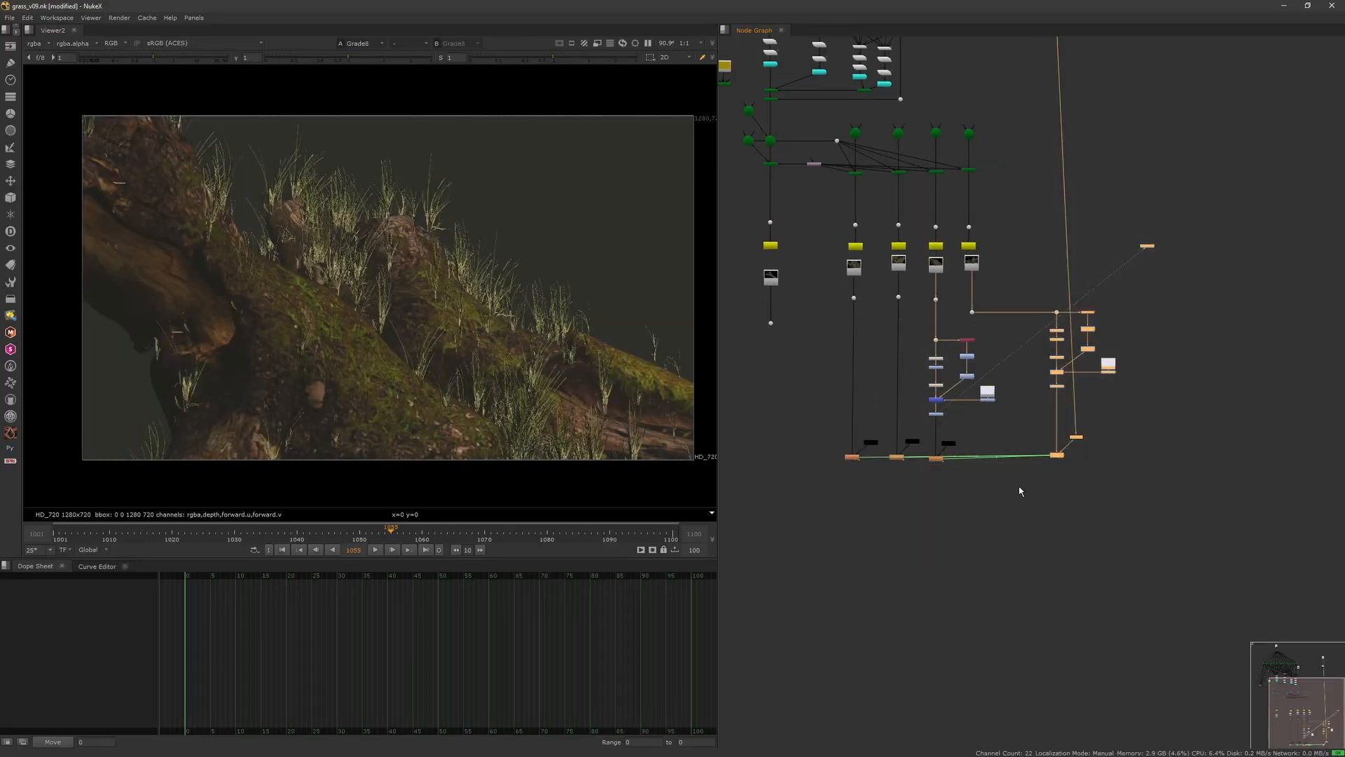
pyautogui.keyDown('shift'); pyautogui.moveTo(1026, 335); pyautogui.dragTo(952, 103); pyautogui.keyUp('shift')
pyautogui.moveTo(969, 134); pyautogui.dragTo(1078, 136)
pyautogui.moveTo(1034, 108)
pyautogui.mouseDown()
pyautogui.moveTo(940, 511)
pyautogui.moveTo(923, 510)
pyautogui.mouseUp()
pyautogui.moveTo(988, 393); pyautogui.dragTo(1067, 391)
pyautogui.moveTo(1123, 111); pyautogui.dragTo(1051, 289)
pyautogui.moveTo(1079, 265); pyautogui.dragTo(1165, 264)
pyautogui.moveTo(1028, 238); pyautogui.dragTo(1063, 238, button='middle')
pyautogui.scroll(-2, 1062, 238)
pyautogui.moveTo(1246, 131); pyautogui.dragTo(931, 464)
pyautogui.moveTo(941, 263); pyautogui.dragTo(1019, 263)
pyautogui.click(1027, 119)
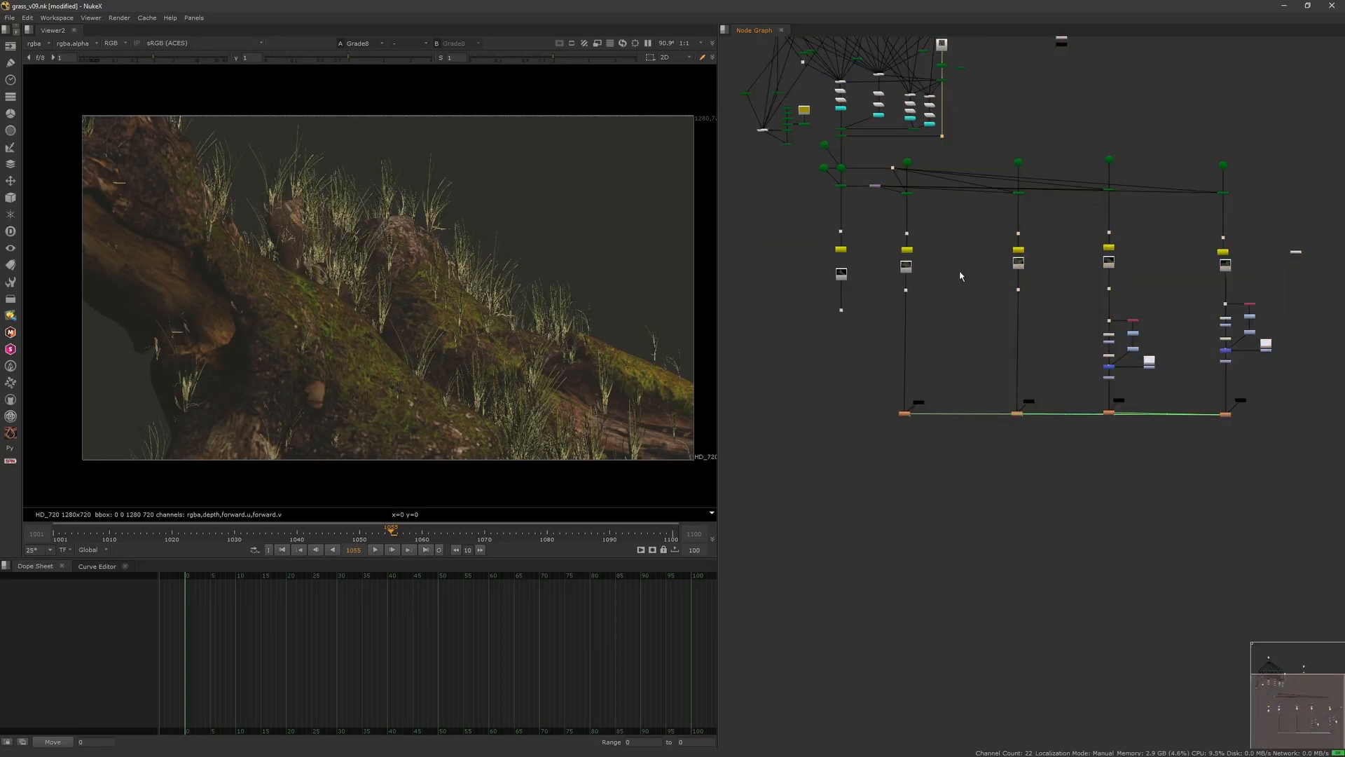
# - Paste the haze nodes into the Read5 branch, view Grade12 and adjust the haze mask's Grade9
pyautogui.moveTo(961, 276); pyautogui.dragTo(865, 270, button='middle')
pyautogui.click(922, 284)
pyautogui.hotkey('ctrl', 'v')
pyautogui.moveTo(953, 343); pyautogui.dragTo(953, 343)
pyautogui.press('1')
pyautogui.moveTo(944, 326); pyautogui.dragTo(1014, 326, button='middle')
pyautogui.scroll(5, 1015, 326)
pyautogui.doubleClick(1022, 326)
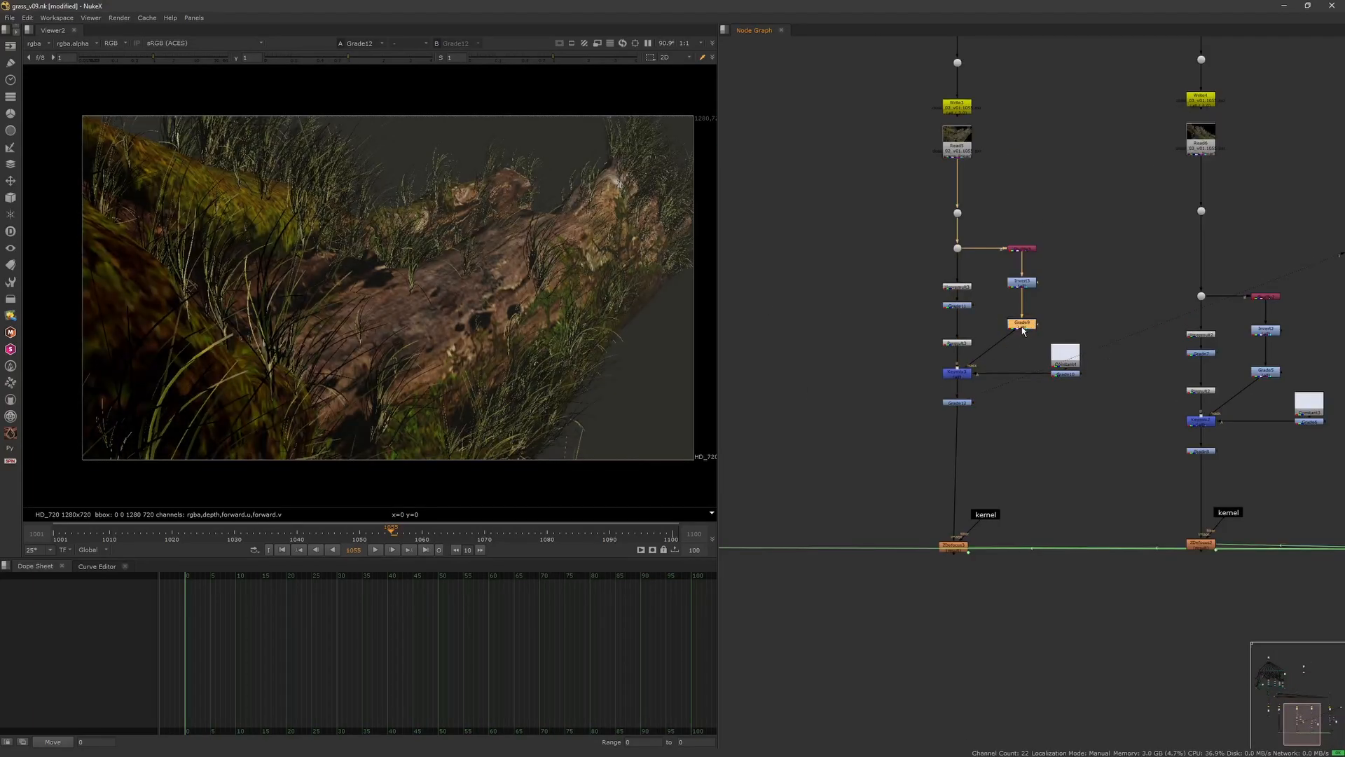
pyautogui.moveTo(935, 300); pyautogui.dragTo(923, 302)
pyautogui.click(991, 243)
pyautogui.click(1063, 260)
# - Insert the haze nodes into the Read4 branch, view Grade16 and open the haze mask's Grade
pyautogui.scroll(-4, 1063, 260)
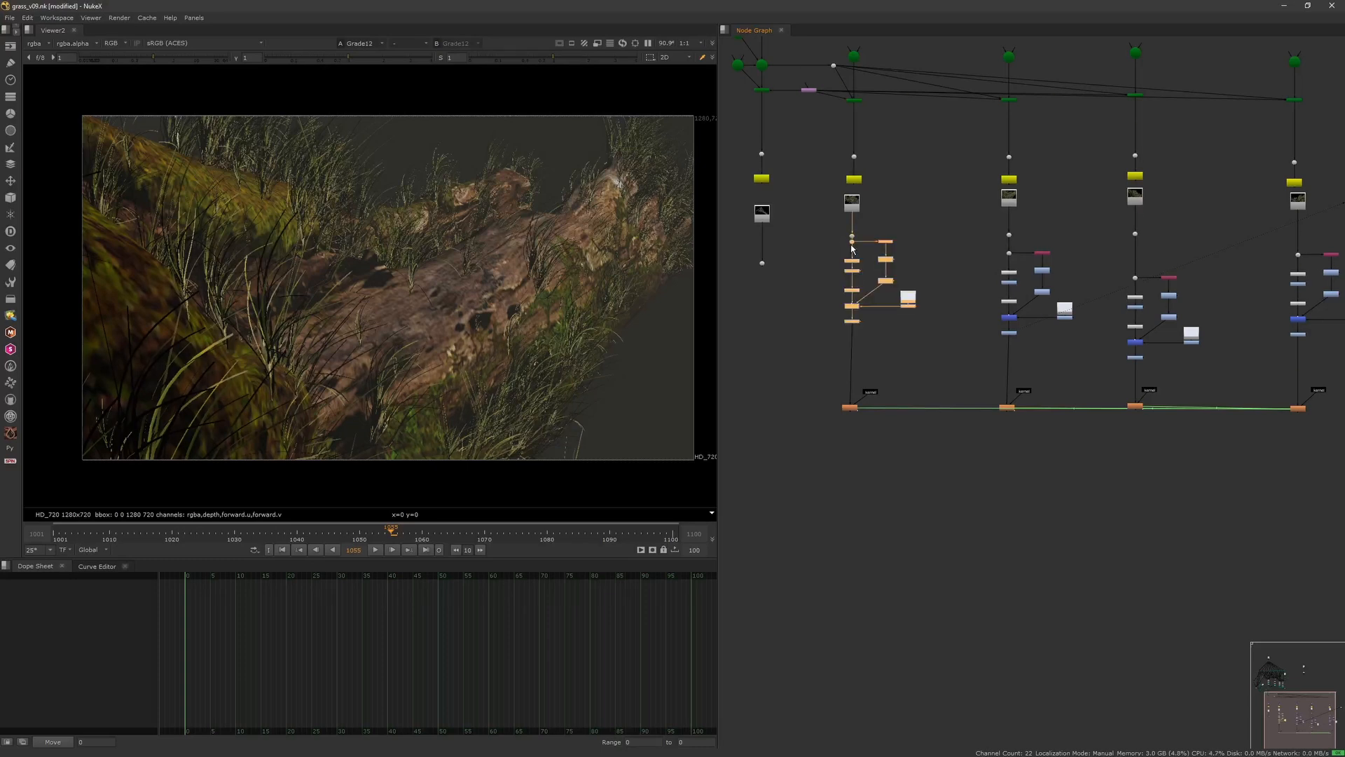
pyautogui.moveTo(852, 246); pyautogui.dragTo(852, 262)
pyautogui.click(854, 337)
pyautogui.press('1')
pyautogui.doubleClick(885, 298)
pyautogui.click(1041, 293)
pyautogui.moveTo(1042, 298); pyautogui.dragTo(929, 281, button='middle')
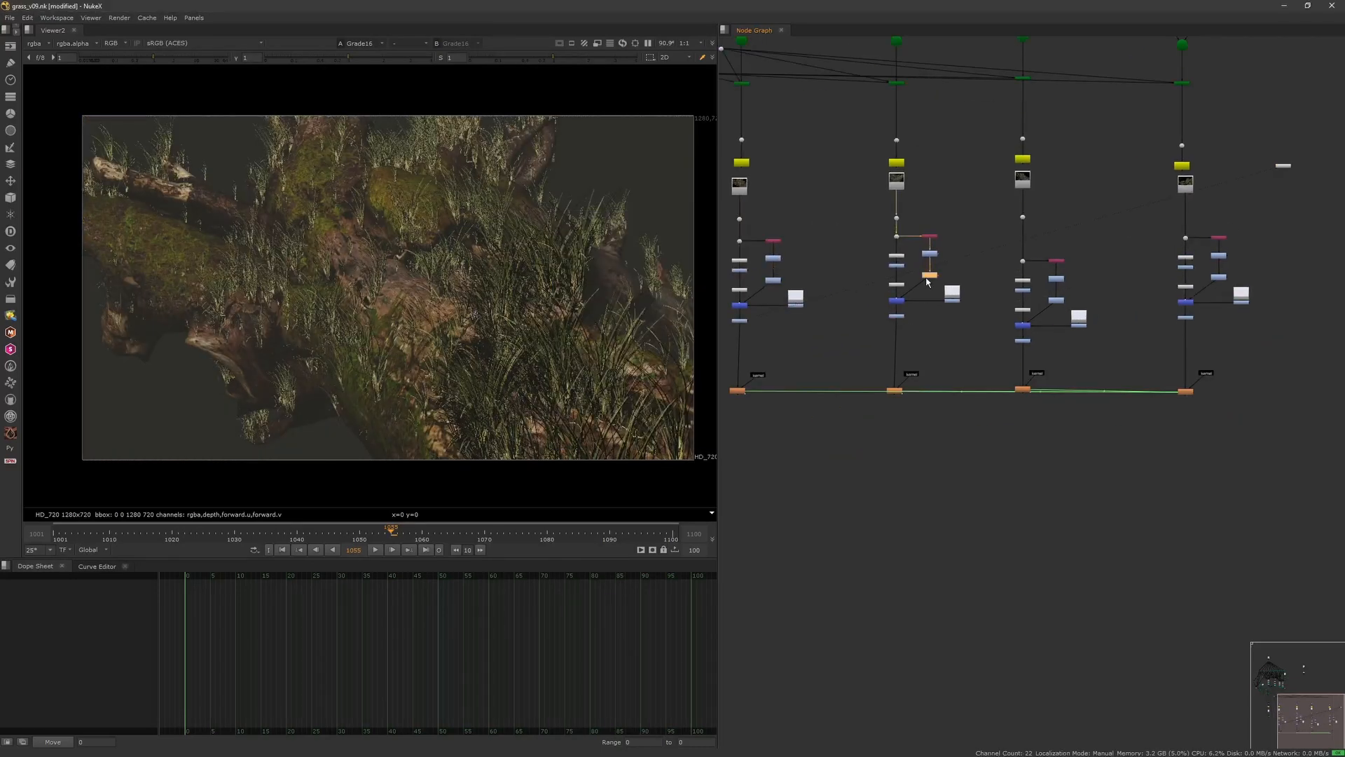
# - Place the Read6 and Read7 haze mask Grades directly under their Invert nodes and view Grade3
pyautogui.click(1060, 284)
pyautogui.press('1')
pyautogui.moveTo(1154, 342); pyautogui.dragTo(1206, 305)
pyautogui.press('1')
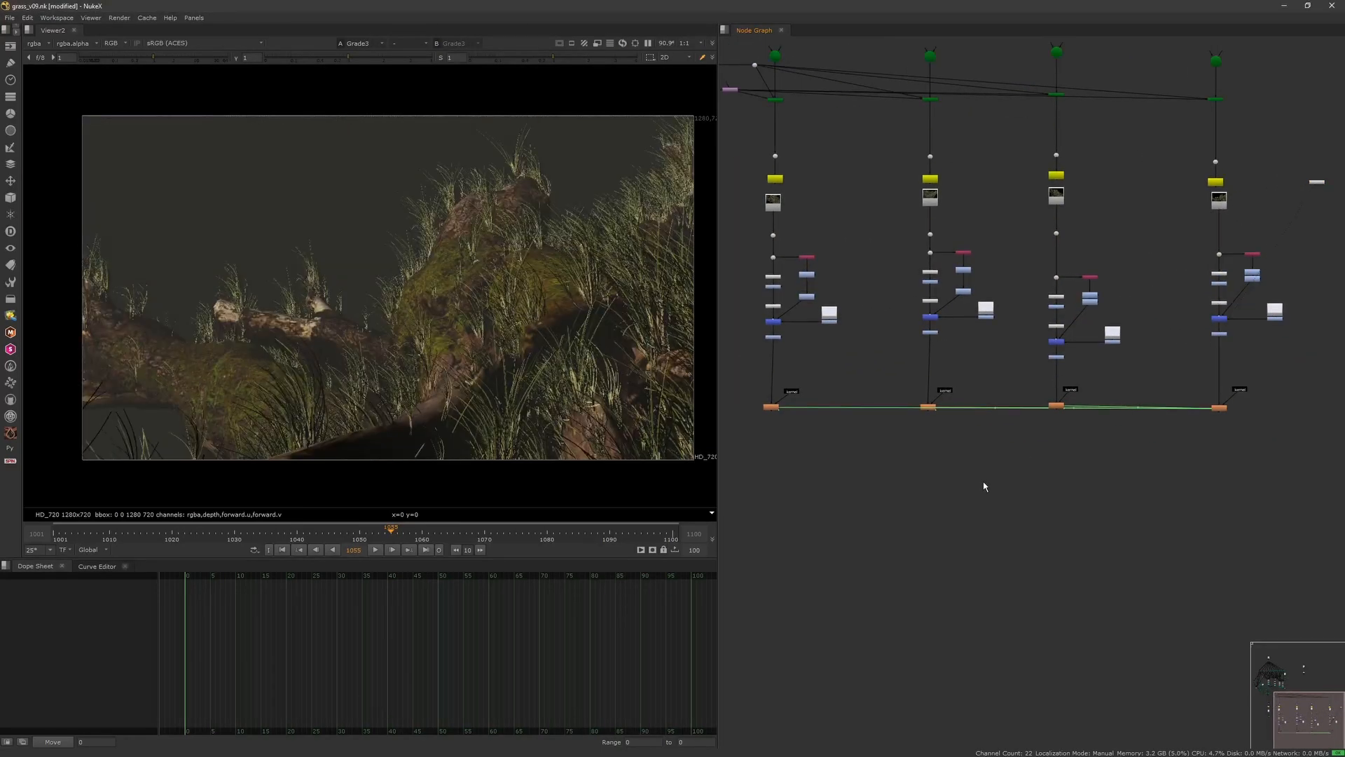
# - View the Read4 branch through ZDefocus4 at the first frame, 1001
pyautogui.moveTo(985, 486); pyautogui.dragTo(1108, 616, button='middle')
pyautogui.scroll(1, 1109, 617)
pyautogui.moveTo(795, 564); pyautogui.dragTo(856, 503)
pyautogui.press('1')
pyautogui.click(282, 551)
pyautogui.scroll(3, 787, 553)
pyautogui.scroll(-3, 872, 463)
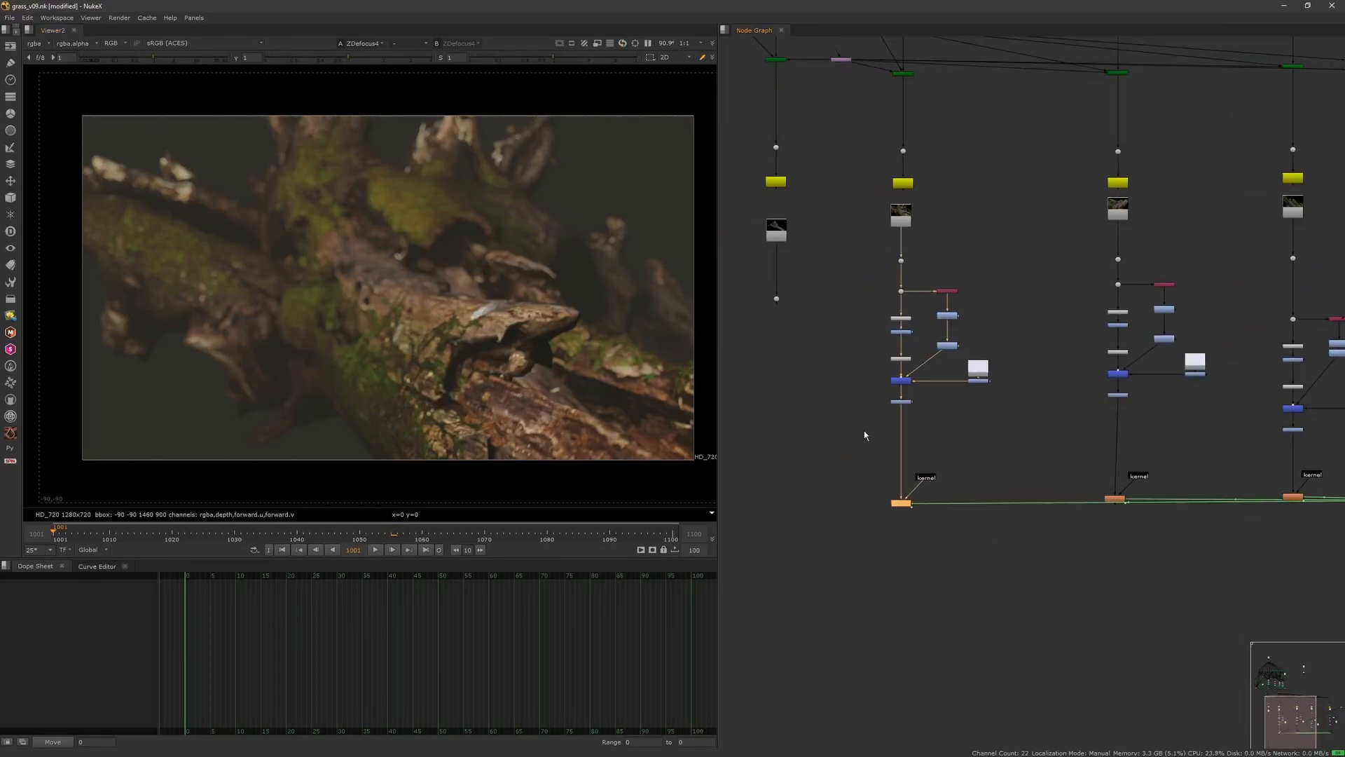
# - Add a LensDistortion above ZDefocus4 and slightly raise its first denominator value
pyautogui.scroll(2, 864, 430)
pyautogui.click(915, 446)
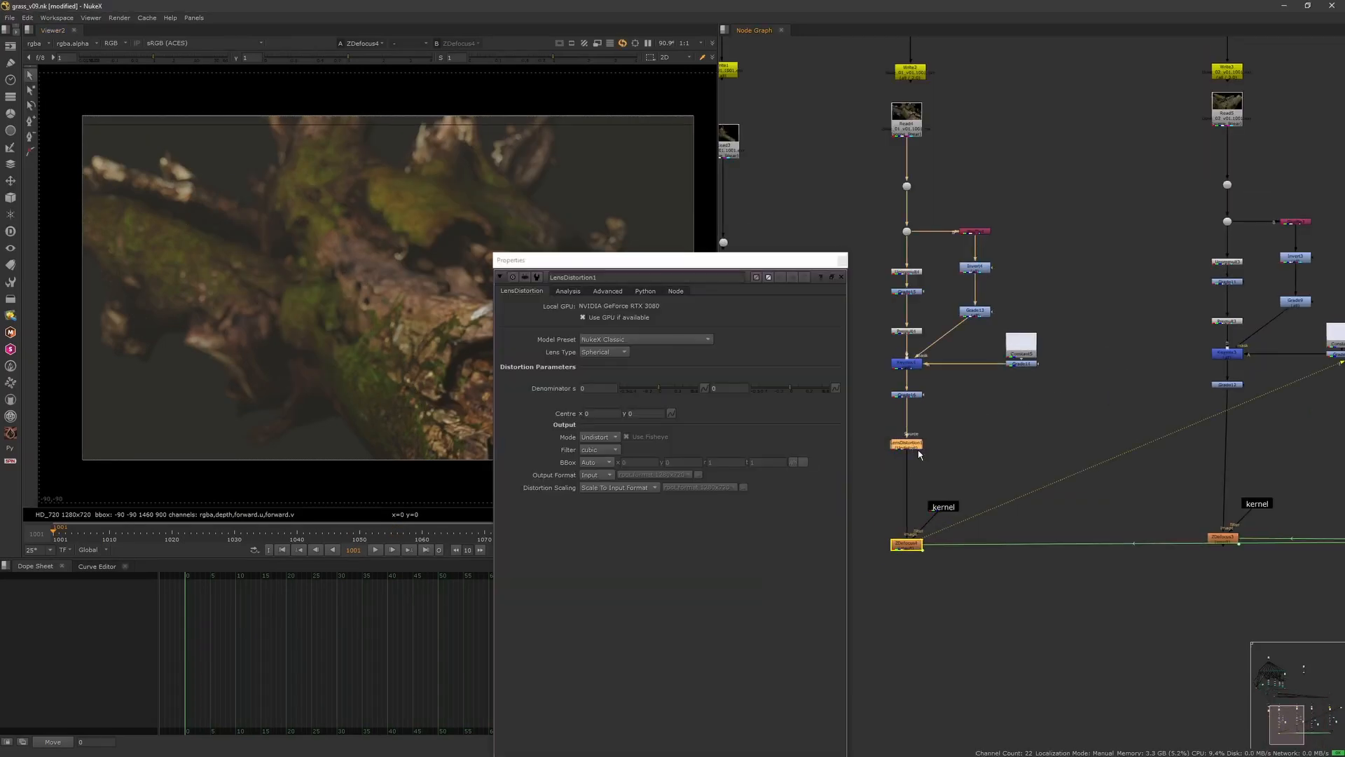
pyautogui.press('1')
pyautogui.moveTo(660, 390); pyautogui.dragTo(662, 390)
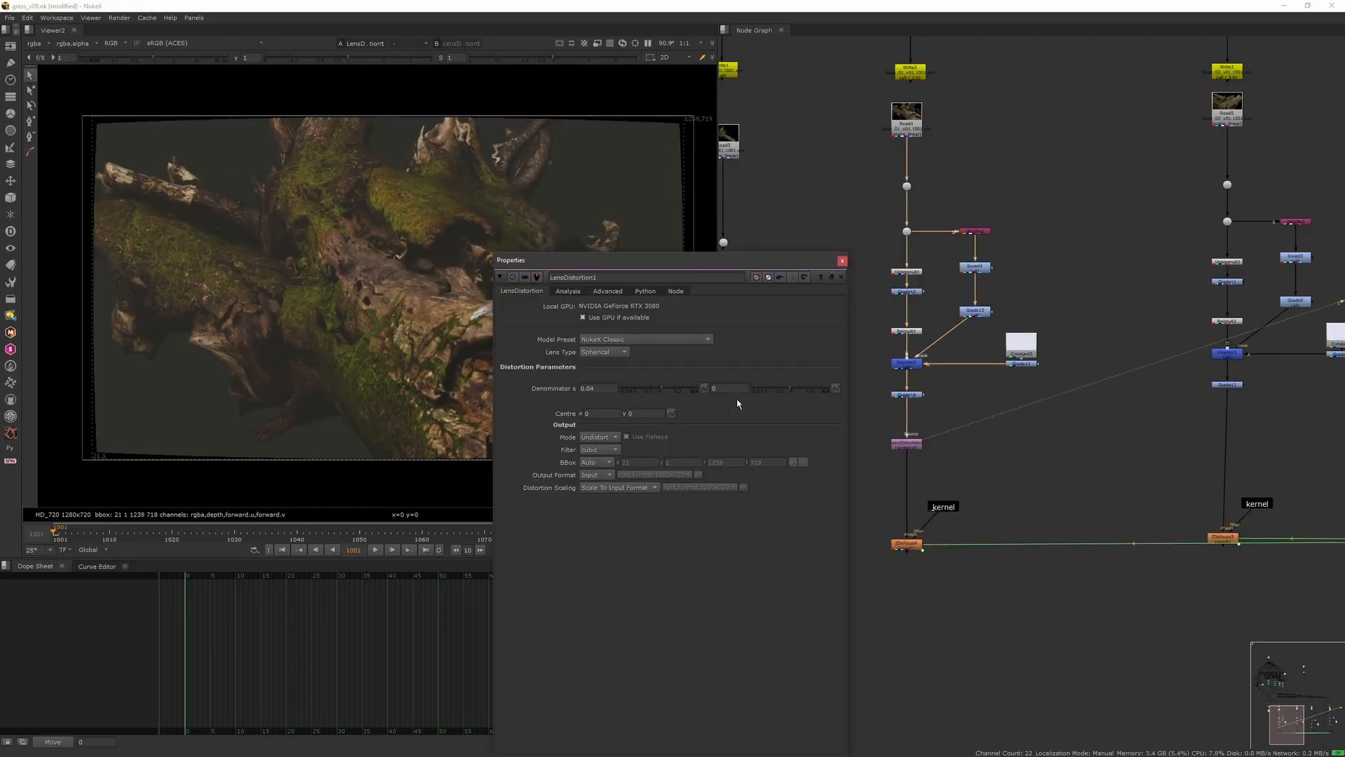
pyautogui.moveTo(790, 389); pyautogui.dragTo(789, 390)
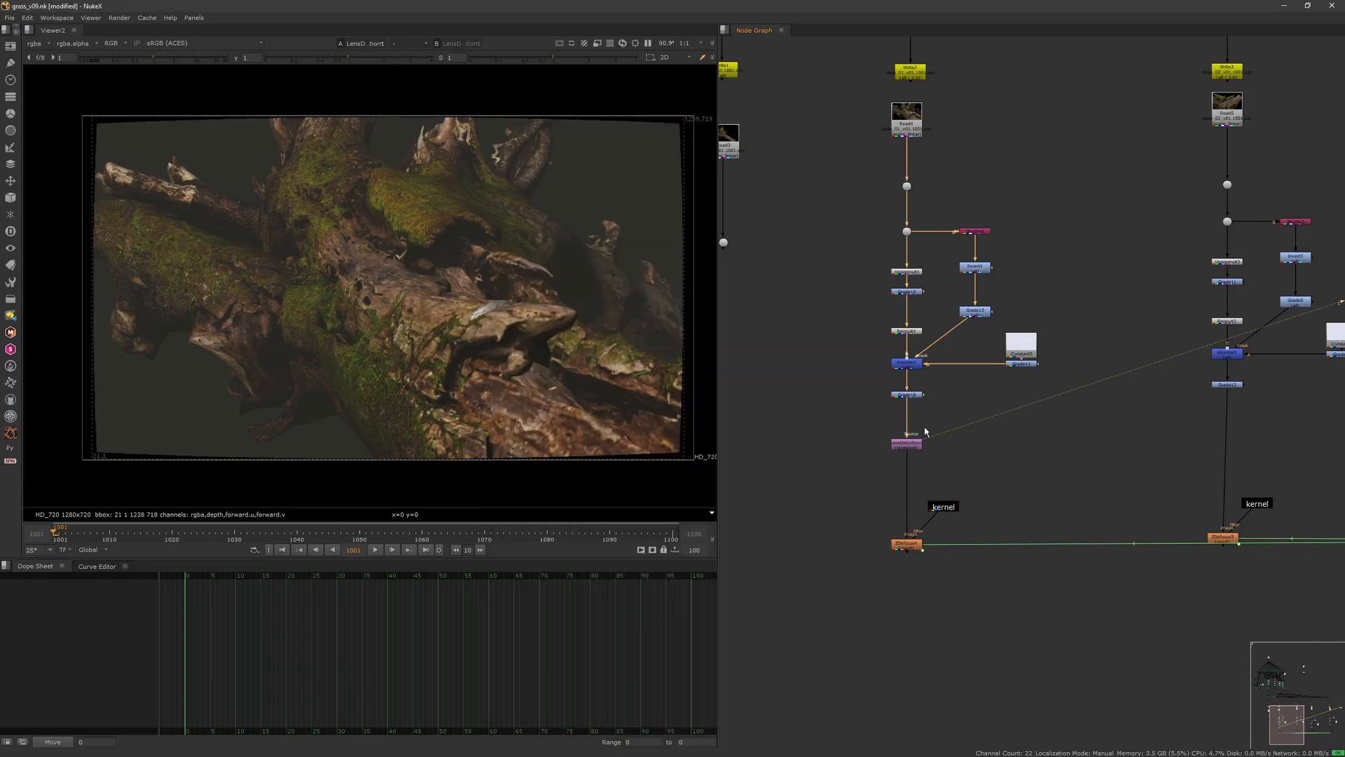
# - Add a Transform that scales the distorted picture past the frame edges, and copy both nodes into the other three branches
pyautogui.press('t')
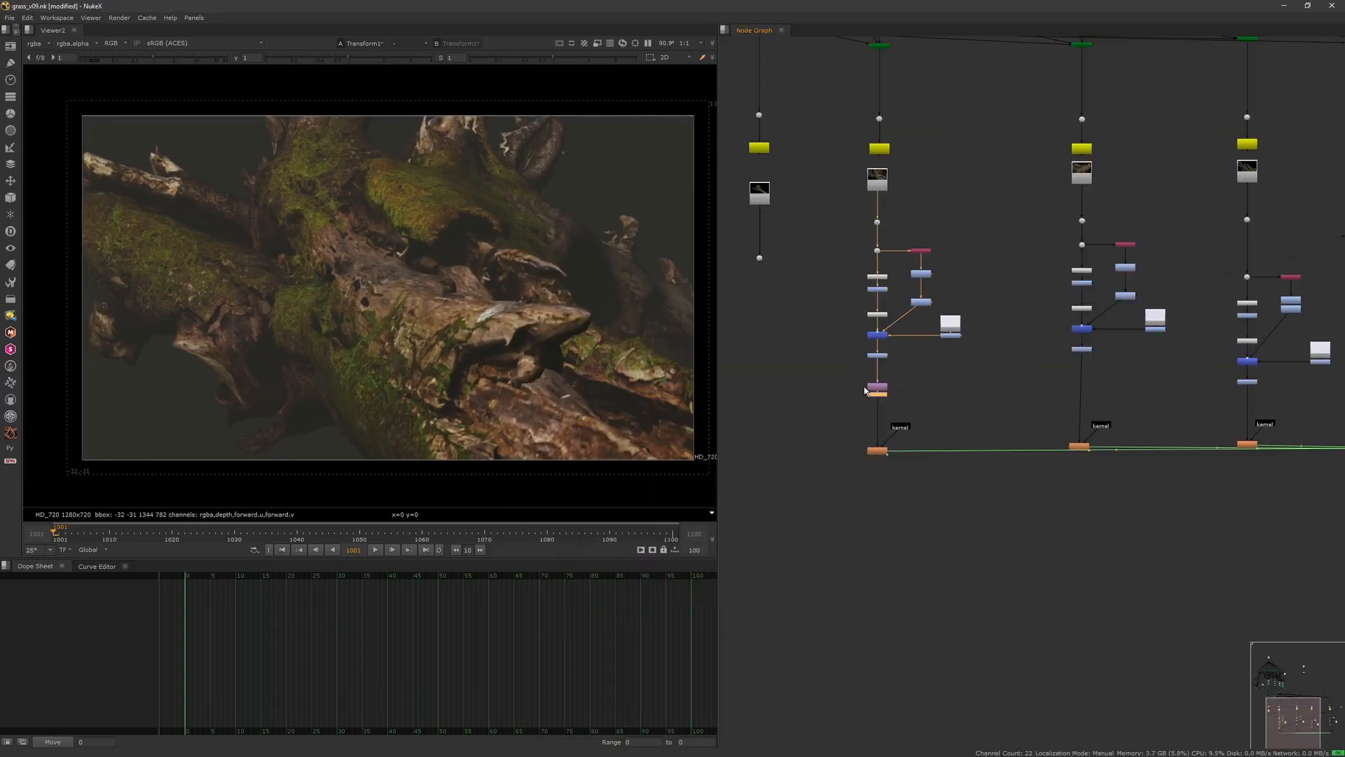
pyautogui.scroll(-1, 866, 391)
pyautogui.moveTo(866, 390); pyautogui.dragTo(1044, 364)
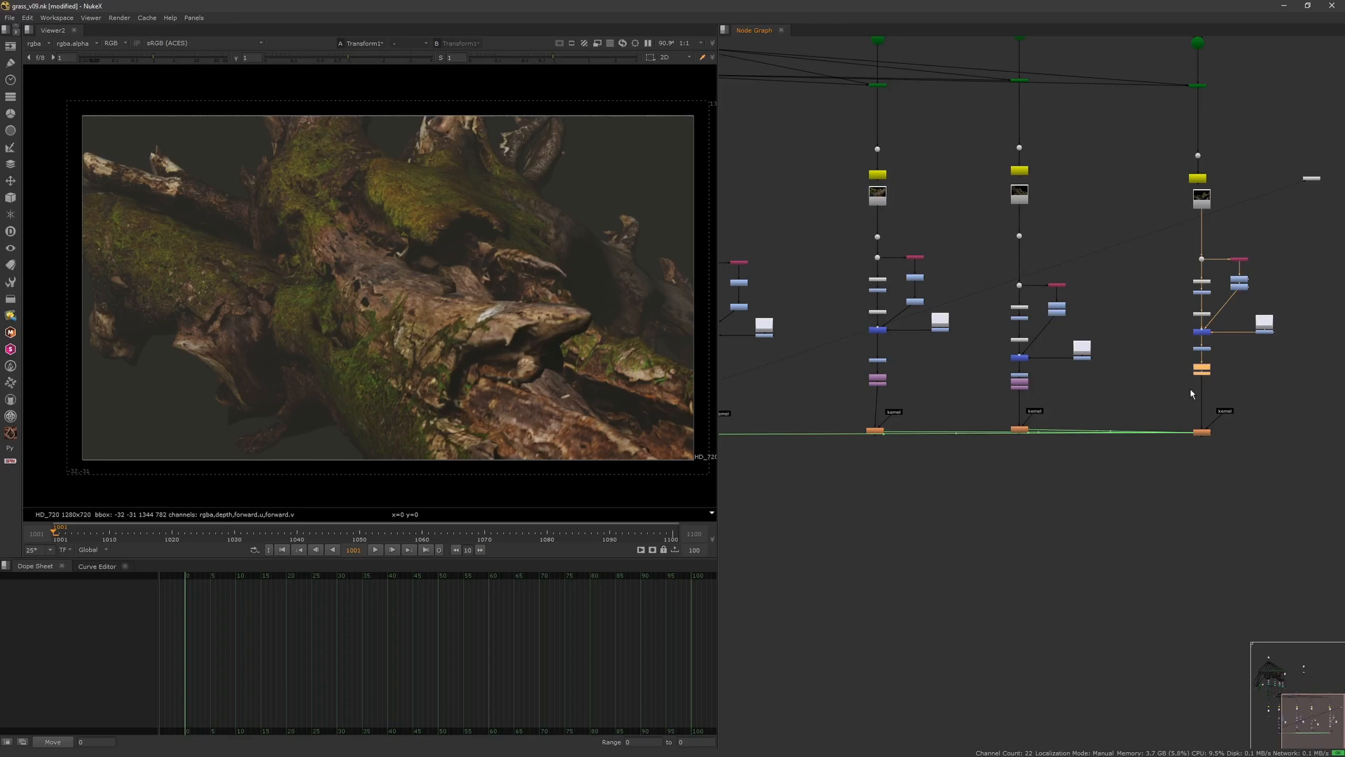
pyautogui.scroll(-4, 1190, 394)
# - Compare the Read4 branch at ZDefocus4 with the undistorted result at Grade16
pyautogui.click(940, 403)
pyautogui.press('1')
pyautogui.scroll(7, 946, 390)
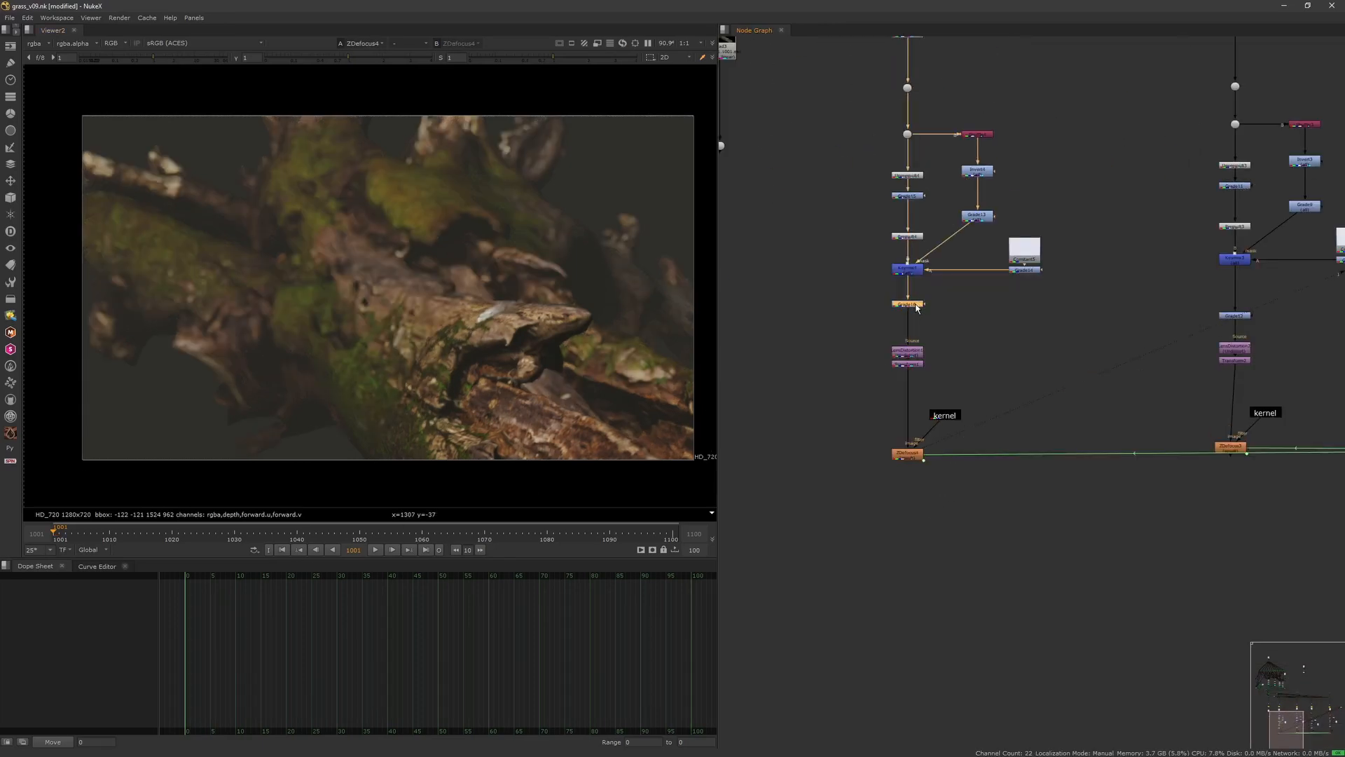
pyautogui.doubleClick(916, 307)
pyautogui.press('Escape')
pyautogui.press('1')
pyautogui.moveTo(922, 353); pyautogui.dragTo(948, 308, button='middle')
pyautogui.scroll(-1, 948, 308)
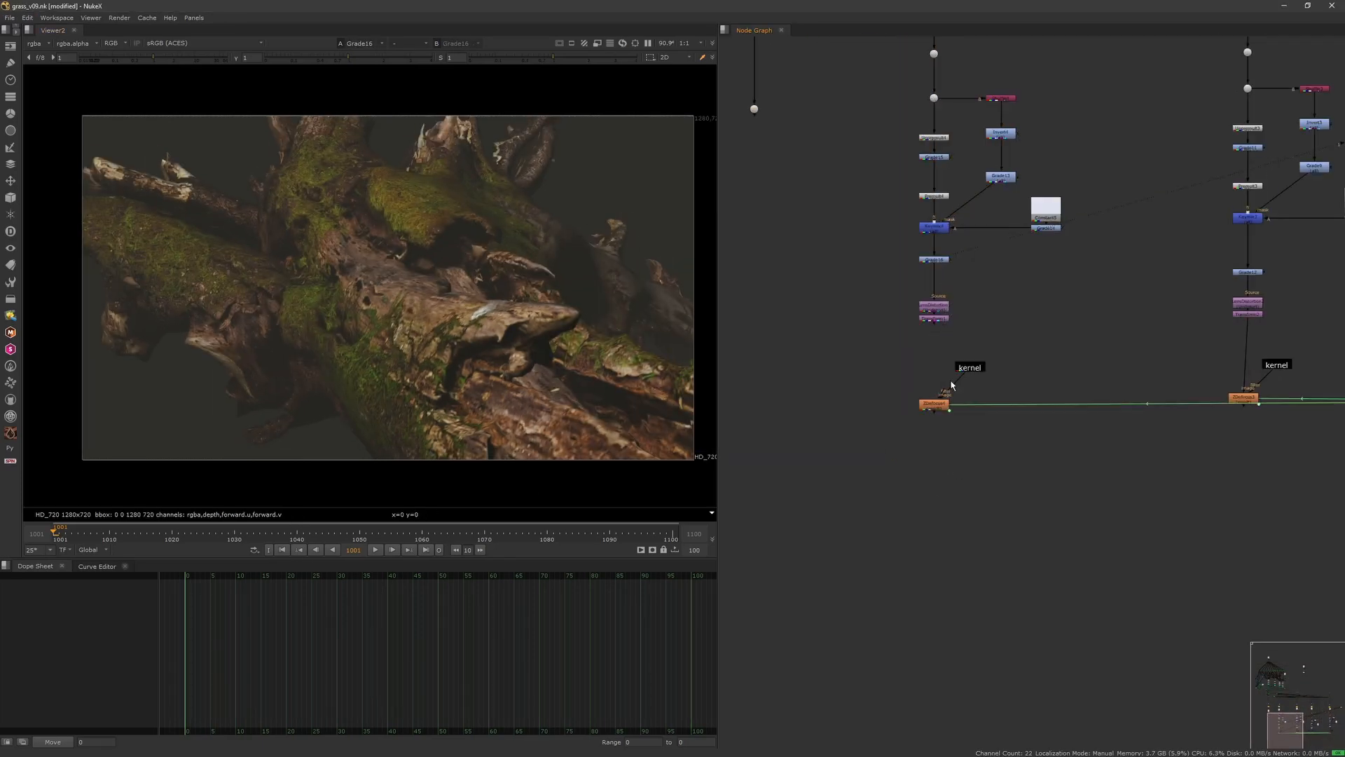
# - Move the LensDistortion and Transform pairs down closer to the ZDefocus nodes and tidy the Grades above them
pyautogui.moveTo(951, 385); pyautogui.dragTo(938, 321)
pyautogui.moveTo(938, 319); pyautogui.dragTo(939, 345)
pyautogui.scroll(-3, 939, 343)
pyautogui.moveTo(1142, 326); pyautogui.dragTo(1057, 316, button='middle')
pyautogui.moveTo(1056, 316); pyautogui.dragTo(1056, 333)
pyautogui.moveTo(1226, 320); pyautogui.dragTo(1060, 308, button='middle')
pyautogui.click(1060, 307)
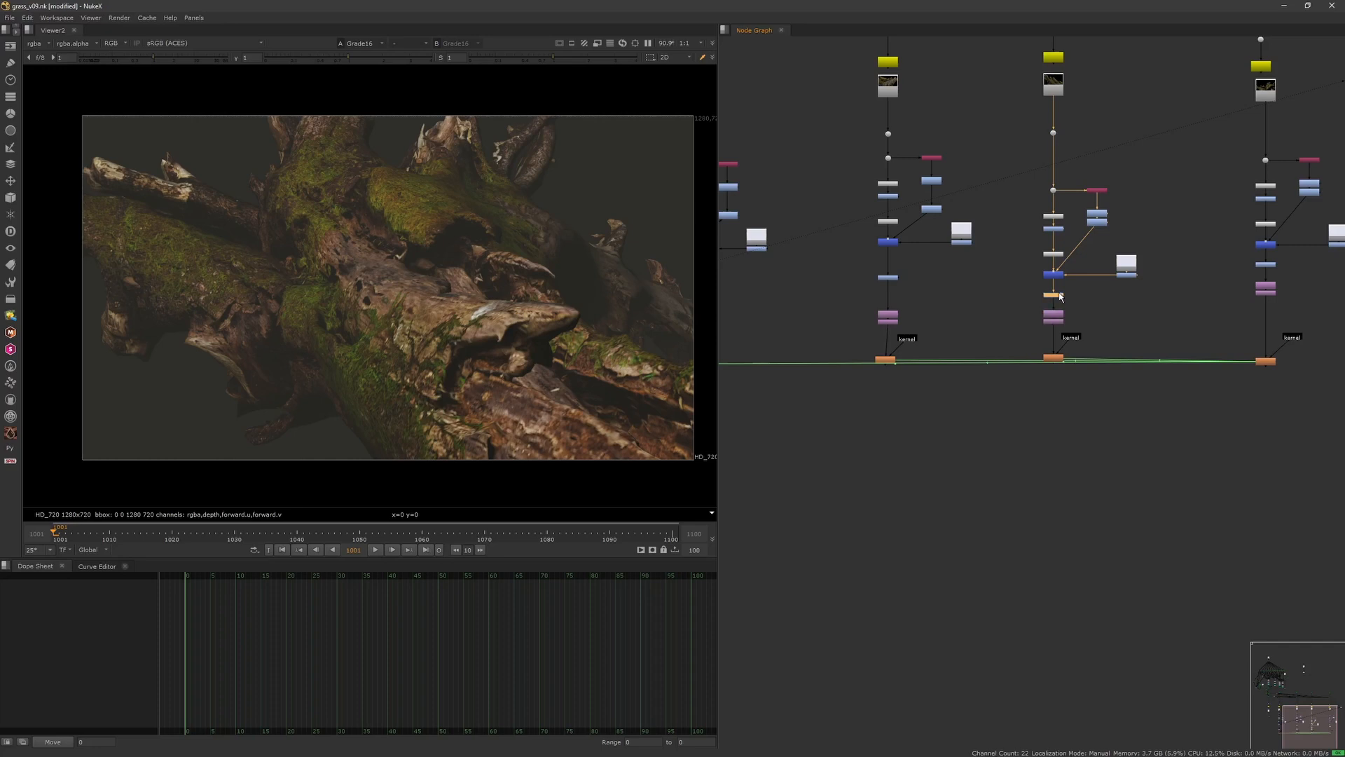
pyautogui.moveTo(1059, 297); pyautogui.dragTo(1059, 291)
pyautogui.moveTo(1260, 288); pyautogui.dragTo(1257, 315)
# - View ZDefocus1 and scrub to frame 1042 to check the grass growth
pyautogui.click(1265, 361)
pyautogui.press('1')
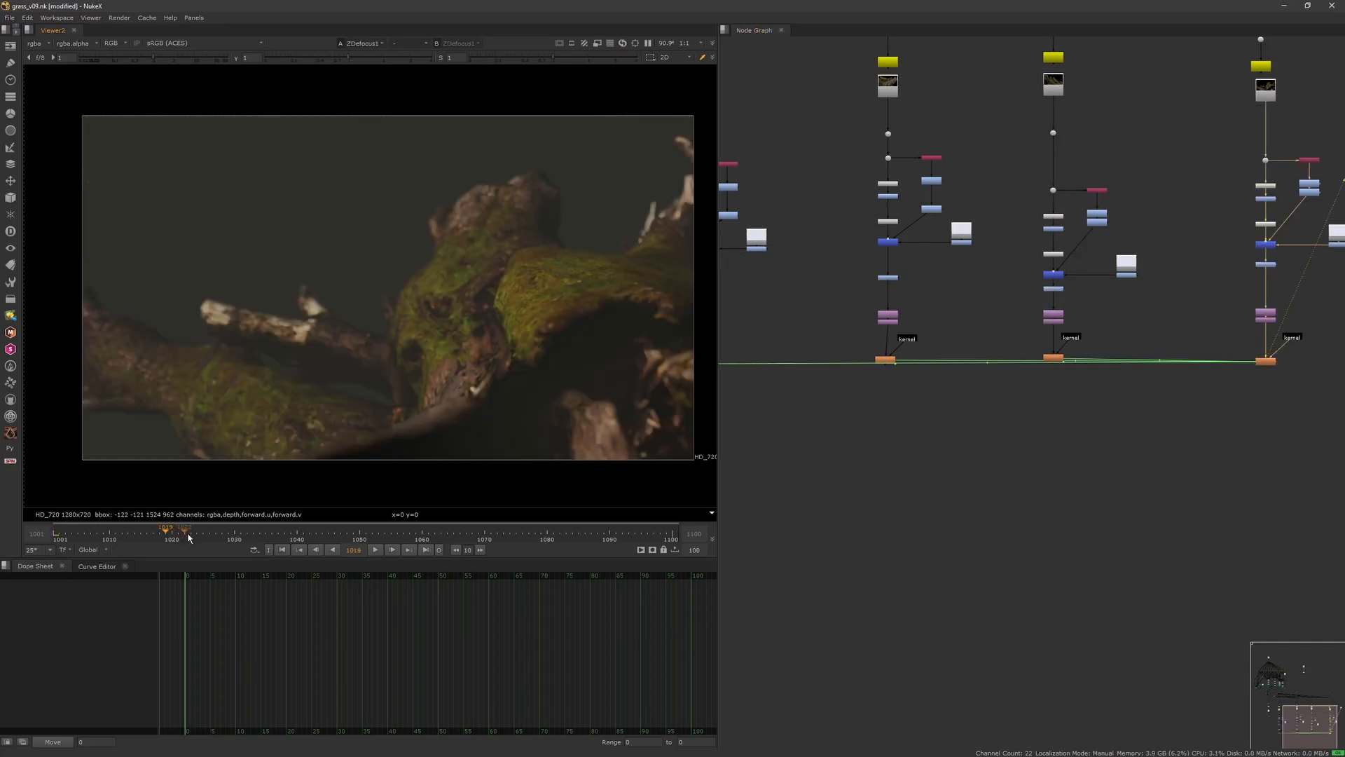
pyautogui.moveTo(187, 538); pyautogui.dragTo(316, 539)
# - Copy Read7's background Constant and Grade beside the kernel source, view them and add a Dot below
pyautogui.moveTo(1219, 263); pyautogui.dragTo(991, 391, button='middle')
pyautogui.keyDown('ctrl'); pyautogui.click(1111, 373); pyautogui.keyUp('ctrl')
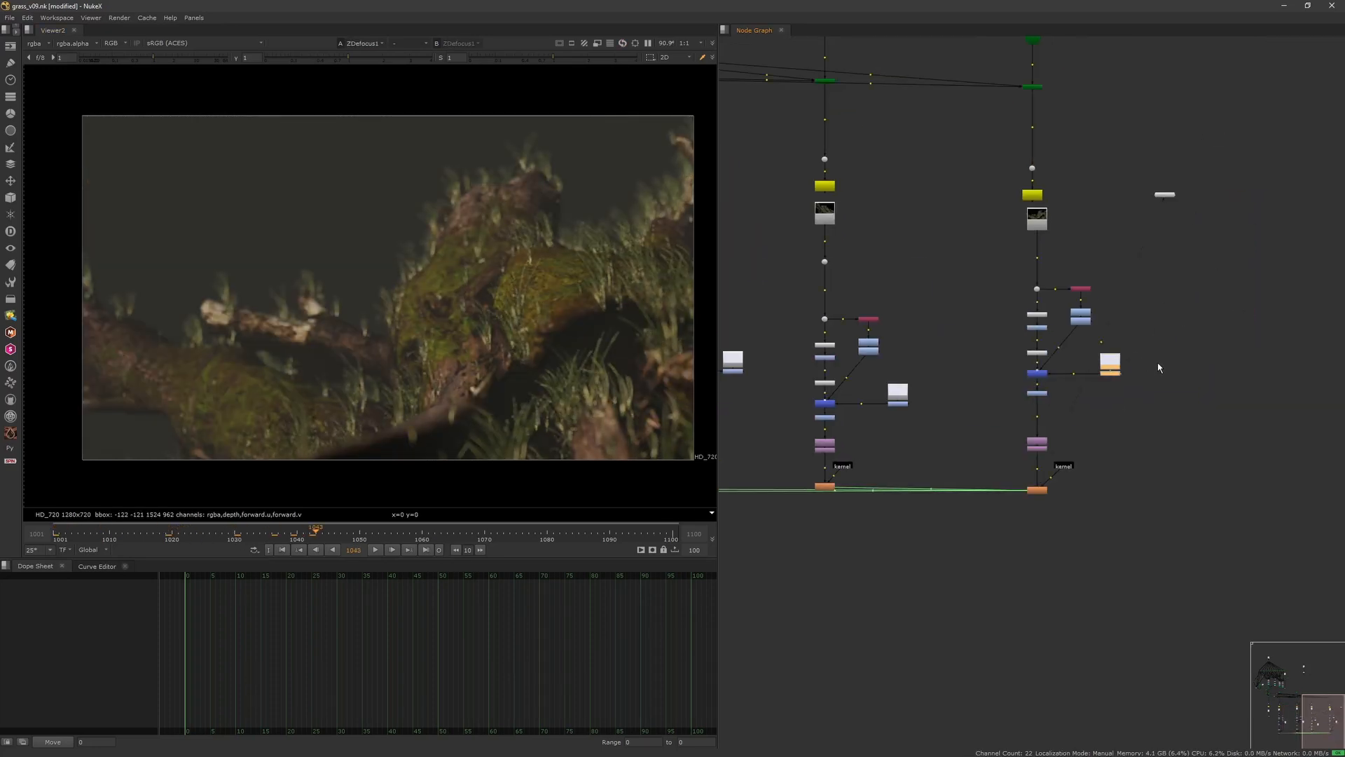
pyautogui.hotkey('ctrl', 'c')
pyautogui.scroll(-8, 1158, 367)
pyautogui.scroll(6, 1028, 309)
pyautogui.hotkey('ctrl', 'v')
pyautogui.moveTo(995, 306); pyautogui.dragTo(997, 313)
pyautogui.press('1')
pyautogui.scroll(4, 1028, 448)
pyautogui.keyDown('ctrl'); pyautogui.moveTo(1158, 468); pyautogui.dragTo(1045, 346); pyautogui.keyUp('ctrl')
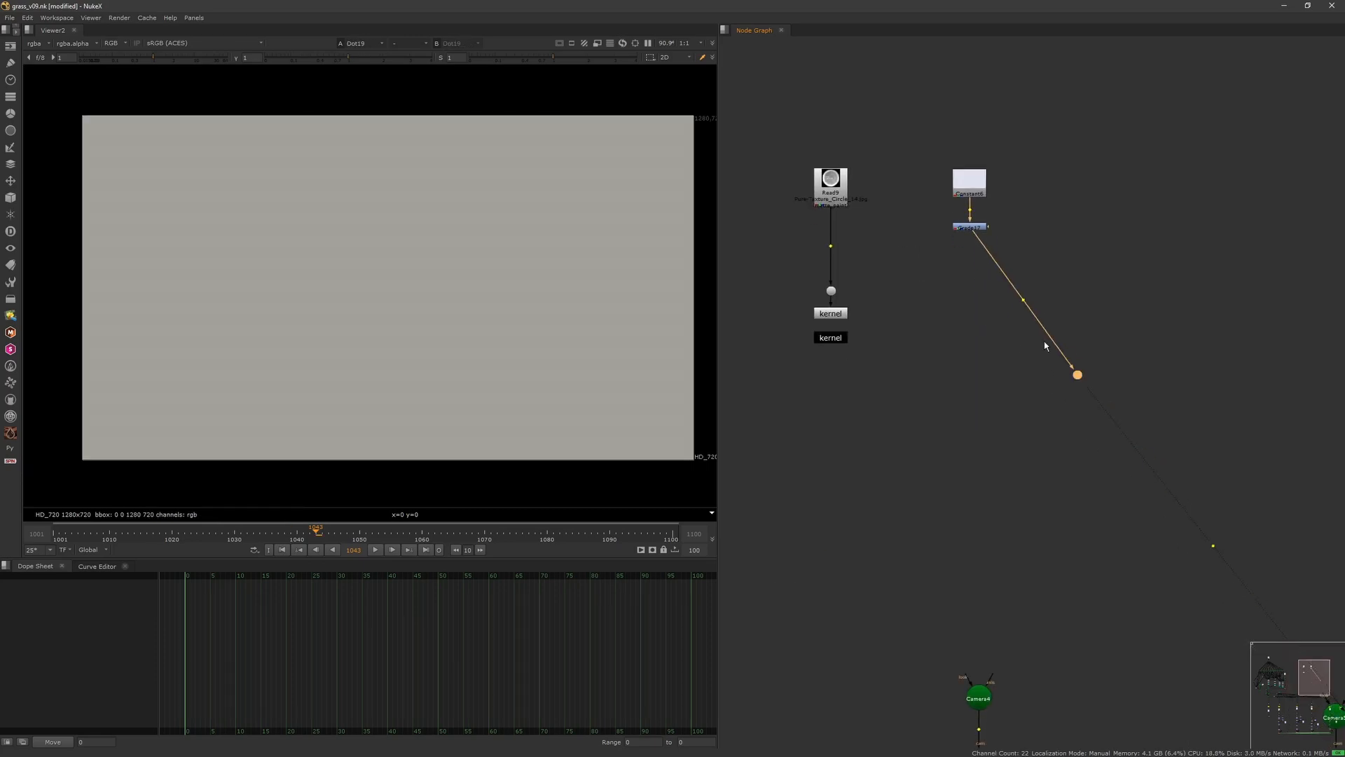
# - Create a BG source node and matching BG link node below the background's Dot
pyautogui.press('F8')
pyautogui.write('img')
pyautogui.press('Return')
pyautogui.click(908, 285)
# - Add a Roto beside the BG branch and draw an ellipse in it that fills the whole frame
pyautogui.click(978, 273)
pyautogui.press('Tab')
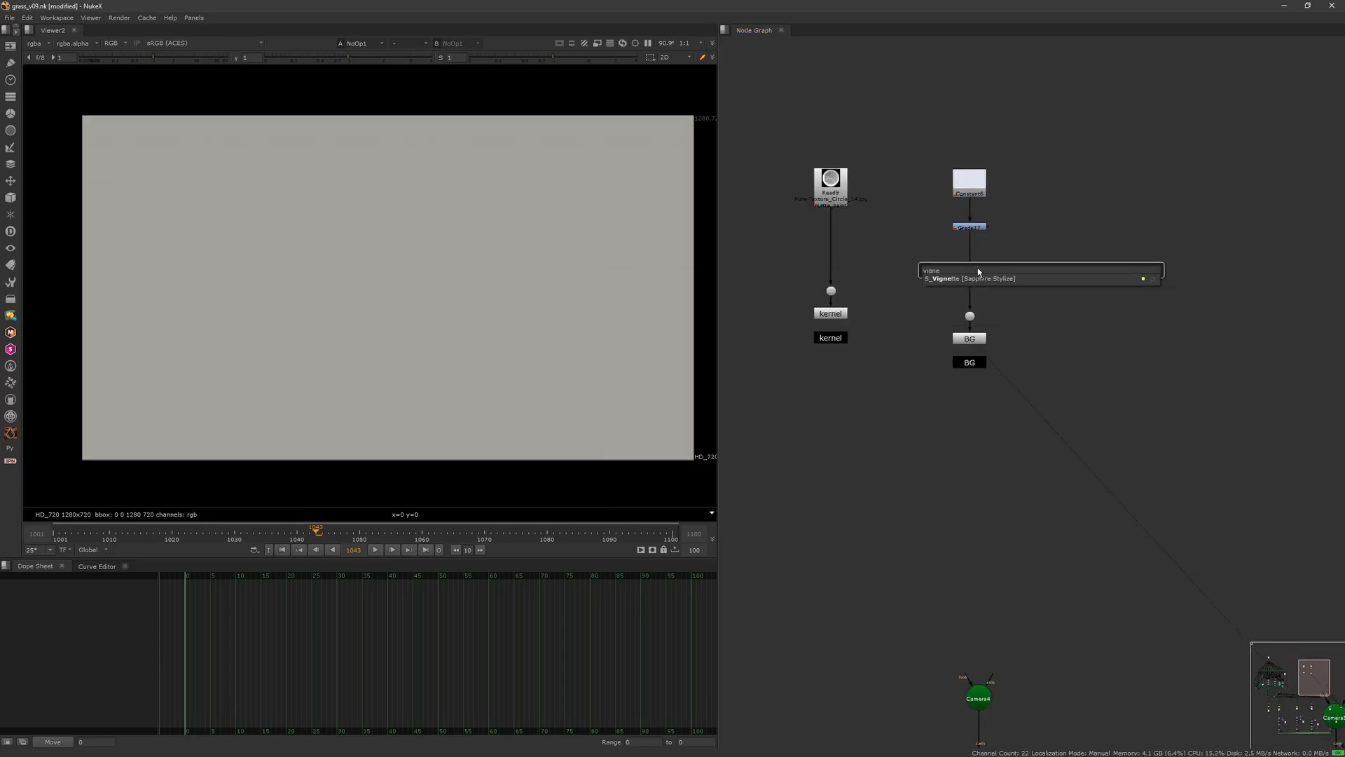
pyautogui.click(1079, 237)
pyautogui.press('o')
pyautogui.click(33, 121)
pyautogui.click(66, 153)
pyautogui.moveTo(82, 116); pyautogui.dragTo(695, 460)
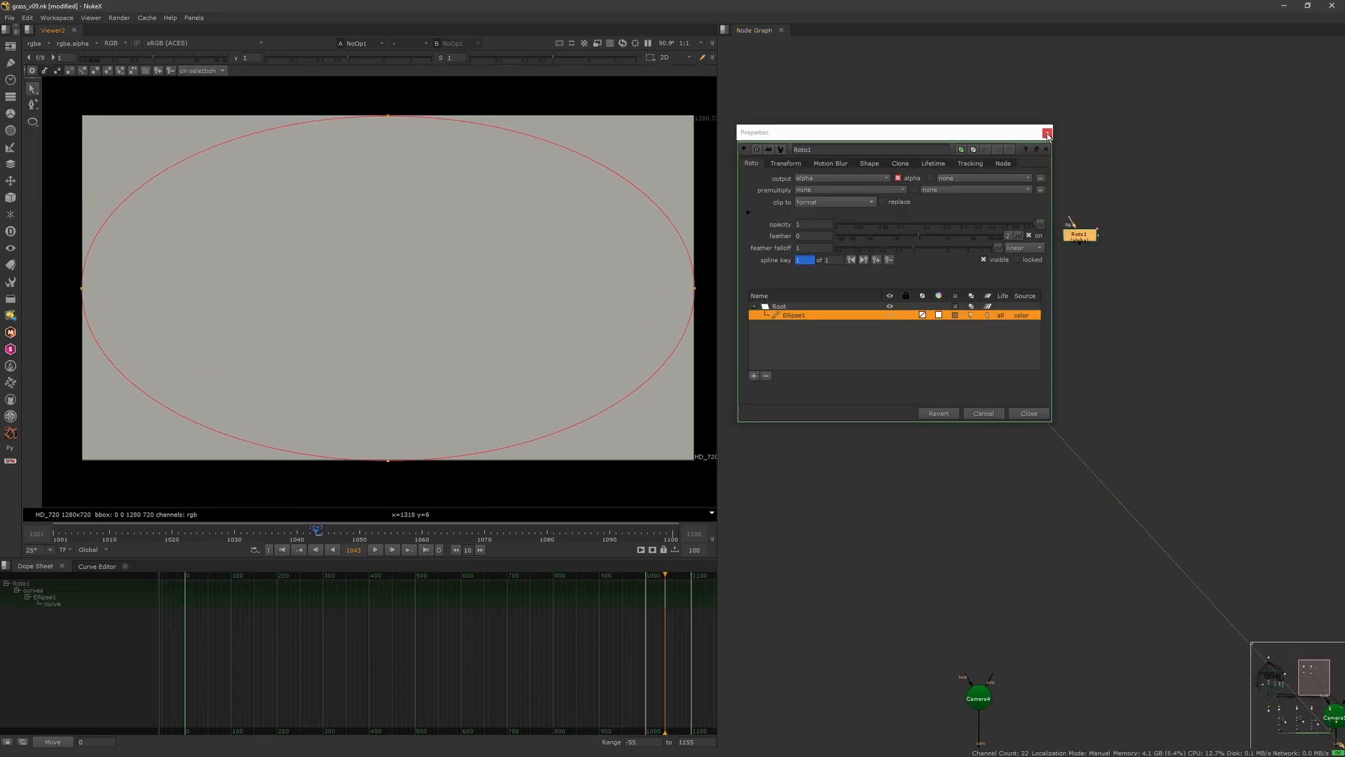
pyautogui.click(1047, 133)
# - Blur the Roto ellipse, use it as the mask of Grade18 and view the BG Dot
pyautogui.moveTo(1079, 236); pyautogui.dragTo(1085, 236)
pyautogui.press('b')
pyautogui.moveTo(823, 253)
pyautogui.mouseDown()
pyautogui.moveTo(1032, 252)
pyautogui.moveTo(1054, 276)
pyautogui.moveTo(1054, 247)
pyautogui.mouseUp()
pyautogui.click(1053, 195)
pyautogui.click(969, 316)
pyautogui.press('1')
# - Darken the background vignette by setting Grade18's gain to about 0.76 and gamma to 0.73
pyautogui.doubleClick(970, 274)
pyautogui.doubleClick(1051, 247)
pyautogui.moveTo(772, 321); pyautogui.dragTo(761, 290)
pyautogui.click(1048, 133)
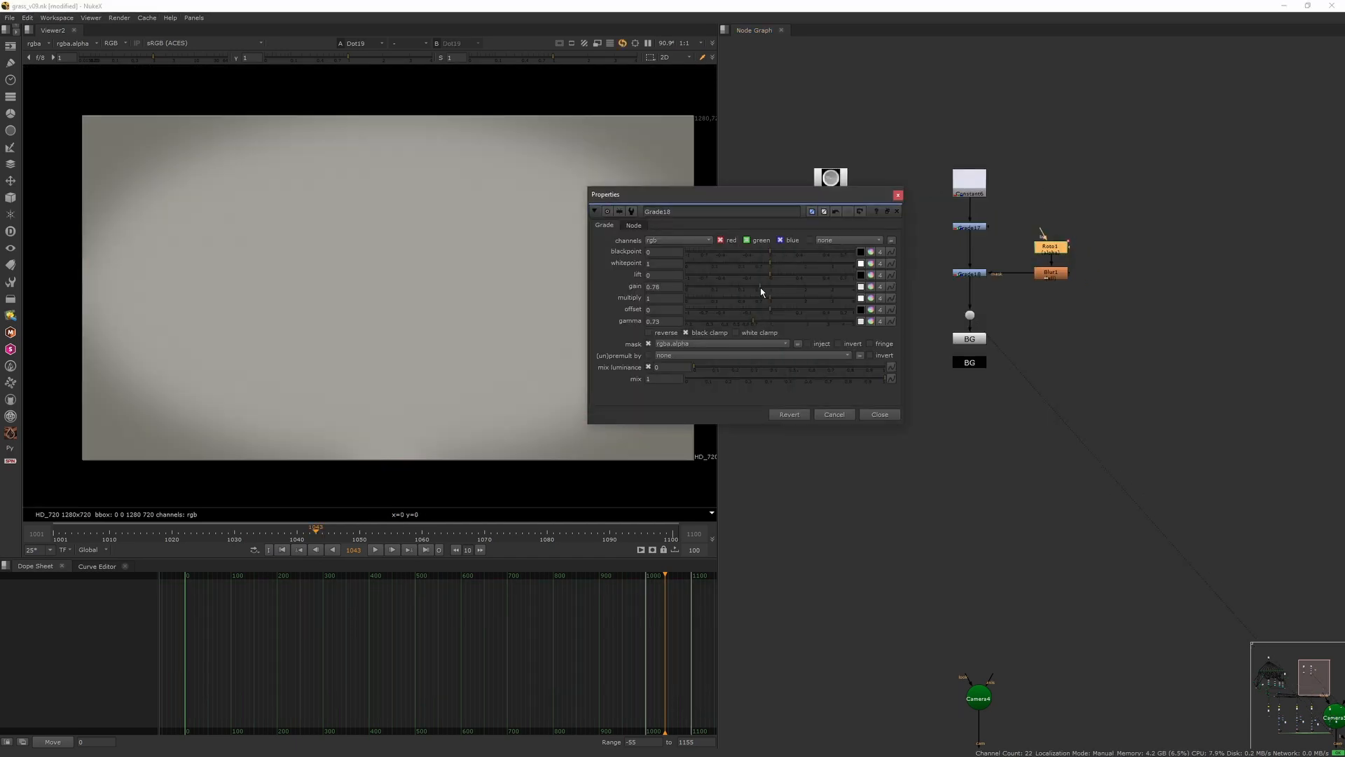
pyautogui.click(898, 195)
# - Soften the vignette by setting the Roto ellipse's feather to -300, and check the Blur settings
pyautogui.doubleClick(1051, 247)
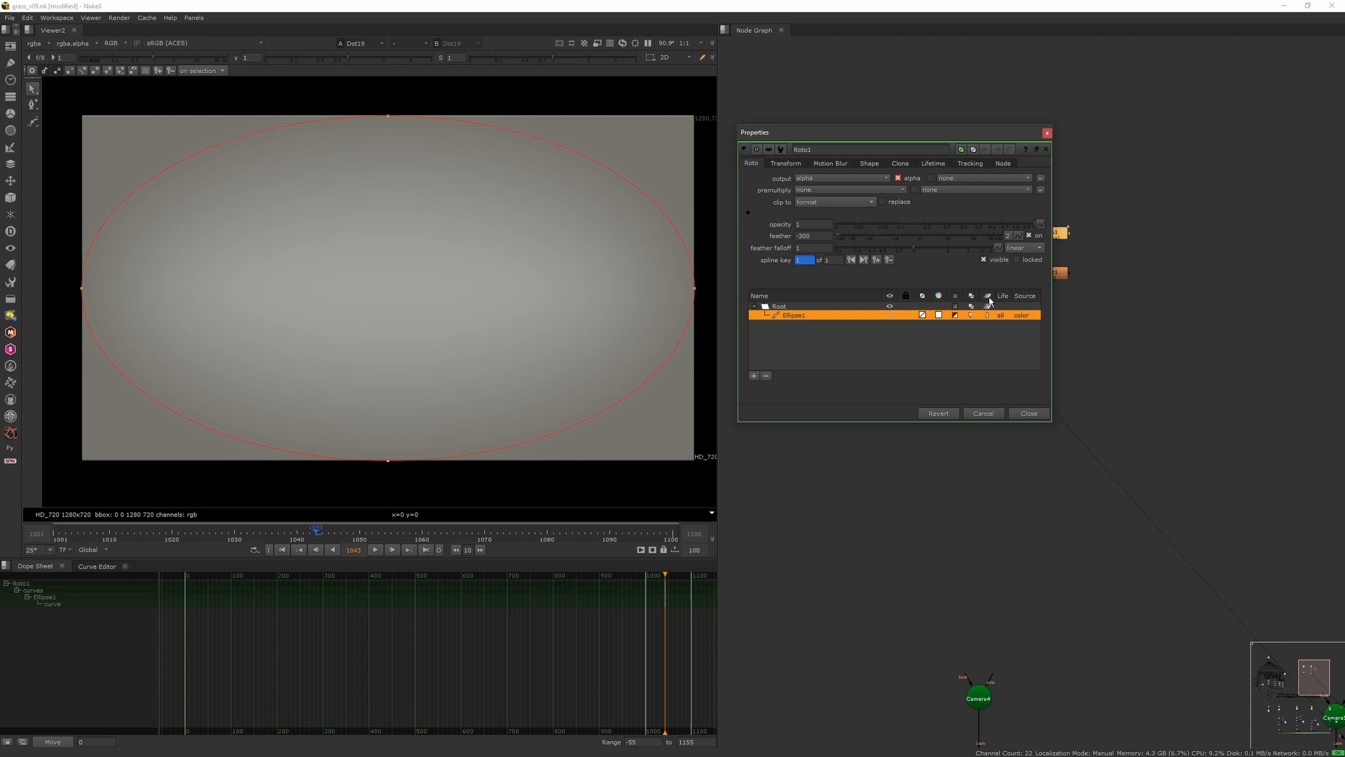
pyautogui.click(1047, 133)
pyautogui.doubleClick(1053, 276)
pyautogui.click(1053, 196)
pyautogui.doubleClick(1059, 237)
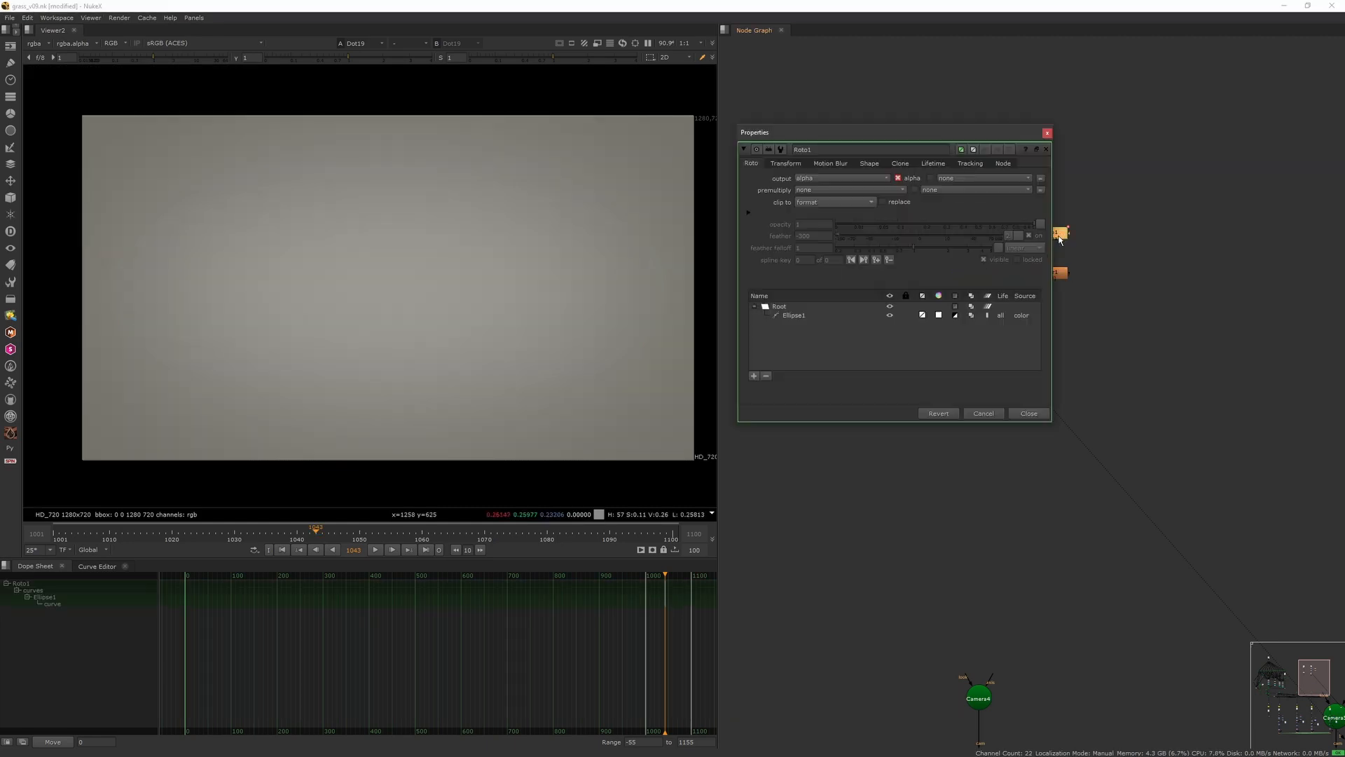
pyautogui.click(1047, 133)
# - Add a Transform below the Blur to enlarge the vignette mask, and review Grade18's settings
pyautogui.click(1056, 272)
pyautogui.press('t')
pyautogui.moveTo(896, 271); pyautogui.dragTo(912, 271)
pyautogui.click(1019, 201)
pyautogui.doubleClick(970, 274)
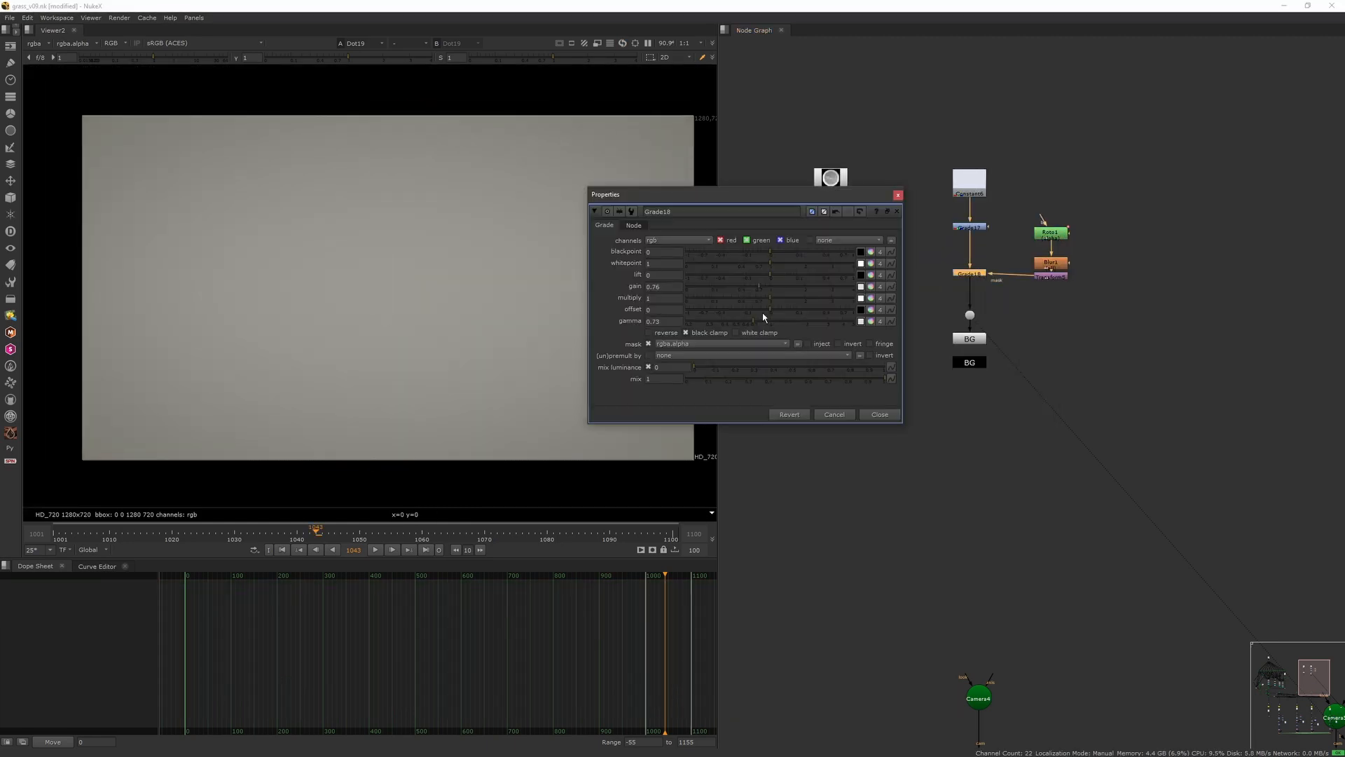
pyautogui.click(898, 195)
# - Replace Read7's background Constant and Grade with a copy of the BG link node and view Grade3
pyautogui.click(970, 362)
pyautogui.moveTo(1005, 523); pyautogui.dragTo(1003, 336, button='middle')
pyautogui.scroll(-3, 1009, 336)
pyautogui.moveTo(1121, 533); pyautogui.dragTo(1011, 275, button='middle')
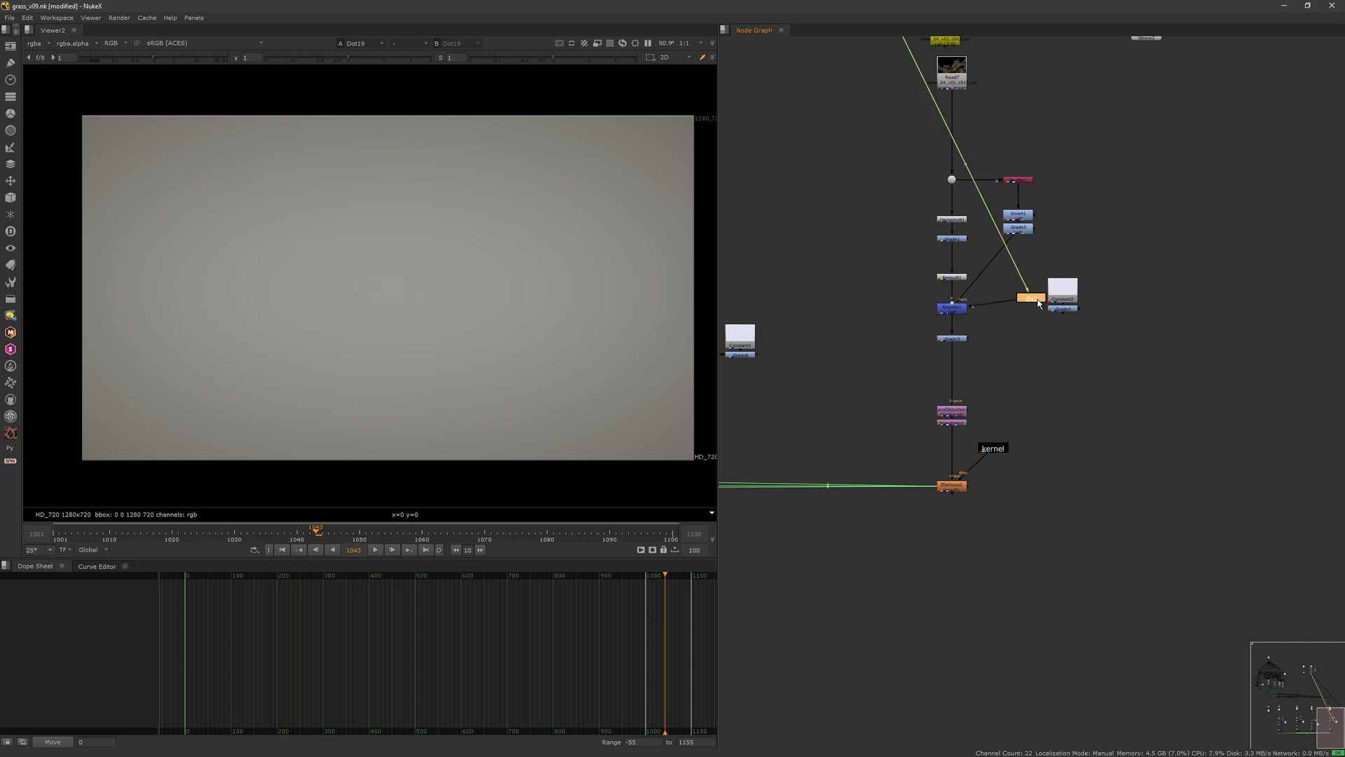
pyautogui.moveTo(1101, 332); pyautogui.dragTo(1053, 279)
pyautogui.press('Delete')
pyautogui.click(964, 334)
pyautogui.press('1')
# - Replace the background Constant and Grade in the Read6, Read5 and Read4 branches with BG link nodes
pyautogui.scroll(-3, 995, 364)
pyautogui.moveTo(932, 354)
pyautogui.mouseDown()
pyautogui.moveTo(992, 322)
pyautogui.moveTo(940, 358)
pyautogui.mouseUp()
pyautogui.press('Delete')
pyautogui.moveTo(801, 285); pyautogui.dragTo(998, 294, button='middle')
pyautogui.hotkey('ctrl', 'v')
pyautogui.moveTo(994, 353); pyautogui.dragTo(996, 354)
pyautogui.moveTo(1005, 296); pyautogui.dragTo(946, 327)
pyautogui.moveTo(751, 329); pyautogui.dragTo(940, 341, button='middle')
pyautogui.click(977, 324)
pyautogui.hotkey('ctrl', 'v')
pyautogui.press('Delete')
pyautogui.moveTo(942, 354); pyautogui.dragTo(922, 335)
pyautogui.moveTo(923, 334); pyautogui.dragTo(904, 346)
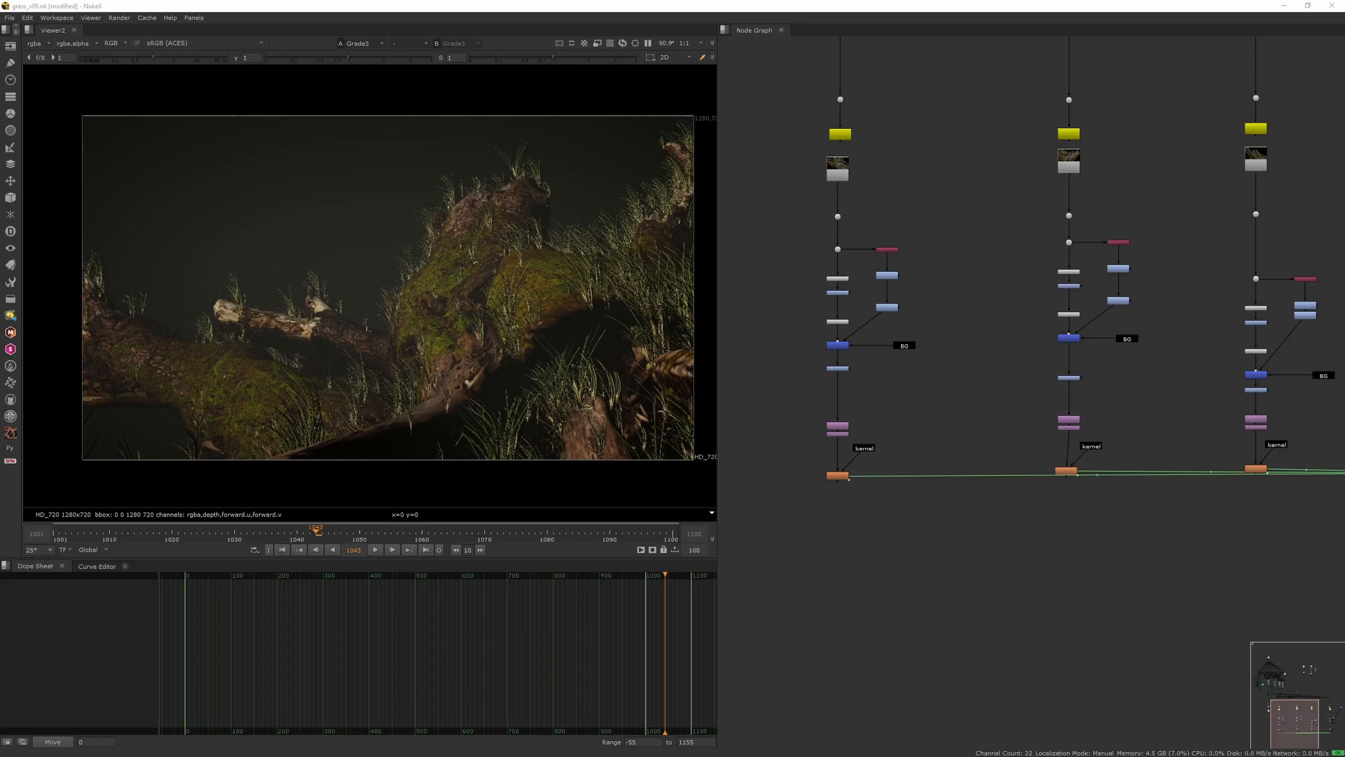
# - View ZDefocus4 and scrub through the frames to check its focus
pyautogui.click(799, 512)
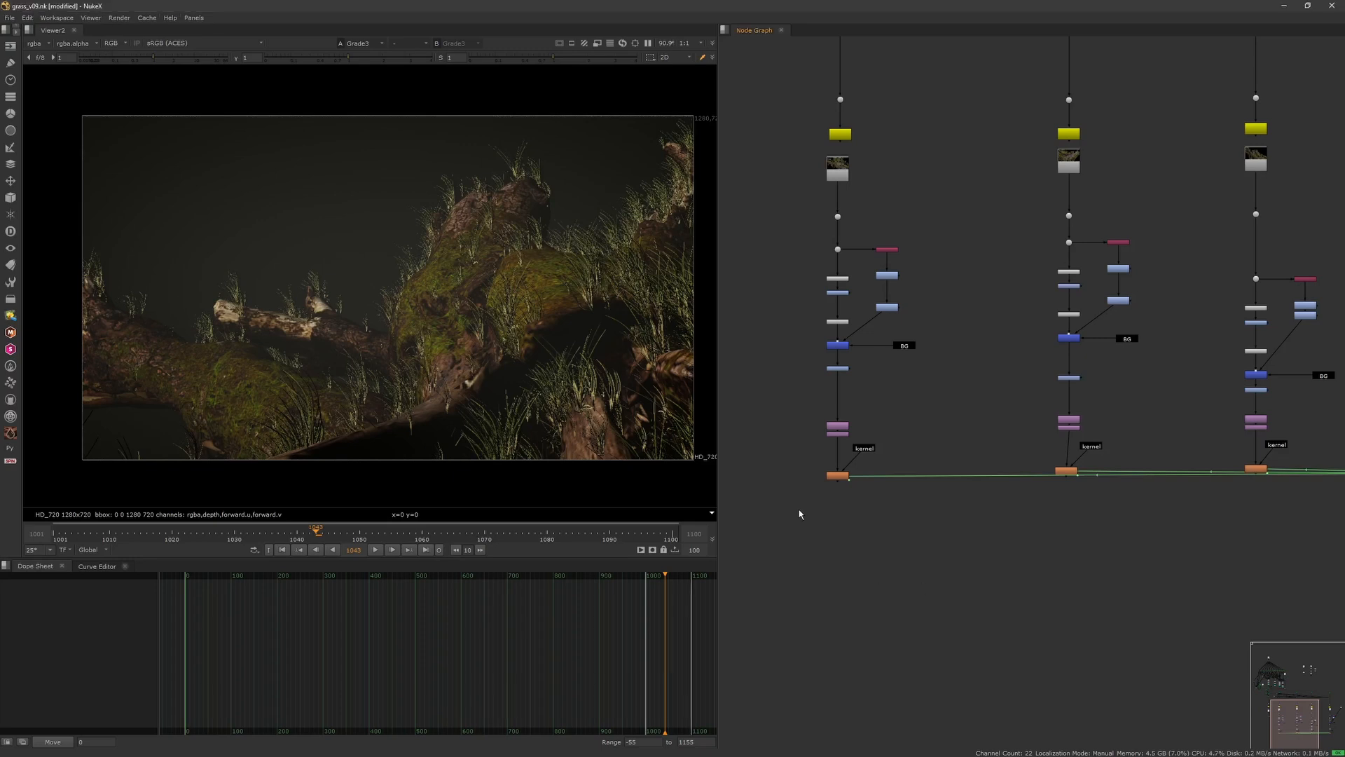
pyautogui.click(837, 476)
pyautogui.press('1')
pyautogui.moveTo(292, 536)
pyautogui.mouseDown()
pyautogui.moveTo(237, 538)
pyautogui.moveTo(317, 532)
pyautogui.mouseUp()
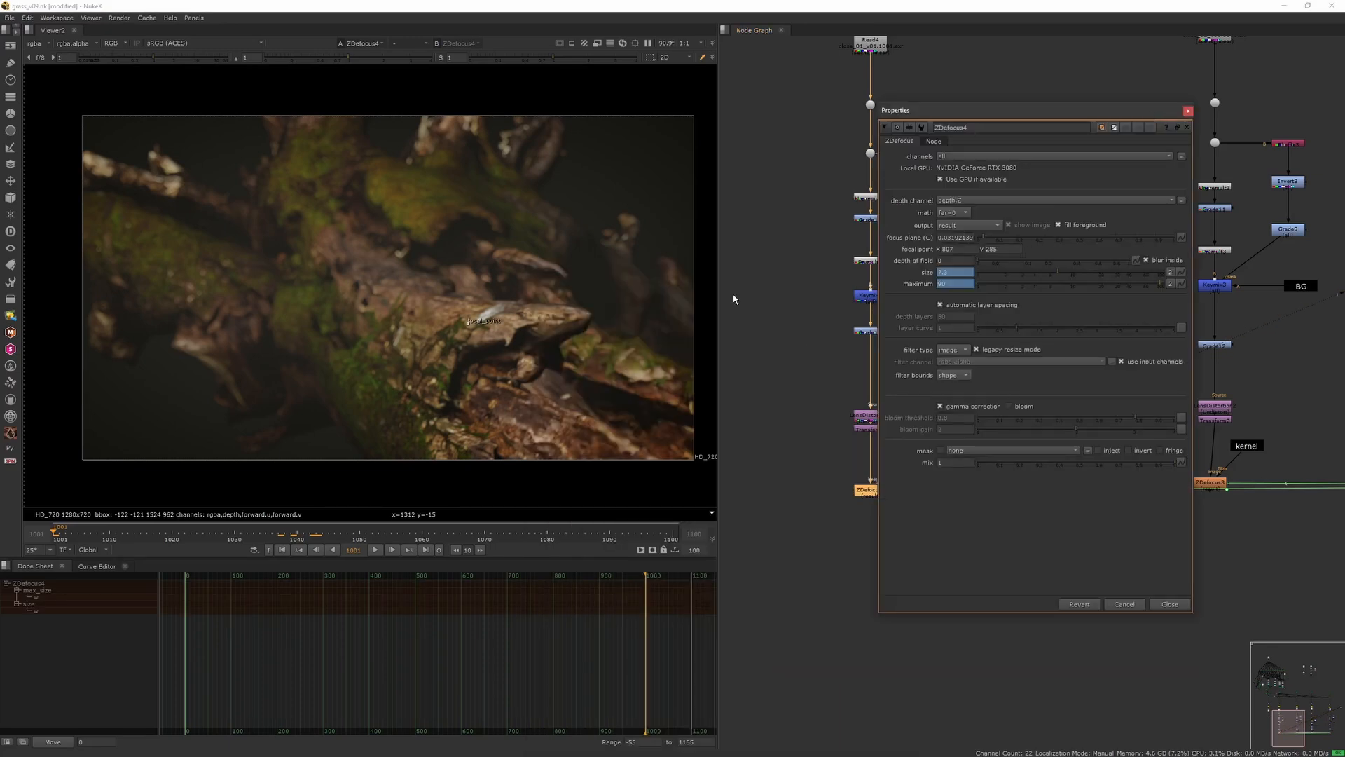
# - Refocus ZDefocus4 by moving its focal point to about x 922, y 271 on the branch tip, and scrub the result
pyautogui.moveTo(470, 321); pyautogui.dragTo(475, 323)
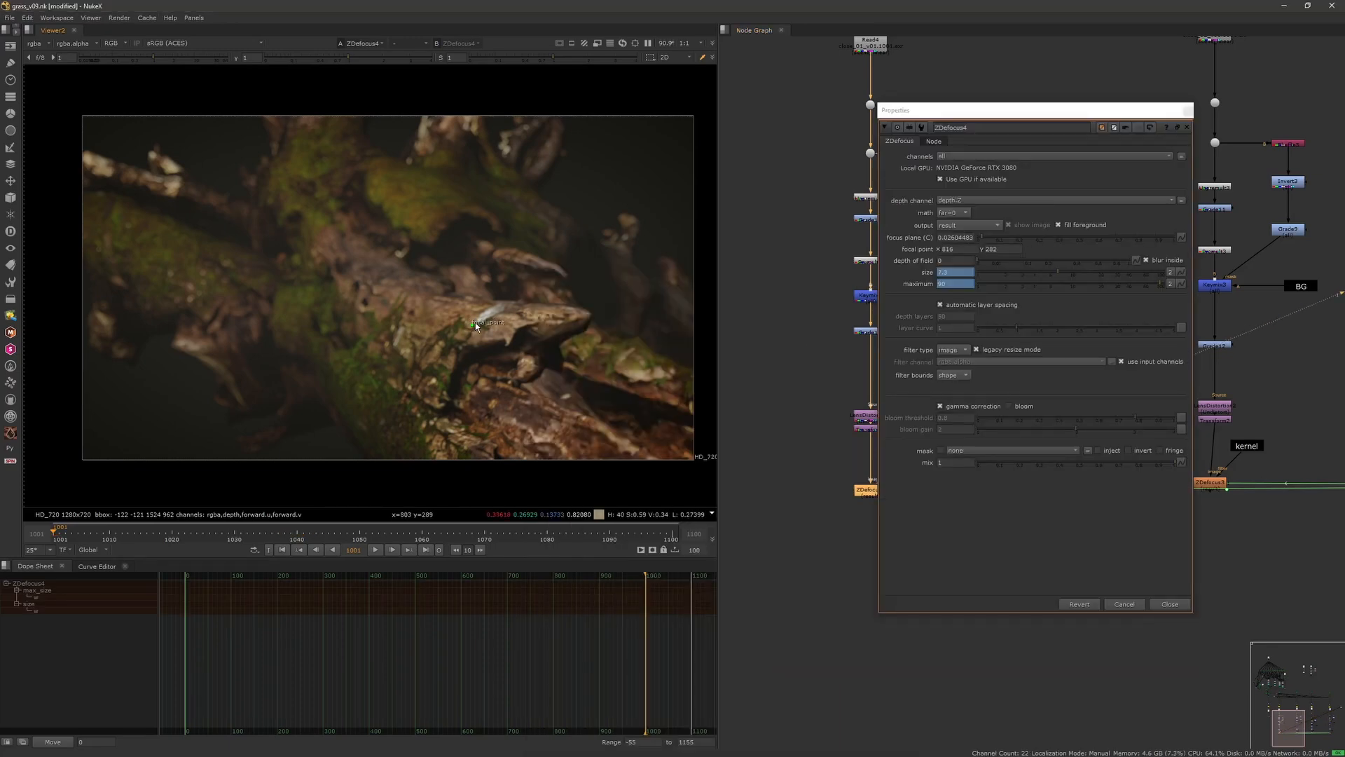
pyautogui.moveTo(584, 412); pyautogui.dragTo(565, 414)
pyautogui.moveTo(180, 534); pyautogui.dragTo(171, 534)
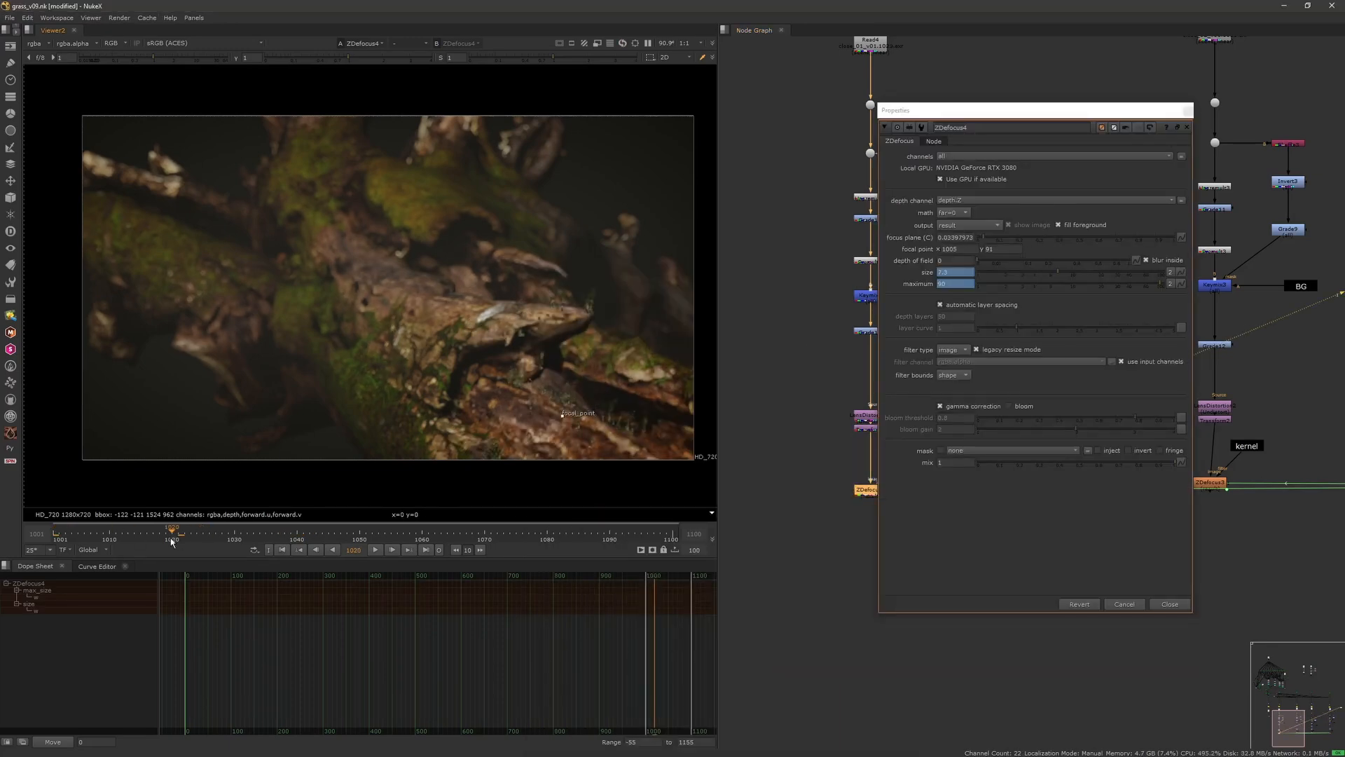
pyautogui.click(988, 239)
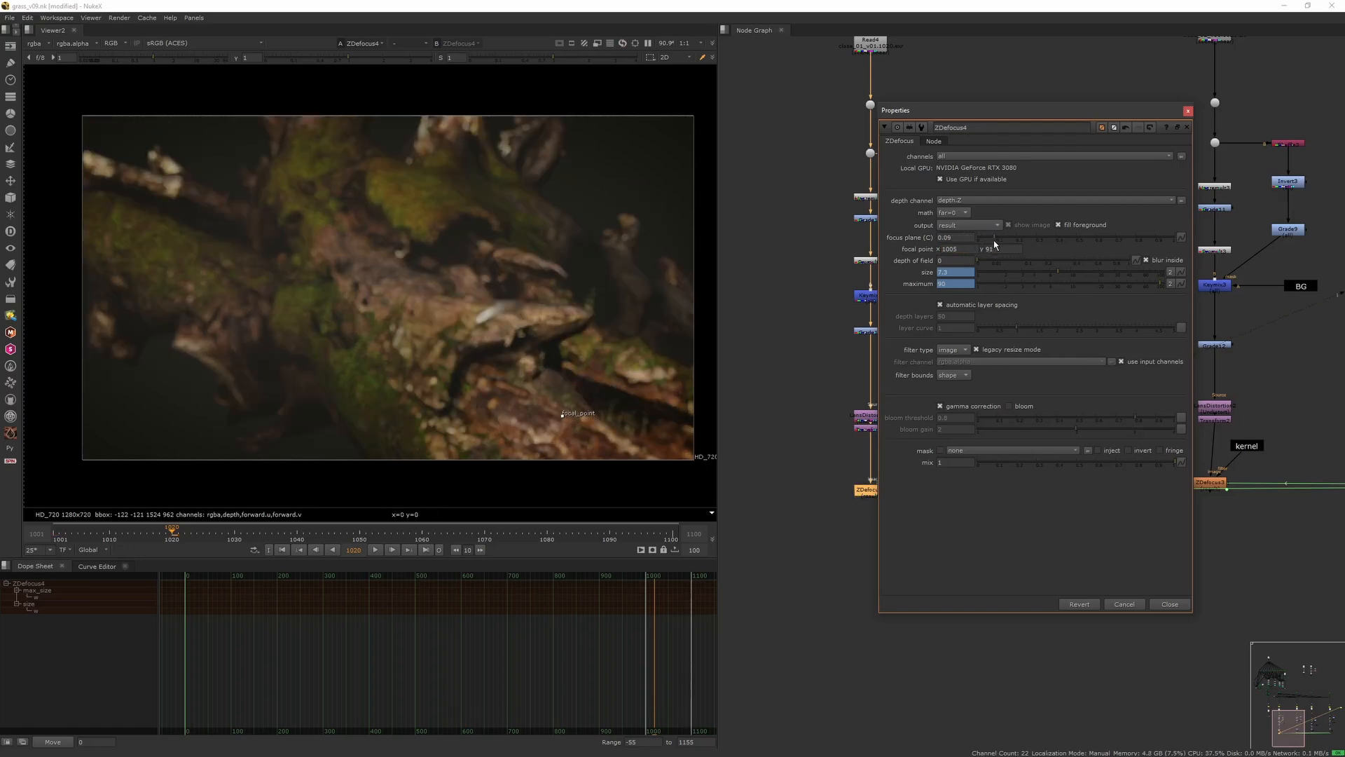
pyautogui.moveTo(562, 415); pyautogui.dragTo(556, 414)
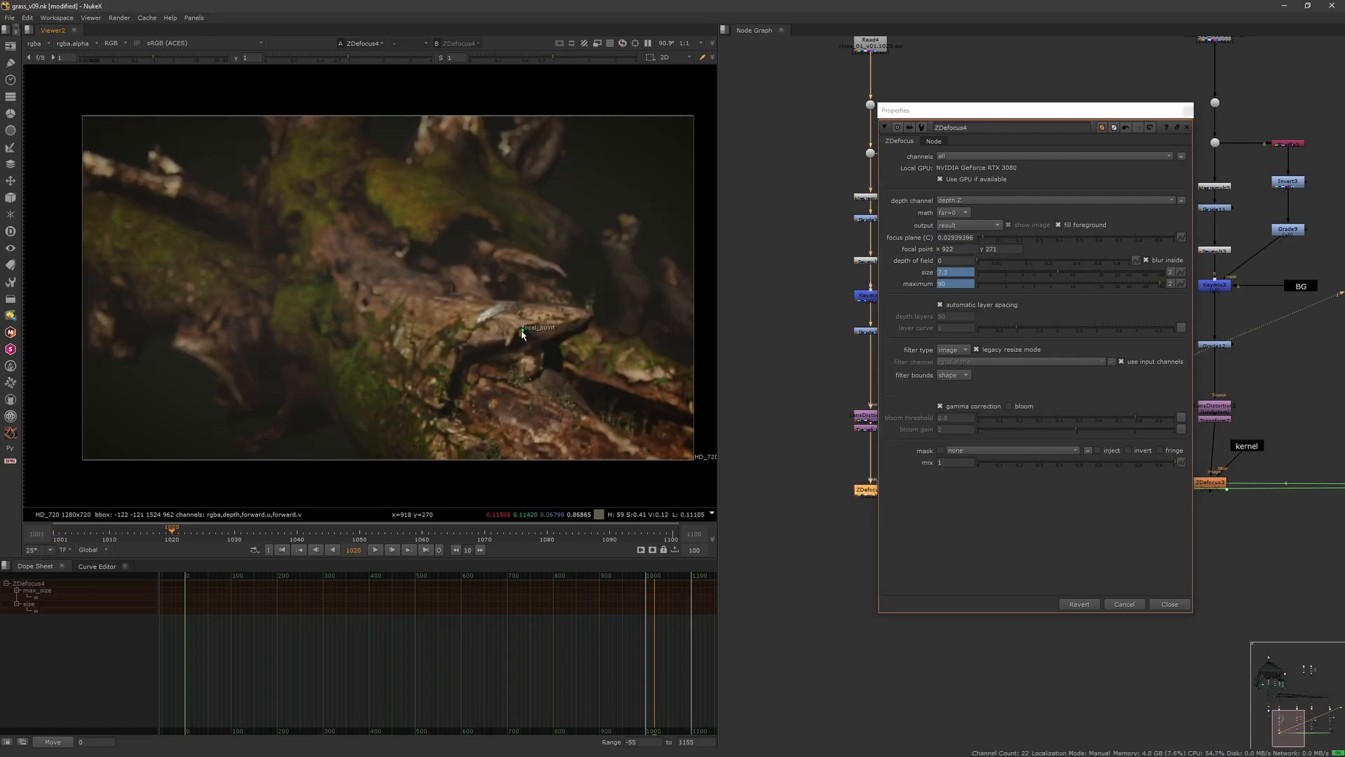
pyautogui.moveTo(187, 533); pyautogui.dragTo(316, 537)
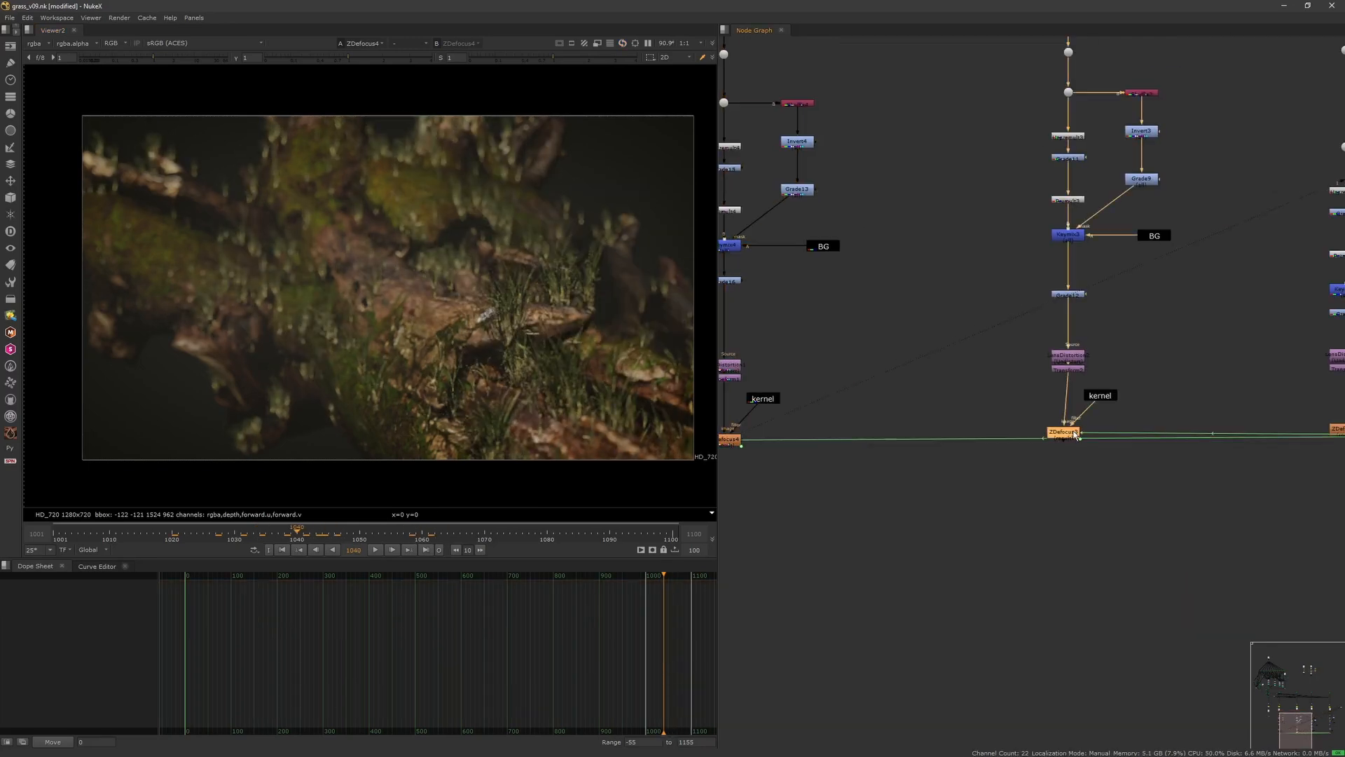
# - Refocus ZDefocus3 by moving its focal point to x 1145, y 594, set the focus plane to 0.02, and scrub back to about frame 1023
pyautogui.moveTo(316, 537)
pyautogui.mouseDown()
pyautogui.moveTo(143, 532)
pyautogui.moveTo(334, 530)
pyautogui.mouseUp()
pyautogui.doubleClick(1068, 435)
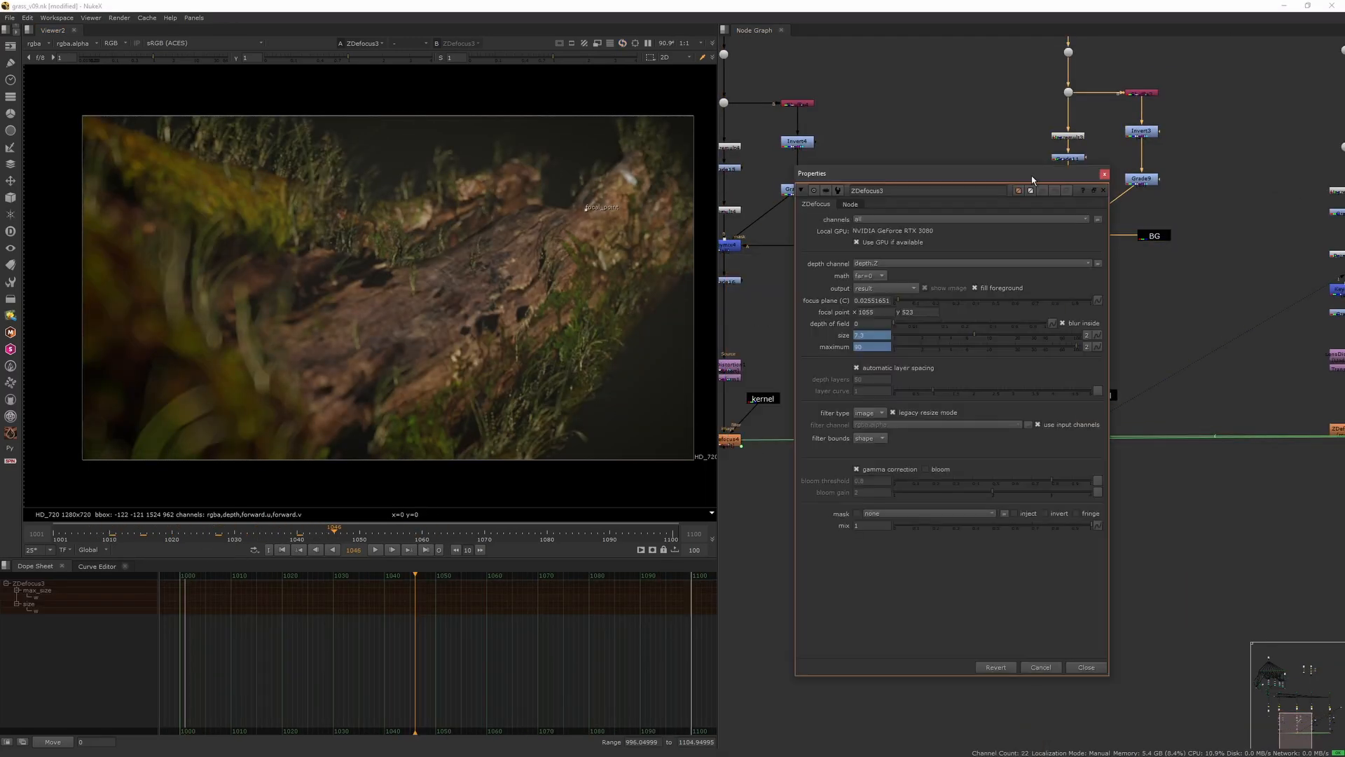
pyautogui.moveTo(624, 184); pyautogui.dragTo(632, 178)
pyautogui.moveTo(896, 301); pyautogui.dragTo(897, 304)
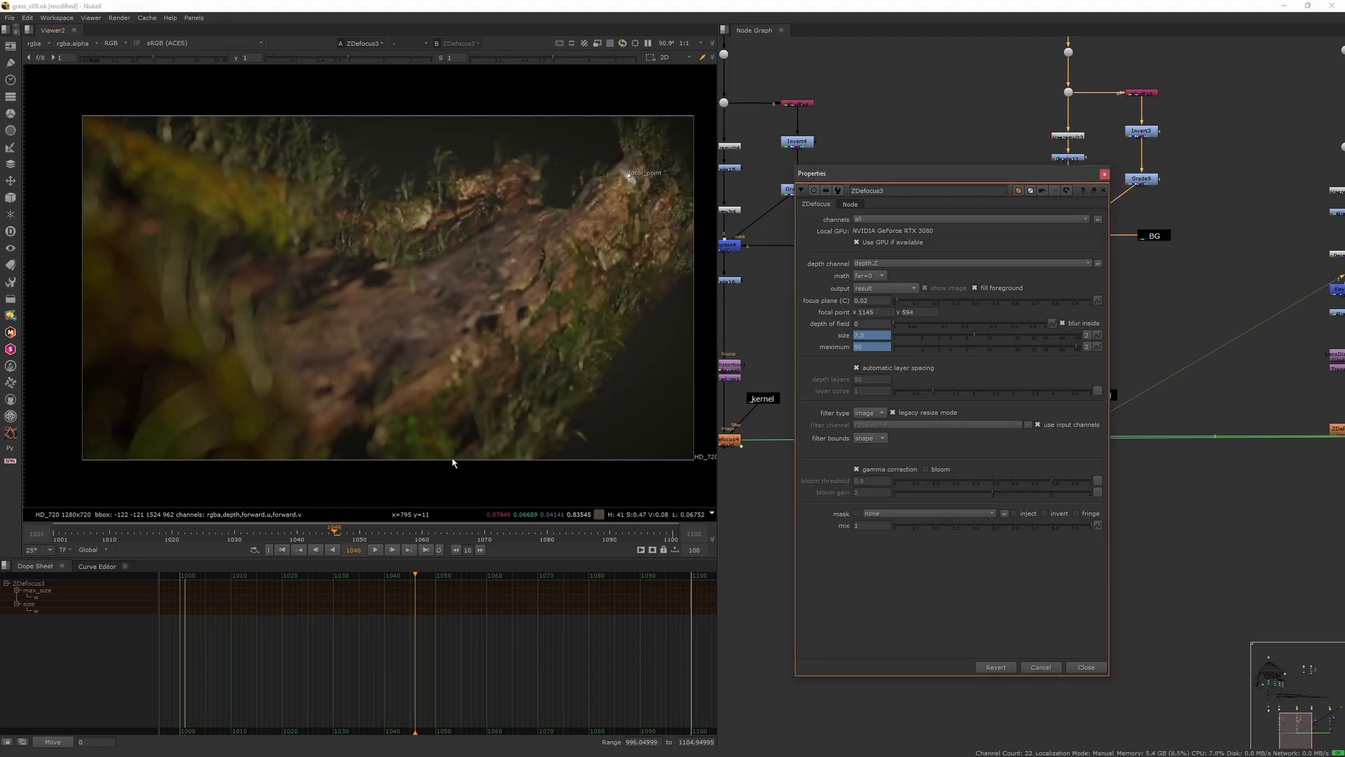
pyautogui.click(179, 533)
pyautogui.moveTo(129, 538); pyautogui.dragTo(191, 535)
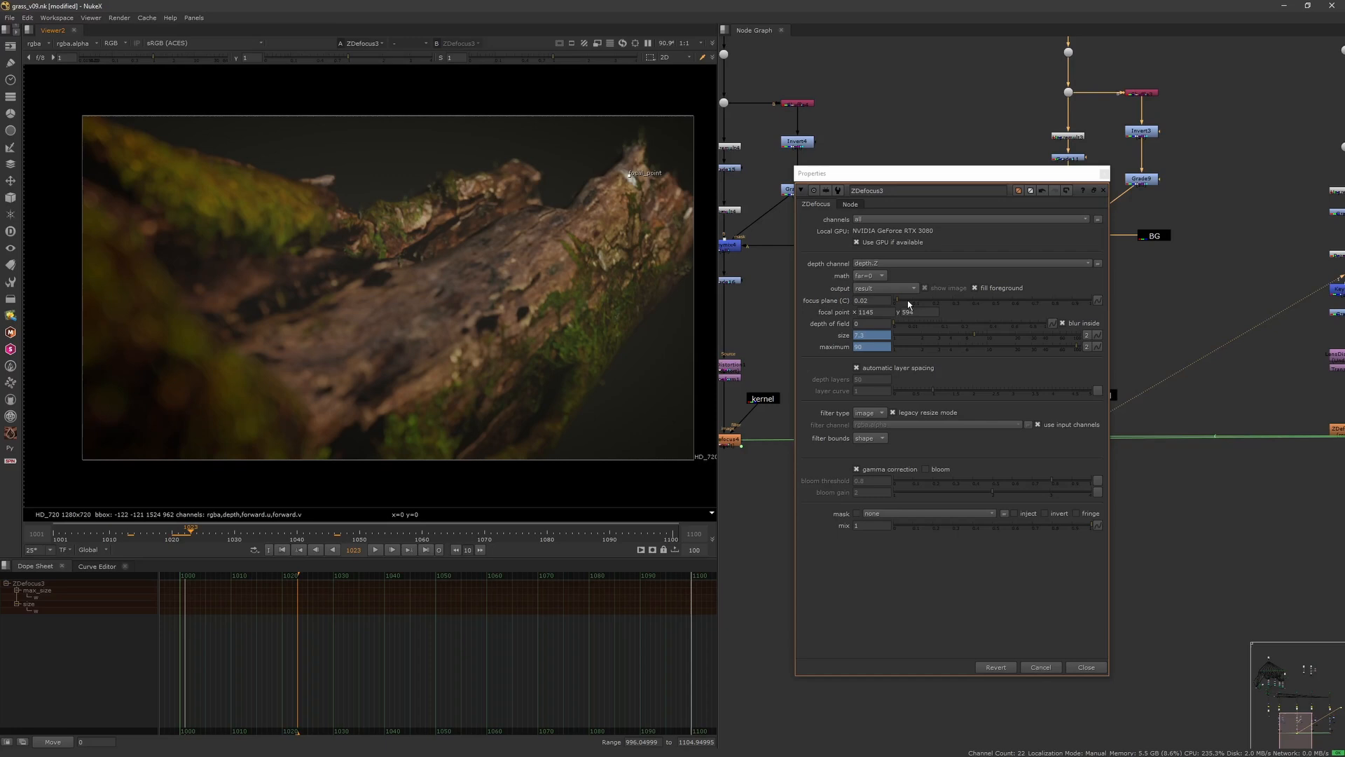
# - Animate ZDefocus3's focus plane with a key of 0.02 at frame 1023 and a higher value at frame 1070
pyautogui.moveTo(898, 302); pyautogui.dragTo(895, 303)
pyautogui.rightClick(885, 304)
pyautogui.click(893, 311)
pyautogui.moveTo(370, 535); pyautogui.dragTo(484, 536)
pyautogui.moveTo(898, 303); pyautogui.dragTo(903, 305)
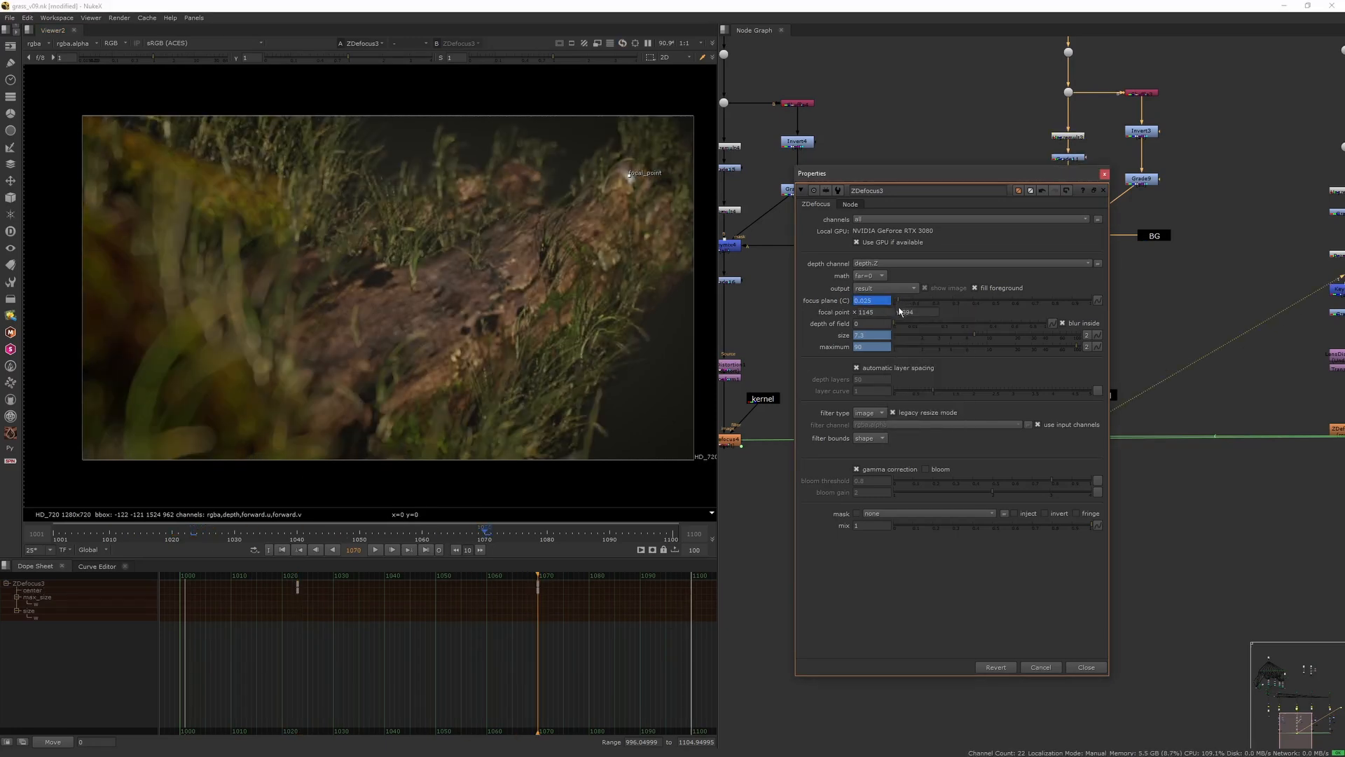
# - Play the focus pull with the viewer overlay hidden and move ZDefocus3's first focus plane key to frame 1036
pyautogui.click(377, 550)
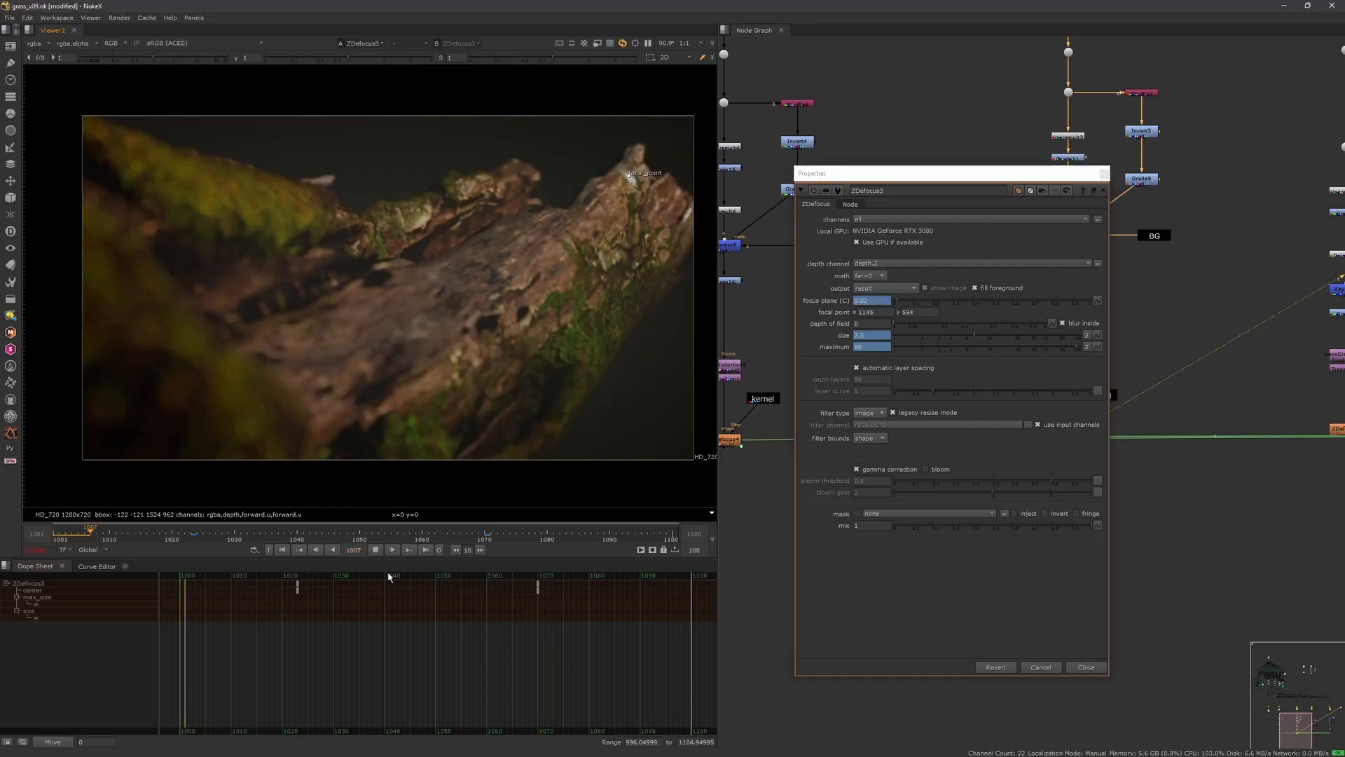
pyautogui.press('o')
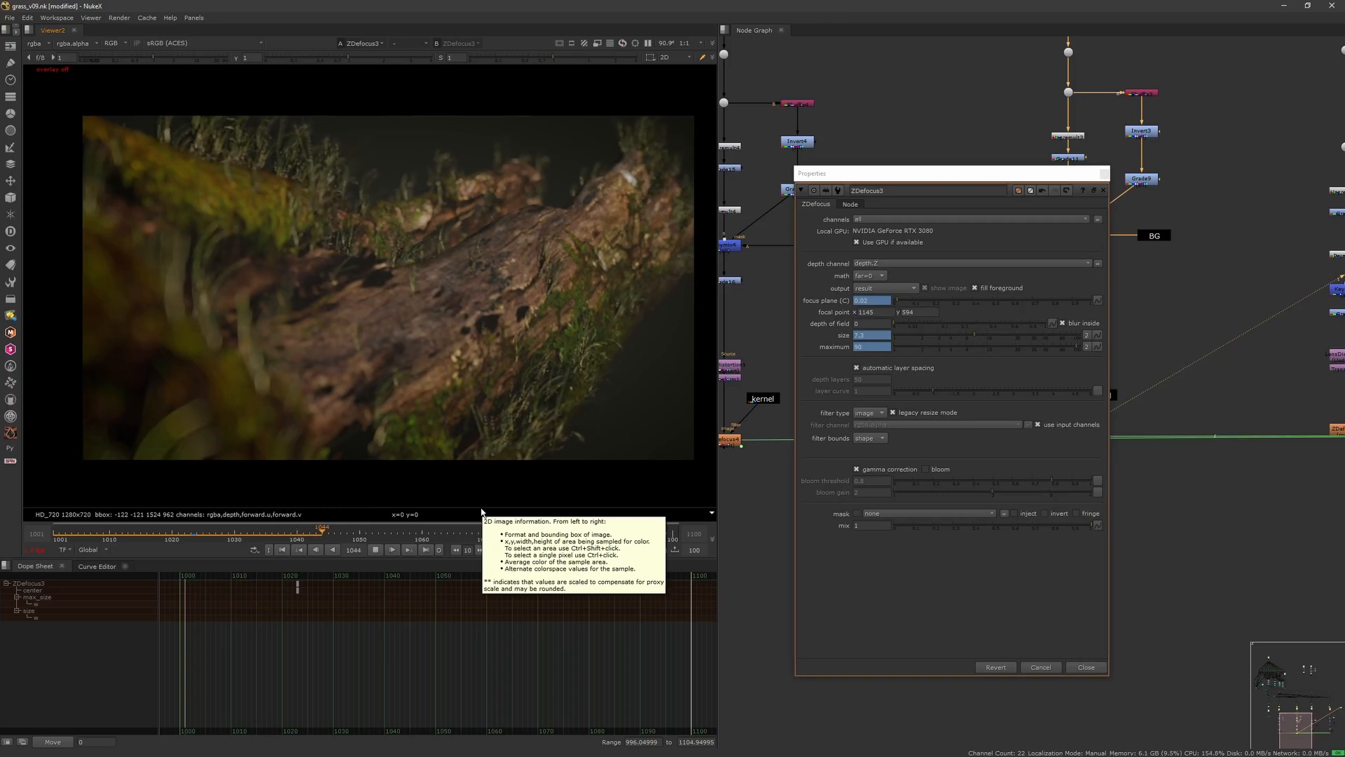
pyautogui.moveTo(348, 541); pyautogui.dragTo(272, 545)
pyautogui.moveTo(298, 586); pyautogui.dragTo(360, 588)
# - Raise ZDefocus3's focus plane value at frame 1070 in small increments to bring the focus onto the nearer grass
pyautogui.moveTo(300, 537); pyautogui.dragTo(485, 534)
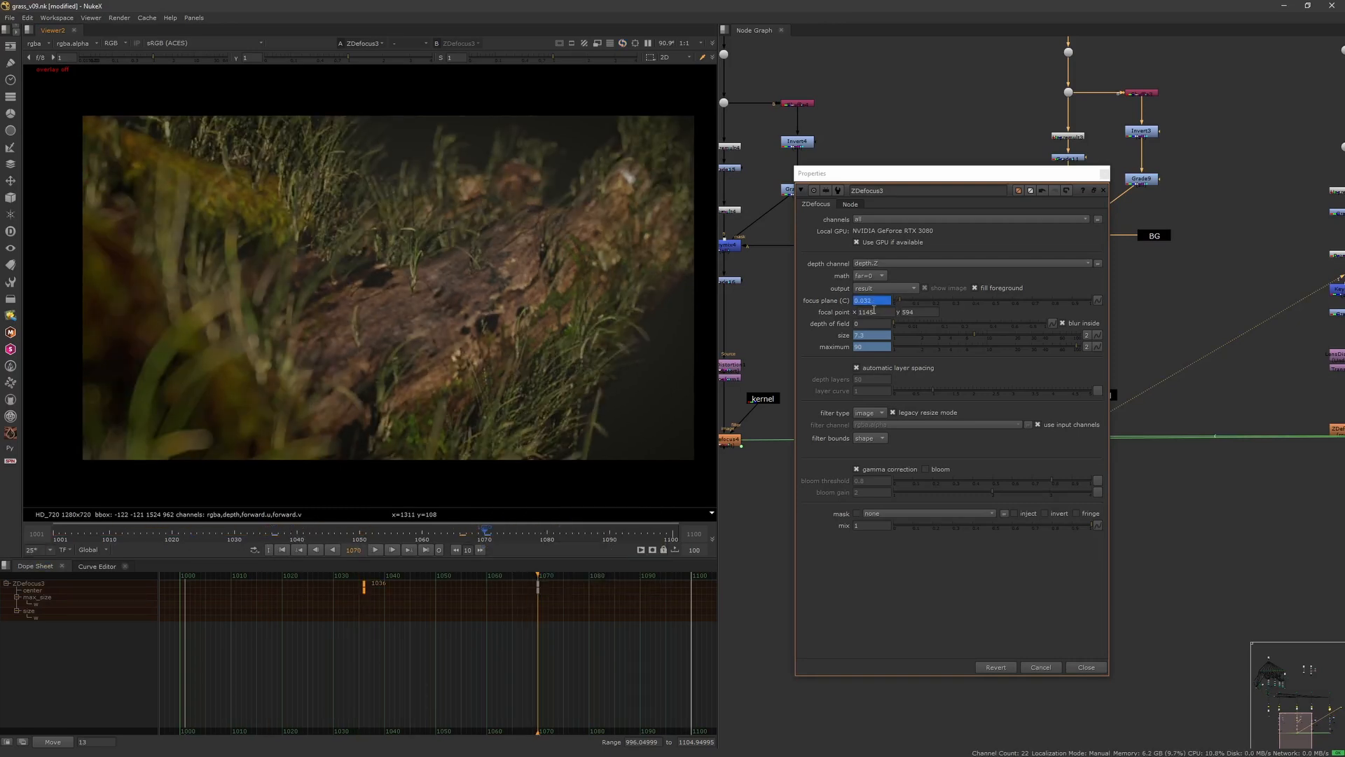
pyautogui.press('Up')
pyautogui.press('Up')
pyautogui.press('Up')
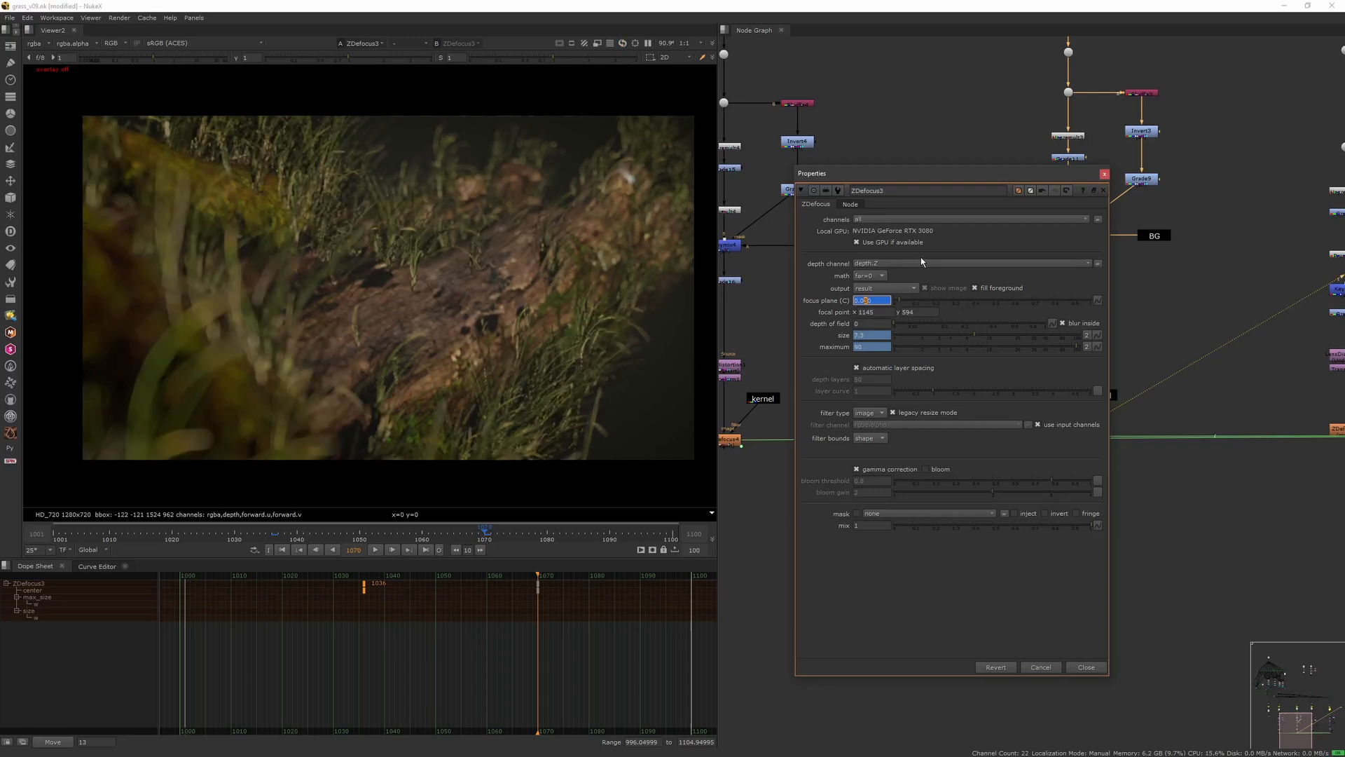
pyautogui.press('Left')
pyautogui.press('Up')
pyautogui.press('Up')
pyautogui.press('Up')
pyautogui.press('Up')
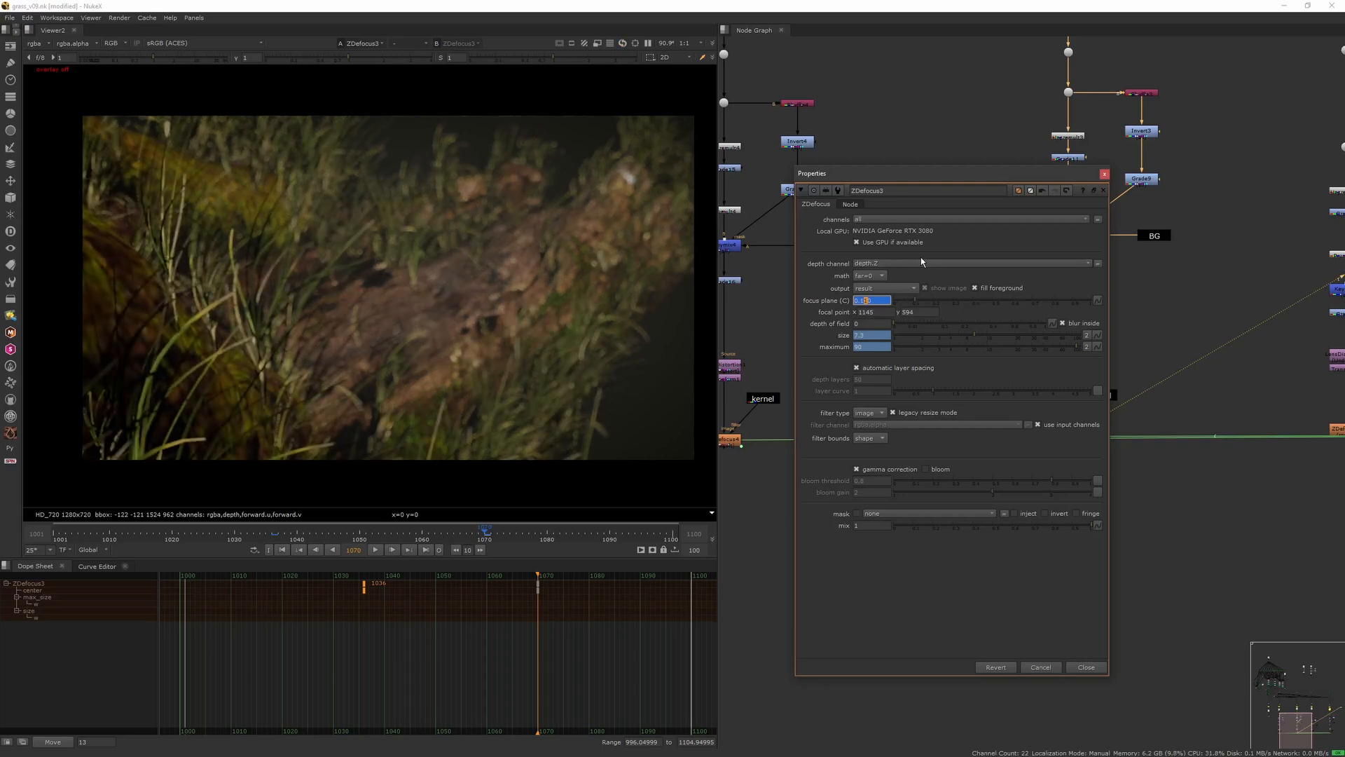
# - Play the focus pull from frame 1036 and move ZDefocus3's first focus plane key back to about frame 1020
pyautogui.click(276, 537)
pyautogui.click(376, 550)
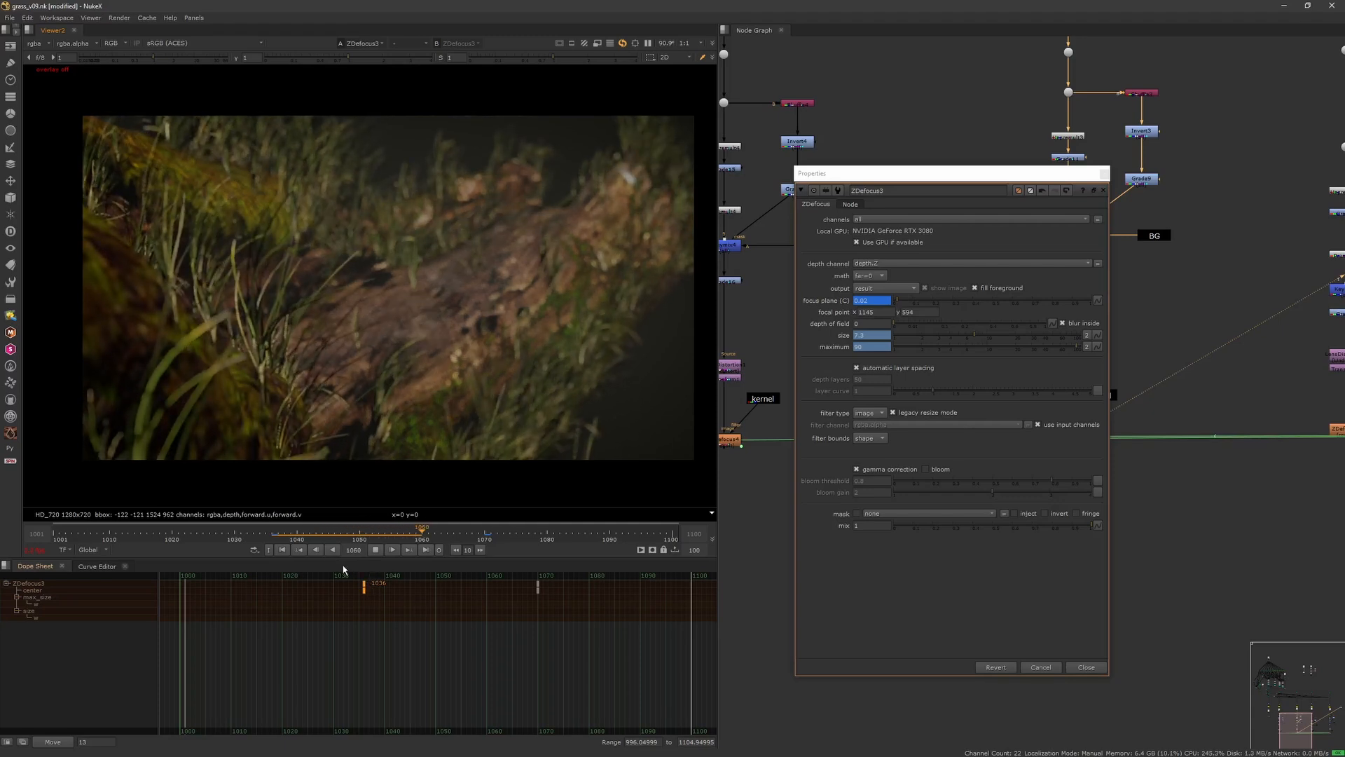
pyautogui.moveTo(363, 587); pyautogui.dragTo(292, 587)
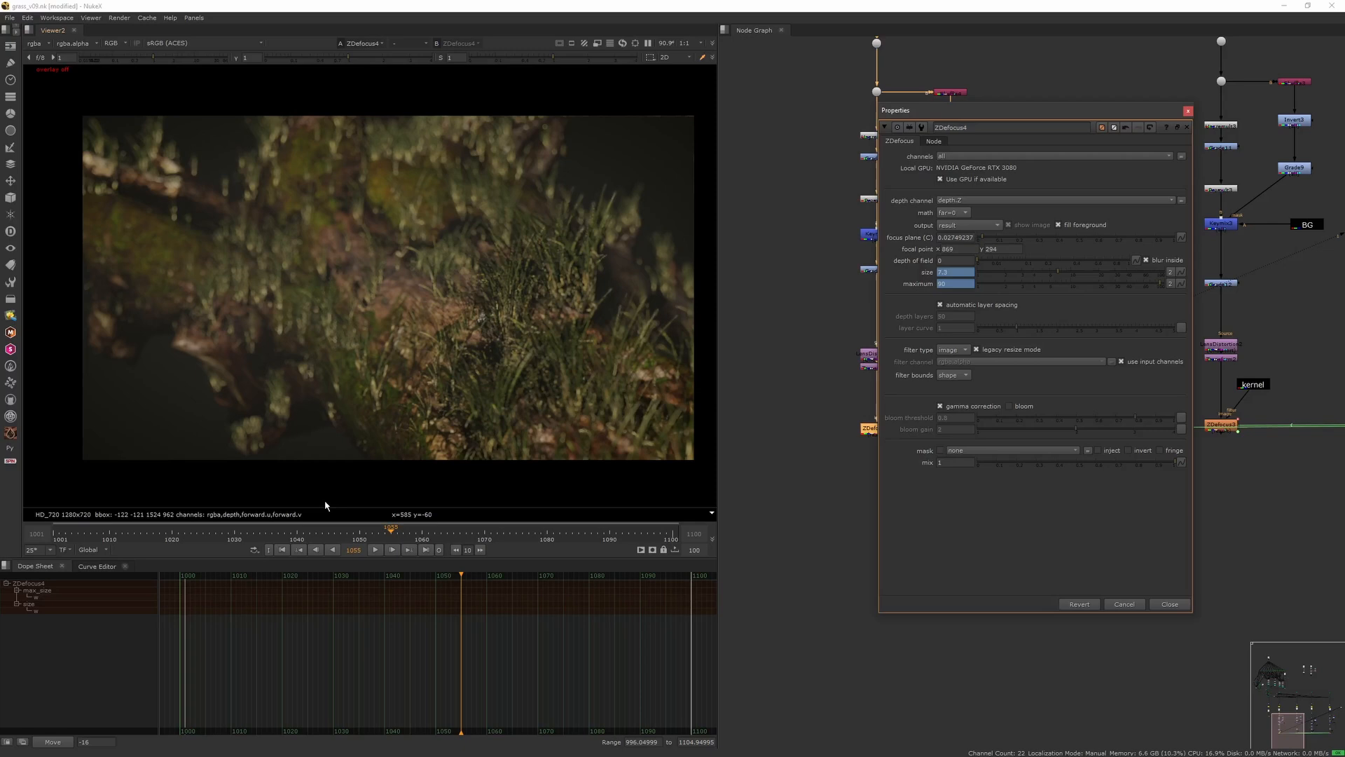
# - Set a focus plane key on ZDefocus4 at frame 1026, keeping its current value
pyautogui.click(211, 534)
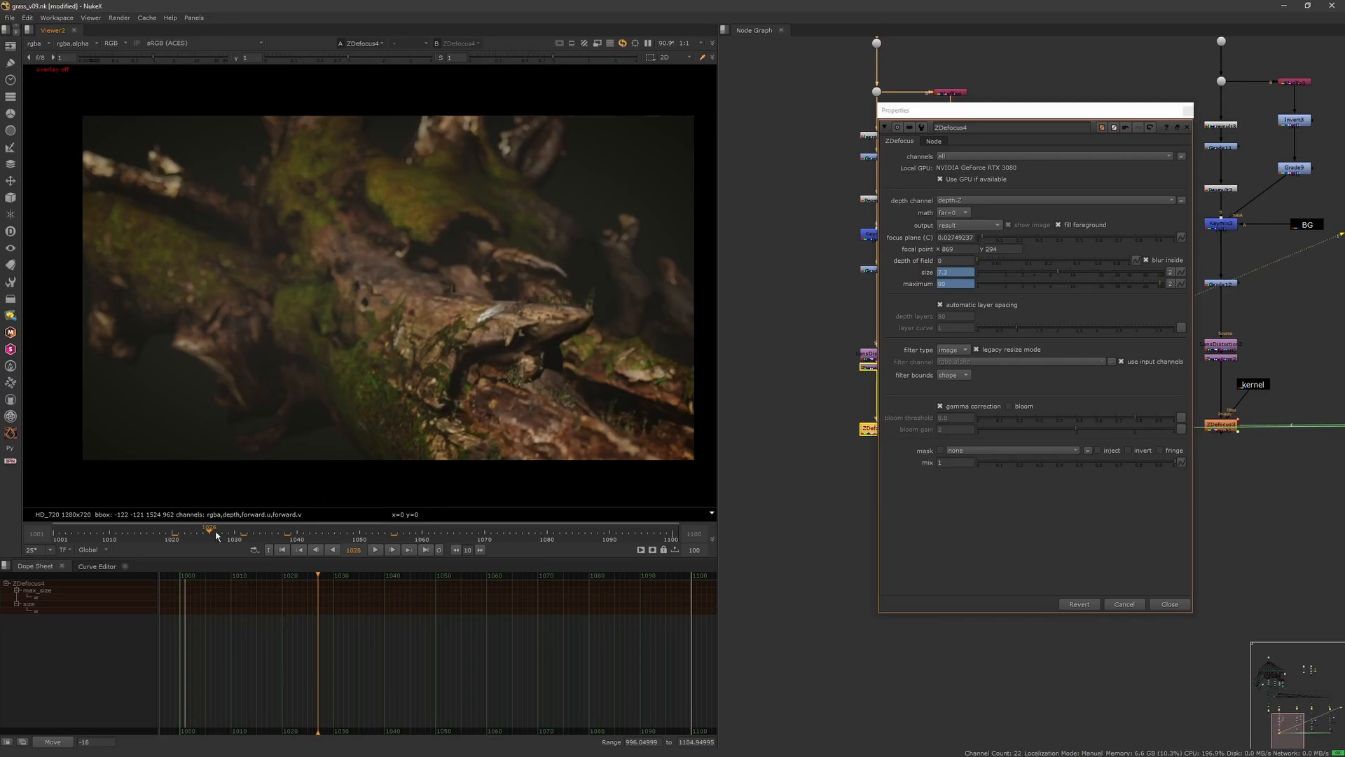
pyautogui.moveTo(215, 536); pyautogui.dragTo(209, 538)
pyautogui.rightClick(970, 238)
pyautogui.click(989, 246)
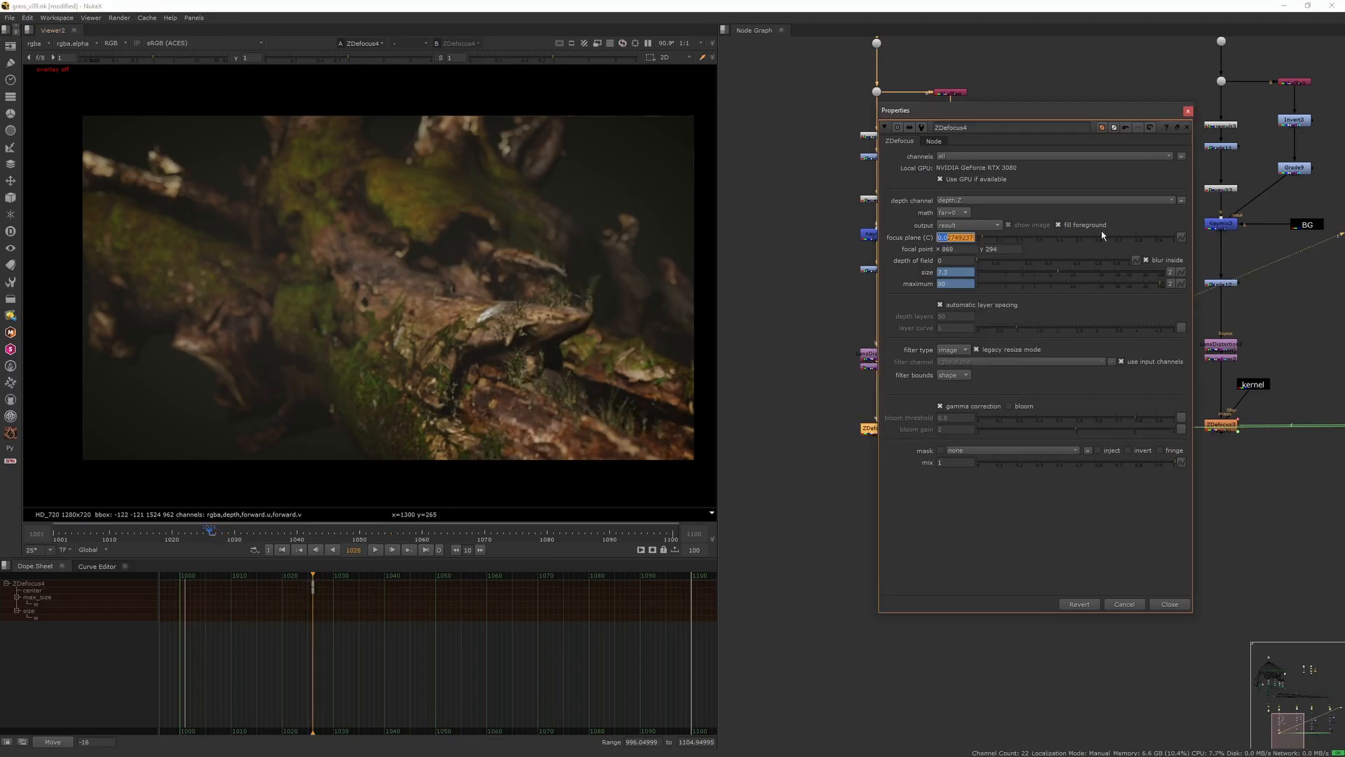
# - Keyframe ZDefocus4's focus plane at frame 1070, adjusting the value in small increments until the nearer grass comes into focus
pyautogui.click(315, 531)
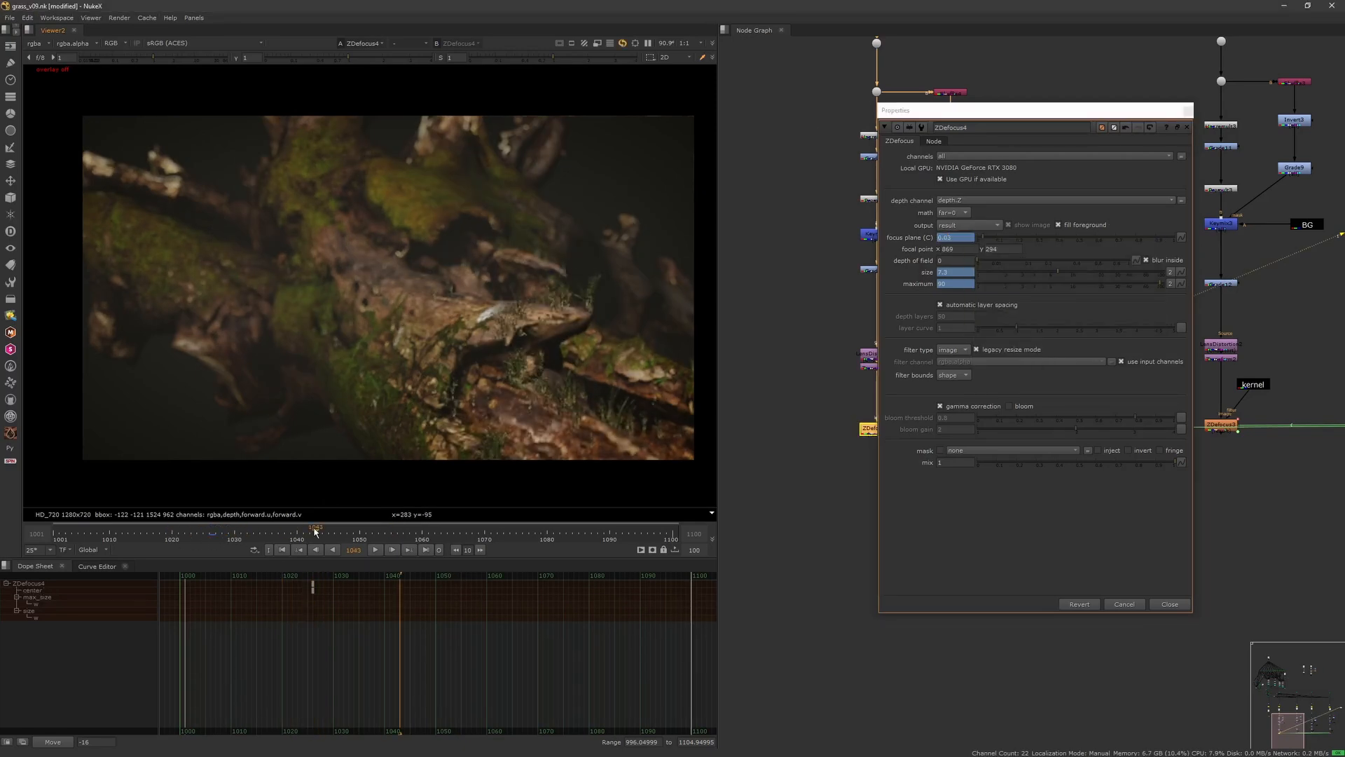
pyautogui.moveTo(315, 533); pyautogui.dragTo(485, 534)
pyautogui.click(969, 237)
pyautogui.press('Down')
pyautogui.press('Down')
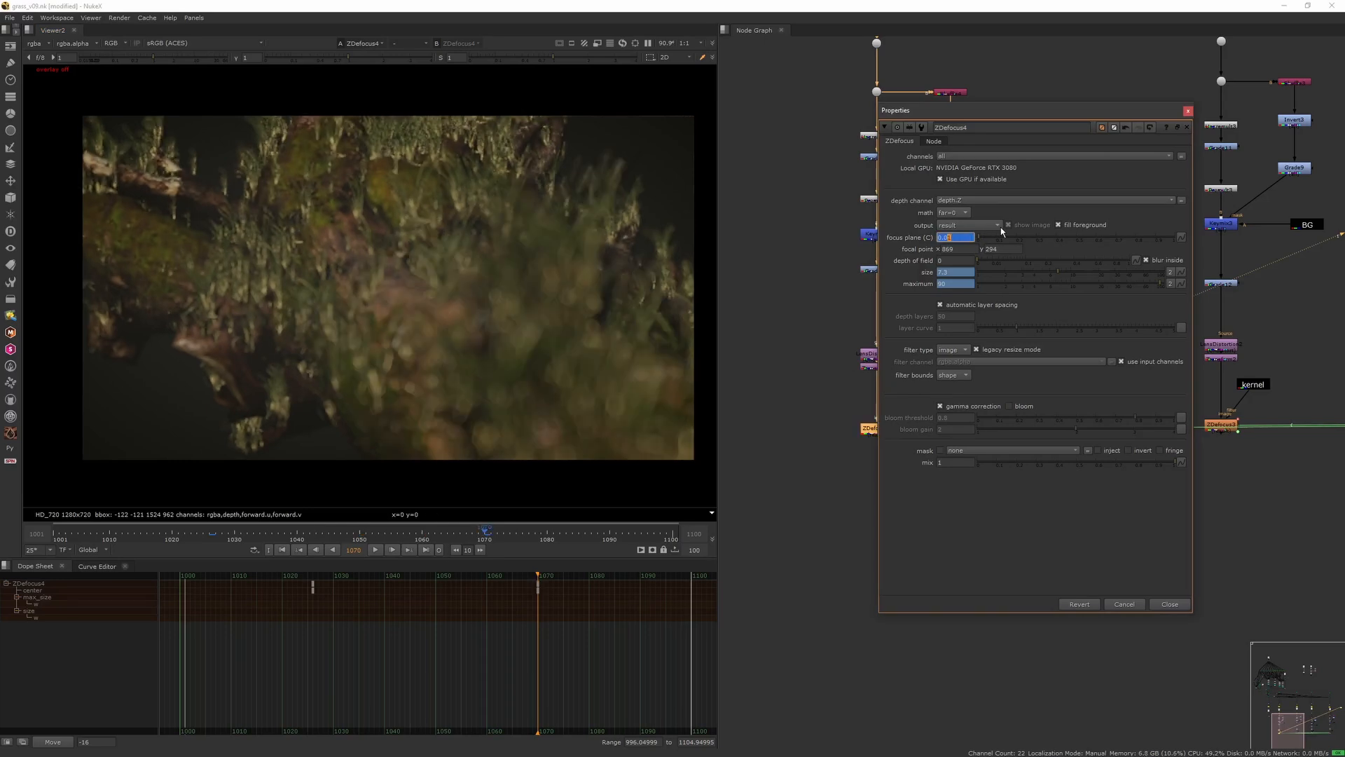
pyautogui.press('Right')
pyautogui.press('Down')
pyautogui.press('Down')
pyautogui.press('Up')
pyautogui.press('Up')
pyautogui.press('Up')
pyautogui.press('Up')
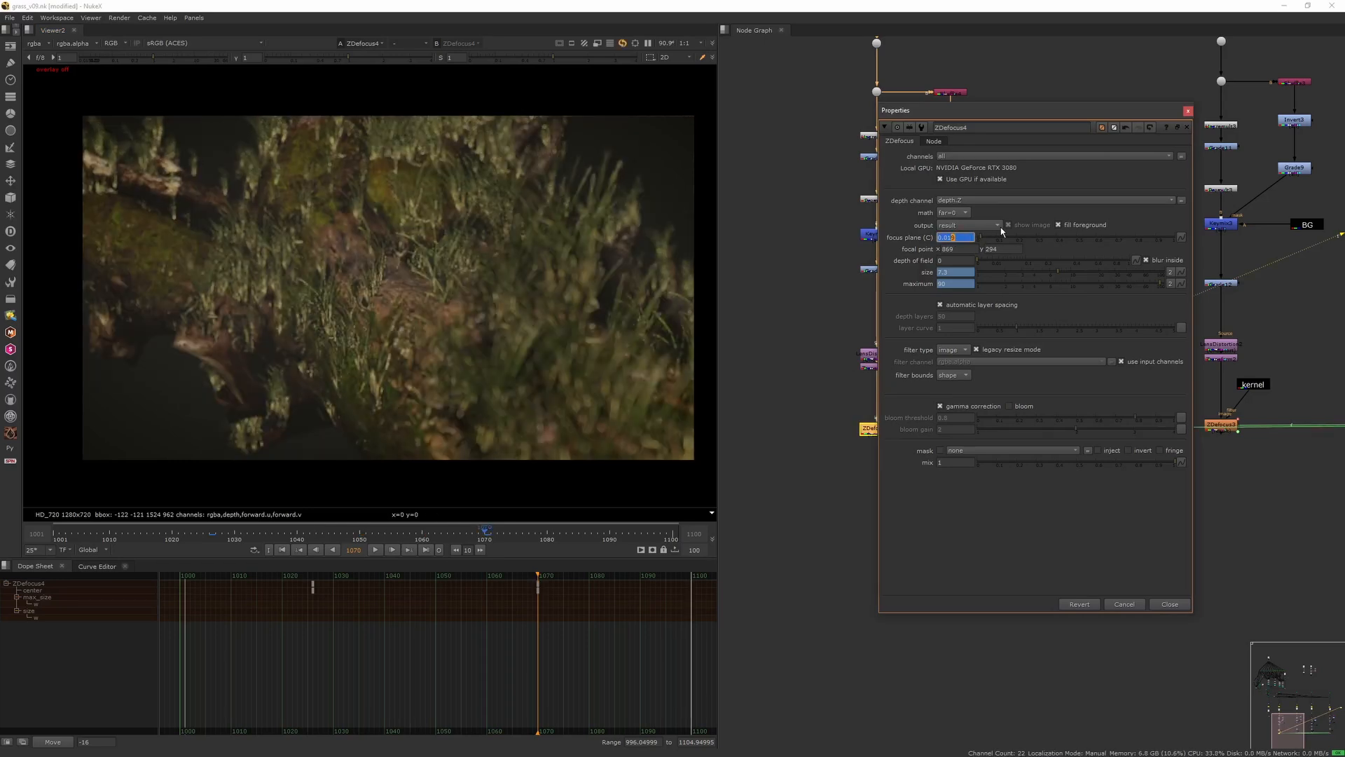
# - Scrub the focus pull and examine ZDefocus4's focus plane and size curves in the Curve Editor
pyautogui.moveTo(338, 577); pyautogui.dragTo(595, 569)
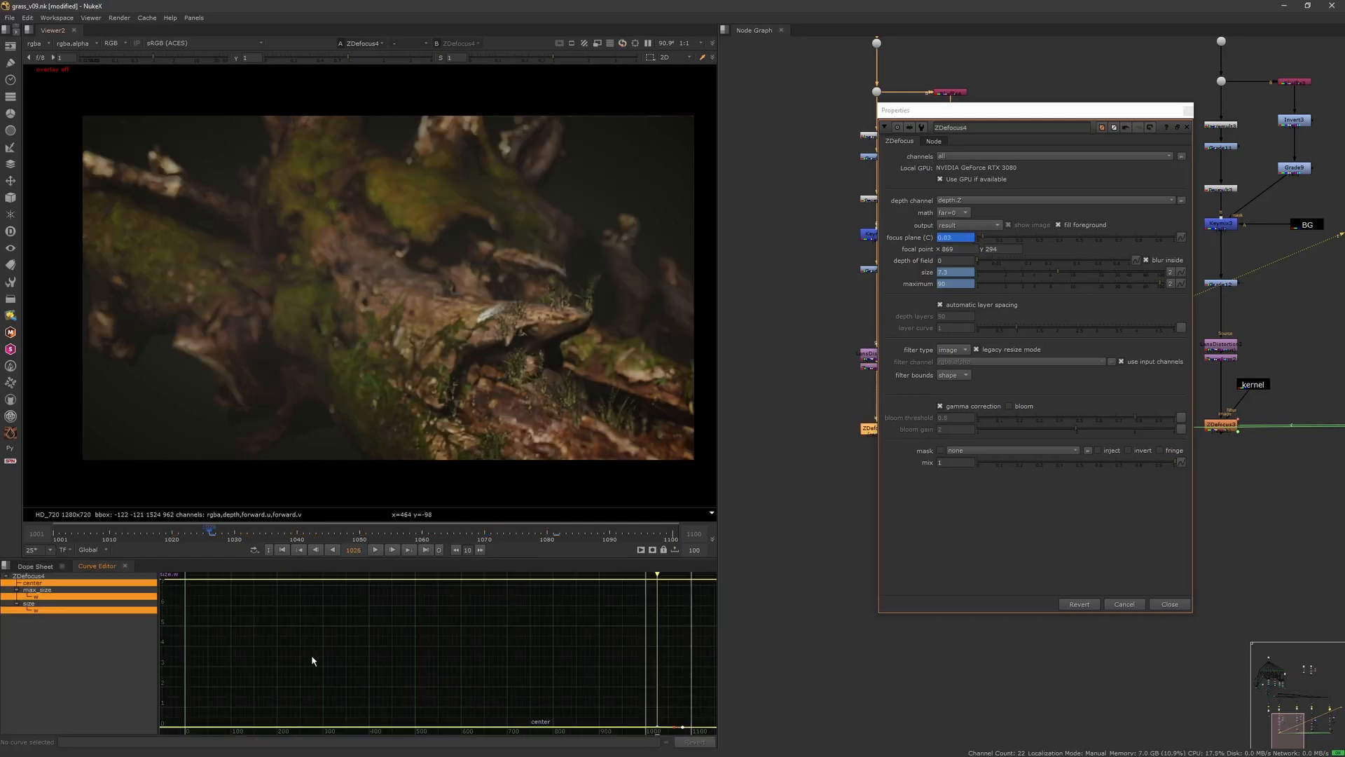
pyautogui.scroll(-1, 387, 639)
pyautogui.click(53, 592)
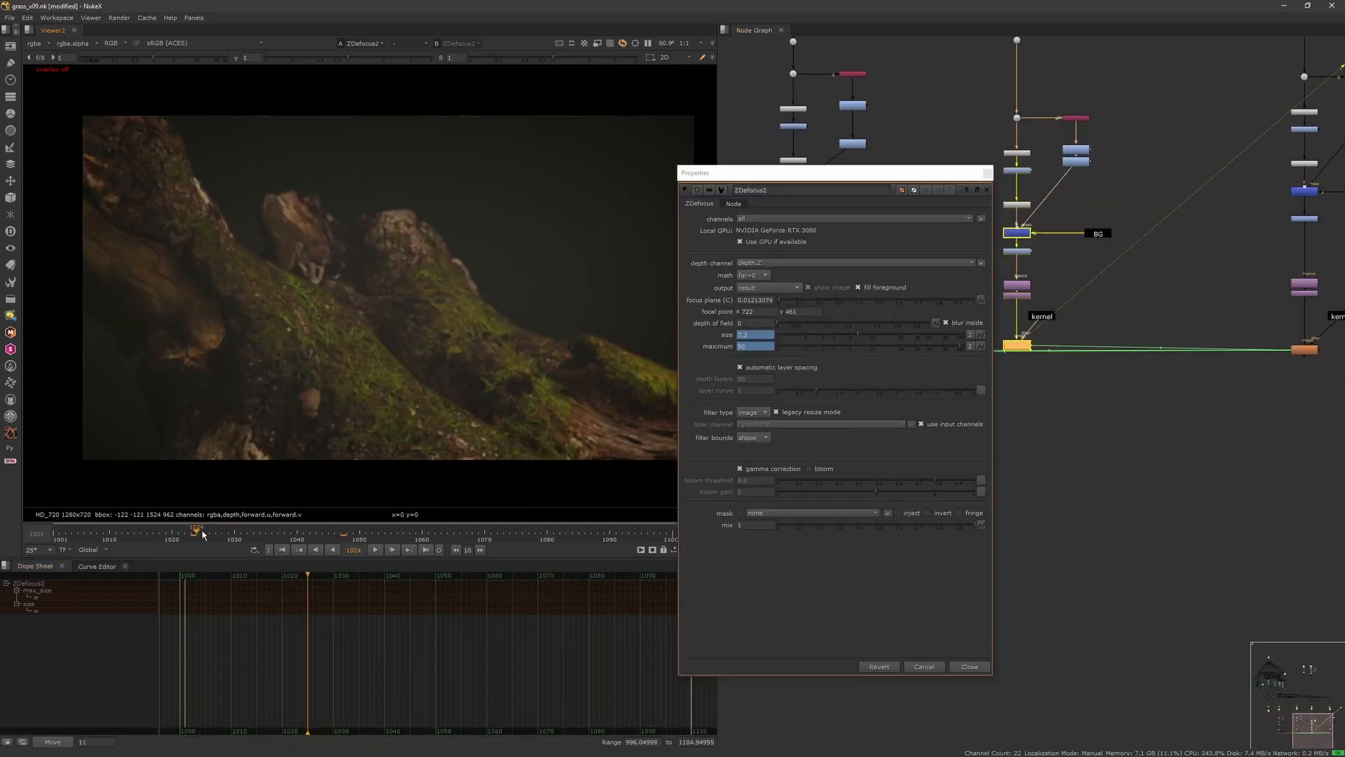
# - Set a focus plane keyframe on ZDefocus2 at frame 1034 and show the viewer overlay with the focal point
pyautogui.moveTo(203, 534); pyautogui.dragTo(218, 534)
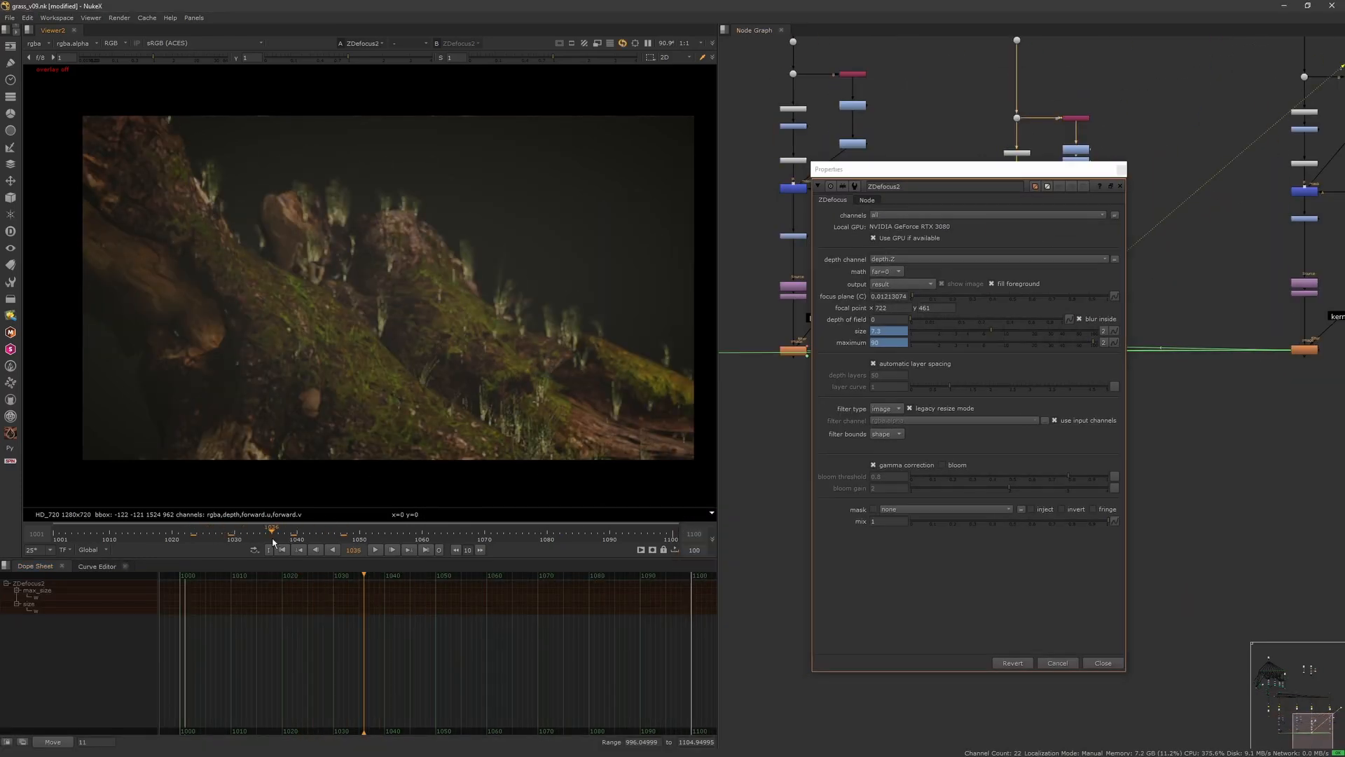
pyautogui.moveTo(231, 536); pyautogui.dragTo(260, 540)
pyautogui.rightClick(903, 296)
pyautogui.click(922, 304)
pyautogui.press('q')
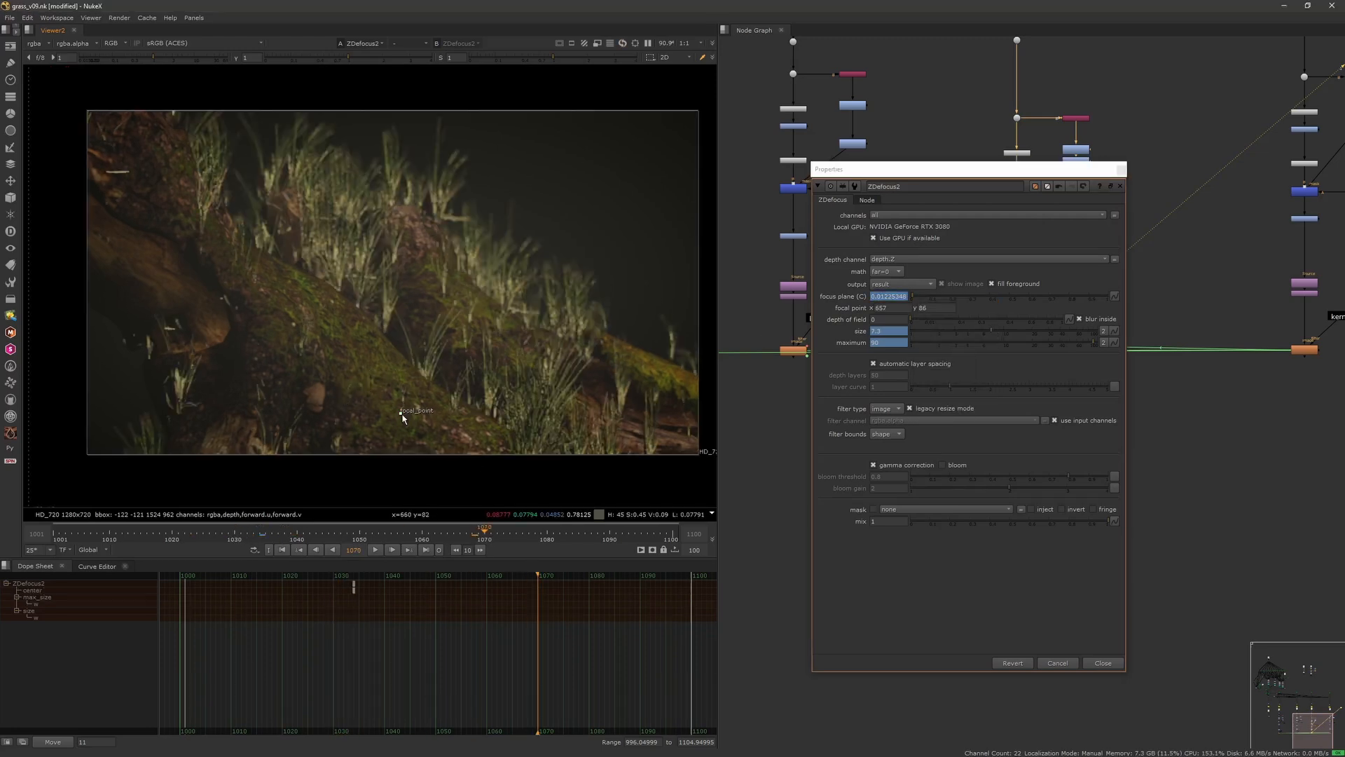
# - Set ZDefocus2's focus plane to 0.015 and move its focal point to about x 404, y 148
pyautogui.click(888, 296)
pyautogui.write('0.015')
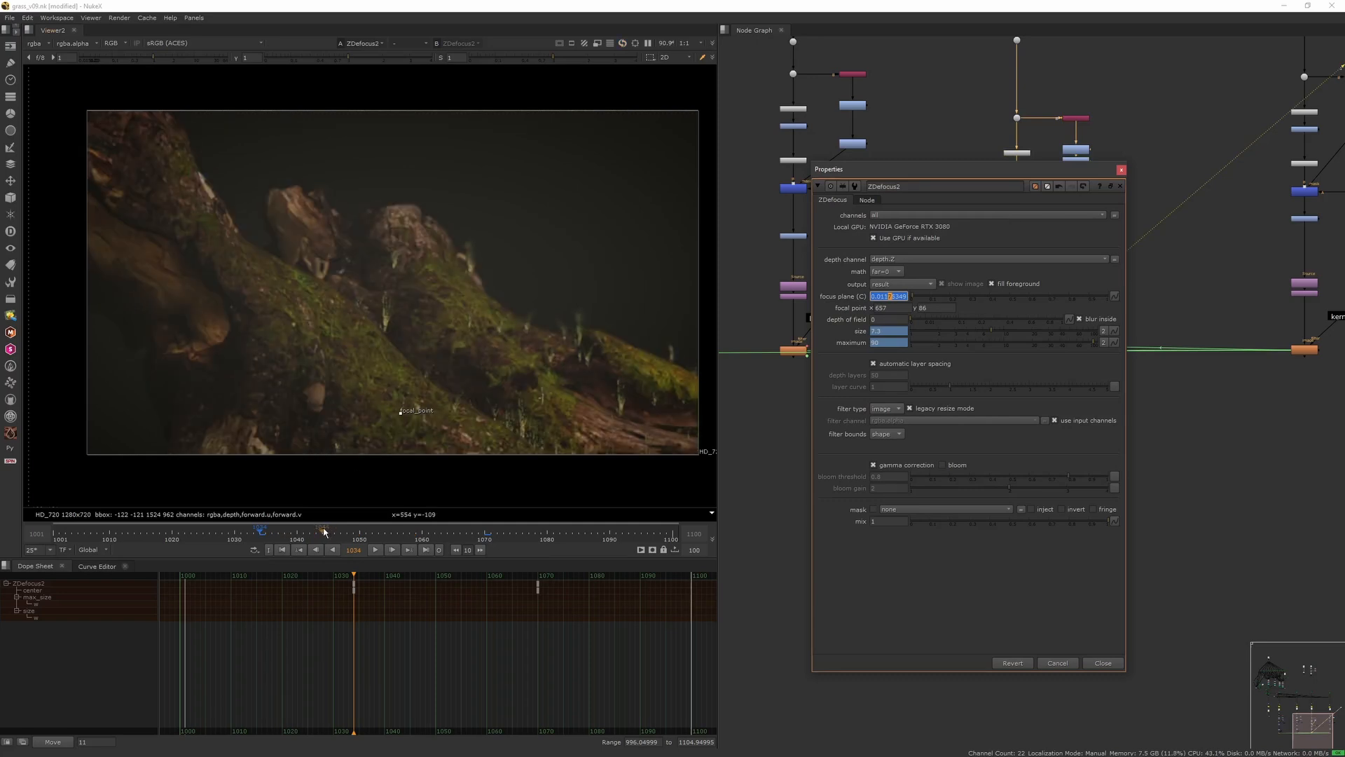
pyautogui.moveTo(912, 297); pyautogui.dragTo(912, 298)
pyautogui.moveTo(400, 412); pyautogui.dragTo(297, 363)
pyautogui.moveTo(297, 534); pyautogui.dragTo(260, 535)
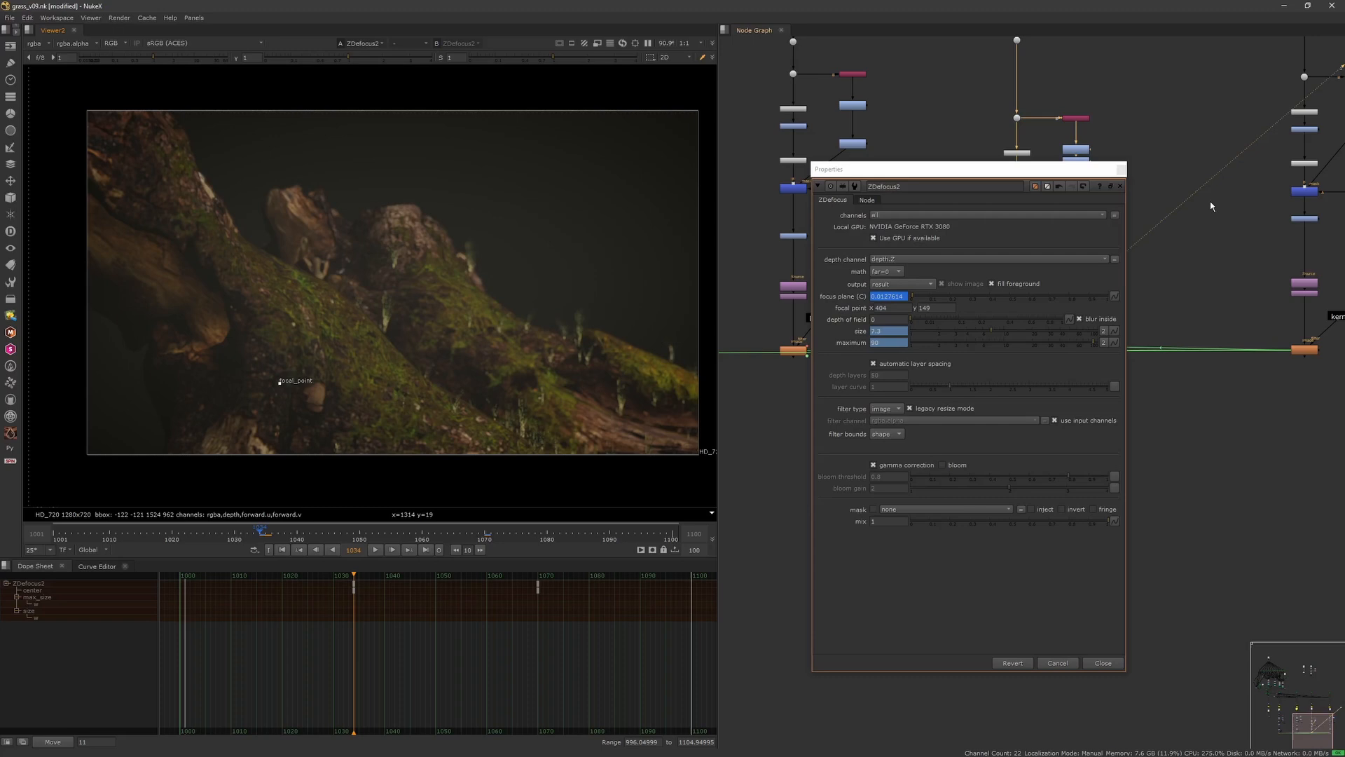
# - Close ZDefocus2's properties, view and open ZDefocus1, and keyframe its focus plane at 0.04 on frame 1029
pyautogui.click(1121, 170)
pyautogui.moveTo(1057, 381); pyautogui.dragTo(913, 389, button='middle')
pyautogui.click(1163, 355)
pyautogui.press('1')
pyautogui.doubleClick(1164, 357)
pyautogui.moveTo(260, 536); pyautogui.dragTo(229, 537)
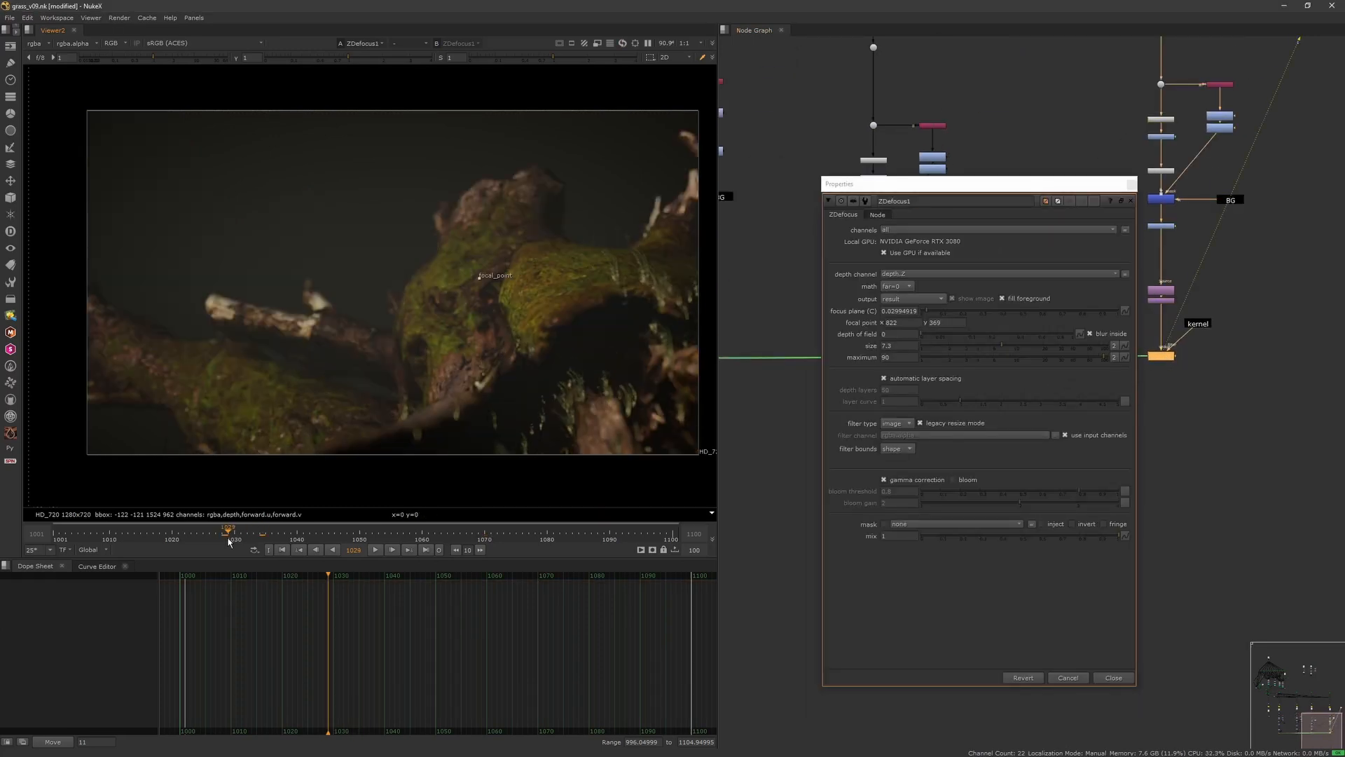
pyautogui.click(921, 313)
pyautogui.moveTo(924, 315); pyautogui.dragTo(930, 316)
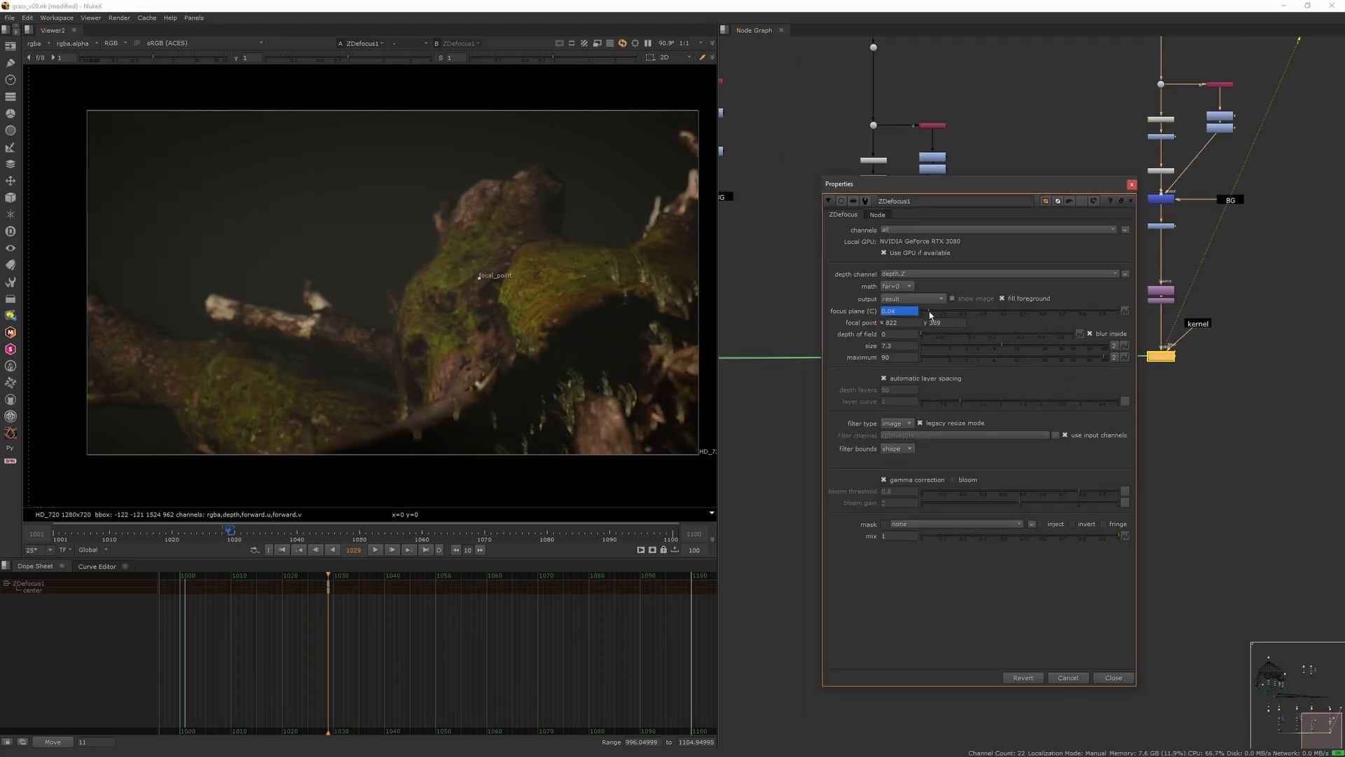
# - Keyframe ZDefocus1's focus plane at about 0.021 on frame 1070
pyautogui.moveTo(253, 537); pyautogui.dragTo(485, 537)
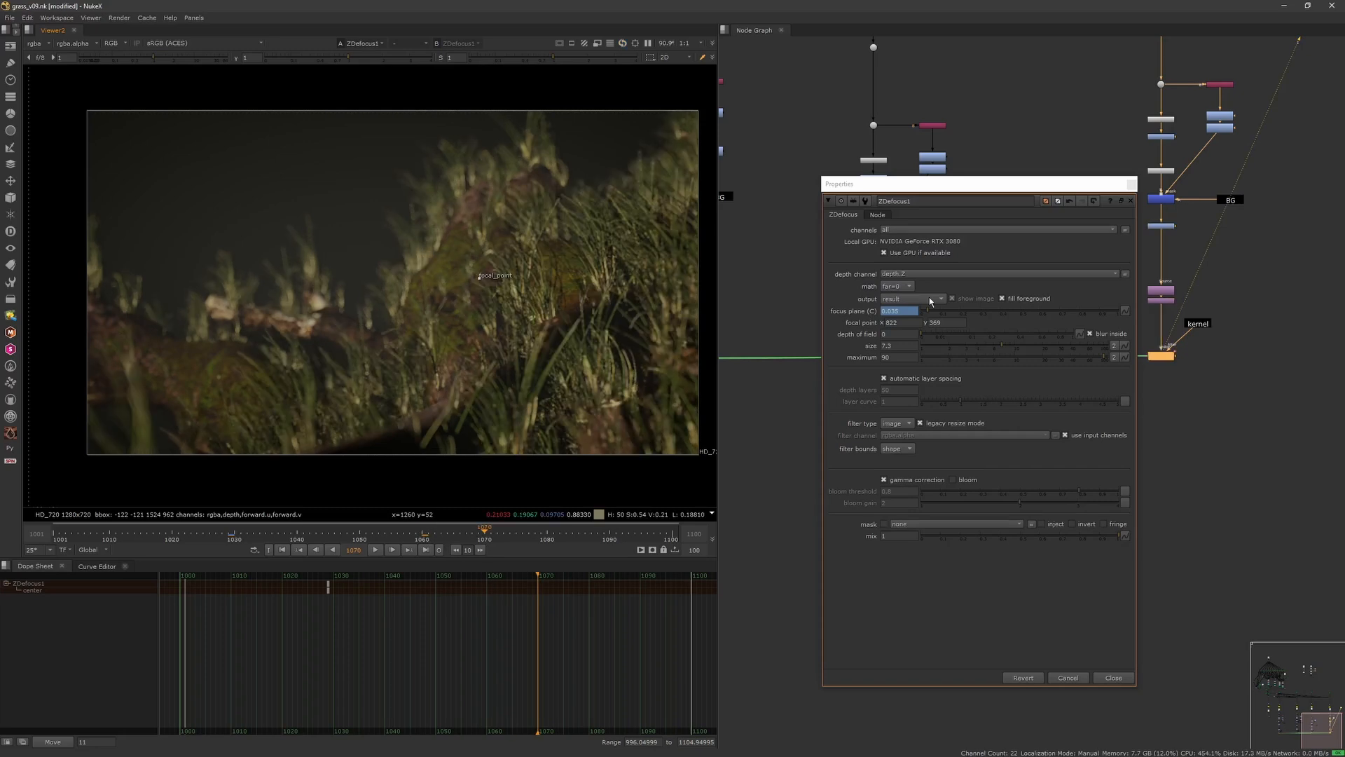
pyautogui.click(928, 315)
pyautogui.moveTo(928, 315); pyautogui.dragTo(926, 315)
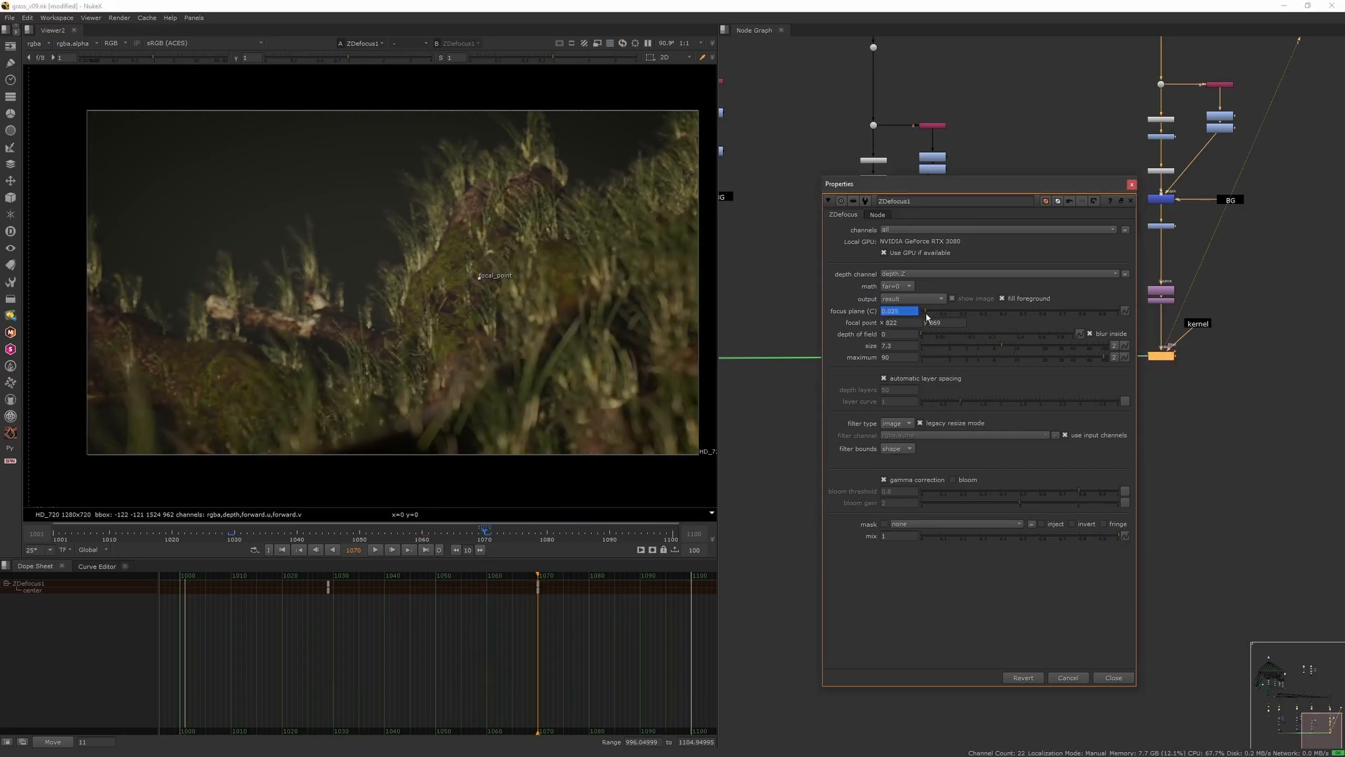
# - Play back and scrub ZDefocus1 between frames 1029 and 1070 to check the focus pull
pyautogui.click(298, 550)
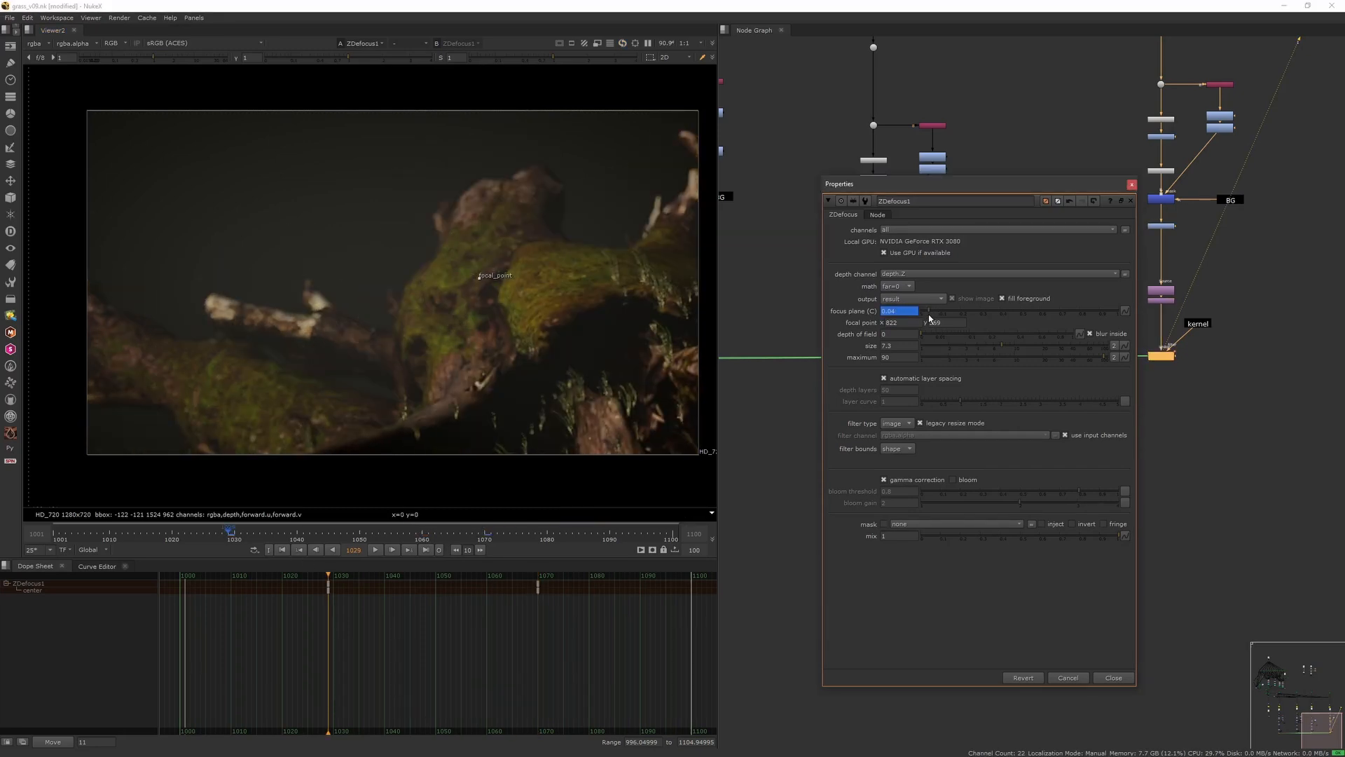
pyautogui.press('o')
pyautogui.press('l')
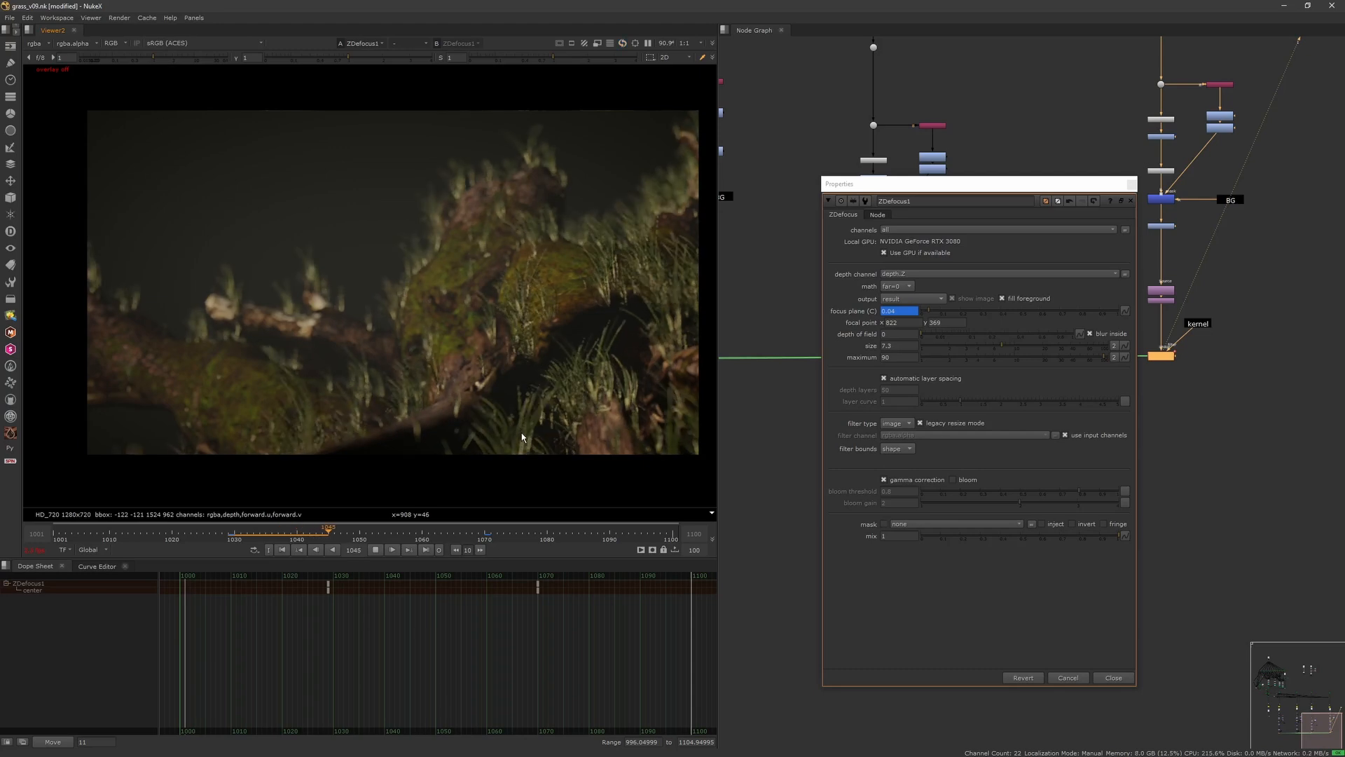
pyautogui.moveTo(393, 538); pyautogui.dragTo(485, 537)
pyautogui.click(930, 264)
pyautogui.click(328, 577)
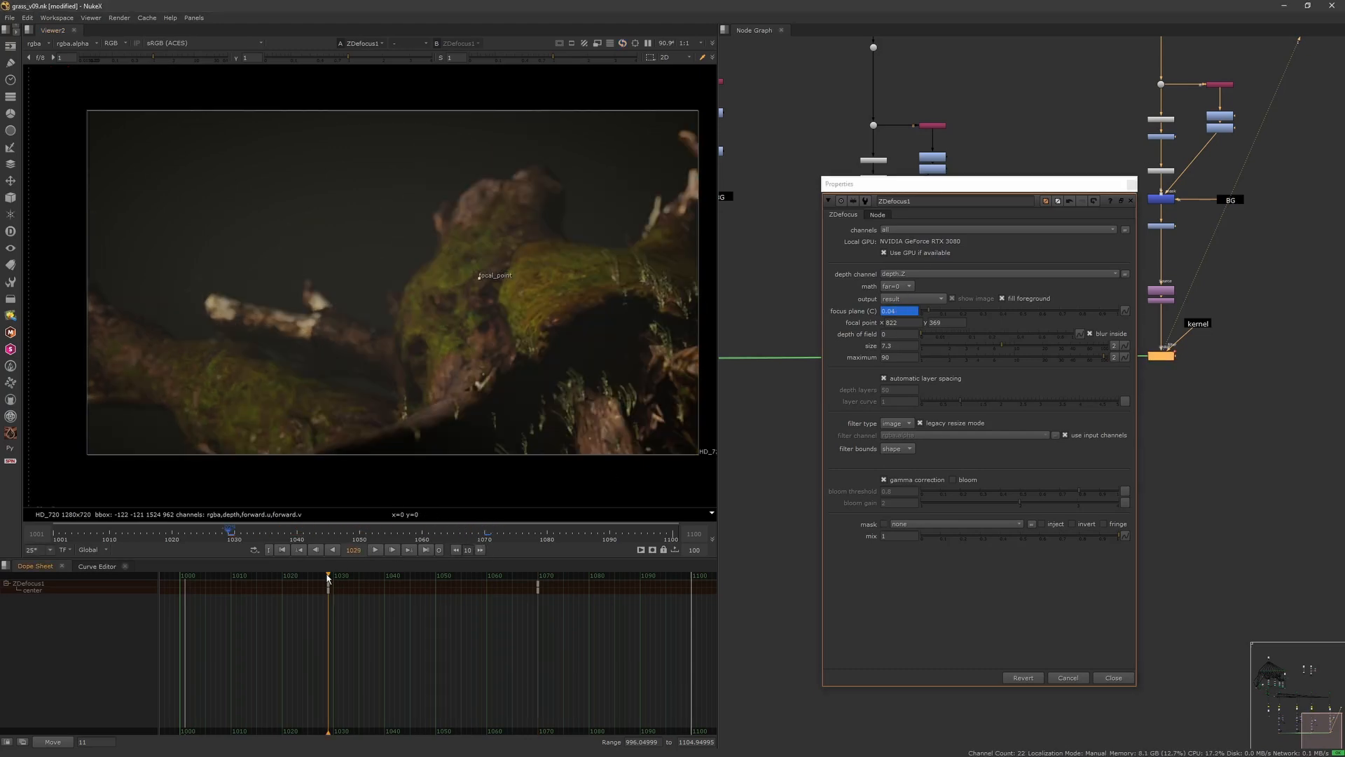
pyautogui.click(376, 550)
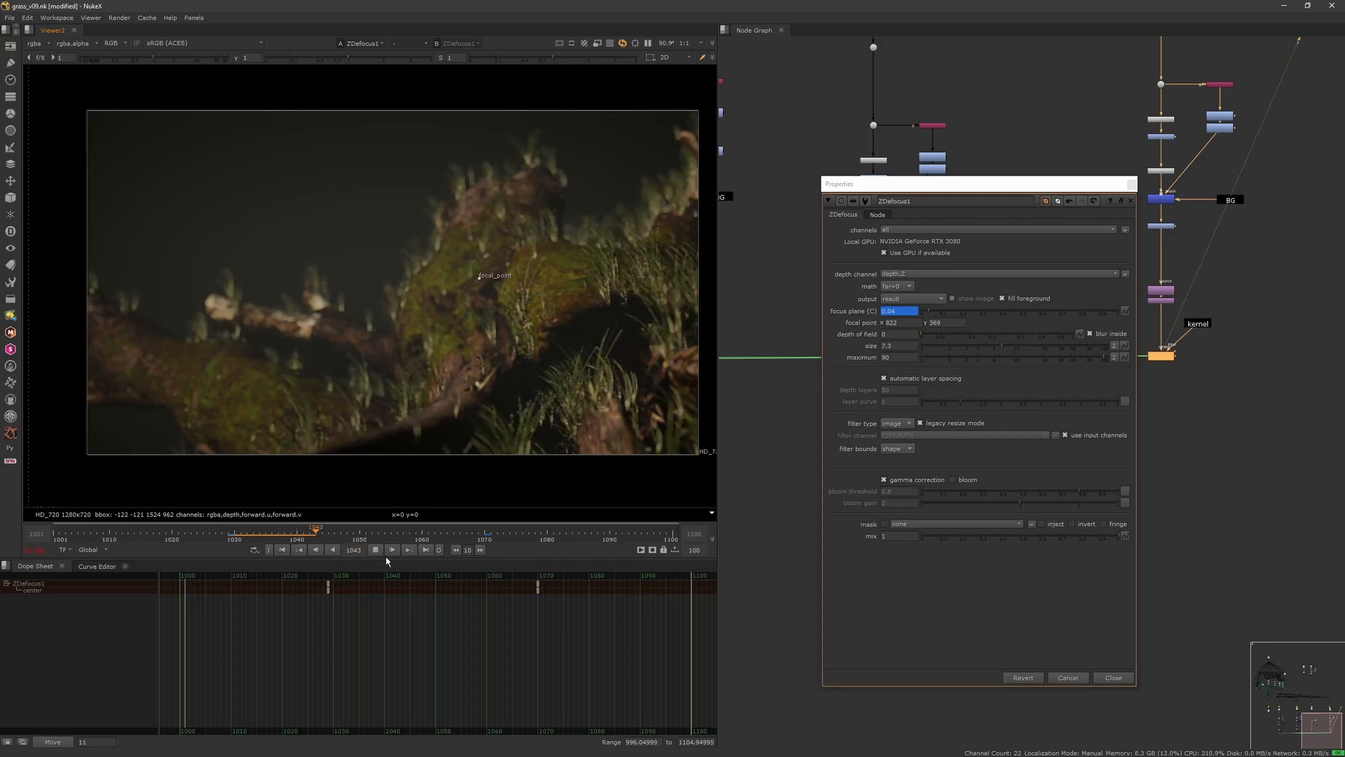
pyautogui.click(375, 550)
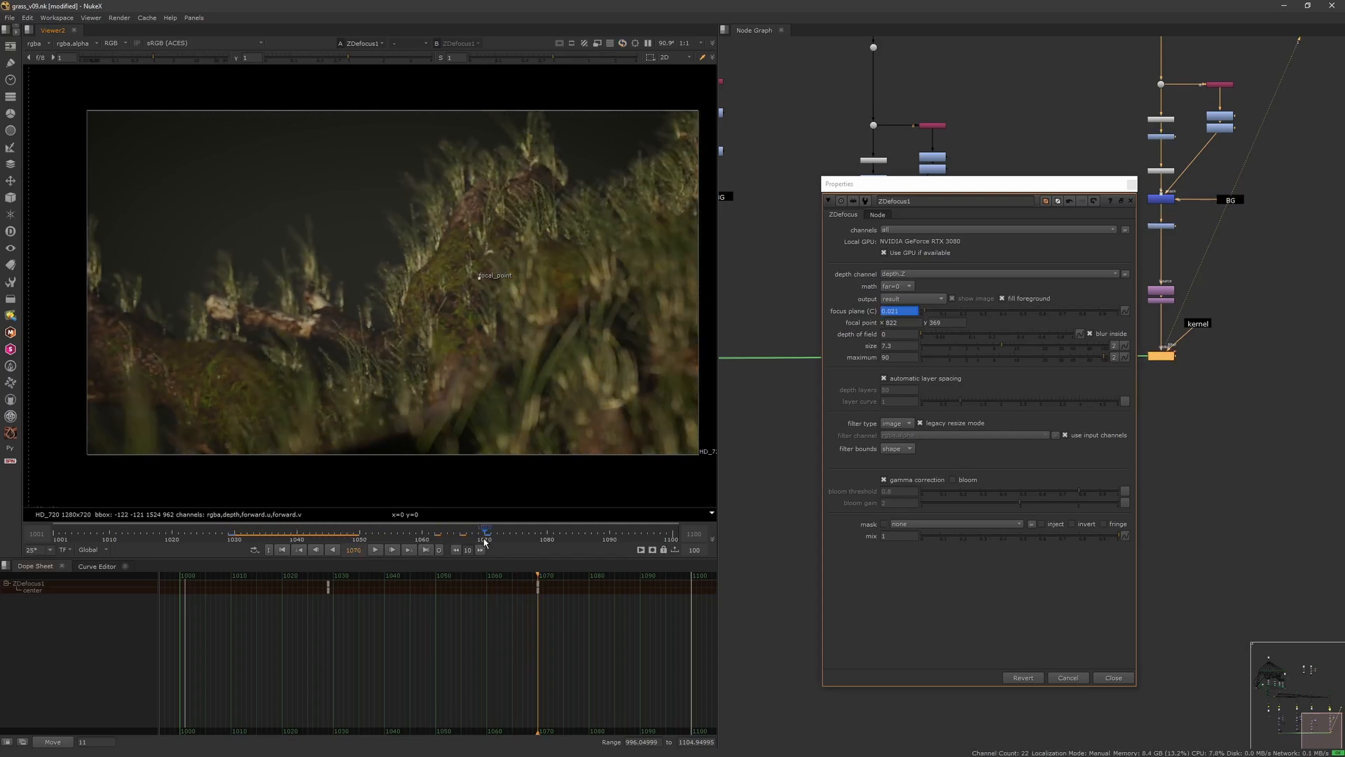
# - Fine-tune ZDefocus1's focus settings at frame 1070 and close its properties
pyautogui.click(926, 313)
pyautogui.moveTo(479, 278); pyautogui.dragTo(468, 272)
pyautogui.click(1130, 200)
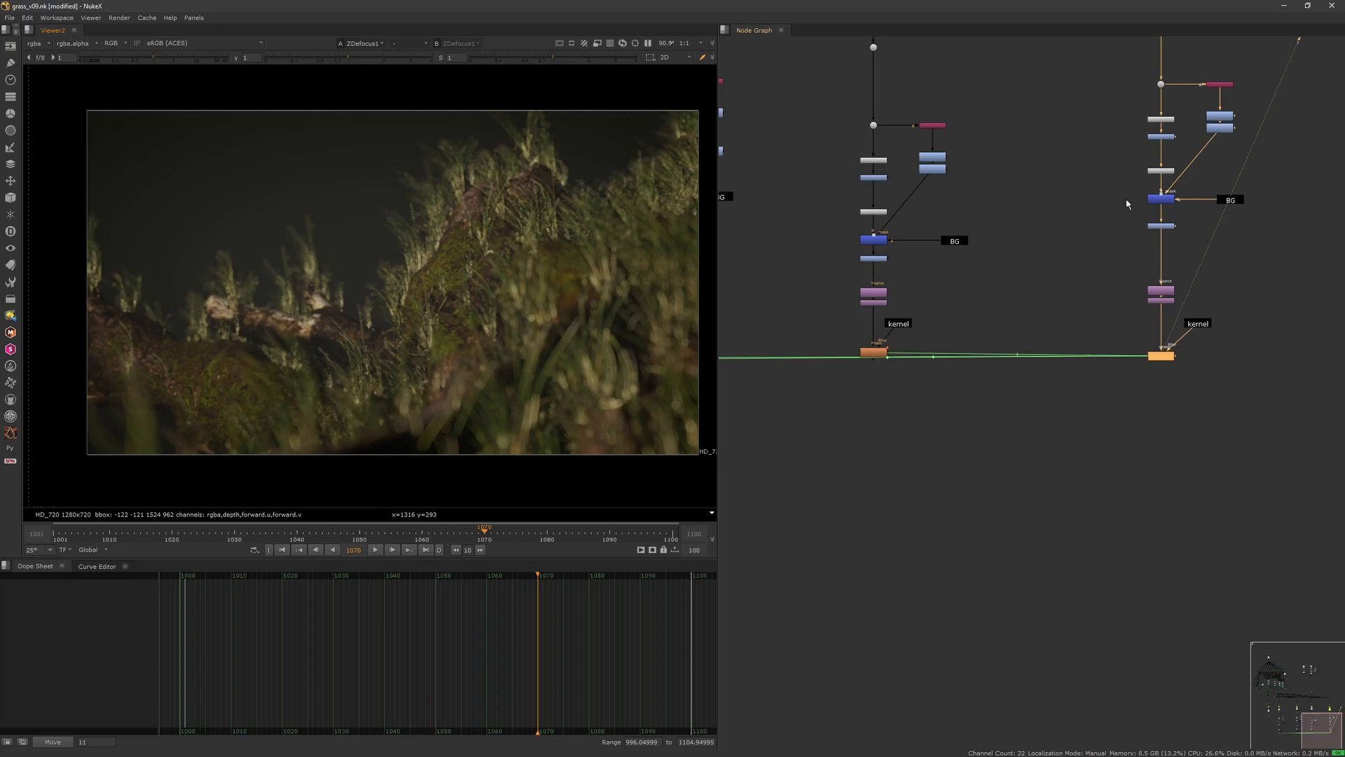
# - Add a Write node below ZDefocus4 and set its output file name to close_01_def_v01.####.exr in the render folder
pyautogui.scroll(-3, 1121, 203)
pyautogui.moveTo(967, 224); pyautogui.dragTo(1282, 226, button='middle')
pyautogui.click(889, 320)
pyautogui.press('1')
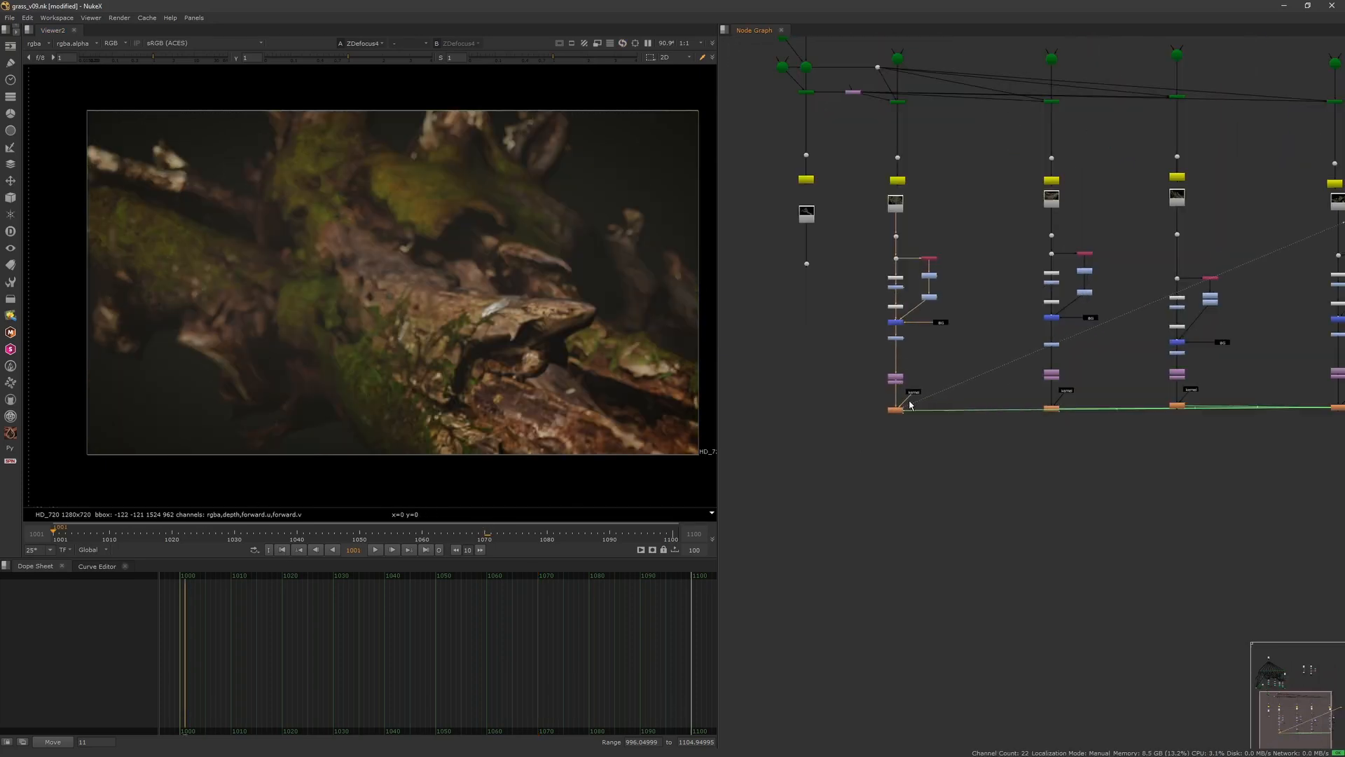
pyautogui.scroll(4, 868, 497)
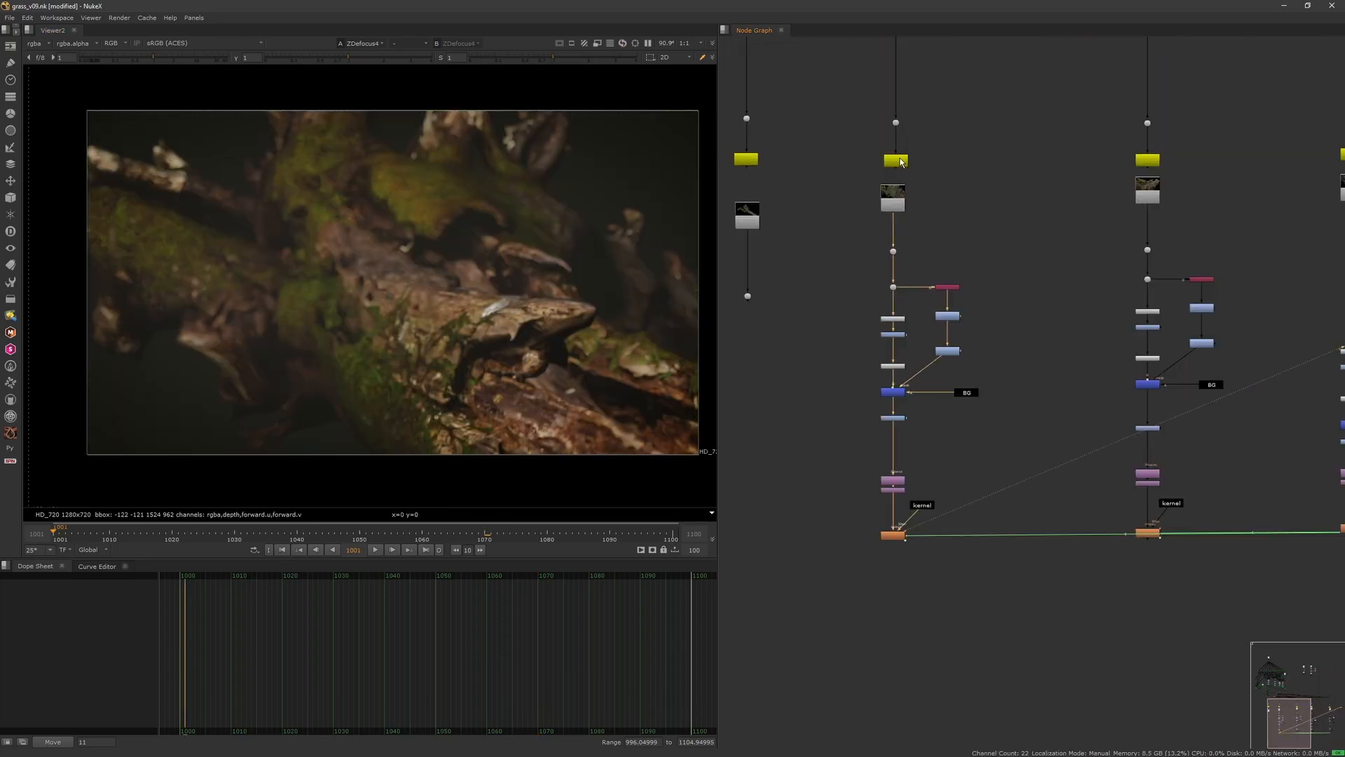
pyautogui.press('w')
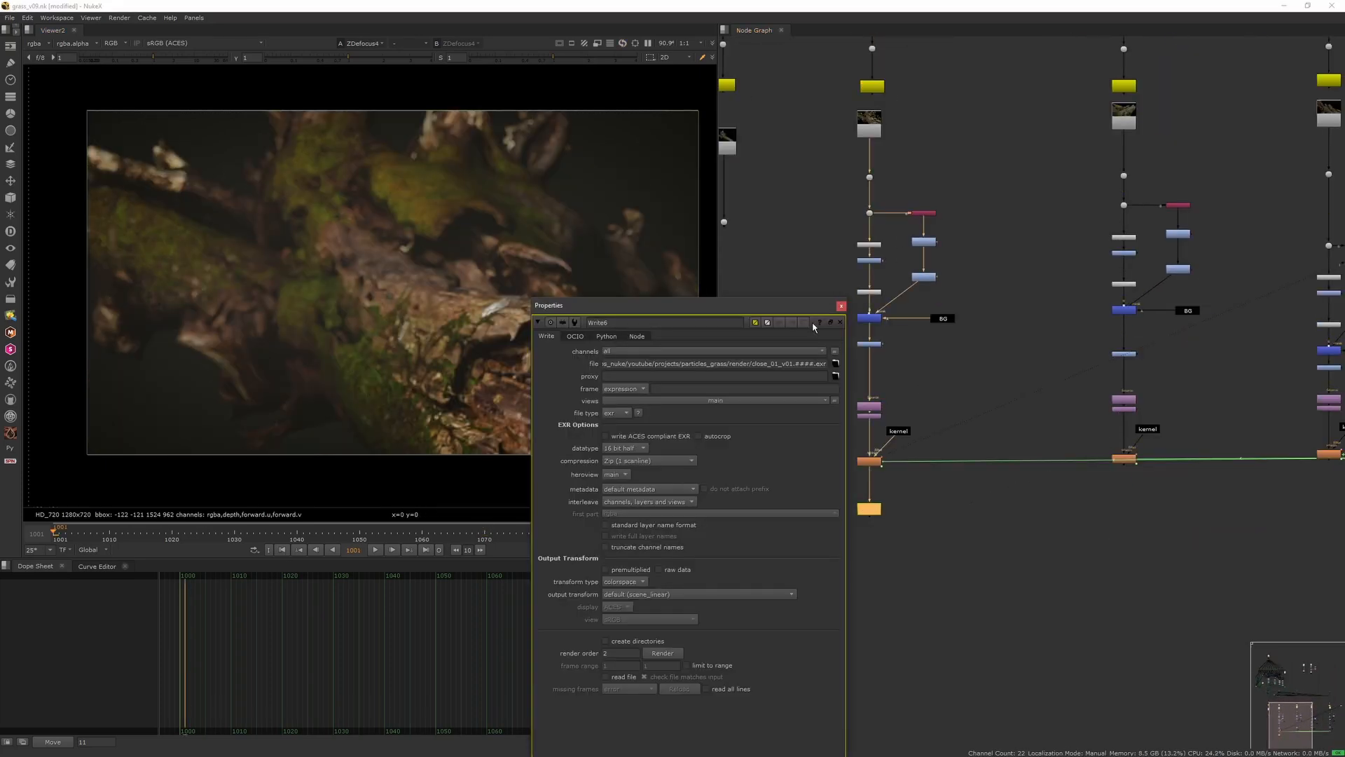
pyautogui.click(893, 284)
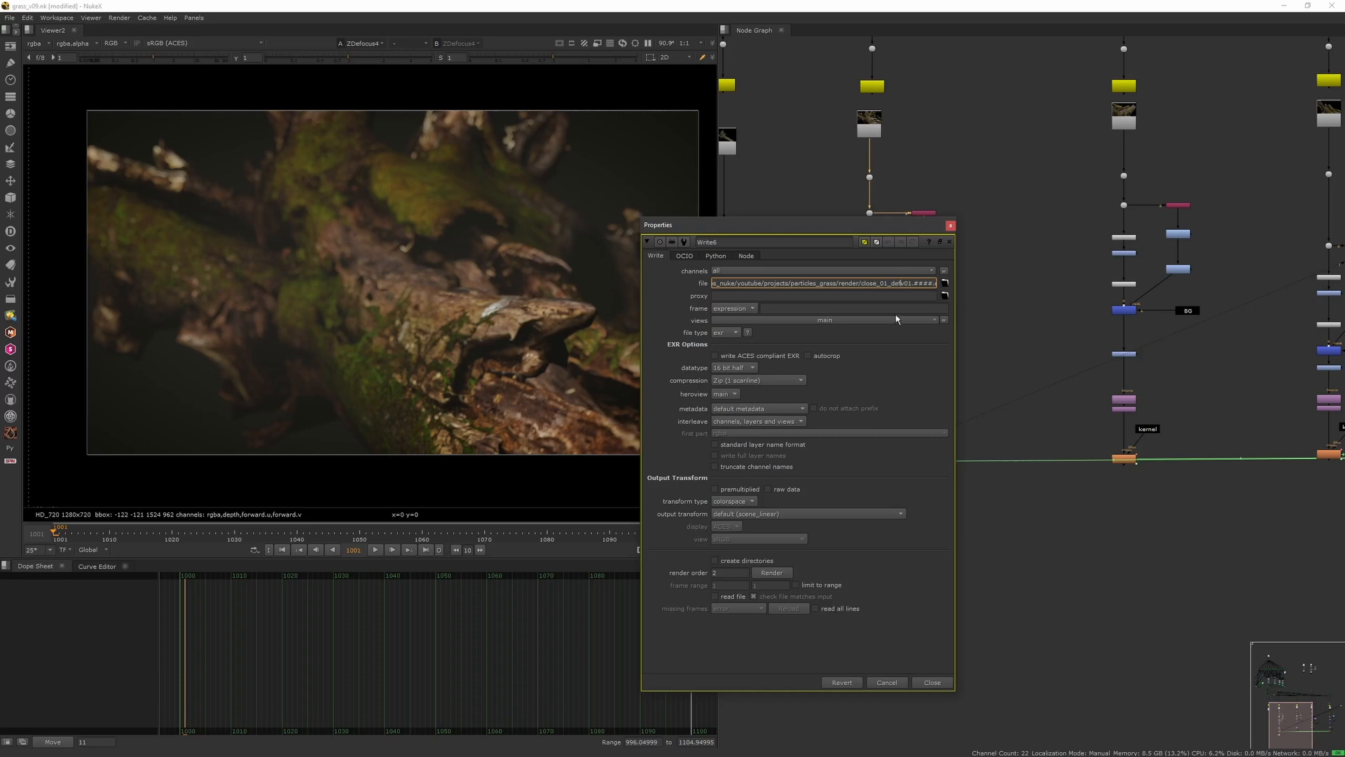
# - Insert a Remove node that keeps only the rgba channels between ZDefocus4 and its Write node
pyautogui.moveTo(751, 207); pyautogui.dragTo(911, 189, button='middle')
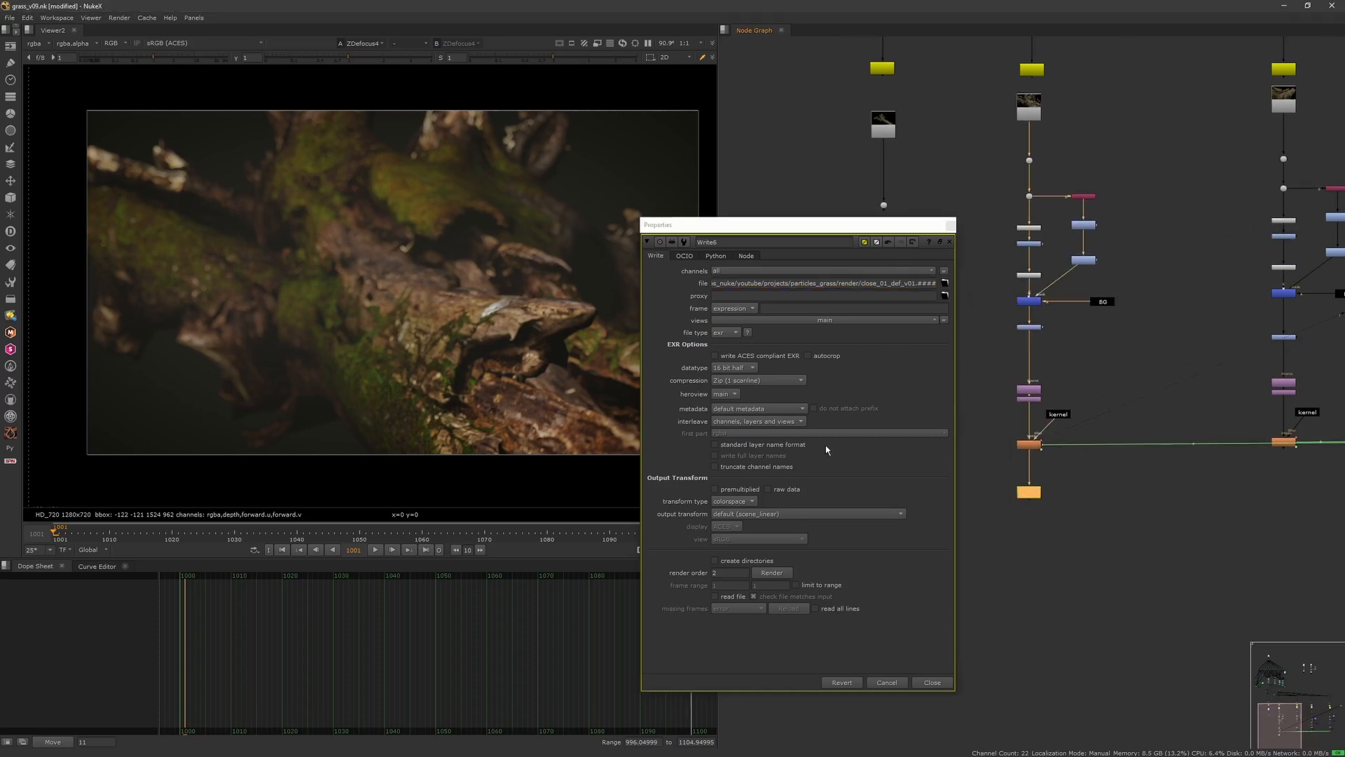
pyautogui.press('Tab')
pyautogui.write('remove')
pyautogui.press('Return')
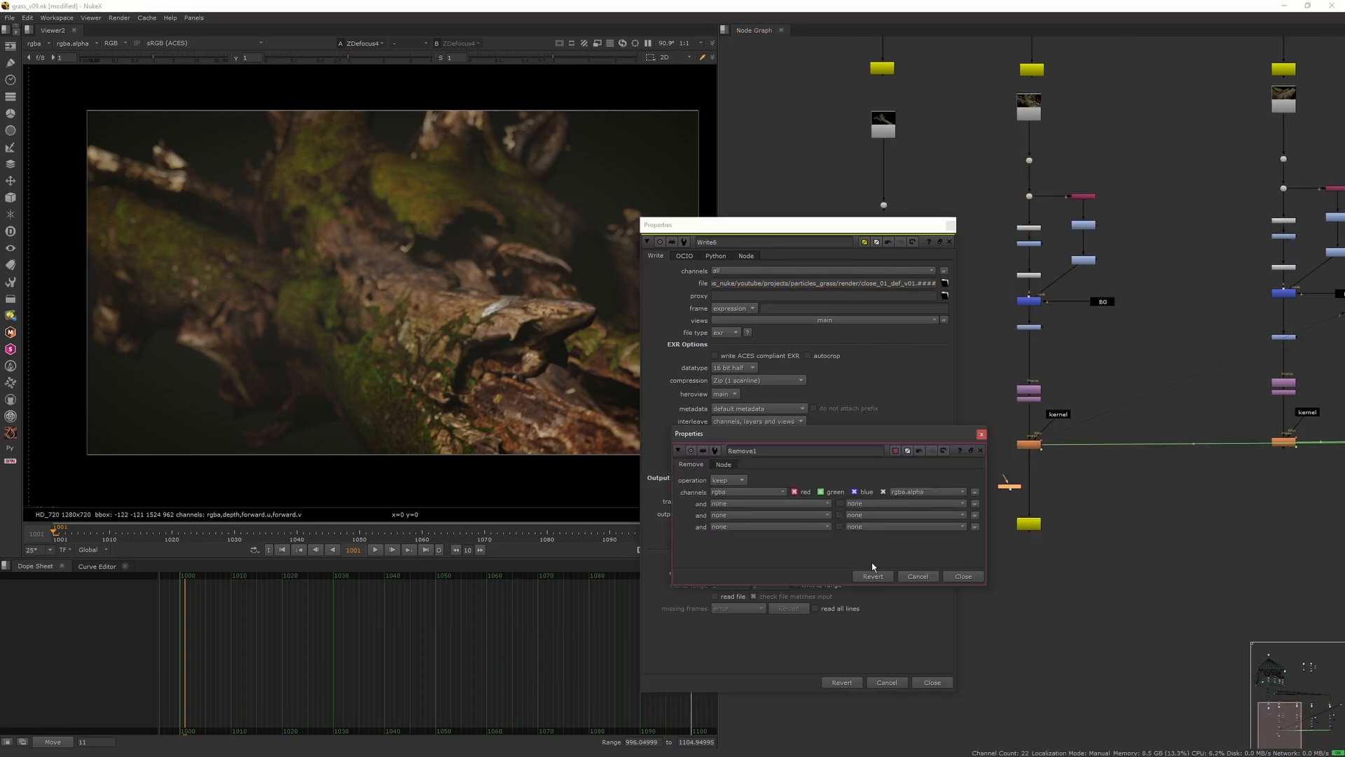
pyautogui.moveTo(1010, 486); pyautogui.dragTo(1028, 491)
# - Add a Crop node between the Remove and Write nodes and check the Write node's output
pyautogui.click(953, 393)
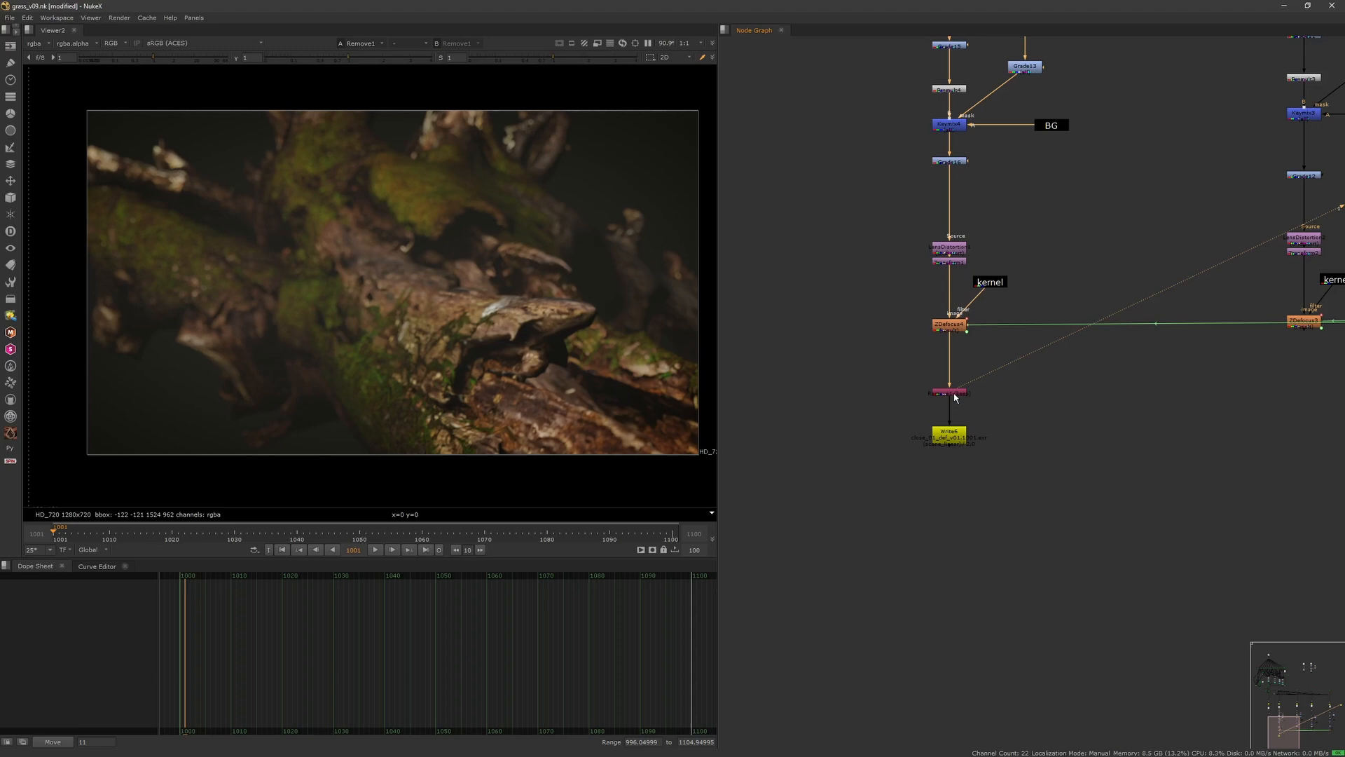
pyautogui.press('Tab')
pyautogui.write('crop')
pyautogui.press('Return')
pyautogui.doubleClick(950, 434)
pyautogui.click(950, 226)
# - Copy the Remove and Crop nodes and attach the copies below ZDefocus3 in the second branch
pyautogui.moveTo(1042, 435); pyautogui.dragTo(842, 423, button='middle')
pyautogui.scroll(4, 842, 423)
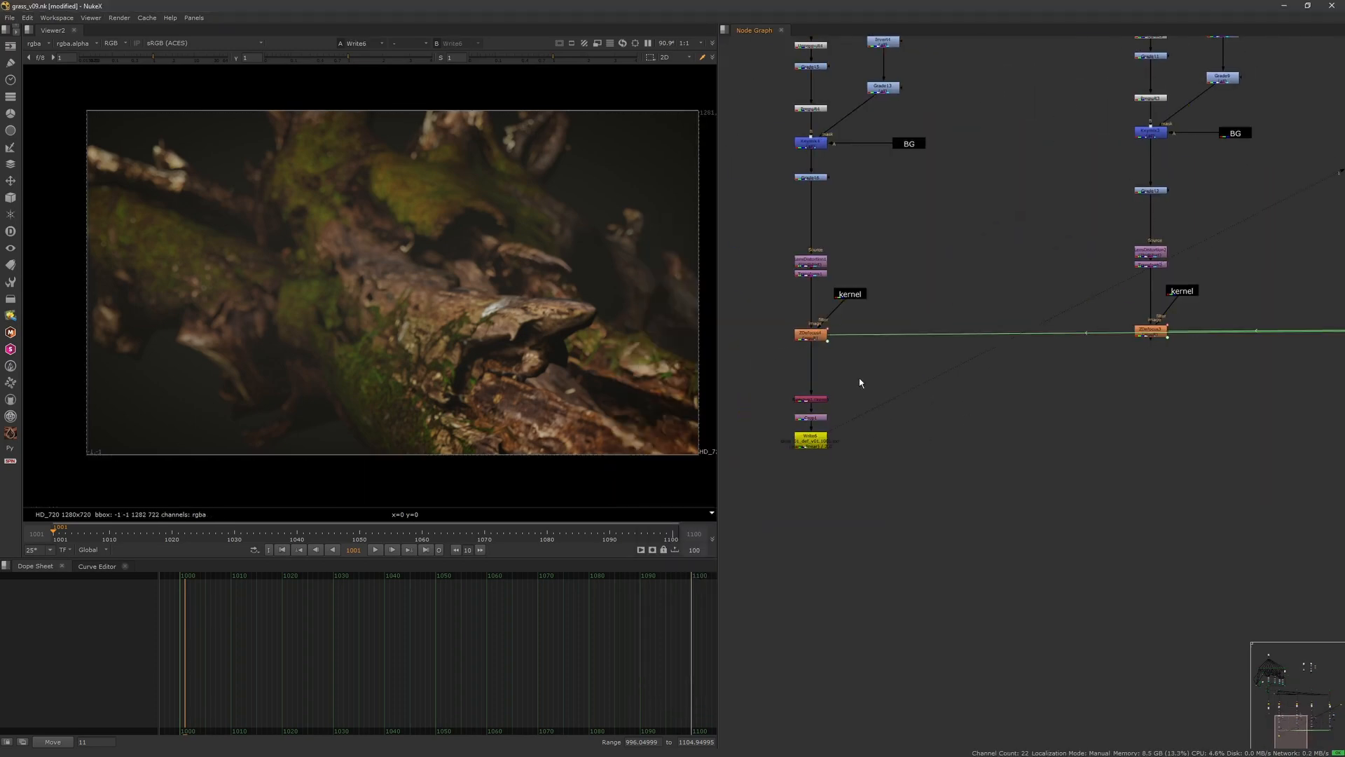
pyautogui.moveTo(859, 377); pyautogui.dragTo(786, 424)
pyautogui.hotkey('ctrl', 'c')
pyautogui.hotkey('ctrl', 'v')
pyautogui.moveTo(1140, 429)
pyautogui.mouseDown()
pyautogui.moveTo(1159, 336)
pyautogui.moveTo(1153, 424)
pyautogui.mouseUp()
pyautogui.scroll(-3, 1124, 420)
pyautogui.moveTo(1018, 403); pyautogui.dragTo(937, 434, button='middle')
pyautogui.click(895, 489)
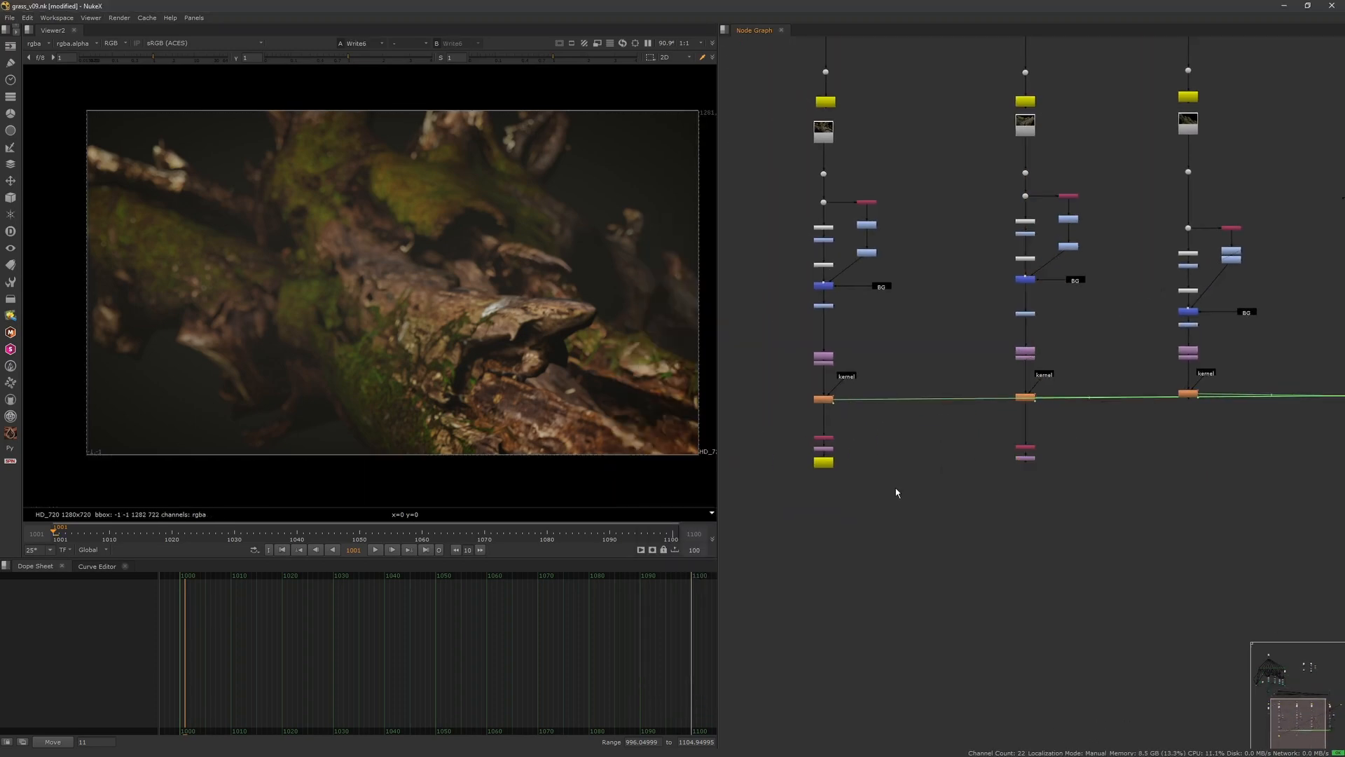
# - Preview the second branch's Crop output, and delete the added Remove, Crop and Write nodes from both branches
pyautogui.click(1025, 459)
pyautogui.press('1')
pyautogui.click(310, 536)
pyautogui.moveTo(311, 537); pyautogui.dragTo(516, 537)
pyautogui.moveTo(779, 506); pyautogui.dragTo(1051, 438)
pyautogui.press('Delete')
# - Play back the ZDefocus outputs of the close-up branches from the first frame to review the animated focus
pyautogui.click(831, 400)
pyautogui.press('1')
pyautogui.click(282, 550)
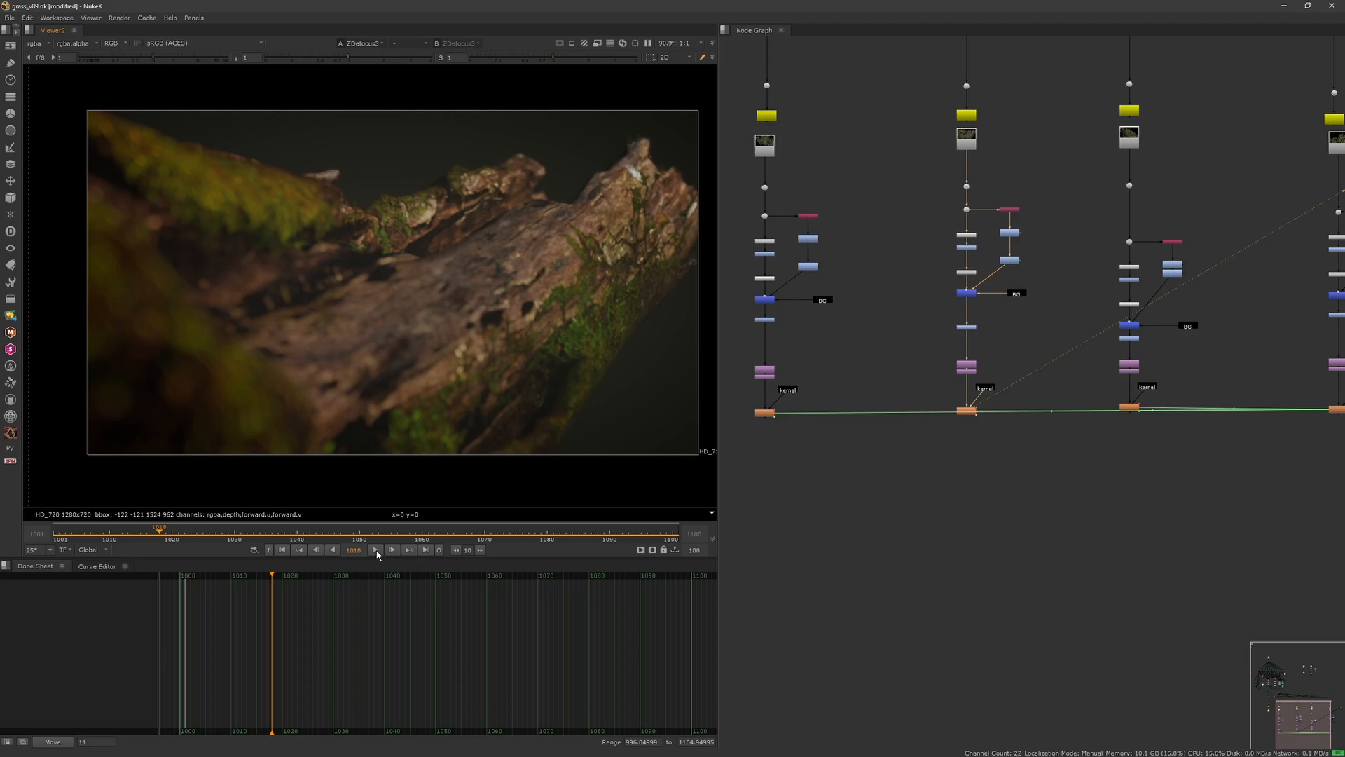
pyautogui.click(376, 549)
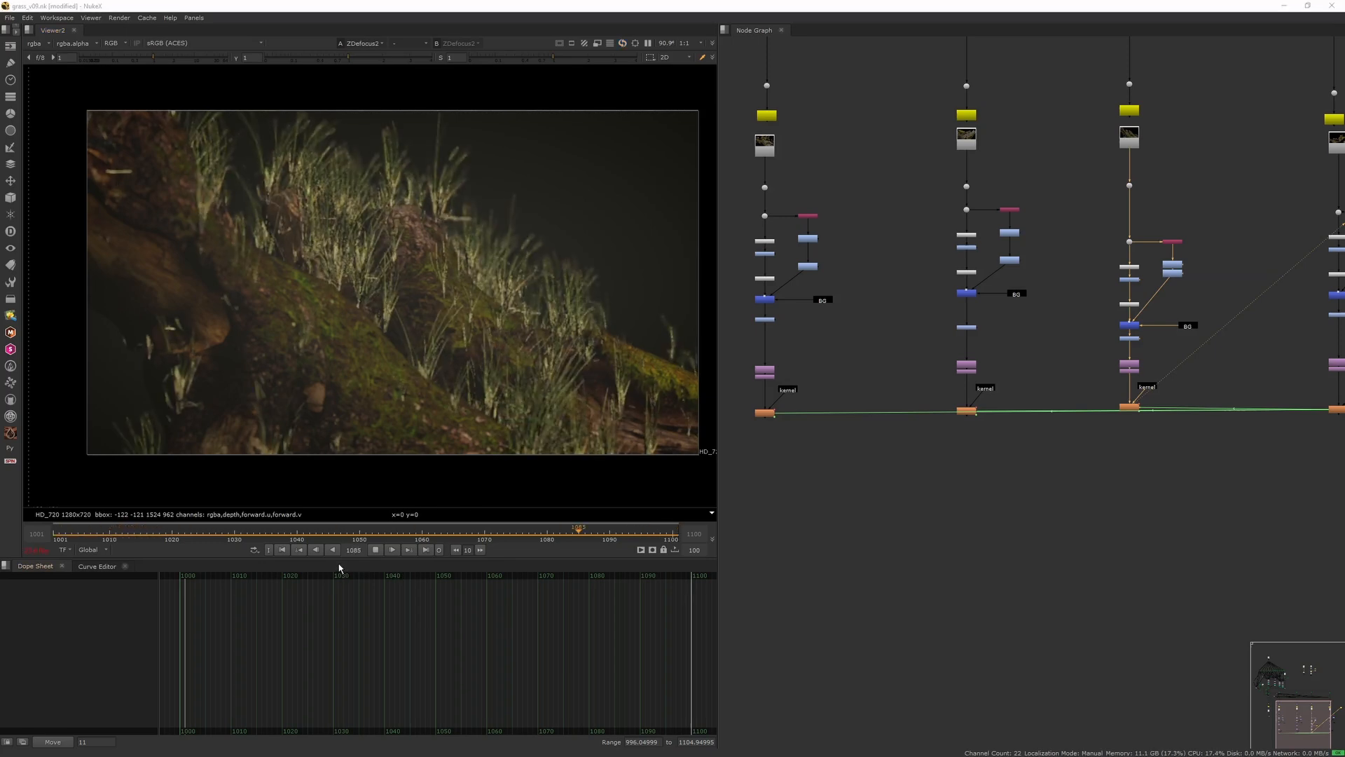
pyautogui.click(375, 550)
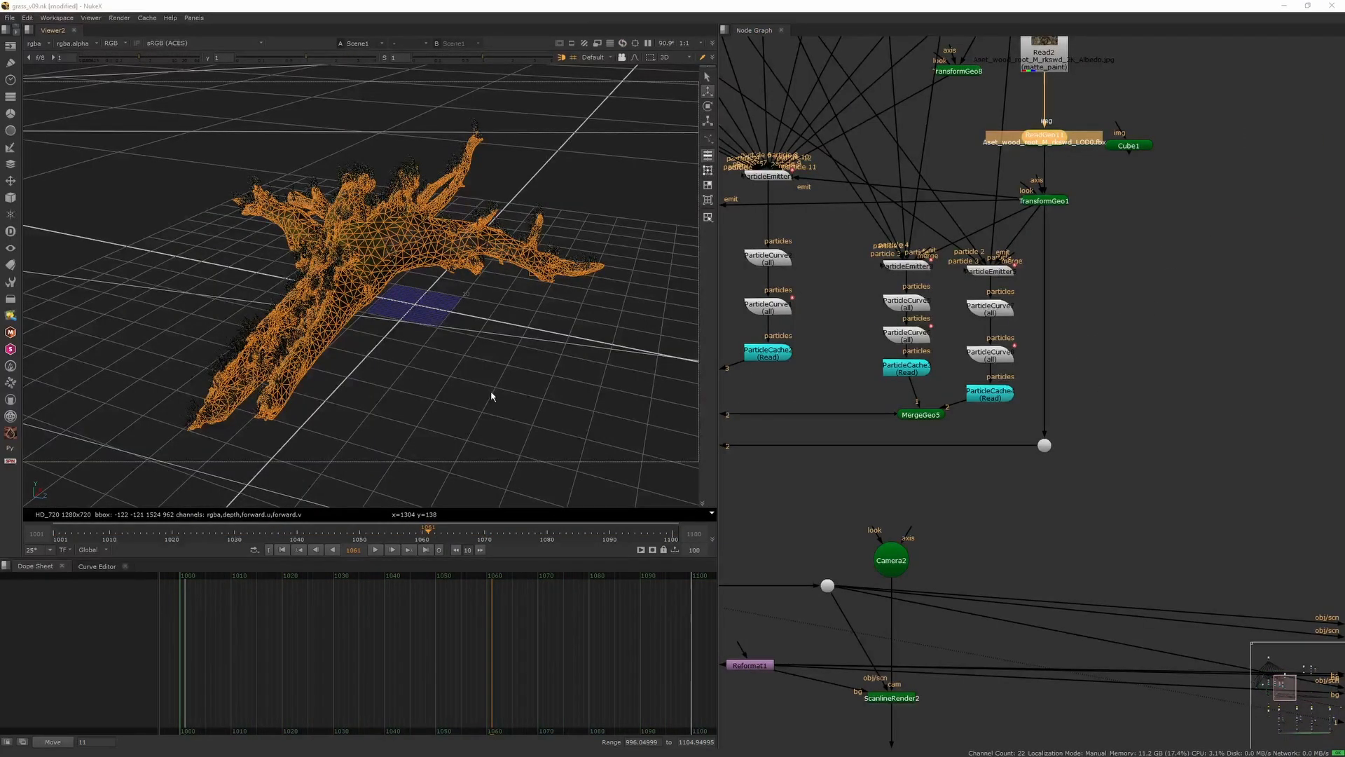
# - Review the root geometry with its particle grass in the 3D view and the layout of the whole node graph
pyautogui.moveTo(491, 397)
pyautogui.keyDown('ctrl'); pyautogui.mouseDown()
pyautogui.moveTo(465, 354)
pyautogui.moveTo(554, 362)
pyautogui.moveTo(492, 374)
pyautogui.mouseUp(); pyautogui.keyUp('ctrl')
pyautogui.scroll(-5, 866, 292)
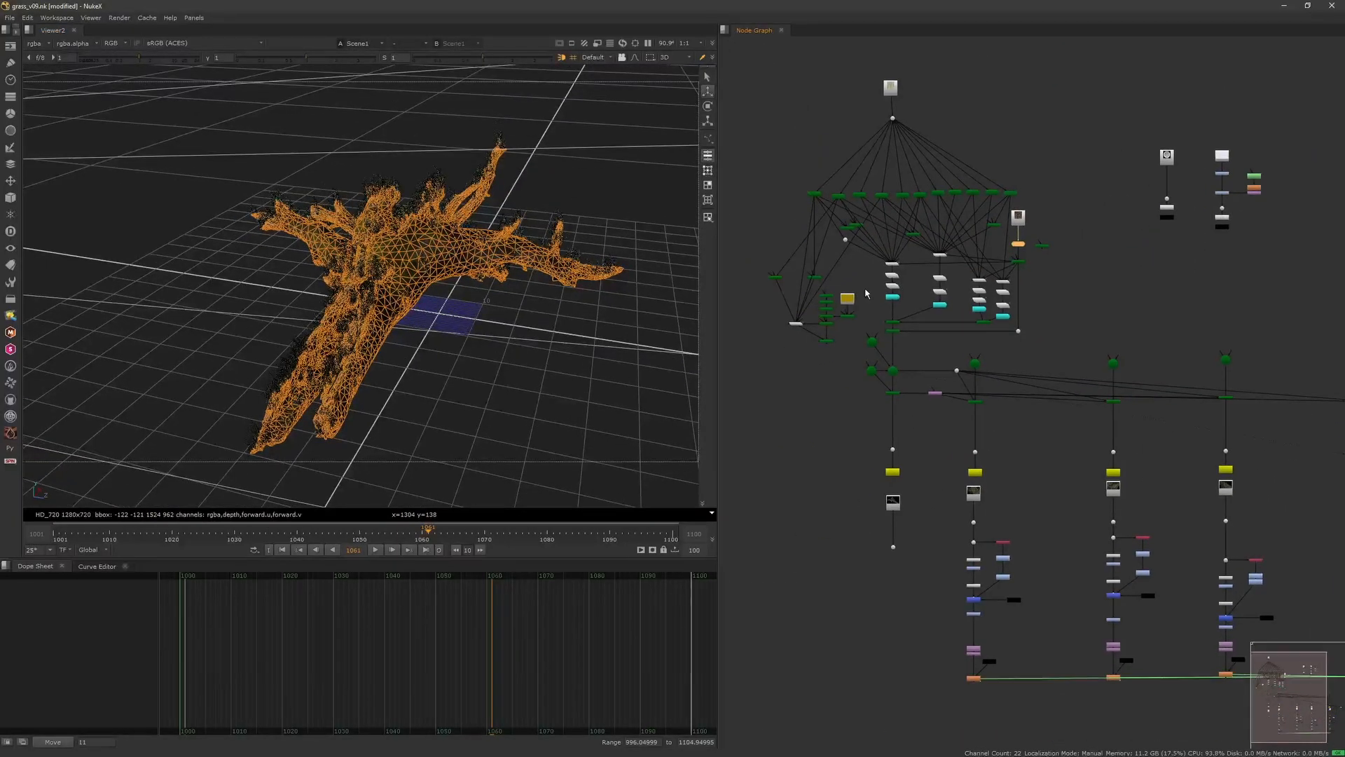
pyautogui.scroll(2, 866, 293)
pyautogui.scroll(-5, 884, 323)
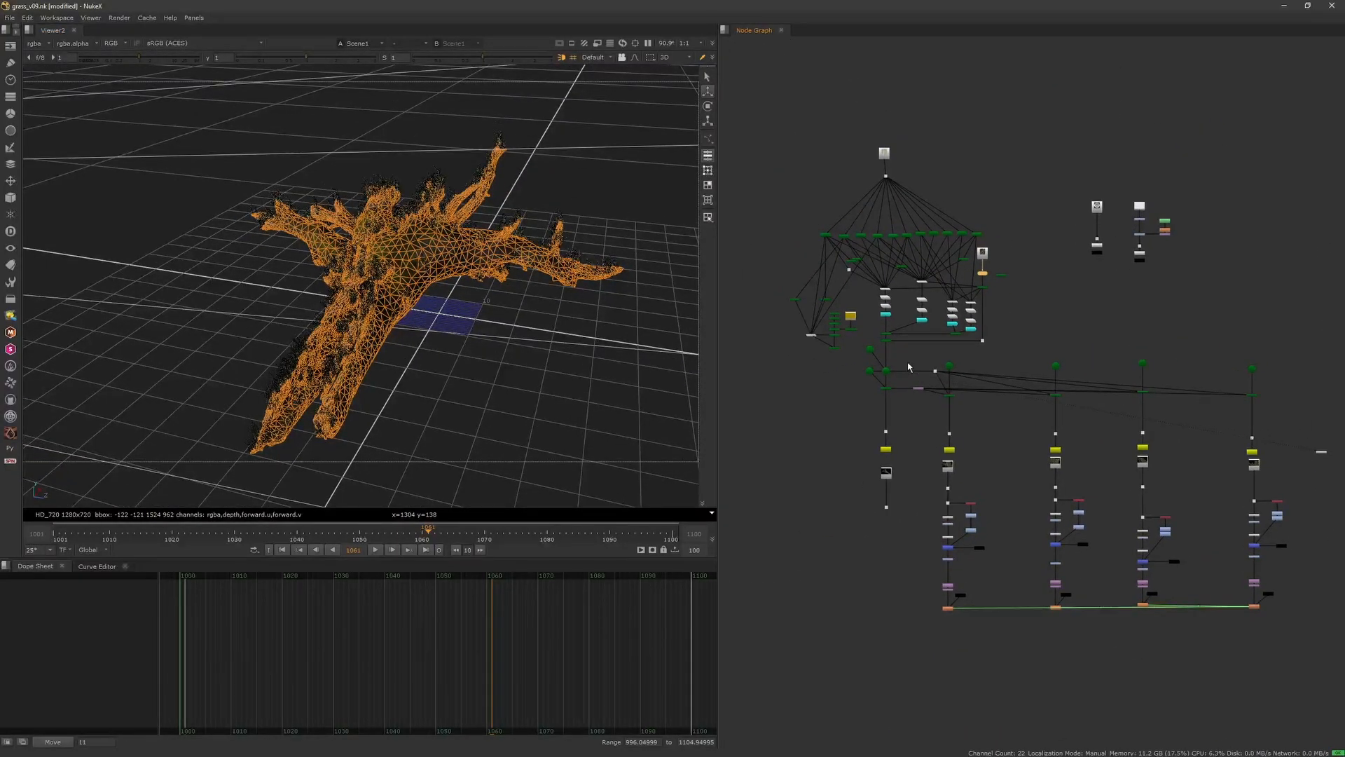
pyautogui.scroll(3, 981, 294)
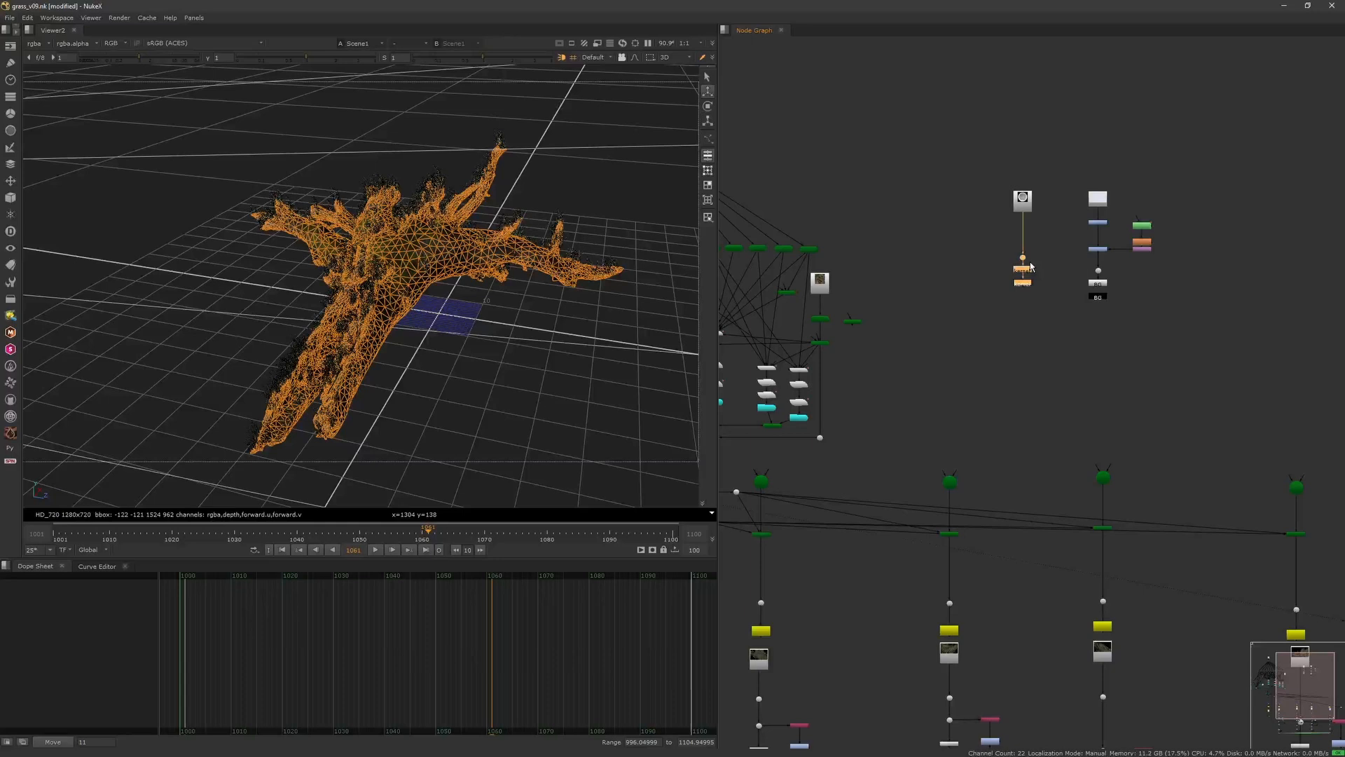
pyautogui.scroll(-5, 1024, 296)
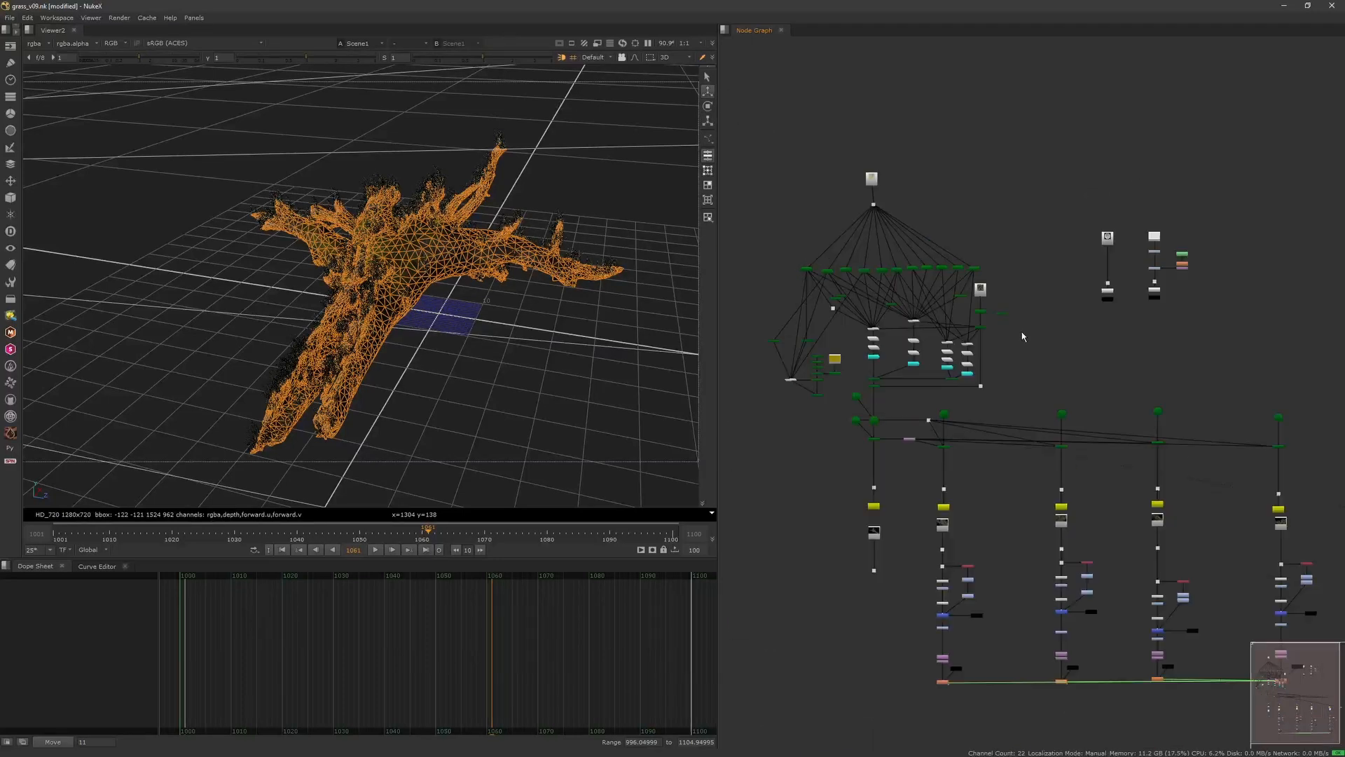
# - Examine the grass on the root geometry up close and the texture node that feeds the grass variants
pyautogui.scroll(5, 1022, 331)
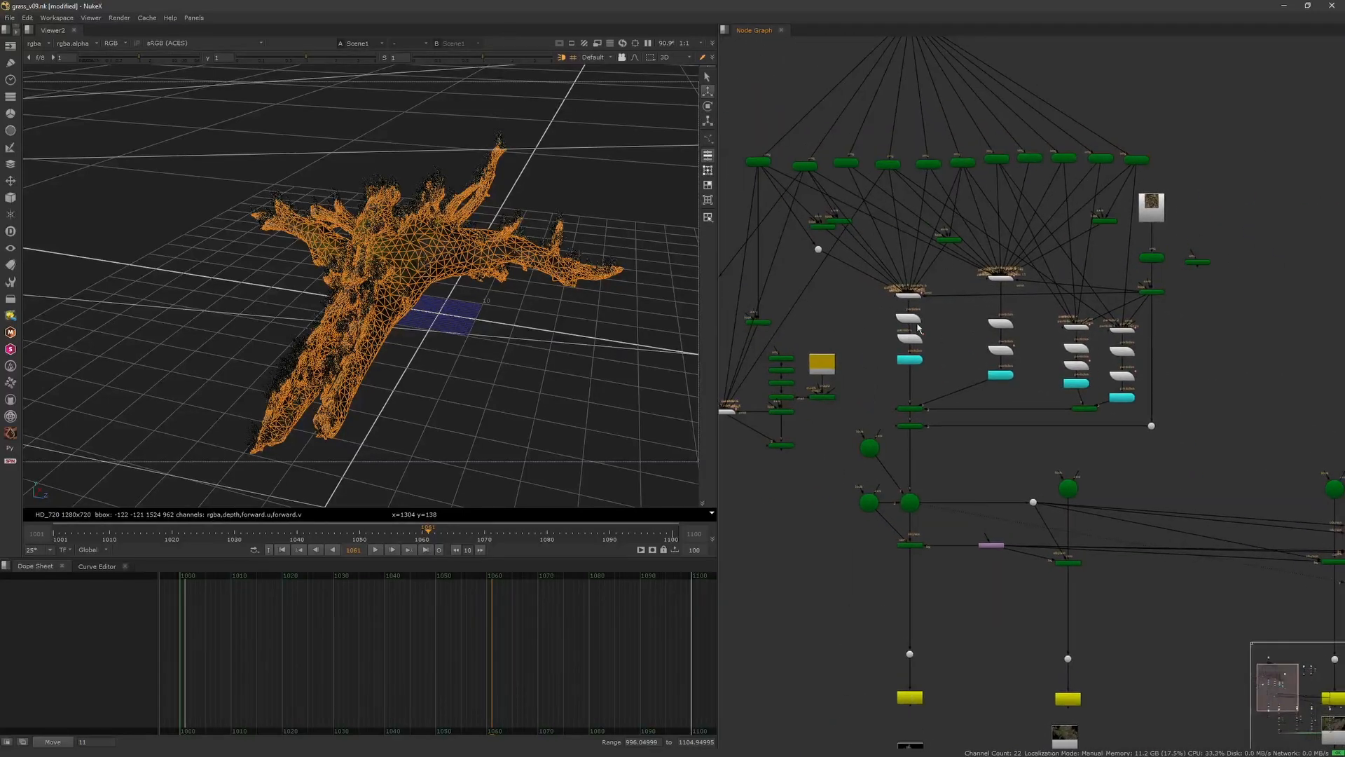
pyautogui.click(483, 356)
pyautogui.keyDown('ctrl'); pyautogui.moveTo(481, 355); pyautogui.dragTo(581, 368); pyautogui.keyUp('ctrl')
pyautogui.moveTo(882, 258); pyautogui.dragTo(917, 395, button='middle')
pyautogui.moveTo(946, 228); pyautogui.dragTo(981, 324, button='middle')
pyautogui.scroll(4, 1018, 224)
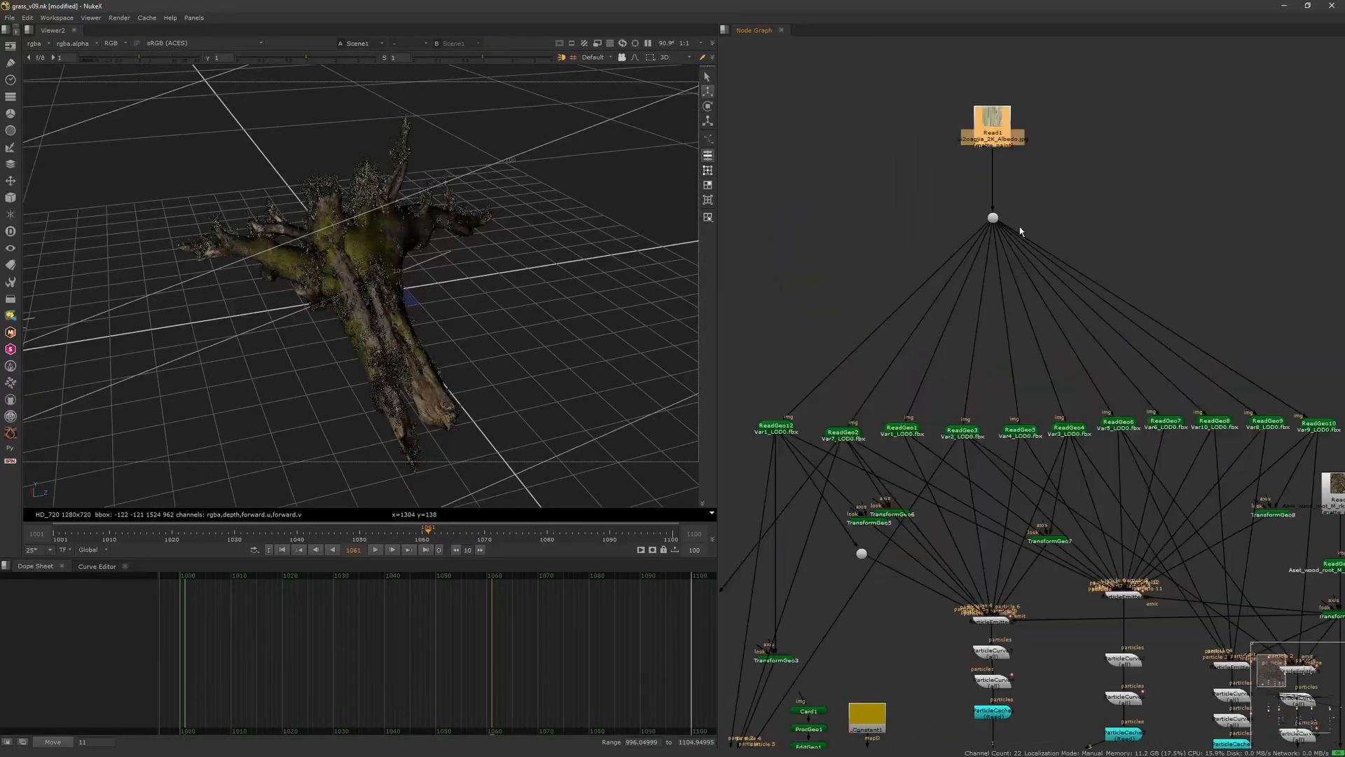
pyautogui.scroll(-3, 947, 254)
pyautogui.moveTo(974, 234); pyautogui.dragTo(999, 235)
pyautogui.scroll(7, 471, 291)
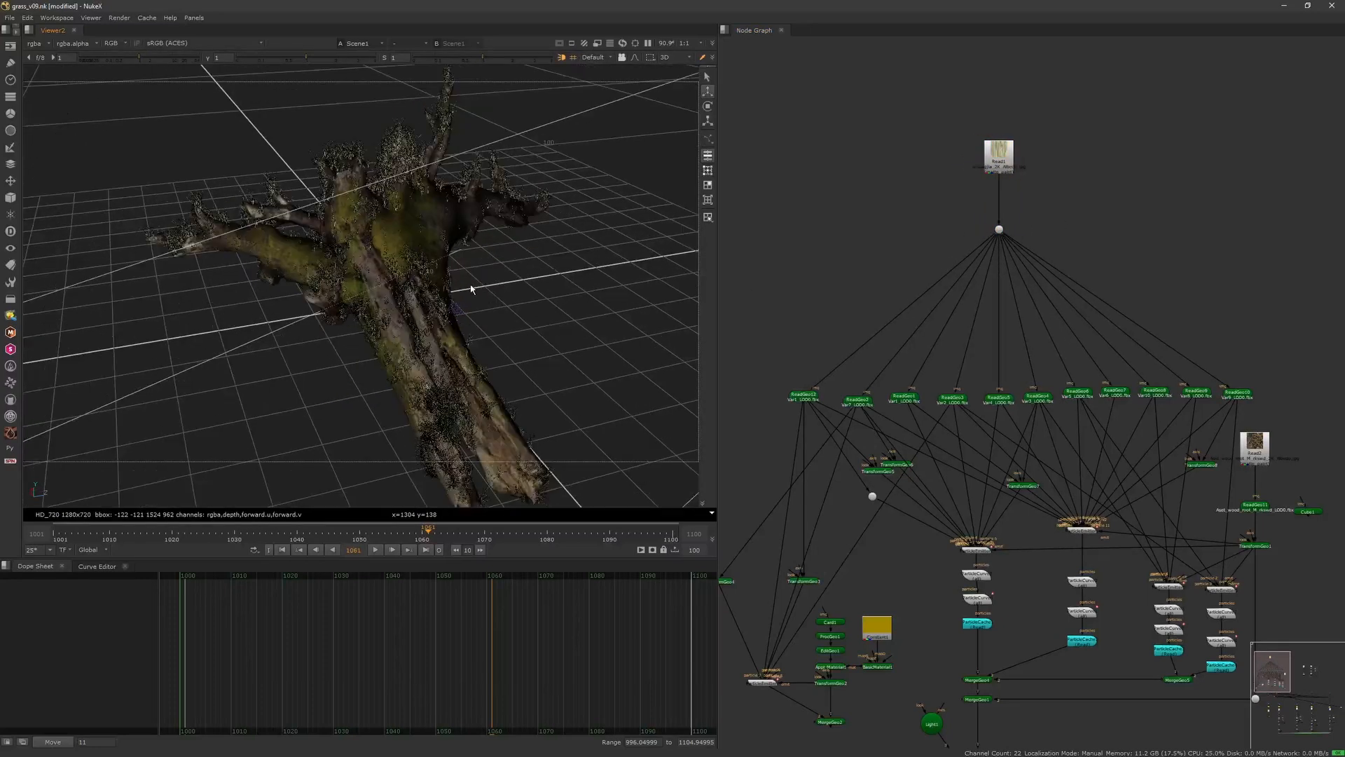
pyautogui.moveTo(468, 213); pyautogui.dragTo(493, 260, button='middle')
pyautogui.scroll(6, 470, 291)
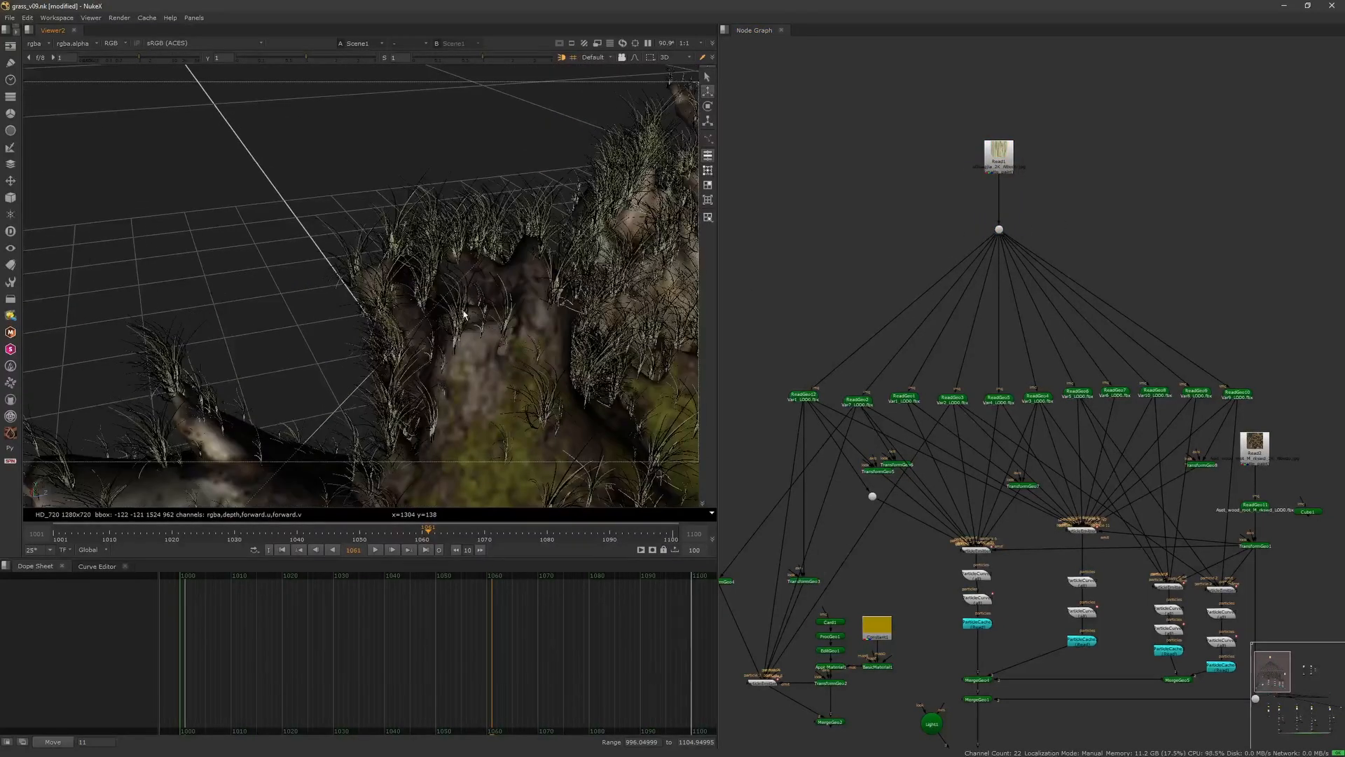
pyautogui.scroll(-10, 456, 340)
pyautogui.keyDown('ctrl'); pyautogui.moveTo(426, 364); pyautogui.dragTo(492, 382); pyautogui.keyUp('ctrl')
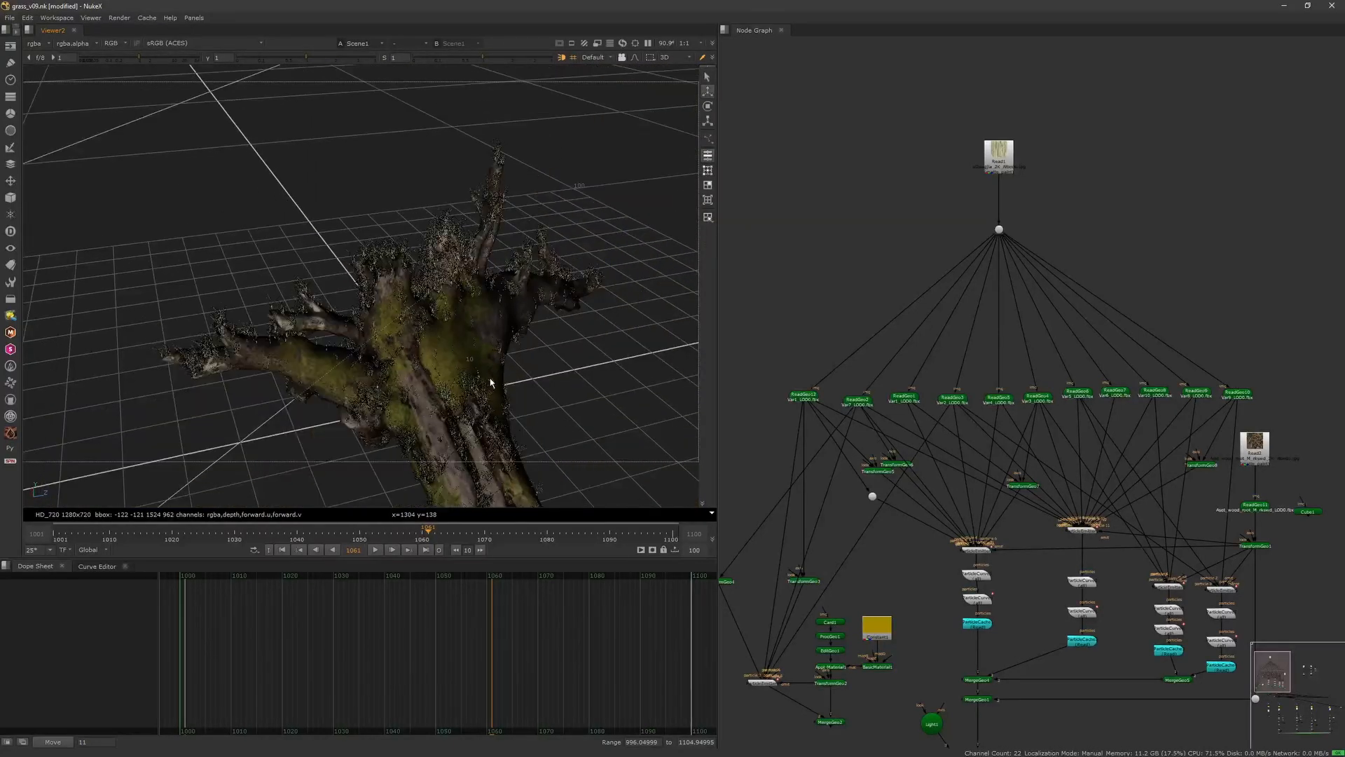
pyautogui.moveTo(493, 381); pyautogui.dragTo(472, 327, button='middle')
pyautogui.keyDown('ctrl'); pyautogui.moveTo(471, 327); pyautogui.dragTo(569, 408); pyautogui.keyUp('ctrl')
# - Preview the grass variant geometries ReadGeo12, ReadGeo2, ReadGeo1, ReadGeo5 and ReadGeo4 one after another
pyautogui.scroll(3, 838, 394)
pyautogui.click(878, 321)
pyautogui.press('1')
pyautogui.click(961, 330)
pyautogui.press('1')
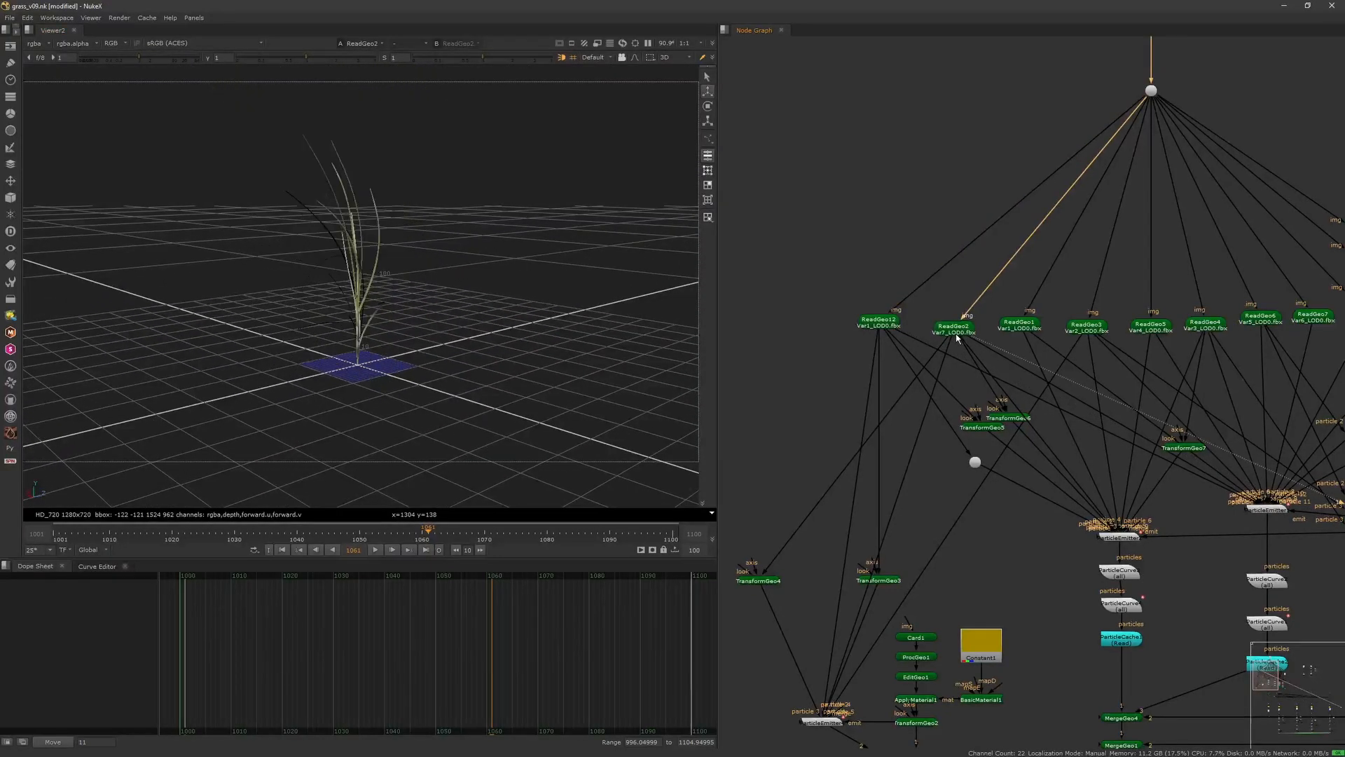
pyautogui.click(1025, 332)
pyautogui.press('1')
pyautogui.moveTo(1047, 341); pyautogui.dragTo(931, 341, button='middle')
pyautogui.click(1023, 332)
pyautogui.press('1')
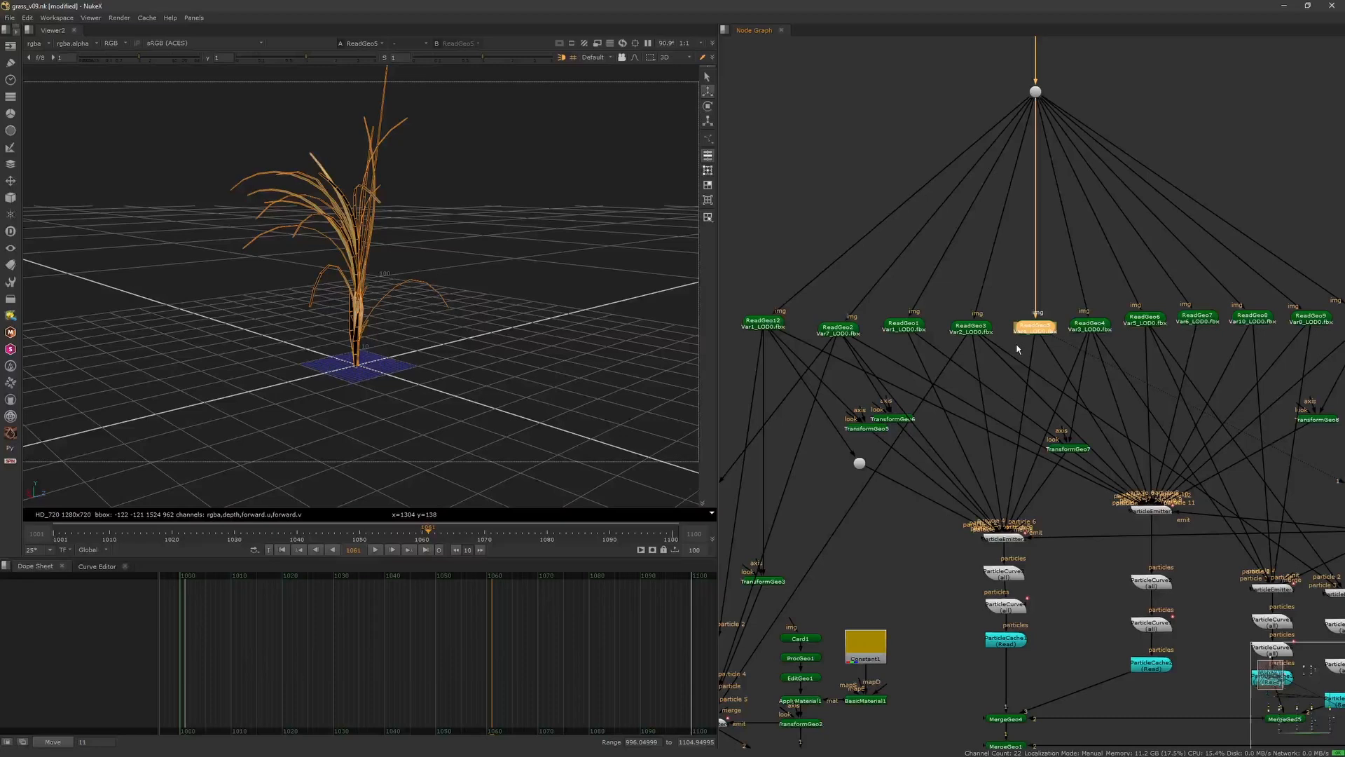
pyautogui.click(1095, 334)
pyautogui.press('1')
# - Preview the complete Scene1, followed by the grass output of the first particle emitter alone
pyautogui.scroll(-4, 940, 295)
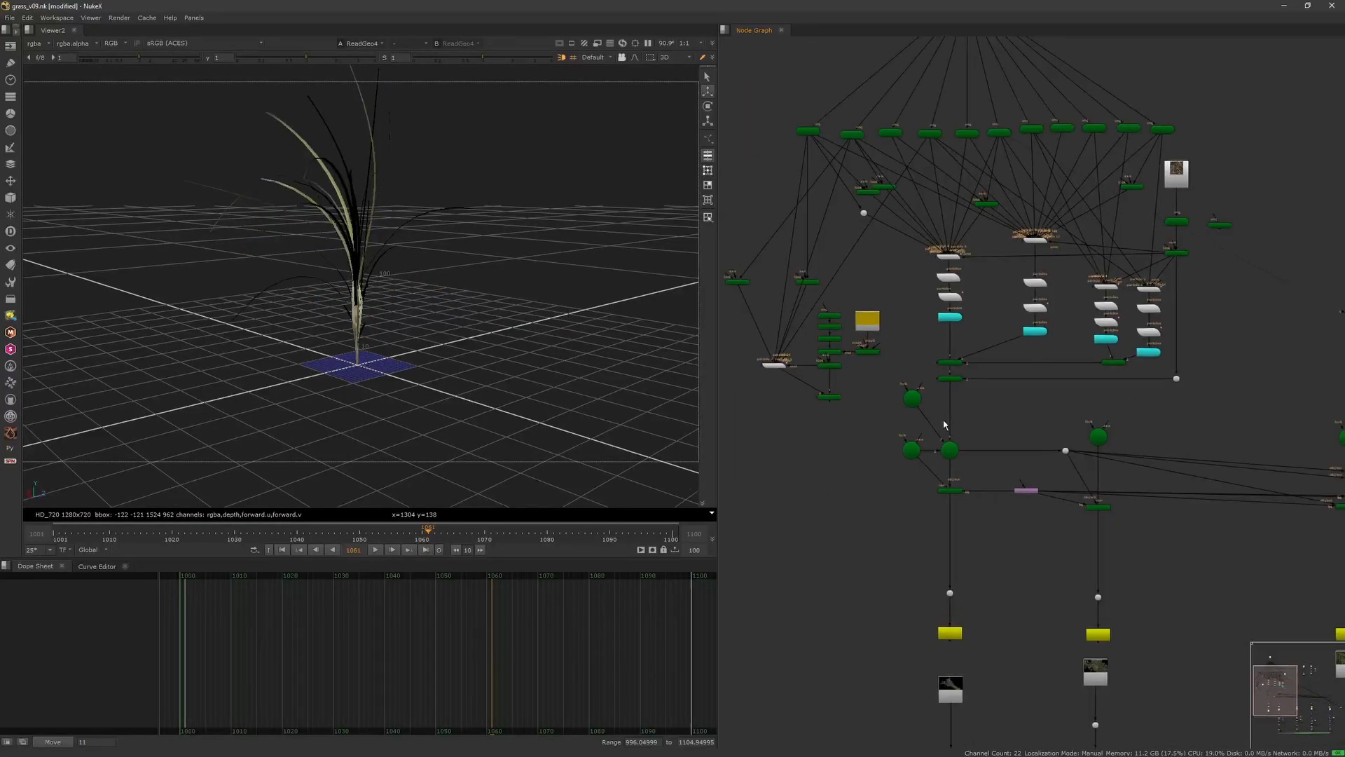
pyautogui.click(950, 450)
pyautogui.press('1')
pyautogui.click(903, 222)
pyautogui.moveTo(903, 222); pyautogui.dragTo(913, 312, button='middle')
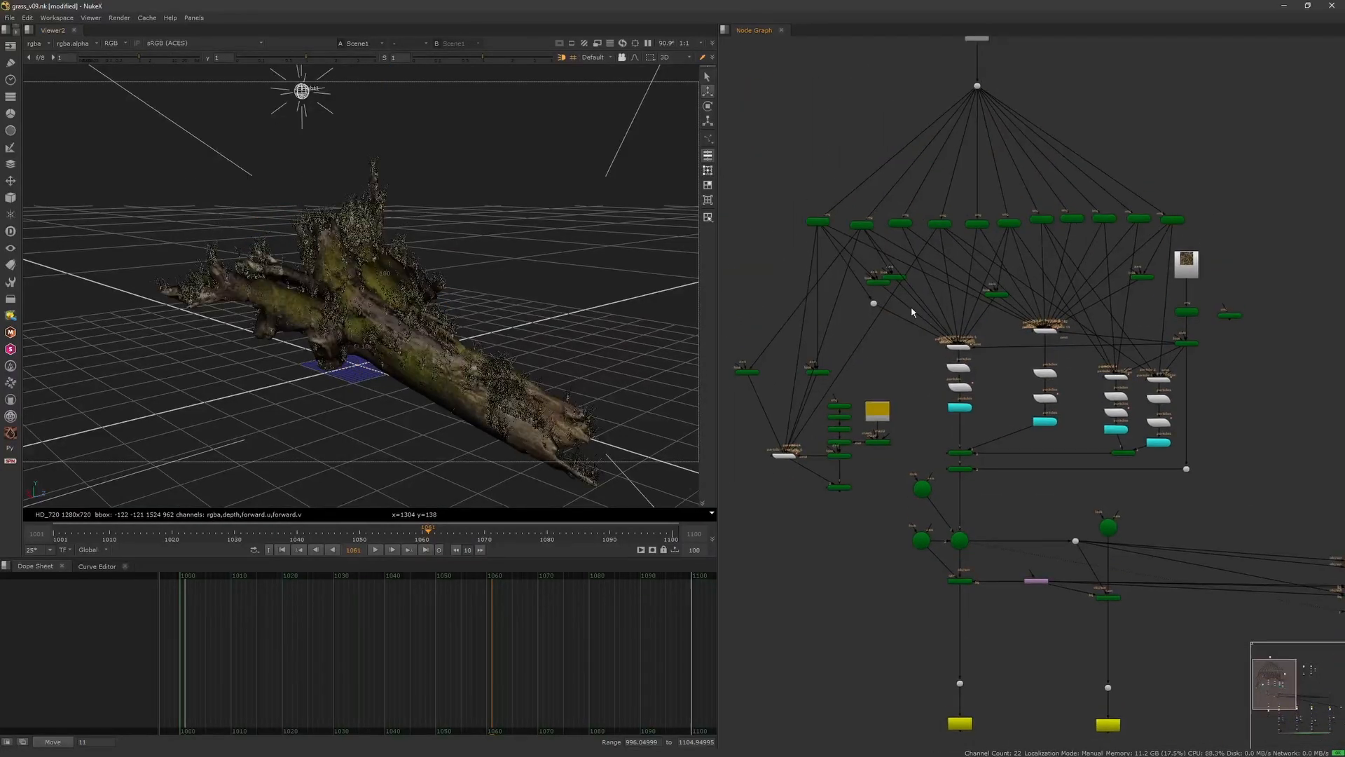
pyautogui.scroll(2, 908, 303)
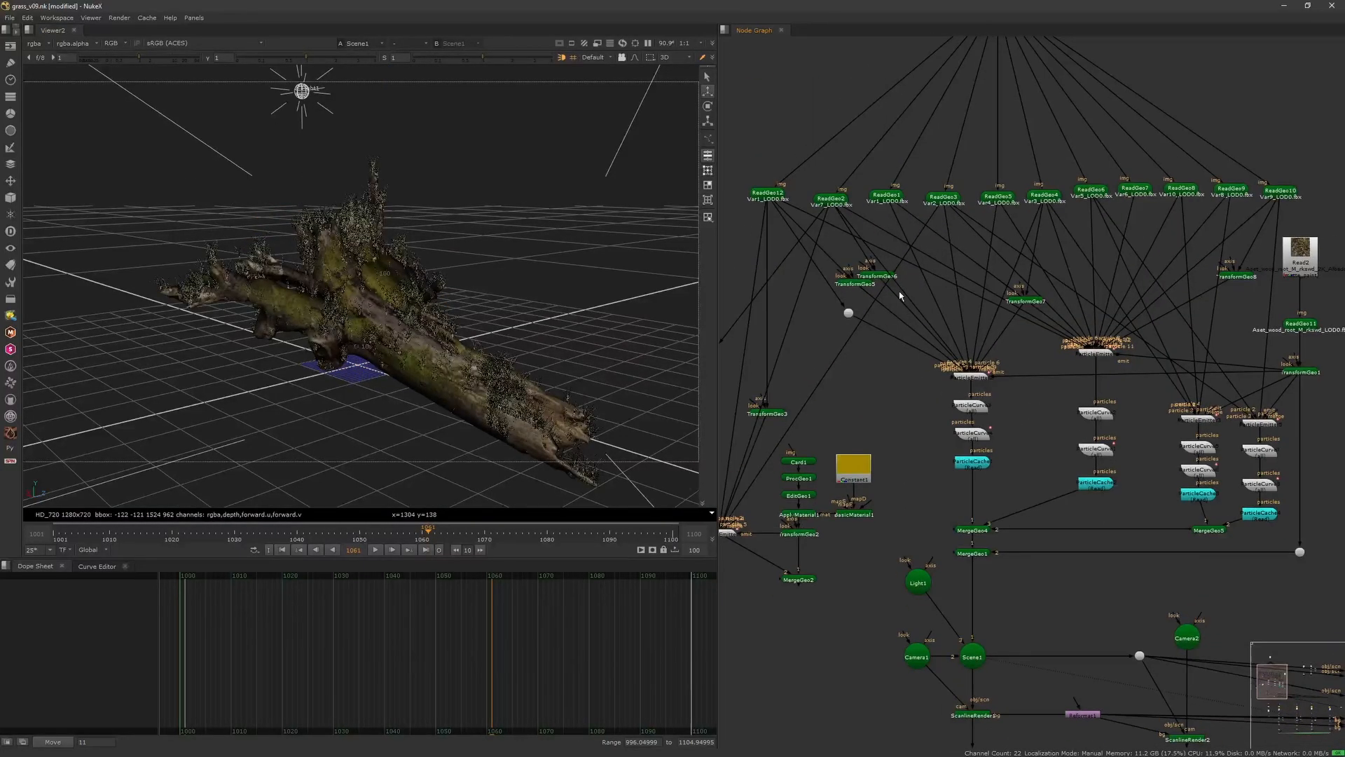
pyautogui.click(974, 380)
pyautogui.press('1')
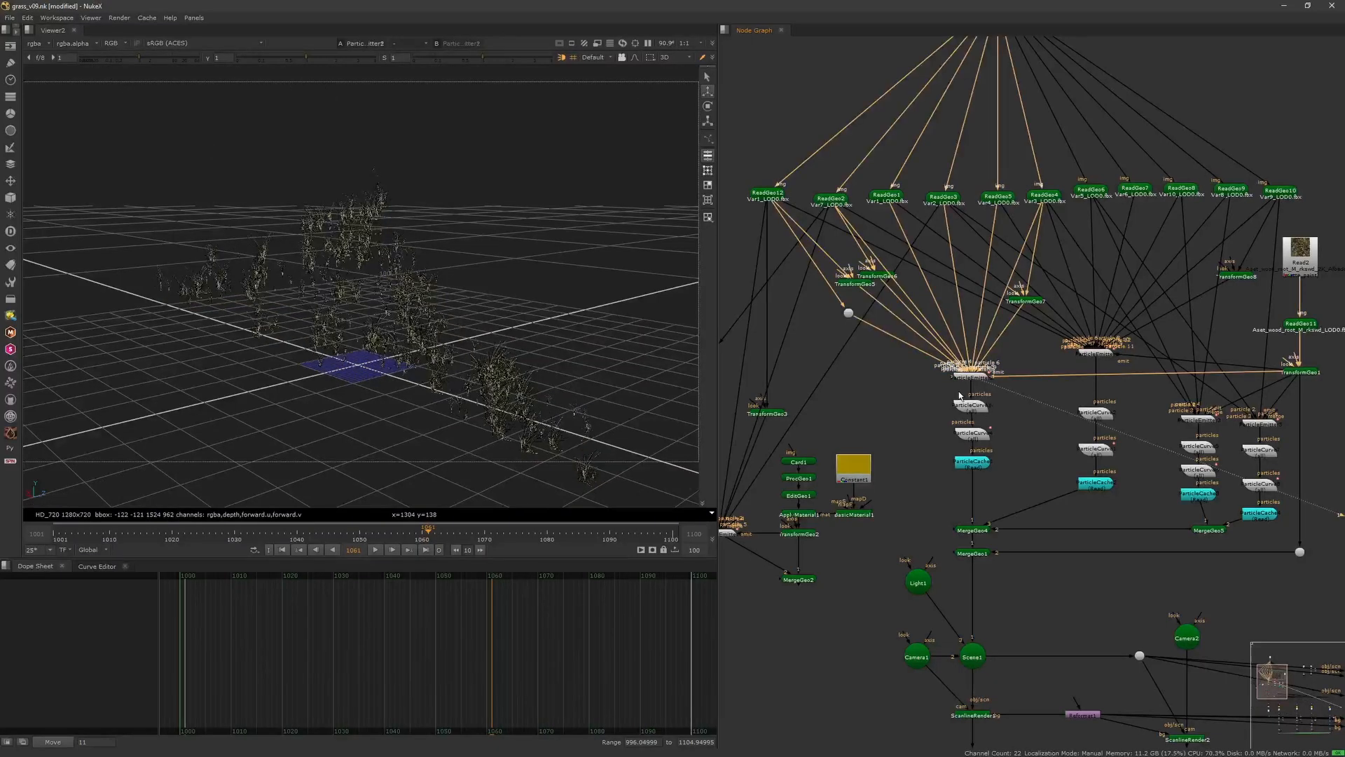
pyautogui.keyDown('ctrl'); pyautogui.moveTo(483, 364); pyautogui.dragTo(455, 366); pyautogui.keyUp('ctrl')
# - Move the unconnected Cube1 node farther away from the root geometry branch
pyautogui.moveTo(1273, 366); pyautogui.dragTo(1077, 339, button='middle')
pyautogui.moveTo(1130, 181); pyautogui.dragTo(1035, 352)
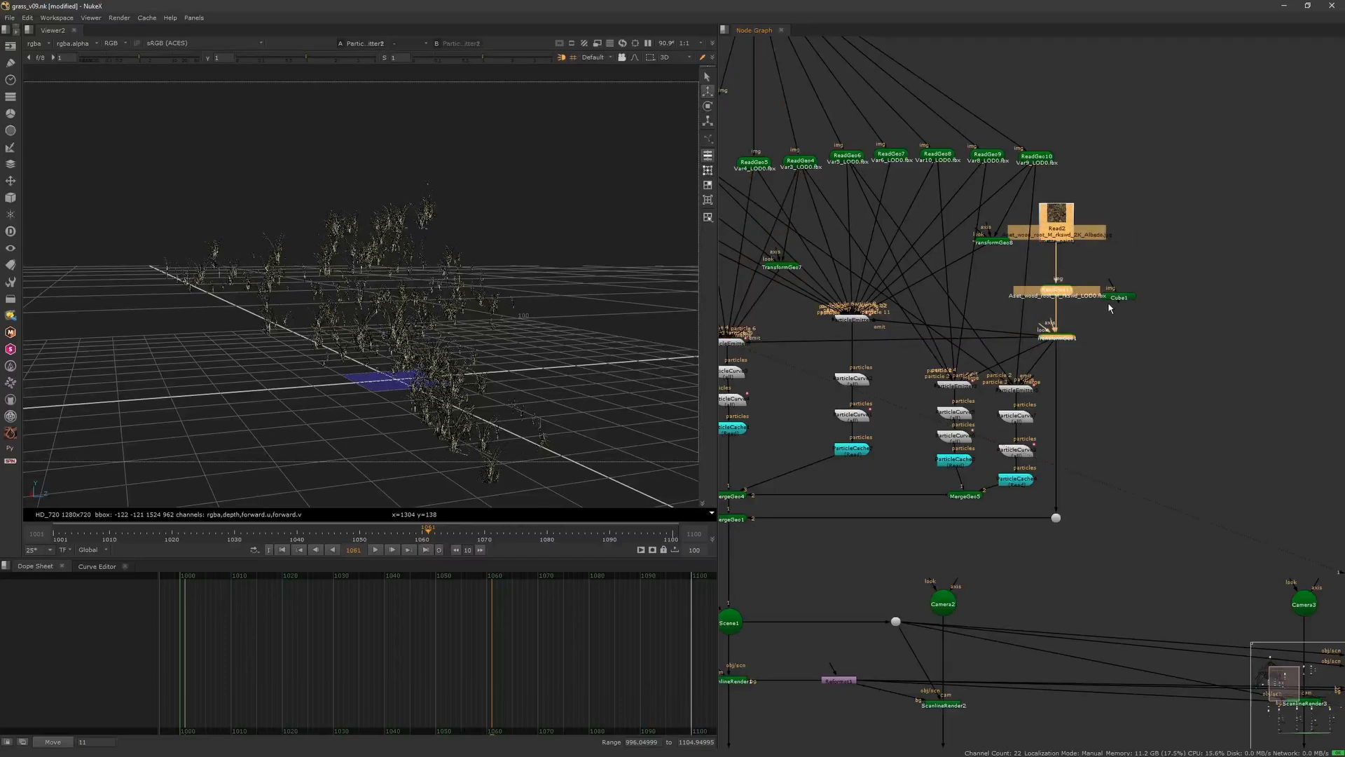
pyautogui.moveTo(1172, 194); pyautogui.dragTo(1129, 318)
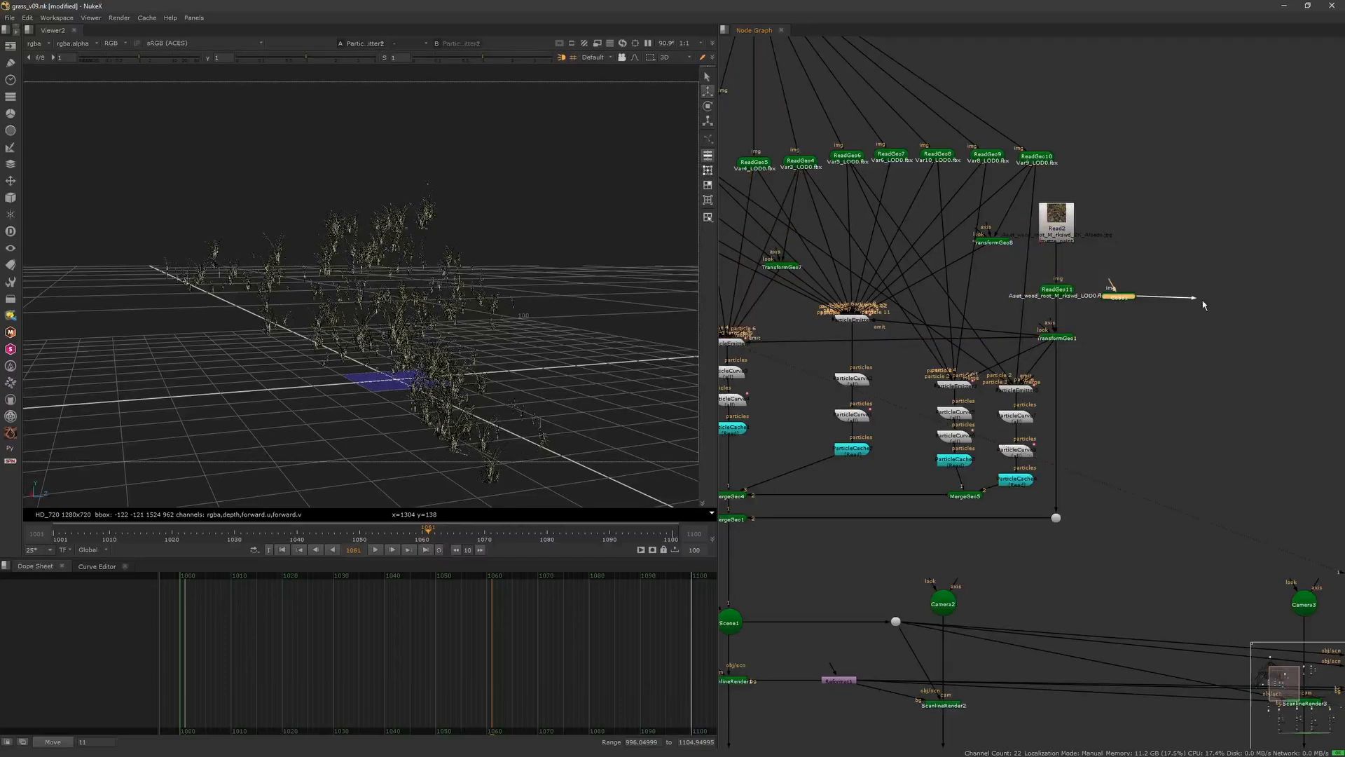
# - Preview the root geometry from ReadGeo11 and TransformGeo1, and inspect TransformGeo1's transform settings
pyautogui.press('1')
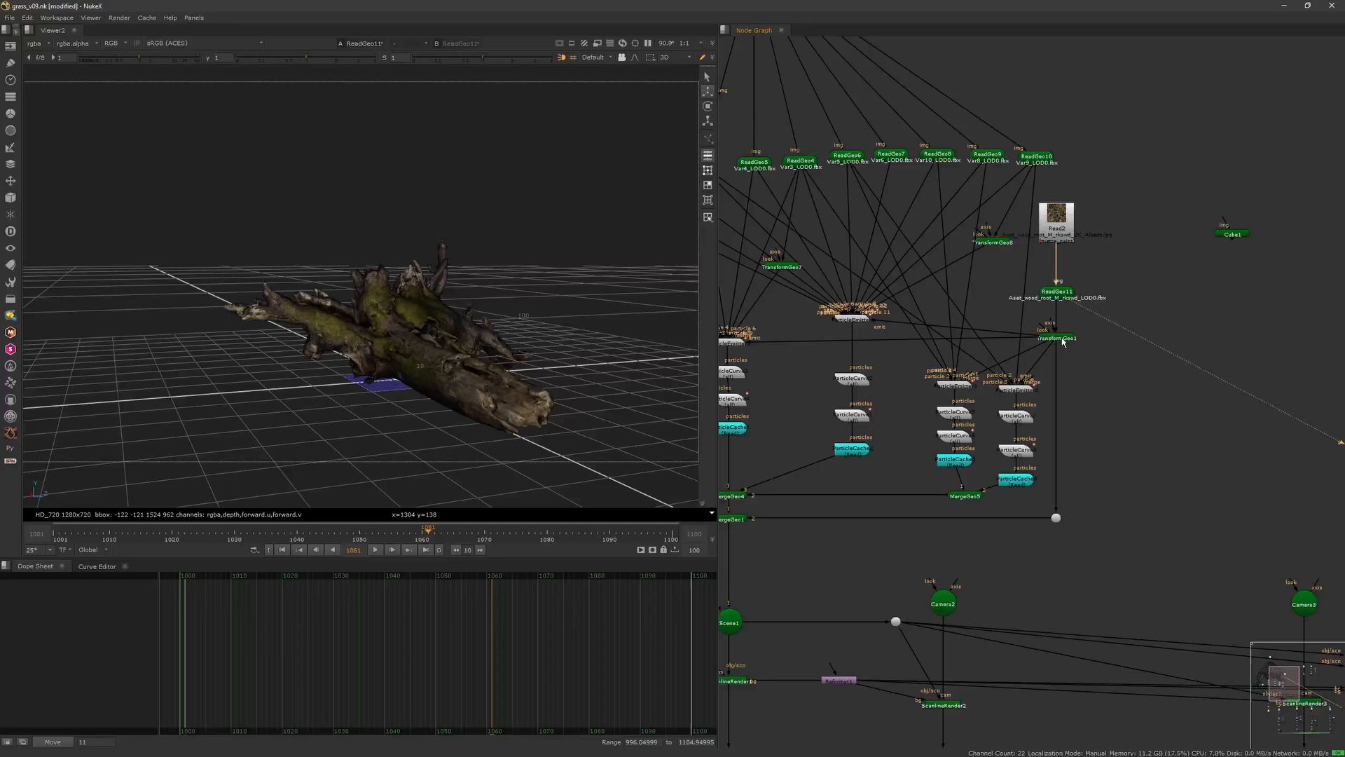
pyautogui.press('1')
pyautogui.keyDown('ctrl'); pyautogui.moveTo(538, 354); pyautogui.dragTo(771, 302); pyautogui.keyUp('ctrl')
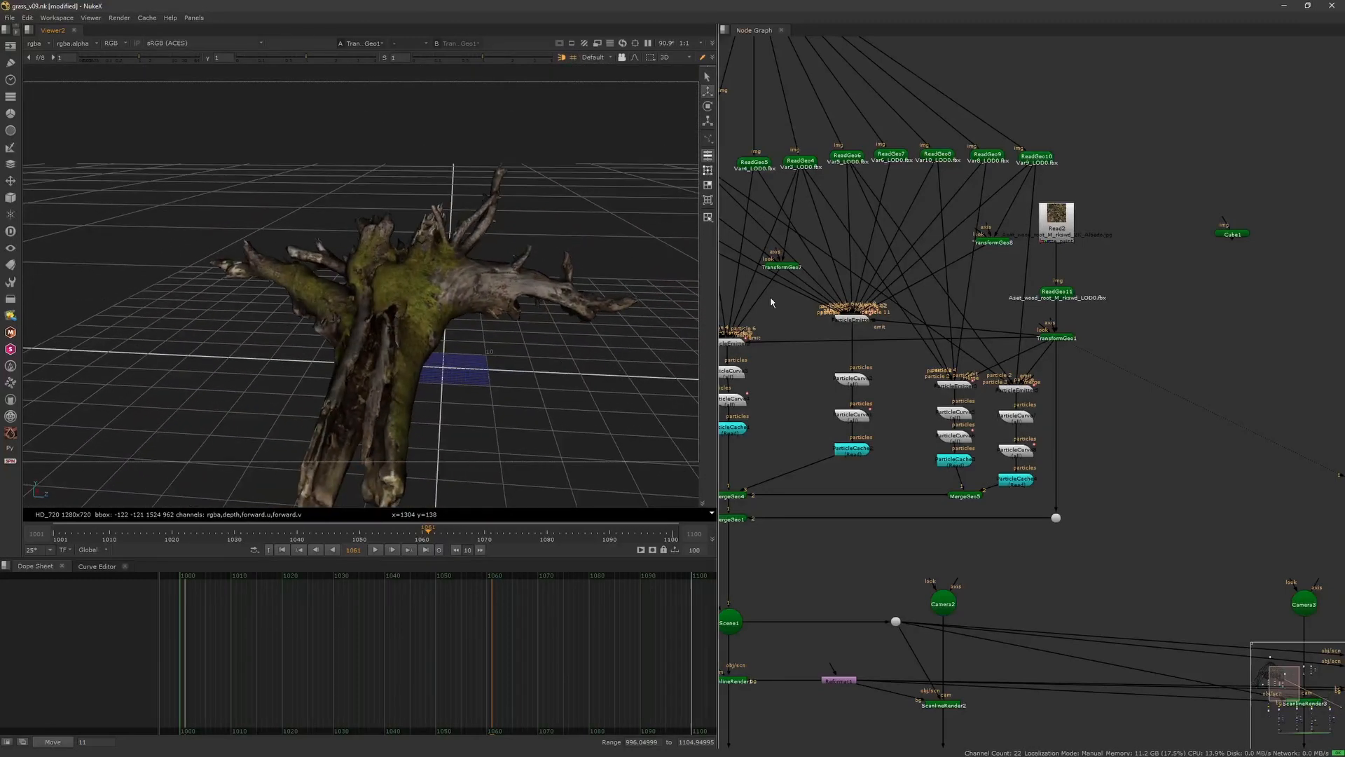
pyautogui.doubleClick(1064, 337)
pyautogui.moveTo(461, 404)
pyautogui.keyDown('ctrl'); pyautogui.mouseDown()
pyautogui.moveTo(573, 371)
pyautogui.moveTo(539, 357)
pyautogui.moveTo(452, 412)
pyautogui.moveTo(482, 406)
pyautogui.mouseUp(); pyautogui.keyUp('ctrl')
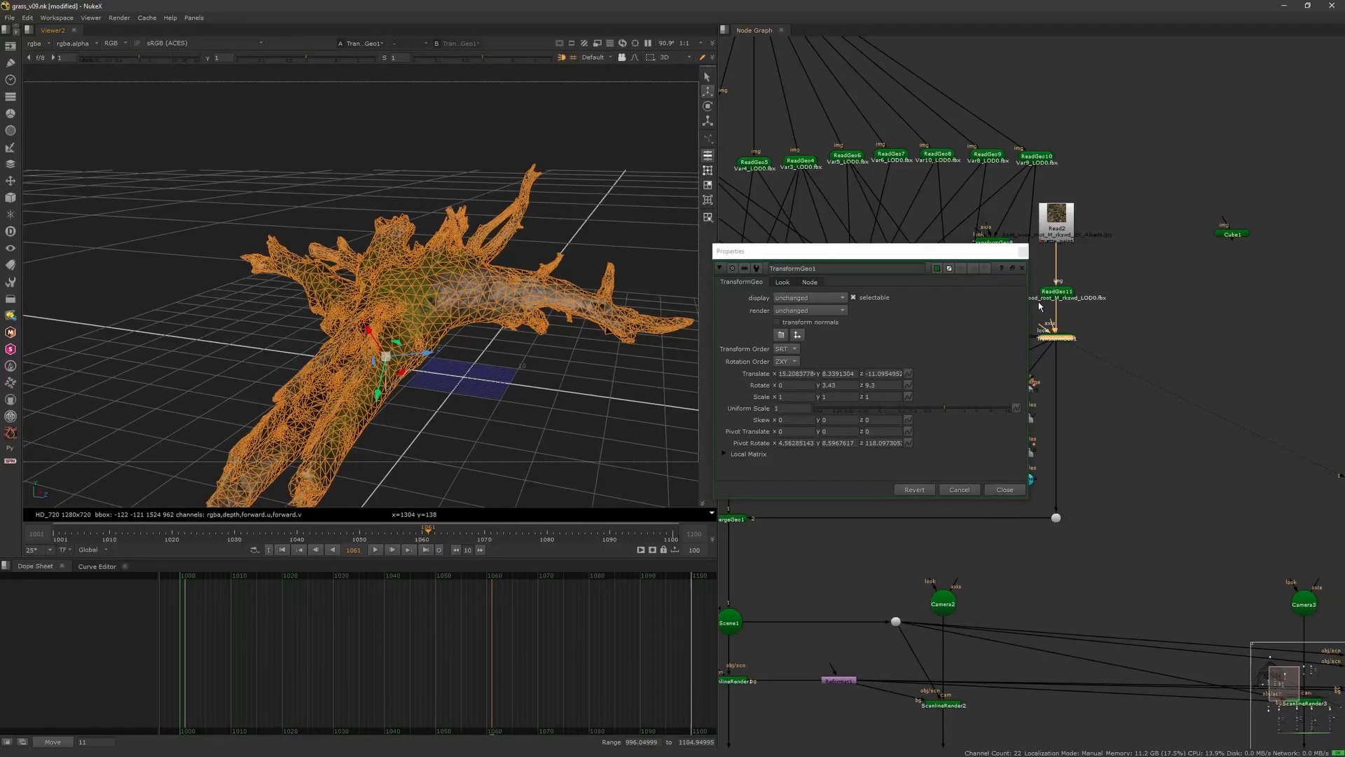
pyautogui.click(1023, 253)
# - Compare the first particle emitter's grass distribution with the TransformGeo1 root geometry by previewing them alternately
pyautogui.moveTo(991, 325); pyautogui.dragTo(1259, 312, button='middle')
pyautogui.click(1001, 331)
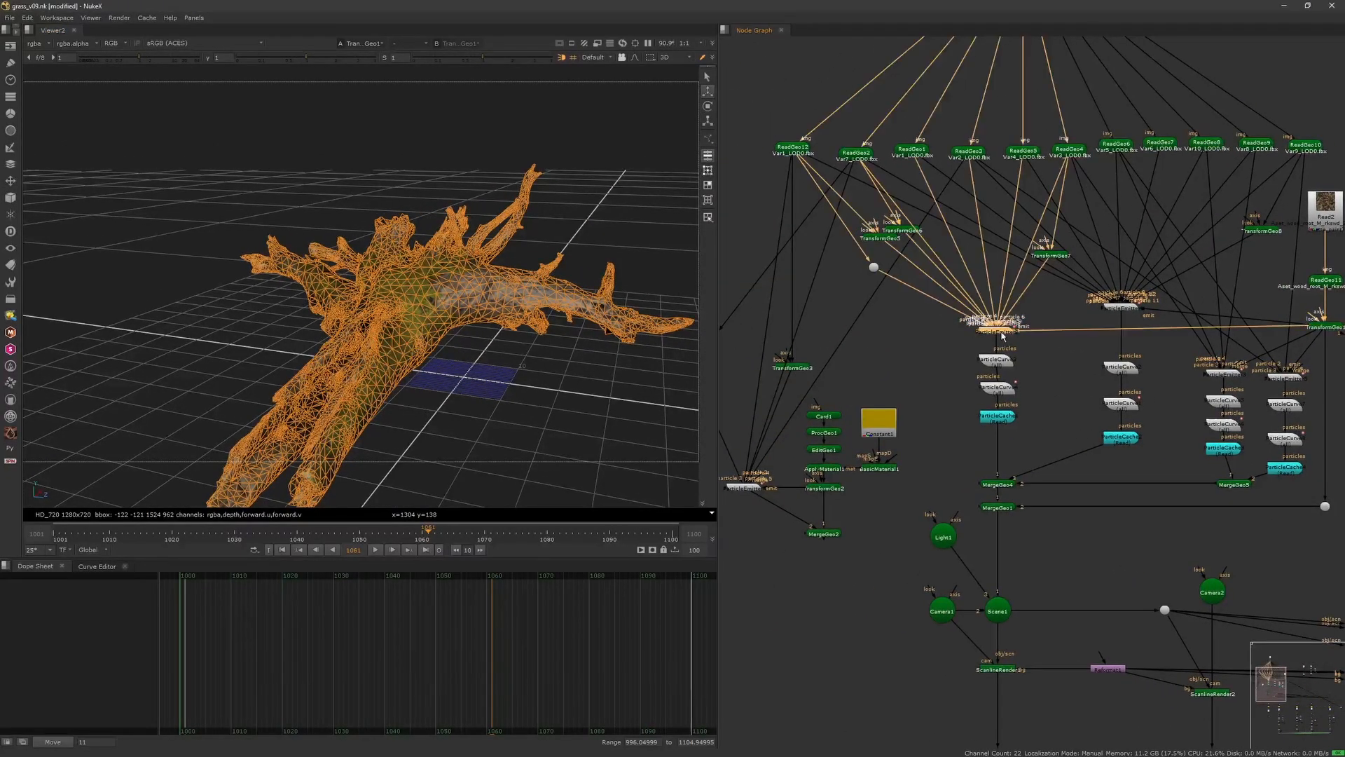
pyautogui.press('1')
pyautogui.keyDown('ctrl'); pyautogui.moveTo(531, 389); pyautogui.dragTo(624, 392); pyautogui.keyUp('ctrl')
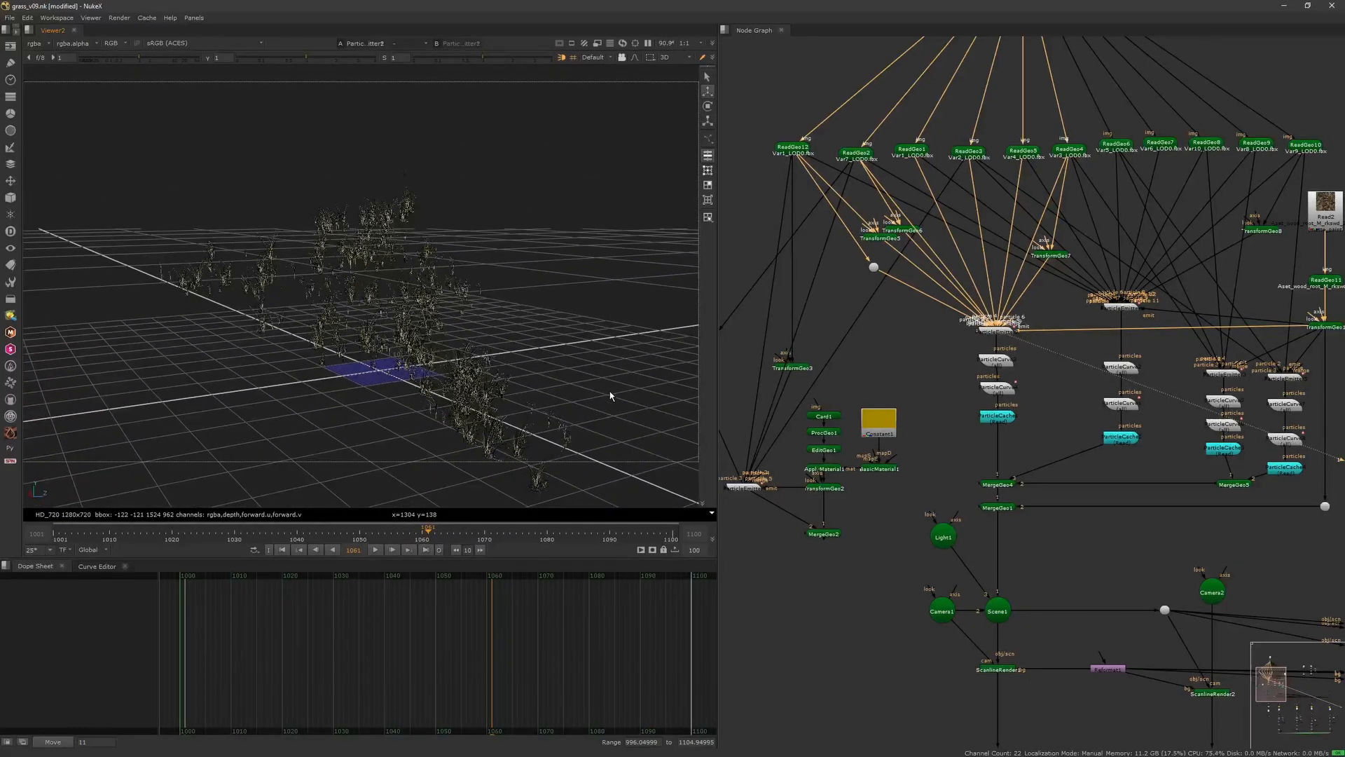
pyautogui.moveTo(1116, 365); pyautogui.dragTo(924, 363, button='middle')
pyautogui.click(1133, 326)
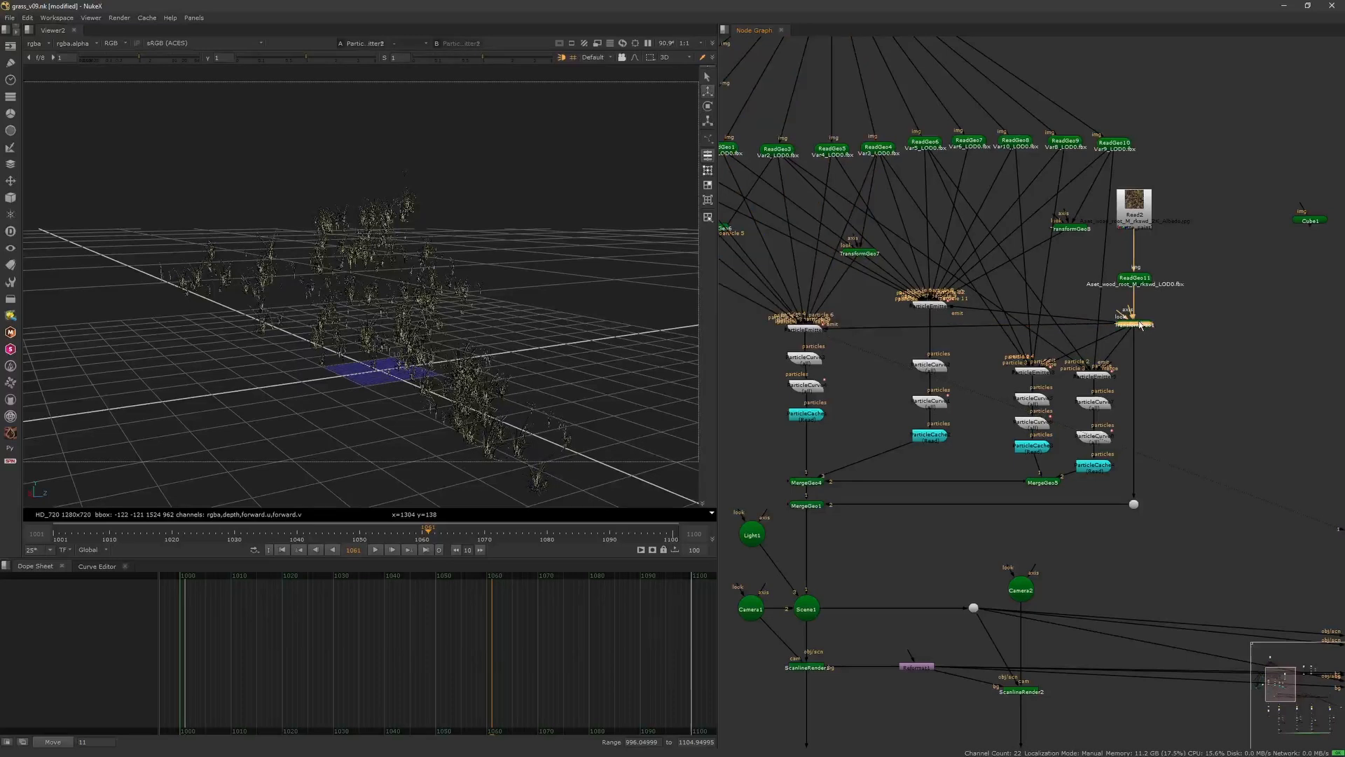
pyautogui.press('1')
pyautogui.keyDown('ctrl'); pyautogui.moveTo(430, 383); pyautogui.dragTo(520, 390); pyautogui.keyUp('ctrl')
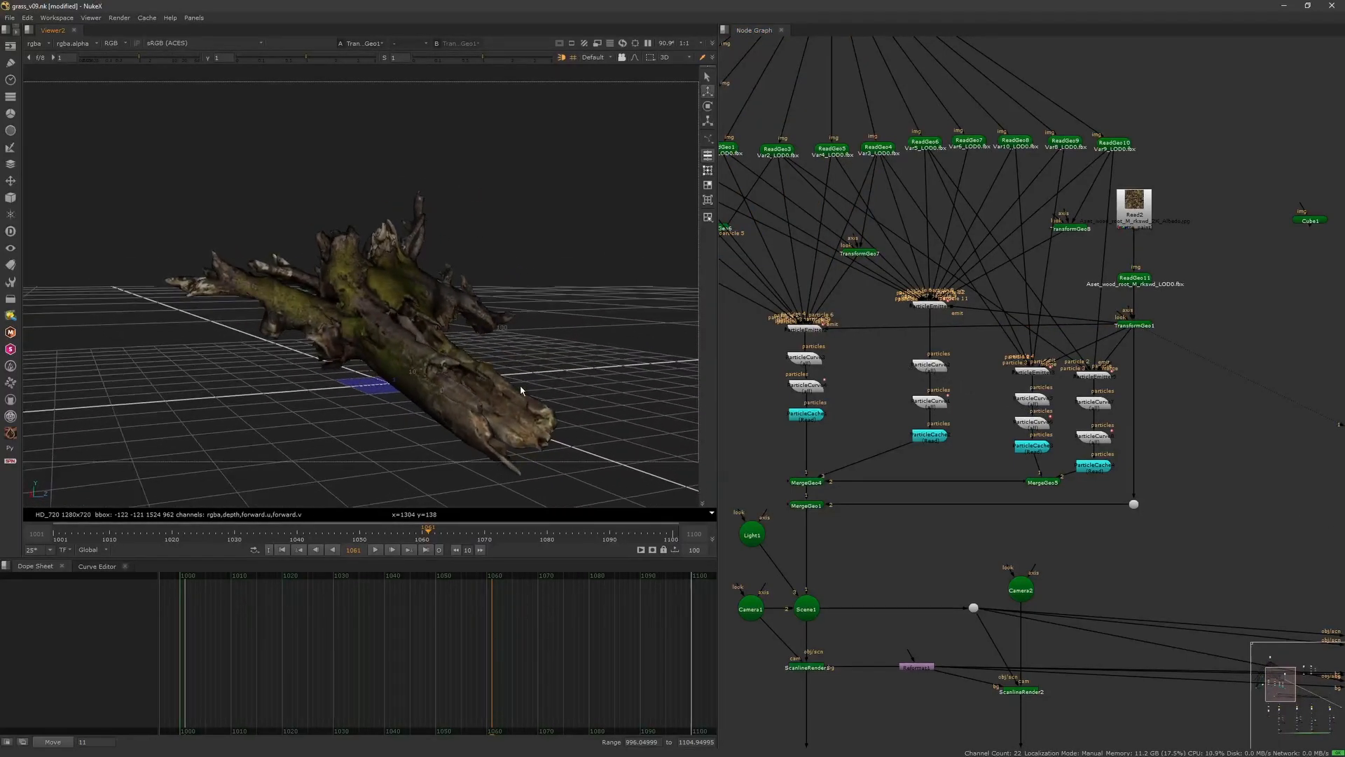
pyautogui.click(811, 322)
pyautogui.press('1')
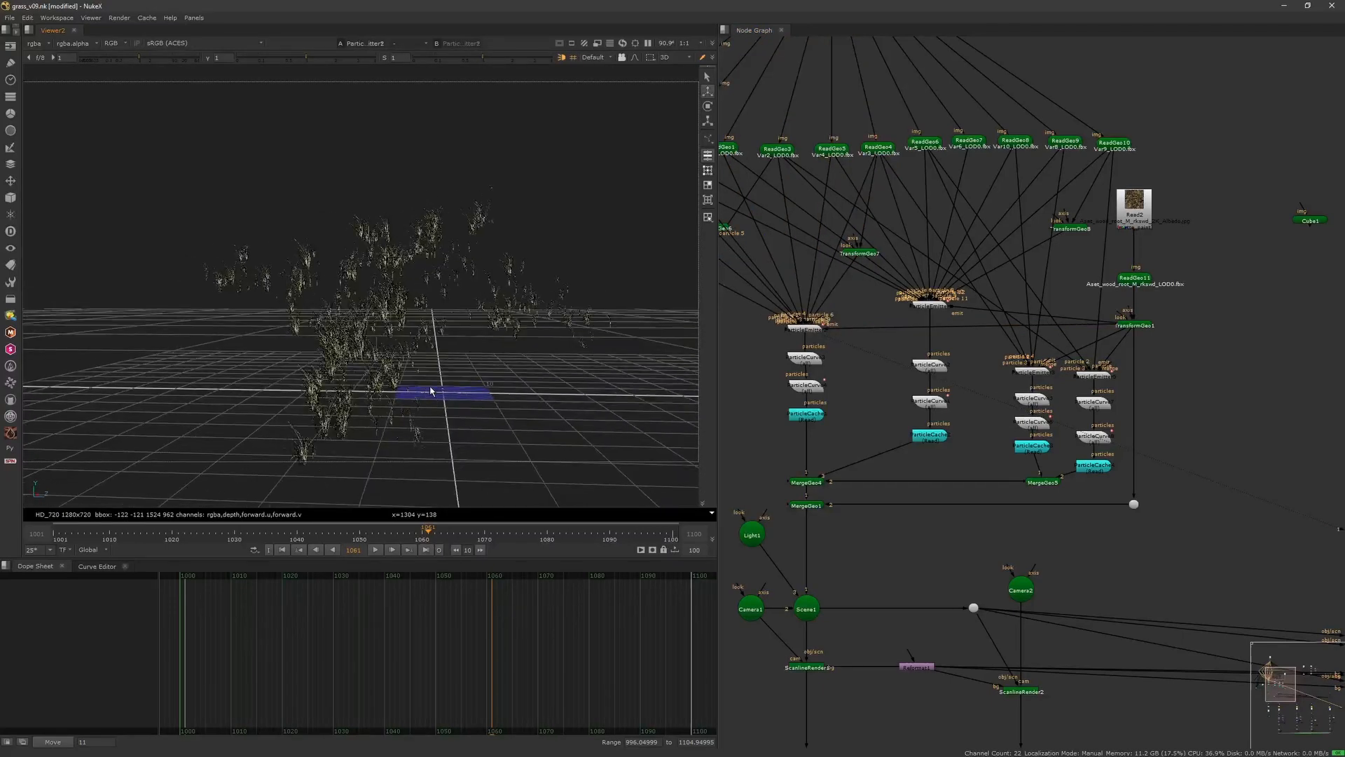
pyautogui.keyDown('ctrl'); pyautogui.moveTo(430, 391); pyautogui.dragTo(542, 417); pyautogui.keyUp('ctrl')
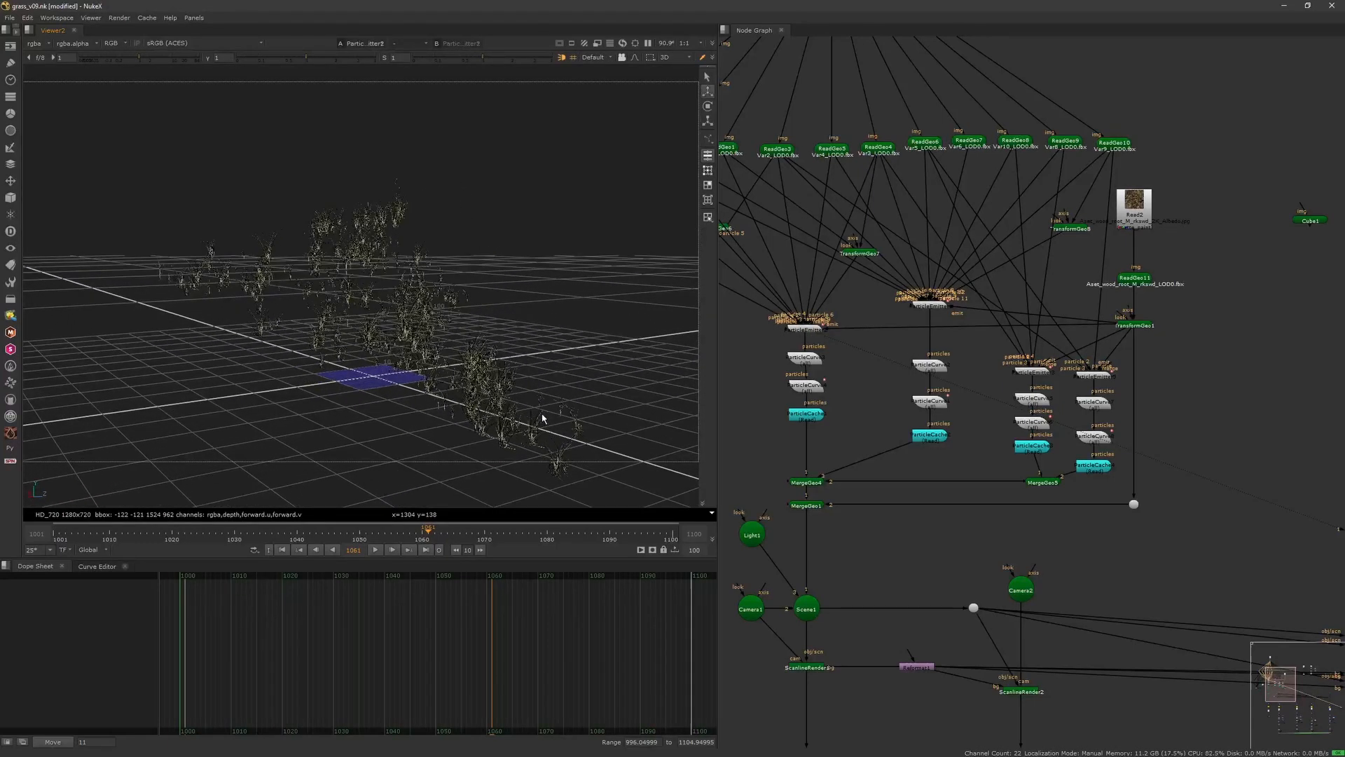
# - Trace the inputs of TransformGeo5 and TransformGeo6 and view the emitter's grass from another angle
pyautogui.moveTo(734, 262); pyautogui.dragTo(901, 312, button='middle')
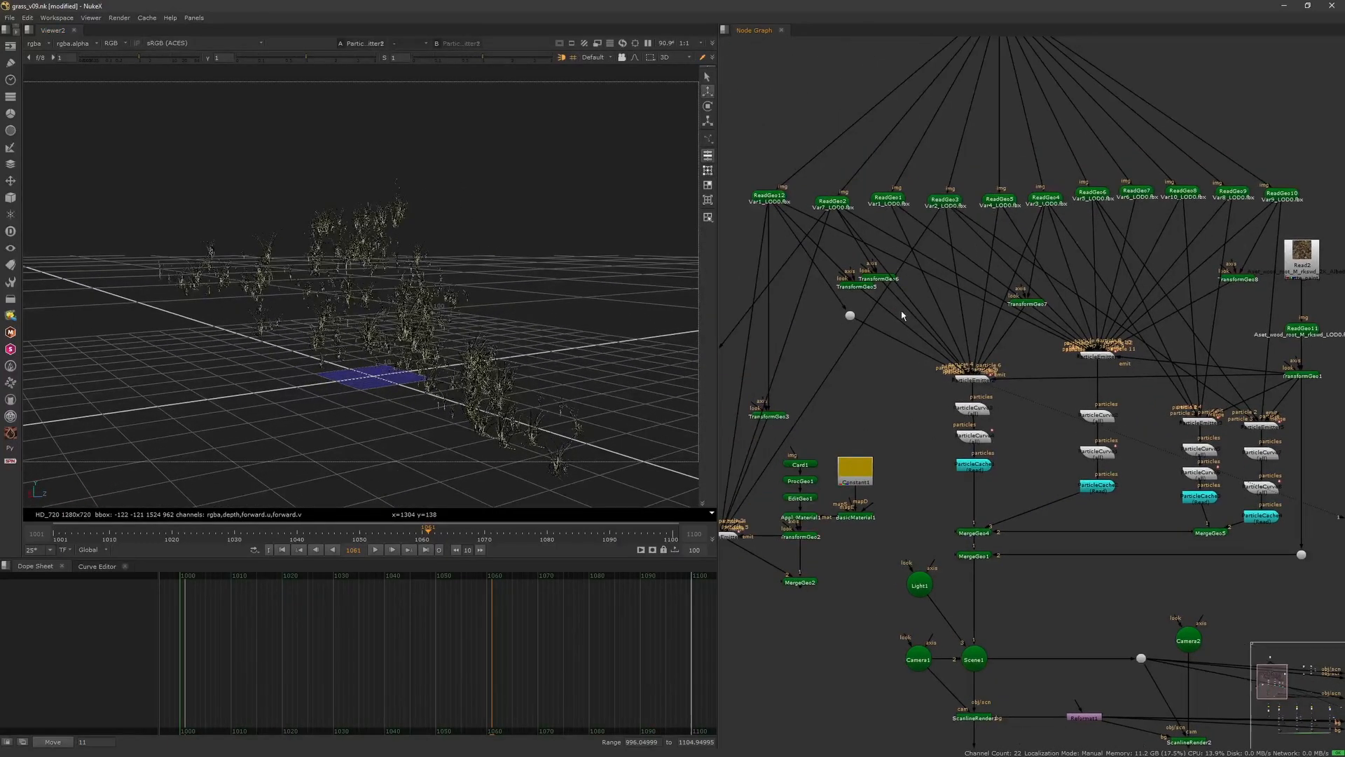
pyautogui.click(869, 279)
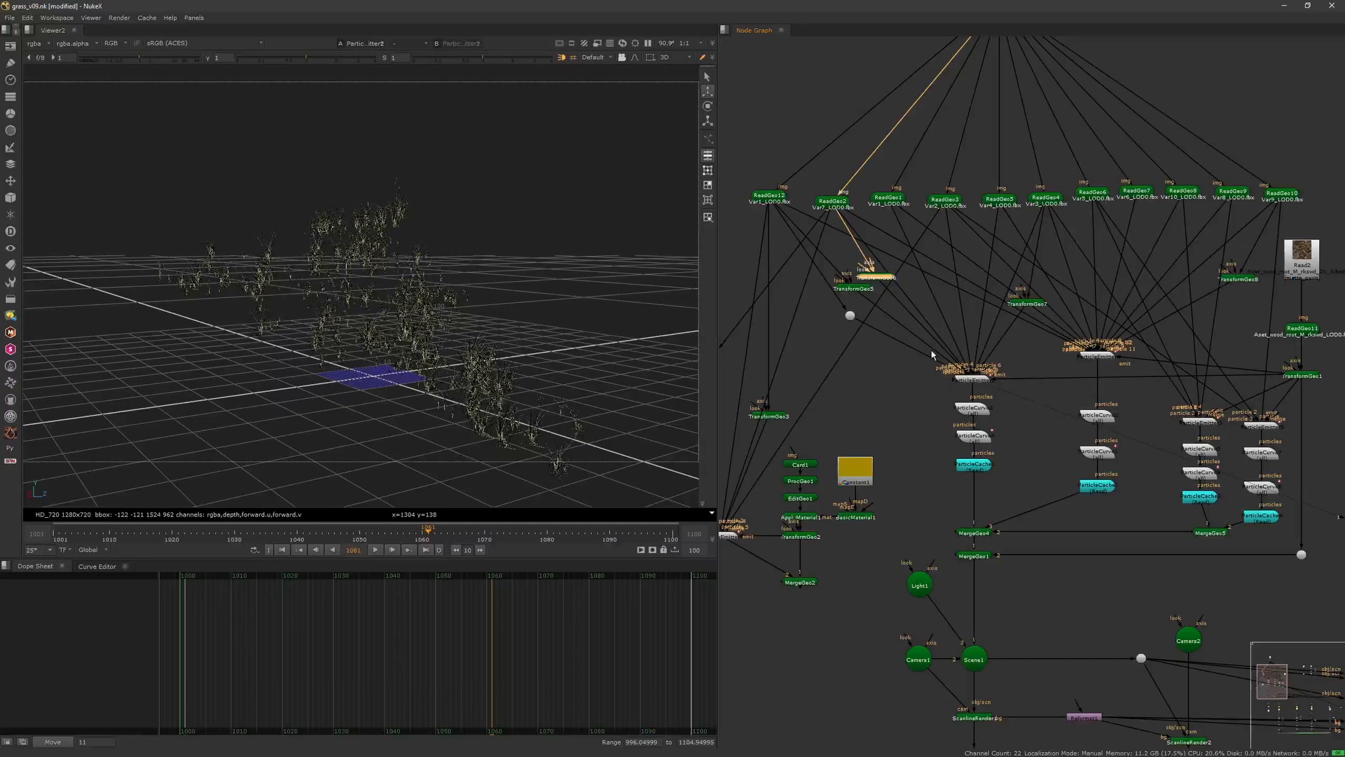
pyautogui.click(854, 287)
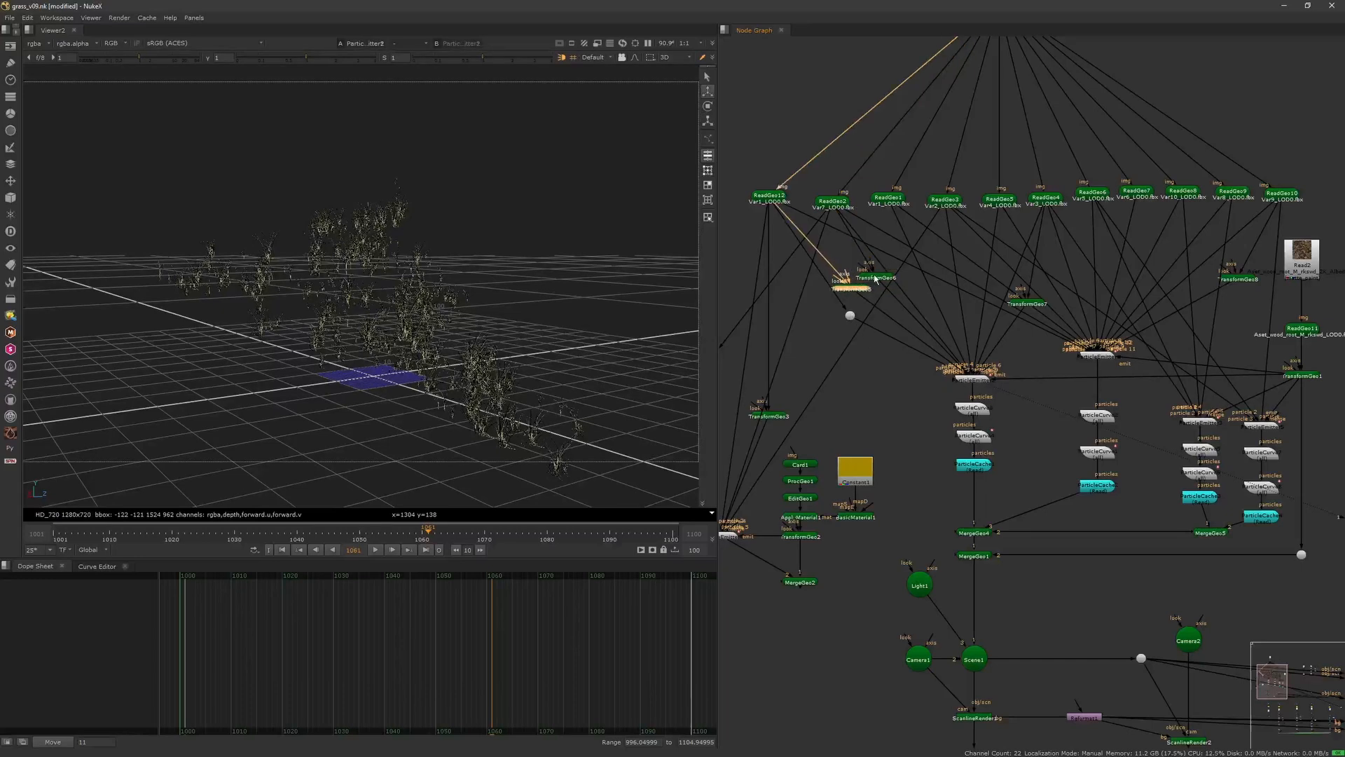
pyautogui.moveTo(874, 279); pyautogui.dragTo(871, 277)
pyautogui.keyDown('ctrl'); pyautogui.moveTo(643, 355); pyautogui.dragTo(594, 368); pyautogui.keyUp('ctrl')
# - Preview the remaining grass variants, covering ReadGeo3, ReadGeo1, and ReadGeo4 through ReadGeo9
pyautogui.moveTo(946, 400); pyautogui.dragTo(884, 327, button='middle')
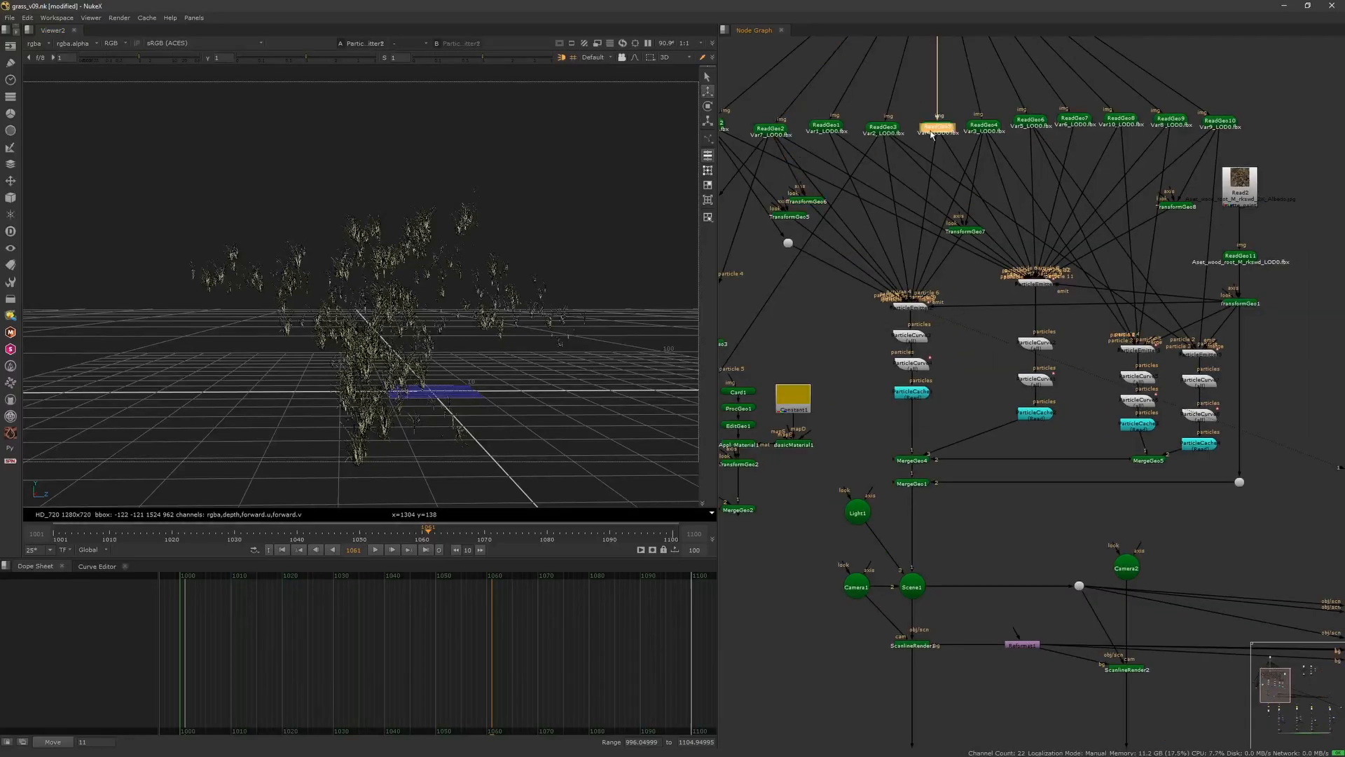
pyautogui.click(887, 130)
pyautogui.press('1')
pyautogui.click(820, 131)
pyautogui.press('1')
pyautogui.click(940, 128)
pyautogui.press('1')
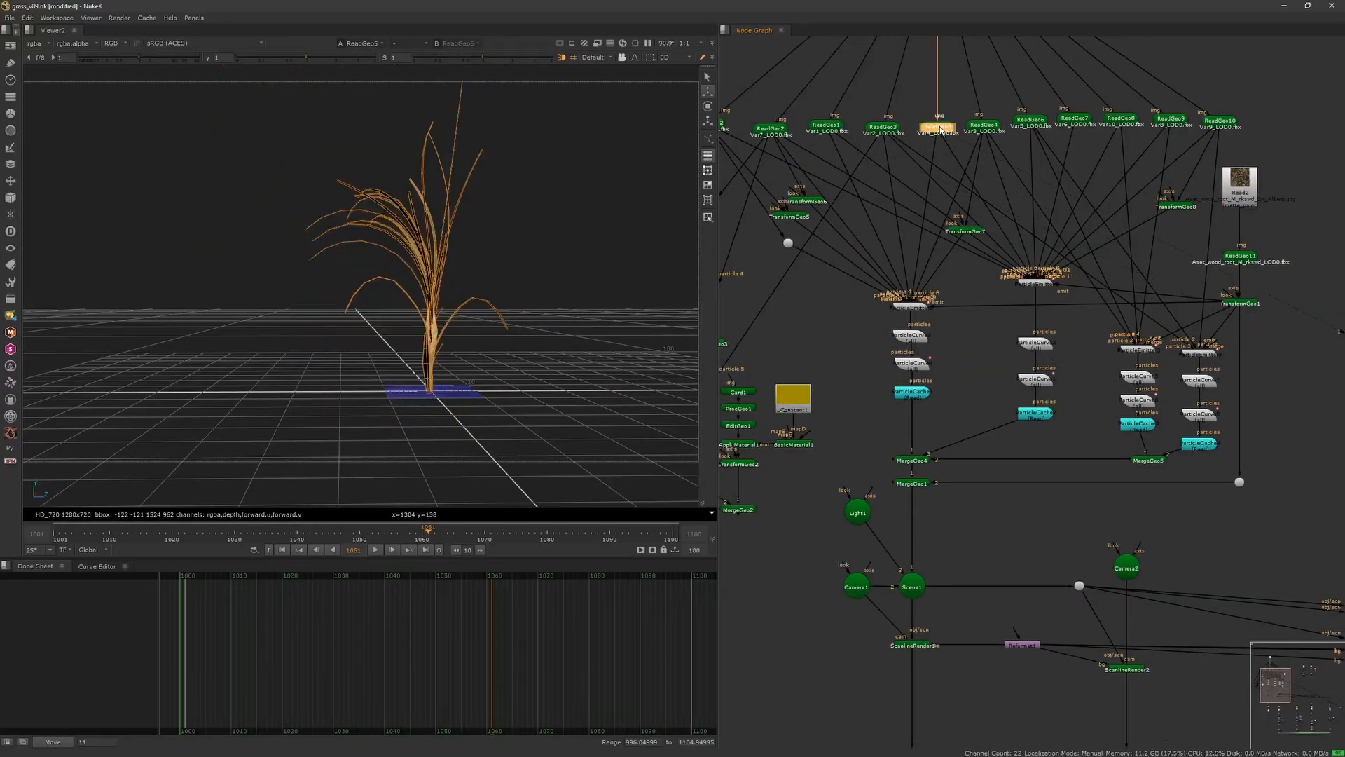
pyautogui.click(984, 128)
pyautogui.press('1')
pyautogui.click(1032, 123)
pyautogui.press('1')
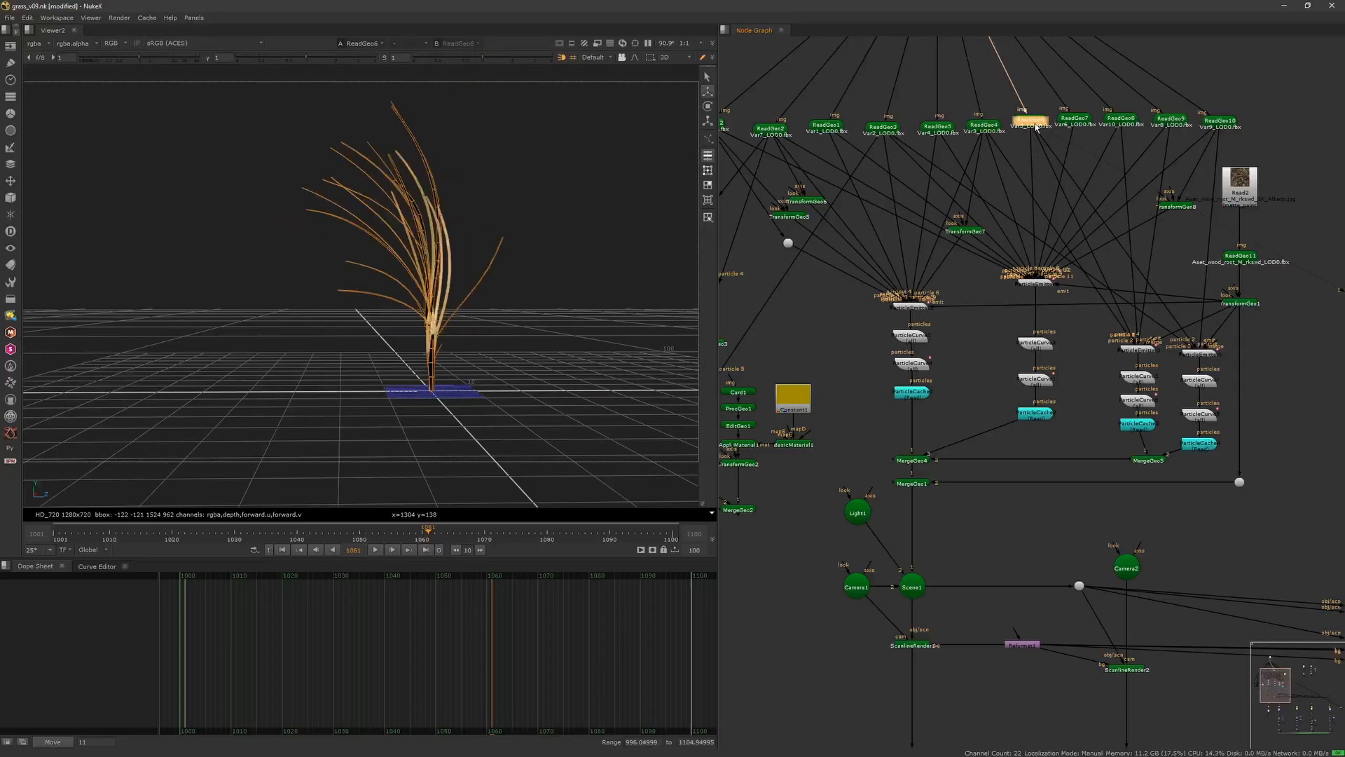
pyautogui.click(1074, 121)
pyautogui.press('1')
pyautogui.click(1122, 121)
pyautogui.press('1')
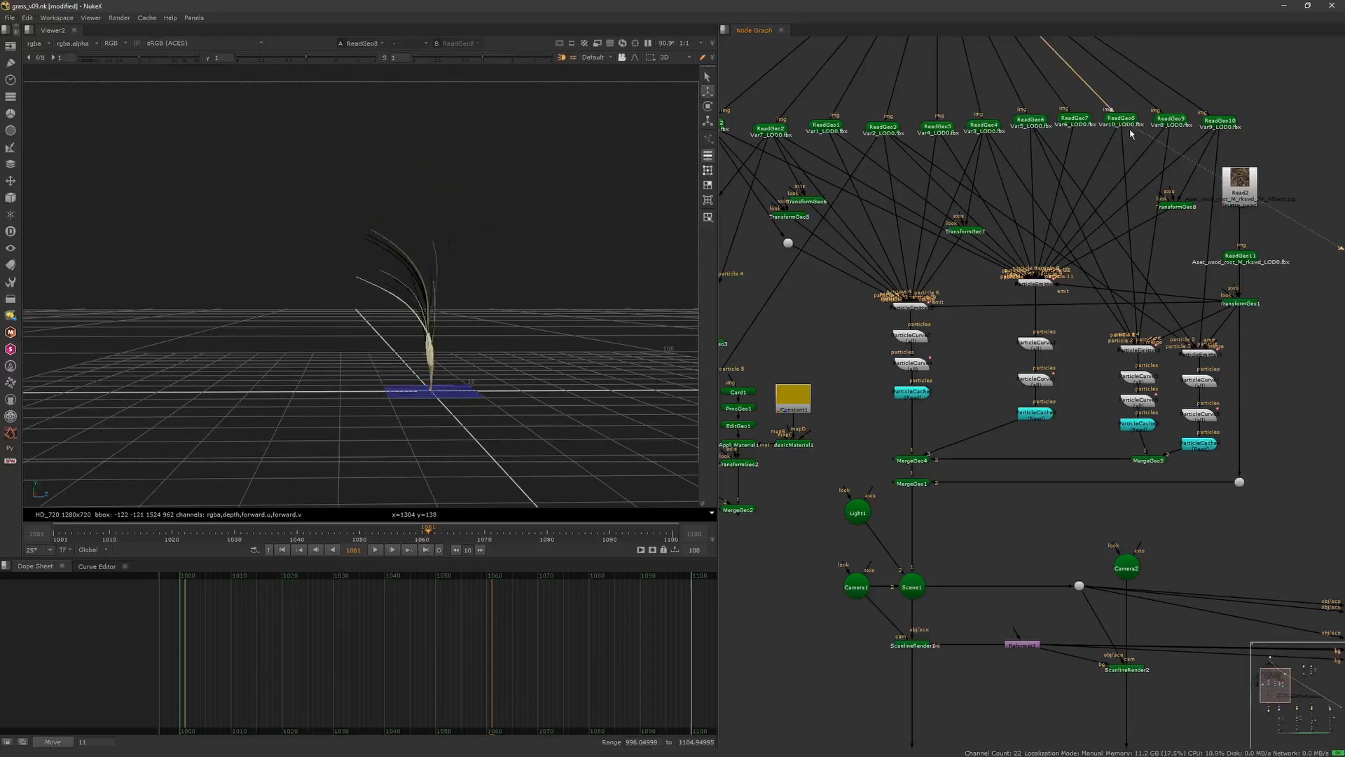
pyautogui.click(1172, 122)
pyautogui.press('1')
# - Preview the grass from ParticleEmitter2 and inspect its emission, lifetime, rotation and size settings
pyautogui.click(929, 293)
pyautogui.press('1')
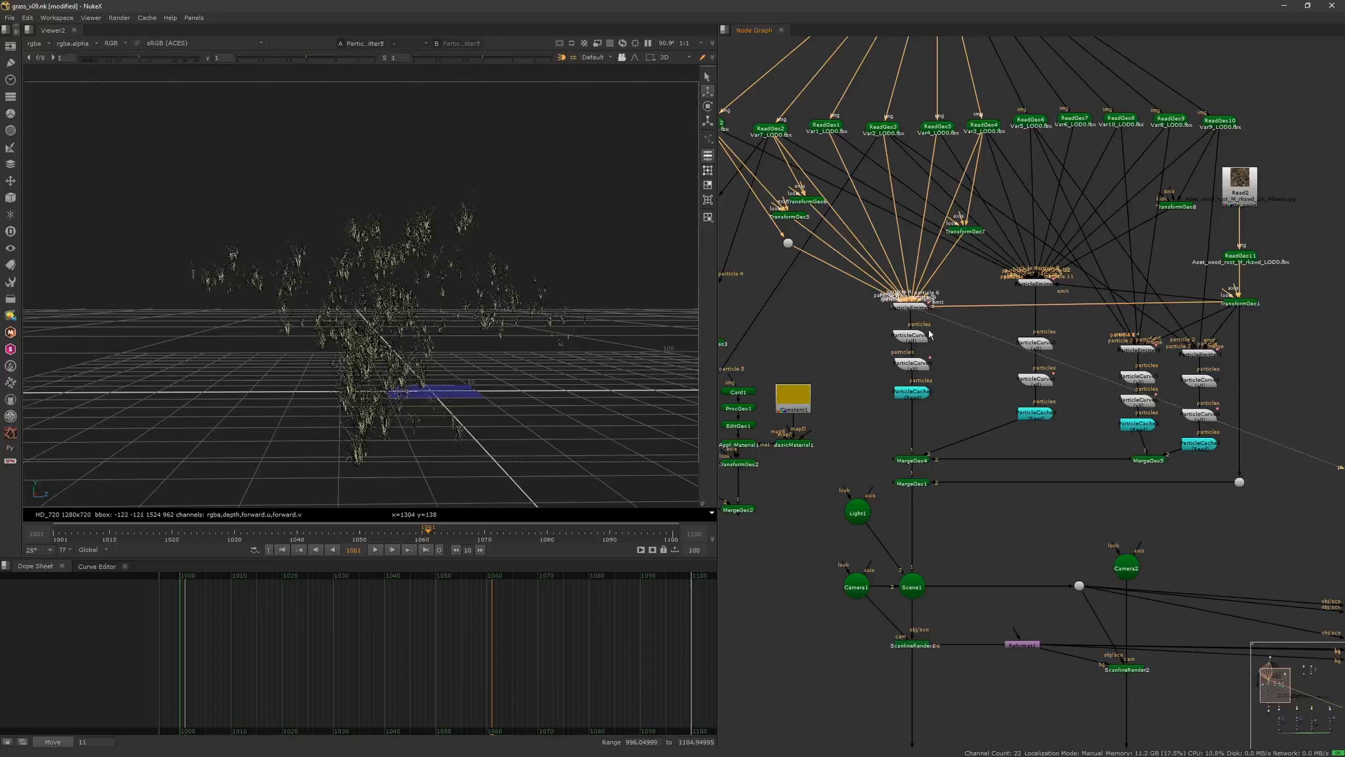
pyautogui.keyDown('ctrl'); pyautogui.moveTo(517, 392); pyautogui.dragTo(452, 384); pyautogui.keyUp('ctrl')
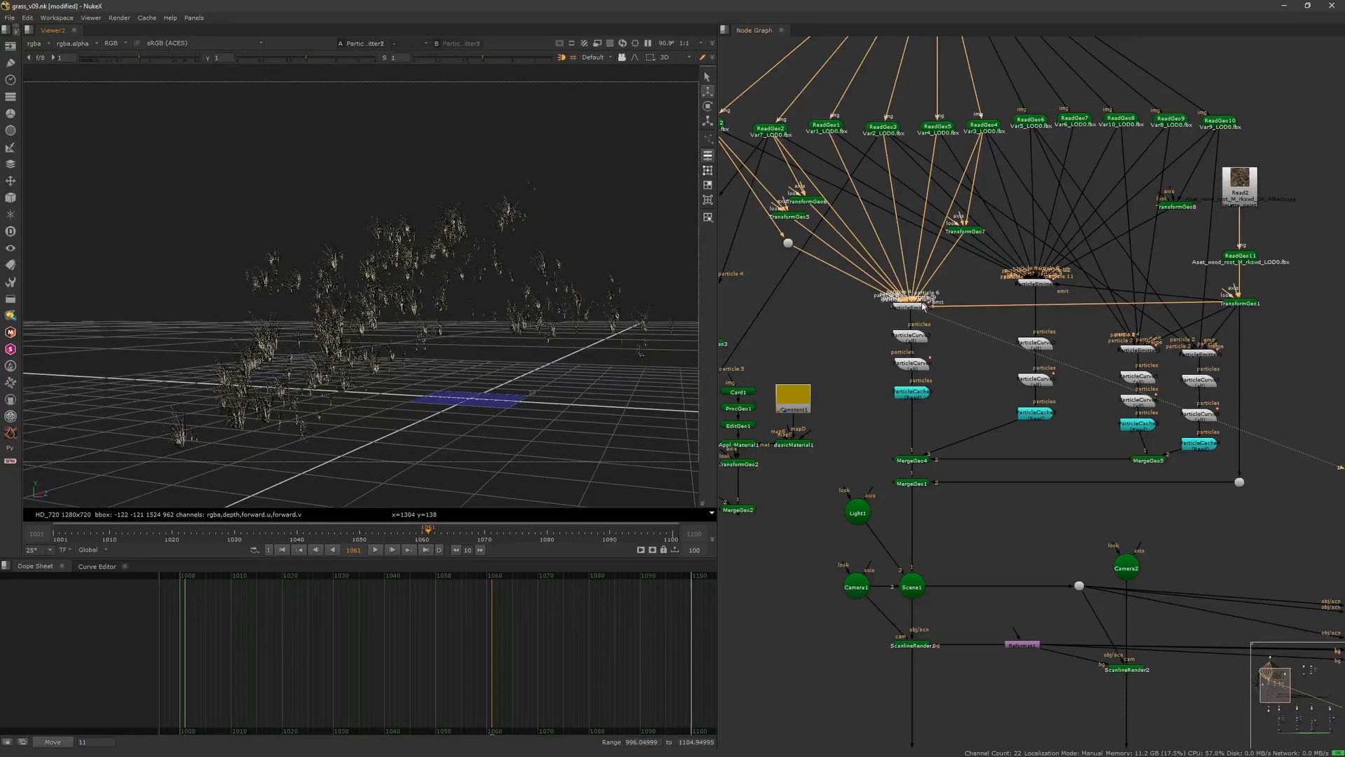
pyautogui.doubleClick(920, 308)
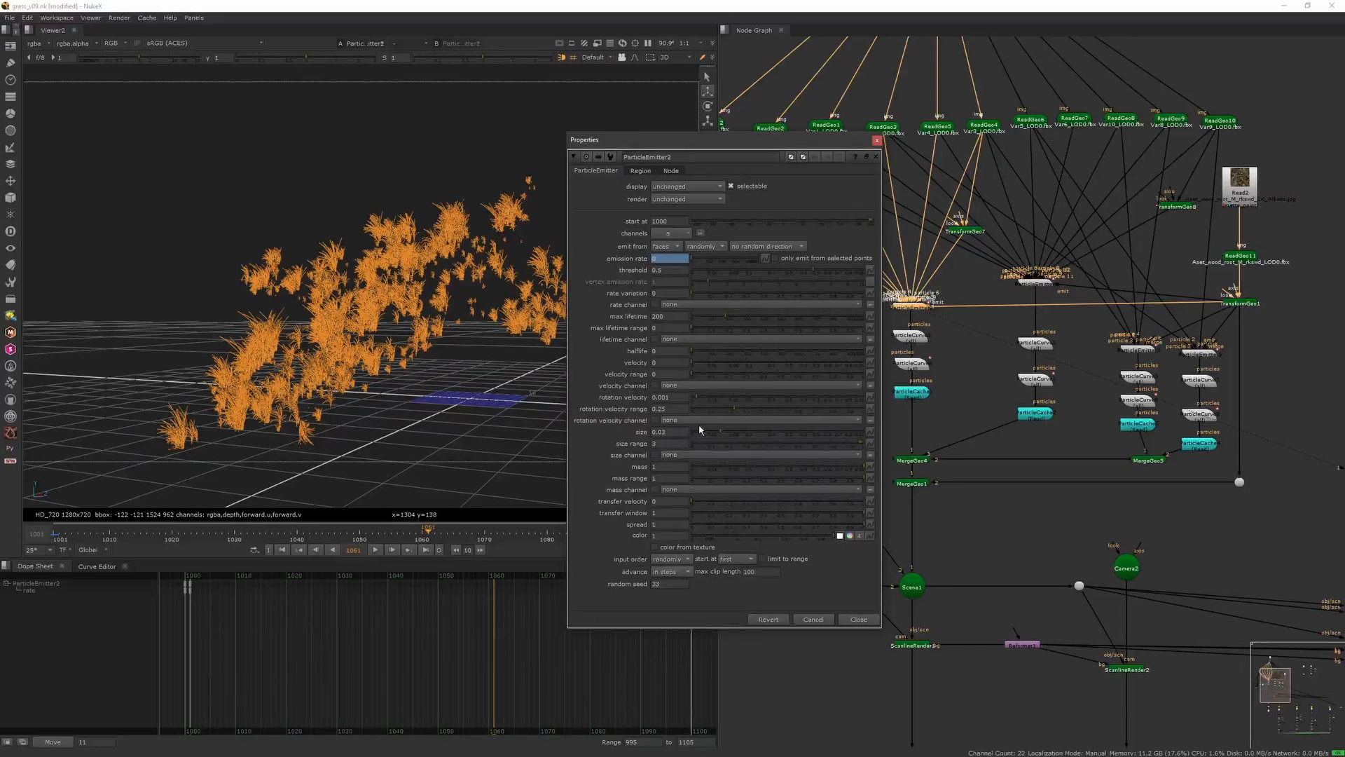
pyautogui.click(876, 144)
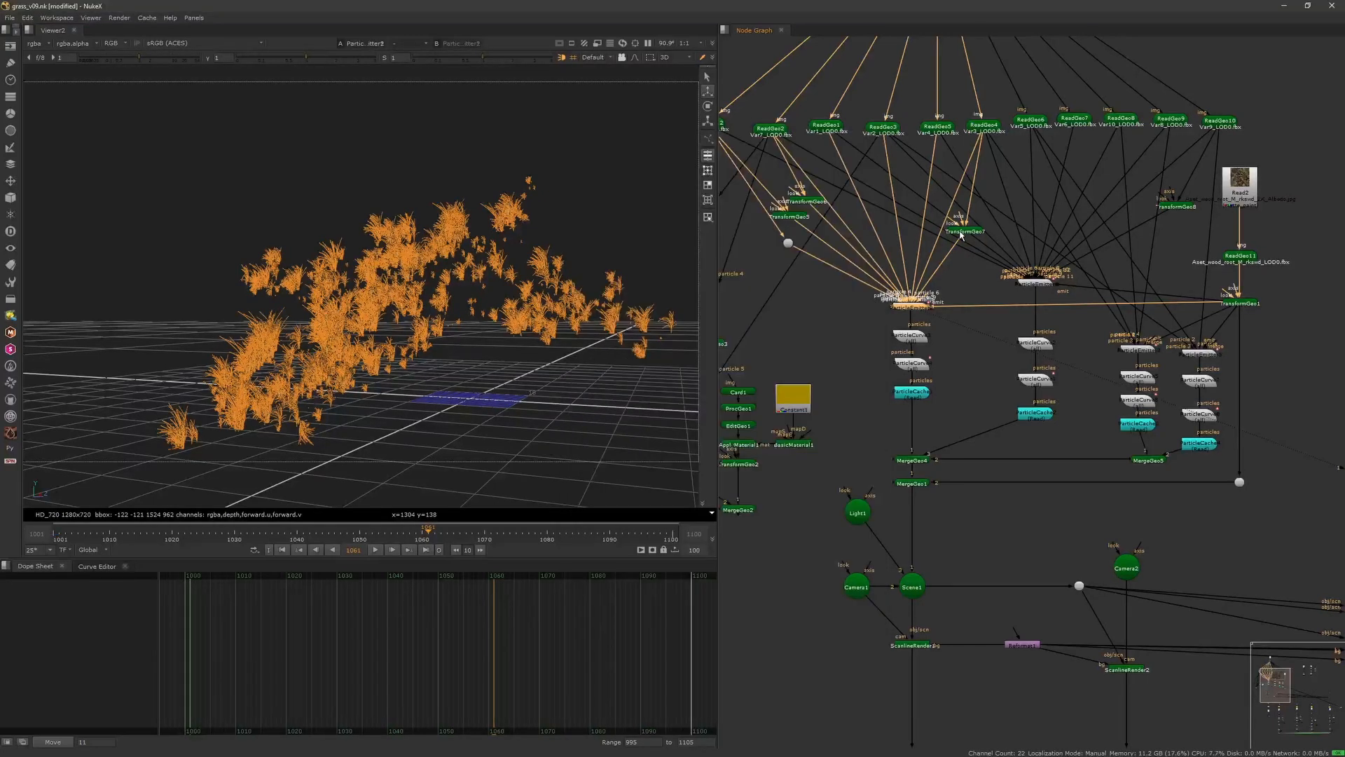
# - Move TransformGeo7 closer to the particle emitters and check its rotation settings
pyautogui.moveTo(962, 235); pyautogui.dragTo(971, 278)
pyautogui.doubleClick(972, 278)
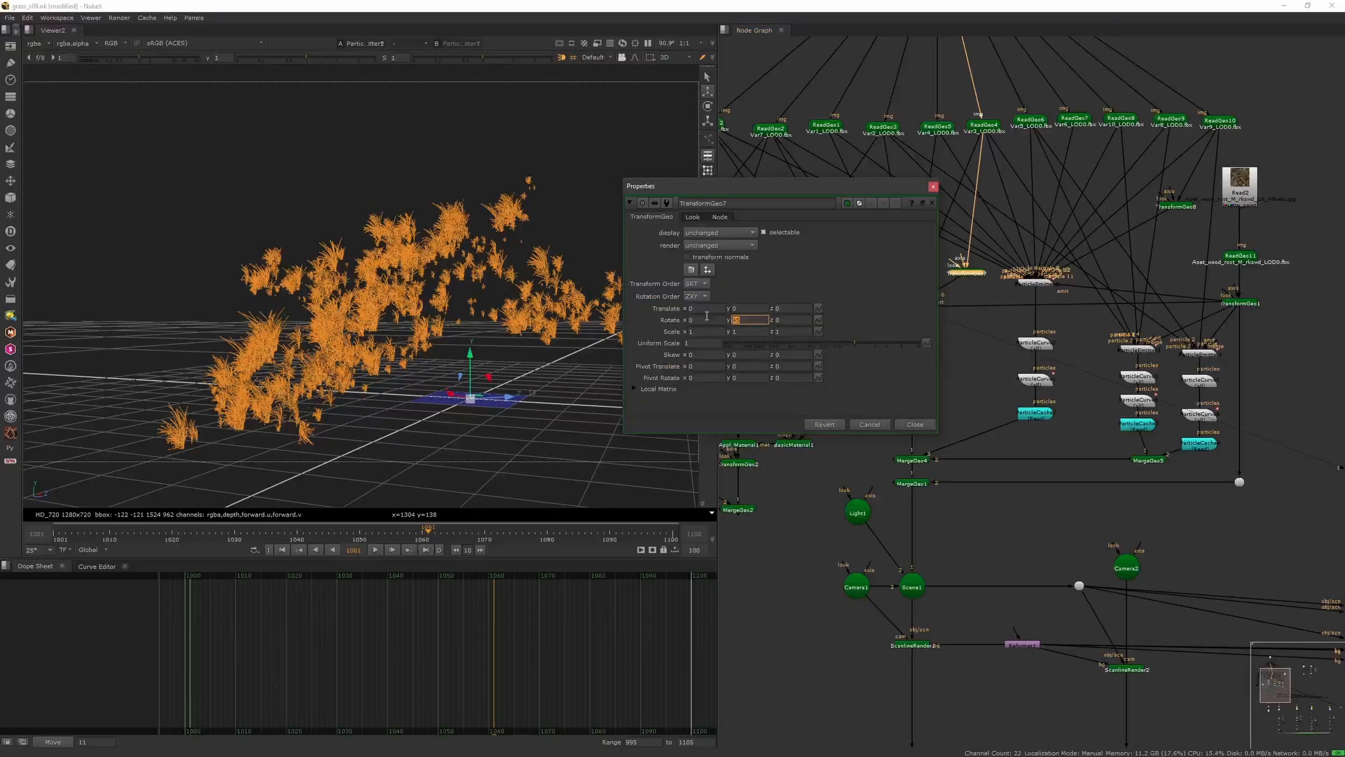
pyautogui.click(933, 187)
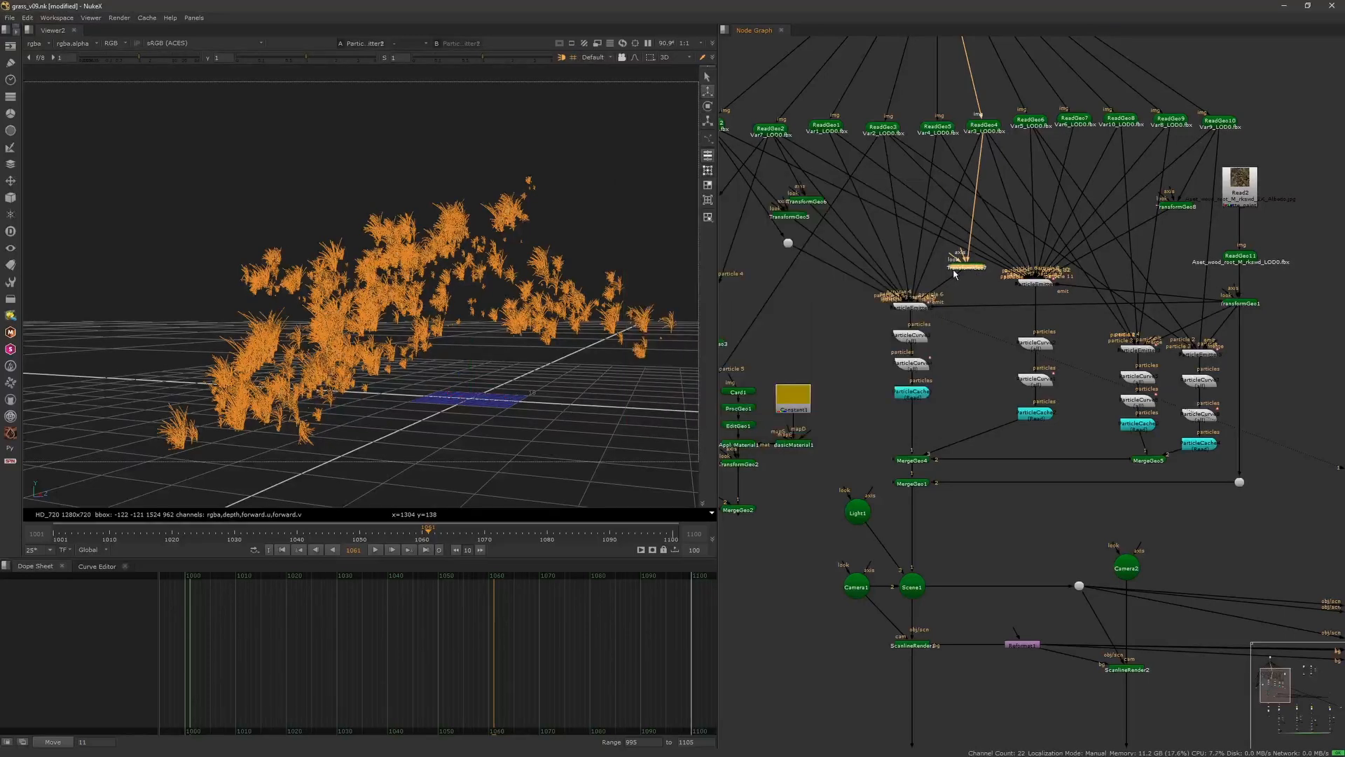
# - Trace the inputs of ParticleEmitter2 and TransformGeo6 and view the emitted grass from other angles
pyautogui.click(913, 311)
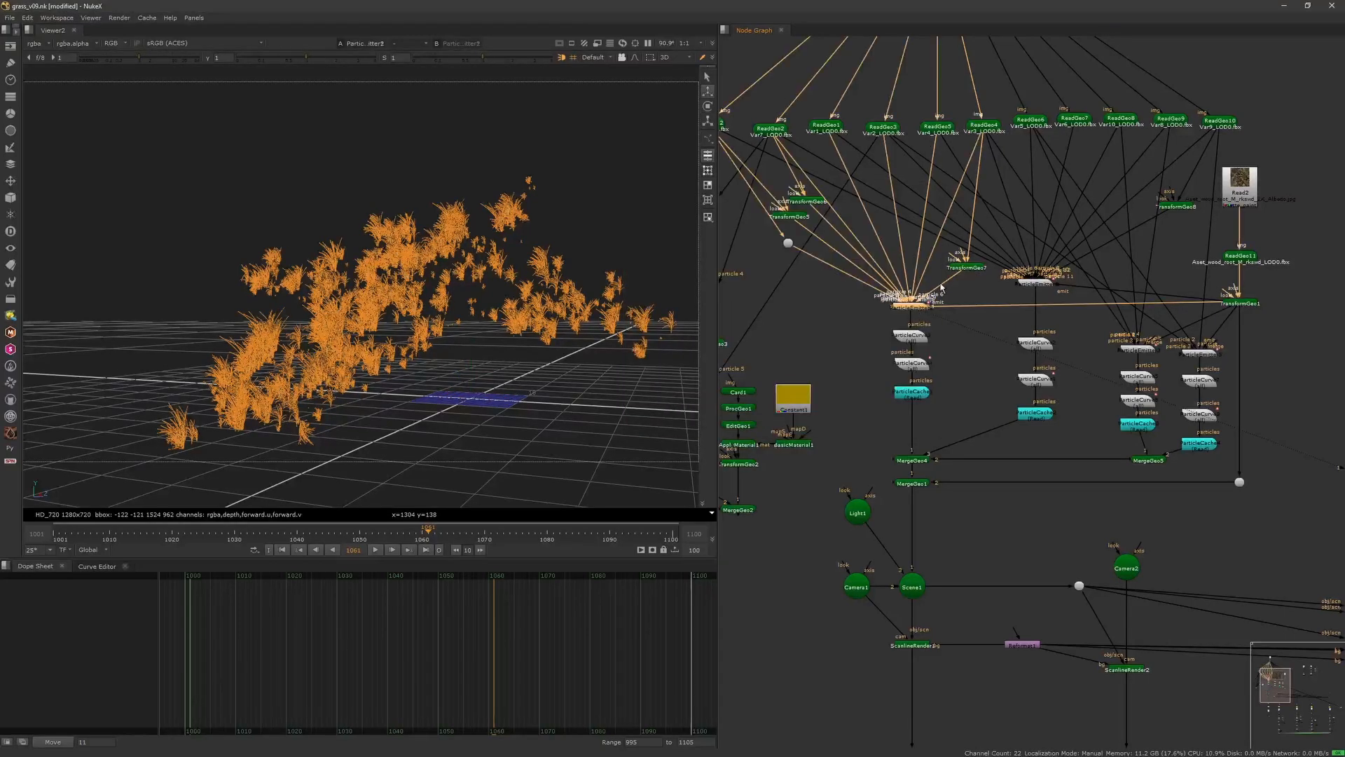
pyautogui.click(759, 291)
pyautogui.keyDown('ctrl'); pyautogui.moveTo(492, 398); pyautogui.dragTo(582, 403); pyautogui.keyUp('ctrl')
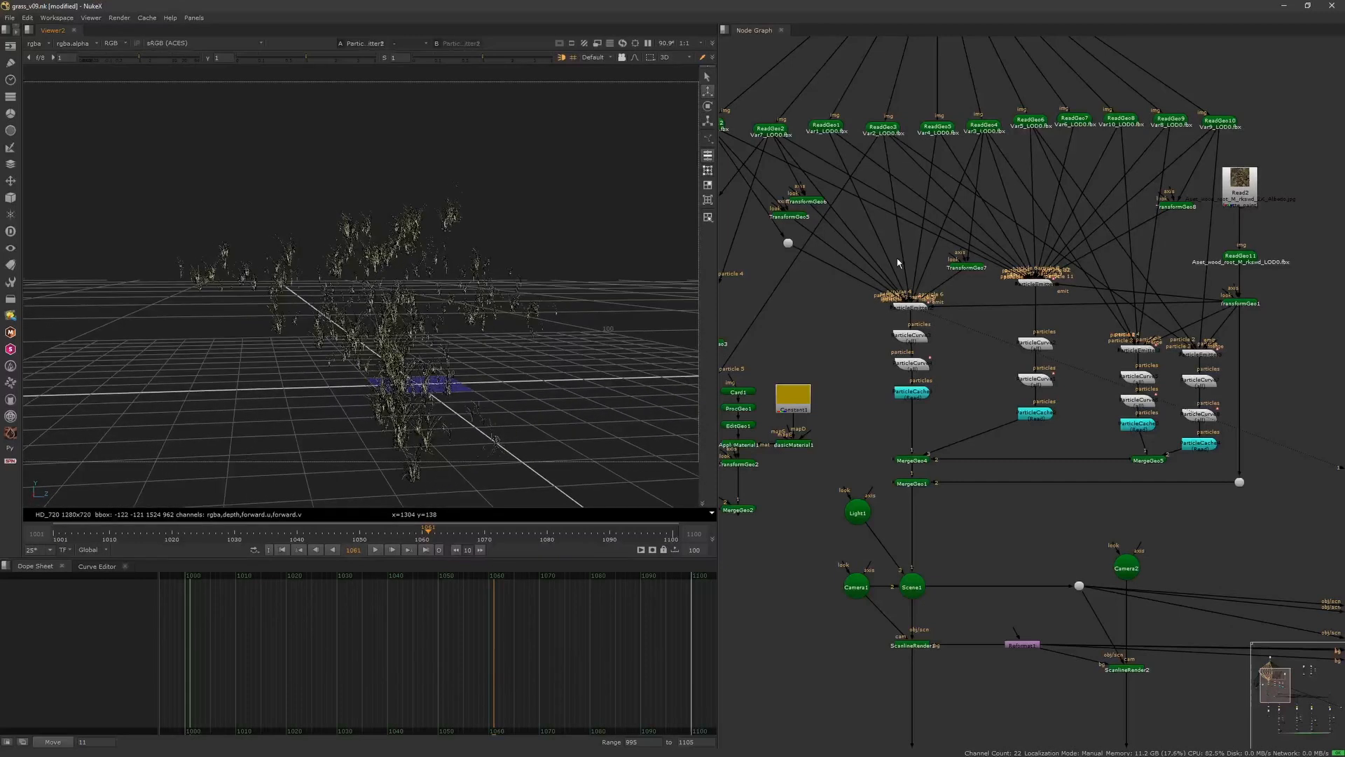
pyautogui.moveTo(835, 224); pyautogui.dragTo(884, 257, button='middle')
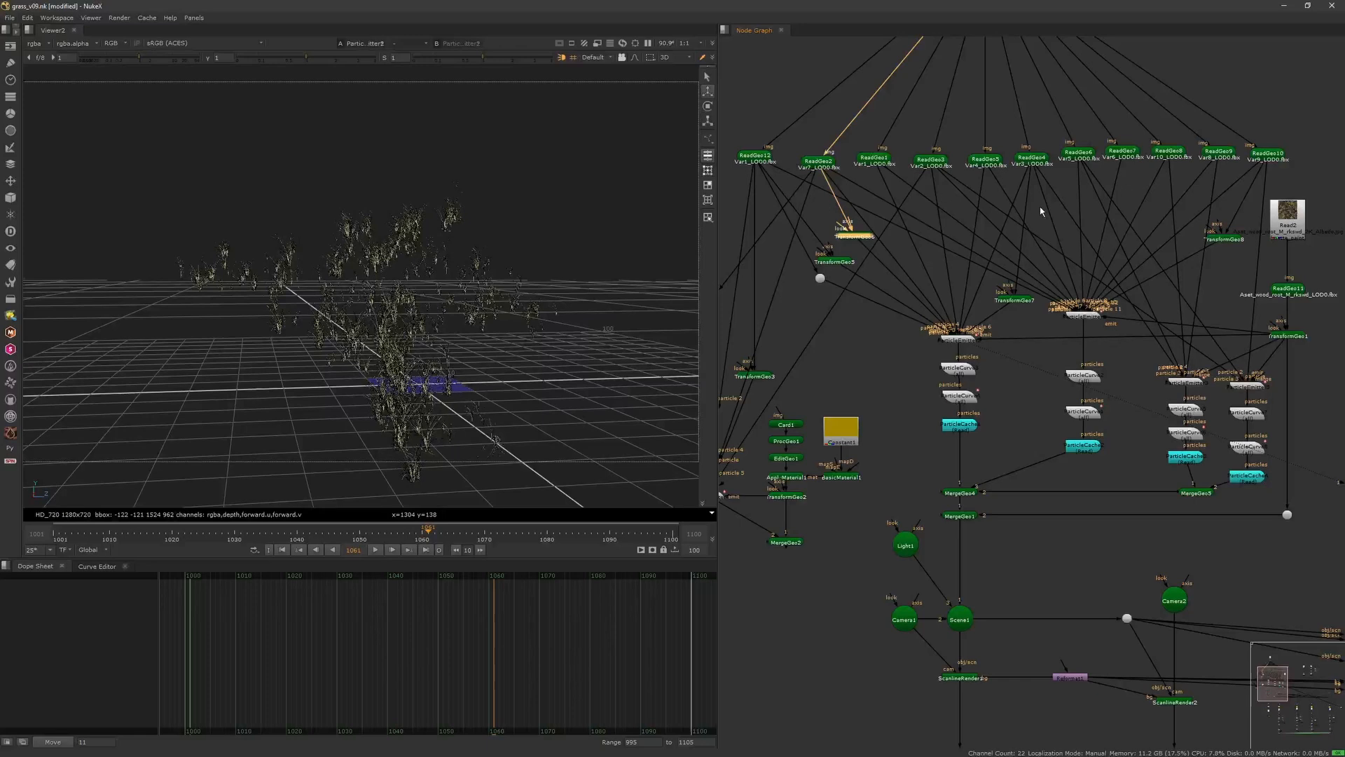
pyautogui.keyDown('ctrl'); pyautogui.moveTo(499, 384); pyautogui.dragTo(434, 387); pyautogui.keyUp('ctrl')
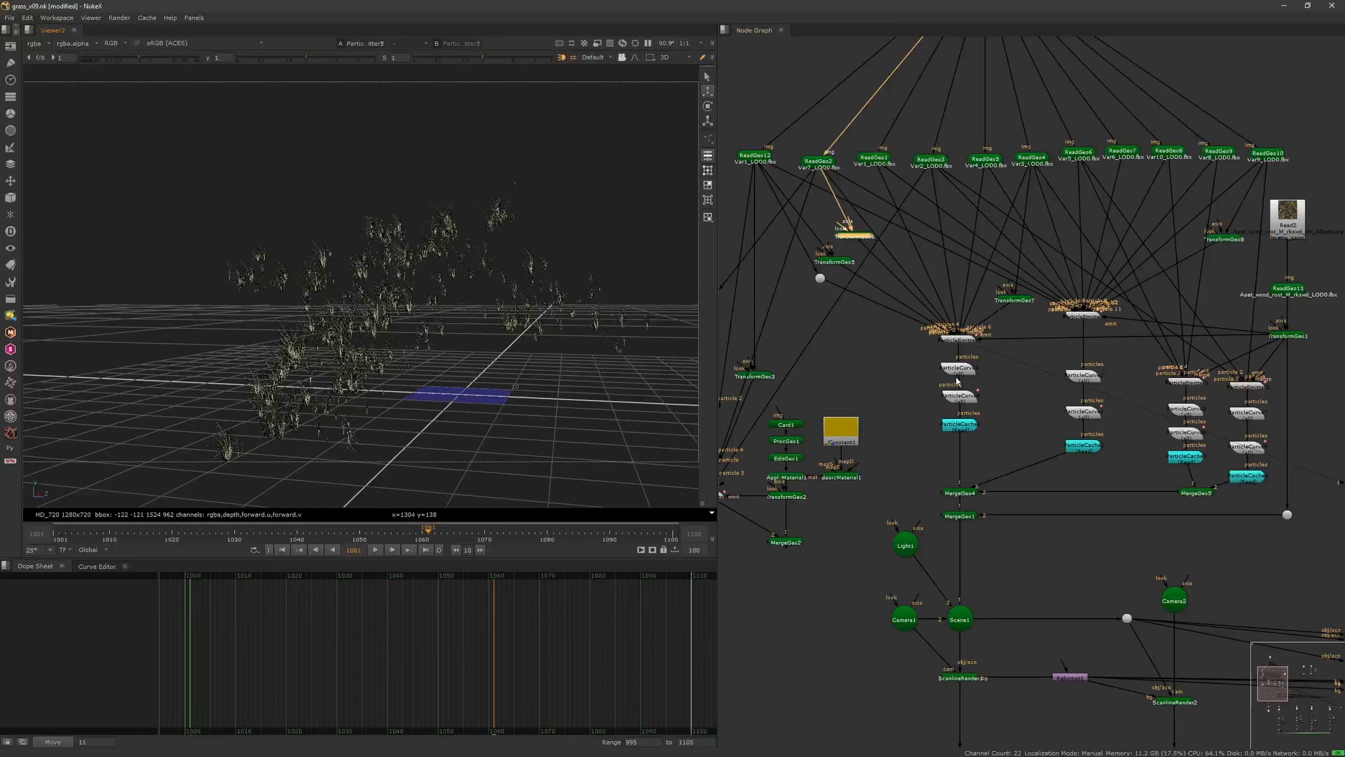
pyautogui.moveTo(1050, 334); pyautogui.dragTo(931, 274, button='middle')
pyautogui.moveTo(854, 319); pyautogui.dragTo(904, 327, button='middle')
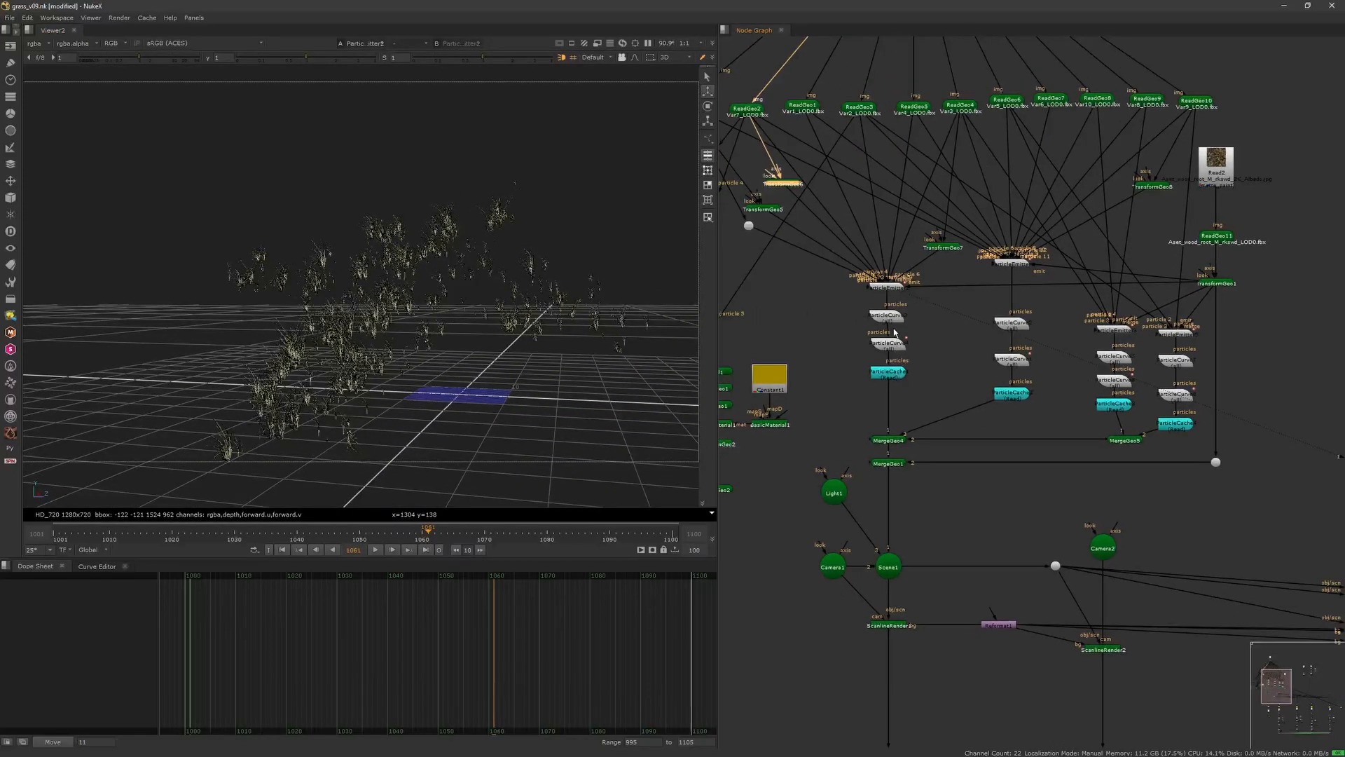
pyautogui.click(894, 295)
pyautogui.click(765, 314)
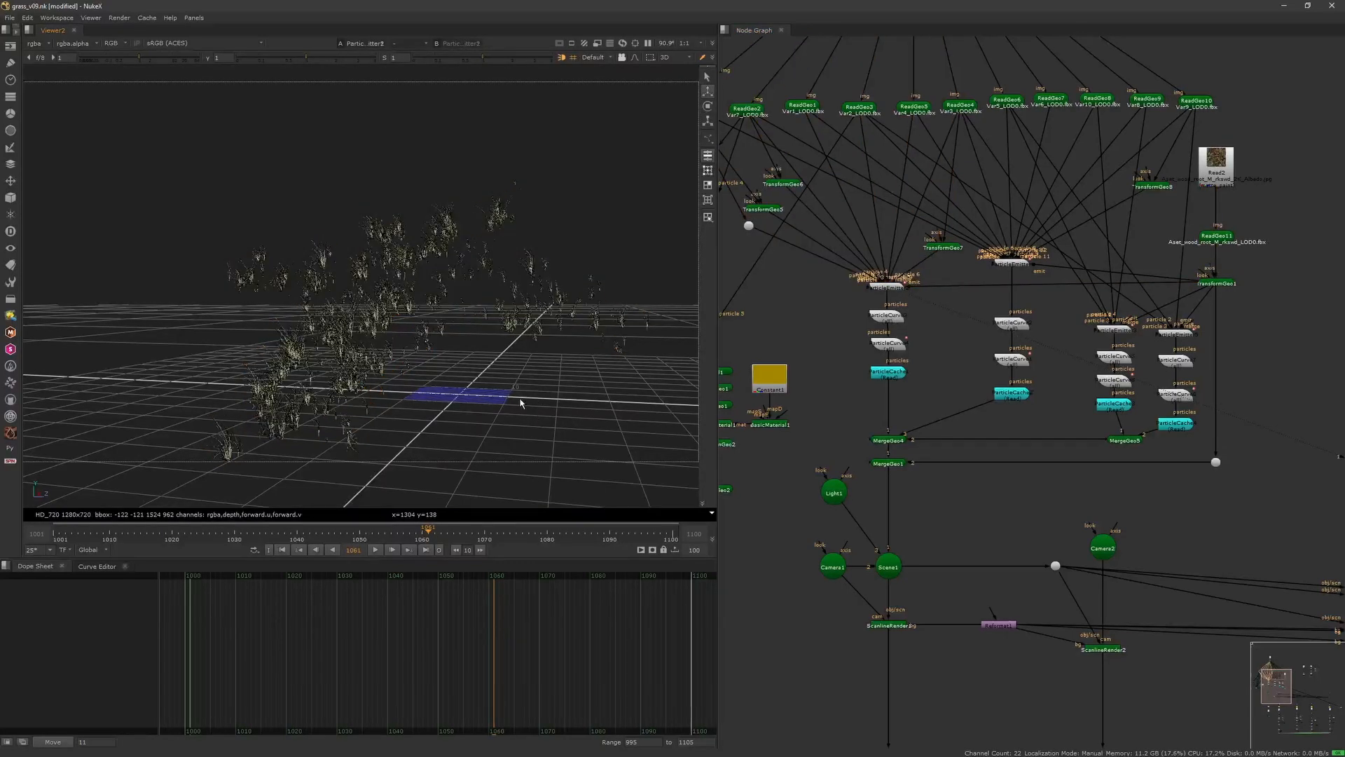
pyautogui.keyDown('ctrl'); pyautogui.moveTo(517, 400); pyautogui.dragTo(434, 385); pyautogui.keyUp('ctrl')
# - Preview the output of ParticleCurve3 and inspect its size curve
pyautogui.click(890, 316)
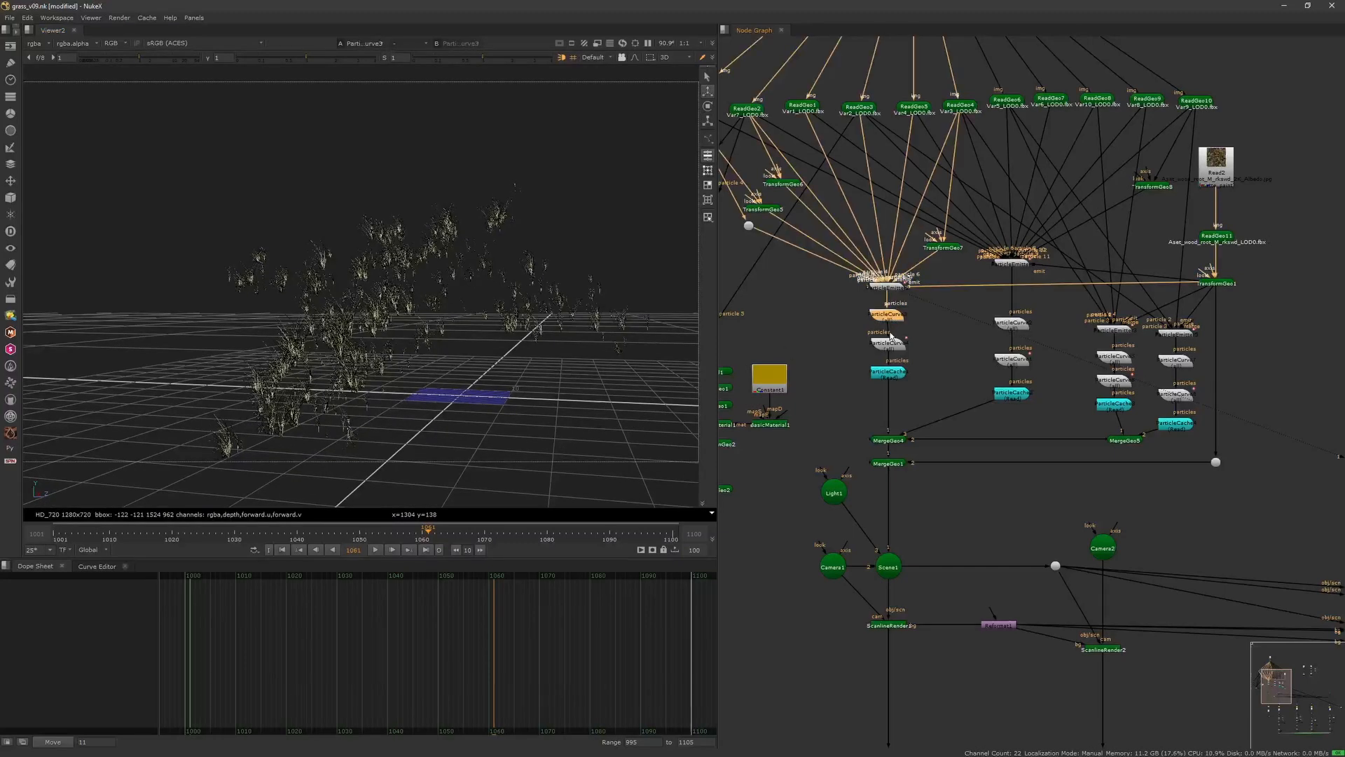
pyautogui.press('1')
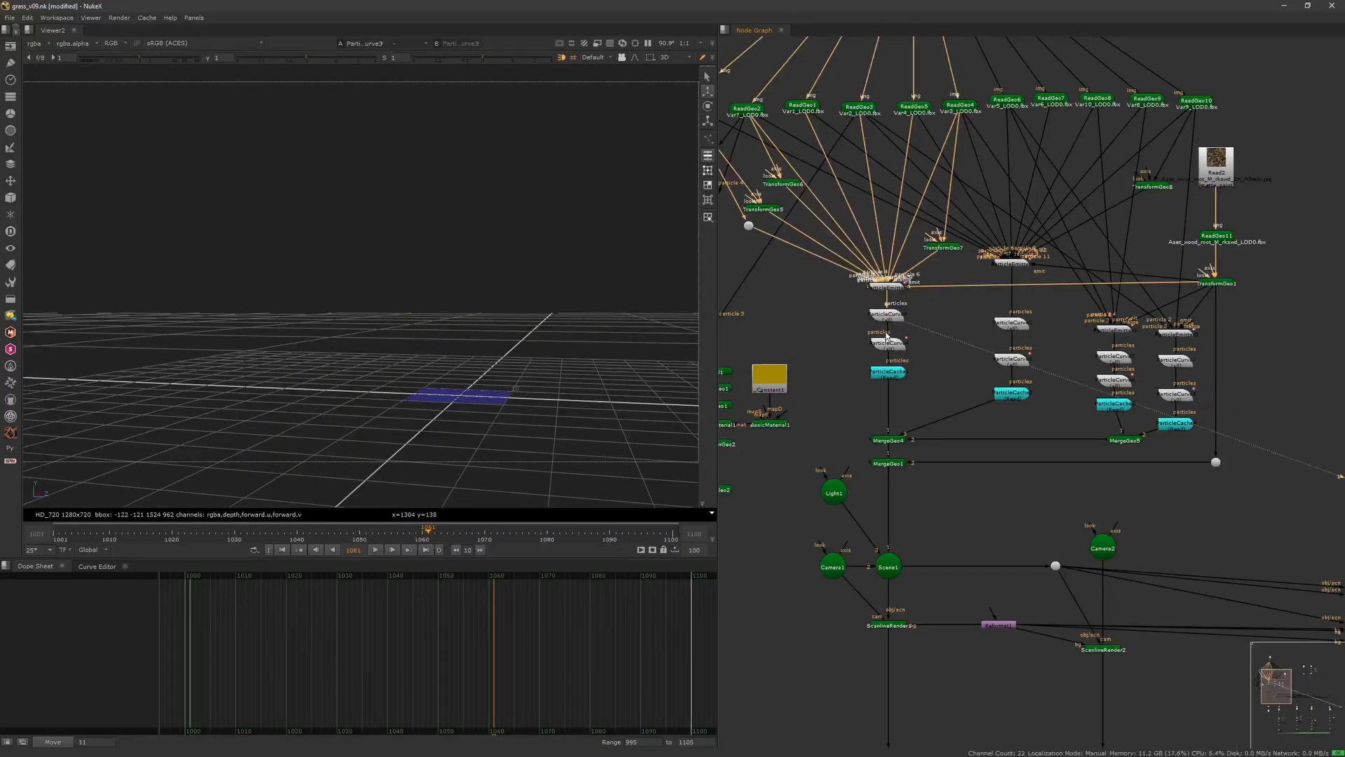
pyautogui.doubleClick(886, 314)
pyautogui.click(560, 298)
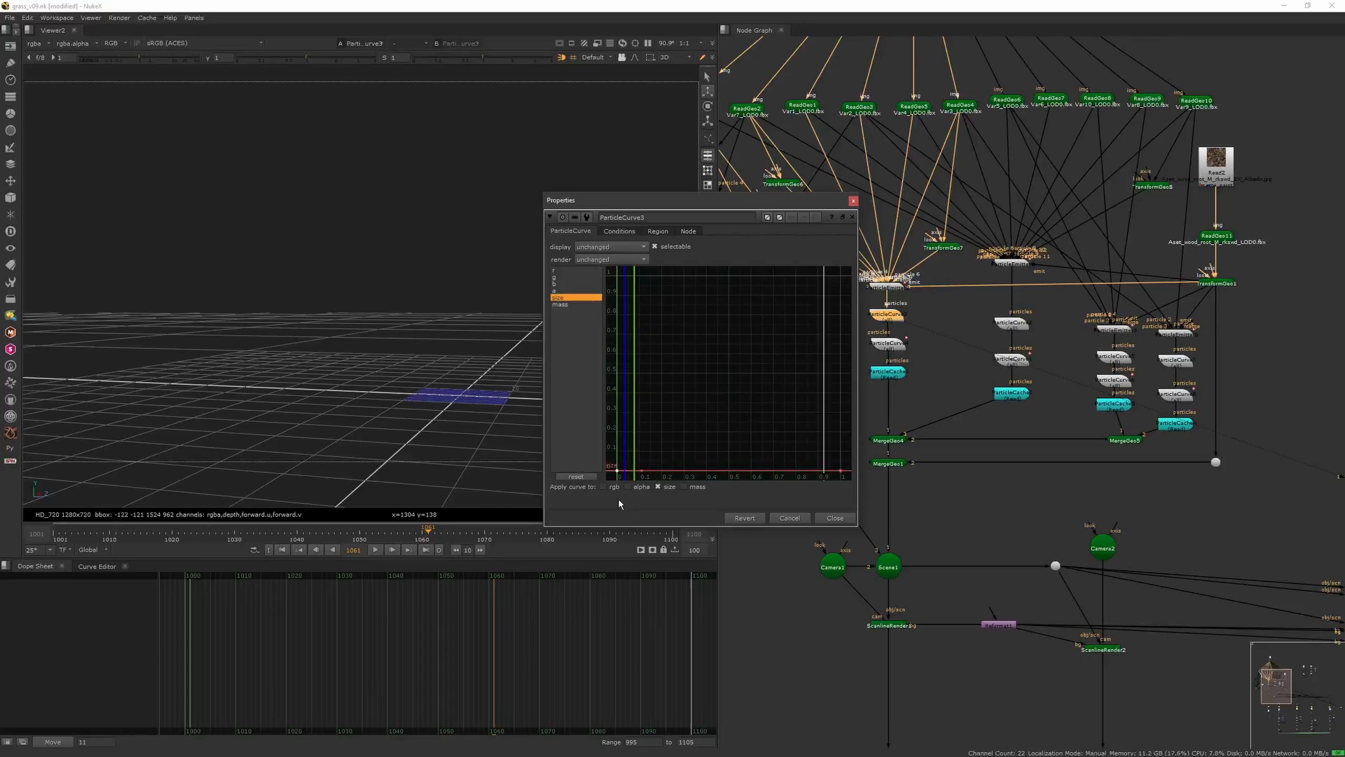
pyautogui.click(853, 201)
# - Preview the output of ParticleCurve4 and open its region settings
pyautogui.click(893, 353)
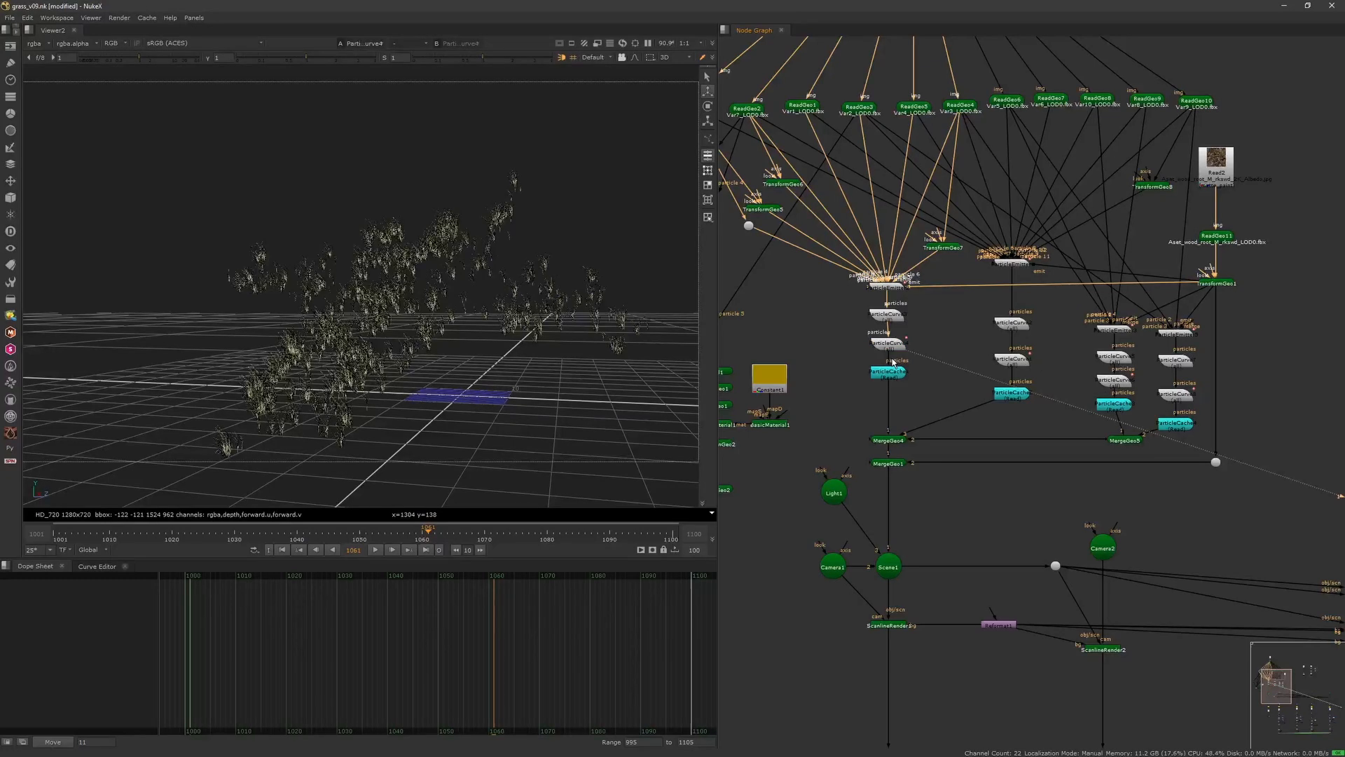
pyautogui.doubleClick(888, 344)
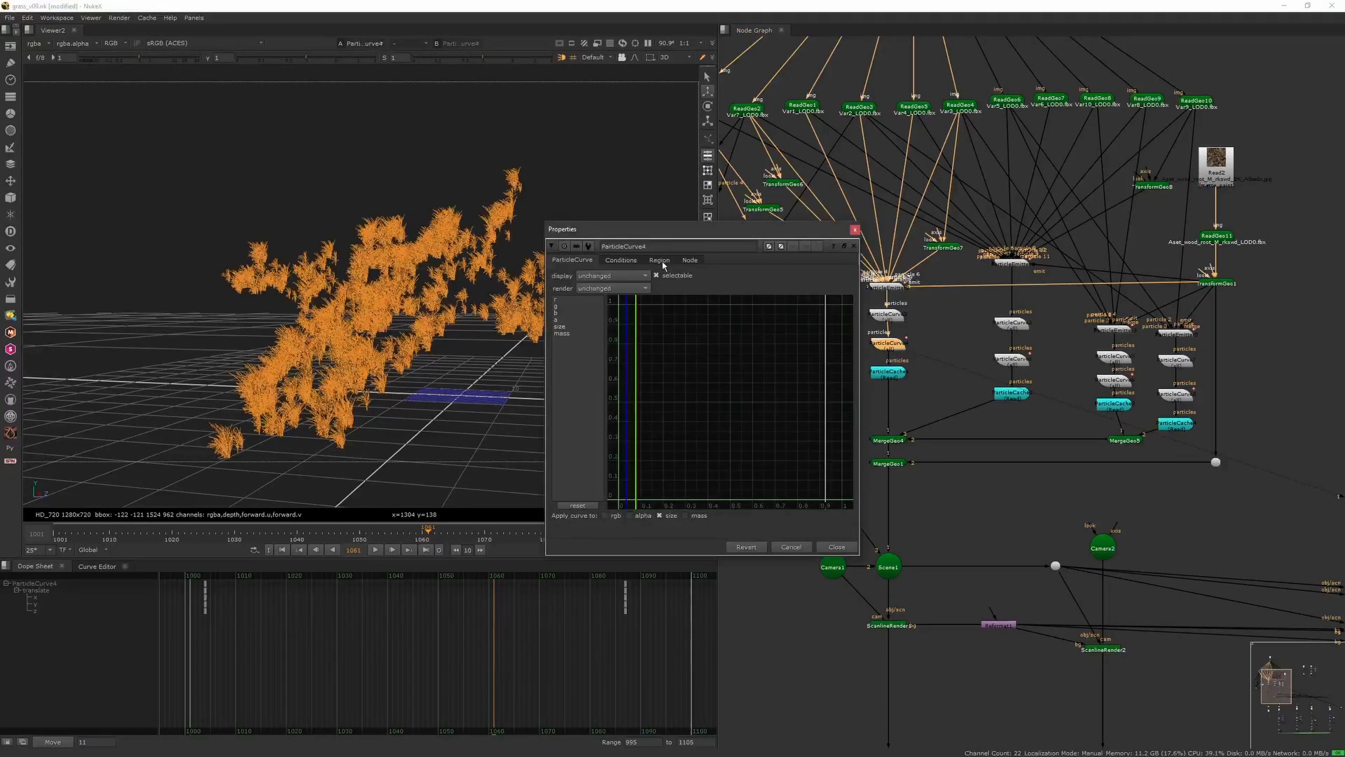
pyautogui.click(659, 261)
# - Scrub to frame 1034 to examine grass growth inside ParticleCurve4's animated sphere region, and close its properties
pyautogui.keyDown('ctrl'); pyautogui.moveTo(414, 401); pyautogui.dragTo(373, 481); pyautogui.keyUp('ctrl')
pyautogui.scroll(-10, 381, 448)
pyautogui.moveTo(428, 531); pyautogui.dragTo(233, 520)
pyautogui.scroll(10, 411, 381)
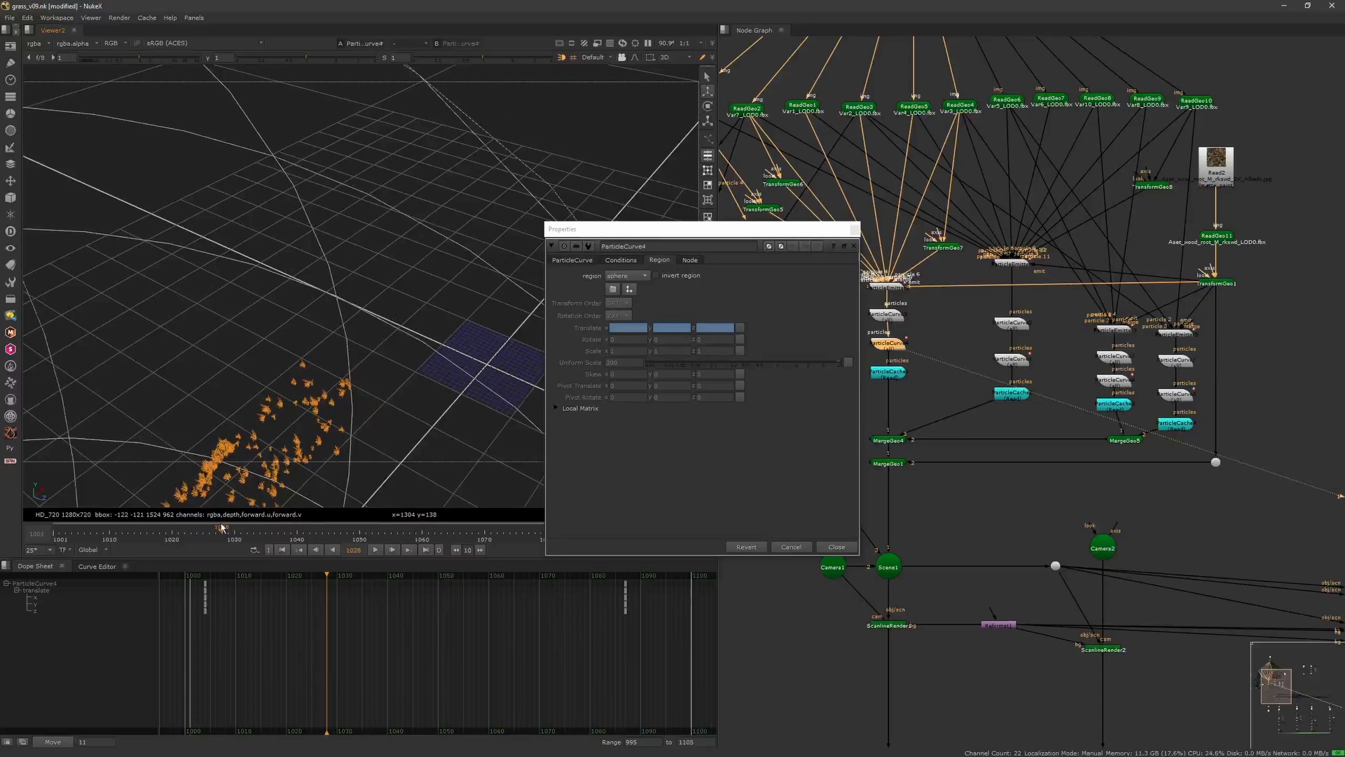
pyautogui.moveTo(228, 526); pyautogui.dragTo(259, 533)
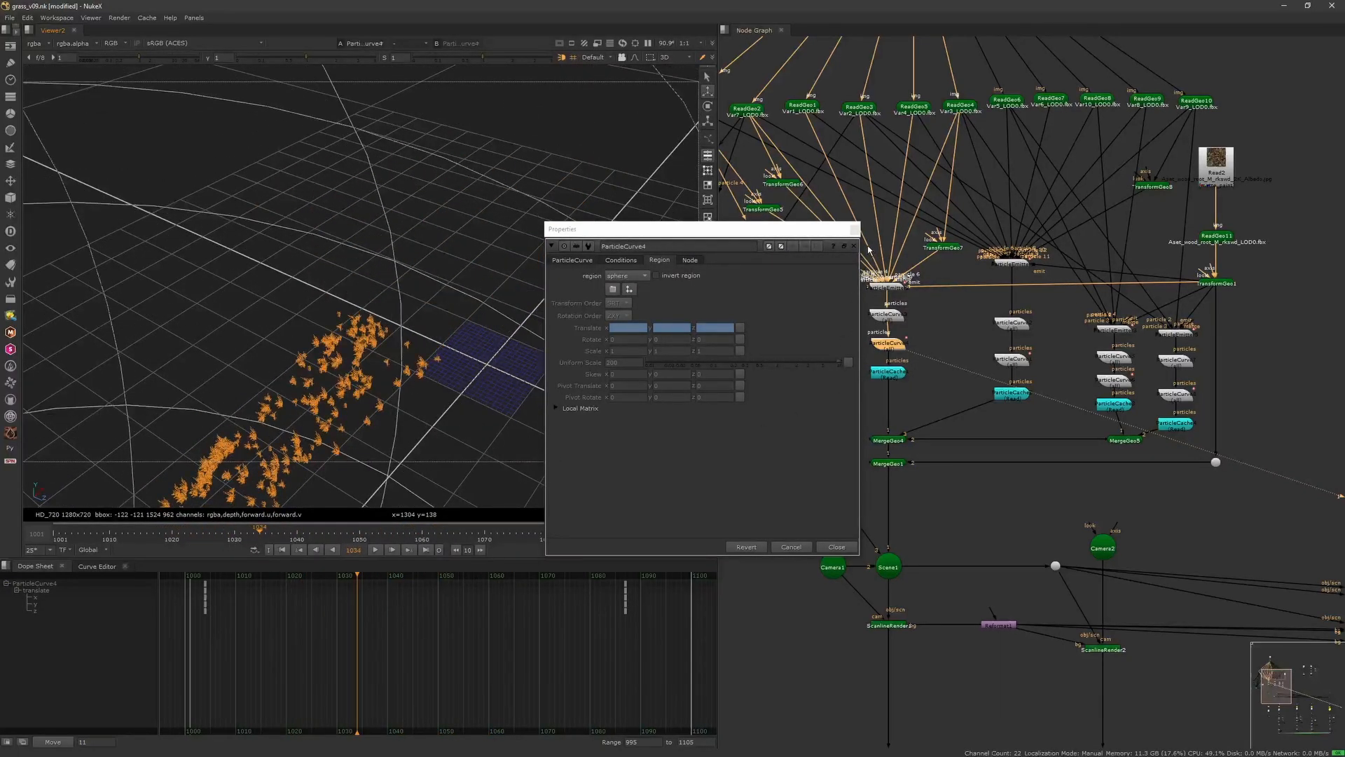
pyautogui.click(854, 230)
# - Locate the first chain's particle cache, preview the second emitter's grass and scrub back to frame 1019
pyautogui.click(555, 388)
pyautogui.keyDown('ctrl'); pyautogui.moveTo(556, 396); pyautogui.dragTo(427, 393); pyautogui.keyUp('ctrl')
pyautogui.moveTo(849, 414); pyautogui.dragTo(785, 353, button='middle')
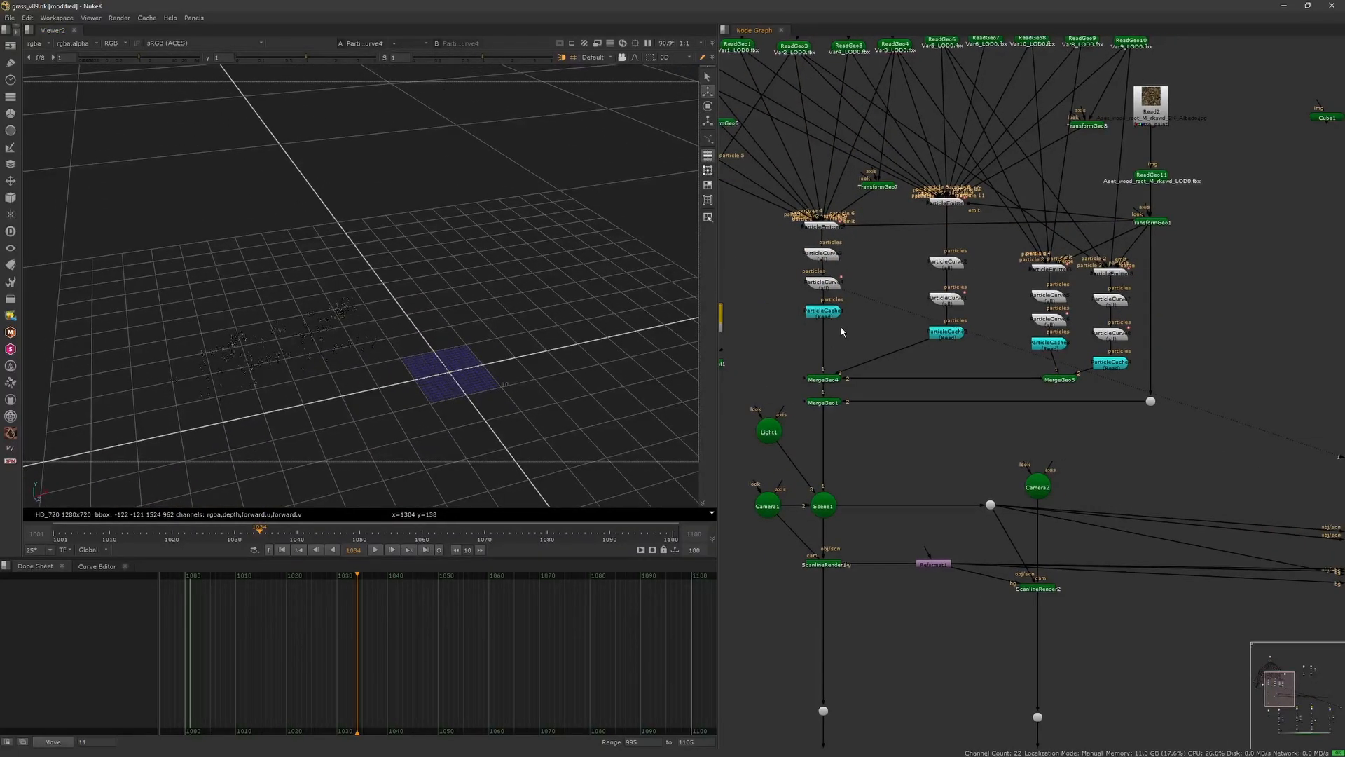
pyautogui.click(832, 315)
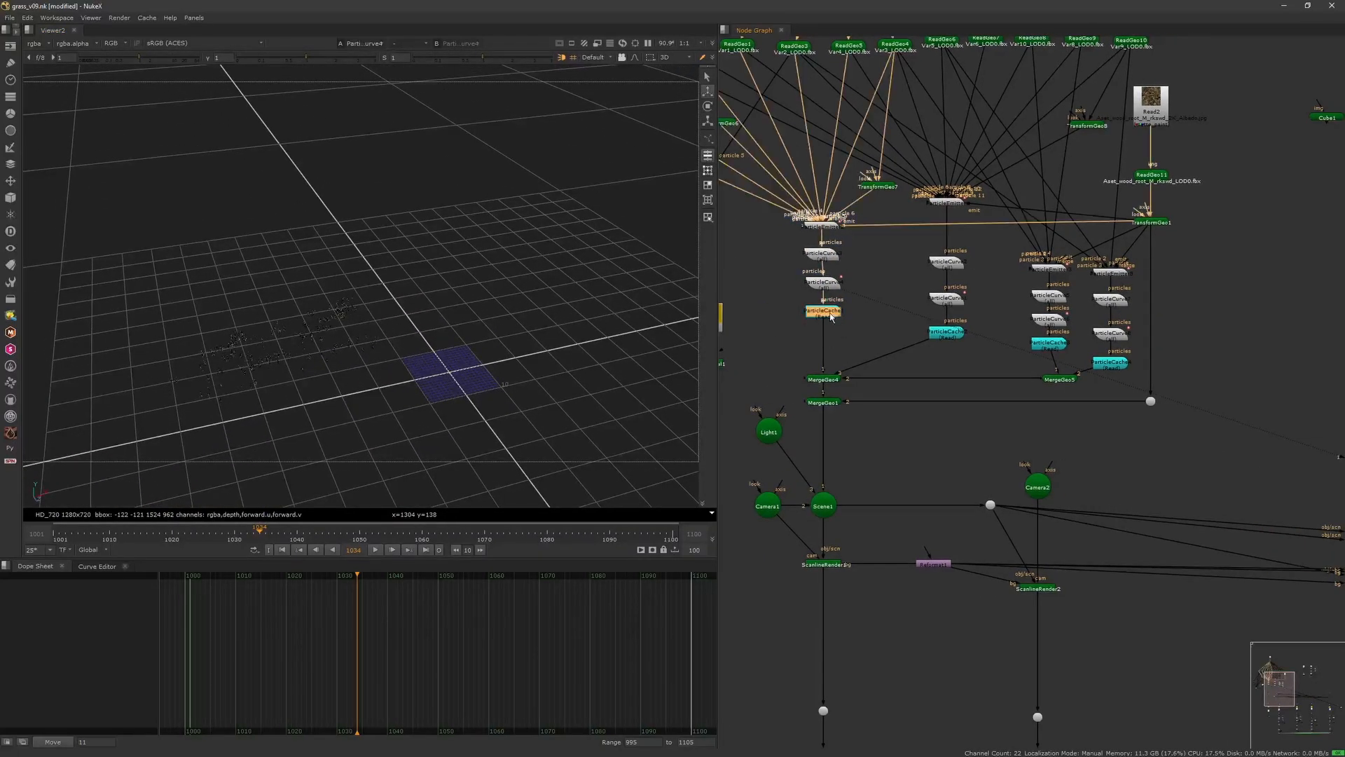
pyautogui.click(944, 204)
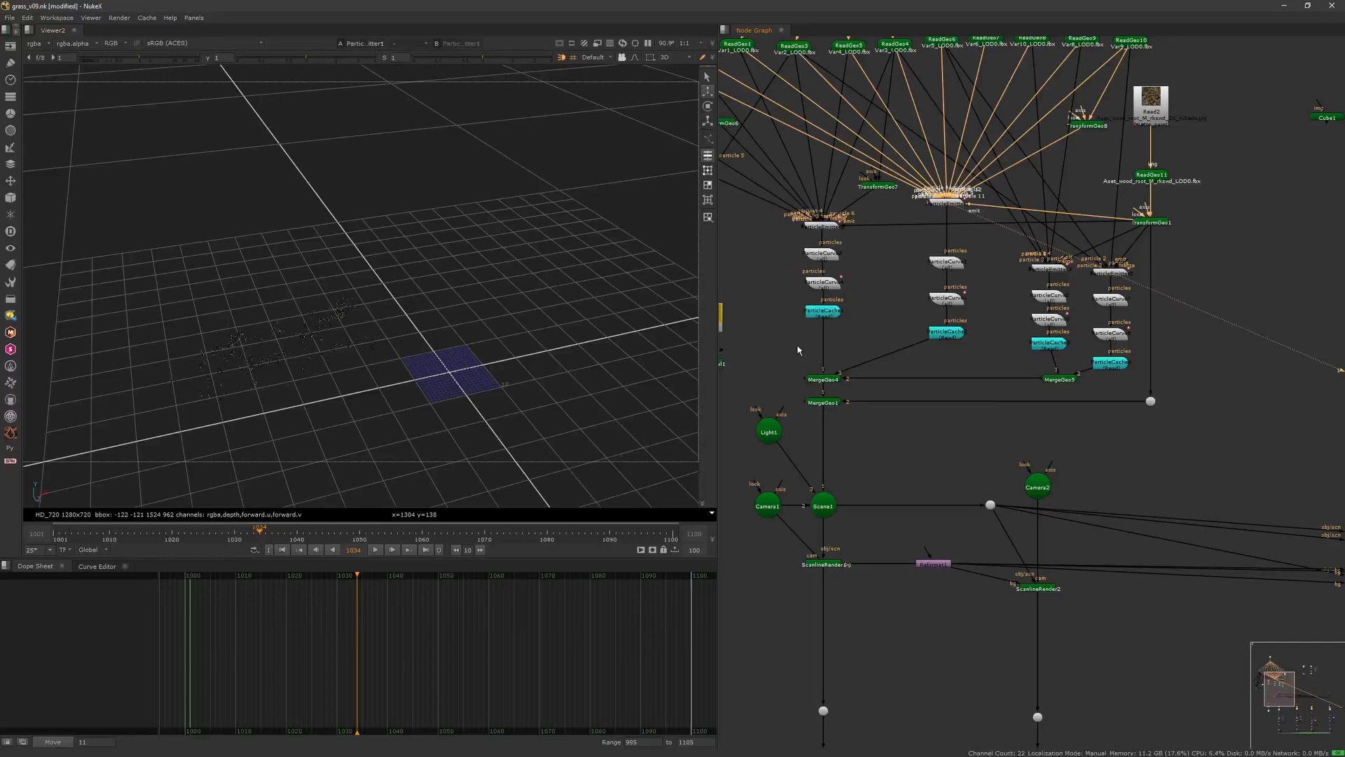
pyautogui.moveTo(878, 316); pyautogui.dragTo(924, 338, button='middle')
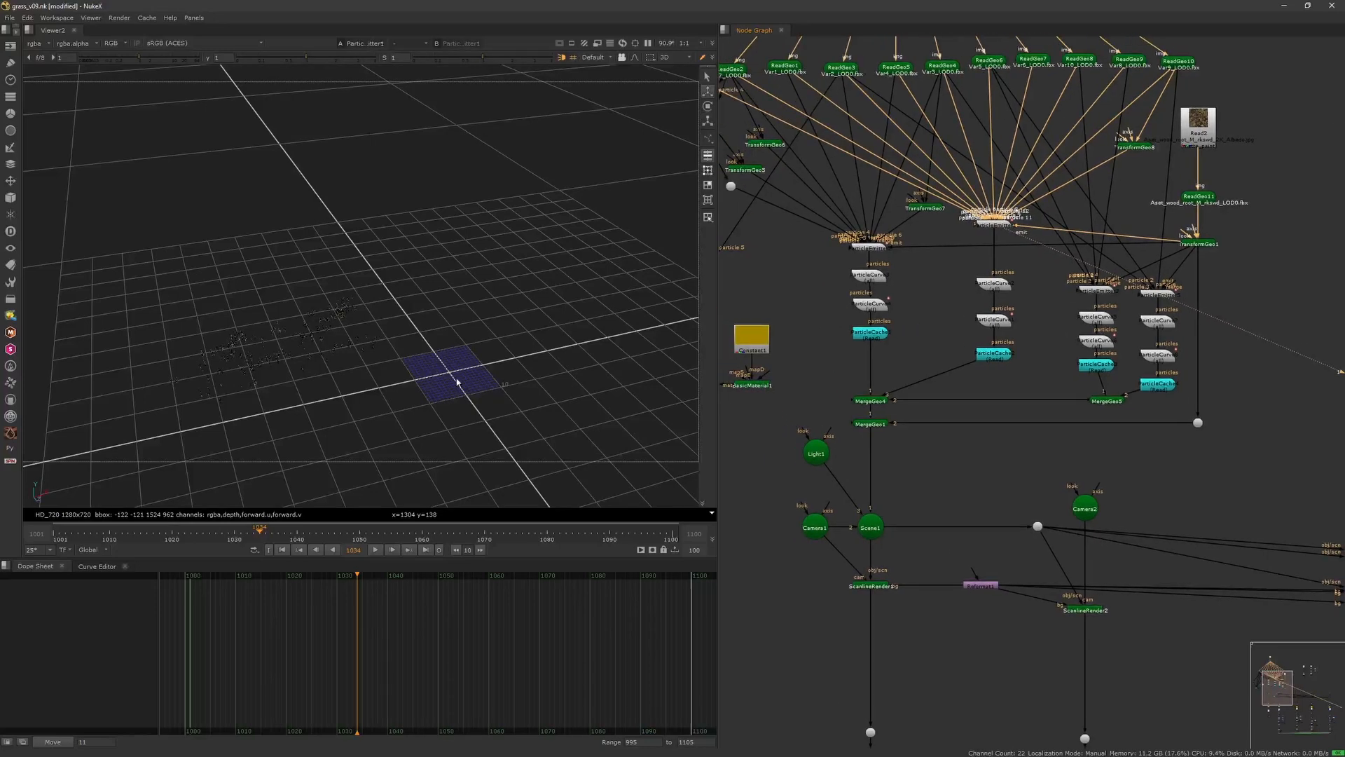
pyautogui.keyDown('ctrl'); pyautogui.moveTo(456, 381); pyautogui.dragTo(562, 382); pyautogui.keyUp('ctrl')
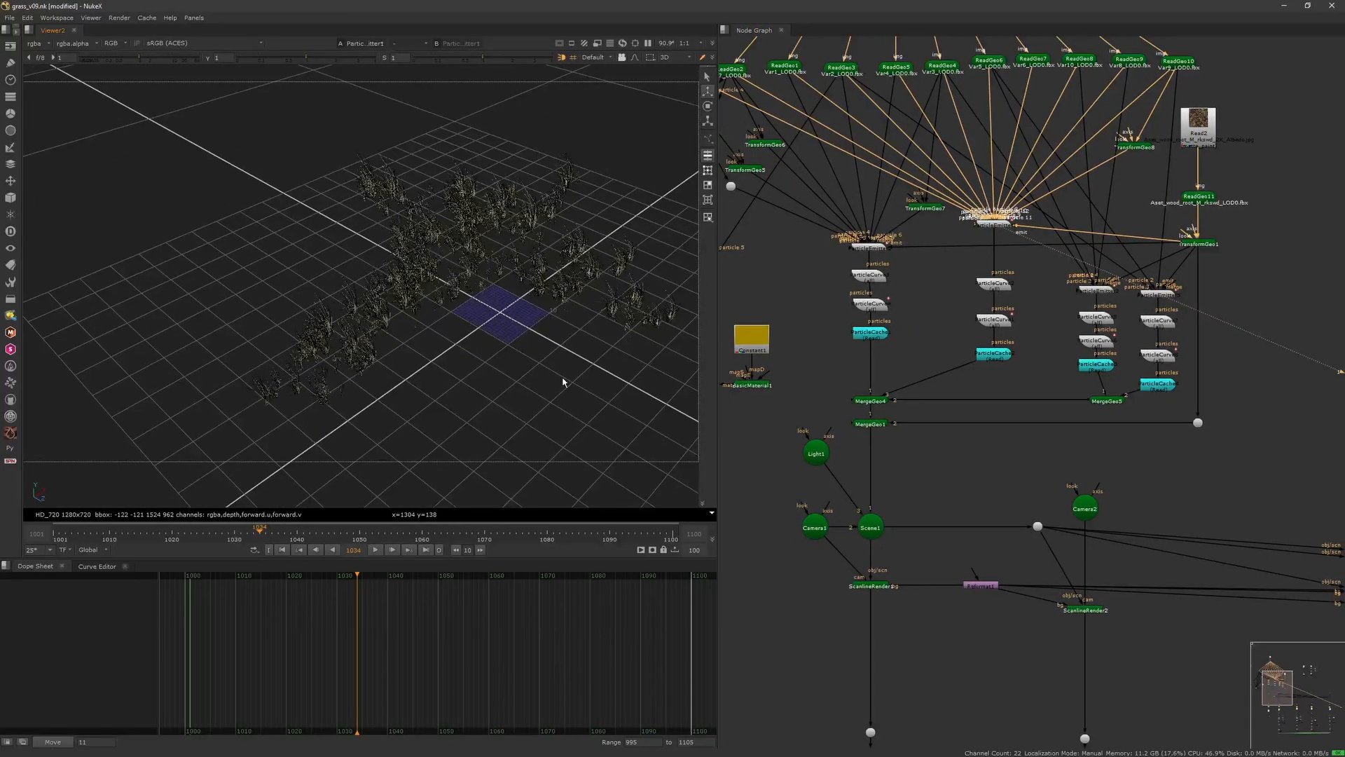
pyautogui.moveTo(364, 534); pyautogui.dragTo(166, 536)
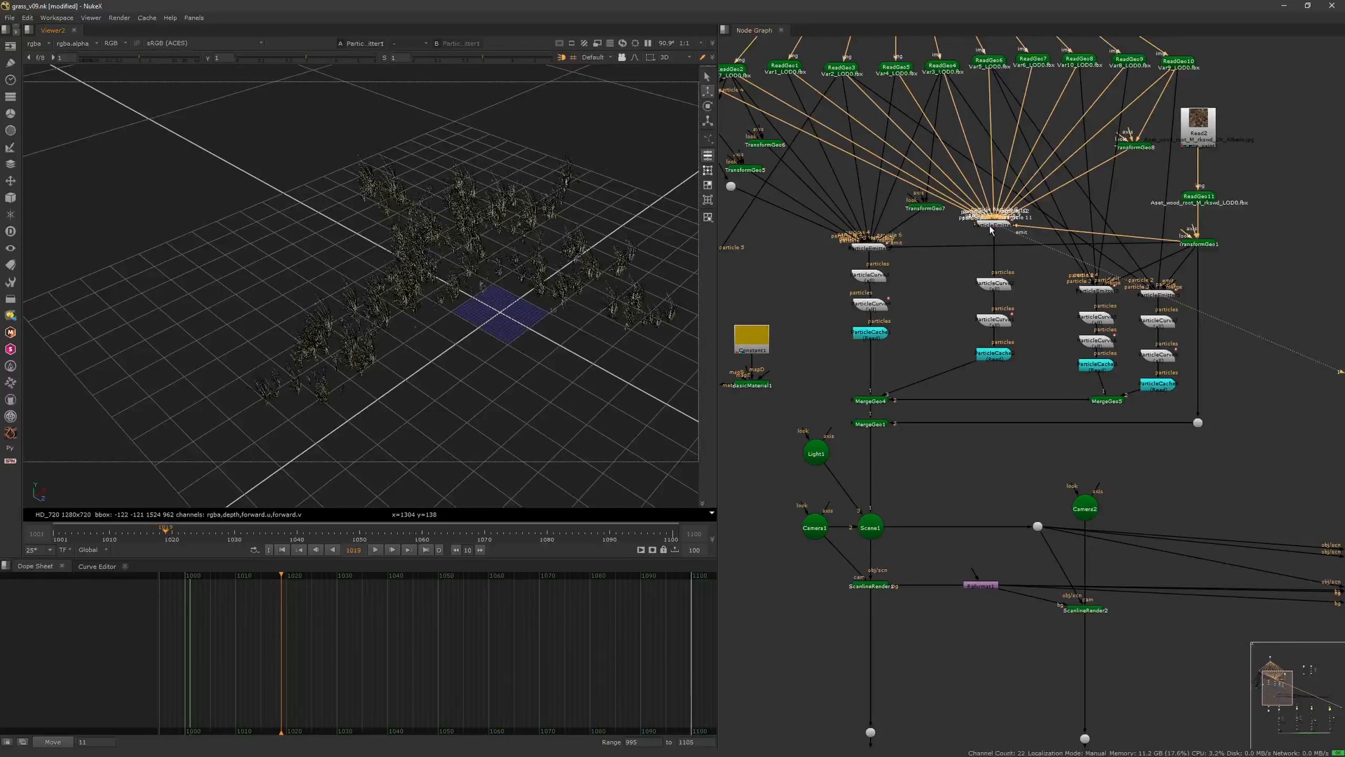
# - Recheck ParticleCurve4's sphere region against the second emitter's grass from another angle
pyautogui.doubleClick(874, 311)
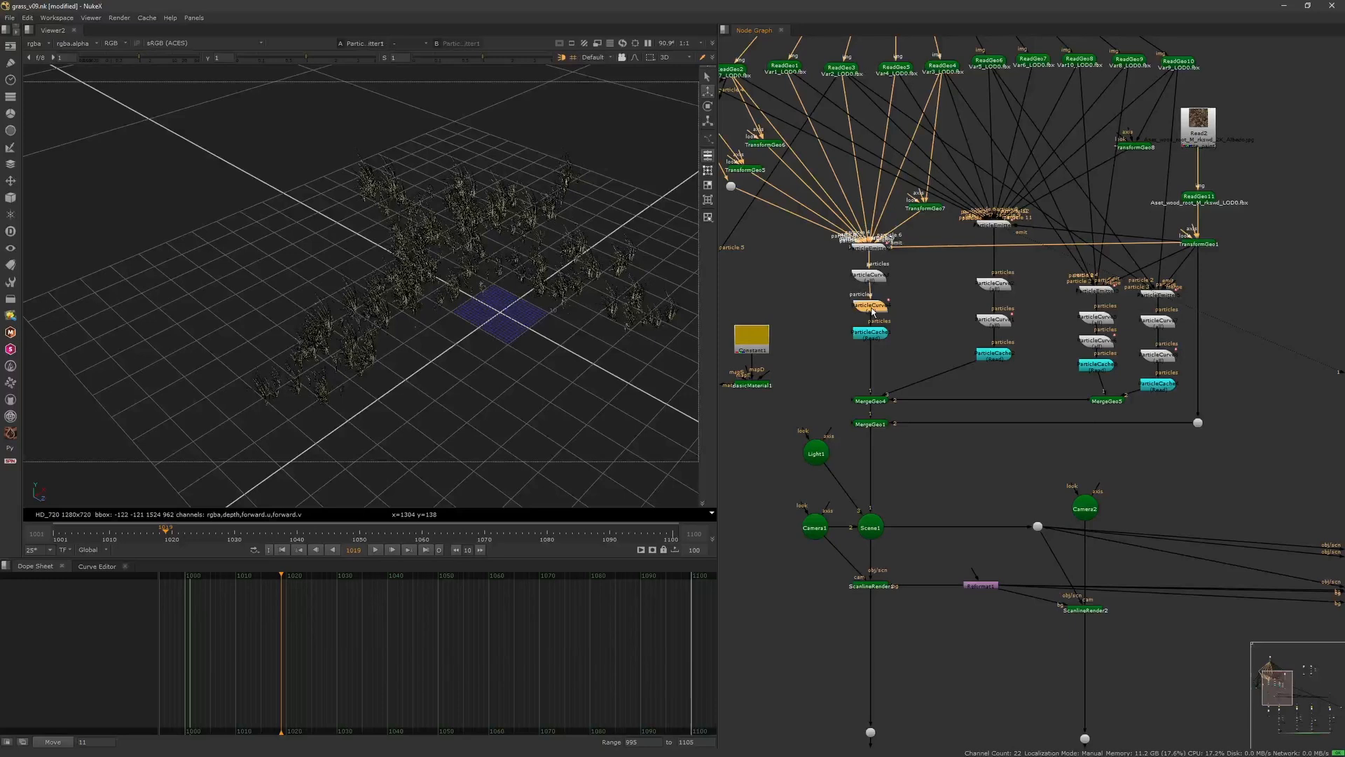
pyautogui.keyDown('ctrl'); pyautogui.moveTo(447, 390); pyautogui.dragTo(358, 404); pyautogui.keyUp('ctrl')
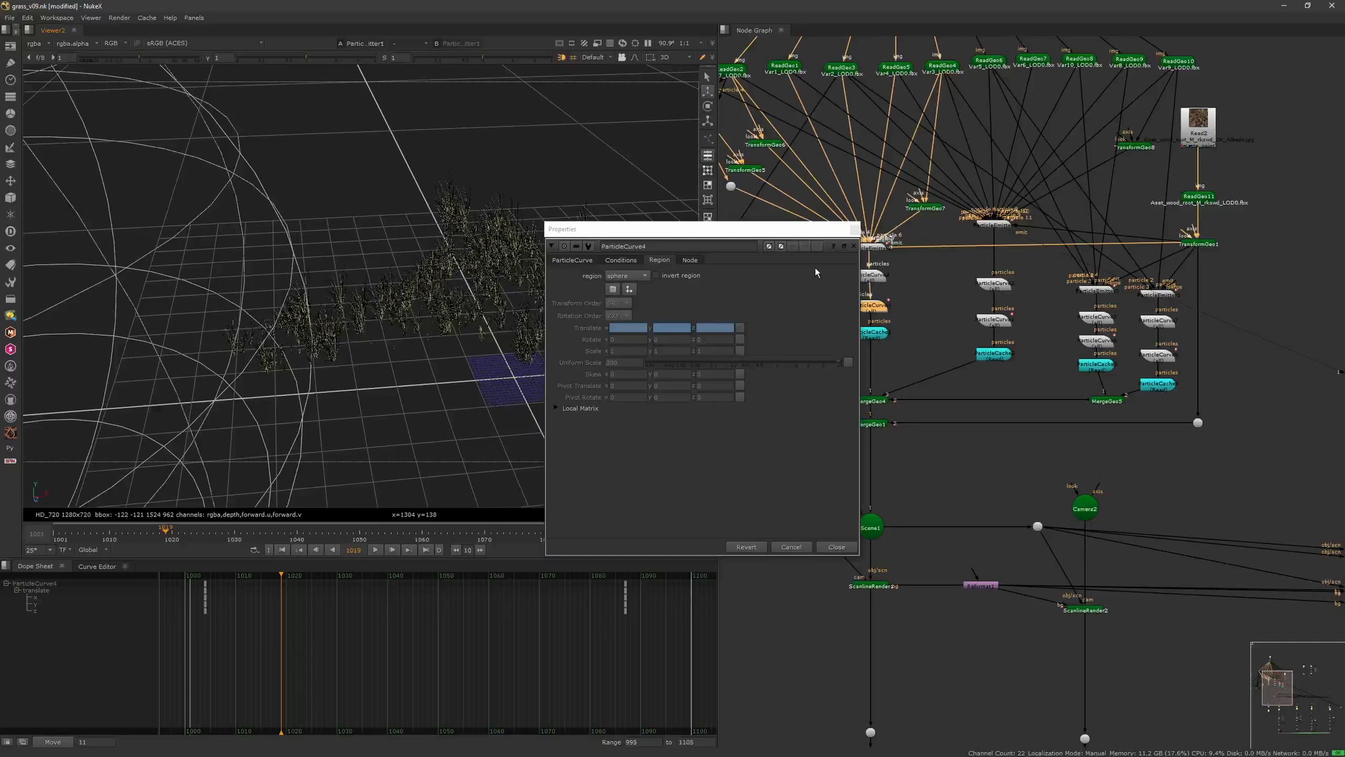
pyautogui.click(854, 229)
# - Move the second emitter's first ParticleCurve node slightly closer to the emitter and preview its output
pyautogui.click(997, 234)
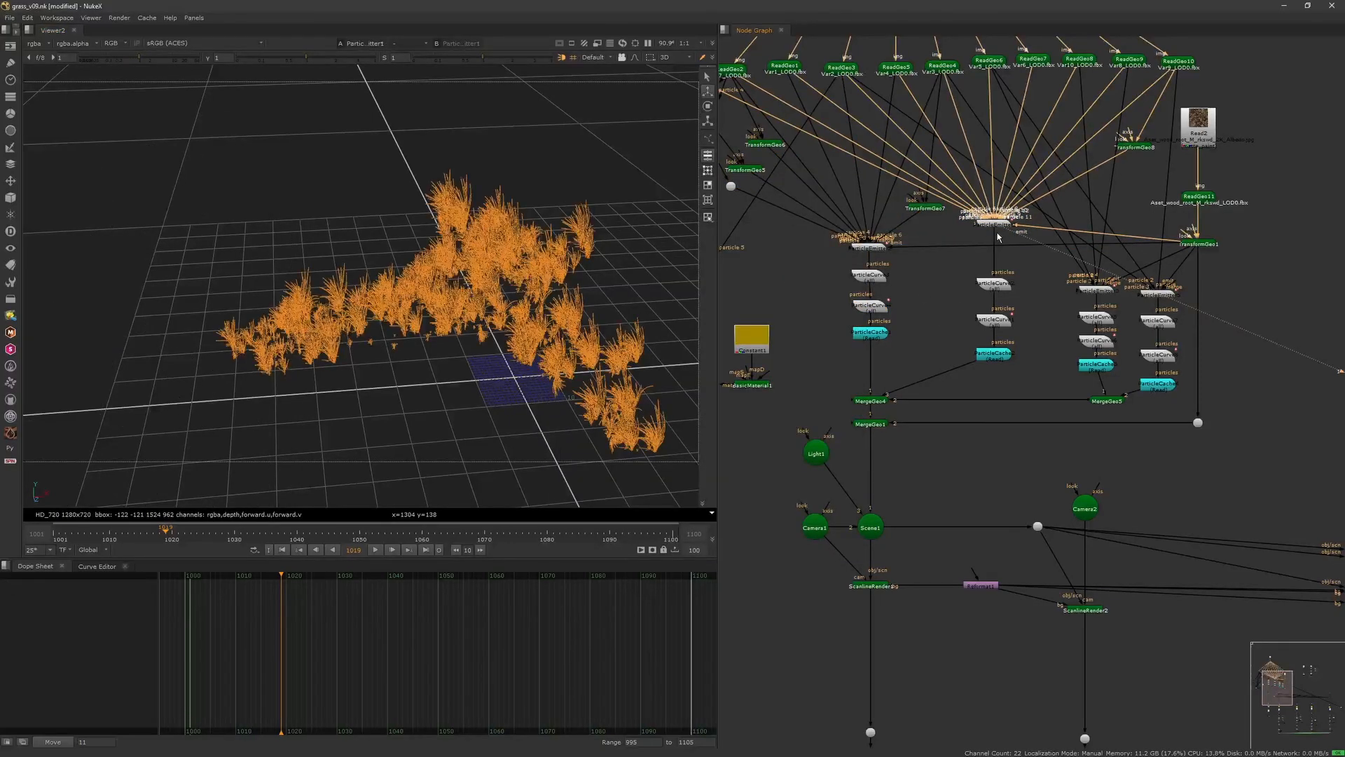
pyautogui.moveTo(995, 289); pyautogui.dragTo(995, 280)
pyautogui.press('1')
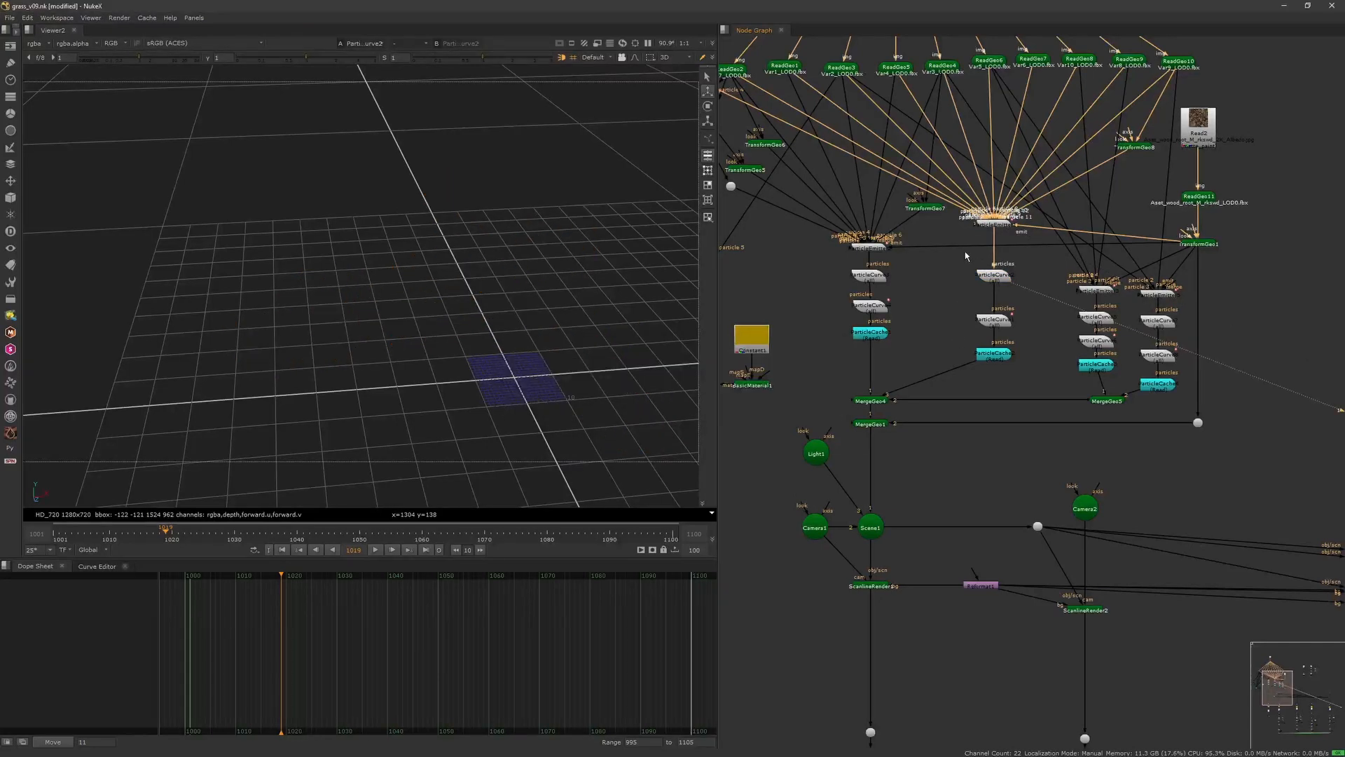
# - Preview the second chain's lower ParticleCurve, scrub to frame 1073 and inspect the grass from a lower angle
pyautogui.click(993, 324)
pyautogui.press('1')
pyautogui.moveTo(185, 532); pyautogui.dragTo(503, 545)
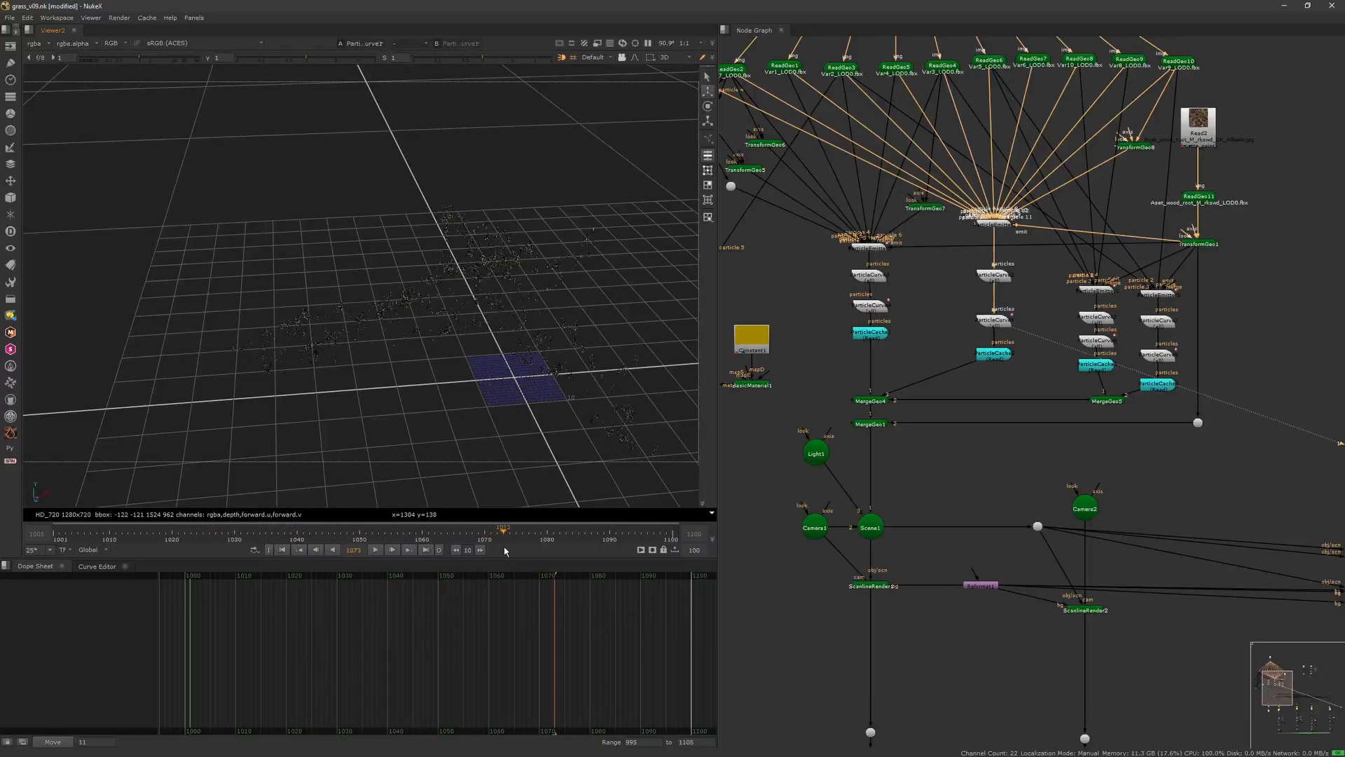
pyautogui.keyDown('ctrl'); pyautogui.moveTo(472, 430); pyautogui.dragTo(420, 395); pyautogui.keyUp('ctrl')
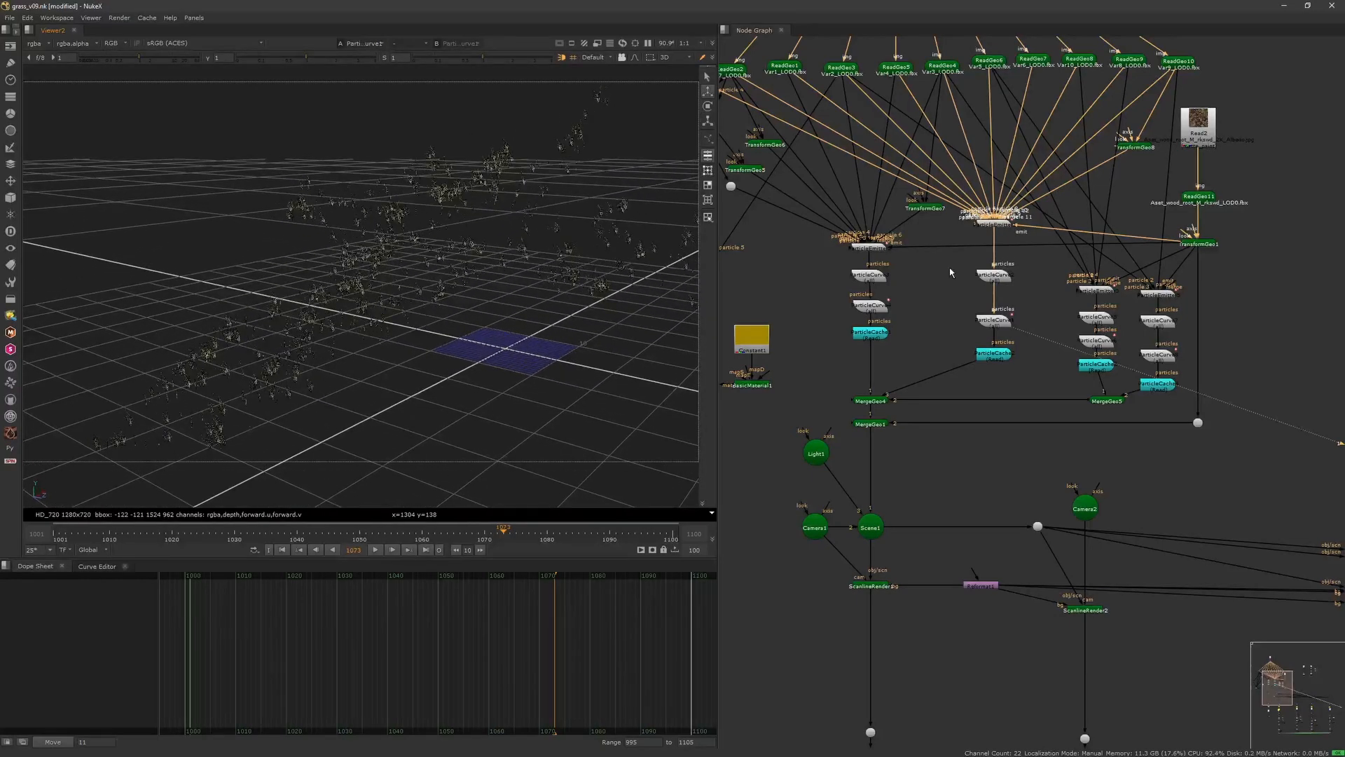
# - Preview the ParticleCache outputs of the first and second emitter chains and view the grass from another angle
pyautogui.moveTo(1010, 303); pyautogui.dragTo(931, 278, button='middle')
pyautogui.moveTo(901, 206); pyautogui.dragTo(1009, 245, button='middle')
pyautogui.click(906, 357)
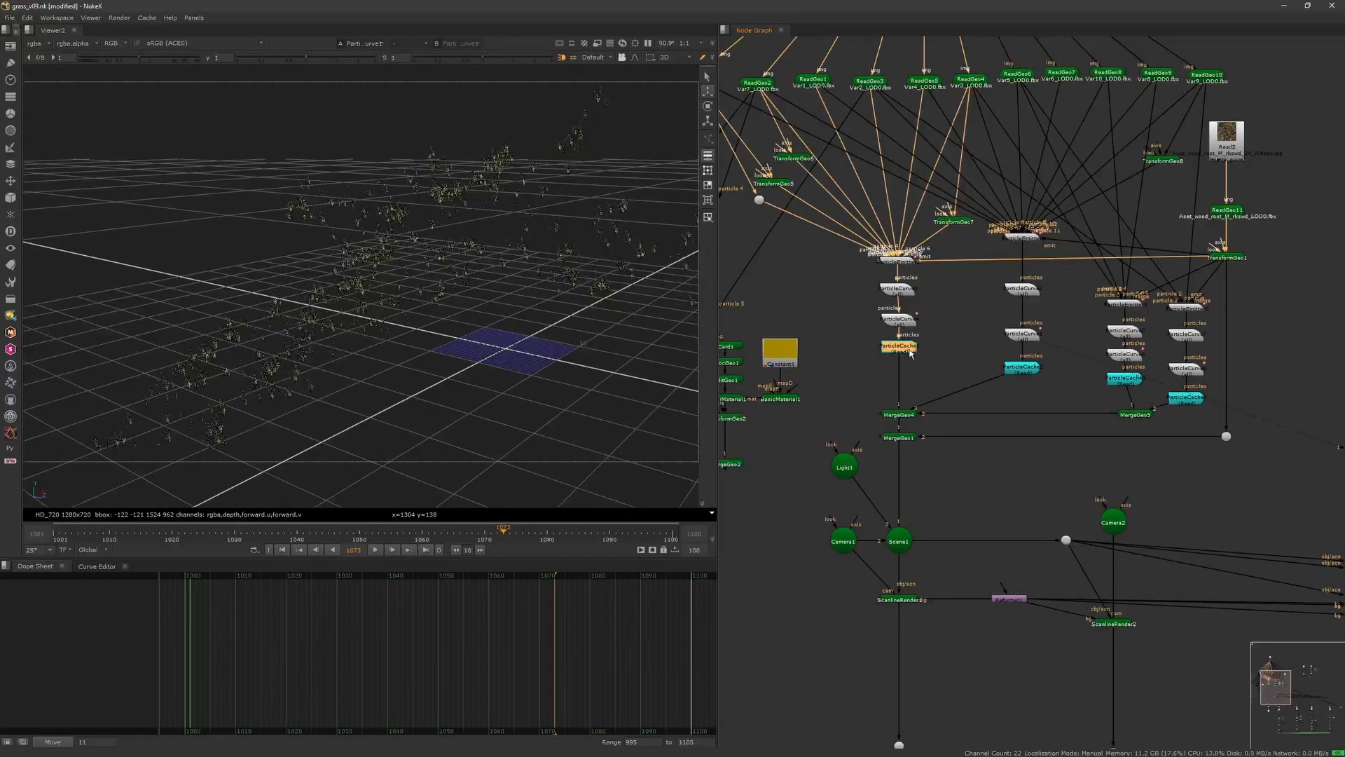
pyautogui.press('1')
pyautogui.click(1029, 375)
pyautogui.press('1')
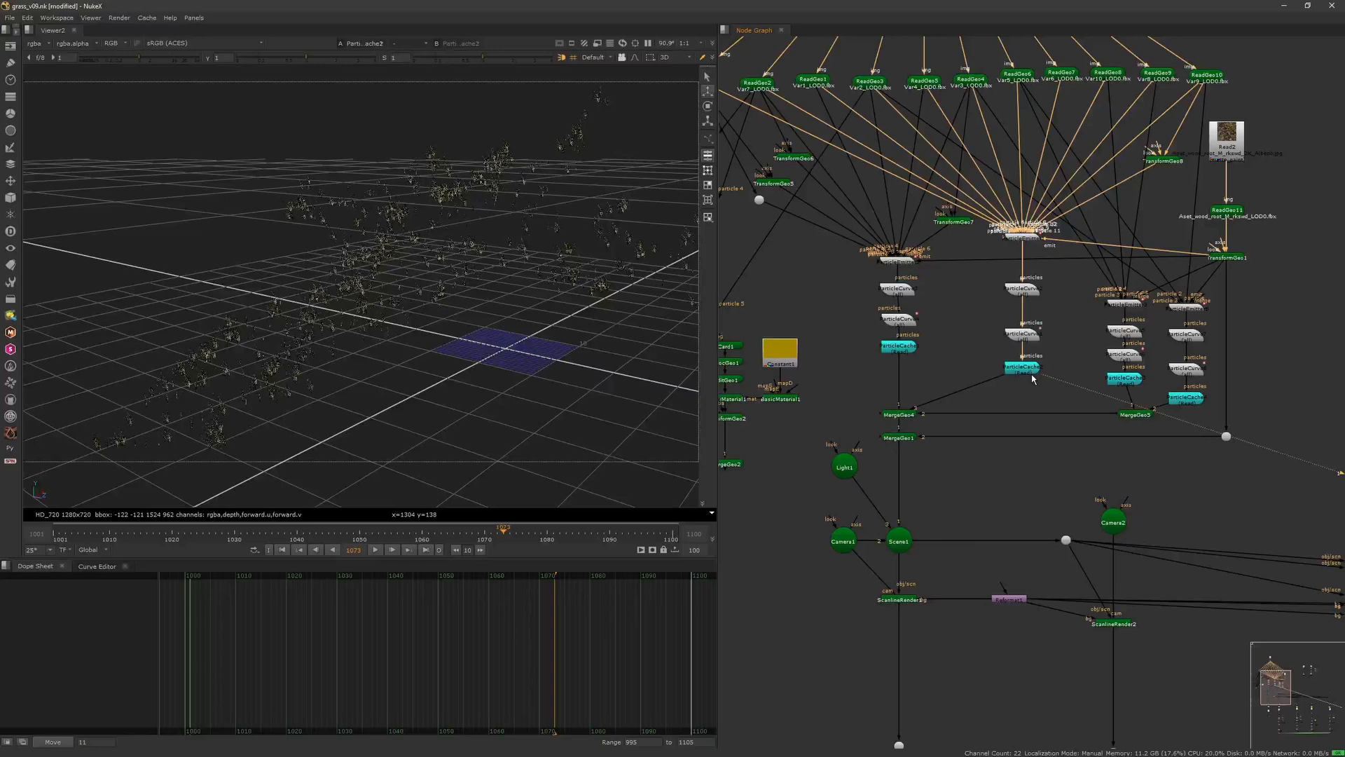
pyautogui.keyDown('ctrl'); pyautogui.moveTo(545, 320); pyautogui.dragTo(574, 344); pyautogui.keyUp('ctrl')
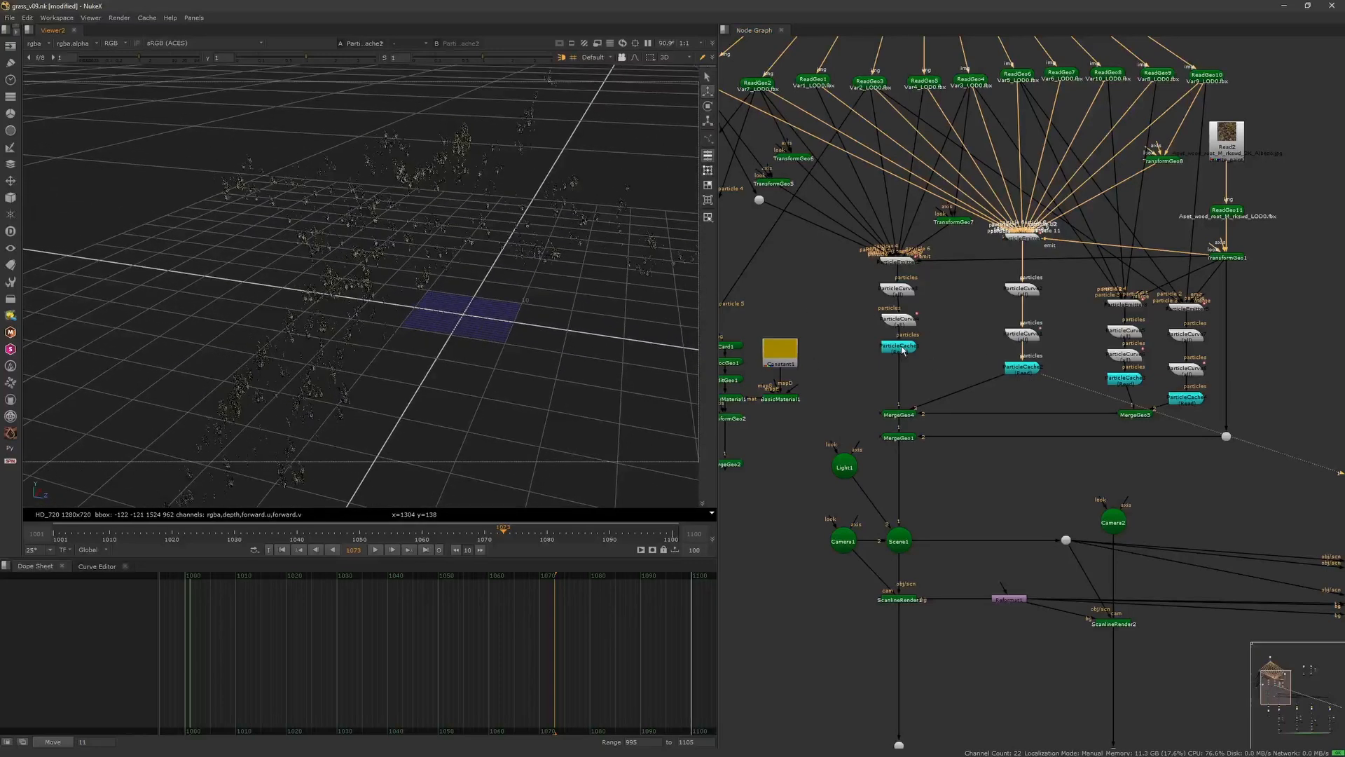
# - Highlight the first and second emitter chains in turn and compare their grass distribution
pyautogui.moveTo(853, 376); pyautogui.dragTo(962, 236)
pyautogui.click(982, 280)
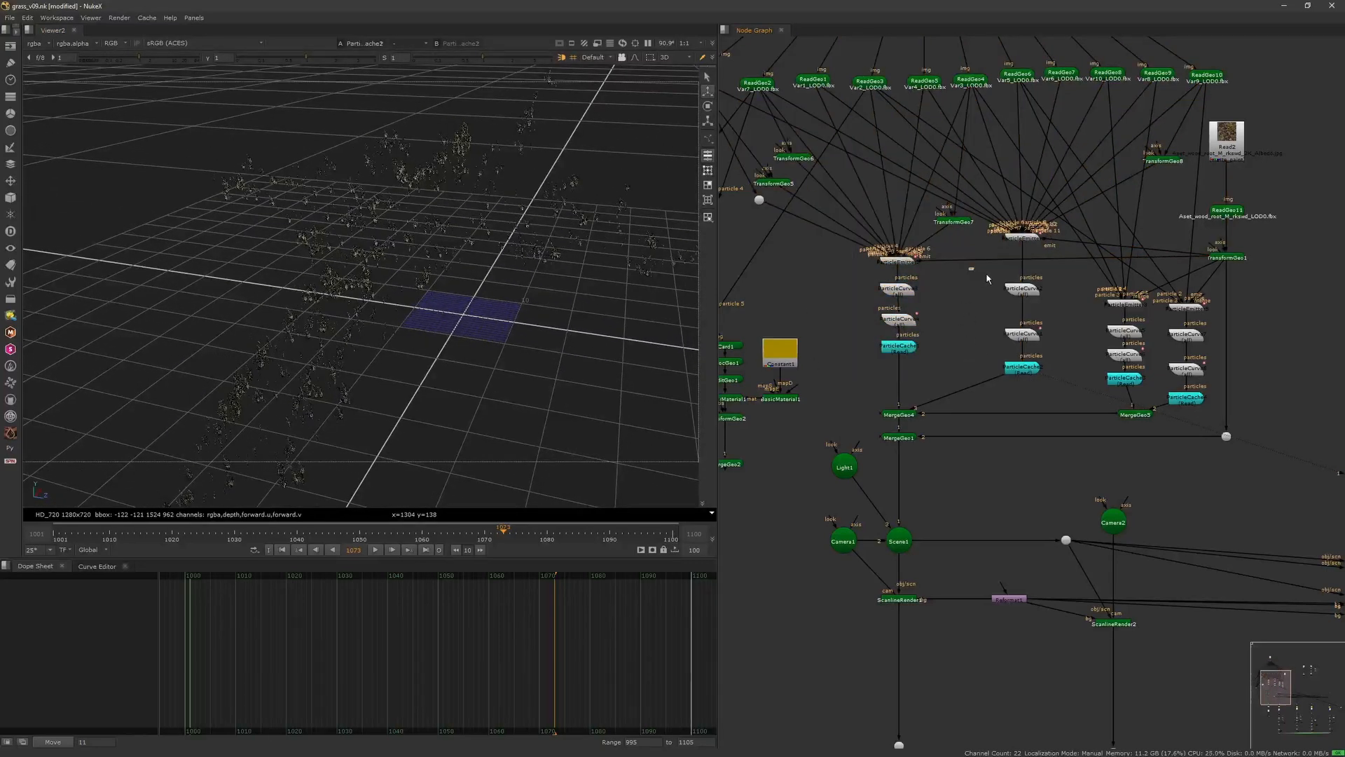
pyautogui.moveTo(1074, 216); pyautogui.dragTo(969, 397)
pyautogui.click(961, 333)
pyautogui.doubleClick(1024, 238)
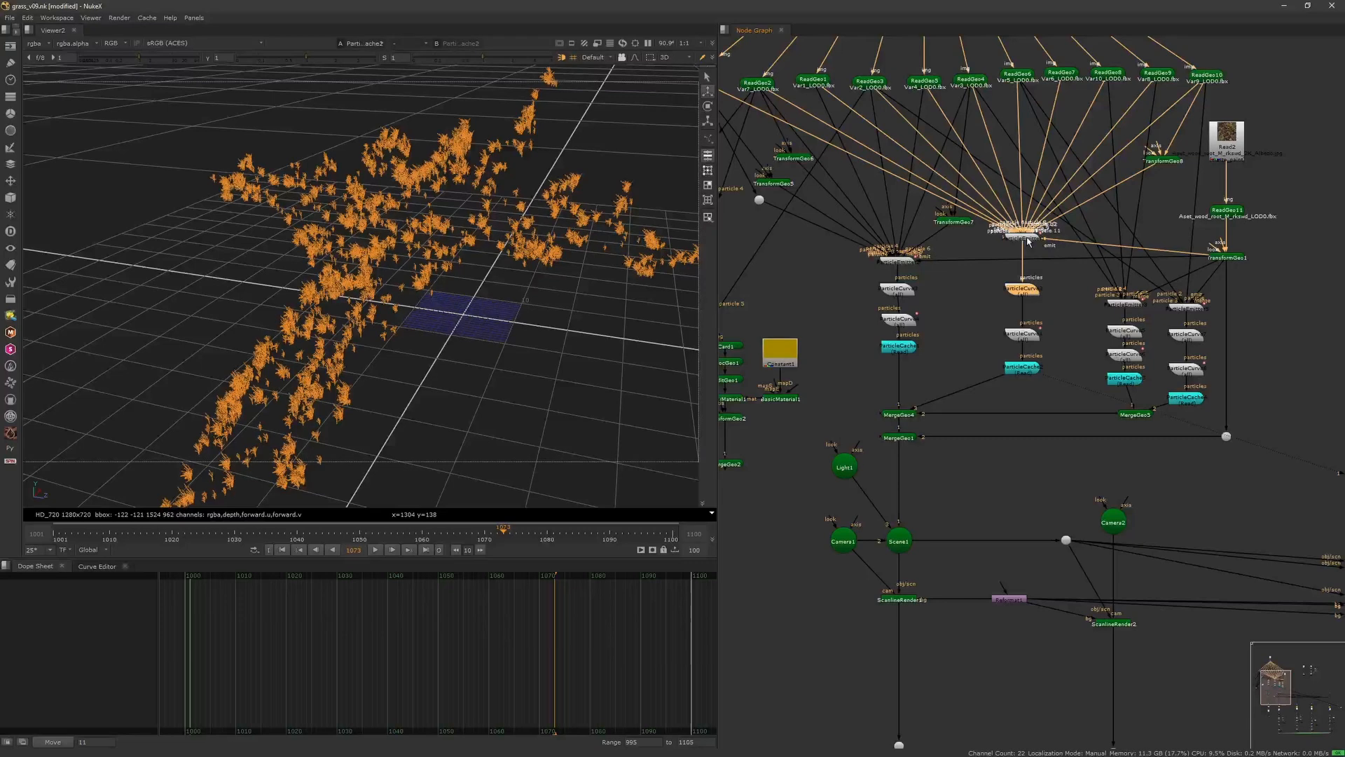
pyautogui.click(923, 551)
pyautogui.click(904, 346)
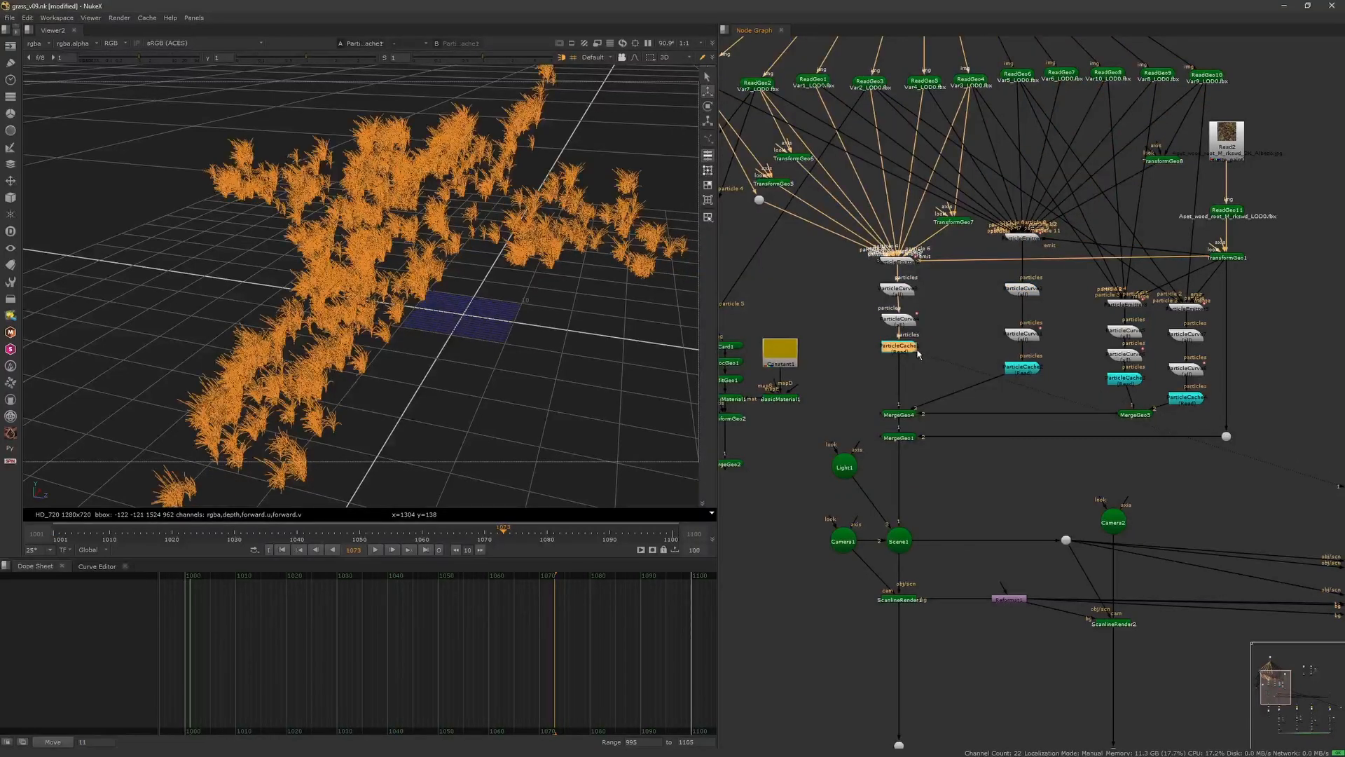
pyautogui.click(1007, 368)
pyautogui.click(1073, 336)
# - Preview the third particle emitter's grass and examine it from several angles
pyautogui.moveTo(1126, 311); pyautogui.dragTo(969, 313, button='middle')
pyautogui.click(971, 309)
pyautogui.press('1')
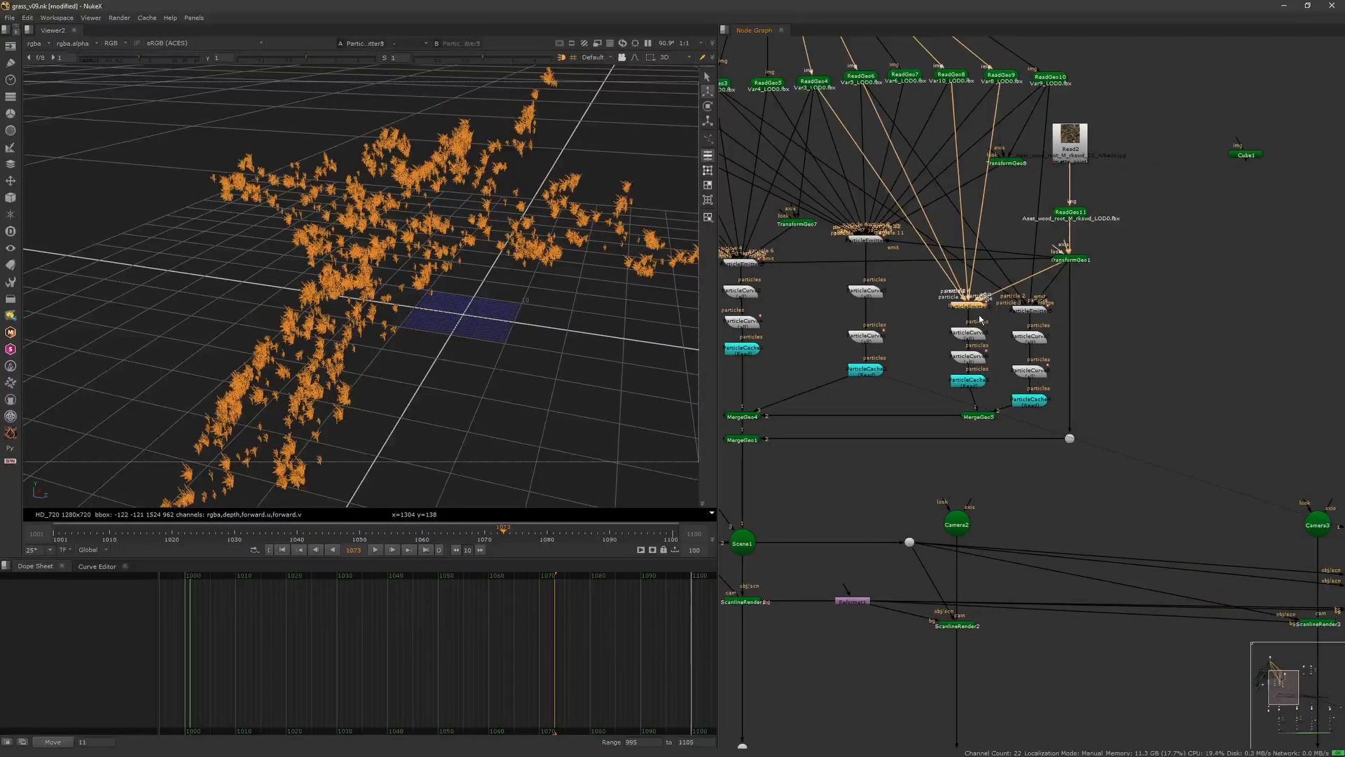
pyautogui.keyDown('ctrl'); pyautogui.moveTo(504, 354); pyautogui.dragTo(617, 347); pyautogui.keyUp('ctrl')
pyautogui.keyDown('ctrl'); pyautogui.moveTo(474, 360); pyautogui.dragTo(365, 382); pyautogui.keyUp('ctrl')
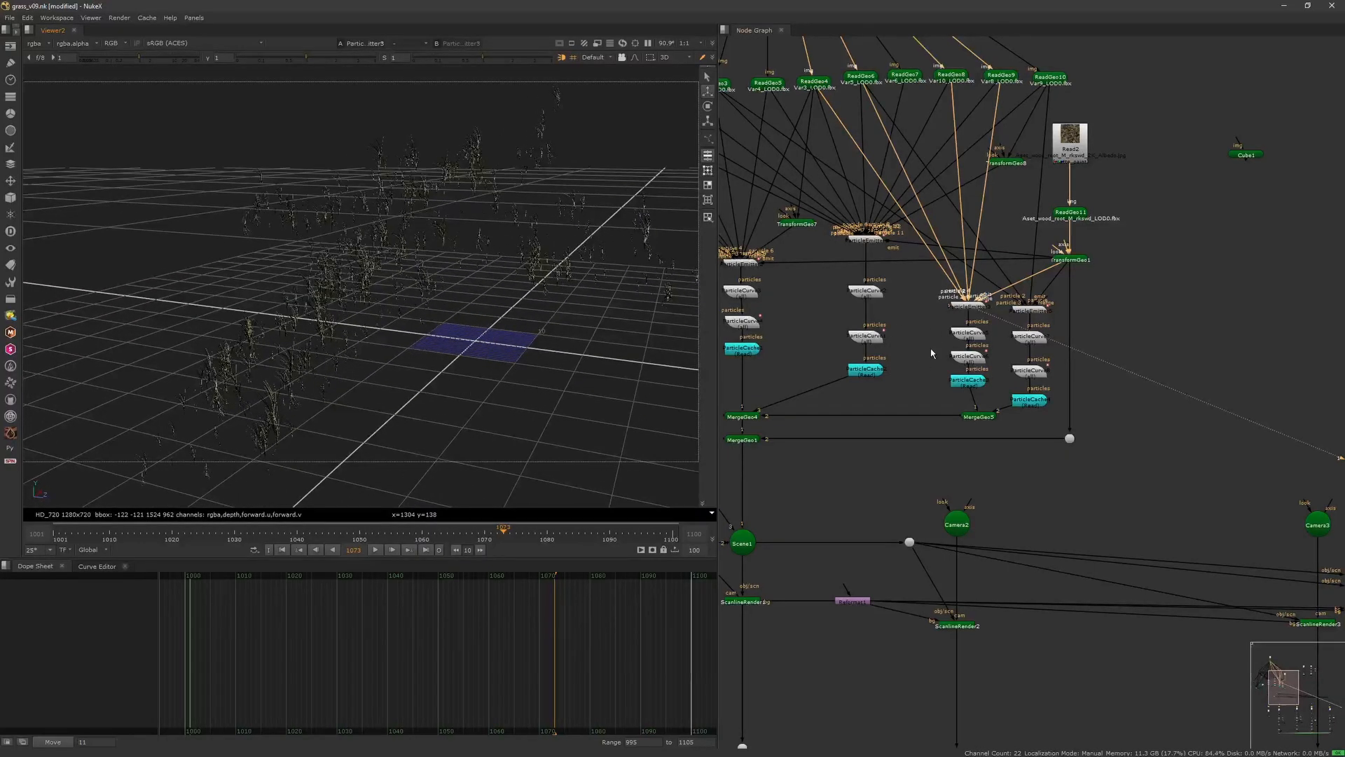
# - Preview both ParticleCurve nodes below the third emitter to check how they affect its grass
pyautogui.click(968, 332)
pyautogui.press('1')
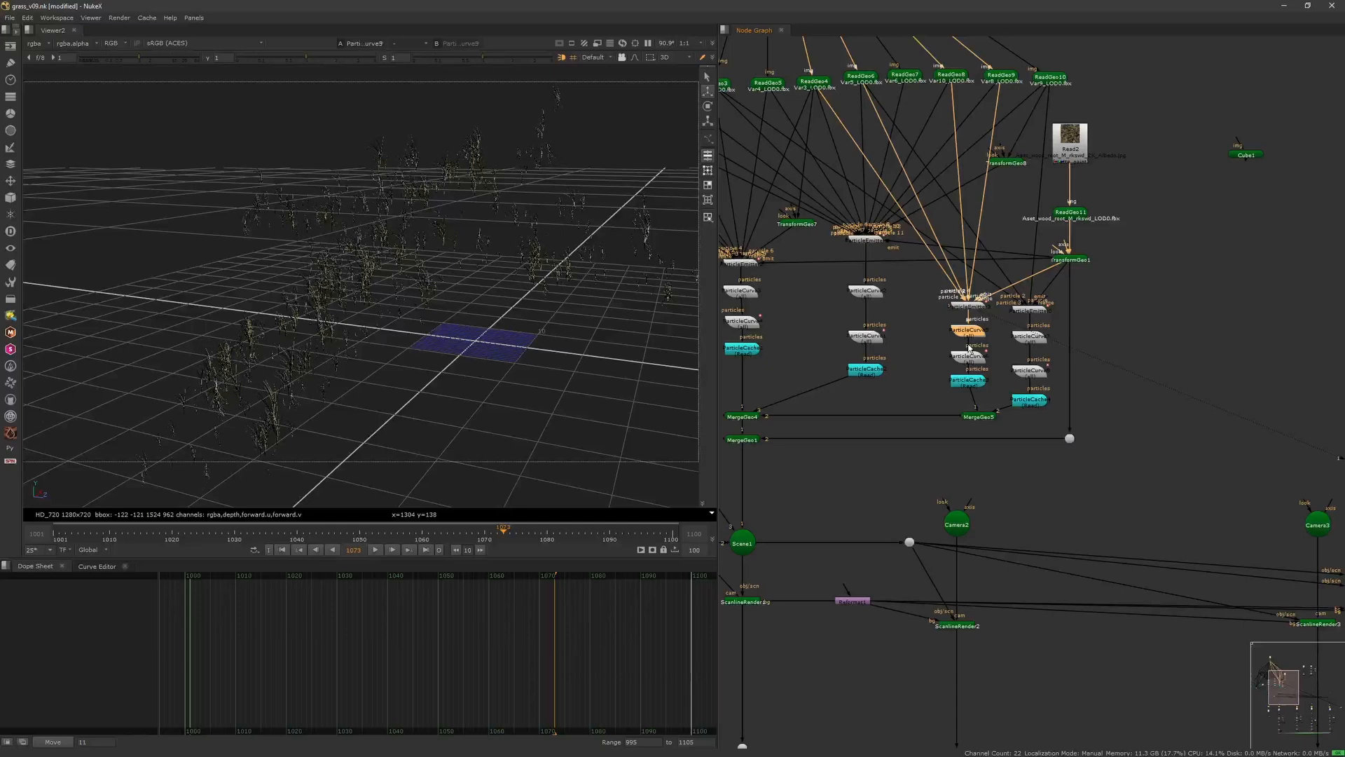
pyautogui.click(966, 359)
pyautogui.press('1')
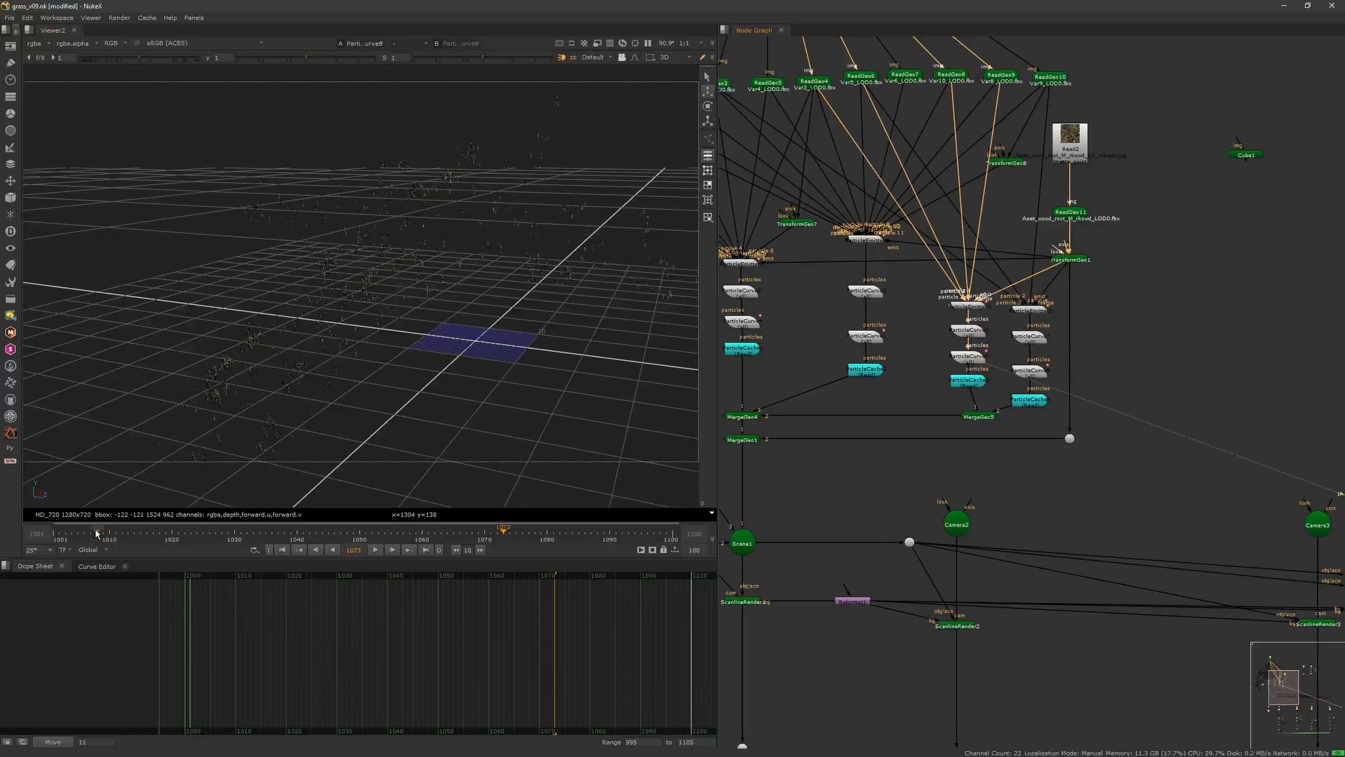
# - Scrub the timeline to check the third chain's grass growth and inspect its second ParticleCurve node
pyautogui.moveTo(97, 534); pyautogui.dragTo(330, 530)
pyautogui.keyDown('ctrl'); pyautogui.moveTo(332, 387); pyautogui.dragTo(418, 410); pyautogui.keyUp('ctrl')
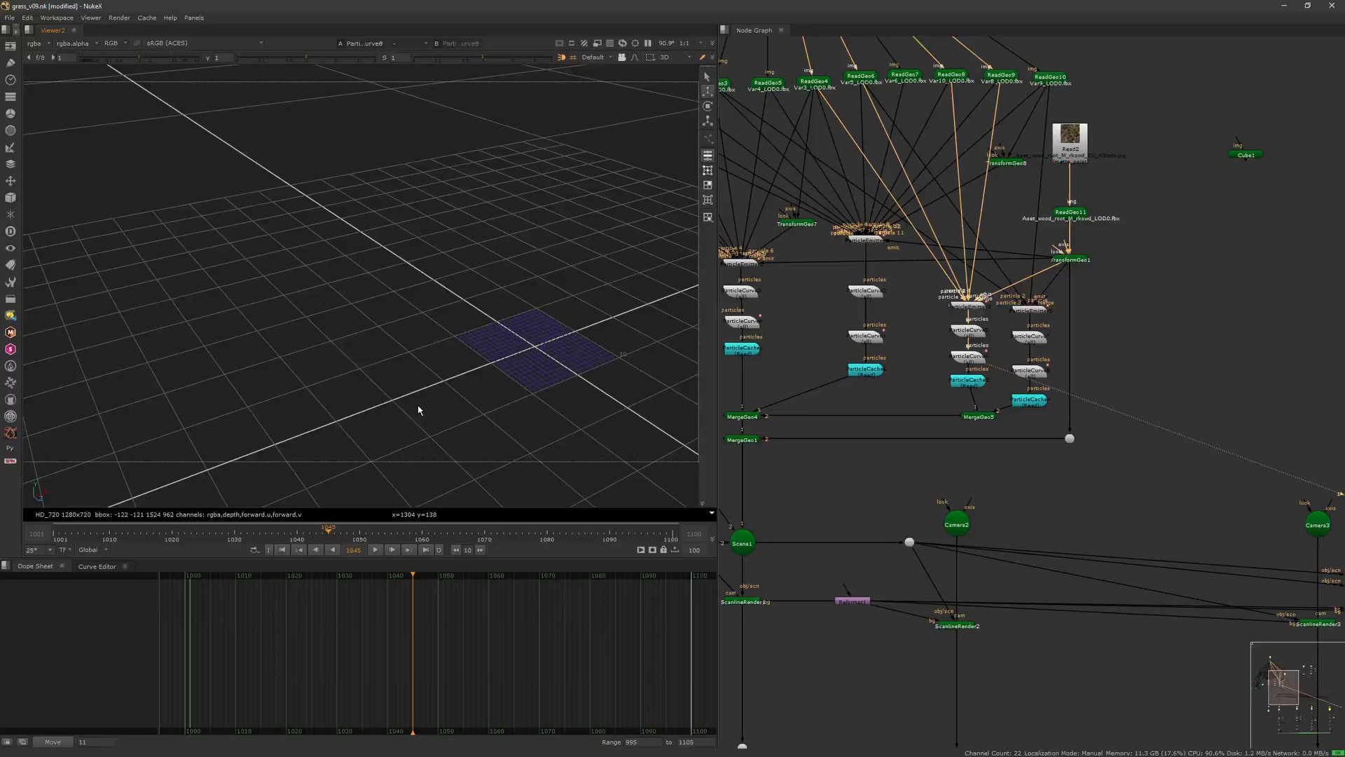
pyautogui.doubleClick(974, 357)
pyautogui.click(934, 242)
# - Review the third ParticleEmitter's settings, scrub through its grass growth, and select the ParticleCache node below it for preview
pyautogui.doubleClick(969, 312)
pyautogui.moveTo(248, 524); pyautogui.dragTo(389, 537)
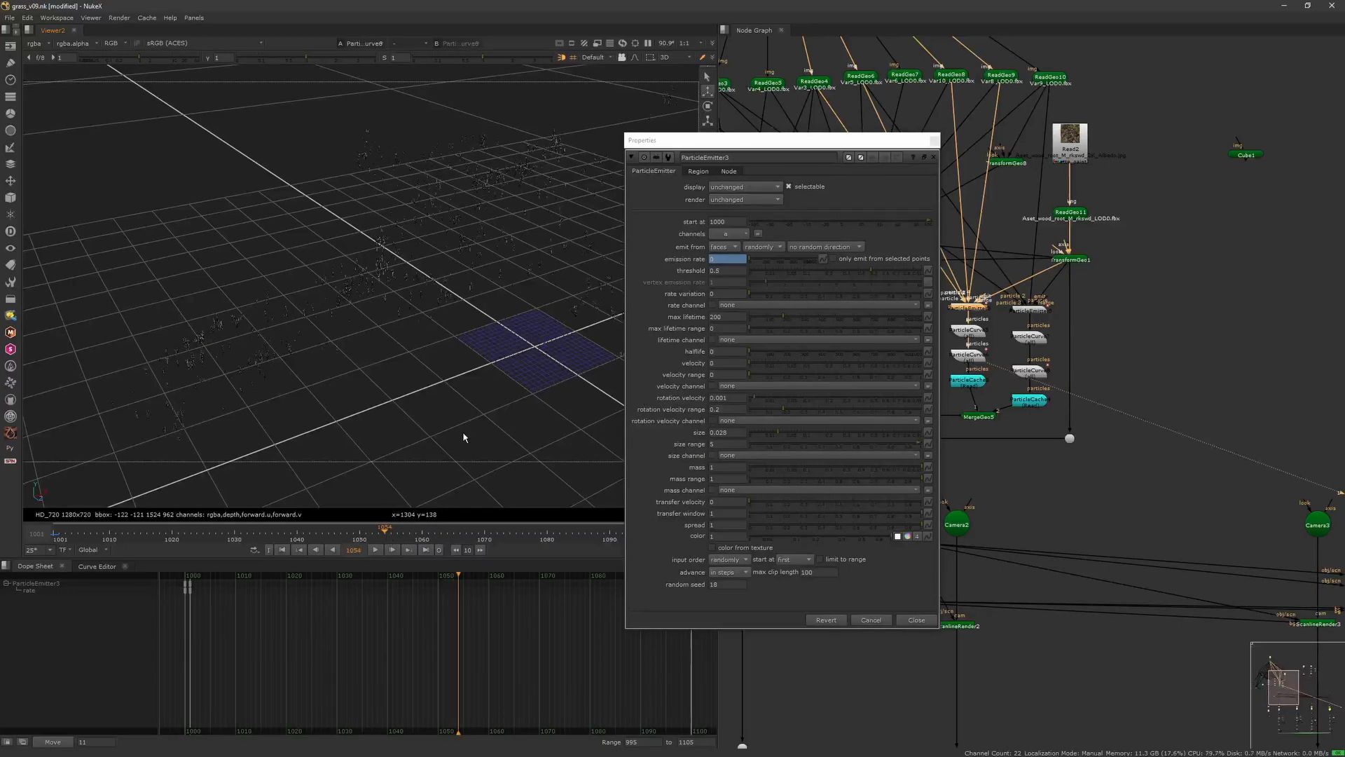
pyautogui.keyDown('ctrl'); pyautogui.moveTo(484, 382); pyautogui.dragTo(564, 344); pyautogui.keyUp('ctrl')
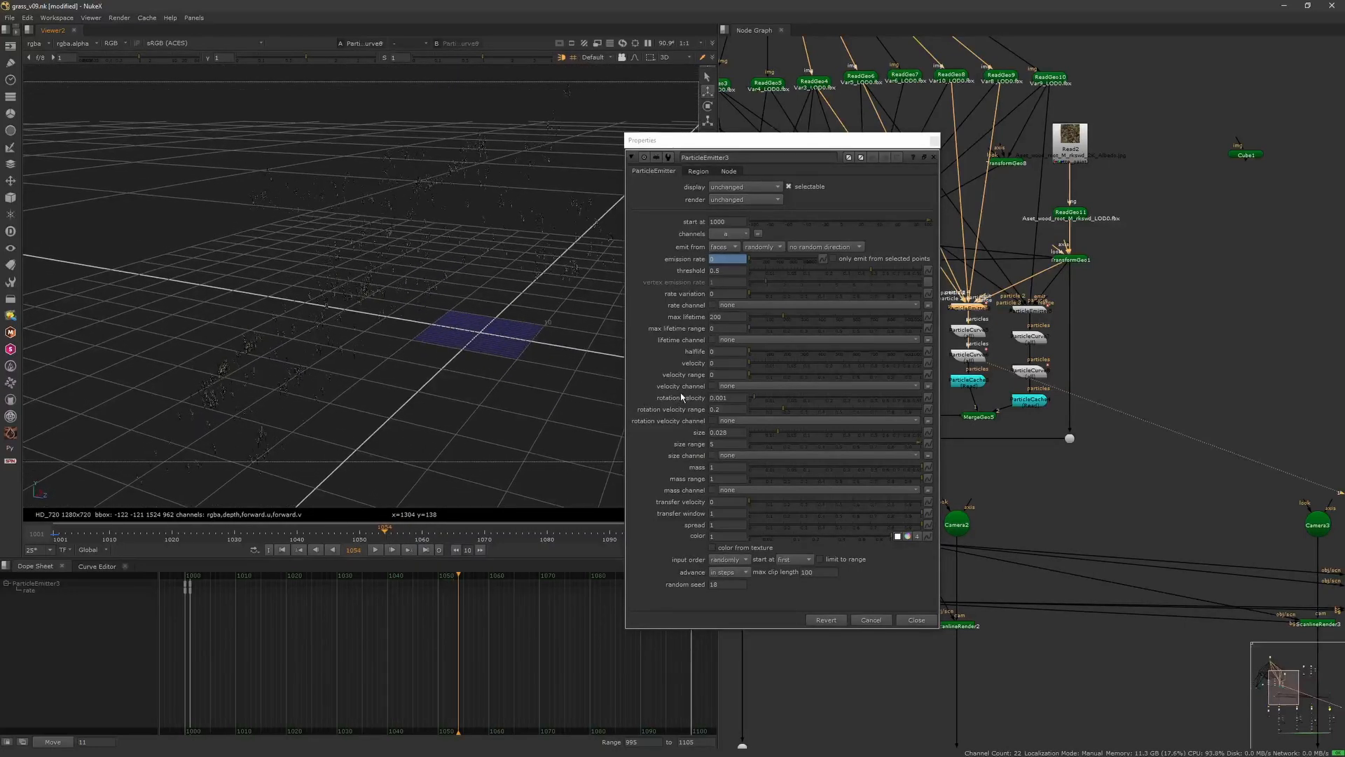
pyautogui.click(934, 140)
pyautogui.click(971, 384)
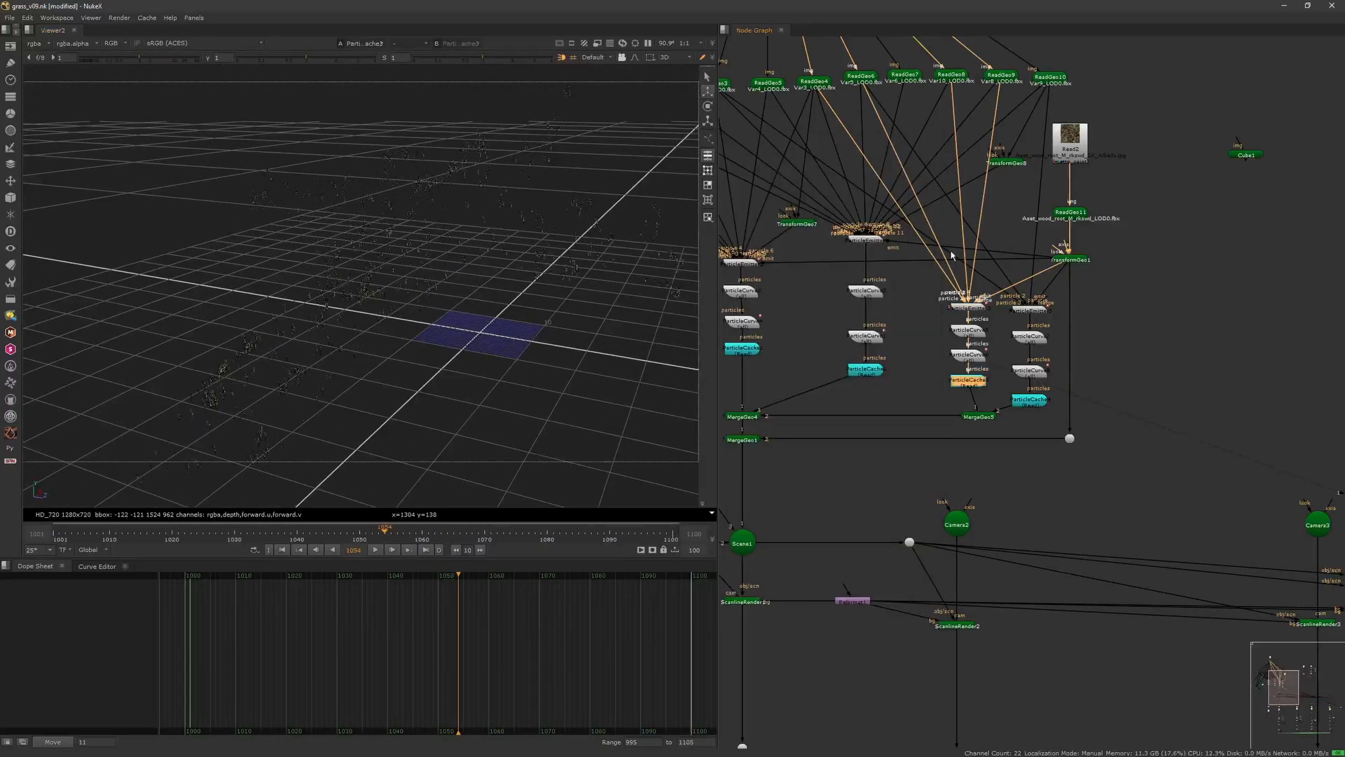
# - Preview the fourth particle emitter's grass and scrub through the frames to check its growth
pyautogui.click(1032, 309)
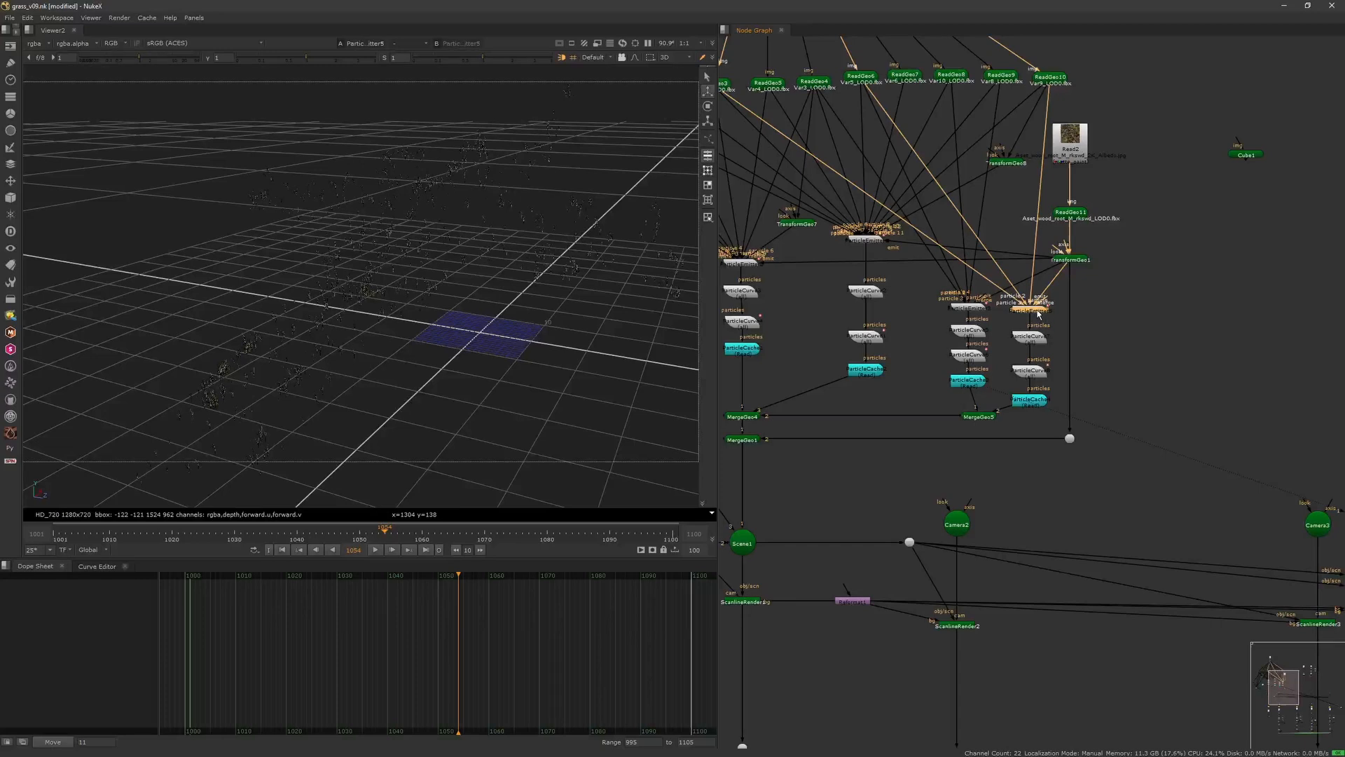
pyautogui.press('1')
pyautogui.click(1038, 313)
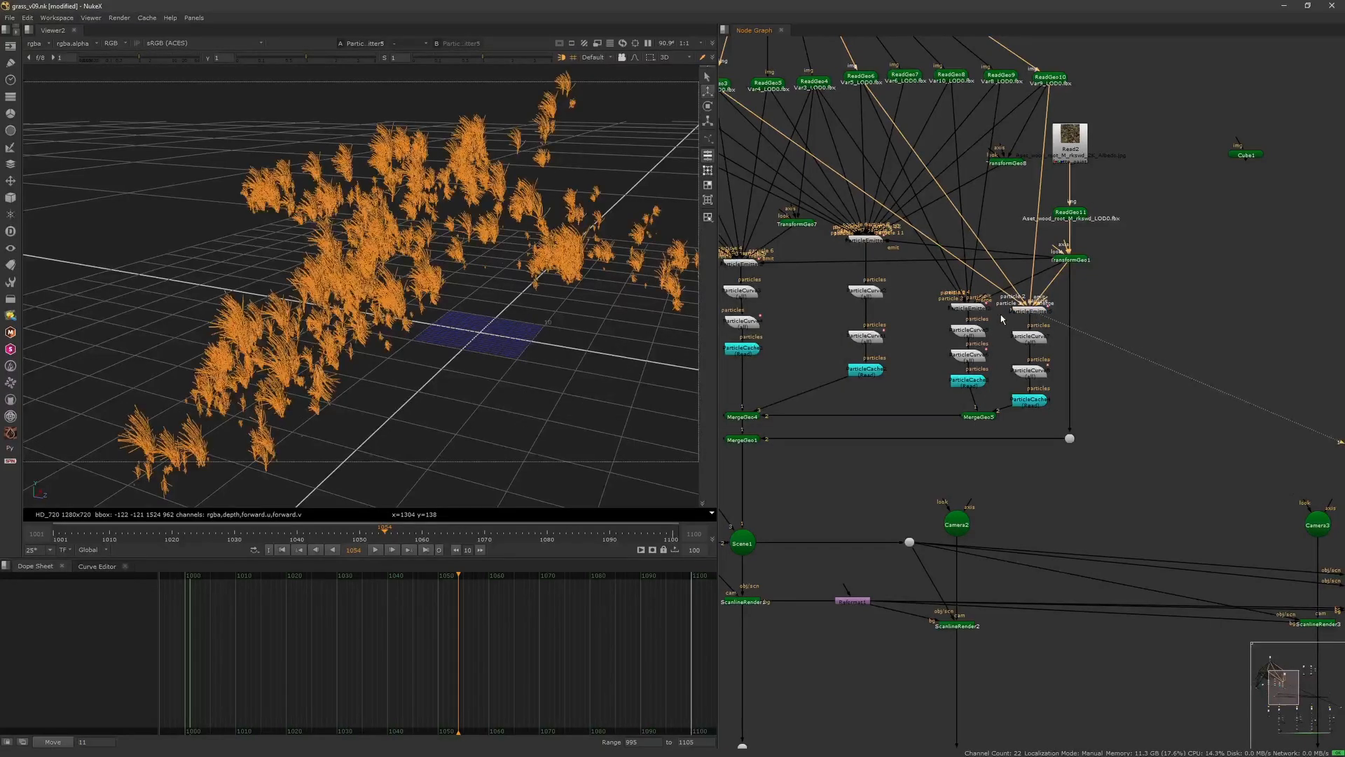
pyautogui.click(881, 378)
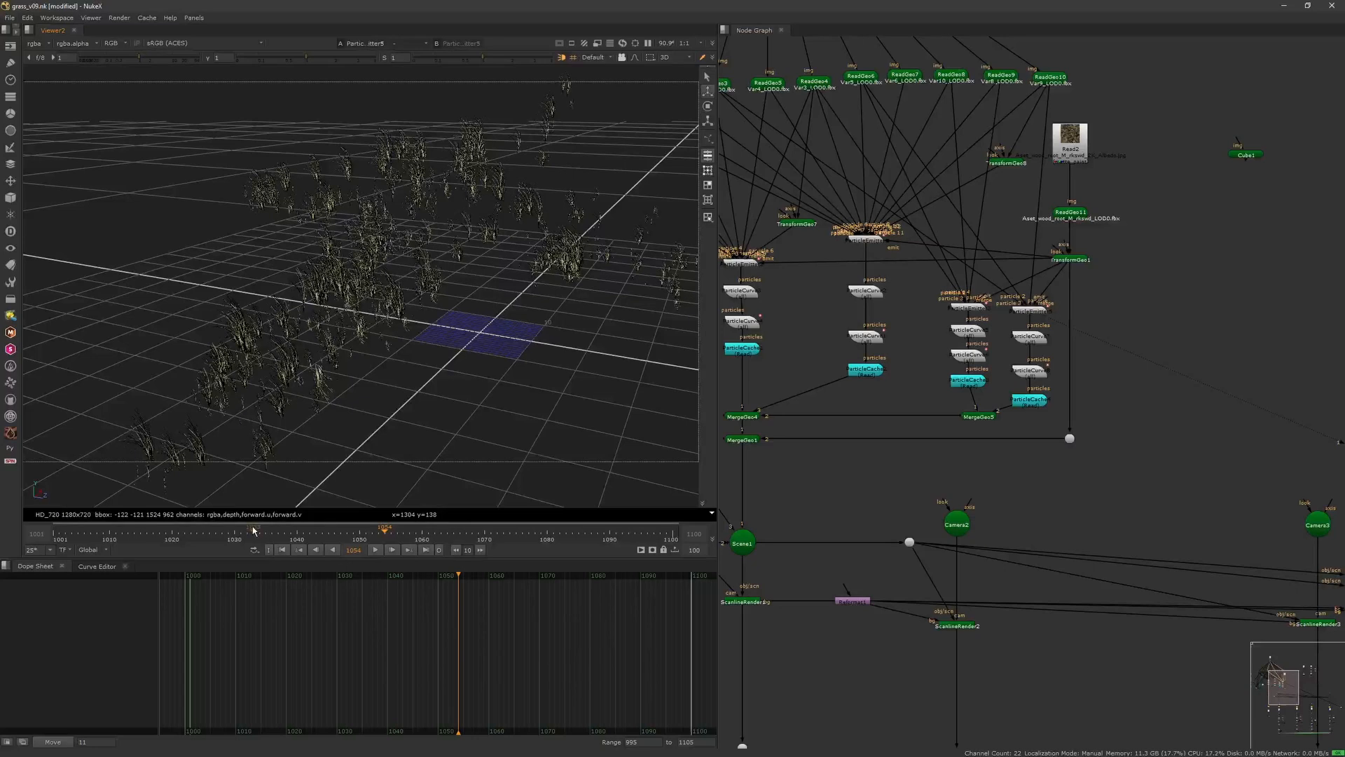
pyautogui.moveTo(253, 531); pyautogui.dragTo(436, 530)
# - Review the fourth emitter's rotation velocity and rotation velocity range settings, and check the grass motion over the frames
pyautogui.doubleClick(1039, 315)
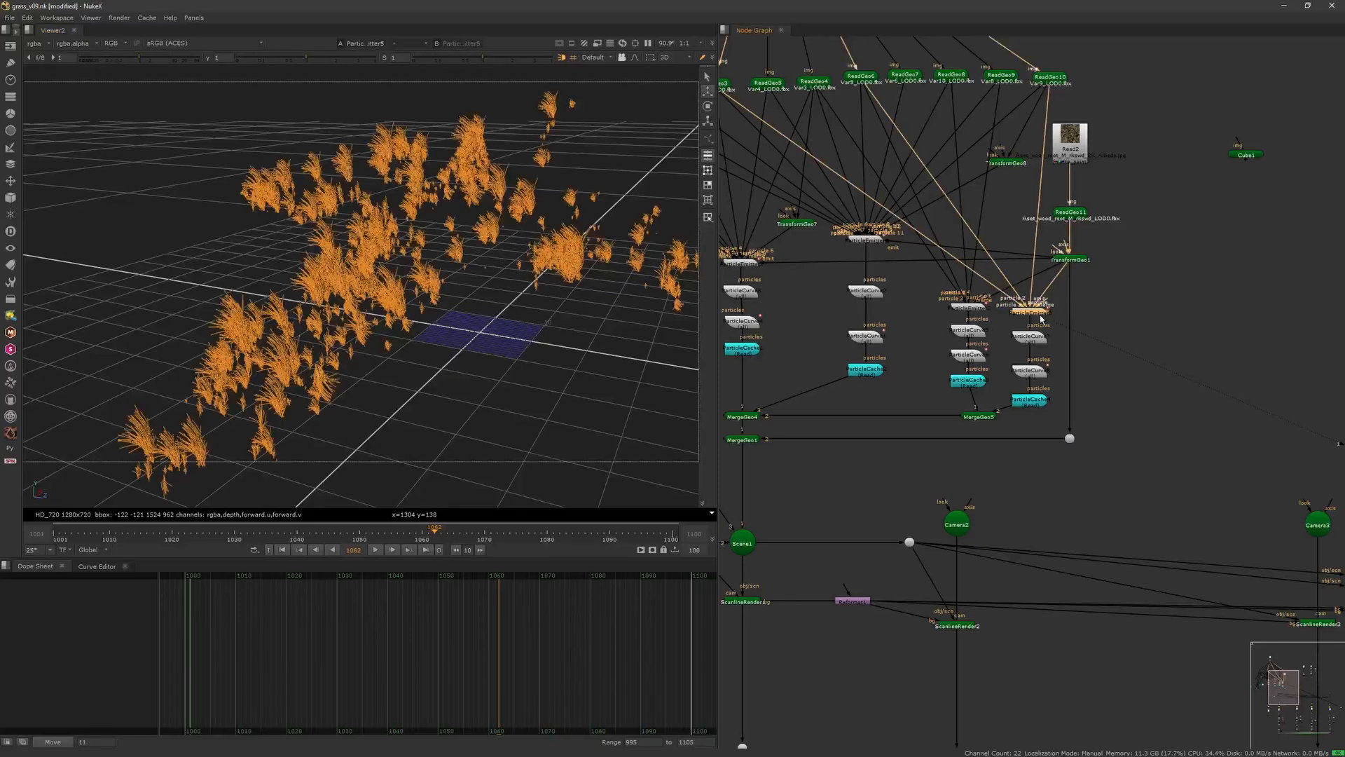
pyautogui.click(791, 404)
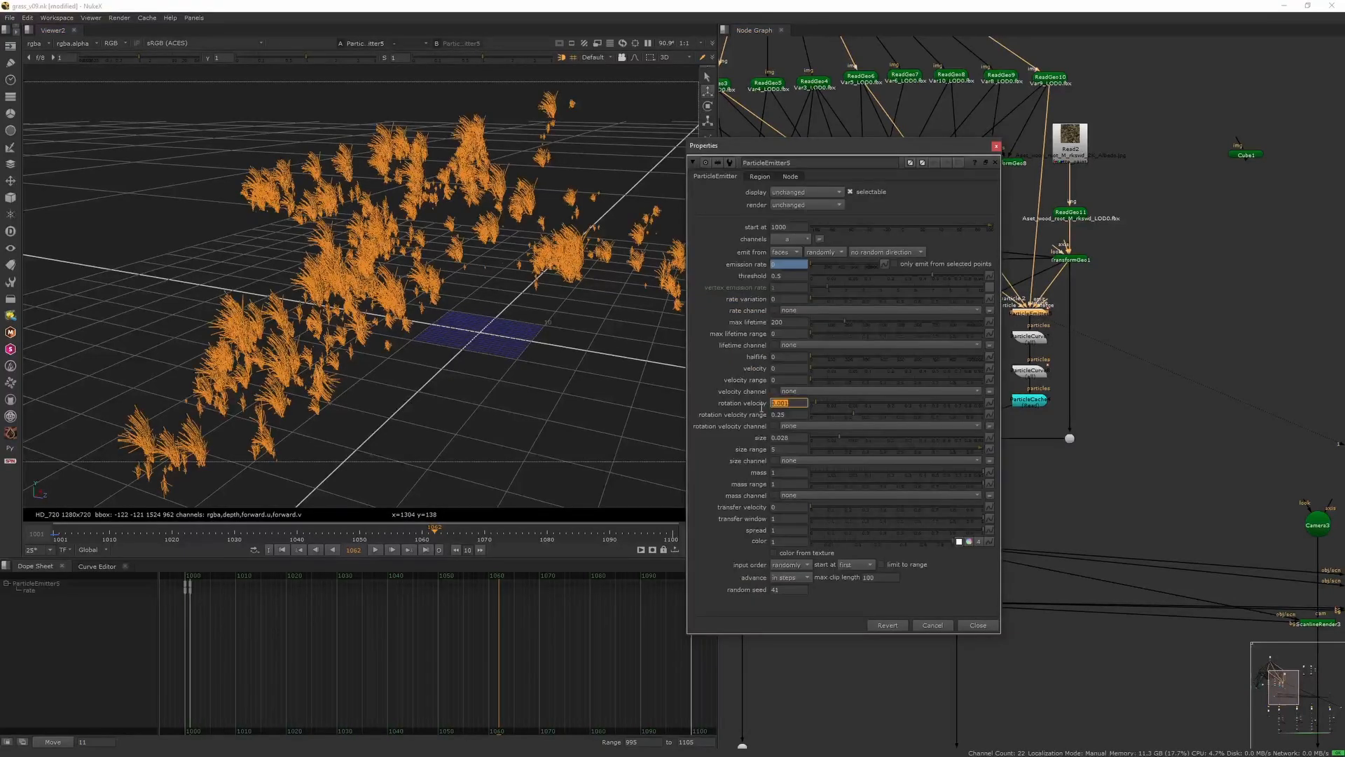
pyautogui.click(765, 414)
pyautogui.hotkey('shift', 'Tab')
pyautogui.click(996, 146)
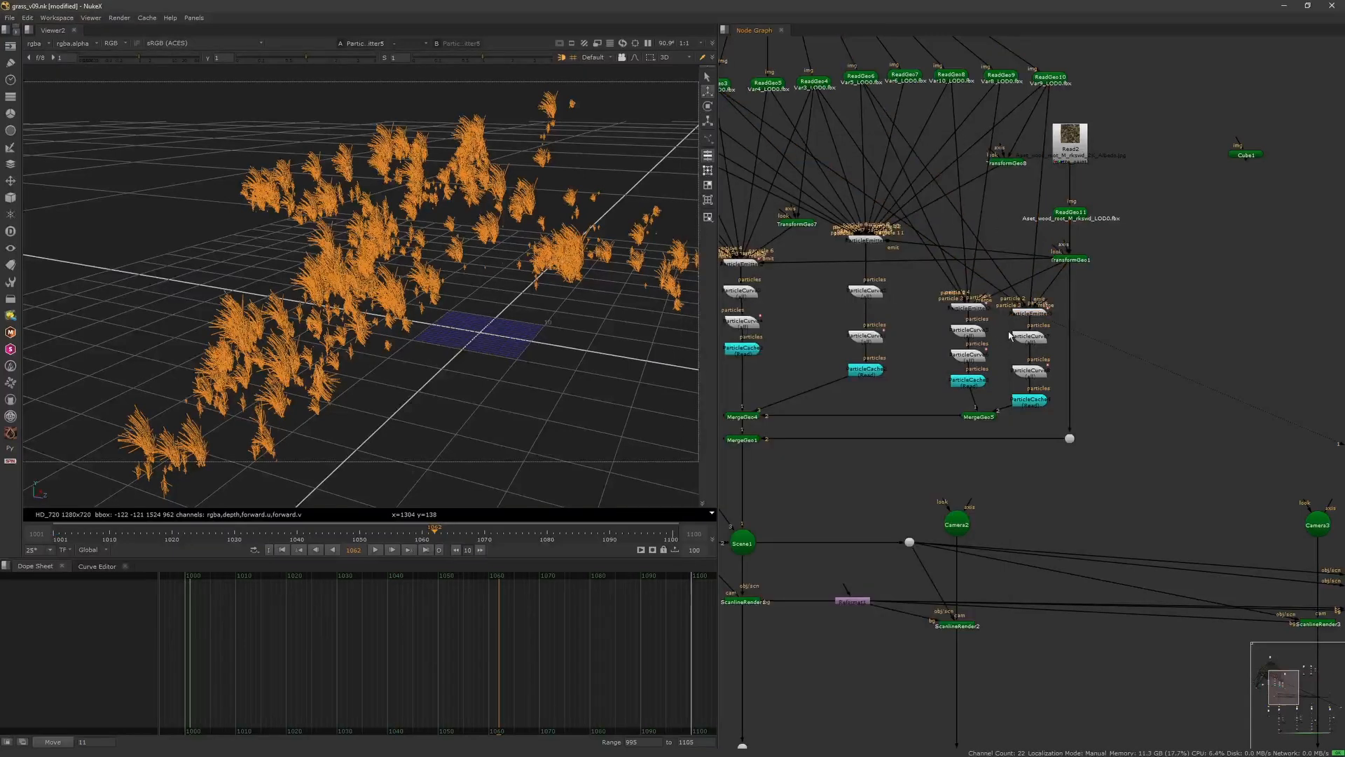
pyautogui.moveTo(204, 544); pyautogui.dragTo(406, 541)
pyautogui.click(375, 551)
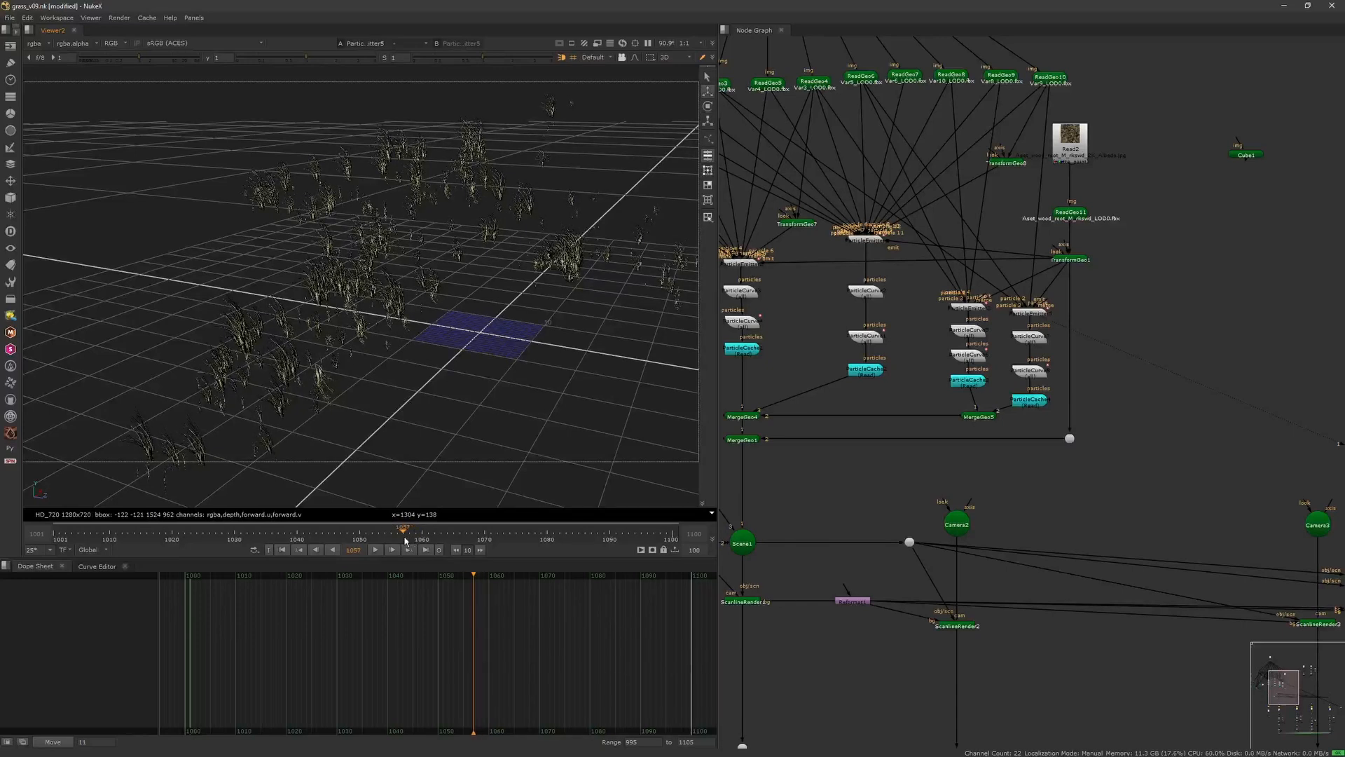
# - Preview the fourth chain's ParticleCache, and the MergeGeo5 and MergeGeo4 nodes that combine the grass chains
pyautogui.moveTo(946, 443); pyautogui.dragTo(1007, 423, button='middle')
pyautogui.click(1092, 382)
pyautogui.press('1')
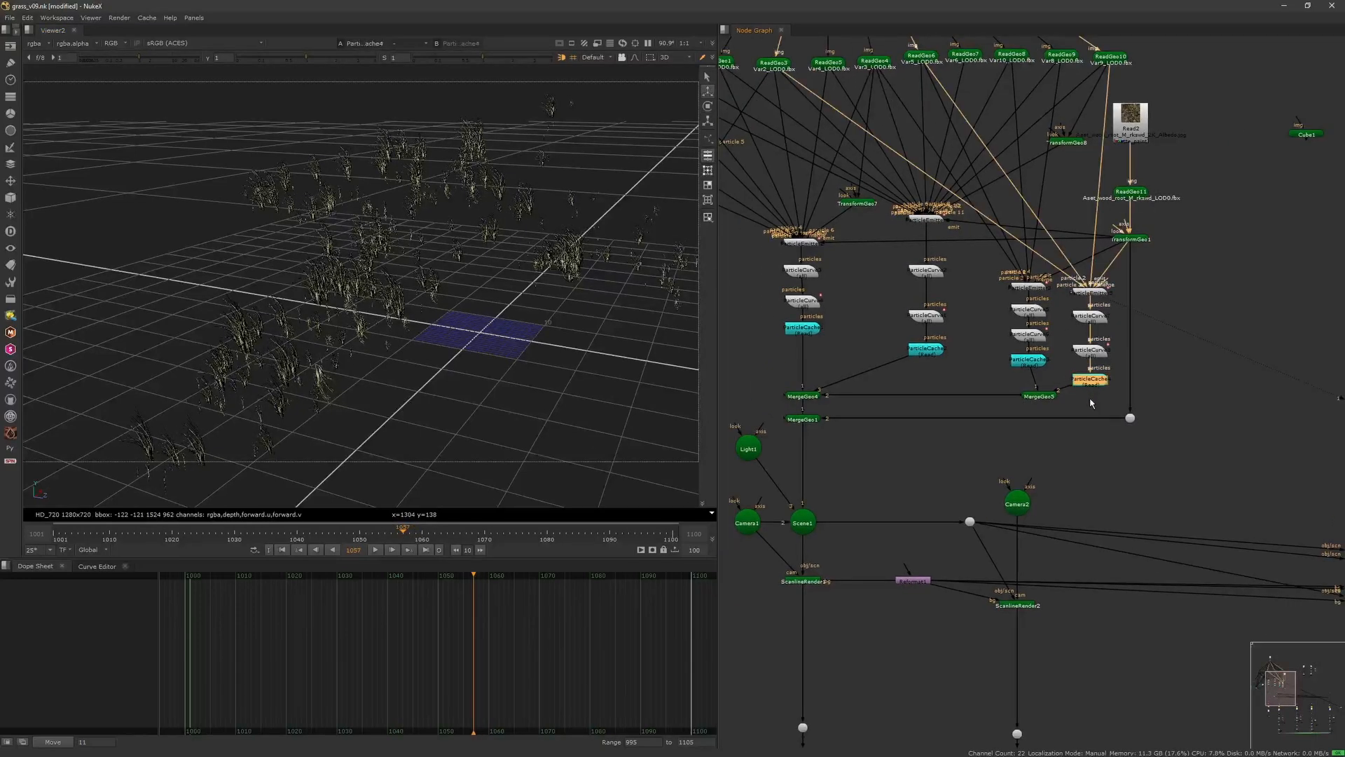
pyautogui.click(1051, 396)
pyautogui.press('1')
pyautogui.click(1050, 405)
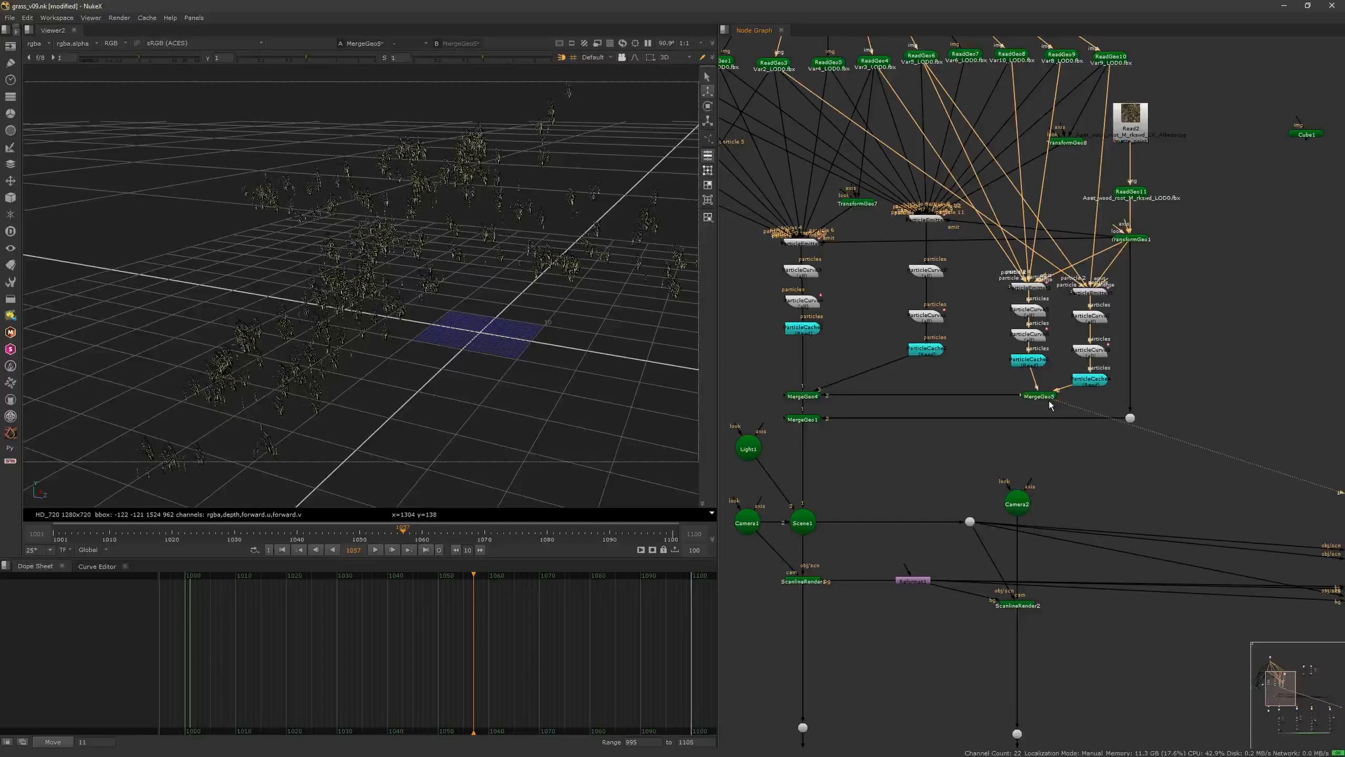
pyautogui.click(822, 397)
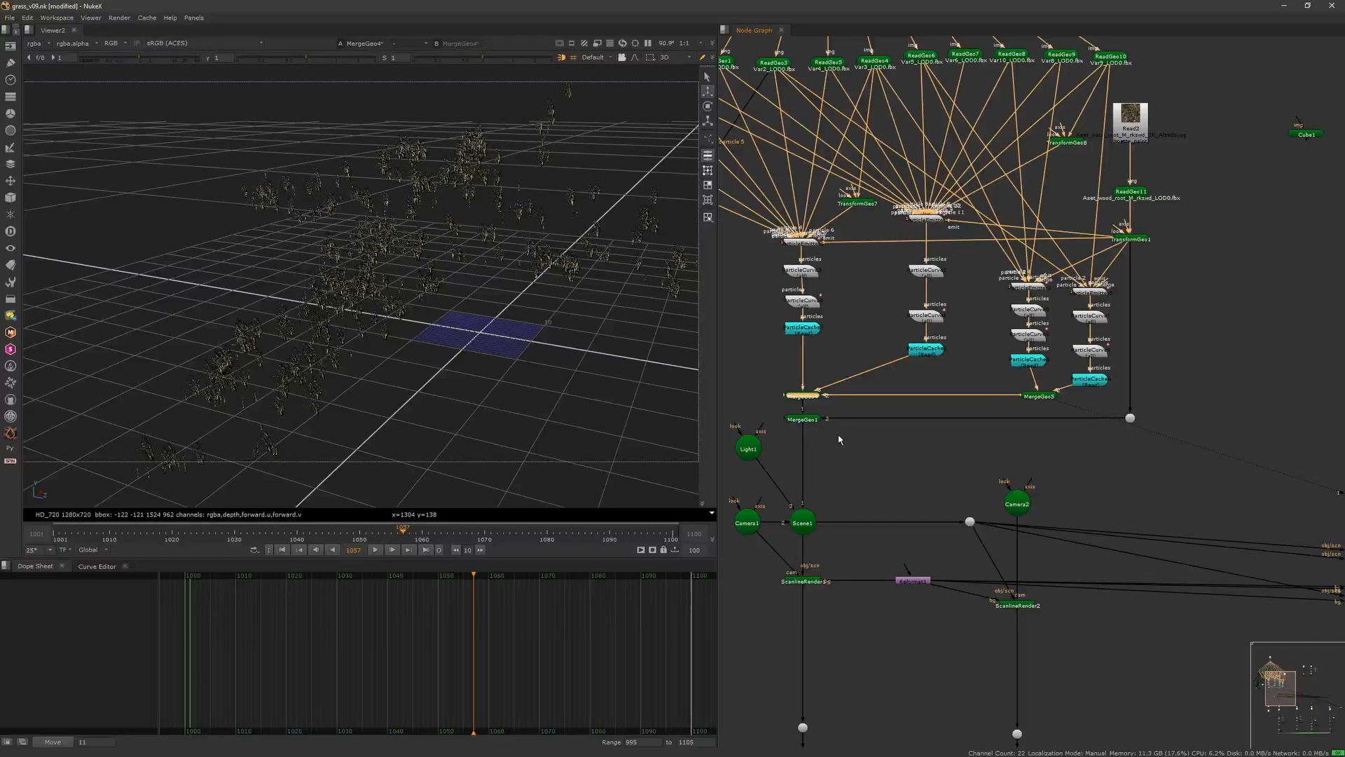
pyautogui.keyDown('ctrl'); pyautogui.moveTo(507, 392); pyautogui.dragTo(769, 382); pyautogui.keyUp('ctrl')
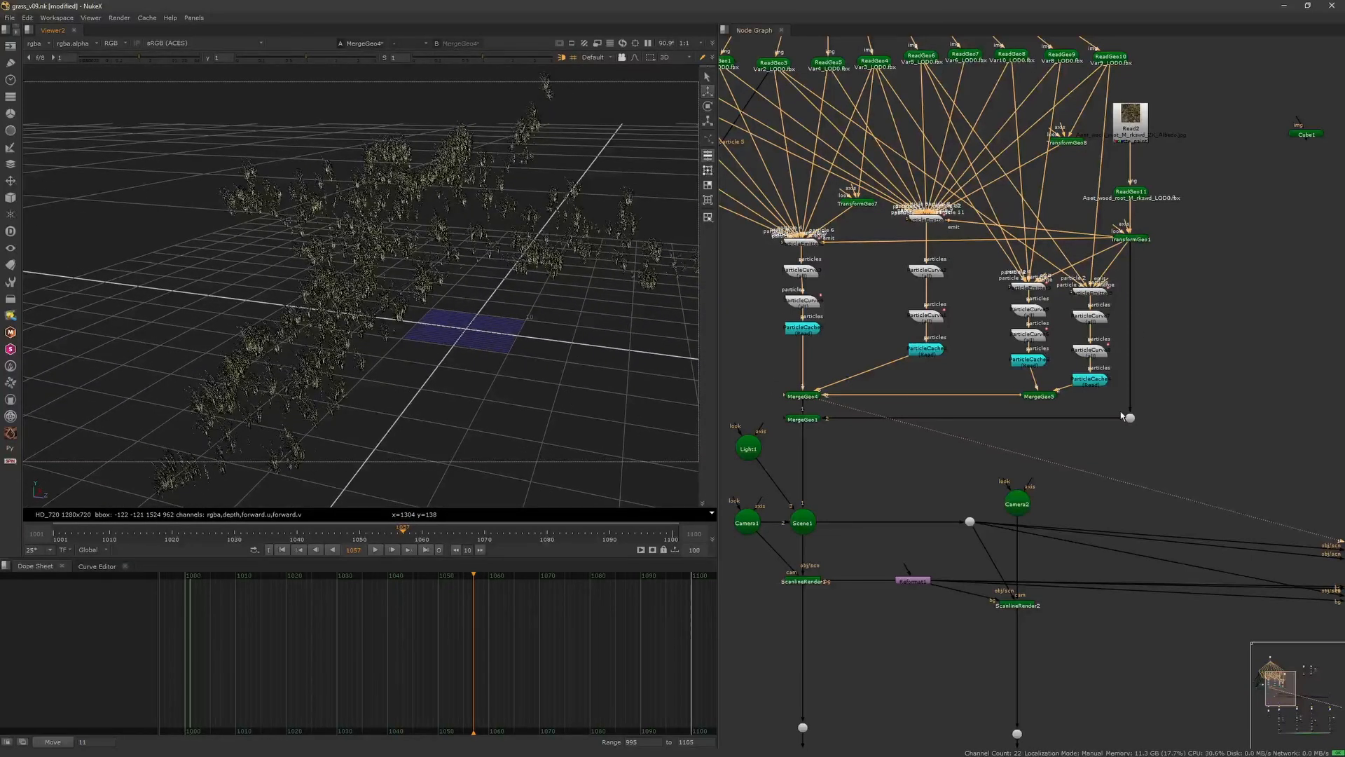
# - Preview MergeGeo1, which joins the combined grass with the tree root geometry, and view it from another angle
pyautogui.click(816, 419)
pyautogui.press('1')
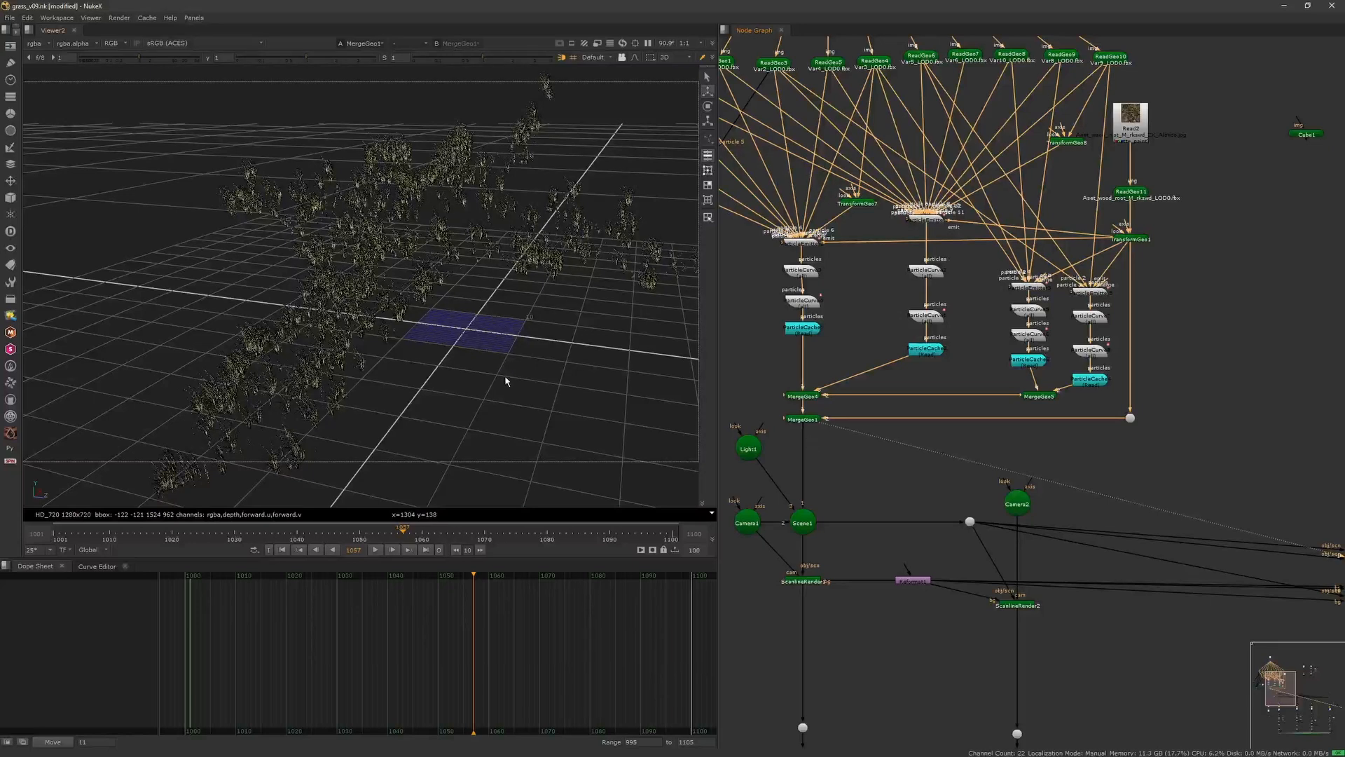
pyautogui.keyDown('alt'); pyautogui.moveTo(506, 381); pyautogui.dragTo(466, 358); pyautogui.keyUp('alt')
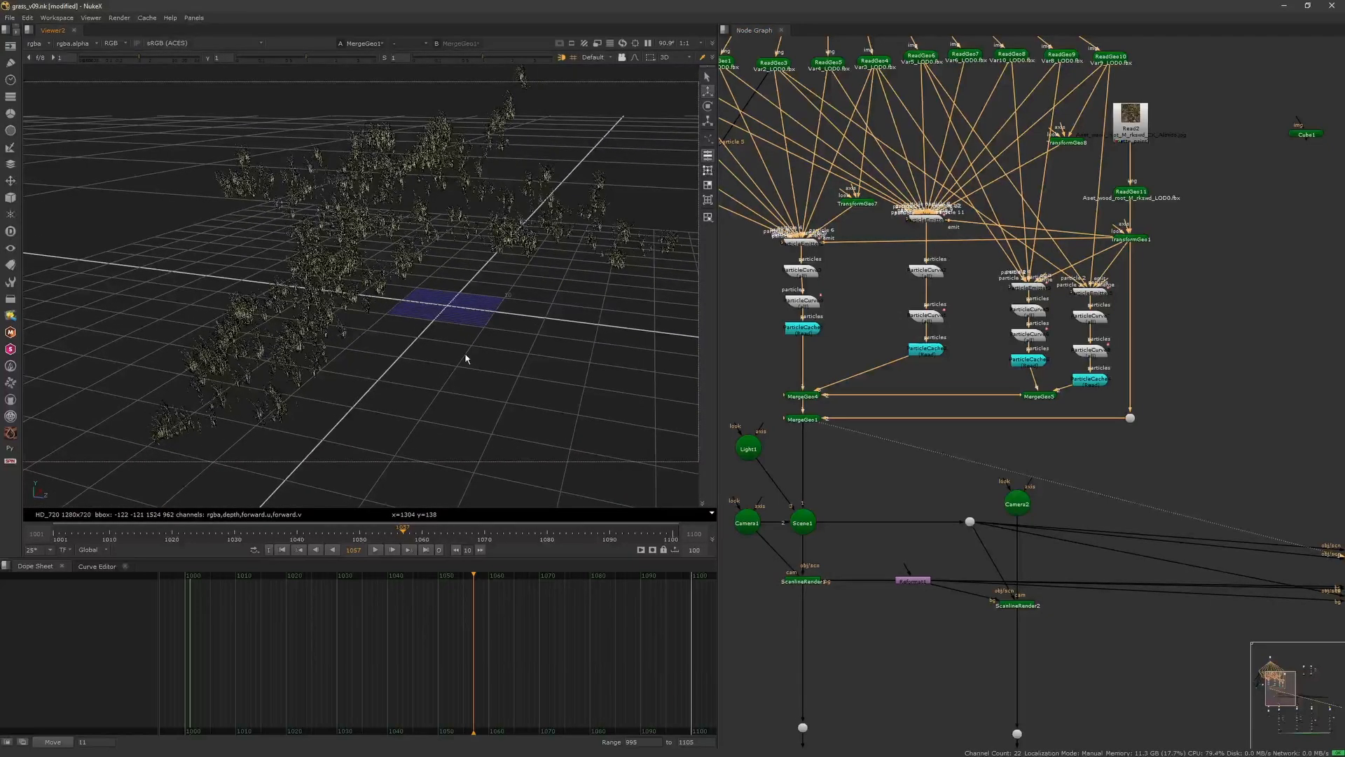
# - Open TransformGeo1's settings and examine the tree root's placement within the merged geometry
pyautogui.moveTo(1128, 239); pyautogui.dragTo(1127, 244)
pyautogui.doubleClick(1131, 244)
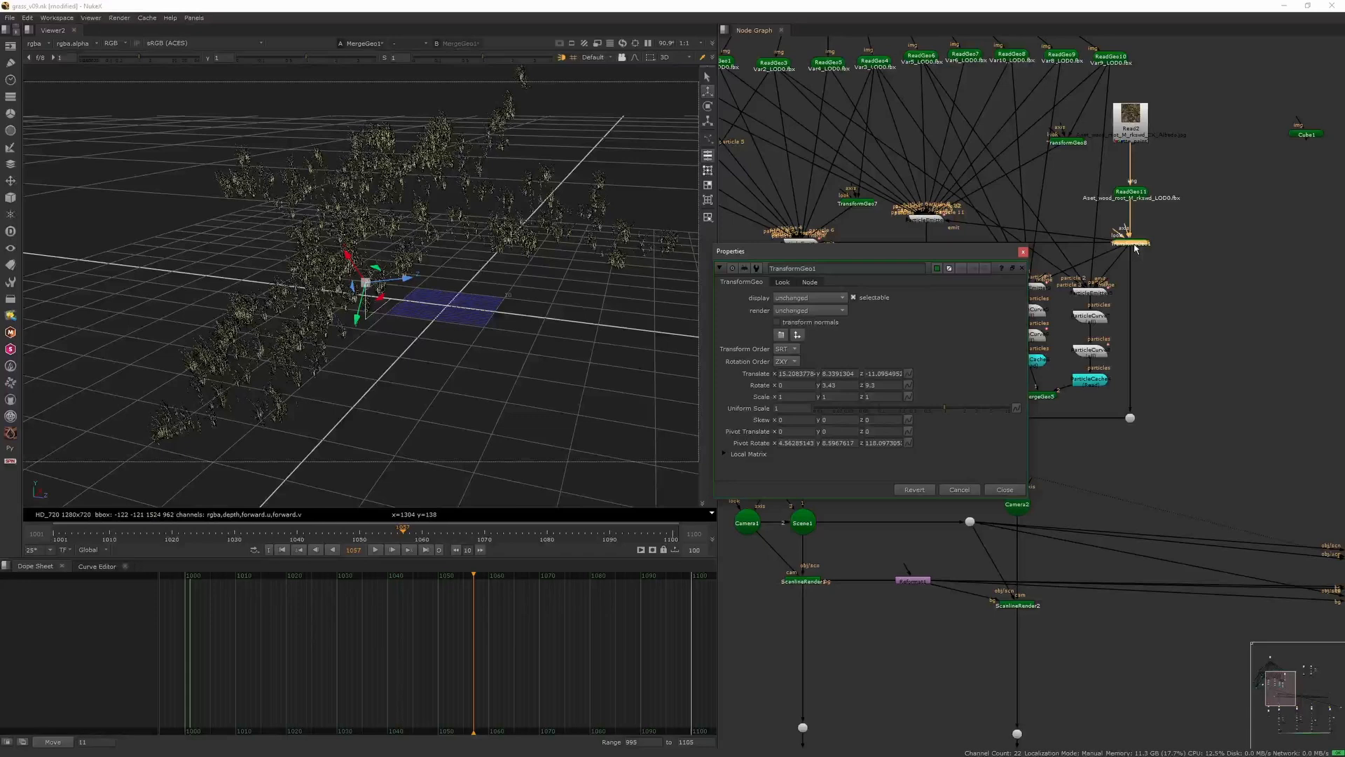
pyautogui.keyDown('ctrl'); pyautogui.moveTo(508, 354); pyautogui.dragTo(414, 383); pyautogui.keyUp('ctrl')
pyautogui.scroll(10, 477, 377)
pyautogui.scroll(-8, 414, 382)
pyautogui.click(397, 532)
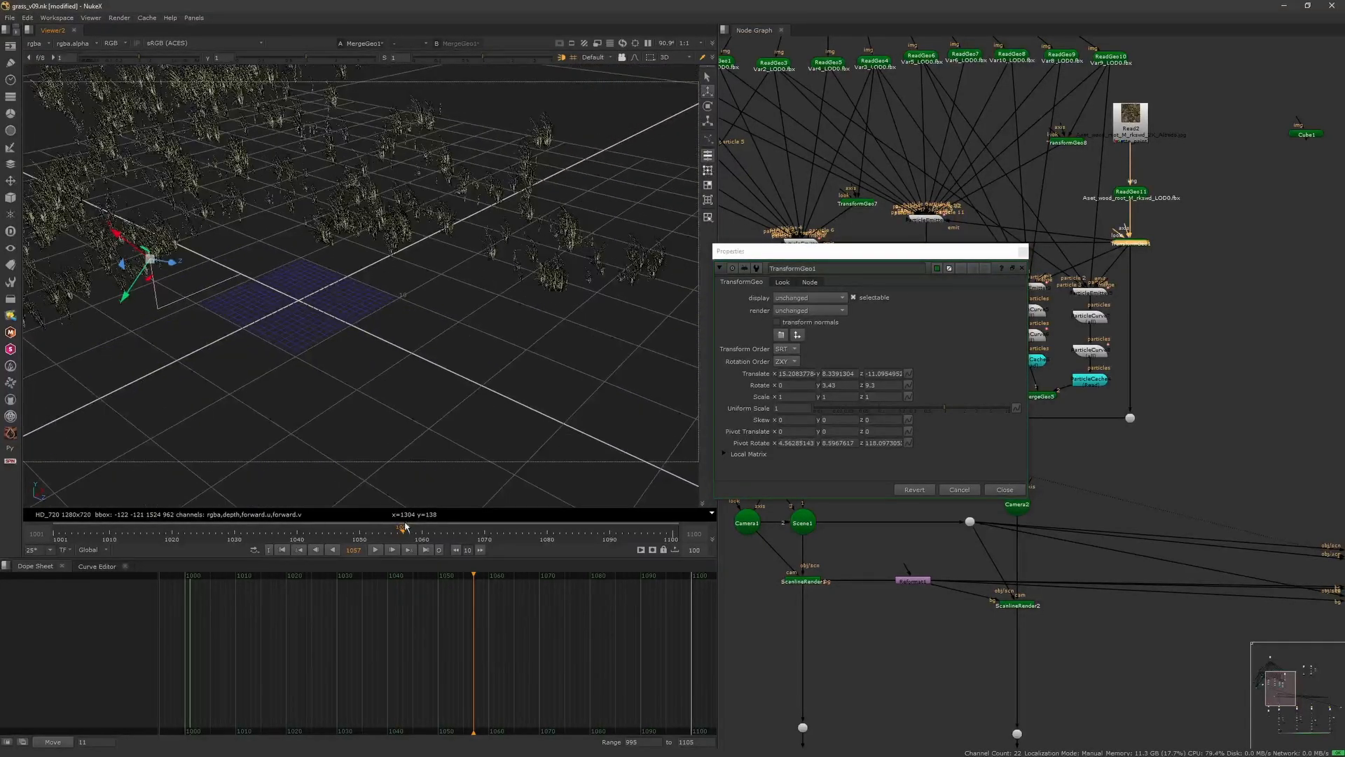
pyautogui.click(322, 530)
pyautogui.keyDown('alt'); pyautogui.moveTo(411, 423); pyautogui.dragTo(432, 409); pyautogui.keyUp('alt')
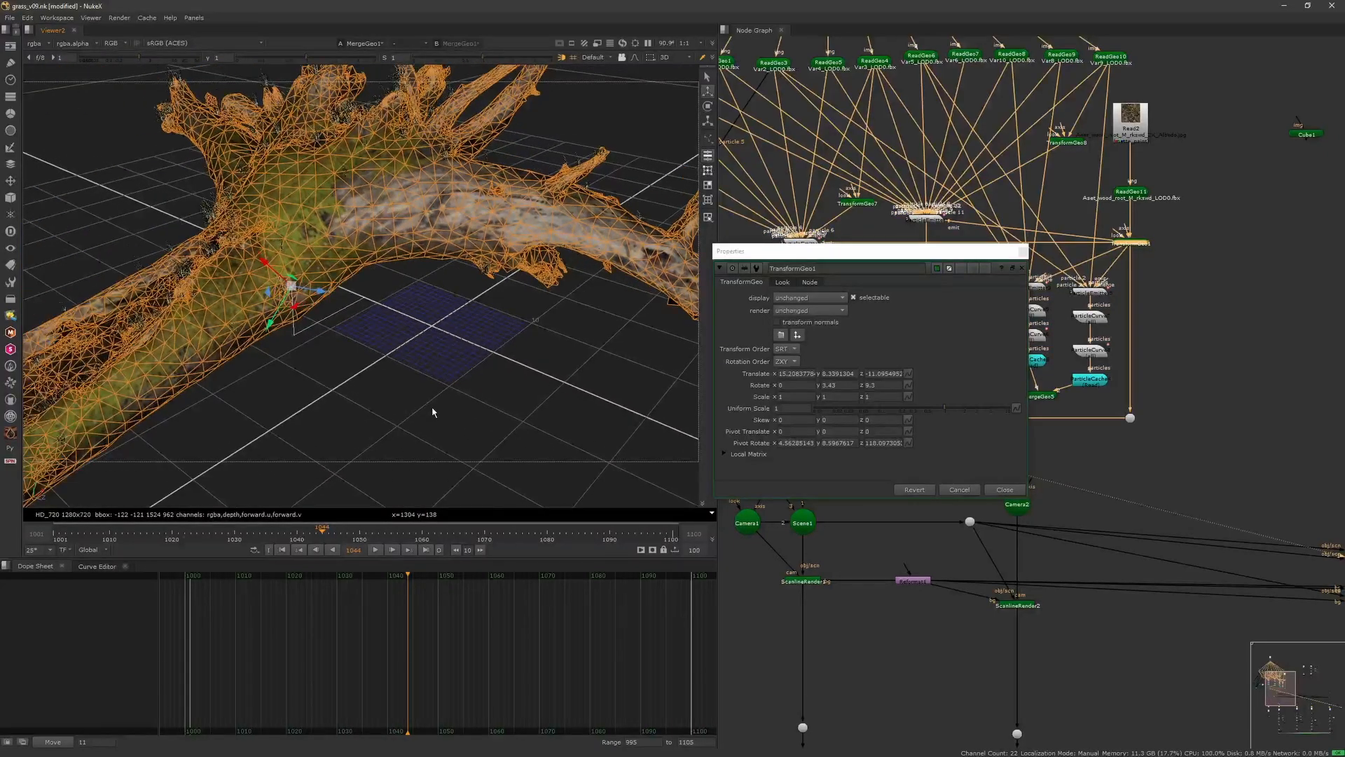
pyautogui.scroll(-5, 404, 412)
pyautogui.click(406, 410)
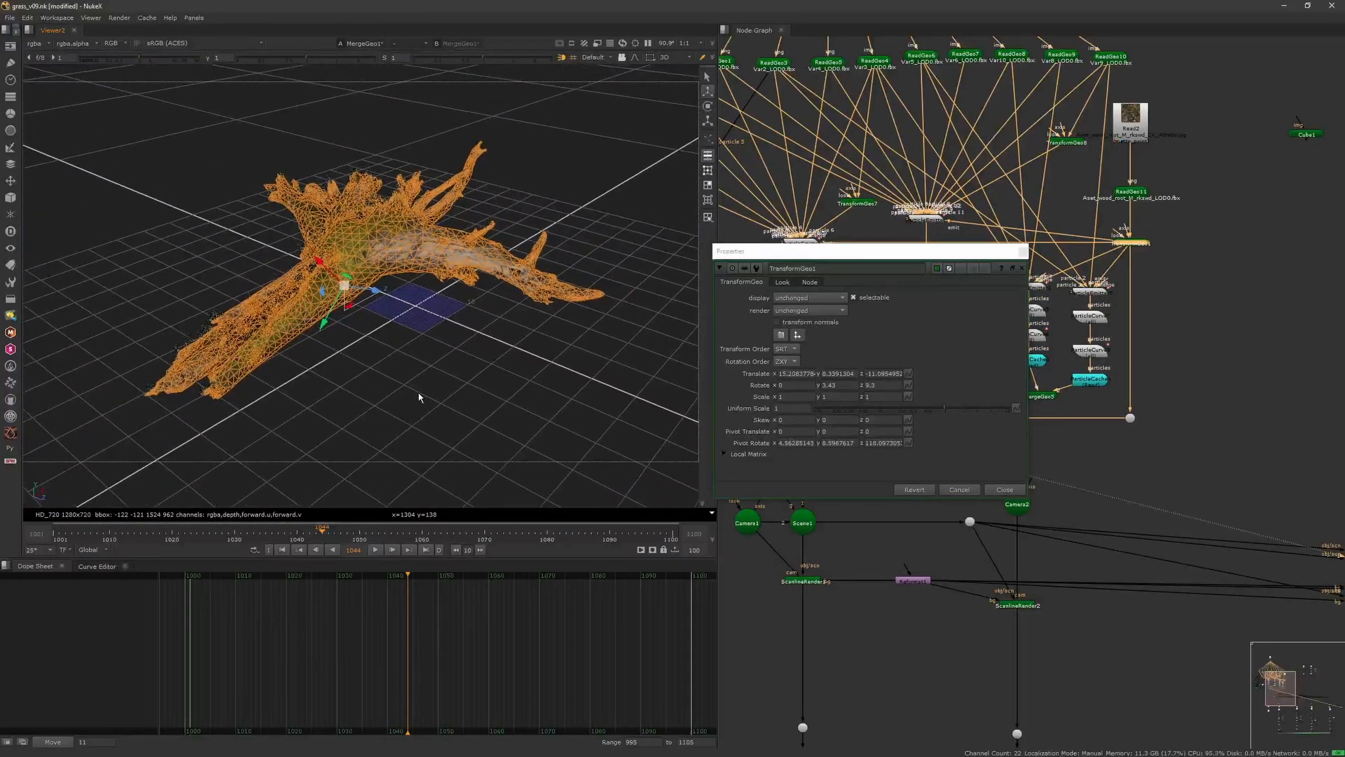
pyautogui.click(1024, 253)
# - Examine the merged tree root and grass from several angles and distances at different frames
pyautogui.keyDown('ctrl'); pyautogui.click(814, 421); pyautogui.keyUp('ctrl')
pyautogui.keyDown('ctrl'); pyautogui.moveTo(431, 412); pyautogui.dragTo(492, 414); pyautogui.keyUp('ctrl')
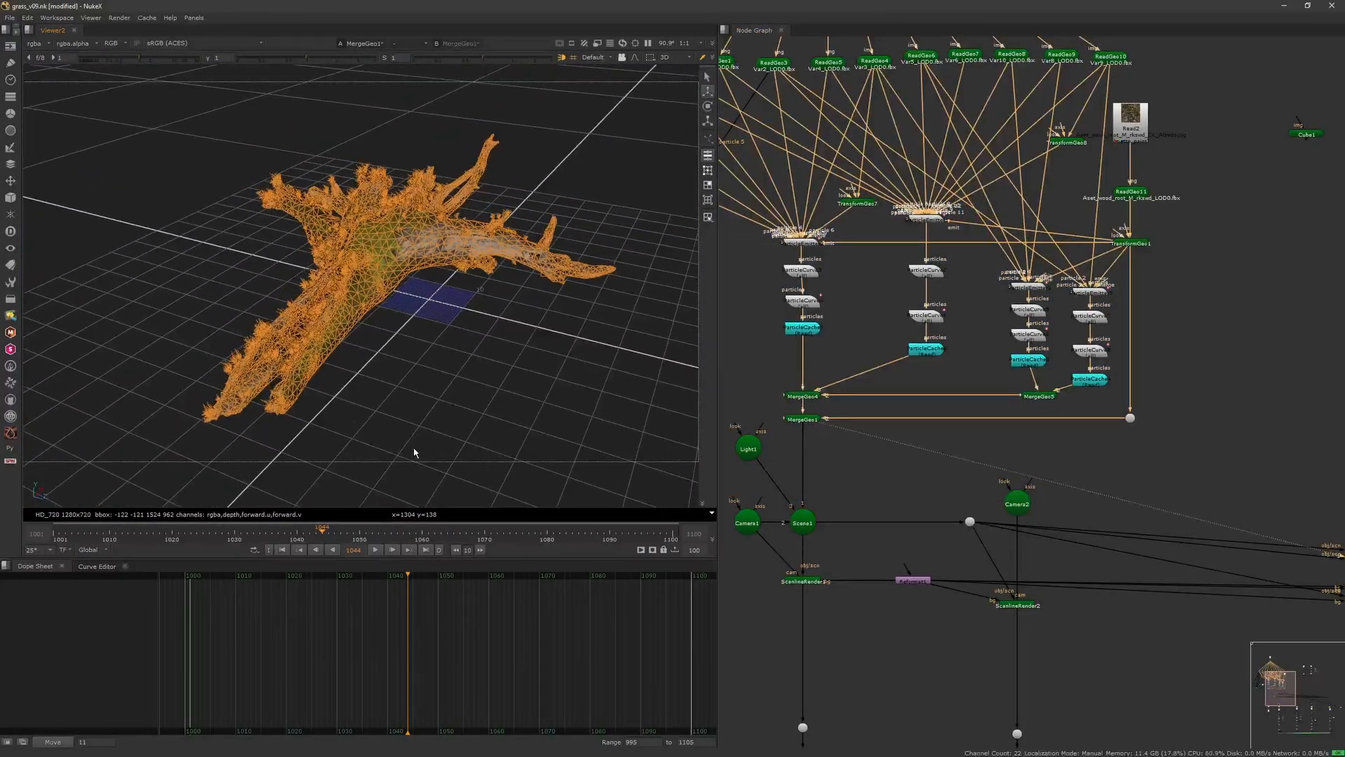
pyautogui.click(414, 453)
pyautogui.moveTo(326, 530); pyautogui.dragTo(478, 541)
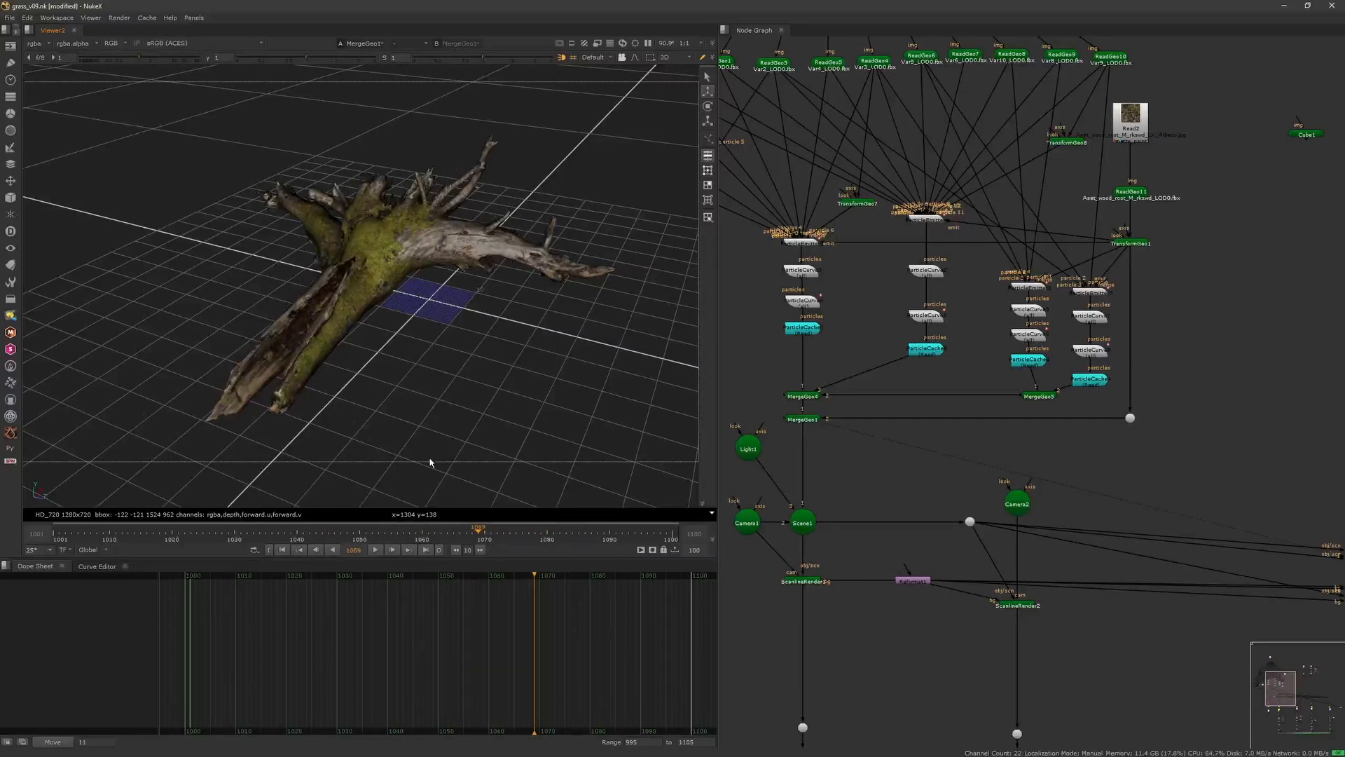
pyautogui.moveTo(430, 462)
pyautogui.keyDown('ctrl'); pyautogui.mouseDown()
pyautogui.moveTo(469, 442)
pyautogui.moveTo(491, 398)
pyautogui.moveTo(479, 367)
pyautogui.moveTo(430, 408)
pyautogui.moveTo(440, 458)
pyautogui.mouseUp(); pyautogui.keyUp('ctrl')
pyautogui.scroll(5, 490, 398)
pyautogui.scroll(-5, 471, 375)
pyautogui.moveTo(466, 534); pyautogui.dragTo(441, 534)
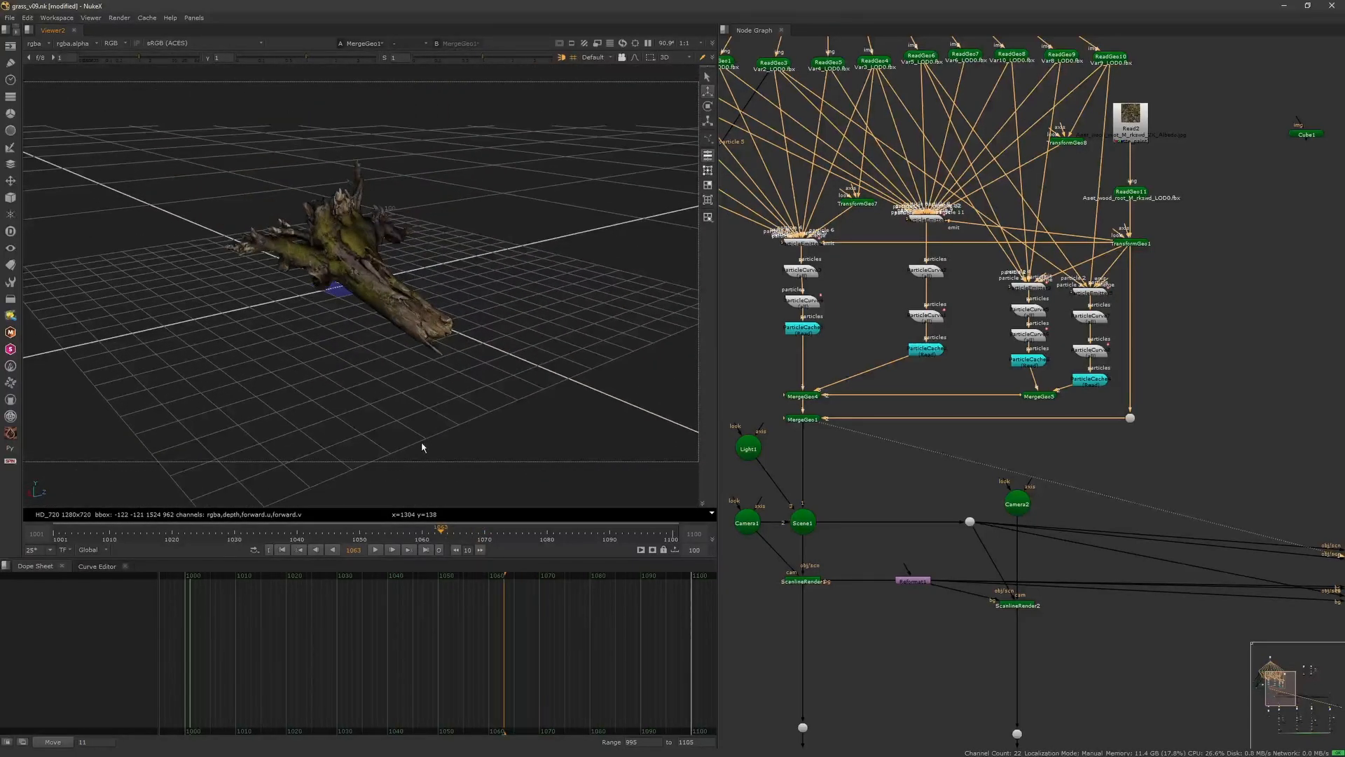
pyautogui.scroll(4, 418, 400)
pyautogui.moveTo(416, 400)
pyautogui.keyDown('ctrl'); pyautogui.mouseDown()
pyautogui.moveTo(429, 422)
pyautogui.moveTo(345, 384)
pyautogui.moveTo(423, 414)
pyautogui.moveTo(394, 400)
pyautogui.mouseUp(); pyautogui.keyUp('ctrl')
pyautogui.scroll(3, 424, 426)
pyautogui.scroll(-4, 870, 341)
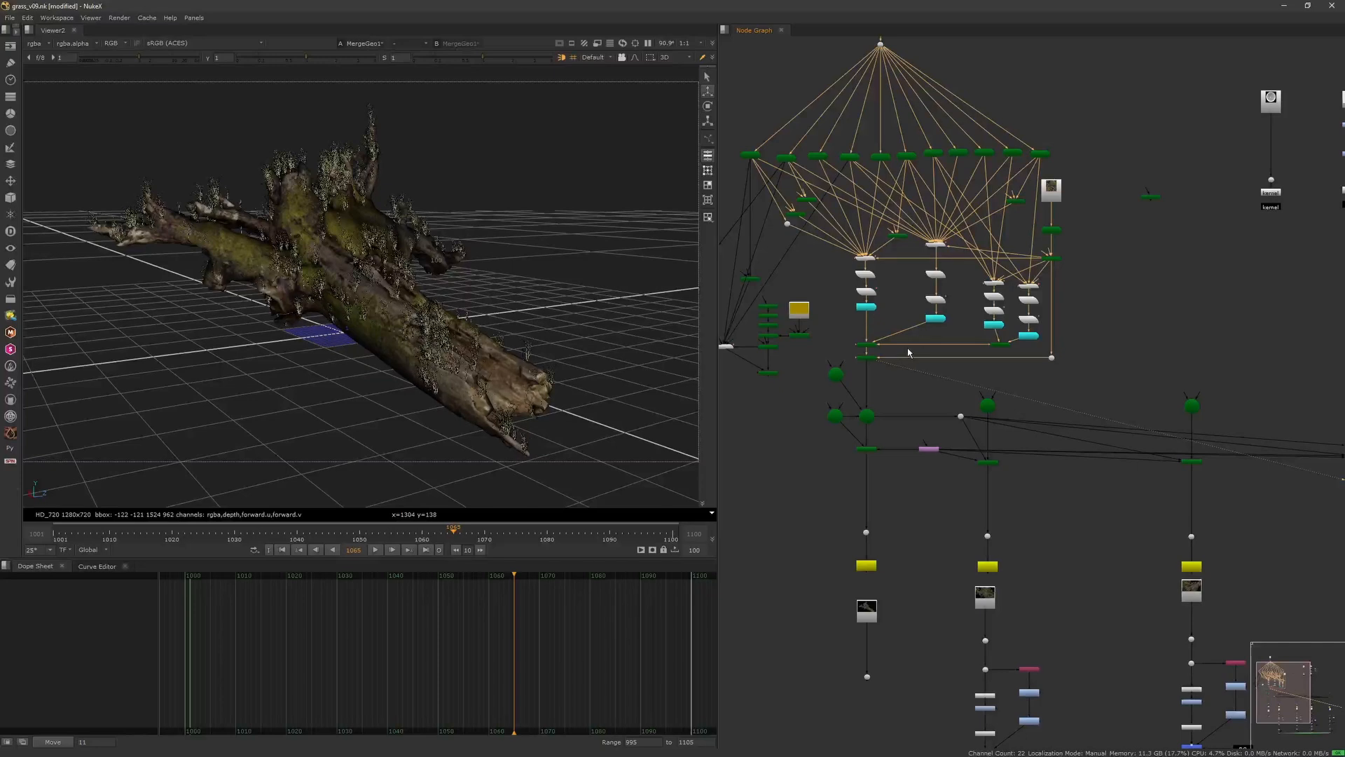
# - Preview the Scene1 node with its light and camera, and look over the render nodes below it
pyautogui.scroll(3, 908, 351)
pyautogui.click(875, 401)
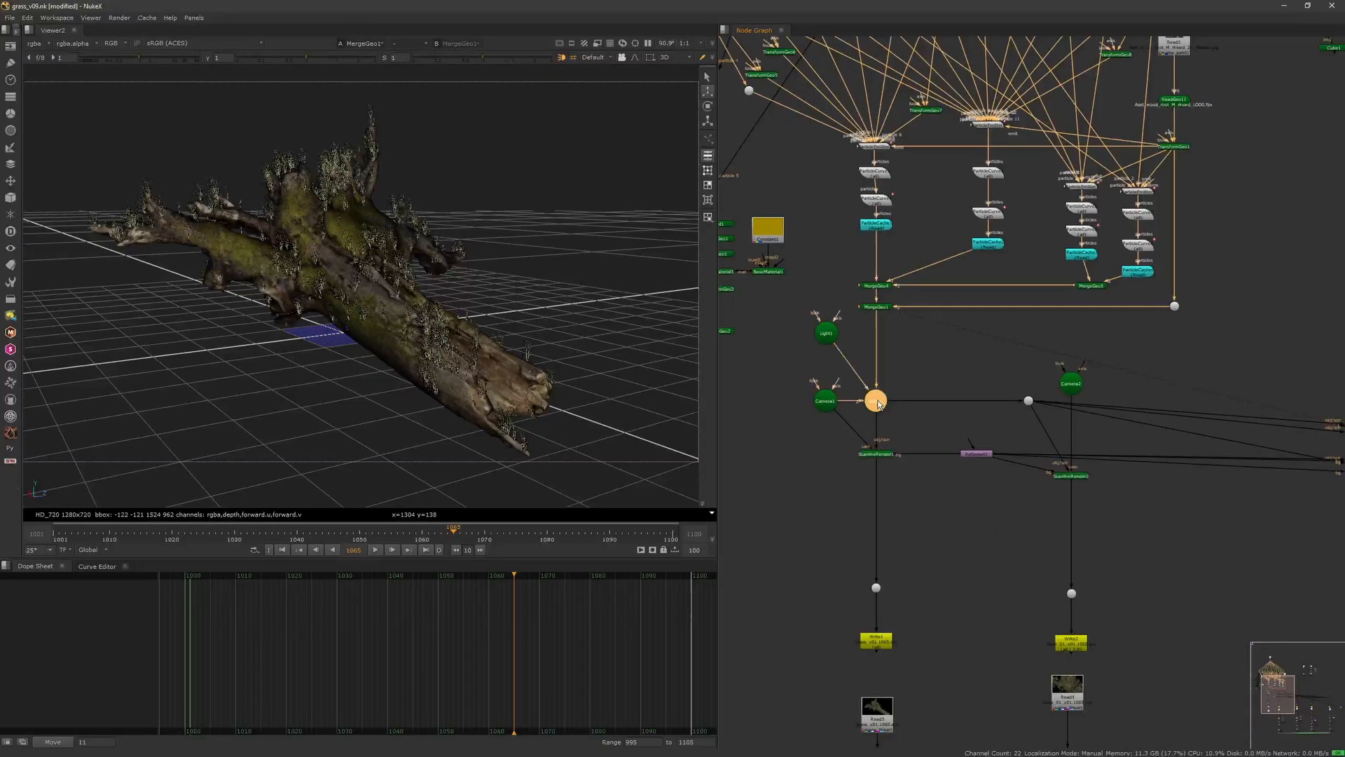
pyautogui.press('1')
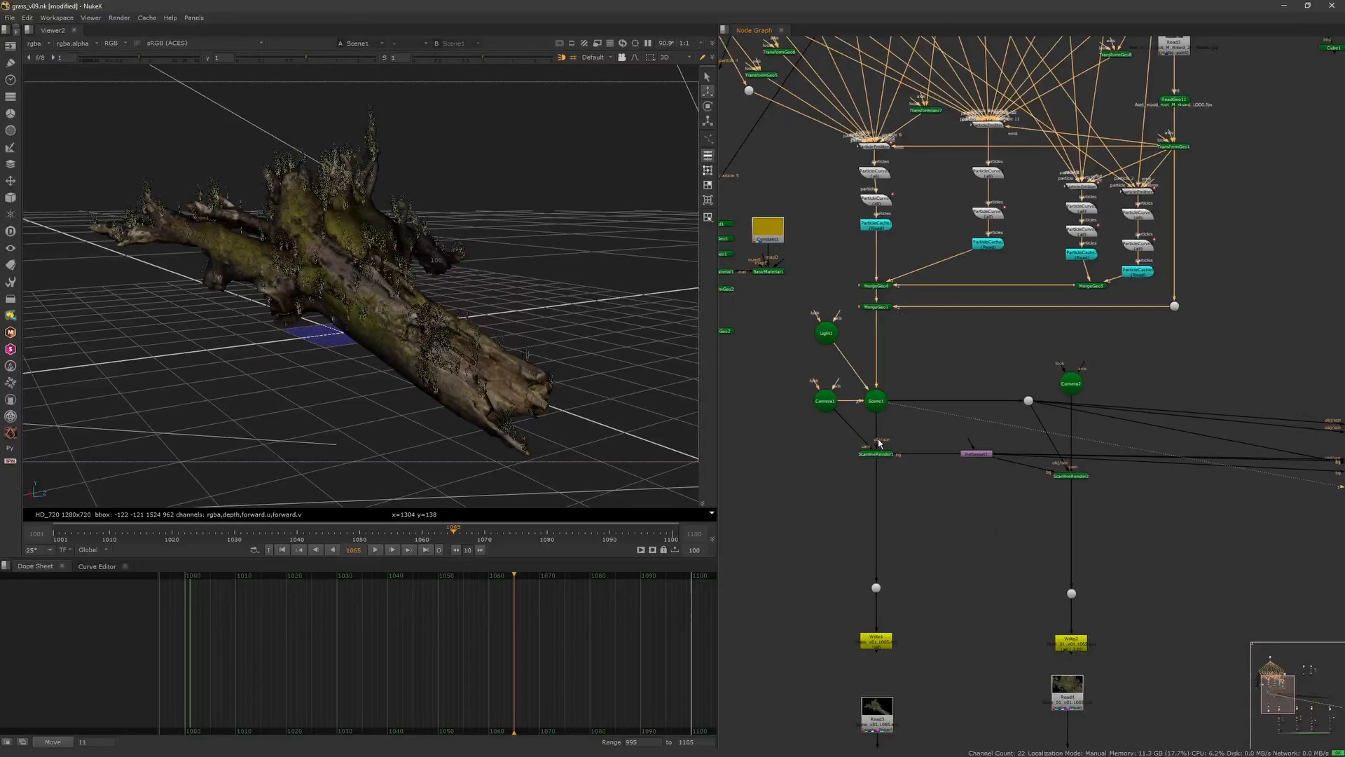
pyautogui.click(837, 479)
pyautogui.moveTo(839, 468); pyautogui.dragTo(829, 435, button='middle')
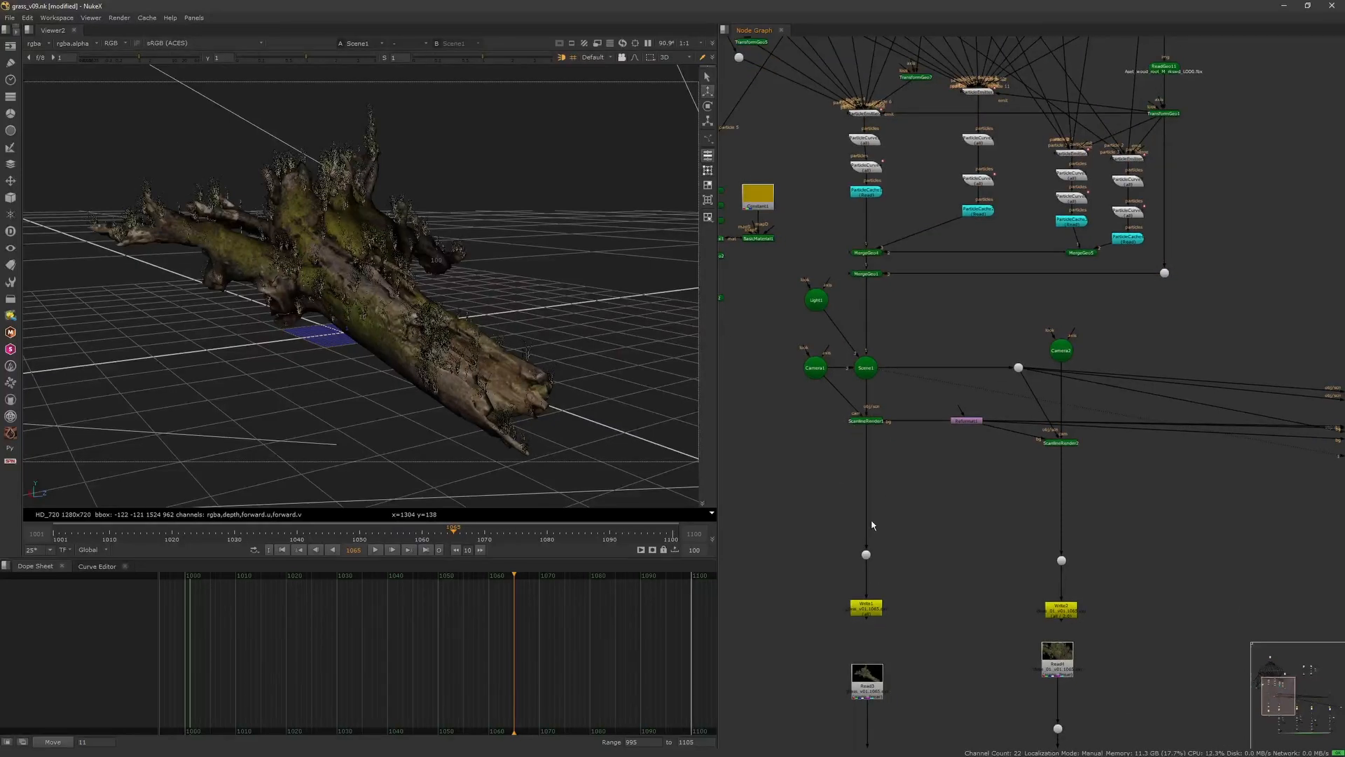
pyautogui.moveTo(871, 521); pyautogui.dragTo(864, 311, button='middle')
# - Preview the pre-rendered Read3 image sequence below the first Write node at 100% zoom
pyautogui.click(860, 481)
pyautogui.press('1')
pyautogui.moveTo(547, 395); pyautogui.dragTo(409, 406, button='middle')
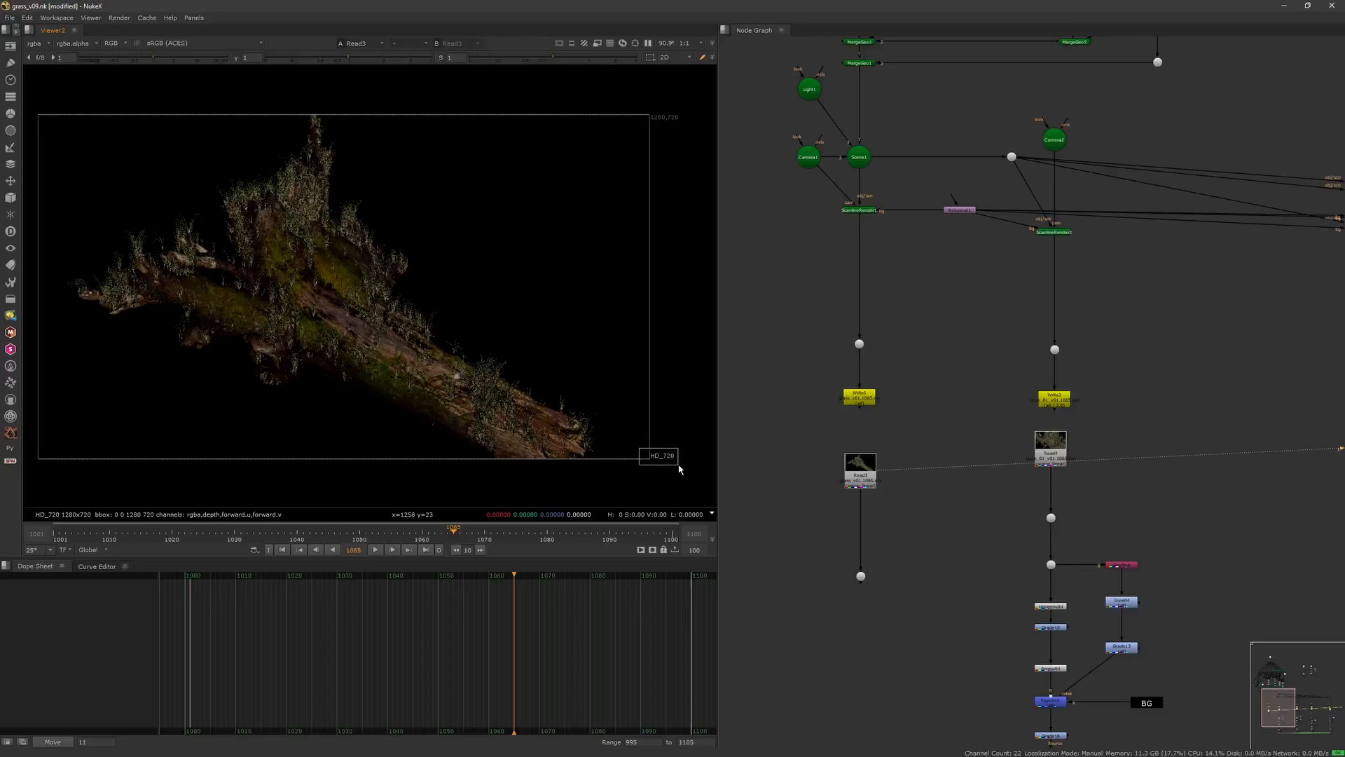
pyautogui.moveTo(603, 438); pyautogui.dragTo(635, 444, button='middle')
pyautogui.click(666, 43)
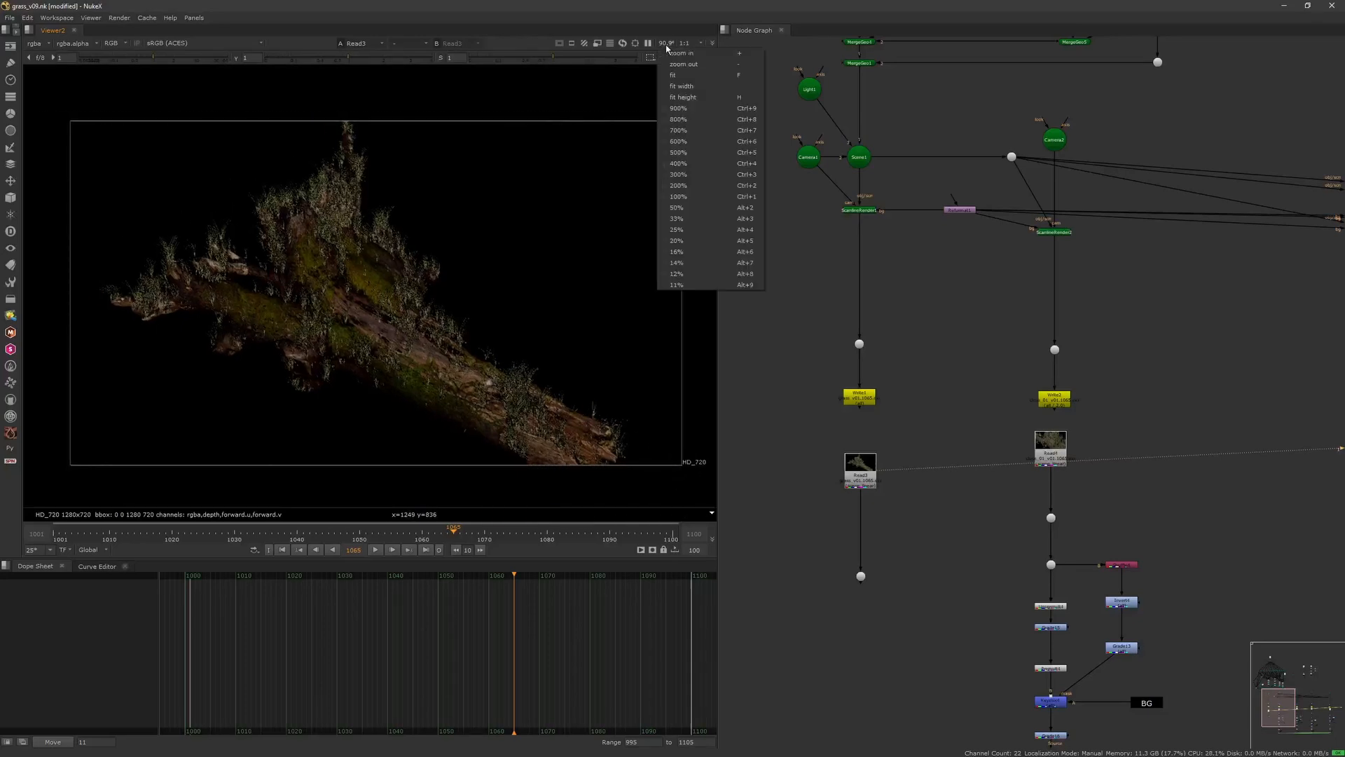
pyautogui.click(678, 196)
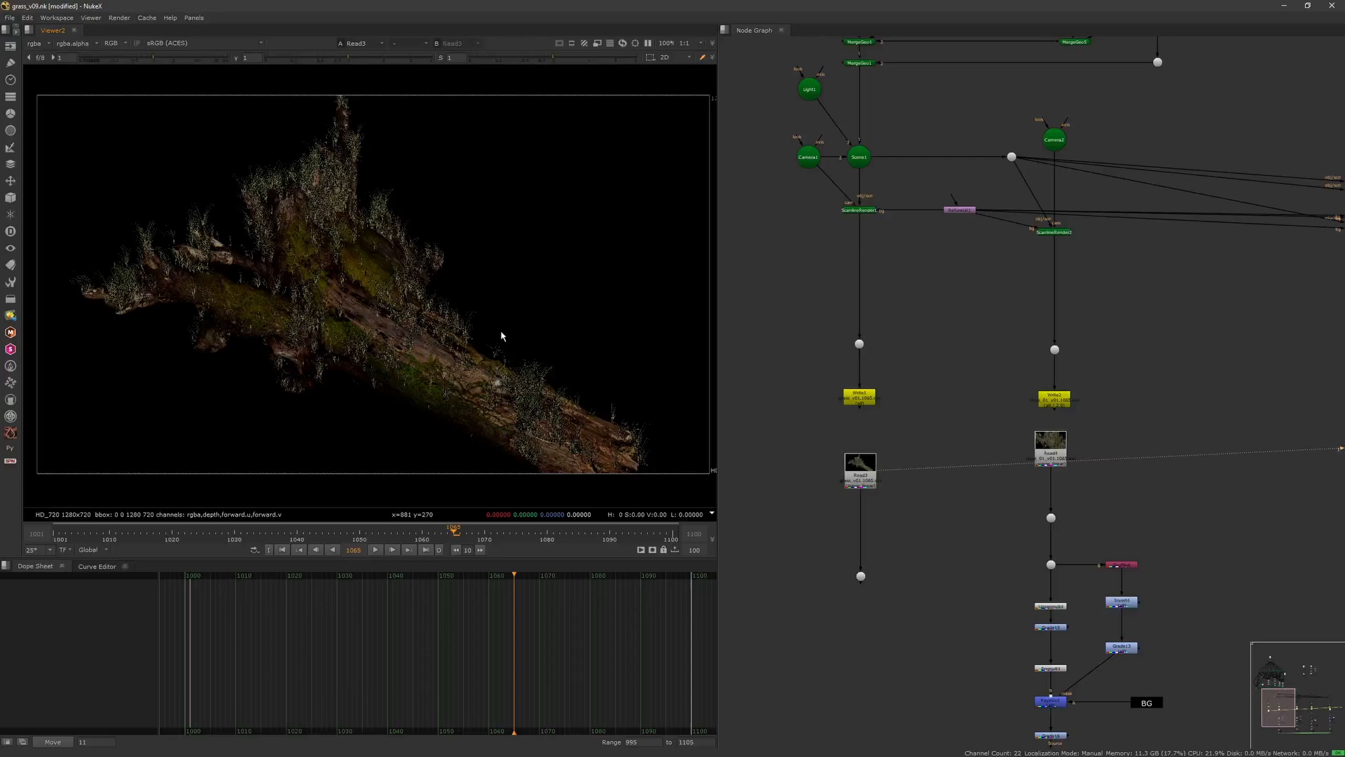
# - Play the rendered grass growth sequence from the first frame, and bring the neighbouring camera branches into view
pyautogui.moveTo(402, 530); pyautogui.dragTo(341, 539)
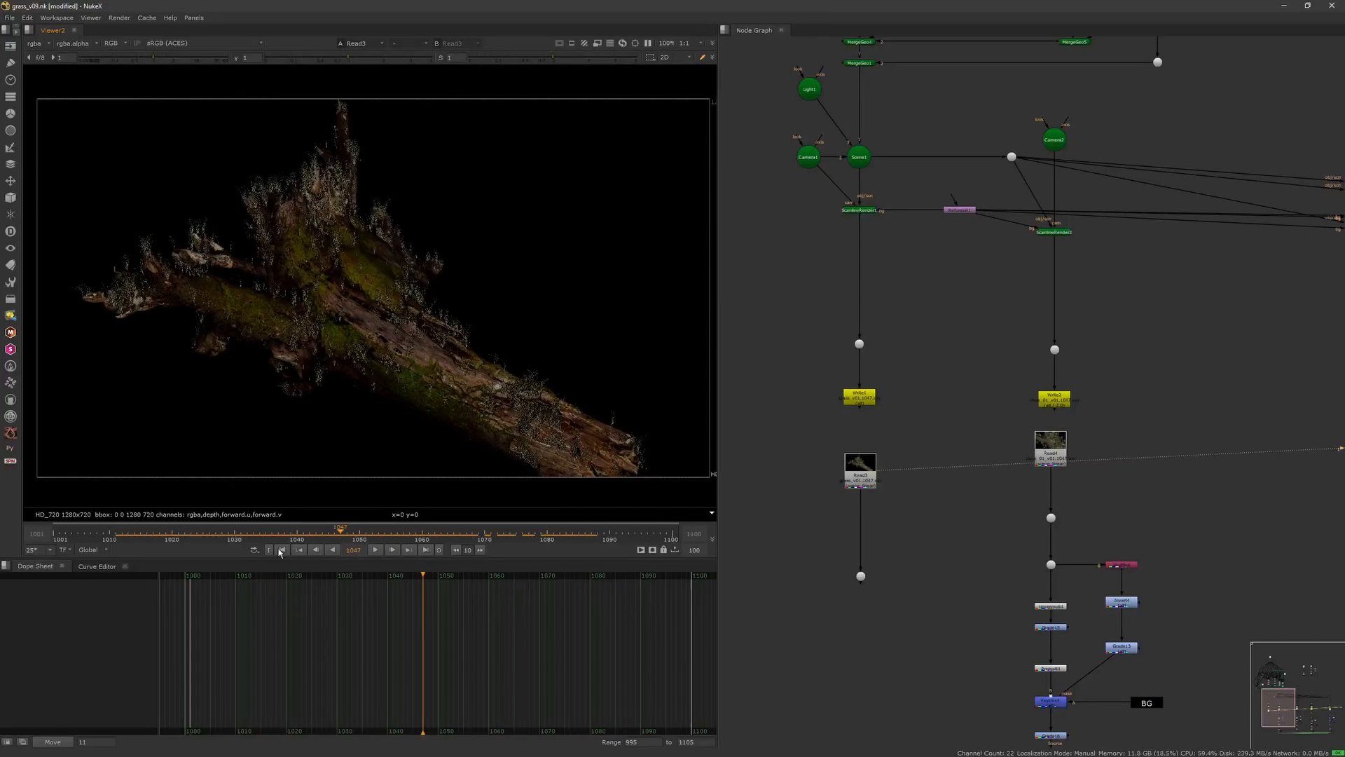
pyautogui.click(281, 550)
pyautogui.click(375, 550)
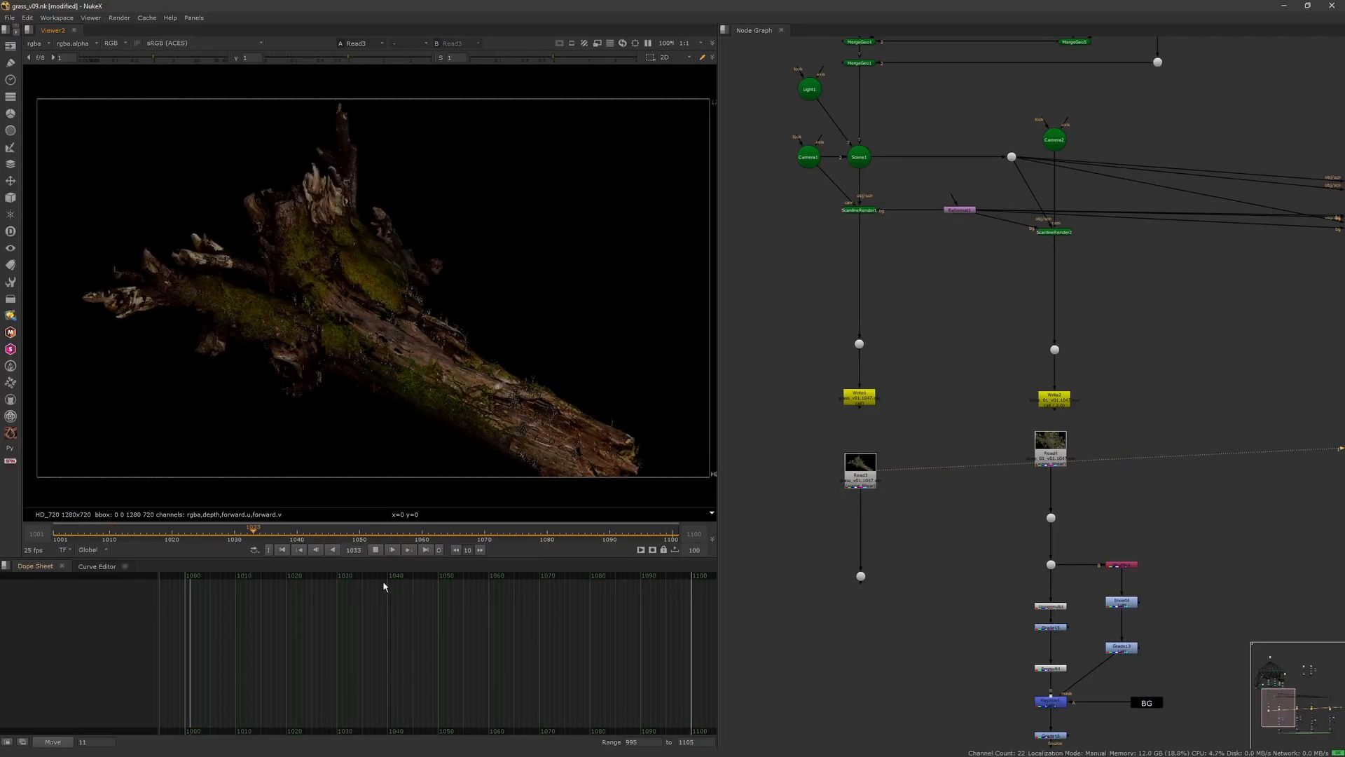
pyautogui.click(376, 550)
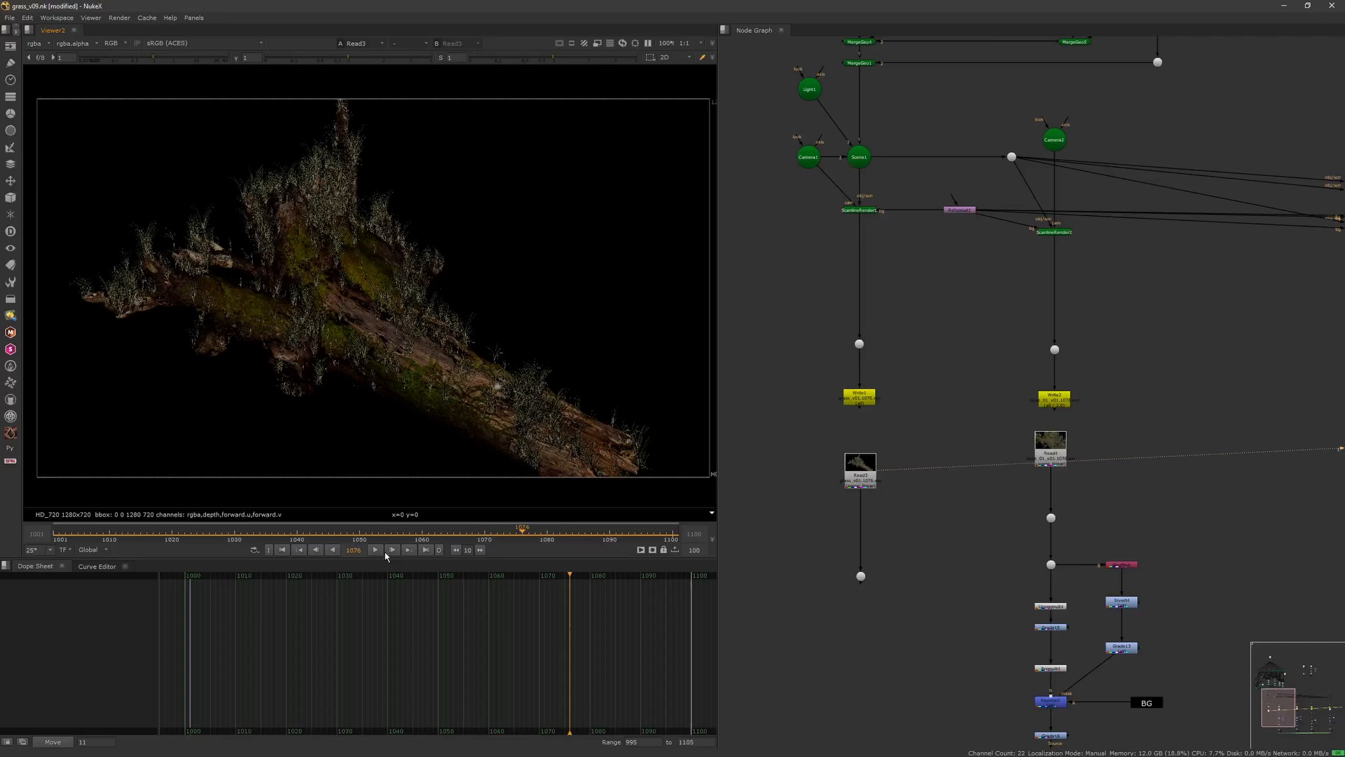
pyautogui.scroll(-2, 480, 395)
pyautogui.scroll(-3, 898, 466)
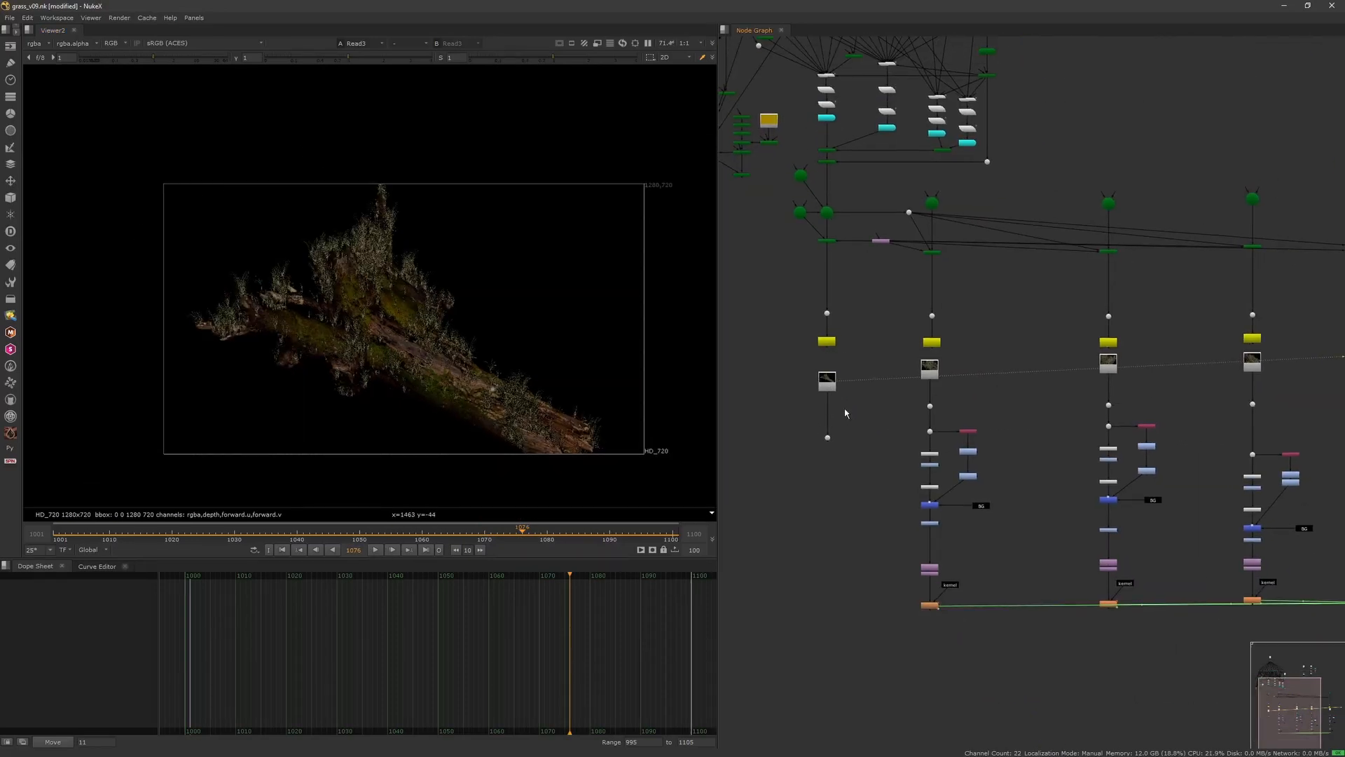
# - Show frame 1065 and check the settings of the ScanlineRender1 node below Scene1
pyautogui.scroll(4, 911, 391)
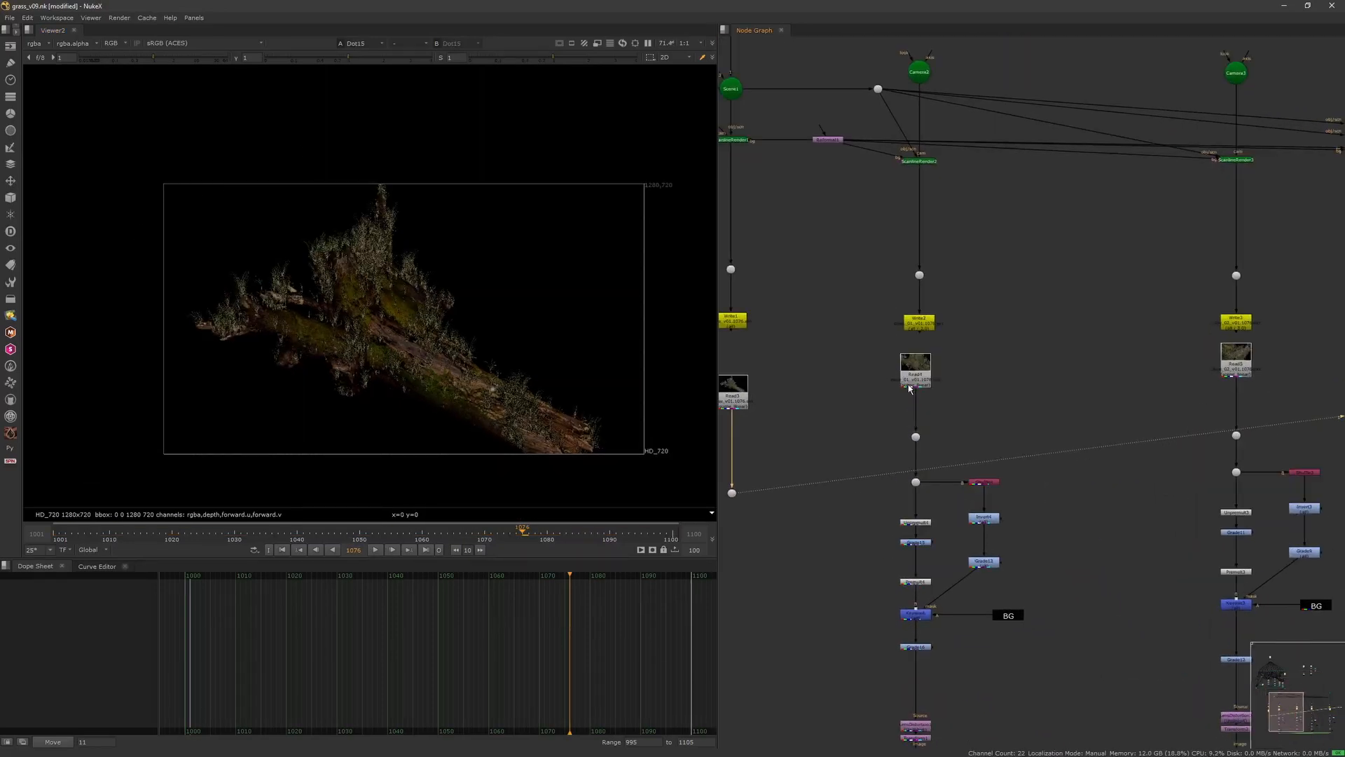
pyautogui.scroll(1, 910, 389)
pyautogui.moveTo(654, 436); pyautogui.dragTo(601, 390, button='middle')
pyautogui.moveTo(801, 356); pyautogui.dragTo(924, 450, button='middle')
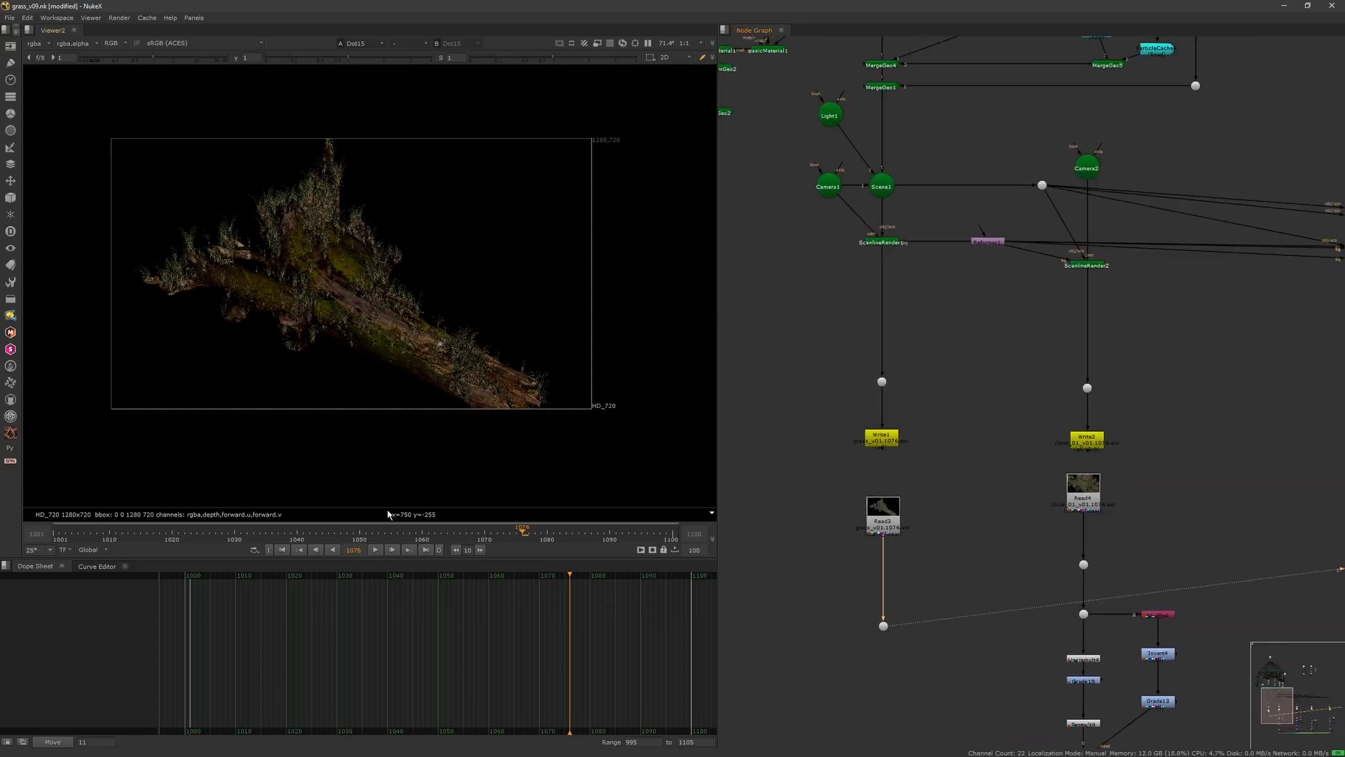
pyautogui.click(454, 538)
pyautogui.click(883, 242)
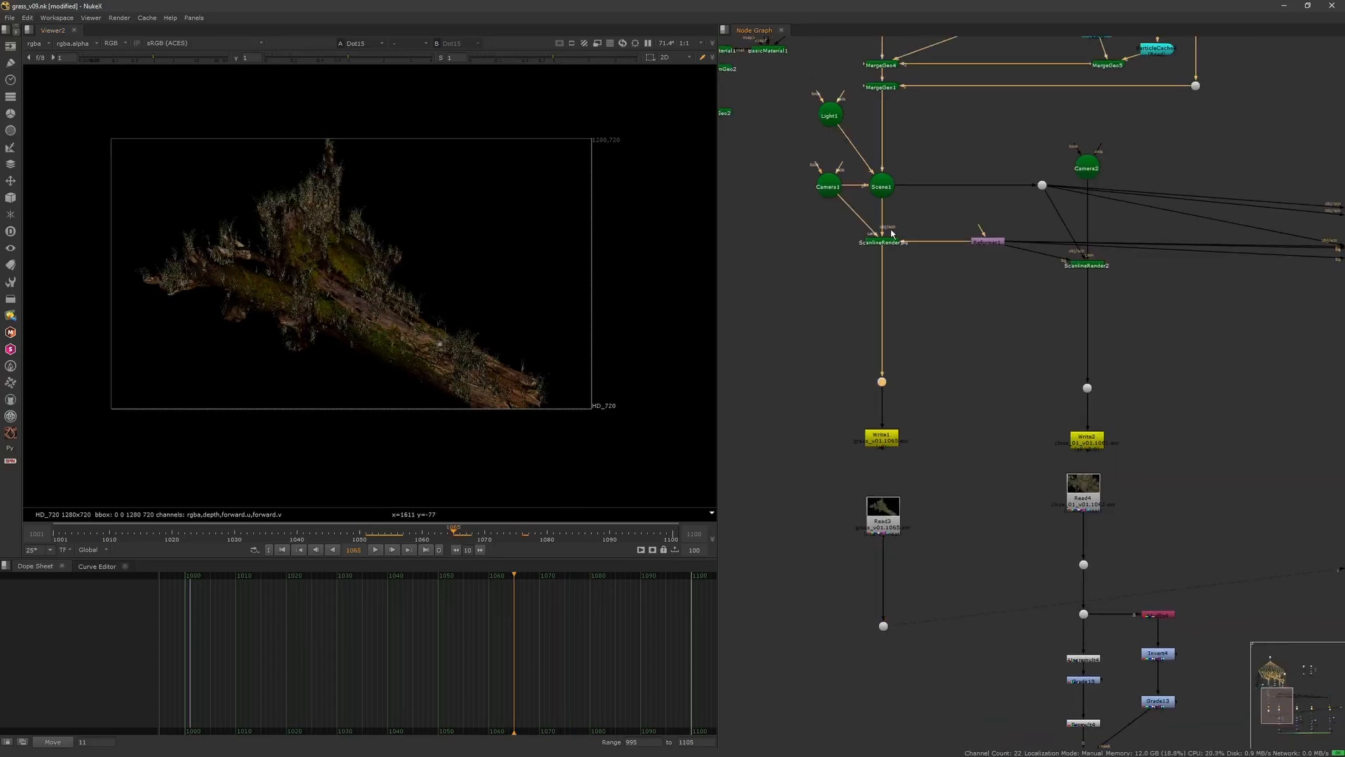
pyautogui.doubleClick(884, 243)
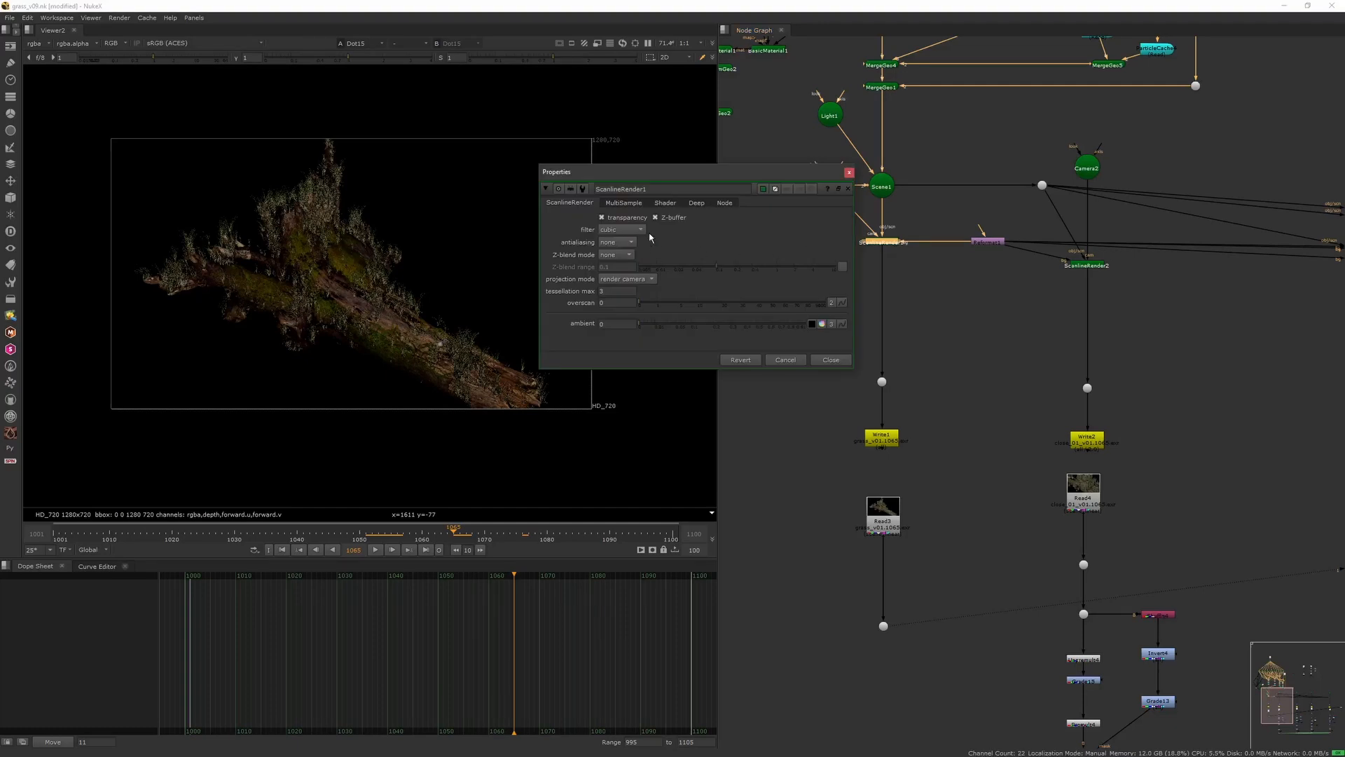
pyautogui.click(849, 173)
pyautogui.moveTo(884, 369); pyautogui.dragTo(764, 231, button='middle')
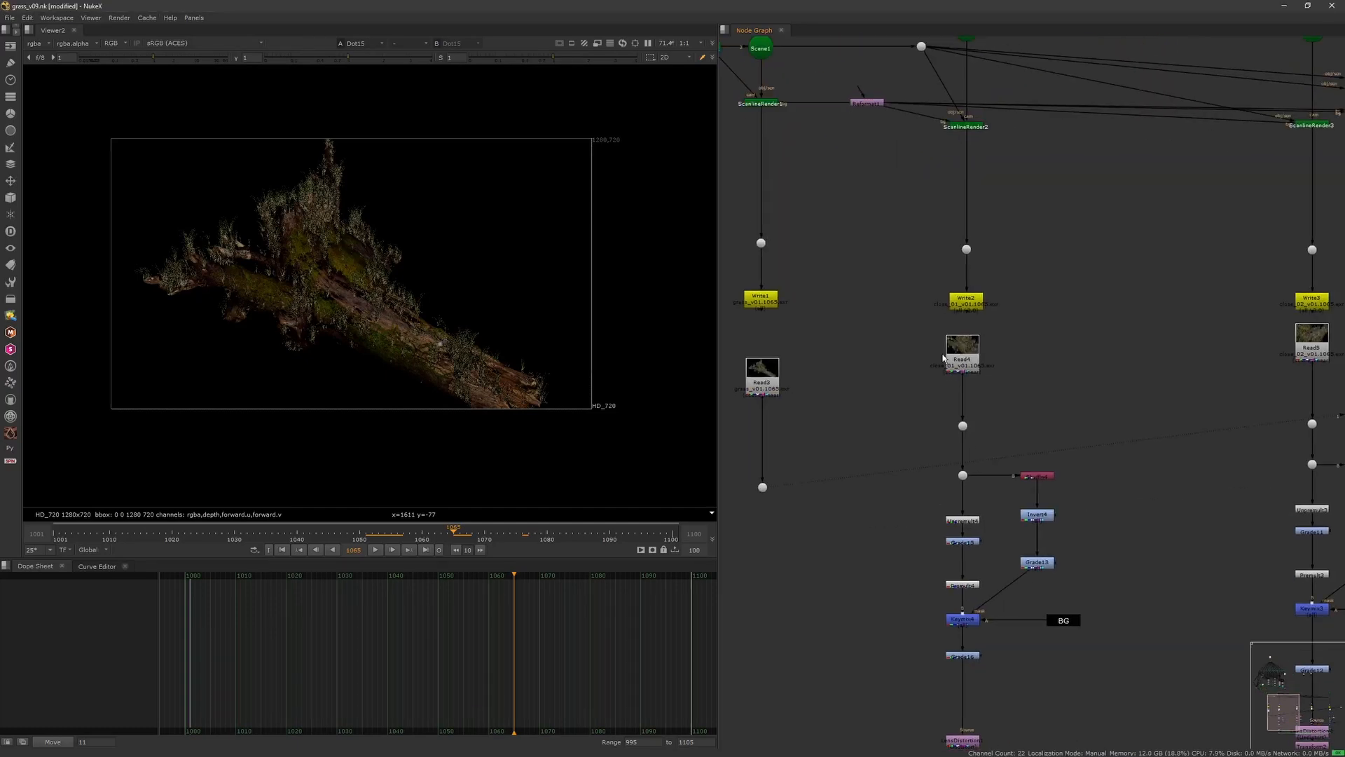
# - Preview the pre-rendered Read4 close-up sequence below the second Write node
pyautogui.click(957, 372)
pyautogui.press('1')
pyautogui.scroll(2, 587, 437)
pyautogui.scroll(-6, 903, 376)
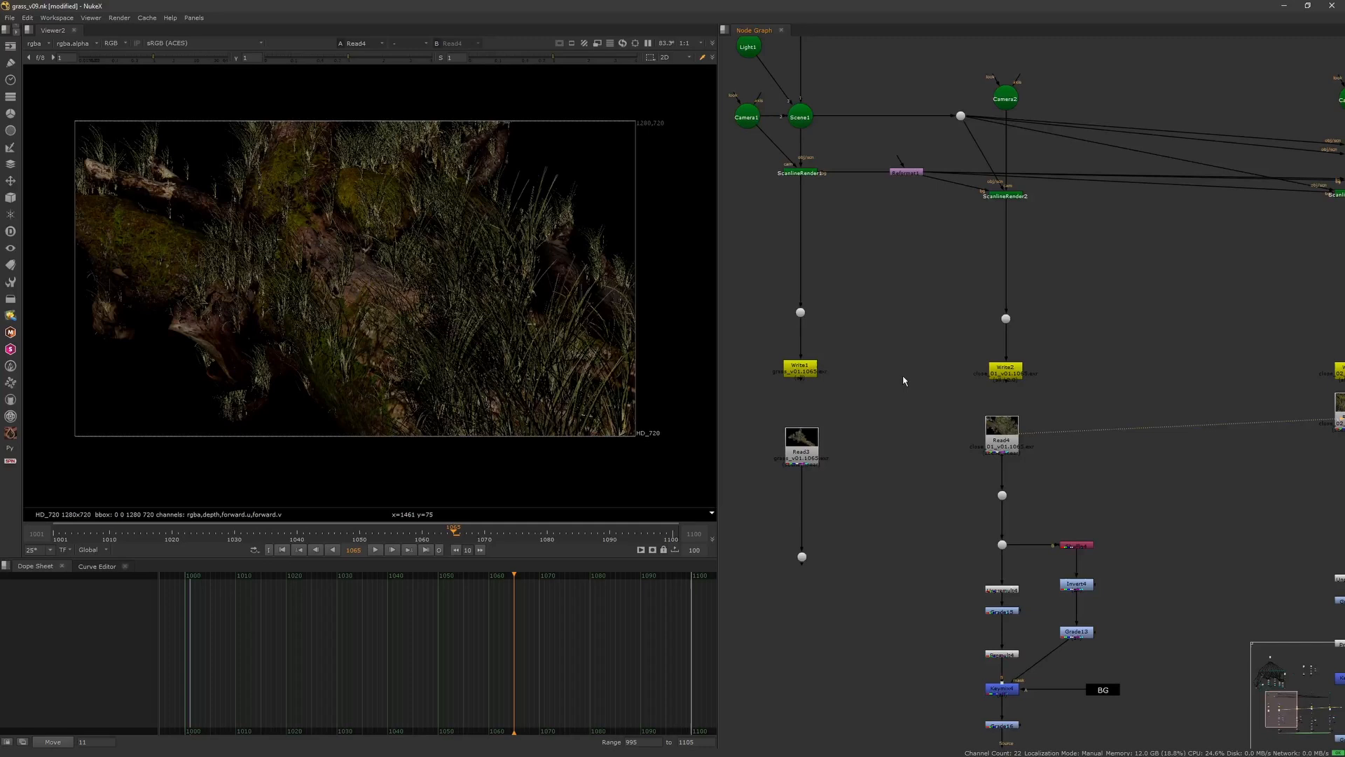
pyautogui.scroll(5, 916, 332)
# - Preview the Scene1 node in 3D and inspect the tree root with its light and first camera
pyautogui.click(905, 324)
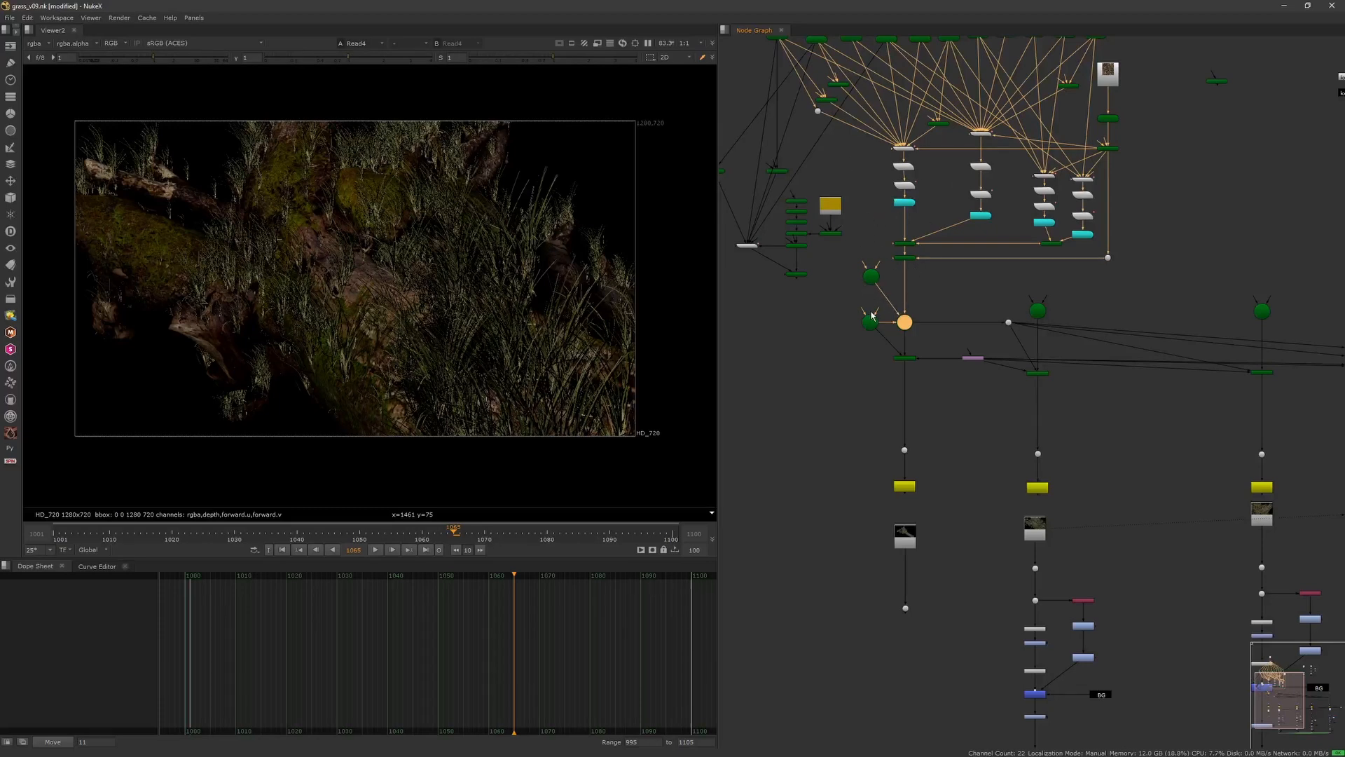
pyautogui.press('1')
pyautogui.click(631, 421)
pyautogui.keyDown('ctrl'); pyautogui.moveTo(561, 391); pyautogui.dragTo(523, 420); pyautogui.keyUp('ctrl')
pyautogui.keyDown('alt'); pyautogui.moveTo(523, 421); pyautogui.dragTo(409, 443, button='middle'); pyautogui.keyUp('alt')
pyautogui.keyDown('ctrl'); pyautogui.moveTo(409, 443); pyautogui.dragTo(550, 433); pyautogui.keyUp('ctrl')
pyautogui.moveTo(1007, 317)
pyautogui.mouseDown(button='middle')
pyautogui.moveTo(960, 303)
pyautogui.moveTo(1014, 302)
pyautogui.mouseUp(button='middle')
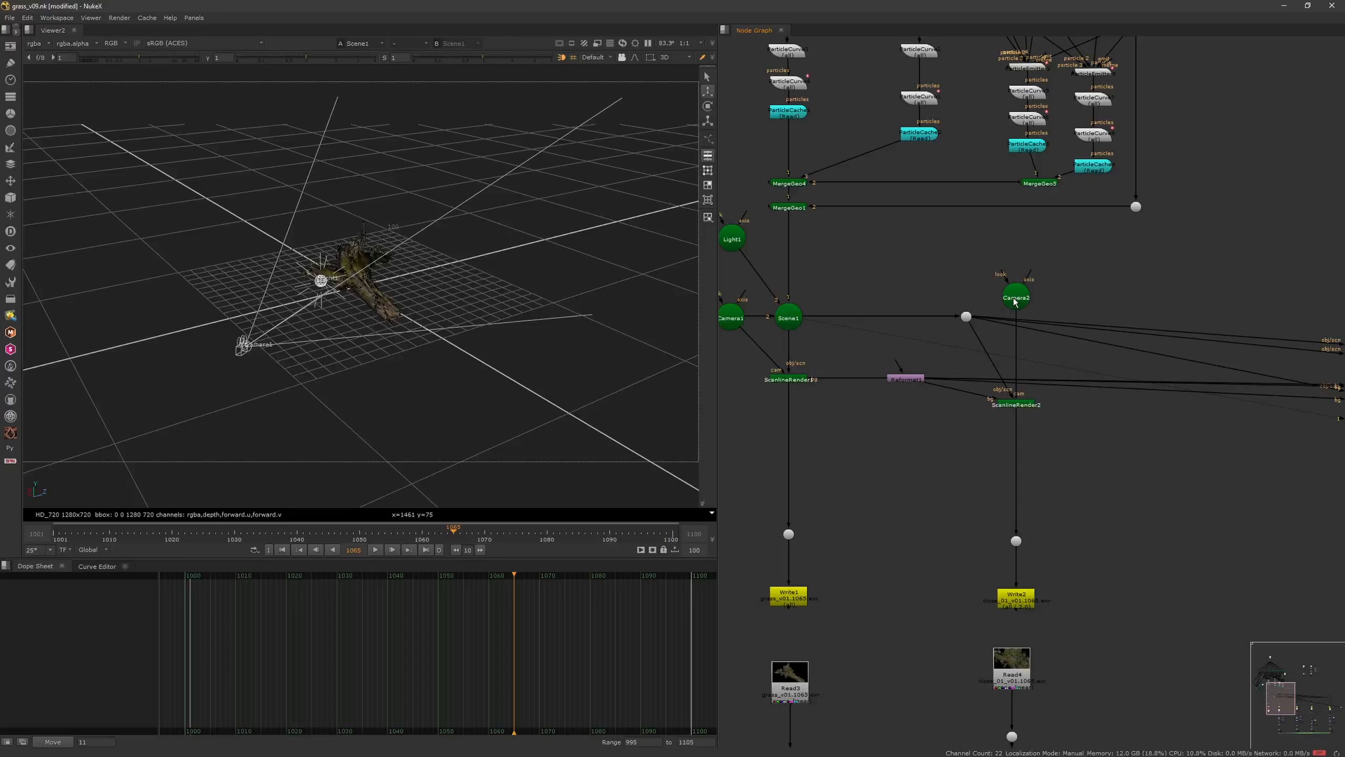
# - Open Camera2's properties, connect the camera to Scene1, and space Camera1 and Camera2 farther from the scene node
pyautogui.doubleClick(1015, 300)
pyautogui.keyDown('ctrl'); pyautogui.moveTo(413, 393); pyautogui.dragTo(381, 397); pyautogui.keyUp('ctrl')
pyautogui.click(986, 193)
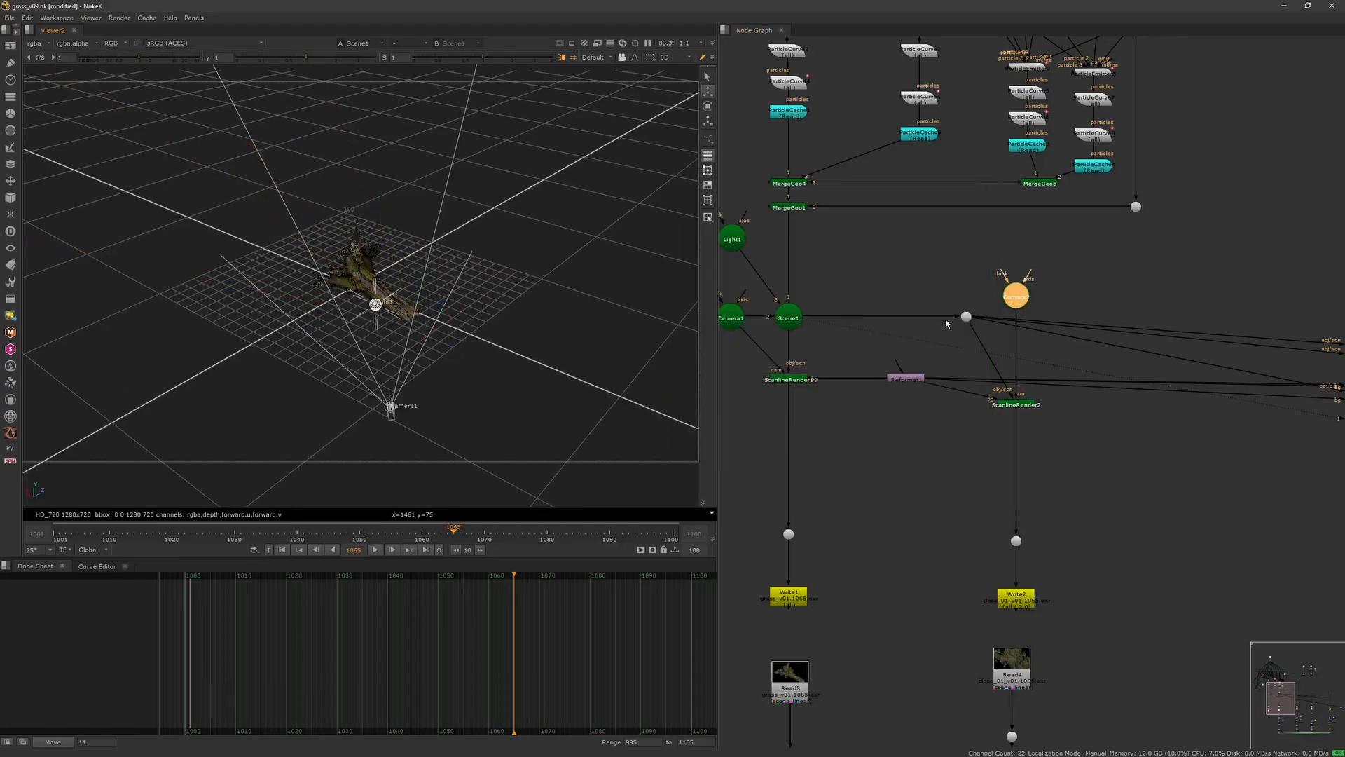
pyautogui.doubleClick(1014, 299)
pyautogui.moveTo(967, 191); pyautogui.dragTo(1045, 444)
pyautogui.moveTo(760, 312); pyautogui.dragTo(856, 309, button='middle')
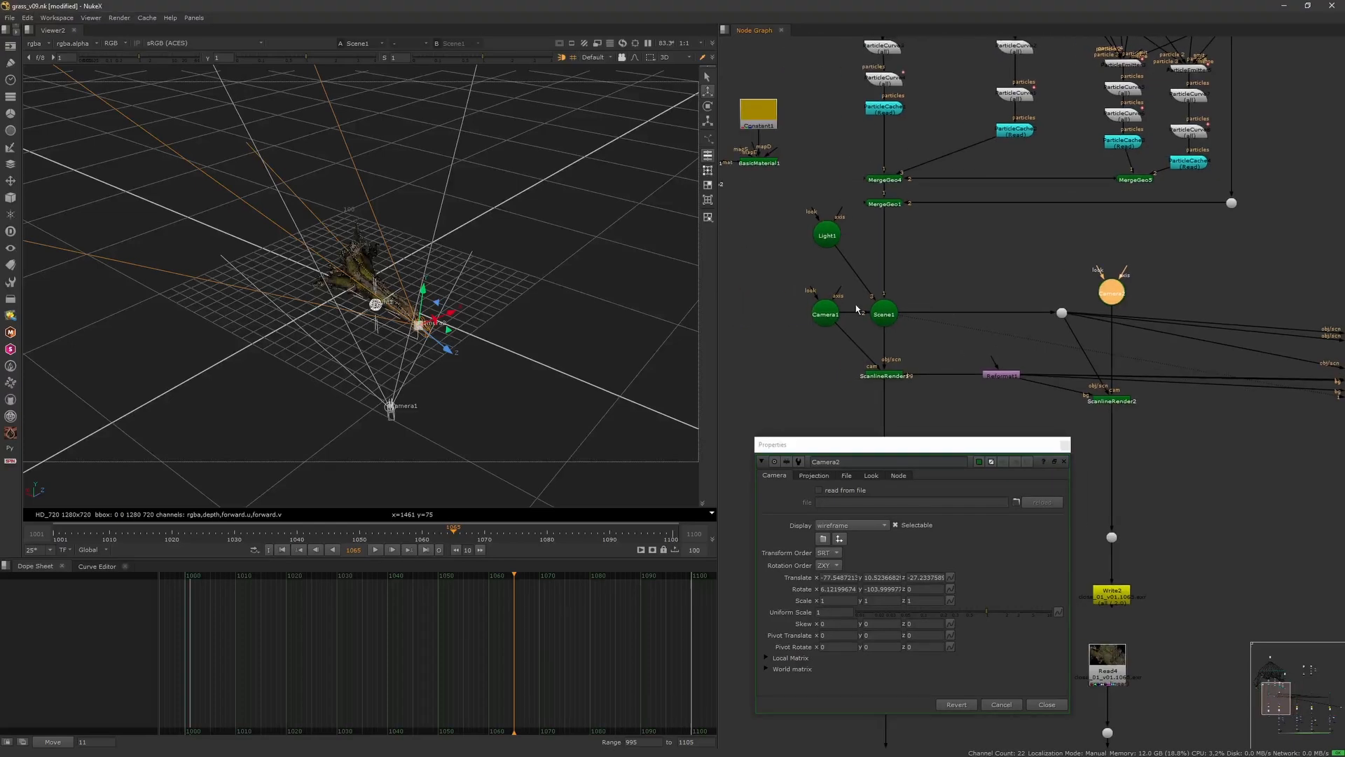
pyautogui.moveTo(1106, 290); pyautogui.dragTo(1106, 247)
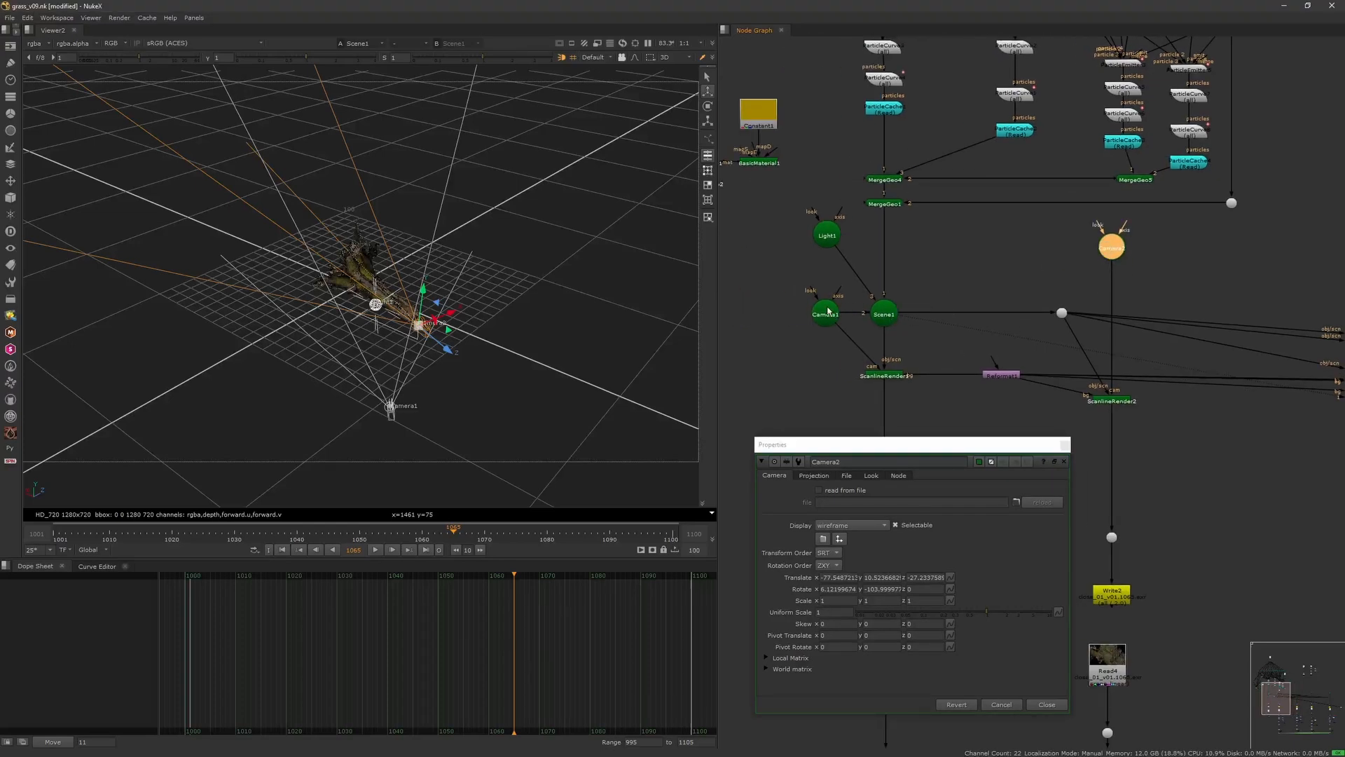
pyautogui.moveTo(827, 308); pyautogui.dragTo(811, 291)
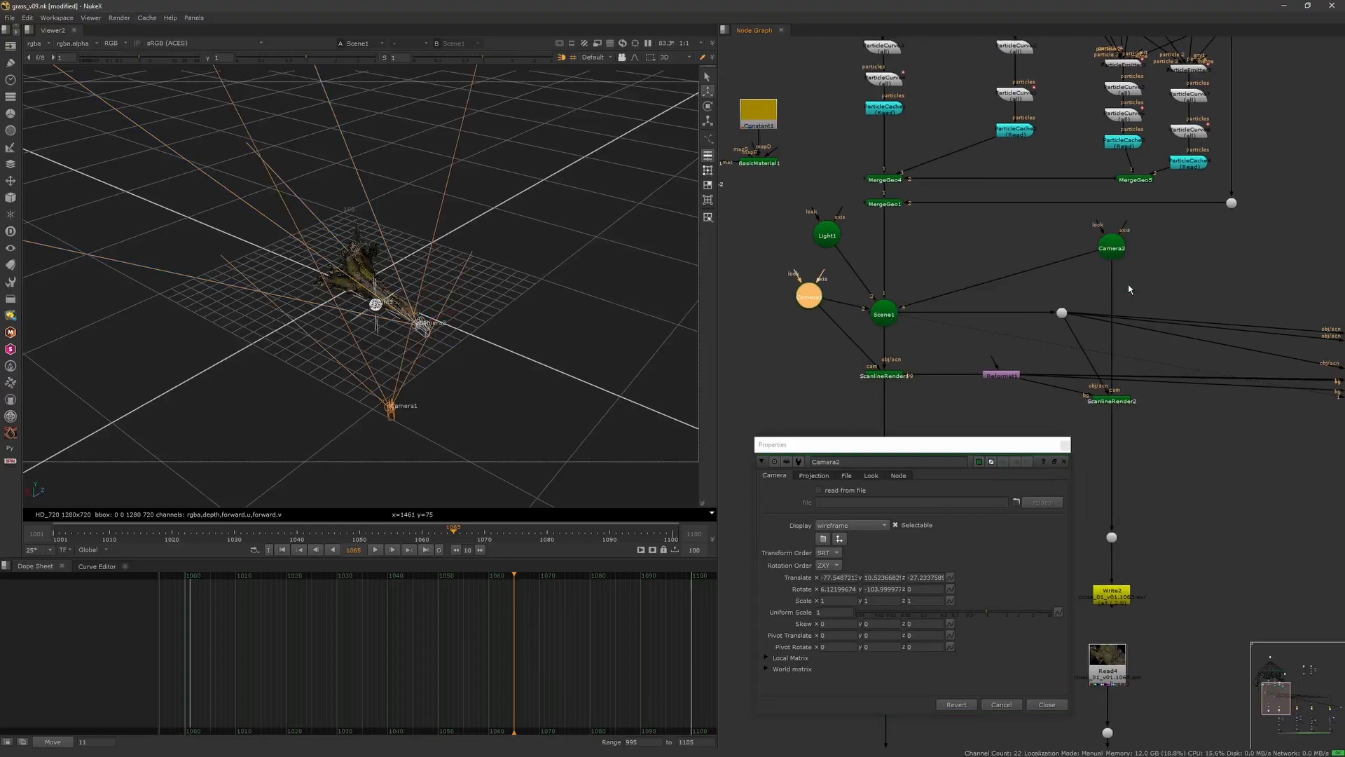
# - Raise Camera3 in the node graph, open its properties, and connect it to Scene1
pyautogui.scroll(-4, 1149, 294)
pyautogui.moveTo(1190, 272); pyautogui.dragTo(1189, 245)
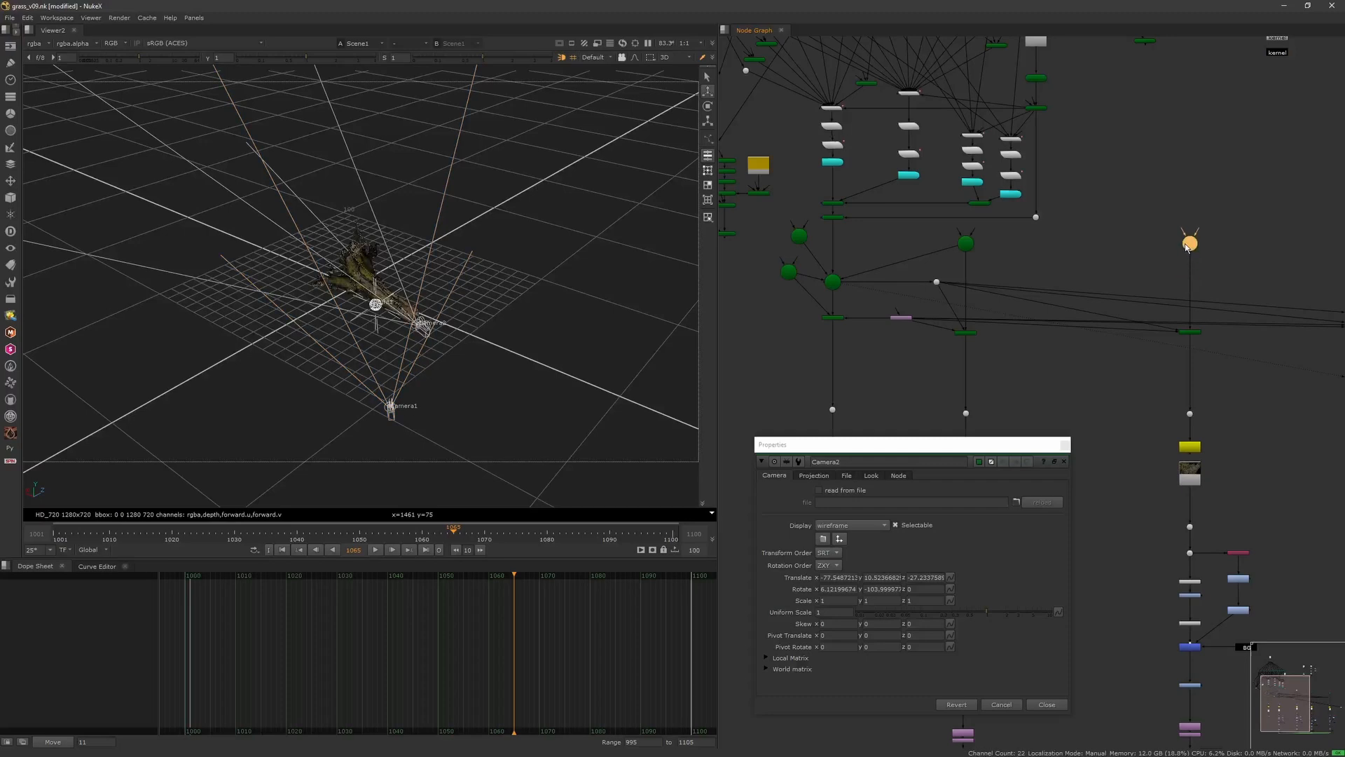
pyautogui.doubleClick(1190, 243)
pyautogui.moveTo(1060, 145); pyautogui.dragTo(938, 480)
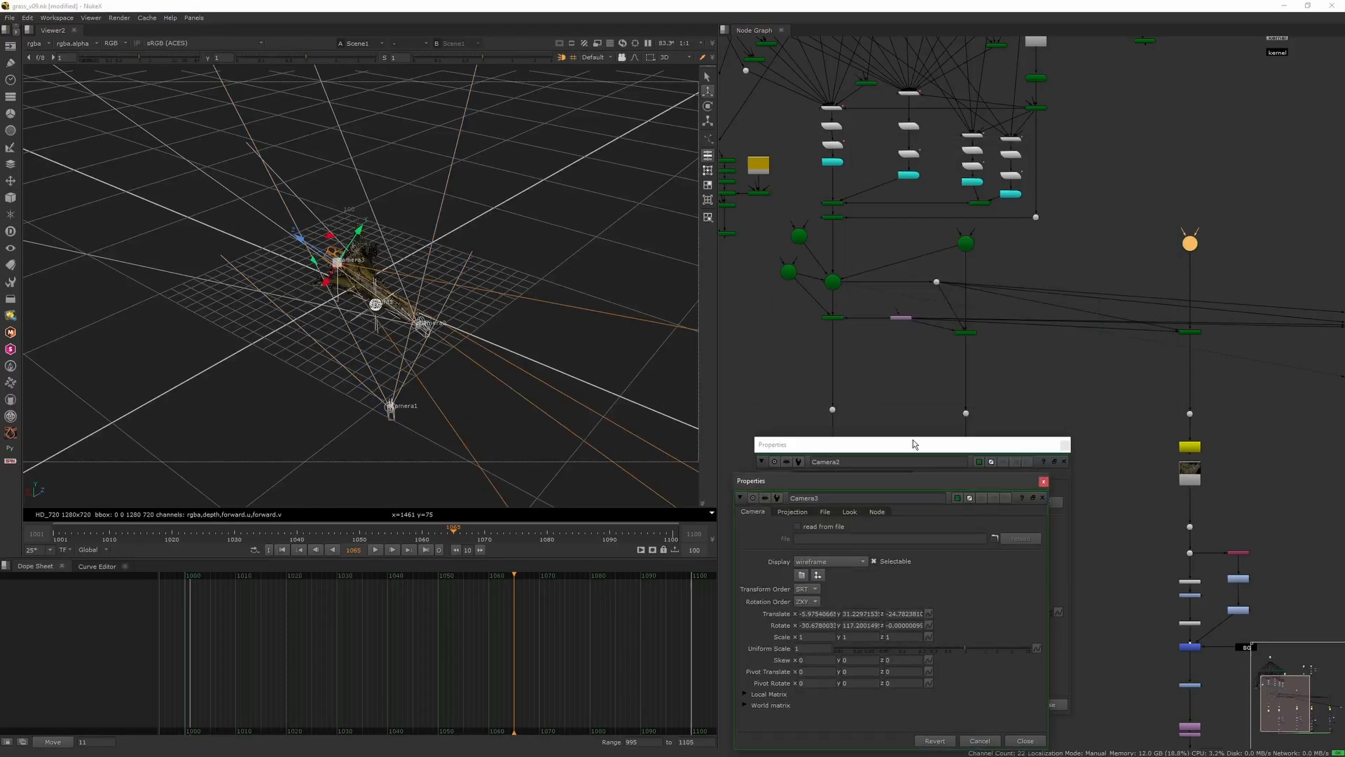
pyautogui.moveTo(823, 285); pyautogui.dragTo(1191, 246)
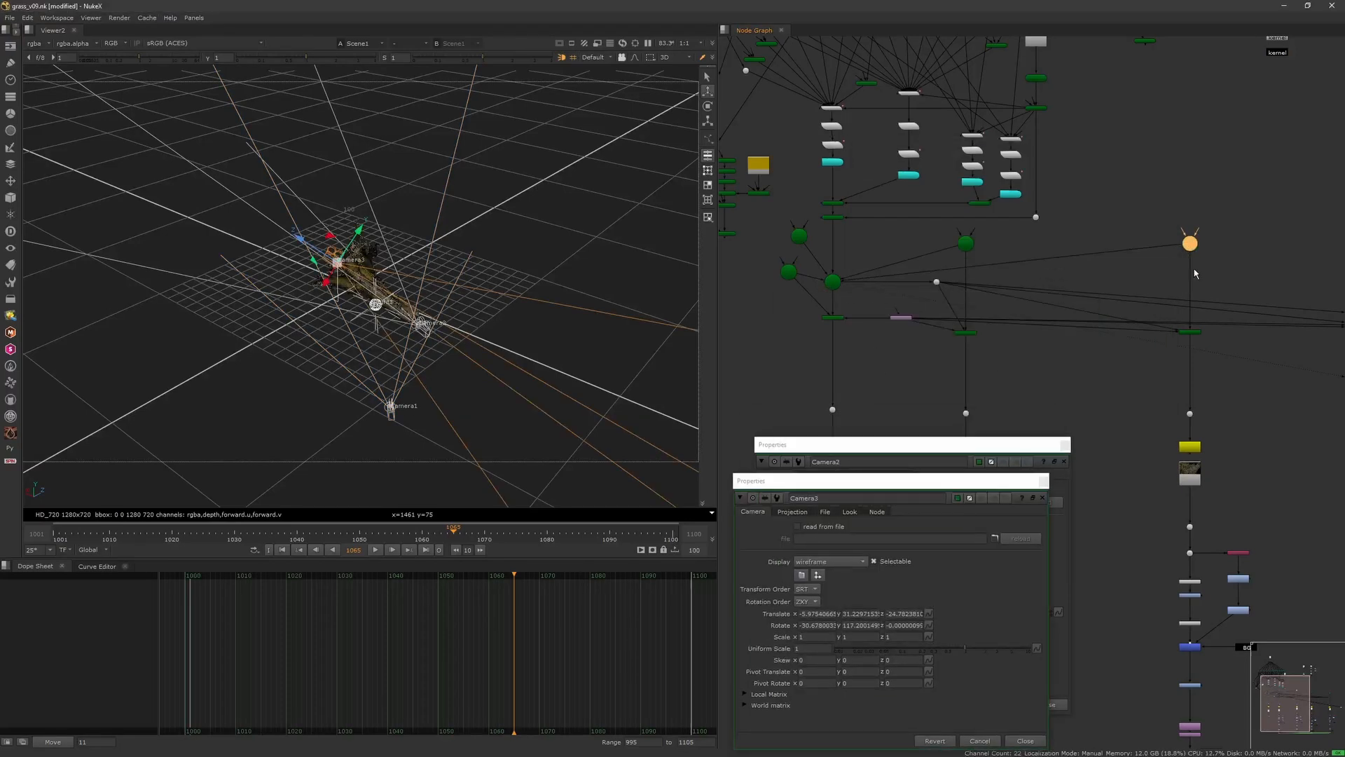
pyautogui.moveTo(1254, 307); pyautogui.dragTo(987, 275, button='middle')
# - Raise Camera4 in the node graph, open its properties, and connect it to Scene1
pyautogui.moveTo(1103, 234); pyautogui.dragTo(1102, 204)
pyautogui.doubleClick(1104, 204)
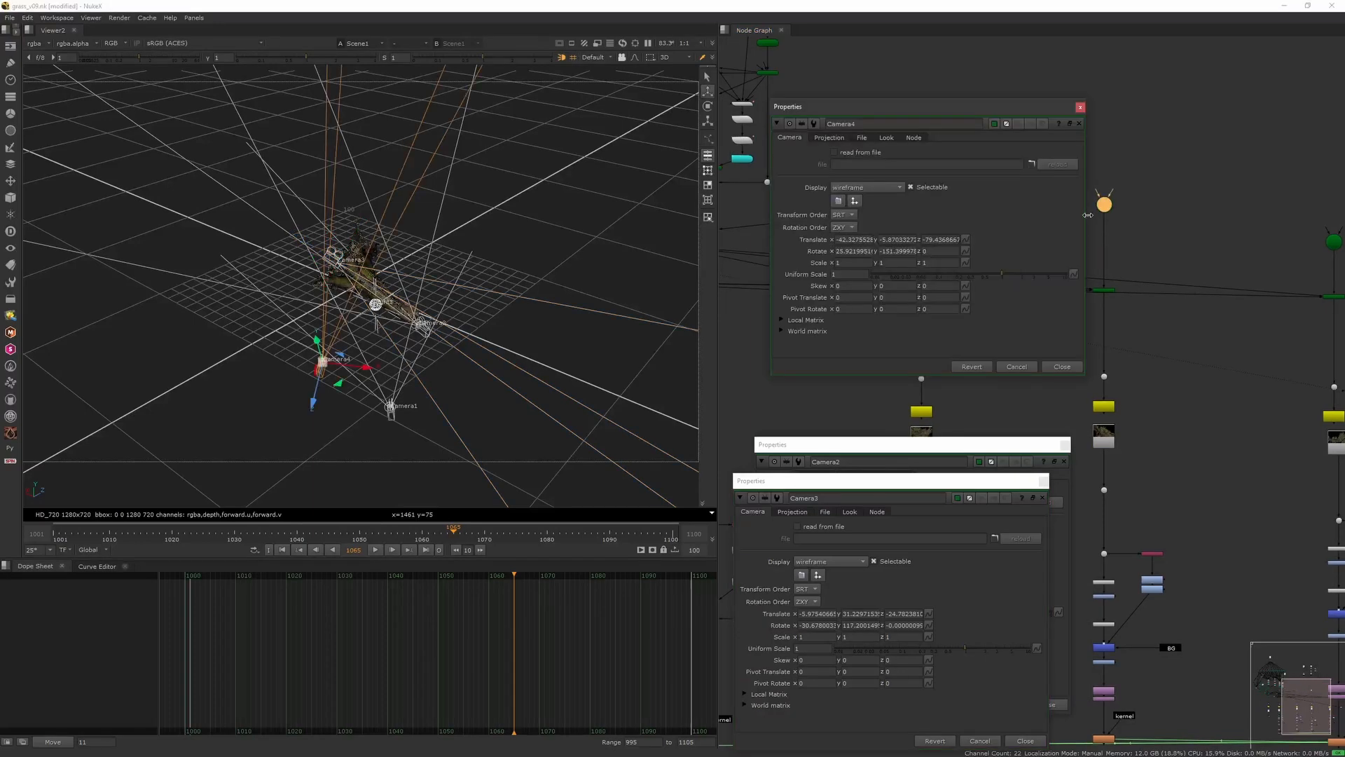
pyautogui.moveTo(1044, 107); pyautogui.dragTo(1082, 421)
pyautogui.moveTo(886, 285); pyautogui.dragTo(994, 297, button='middle')
pyautogui.scroll(-4, 987, 302)
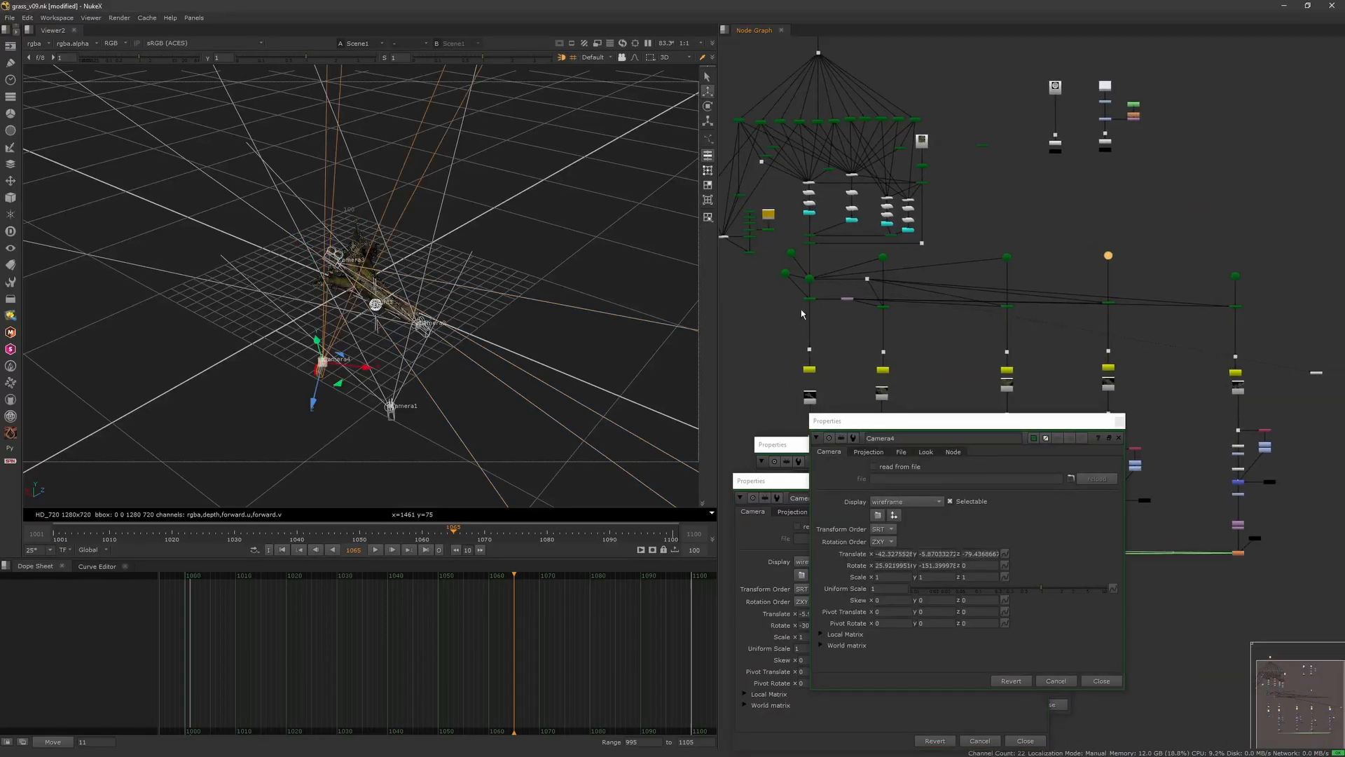
pyautogui.scroll(2, 801, 308)
pyautogui.scroll(1, 805, 283)
pyautogui.click(802, 277)
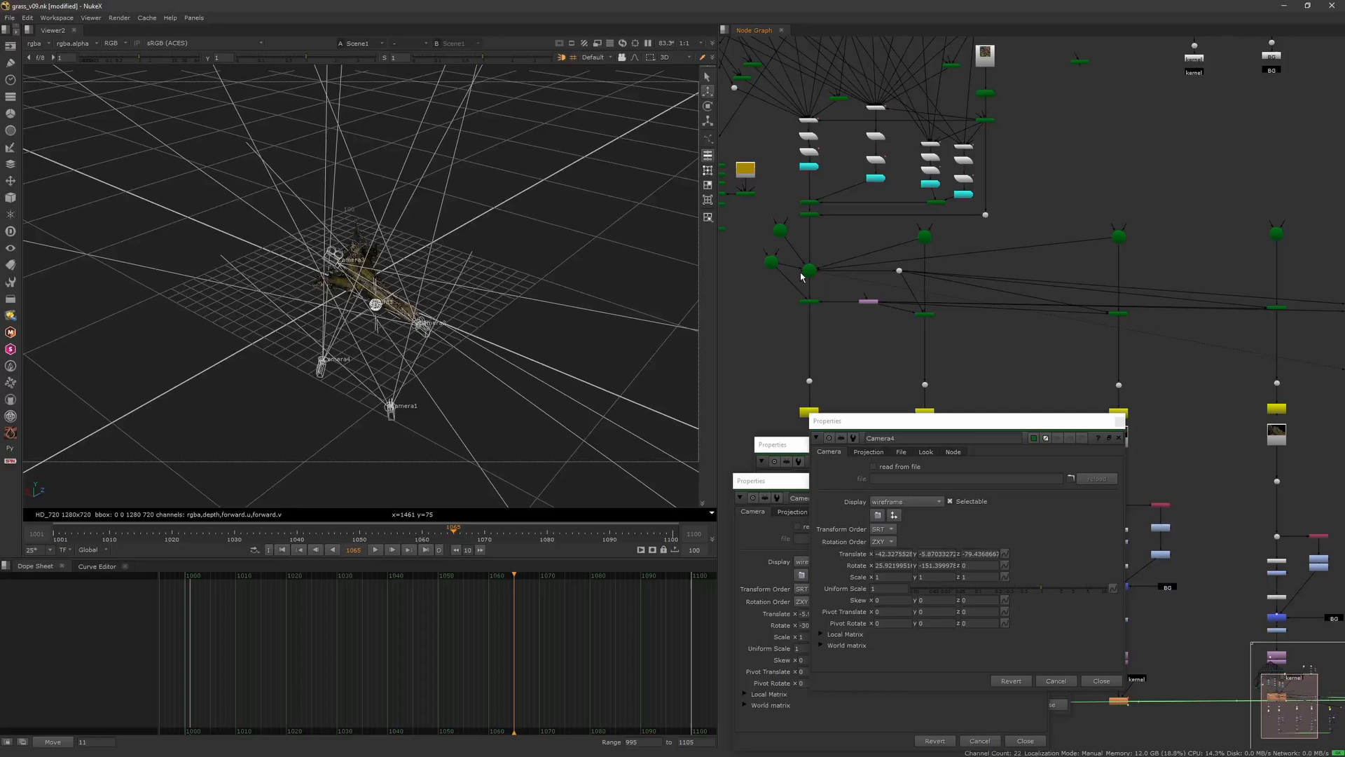
pyautogui.scroll(-4, 906, 210)
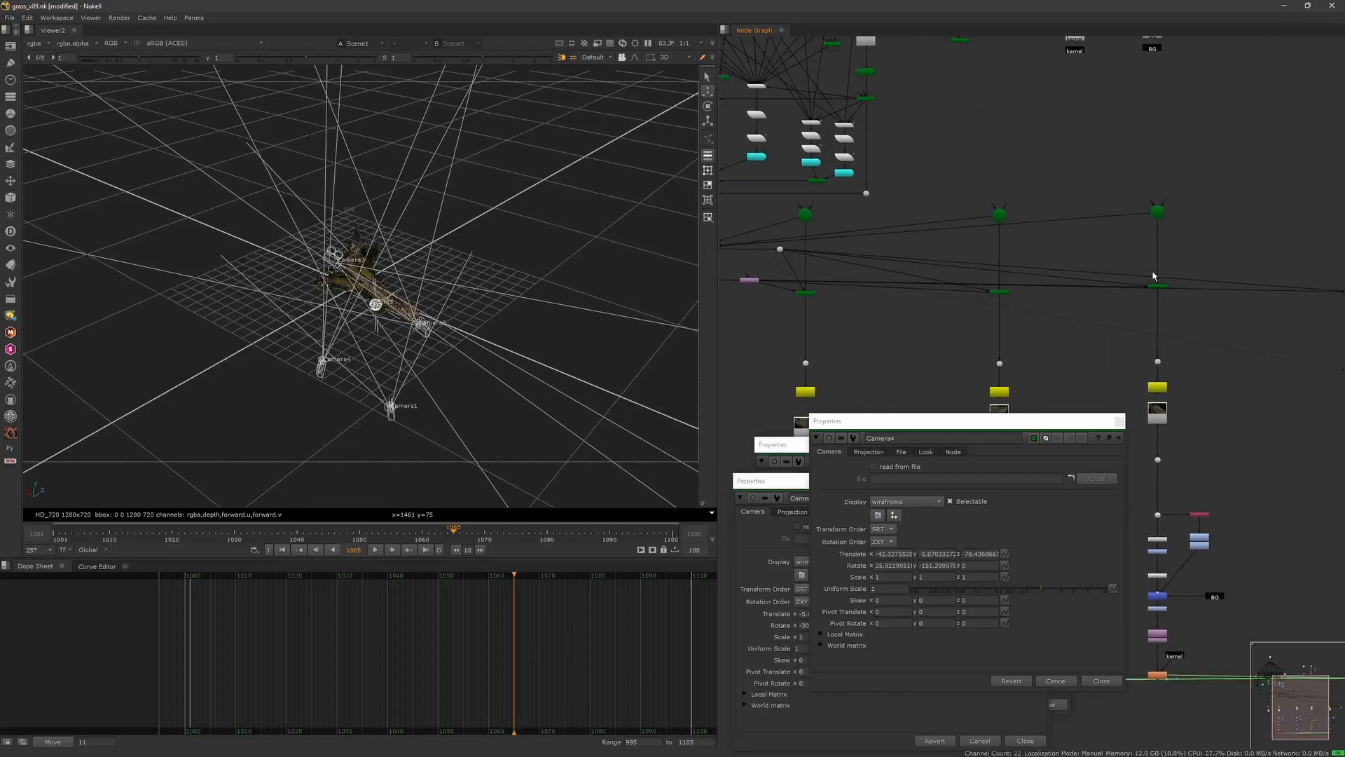
# - Open the properties of the fifth camera, widen the node graph, and connect that camera to Scene1
pyautogui.moveTo(1259, 245); pyautogui.dragTo(1259, 224)
pyautogui.doubleClick(1259, 224)
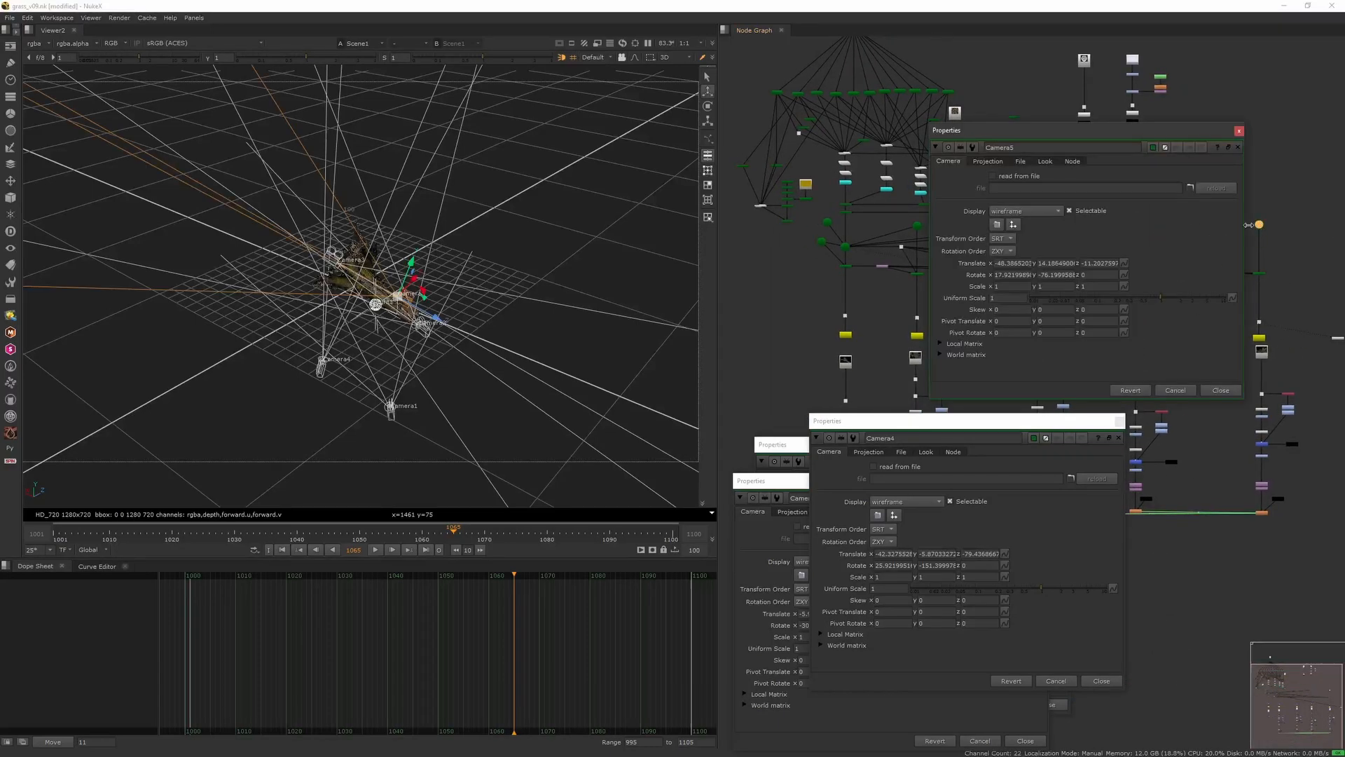
pyautogui.moveTo(1064, 131); pyautogui.dragTo(969, 439)
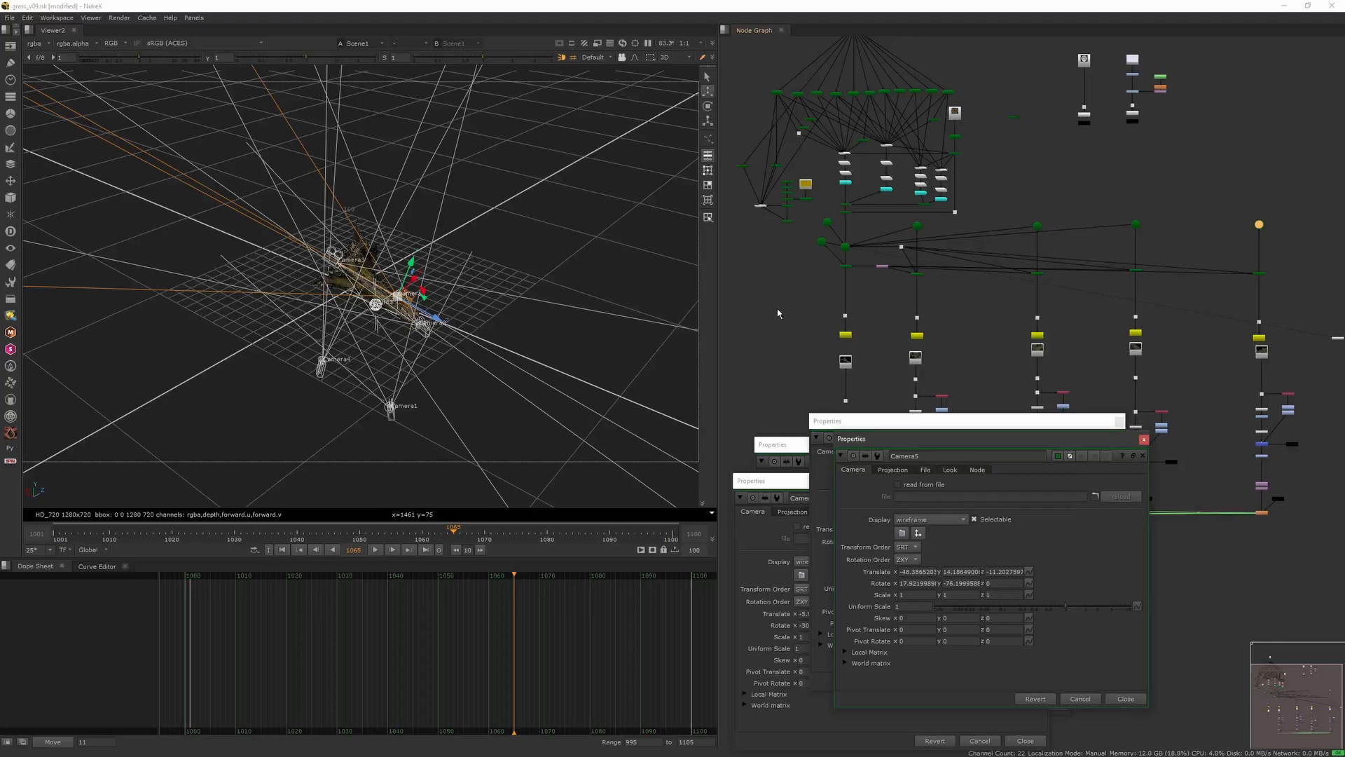
pyautogui.moveTo(720, 339); pyautogui.dragTo(636, 339)
pyautogui.scroll(2, 771, 306)
pyautogui.moveTo(772, 307); pyautogui.dragTo(711, 327, button='middle')
pyautogui.scroll(-1, 721, 322)
pyautogui.scroll(1, 734, 327)
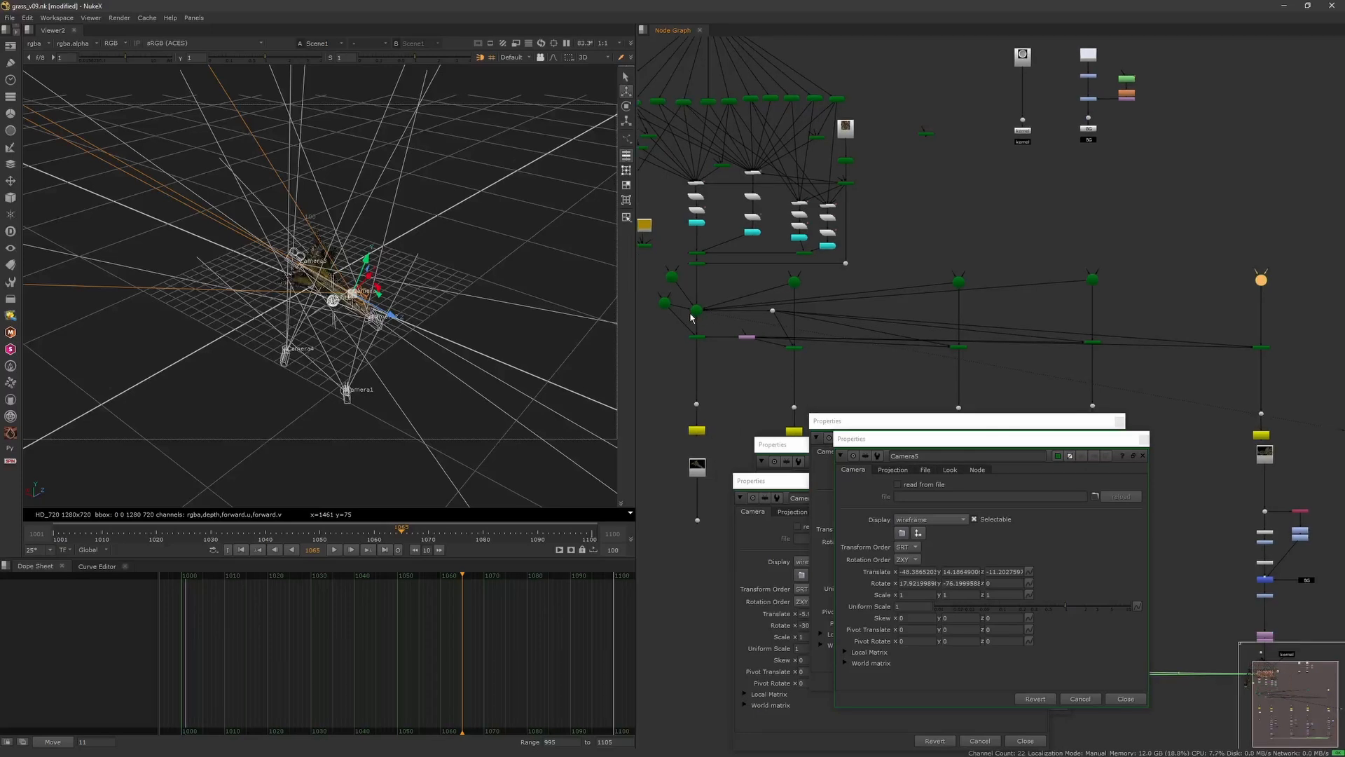
pyautogui.moveTo(689, 313); pyautogui.dragTo(1260, 281)
# - Close the four camera property windows and inspect the camera placements around the tree root from other angles
pyautogui.click(1144, 440)
pyautogui.click(1118, 421)
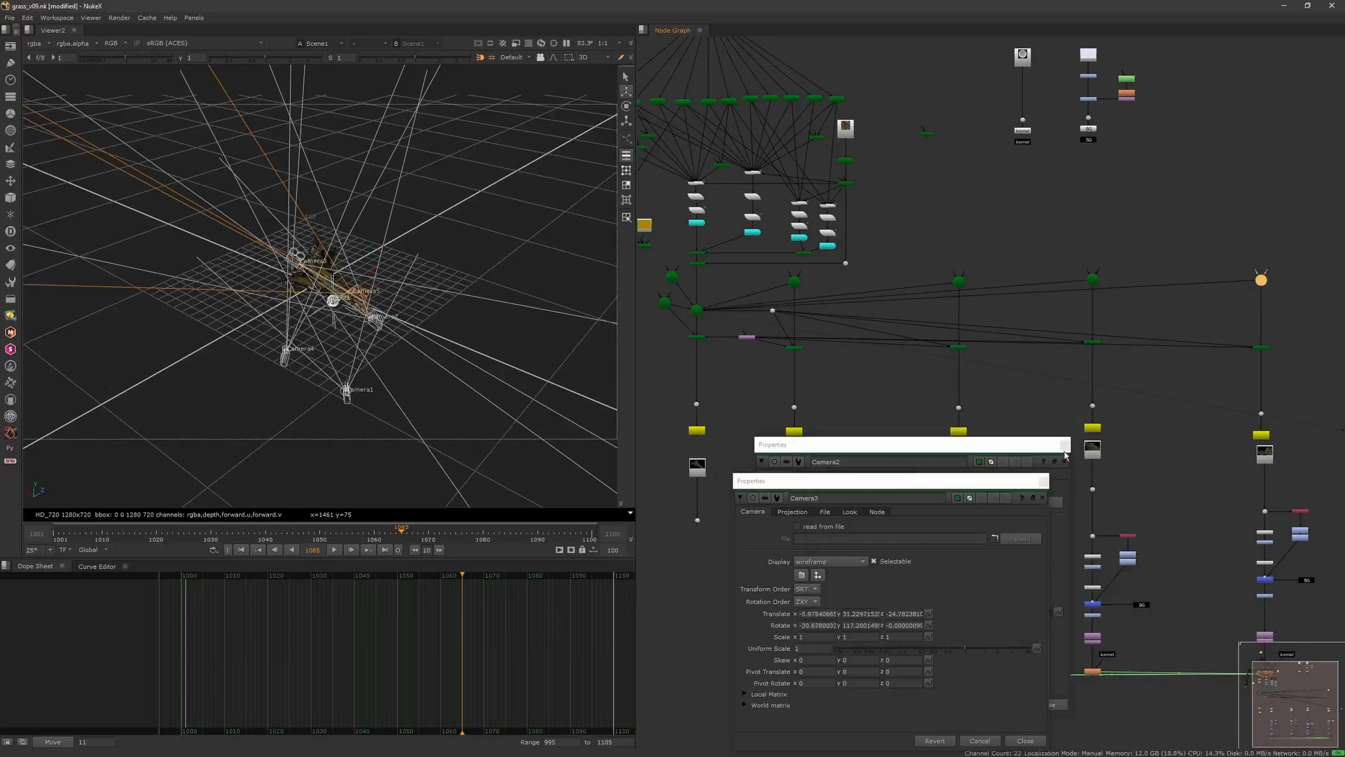
pyautogui.click(1064, 445)
pyautogui.click(1046, 479)
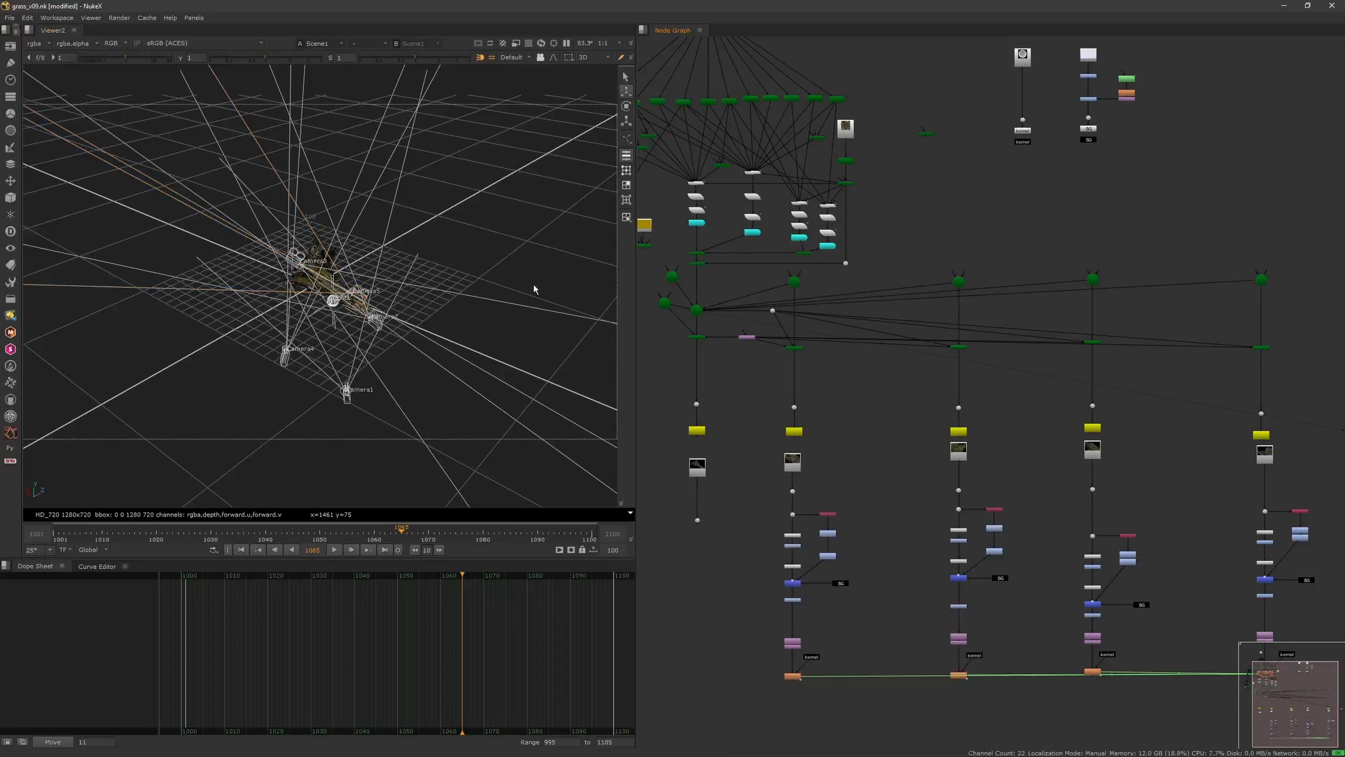
pyautogui.keyDown('ctrl'); pyautogui.moveTo(384, 316); pyautogui.dragTo(429, 346); pyautogui.keyUp('ctrl')
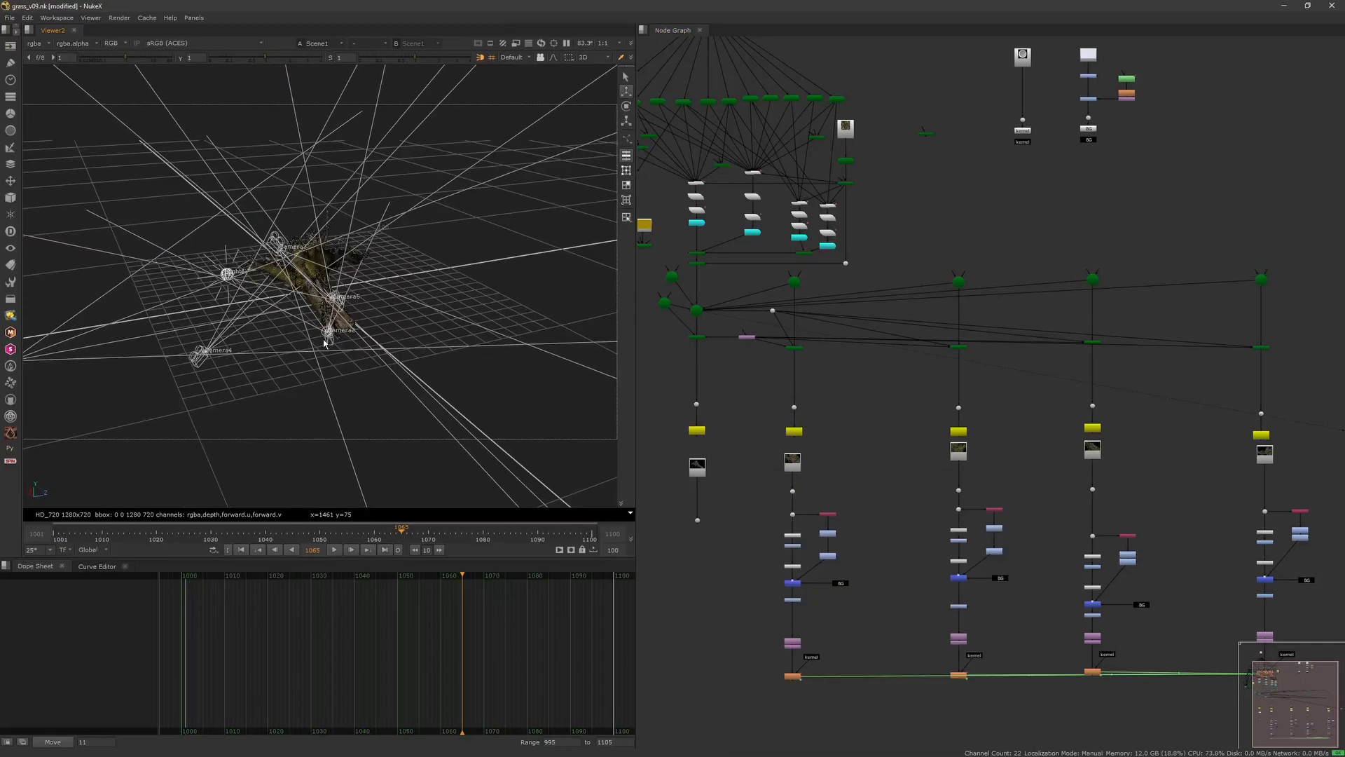
pyautogui.keyDown('ctrl'); pyautogui.moveTo(324, 343); pyautogui.dragTo(366, 370); pyautogui.keyUp('ctrl')
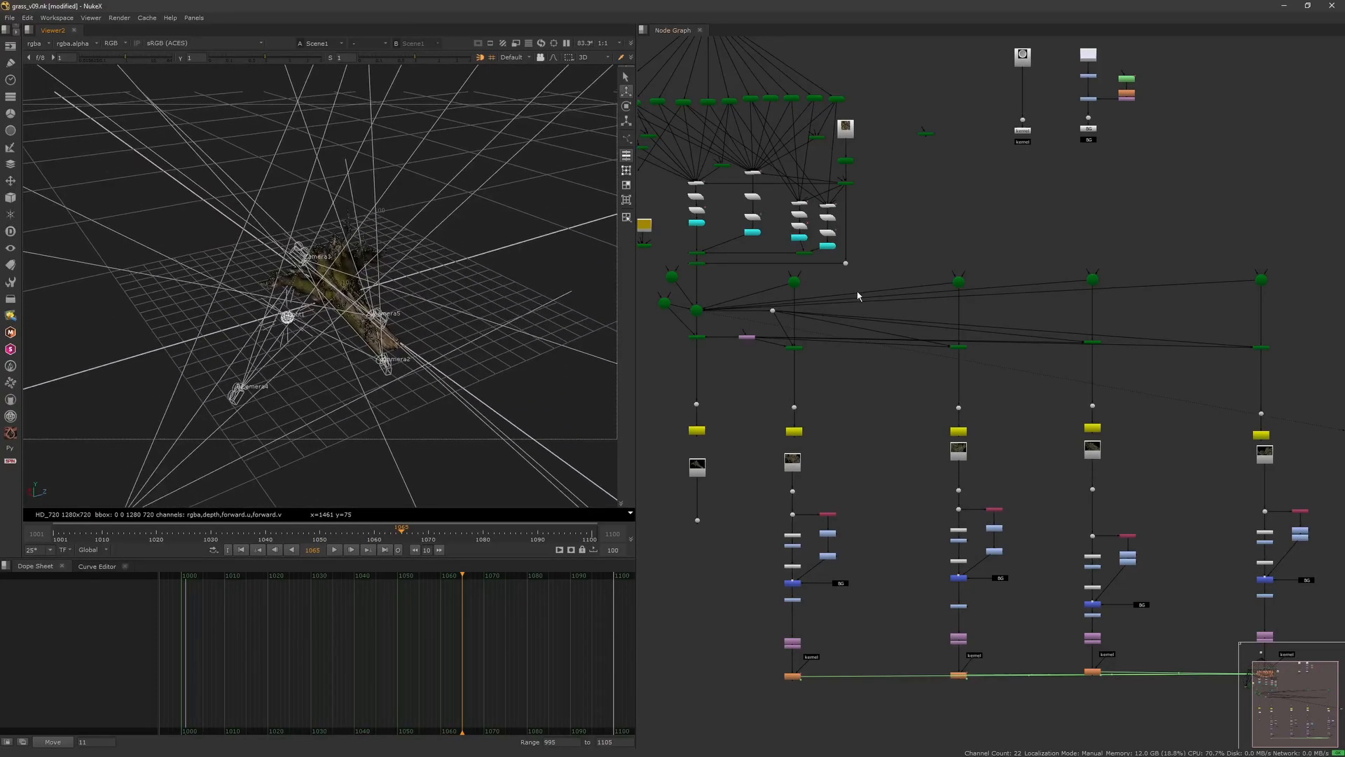
# - Line up Camera1 level with the Scene1 node in the node graph
pyautogui.moveTo(858, 295); pyautogui.dragTo(896, 344, button='middle')
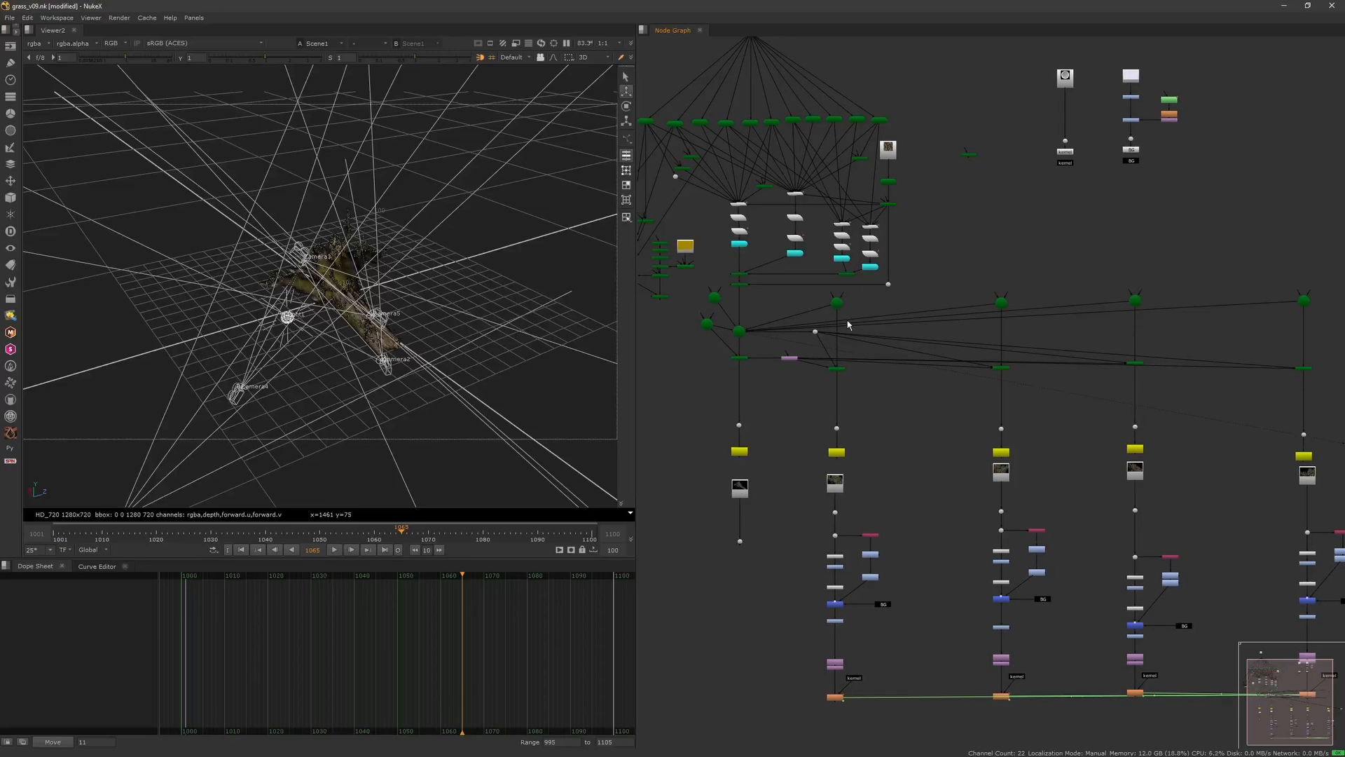
pyautogui.moveTo(862, 284); pyautogui.dragTo(922, 384, button='middle')
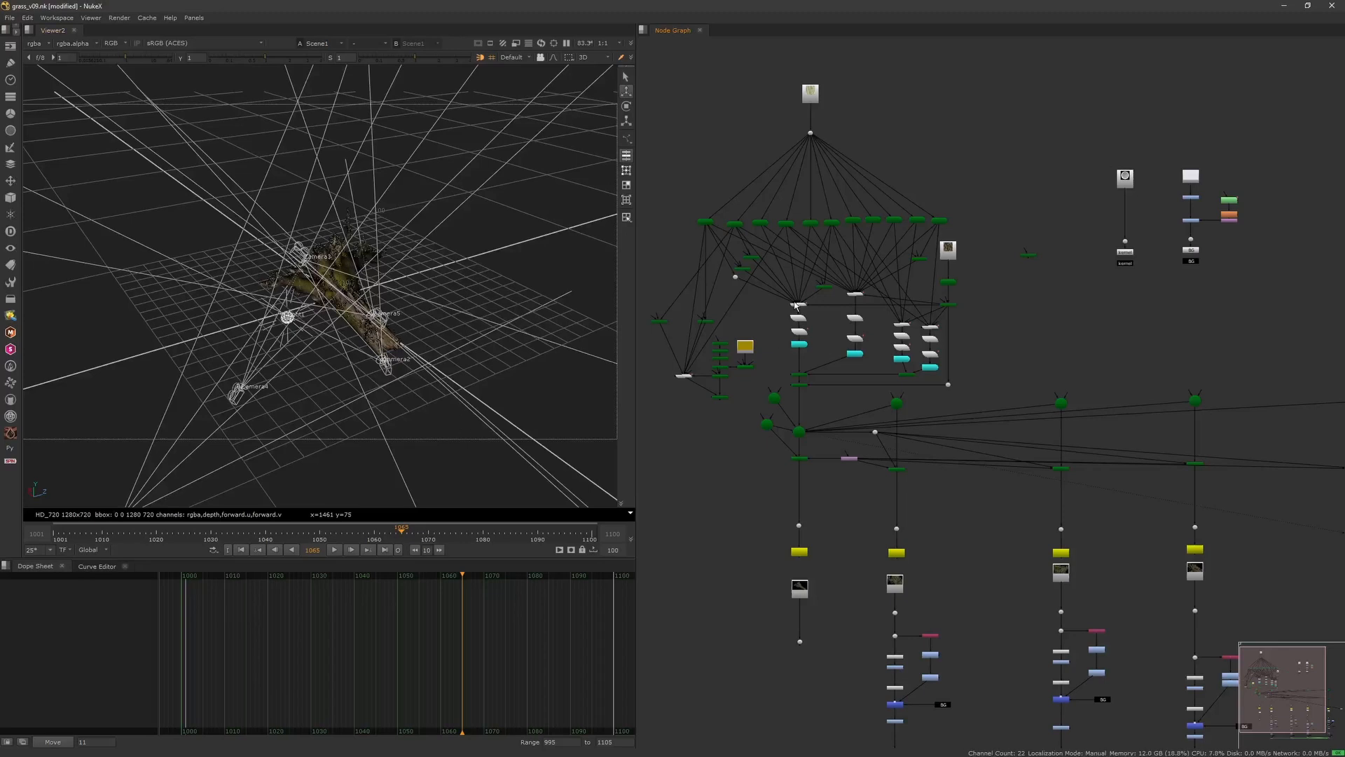
pyautogui.moveTo(797, 393); pyautogui.dragTo(811, 285, button='middle')
pyautogui.scroll(3, 811, 290)
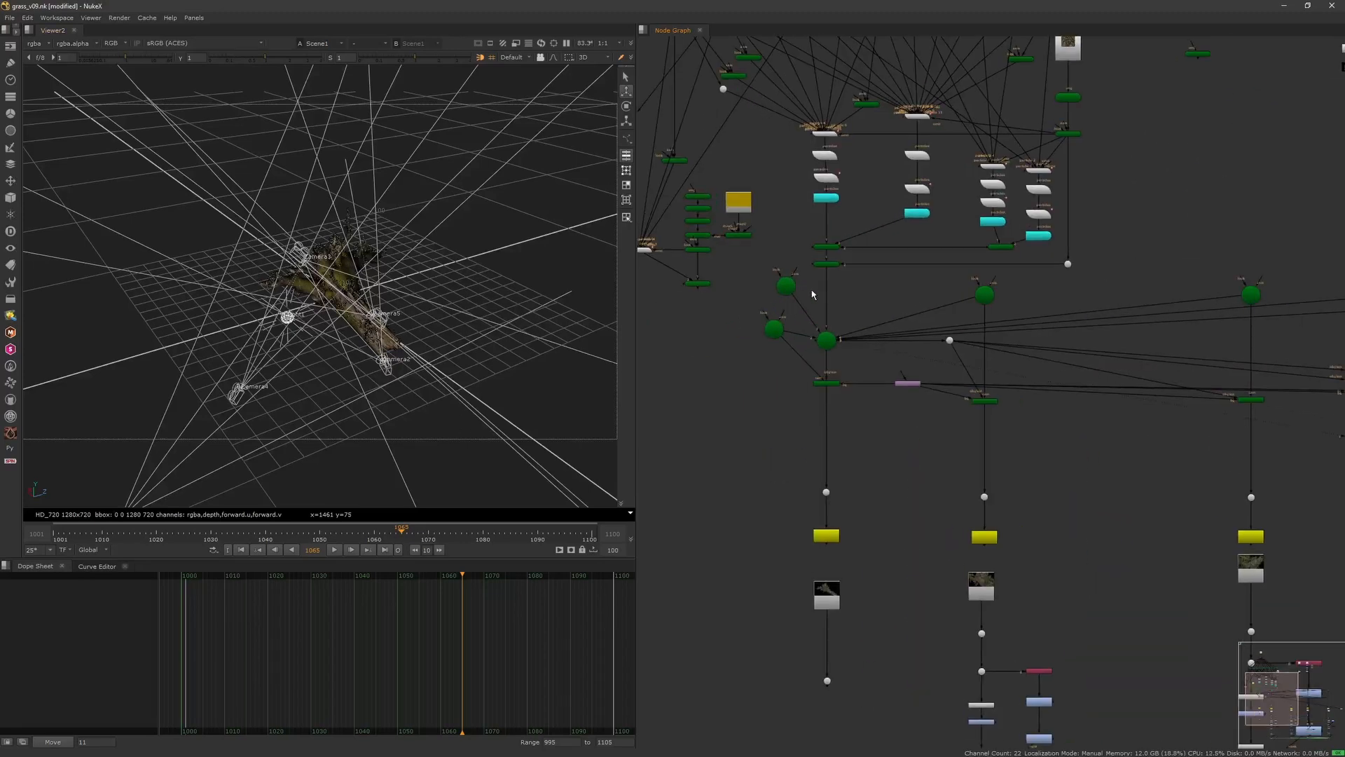
pyautogui.moveTo(777, 336); pyautogui.dragTo(773, 347)
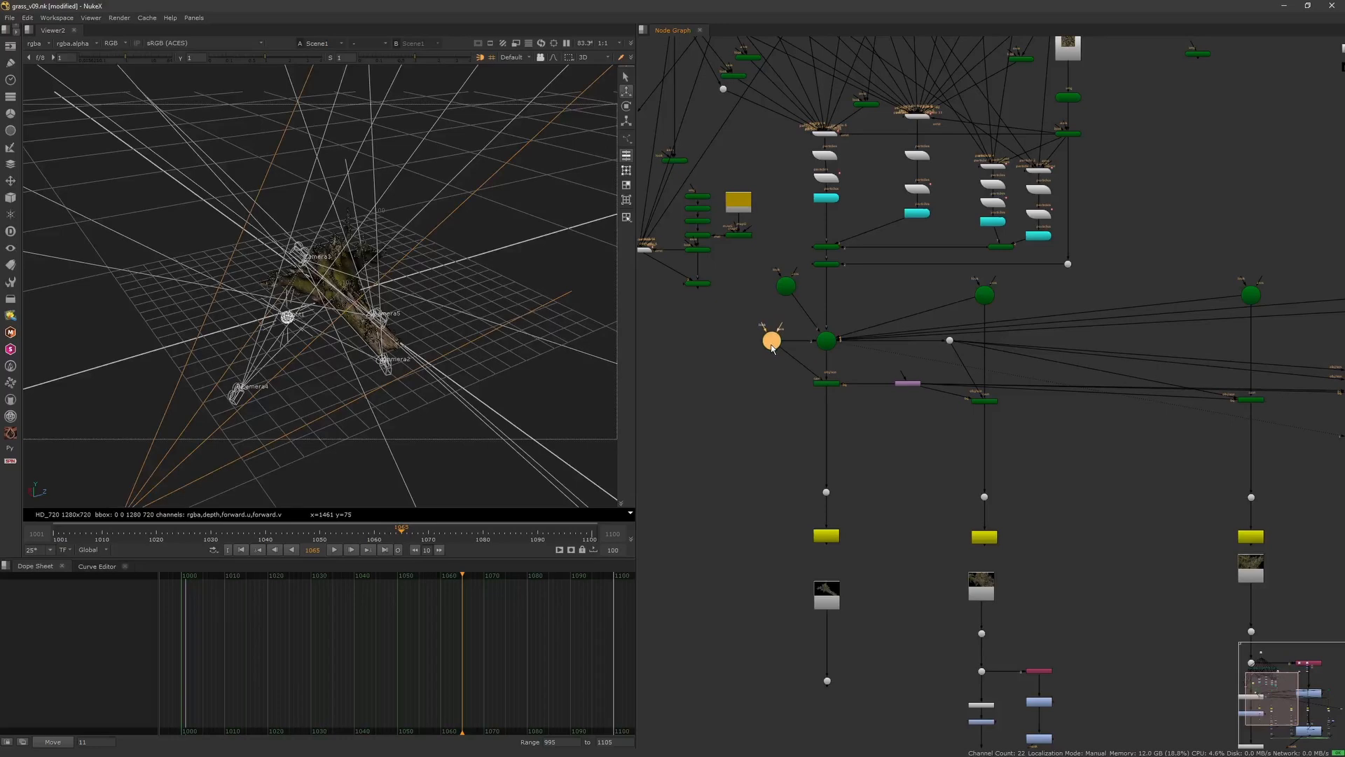
pyautogui.click(788, 321)
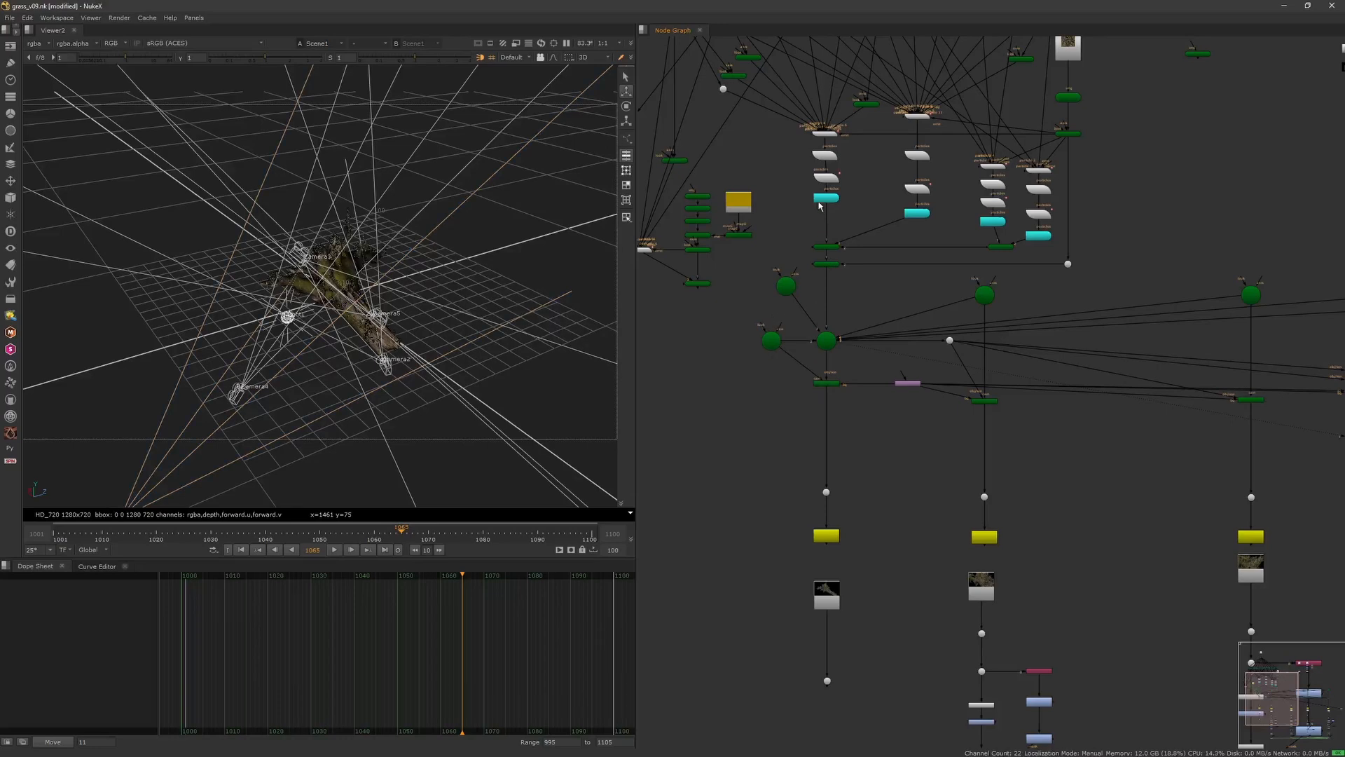
# - Highlight the merged geometry in the 3D view from the merge nodes above Scene1, and clear the selection
pyautogui.moveTo(821, 242); pyautogui.dragTo(872, 292)
pyautogui.click(869, 292)
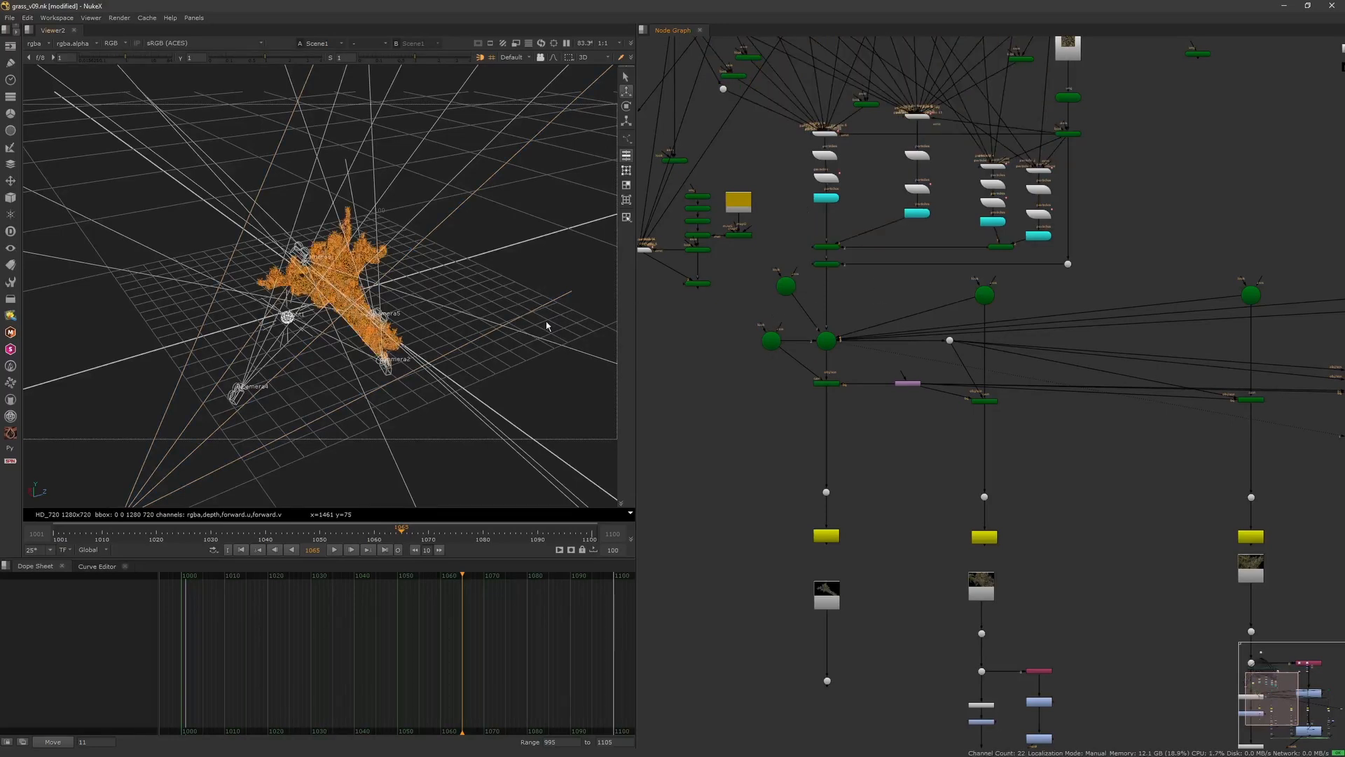
pyautogui.click(453, 340)
pyautogui.click(540, 399)
# - Align the Read3 node below the first Write node level with the neighbouring Read4 node
pyautogui.moveTo(875, 451); pyautogui.dragTo(841, 300, button='middle')
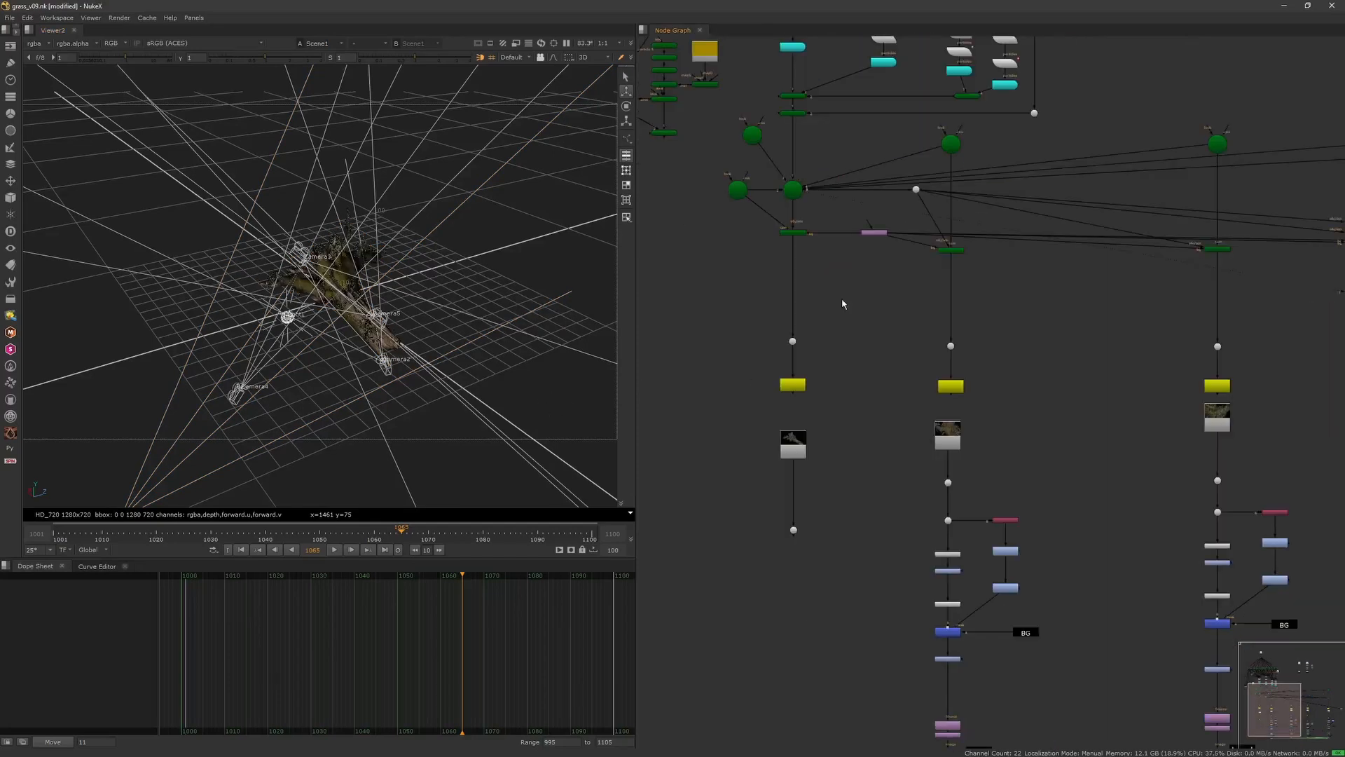
pyautogui.click(796, 442)
pyautogui.click(947, 440)
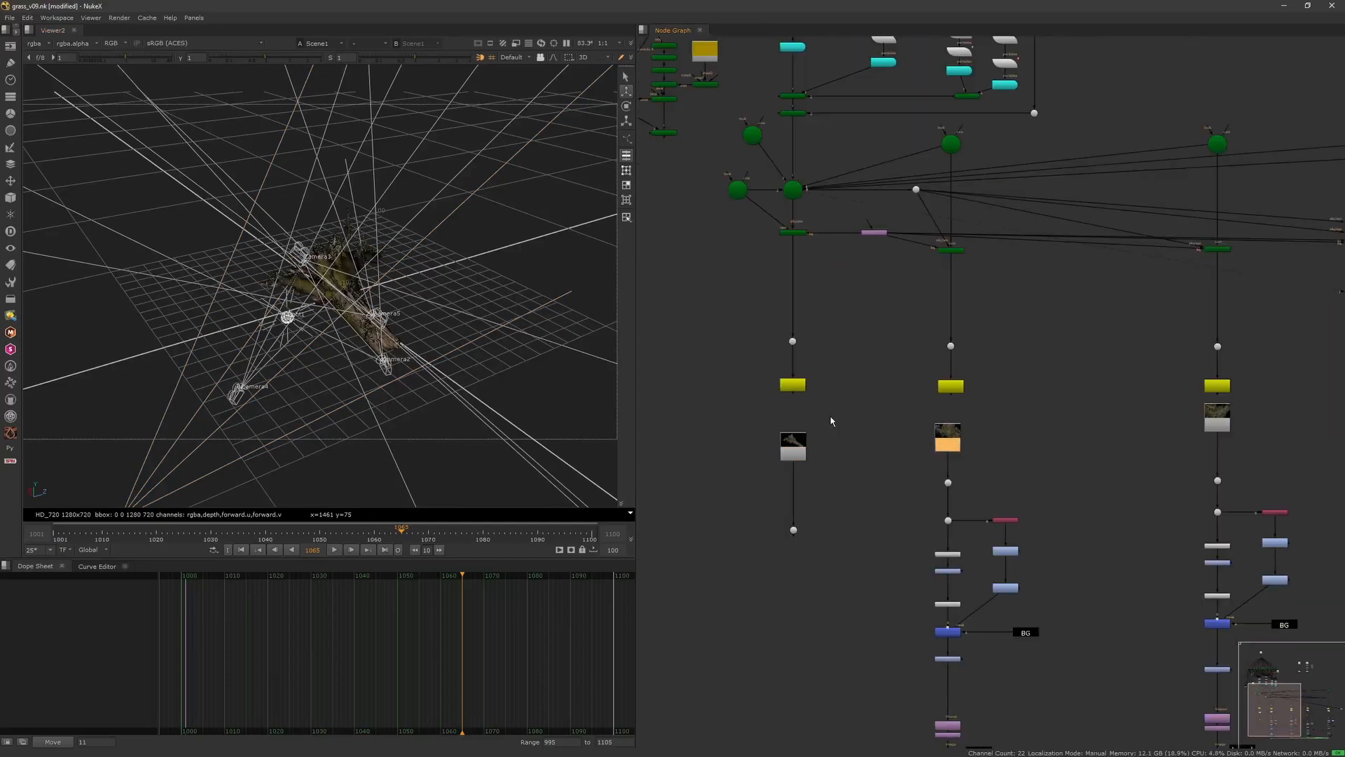
pyautogui.moveTo(799, 451); pyautogui.dragTo(799, 444)
pyautogui.scroll(-3, 869, 424)
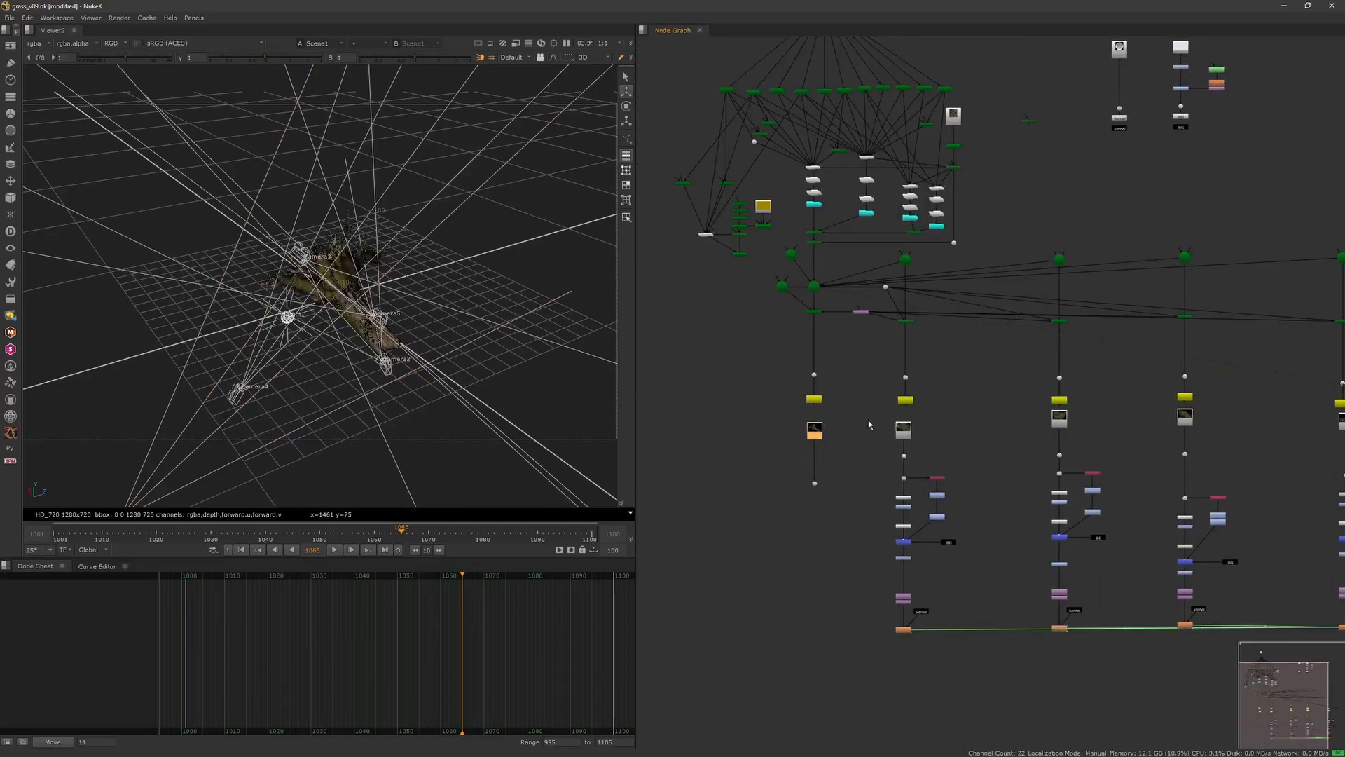
# - View the render at the dot below Read4 and scrub through its frames
pyautogui.moveTo(432, 355)
pyautogui.keyDown('ctrl'); pyautogui.mouseDown()
pyautogui.moveTo(392, 326)
pyautogui.moveTo(417, 360)
pyautogui.mouseUp(); pyautogui.keyUp('ctrl')
pyautogui.moveTo(900, 446); pyautogui.dragTo(841, 336, button='middle')
pyautogui.click(843, 346)
pyautogui.press('1')
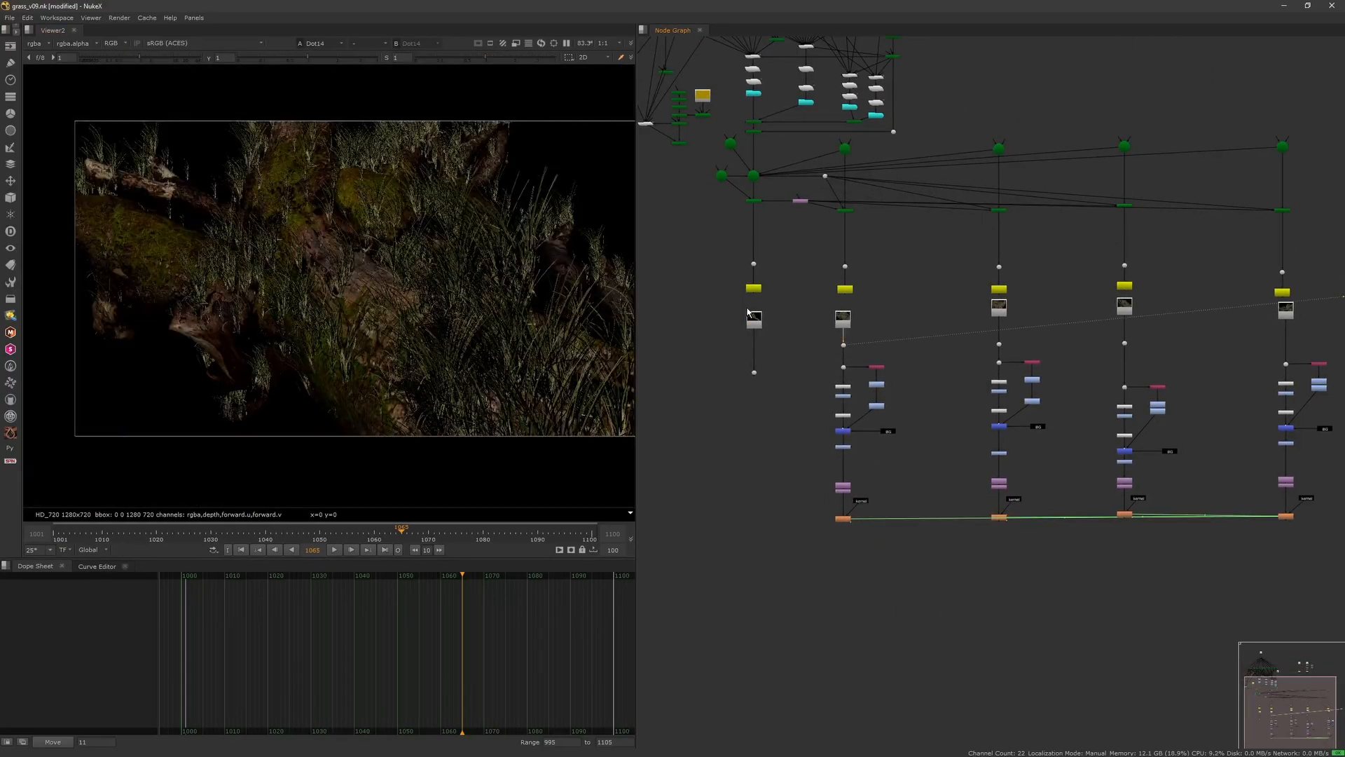
pyautogui.moveTo(499, 380); pyautogui.dragTo(459, 386, button='middle')
pyautogui.click(272, 529)
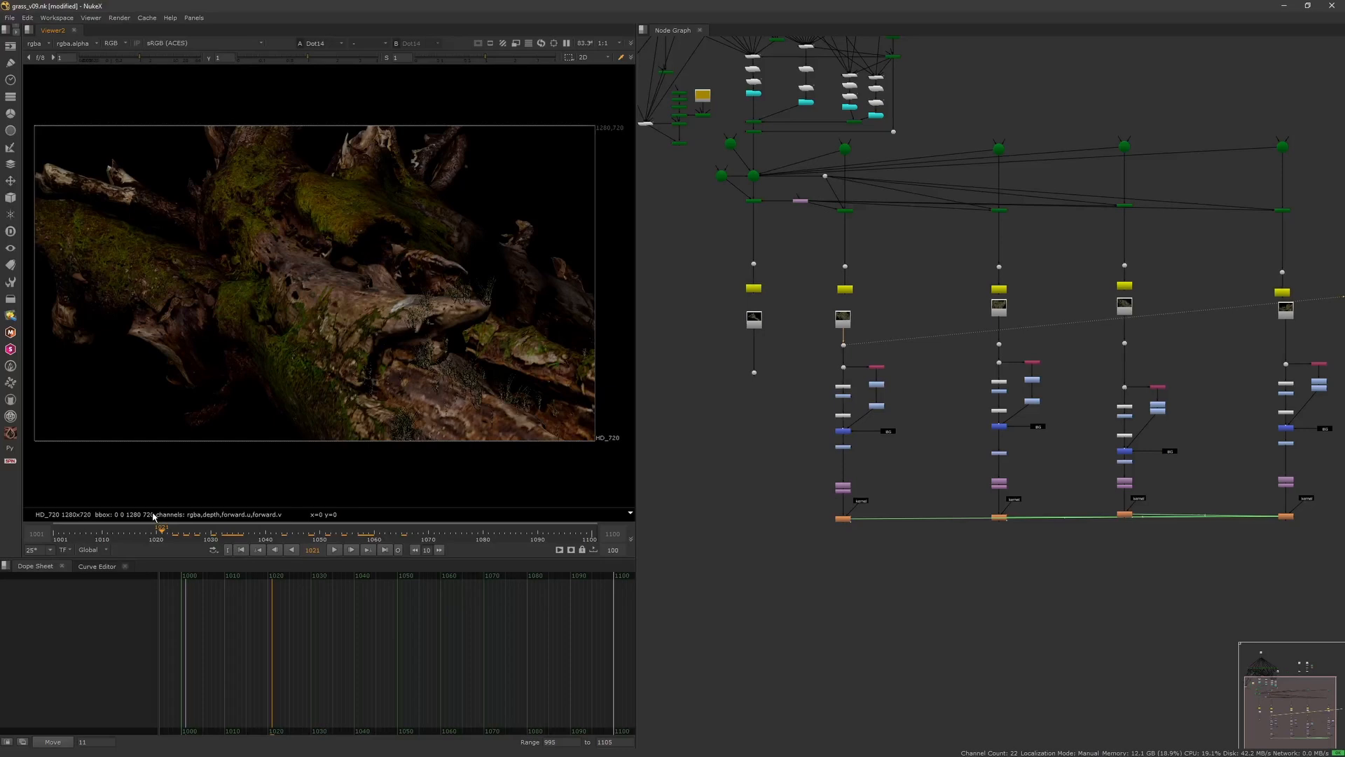
pyautogui.moveTo(272, 529); pyautogui.dragTo(352, 531)
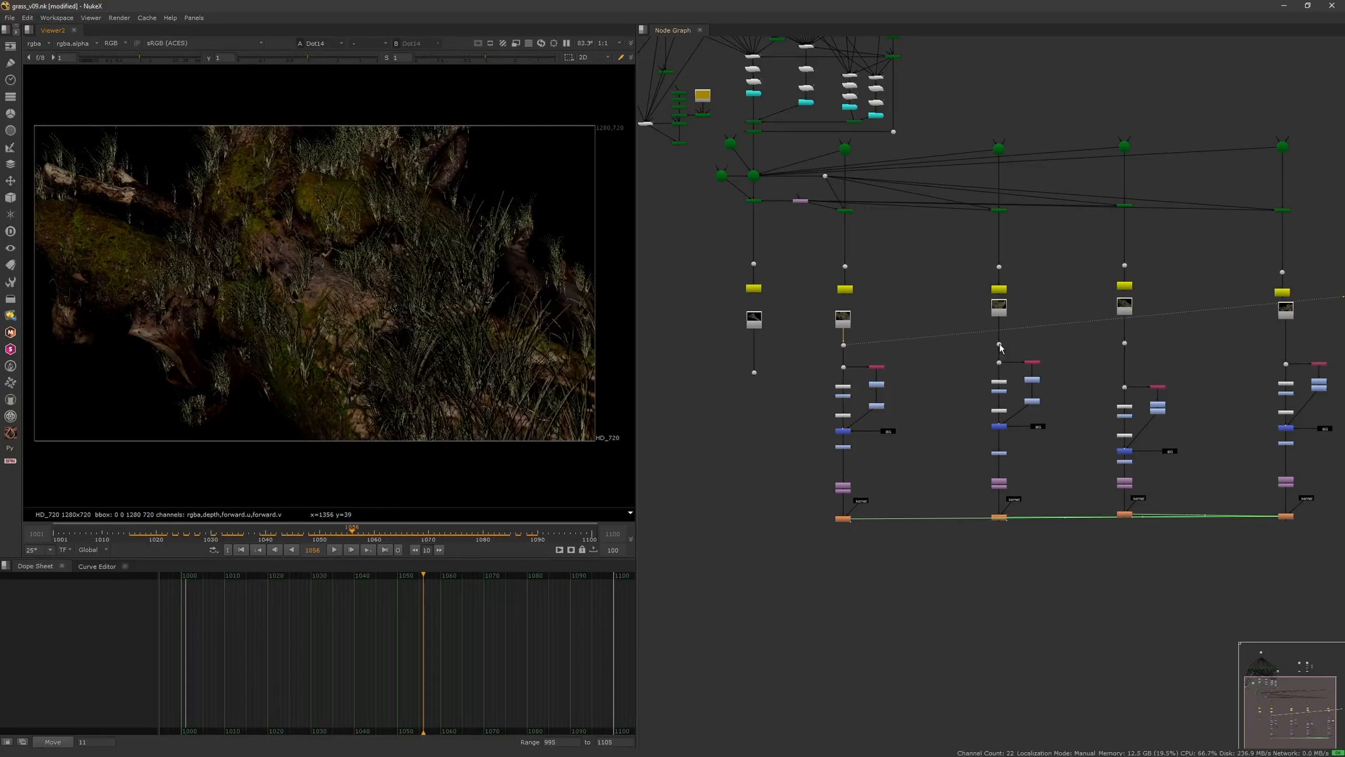
# - Line up Read5 and Read6 level with Read4, viewing each render and scrubbing through its frames
pyautogui.moveTo(1000, 312); pyautogui.dragTo(1001, 322)
pyautogui.press('1')
pyautogui.moveTo(179, 532); pyautogui.dragTo(260, 541)
pyautogui.moveTo(1127, 312); pyautogui.dragTo(1127, 323)
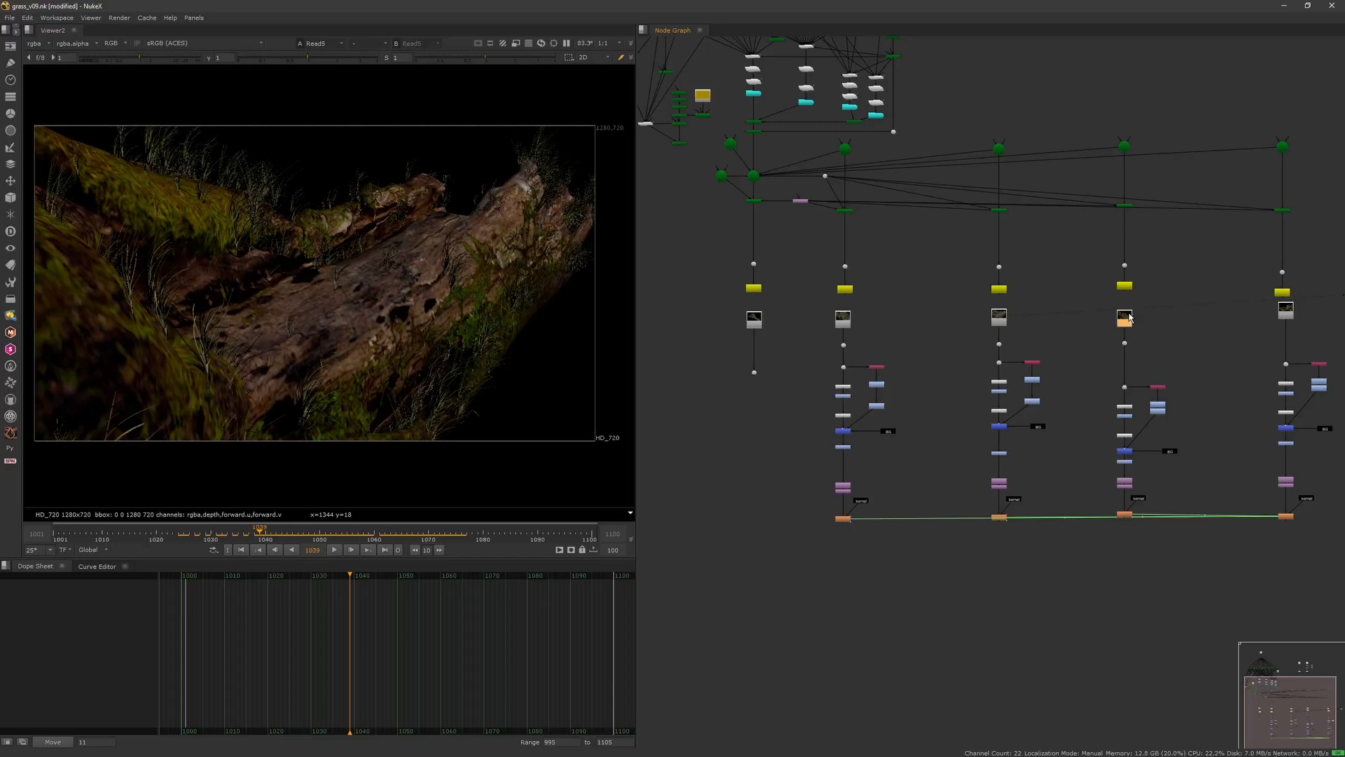
pyautogui.press('1')
pyautogui.moveTo(195, 536); pyautogui.dragTo(413, 549)
# - Move Read7 down level with the other Read nodes and scrub through its render
pyautogui.moveTo(1045, 360); pyautogui.dragTo(929, 328, button='middle')
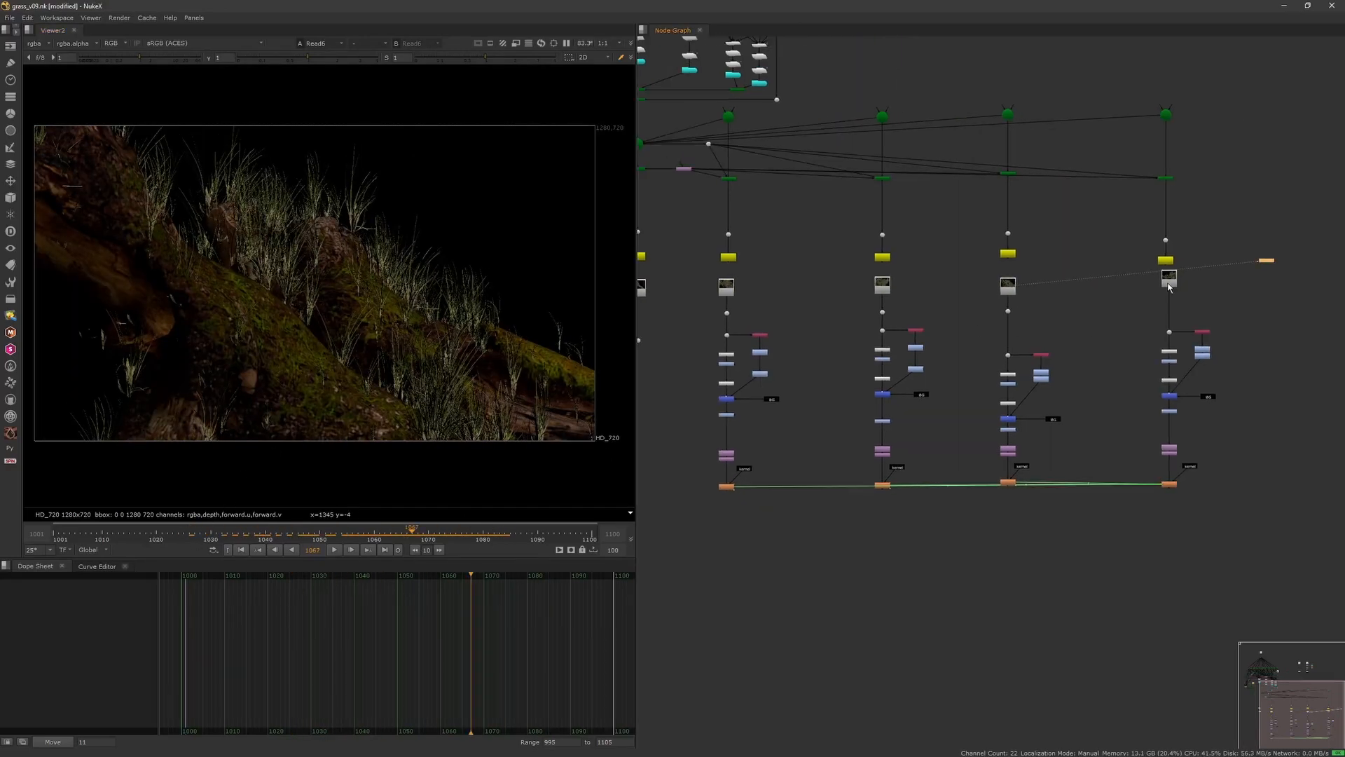
pyautogui.moveTo(1170, 283); pyautogui.dragTo(1171, 296)
pyautogui.press('1')
pyautogui.moveTo(156, 536); pyautogui.dragTo(466, 538)
pyautogui.moveTo(763, 447); pyautogui.dragTo(885, 440, button='middle')
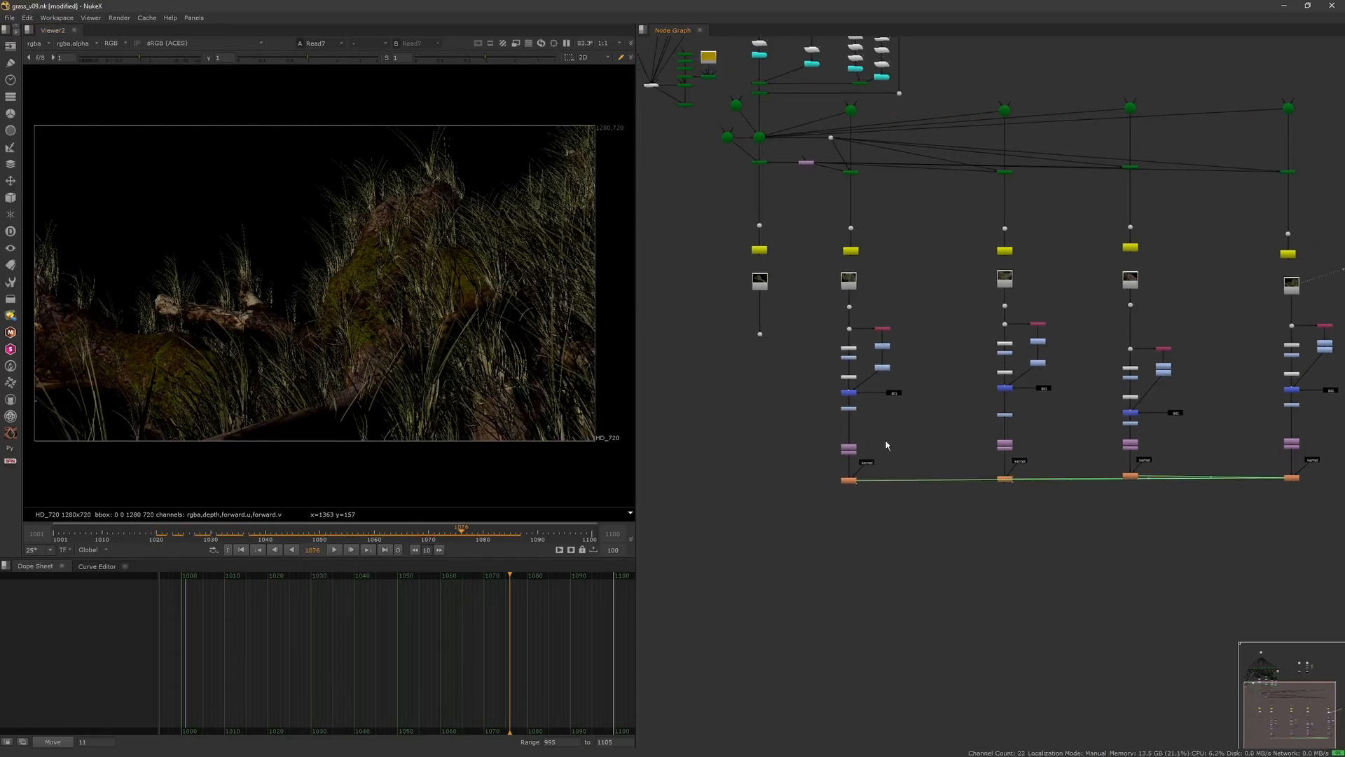
# - View the BG stamp of the first render branch and locate its source setup higher up in the node graph
pyautogui.scroll(4, 846, 407)
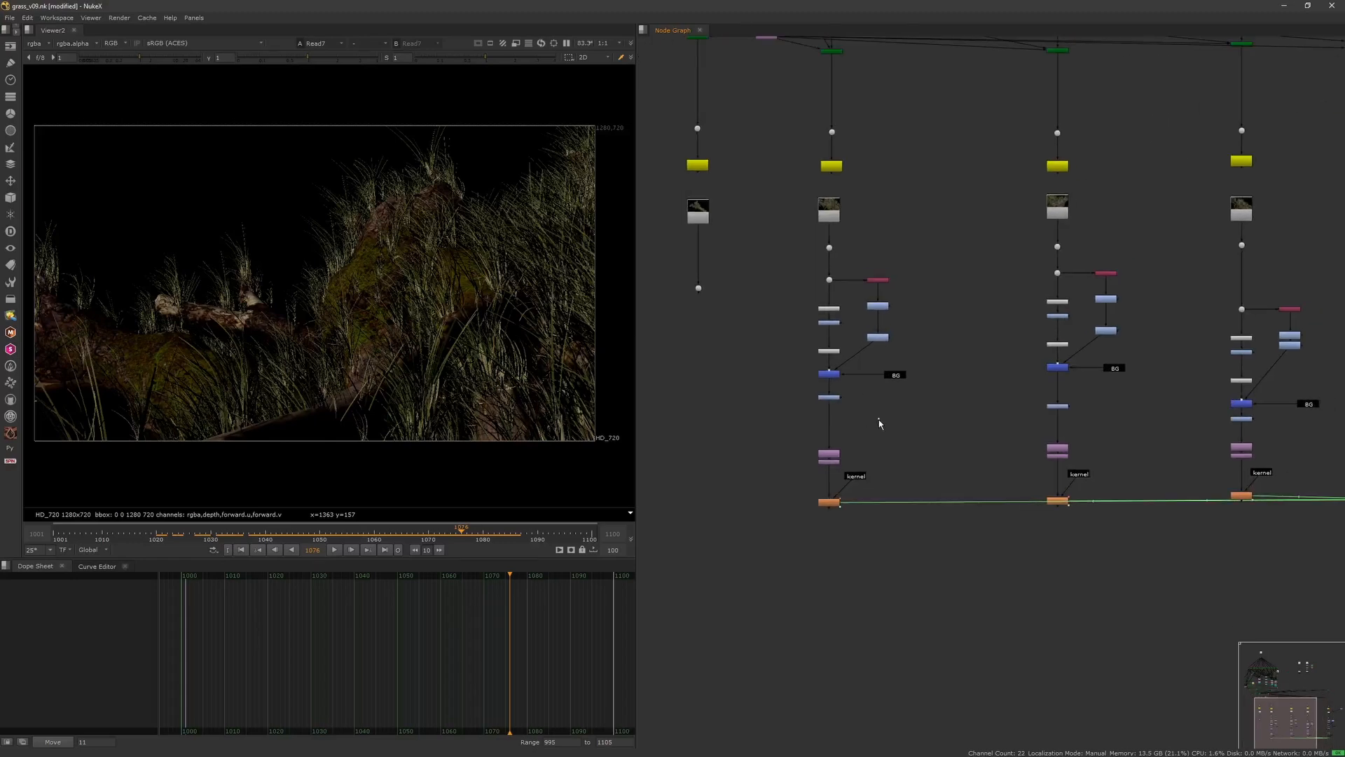
pyautogui.click(896, 375)
pyautogui.press('1')
pyautogui.scroll(-4, 946, 390)
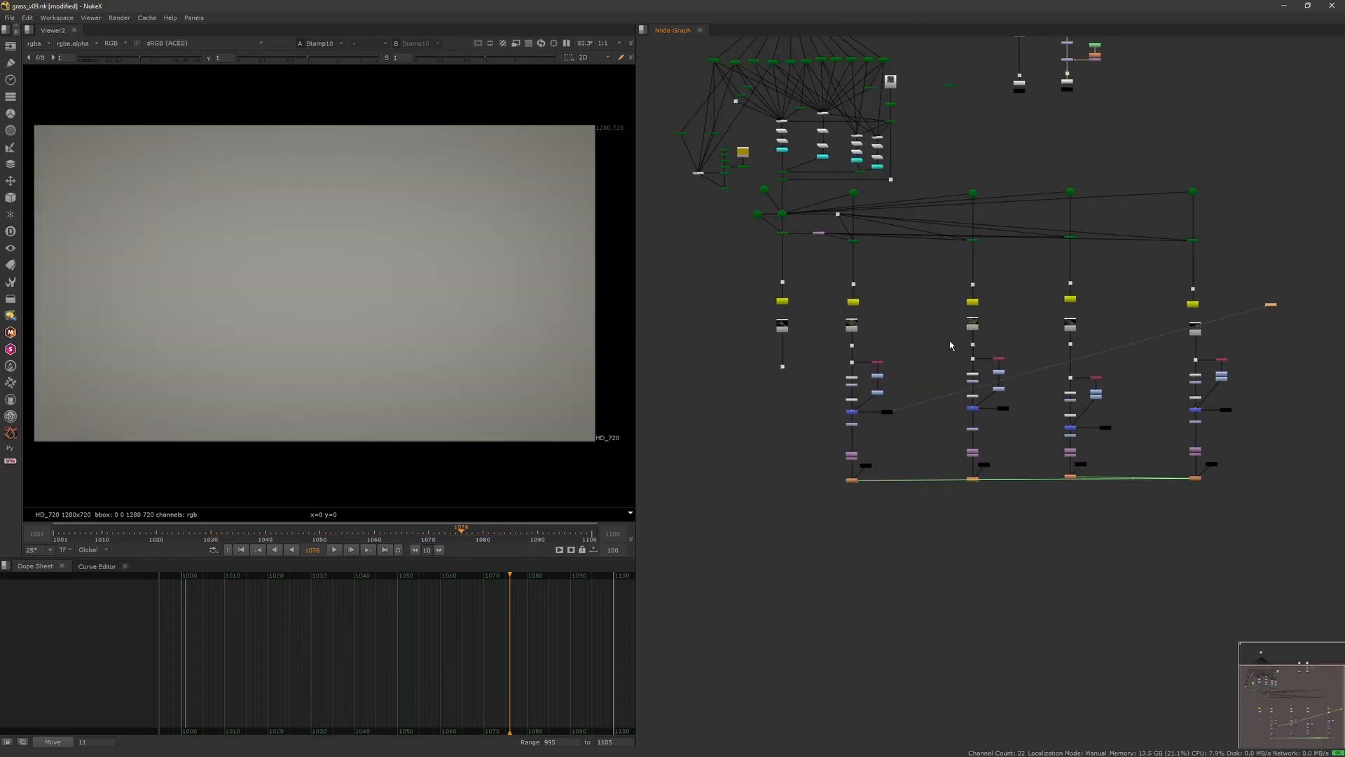
pyautogui.moveTo(1037, 133); pyautogui.dragTo(947, 396, button='middle')
pyautogui.scroll(2, 940, 350)
pyautogui.scroll(4, 947, 398)
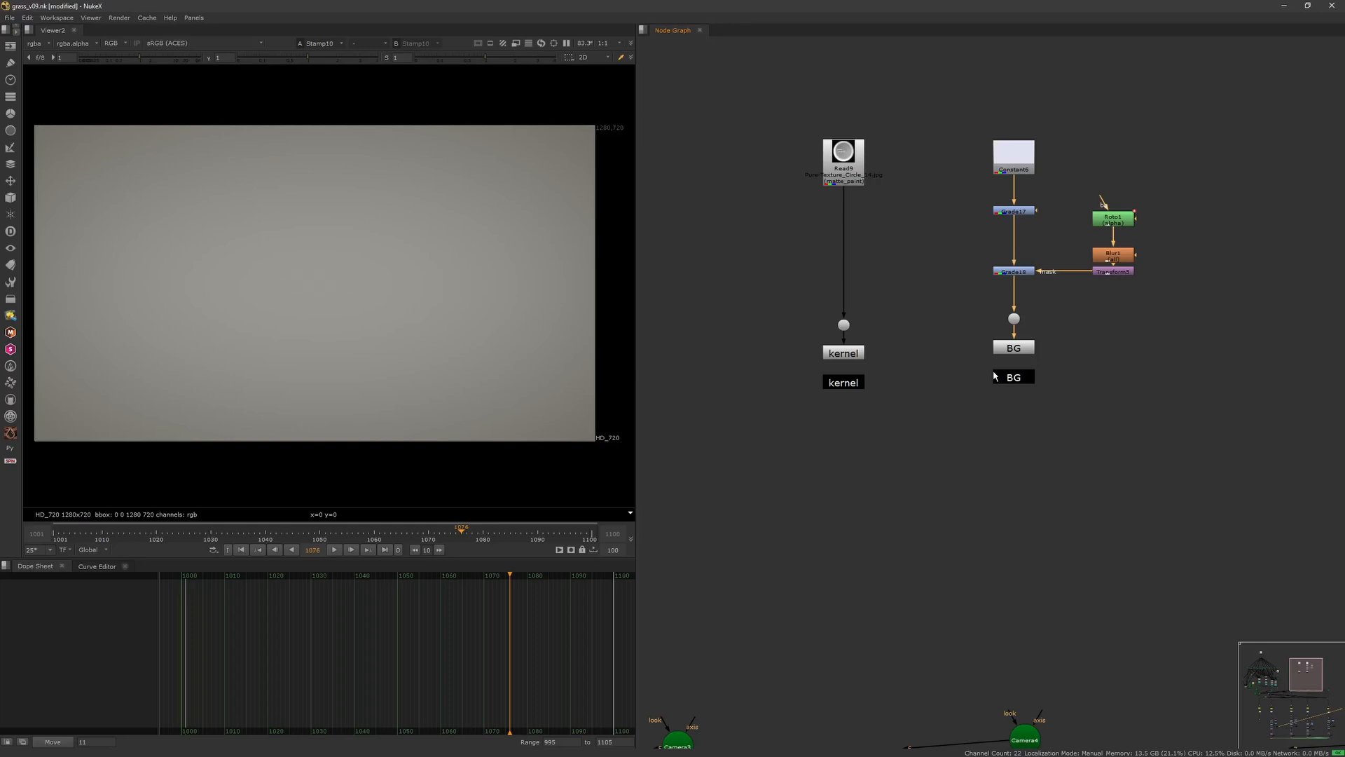
# - View the circular kernel texture in Read9 up close, and check the kernel stamp fed by it
pyautogui.moveTo(847, 164); pyautogui.dragTo(848, 171)
pyautogui.press('1')
pyautogui.scroll(-4, 384, 317)
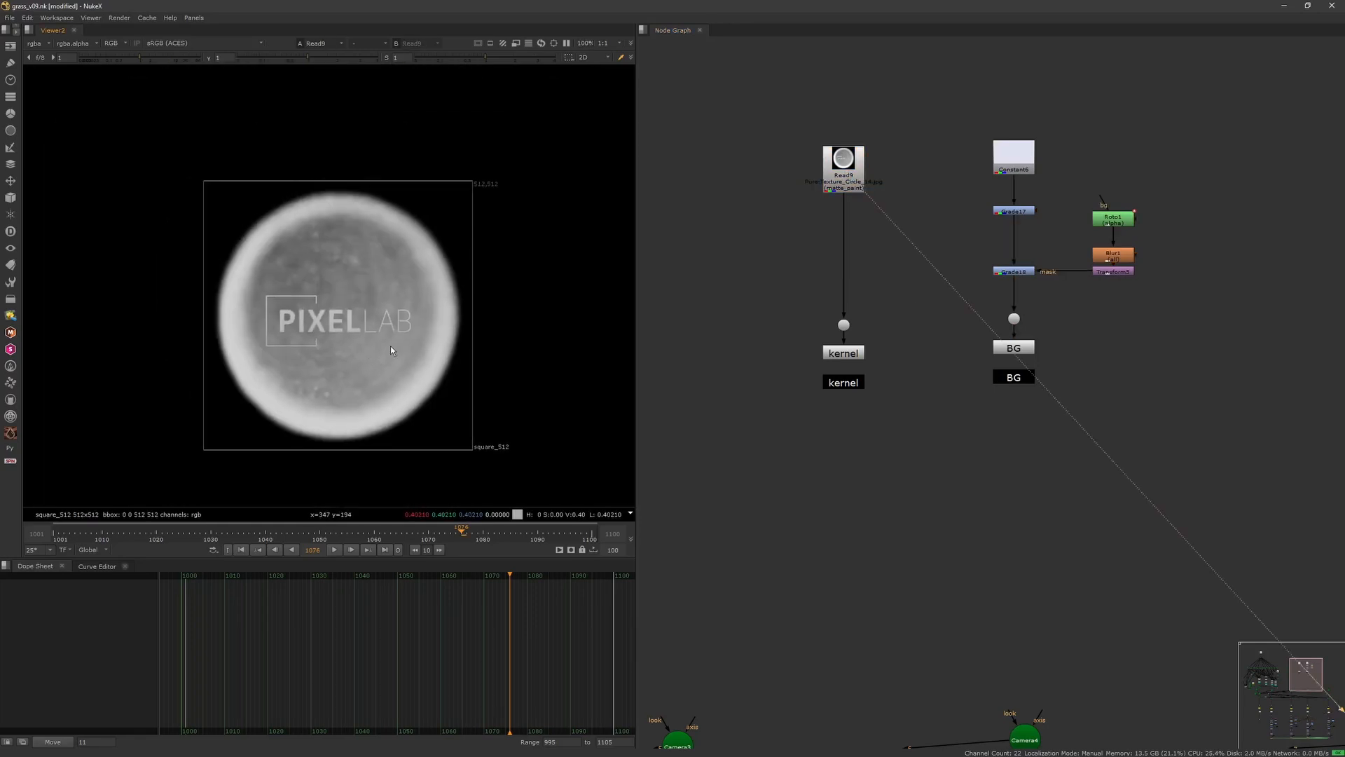
pyautogui.moveTo(401, 385); pyautogui.dragTo(413, 338, button='middle')
pyautogui.scroll(2, 406, 324)
pyautogui.moveTo(372, 246); pyautogui.dragTo(389, 287, button='middle')
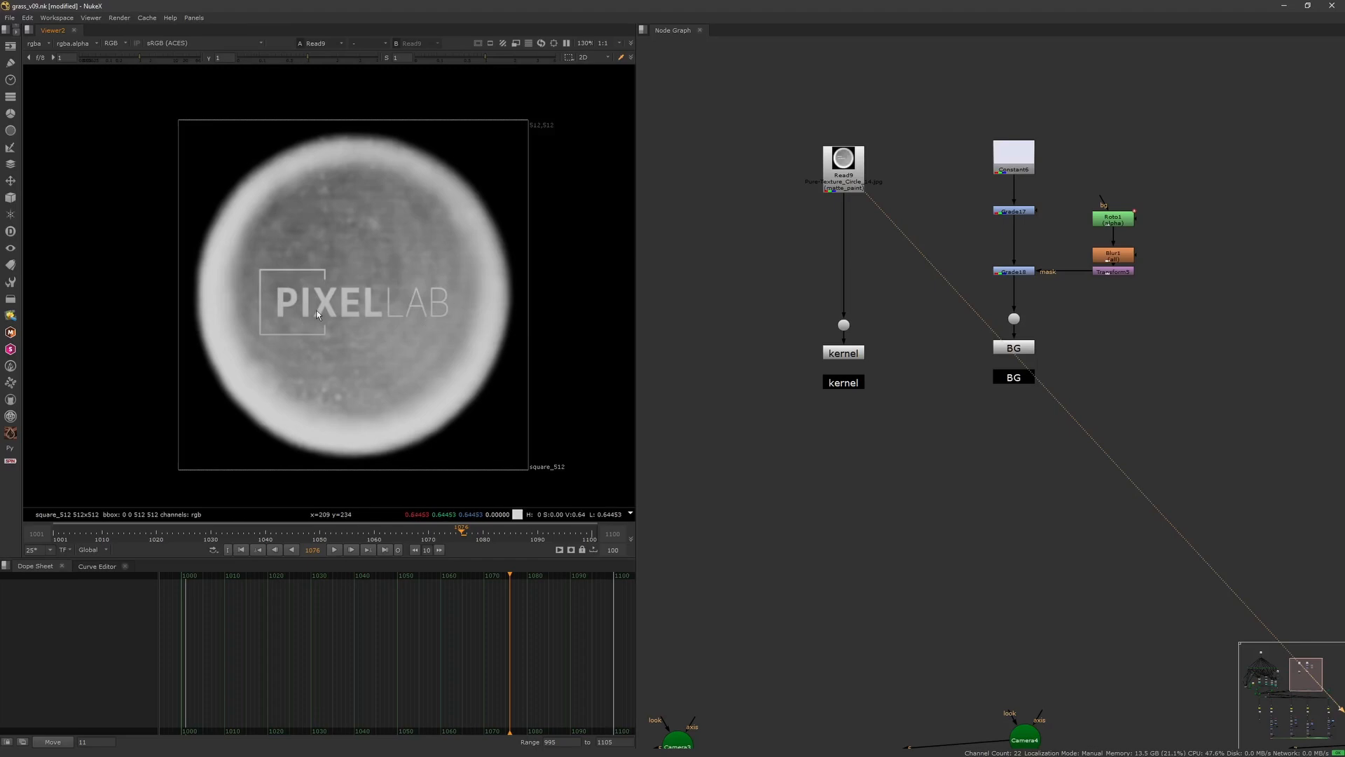
pyautogui.click(853, 387)
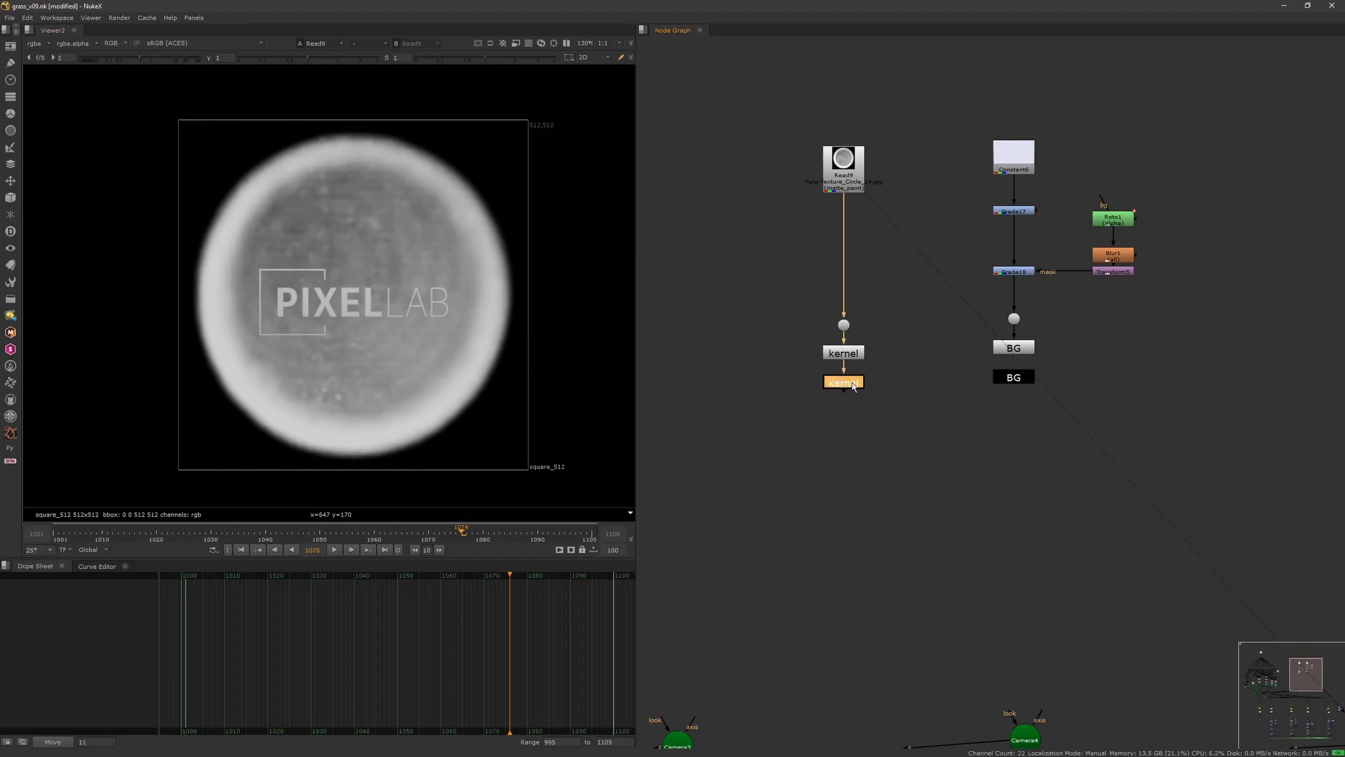
pyautogui.moveTo(852, 383); pyautogui.dragTo(853, 386)
pyautogui.click(859, 393)
pyautogui.click(856, 390)
pyautogui.press('1')
pyautogui.click(862, 400)
# - View the background chain stage by stage, from Constant6 through its two Grade nodes to the BG stamp
pyautogui.moveTo(1015, 371); pyautogui.dragTo(1015, 374)
pyautogui.moveTo(1014, 374); pyautogui.dragTo(899, 441, button='middle')
pyautogui.moveTo(909, 236); pyautogui.dragTo(909, 238)
pyautogui.press('1')
pyautogui.click(917, 268)
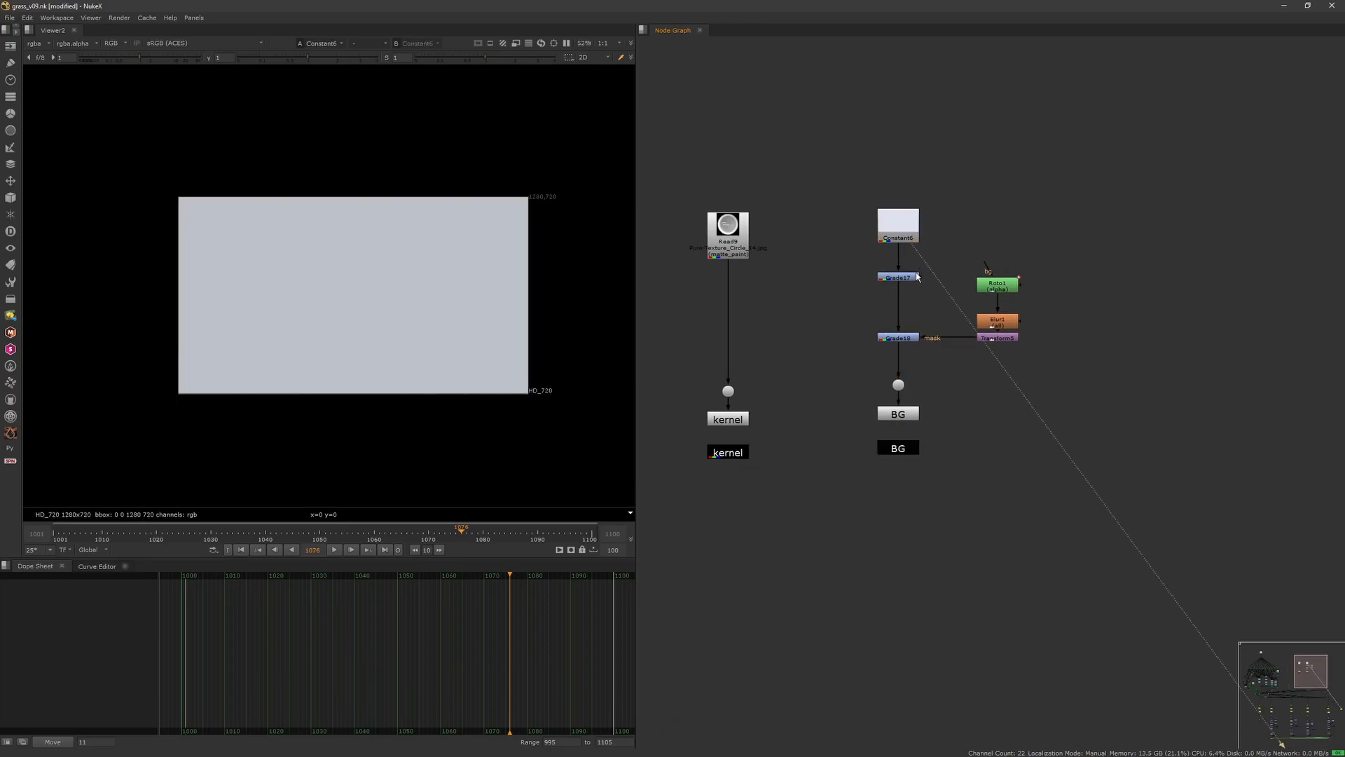
pyautogui.click(908, 279)
pyautogui.press('1')
pyautogui.click(911, 337)
pyautogui.press('1')
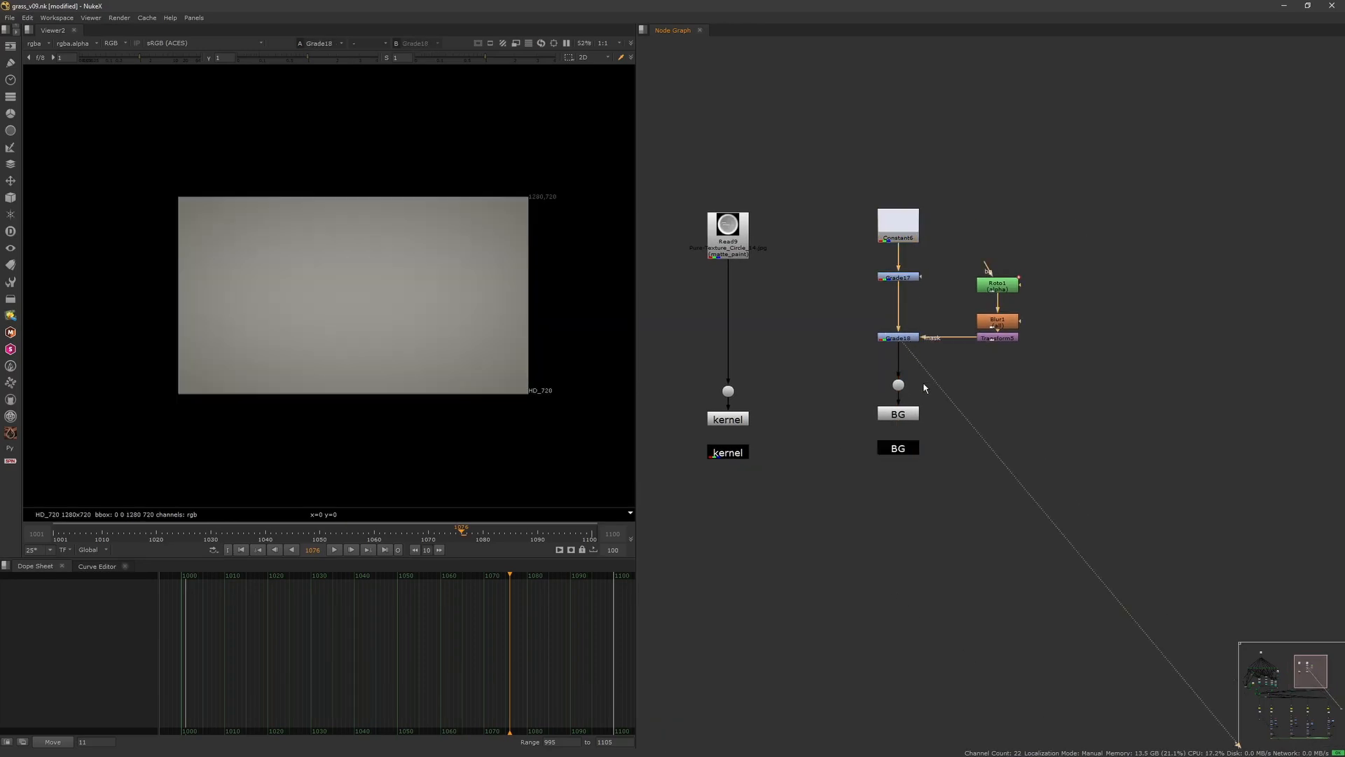
pyautogui.scroll(2, 427, 322)
pyautogui.moveTo(916, 449); pyautogui.dragTo(920, 452)
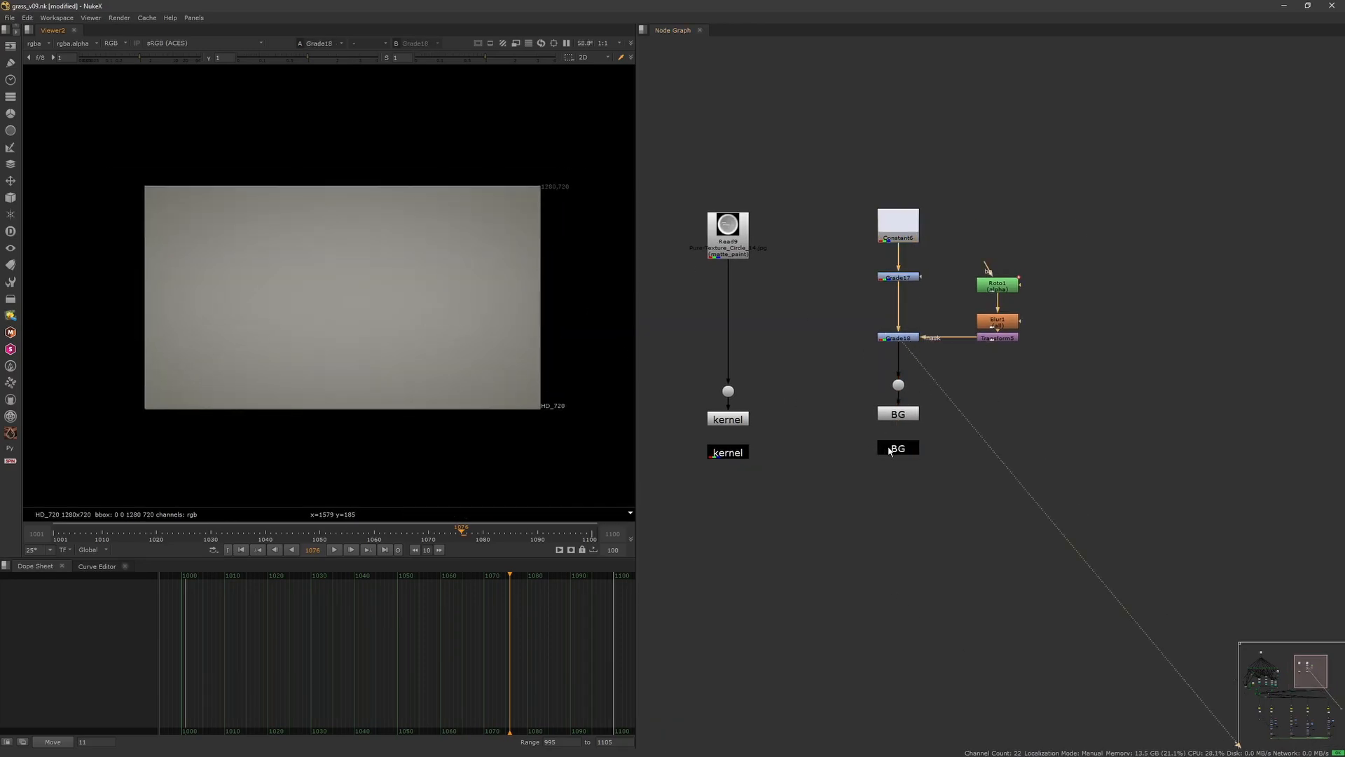
pyautogui.press('1')
# - Examine the first render branch from its defocus node up through Read4 and ScanlineRender2 to its camera
pyautogui.scroll(-6, 922, 455)
pyautogui.moveTo(922, 455); pyautogui.dragTo(970, 361, button='middle')
pyautogui.moveTo(948, 385); pyautogui.dragTo(991, 356)
pyautogui.moveTo(934, 404); pyautogui.dragTo(986, 125, button='middle')
pyautogui.scroll(5, 844, 409)
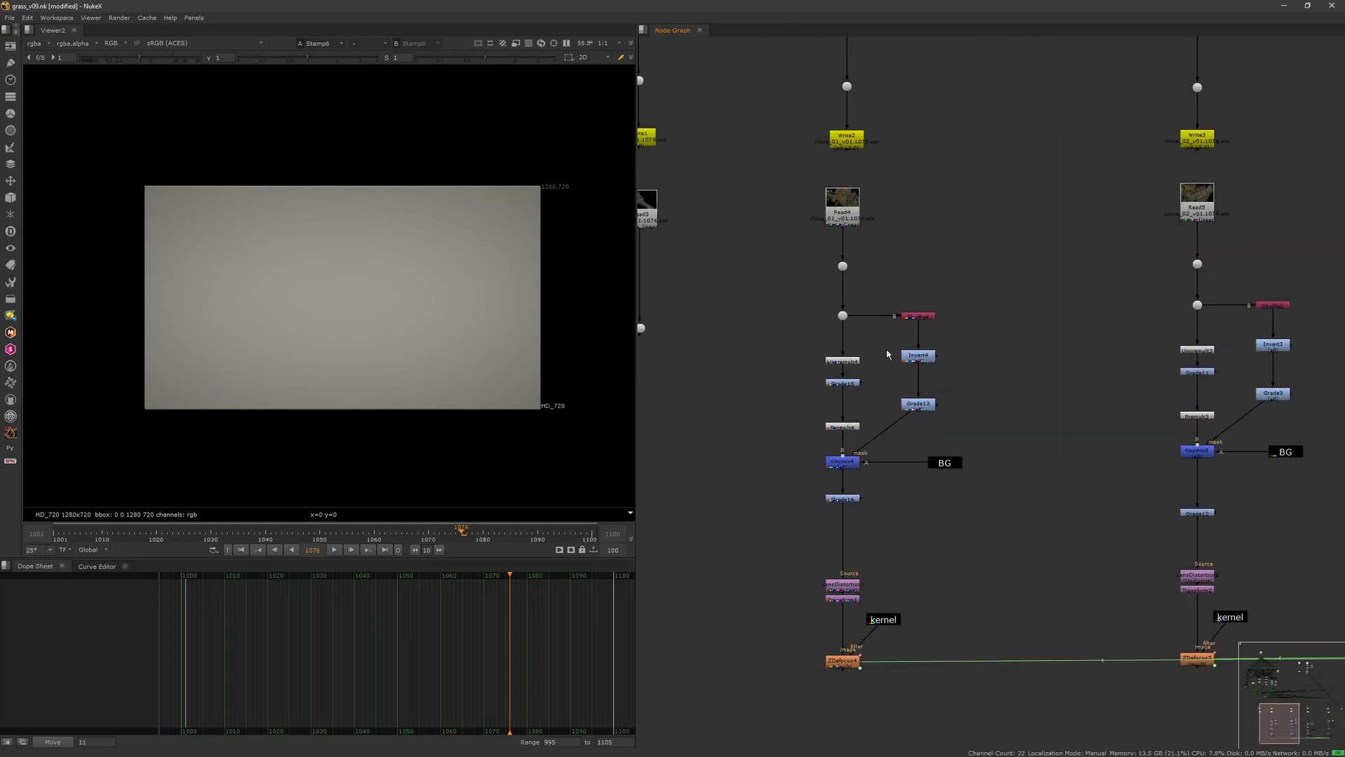
pyautogui.moveTo(864, 271); pyautogui.dragTo(850, 469, button='middle')
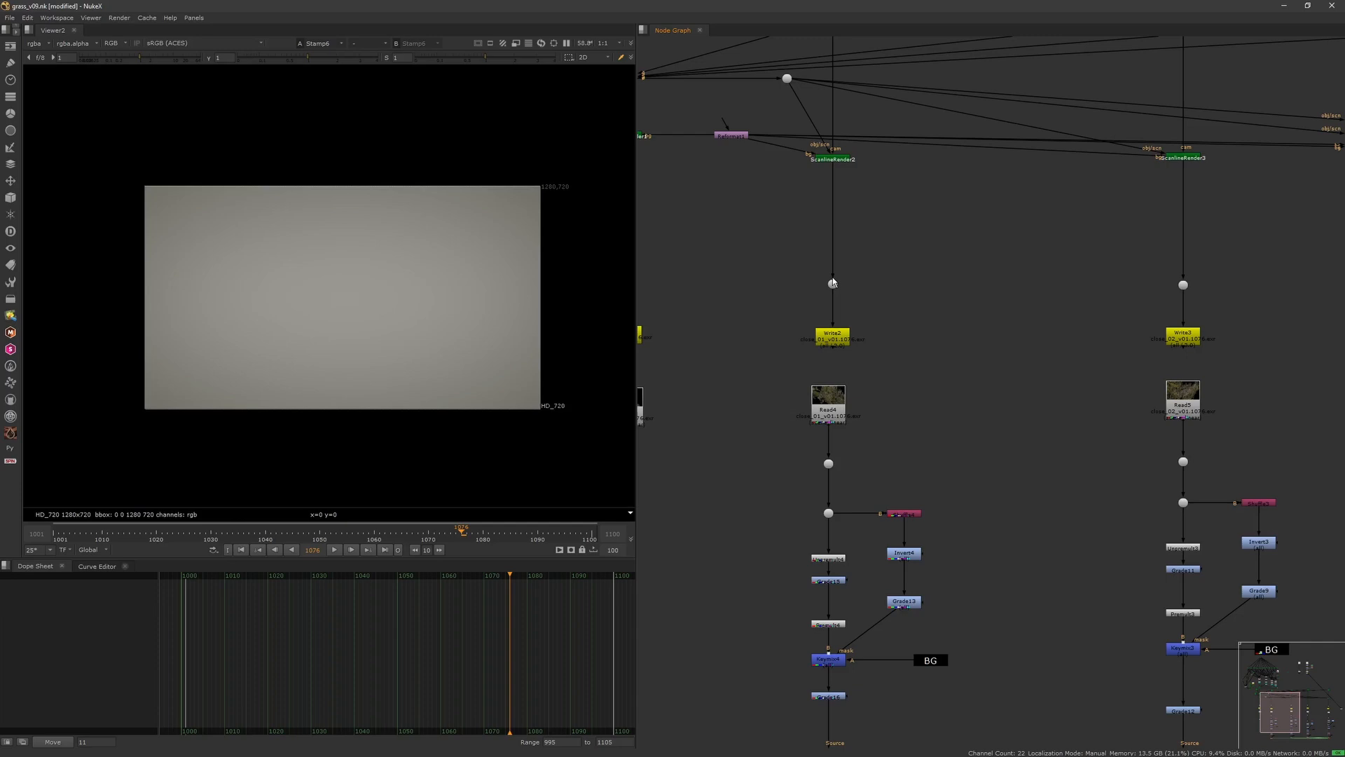
pyautogui.moveTo(819, 211); pyautogui.dragTo(813, 343, button='middle')
pyautogui.scroll(-3, 814, 343)
pyautogui.moveTo(808, 286); pyautogui.dragTo(826, 340, button='middle')
# - Check the properties of the first render branch's camera, close them, and select the second branch's camera
pyautogui.doubleClick(843, 298)
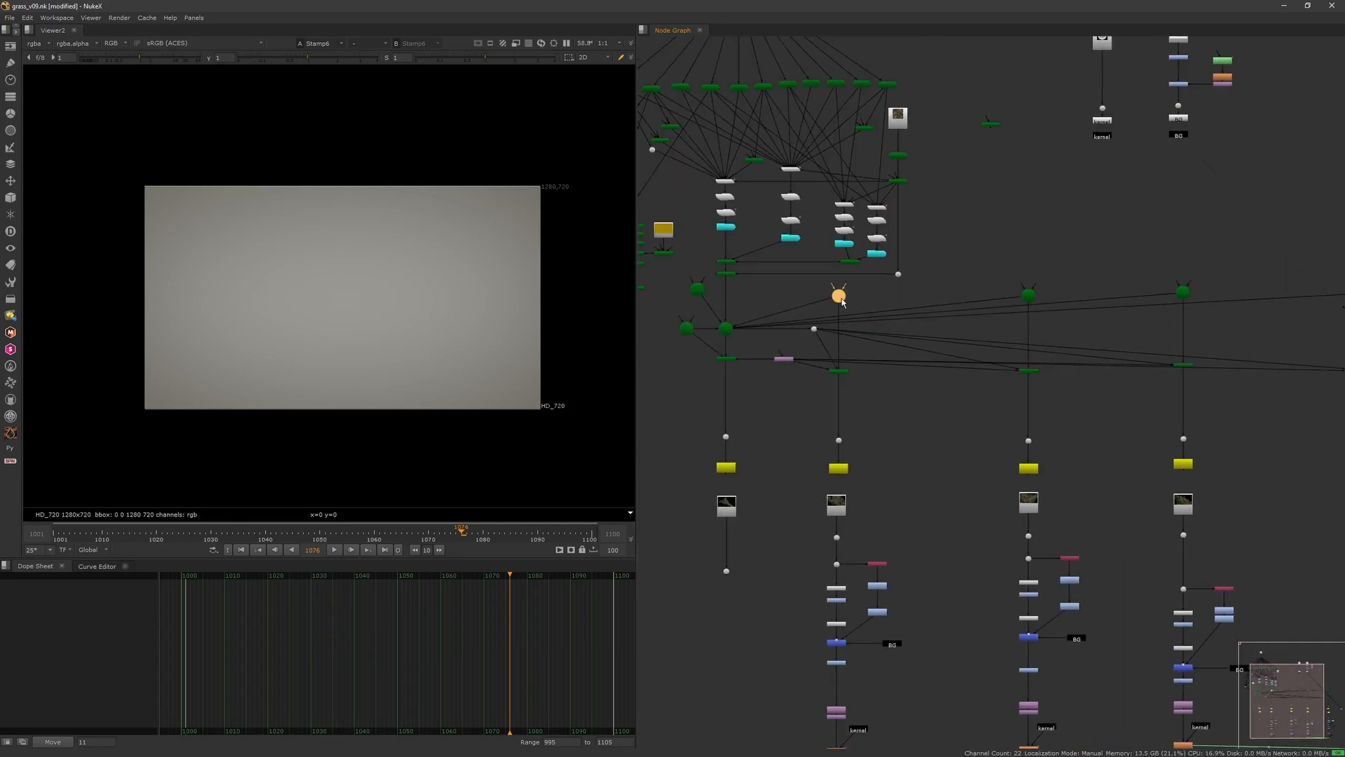
pyautogui.moveTo(891, 447); pyautogui.dragTo(880, 448)
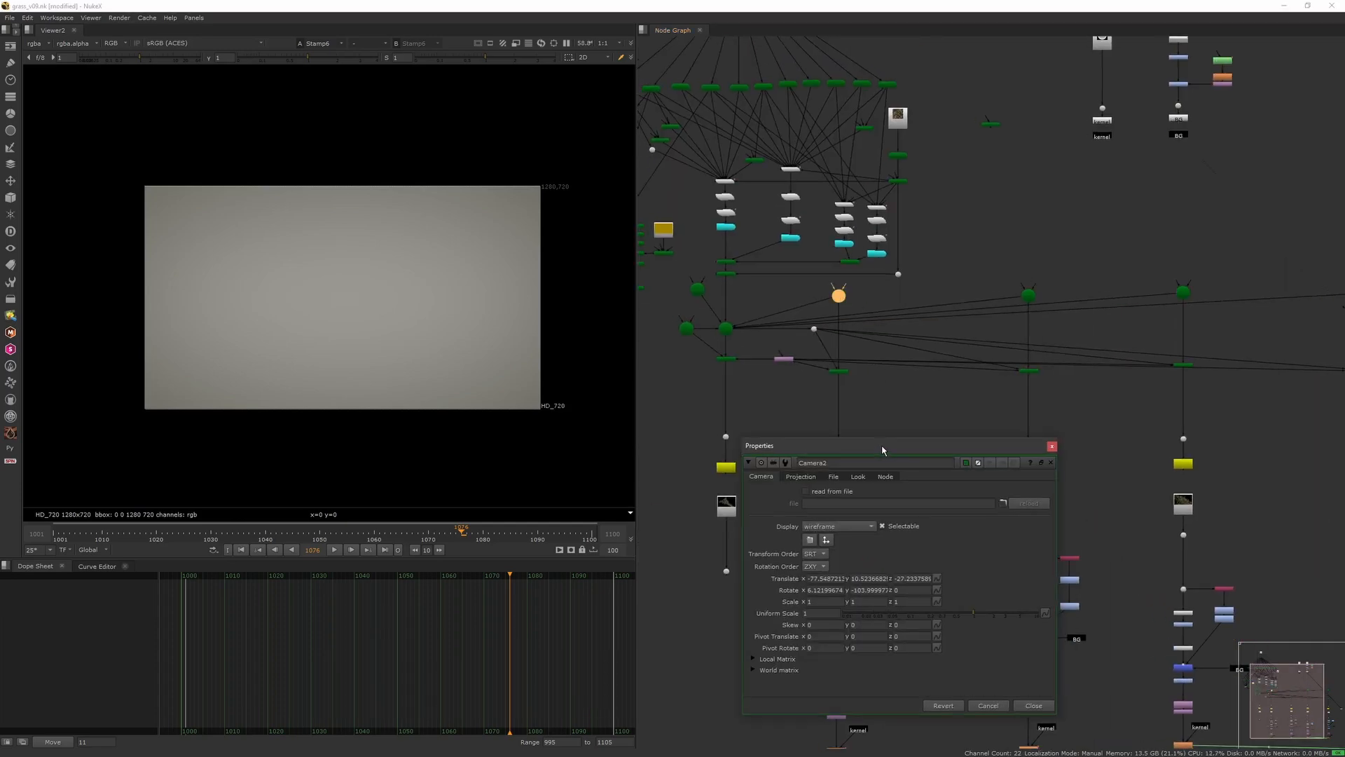
pyautogui.click(1051, 447)
pyautogui.click(1028, 298)
pyautogui.moveTo(1158, 333); pyautogui.dragTo(1072, 329, button='middle')
pyautogui.scroll(-2, 1073, 330)
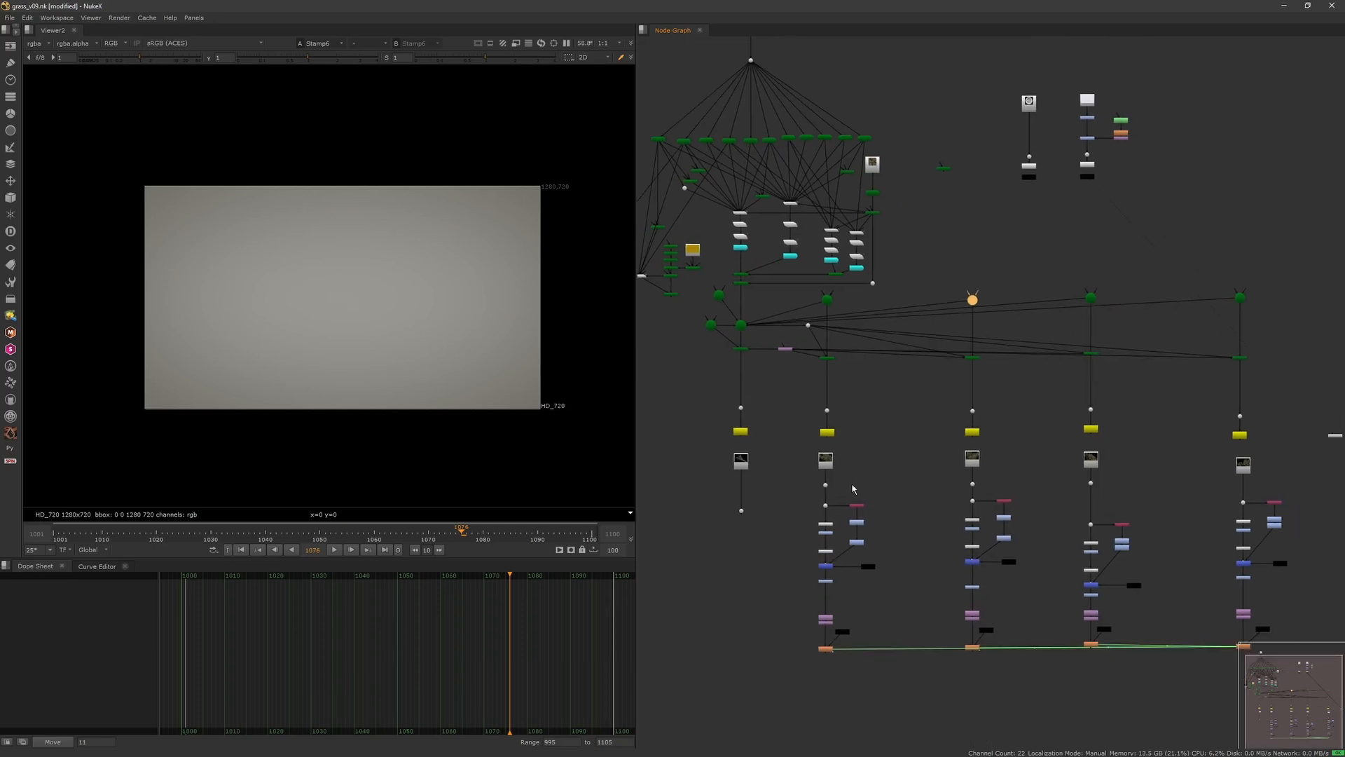
# - View the grass render at the dot below Read4 again and enlarge it in the viewer
pyautogui.click(825, 484)
pyautogui.press('1')
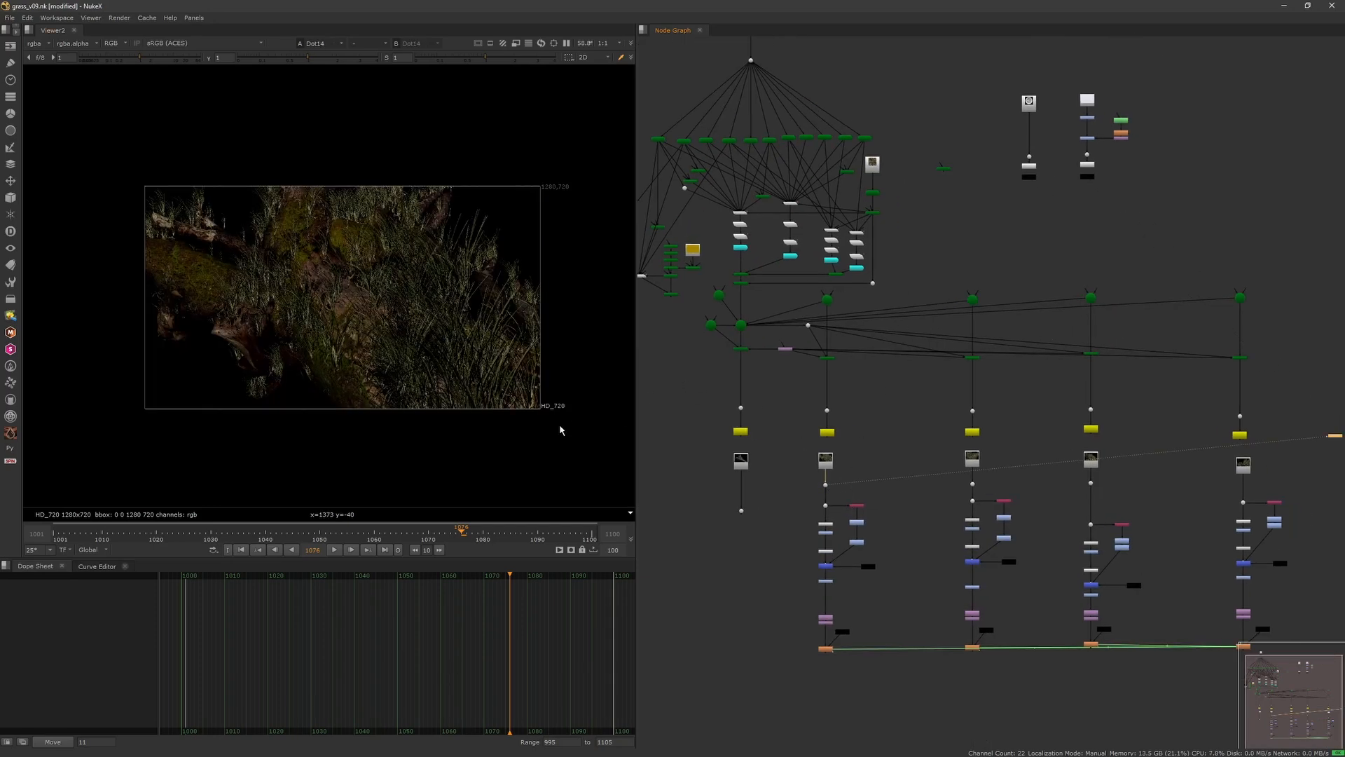
pyautogui.moveTo(561, 430); pyautogui.dragTo(520, 395, button='middle')
pyautogui.scroll(-1, 474, 432)
pyautogui.moveTo(442, 404); pyautogui.dragTo(523, 428, button='middle')
pyautogui.scroll(1, 493, 426)
pyautogui.scroll(-1, 492, 426)
pyautogui.scroll(1, 501, 432)
pyautogui.scroll(2, 485, 423)
pyautogui.scroll(-1, 523, 435)
pyautogui.scroll(1, 809, 507)
# - Follow the row of defocus nodes to the last branch and open the ZDefocus1 properties for review
pyautogui.moveTo(829, 595); pyautogui.dragTo(833, 383, button='middle')
pyautogui.scroll(4, 833, 383)
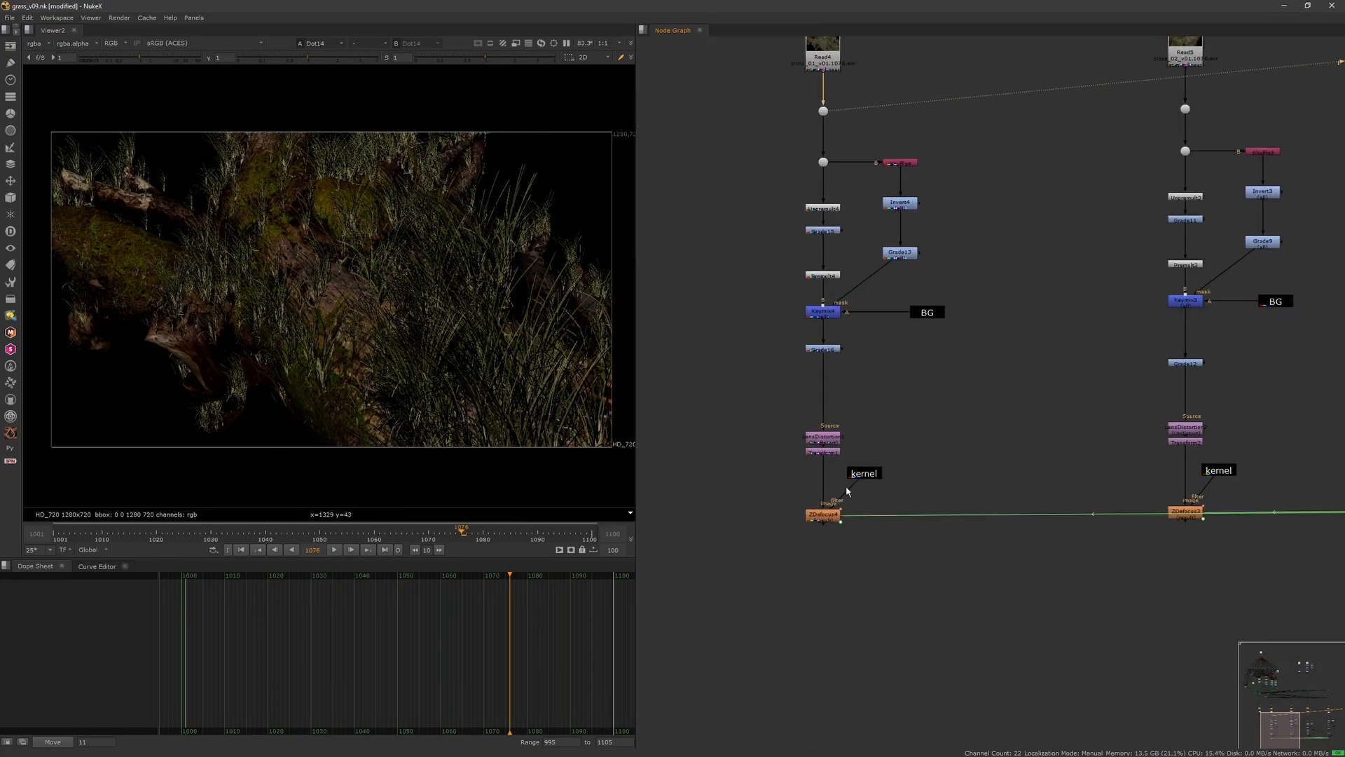
pyautogui.scroll(-2, 836, 523)
pyautogui.moveTo(896, 541); pyautogui.dragTo(735, 491, button='middle')
pyautogui.moveTo(1212, 525); pyautogui.dragTo(757, 444, button='middle')
pyautogui.scroll(3, 952, 384)
pyautogui.click(980, 383)
pyautogui.doubleClick(980, 383)
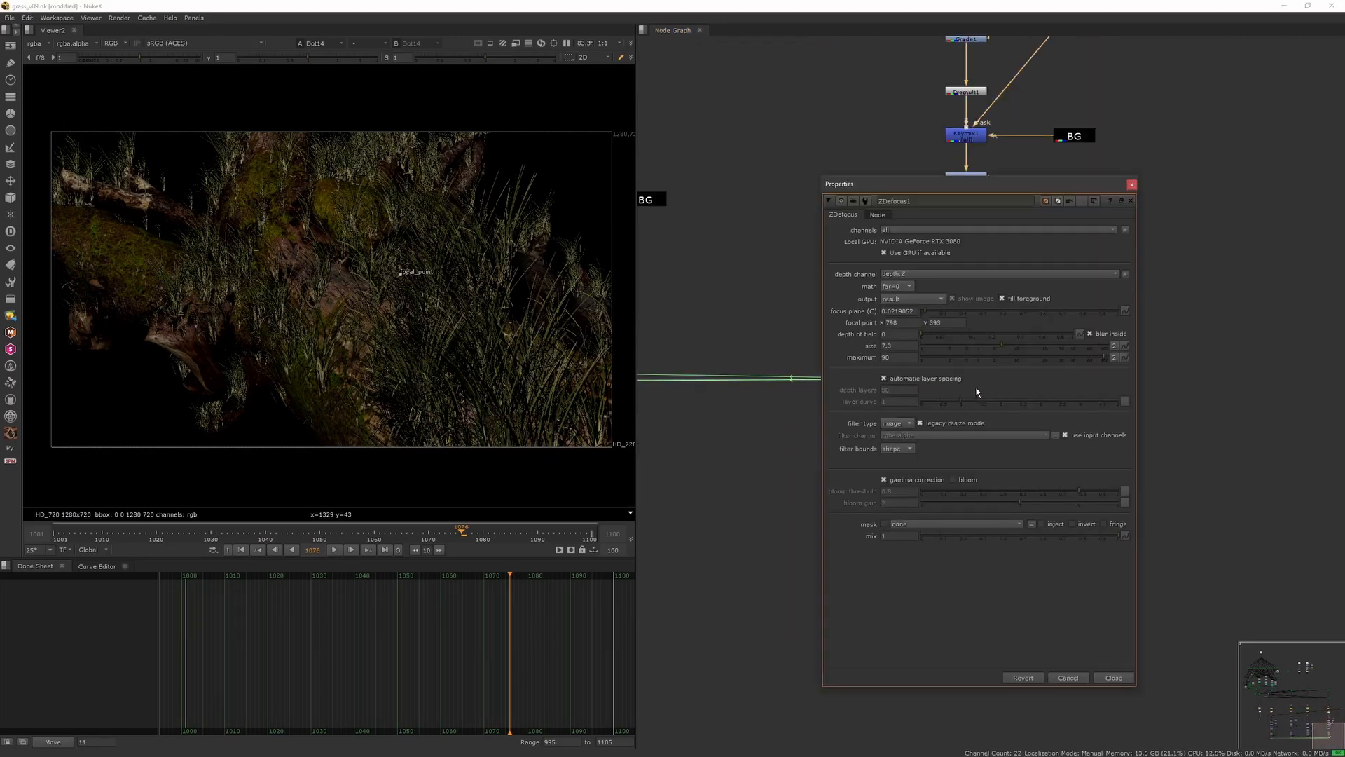
pyautogui.moveTo(971, 183); pyautogui.dragTo(1023, 177)
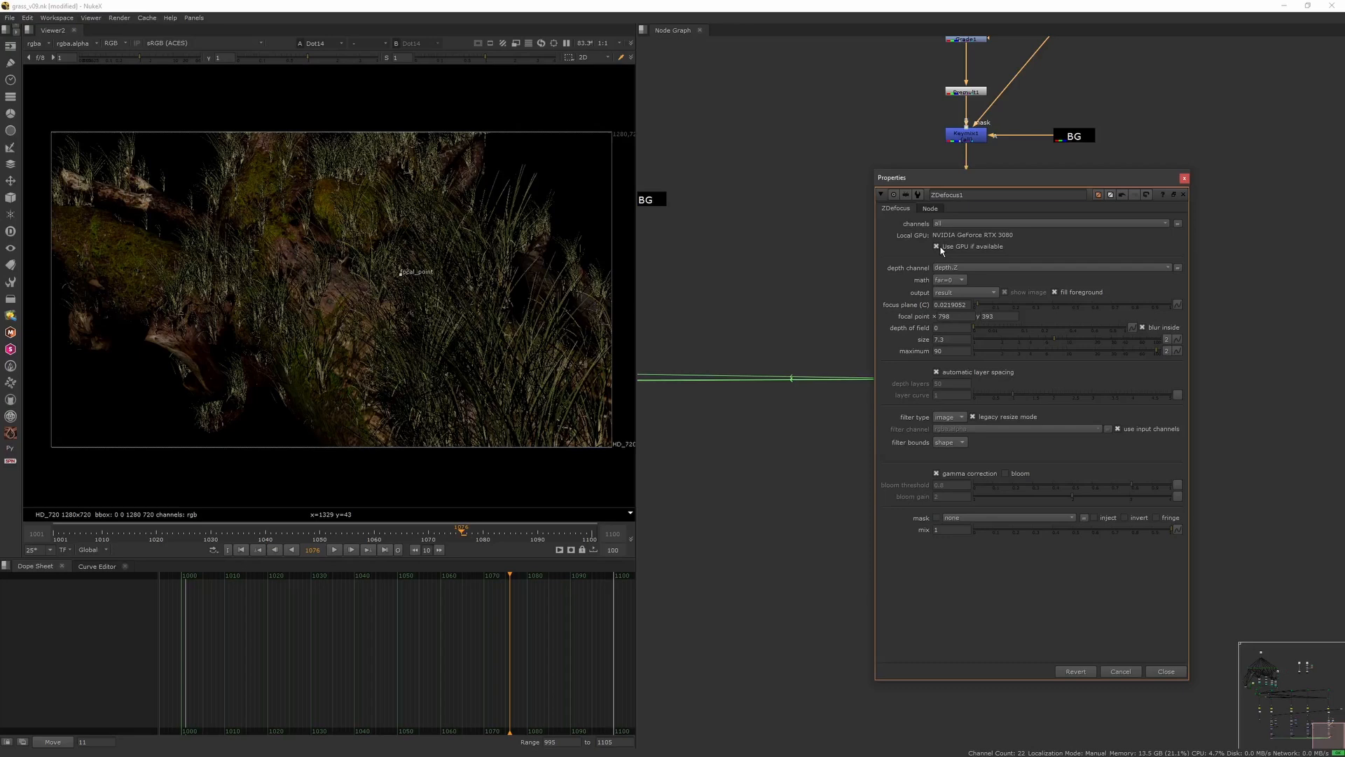
# - Check the ZDefocus2 properties and close both defocus property windows
pyautogui.scroll(-5, 849, 328)
pyautogui.scroll(2, 850, 328)
pyautogui.doubleClick(850, 328)
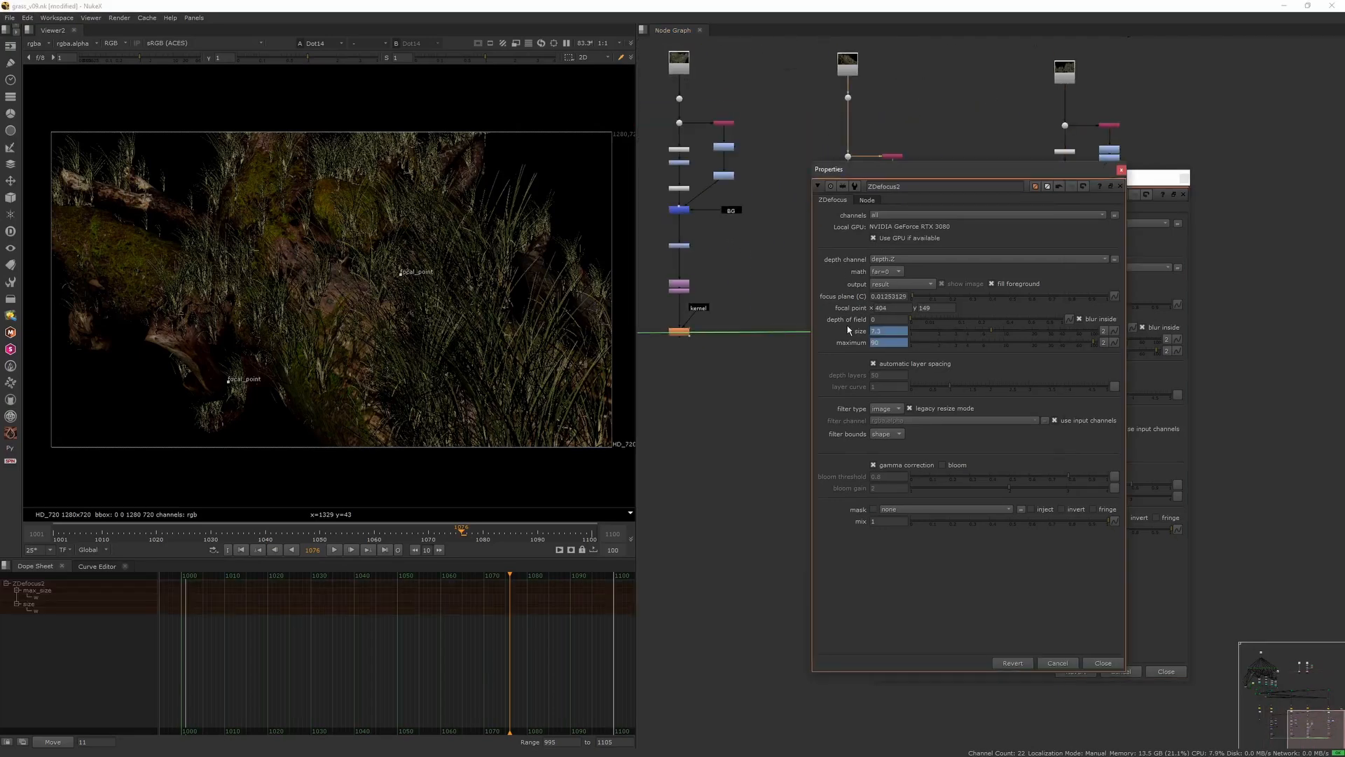
pyautogui.click(1121, 170)
pyautogui.click(1186, 175)
pyautogui.scroll(1, 1089, 325)
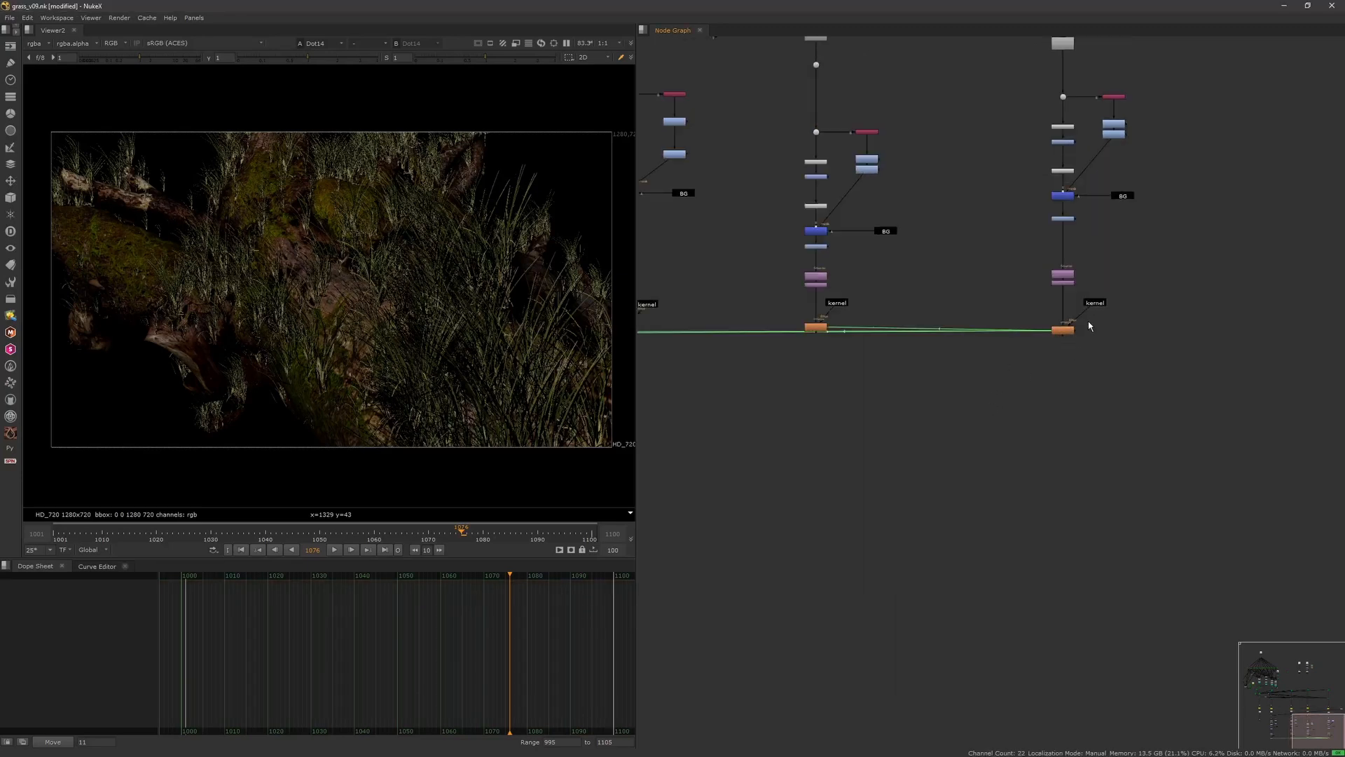
# - View the defocused result of ZDefocus1 and check its properties
pyautogui.scroll(1, 1087, 321)
pyautogui.click(1061, 330)
pyautogui.press('1')
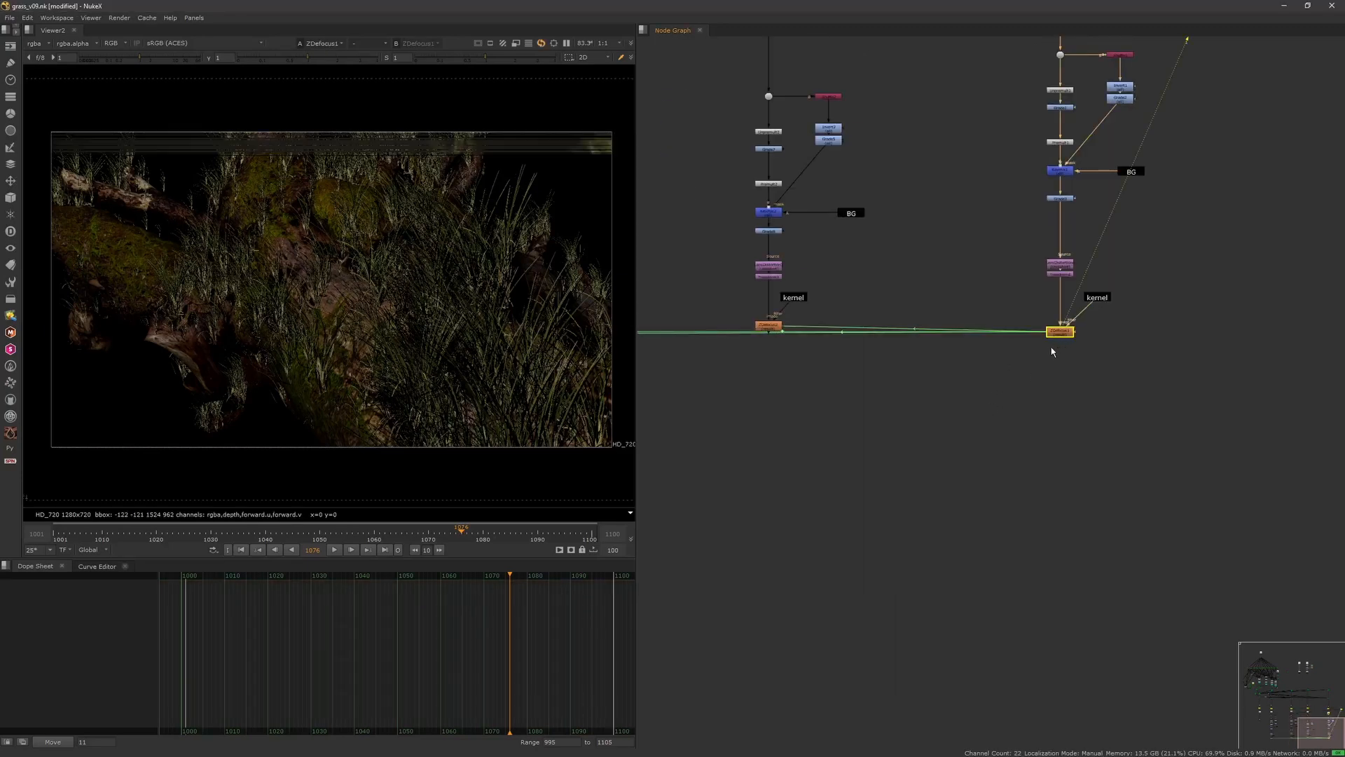
pyautogui.click(1040, 358)
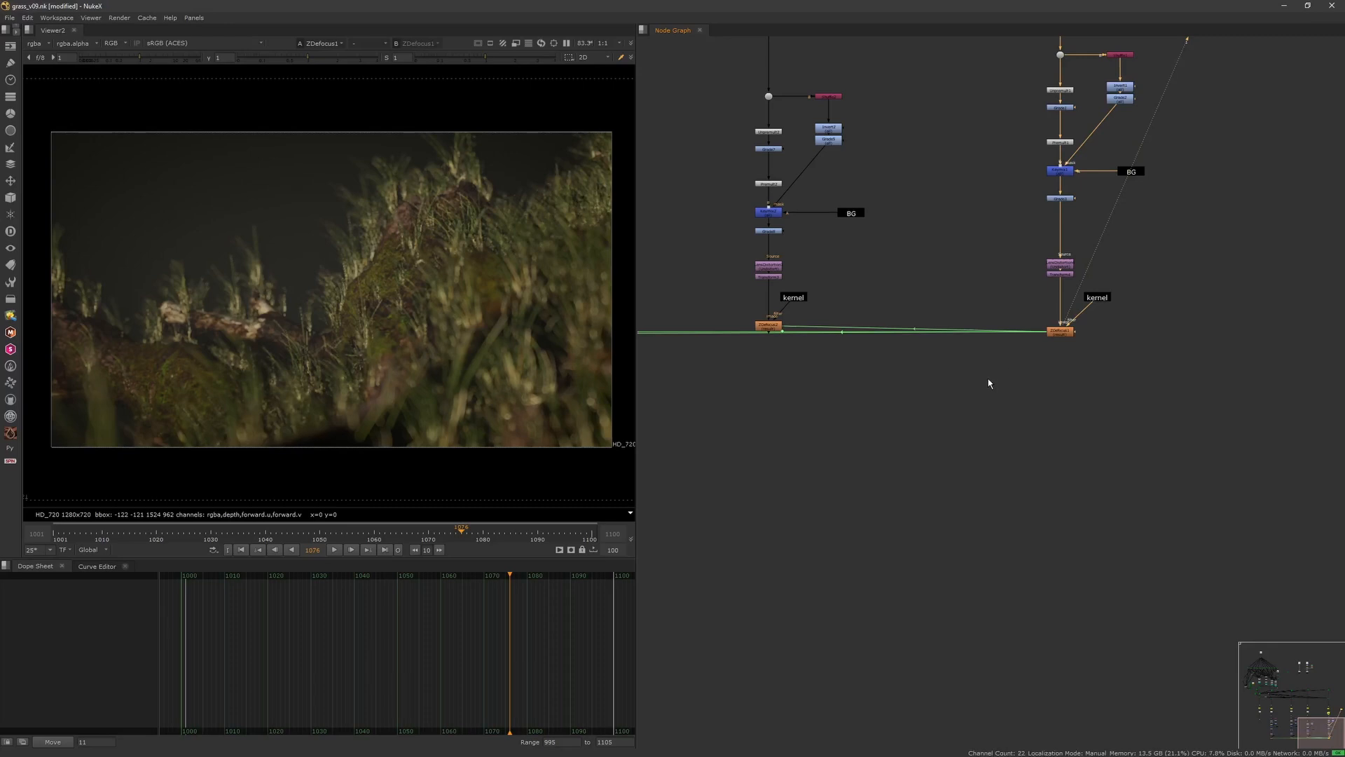
pyautogui.click(1057, 336)
pyautogui.doubleClick(1063, 332)
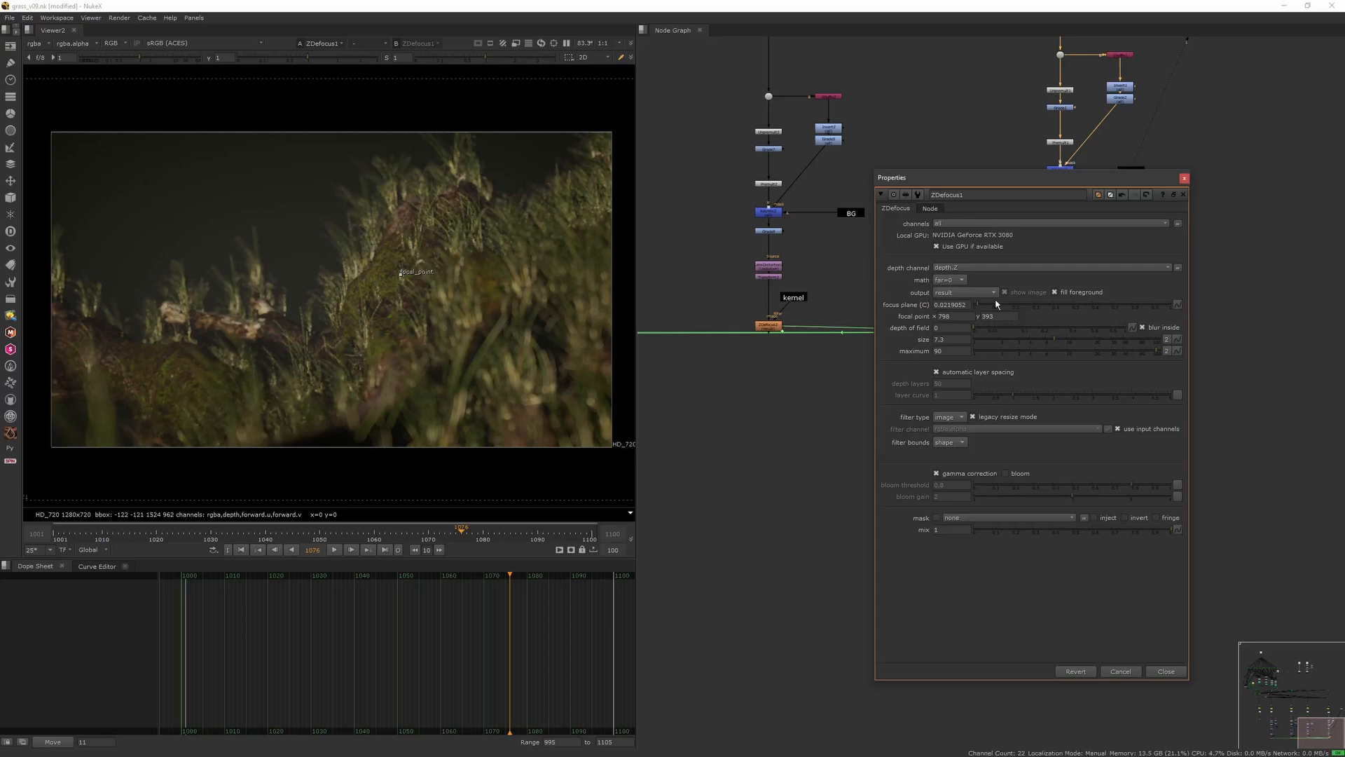
pyautogui.click(1184, 179)
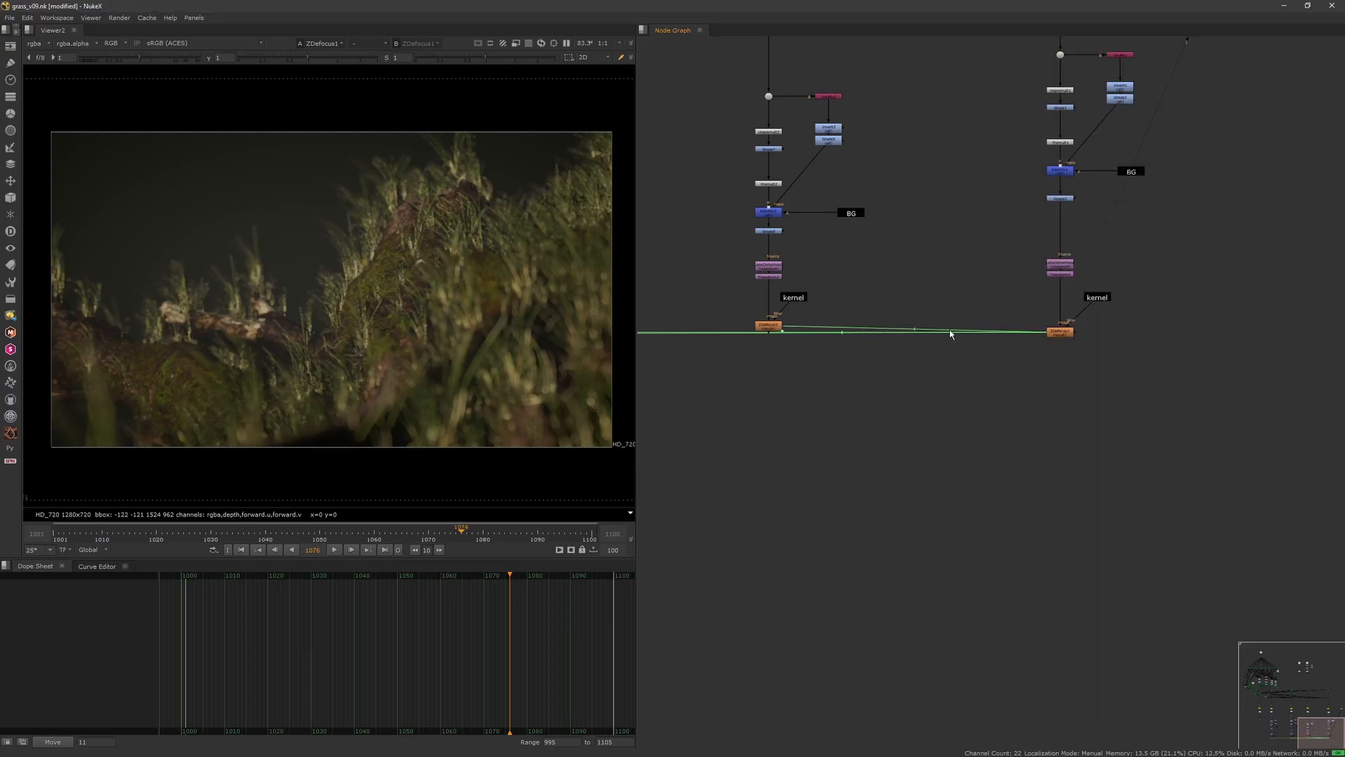
# - Move ZDefocus2 level with the neighbouring defocus nodes and check its properties
pyautogui.moveTo(857, 337); pyautogui.dragTo(962, 364, button='middle')
pyautogui.moveTo(875, 355); pyautogui.dragTo(873, 358)
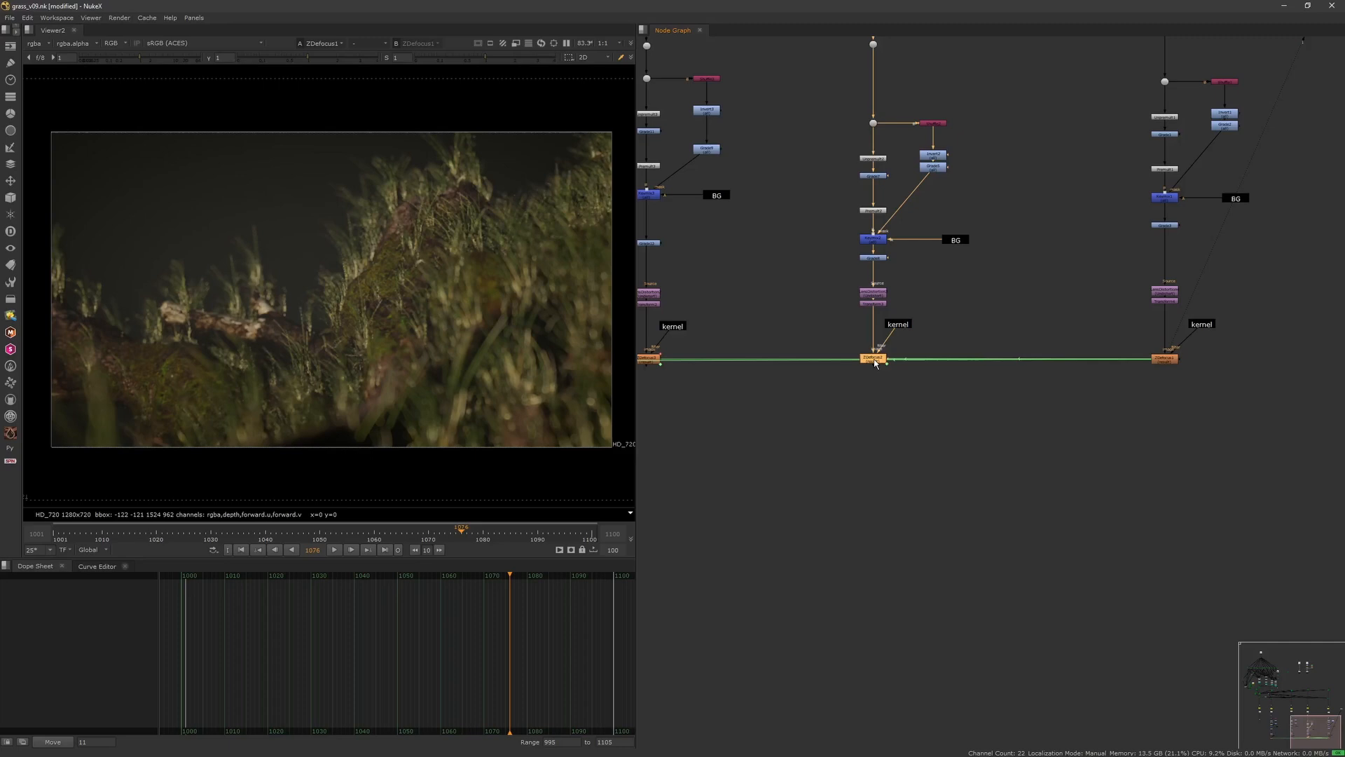
pyautogui.doubleClick(873, 359)
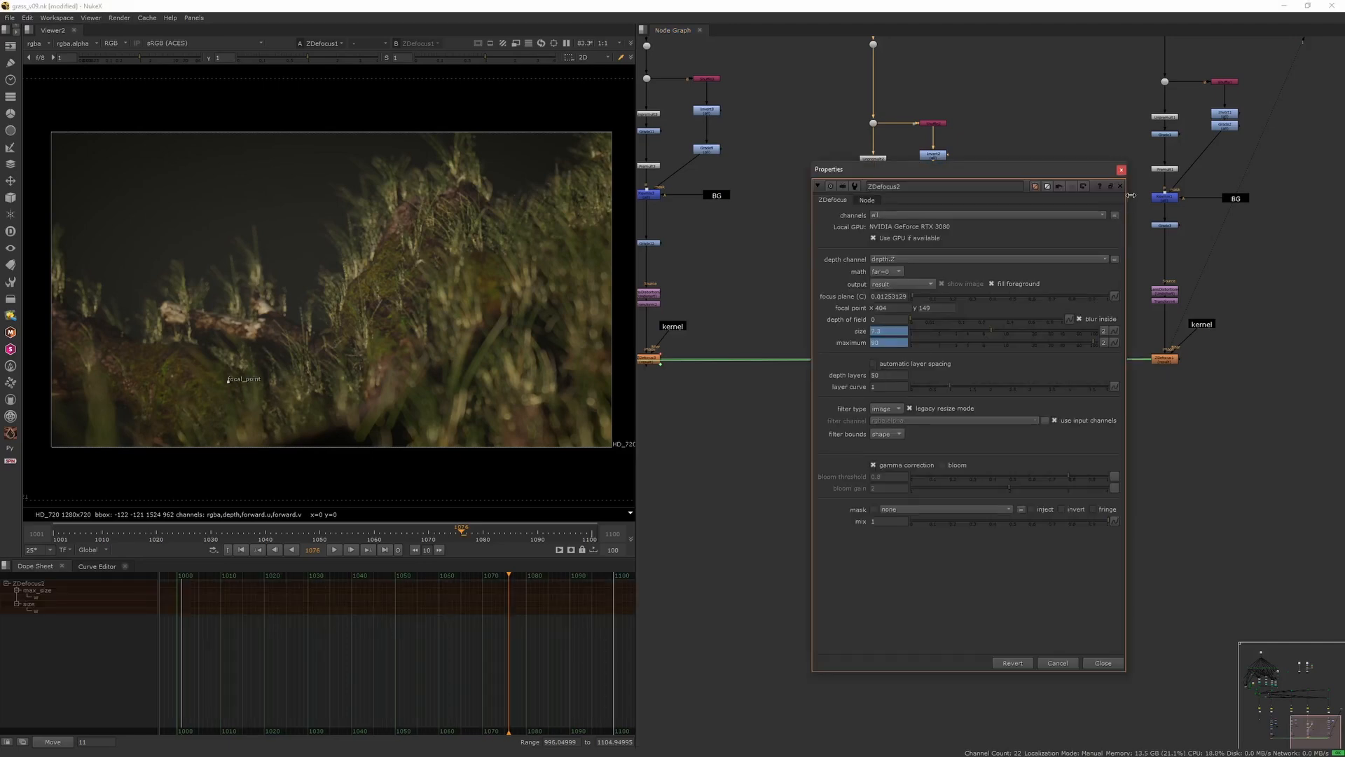
pyautogui.click(1121, 171)
# - View the defocused results of ZDefocus2, ZDefocus3 and ZDefocus4 one after another
pyautogui.click(873, 385)
pyautogui.moveTo(824, 386); pyautogui.dragTo(914, 340)
pyautogui.press('1')
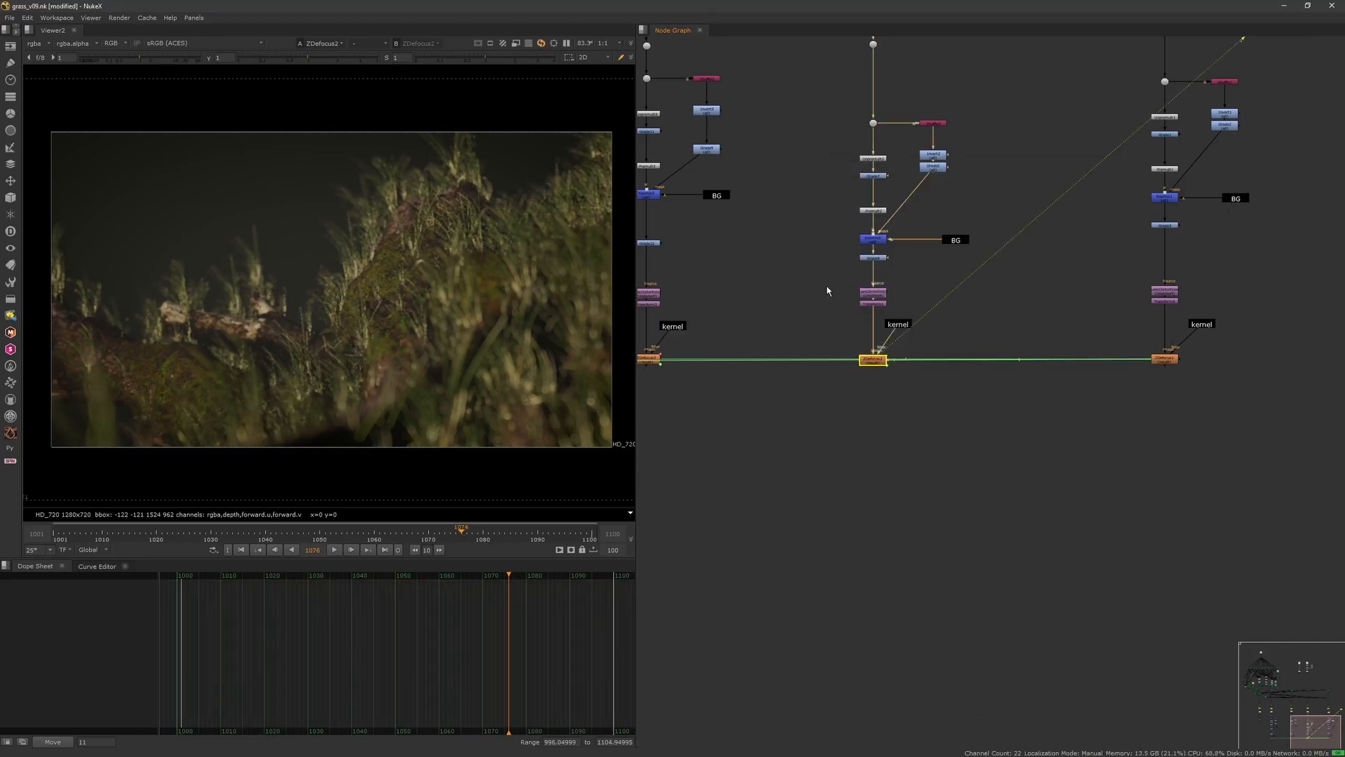
pyautogui.moveTo(845, 378); pyautogui.dragTo(970, 414, button='middle')
pyautogui.click(768, 397)
pyautogui.press('1')
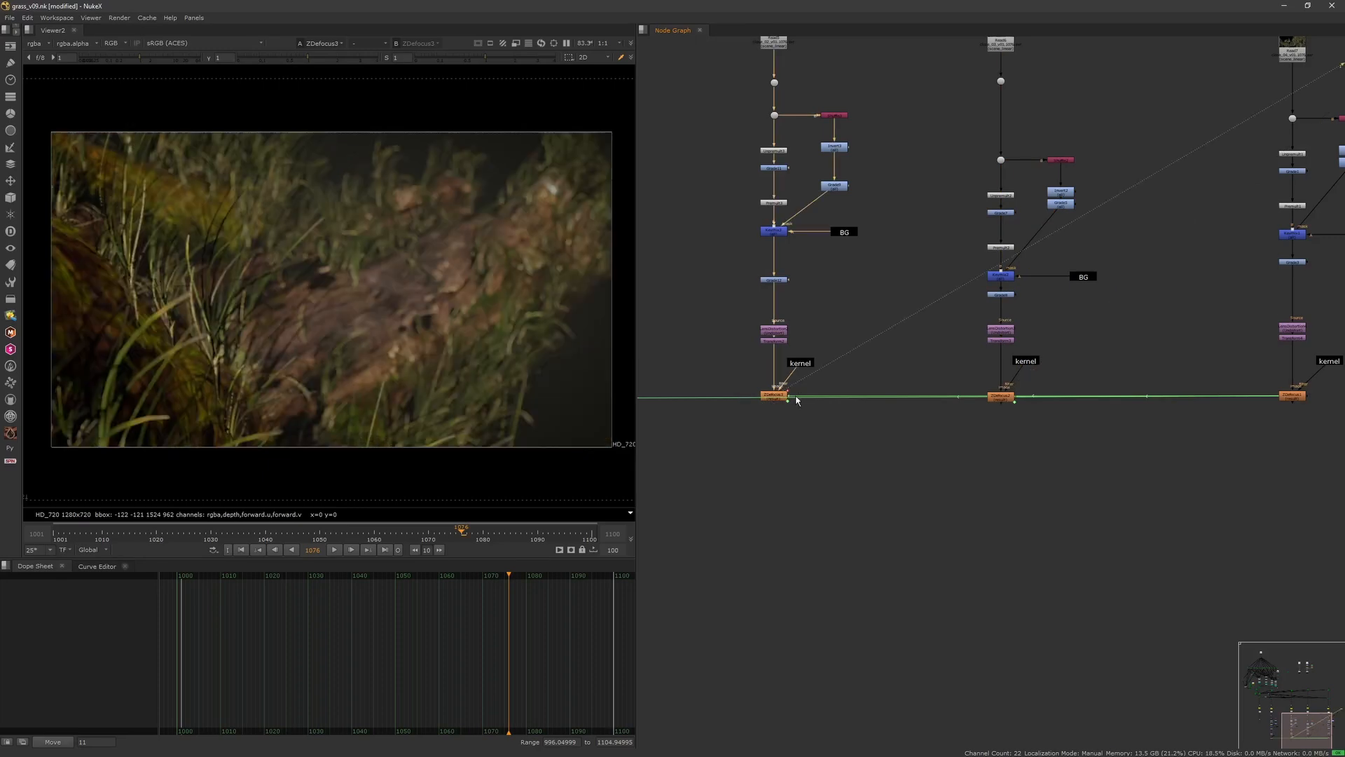
pyautogui.moveTo(693, 400); pyautogui.dragTo(1004, 431, button='middle')
pyautogui.moveTo(746, 456); pyautogui.dragTo(829, 421)
pyautogui.press('1')
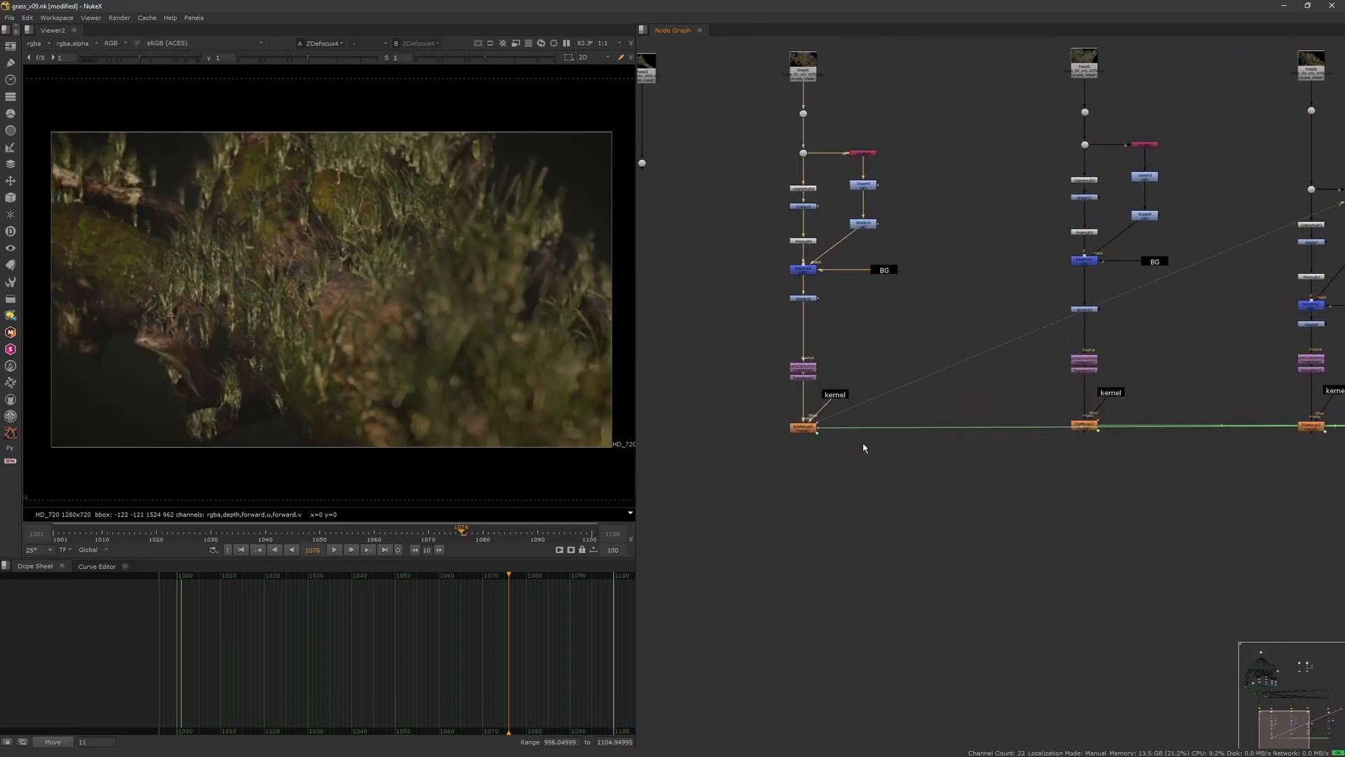
# - Check the projection settings of Camera2 and Camera3, including the focal length
pyautogui.moveTo(863, 443); pyautogui.dragTo(890, 609, button='middle')
pyautogui.scroll(-3, 889, 603)
pyautogui.scroll(1, 841, 262)
pyautogui.scroll(3, 872, 270)
pyautogui.doubleClick(791, 299)
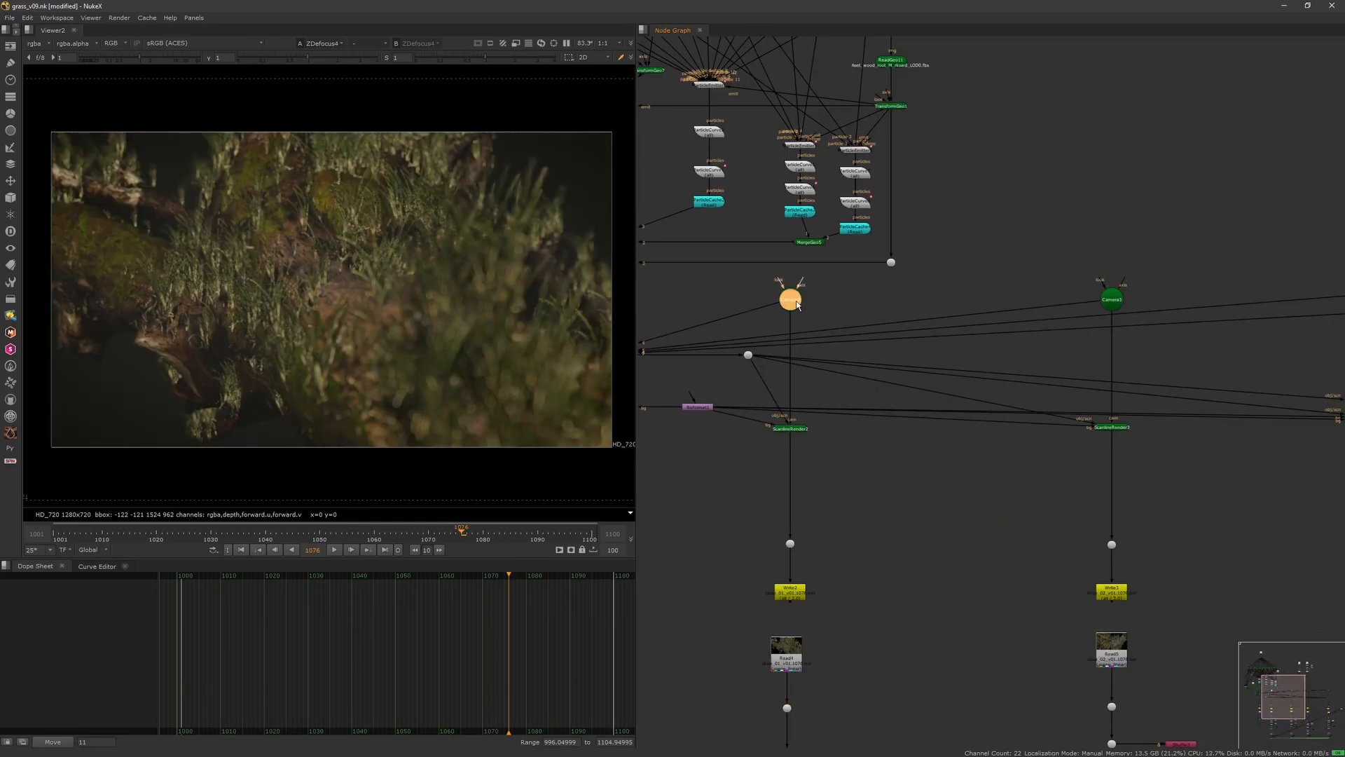
pyautogui.click(801, 476)
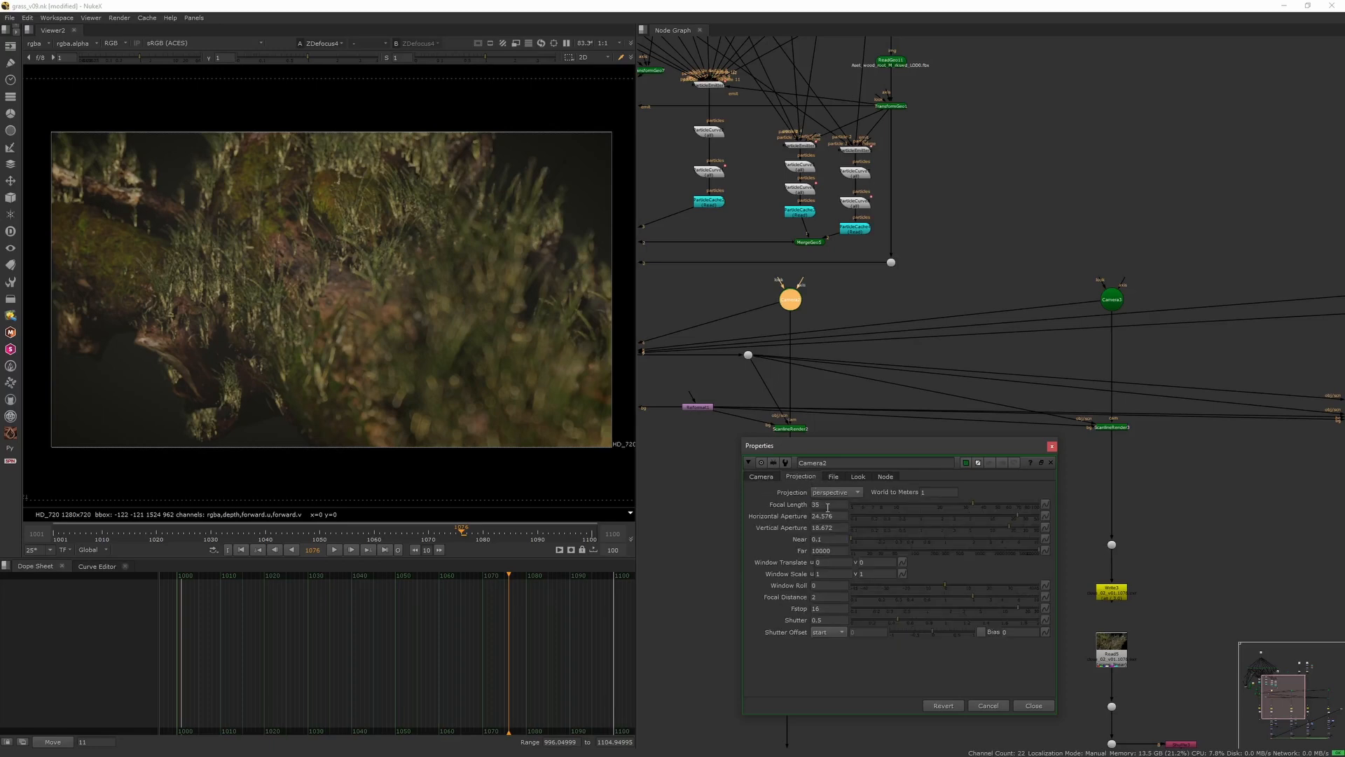
pyautogui.click(1112, 307)
pyautogui.doubleClick(1112, 308)
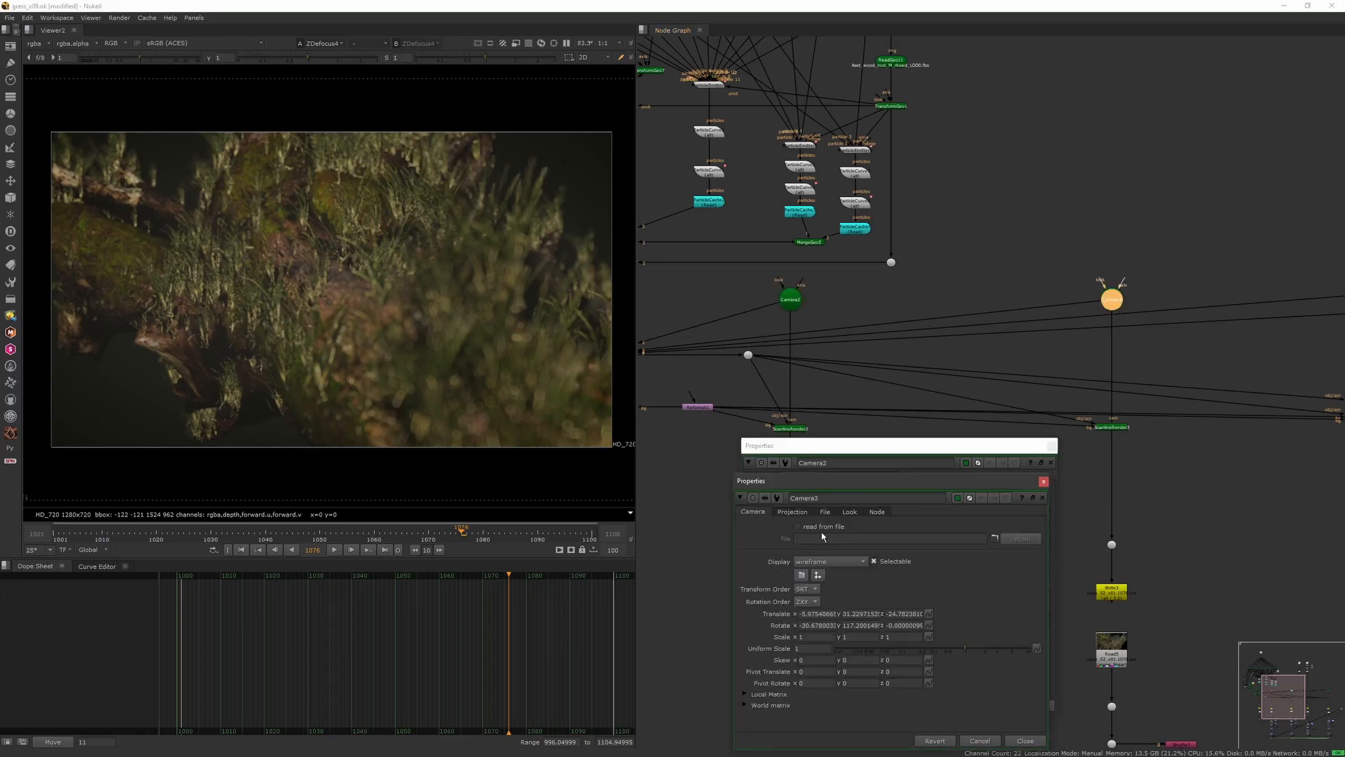
pyautogui.click(805, 514)
# - Check the projection settings of Camera4 and the last camera in the row, and close all camera property windows
pyautogui.moveTo(1076, 360); pyautogui.dragTo(837, 339, button='middle')
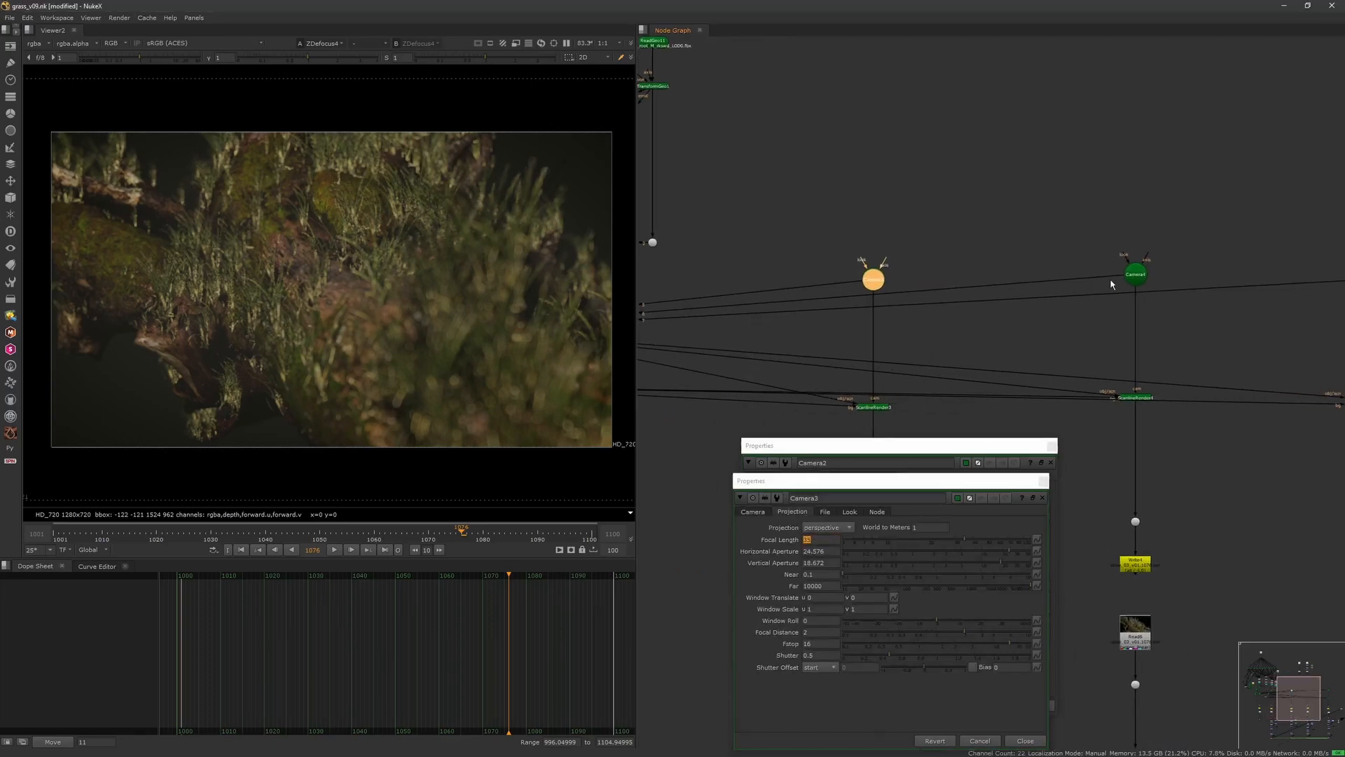
pyautogui.doubleClick(1135, 274)
pyautogui.click(868, 452)
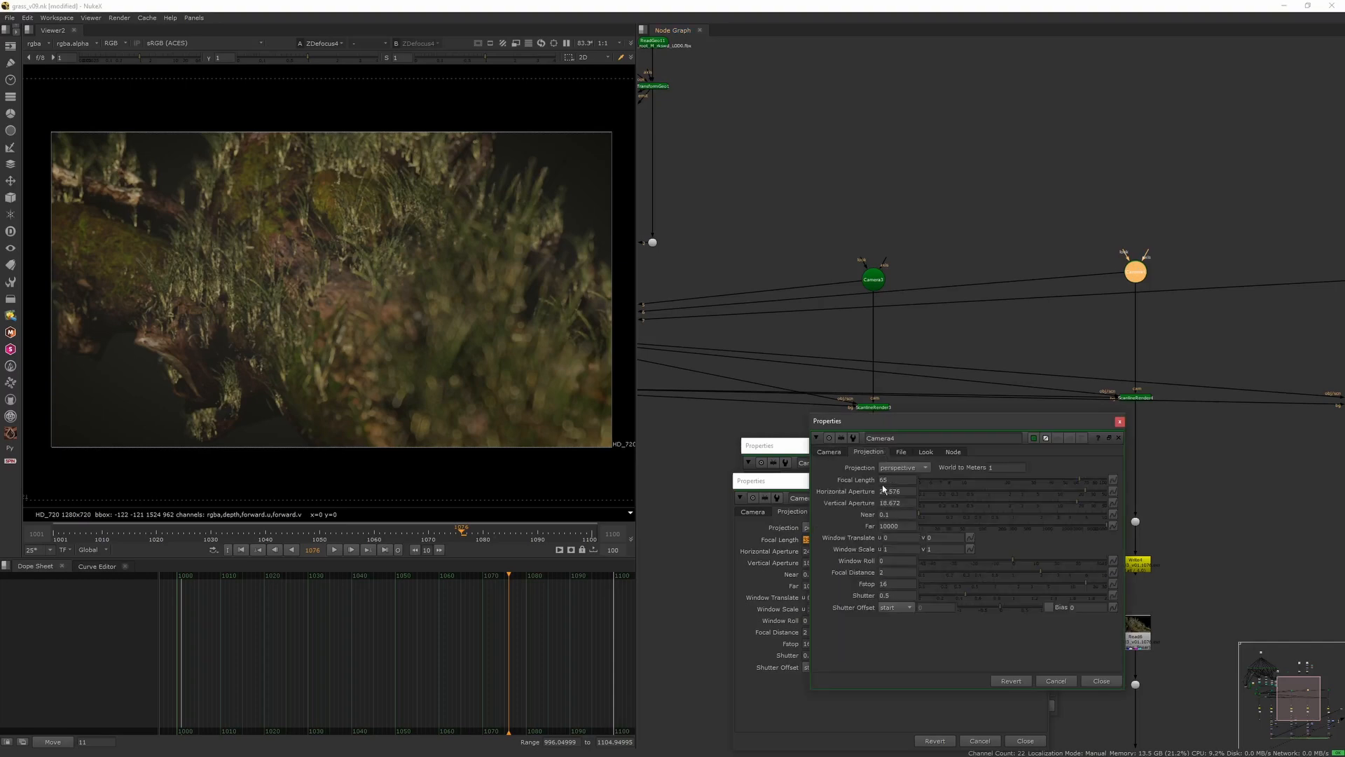
pyautogui.moveTo(1124, 355); pyautogui.dragTo(766, 368, button='middle')
pyautogui.doubleClick(1107, 288)
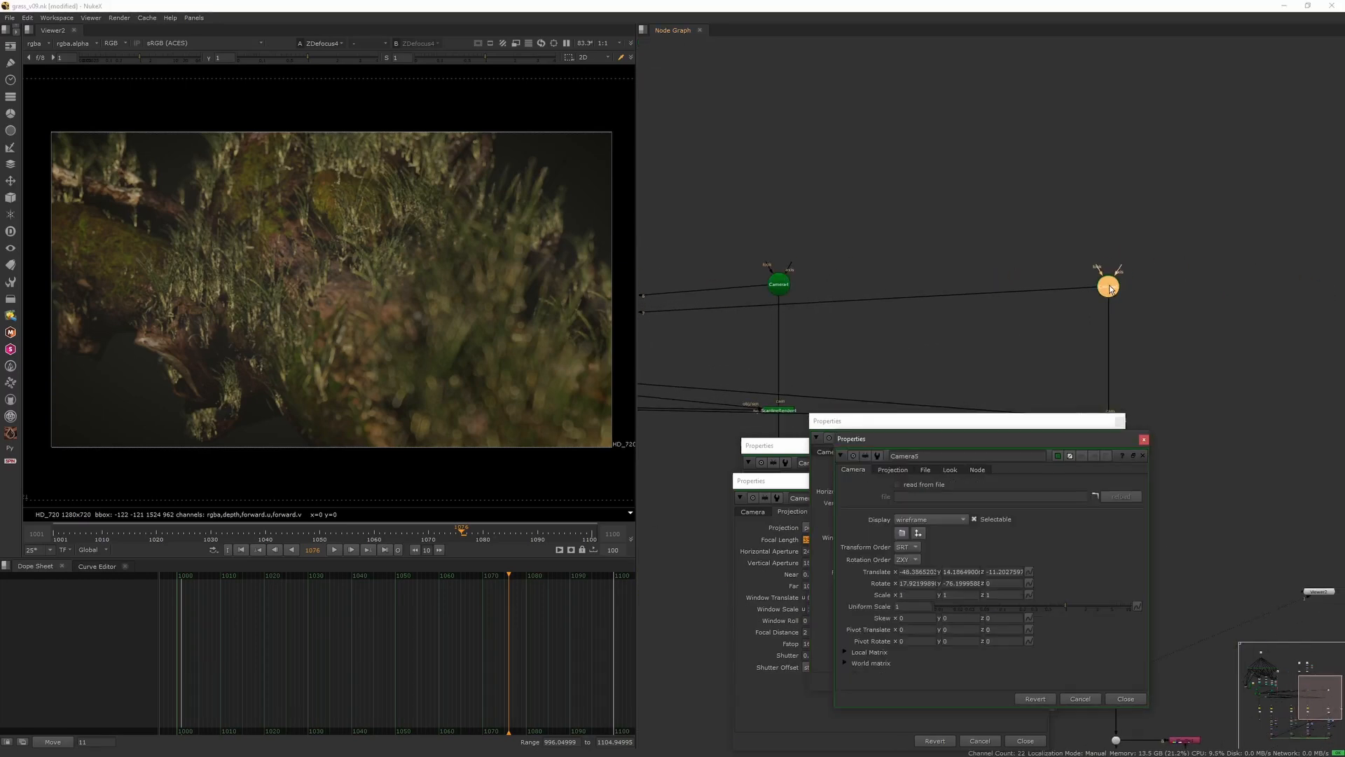
pyautogui.click(893, 469)
pyautogui.click(1144, 440)
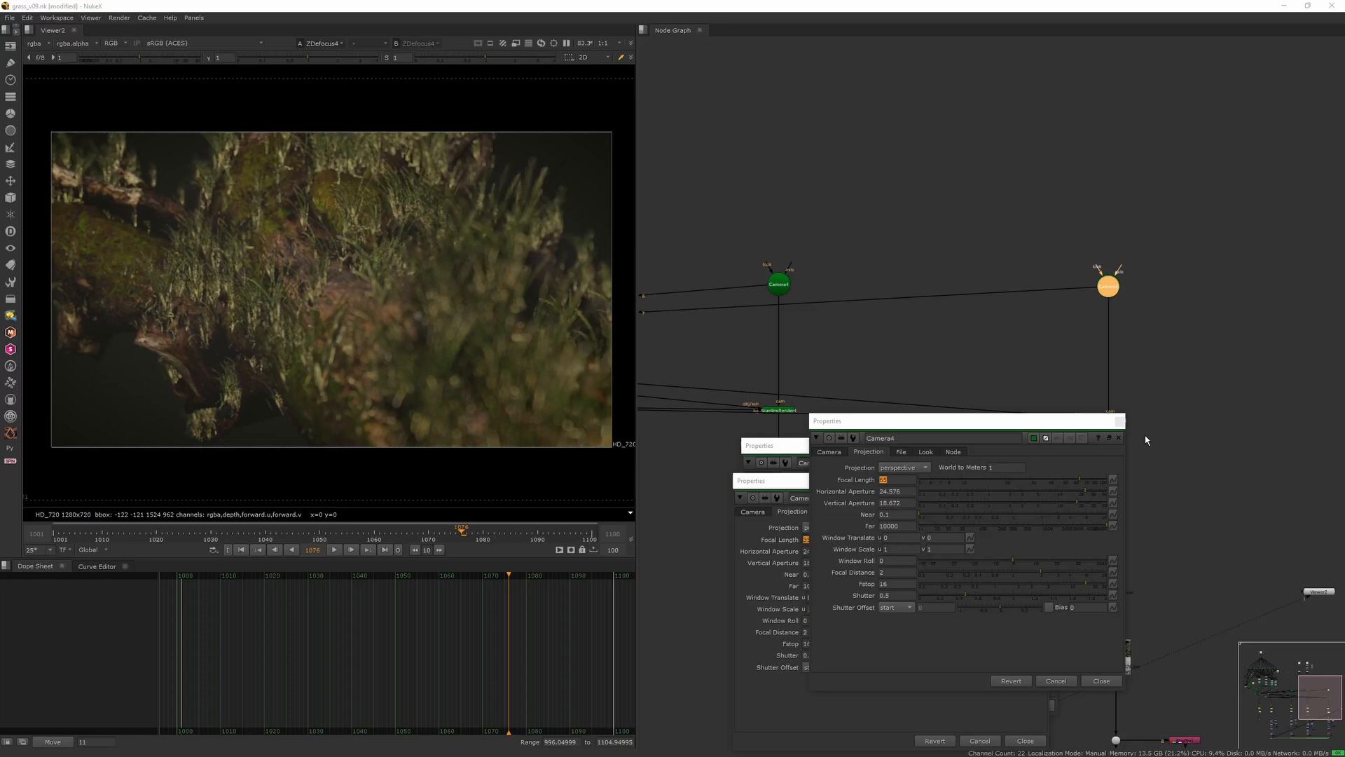
pyautogui.click(1119, 421)
pyautogui.click(1052, 446)
pyautogui.click(1043, 481)
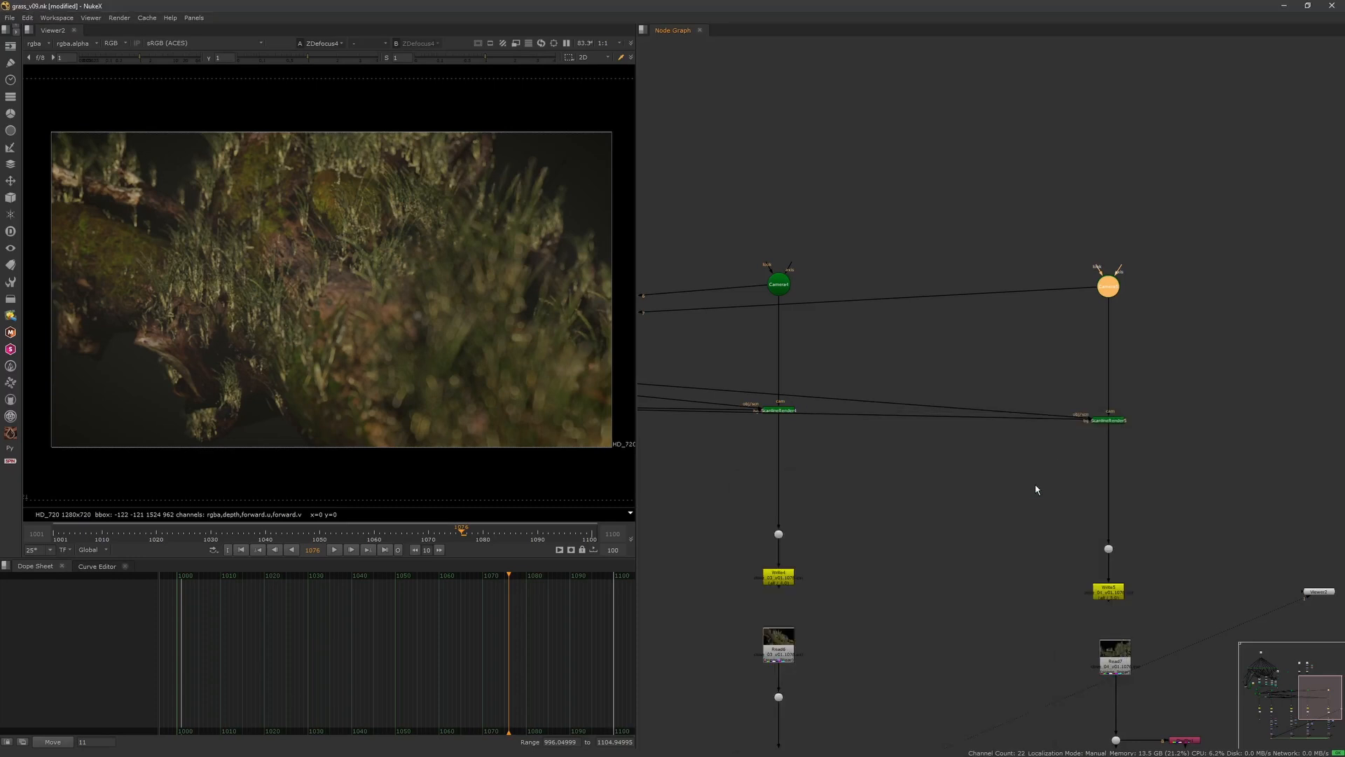
pyautogui.scroll(-4, 963, 498)
pyautogui.moveTo(830, 669); pyautogui.dragTo(897, 524, button='middle')
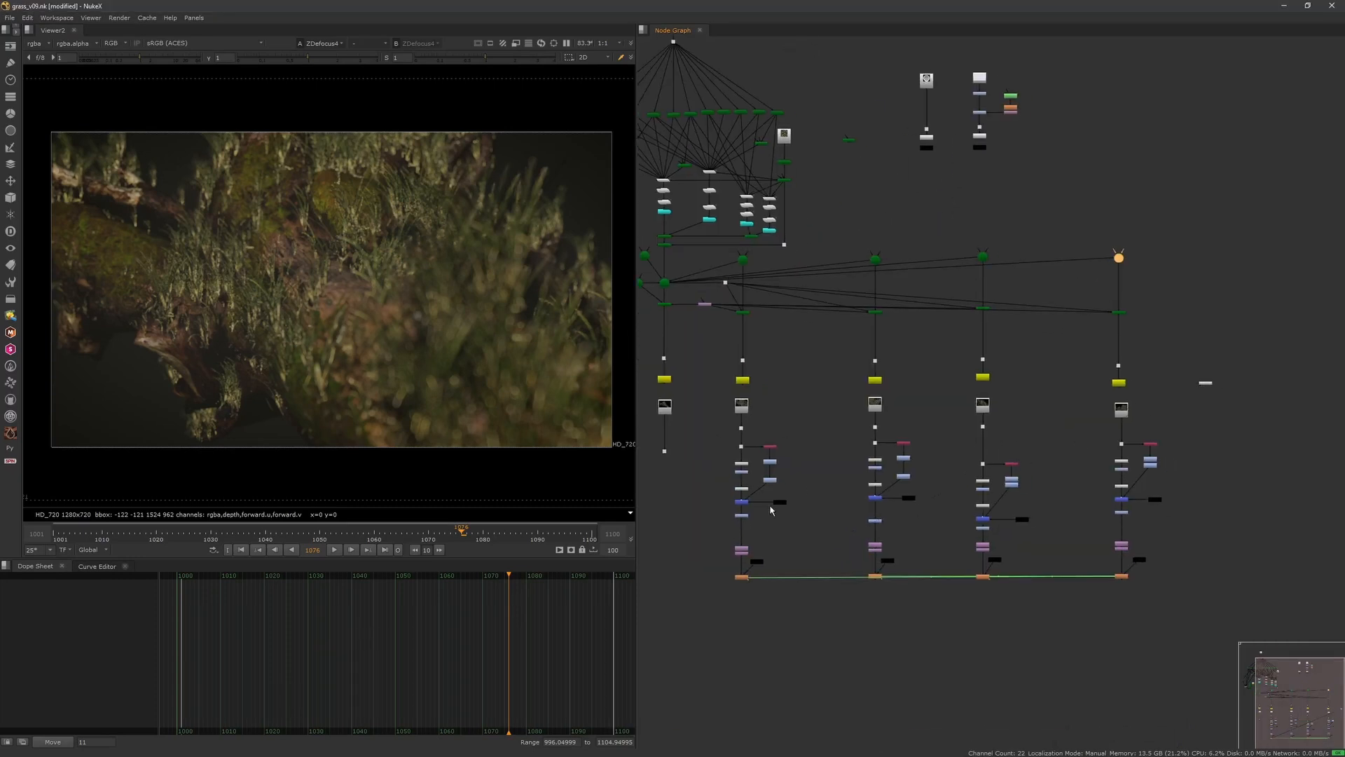
pyautogui.scroll(3, 770, 509)
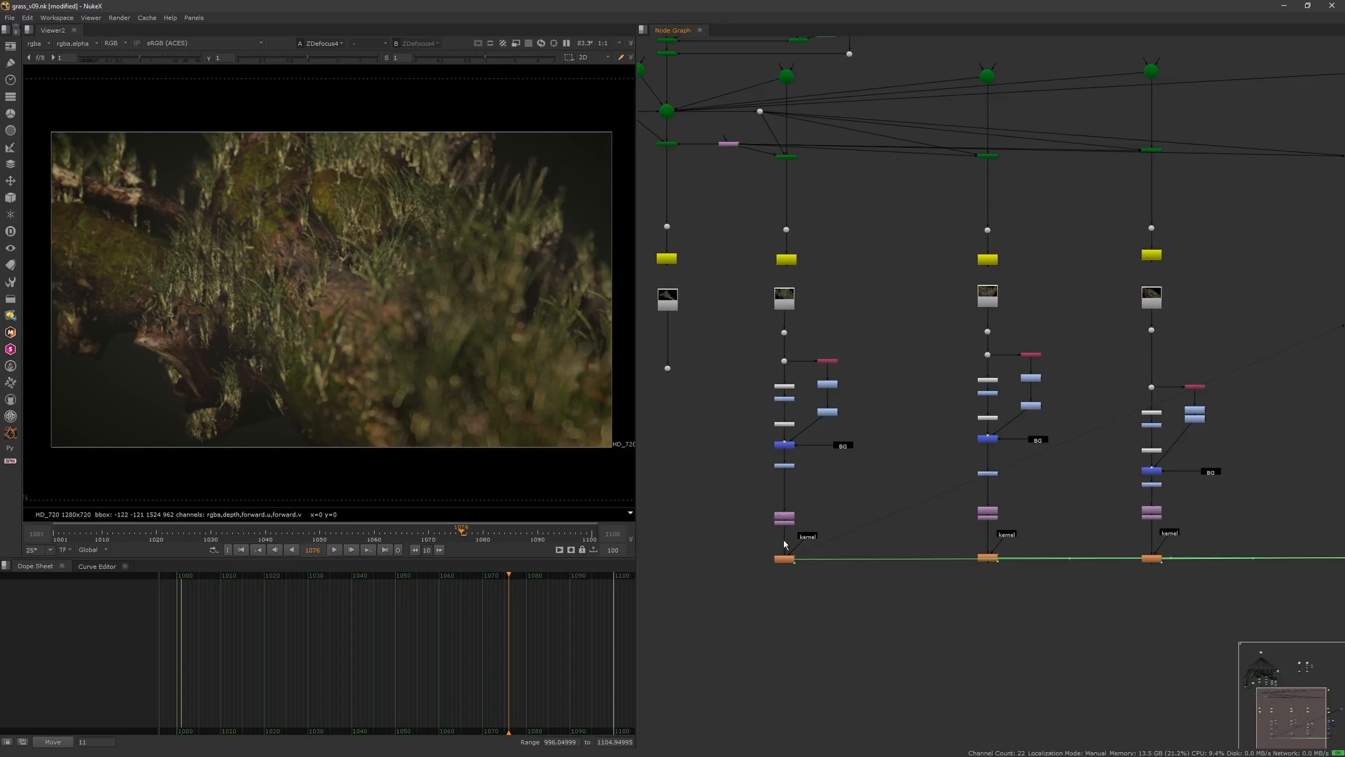
pyautogui.moveTo(742, 603); pyautogui.dragTo(811, 555)
pyautogui.scroll(-3, 797, 581)
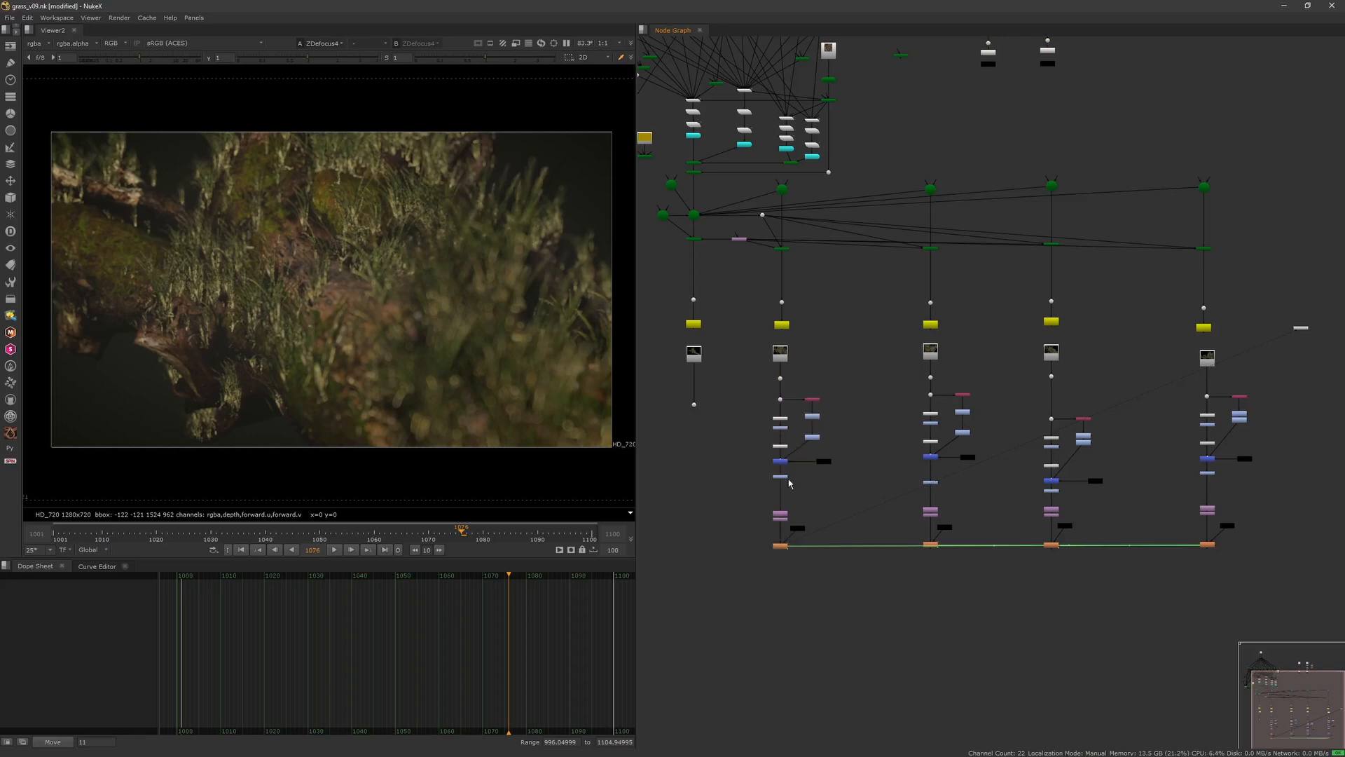
# - View Shuffle4, Invert4 and Grade13 one after another, showing the alpha of the graded depth mask
pyautogui.scroll(5, 806, 480)
pyautogui.click(909, 347)
pyautogui.press('1')
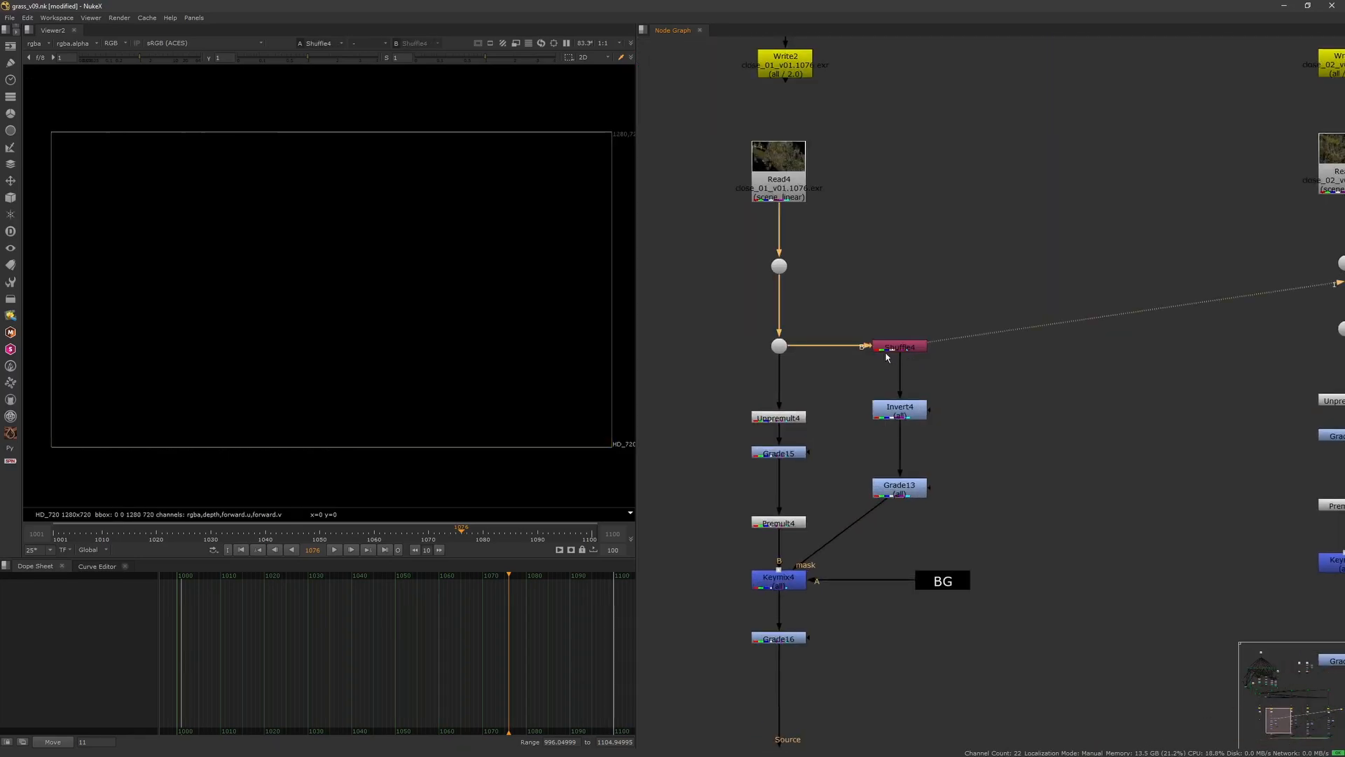
pyautogui.click(902, 409)
pyautogui.press('1')
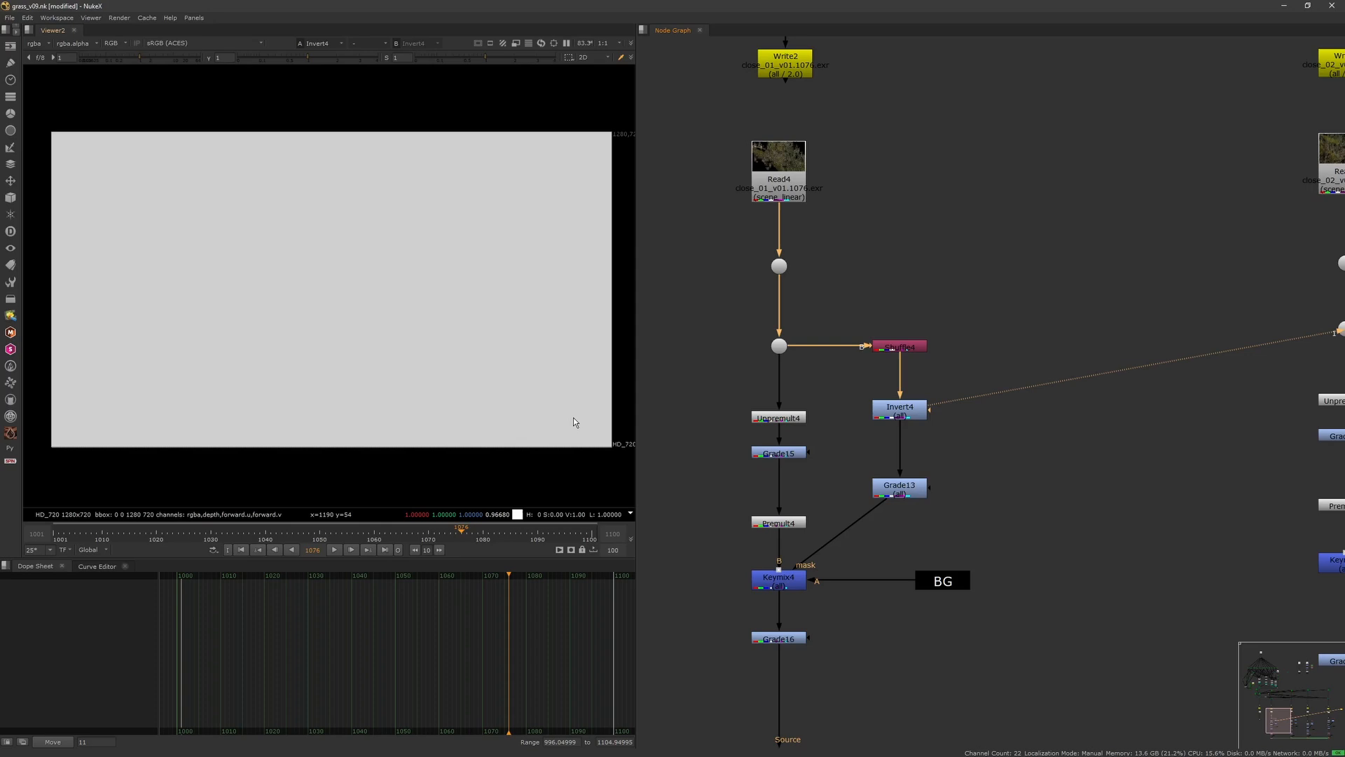
pyautogui.click(904, 493)
pyautogui.press('1')
pyautogui.press('a')
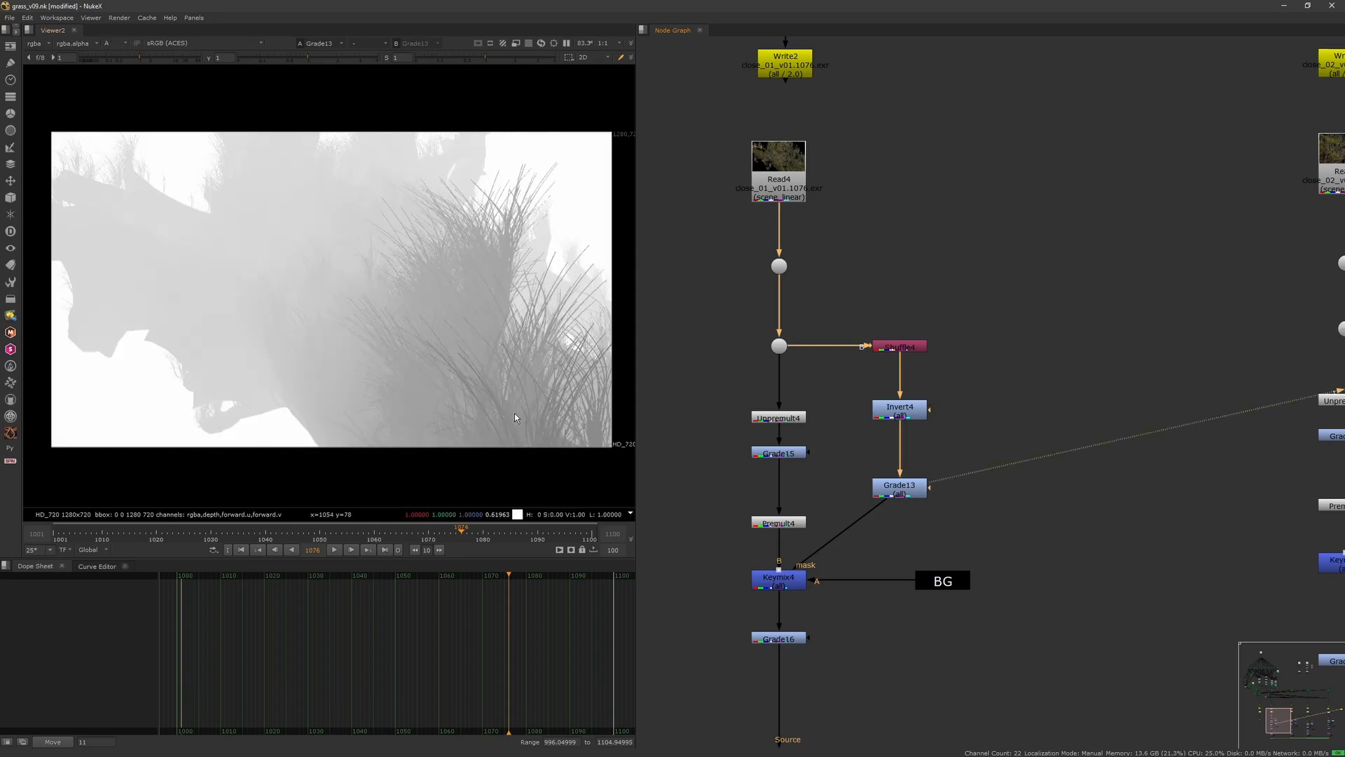
# - View Grade15 in full colour and toggle the node off and on to compare its effect
pyautogui.moveTo(802, 478); pyautogui.dragTo(856, 419, button='middle')
pyautogui.click(849, 391)
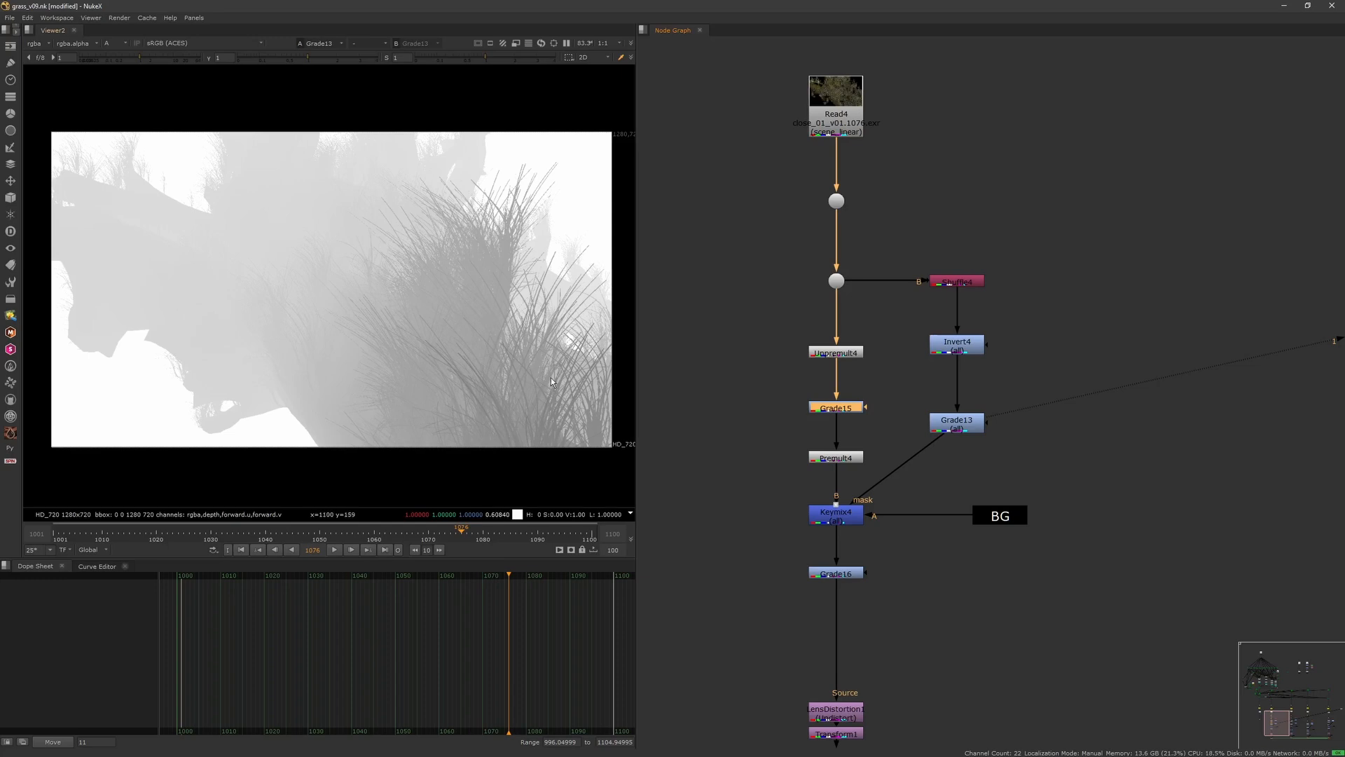
pyautogui.press('1')
pyautogui.press('a')
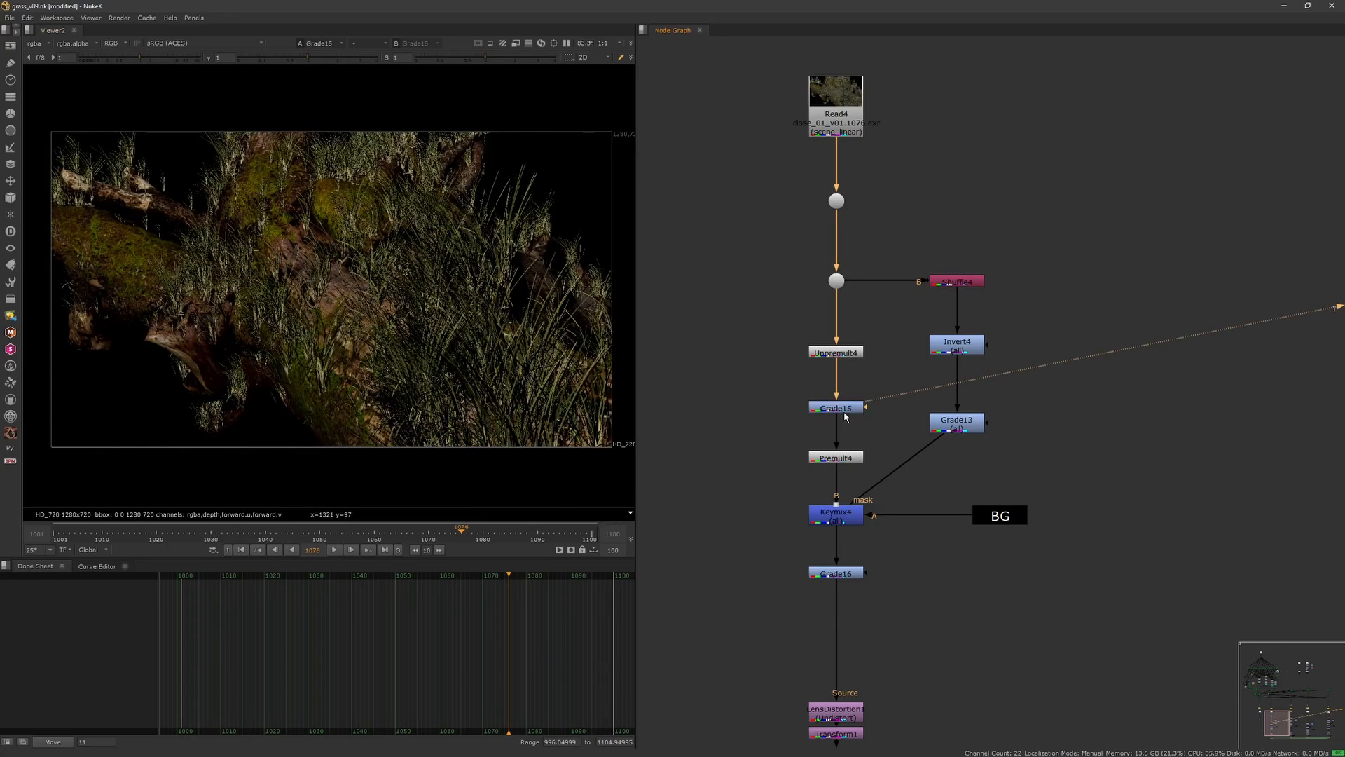
pyautogui.press('d')
pyautogui.press('d')
# - View the Keymix4 result and trace where its BG input comes from
pyautogui.click(848, 518)
pyautogui.press('1')
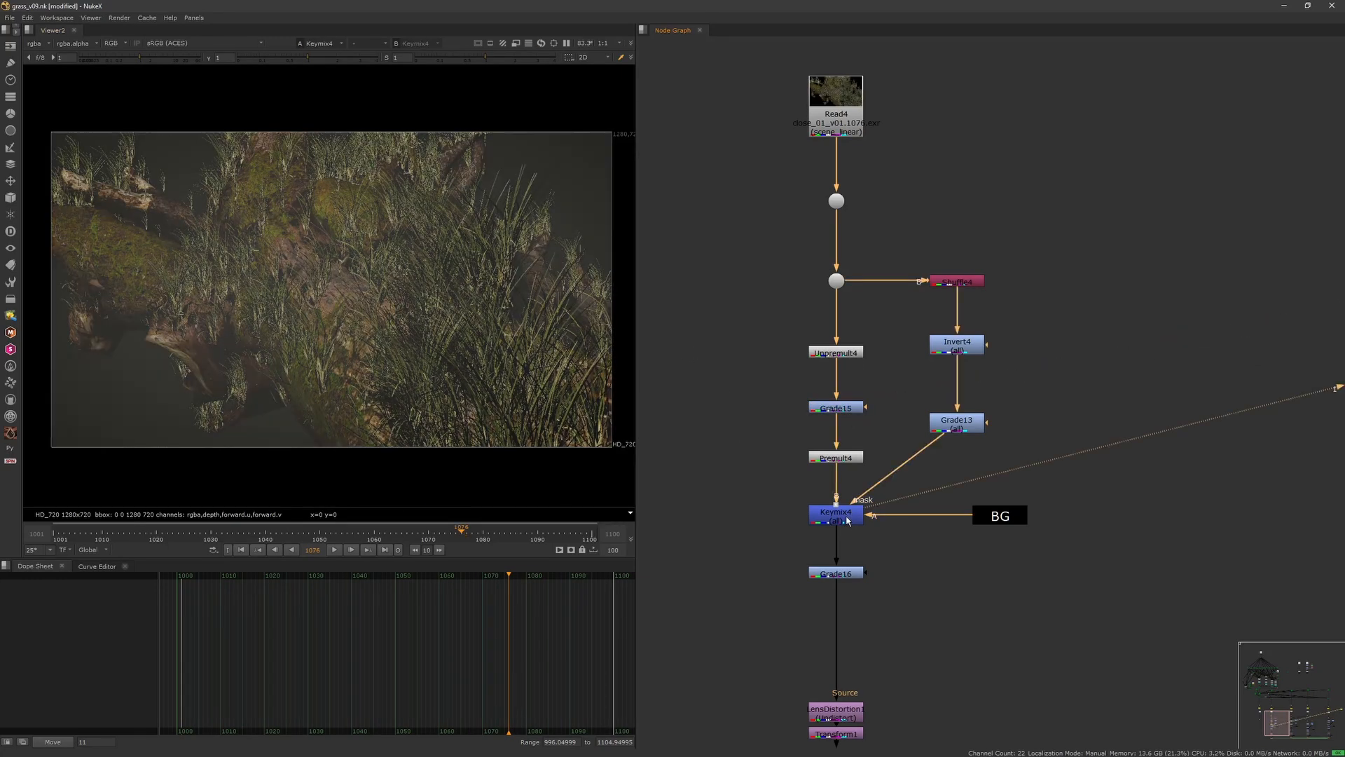
pyautogui.moveTo(849, 528); pyautogui.dragTo(841, 345, button='middle')
pyautogui.click(981, 321)
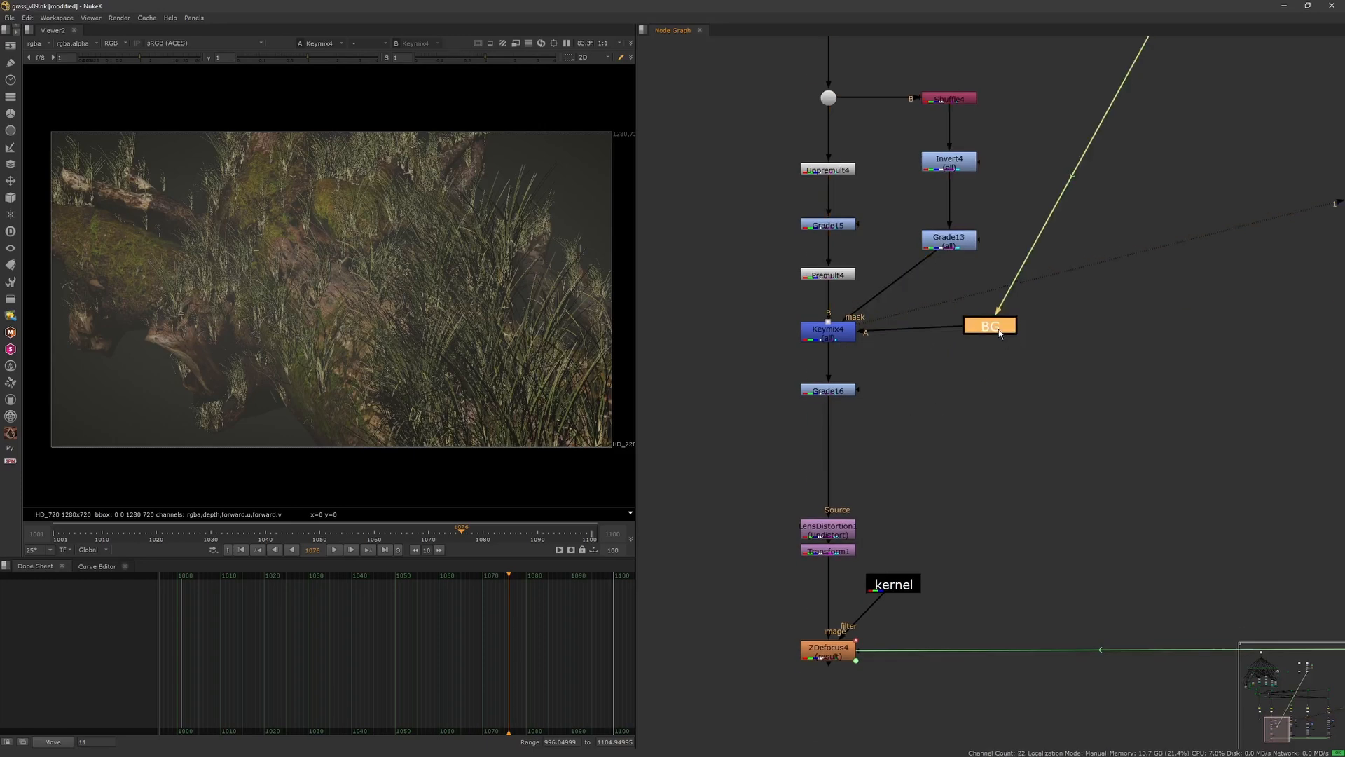
# - Compare the alpha mask from Grade13 and the BG input with the combined Keymix4 result
pyautogui.click(947, 241)
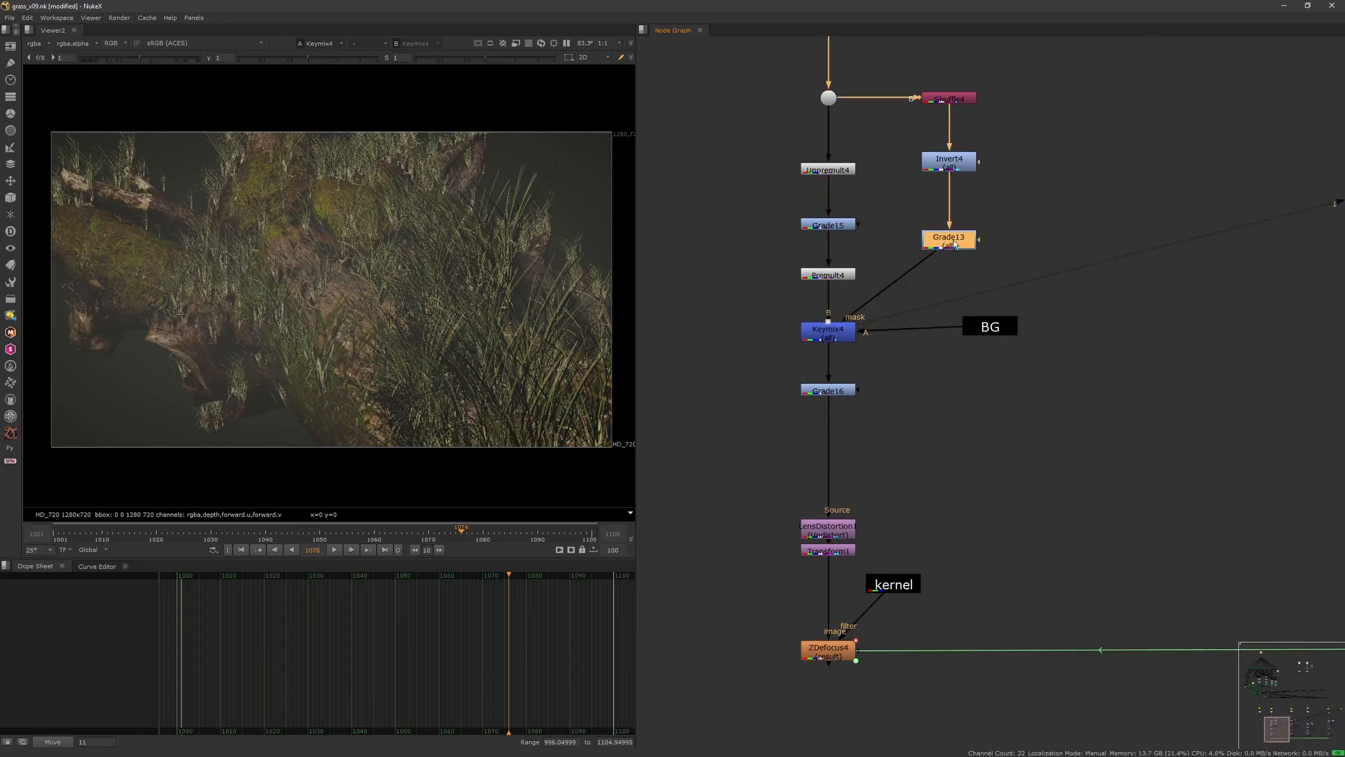
pyautogui.press('1')
pyautogui.press('a')
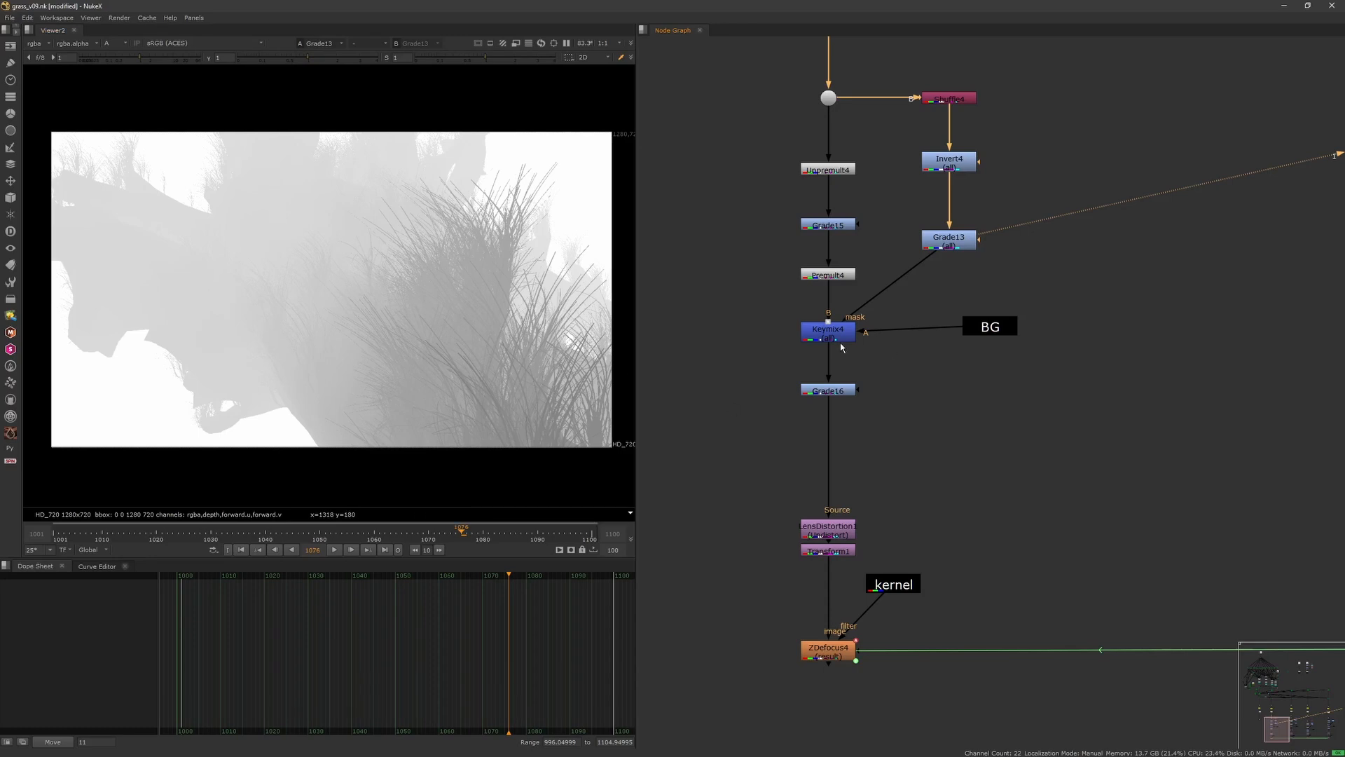
pyautogui.click(989, 329)
pyautogui.press('1')
pyautogui.press('a')
pyautogui.click(839, 333)
pyautogui.press('1')
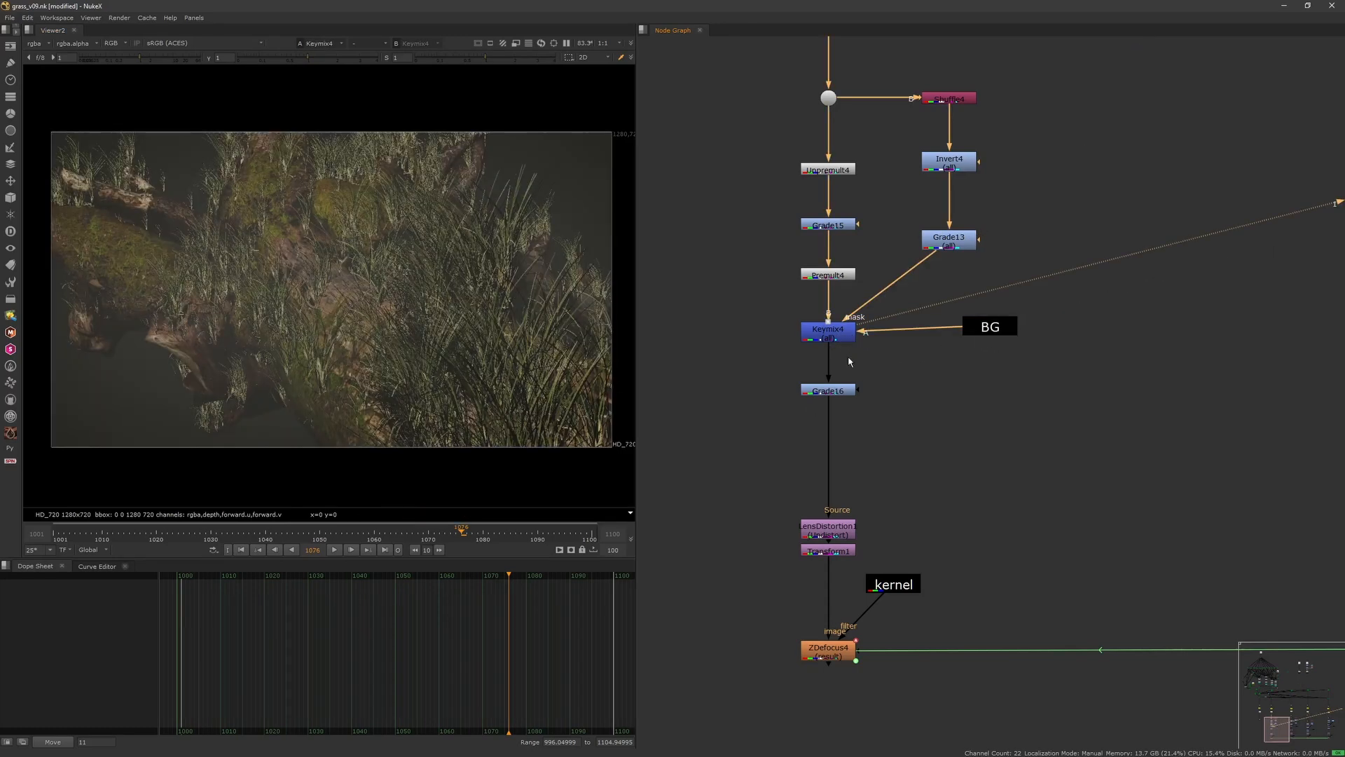
# - View the results of Grade16 and ZDefocus4 further down the same branch
pyautogui.press('1')
pyautogui.moveTo(850, 452); pyautogui.dragTo(843, 352, button='middle')
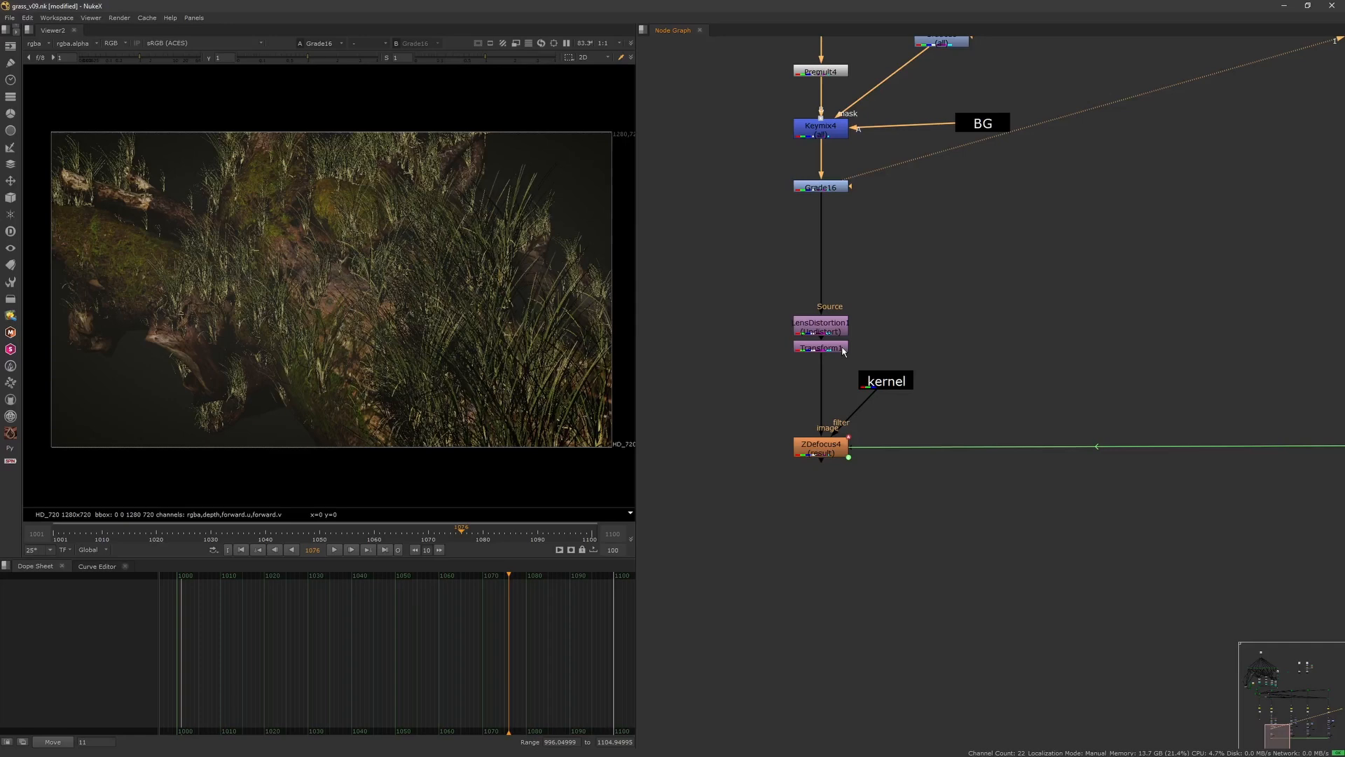
pyautogui.press('1')
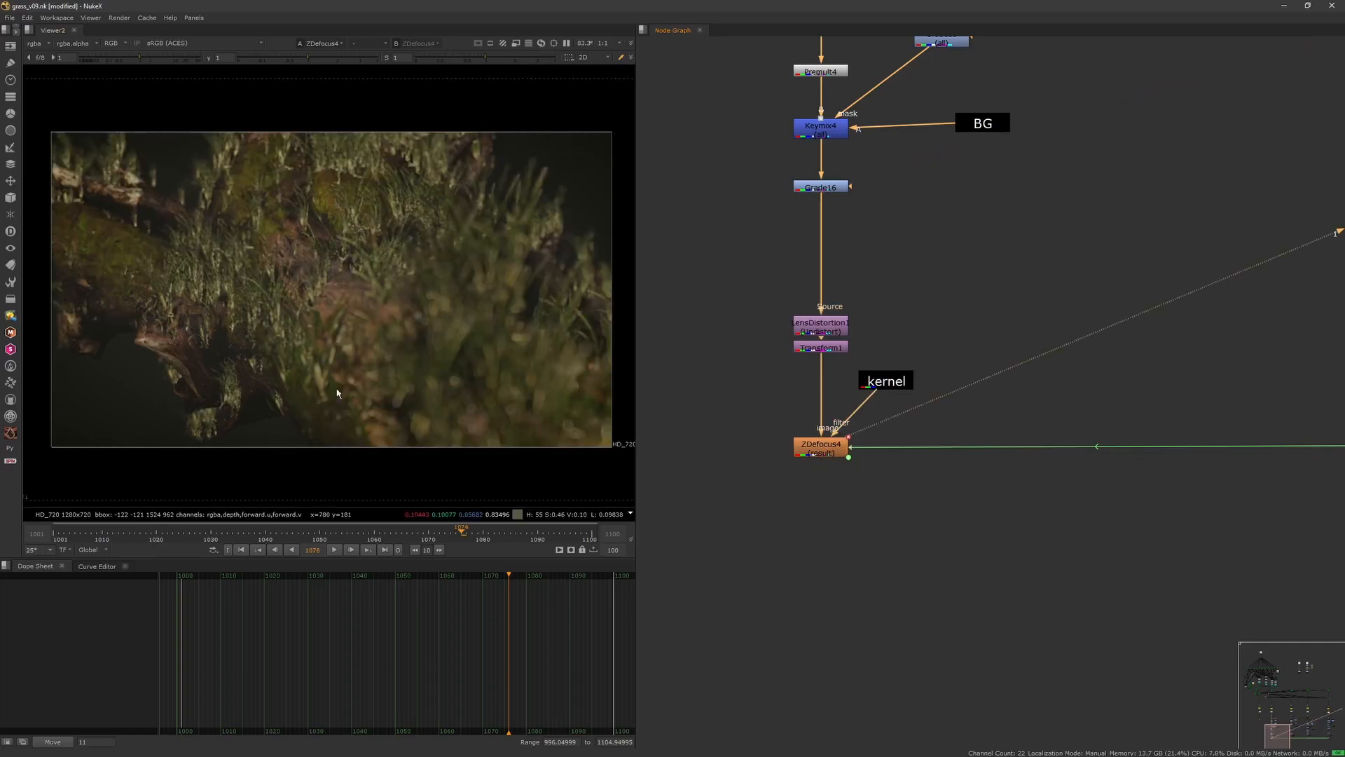
# - Set the mix of Keymix4 to 0.305
pyautogui.moveTo(851, 146); pyautogui.dragTo(912, 311, button='middle')
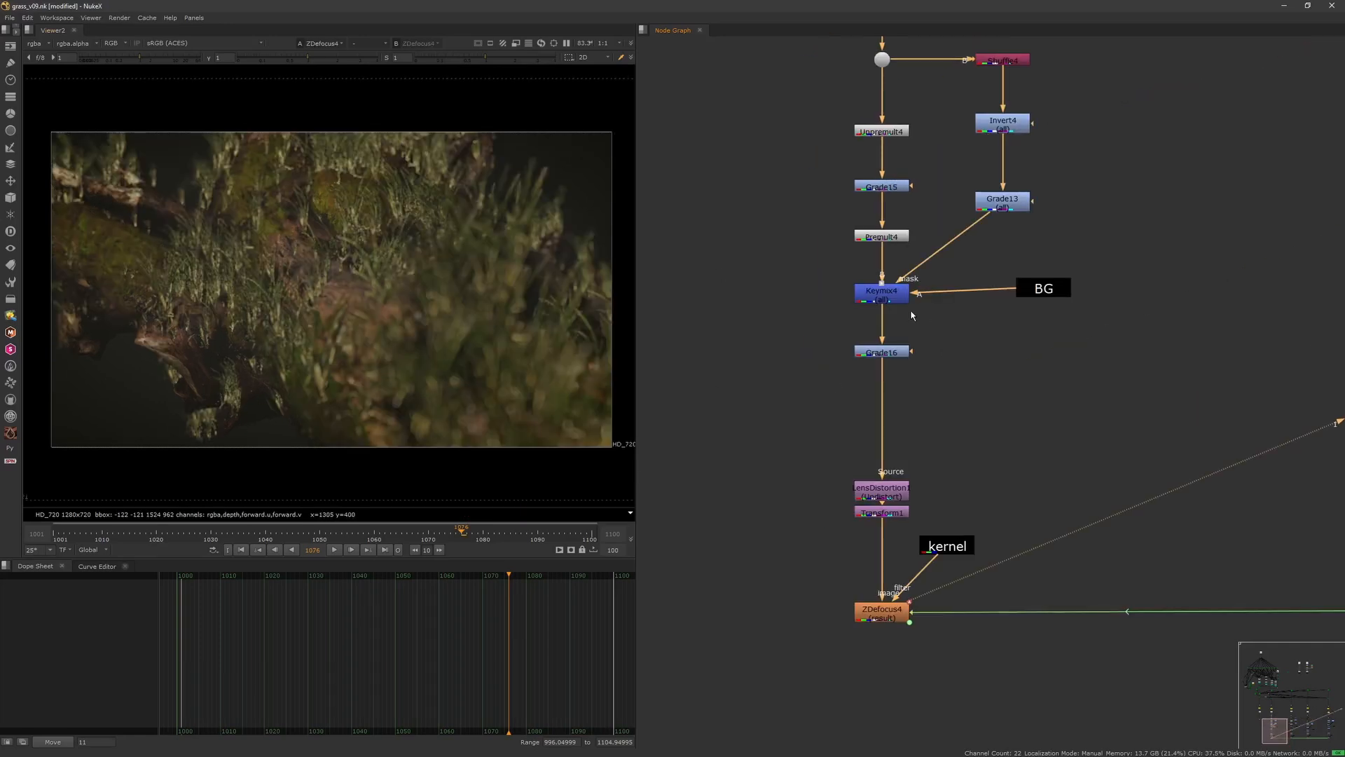
pyautogui.moveTo(900, 301); pyautogui.dragTo(898, 294)
pyautogui.doubleClick(898, 295)
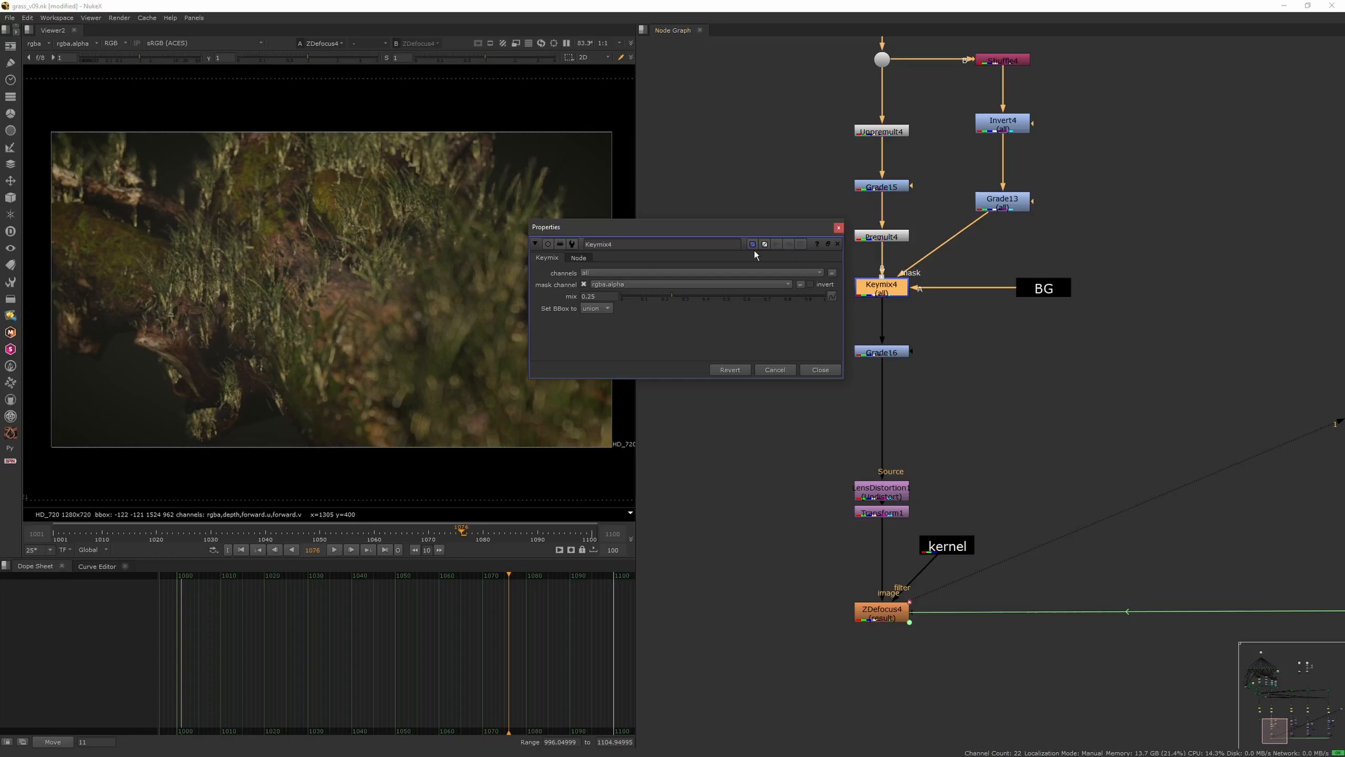
pyautogui.moveTo(672, 295)
pyautogui.mouseDown()
pyautogui.moveTo(720, 295)
pyautogui.moveTo(685, 302)
pyautogui.mouseUp()
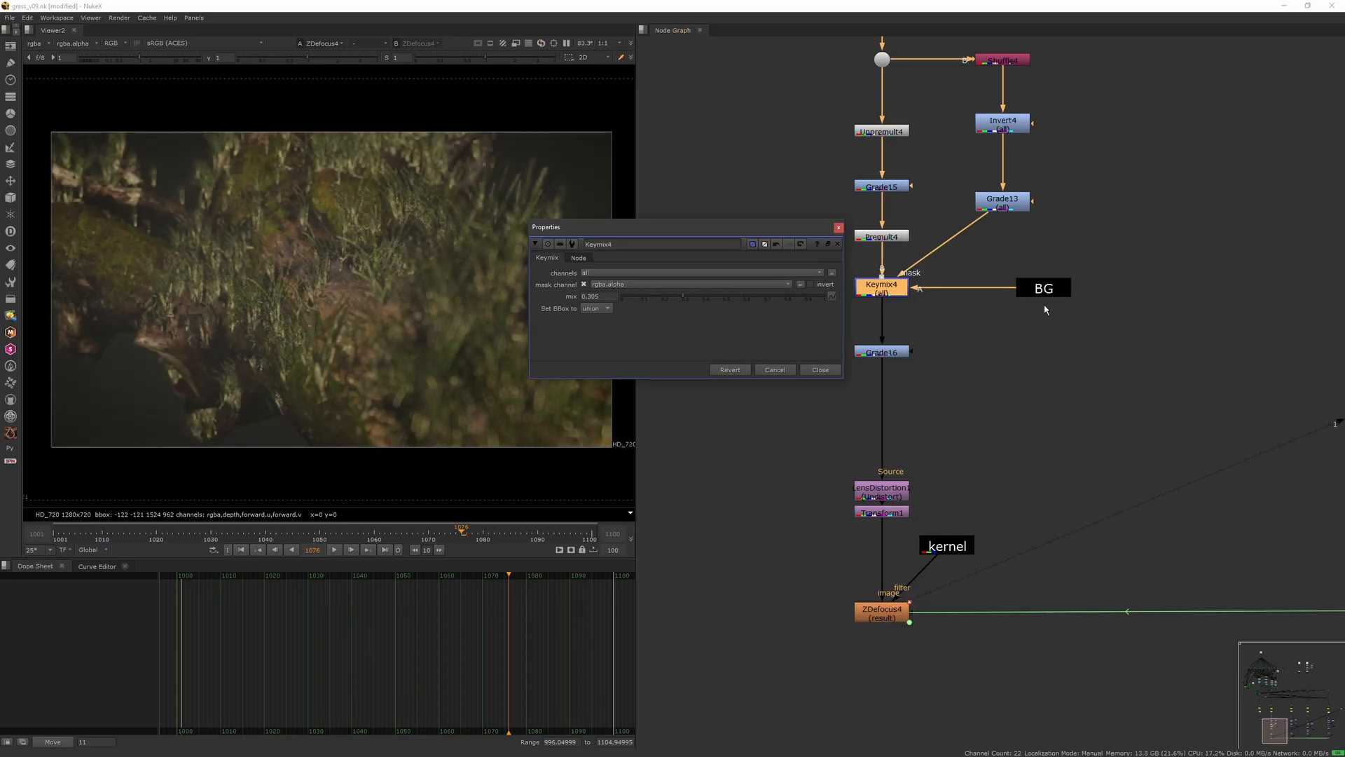
# - Link the mix value of Keymix3 in the second branch to the mix of Keymix4
pyautogui.scroll(-3, 975, 329)
pyautogui.doubleClick(1168, 306)
pyautogui.moveTo(981, 251); pyautogui.dragTo(967, 512)
pyautogui.keyDown('ctrl'); pyautogui.moveTo(835, 297); pyautogui.dragTo(1122, 584); pyautogui.keyUp('ctrl')
# - Link the mix value of Keymix2 to the mix of Keymix4, and close the Keymix2 and Keymix3 property windows
pyautogui.moveTo(1222, 382); pyautogui.dragTo(940, 425, button='middle')
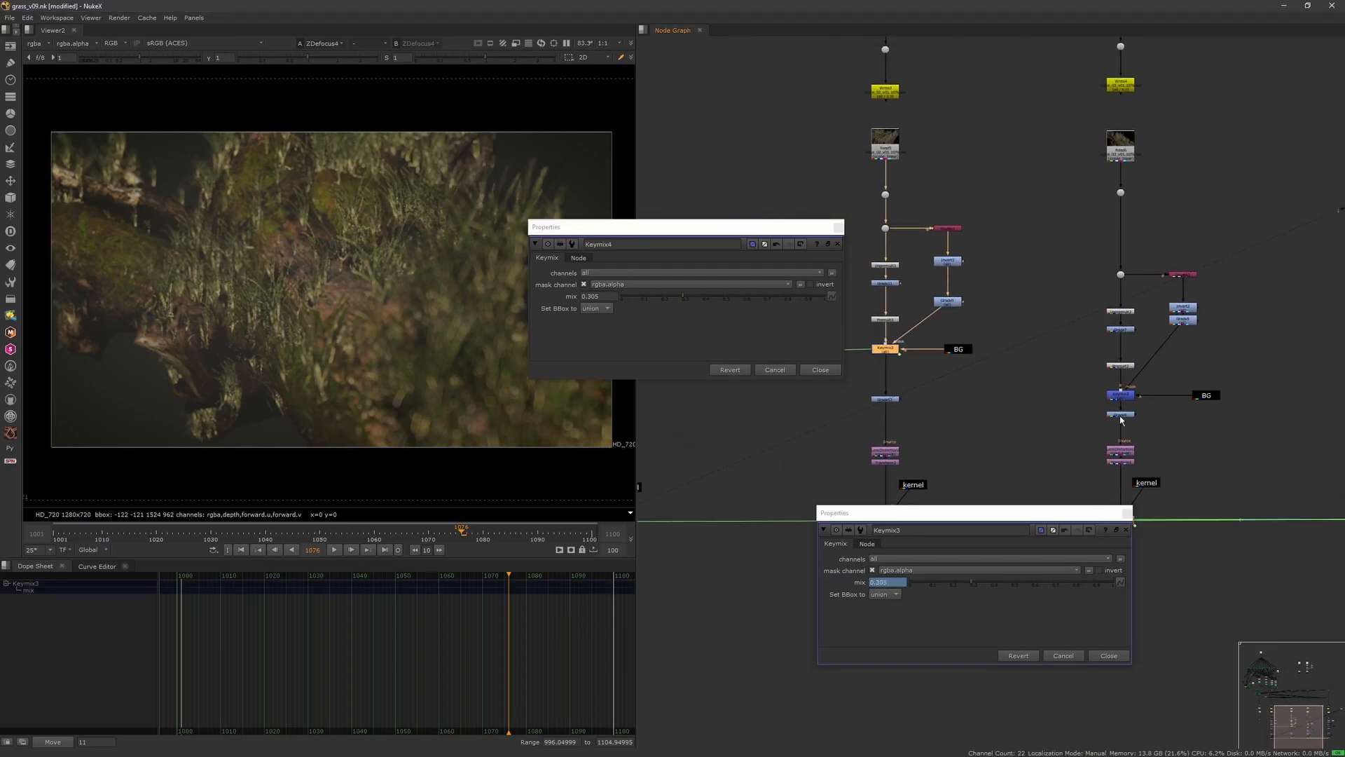
pyautogui.doubleClick(1119, 393)
pyautogui.keyDown('ctrl'); pyautogui.moveTo(835, 297); pyautogui.dragTo(905, 318); pyautogui.keyUp('ctrl')
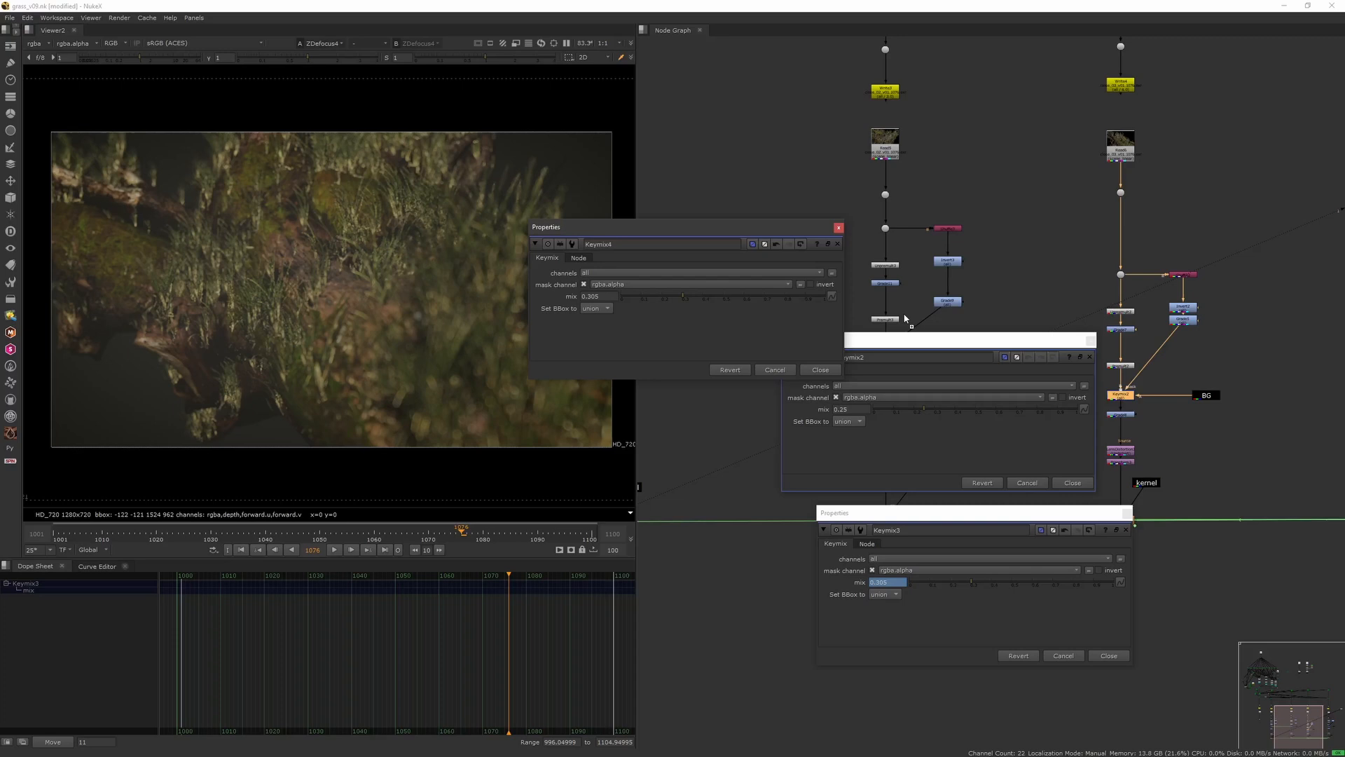
pyautogui.keyDown('ctrl'); pyautogui.moveTo(1087, 405); pyautogui.dragTo(1086, 408); pyautogui.keyUp('ctrl')
pyautogui.click(1090, 341)
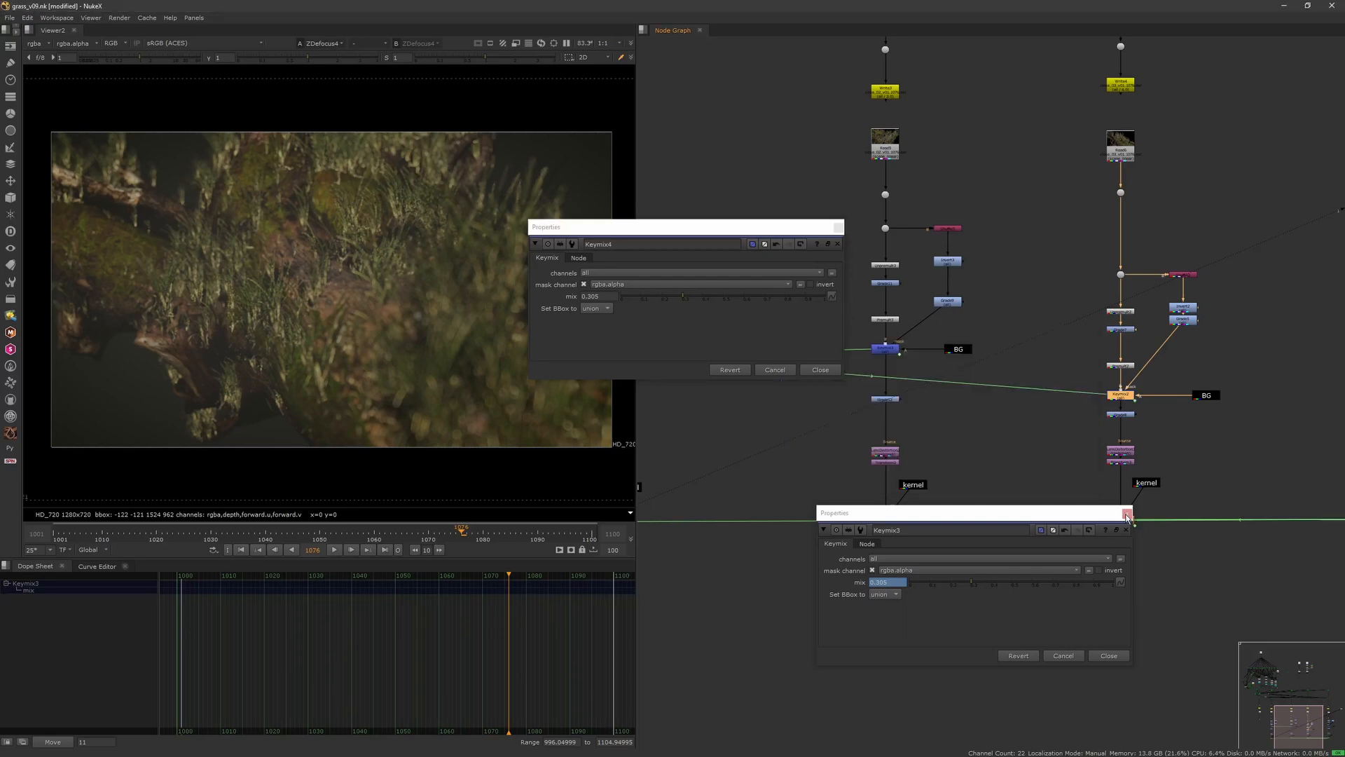
pyautogui.click(1127, 512)
# - Link the mix value of Keymix1 to the mix of Keymix4 and close the remaining property windows
pyautogui.moveTo(1124, 490); pyautogui.dragTo(790, 477, button='middle')
pyautogui.doubleClick(1090, 346)
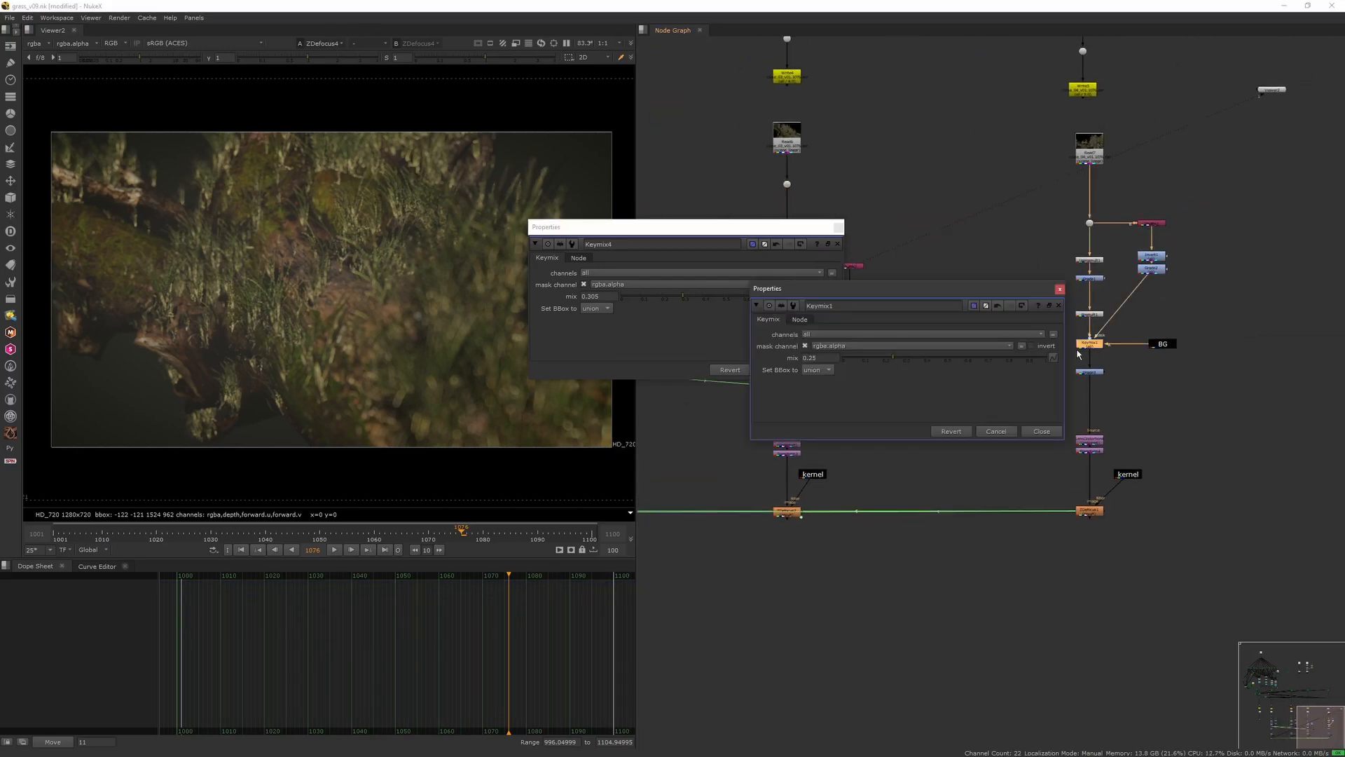
pyautogui.moveTo(1024, 293); pyautogui.dragTo(1014, 427)
pyautogui.keyDown('ctrl'); pyautogui.moveTo(831, 297); pyautogui.dragTo(1044, 492); pyautogui.keyUp('ctrl')
pyautogui.click(1050, 424)
pyautogui.click(839, 228)
# - View Grade16 in the first branch and toggle it off and on repeatedly to compare the image
pyautogui.moveTo(916, 266); pyautogui.dragTo(1291, 244, button='middle')
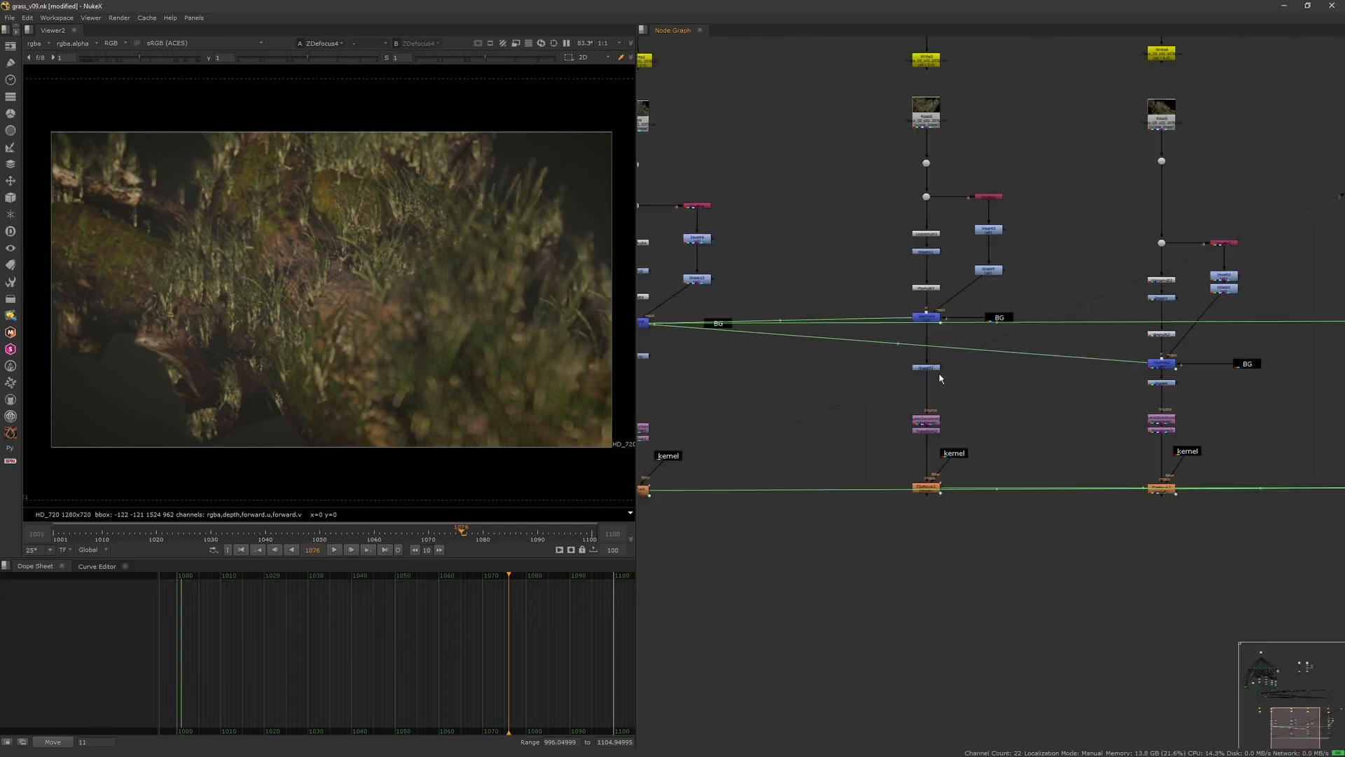
pyautogui.moveTo(940, 378); pyautogui.dragTo(1044, 368, button='middle')
pyautogui.moveTo(687, 518); pyautogui.dragTo(781, 466)
pyautogui.click(743, 346)
pyautogui.press('1')
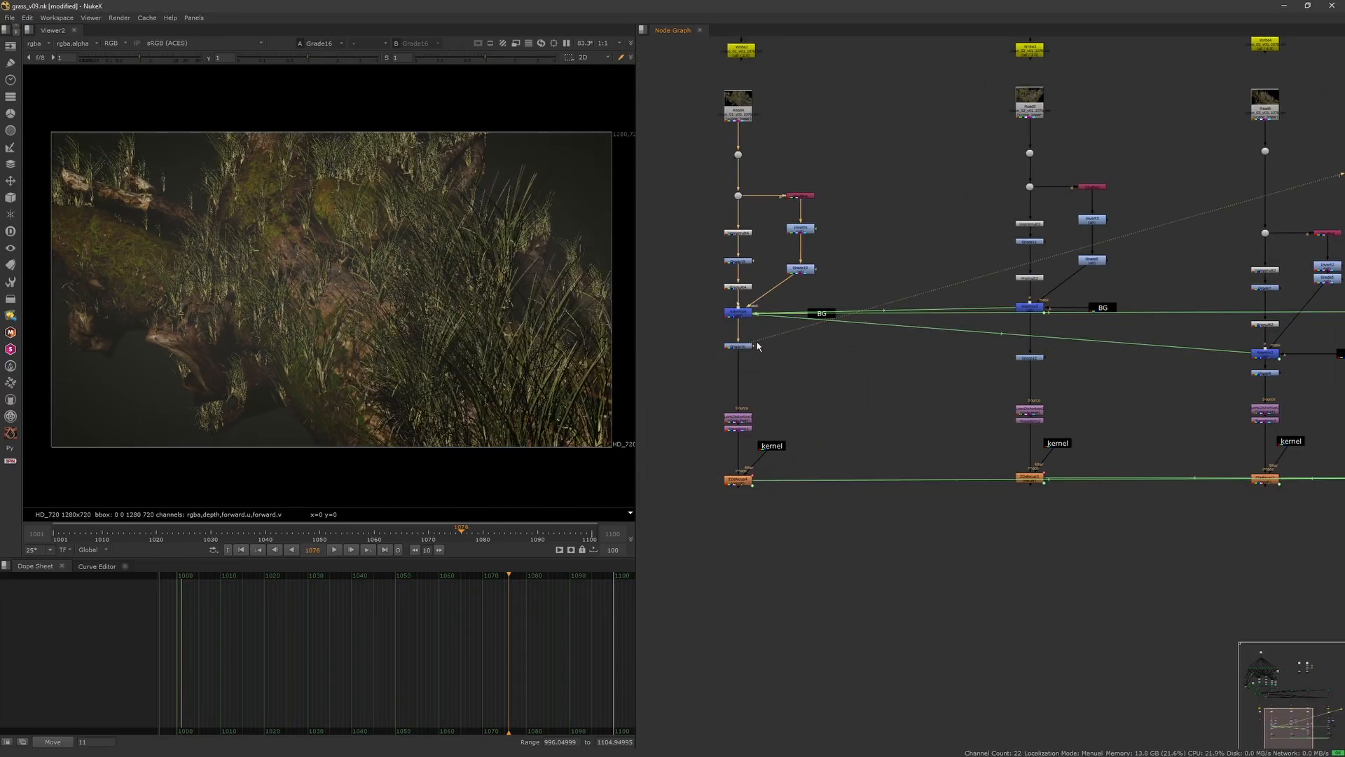
pyautogui.press('d')
pyautogui.press('d')
pyautogui.press('d')
pyautogui.press('d')
pyautogui.press('d')
pyautogui.press('d')
pyautogui.press('d')
pyautogui.press('d')
pyautogui.press('d')
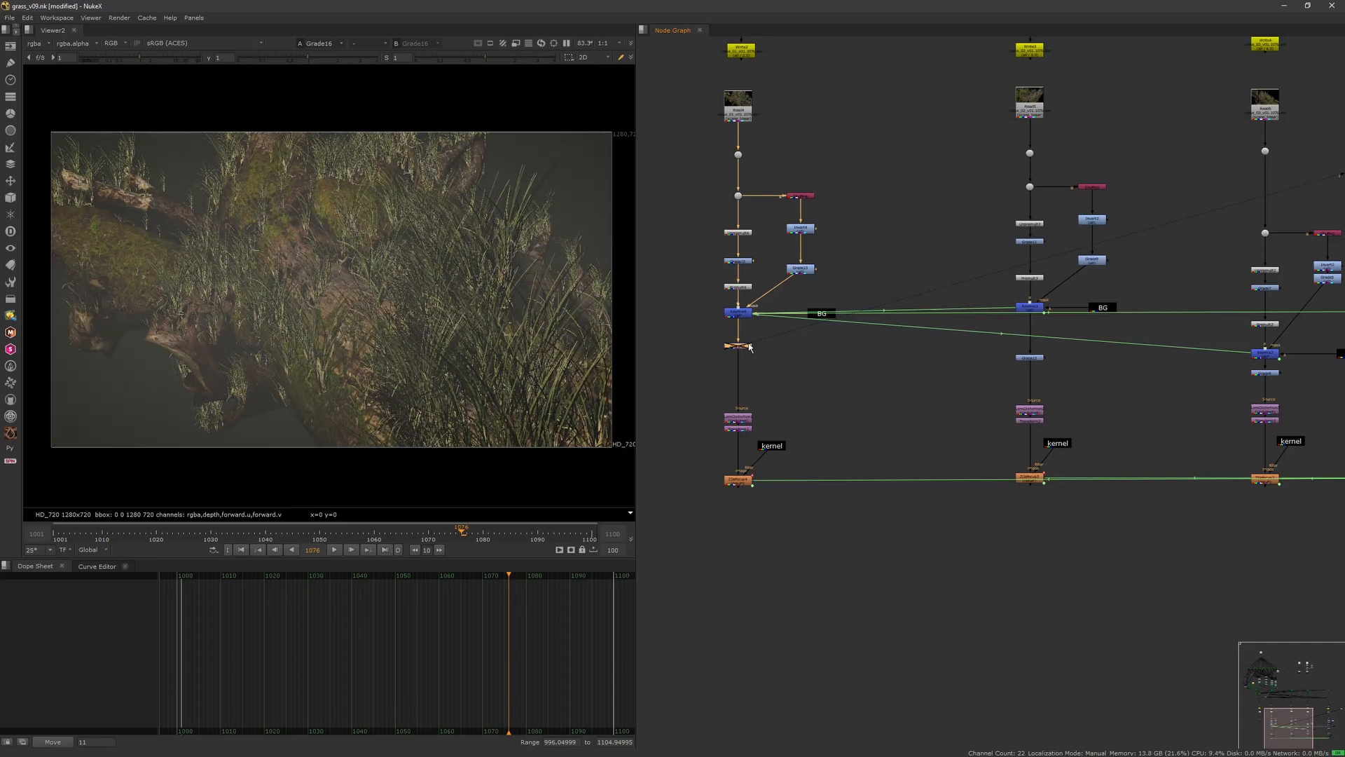
pyautogui.press('d')
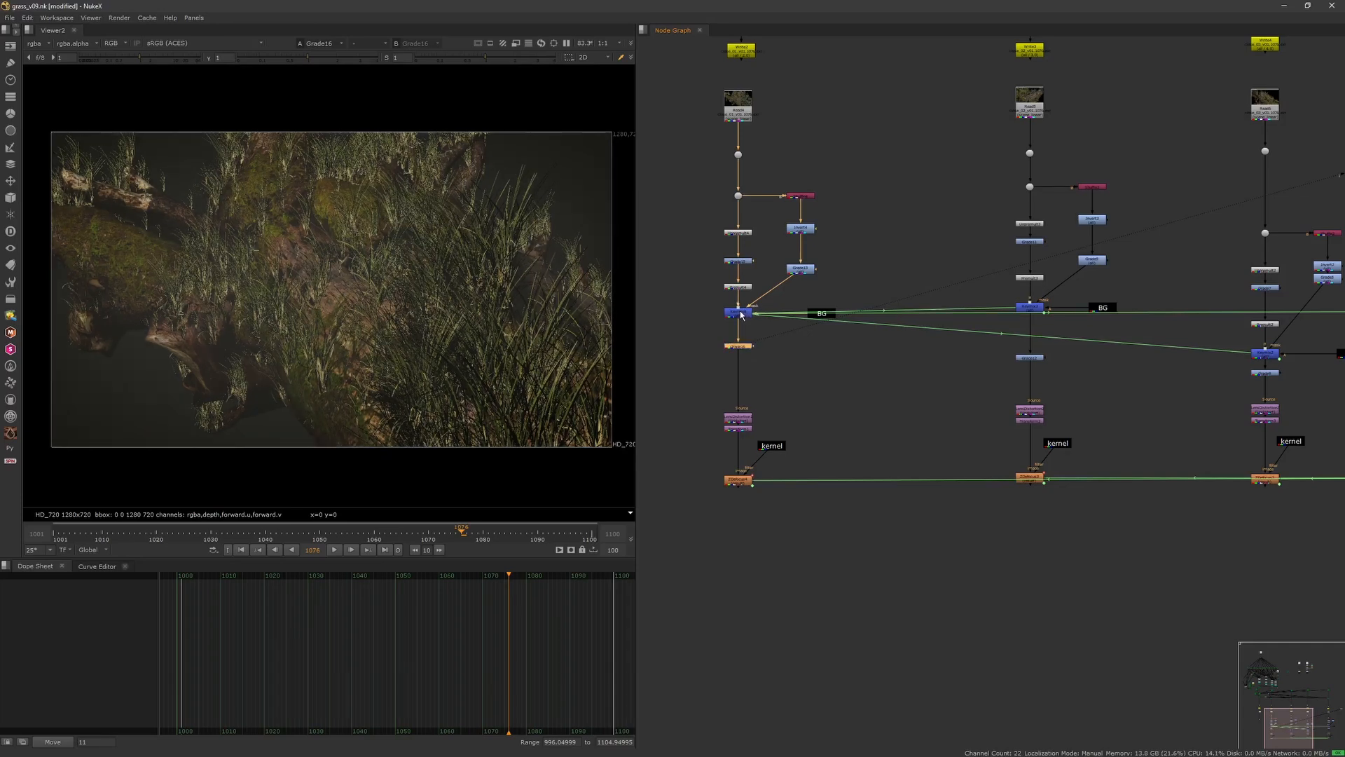
# - View the result of the Transform node below the first branch's lens distortion
pyautogui.click(739, 427)
pyautogui.press('1')
pyautogui.moveTo(758, 421); pyautogui.dragTo(838, 401, button='middle')
pyautogui.scroll(5, 839, 401)
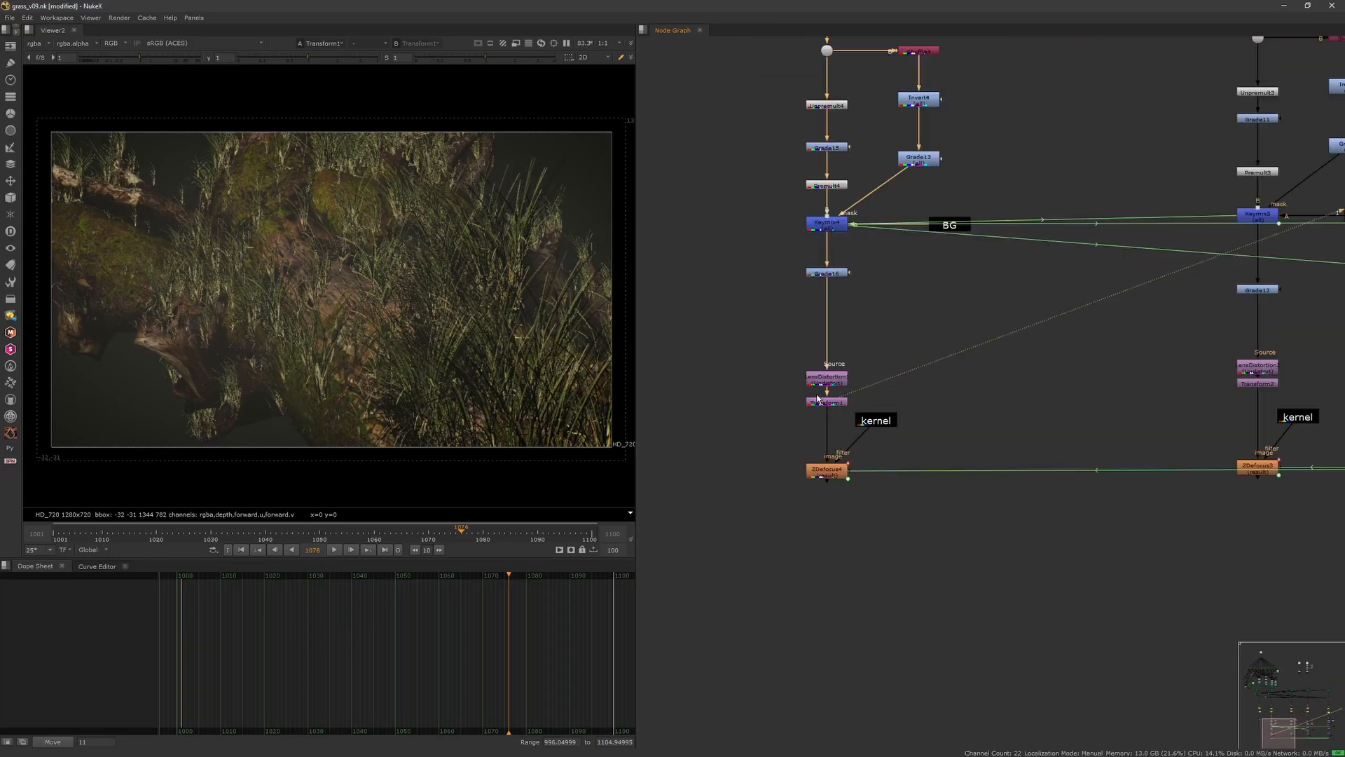
# - View the output of LensDistortion1 in the first branch, followed by the output of Transform1
pyautogui.click(854, 349)
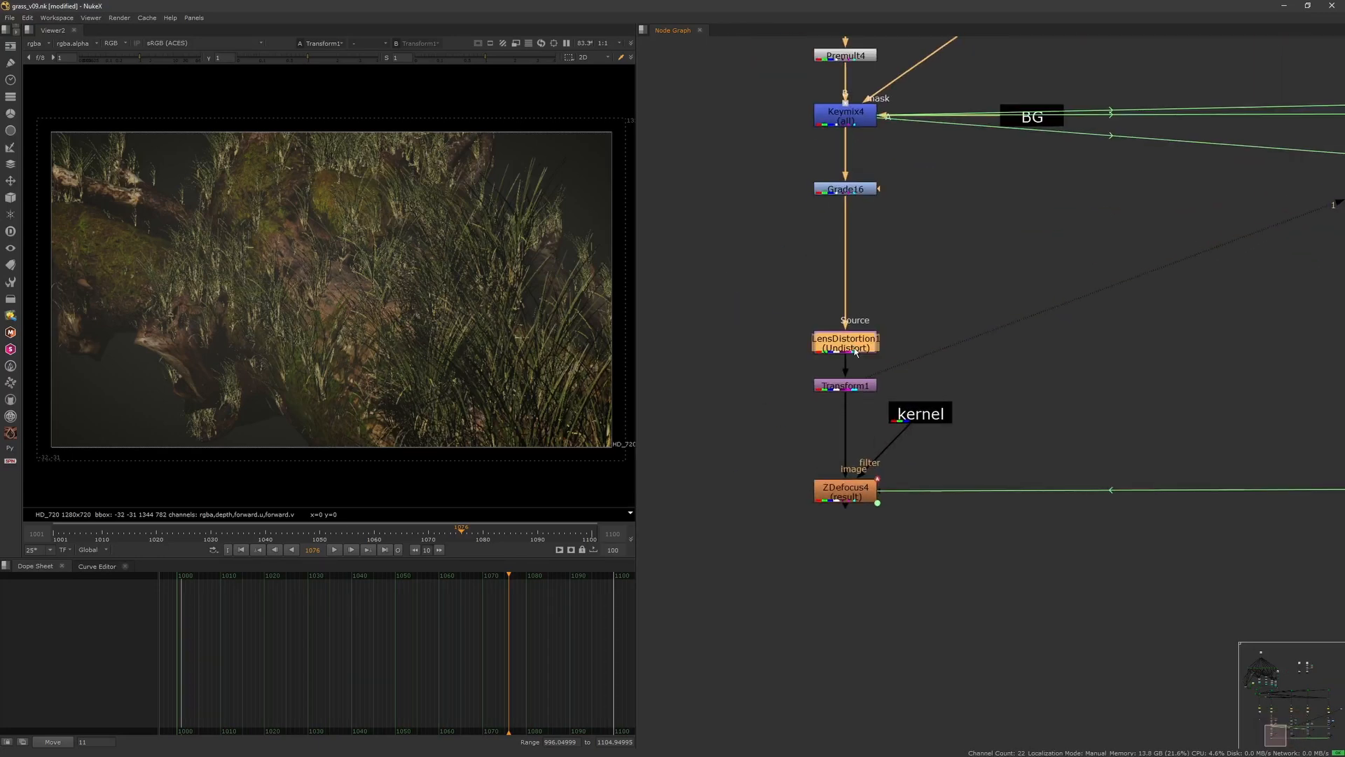
pyautogui.press('1')
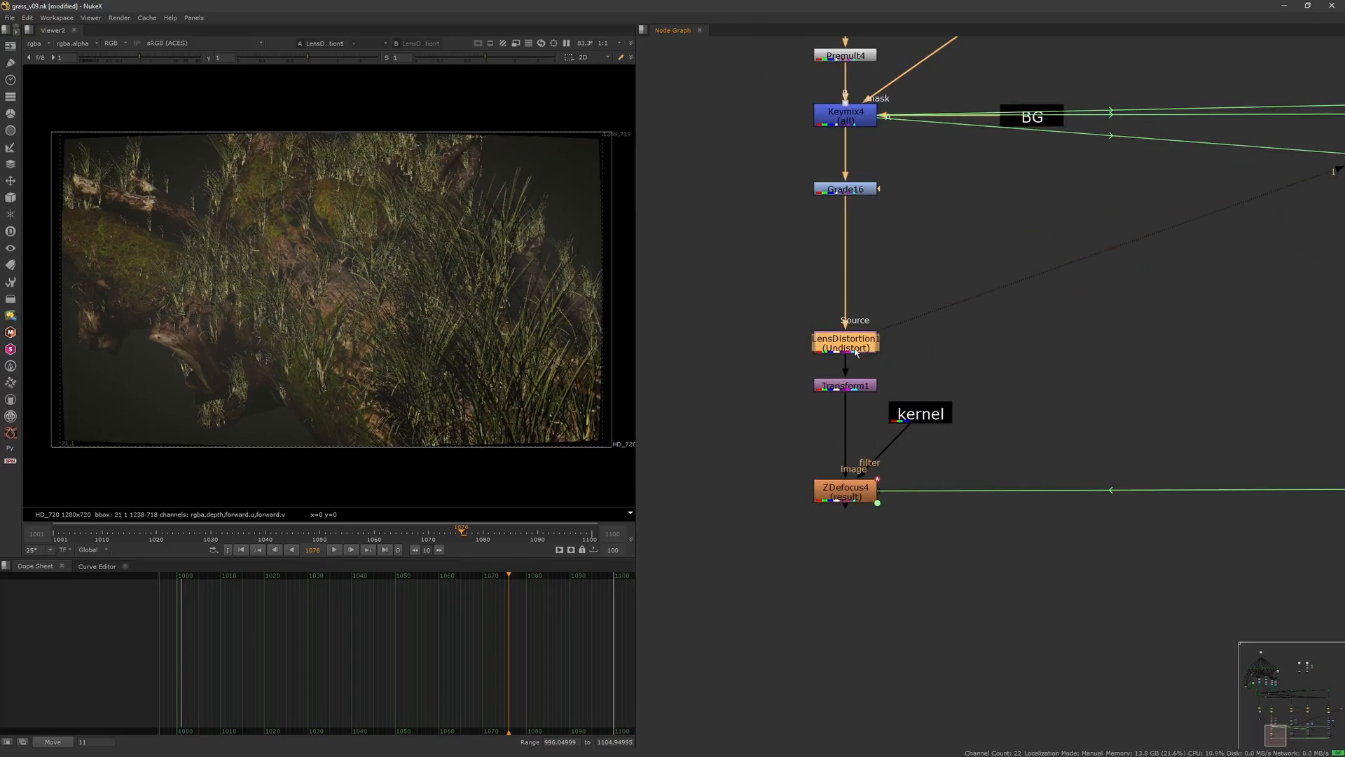
pyautogui.click(845, 385)
pyautogui.press('1')
# - Move LensDistortion1 and Transform1 upward in the first branch to make room above ZDefocus4
pyautogui.moveTo(851, 387); pyautogui.dragTo(854, 351)
pyautogui.click(858, 358)
pyautogui.click(858, 353)
pyautogui.moveTo(781, 273); pyautogui.dragTo(863, 355)
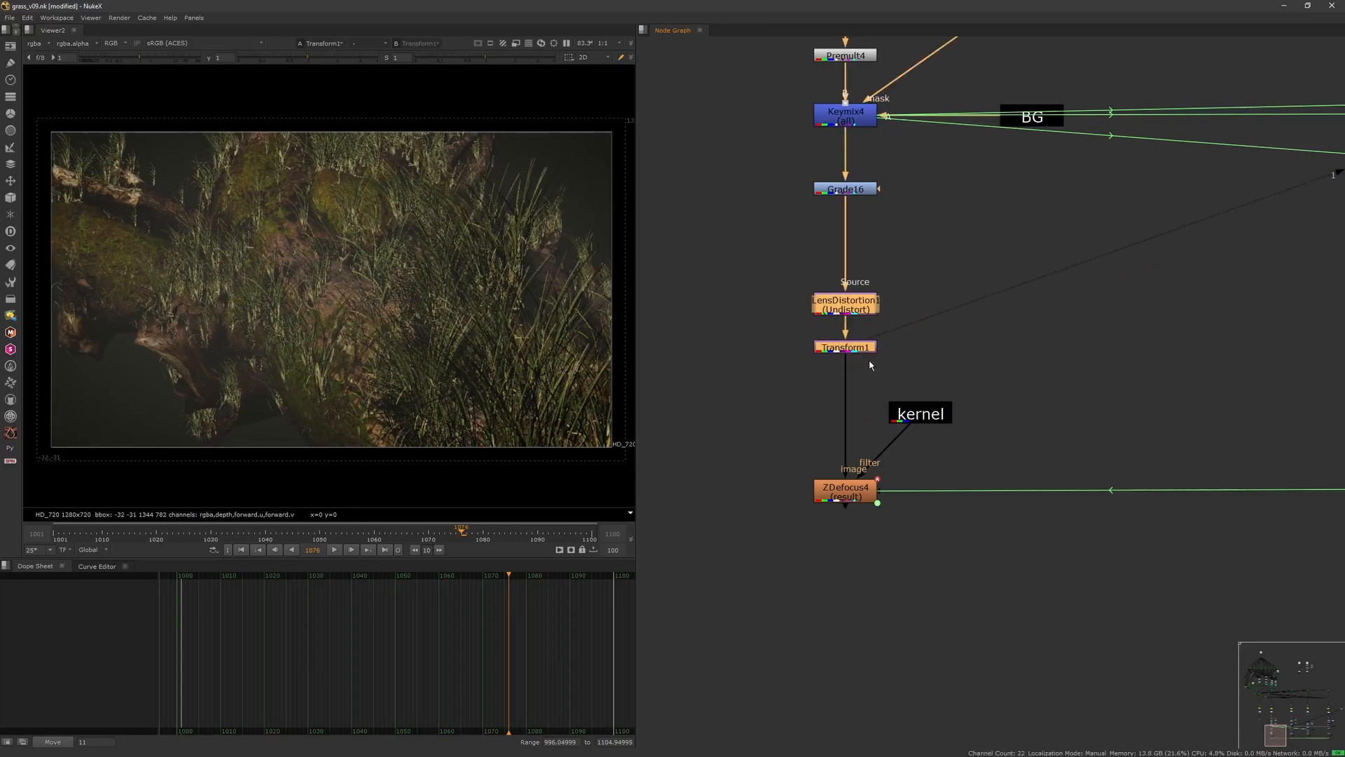
# - Add a Chromatik node directly after Transform1 in the first branch
pyautogui.click(881, 384)
pyautogui.scroll(-3, 841, 356)
pyautogui.scroll(3, 852, 365)
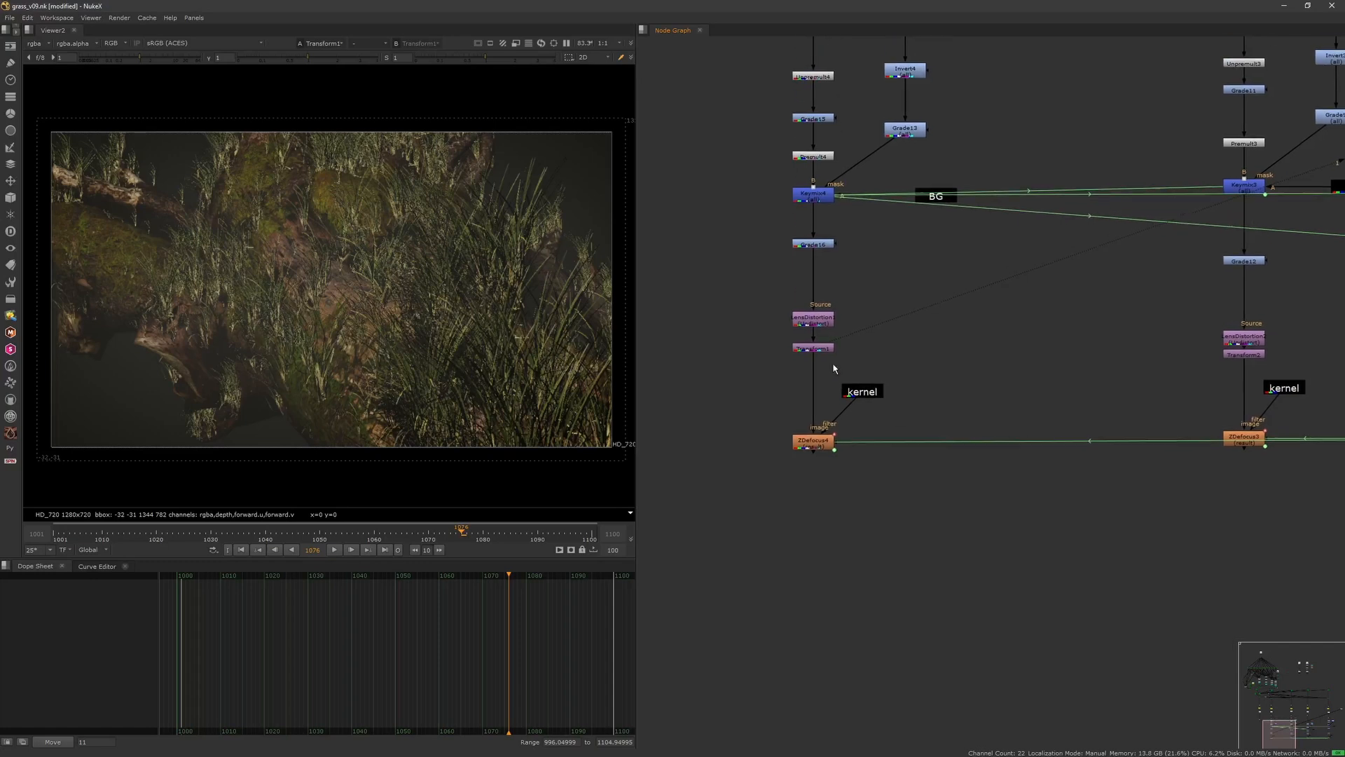
pyautogui.press('Tab')
pyautogui.write('chroma')
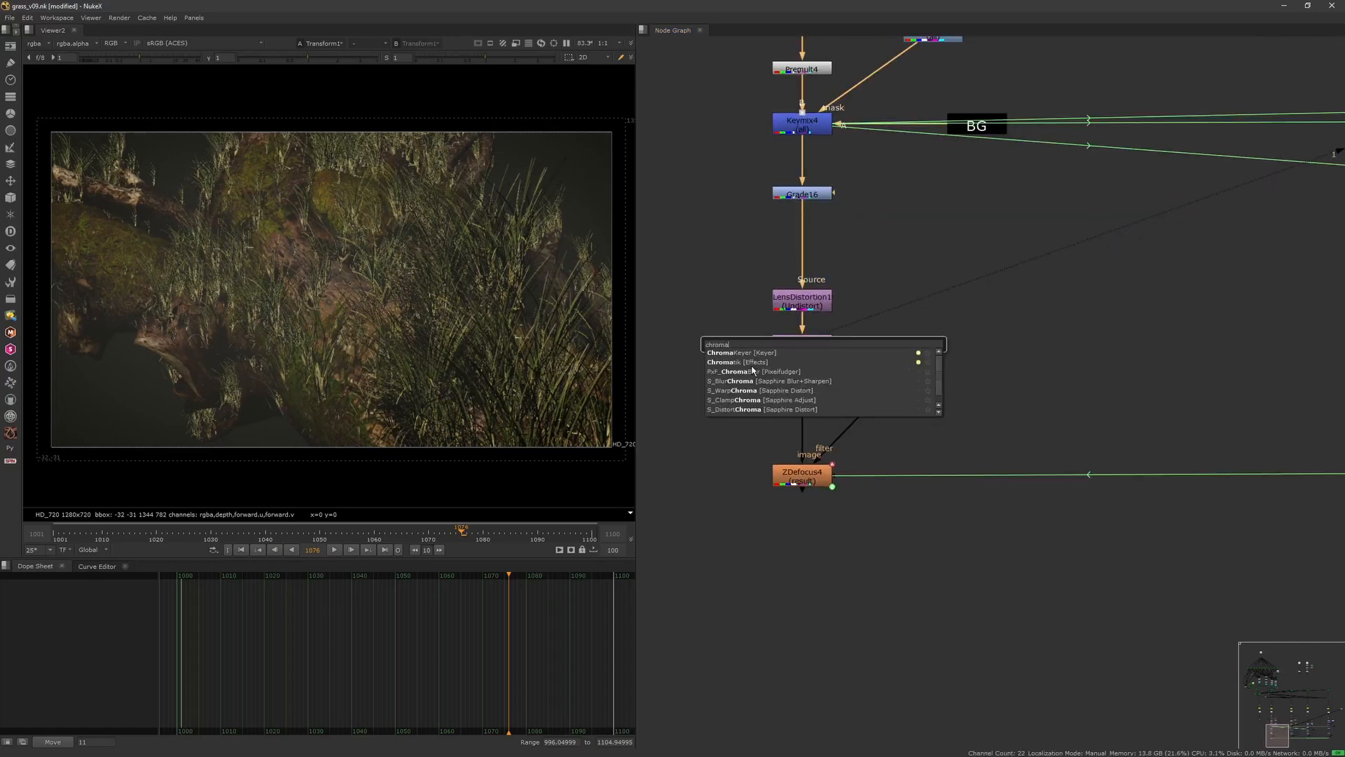
pyautogui.click(739, 362)
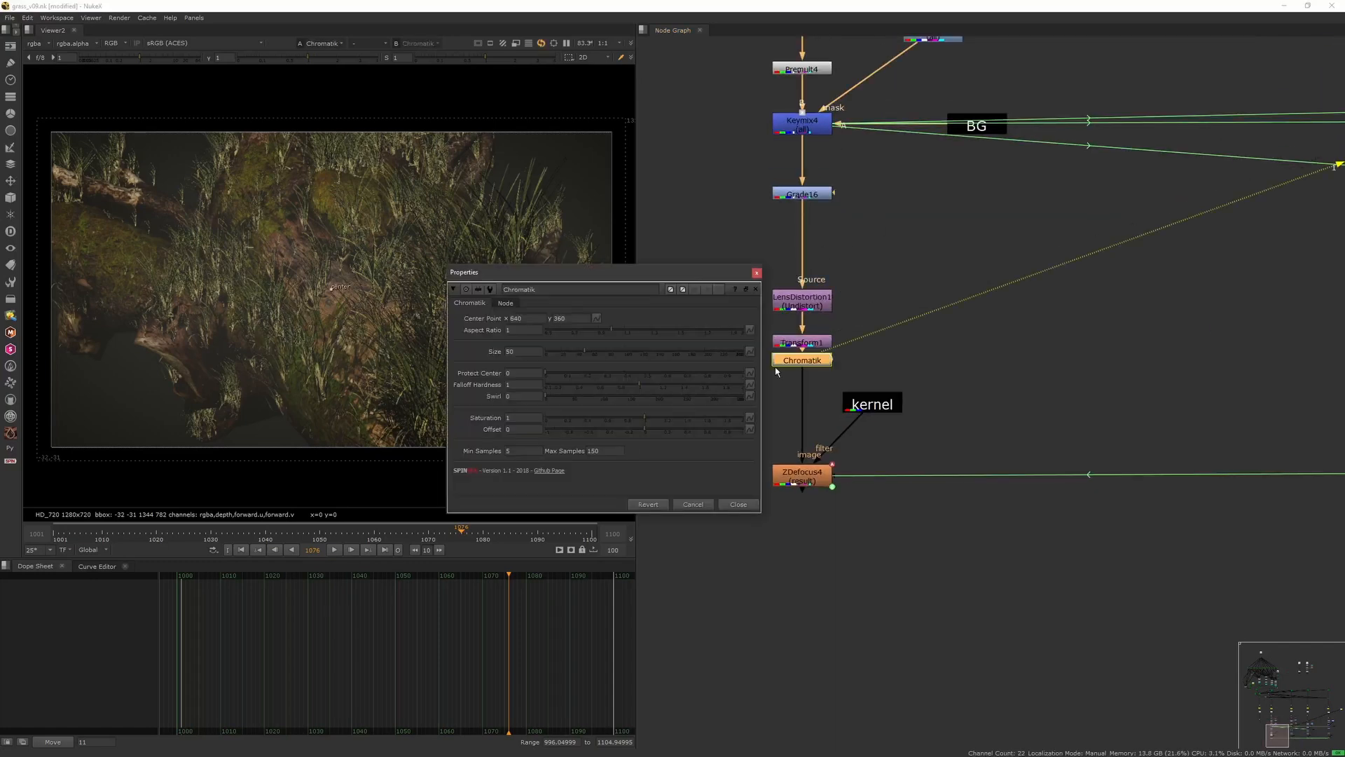
# - View the first branch's ZDefocus4 result, then the output of the Chromatik node
pyautogui.click(809, 471)
pyautogui.press('1')
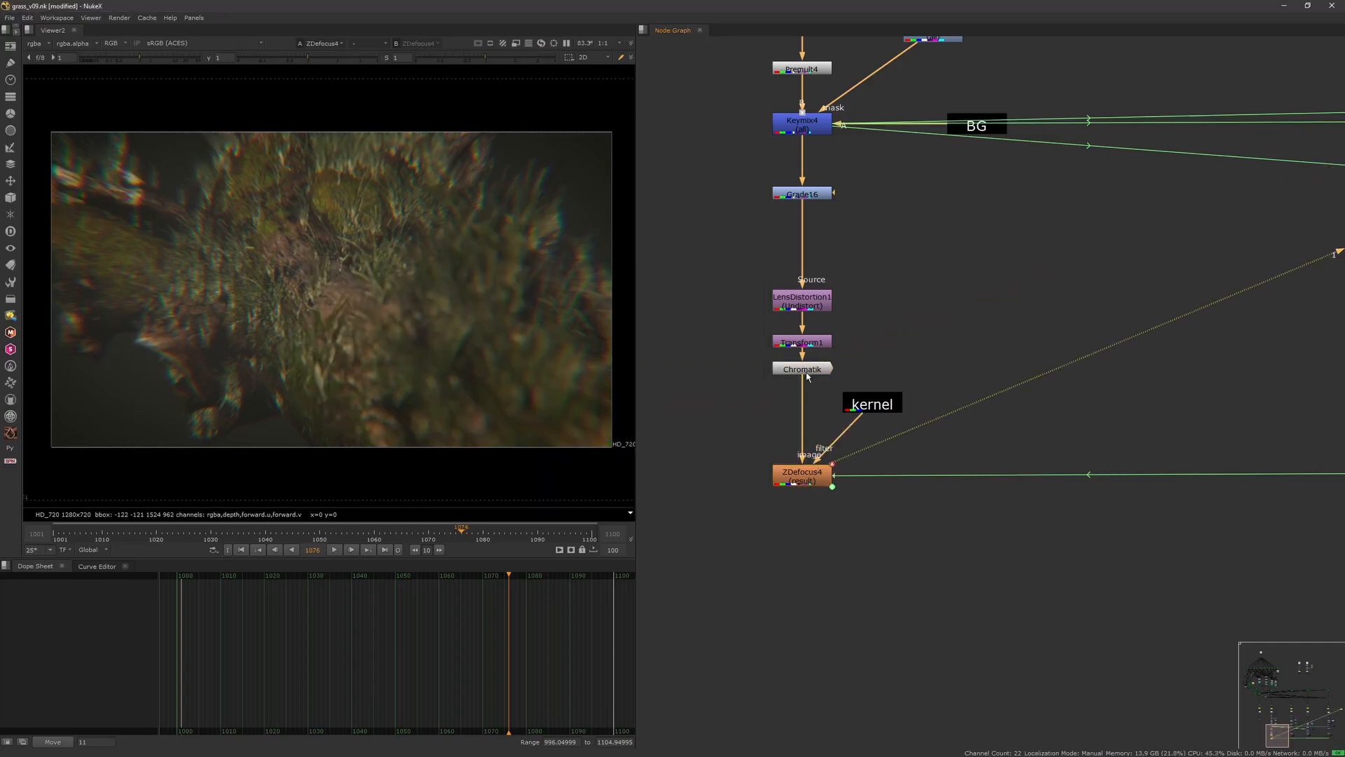
pyautogui.click(808, 369)
pyautogui.press('1')
# - Set the Chromatik node's size to 20 and close its properties
pyautogui.doubleClick(808, 370)
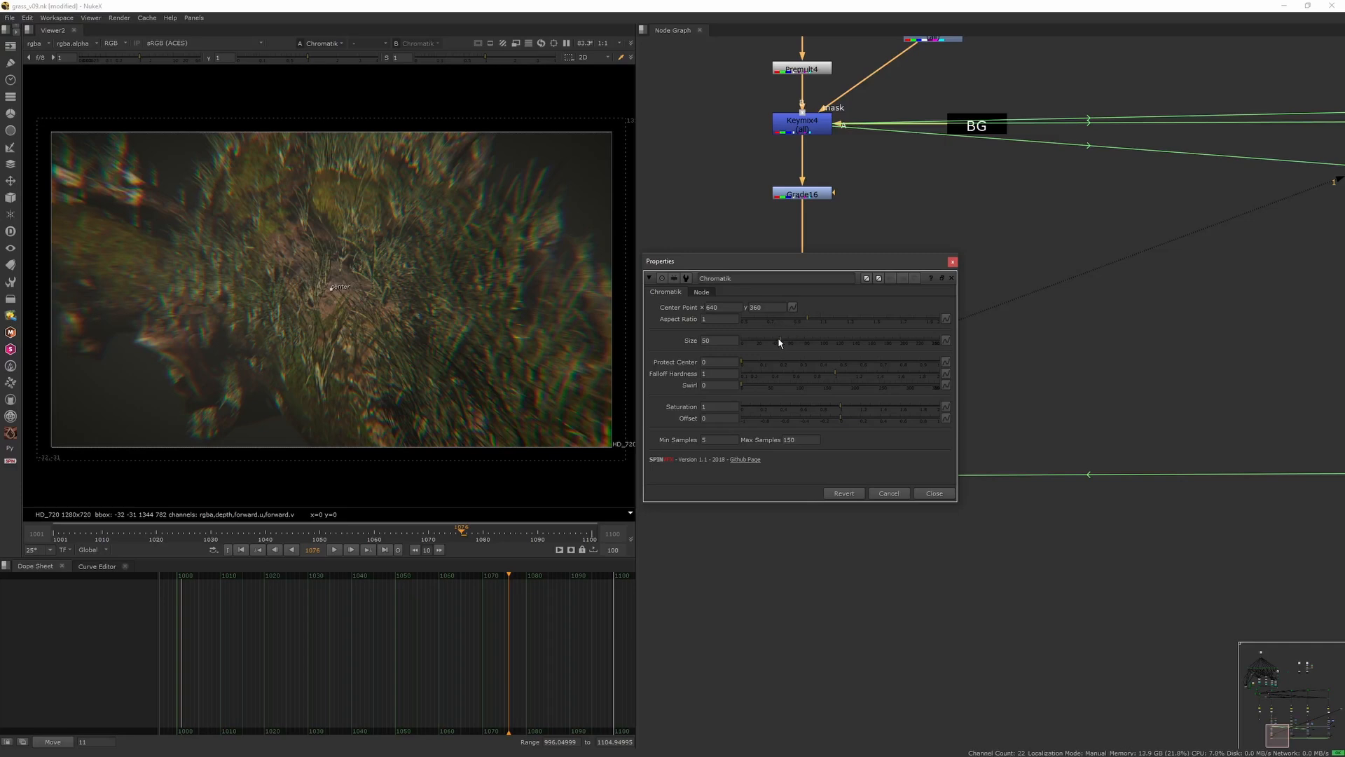
pyautogui.moveTo(780, 339); pyautogui.dragTo(763, 340)
pyautogui.moveTo(718, 341); pyautogui.dragTo(673, 332)
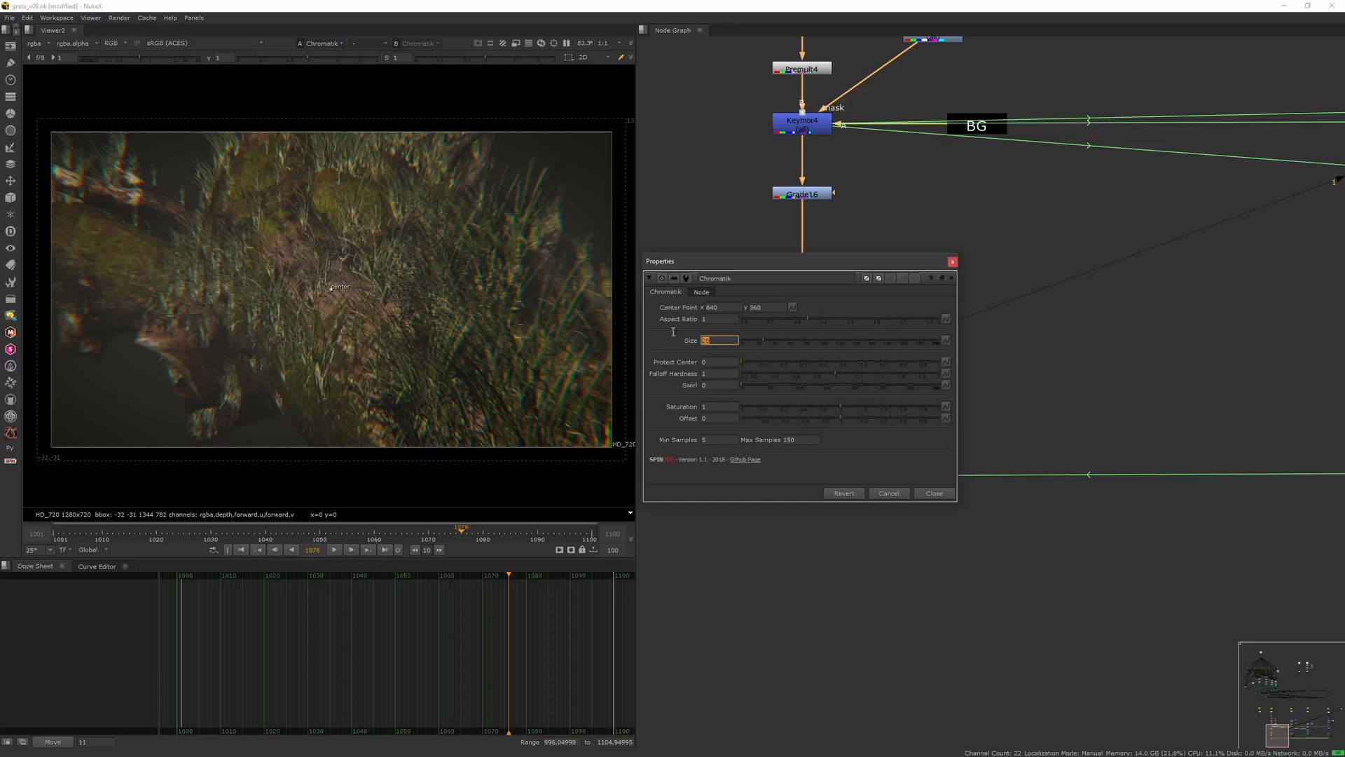
pyautogui.write('20')
pyautogui.click(952, 261)
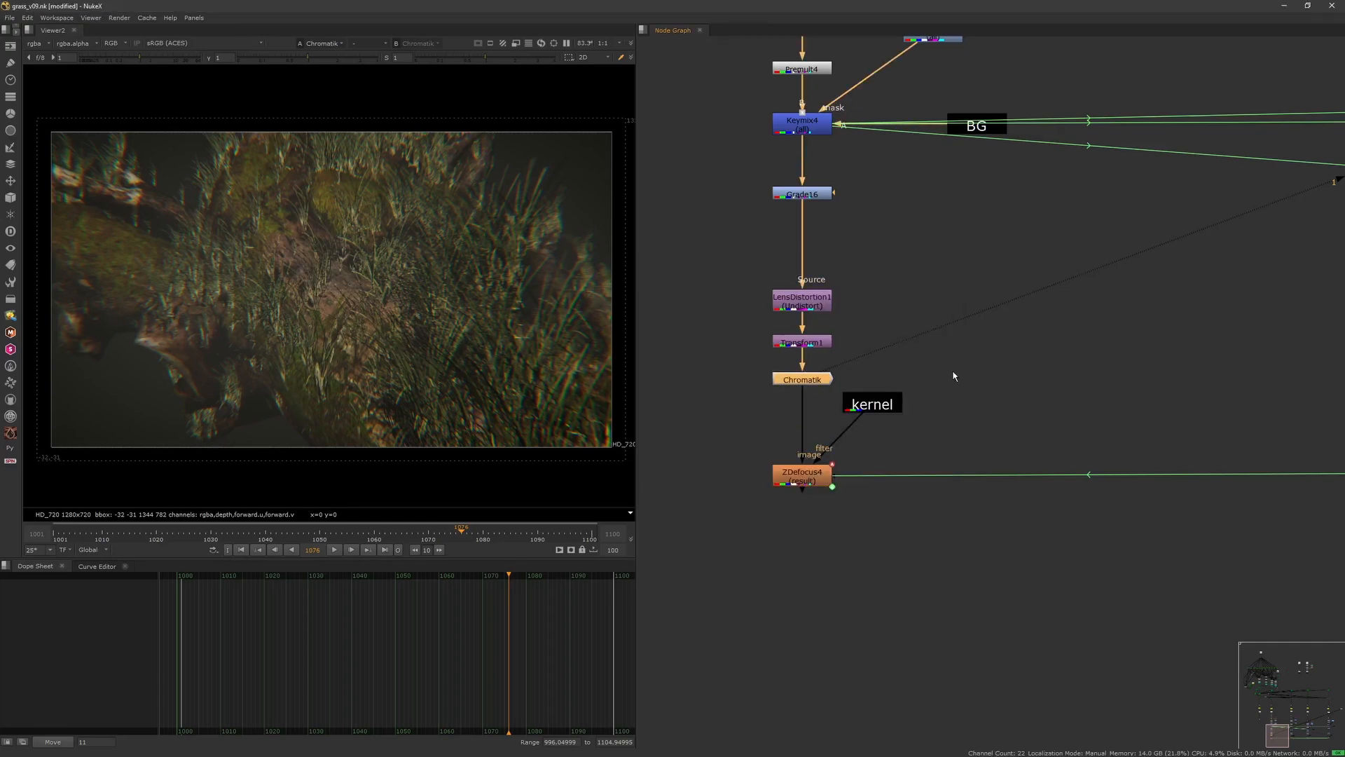
# - Paste copies of the Chromatik node below the Transform nodes of the second, third and fourth branches
pyautogui.scroll(-3, 893, 364)
pyautogui.scroll(3, 1180, 363)
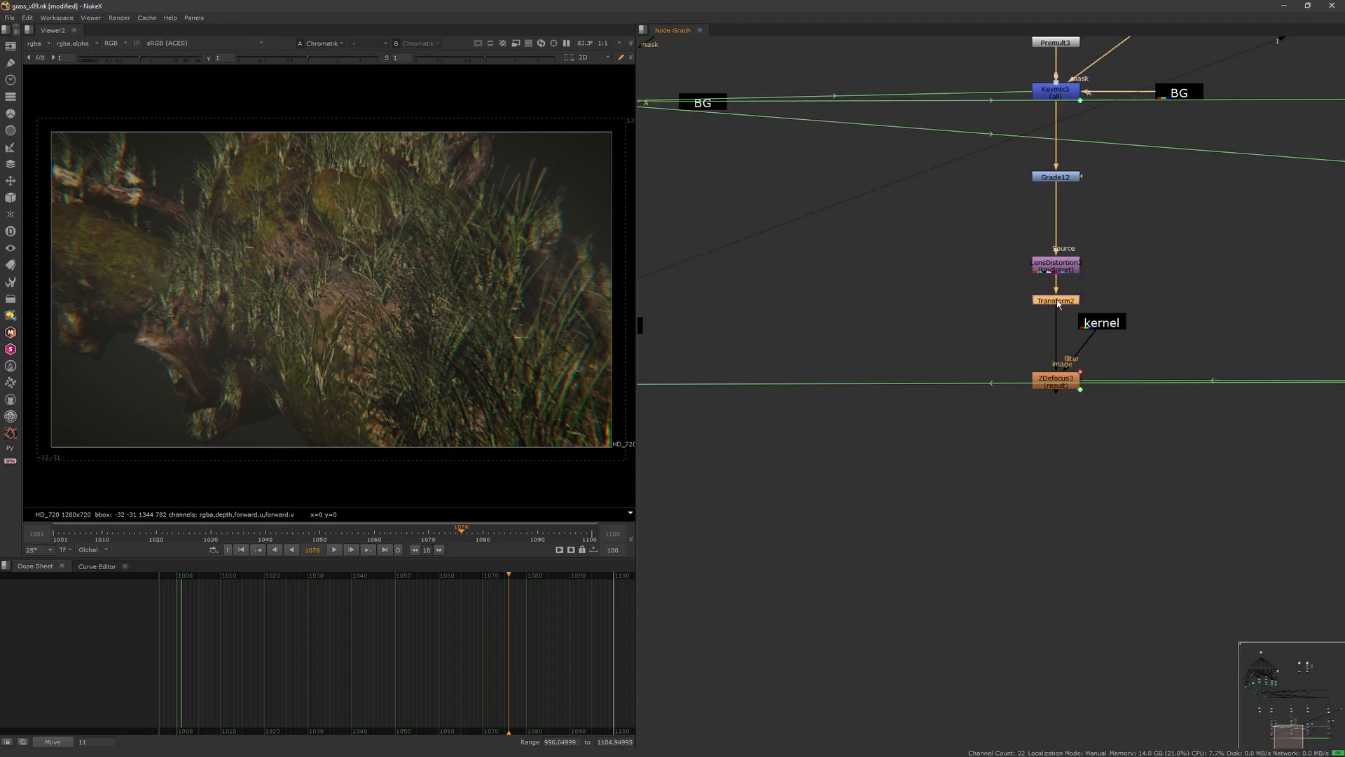
pyautogui.scroll(-3, 1055, 322)
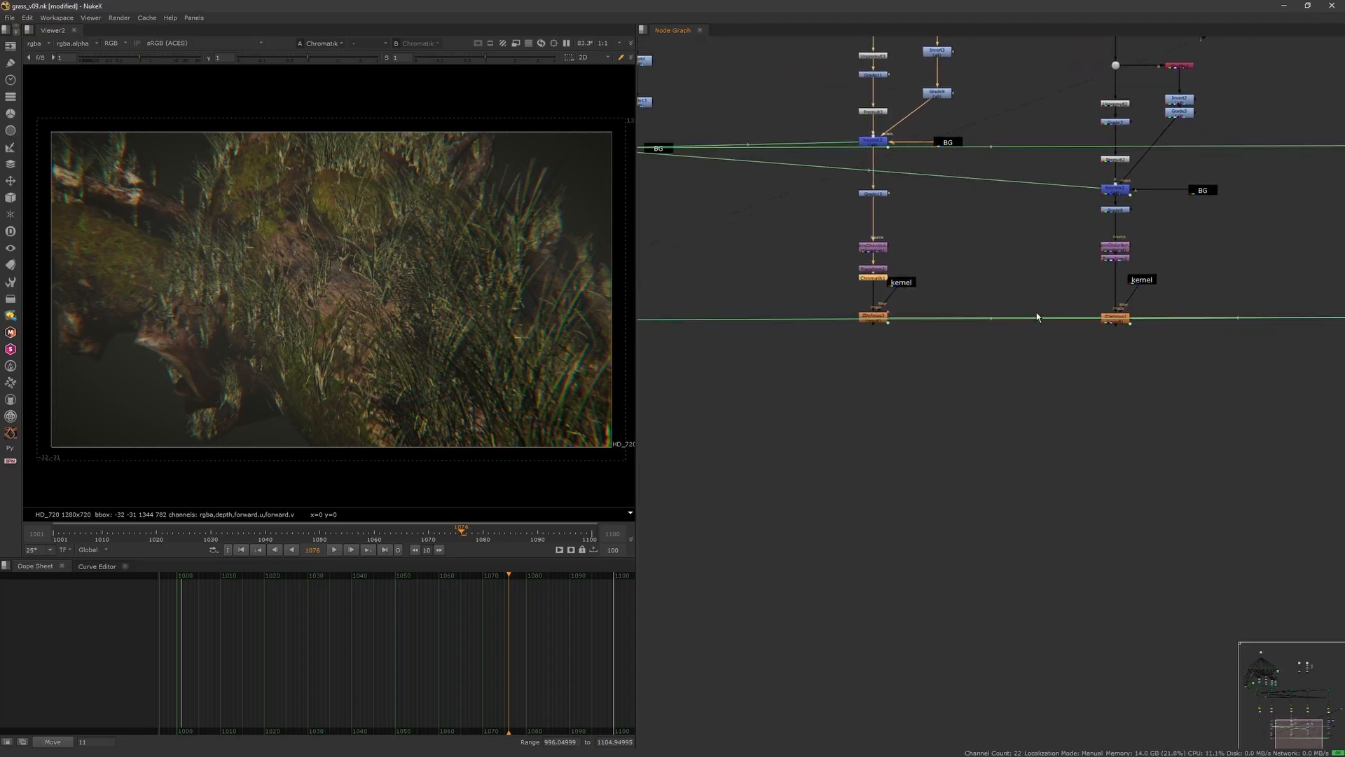
pyautogui.moveTo(1112, 260); pyautogui.dragTo(1113, 269)
pyautogui.hotkey('ctrl', 'v')
pyautogui.moveTo(1093, 286); pyautogui.dragTo(878, 269, button='middle')
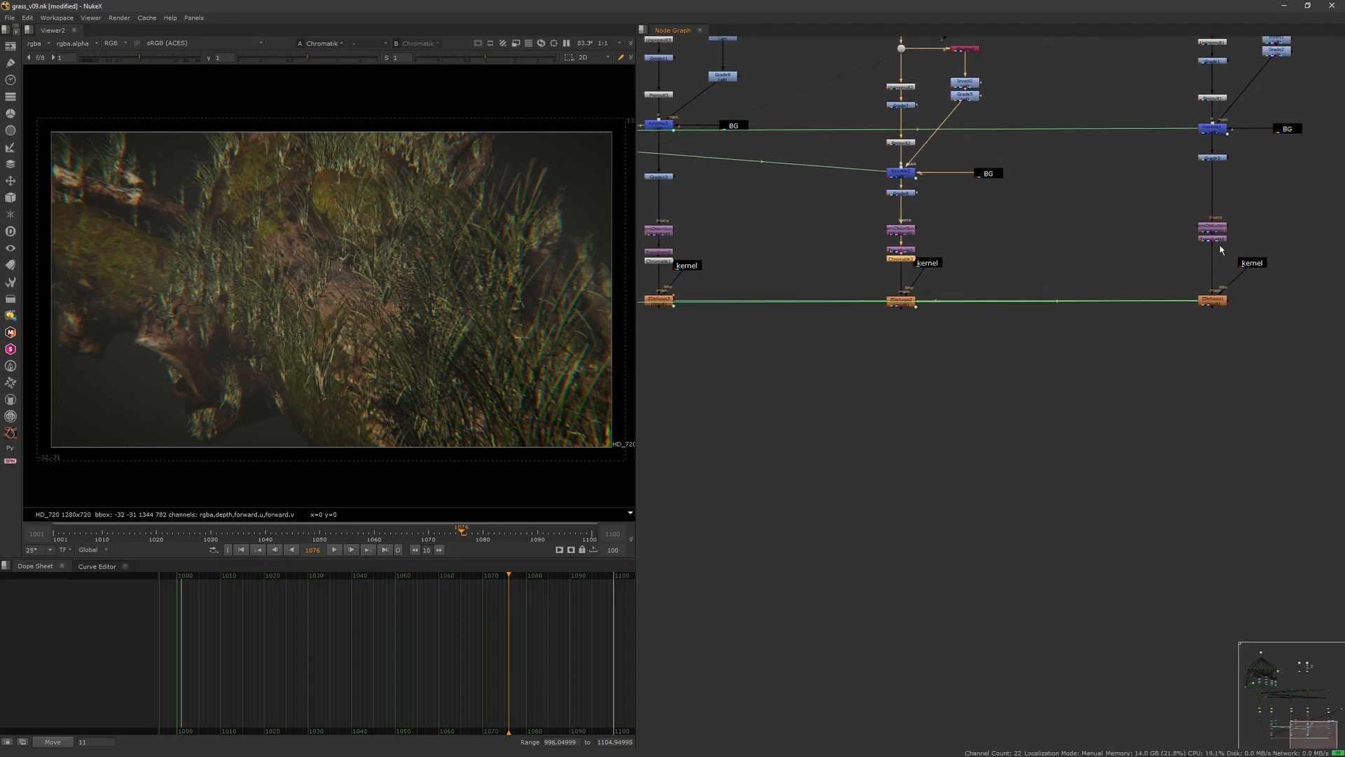
pyautogui.moveTo(1215, 238); pyautogui.dragTo(1215, 259)
pyautogui.hotkey('ctrl', 'v')
# - View the first branch's ZDefocus4 result, look over its properties and close them
pyautogui.moveTo(900, 291); pyautogui.dragTo(1059, 309, button='middle')
pyautogui.moveTo(739, 338); pyautogui.dragTo(897, 360, button='middle')
pyautogui.scroll(-3, 898, 362)
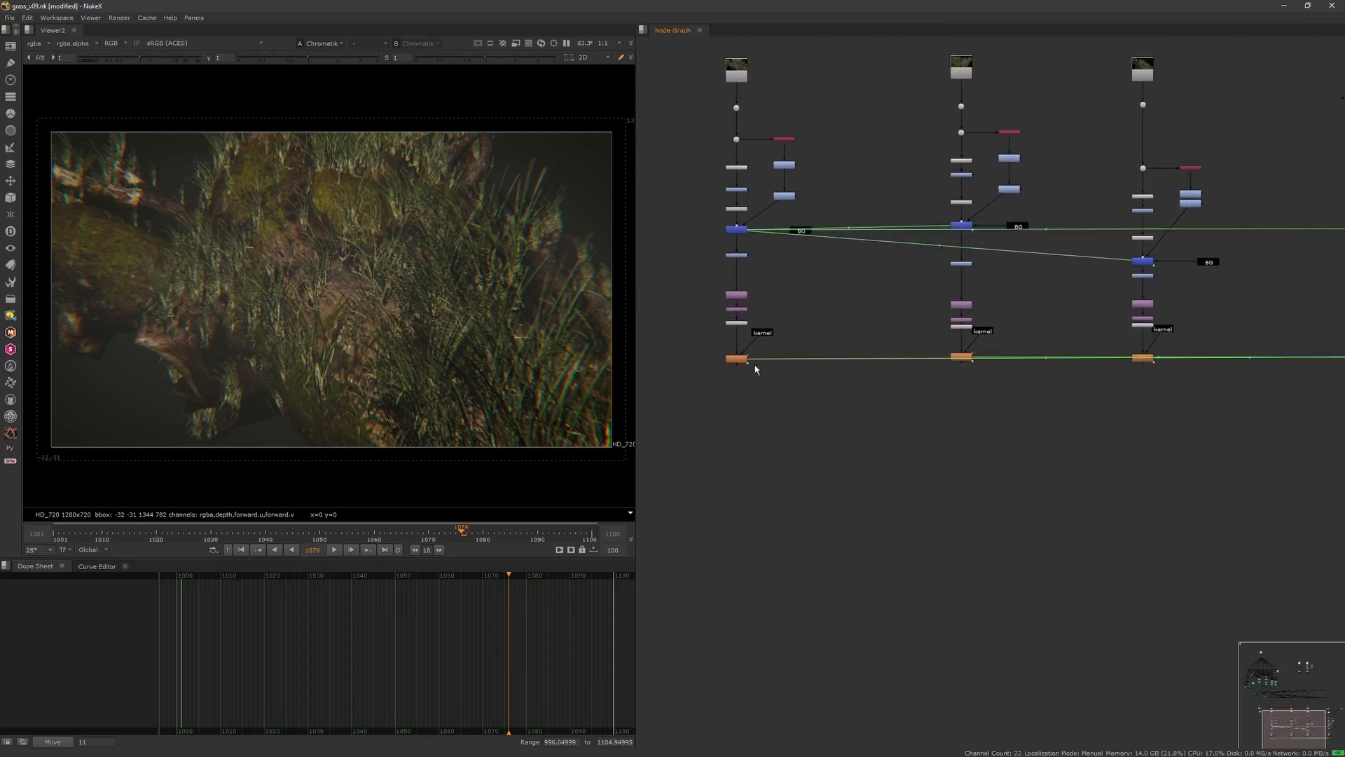
pyautogui.moveTo(747, 351); pyautogui.dragTo(682, 399)
pyautogui.press('1')
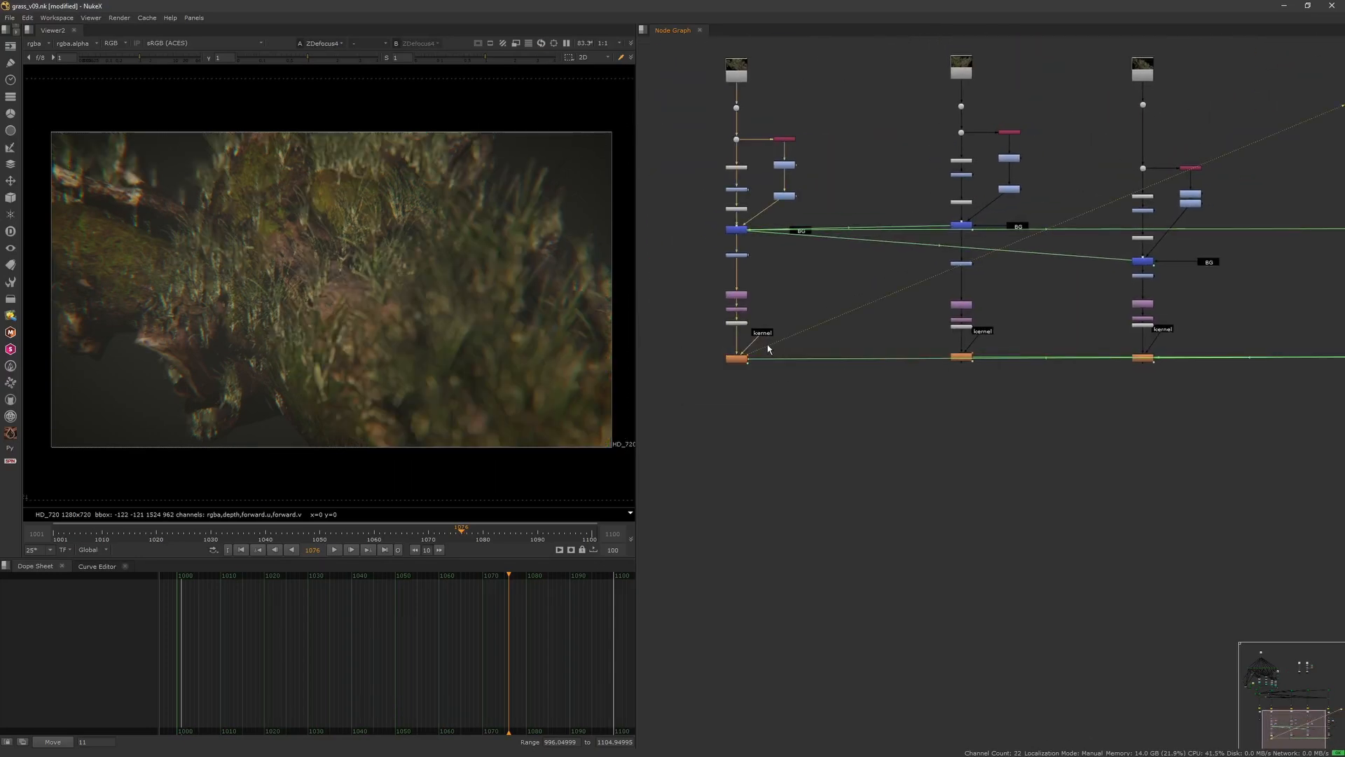
pyautogui.moveTo(869, 404); pyautogui.dragTo(996, 329)
pyautogui.doubleClick(740, 361)
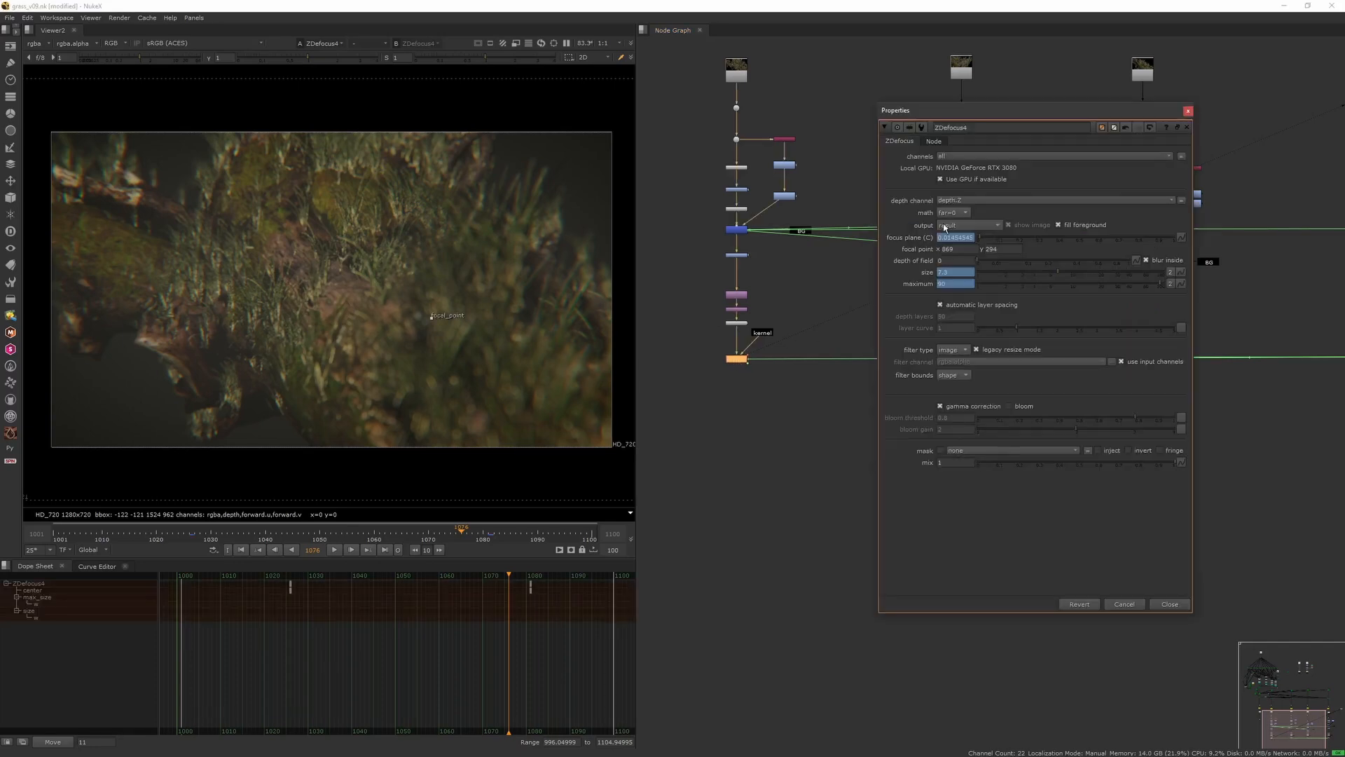
pyautogui.click(1187, 110)
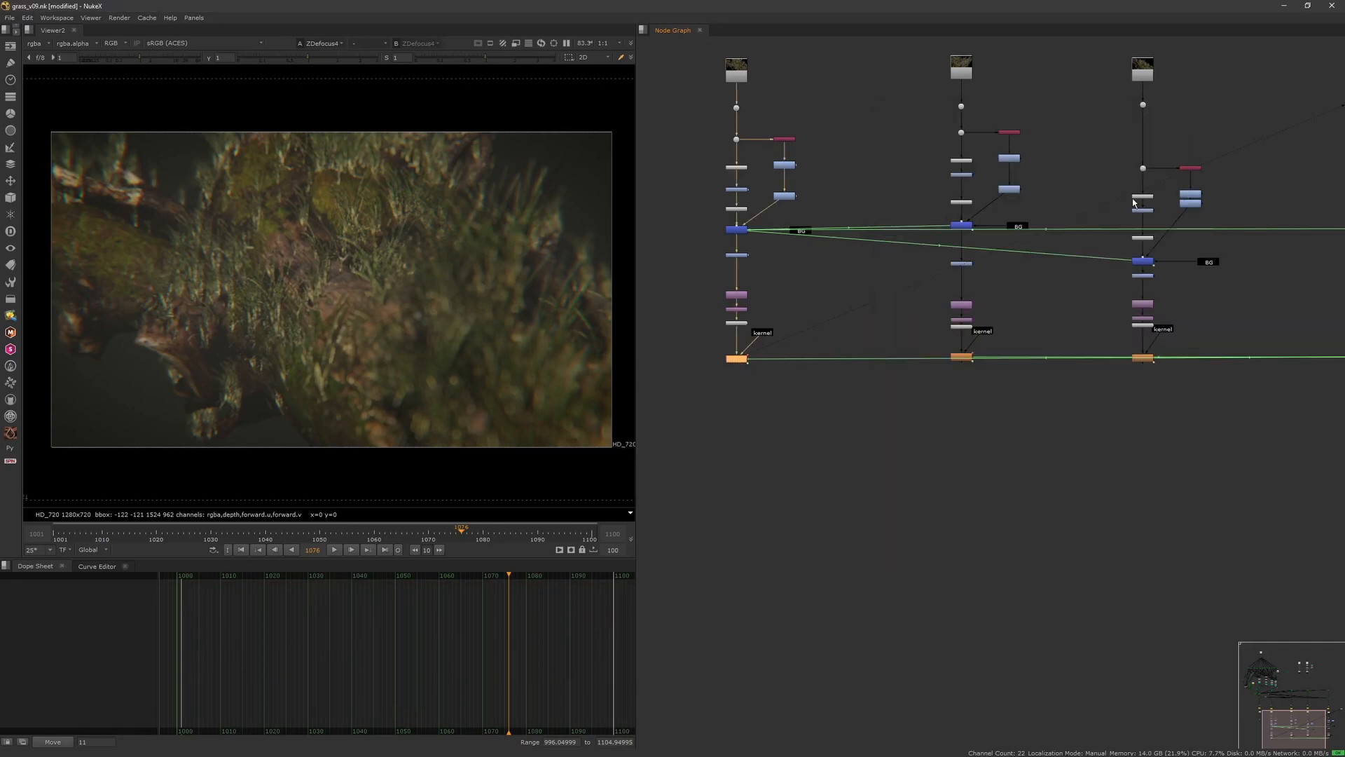
# - View the ZDefocus results of the second, third and fourth branches in turn
pyautogui.moveTo(940, 367); pyautogui.dragTo(989, 342)
pyautogui.press('1')
pyautogui.moveTo(1051, 411); pyautogui.dragTo(931, 392, button='middle')
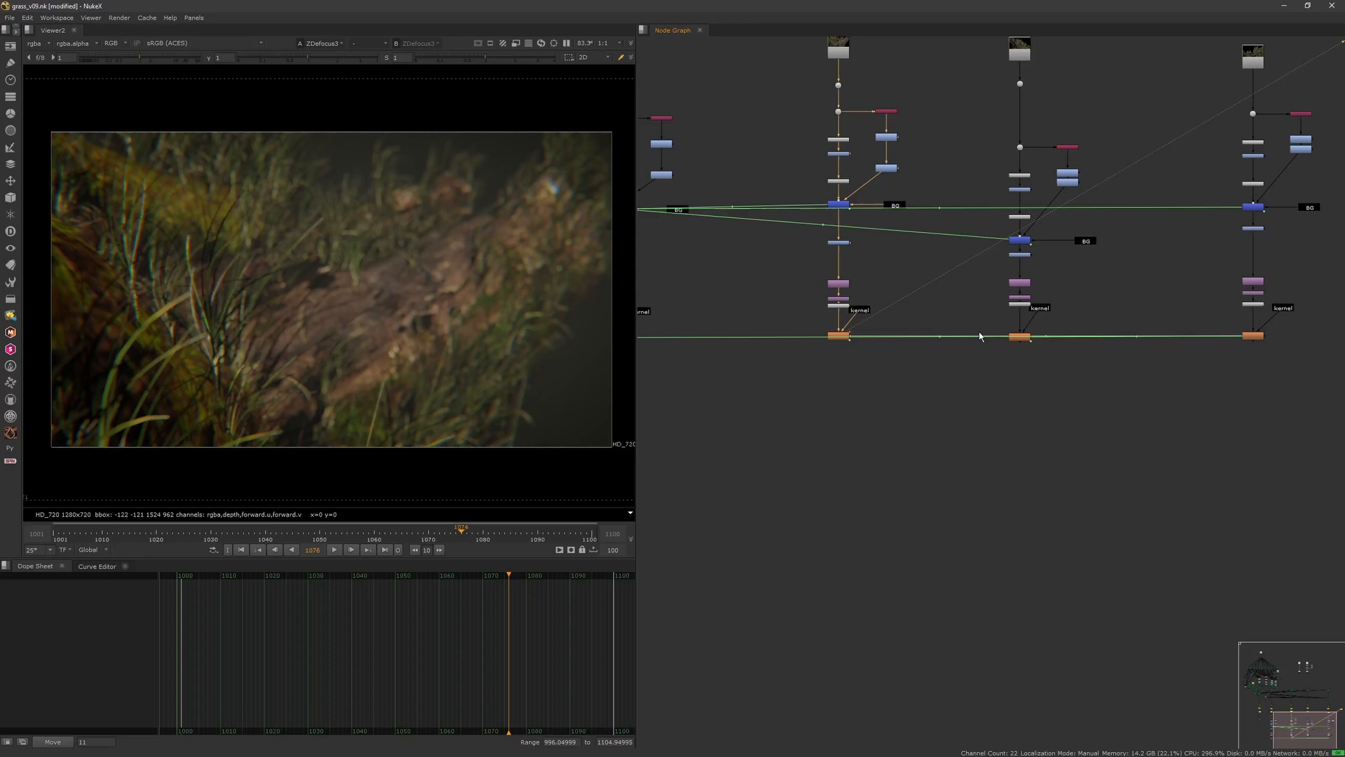
pyautogui.moveTo(956, 370); pyautogui.dragTo(1044, 328)
pyautogui.press('1')
pyautogui.moveTo(1173, 369); pyautogui.dragTo(1297, 323)
pyautogui.press('1')
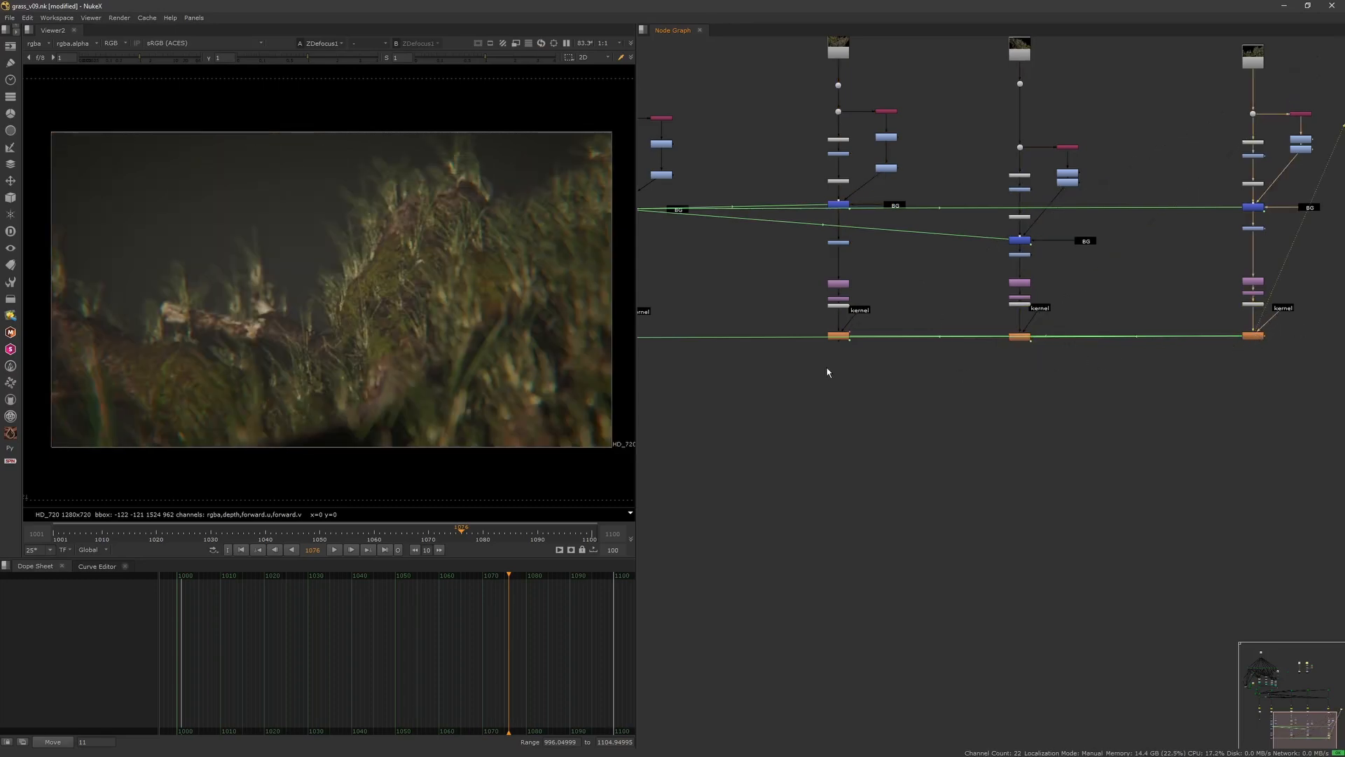
# - Play the third branch's ZDefocus2 result from the first frame, stop playback and inspect the grass up close
pyautogui.scroll(-5, 843, 429)
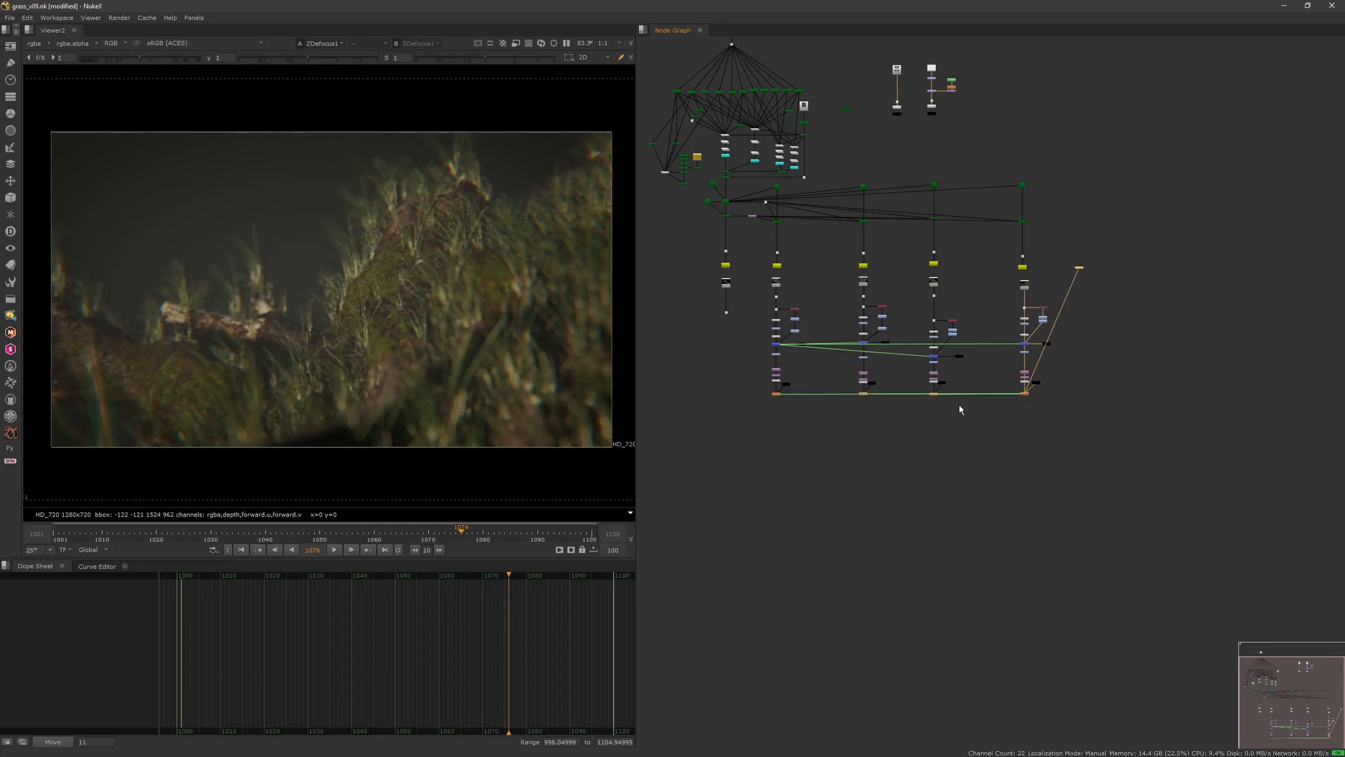
pyautogui.scroll(2, 955, 398)
pyautogui.click(929, 392)
pyautogui.press('1')
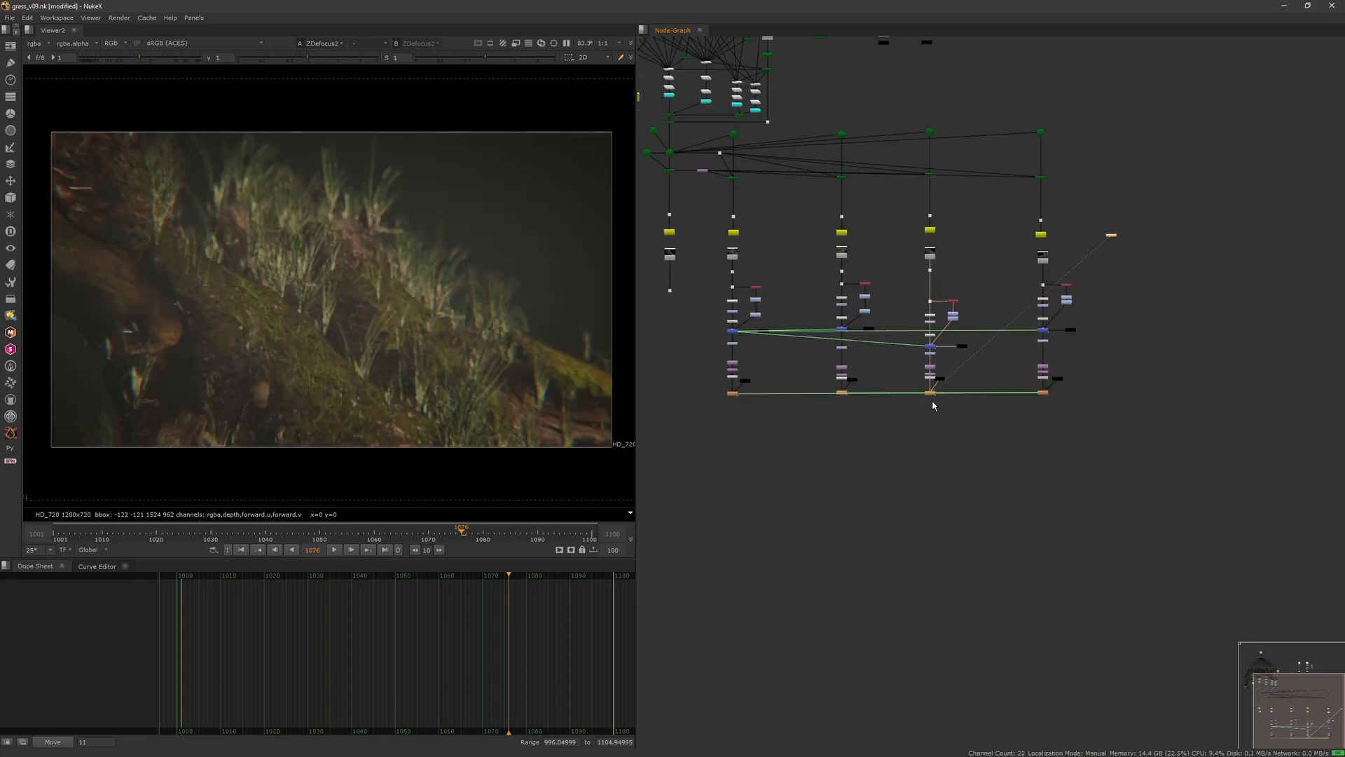
pyautogui.click(241, 549)
pyautogui.click(333, 550)
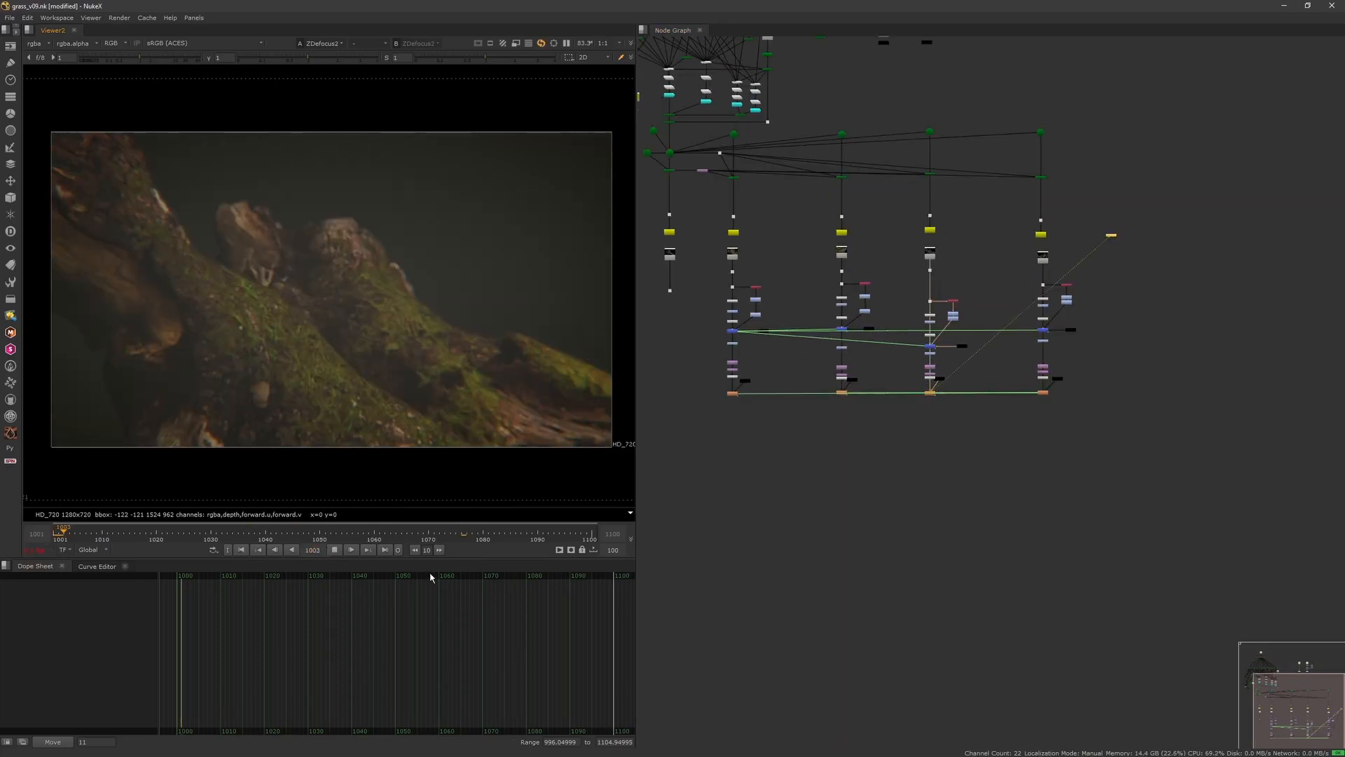
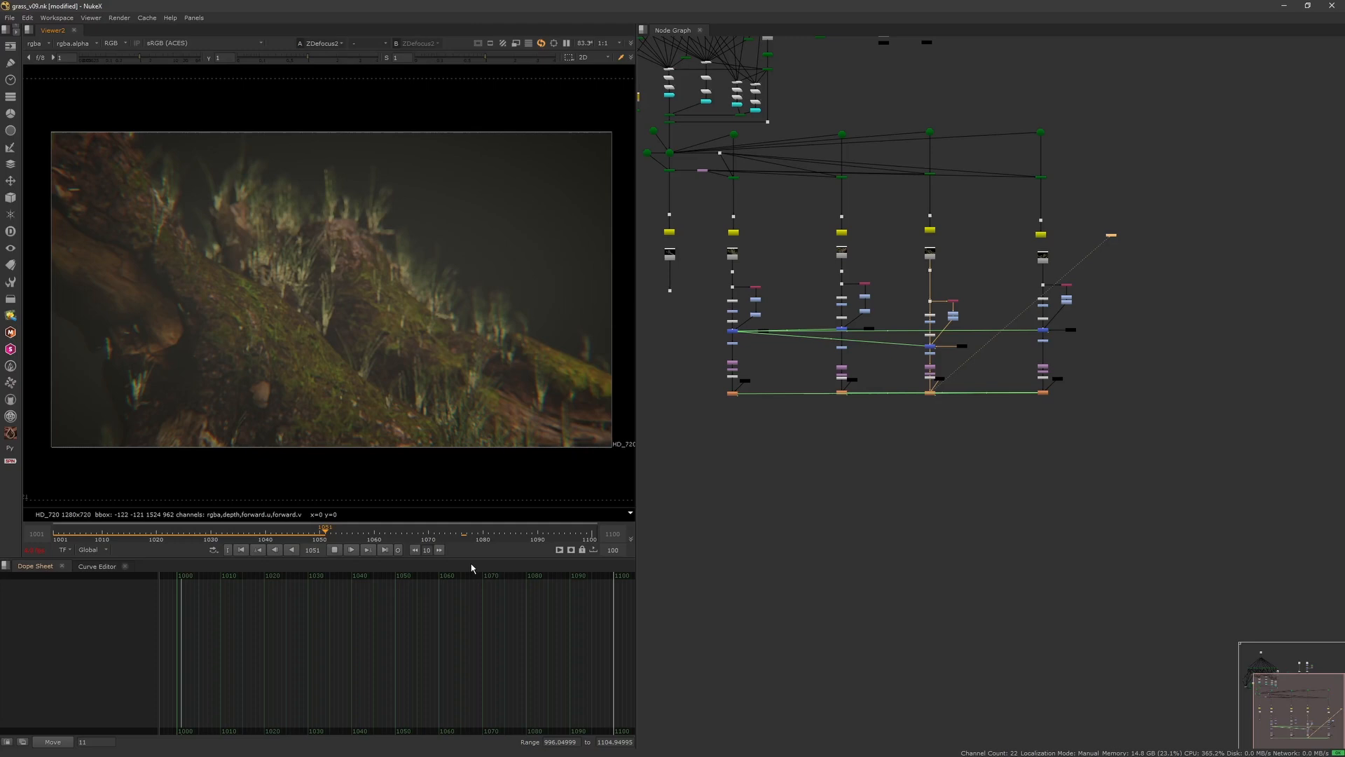
pyautogui.press('k')
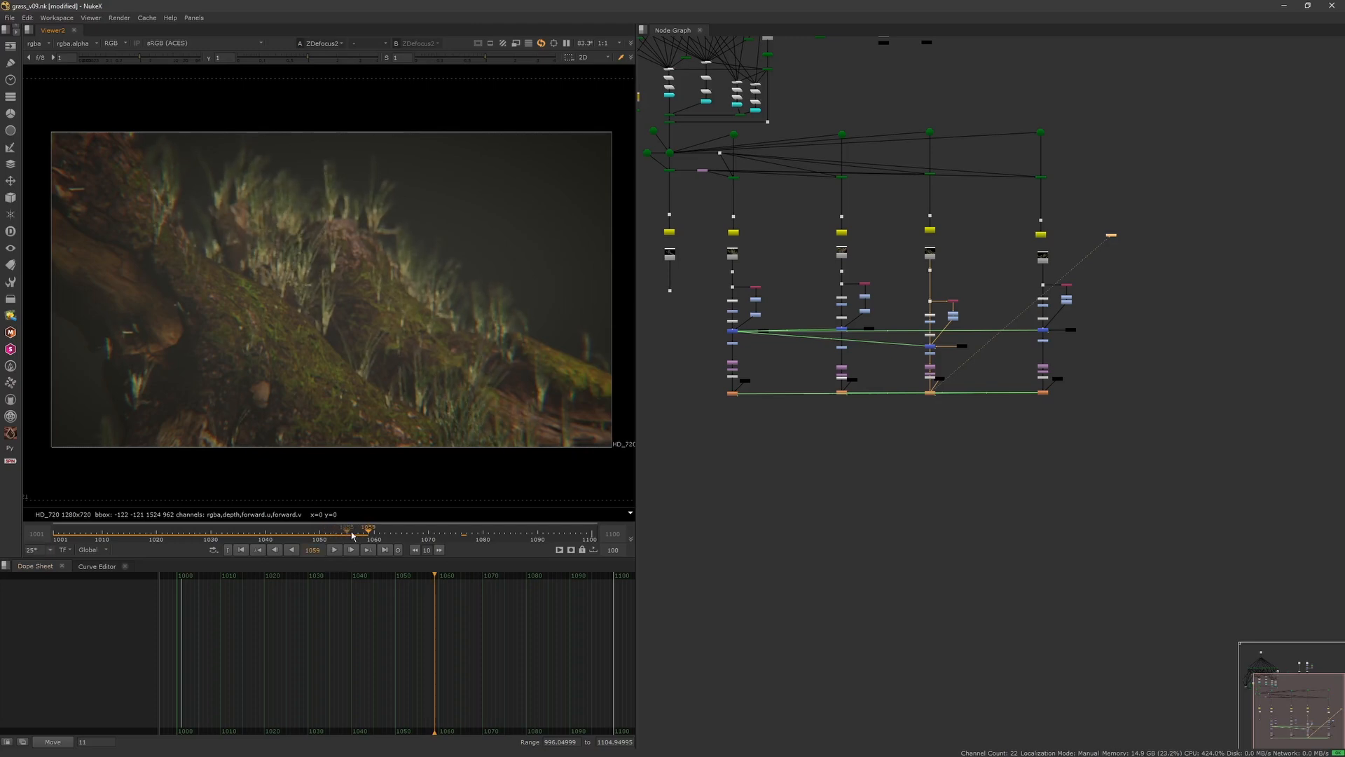
pyautogui.scroll(5, 329, 330)
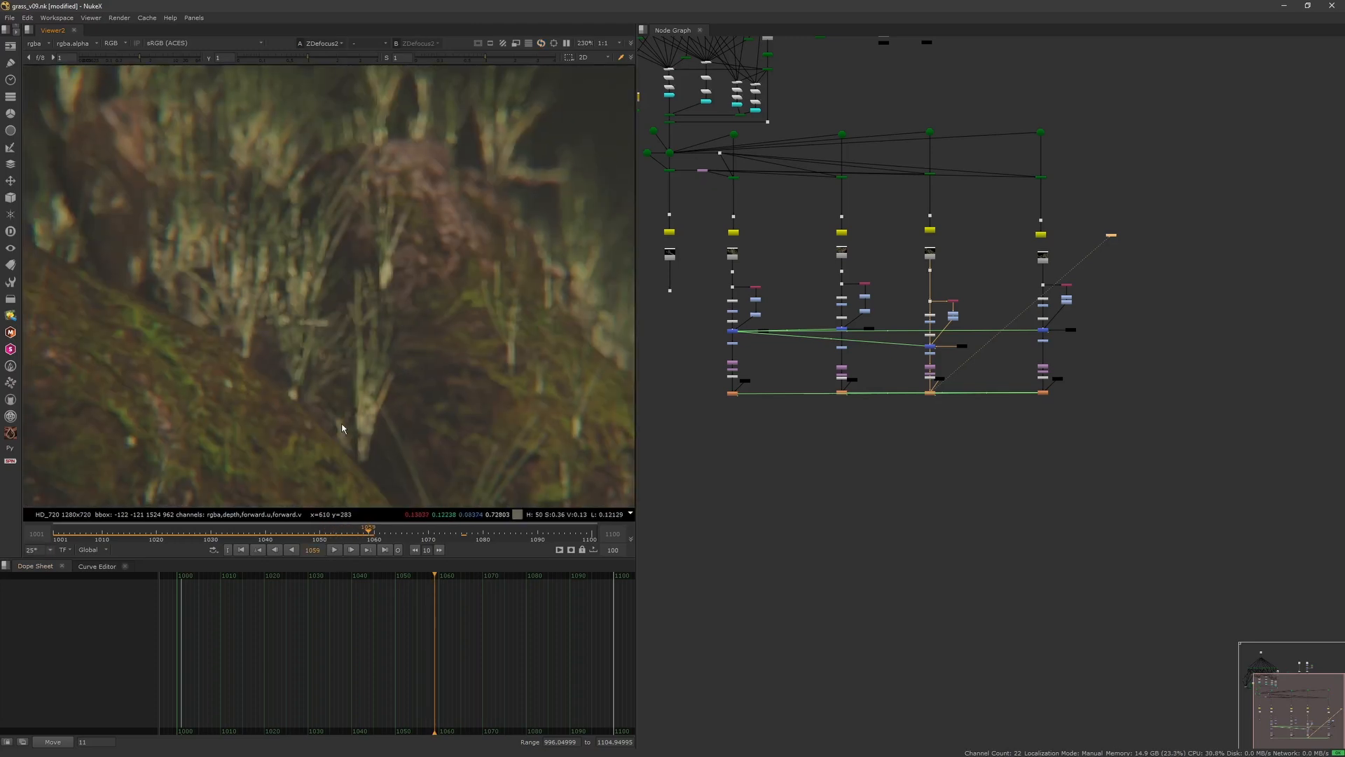
pyautogui.scroll(-8, 271, 334)
pyautogui.scroll(3, 322, 319)
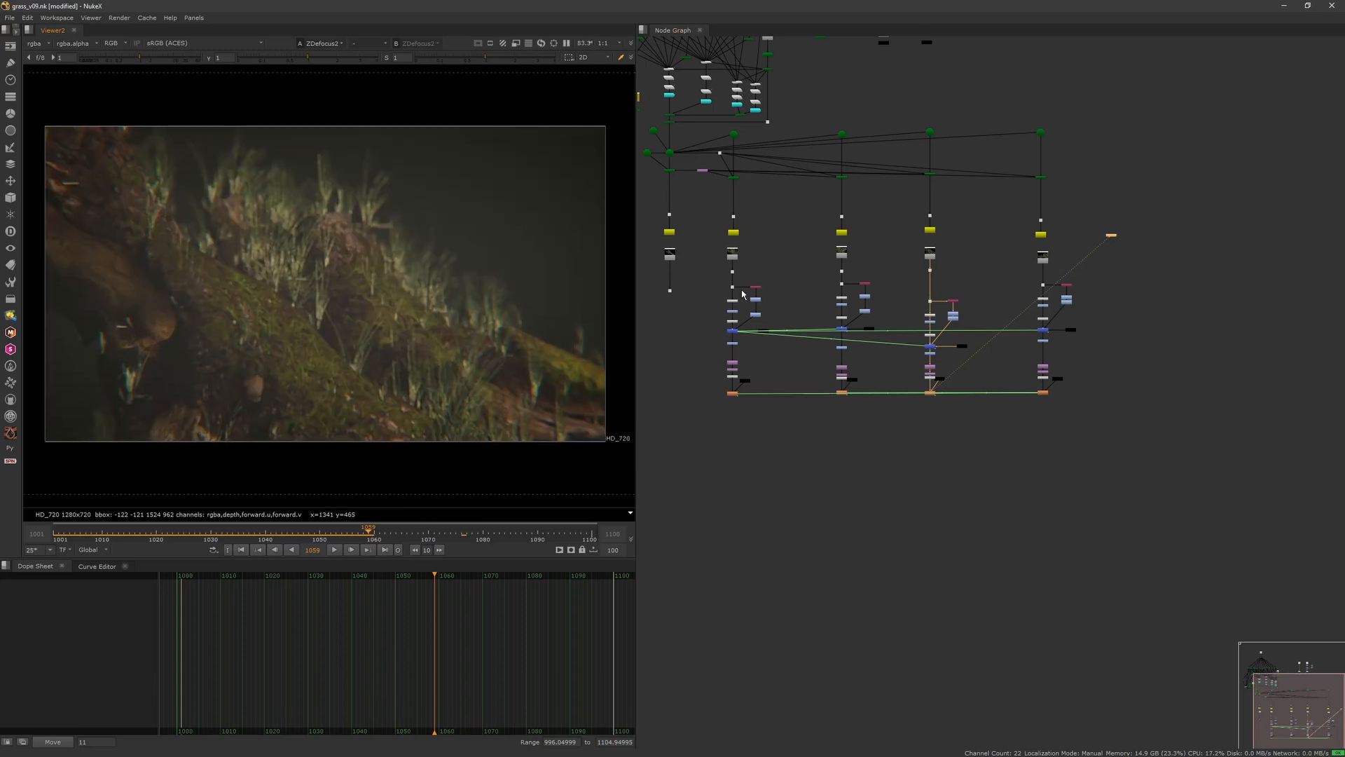
# - View the first branch's ZDefocus4 result, play it from the first frame, and frame the whole node graph
pyautogui.moveTo(715, 414); pyautogui.dragTo(746, 389)
pyautogui.press('1')
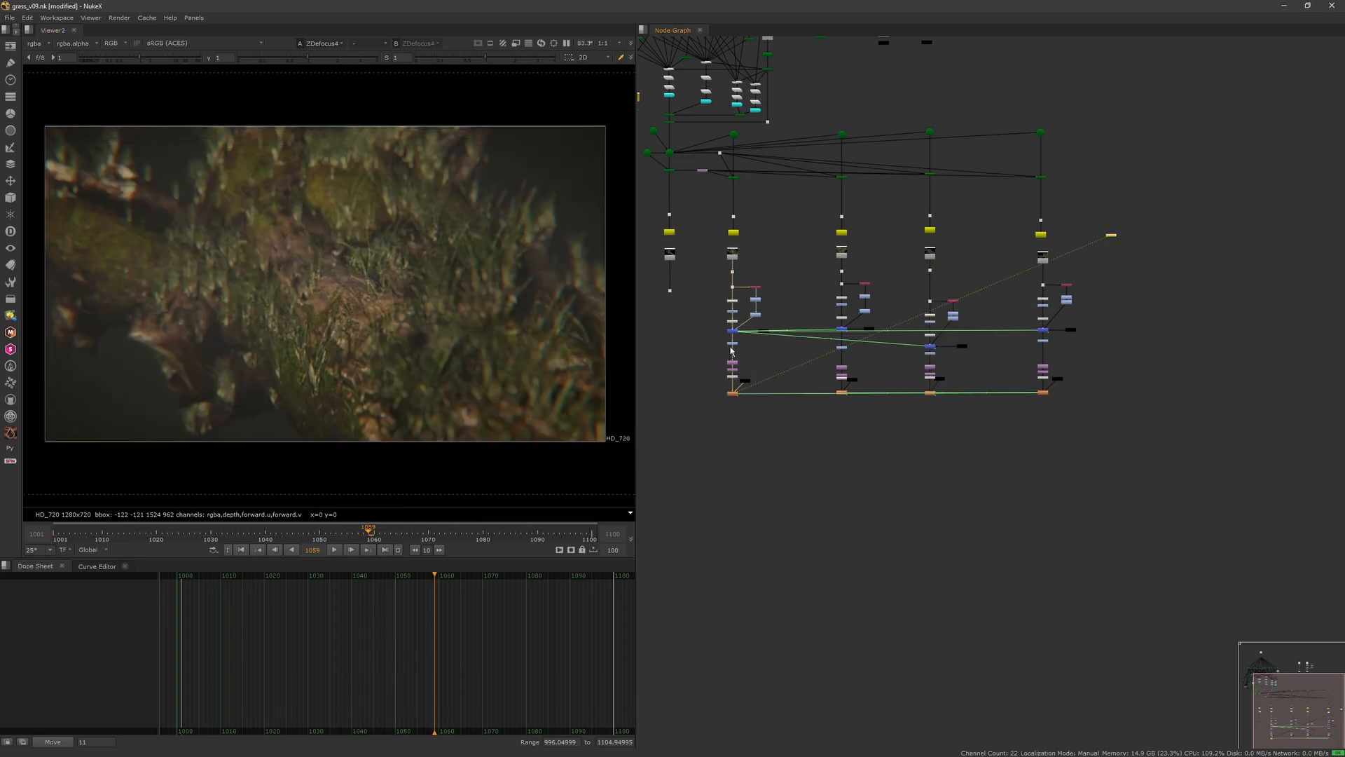
pyautogui.click(334, 549)
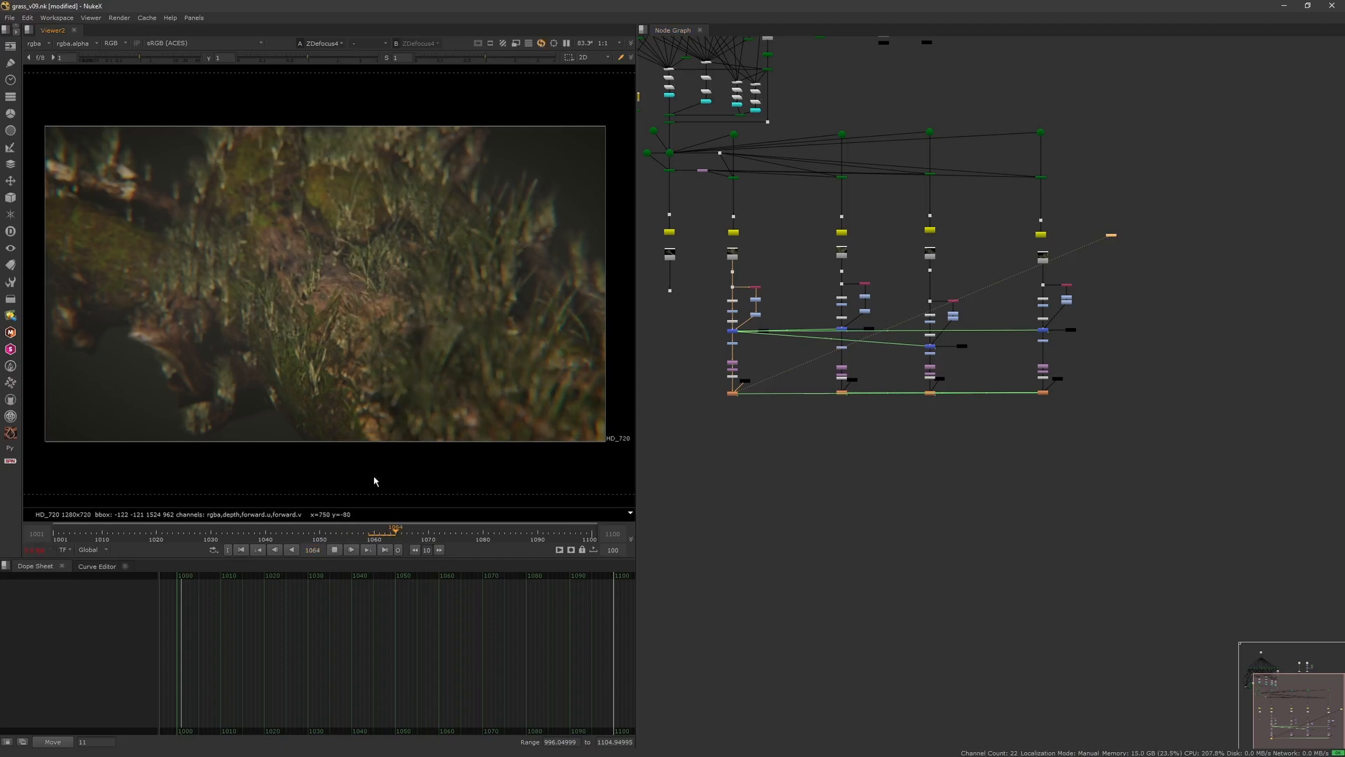
pyautogui.click(241, 550)
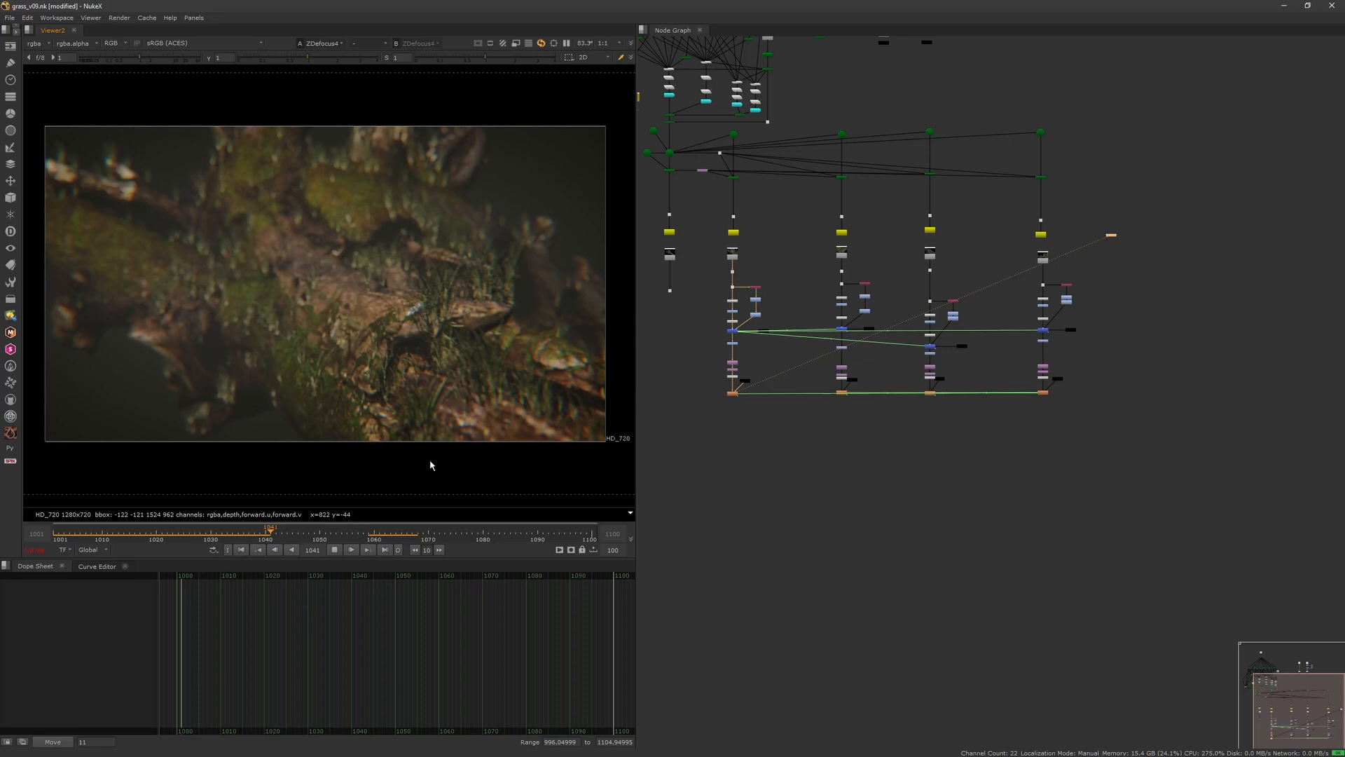
pyautogui.press('f')
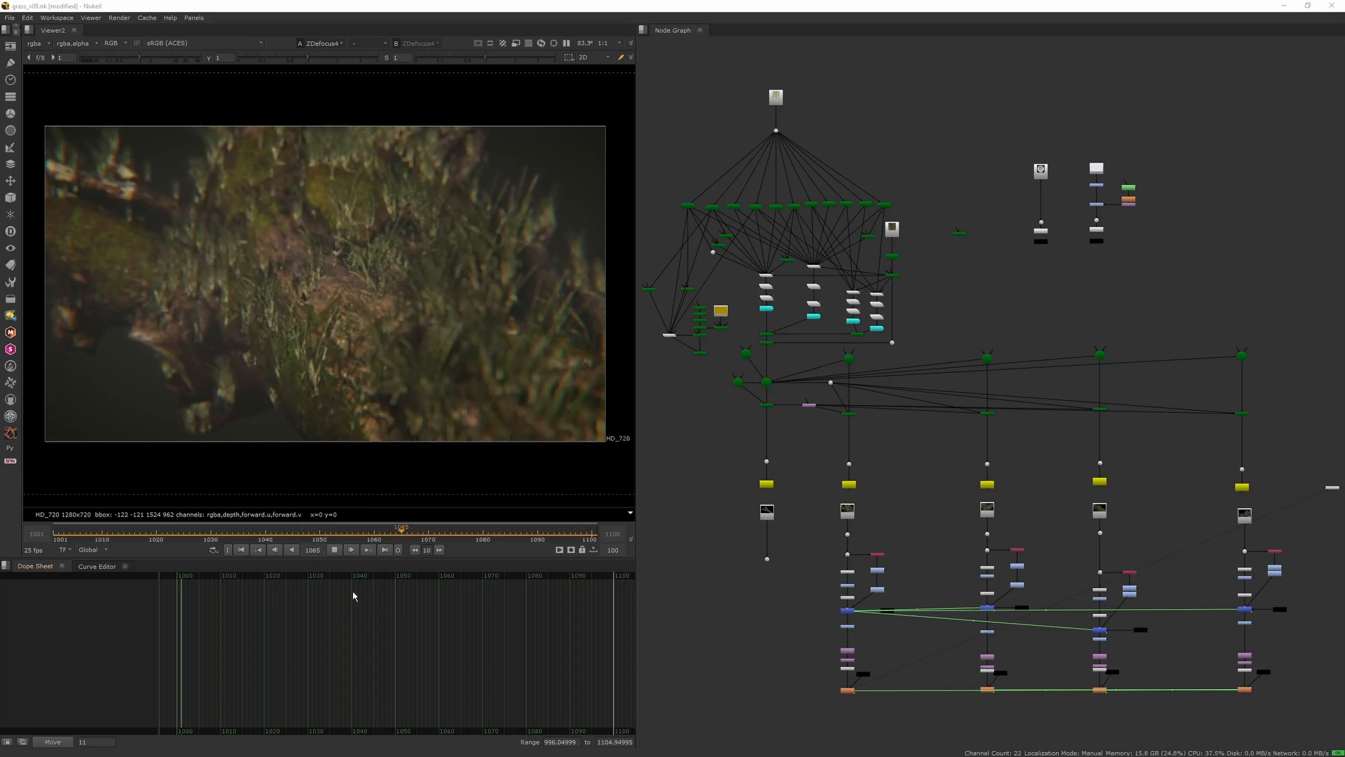
pyautogui.click(335, 550)
# - View the second branch's ZDefocus3 result and play back its animation
pyautogui.moveTo(922, 637); pyautogui.dragTo(880, 542, button='middle')
pyautogui.moveTo(924, 610); pyautogui.dragTo(961, 589)
pyautogui.press('1')
pyautogui.click(335, 550)
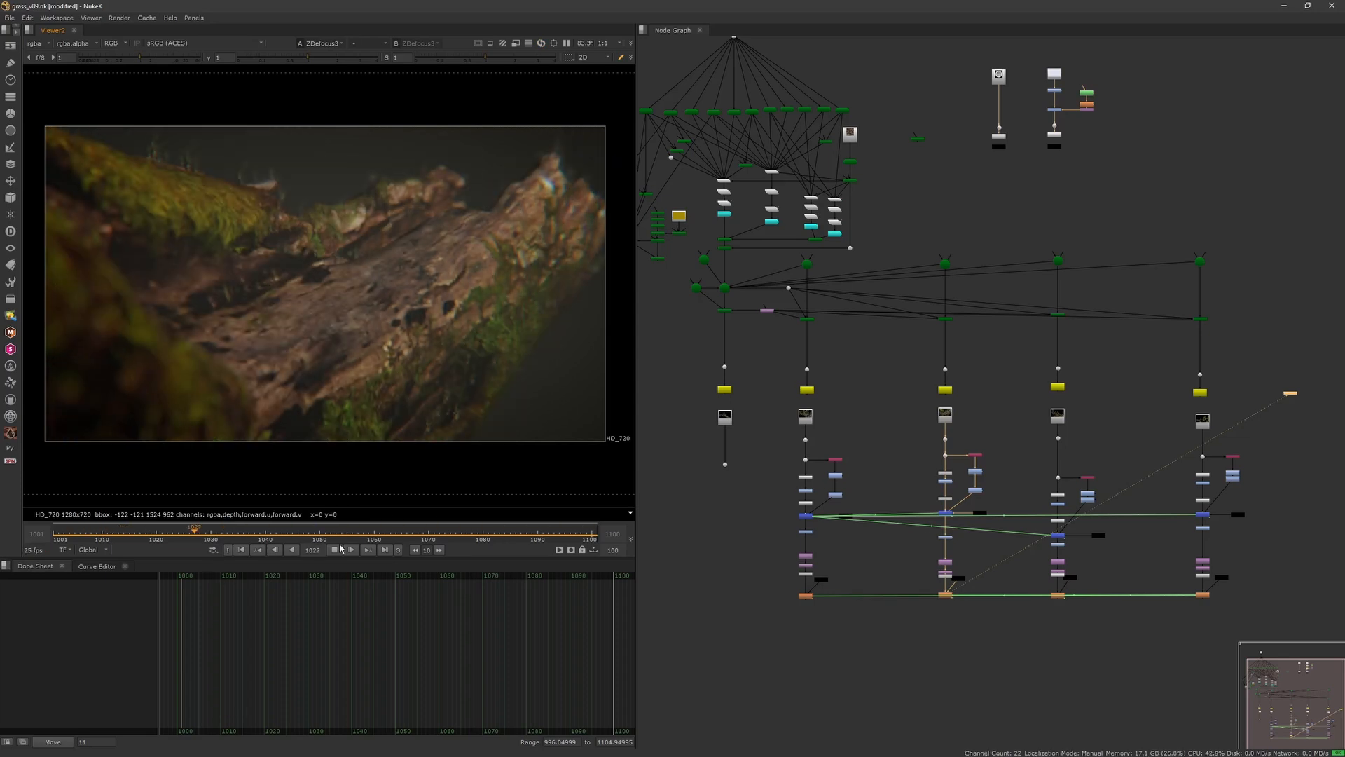
# - Switch the viewer to the third branch's ZDefocus2 and replay its animation from the first frame
pyautogui.moveTo(1074, 613); pyautogui.dragTo(1036, 582)
pyautogui.press('1')
pyautogui.click(247, 550)
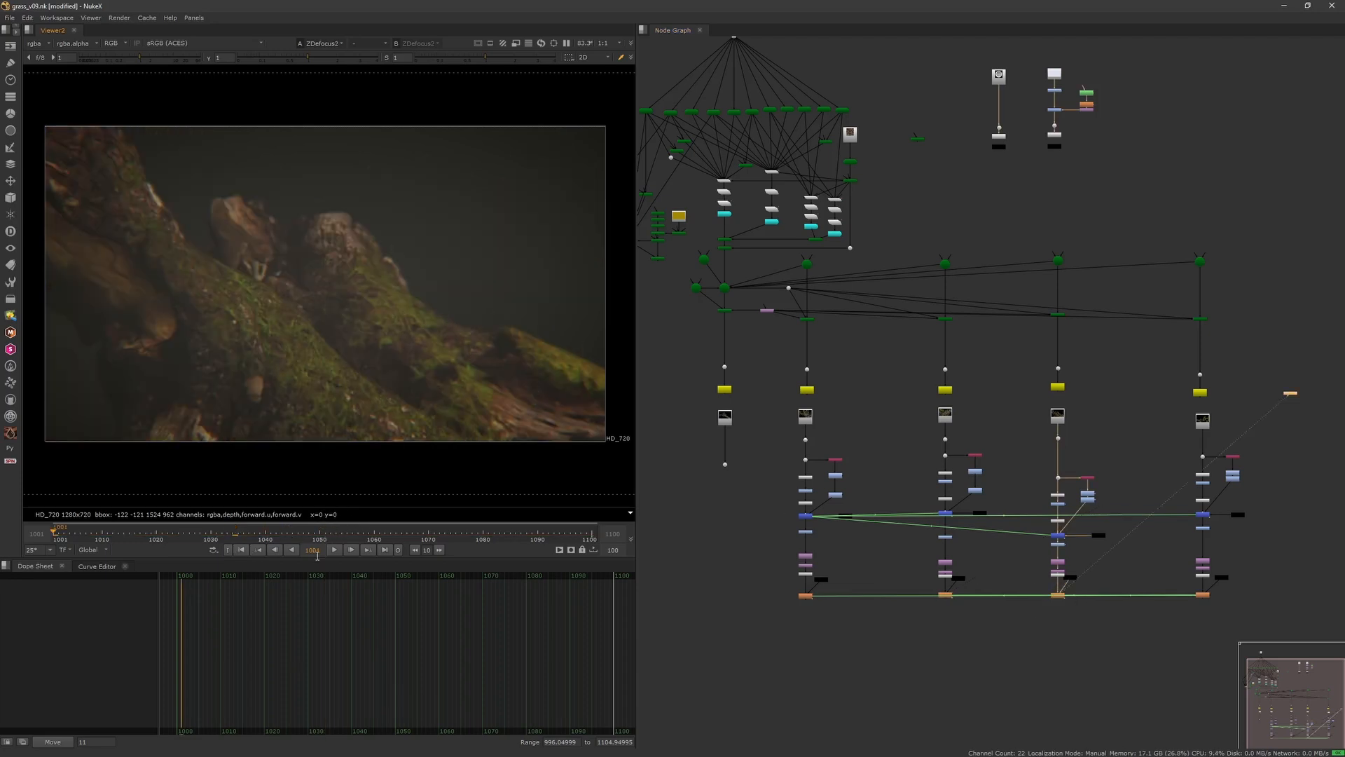
pyautogui.click(336, 549)
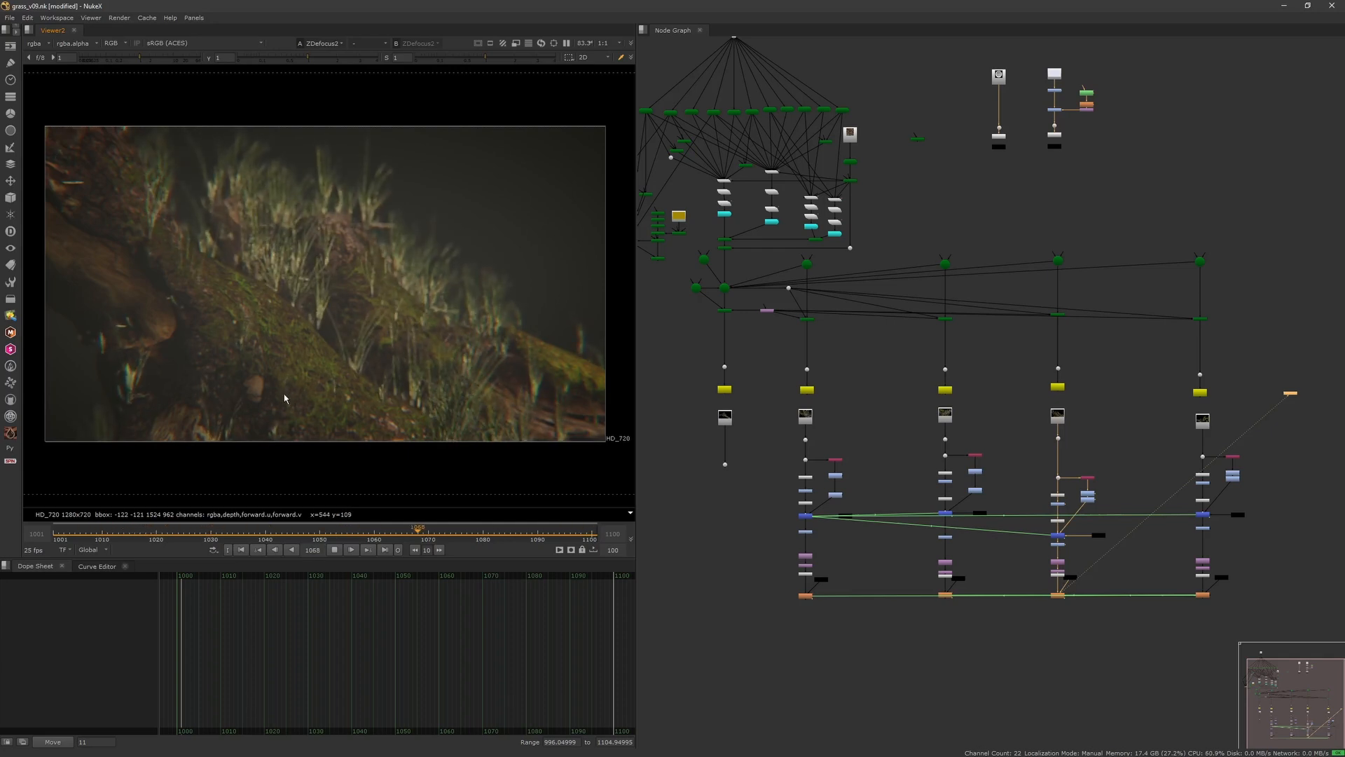
pyautogui.click(334, 552)
# - View the fourth branch's ZDefocus1 result and play back its animation
pyautogui.click(1149, 558)
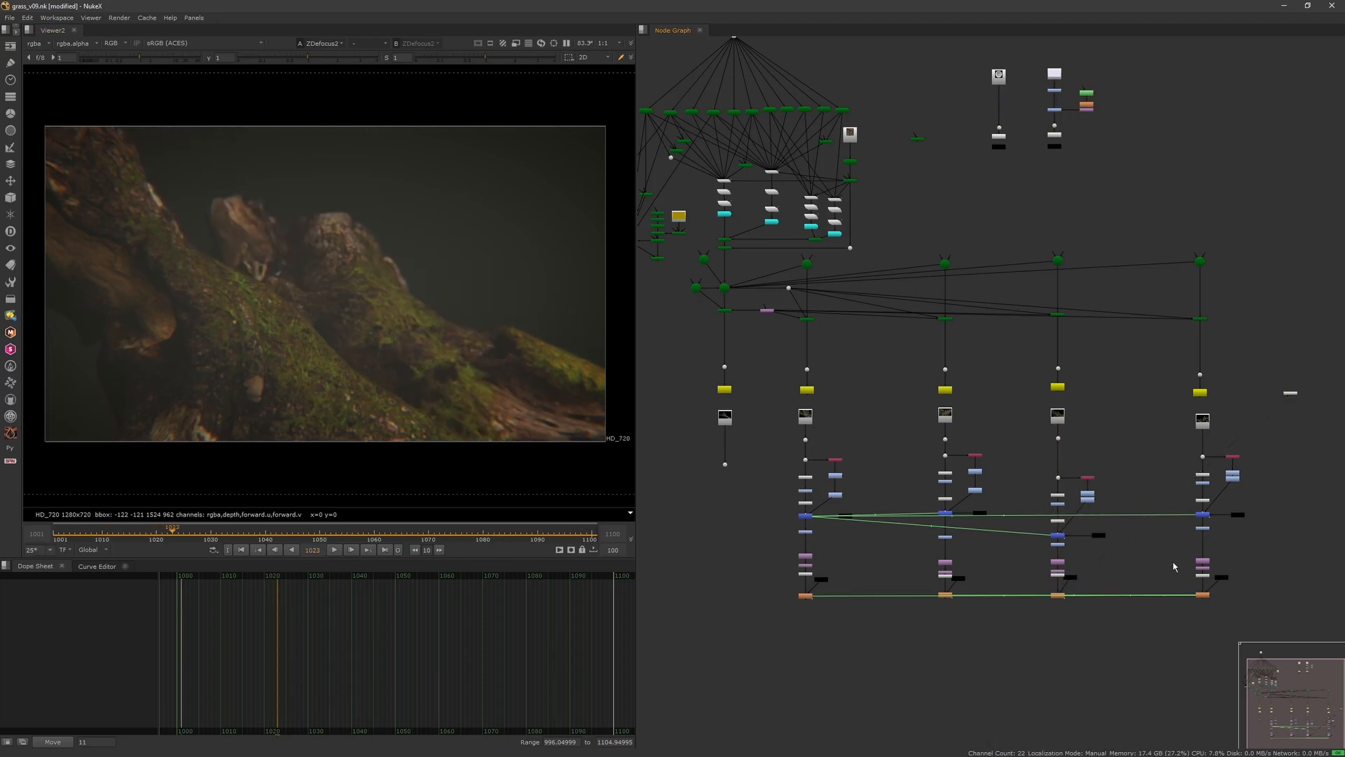
pyautogui.moveTo(1199, 606); pyautogui.dragTo(1218, 597)
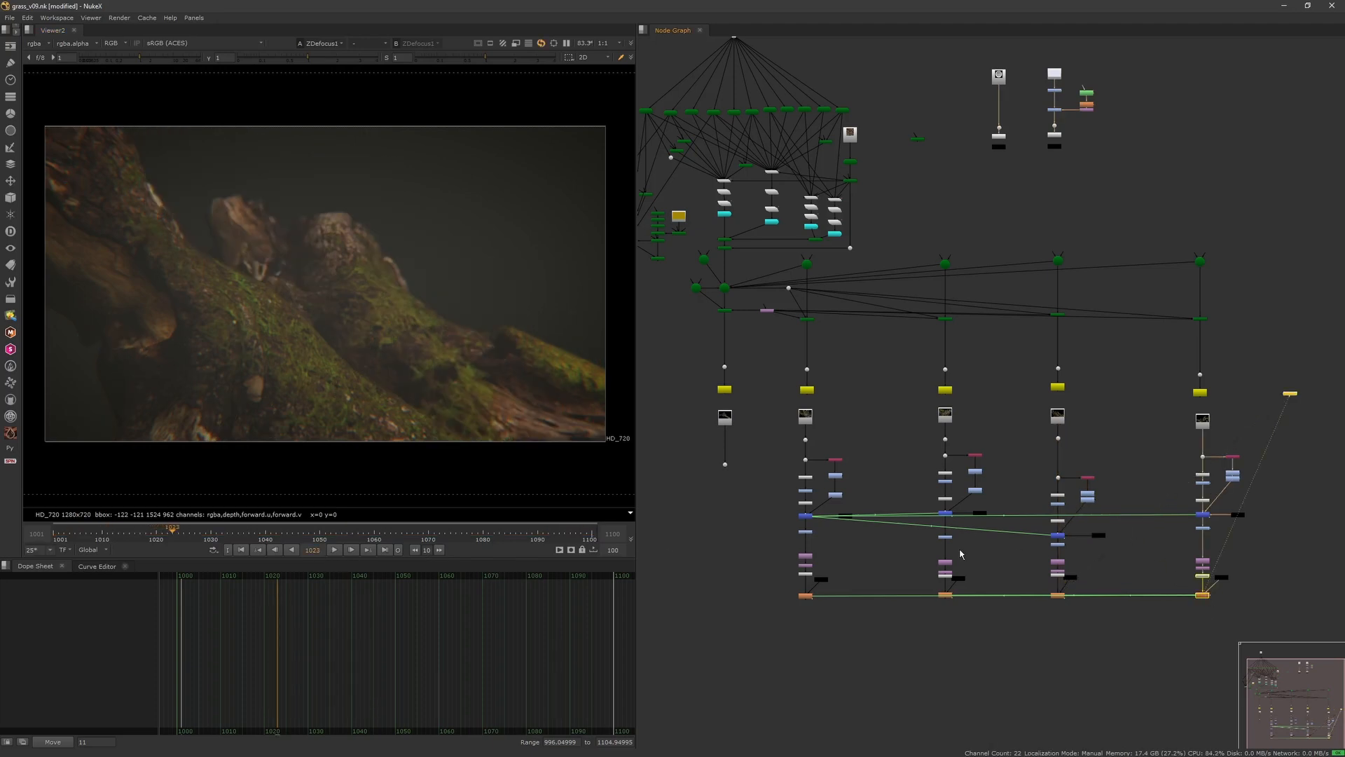
pyautogui.press('1')
pyautogui.click(334, 550)
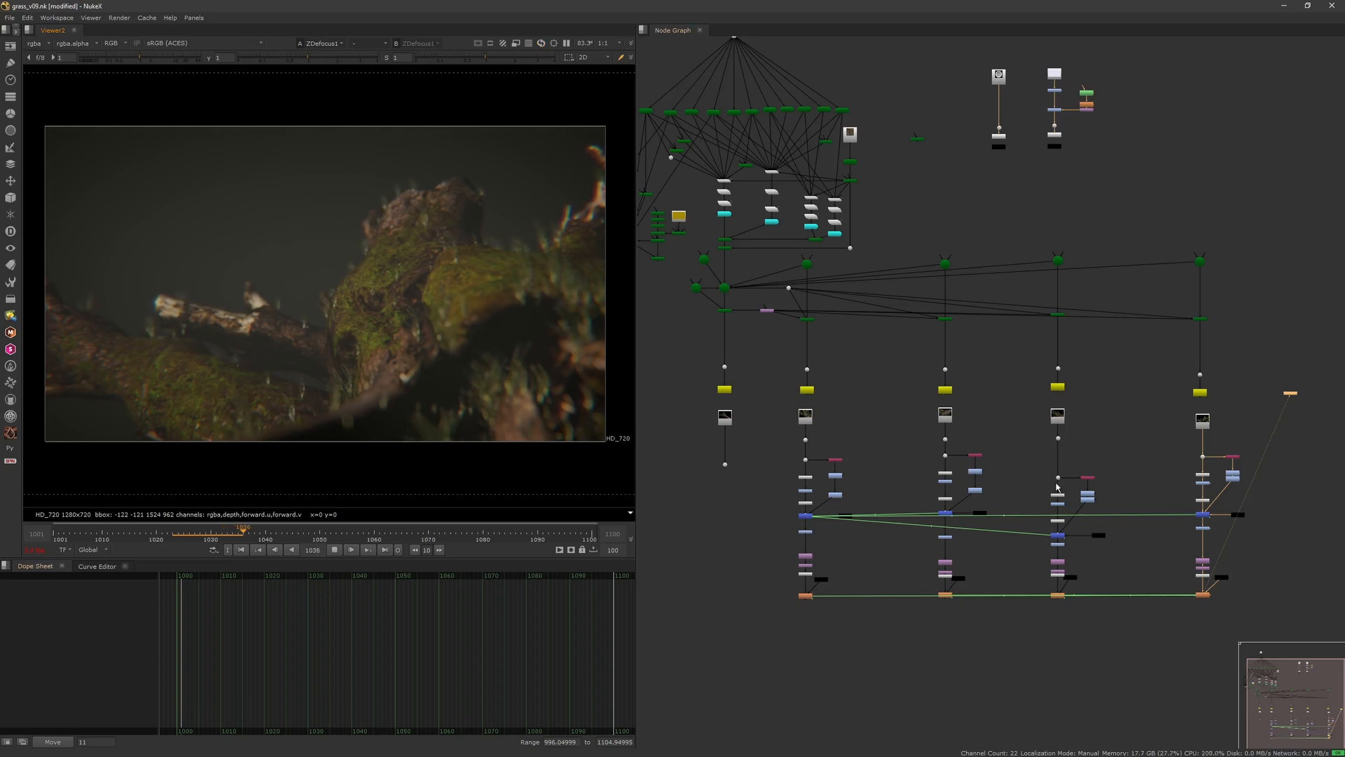
# - Open the fourth branch's ZDefocus1 properties to inspect its focus and filter settings, and close them again
pyautogui.moveTo(1190, 629); pyautogui.dragTo(1108, 492, button='middle')
pyautogui.scroll(10, 1108, 492)
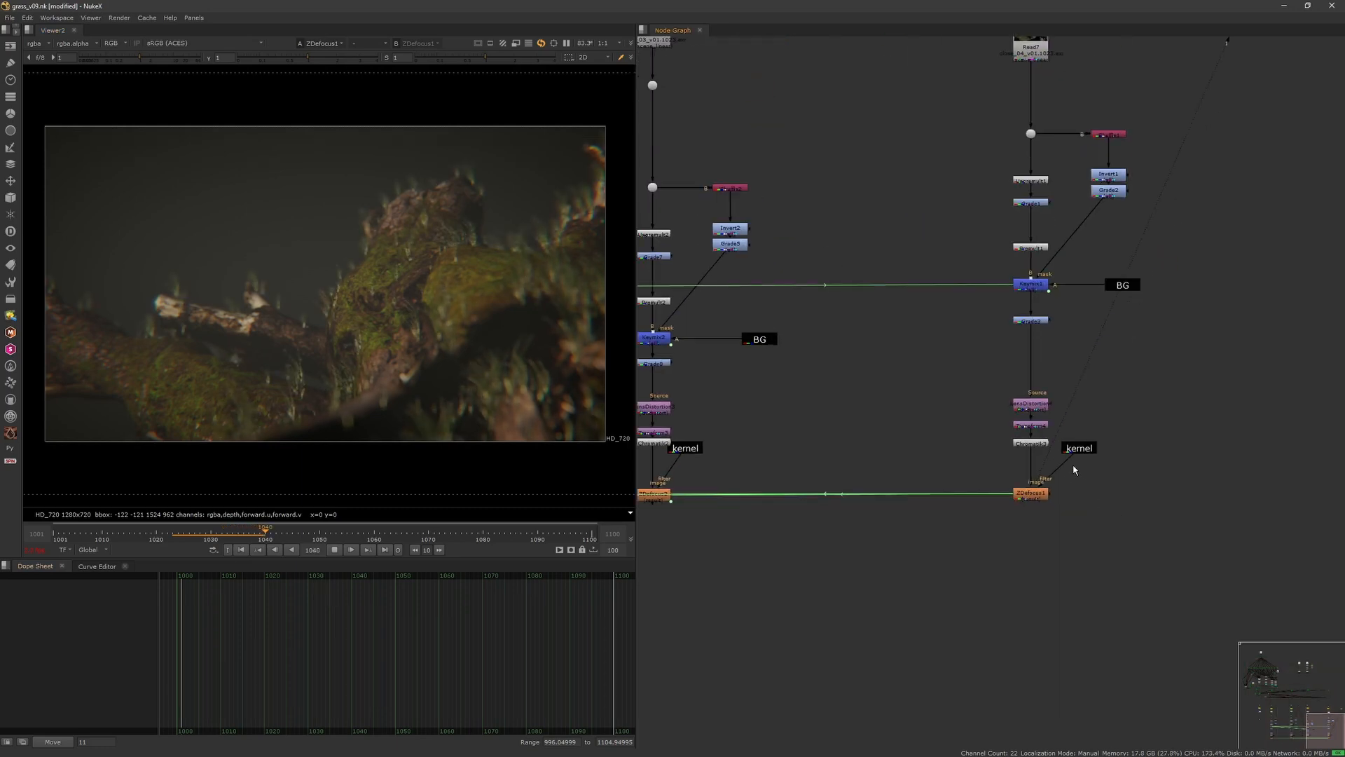
pyautogui.doubleClick(1040, 494)
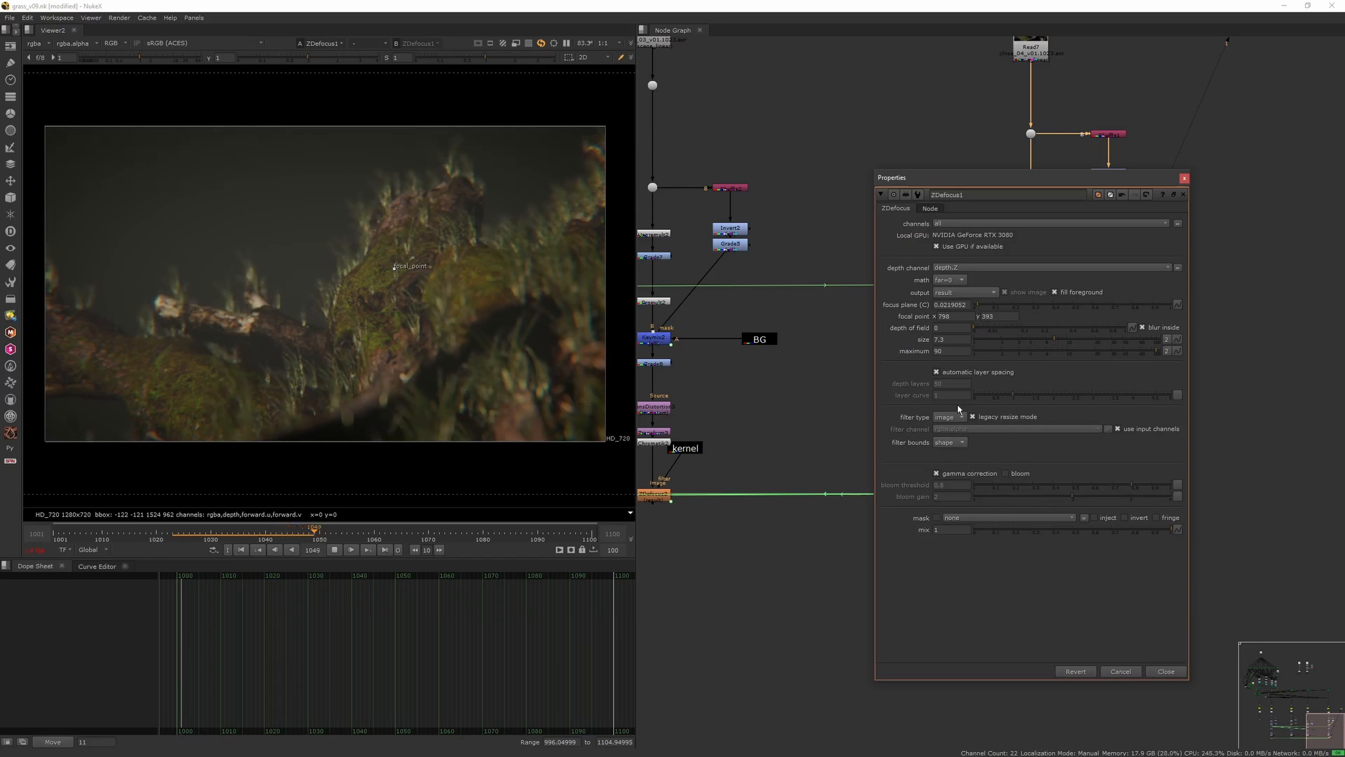
pyautogui.click(1183, 179)
pyautogui.click(1197, 229)
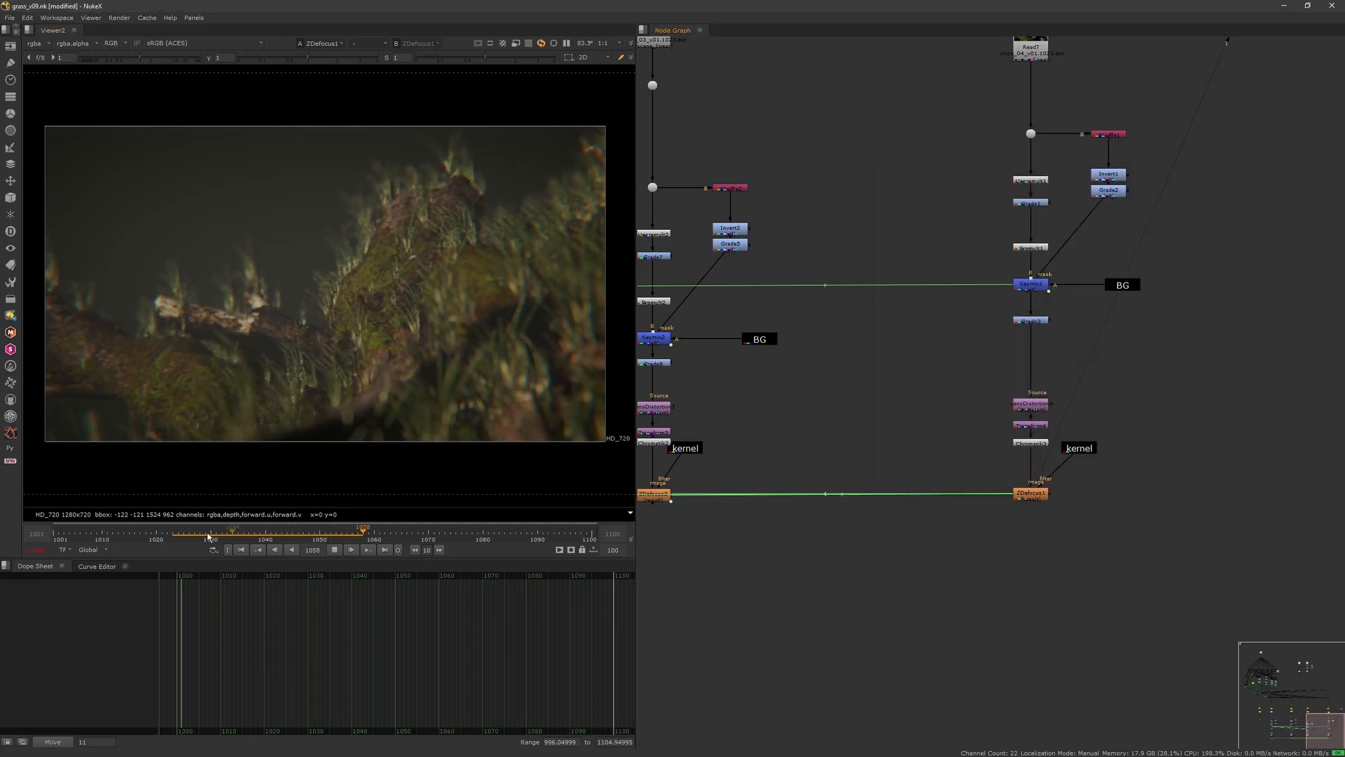
# - Replay the fourth branch's grass growth several times from the early frames of the timeline
pyautogui.click(180, 534)
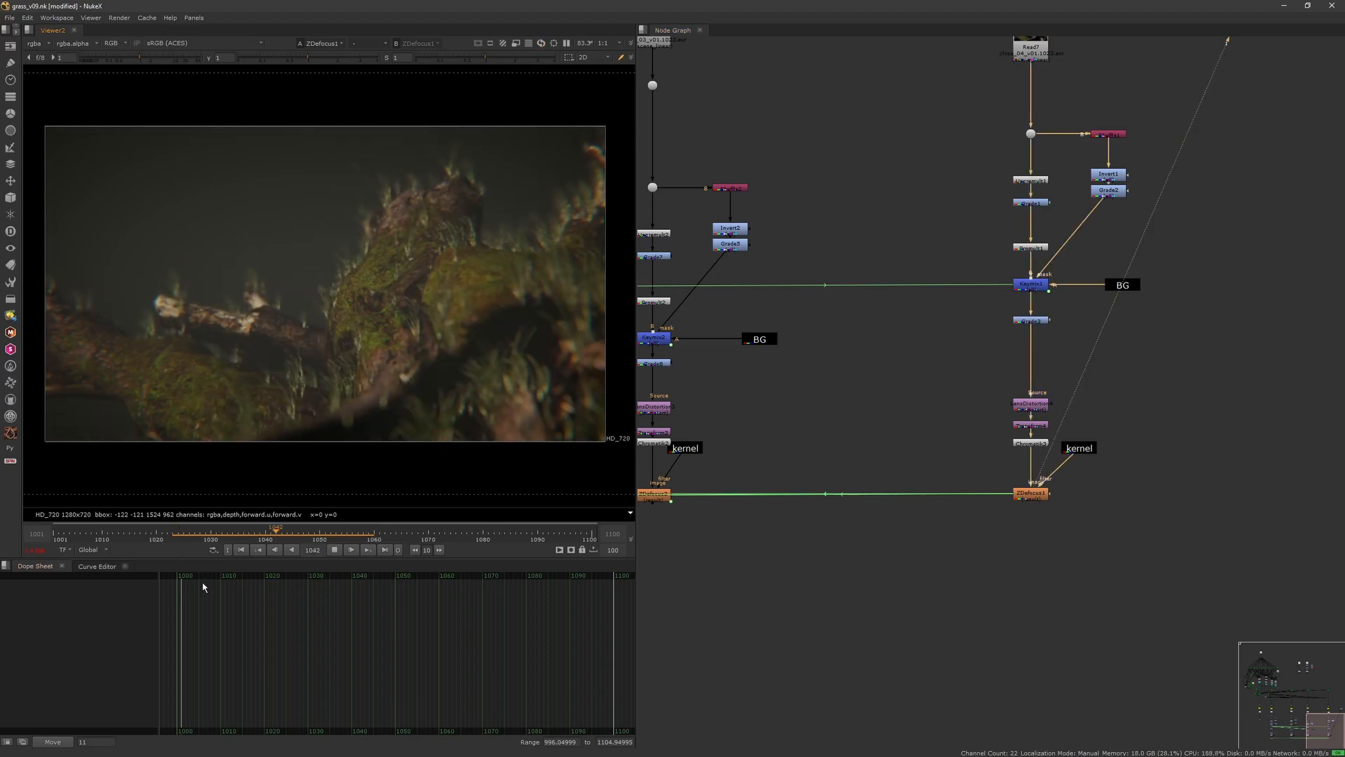
pyautogui.click(190, 534)
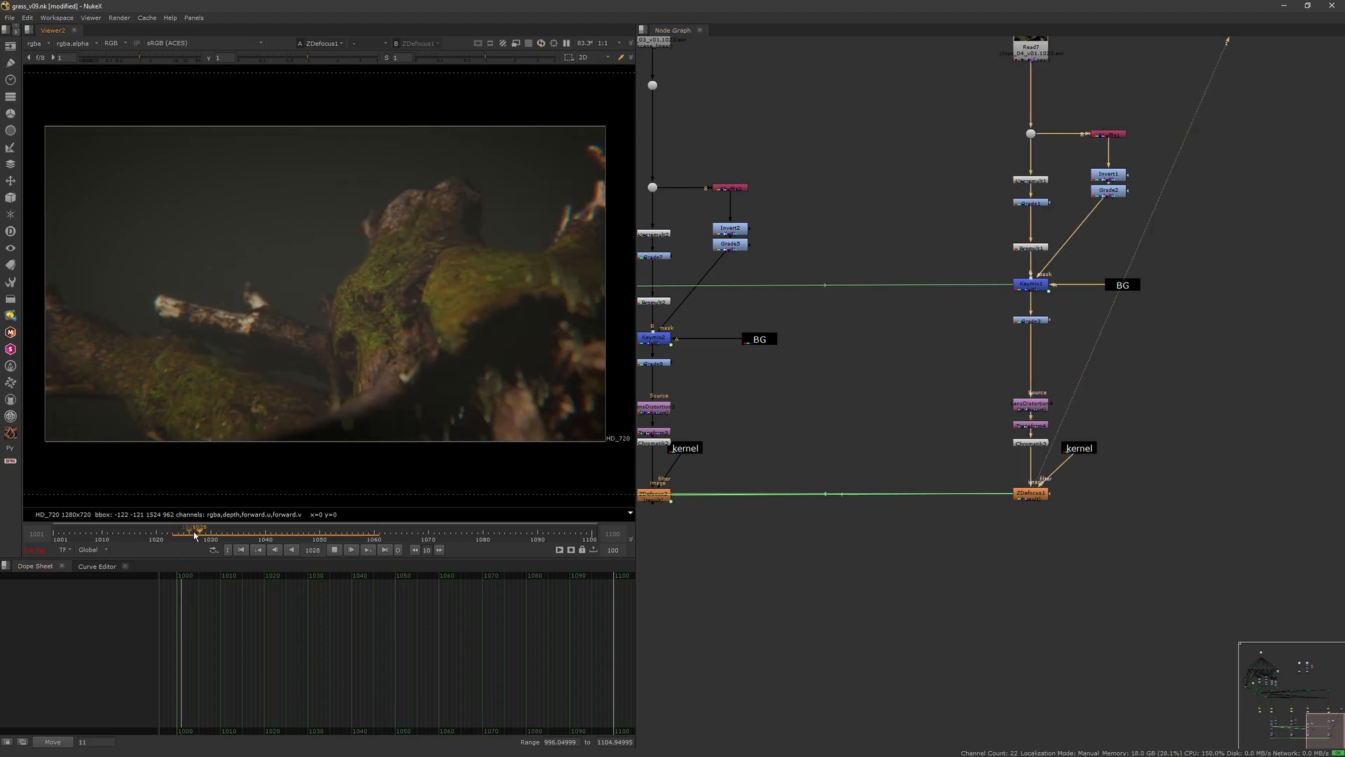
pyautogui.click(188, 535)
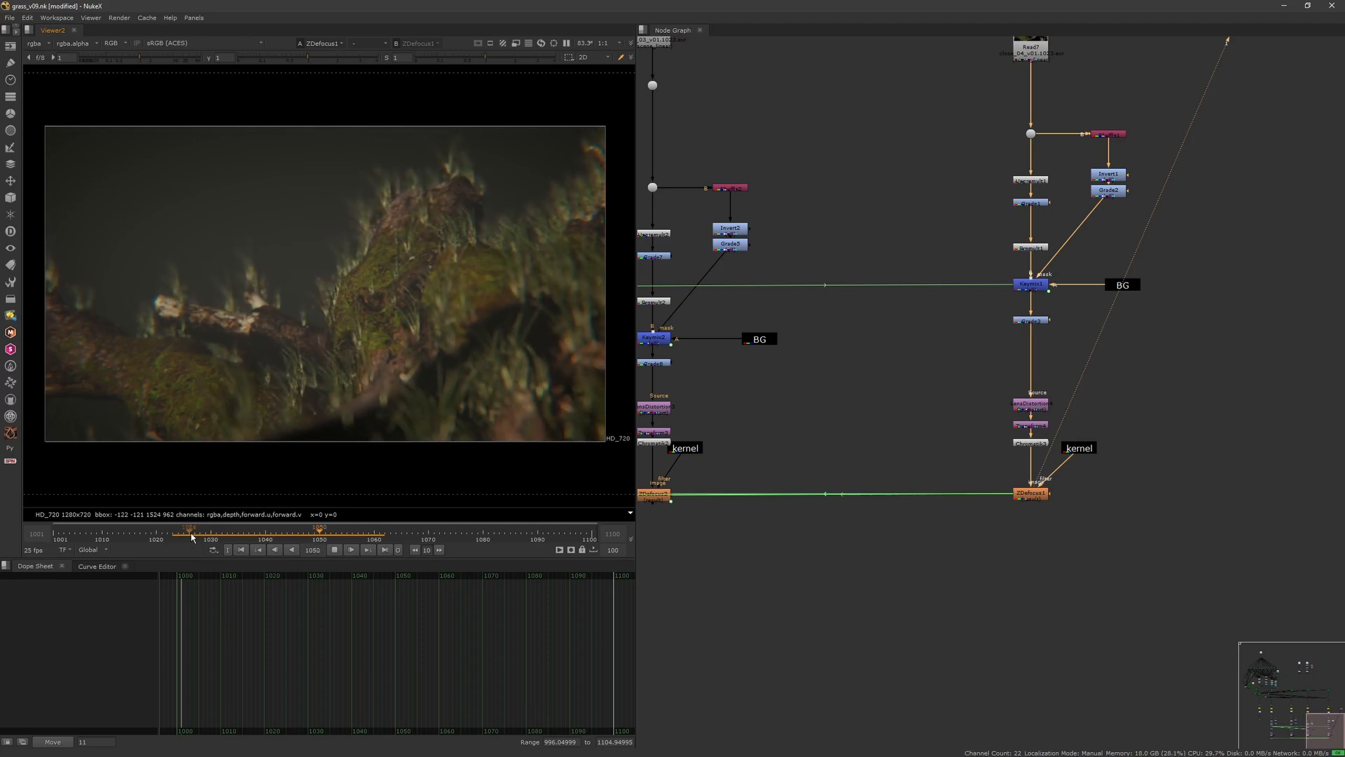
pyautogui.click(147, 536)
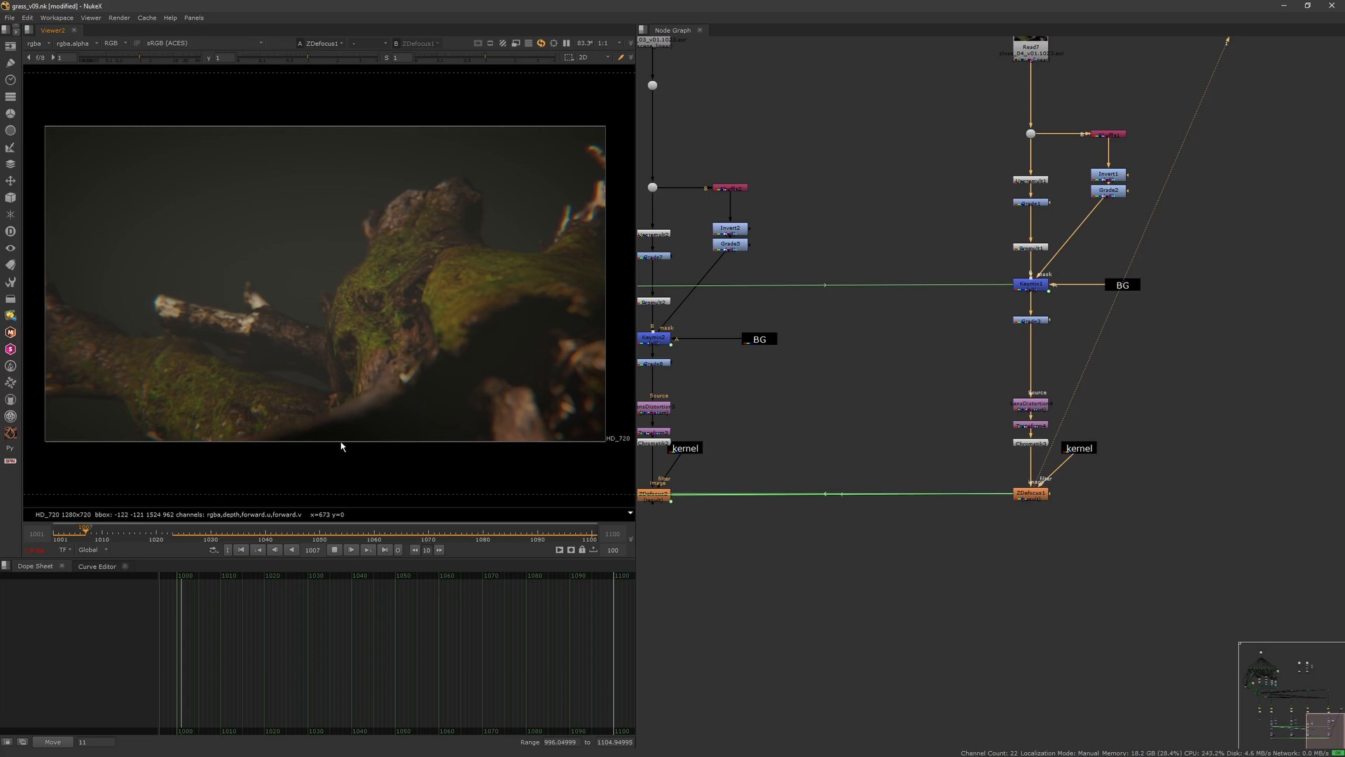
# - Frame the whole node graph to review the complete setup with all its branches
pyautogui.click(852, 430)
pyautogui.press('f')
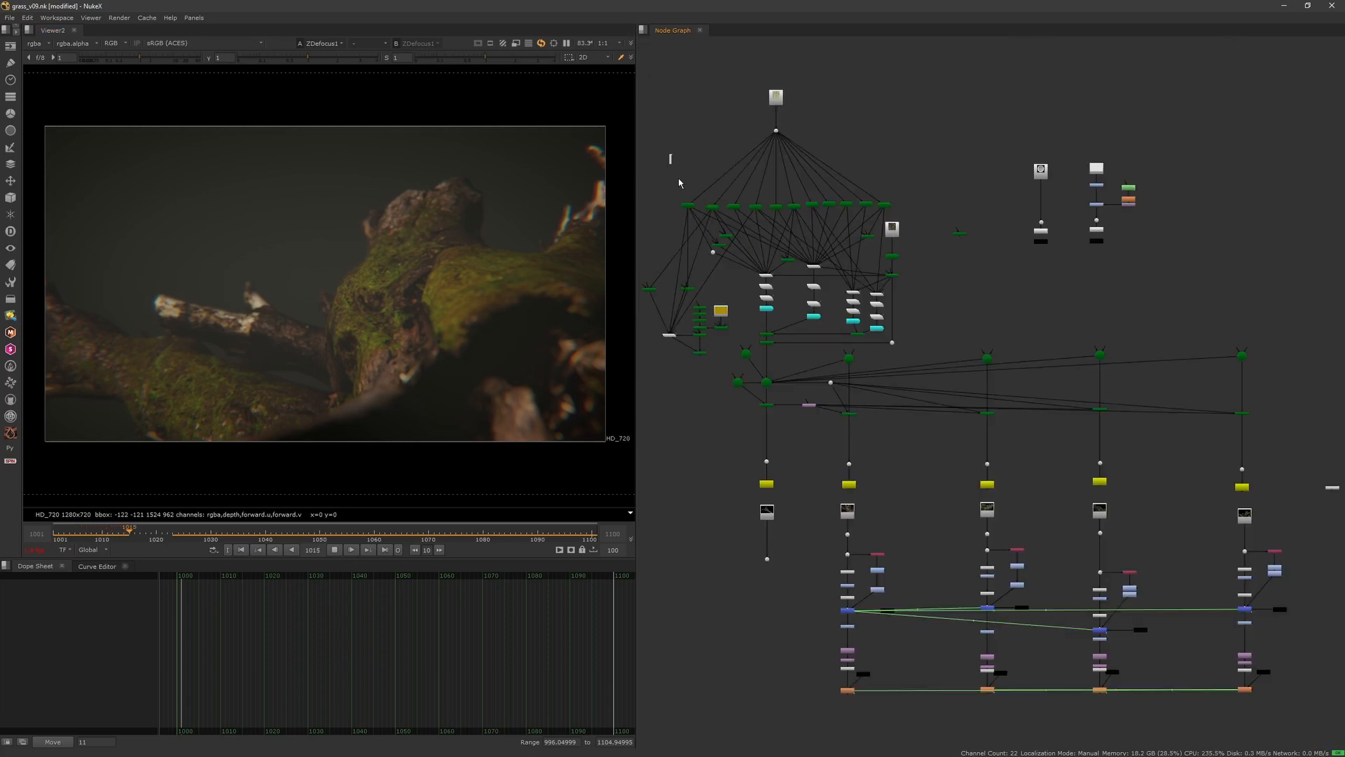
pyautogui.moveTo(679, 183); pyautogui.dragTo(1036, 535)
pyautogui.click(974, 388)
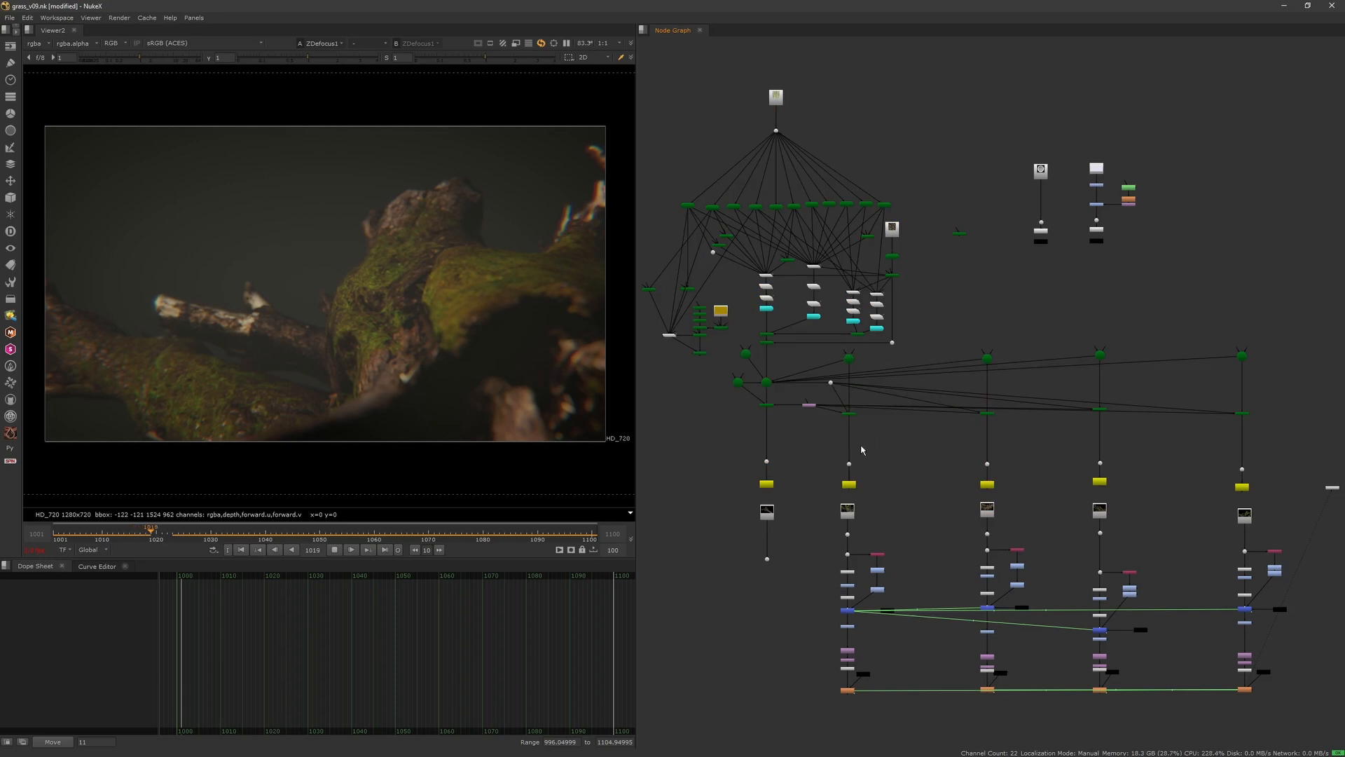